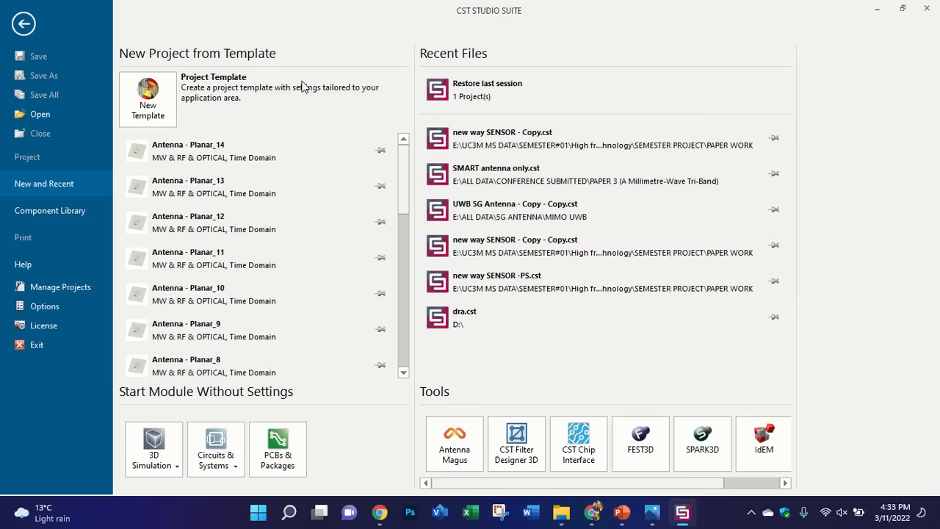
Step: Switch to the Google Meet call in Chrome and dismiss the muted microphone notice
click(152, 97)
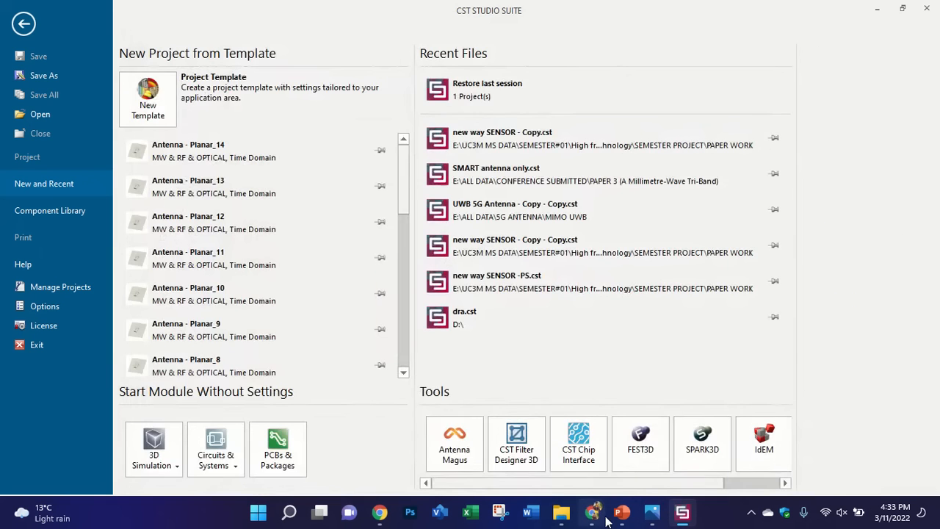
click(598, 514)
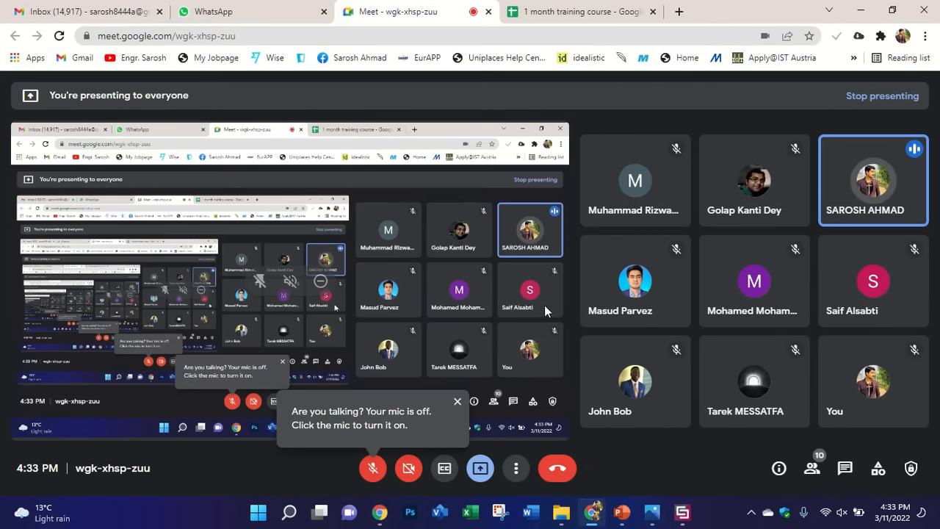
click(457, 401)
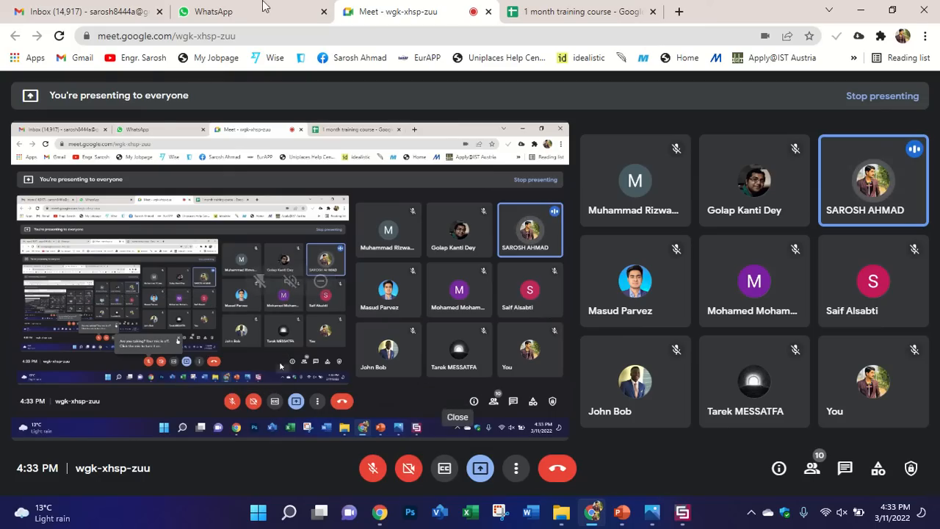
mouse_move(381, 5)
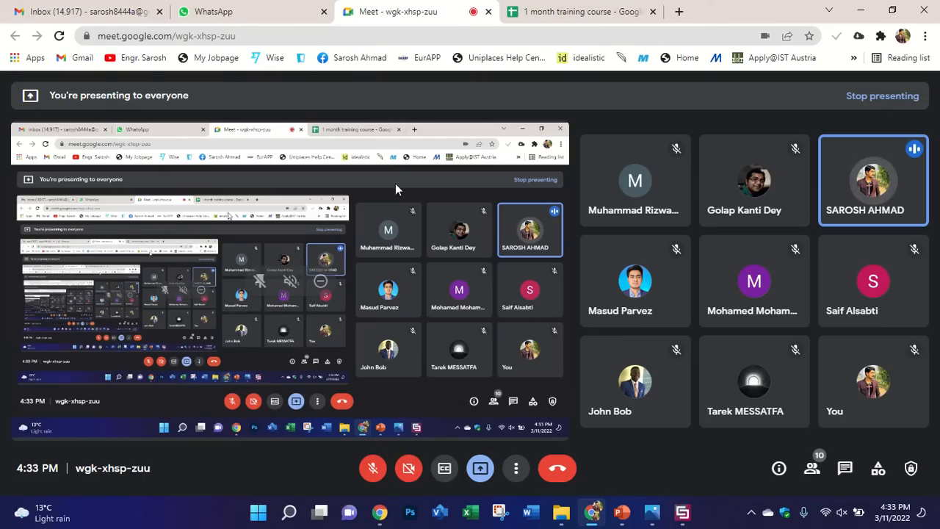
Step: Switch to the timetable image in Photos and examine the Reconfigurable Antennas session up close
click(652, 512)
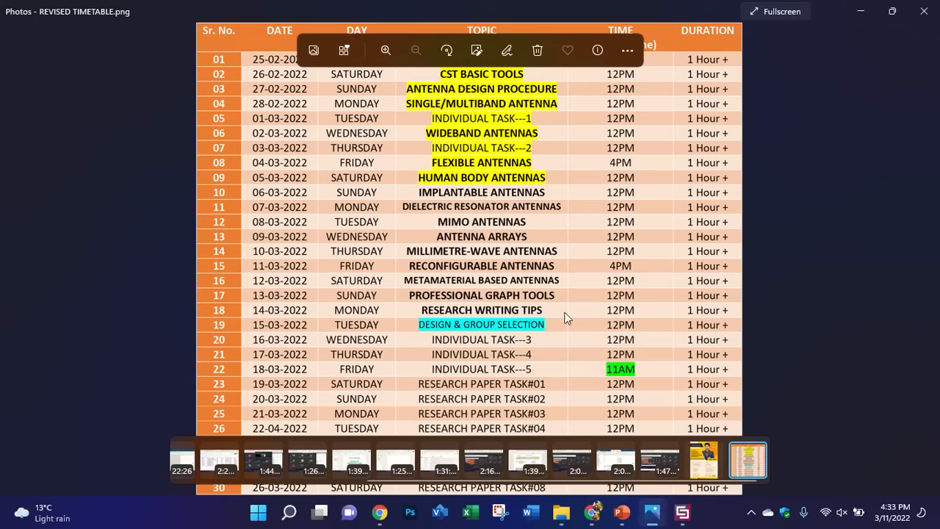
double_click(504, 297)
drag(453, 234, 459, 311)
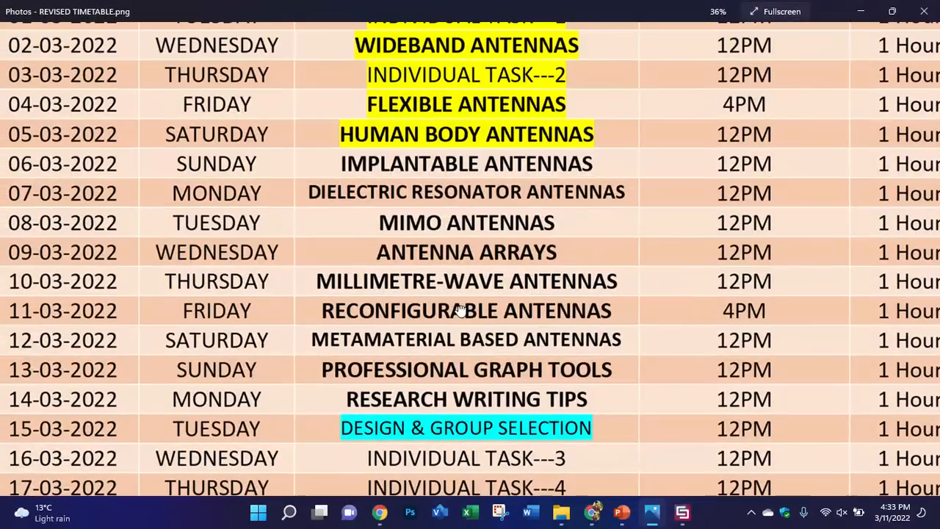
Step: Switch to PowerPoint and handwrite the heading "Reconfigurable/switchable" in red pen across the top of blank slide 3
click(621, 512)
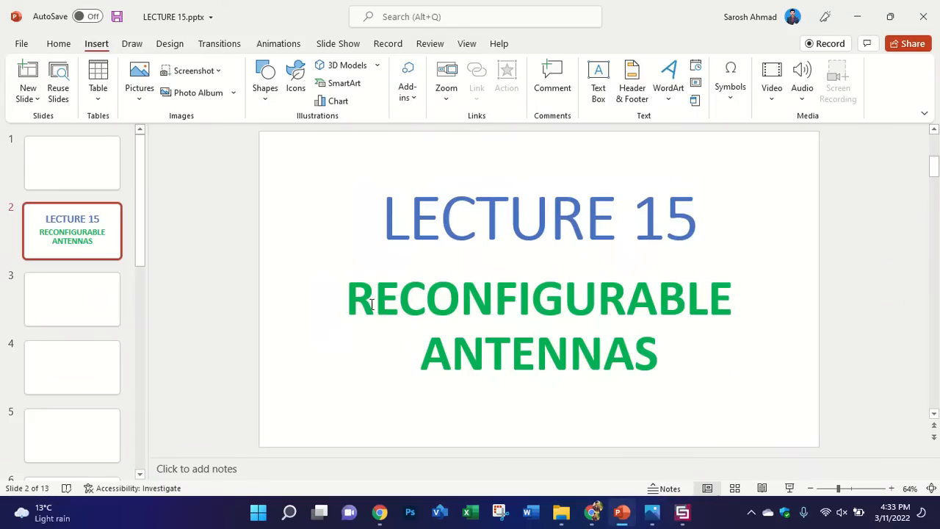
click(103, 296)
click(133, 43)
click(165, 79)
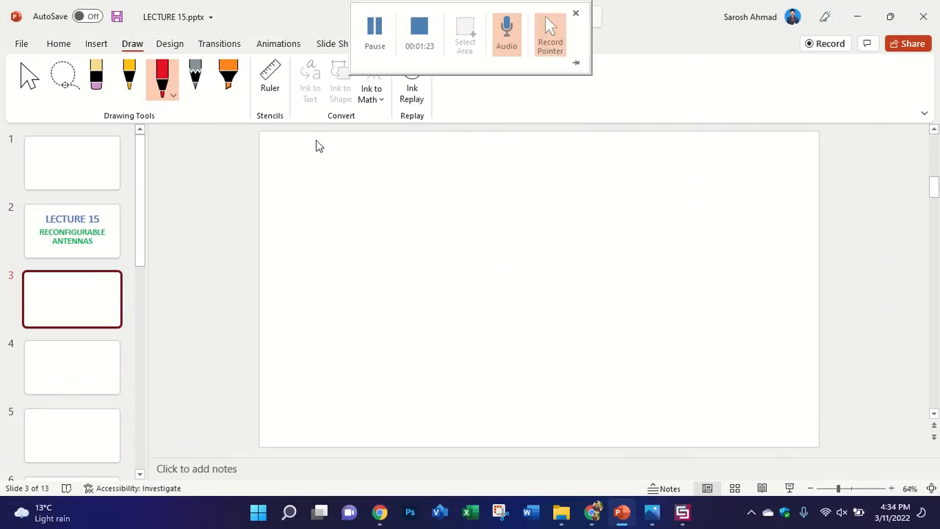
ctrl+scroll(312, 151, up, 1)
scroll(314, 198, up, 2)
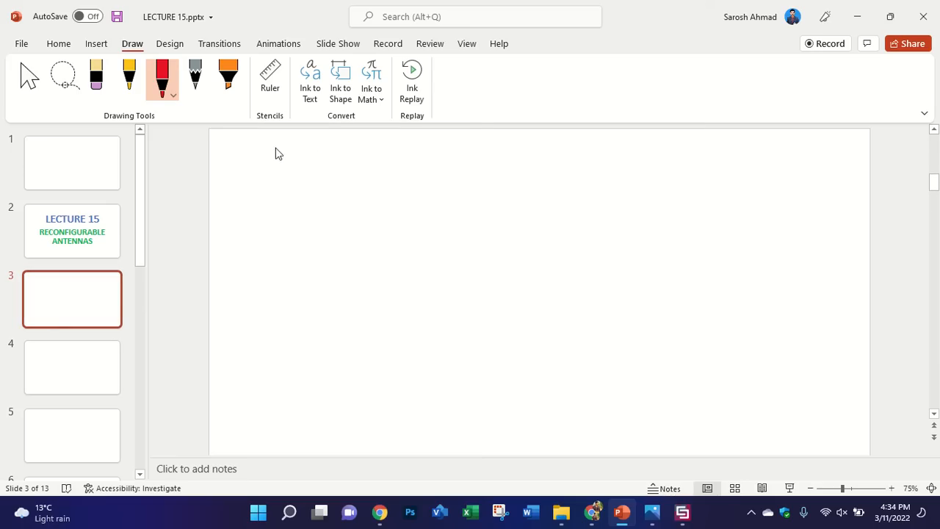
mouse_move(252, 177)
mouse_down()
mouse_move(252, 153)
mouse_move(277, 212)
mouse_move(308, 189)
mouse_move(331, 211)
mouse_move(369, 189)
mouse_move(398, 248)
mouse_move(431, 191)
mouse_move(458, 189)
mouse_move(451, 247)
mouse_move(478, 178)
mouse_move(504, 196)
mouse_move(541, 198)
mouse_move(554, 157)
mouse_move(589, 171)
mouse_up()
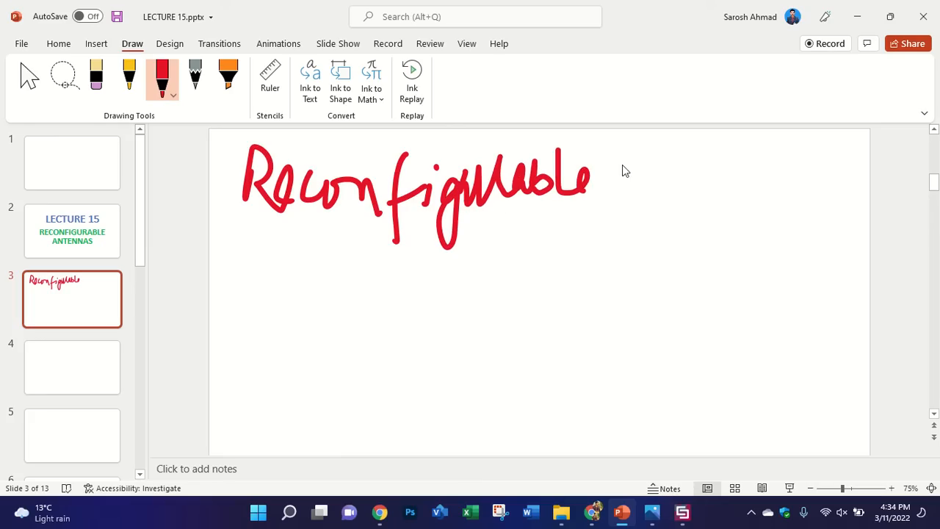
drag(625, 144, 599, 235)
mouse_move(654, 163)
mouse_down()
mouse_move(667, 204)
mouse_move(694, 182)
mouse_move(710, 197)
mouse_up()
click(704, 151)
mouse_move(716, 151)
mouse_down()
mouse_move(722, 193)
mouse_move(728, 173)
mouse_move(739, 195)
mouse_up()
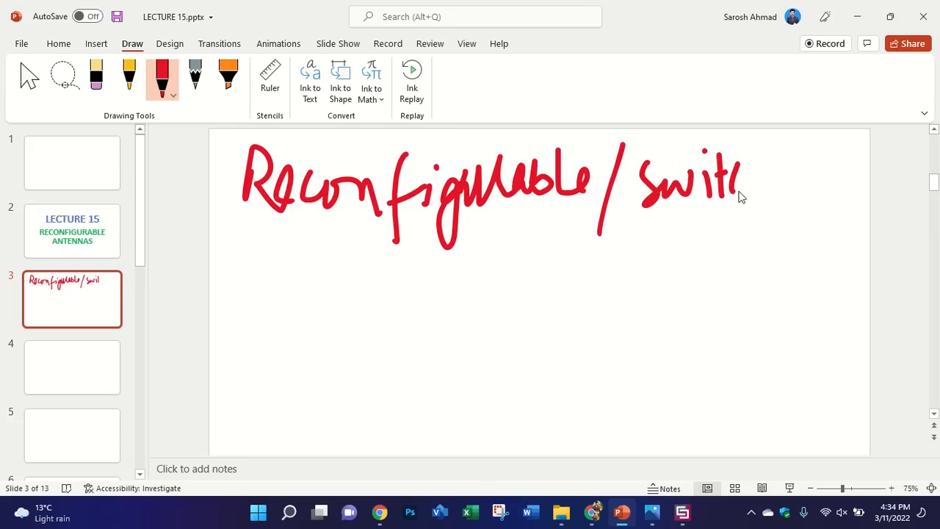
mouse_move(750, 151)
mouse_down()
mouse_move(782, 192)
mouse_move(799, 180)
mouse_move(816, 203)
mouse_move(832, 157)
mouse_move(862, 198)
mouse_up()
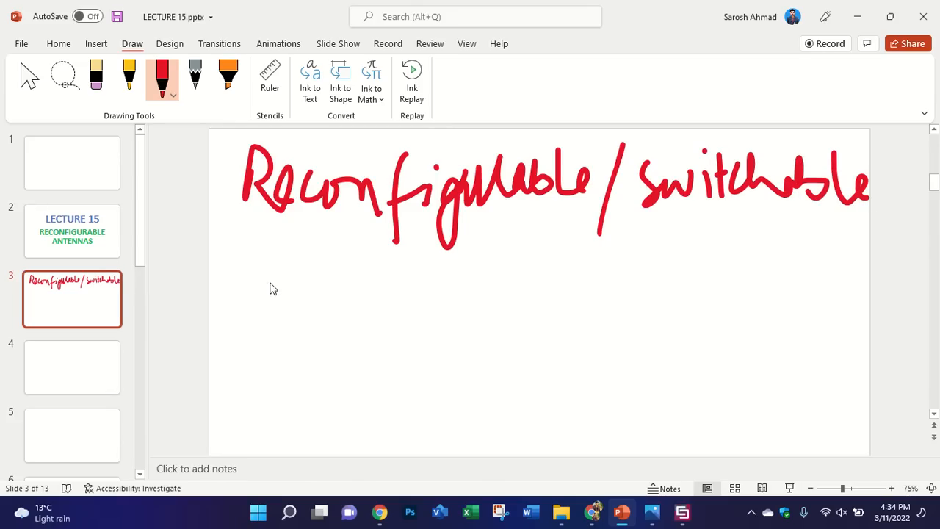
Step: Draw three red branch arrows one below the other under the heading on slide 3
mouse_move(269, 269)
mouse_down()
mouse_move(303, 326)
mouse_move(321, 318)
mouse_up()
drag(291, 301, 321, 317)
mouse_move(270, 343)
mouse_down()
mouse_move(269, 387)
mouse_move(314, 381)
mouse_up()
drag(292, 364, 295, 401)
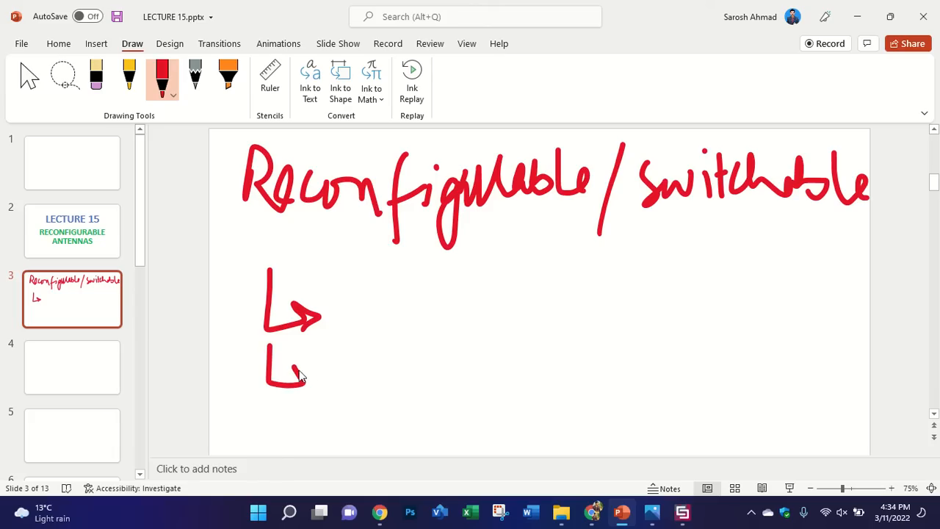
scroll(277, 392, down, 1)
mouse_move(277, 364)
mouse_down()
mouse_move(273, 432)
mouse_move(330, 419)
mouse_move(317, 439)
mouse_up()
drag(297, 409, 329, 420)
Step: Handwrite "Frequency (1.2, 900MHz)" beside the first branch arrow
scroll(374, 275, up, 1)
mouse_move(358, 250)
mouse_down()
mouse_move(359, 299)
mouse_move(371, 238)
mouse_move(377, 261)
mouse_move(419, 264)
mouse_up()
mouse_move(433, 253)
mouse_down()
mouse_move(440, 271)
mouse_move(461, 242)
mouse_move(522, 258)
mouse_move(546, 245)
mouse_move(562, 287)
mouse_move(563, 249)
mouse_up()
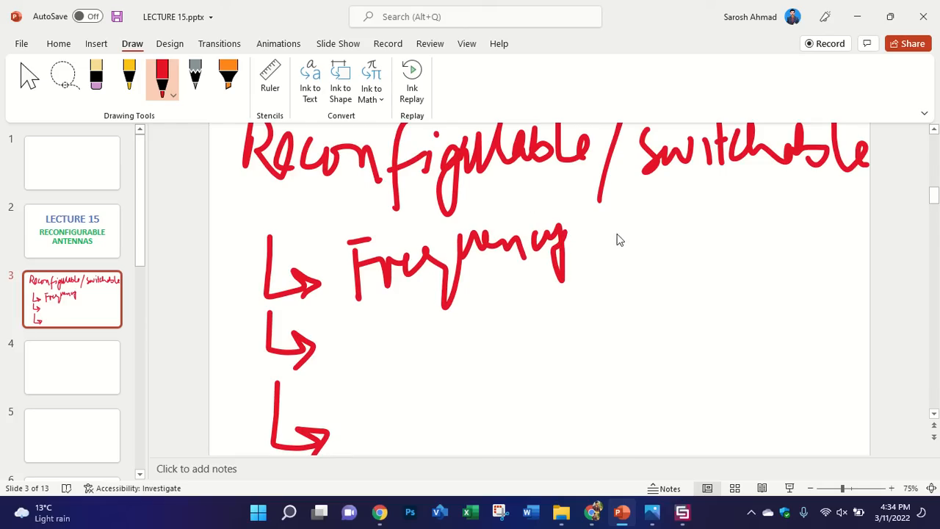
drag(621, 219, 638, 275)
mouse_move(653, 226)
mouse_down()
mouse_move(663, 253)
mouse_move(708, 256)
mouse_up()
click(671, 247)
drag(722, 247, 724, 267)
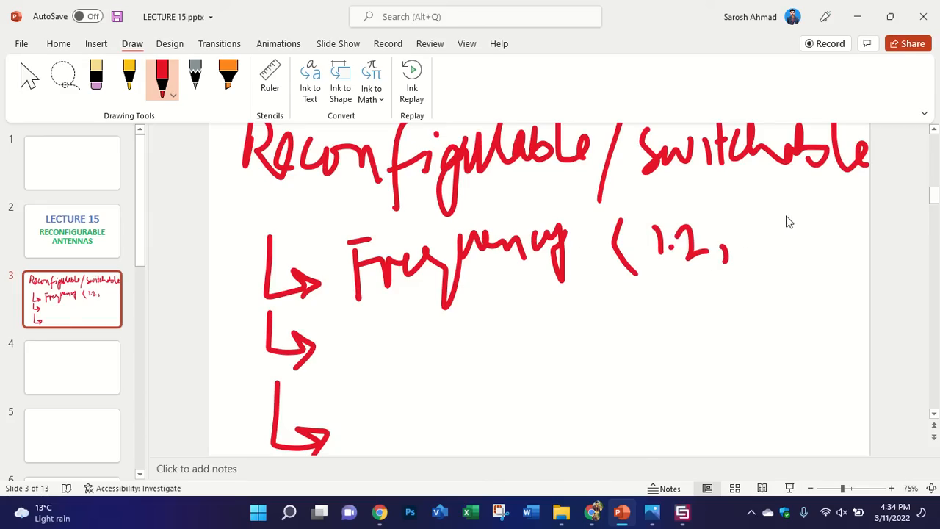
mouse_move(777, 214)
mouse_down()
mouse_move(779, 256)
mouse_move(821, 242)
mouse_move(850, 254)
mouse_up()
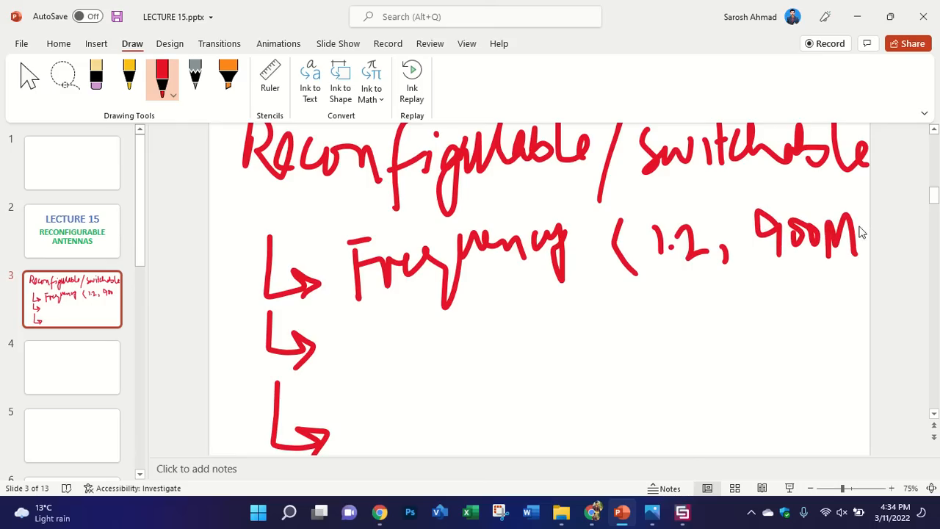
mouse_move(860, 219)
mouse_down()
mouse_move(864, 257)
mouse_move(879, 254)
mouse_move(881, 233)
mouse_move(901, 250)
mouse_up()
drag(906, 214, 897, 277)
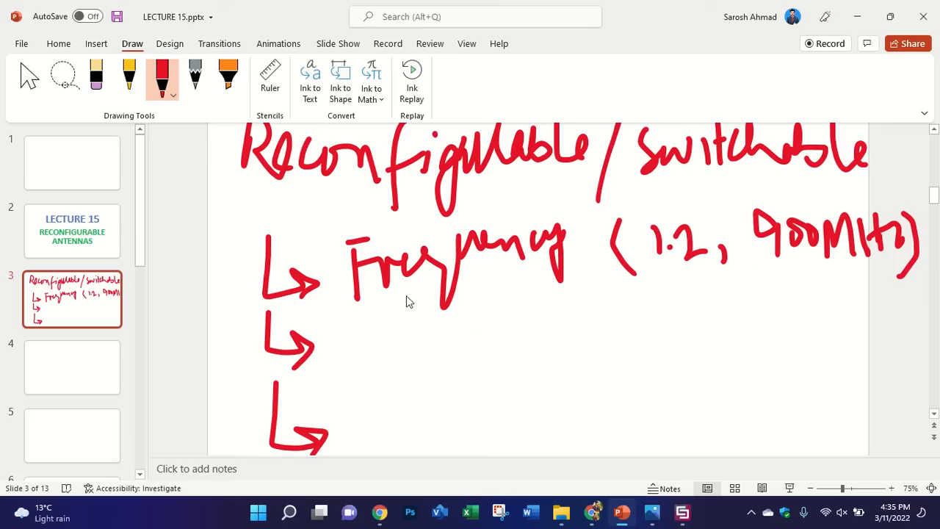
Step: Handwrite "Pattern R" beside the second branch arrow
scroll(375, 323, down, 1)
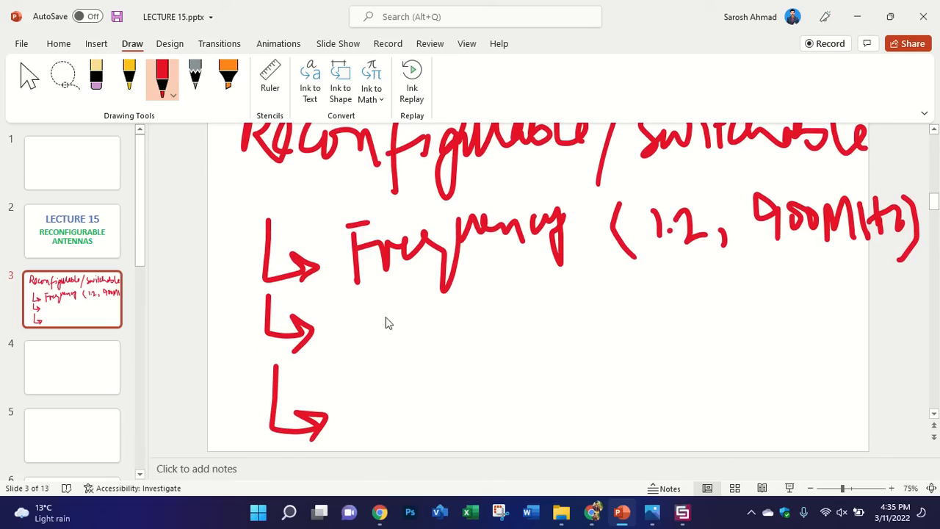
mouse_move(351, 301)
mouse_down()
mouse_move(353, 339)
mouse_move(356, 323)
mouse_move(372, 331)
mouse_move(398, 323)
mouse_up()
drag(414, 279, 409, 334)
mouse_move(399, 303)
mouse_down()
mouse_move(420, 299)
mouse_move(427, 334)
mouse_move(504, 324)
mouse_up()
mouse_move(541, 288)
mouse_down()
mouse_move(541, 310)
mouse_move(591, 298)
mouse_up()
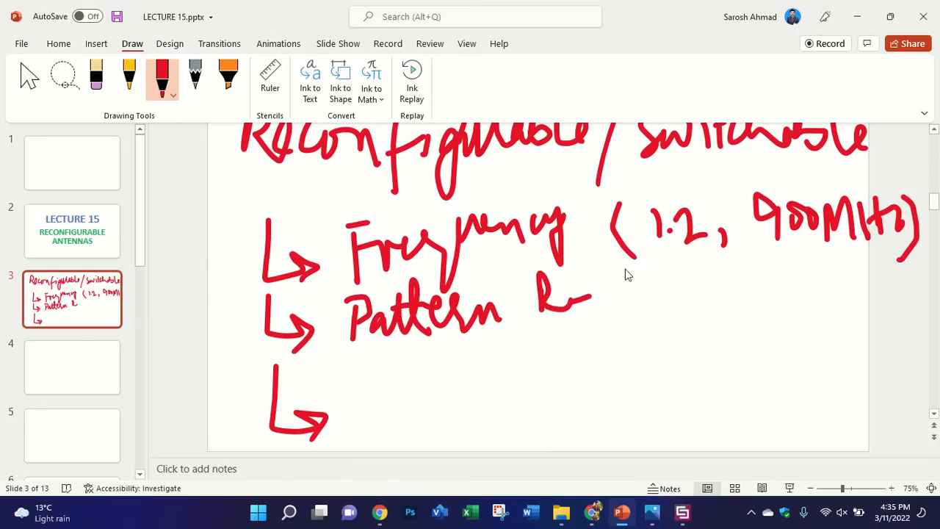
Step: Sketch an oval, a figure-eight and a sideways two-lobe shape in parentheses after "Pattern R" as example radiation patterns
drag(626, 268, 637, 307)
drag(674, 273, 666, 275)
mouse_move(659, 309)
mouse_down()
mouse_move(713, 293)
mouse_move(668, 272)
mouse_up()
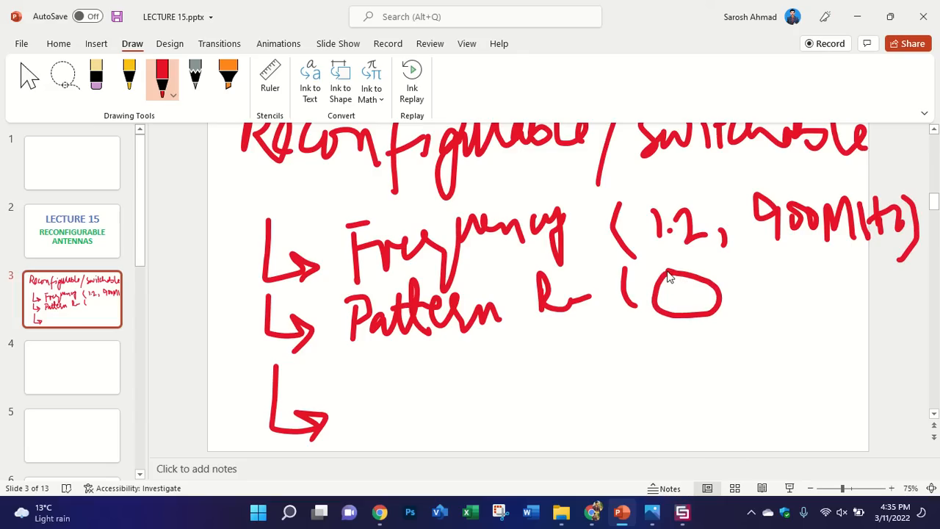
drag(737, 300, 739, 310)
mouse_move(788, 288)
mouse_down()
mouse_move(772, 270)
mouse_move(779, 253)
mouse_move(816, 271)
mouse_move(797, 317)
mouse_move(810, 292)
mouse_up()
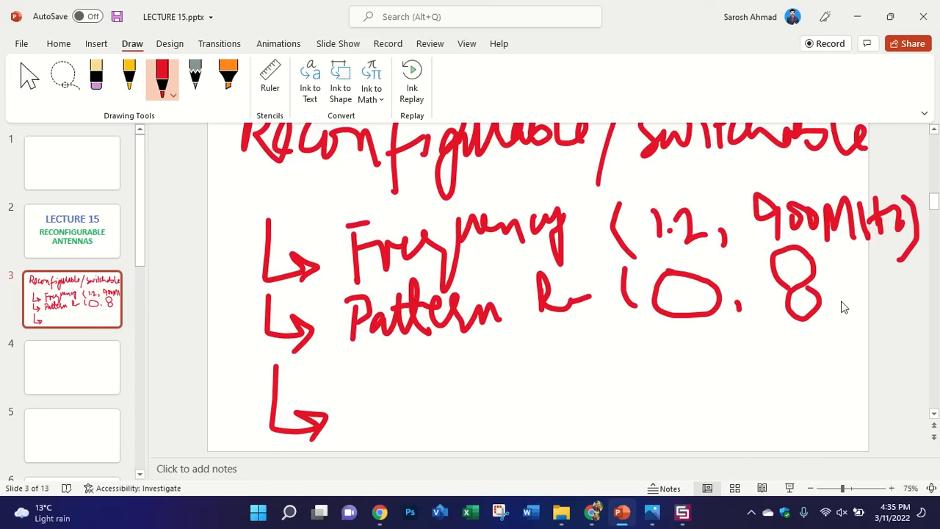
mouse_move(843, 307)
mouse_down()
mouse_move(868, 280)
mouse_move(900, 309)
mouse_move(838, 303)
mouse_up()
drag(916, 258, 923, 323)
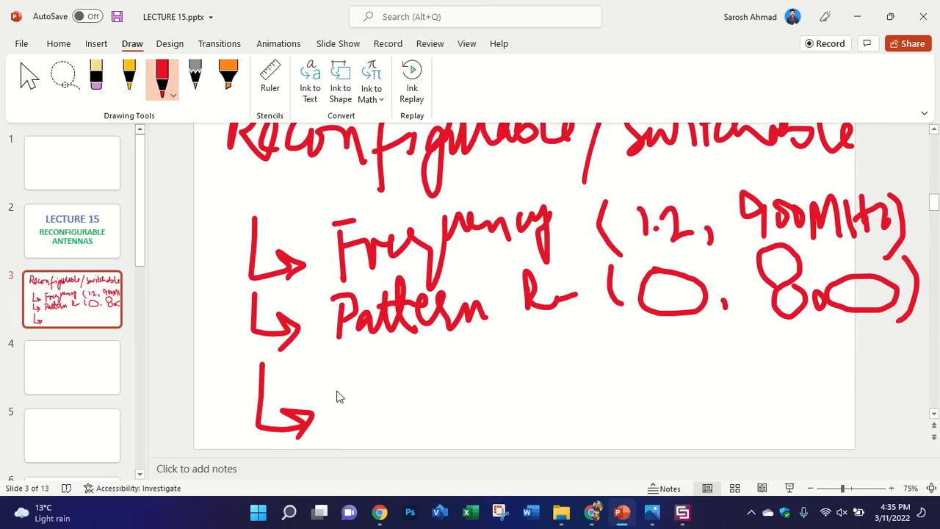
Step: Handwrite "Polarization" beside the third branch arrow
mouse_move(335, 380)
mouse_down()
mouse_move(337, 445)
mouse_move(341, 417)
mouse_move(367, 422)
mouse_move(387, 406)
mouse_move(456, 433)
mouse_move(480, 421)
mouse_move(531, 430)
mouse_up()
click(447, 391)
drag(540, 382, 542, 426)
drag(530, 404, 550, 414)
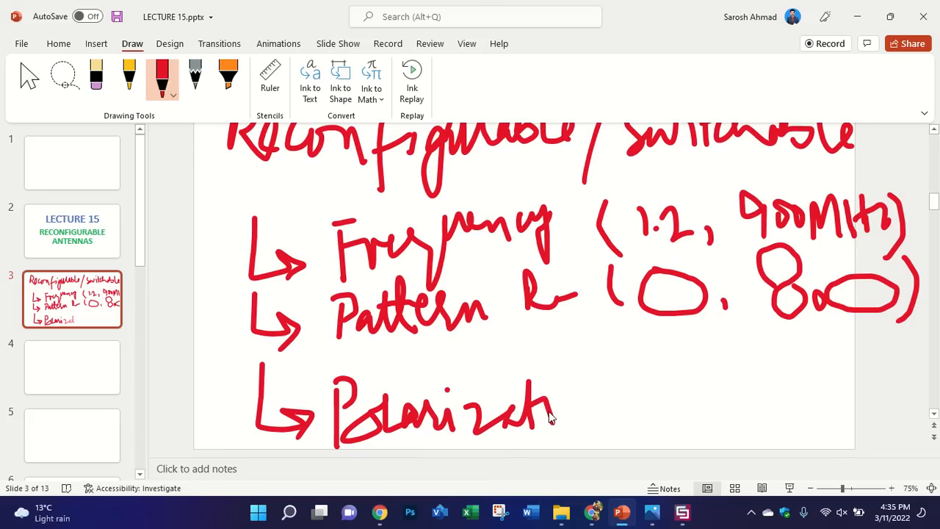
mouse_move(547, 380)
mouse_down()
mouse_move(563, 422)
mouse_move(579, 412)
mouse_up()
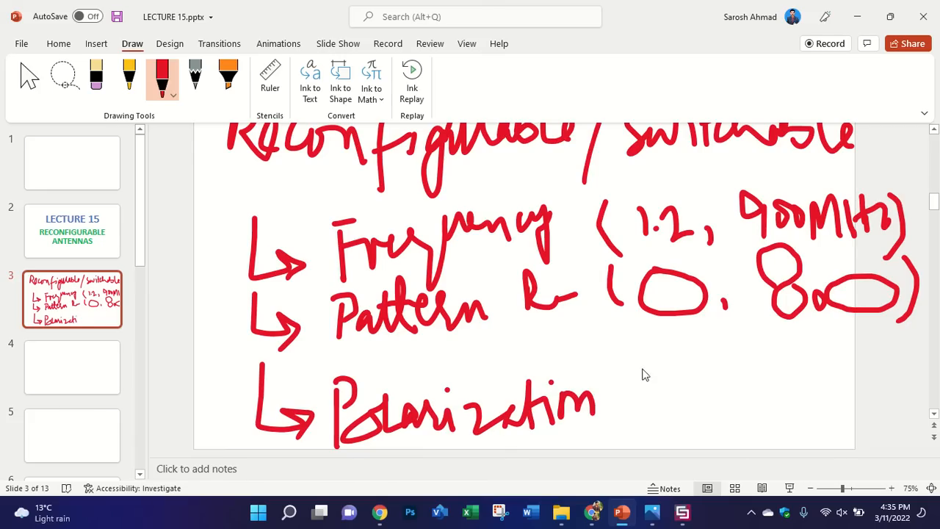
Step: Add "(CP, LP)" in red handwriting after "Polarization"
drag(645, 360, 656, 437)
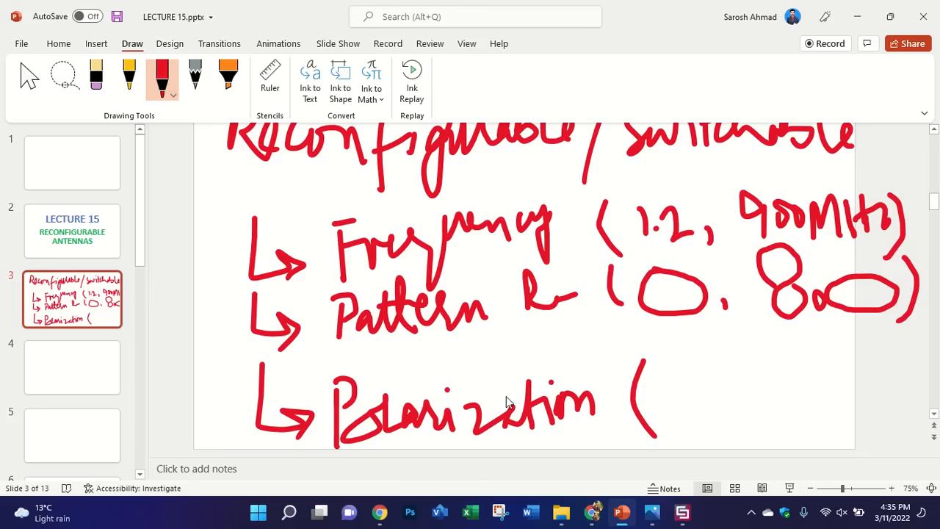
scroll(510, 402, down, 1)
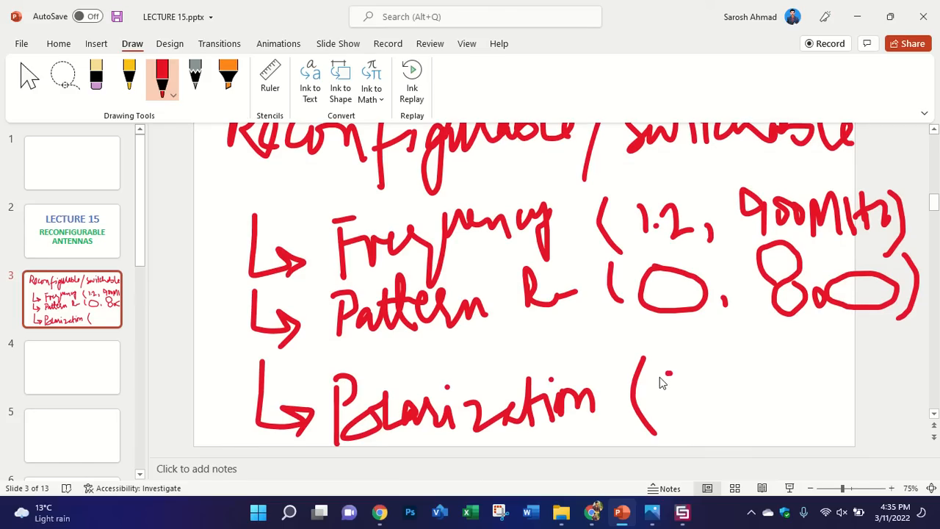
mouse_move(669, 373)
mouse_down()
mouse_move(671, 408)
mouse_move(691, 428)
mouse_move(696, 401)
mouse_move(732, 430)
mouse_up()
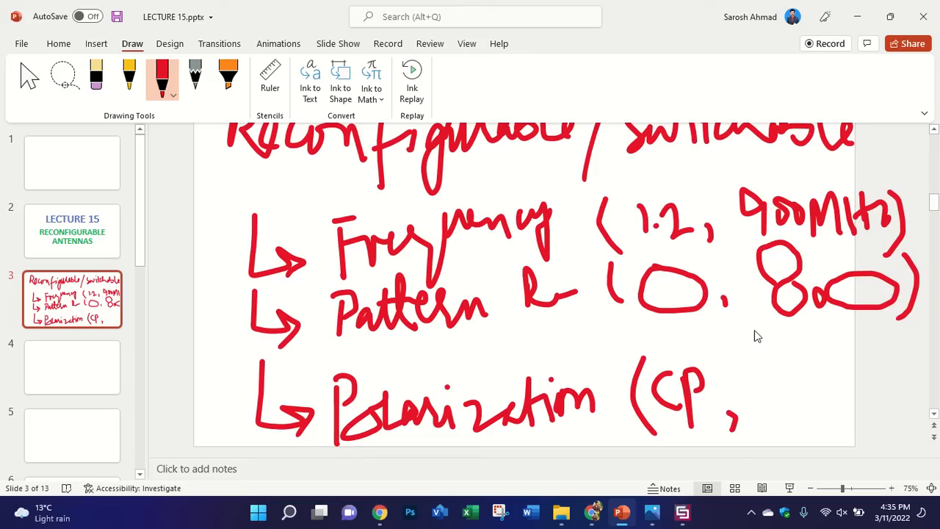
mouse_move(755, 367)
mouse_down()
mouse_move(754, 389)
mouse_move(796, 398)
mouse_move(798, 411)
mouse_up()
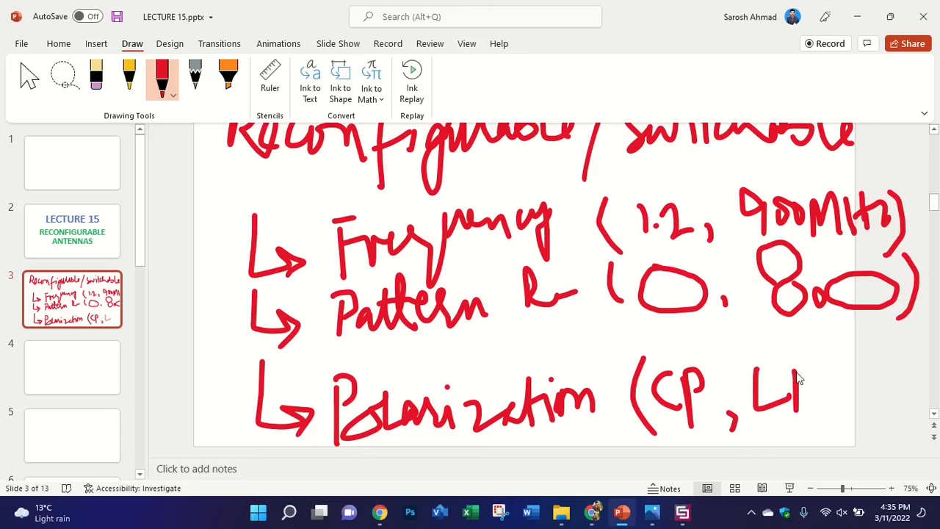
mouse_move(796, 370)
mouse_down()
mouse_move(806, 395)
mouse_move(797, 405)
mouse_up()
drag(825, 348, 819, 433)
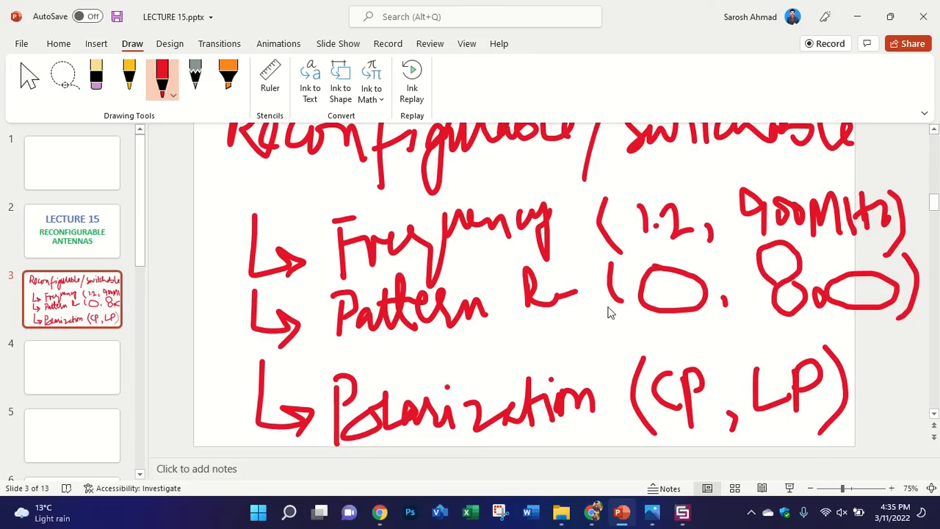
ctrl+scroll(593, 320, down, 3)
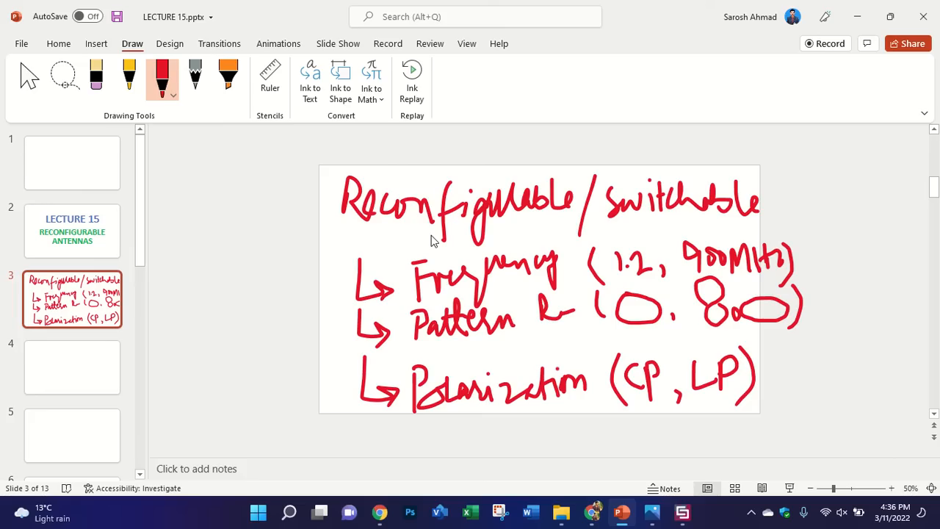
Step: View blank slide 4 and the CST Studio Suite start page, and return to the Lecture 15 title slide
click(77, 374)
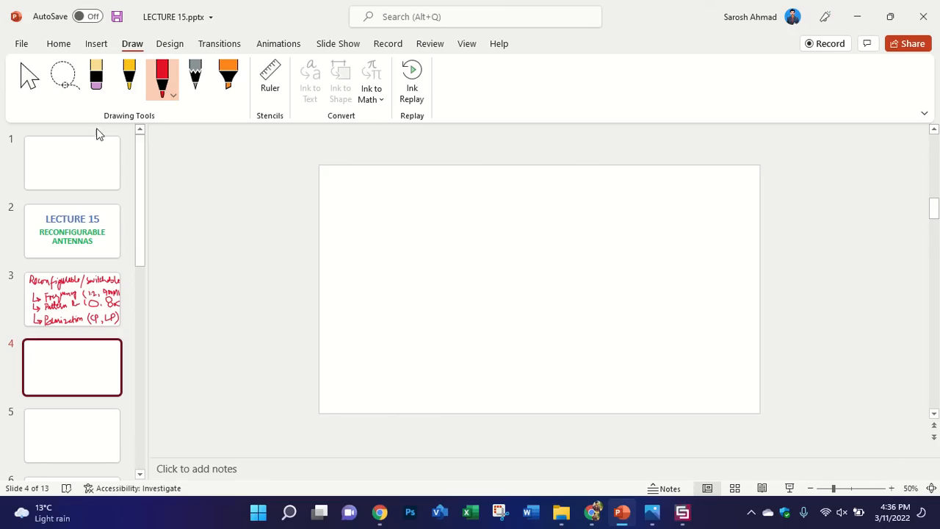
click(695, 518)
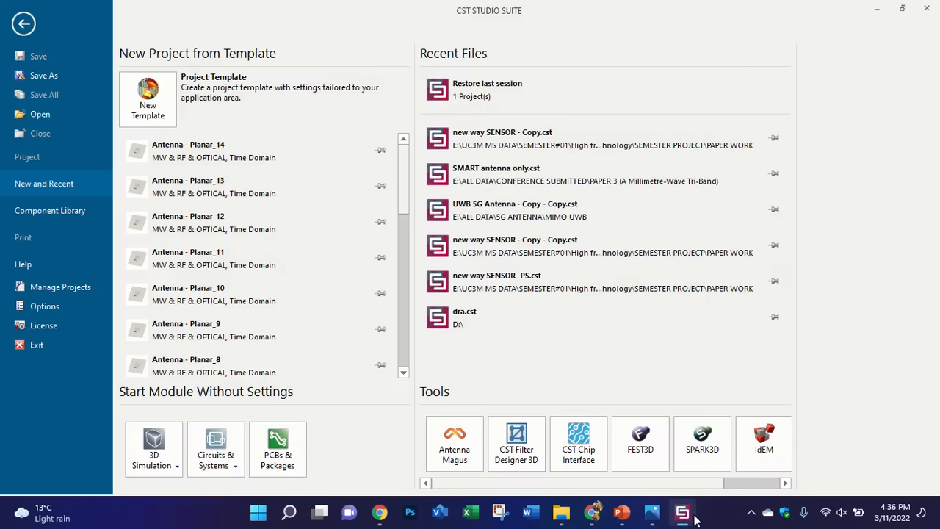
click(694, 519)
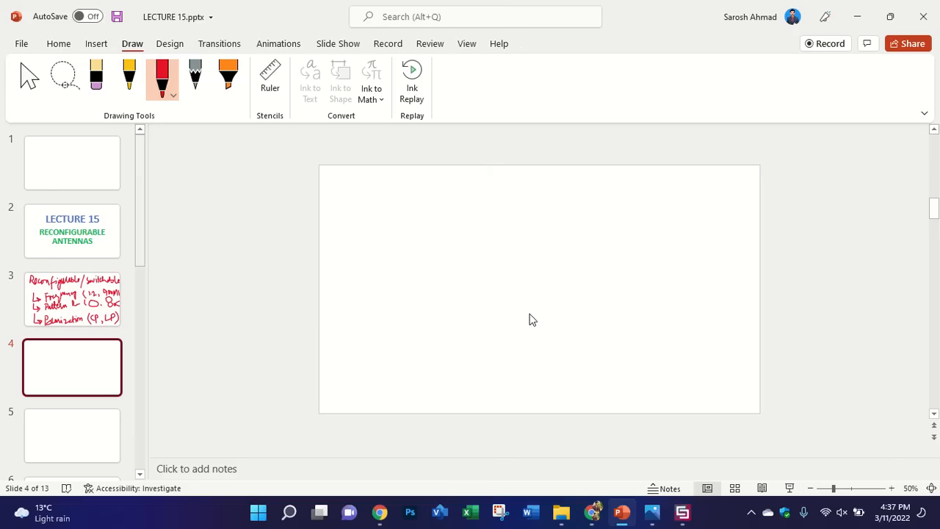
ctrl+scroll(527, 307, up, 2)
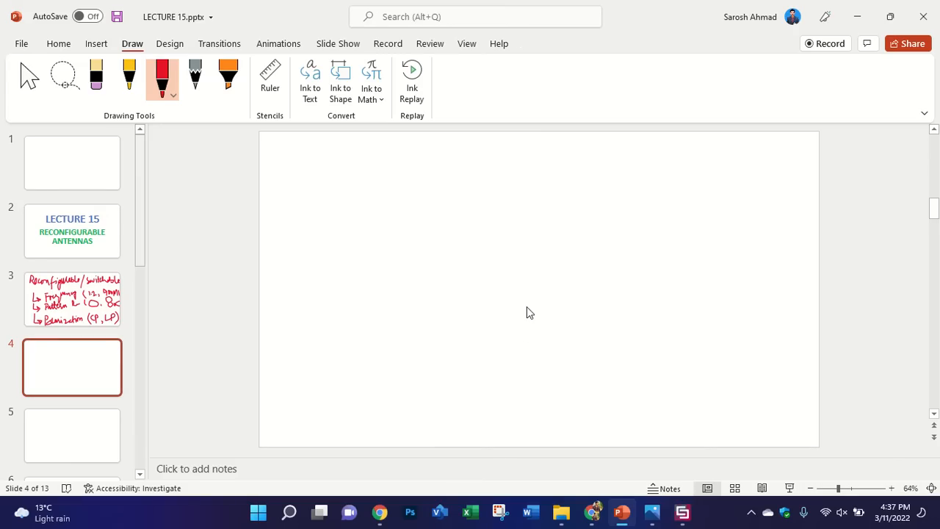
scroll(527, 312, up, 1)
scroll(526, 312, down, 1)
click(87, 233)
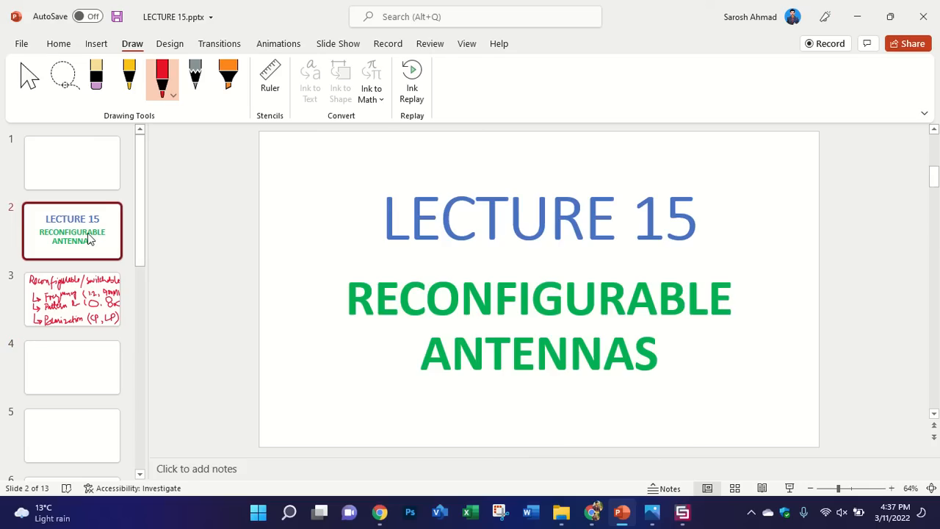
Step: Handwrite the red heading "PIN Diodes" across the blank slide 4
click(101, 282)
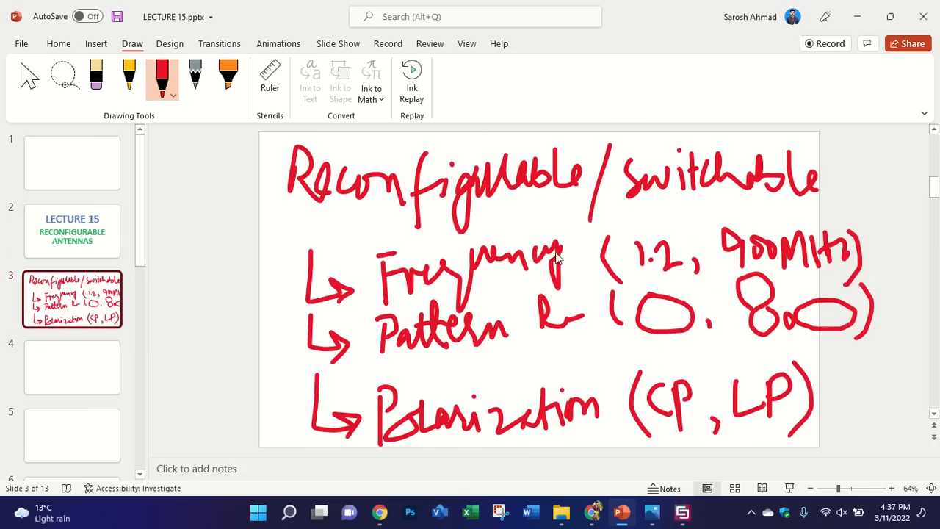
click(64, 361)
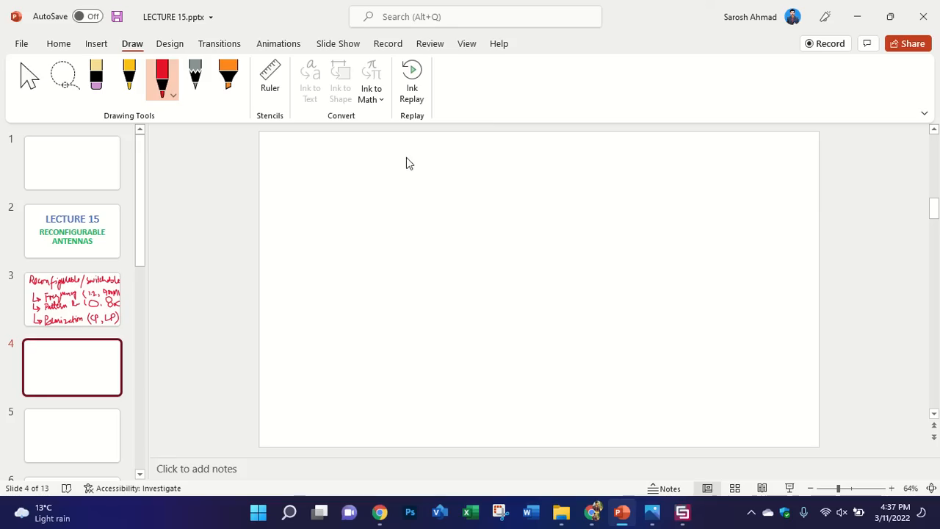
mouse_move(405, 154)
mouse_down()
mouse_move(401, 192)
mouse_move(409, 151)
mouse_move(401, 174)
mouse_move(426, 203)
mouse_move(443, 188)
mouse_move(445, 155)
mouse_move(462, 204)
mouse_move(497, 145)
mouse_move(496, 125)
mouse_up()
mouse_move(556, 150)
mouse_down()
mouse_move(557, 180)
mouse_move(543, 197)
mouse_up()
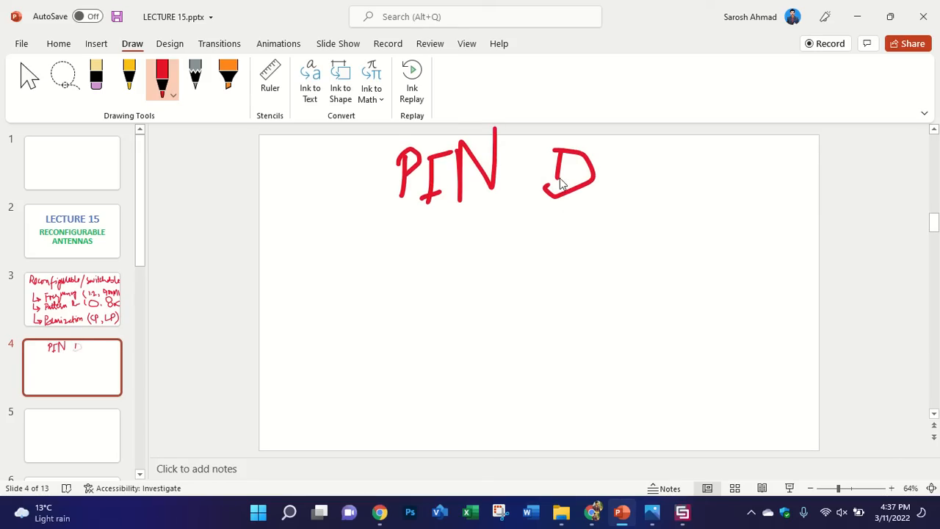
mouse_move(607, 169)
mouse_down()
mouse_move(606, 189)
mouse_move(625, 170)
mouse_move(663, 171)
mouse_move(688, 177)
mouse_move(688, 192)
mouse_up()
click(606, 149)
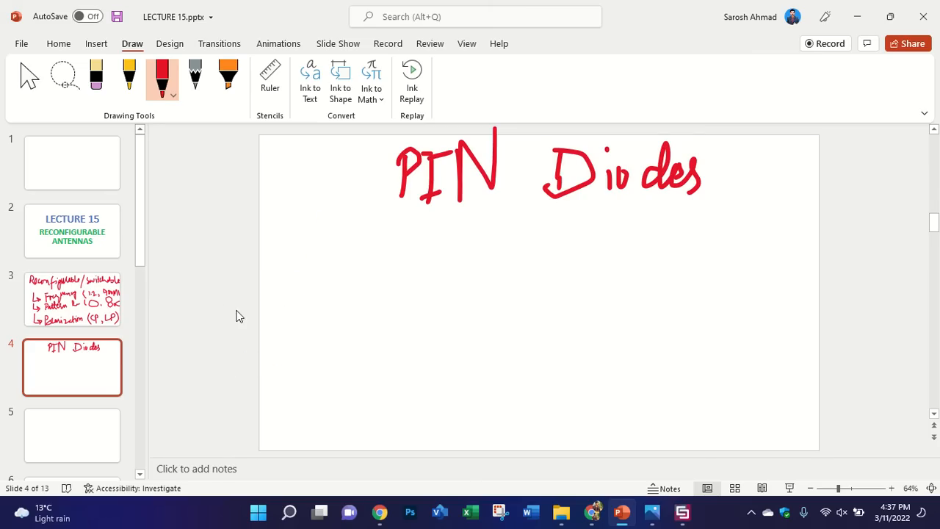
Step: Sketch a diode symbol with a lead on each side below the "PIN Diodes" heading
drag(343, 238, 346, 279)
mouse_move(334, 233)
mouse_down()
mouse_move(382, 274)
mouse_move(340, 280)
mouse_move(418, 267)
mouse_up()
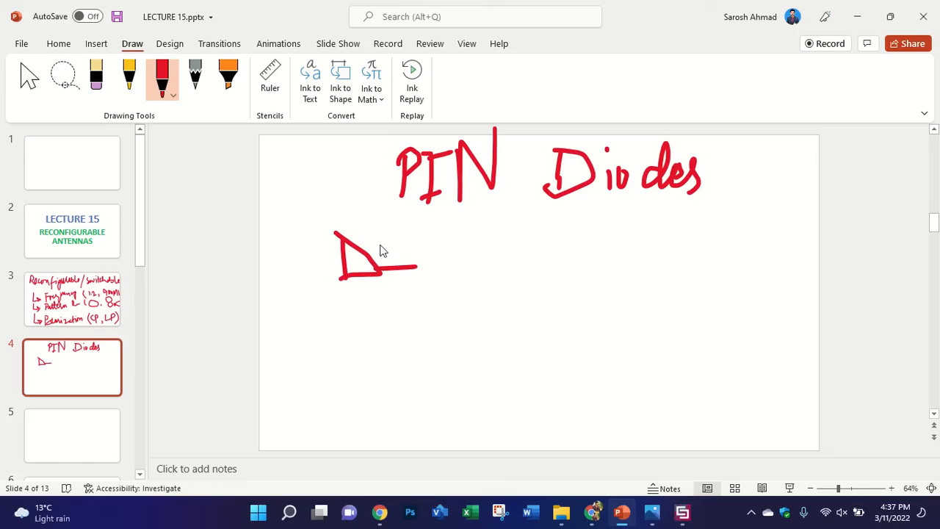
drag(381, 238, 379, 290)
drag(340, 260, 284, 261)
Step: Draw a vertical and a horizontal line crossing below the heading to form a two-row, two-column table
drag(433, 223, 447, 424)
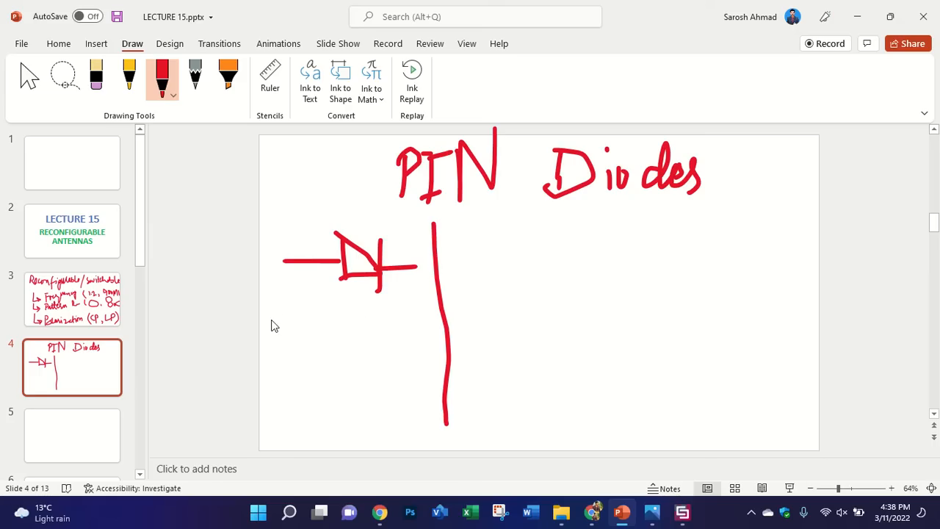
mouse_move(268, 313)
mouse_down()
mouse_move(692, 311)
mouse_move(806, 295)
mouse_up()
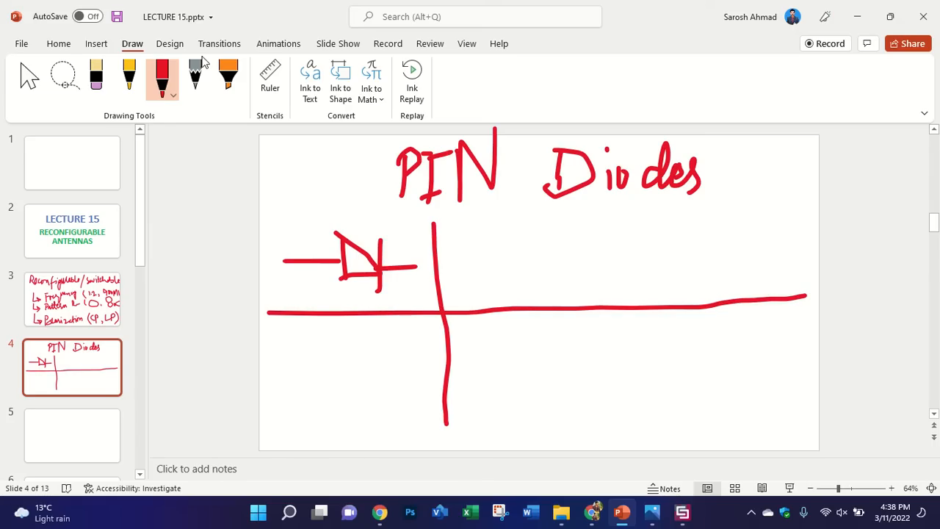
Step: Erase the diode symbol from the table's first cell
click(102, 77)
mouse_move(336, 256)
mouse_down()
mouse_move(388, 267)
mouse_move(297, 262)
mouse_up()
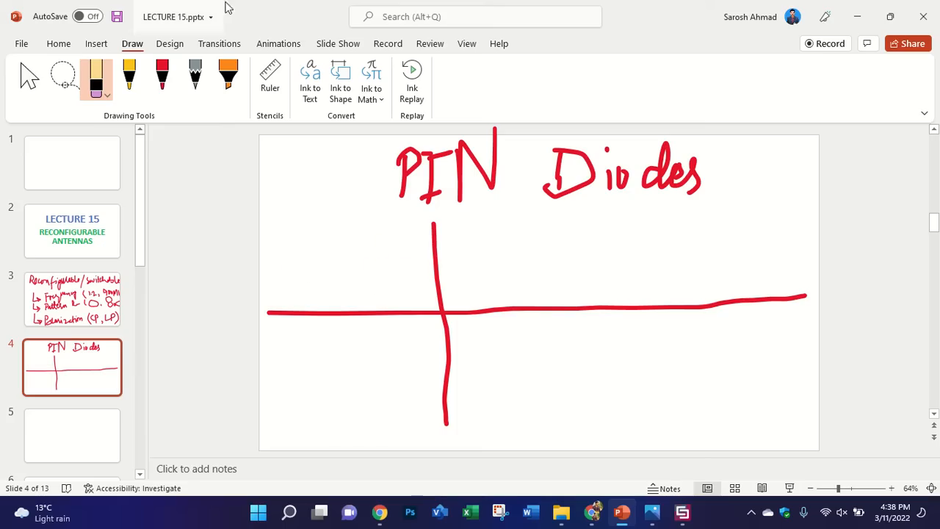
mouse_move(244, 4)
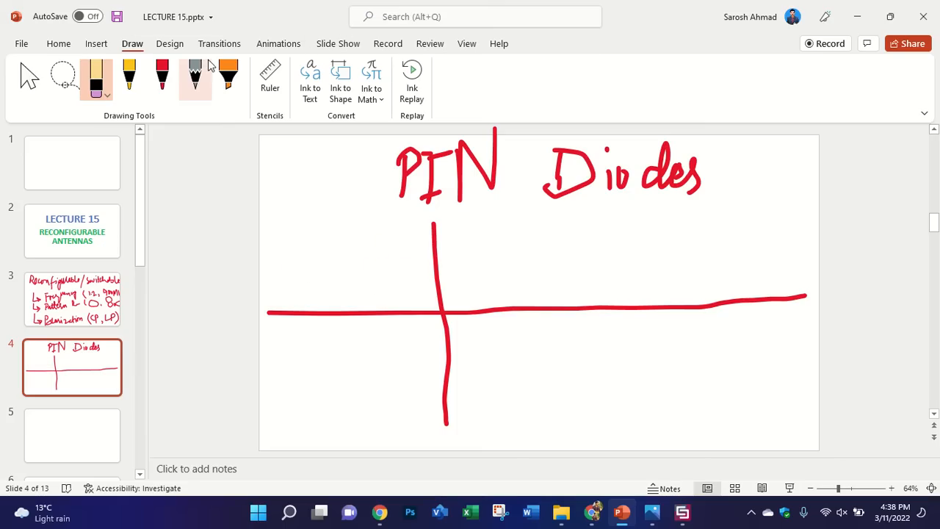
Step: Handwrite "ON" and "OFF" in red as the row labels in the table's first column
click(162, 77)
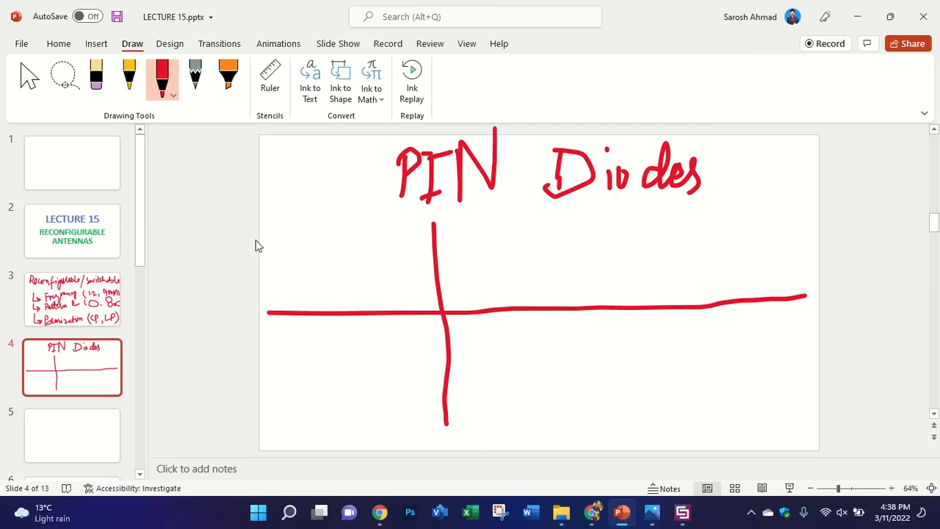
mouse_move(305, 248)
mouse_down()
mouse_move(309, 281)
mouse_move(323, 253)
mouse_move(301, 241)
mouse_move(342, 254)
mouse_move(367, 280)
mouse_move(364, 237)
mouse_up()
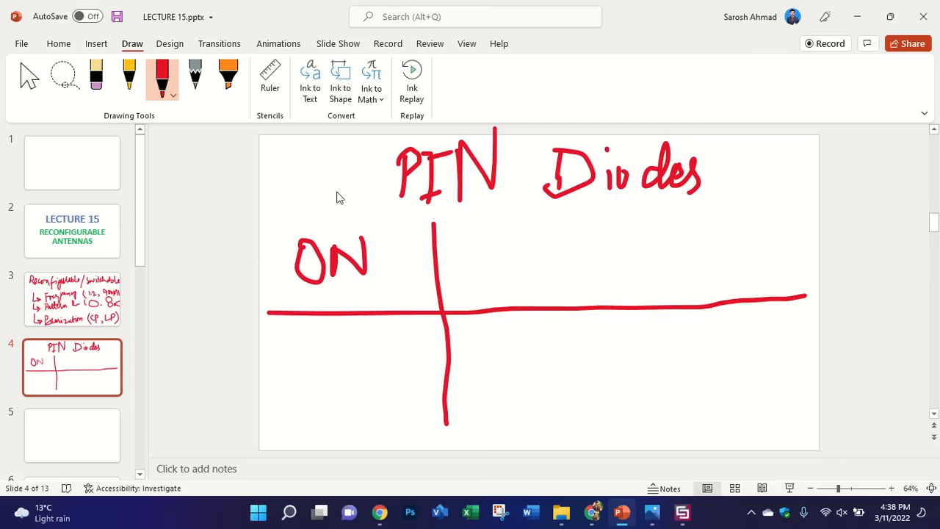
mouse_move(309, 360)
mouse_down()
mouse_move(304, 393)
mouse_move(303, 359)
mouse_move(342, 397)
mouse_up()
mouse_move(337, 354)
mouse_down()
mouse_move(372, 348)
mouse_move(359, 365)
mouse_move(379, 387)
mouse_up()
mouse_move(380, 352)
mouse_down()
mouse_move(408, 348)
mouse_move(400, 368)
mouse_up()
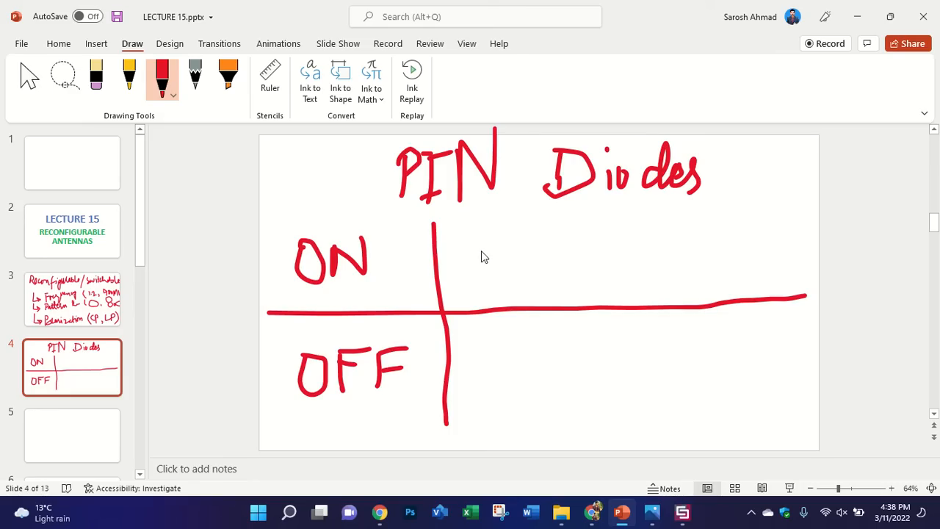
Step: Sketch a series inductor and resistor circuit in the ON row, label its parts L and R, and write "RL" beside it
mouse_move(481, 251)
mouse_down()
mouse_move(484, 268)
mouse_move(494, 254)
mouse_move(491, 261)
mouse_move(563, 250)
mouse_move(565, 234)
mouse_move(583, 257)
mouse_move(616, 261)
mouse_move(718, 243)
mouse_move(728, 254)
mouse_move(762, 238)
mouse_move(782, 252)
mouse_move(844, 240)
mouse_up()
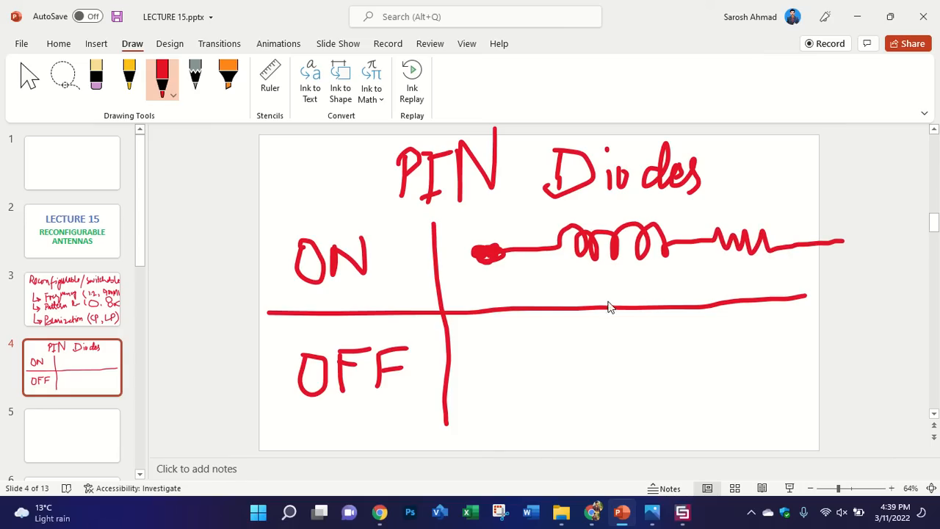
drag(617, 266, 662, 291)
mouse_move(743, 266)
mouse_down()
mouse_move(743, 287)
mouse_move(765, 288)
mouse_up()
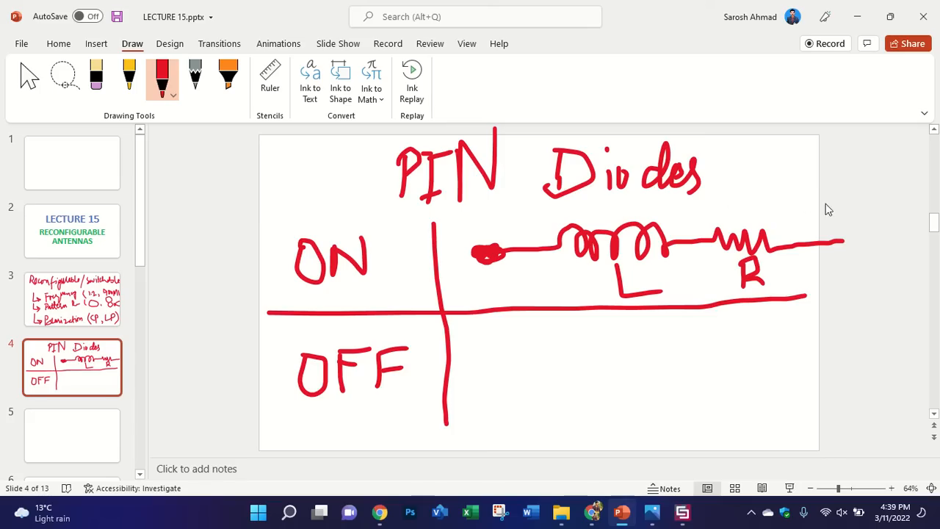
mouse_move(820, 164)
mouse_down()
mouse_move(824, 217)
mouse_move(836, 197)
mouse_move(853, 218)
mouse_up()
drag(856, 151, 886, 213)
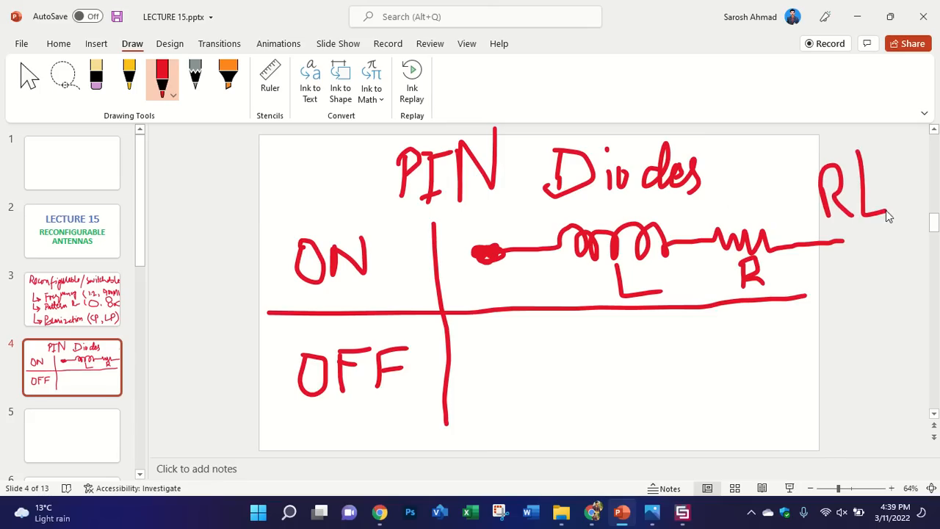
Step: Preview the PIN Diodes slide in reading view and return to the editing view
key(Page_Down)
key(Page_Down)
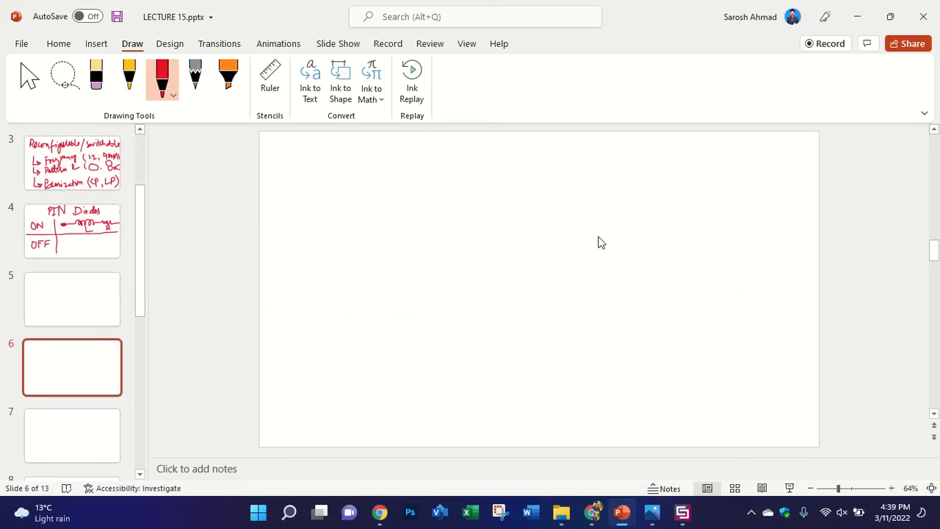
click(51, 218)
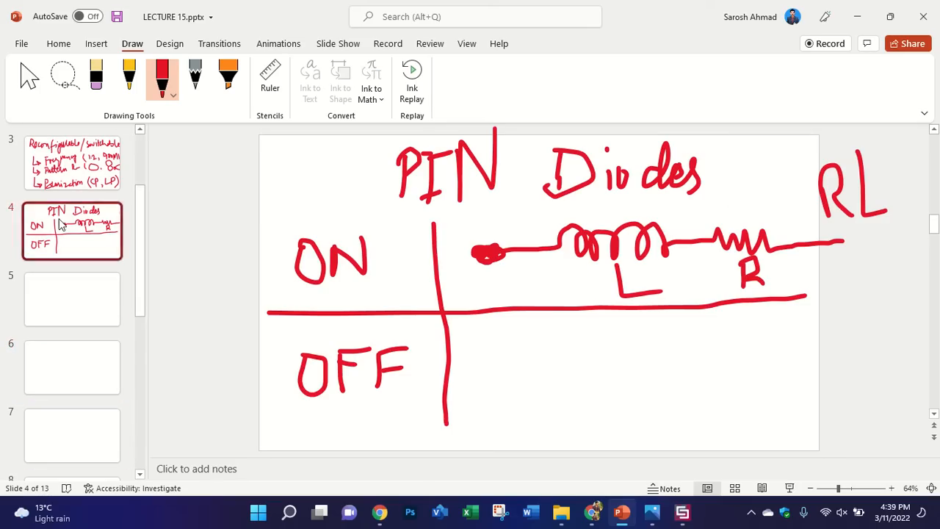
click(764, 488)
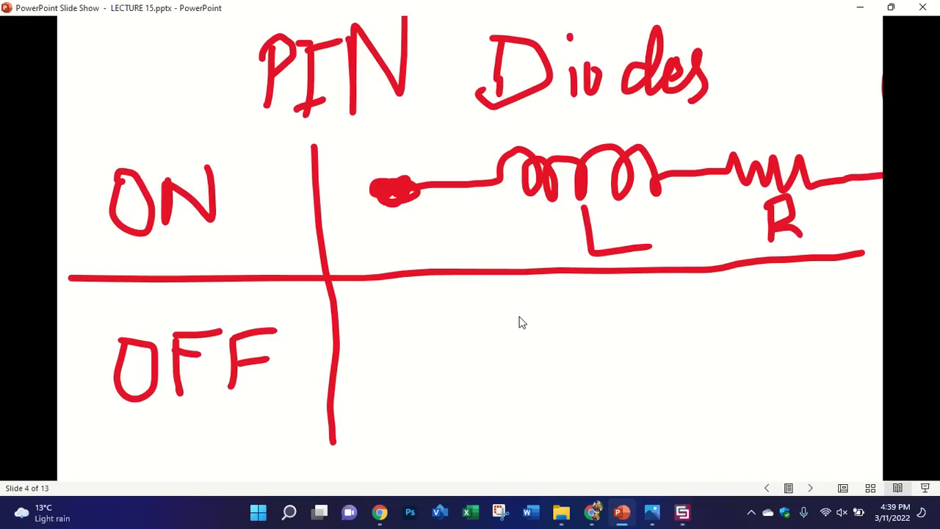
key(Escape)
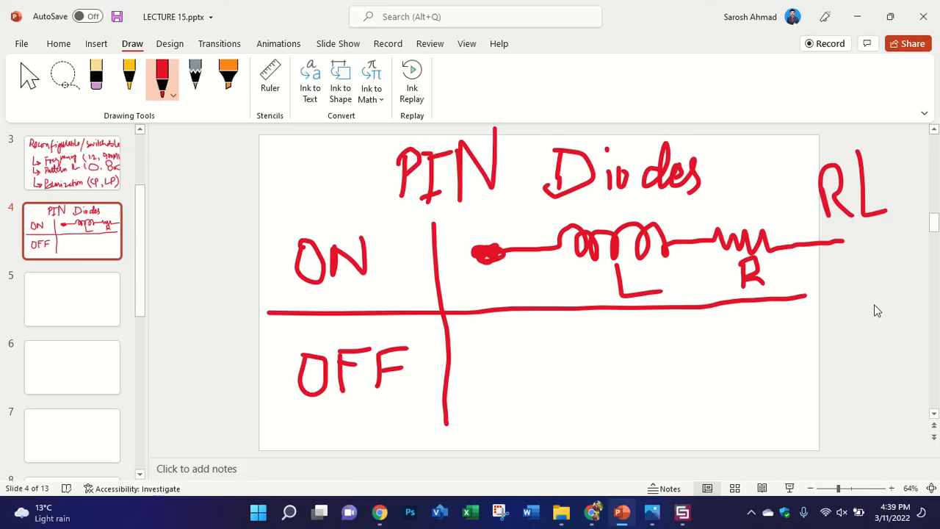
Step: Handwrite "RLC" beside the OFF row, outside the slide's edge
drag(850, 314, 850, 345)
mouse_move(852, 293)
mouse_down()
mouse_move(881, 345)
mouse_move(869, 339)
mouse_move(900, 334)
mouse_up()
click(905, 301)
drag(905, 301, 914, 333)
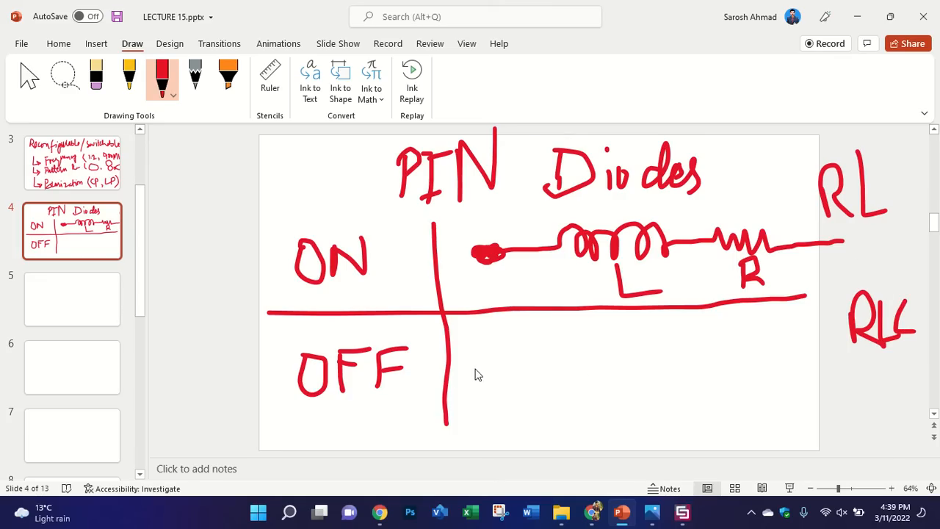
Step: Sketch an inductor in series with a parallel resistor and capacitor in the OFF row, labelled L, R and C
mouse_move(474, 373)
mouse_down()
mouse_move(568, 369)
mouse_move(586, 380)
mouse_move(632, 365)
mouse_up()
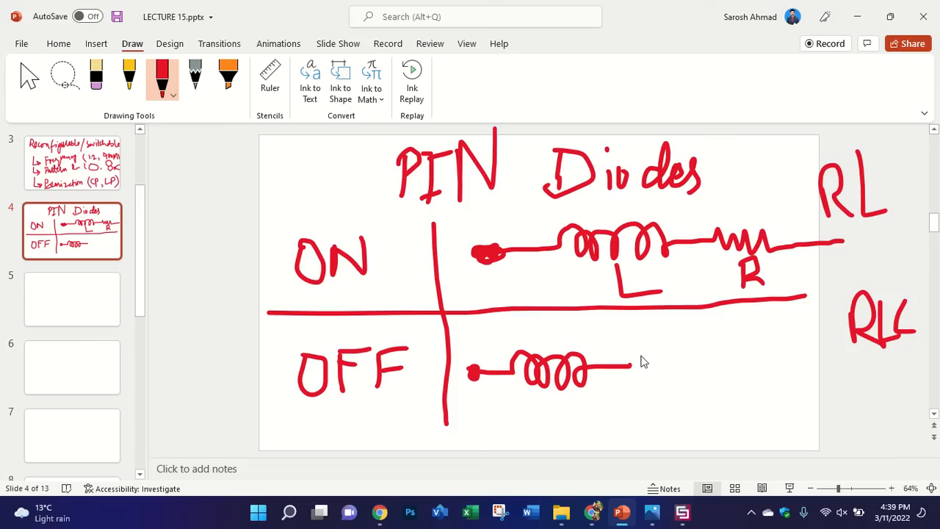
mouse_move(631, 369)
mouse_down()
mouse_move(634, 340)
mouse_move(713, 331)
mouse_move(804, 388)
mouse_move(846, 383)
mouse_up()
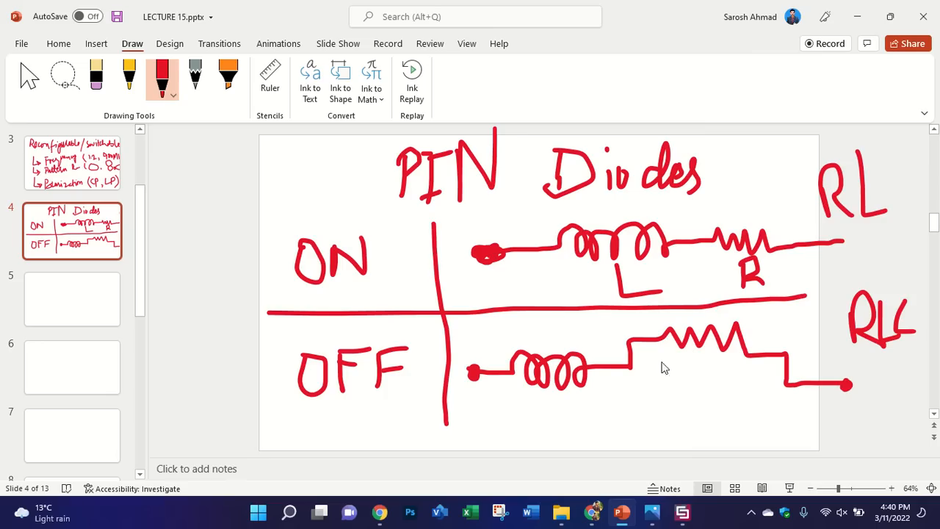
mouse_move(629, 373)
mouse_down()
mouse_move(633, 415)
mouse_move(679, 417)
mouse_move(692, 403)
mouse_move(690, 434)
mouse_up()
mouse_move(703, 398)
mouse_down()
mouse_move(705, 435)
mouse_move(743, 411)
mouse_move(787, 413)
mouse_move(789, 393)
mouse_up()
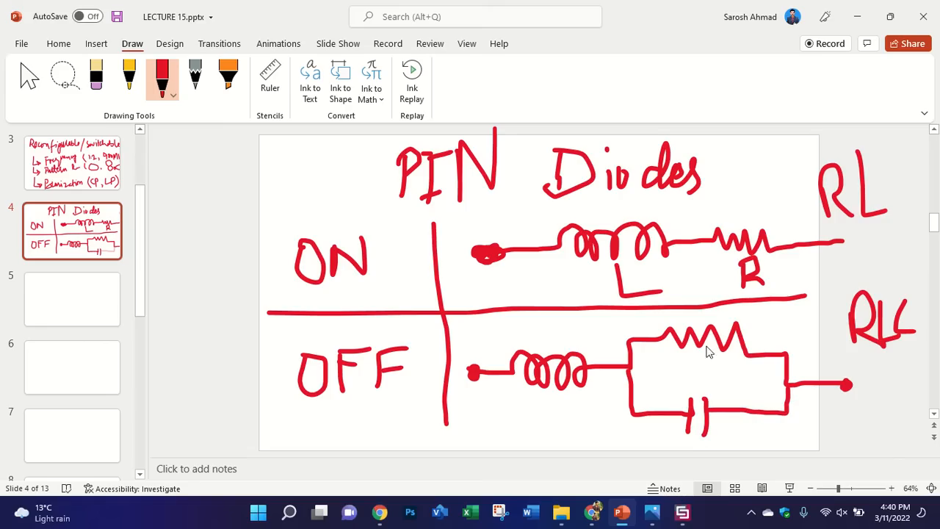
mouse_move(756, 314)
mouse_down()
mouse_move(758, 336)
mouse_move(777, 339)
mouse_up()
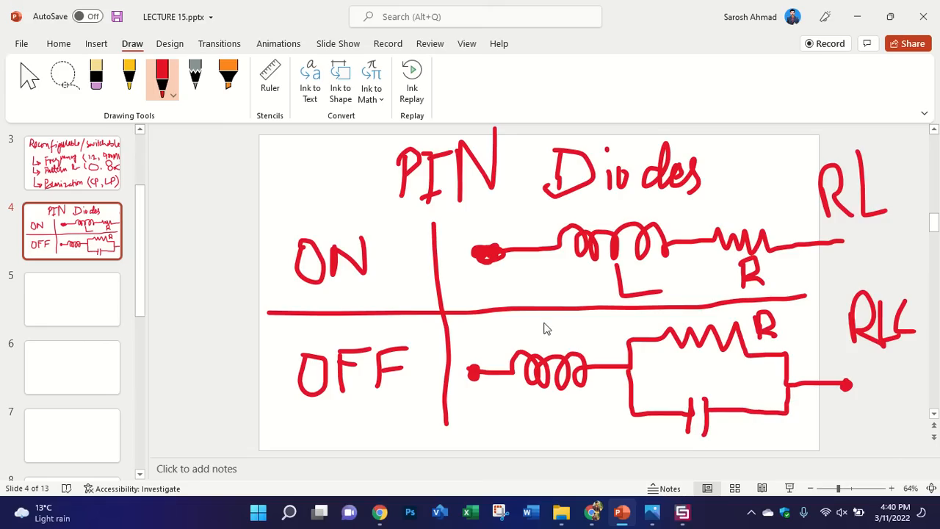
mouse_move(541, 317)
mouse_down()
mouse_move(546, 338)
mouse_move(571, 337)
mouse_up()
drag(734, 425, 734, 439)
Step: Handwrite the red heading "ON-State" on blank slide 5
click(111, 304)
mouse_move(457, 157)
mouse_down()
mouse_move(489, 188)
mouse_move(520, 185)
mouse_move(523, 145)
mouse_move(552, 161)
mouse_up()
mouse_move(581, 146)
mouse_down()
mouse_move(574, 183)
mouse_move(594, 187)
mouse_move(603, 169)
mouse_move(608, 185)
mouse_move(680, 185)
mouse_up()
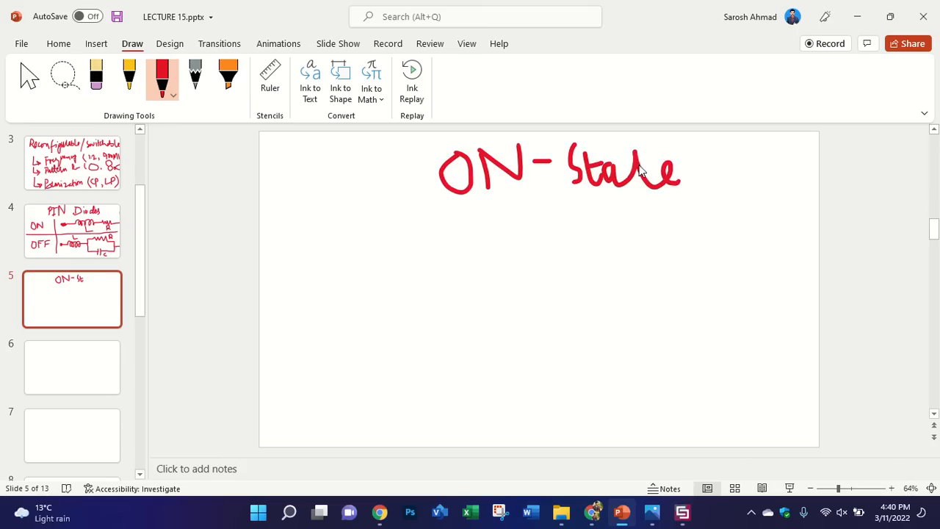
drag(621, 160, 636, 157)
Step: Sketch a vertical series inductor and resistor circuit with a terminal dot at each end below the "ON-State" heading
mouse_move(460, 232)
mouse_down()
mouse_move(447, 294)
mouse_move(465, 318)
mouse_move(462, 377)
mouse_move(482, 403)
mouse_move(472, 453)
mouse_up()
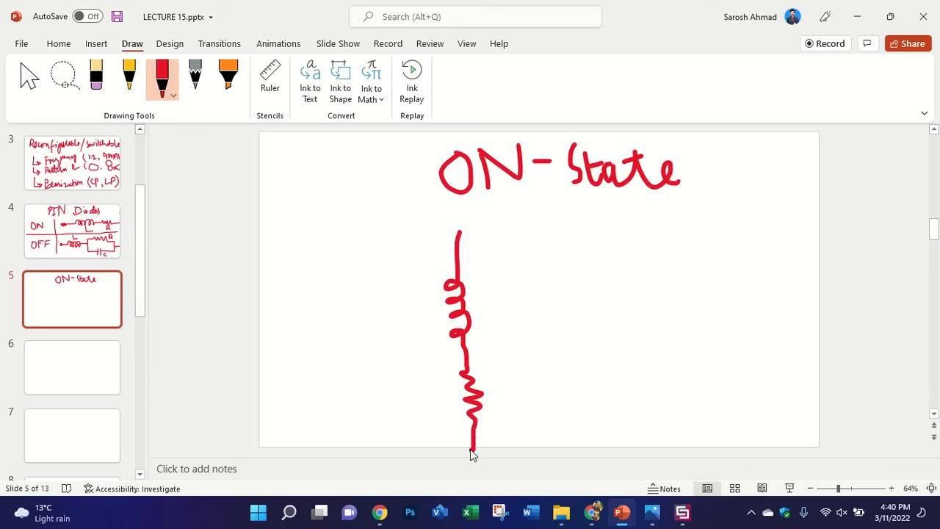
click(473, 453)
click(458, 234)
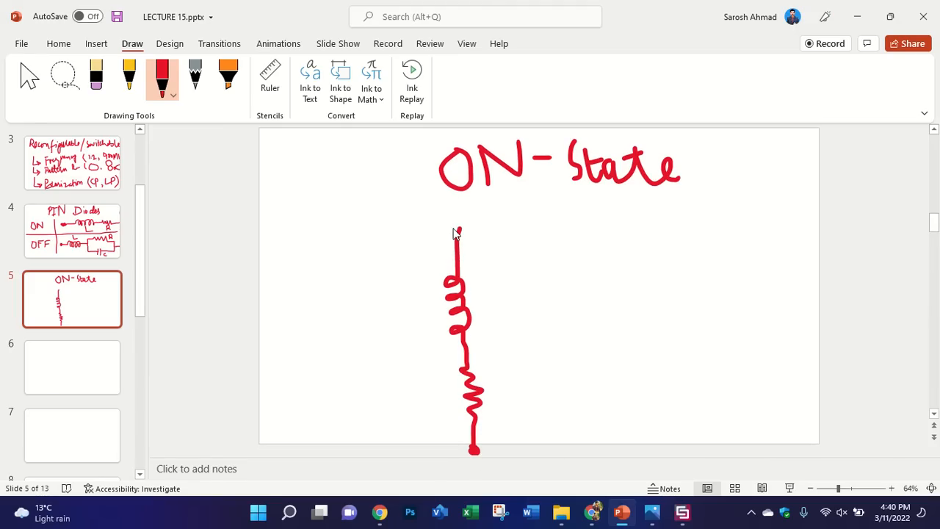
drag(455, 232, 458, 231)
Step: Handwrite "L = 0.15nH" beside the inductor
mouse_move(487, 282)
mouse_down()
mouse_move(489, 314)
mouse_move(545, 289)
mouse_up()
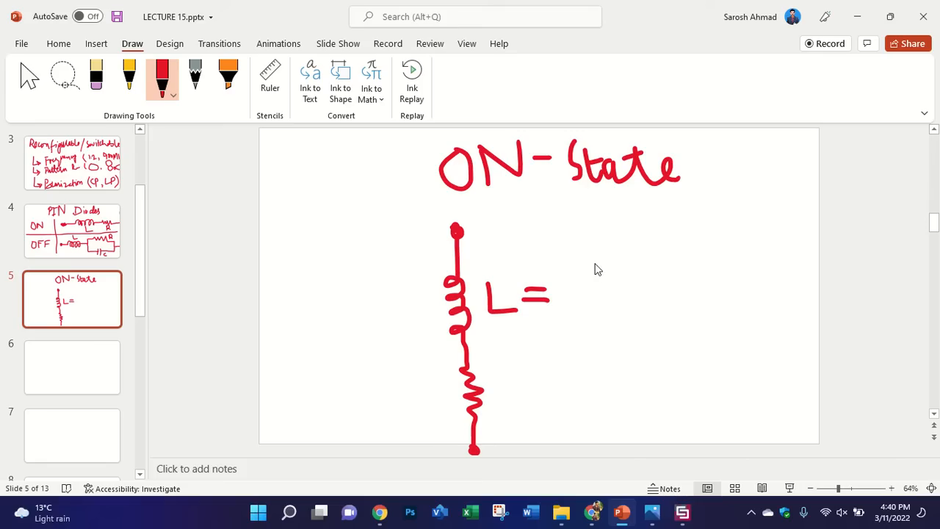
mouse_move(602, 262)
mouse_down()
mouse_move(590, 283)
mouse_move(604, 262)
mouse_move(649, 283)
mouse_up()
click(633, 278)
mouse_move(668, 257)
mouse_down()
mouse_move(662, 286)
mouse_move(680, 250)
mouse_up()
mouse_move(693, 287)
mouse_down()
mouse_move(692, 274)
mouse_move(708, 287)
mouse_up()
mouse_move(727, 254)
mouse_down()
mouse_move(727, 288)
mouse_move(743, 258)
mouse_move(744, 283)
mouse_move(749, 261)
mouse_up()
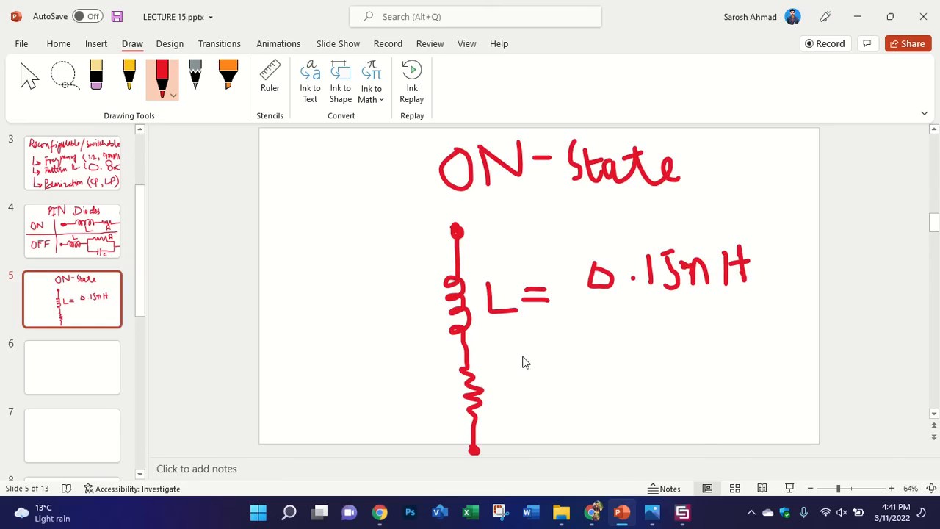
Step: Handwrite "R = 4.7Ω" beside the resistor
drag(505, 382, 514, 419)
mouse_move(502, 373)
mouse_down()
mouse_move(539, 382)
mouse_move(550, 417)
mouse_move(585, 384)
mouse_up()
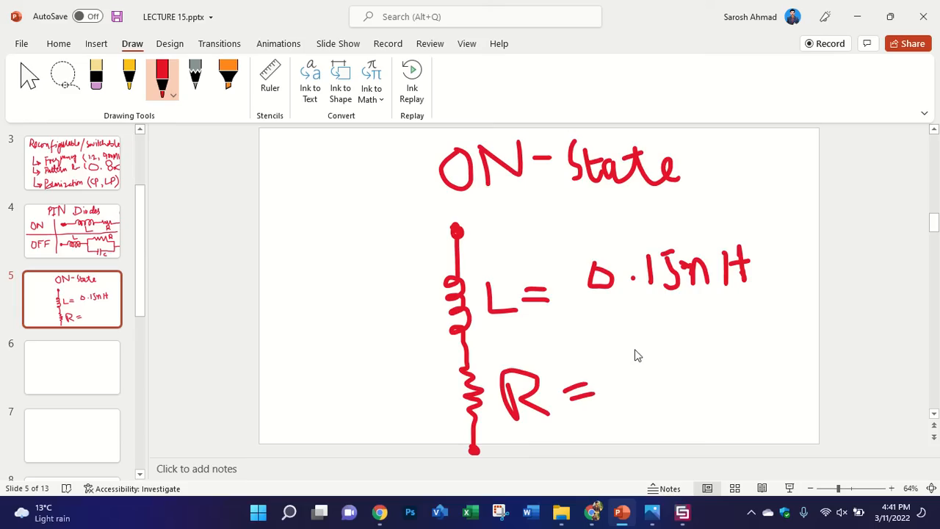
drag(633, 343, 649, 393)
click(657, 379)
mouse_move(666, 361)
mouse_down()
mouse_move(701, 381)
mouse_move(700, 389)
mouse_move(751, 385)
mouse_up()
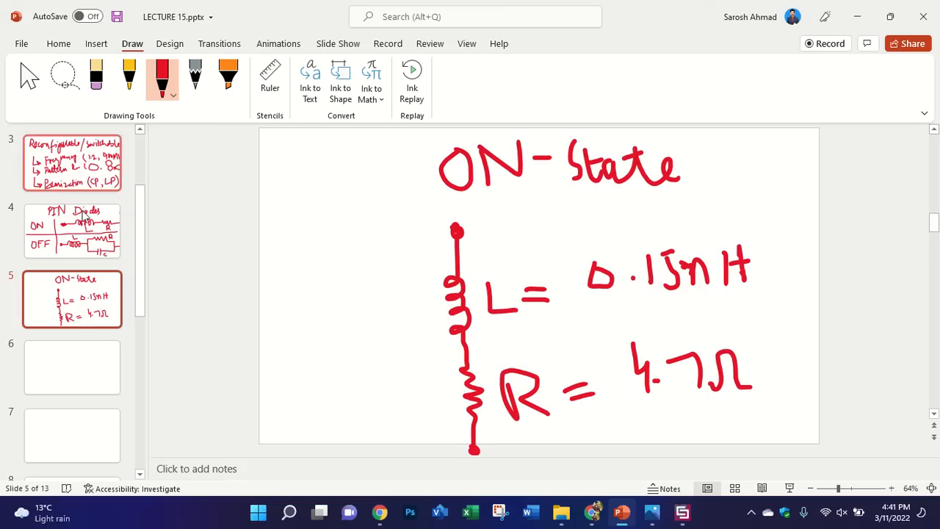
Step: Handwrite the red heading "OFF-State" on blank slide 6, removing the stray stroke after the O
click(98, 373)
mouse_move(464, 153)
mouse_down()
mouse_move(479, 177)
mouse_move(479, 155)
mouse_move(480, 193)
mouse_up()
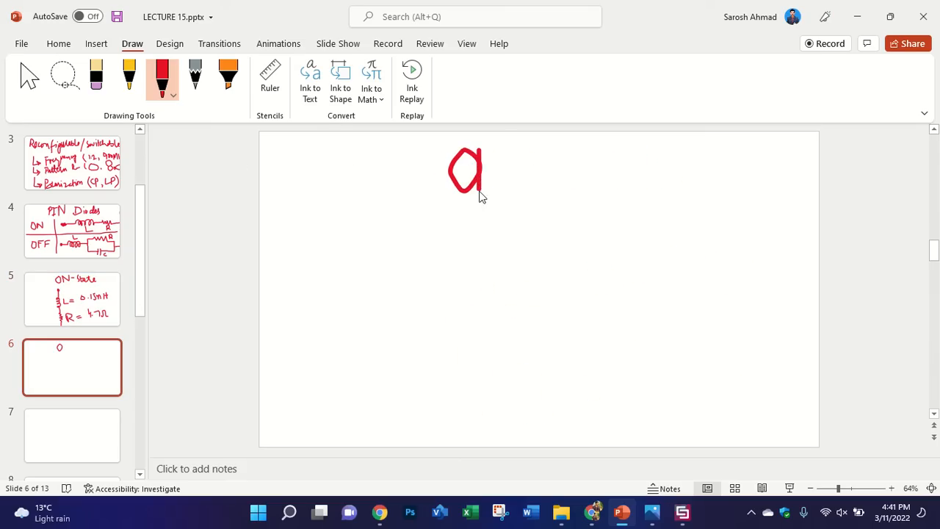
click(96, 77)
key(ctrl+z)
click(162, 77)
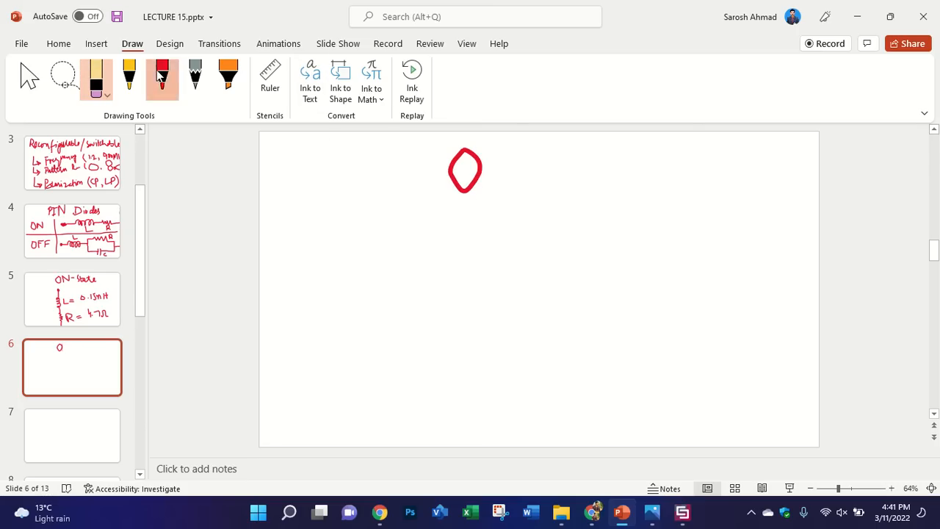
mouse_move(490, 147)
mouse_down()
mouse_move(491, 189)
mouse_move(507, 162)
mouse_move(522, 181)
mouse_up()
drag(519, 139, 532, 137)
mouse_move(522, 160)
mouse_down()
mouse_move(558, 156)
mouse_move(573, 183)
mouse_move(580, 147)
mouse_move(608, 177)
mouse_move(671, 157)
mouse_move(652, 151)
mouse_up()
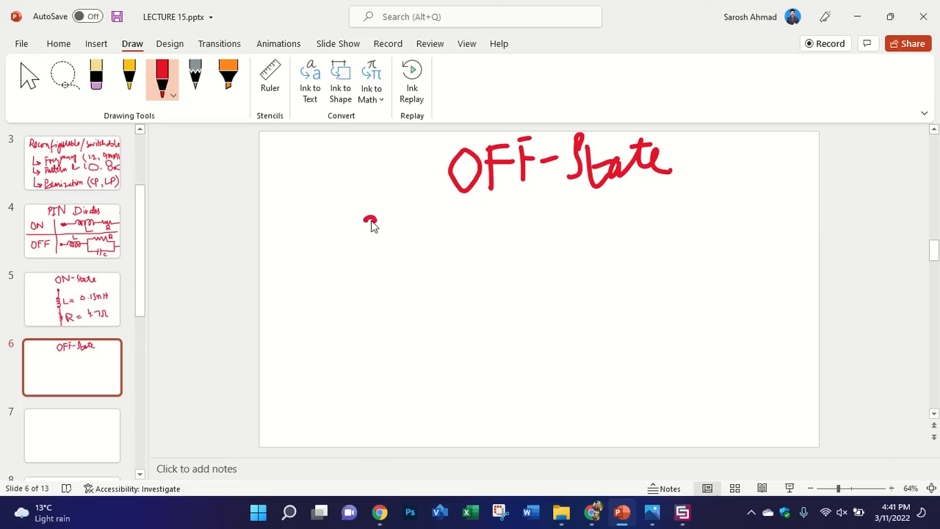
Step: Sketch a vertical inductor in series with a parallel capacitor and resistor, with a terminal dot at each end, below the "OFF-State" heading
mouse_move(367, 226)
mouse_down()
mouse_move(367, 271)
mouse_move(384, 296)
mouse_move(375, 328)
mouse_move(411, 397)
mouse_up()
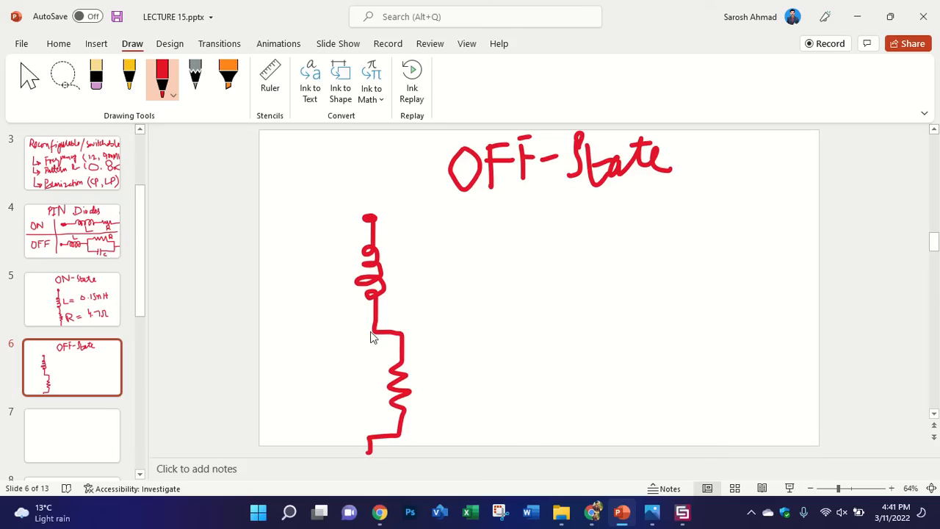
mouse_move(375, 331)
mouse_down()
mouse_move(354, 333)
mouse_move(333, 379)
mouse_move(356, 387)
mouse_move(340, 403)
mouse_move(370, 447)
mouse_up()
scroll(384, 366, down, 1)
Step: Handwrite "L ≈ 0.15nH" beside the inductor, erasing and rewriting the 5
mouse_move(404, 241)
mouse_down()
mouse_move(417, 282)
mouse_move(473, 255)
mouse_move(474, 273)
mouse_up()
mouse_move(471, 247)
mouse_down()
mouse_move(476, 272)
mouse_move(500, 264)
mouse_move(519, 272)
mouse_move(530, 248)
mouse_up()
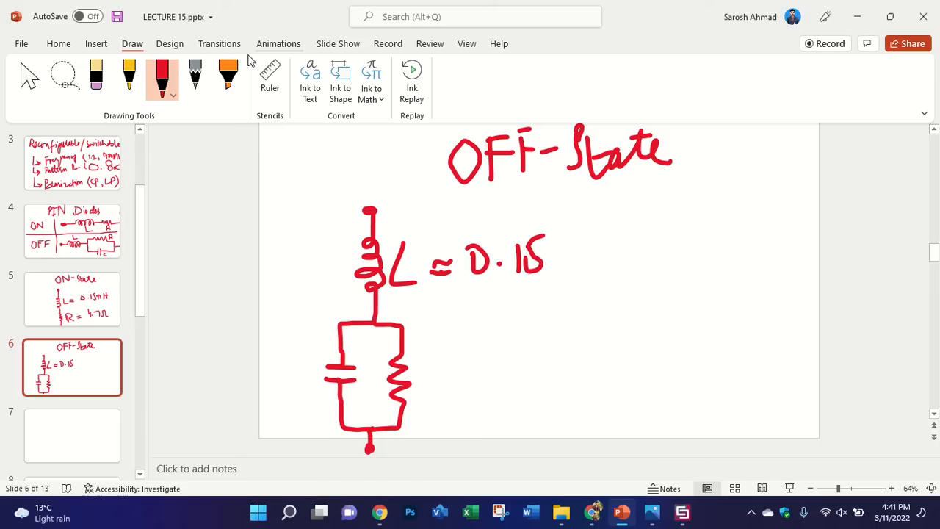
click(95, 74)
drag(549, 231, 536, 280)
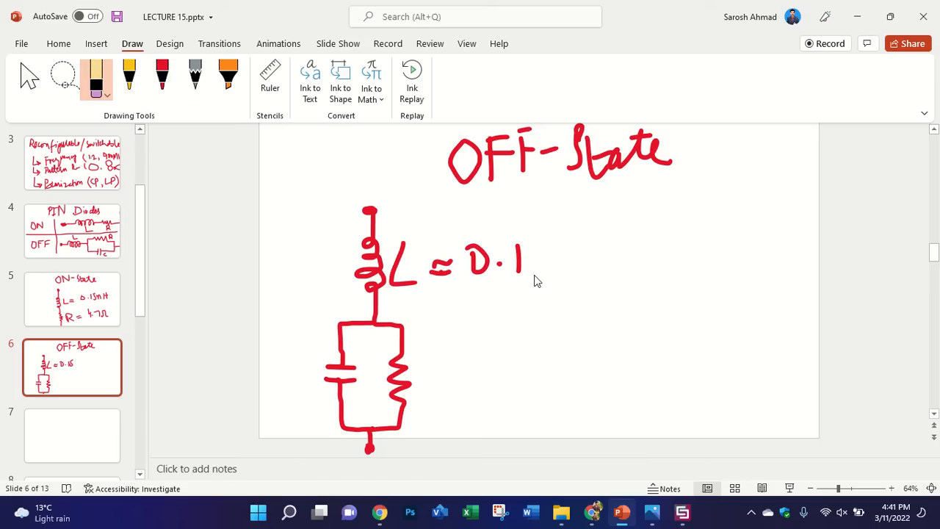
click(162, 73)
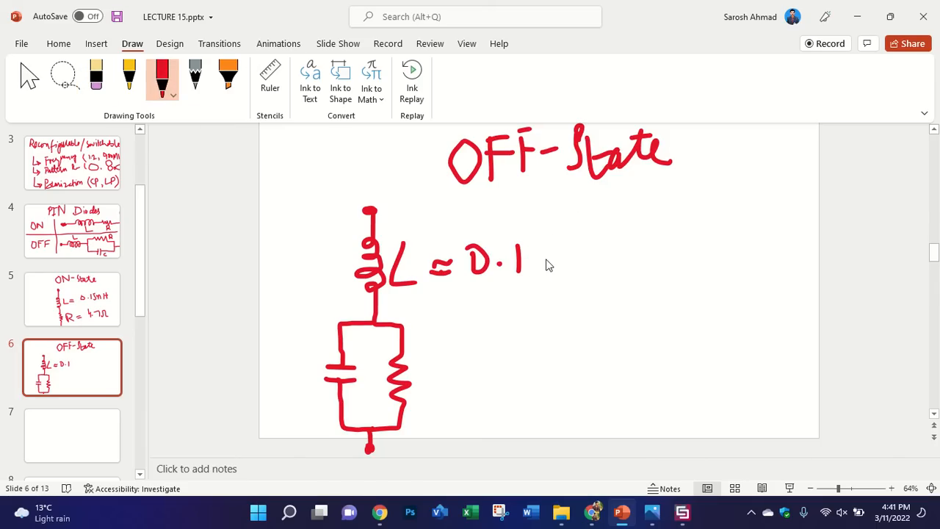
mouse_move(527, 237)
mouse_down()
mouse_move(543, 273)
mouse_move(518, 270)
mouse_move(556, 230)
mouse_up()
drag(561, 271, 580, 270)
drag(596, 236, 596, 266)
mouse_move(624, 227)
mouse_down()
mouse_move(628, 261)
mouse_move(626, 245)
mouse_up()
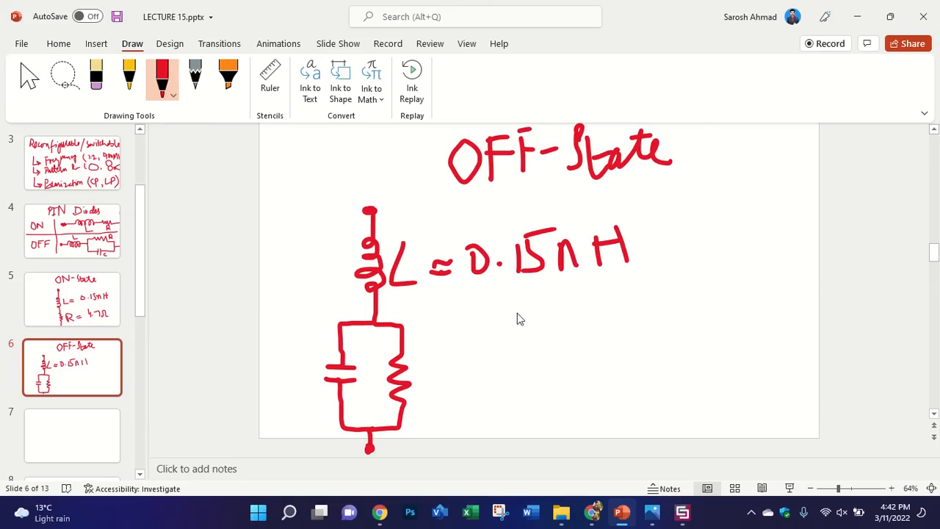
Step: Handwrite "R = 7000Ω/7kΩ" beside the resistor of the OFF-State circuit
mouse_move(431, 340)
mouse_down()
mouse_move(433, 376)
mouse_move(466, 378)
mouse_up()
drag(477, 360, 502, 359)
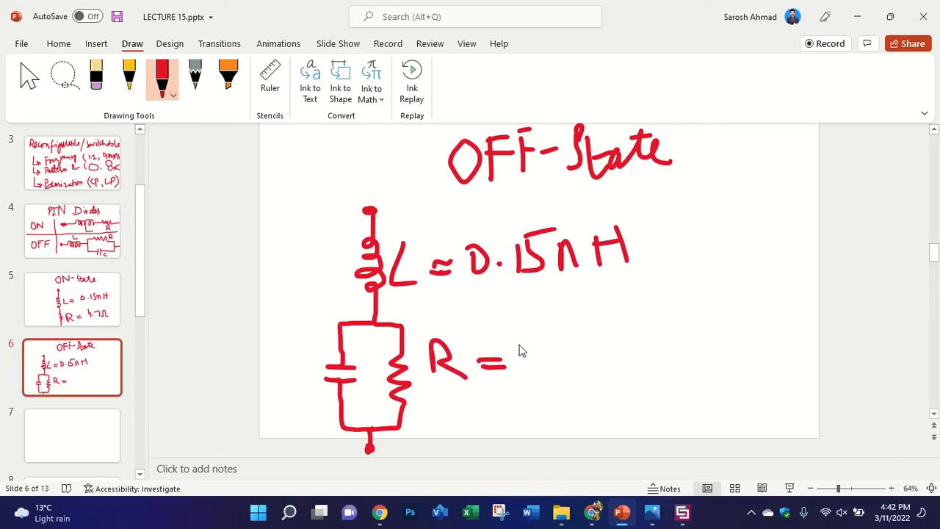
mouse_move(516, 344)
mouse_down()
mouse_move(534, 374)
mouse_move(550, 352)
mouse_move(591, 347)
mouse_move(646, 364)
mouse_up()
drag(674, 316, 660, 376)
mouse_move(699, 342)
mouse_down()
mouse_move(694, 381)
mouse_move(710, 383)
mouse_up()
mouse_move(727, 348)
mouse_down()
mouse_move(737, 383)
mouse_move(730, 378)
mouse_up()
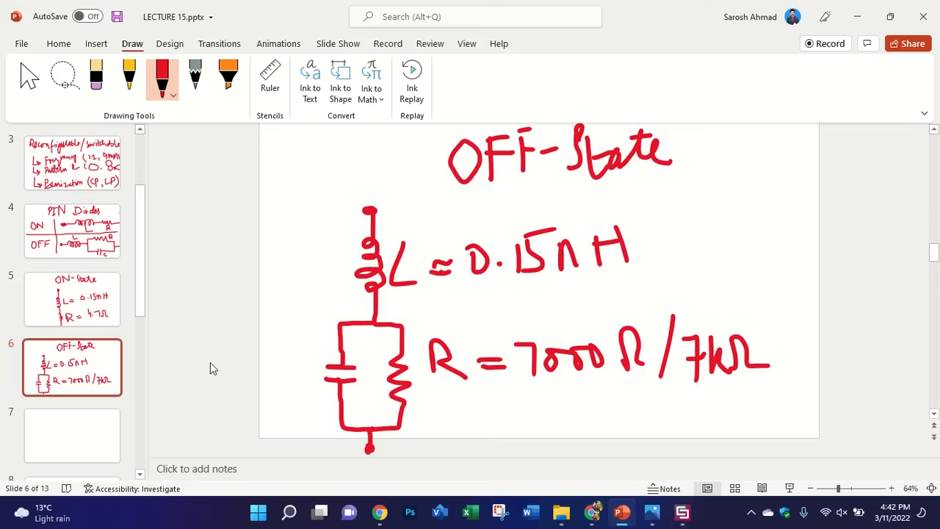
Step: Handwrite "C = 0.017pF" beside the capacitor and underline the inductance unit nH and the resistance unit kΩ
mouse_move(195, 372)
mouse_down()
mouse_move(185, 383)
mouse_move(198, 401)
mouse_move(219, 376)
mouse_move(238, 371)
mouse_up()
drag(247, 323, 245, 325)
click(258, 334)
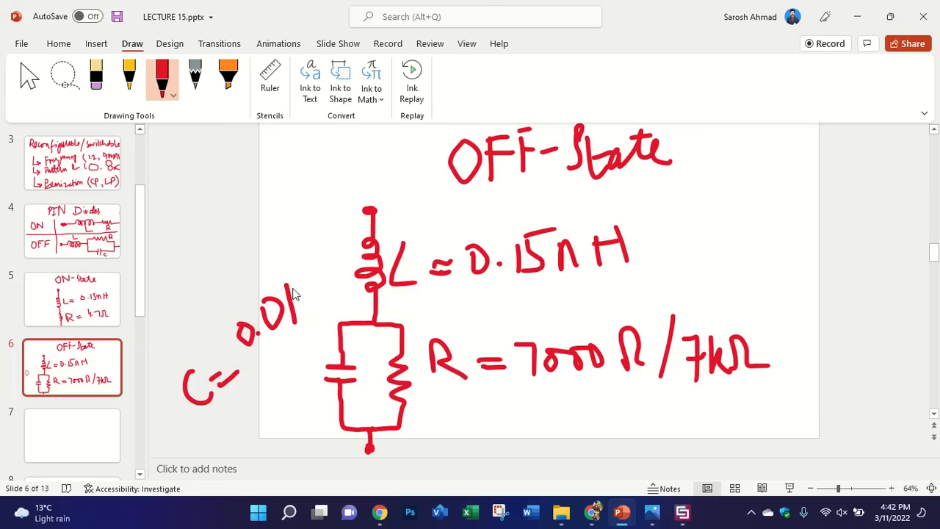
mouse_move(297, 285)
mouse_down()
mouse_move(332, 322)
mouse_move(316, 305)
mouse_up()
drag(263, 366, 268, 401)
mouse_move(264, 357)
mouse_down()
mouse_move(277, 364)
mouse_move(282, 400)
mouse_move(297, 330)
mouse_up()
drag(290, 367, 298, 358)
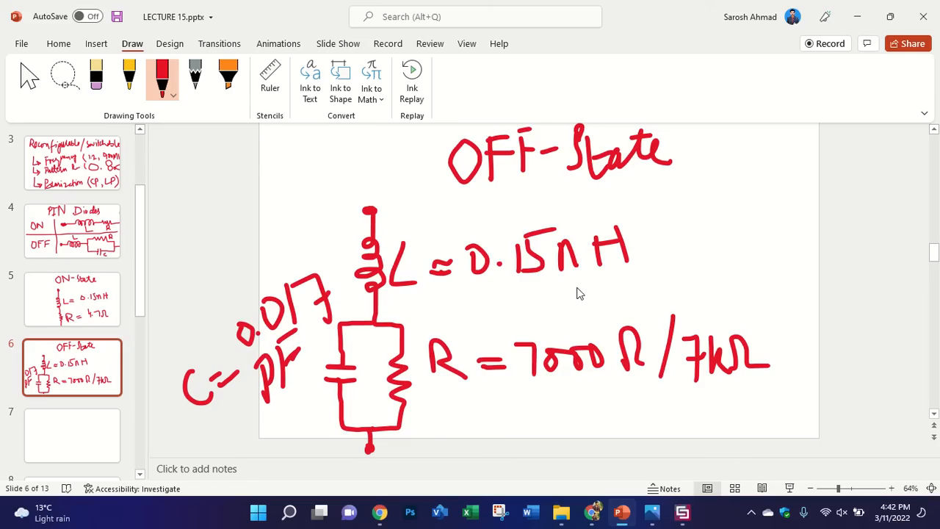
drag(576, 288, 629, 280)
drag(716, 382, 769, 378)
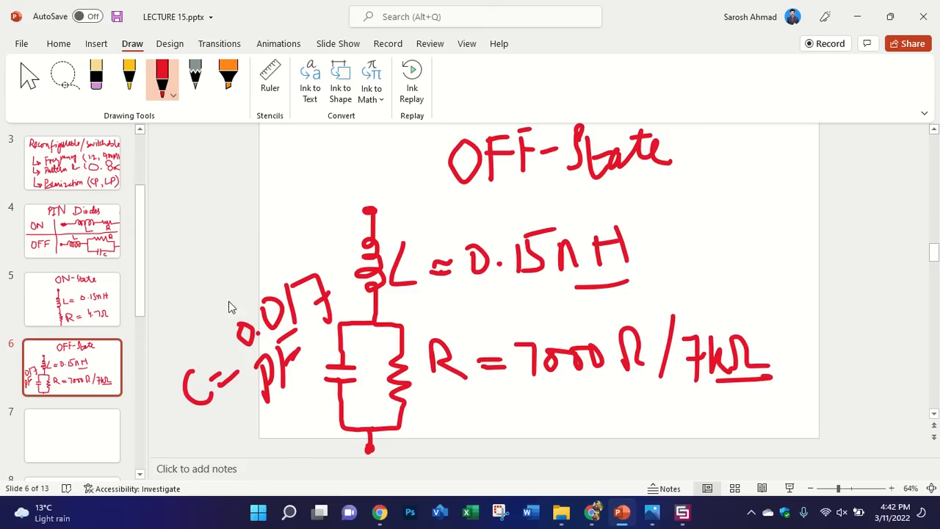
Step: Handwrite "RL" on the ON-State slide and "RLC" with an arc above it on the OFF-State slide
click(78, 298)
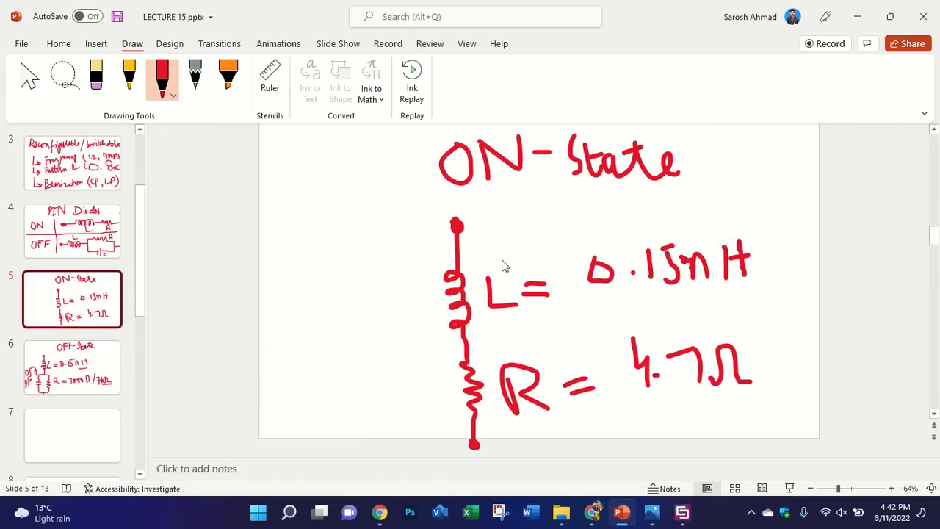
drag(279, 242, 283, 276)
mouse_move(330, 195)
mouse_down()
mouse_move(332, 262)
mouse_move(370, 258)
mouse_up()
click(71, 367)
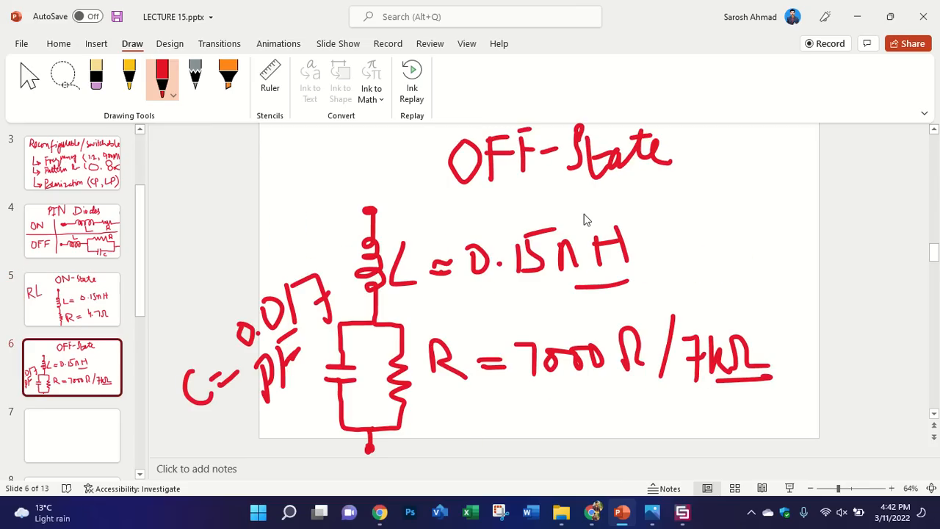
mouse_move(756, 171)
mouse_down()
mouse_move(756, 215)
mouse_move(852, 196)
mouse_up()
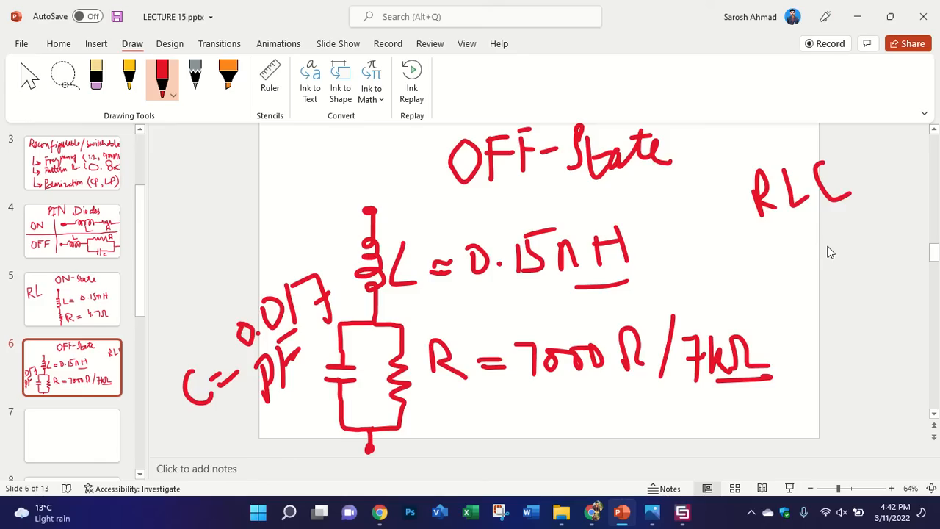
mouse_move(746, 167)
mouse_down()
mouse_move(745, 151)
mouse_move(814, 151)
mouse_up()
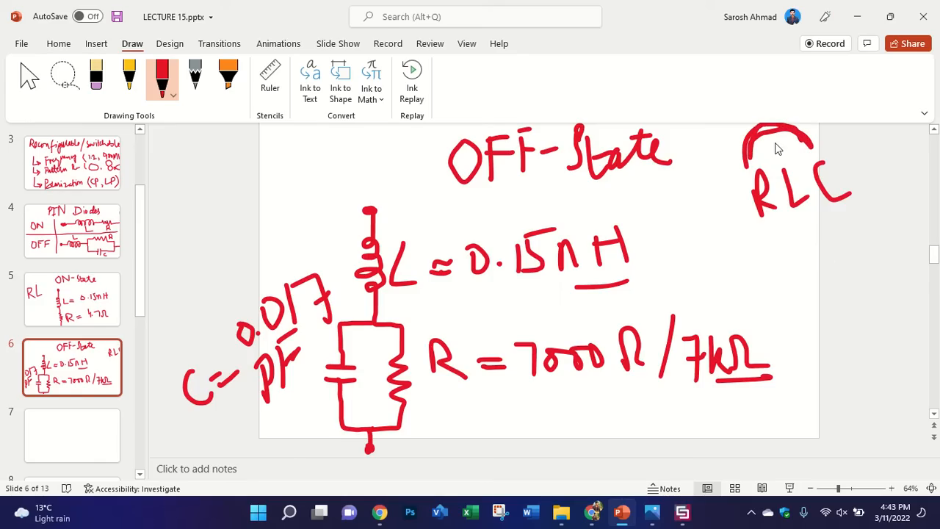
Step: Handwrite the red heading "Biasing conditions" on blank slide 7
click(87, 441)
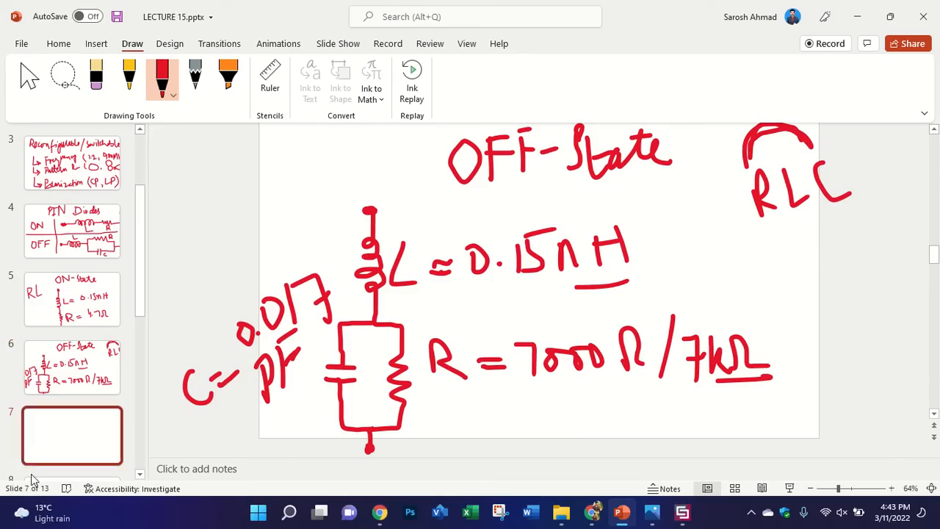
mouse_move(429, 152)
mouse_down()
mouse_move(428, 191)
mouse_move(447, 158)
mouse_move(438, 187)
mouse_move(417, 183)
mouse_up()
mouse_move(467, 163)
mouse_down()
mouse_move(467, 186)
mouse_move(516, 166)
mouse_move(526, 178)
mouse_move(548, 176)
mouse_move(573, 208)
mouse_move(565, 193)
mouse_up()
click(522, 141)
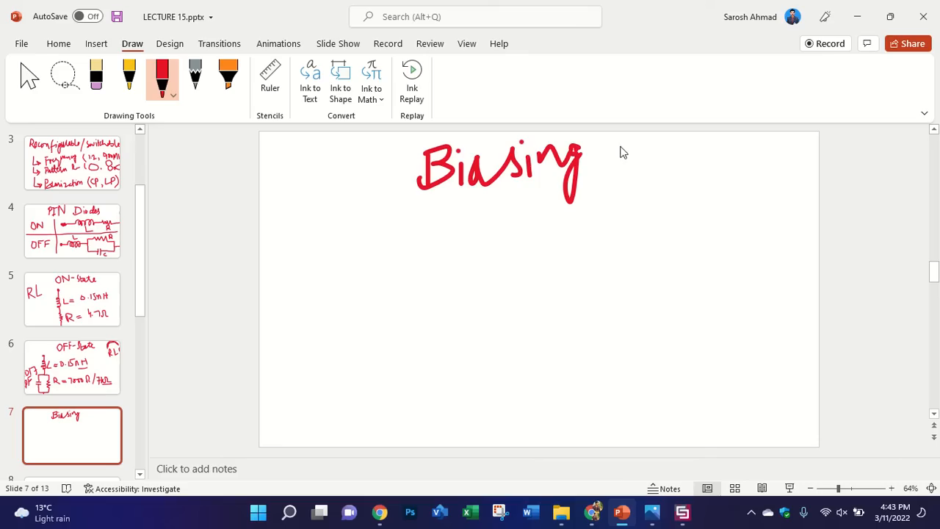
mouse_move(621, 147)
mouse_down()
mouse_move(641, 179)
mouse_move(750, 159)
mouse_up()
mouse_move(755, 157)
mouse_down()
mouse_move(756, 176)
mouse_move(782, 159)
mouse_move(799, 177)
mouse_up()
click(756, 150)
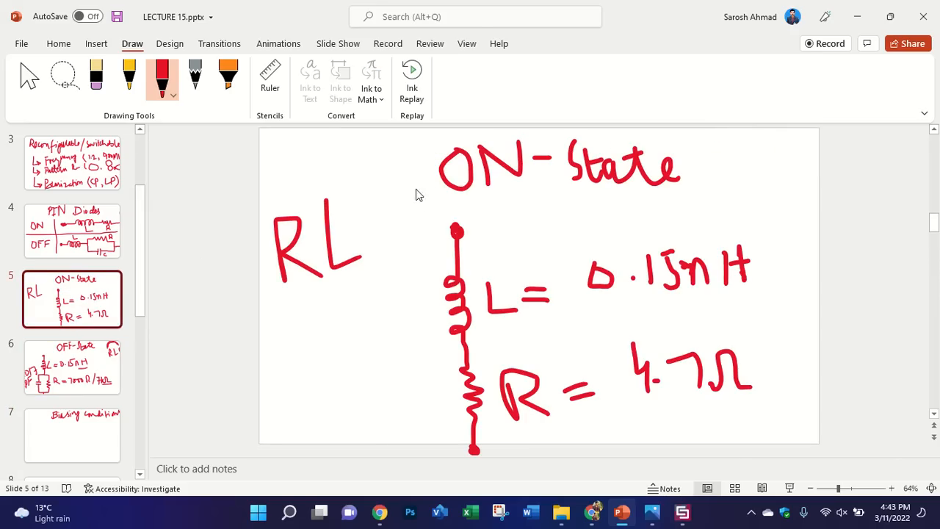
Step: Mark the ON-State circuit's upper terminal with an arrowhead and a plus sign and its lower terminal with a minus sign
click(81, 433)
click(73, 299)
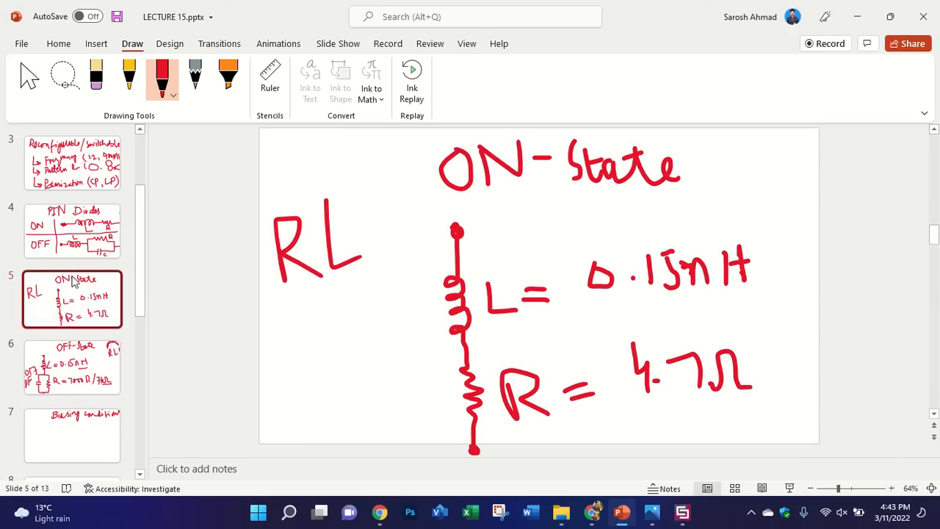
drag(432, 198, 466, 188)
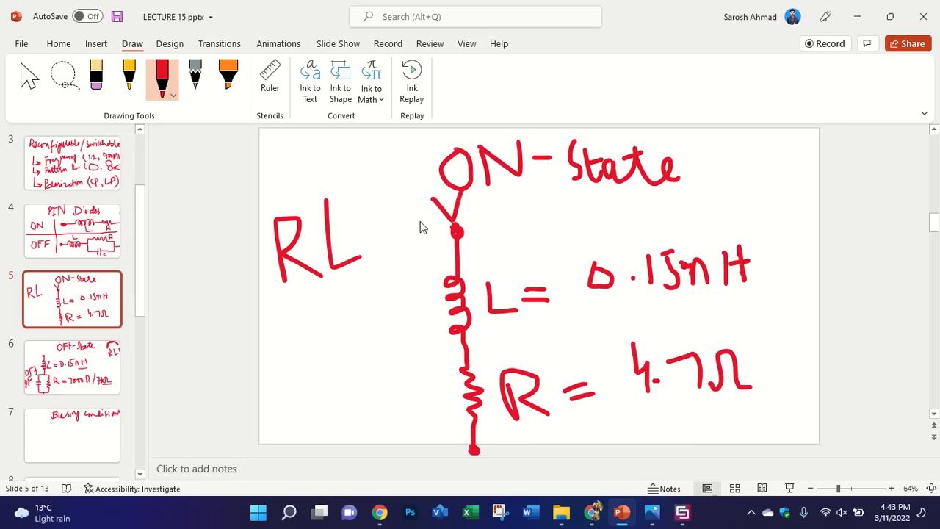
mouse_move(410, 222)
mouse_down()
mouse_move(437, 213)
mouse_move(423, 237)
mouse_up()
scroll(409, 407, down, 1)
mouse_move(417, 440)
mouse_down()
mouse_move(443, 439)
mouse_move(431, 438)
mouse_up()
Step: Mark the OFF-State circuit's upper terminal with a plus sign and its lower terminal with a minus sign, and return to slide 7
click(77, 365)
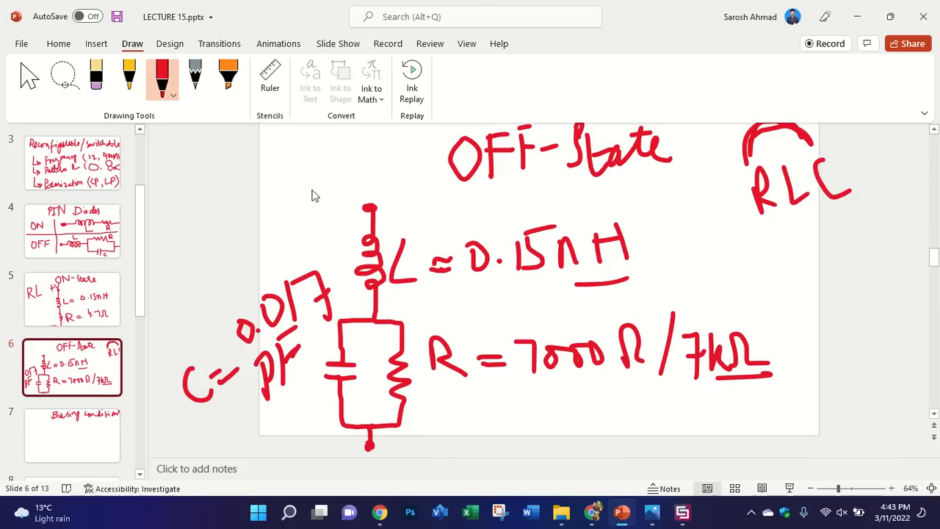
mouse_move(312, 193)
mouse_down()
mouse_move(348, 187)
mouse_move(320, 209)
mouse_move(315, 188)
mouse_up()
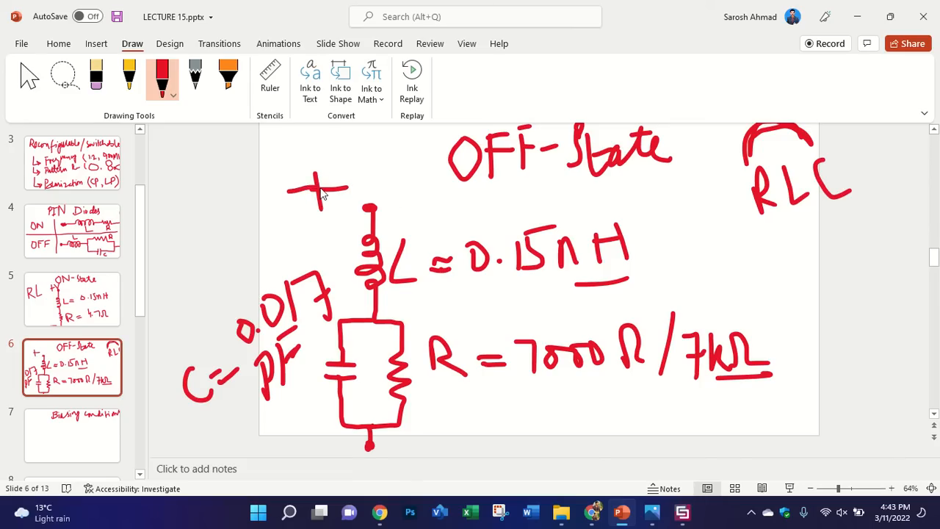
drag(397, 450, 420, 444)
click(106, 432)
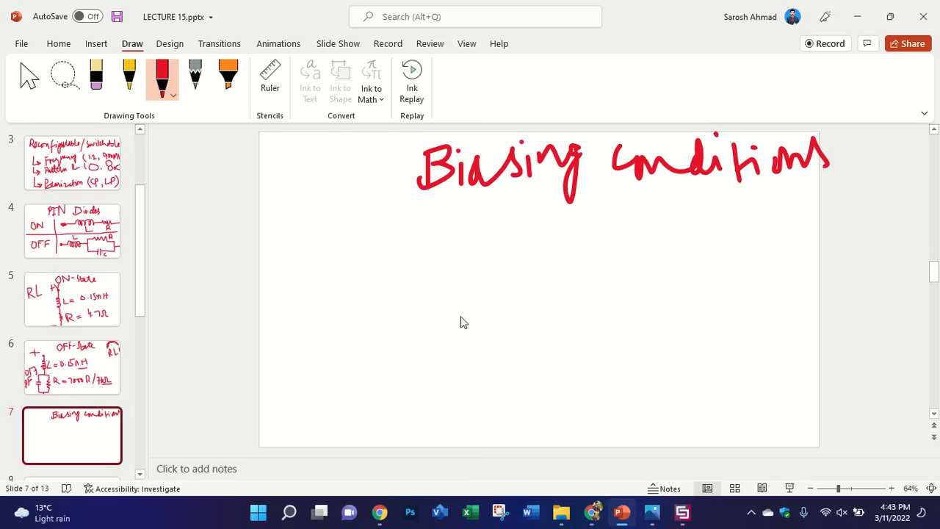
Step: Switch to CST Studio Suite and start a new project template for Antennas in the MW & RF & Optical area
click(691, 516)
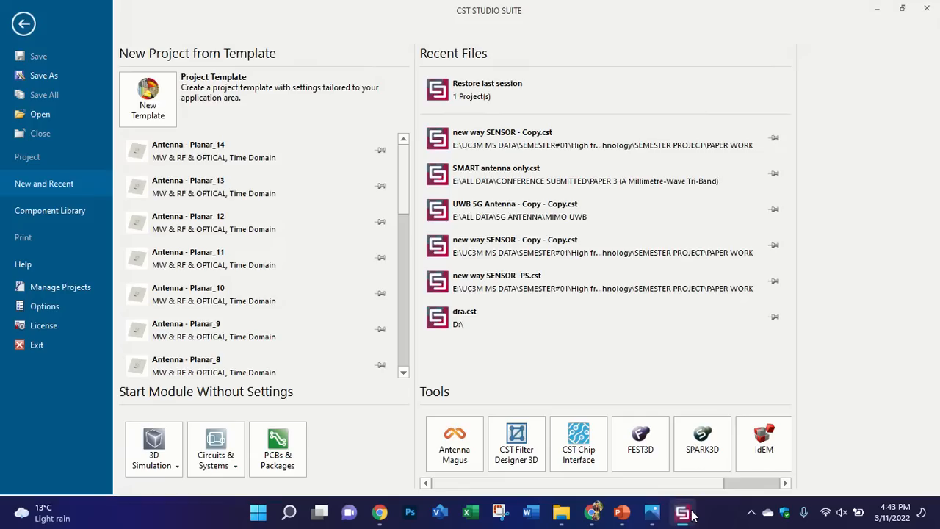
click(692, 516)
click(683, 513)
click(145, 96)
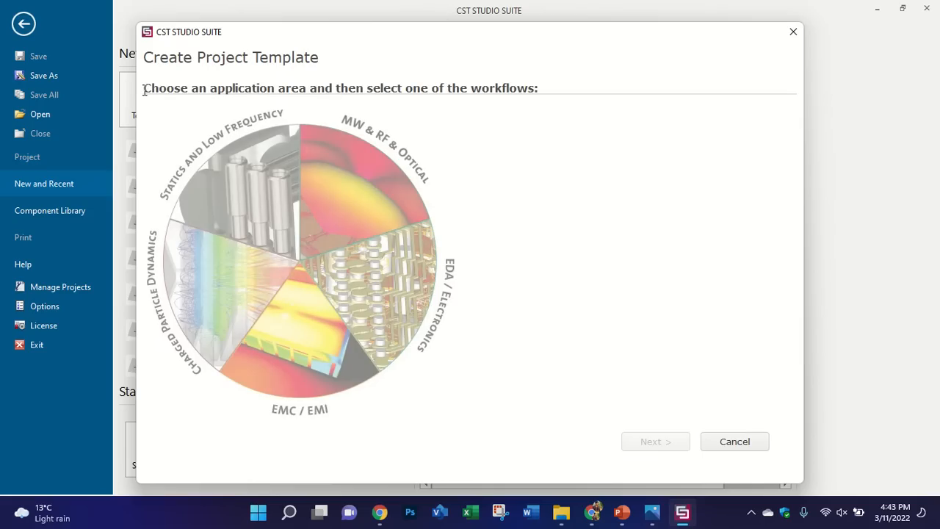
click(378, 158)
click(579, 132)
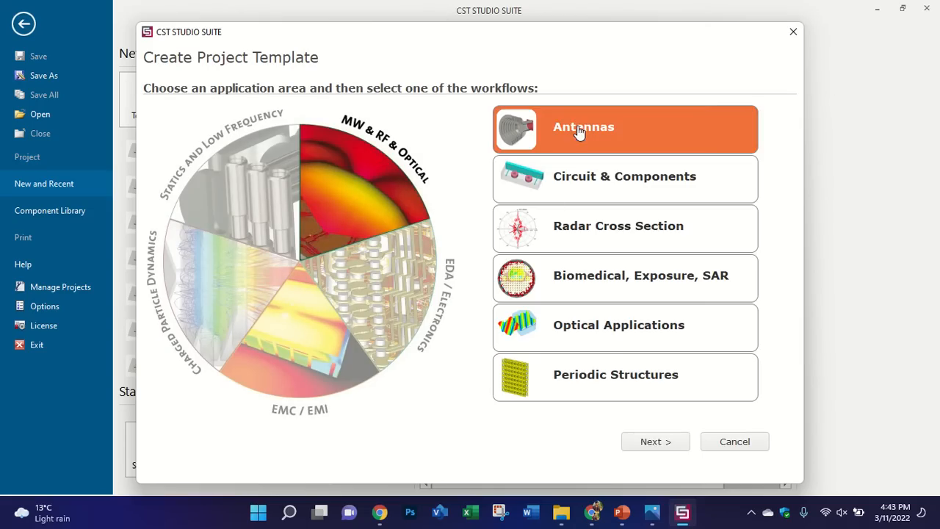
click(655, 440)
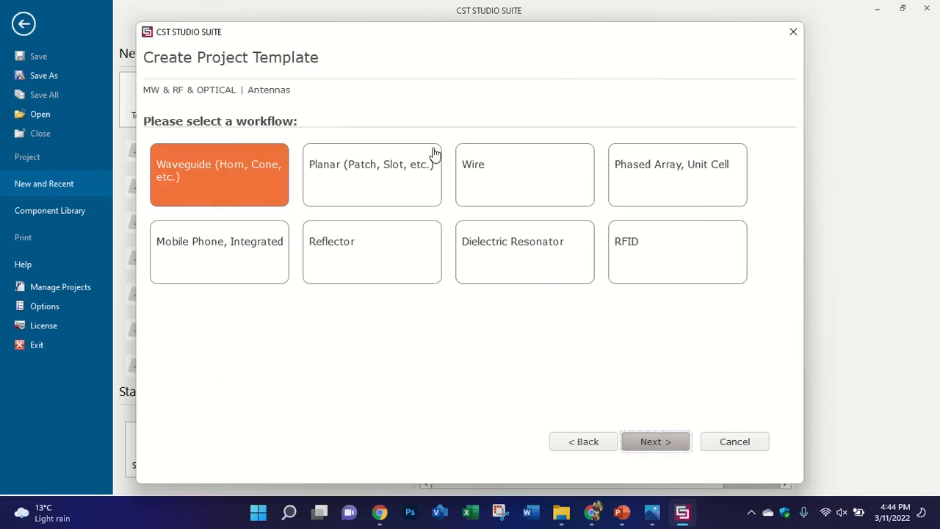
Step: Choose the Planar (Patch, Slot, etc.) workflow, accept the Time Domain solver and the mm, GHz, ns units, and proceed to the frequency settings
click(411, 169)
click(657, 448)
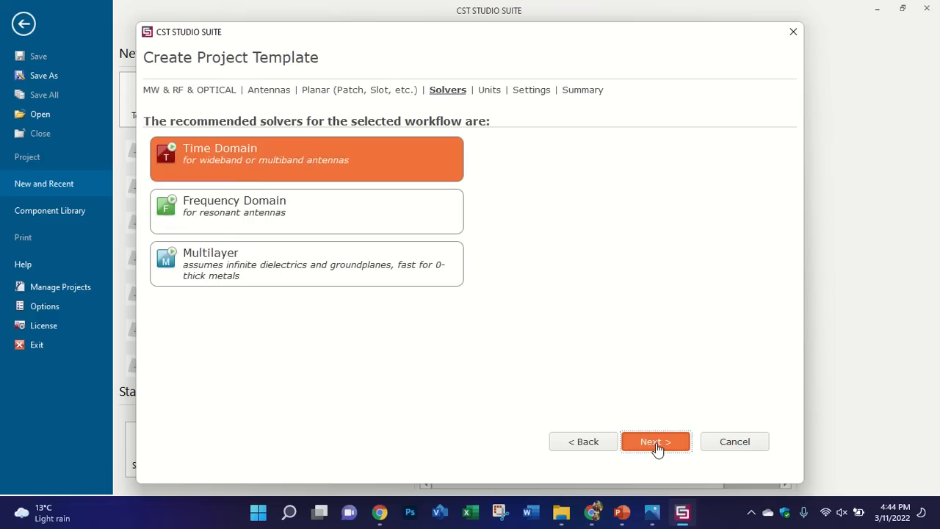
click(655, 441)
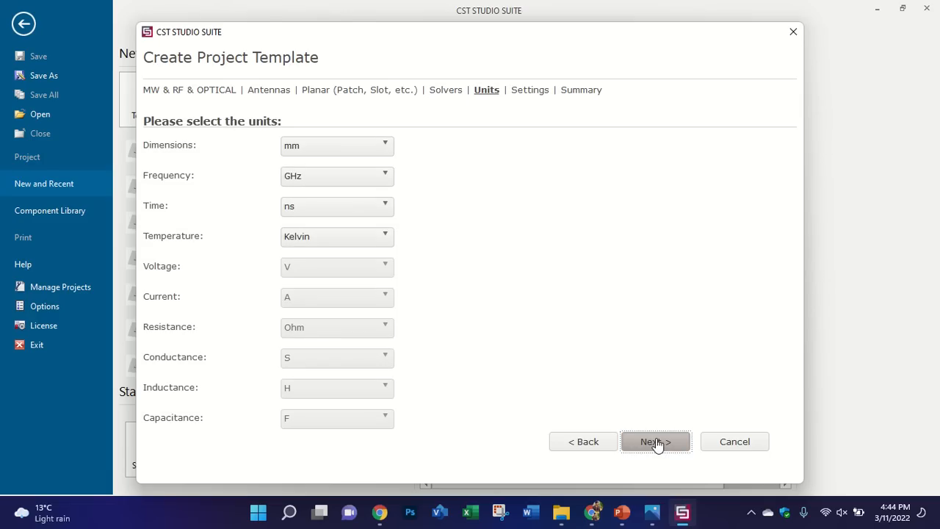
click(656, 442)
click(331, 144)
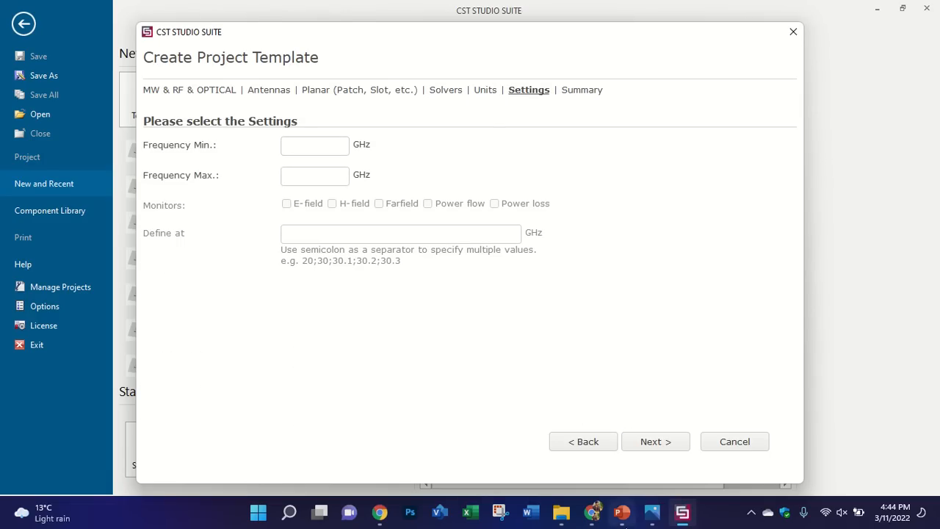
Step: Switch to PowerPoint to compare the ON-State and OFF-State circuit slides, and return to the template settings in CST Studio Suite
click(622, 511)
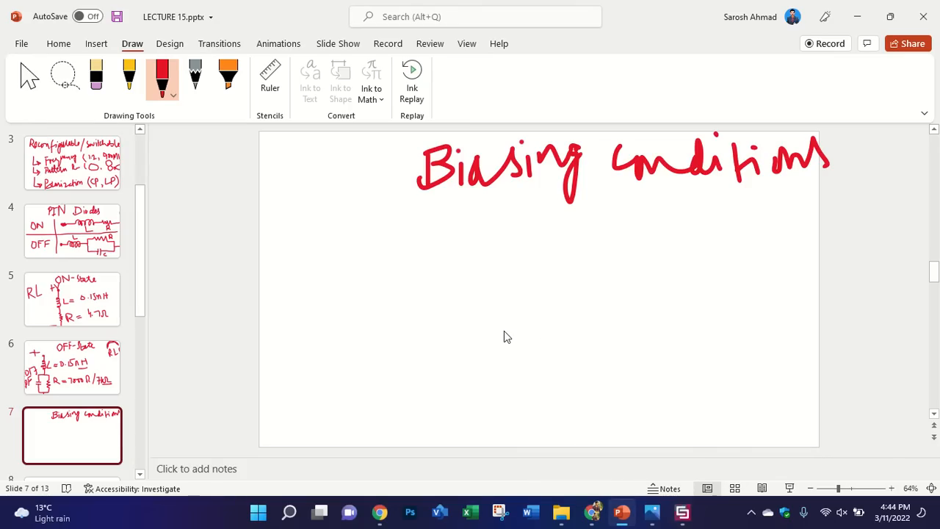
click(103, 301)
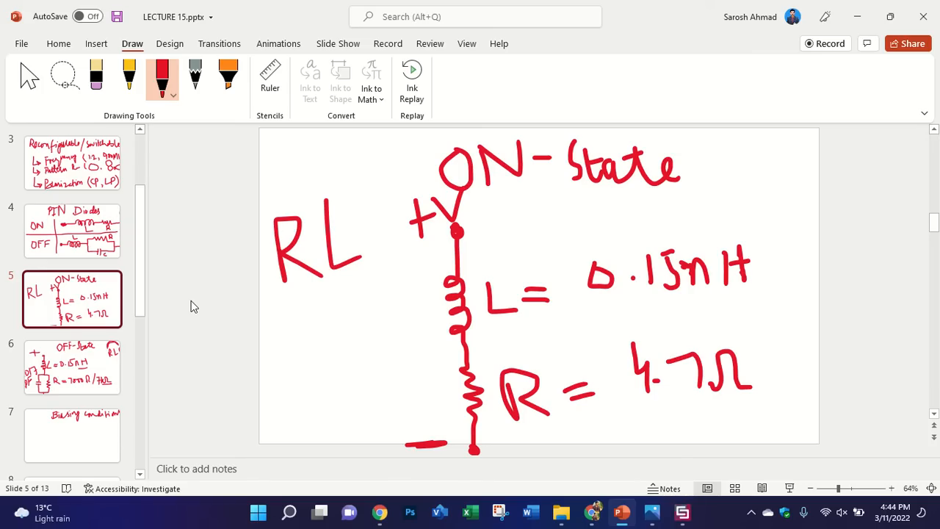
click(88, 435)
click(95, 325)
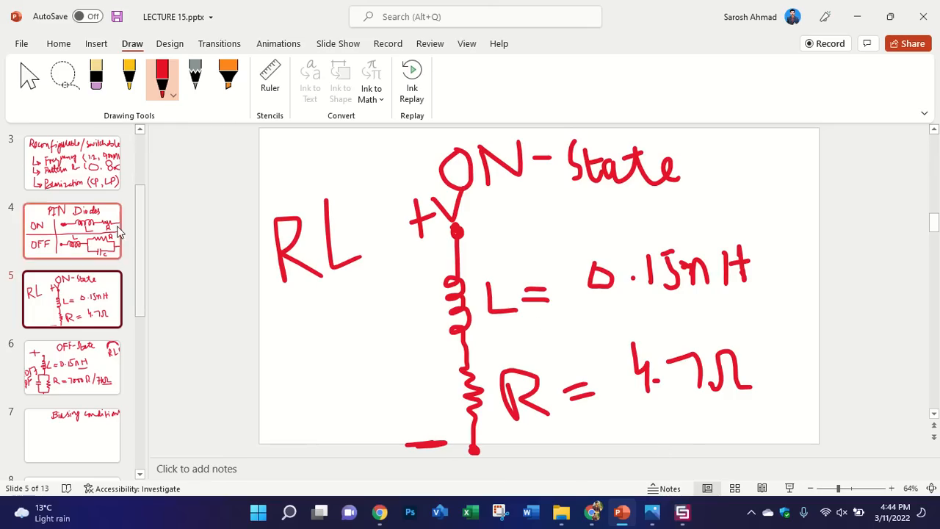
click(92, 354)
click(85, 314)
click(94, 355)
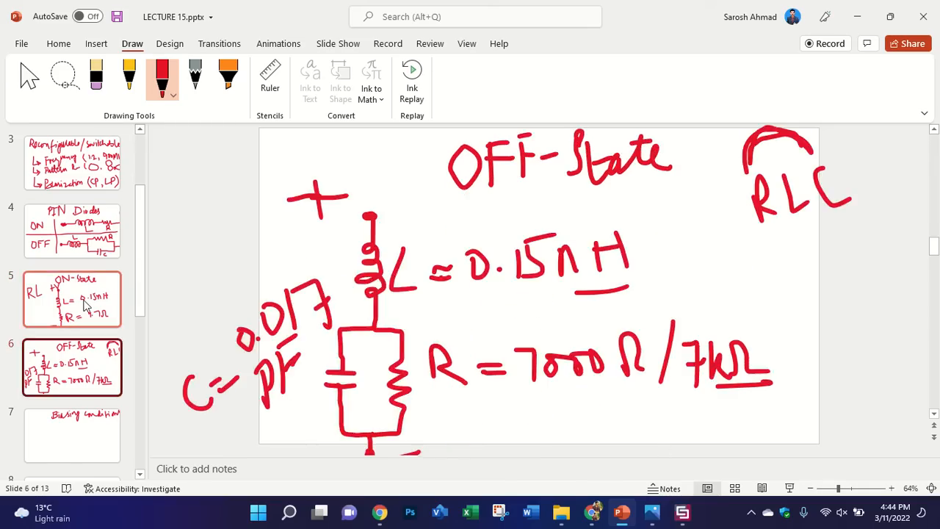
click(84, 315)
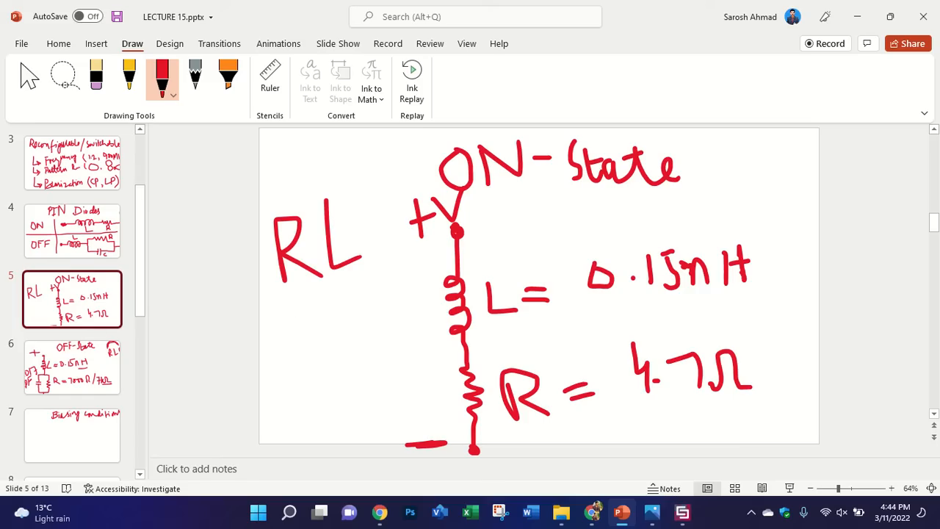
click(682, 512)
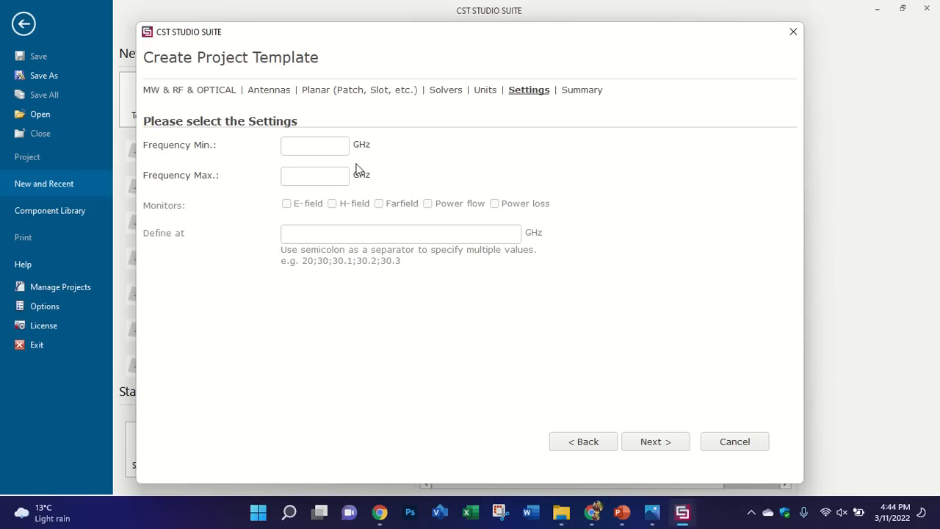
Step: Set the project's frequency range from 0 to 6 GHz and enable the E-field, H-field and Farfield monitors
click(329, 148)
text(0)
text(6)
click(286, 203)
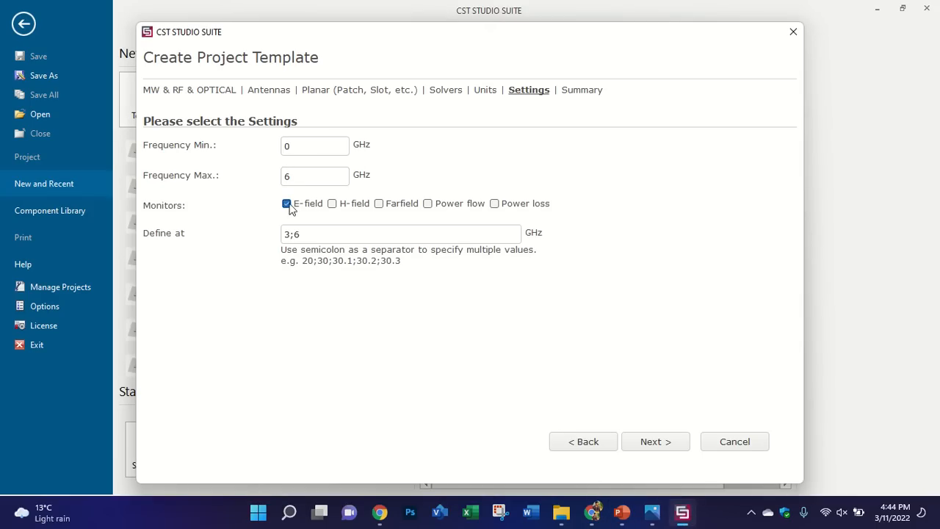
click(332, 203)
click(379, 204)
Step: Define the field monitors at every whole GHz from 0 to 6, accept the settings and create the project from the template
click(289, 235)
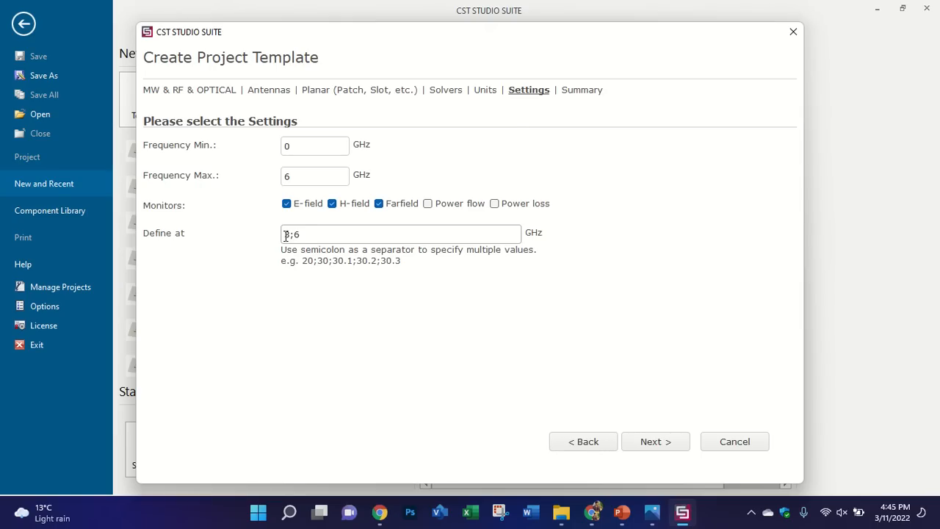
text(0;1;2;3)
key(BackSpace)
text(4;5;)
click(653, 441)
click(653, 442)
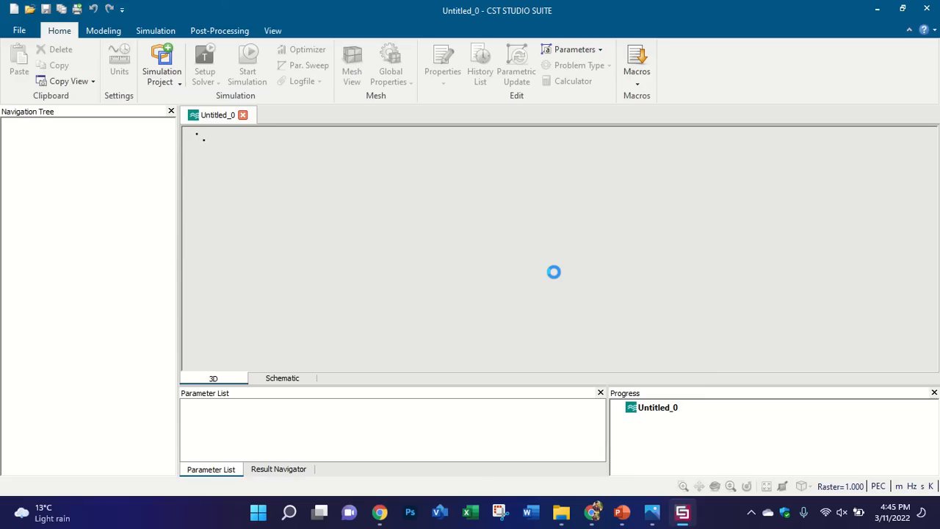
Step: Switch to PowerPoint to review the OFF-State and ON-State circuit slides, return to CST Studio Suite and dismiss the history error
click(624, 517)
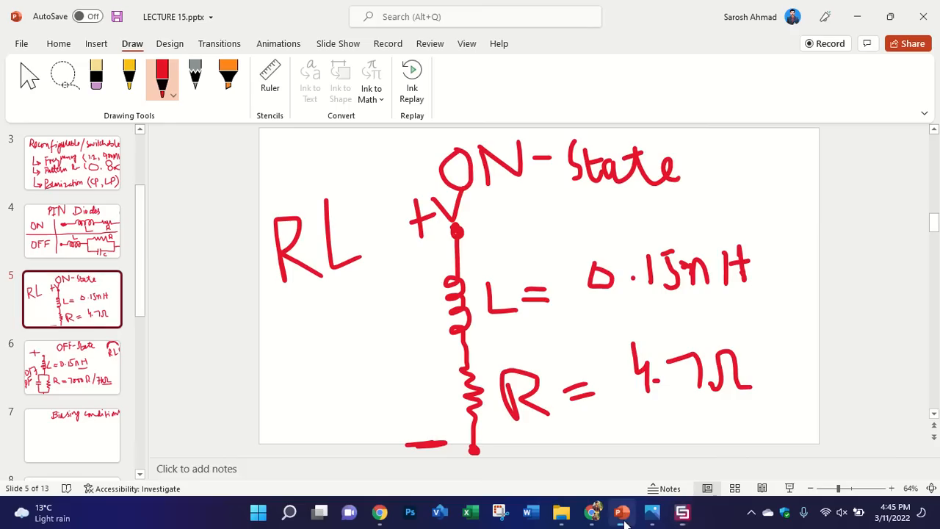
click(99, 360)
click(83, 319)
key(alt+Tab)
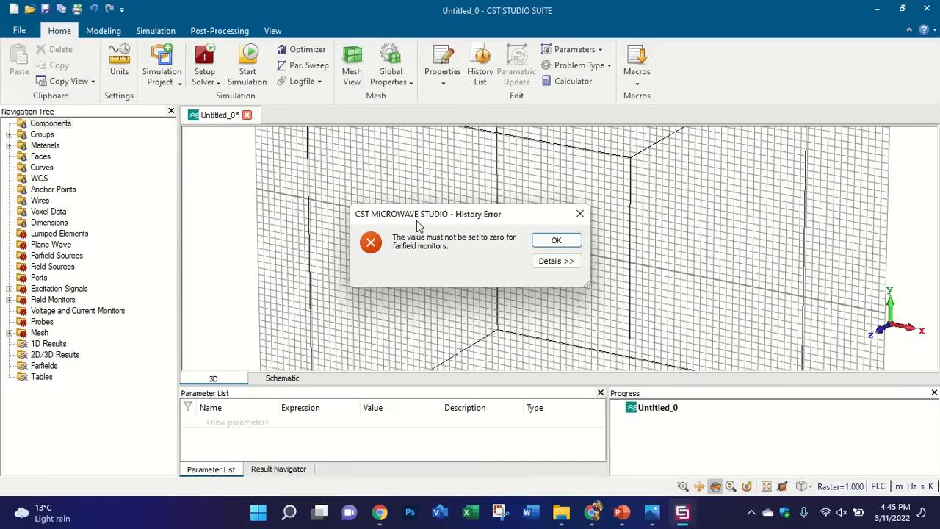
click(579, 214)
Step: Start a brick by numeric entry, name it Substrate and set its X range from -Ws/2 to Ws/2
scroll(487, 229, down, 4)
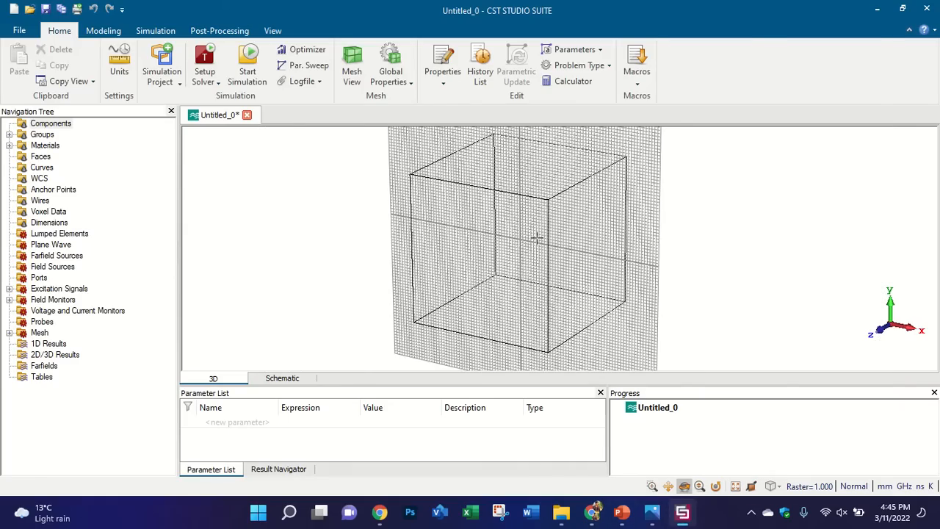
scroll(536, 238, up, 2)
click(103, 31)
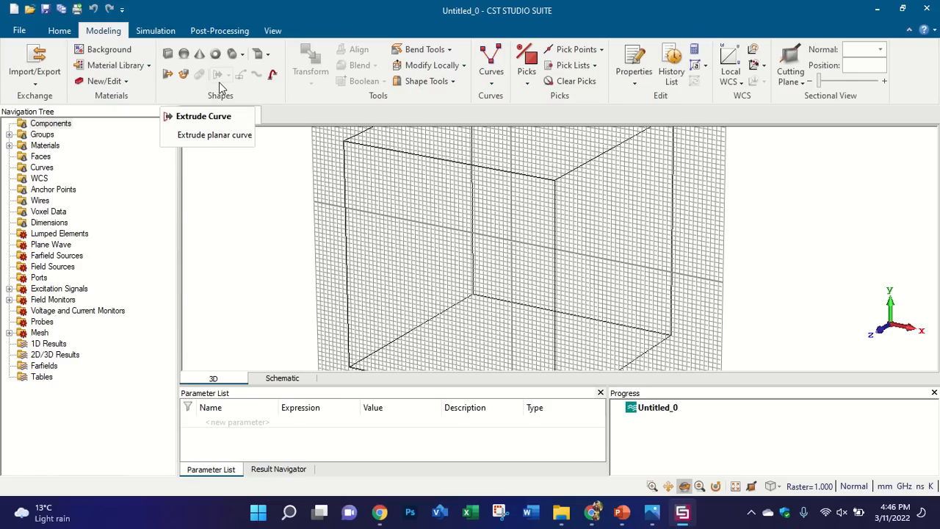
click(167, 54)
key(Escape)
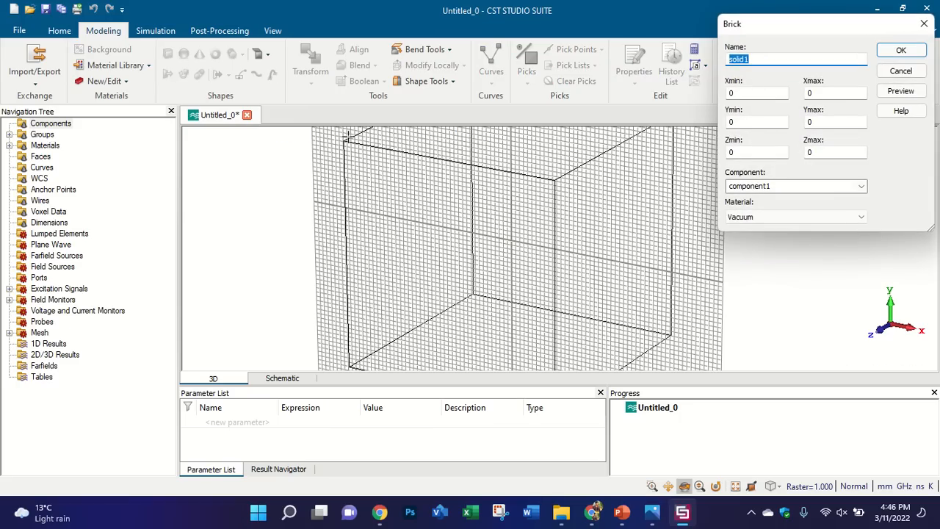
text(Substrate)
key(Tab)
text(-)
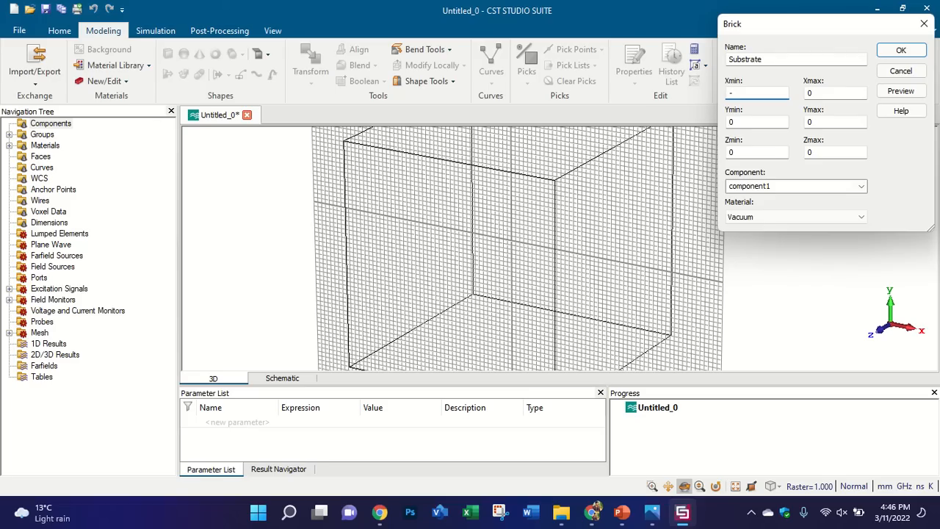
text(Ws/2)
double_click(761, 89)
key(Tab)
text(Ws/2)
Step: Set the Substrate brick's Y range from -Ls/2 to Ls/2 and its Zmax to ts
key(Tab)
key(Tab)
text(Ls/2)
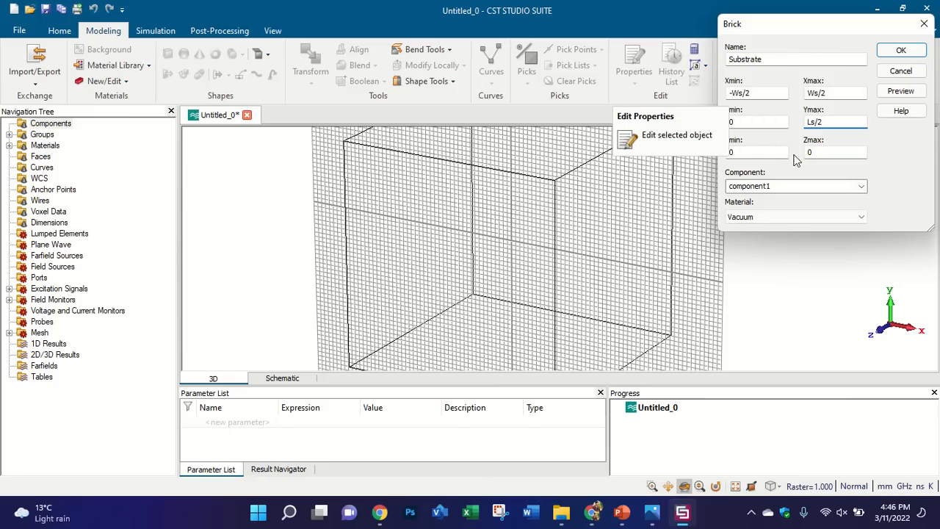
drag(743, 122, 680, 114)
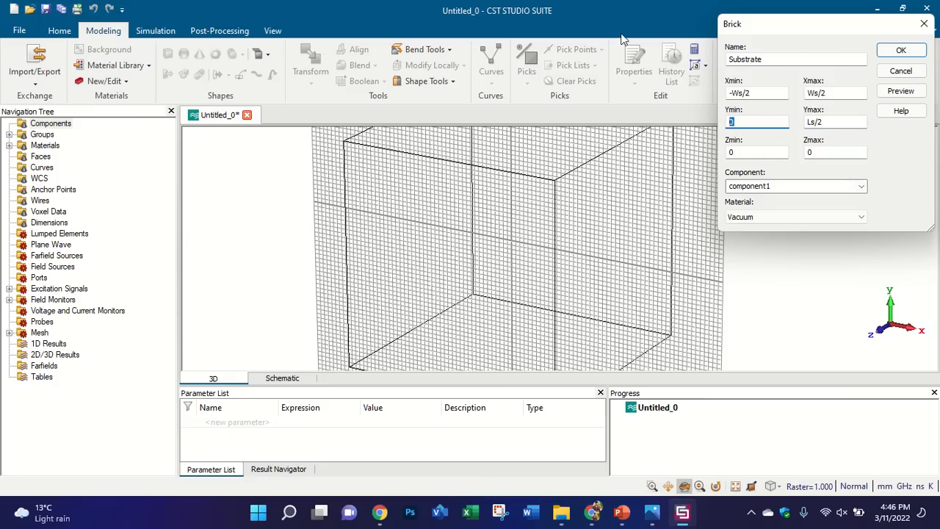
text(-Ls.2)
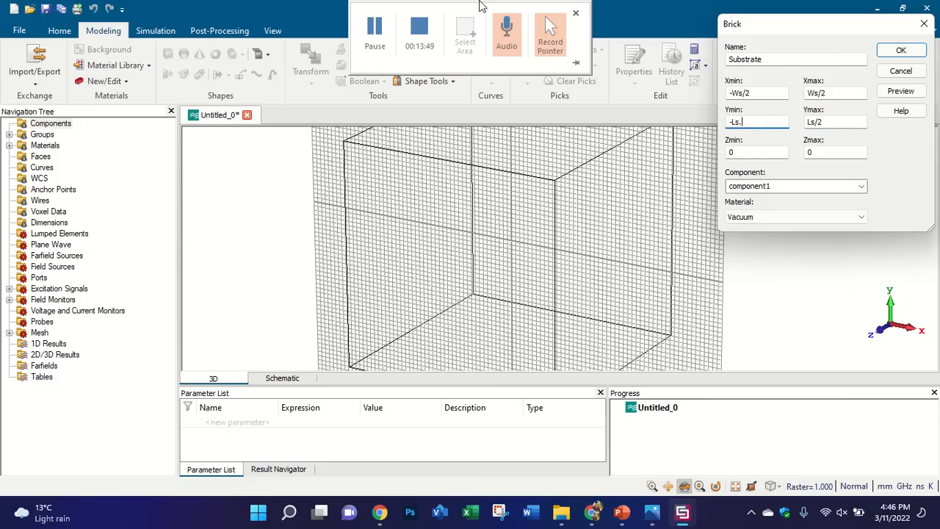
double_click(810, 152)
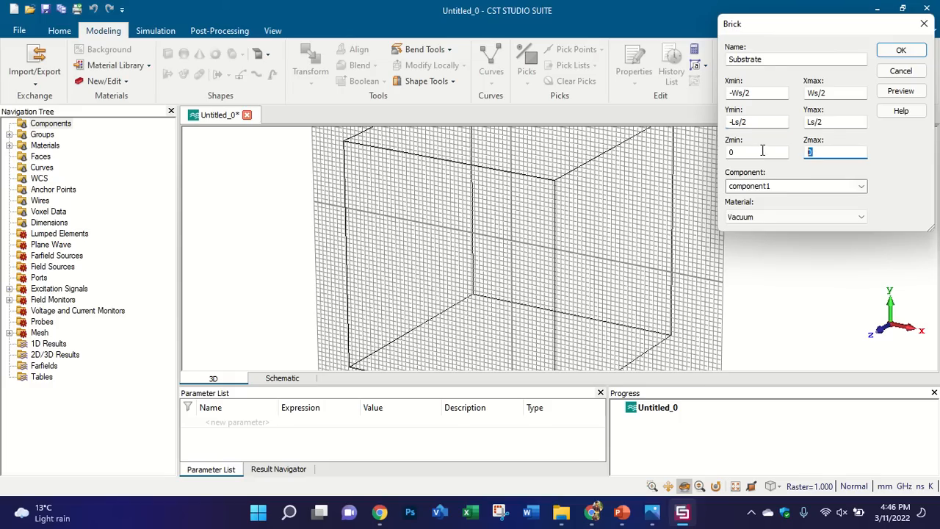
text(ts)
Step: Preview the Substrate brick and define its missing parameters as Ws = 30, Ls = 45 and ts = 1.6
click(885, 94)
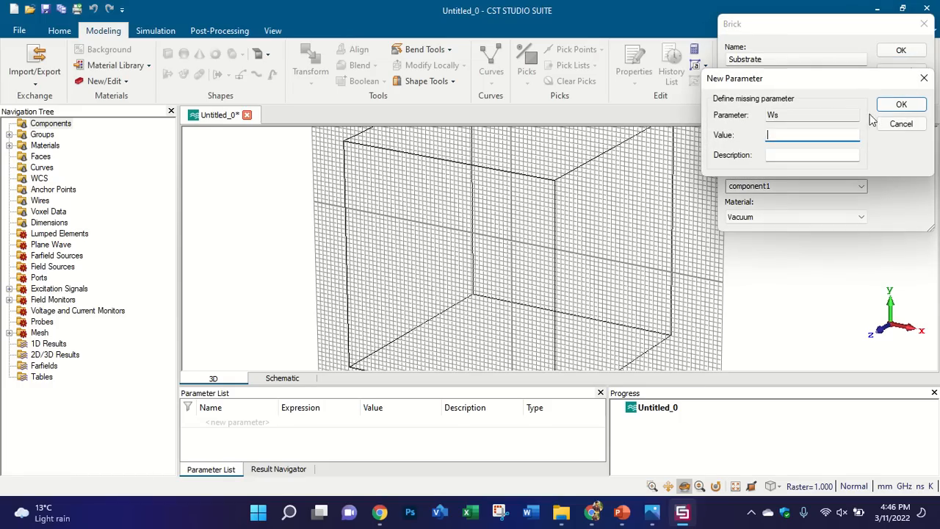
text(30)
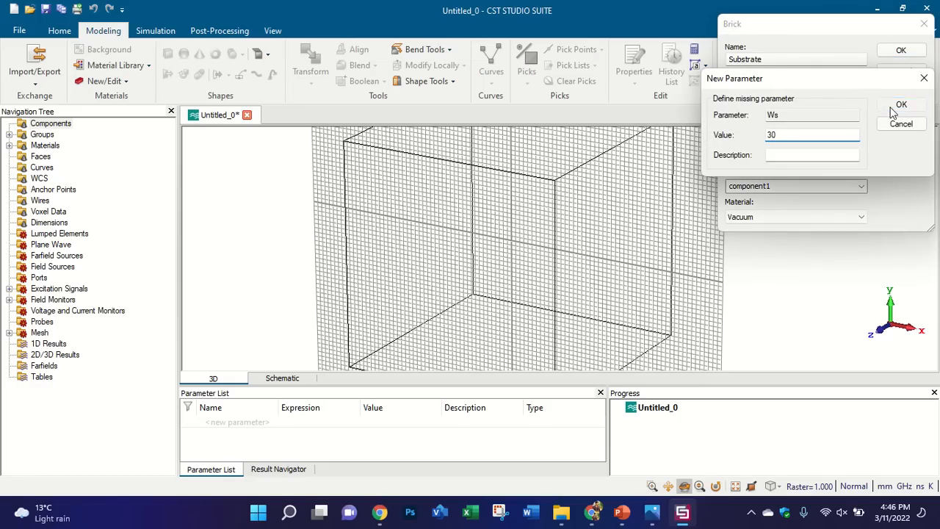
click(898, 109)
text(45)
click(899, 106)
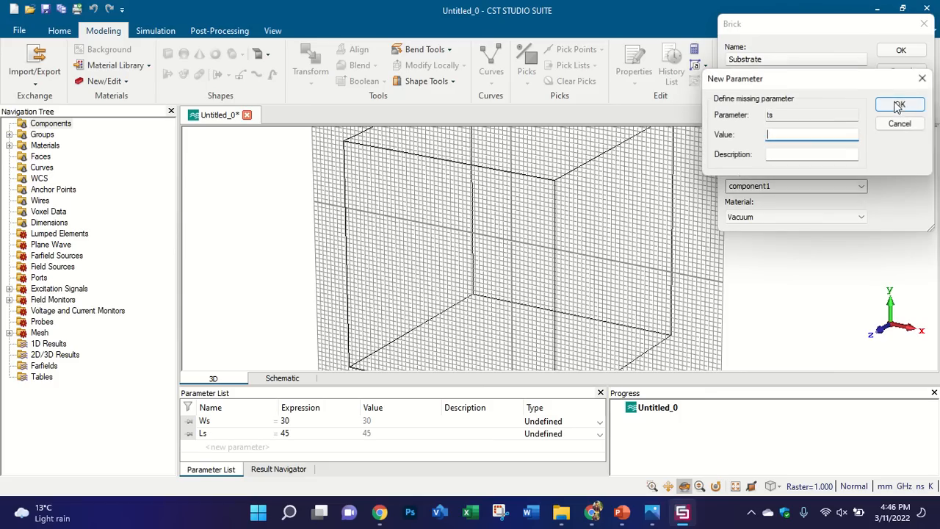
text(1.6)
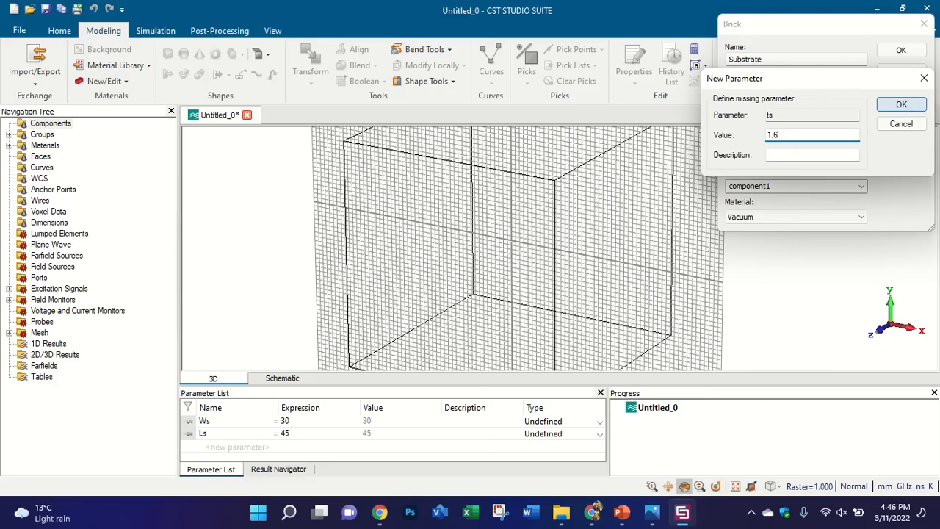
click(901, 104)
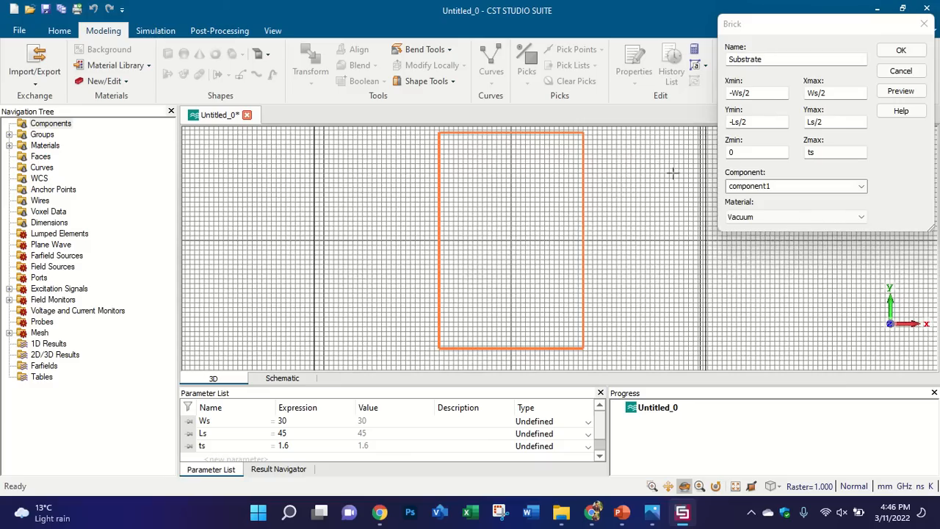
Step: Load FR-4 (lossy) from the material library as the Substrate's material and create the brick
click(793, 216)
click(771, 236)
click(680, 172)
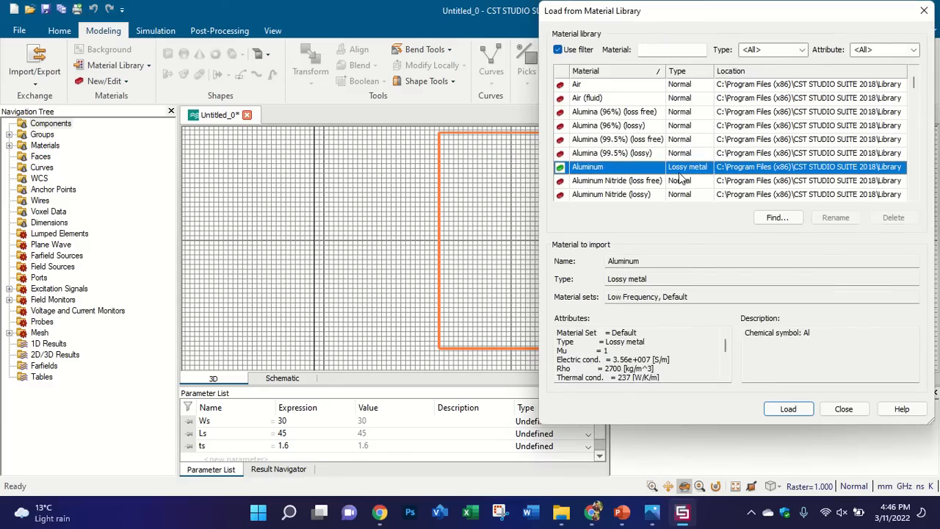
key(f)
key(f)
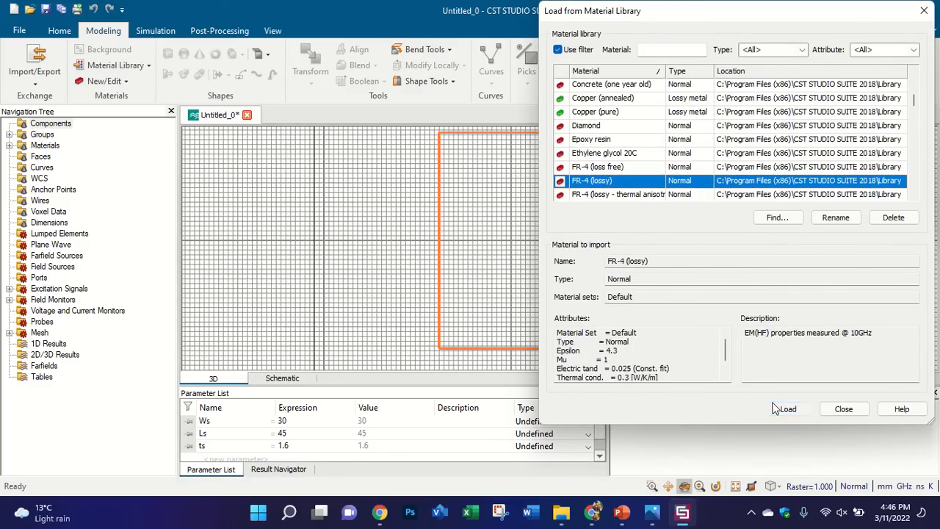
click(776, 405)
click(898, 51)
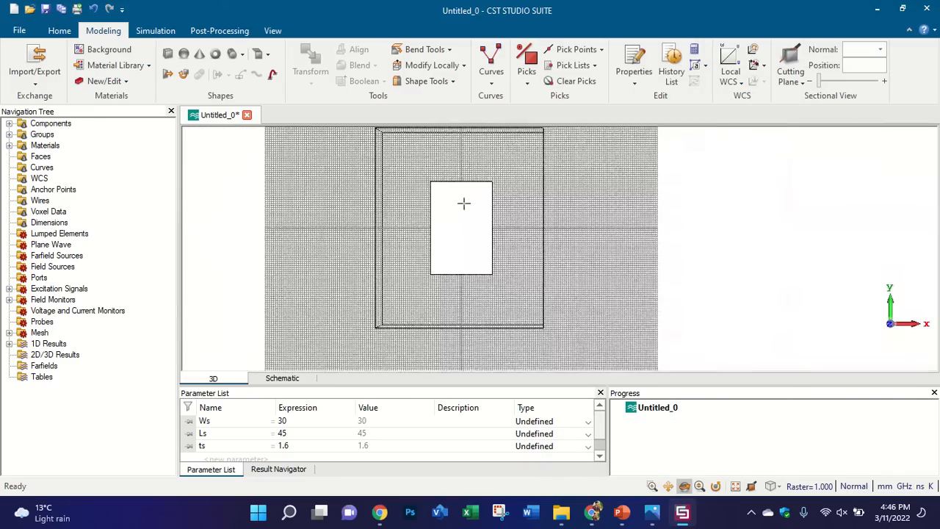
Step: Overwrite the material color of the Substrate solid in component1 with blue
mouse_move(560, 207)
mouse_down()
mouse_move(442, 275)
mouse_move(286, 239)
mouse_move(451, 243)
mouse_up()
scroll(442, 243, down, 5)
scroll(440, 243, up, 3)
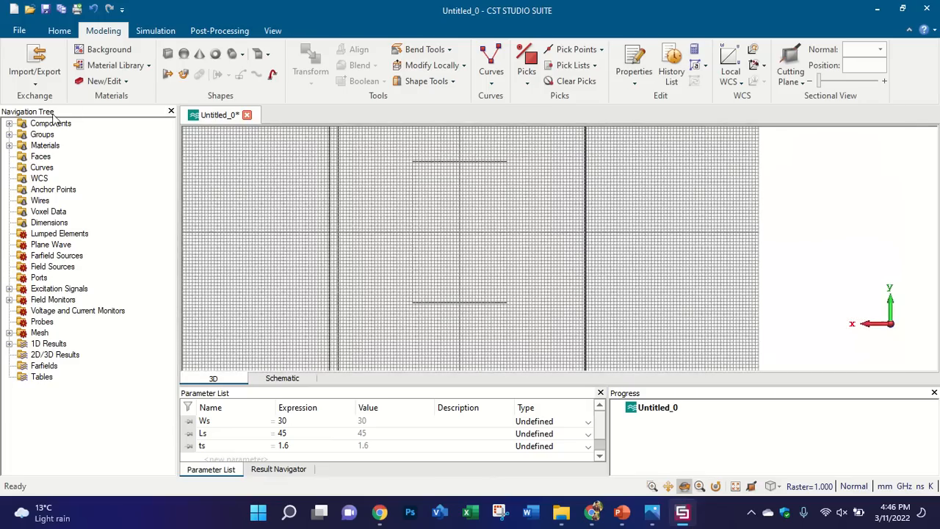
click(9, 123)
click(23, 135)
click(58, 145)
right_click(58, 147)
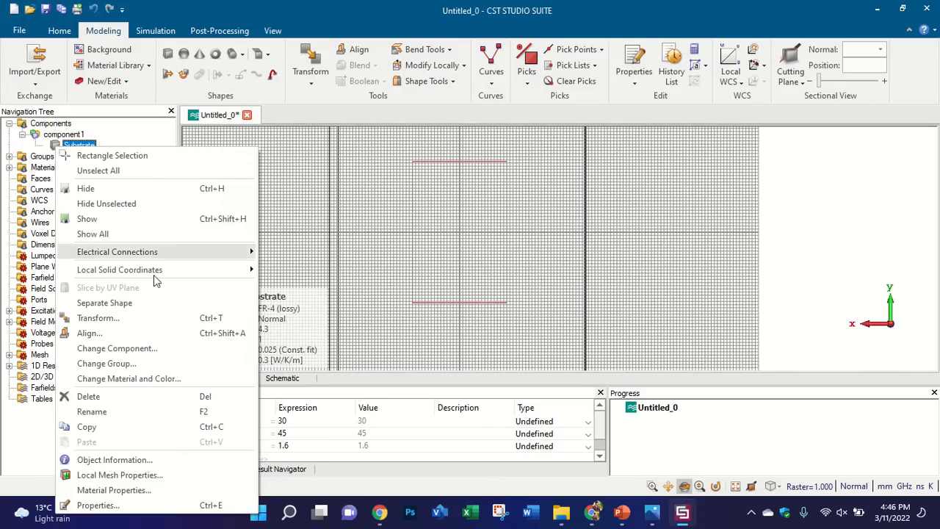
click(160, 379)
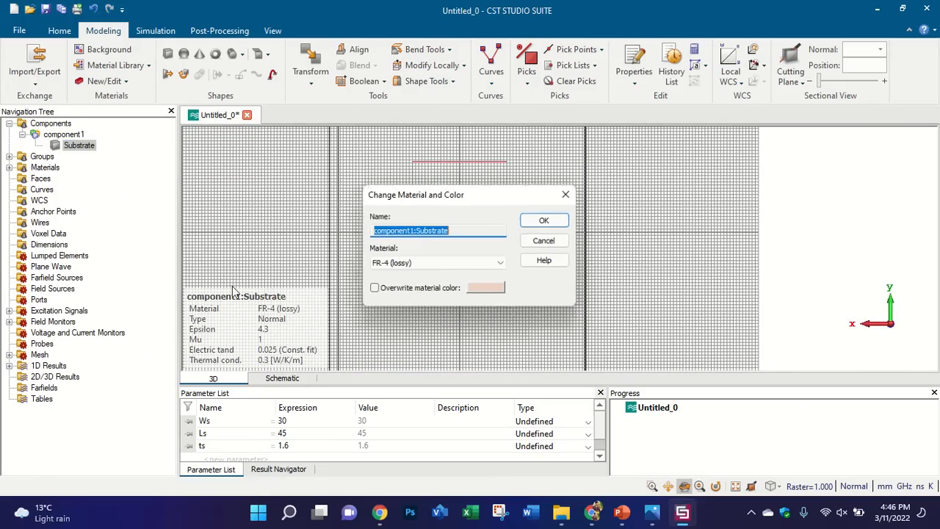
click(474, 289)
click(496, 176)
click(420, 346)
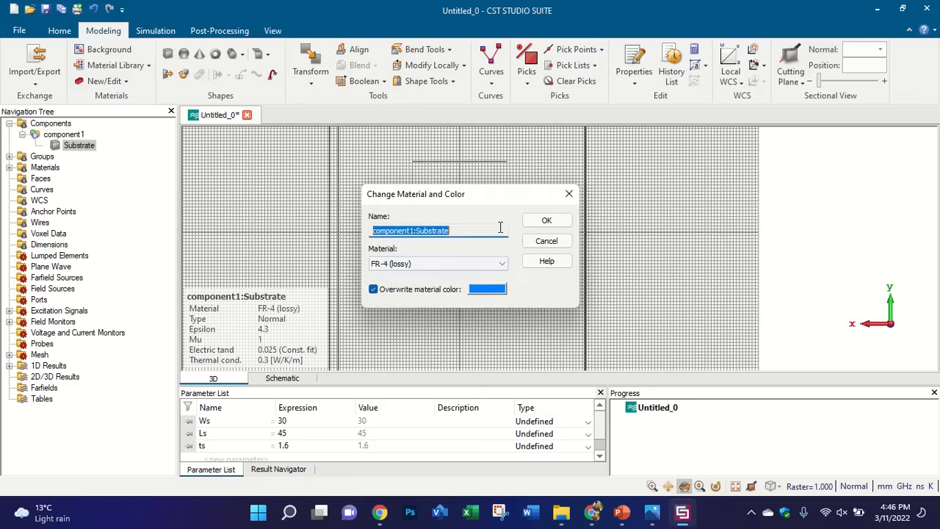
click(541, 219)
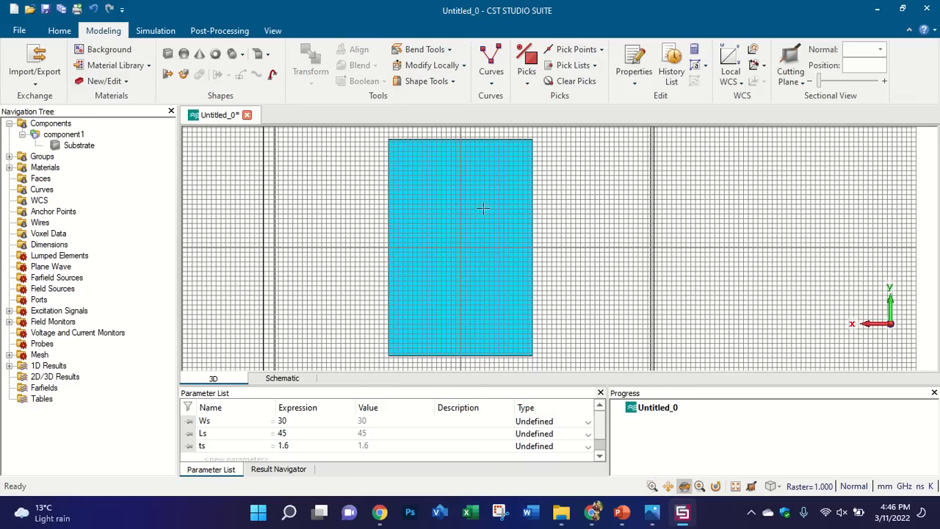
Step: Align the local WCS with the Substrate's lower edge, repeating the alignment so the uv plane lies on the broad face
click(756, 66)
click(503, 355)
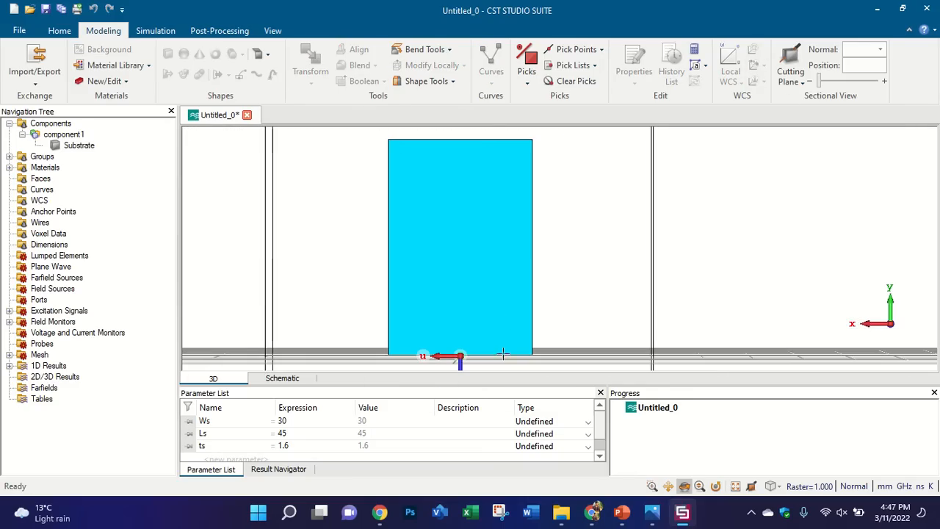
click(747, 66)
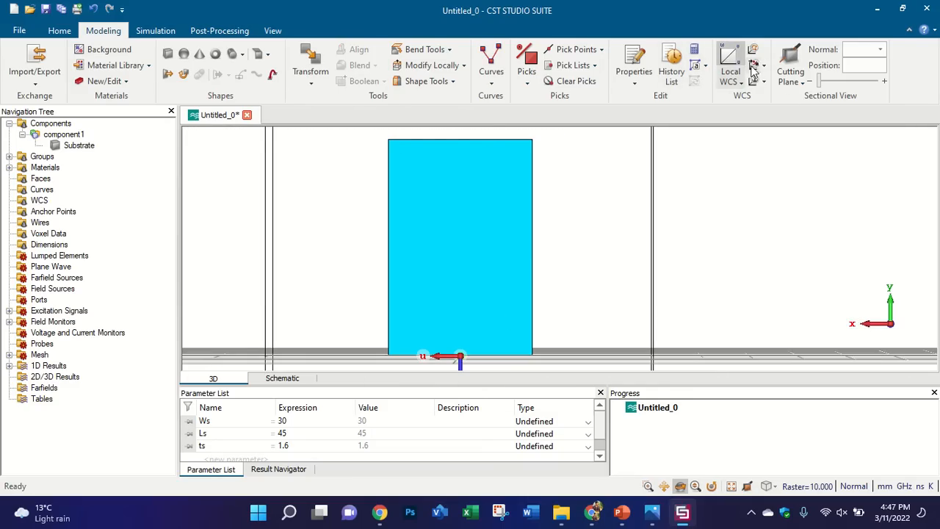
click(503, 355)
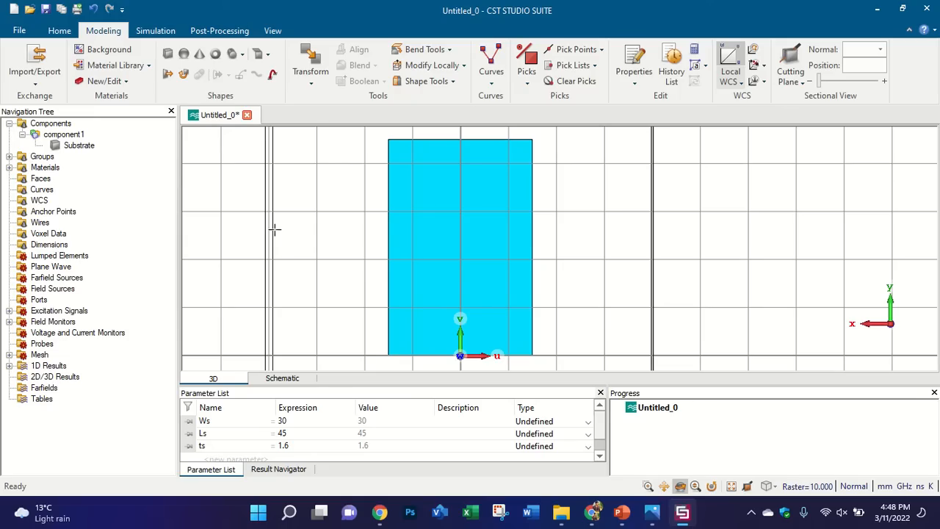
Step: Start a second brick by numeric entry and name it Ground
click(168, 56)
key(Escape)
text(G)
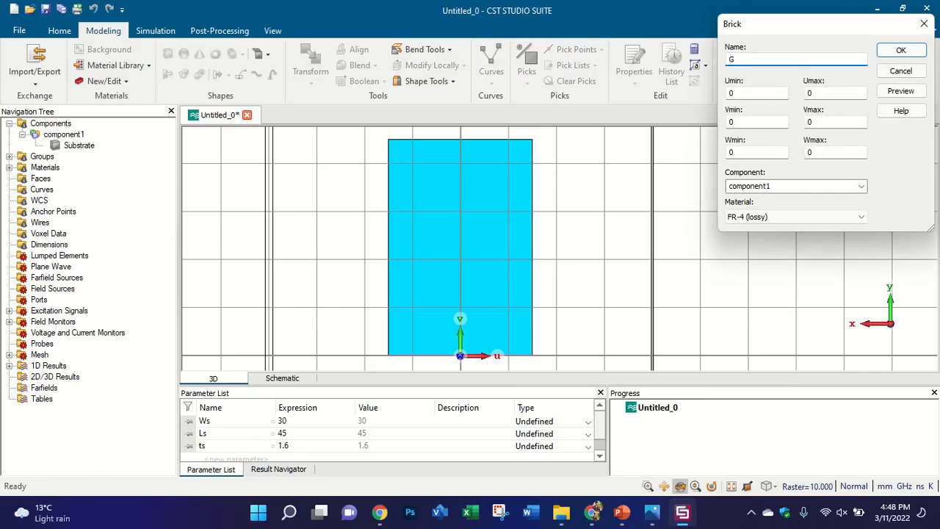
text(round)
Step: Set the Ground brick's U range from -ws/2 to ws/2, try to preview it and dismiss the error
double_click(734, 91)
text(-)
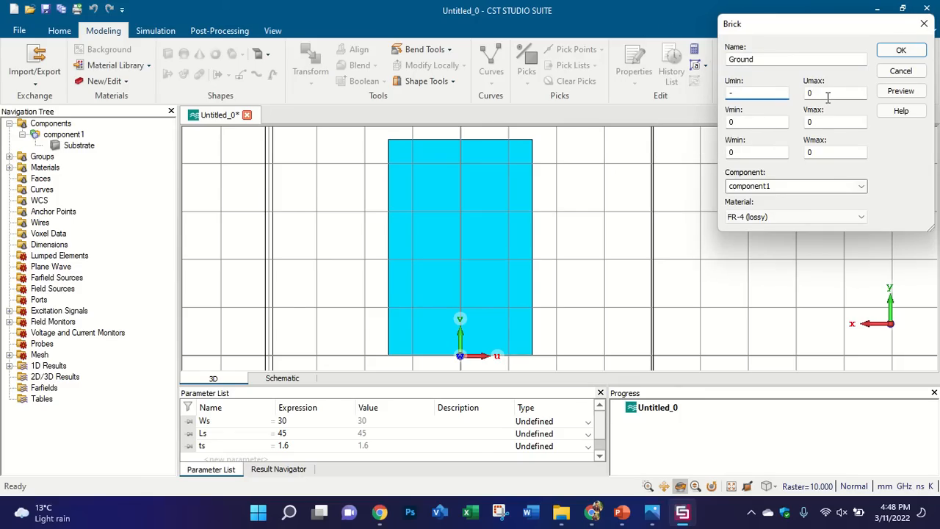
text(30)
key(BackSpace)
key(BackSpace)
text(ws/2)
key(Tab)
text(ws/2)
click(890, 90)
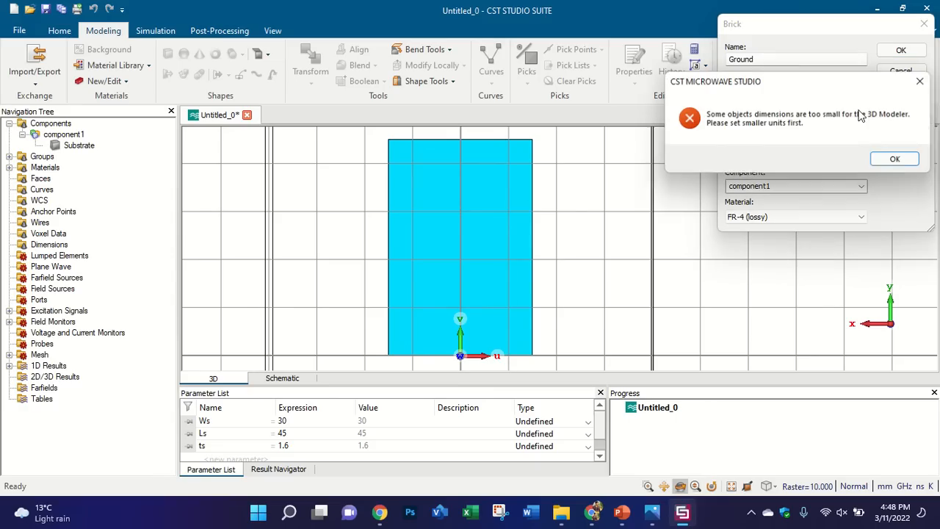
click(923, 80)
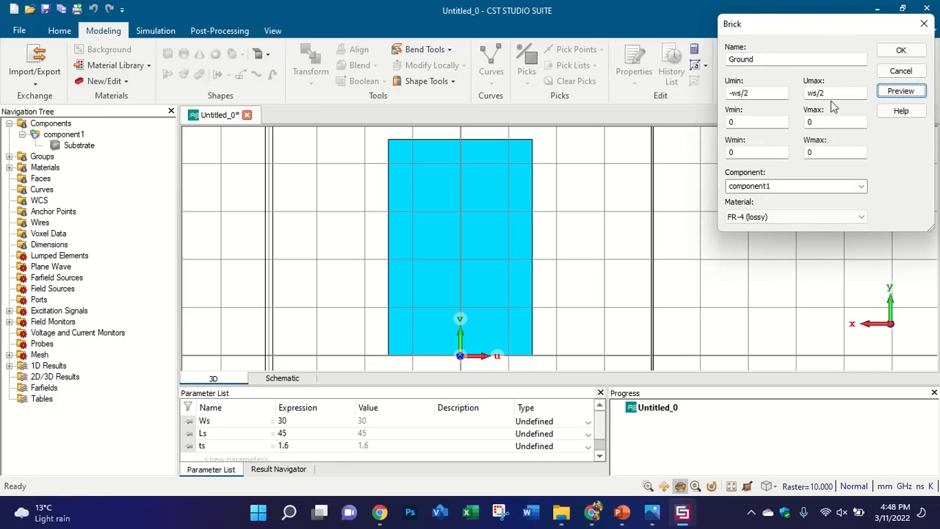
Step: Correct the parameter's capitalization in the Ground brick's Umin so that it reads -Ws/2
click(734, 93)
key(shift+Right)
key(shift+Right)
text(W)
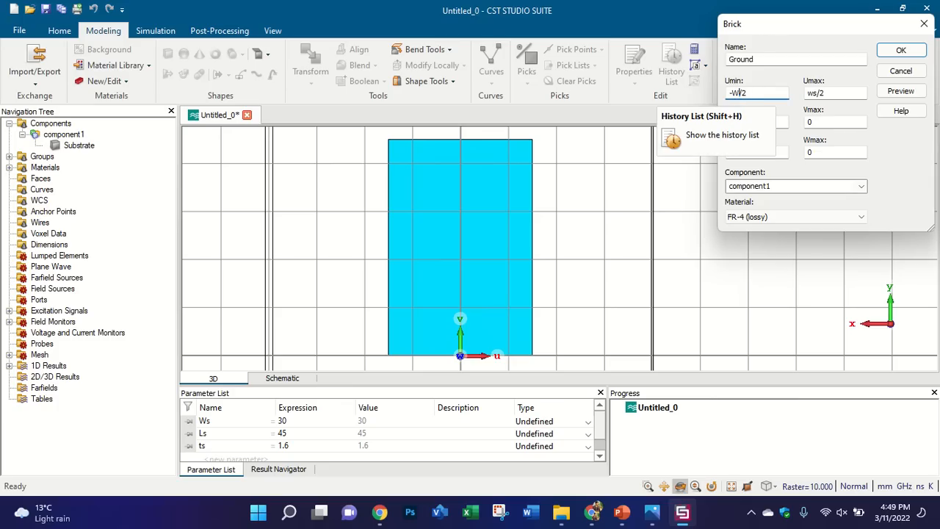
text(s)
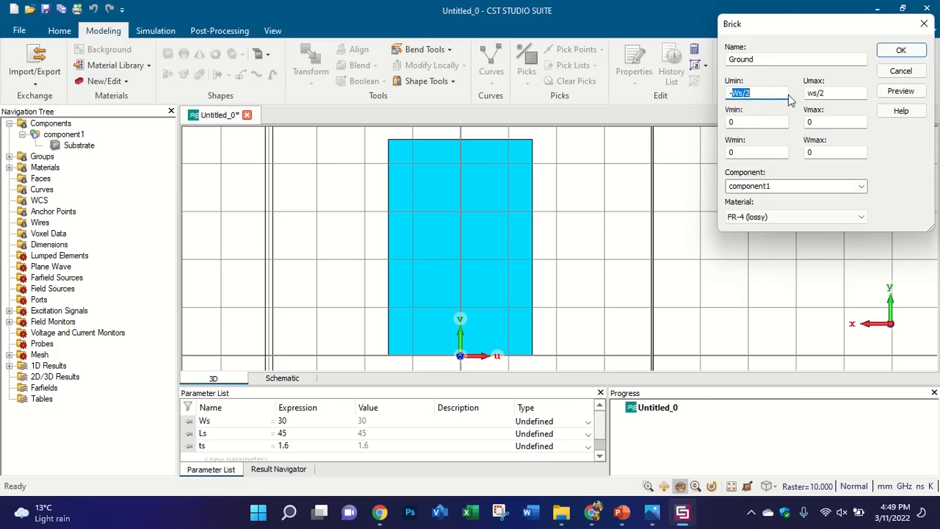
Step: Set the Ground brick's Umax to Ws/2 and Vmax to Ls/2-h, and preview it with the missing parameter h defined as 2
key(Tab)
text(Ws/2)
key(Tab)
key(Tab)
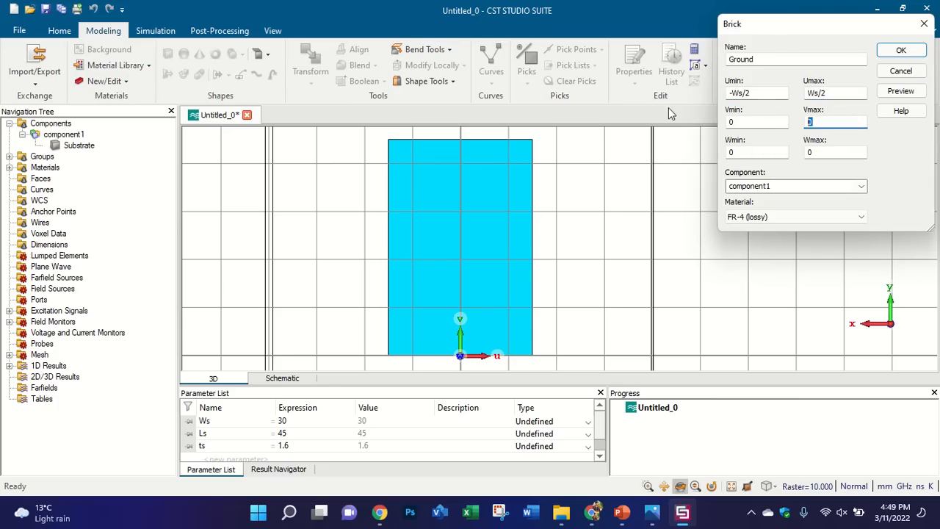
text(Ls/2-h)
click(898, 90)
text(2)
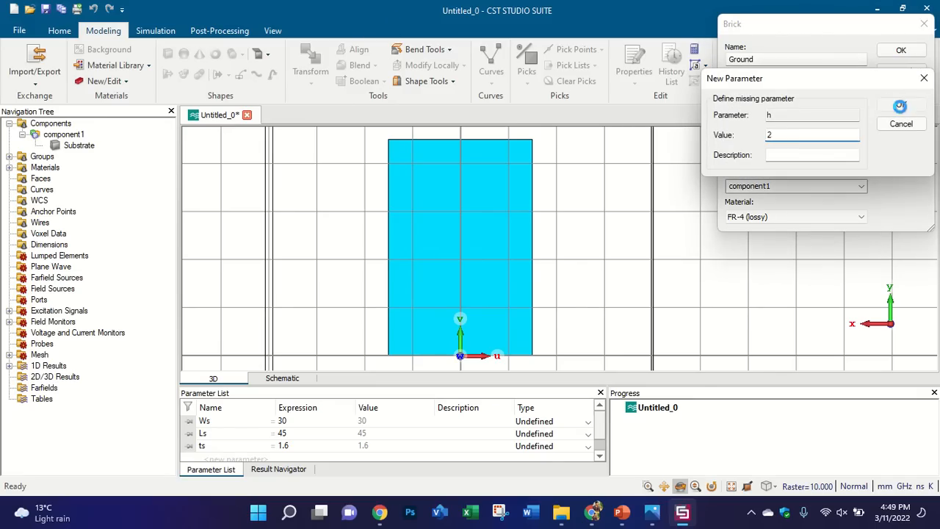
click(900, 104)
Step: Set the Ground brick's Wmax to tp and load Copper (annealed) from the material library as its material
double_click(836, 153)
text(tp)
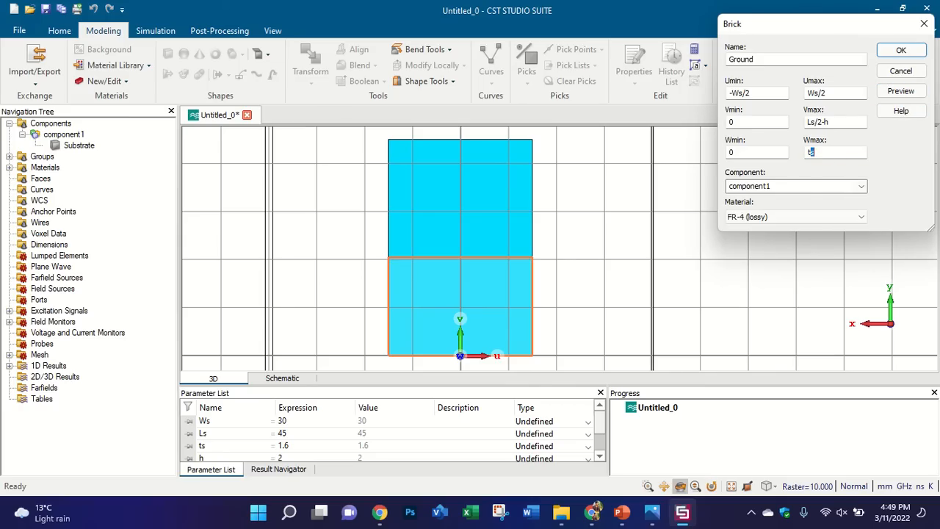
click(795, 219)
click(776, 238)
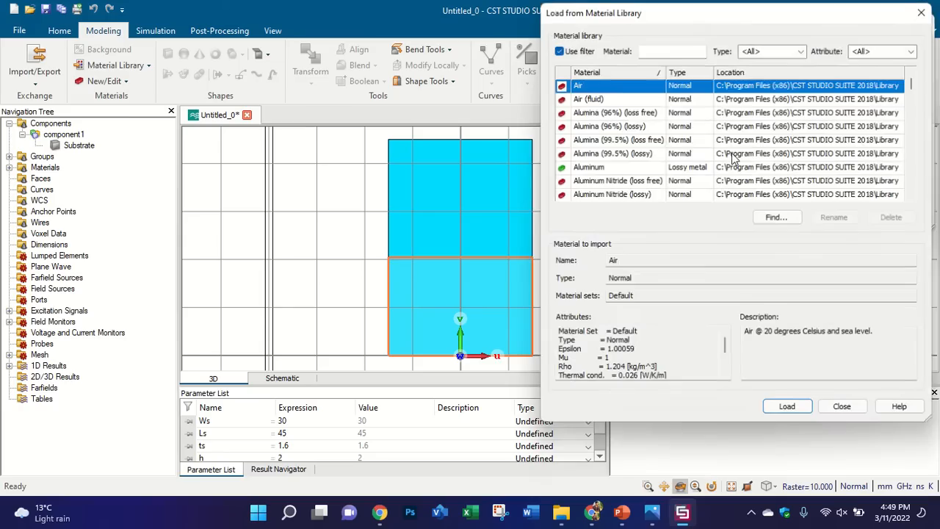
click(727, 141)
key(f)
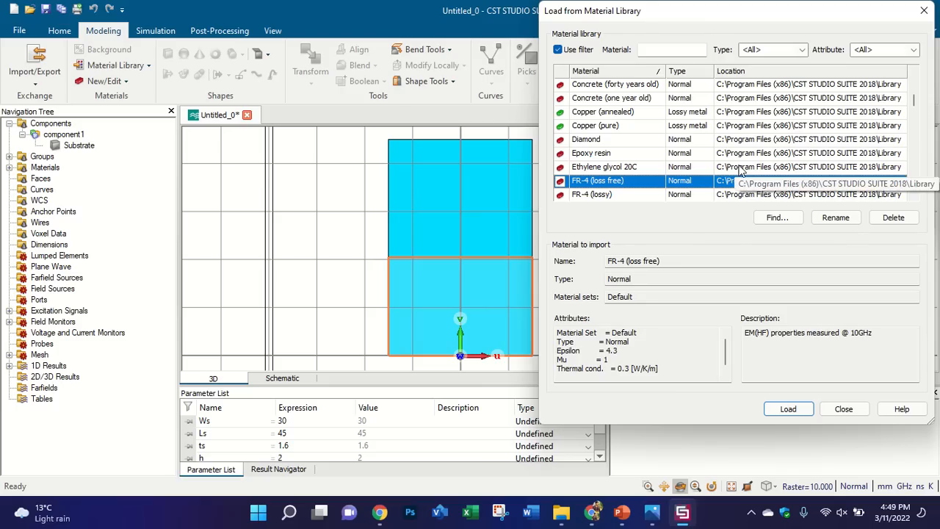
key(c)
key(Down)
key(Down)
key(Down)
key(Down)
key(Down)
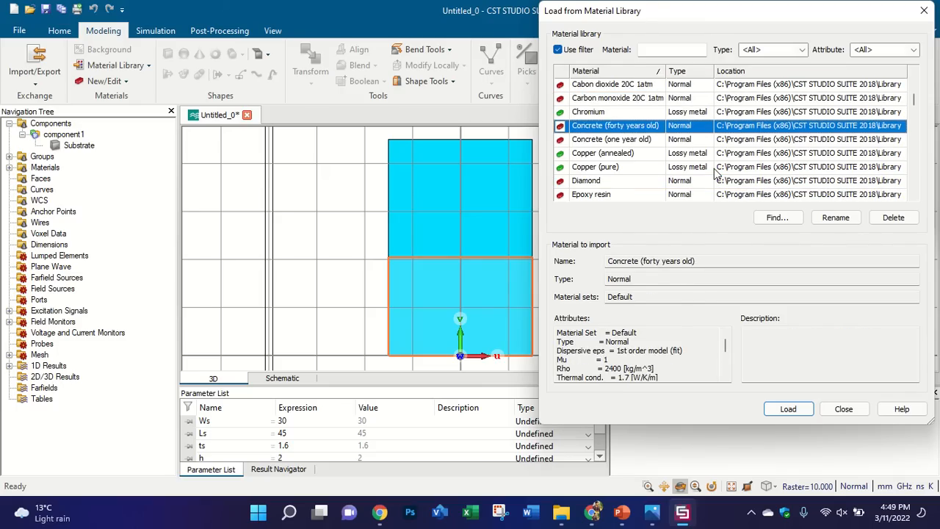
click(787, 409)
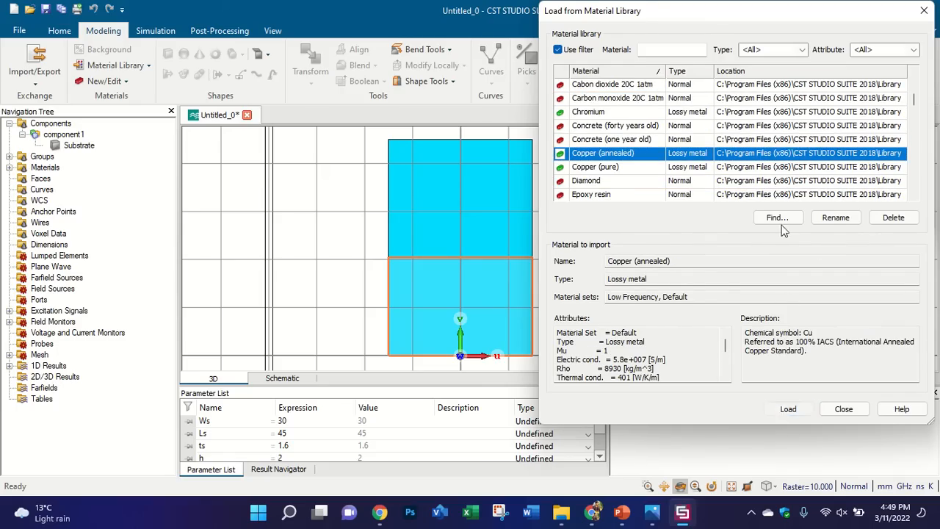
Step: Set the Ground brick's Vmax to Ls, try to preview it and dismiss the error
click(836, 122)
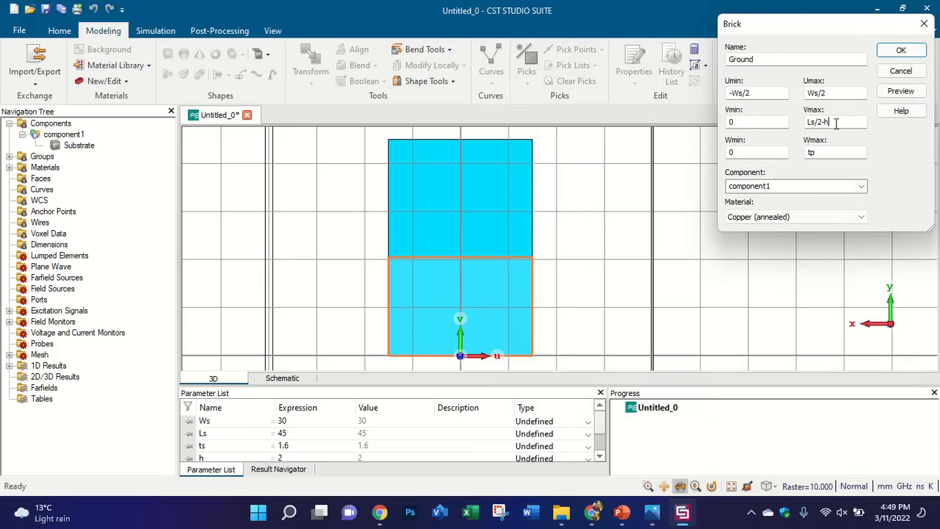
key(BackSpace)
key(BackSpace)
key(BackSpace)
click(899, 91)
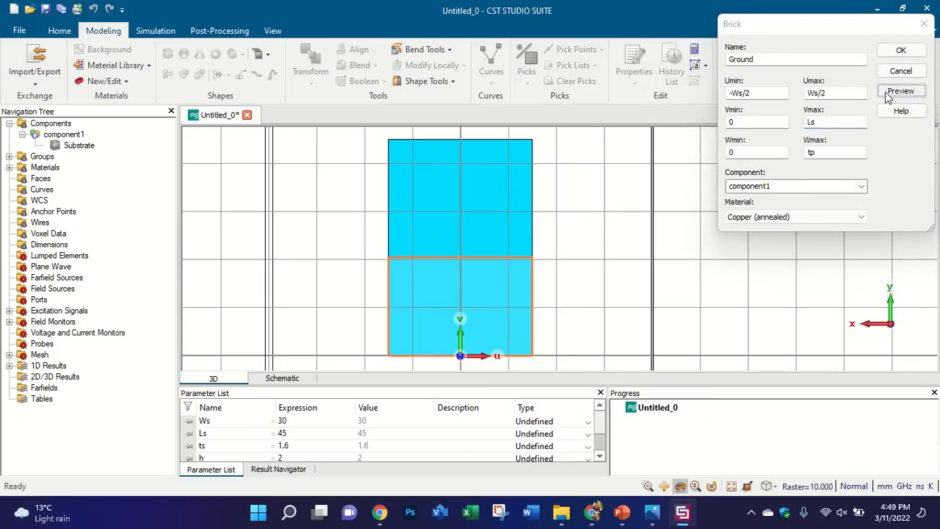
click(924, 79)
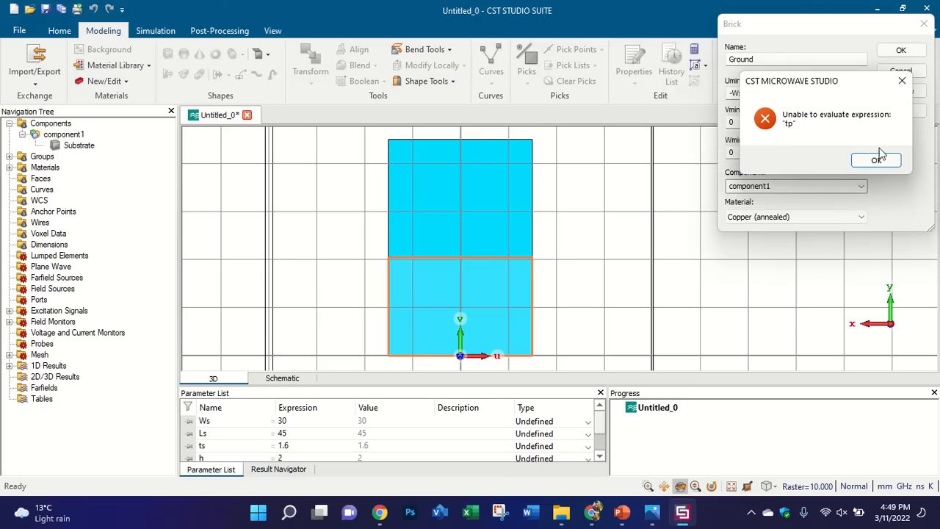
click(874, 157)
Step: Define the missing parameter tp as 0.035 and create the Ground brick
click(901, 50)
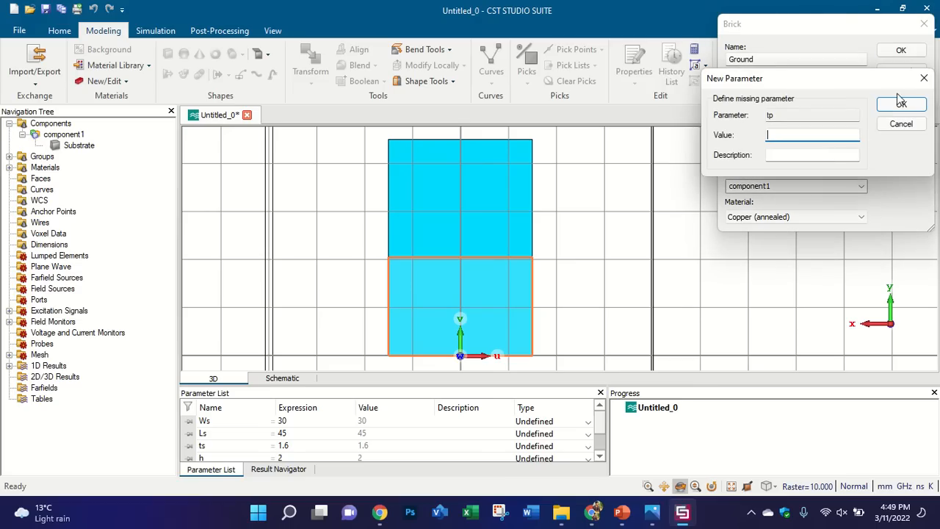
text(0.035)
key(Return)
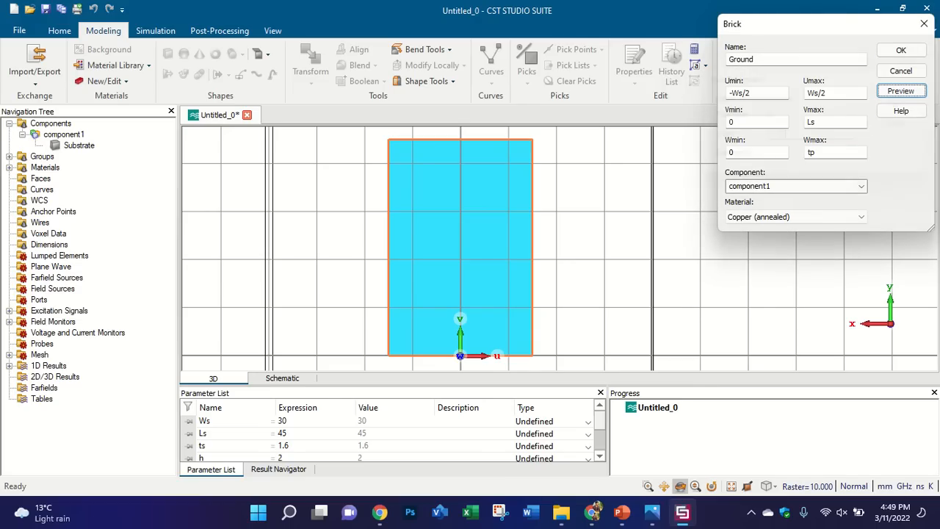
click(901, 51)
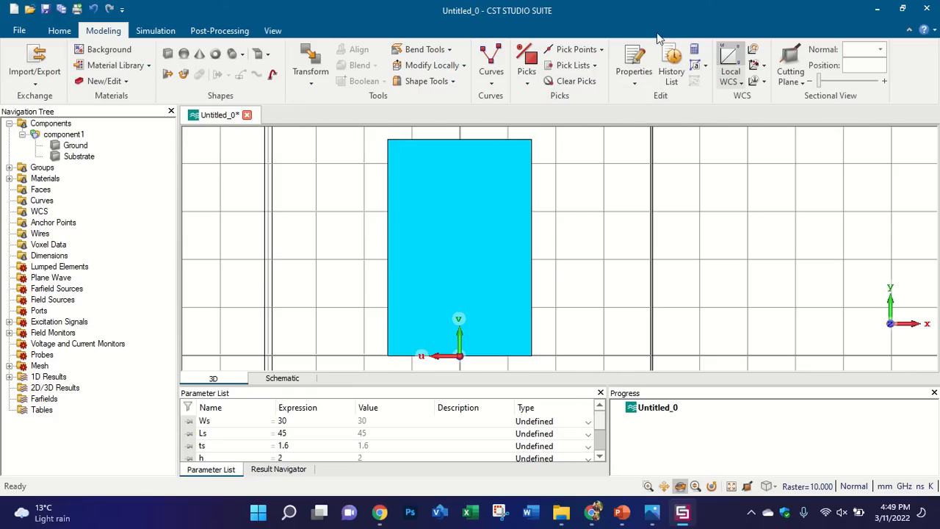
Step: Align the local WCS with the lower edge on the side opposite the Ground and start a numeric brick named Feedline
click(753, 78)
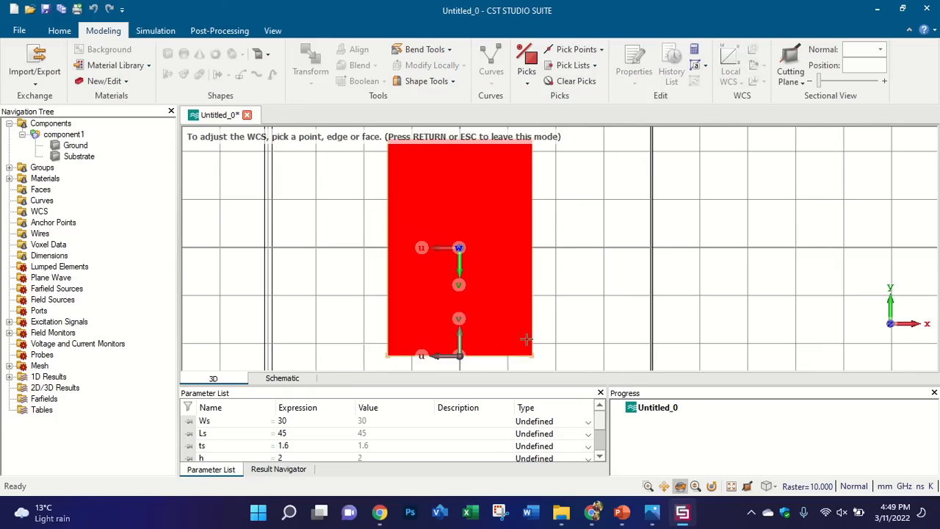
click(511, 354)
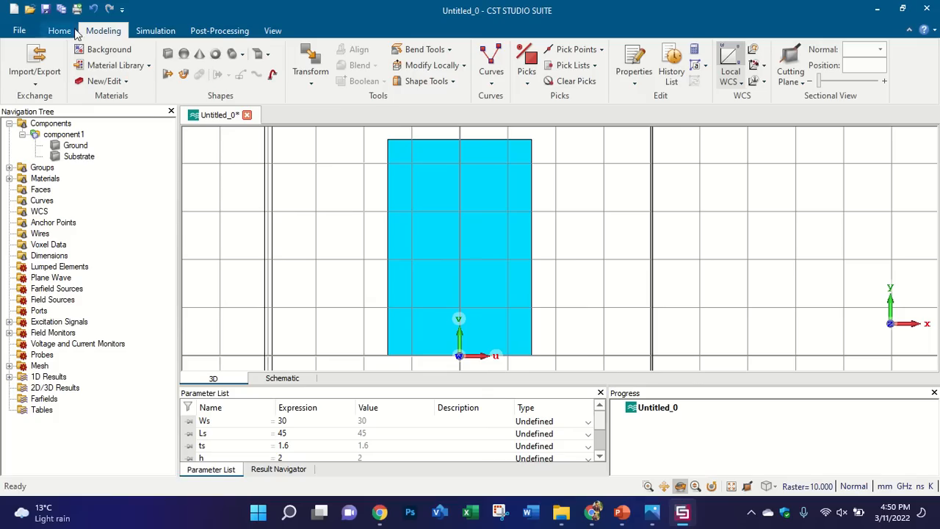
click(167, 54)
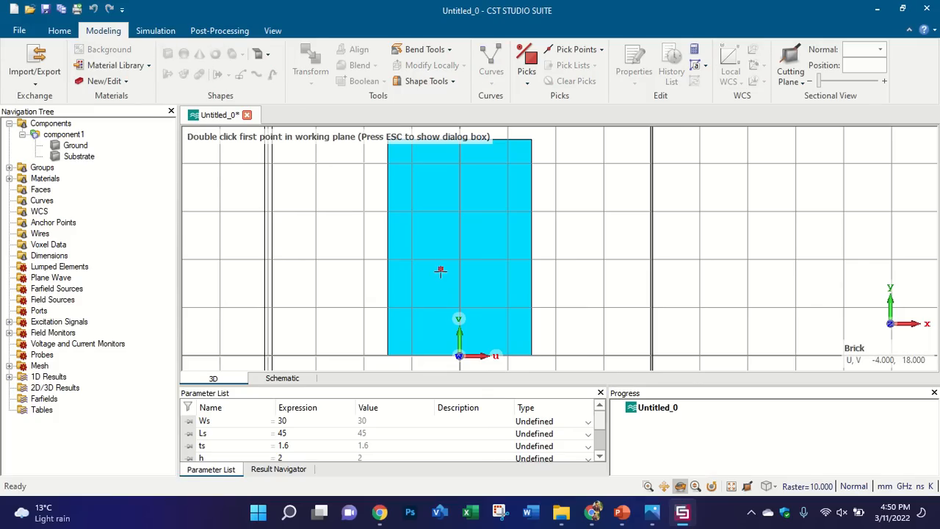
key(Escape)
text(fe)
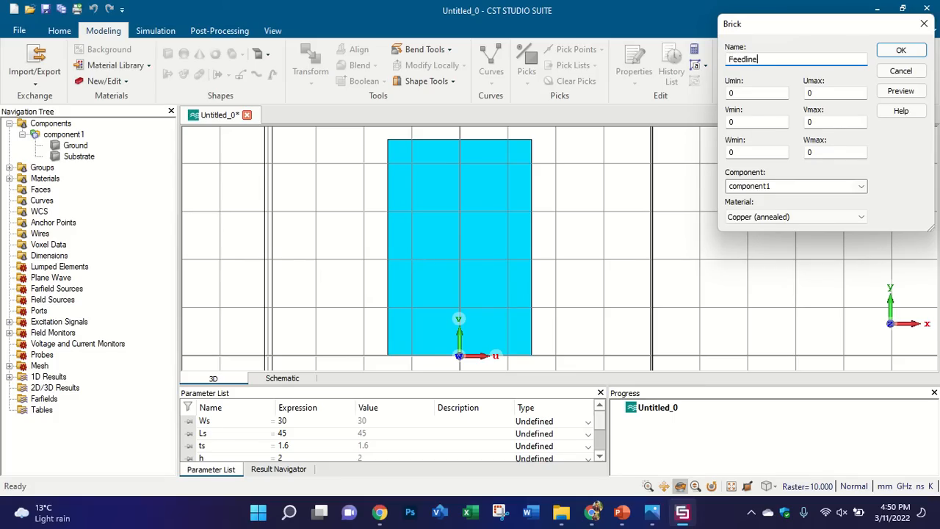
Step: Set the Feedline brick's U range from -wf/2 to wf/2 and its Vmax to lf
click(751, 92)
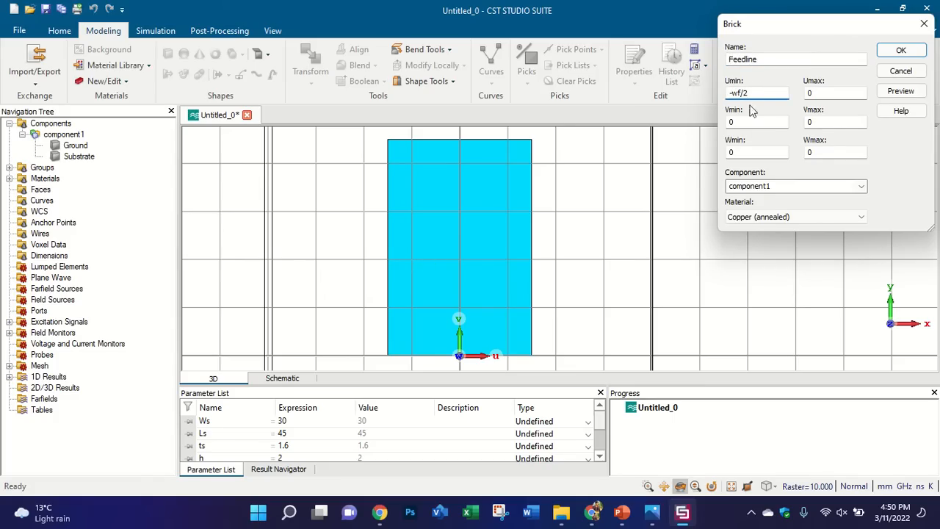
double_click(767, 93)
click(819, 92)
text(wf/2)
click(826, 123)
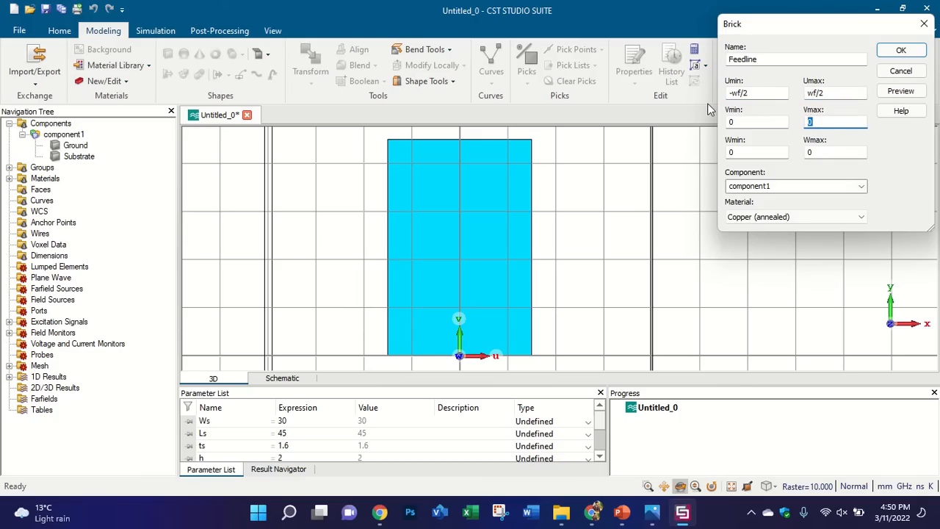
text(lf)
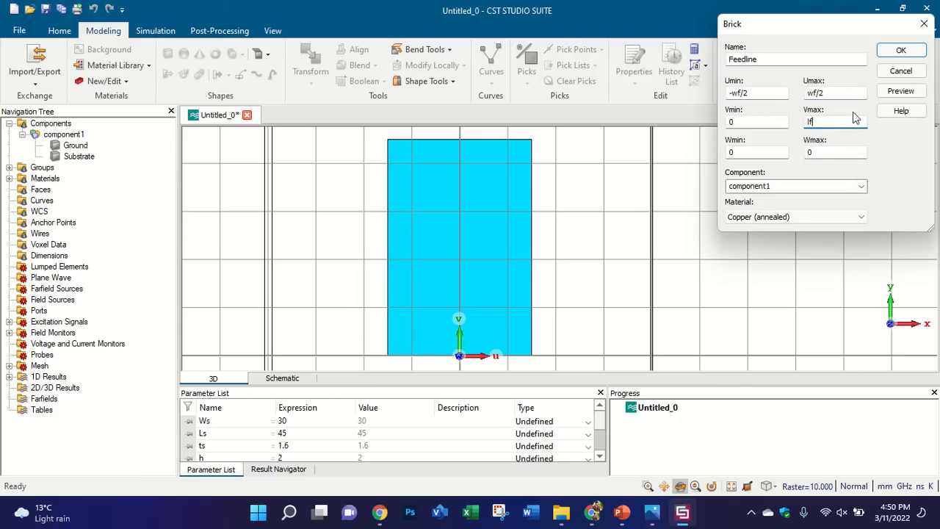
Step: Preview the Feedline brick, defining the missing parameters wf as 2 and lf as 15
click(900, 92)
text(3)
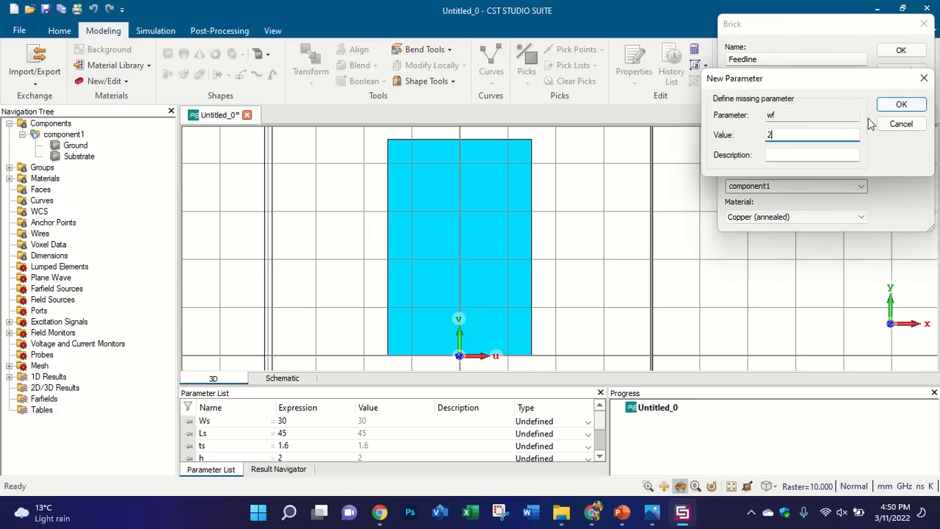
click(901, 104)
text(15)
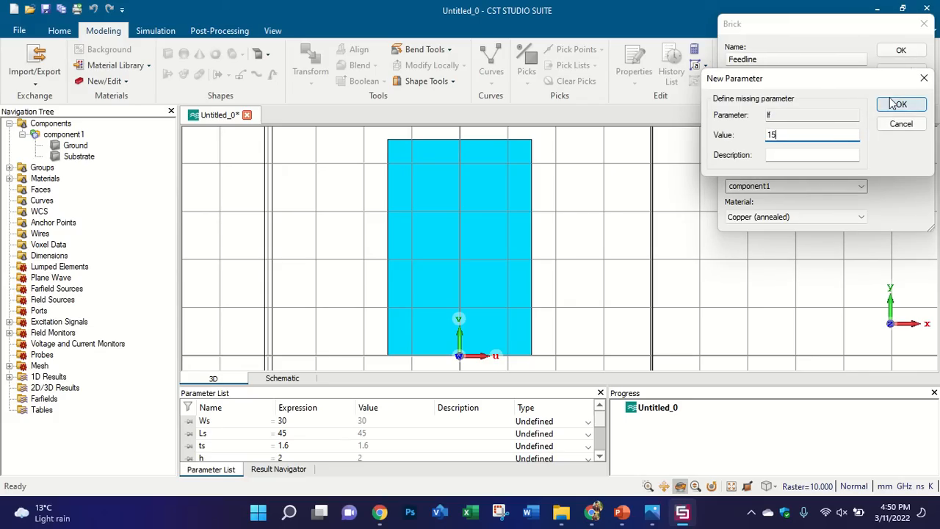
click(892, 103)
Step: Set the Feedline brick's Wmax to tp and create it
drag(828, 154, 726, 146)
text(ht)
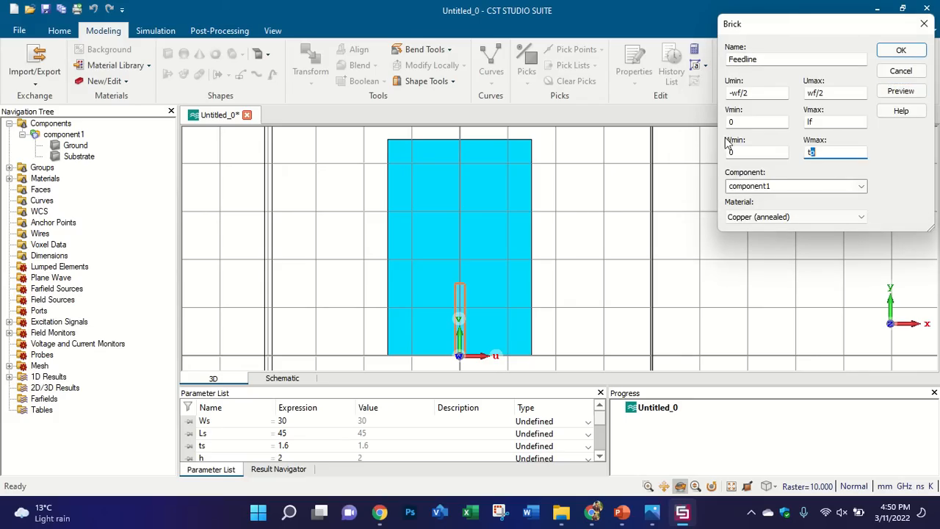
click(900, 51)
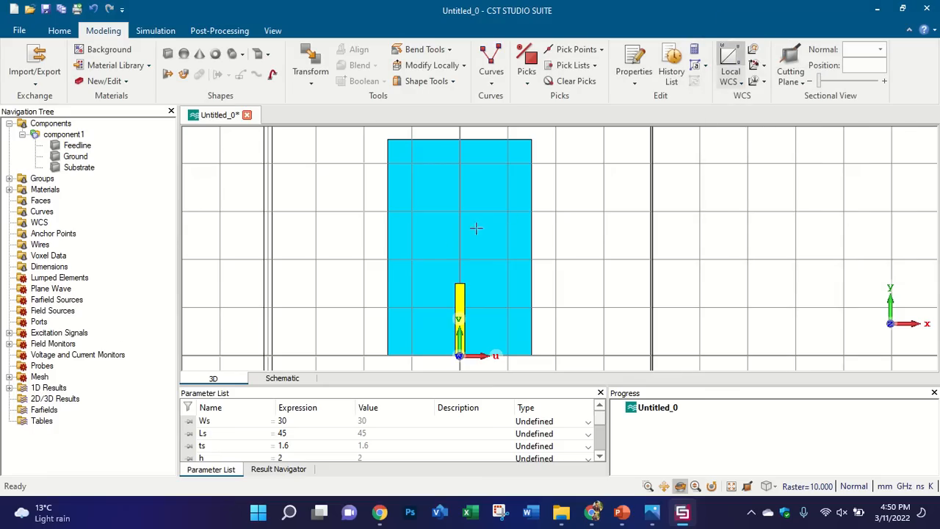
Step: Examine the board with its feedline from an oblique angle and return to the front view
scroll(474, 227, down, 3)
scroll(475, 227, up, 3)
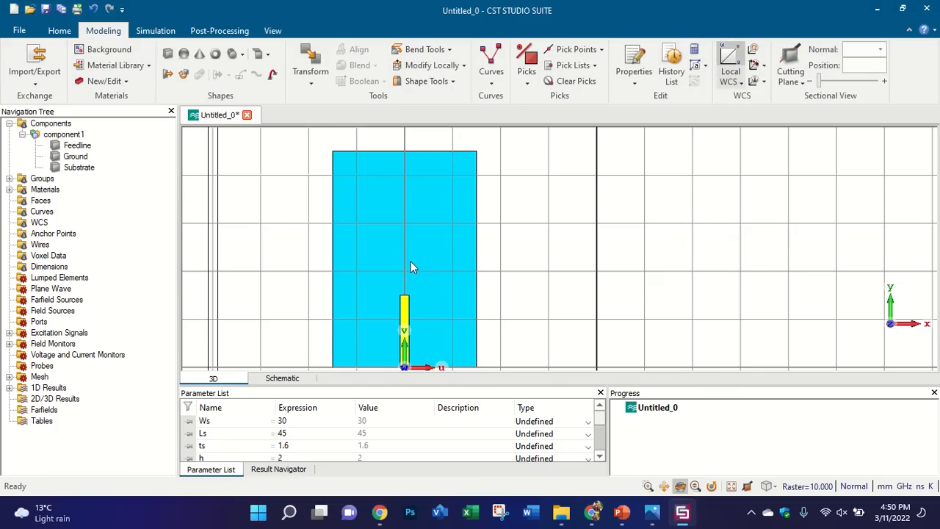
key(ctrl+s)
click(713, 105)
mouse_move(494, 218)
mouse_down()
mouse_move(678, 191)
mouse_move(612, 247)
mouse_move(494, 229)
mouse_up()
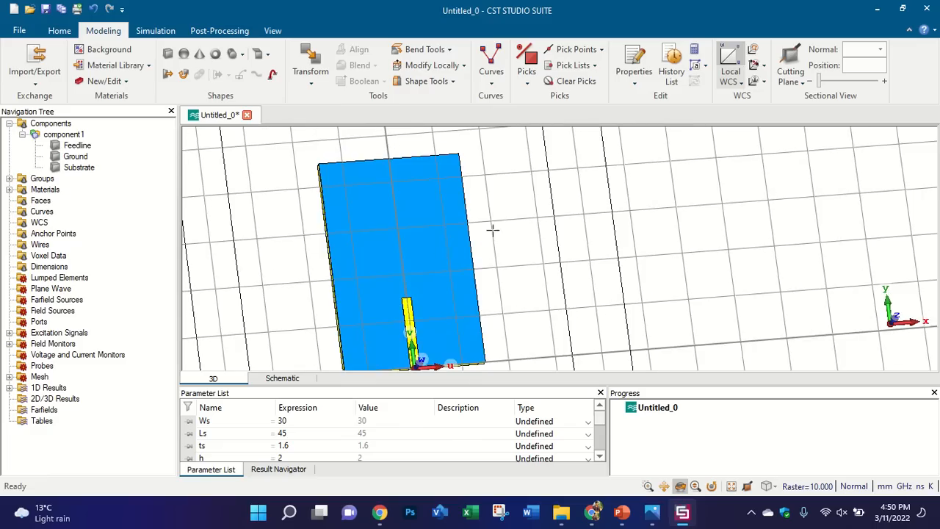
key(5)
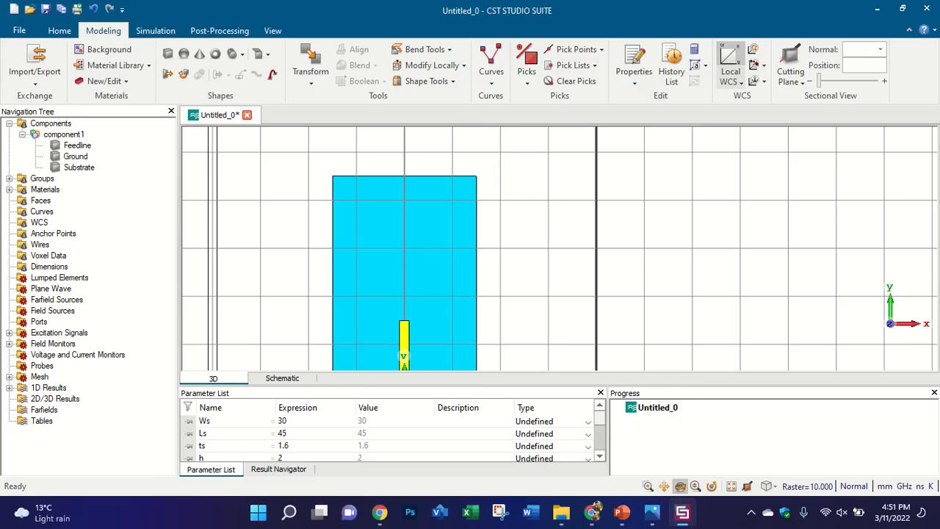
Step: Switch to the PowerPoint lecture and handwrite 1x1 mm² below the RL note on the ON-State slide
click(622, 512)
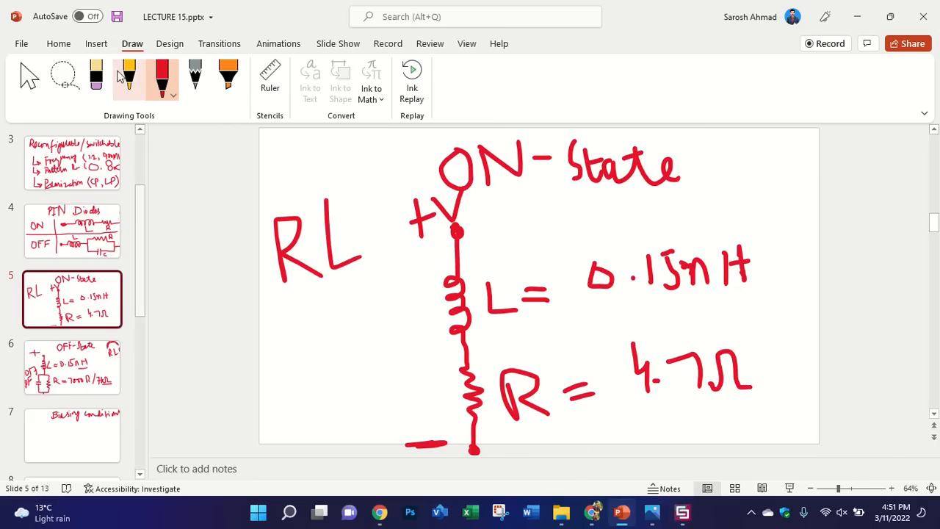
mouse_move(277, 353)
mouse_down()
mouse_move(277, 387)
mouse_move(299, 387)
mouse_up()
mouse_move(313, 351)
mouse_down()
mouse_move(313, 389)
mouse_move(389, 374)
mouse_up()
drag(375, 318, 391, 331)
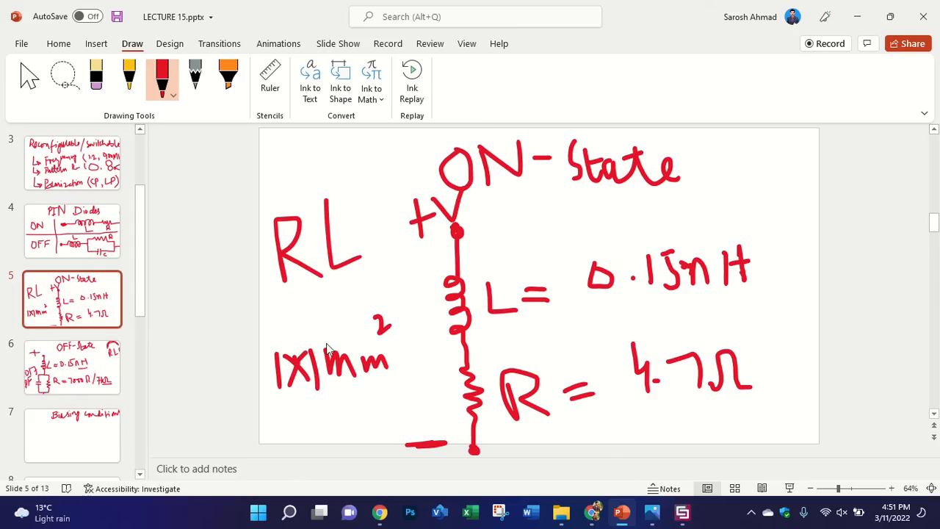
Step: On the Biasing conditions slide, sketch two vertical strips separated by a gap and circle the gap
click(102, 434)
mouse_move(318, 249)
mouse_down()
mouse_move(313, 327)
mouse_move(336, 346)
mouse_move(331, 269)
mouse_move(321, 252)
mouse_up()
mouse_move(314, 359)
mouse_down()
mouse_move(313, 442)
mouse_move(341, 396)
mouse_move(327, 359)
mouse_move(314, 359)
mouse_up()
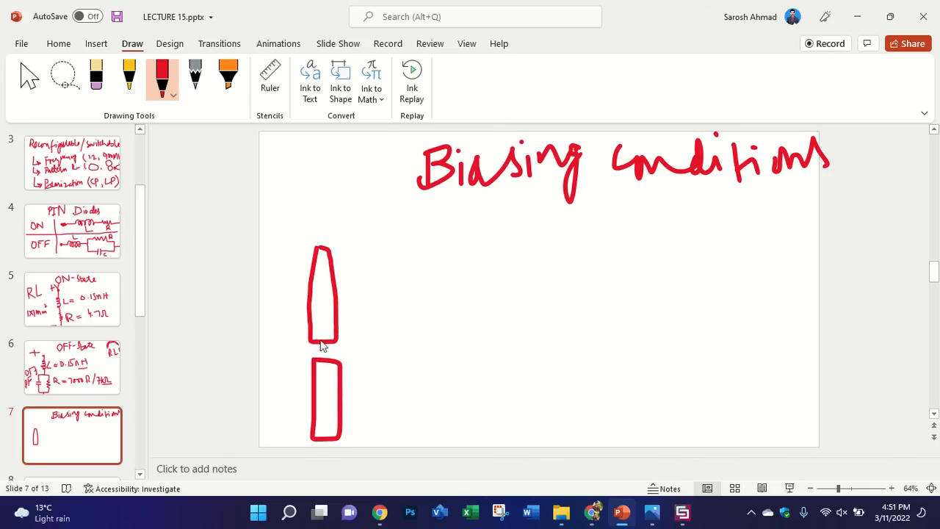
mouse_move(328, 324)
mouse_down()
mouse_move(292, 339)
mouse_move(350, 369)
mouse_move(339, 319)
mouse_move(323, 327)
mouse_up()
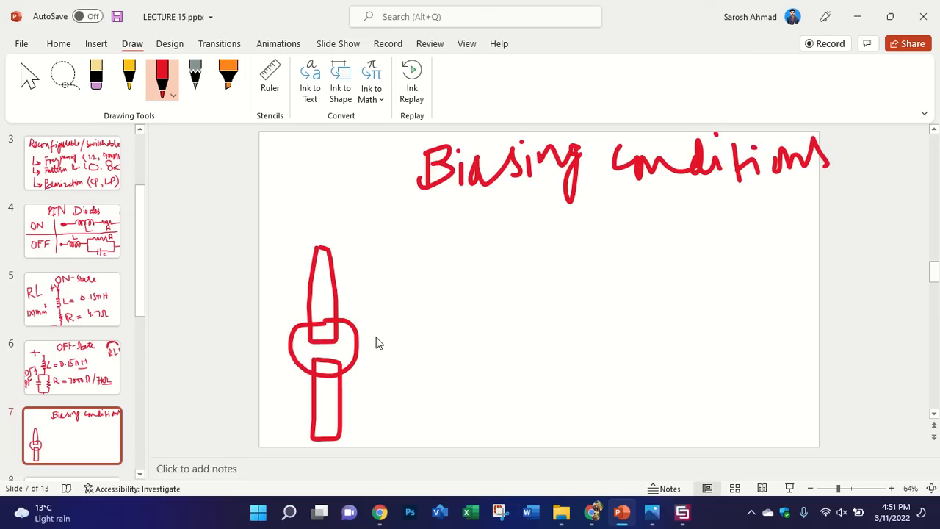
Step: Handwrite <0.2-0.5 mm beside the sketched strips and add an arrow pointing to them
mouse_move(409, 280)
mouse_down()
mouse_move(409, 306)
mouse_move(534, 289)
mouse_move(540, 304)
mouse_move(547, 270)
mouse_up()
click(429, 299)
click(516, 295)
click(554, 282)
mouse_move(564, 301)
mouse_down()
mouse_move(592, 297)
mouse_move(616, 276)
mouse_move(636, 286)
mouse_up()
mouse_move(413, 273)
mouse_down()
mouse_move(369, 272)
mouse_move(386, 279)
mouse_up()
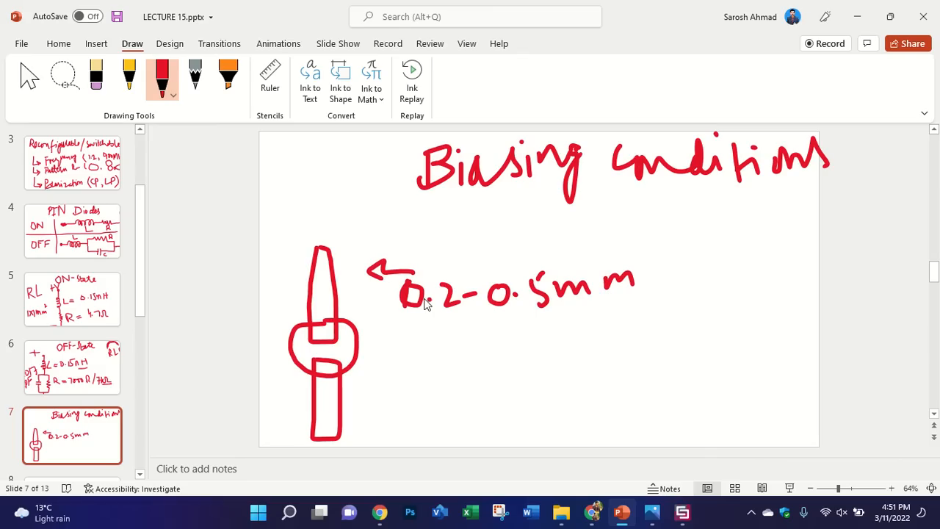
drag(395, 287, 389, 315)
Step: Handwrite 1 x 1 below the 0.2-0.5 mm note and sketch a small square with two dimension ticks beside it
drag(485, 351, 510, 378)
mouse_move(525, 337)
mouse_down()
mouse_move(530, 380)
mouse_move(547, 361)
mouse_up()
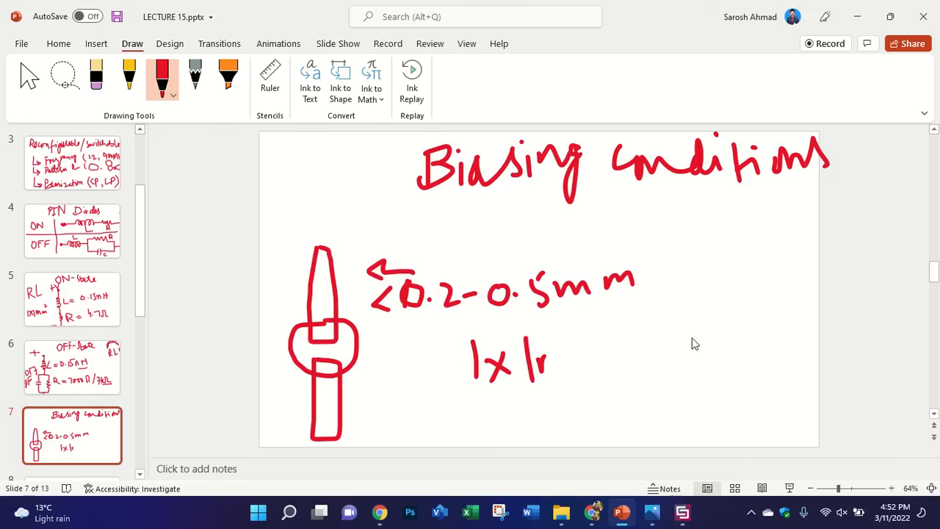
mouse_move(695, 334)
mouse_down()
mouse_move(697, 346)
mouse_move(715, 339)
mouse_move(697, 334)
mouse_up()
drag(706, 354, 707, 365)
drag(727, 332, 727, 343)
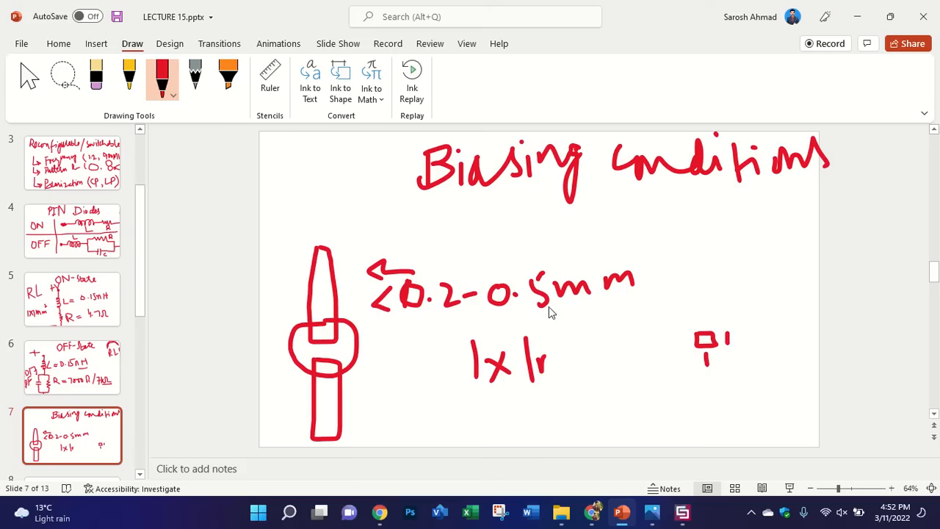
Step: Switch back to the antenna model in CST Studio Suite
click(682, 512)
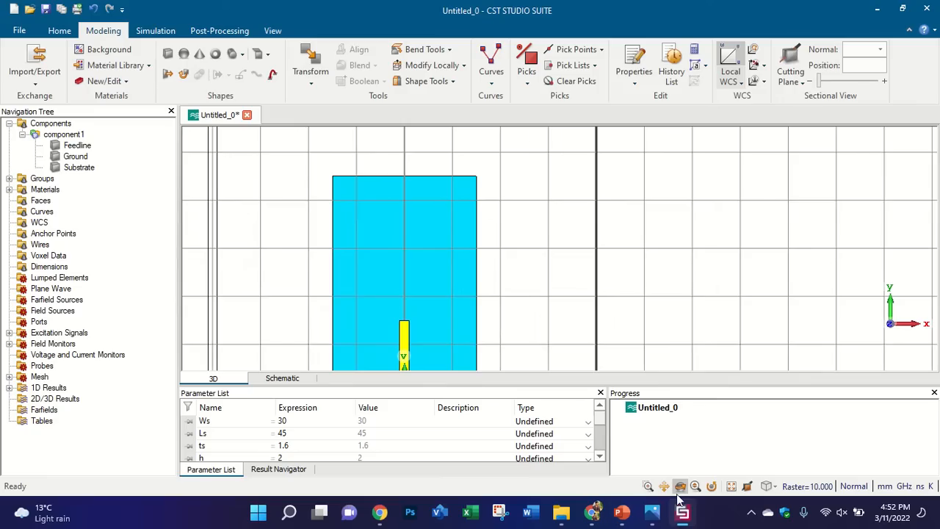
Step: Start a polygon curve over the substrate at (10, 40) and trace its left outline through (0, 40), (-10, 36), (-10, 30), (-7, 20) and (-4, 19)
scroll(430, 201, up, 3)
scroll(412, 193, down, 1)
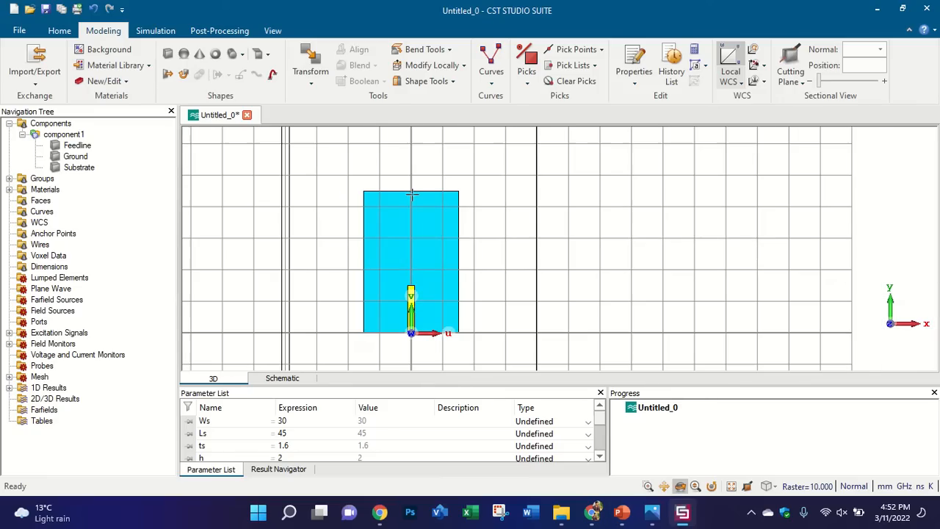
scroll(396, 249, up, 3)
scroll(394, 235, down, 1)
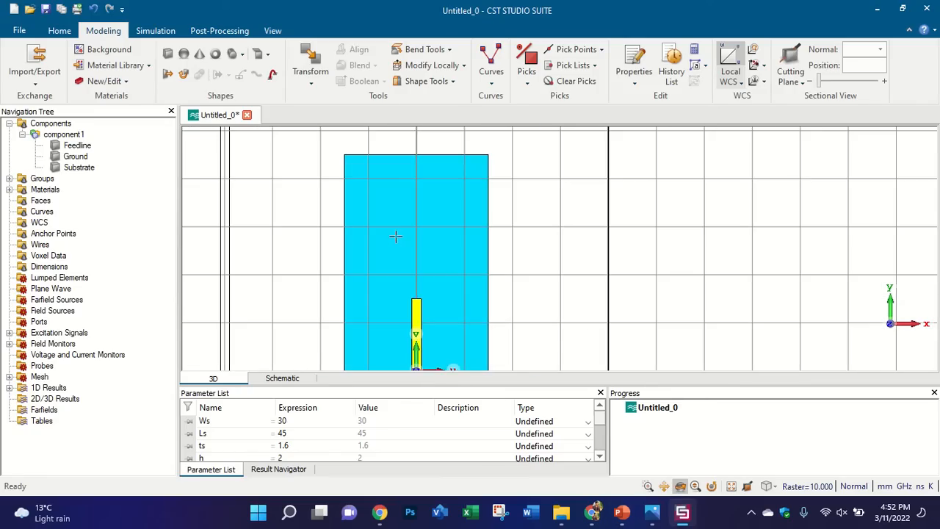
scroll(391, 224, up, 1)
scroll(390, 225, down, 1)
scroll(441, 218, up, 1)
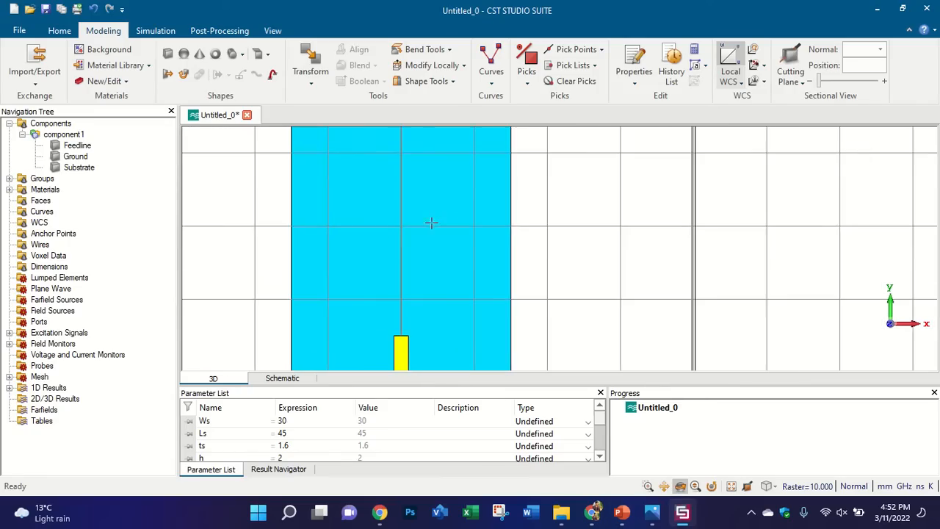
scroll(403, 237, down, 1)
scroll(407, 233, up, 1)
scroll(404, 232, down, 1)
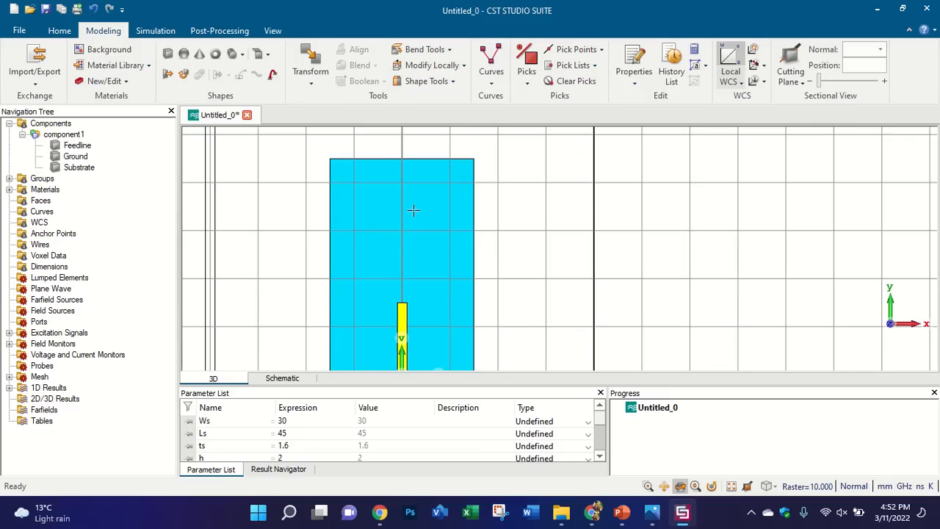
scroll(414, 208, up, 1)
click(487, 52)
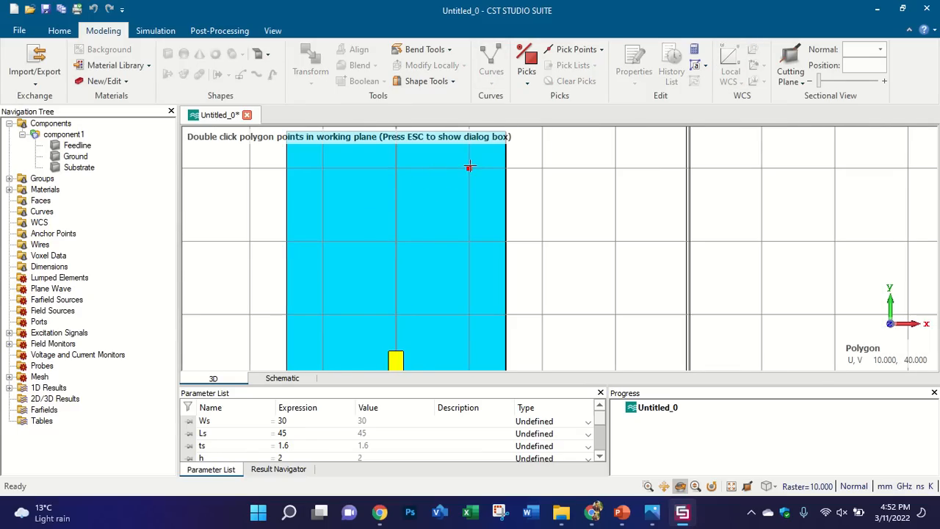
click(402, 168)
click(395, 168)
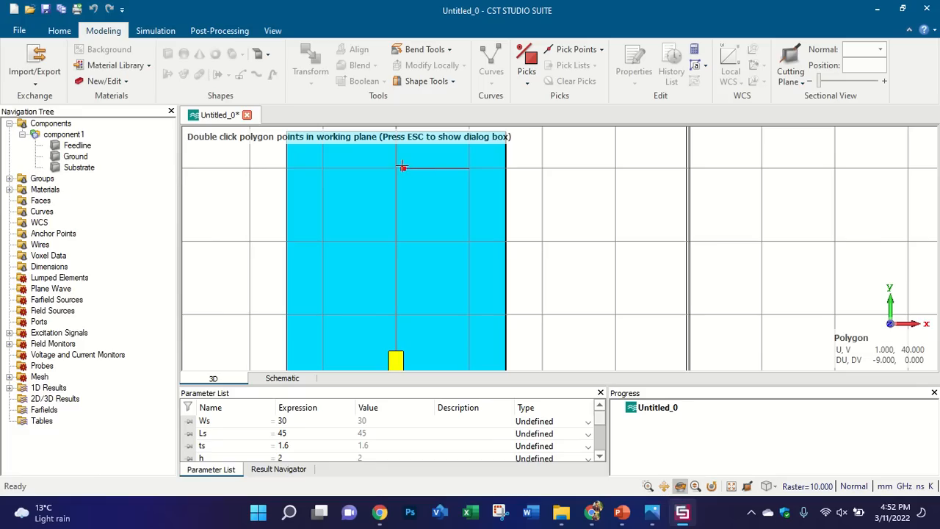
click(323, 196)
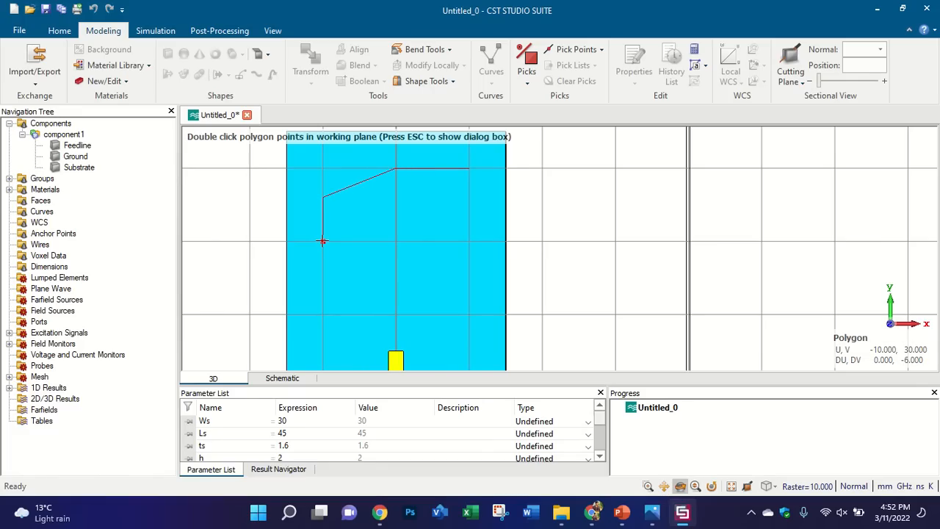
click(346, 313)
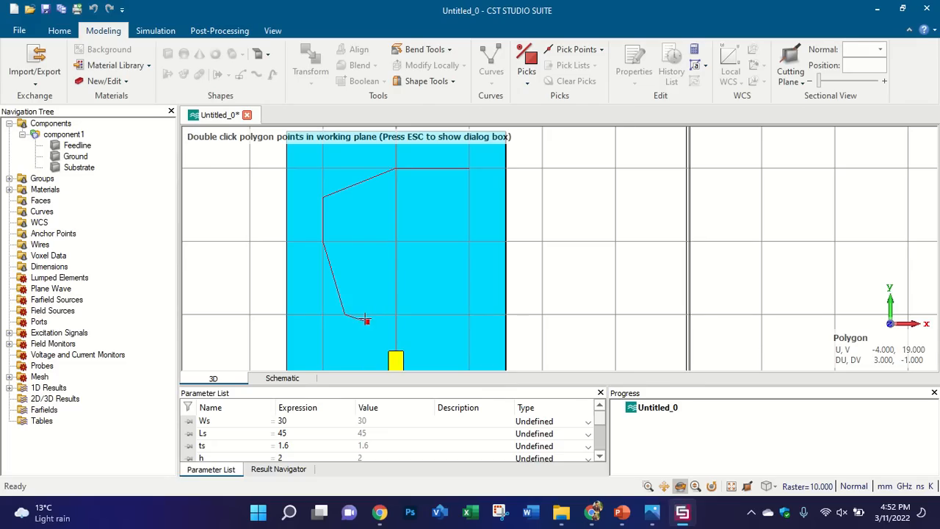
click(366, 321)
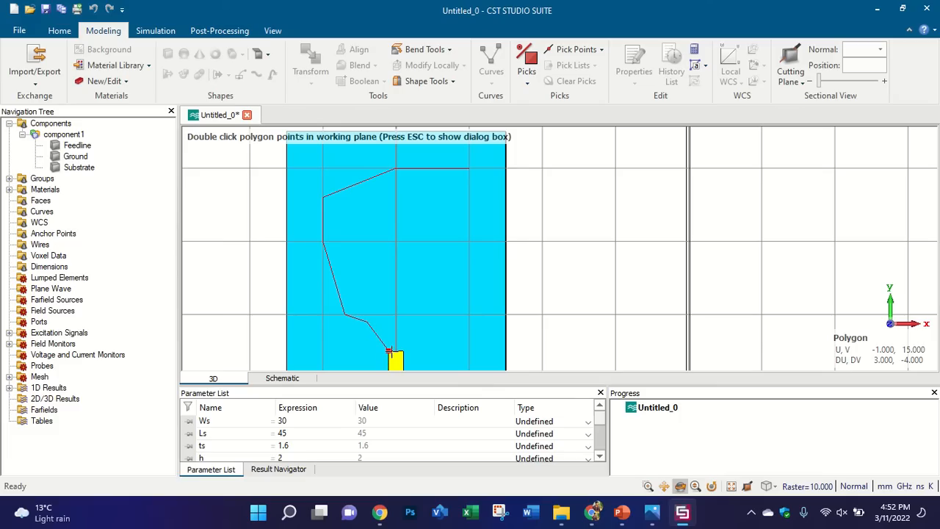
Step: Continue the polygon from the feedline's top up the right arm through (4, 19), (7, 20), (10, 30) and back through (7, 30), (4, 21), (1, 21)
click(425, 321)
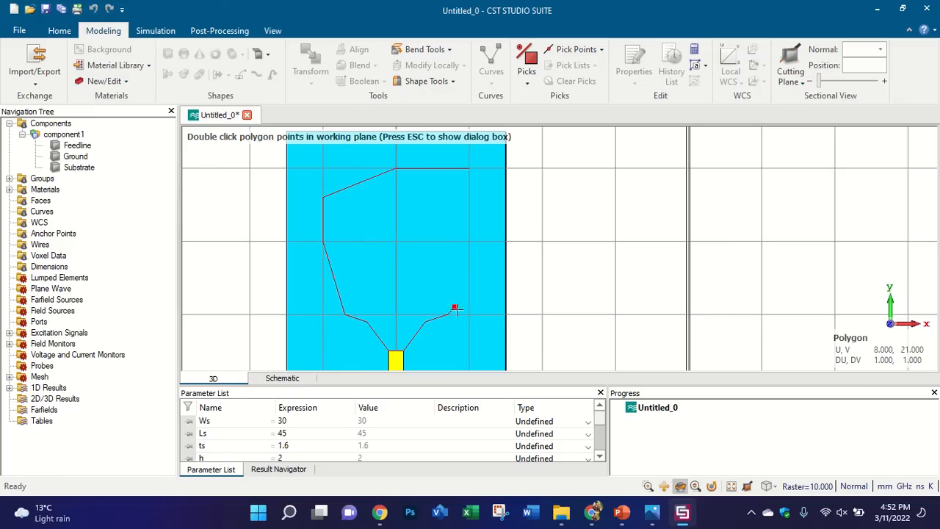
click(469, 241)
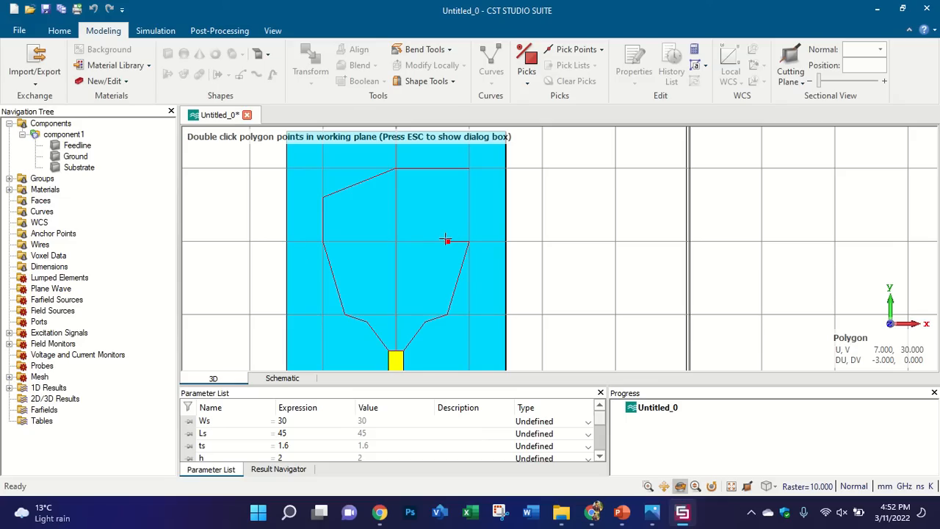
click(447, 240)
click(425, 307)
click(403, 307)
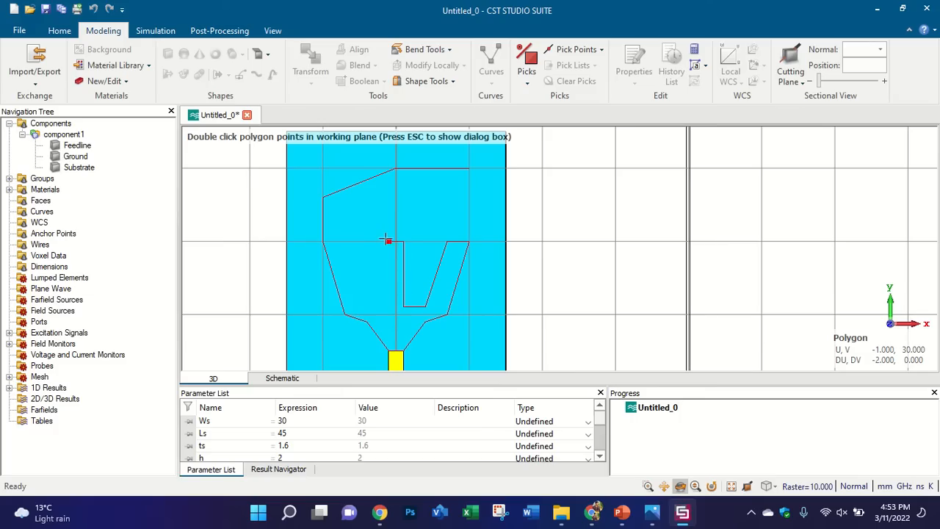
Step: Complete the polygon's centre prong and inner left outline through (-1, 30), (-4, 21), (-7, 30), (0, 38) and (10, 38), closing it at (10, 40)
click(388, 241)
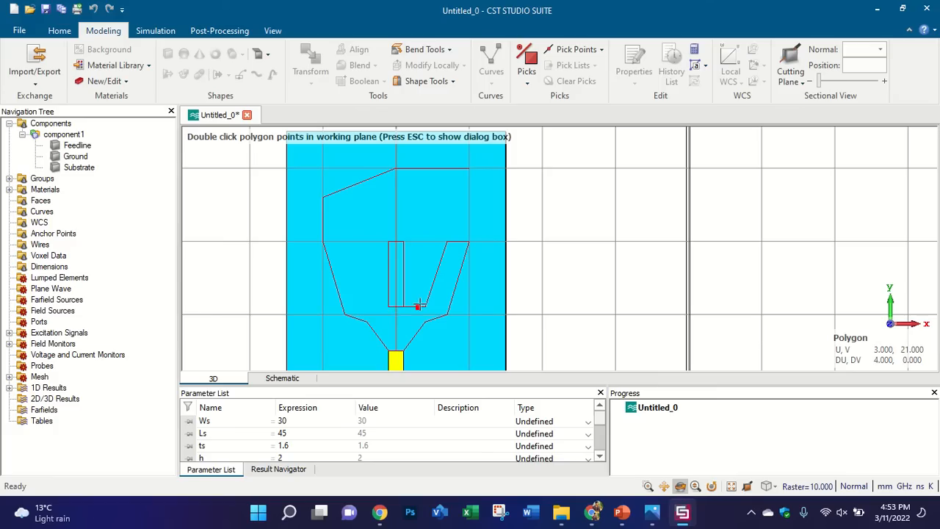
click(365, 305)
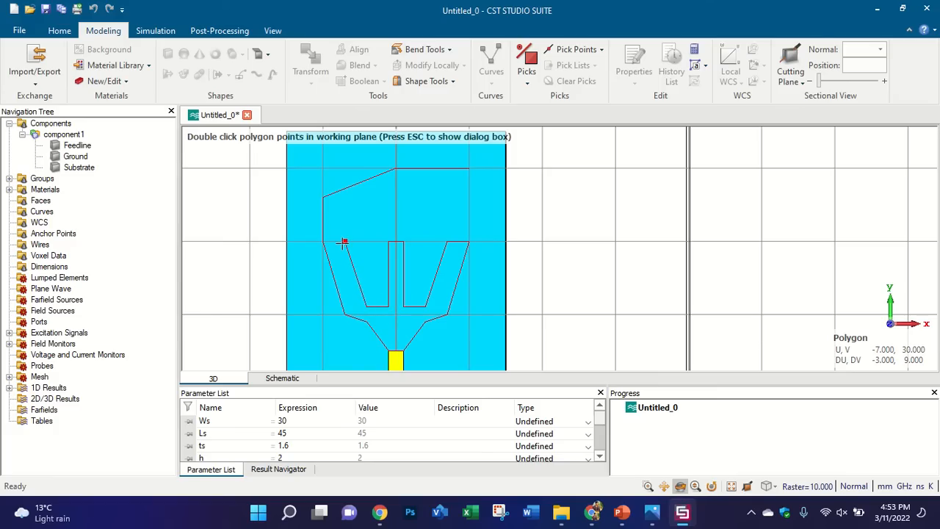
click(344, 241)
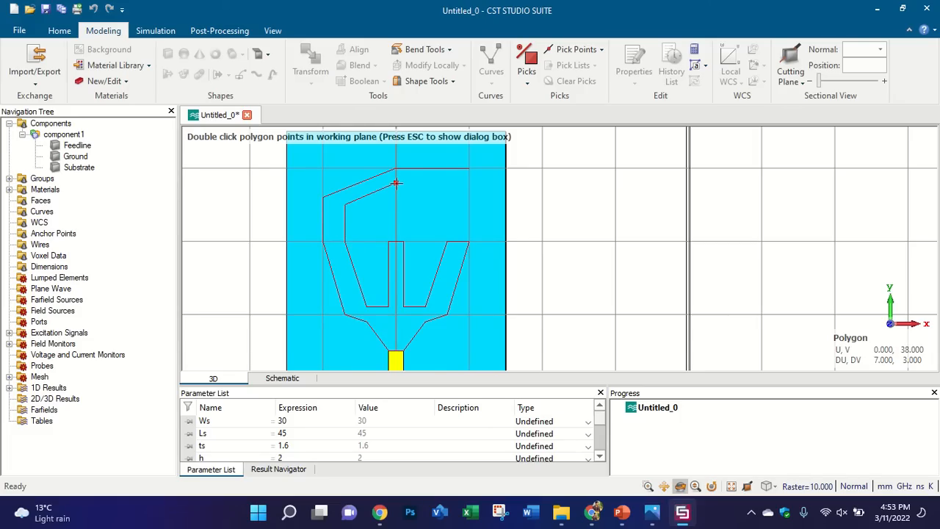
click(396, 183)
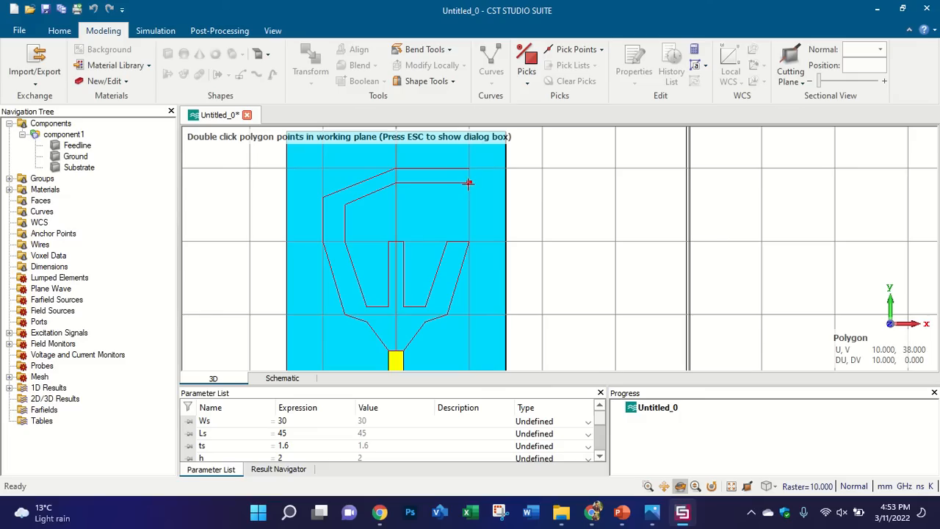
double_click(468, 183)
double_click(469, 168)
click(901, 50)
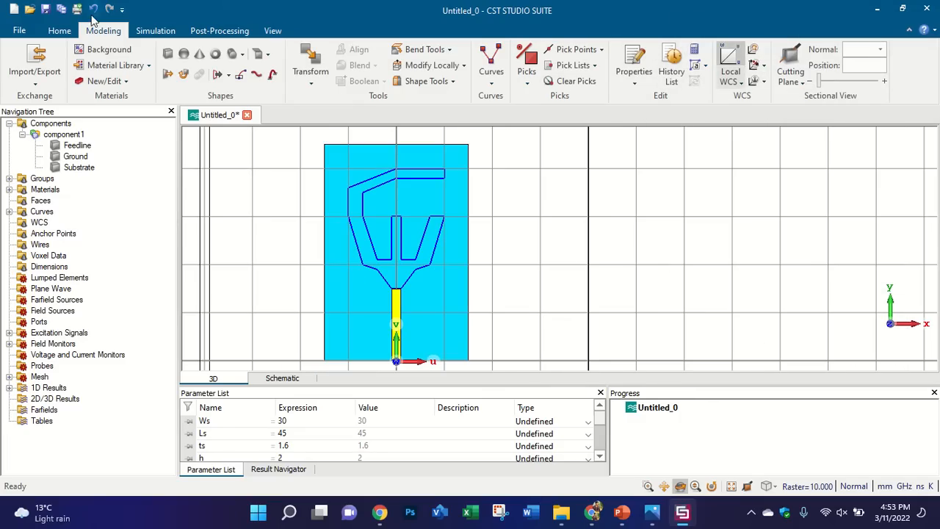
Step: Save the project on the Desktop as reconfigurable antenna
key(ctrl+s)
click(252, 202)
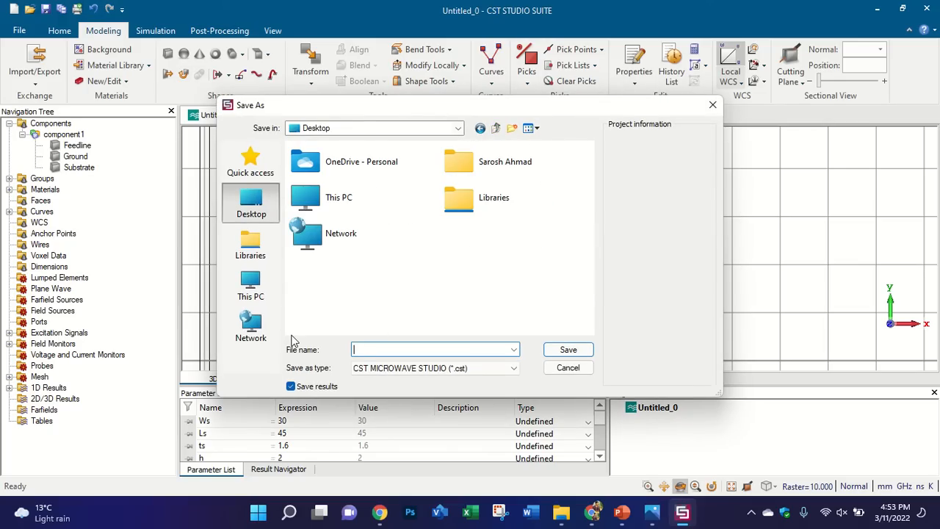
text(reconfigurable antenna)
key(Return)
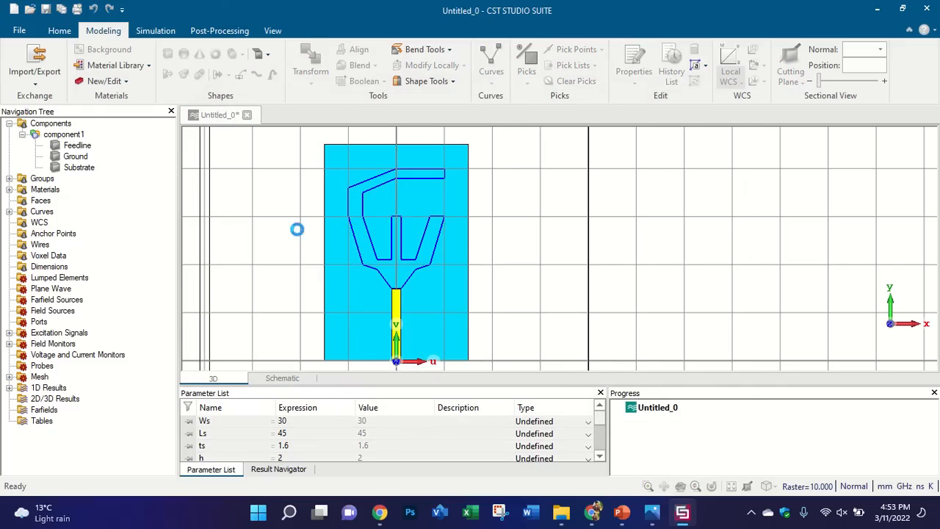
Step: Start extruding the closed polygon profile in annealed copper, set the thickness to tp and preview it
click(217, 75)
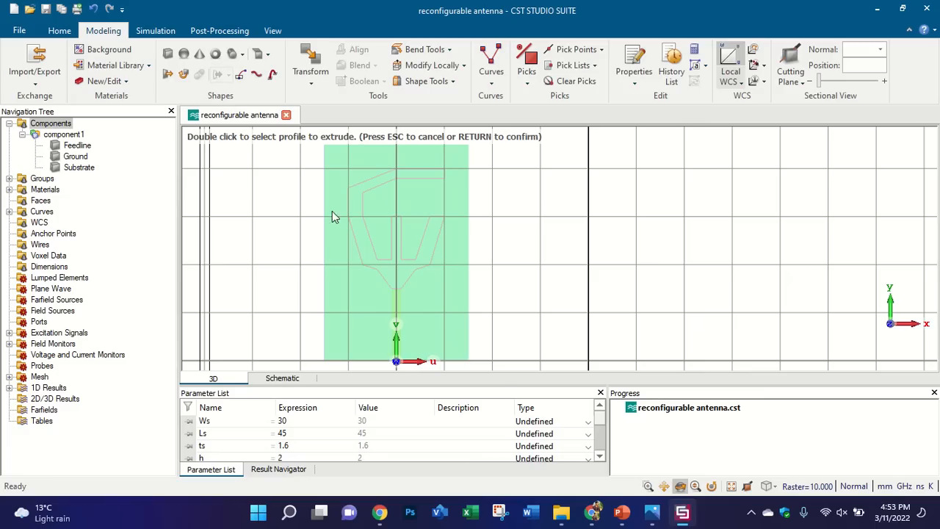
double_click(361, 247)
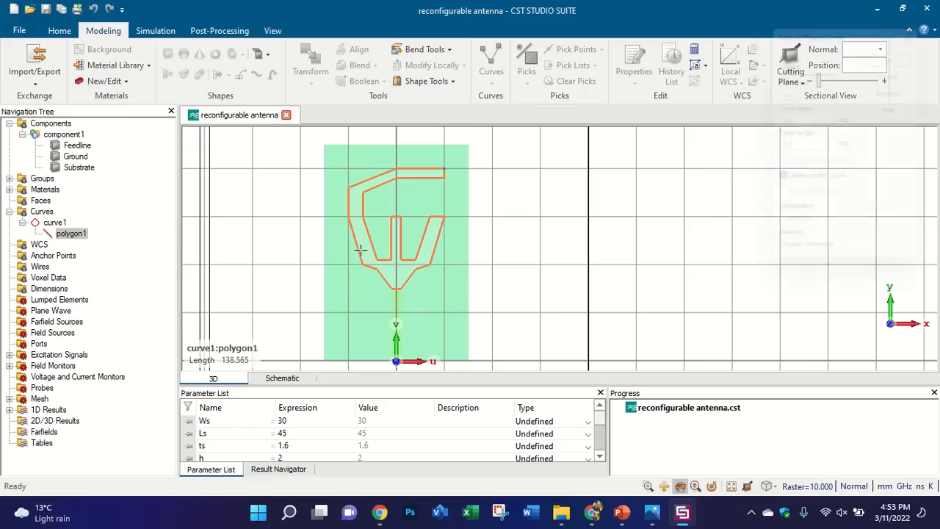
click(810, 89)
double_click(810, 90)
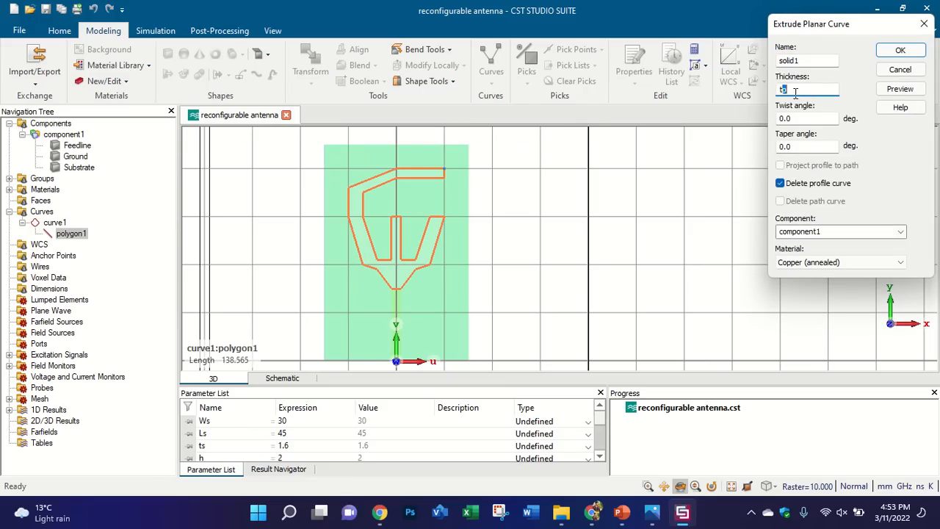
text(tp)
click(900, 89)
Step: Check the extrusion preview at the feedline junction, name the solid patch and create it in component1
scroll(357, 279, up, 5)
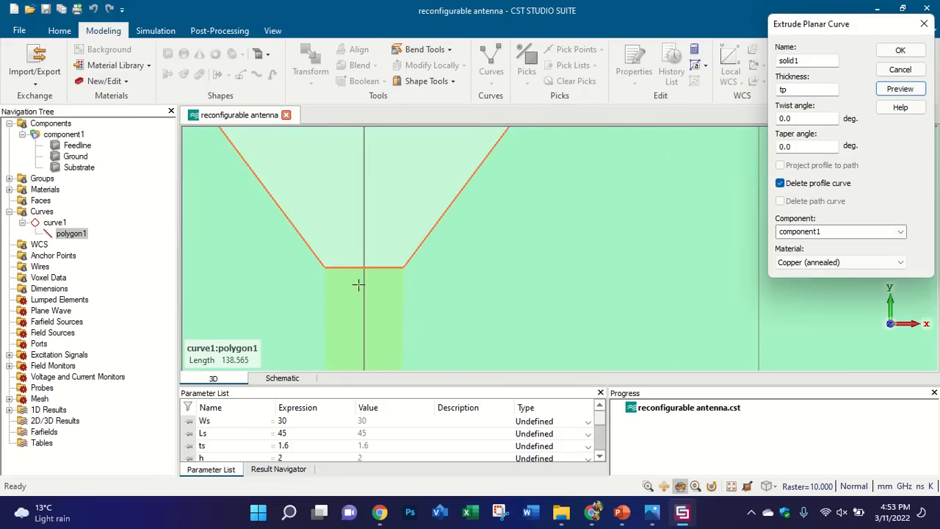
drag(293, 237, 302, 296)
scroll(390, 283, down, 5)
key(5)
scroll(406, 254, down, 4)
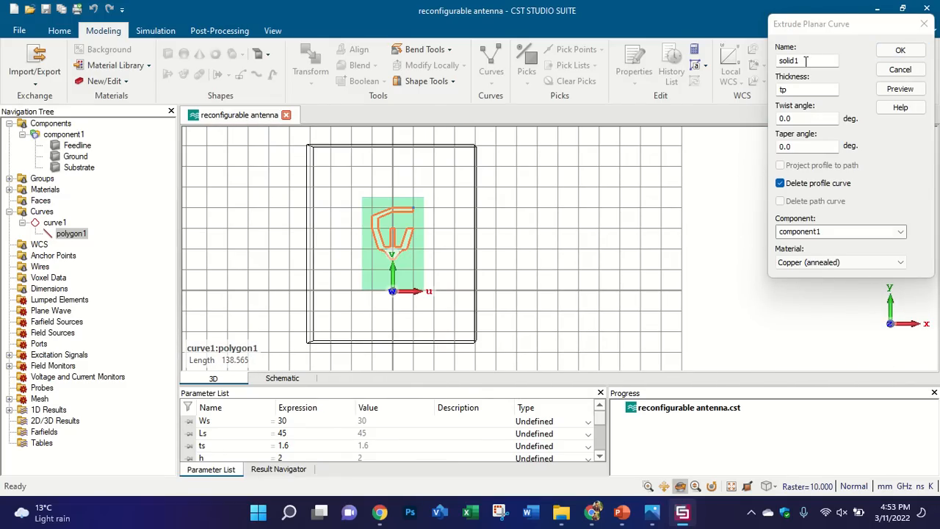
drag(805, 61, 662, 67)
text(patch)
key(Return)
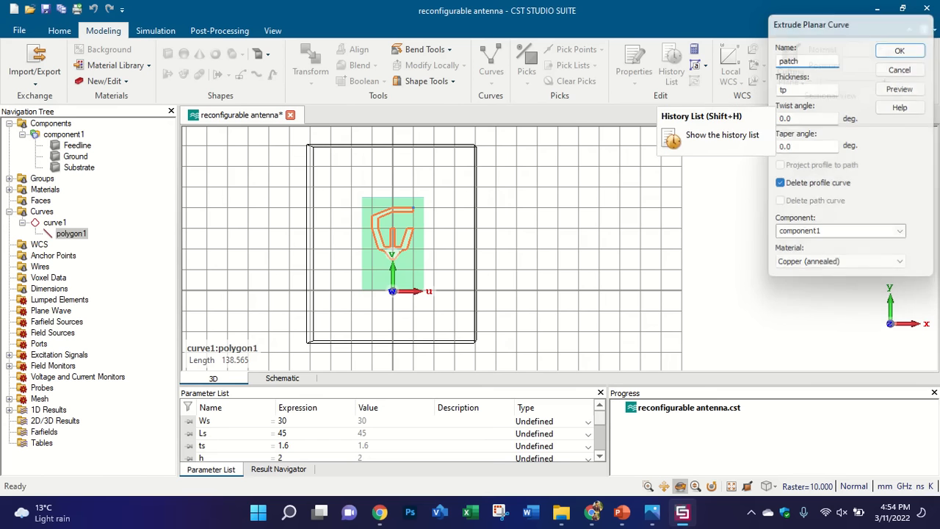
Step: Inspect the extruded patch on the substrate and save the project
scroll(384, 250, up, 3)
drag(386, 250, 577, 172)
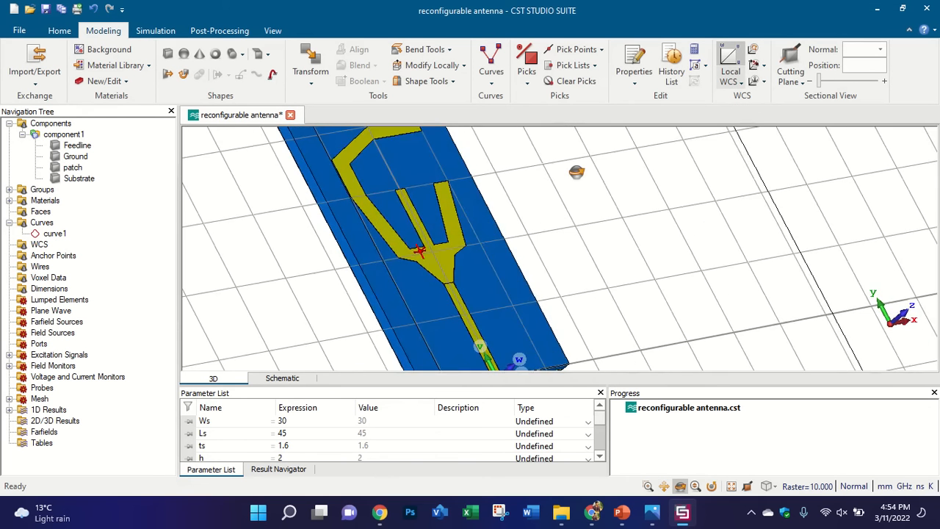
scroll(451, 276, up, 6)
drag(461, 242, 488, 175)
key(space)
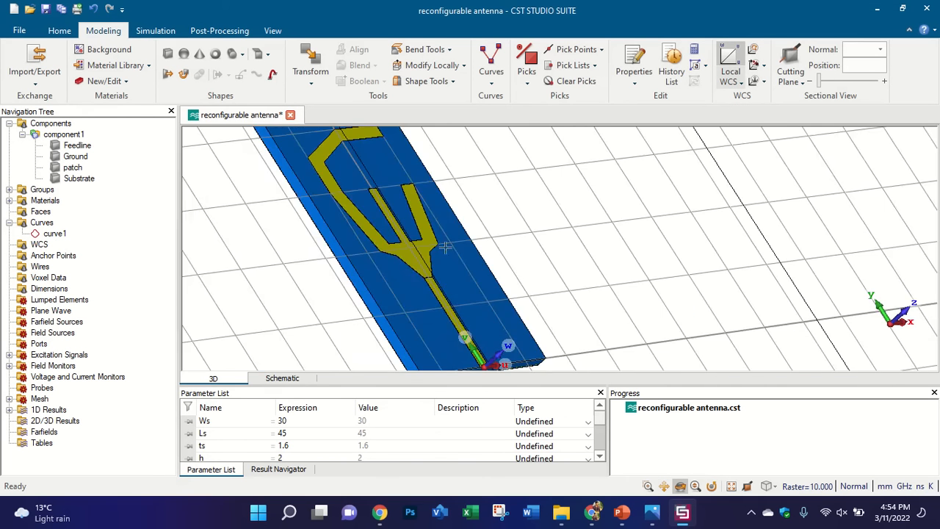
key(ctrl+s)
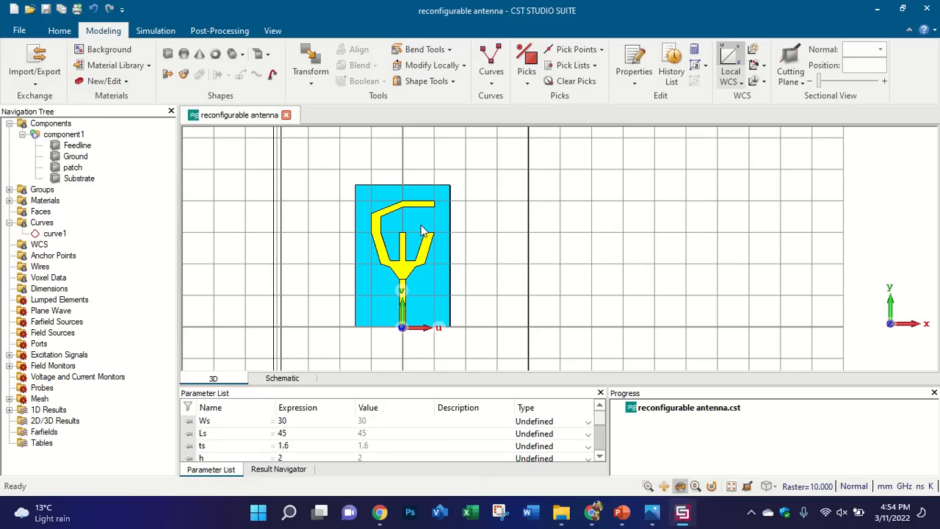
Step: Pick the feedline's thin end face at the substrate's lower edge and bring up the simulation commands
scroll(410, 217, up, 3)
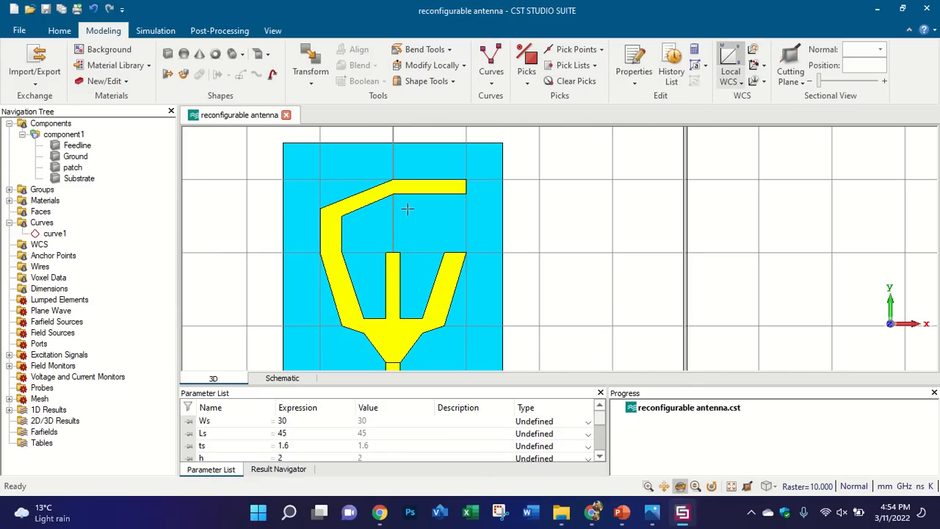
scroll(407, 209, down, 3)
drag(405, 288, 487, 174)
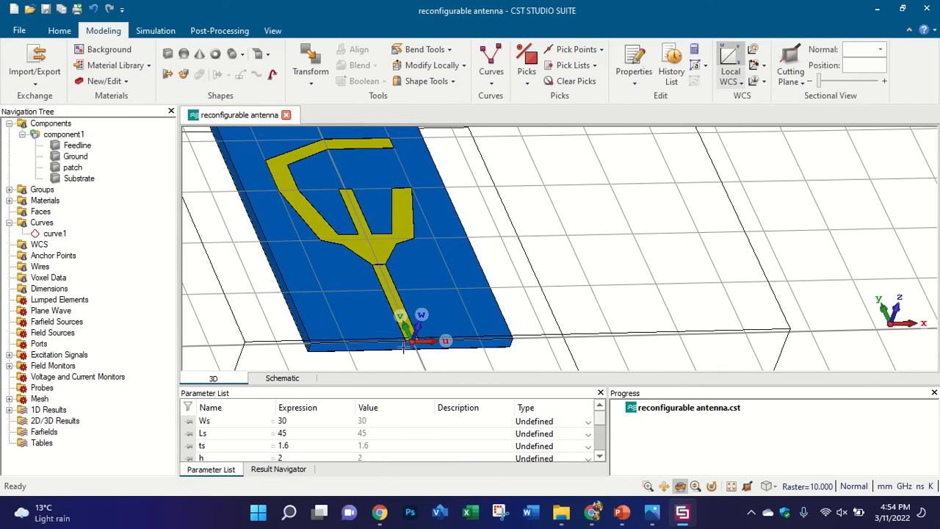
scroll(403, 349, up, 1)
scroll(453, 365, up, 1)
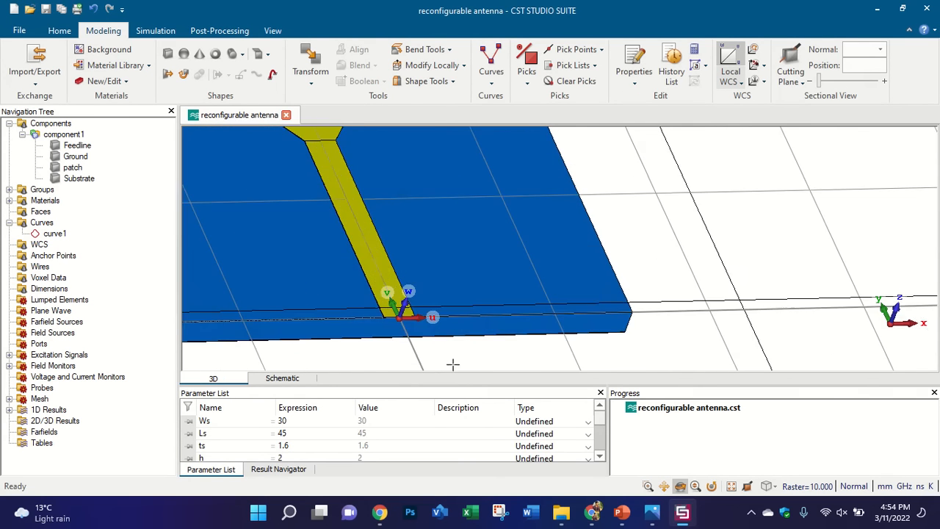
drag(406, 318, 393, 292)
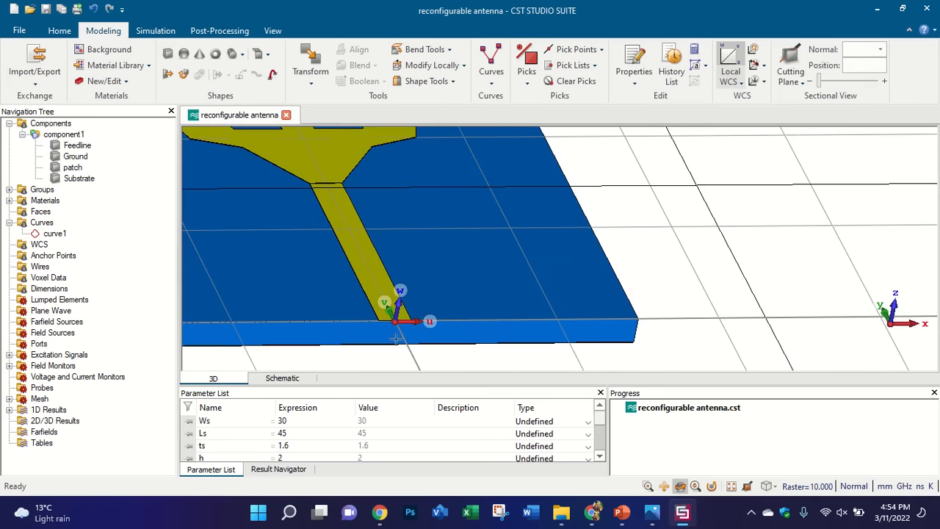
scroll(399, 328, up, 5)
scroll(364, 230, up, 3)
click(538, 46)
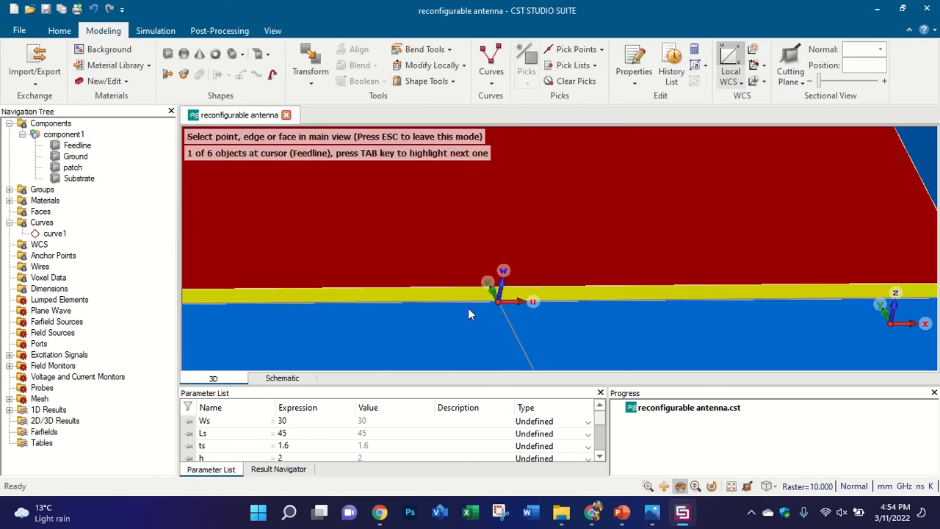
scroll(443, 284, up, 2)
double_click(438, 312)
scroll(437, 293, down, 5)
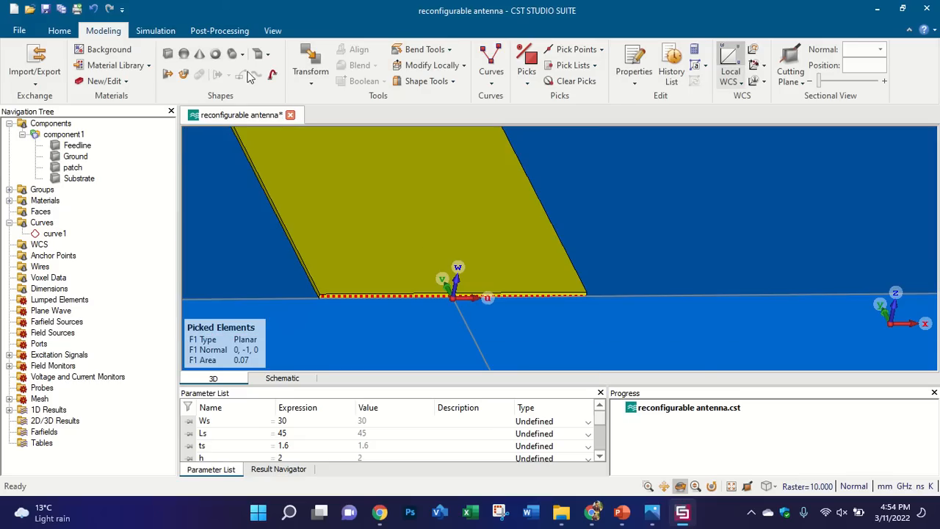
click(155, 30)
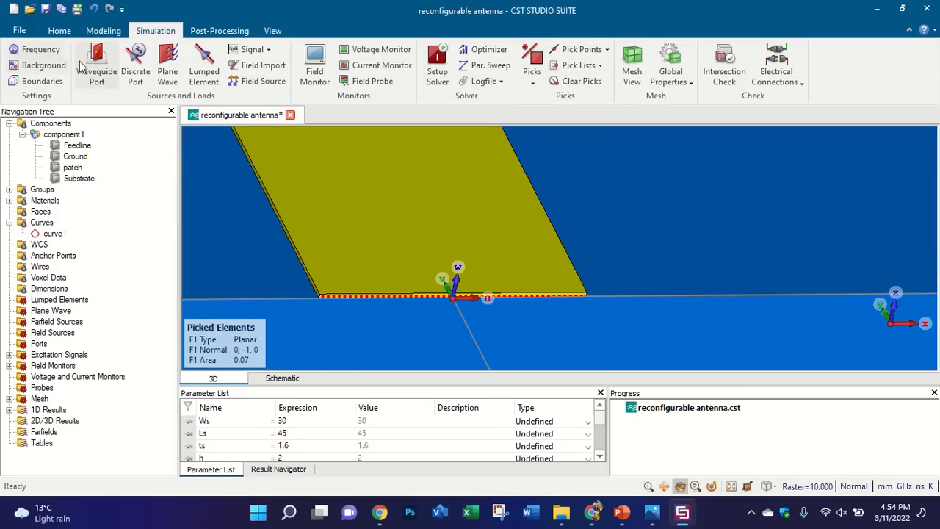
click(59, 30)
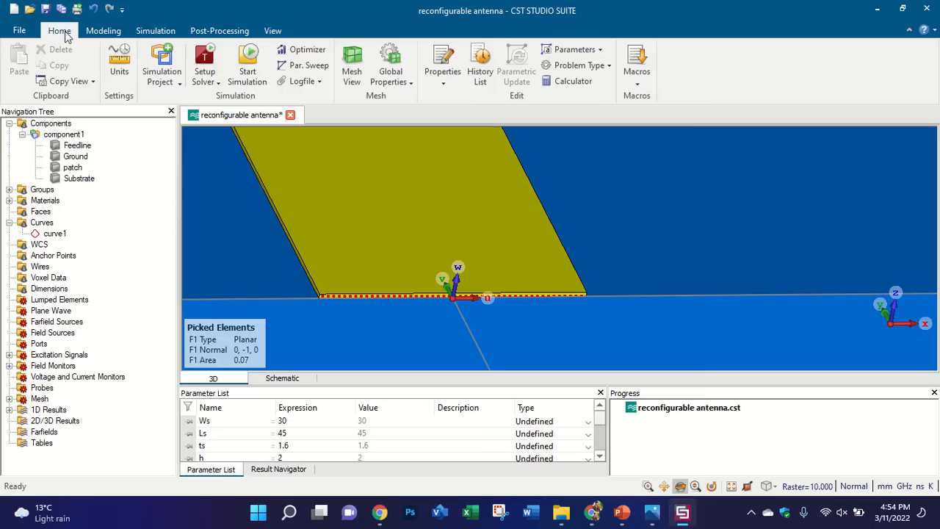
click(636, 71)
mouse_move(711, 235)
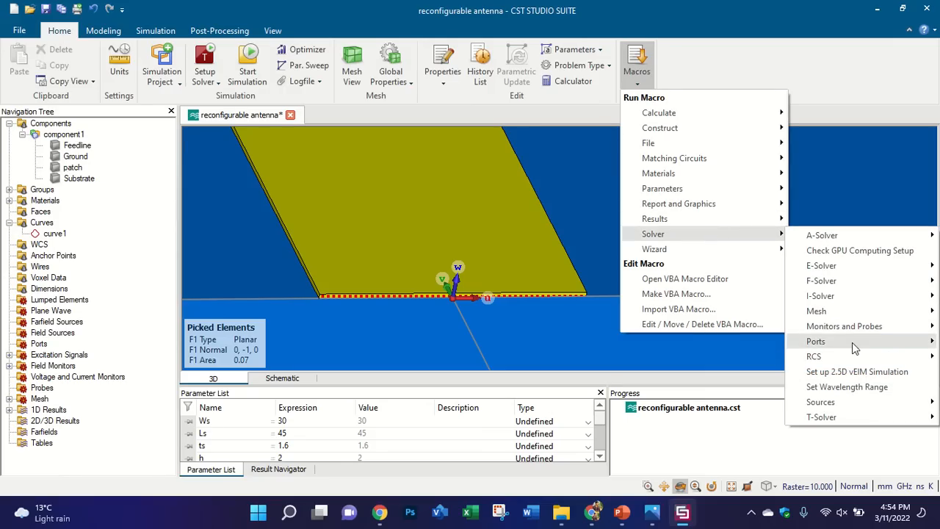
mouse_move(854, 342)
click(692, 358)
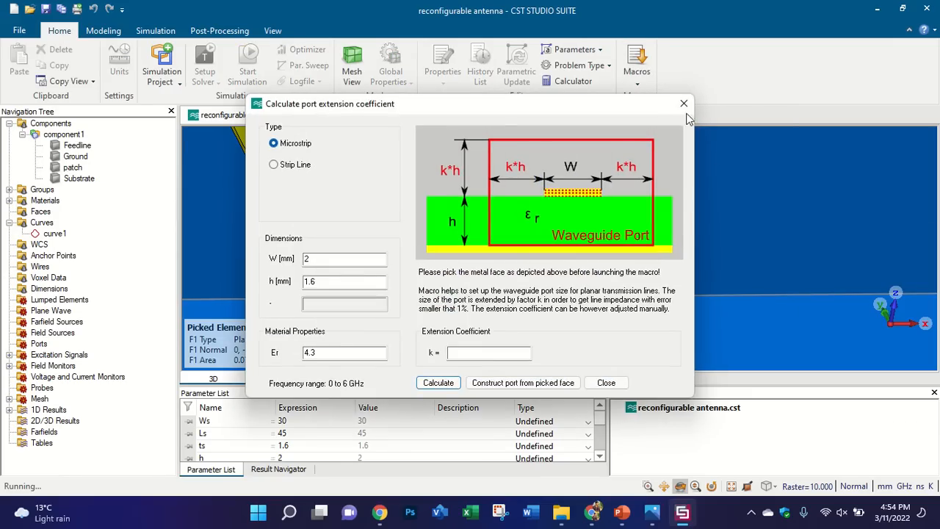
click(681, 105)
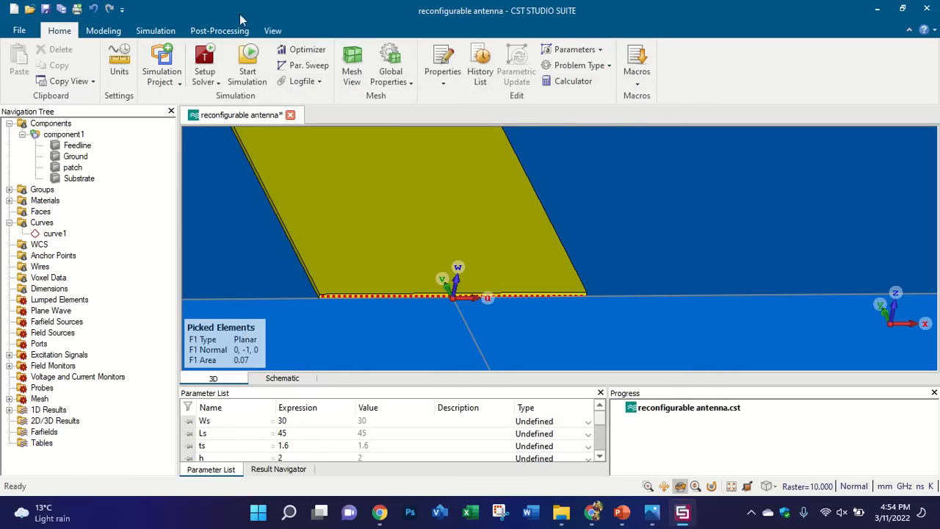
Step: Clear the picked feedline end face
click(110, 30)
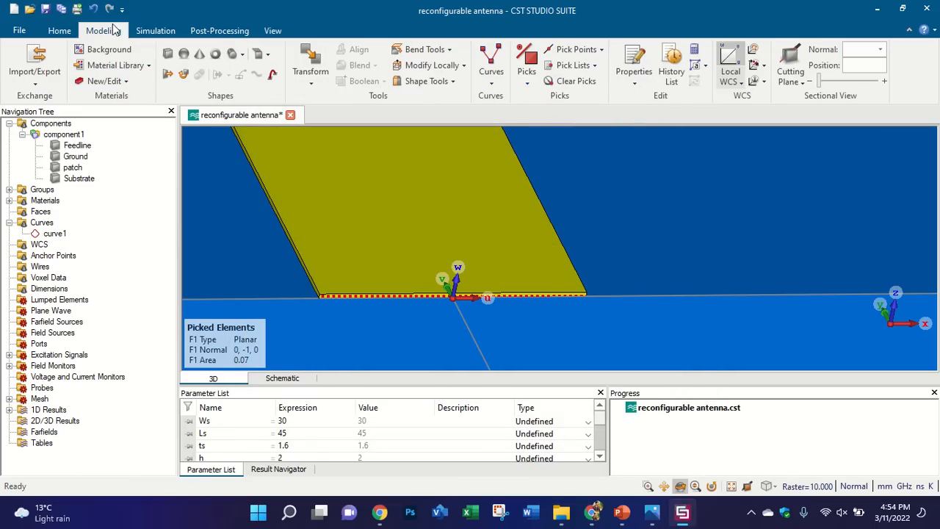
click(155, 30)
click(571, 81)
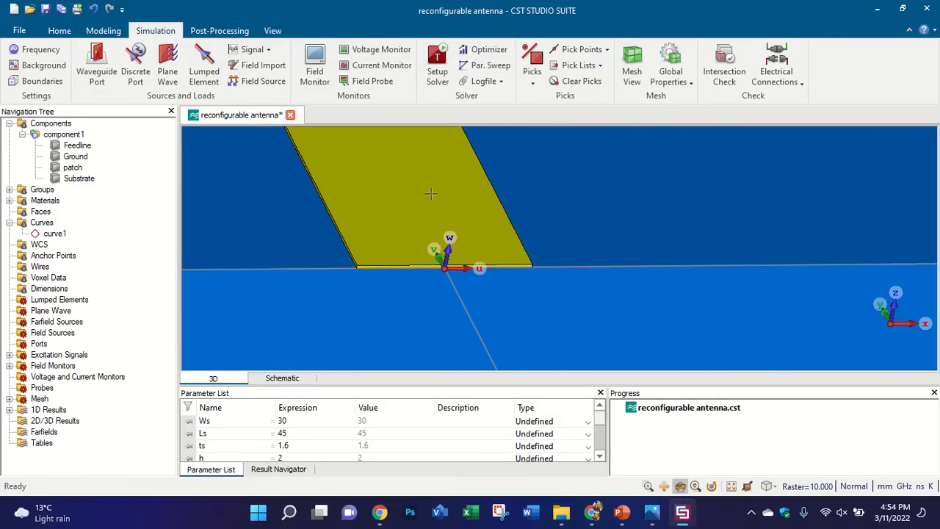
drag(431, 196, 233, 149)
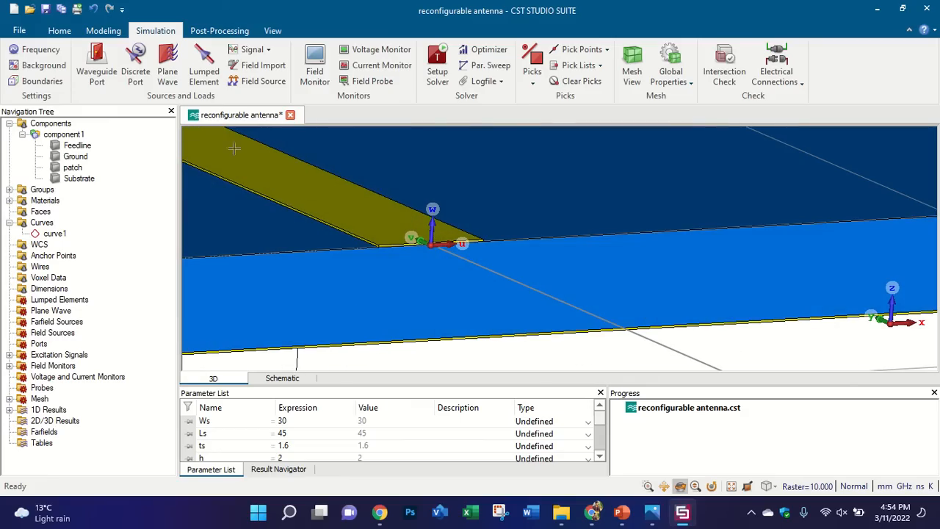
click(74, 156)
click(132, 64)
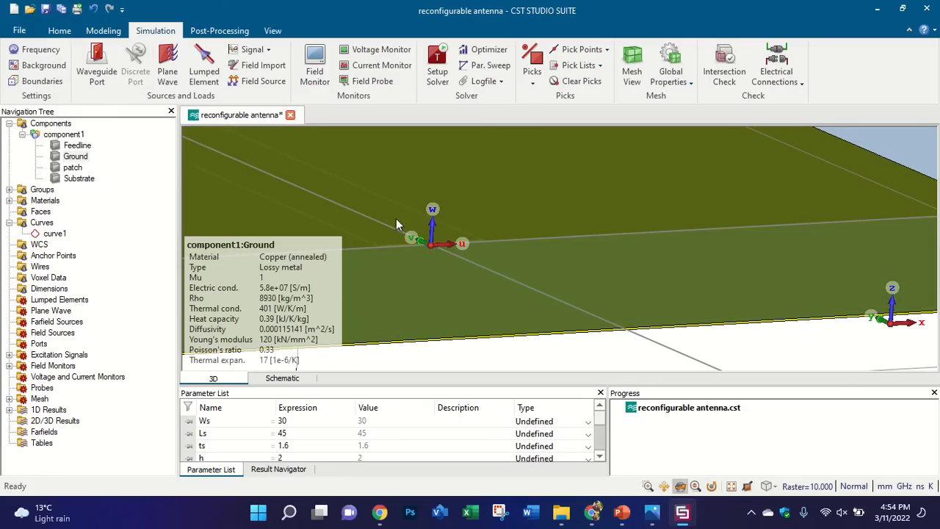
click(82, 145)
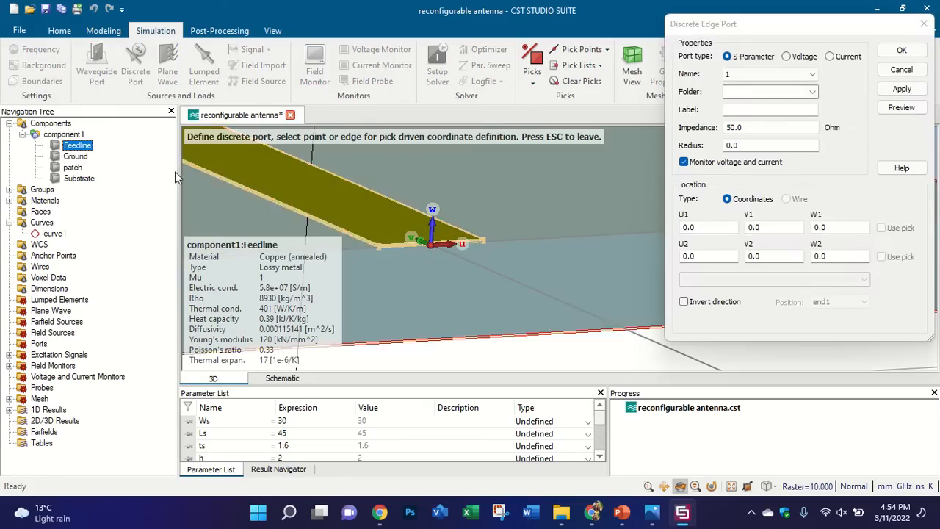
scroll(394, 239, up, 5)
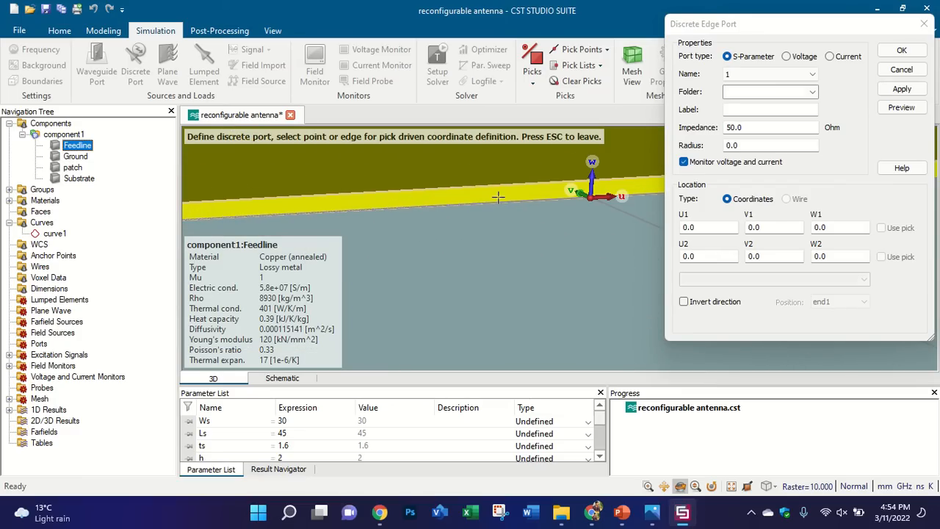
click(528, 210)
scroll(528, 211, down, 5)
scroll(541, 208, up, 2)
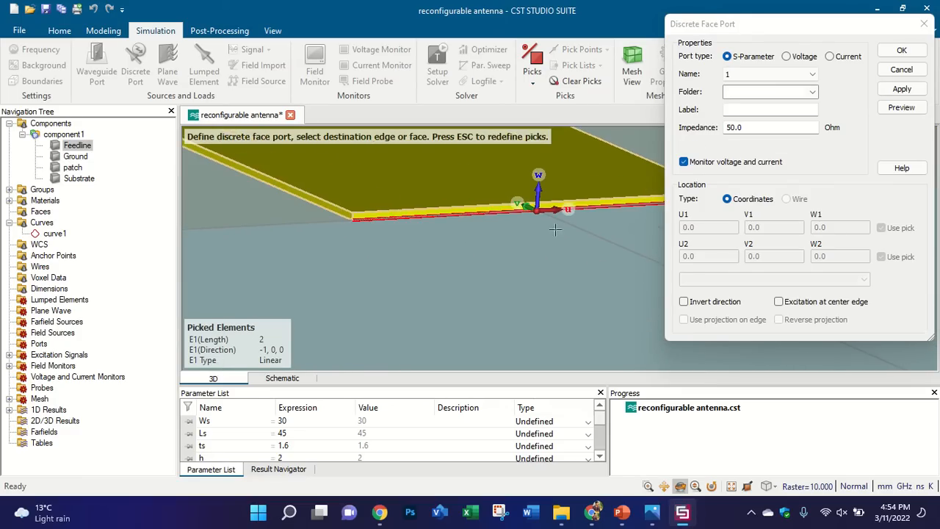
drag(519, 250, 525, 170)
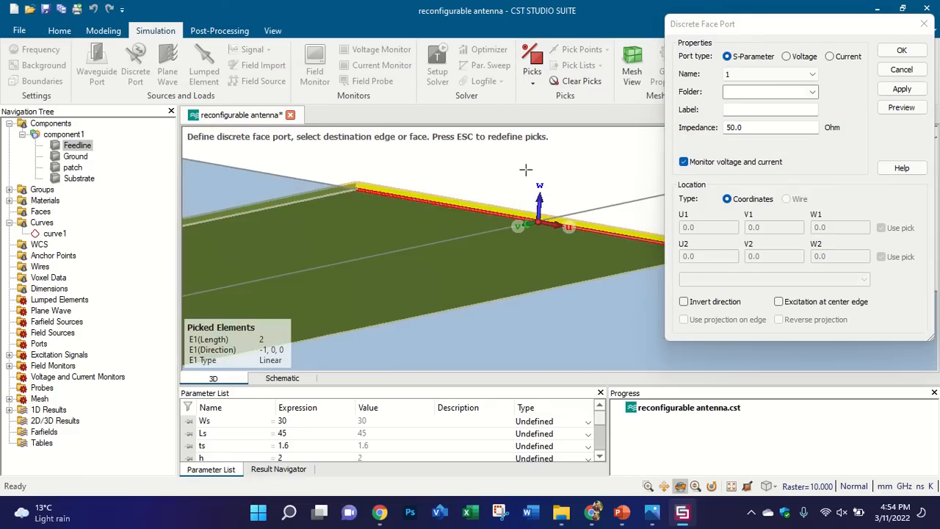
click(924, 23)
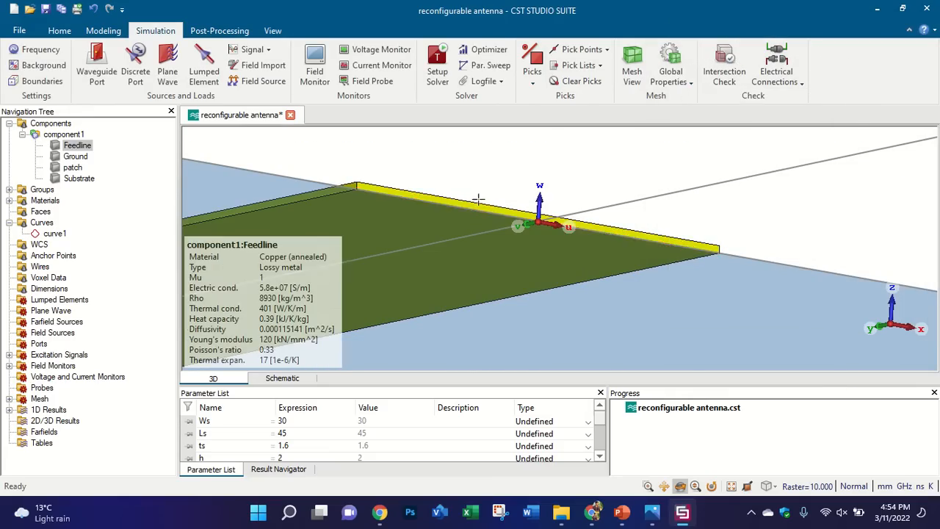
Step: Examine the feedline end and the substrate and ground layers beneath it from the front edge
drag(478, 199, 471, 279)
key(KP_5)
scroll(461, 247, down, 3)
scroll(314, 195, up, 2)
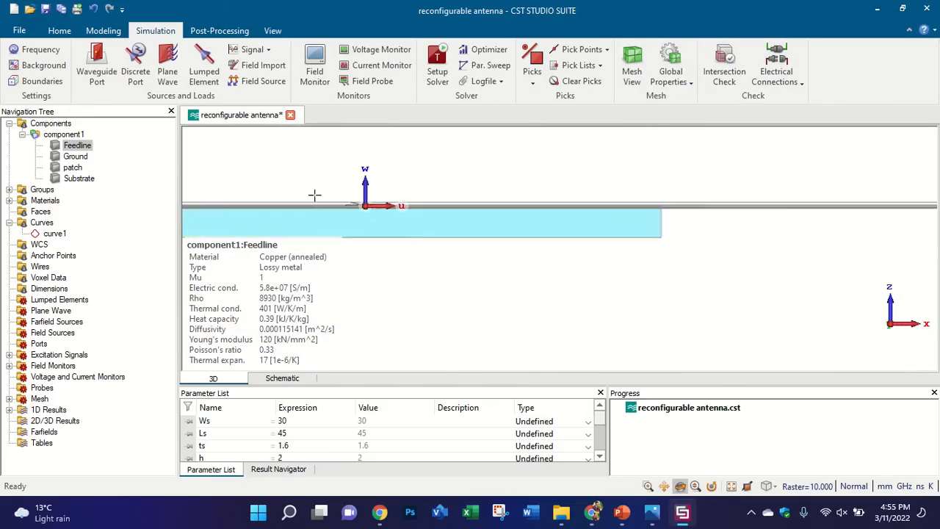
scroll(323, 206, up, 1)
scroll(440, 221, up, 1)
scroll(429, 221, up, 1)
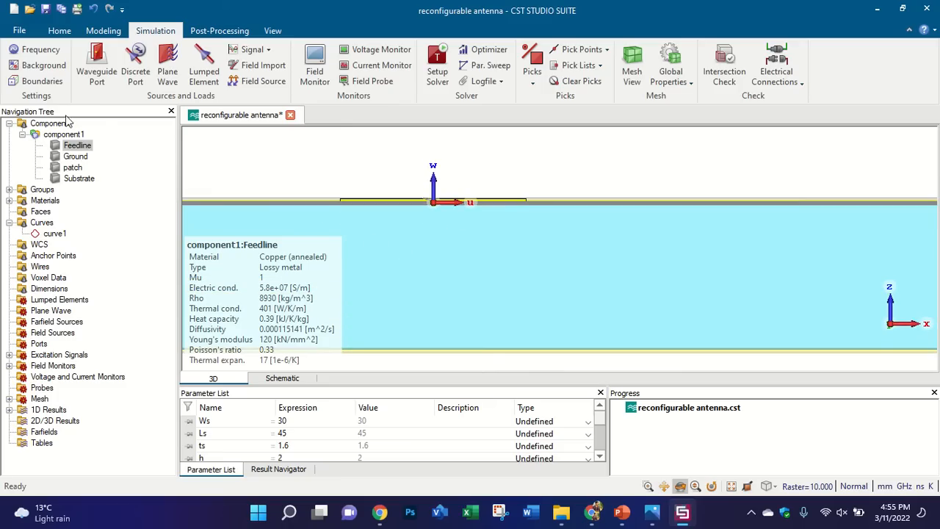
click(59, 30)
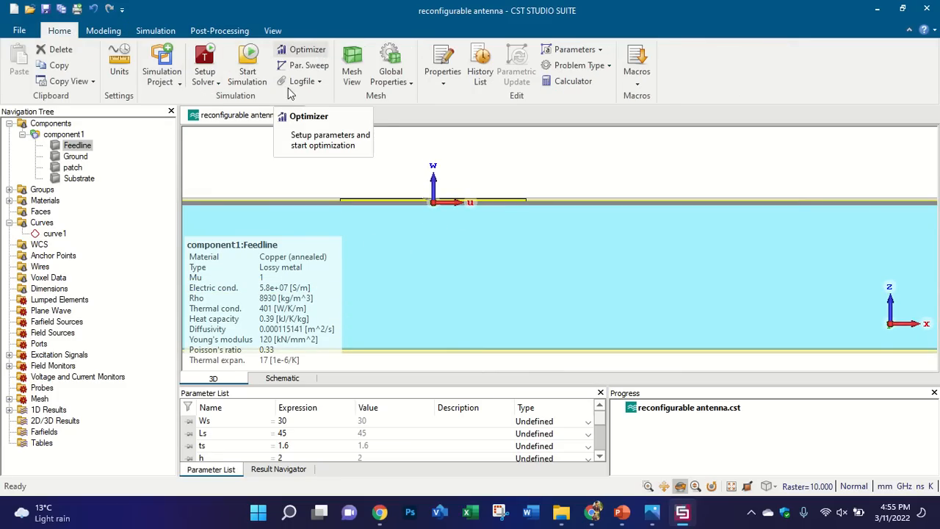
drag(451, 171, 473, 201)
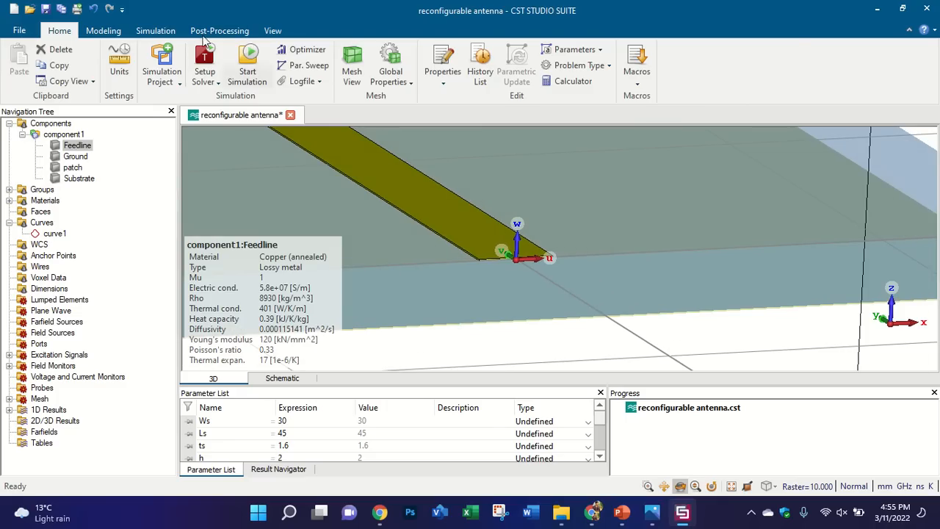
Step: Pick the center of the feedline's lower end edge, where it meets the substrate
click(105, 31)
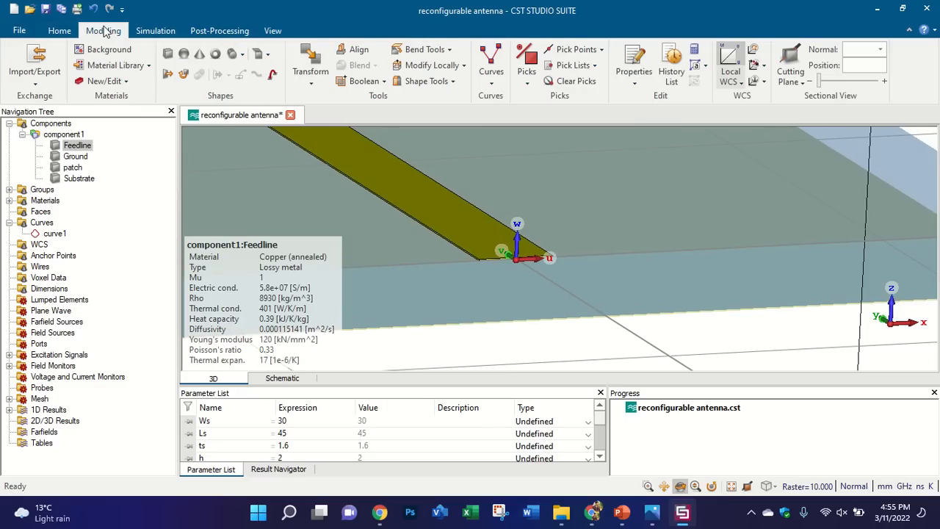
click(602, 50)
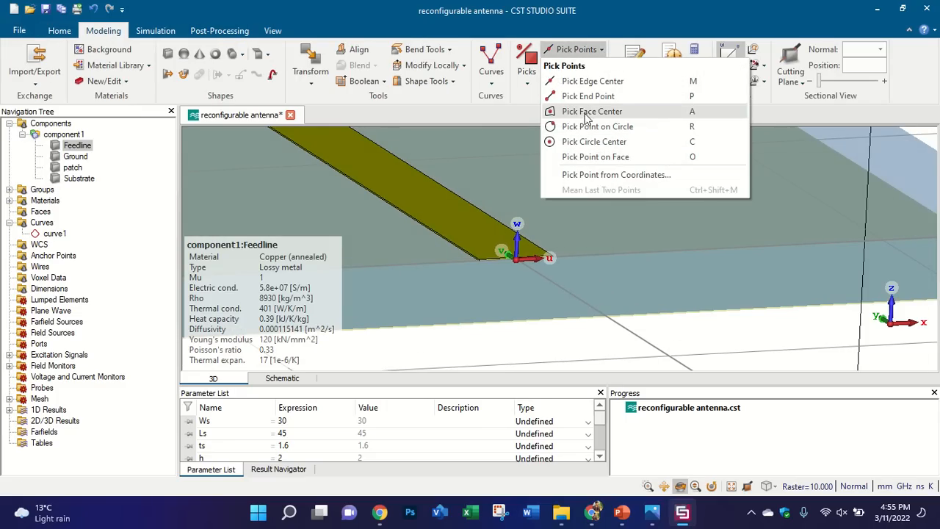
click(592, 81)
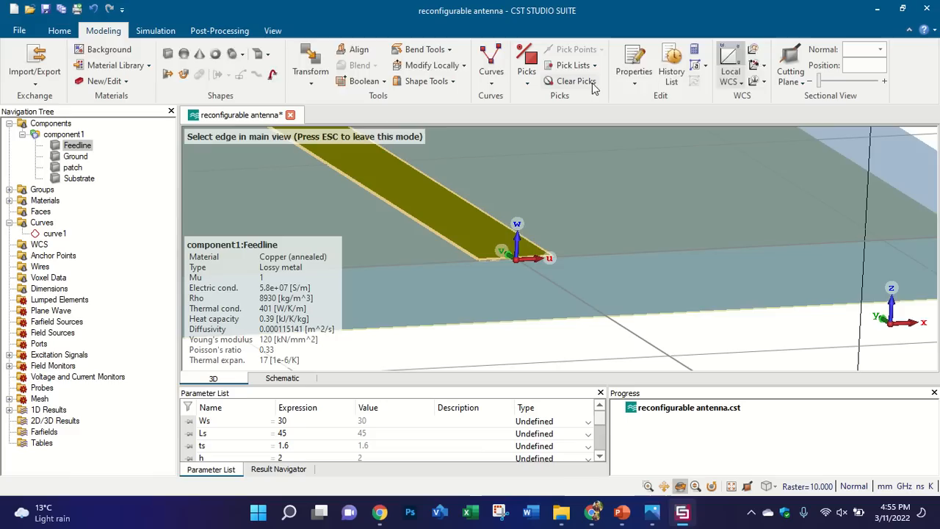
scroll(498, 262, up, 3)
scroll(497, 262, up, 2)
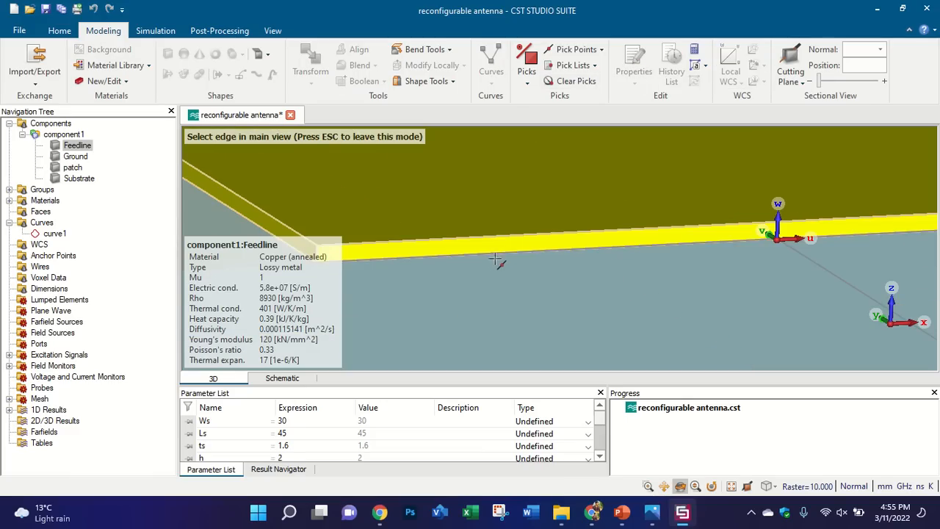
click(504, 250)
Step: Pick the center of the ground plane's upper front edge, directly below the feedline pick
drag(757, 260, 716, 267)
scroll(777, 266, up, 2)
scroll(558, 199, down, 5)
scroll(562, 188, down, 3)
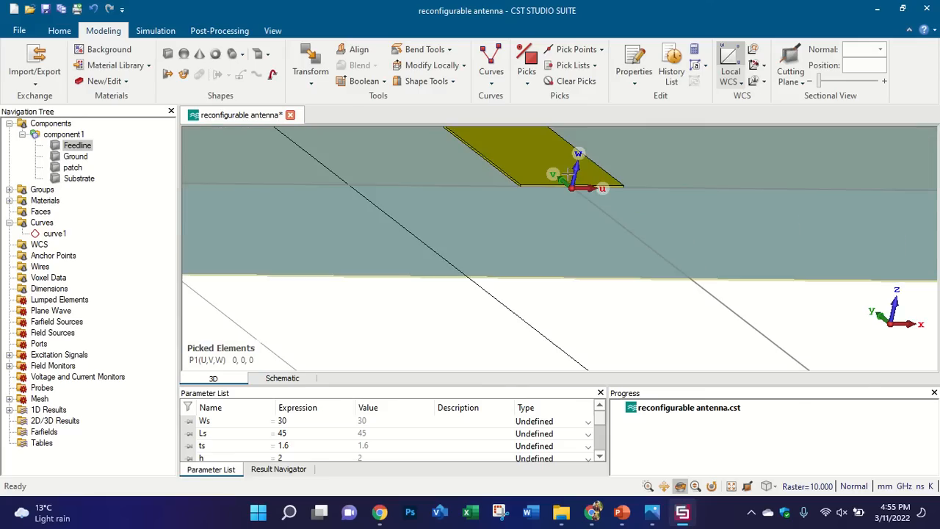
click(84, 157)
scroll(613, 317, up, 3)
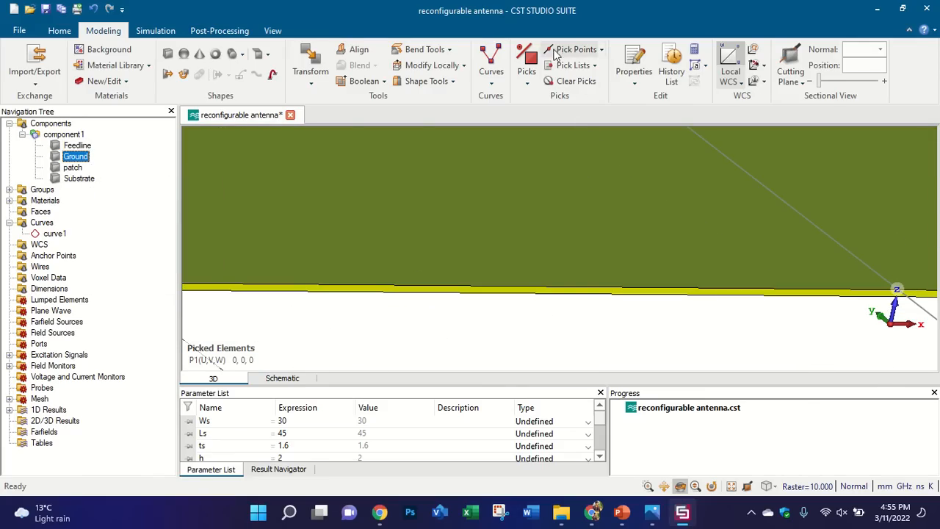
click(553, 54)
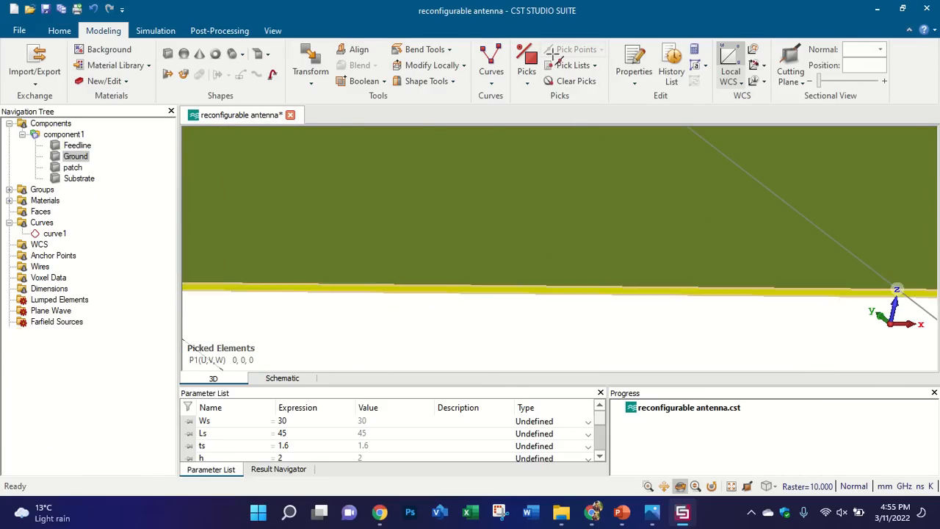
double_click(531, 285)
Step: Create a 50 Ohm S-parameter discrete edge port between the two picked points with its direction inverted, and save the project
scroll(532, 314, down, 4)
drag(532, 315, 556, 253)
scroll(558, 247, up, 4)
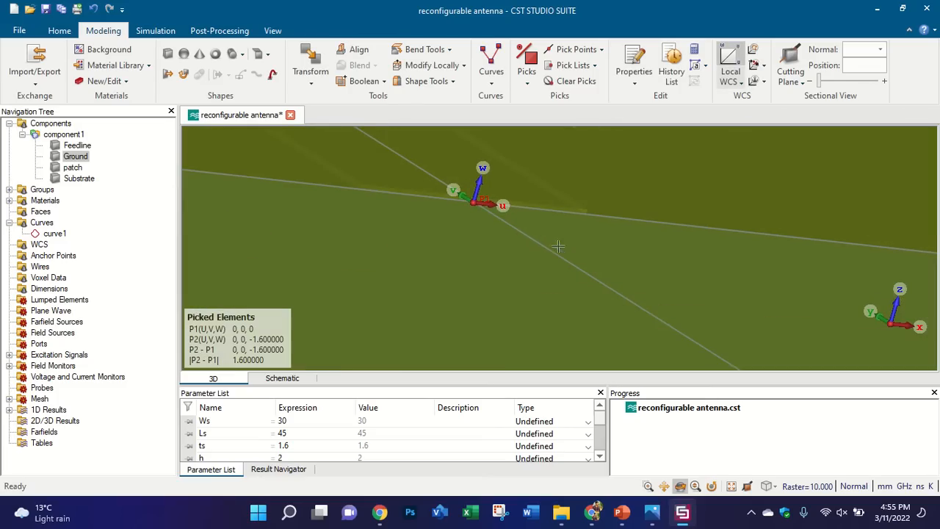
scroll(500, 209, down, 2)
scroll(491, 309, down, 3)
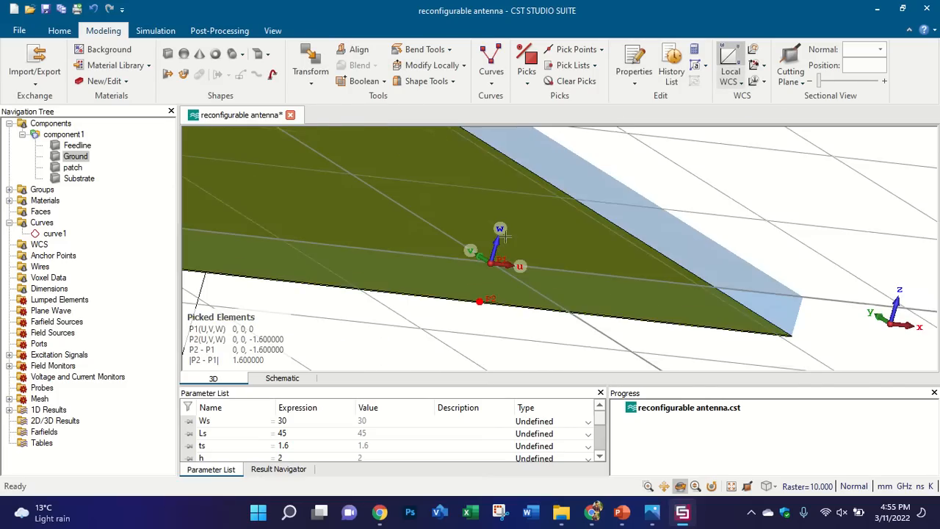
click(155, 30)
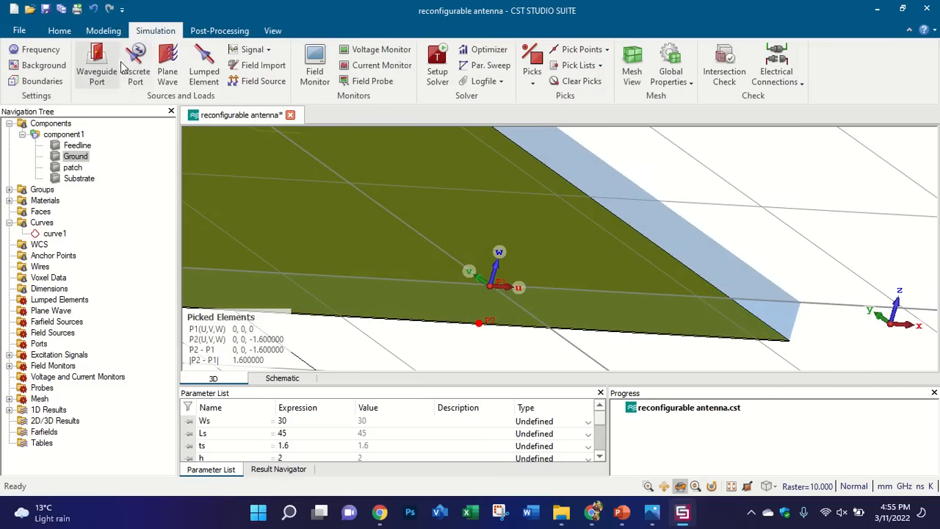
click(132, 59)
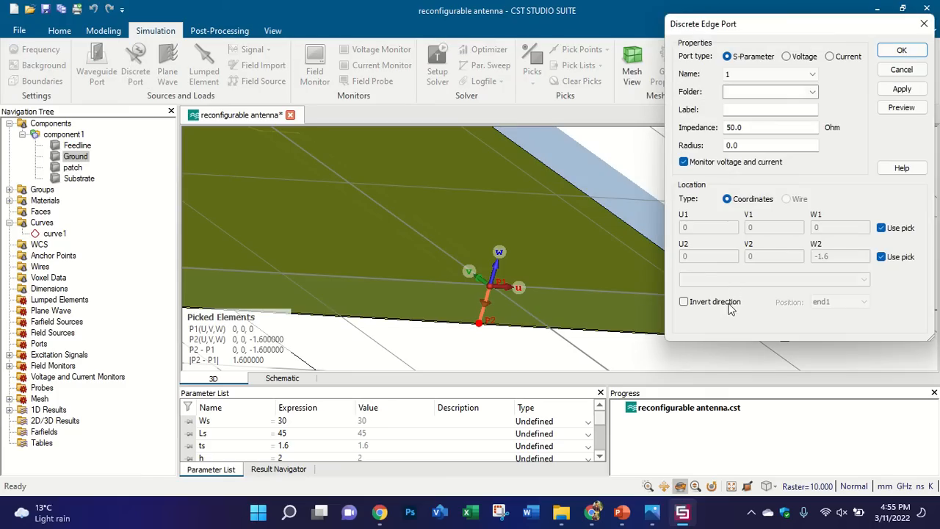
drag(765, 127, 673, 125)
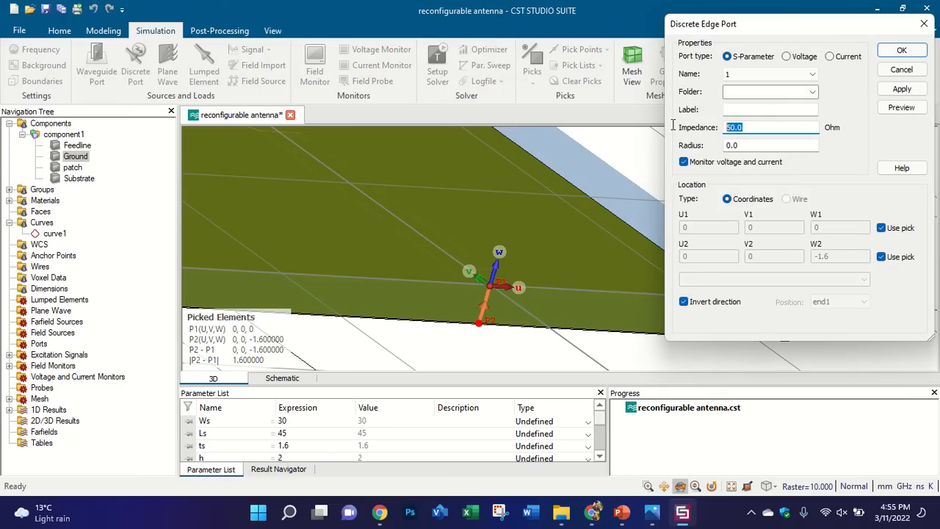
click(901, 50)
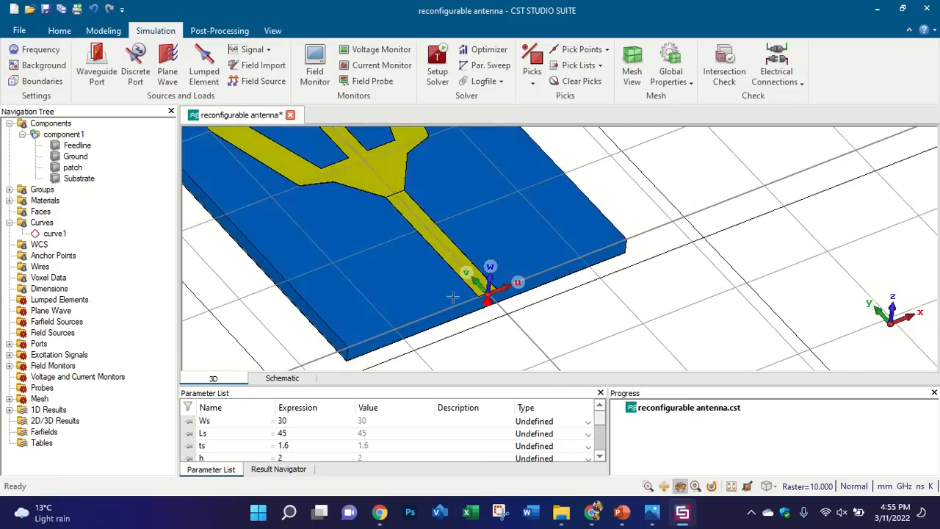
key(ctrl+s)
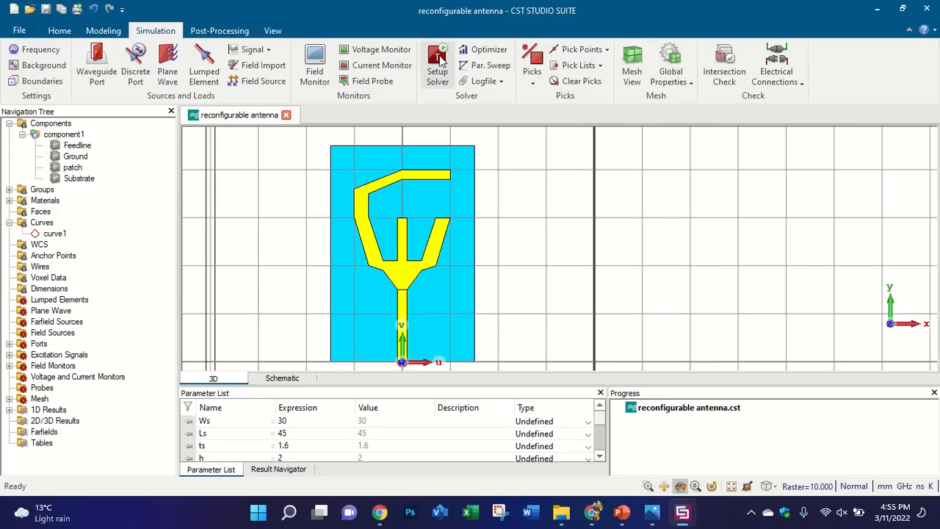
Step: Review the time domain solver parameters without starting a run, and inspect the discrete port at the feedline end
click(438, 63)
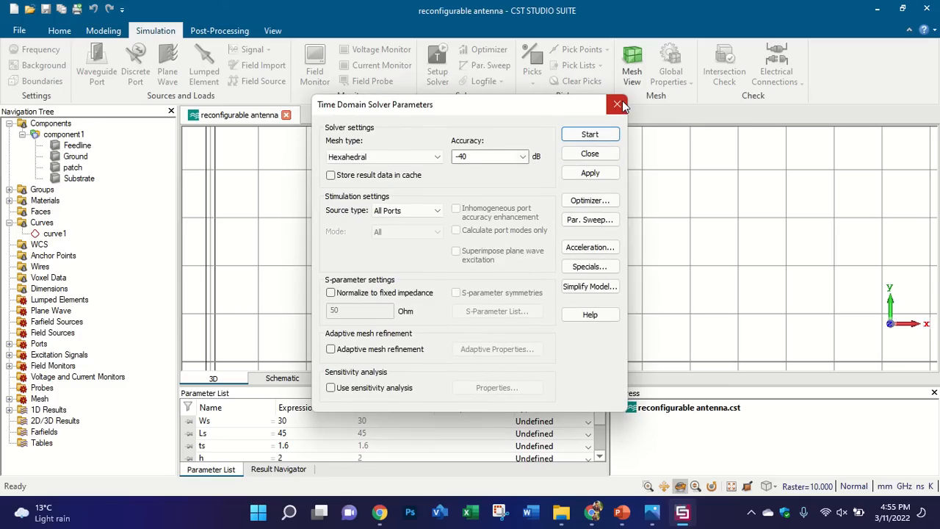
click(617, 105)
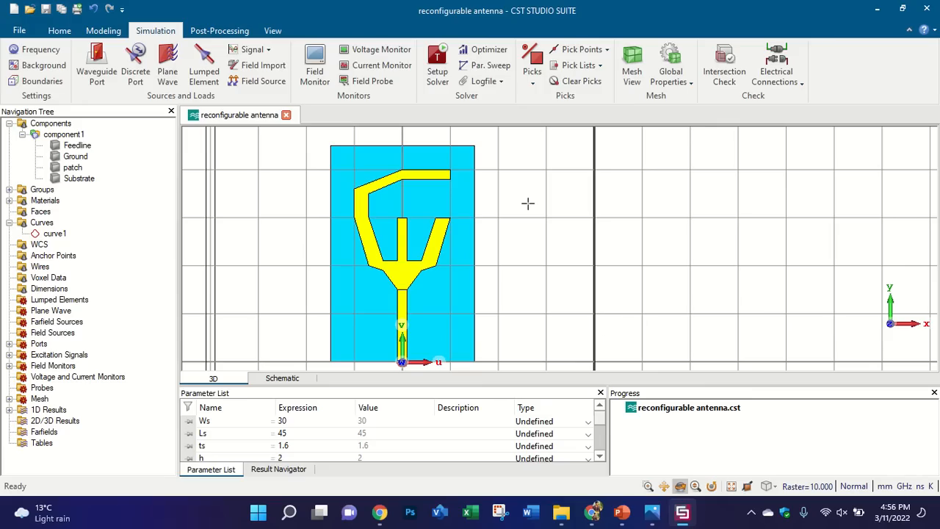
drag(485, 215, 507, 322)
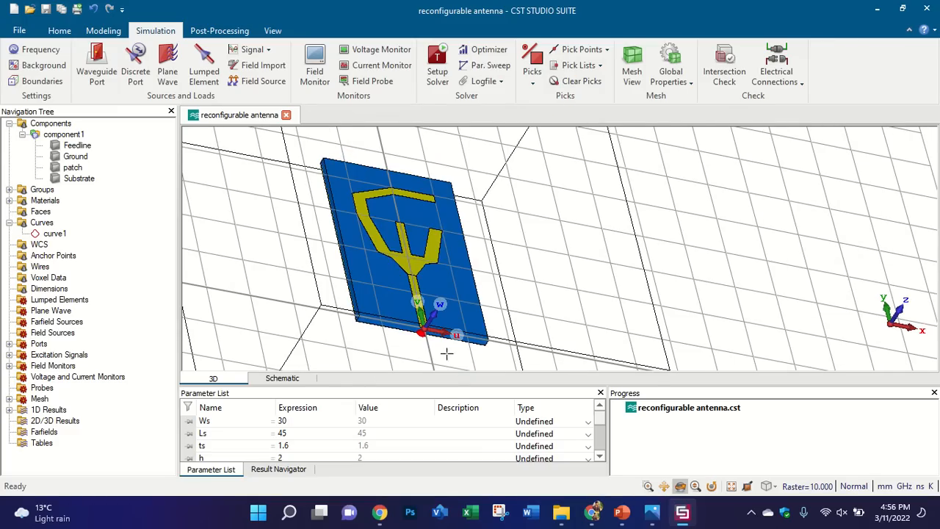
scroll(446, 353, up, 3)
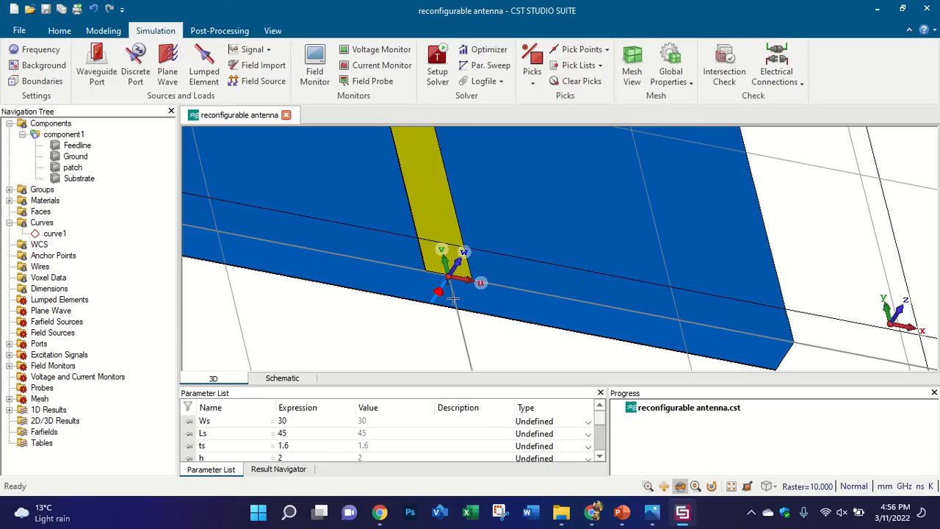
Step: Review the time domain solver parameters and the definition of discrete port port1, including its impedance, without changing anything
click(437, 62)
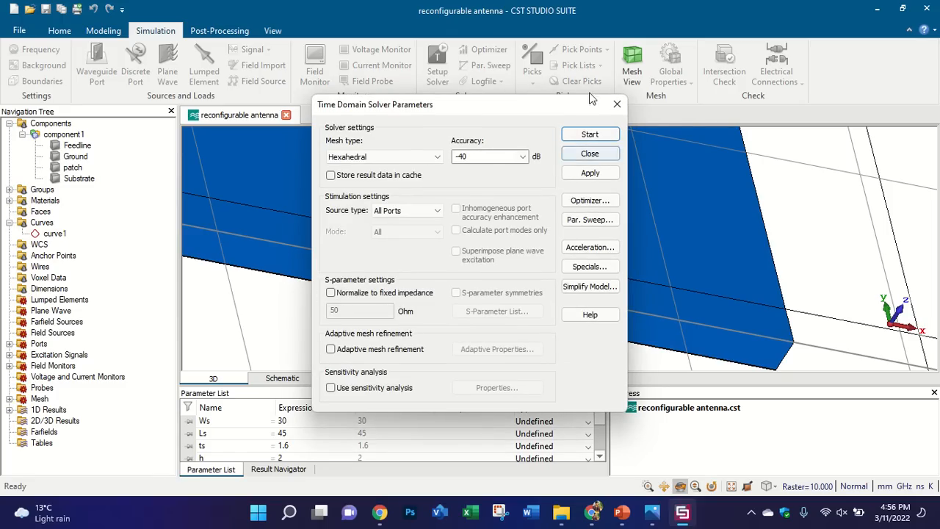
click(617, 104)
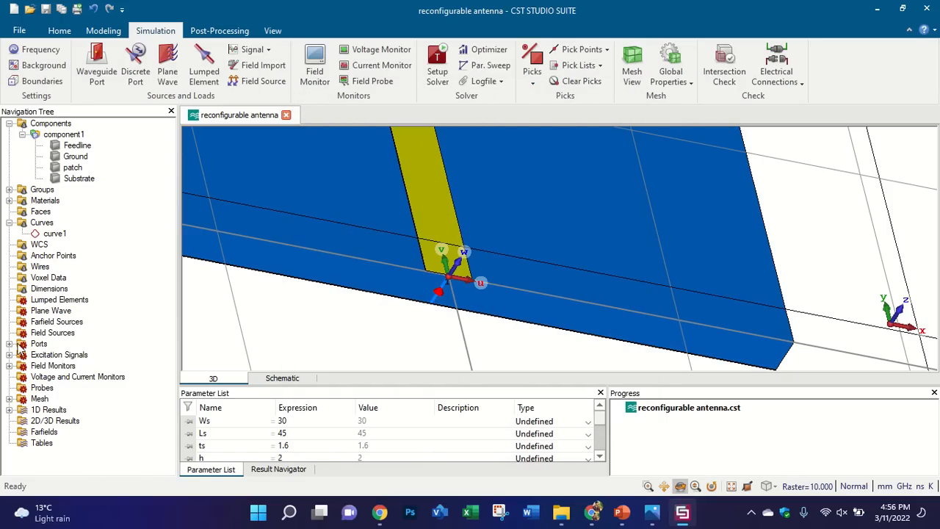
click(9, 345)
double_click(58, 355)
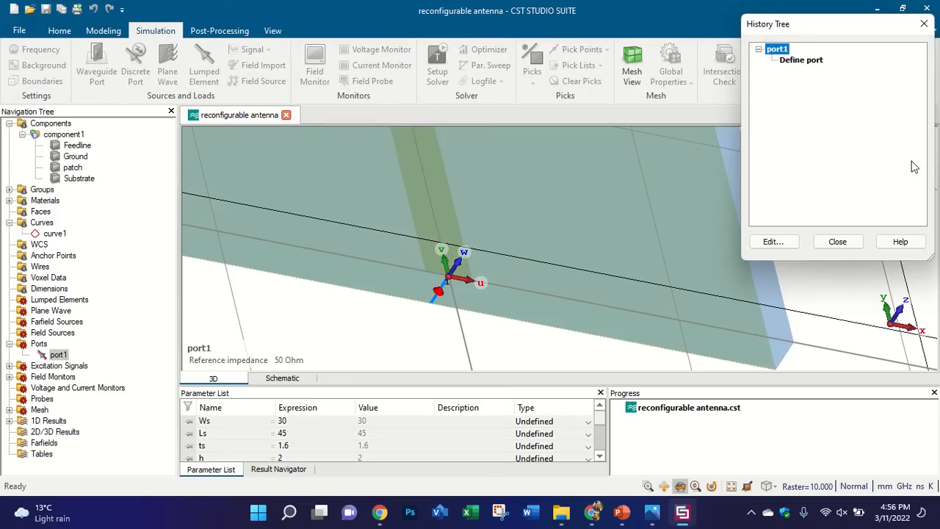
double_click(816, 64)
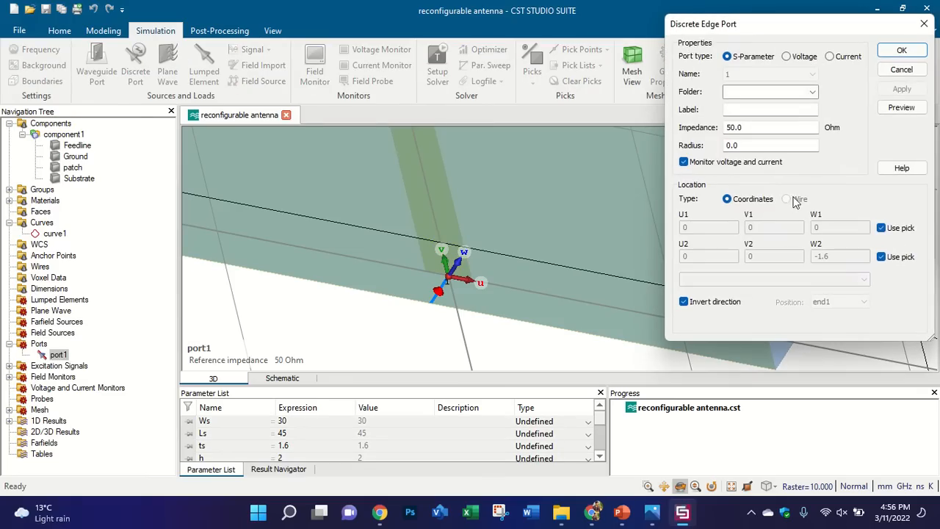
drag(745, 127, 718, 129)
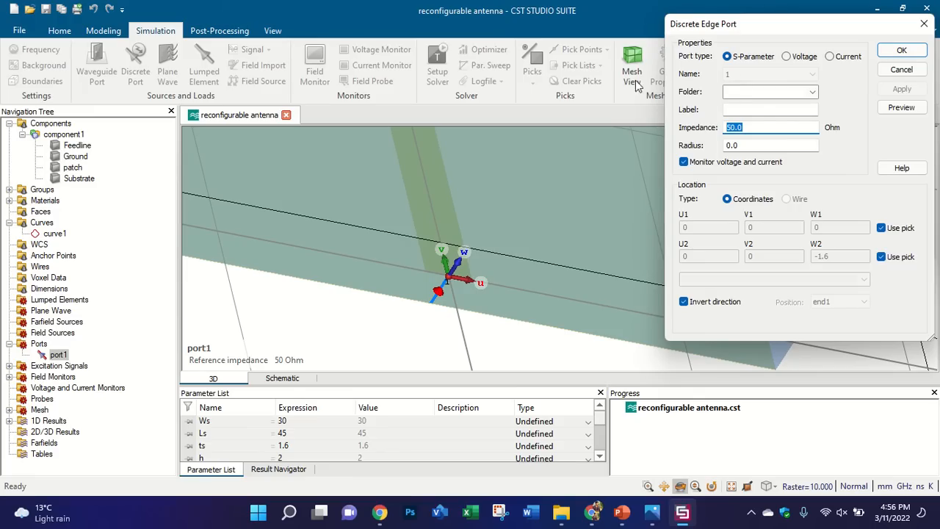
click(923, 24)
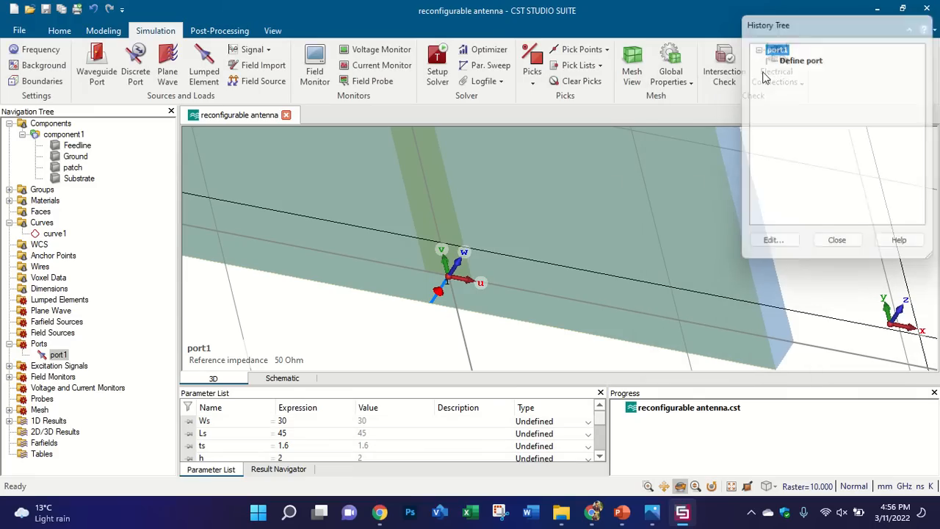
click(923, 18)
Step: Start the time domain solver with hexahedral mesh, -40 dB accuracy and all ports as source
click(437, 65)
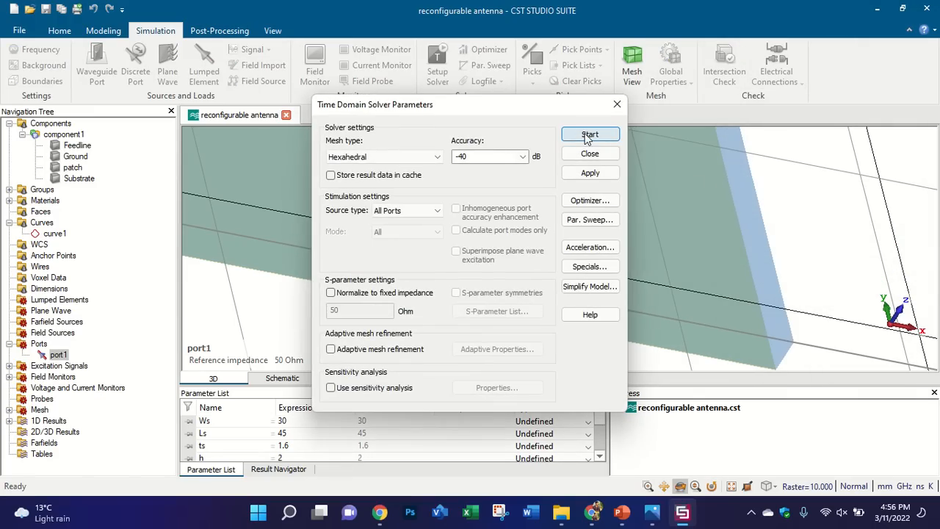
key(Return)
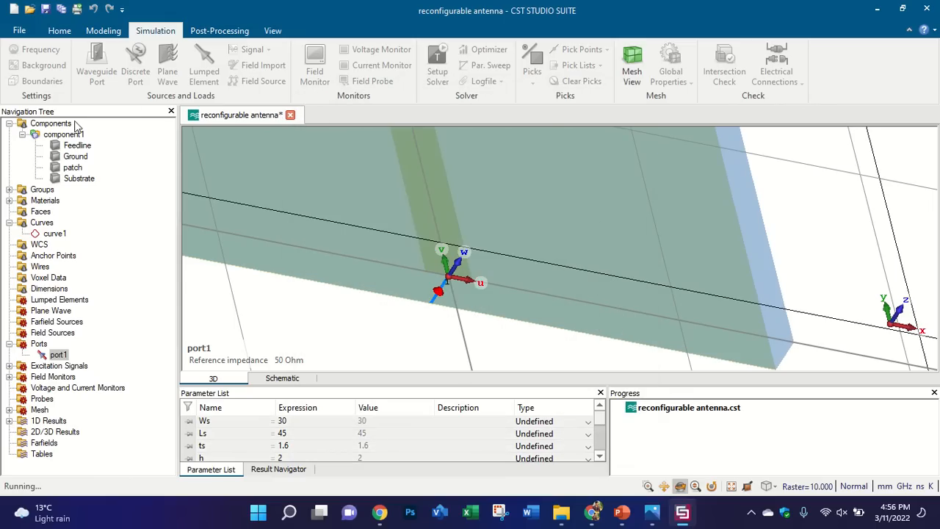
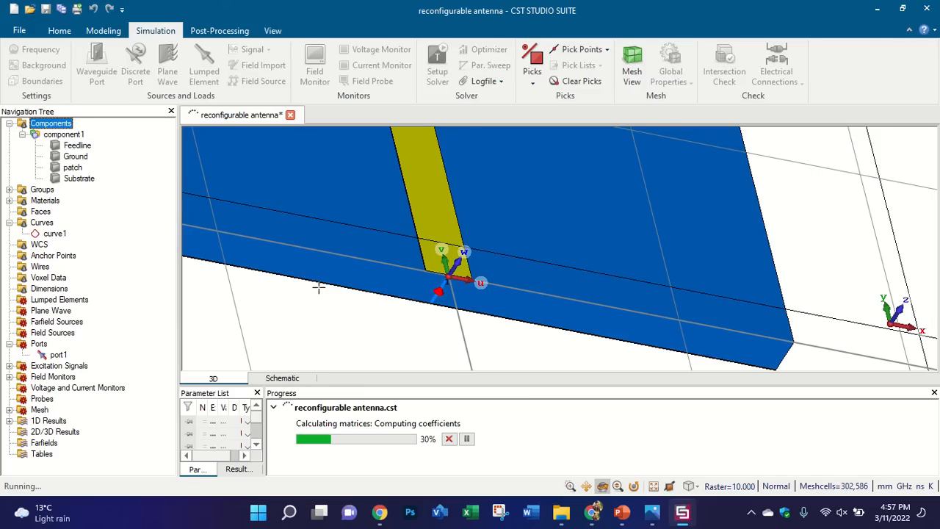
Step: Show the antenna in front view and capture a rectangular snip of the yellow patch with the Snipping Tool
scroll(318, 287, down, 5)
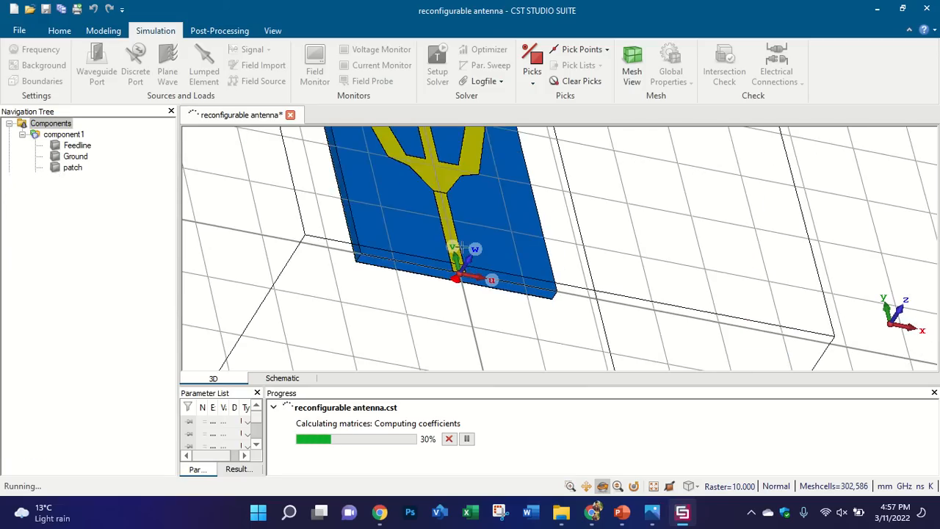
drag(394, 313, 398, 282)
scroll(475, 276, down, 4)
scroll(461, 224, up, 4)
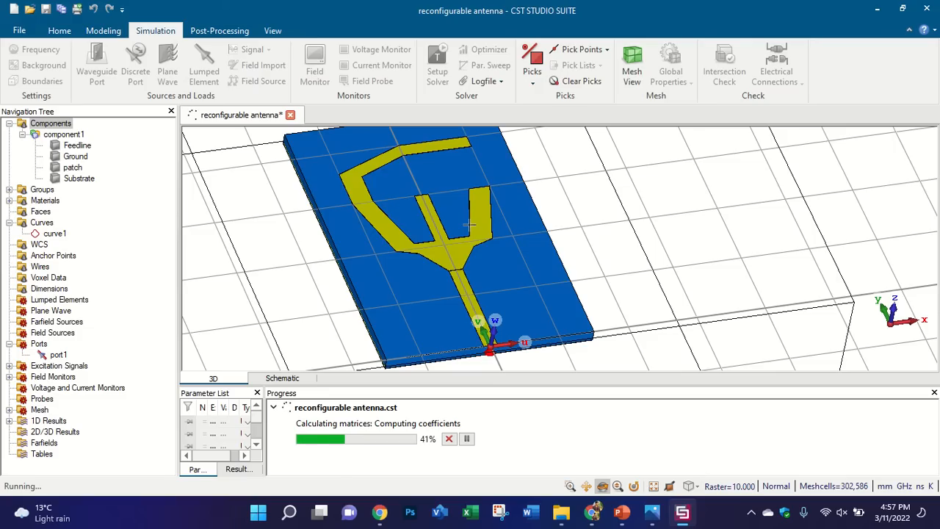
key(5)
scroll(451, 264, down, 5)
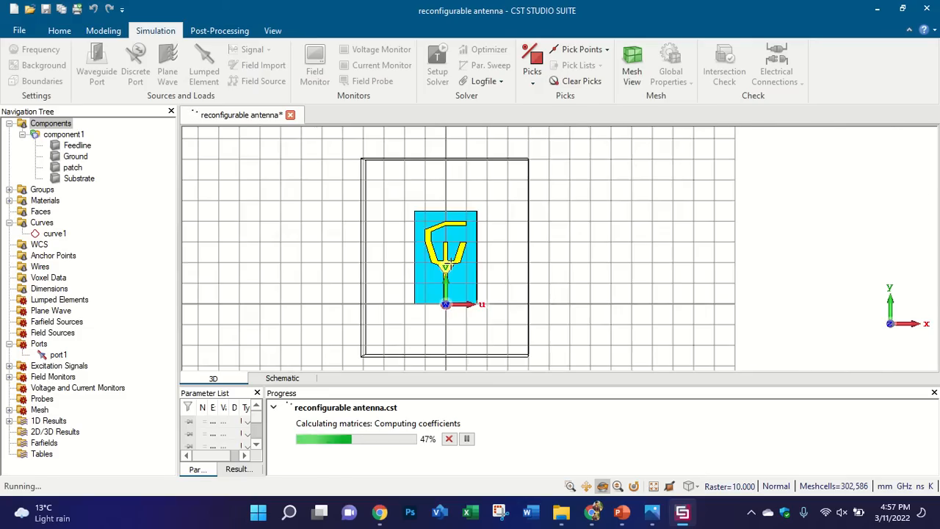
scroll(450, 263, up, 5)
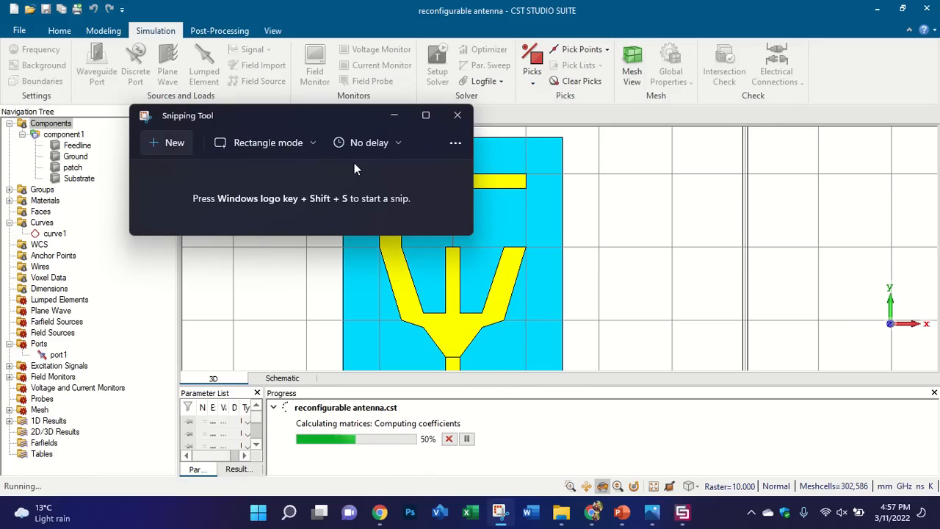
key(ctrl+n)
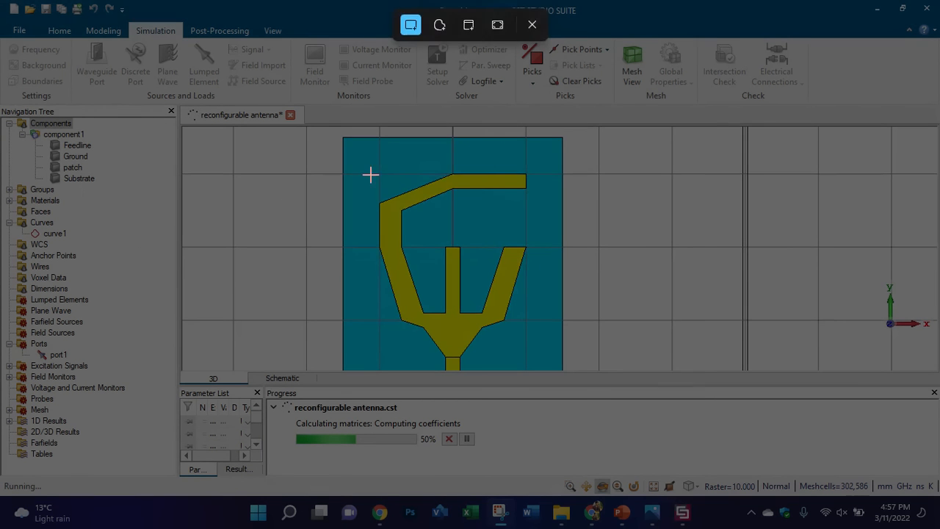
drag(364, 156, 551, 362)
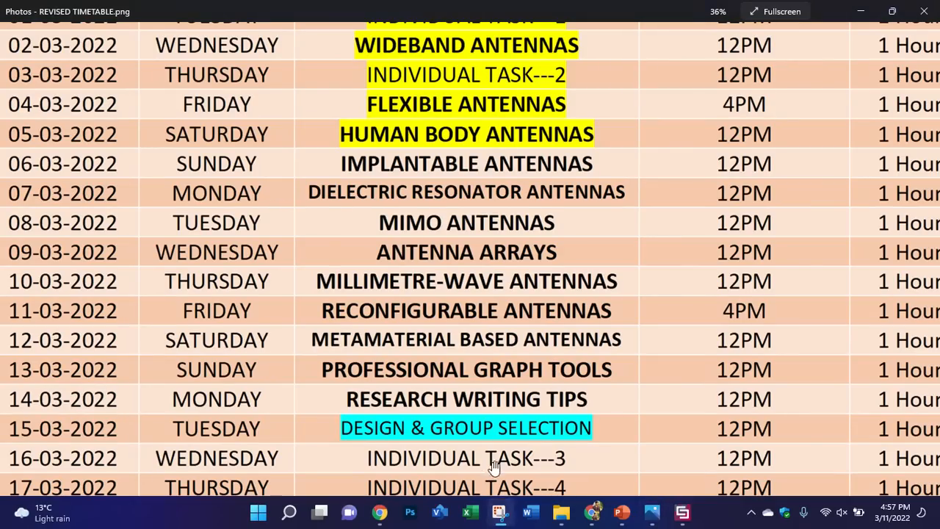
click(501, 524)
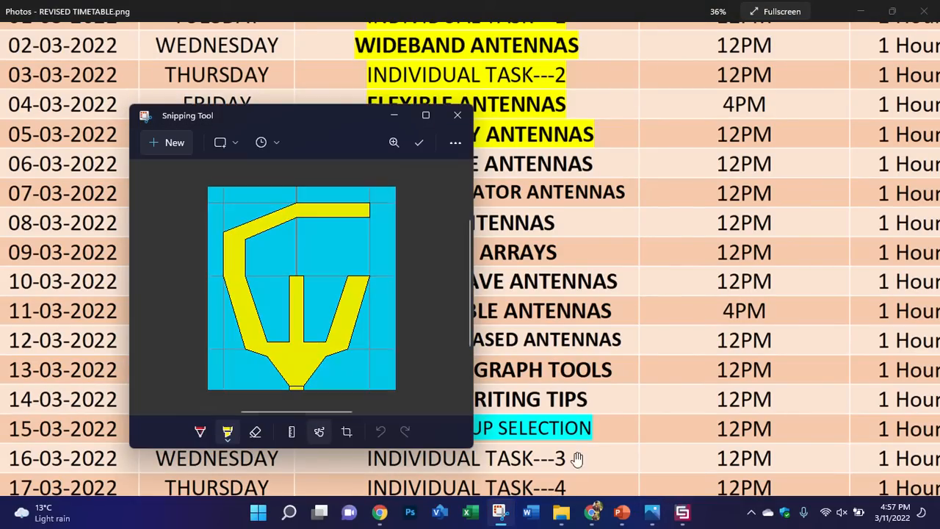
click(642, 517)
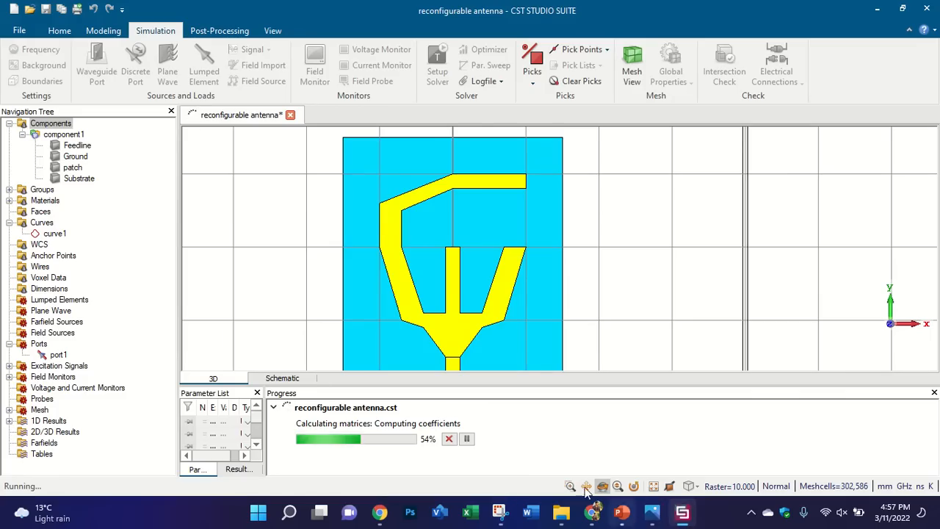
Step: Switch to the LECTURE 15.pptx presentation in PowerPoint and paste the captured antenna image onto blank slide 8
click(620, 517)
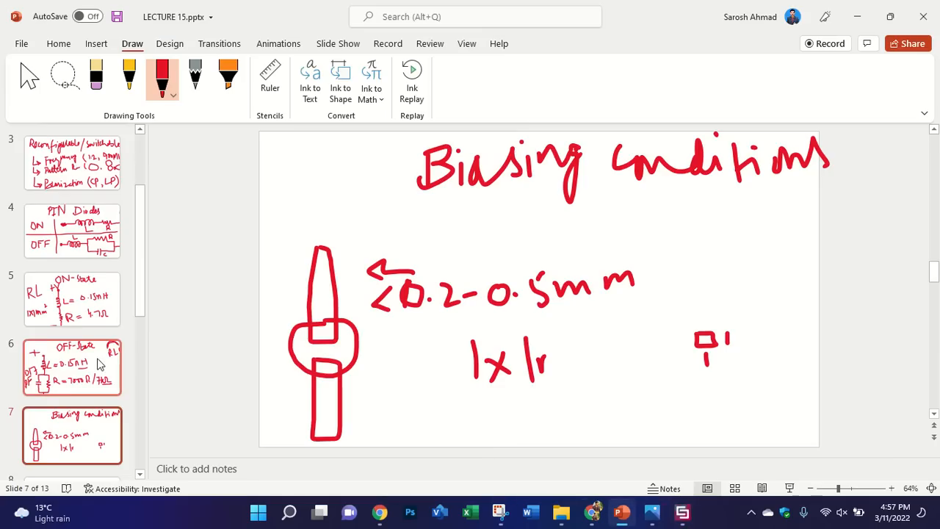
scroll(88, 422, down, 2)
click(88, 428)
key(ctrl+v)
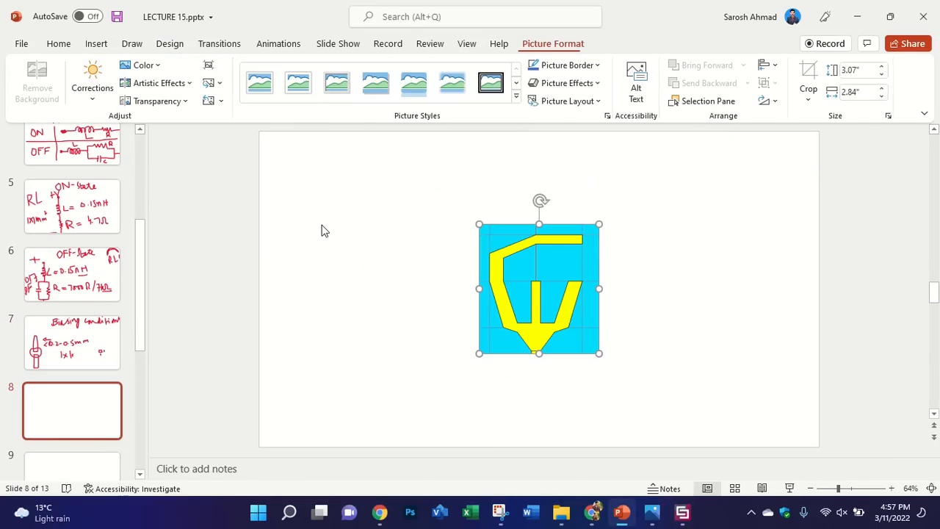
Step: Enlarge the pasted antenna image proportionally and move it into the right half of slide 8
click(101, 45)
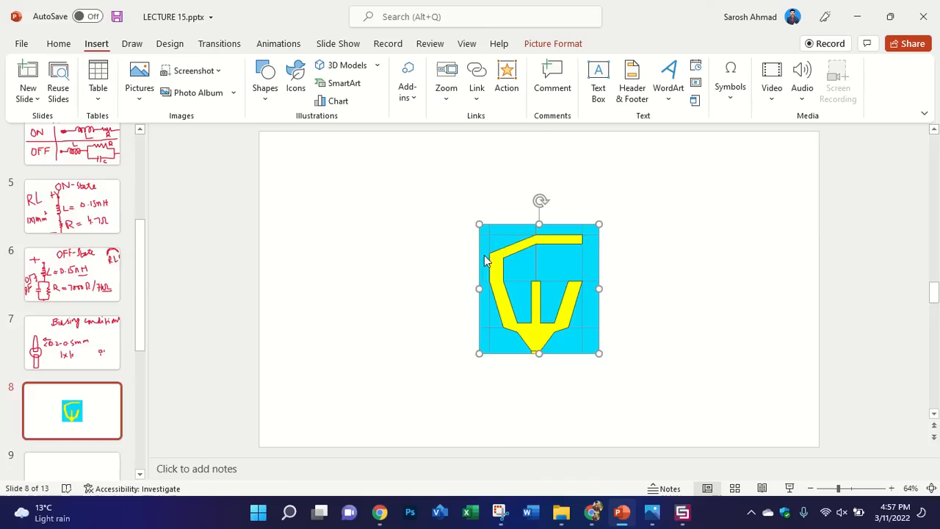
click(926, 148)
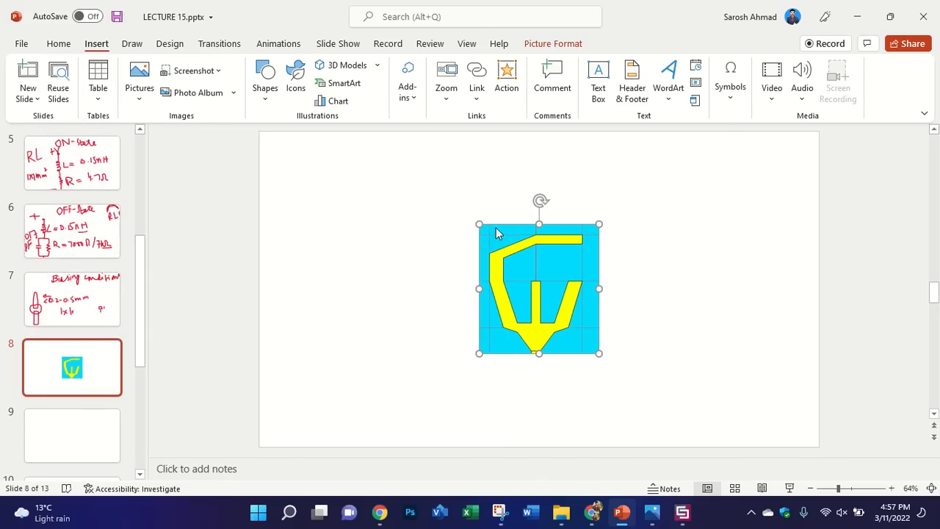
click(479, 223)
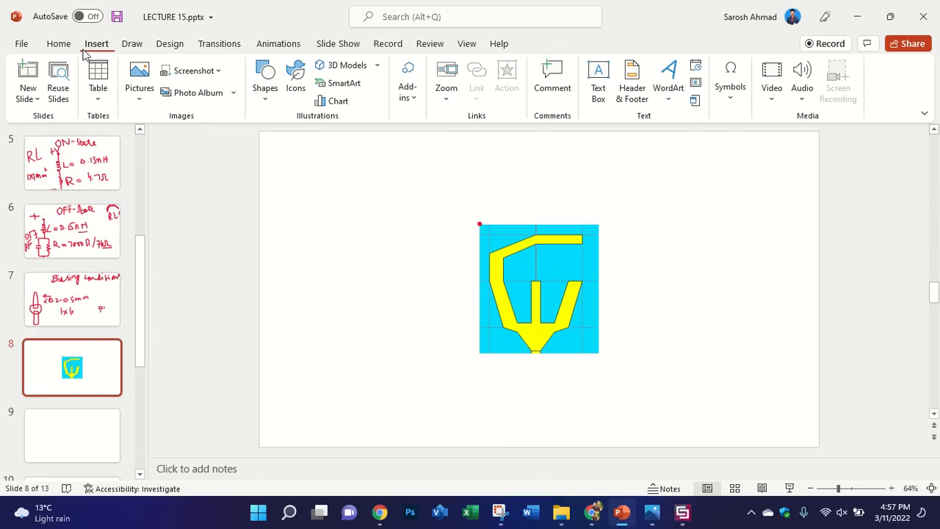
click(59, 43)
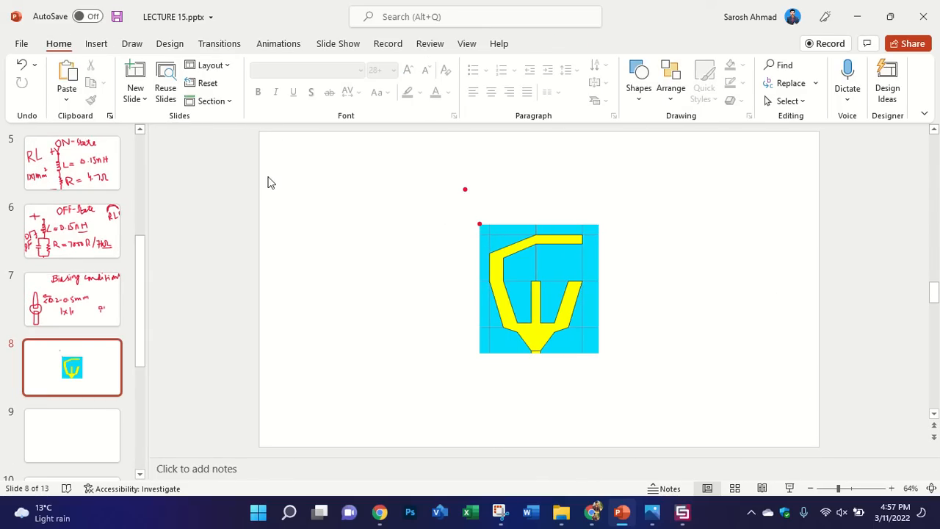
click(481, 255)
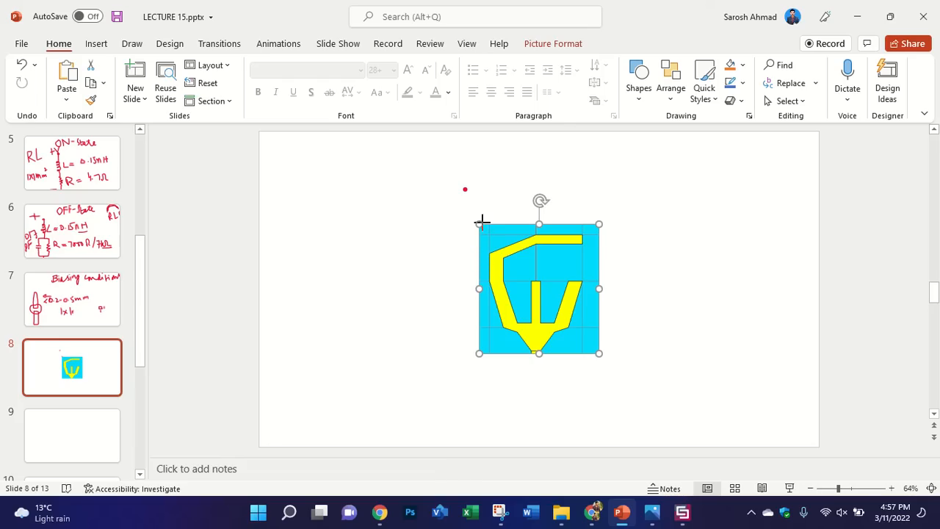
drag(480, 223, 388, 158)
mouse_move(501, 253)
mouse_down()
mouse_move(502, 287)
mouse_move(631, 274)
mouse_up()
Step: Erase the two stray red ink dots beside the antenna image and move the image to the middle of the slide
click(103, 43)
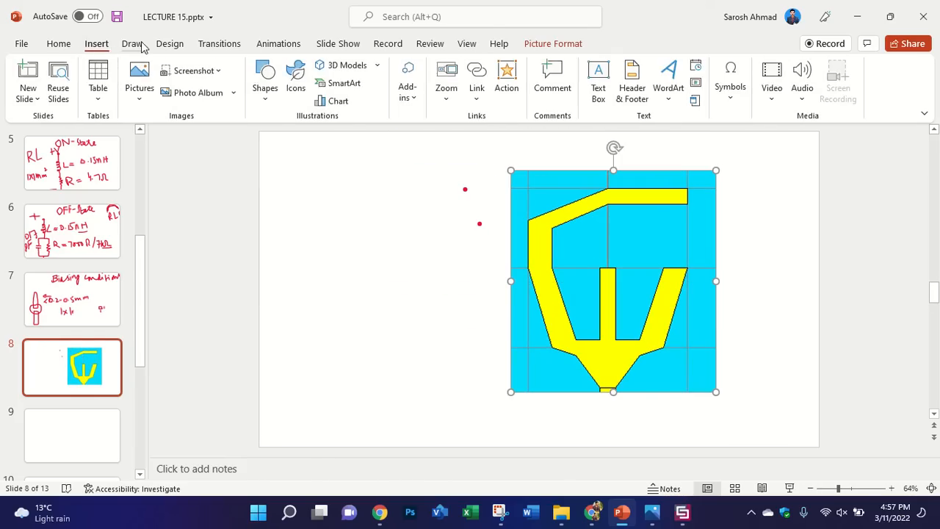
click(132, 44)
click(95, 78)
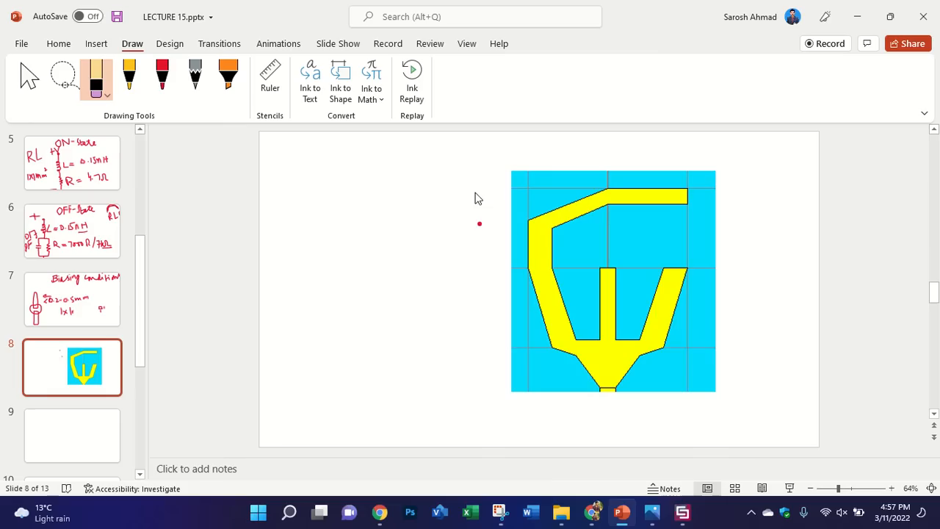
click(30, 79)
mouse_move(607, 270)
mouse_down()
mouse_move(538, 272)
mouse_move(518, 261)
mouse_up()
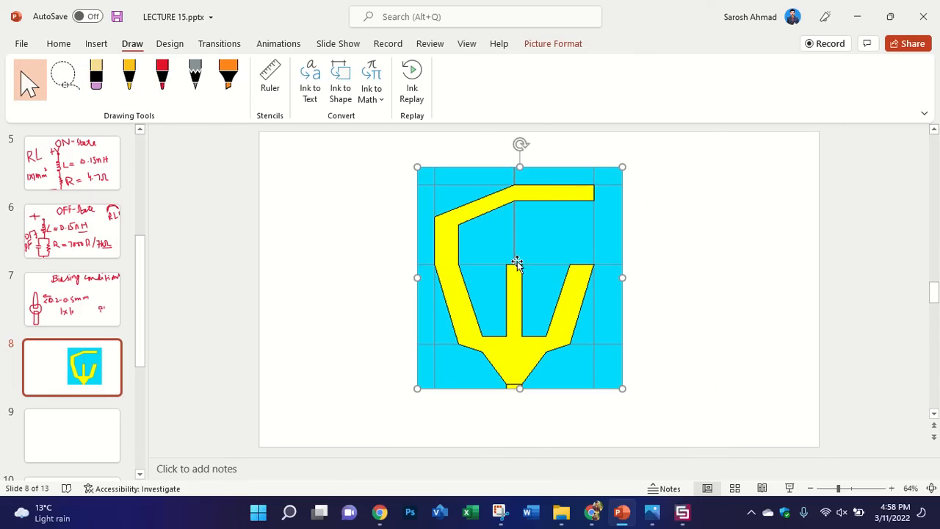
Step: Mark several sloping edges of the patch on the antenna image with short red pen strokes
click(163, 78)
click(812, 213)
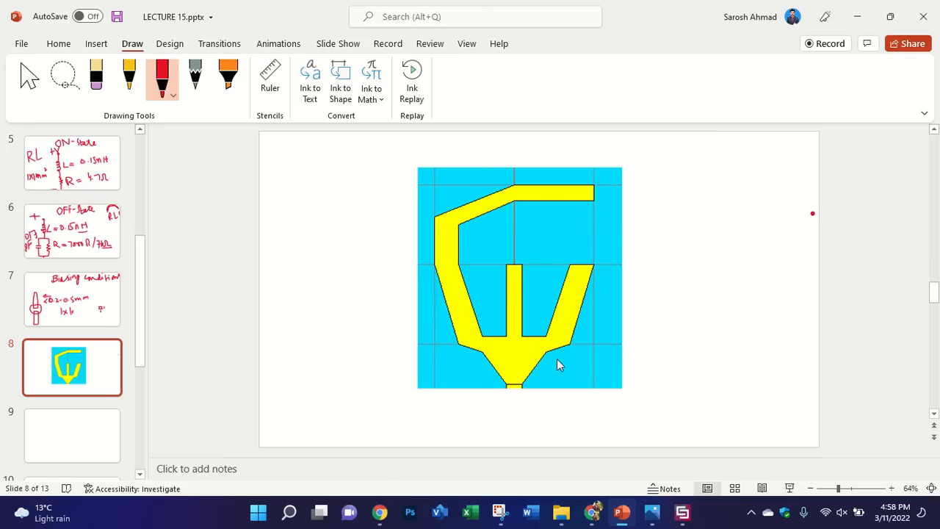
drag(472, 360, 488, 382)
drag(430, 279, 438, 342)
drag(436, 199, 476, 187)
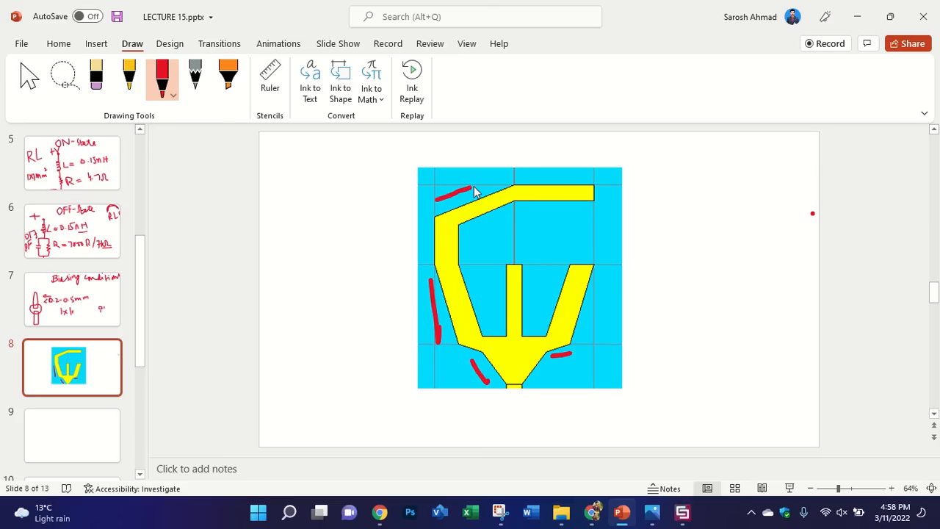
drag(523, 211, 474, 229)
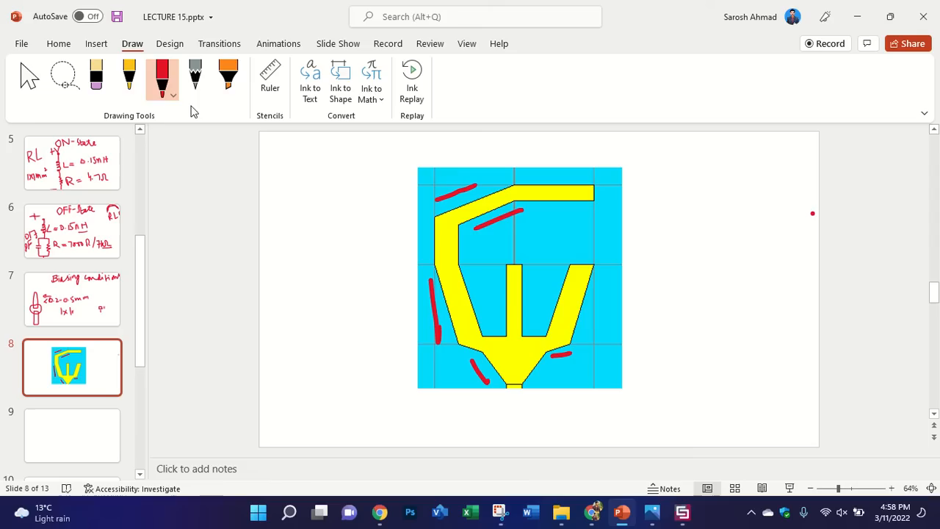
Step: Erase the red strokes around the patch and the stray red dot at the slide's right edge
click(97, 77)
mouse_move(401, 178)
mouse_down()
mouse_move(535, 250)
mouse_move(409, 325)
mouse_move(453, 402)
mouse_move(587, 345)
mouse_up()
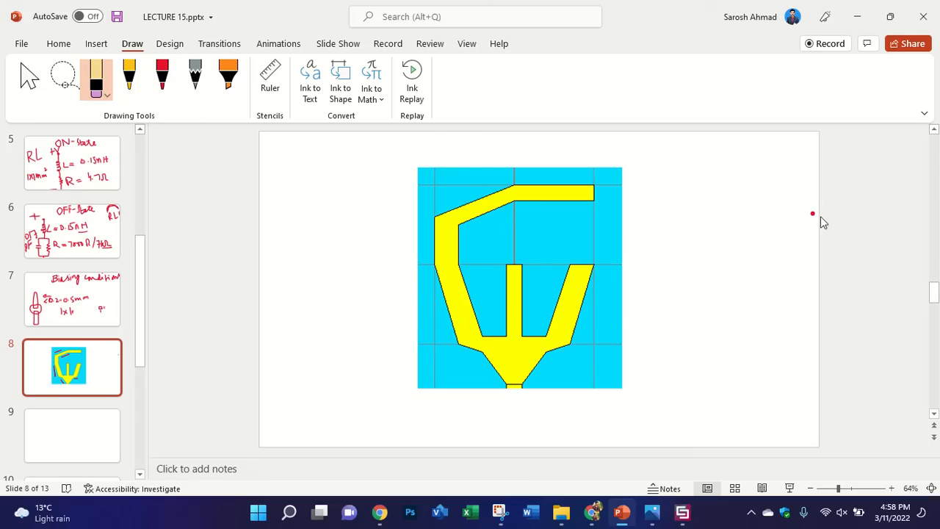
drag(816, 216, 807, 214)
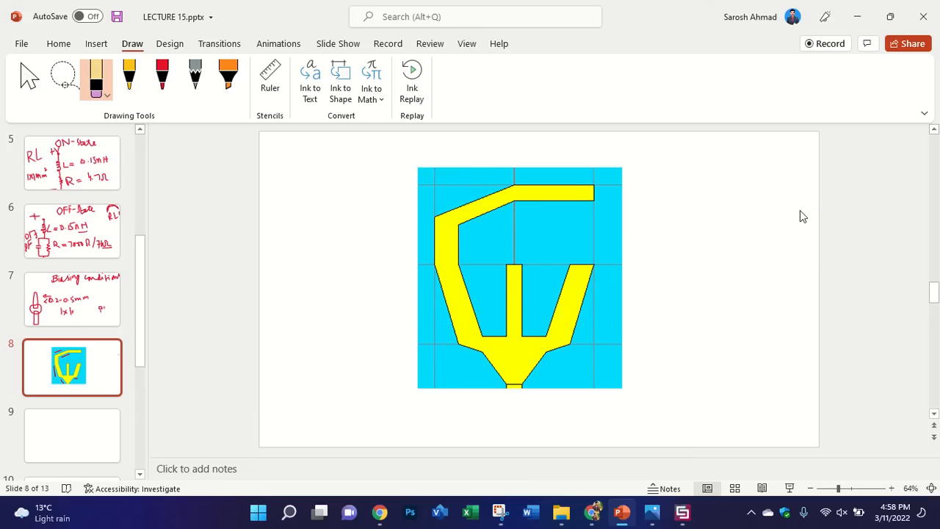
Step: Sketch a red outline of an L-shaped arm above the patch's middle prong, running right beneath the upper strip
click(162, 77)
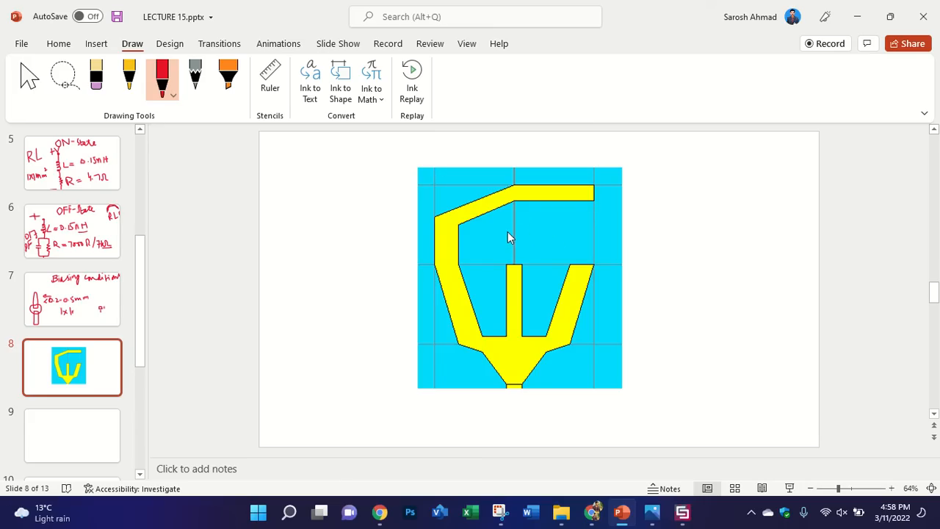
mouse_move(504, 231)
mouse_down()
mouse_move(510, 258)
mouse_move(521, 242)
mouse_move(522, 229)
mouse_move(517, 255)
mouse_move(506, 242)
mouse_move(514, 212)
mouse_move(594, 213)
mouse_move(592, 232)
mouse_move(524, 237)
mouse_move(520, 253)
mouse_up()
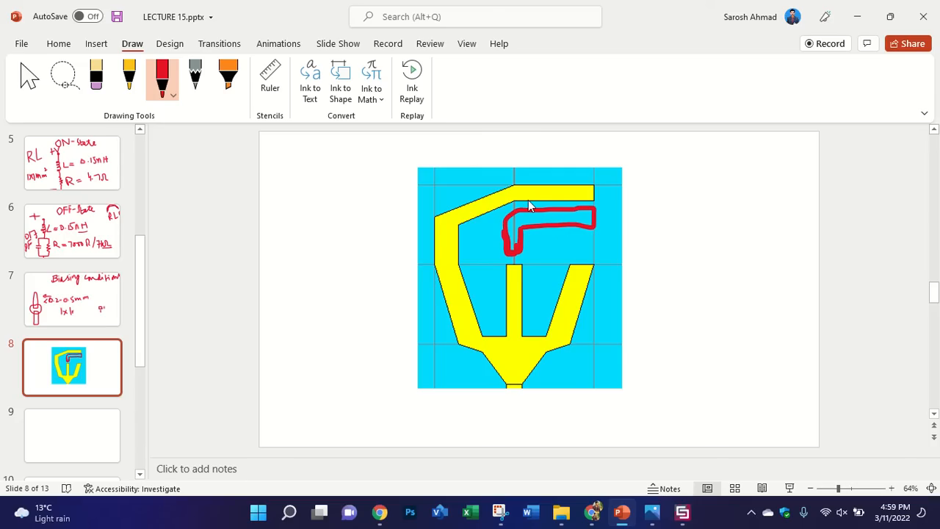
click(129, 77)
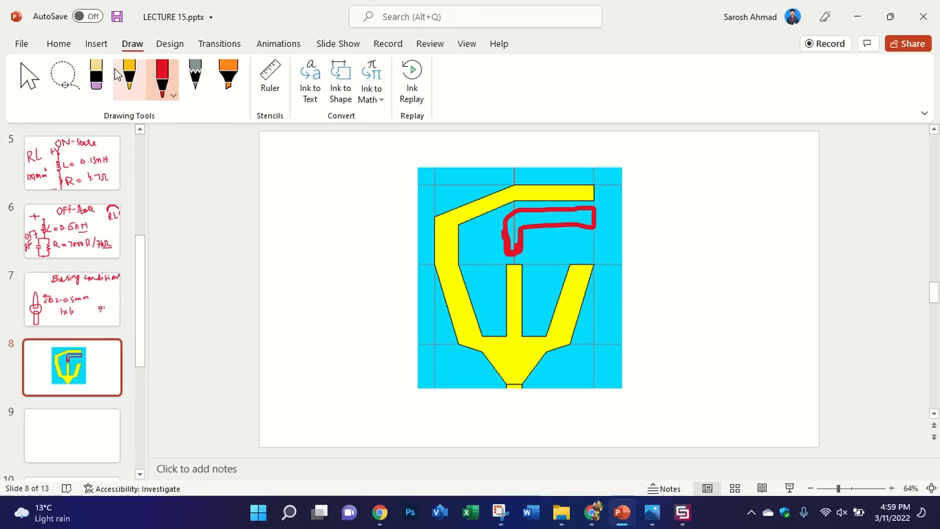
Step: Circle the sketched arm's two gaps in orange, and write 2 and a bracketed list 11, 10, 01, 00 beside the antenna image
mouse_move(514, 245)
mouse_down()
mouse_move(499, 283)
mouse_move(530, 258)
mouse_move(505, 246)
mouse_up()
mouse_move(594, 212)
mouse_down()
mouse_move(583, 195)
mouse_move(606, 212)
mouse_move(578, 195)
mouse_up()
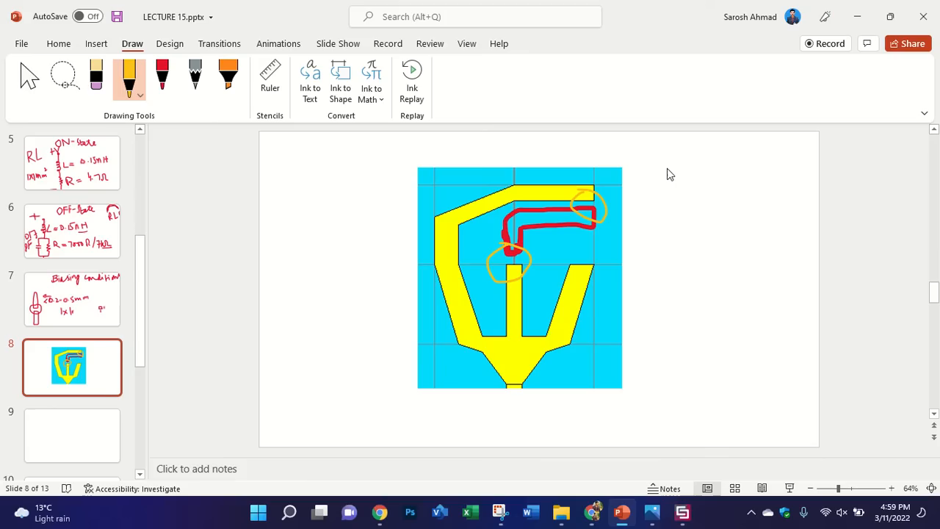
mouse_move(665, 161)
mouse_down()
mouse_move(676, 193)
mouse_move(676, 166)
mouse_up()
mouse_move(705, 217)
mouse_down()
mouse_move(705, 239)
mouse_move(680, 281)
mouse_move(720, 273)
mouse_move(696, 272)
mouse_move(713, 277)
mouse_move(718, 259)
mouse_up()
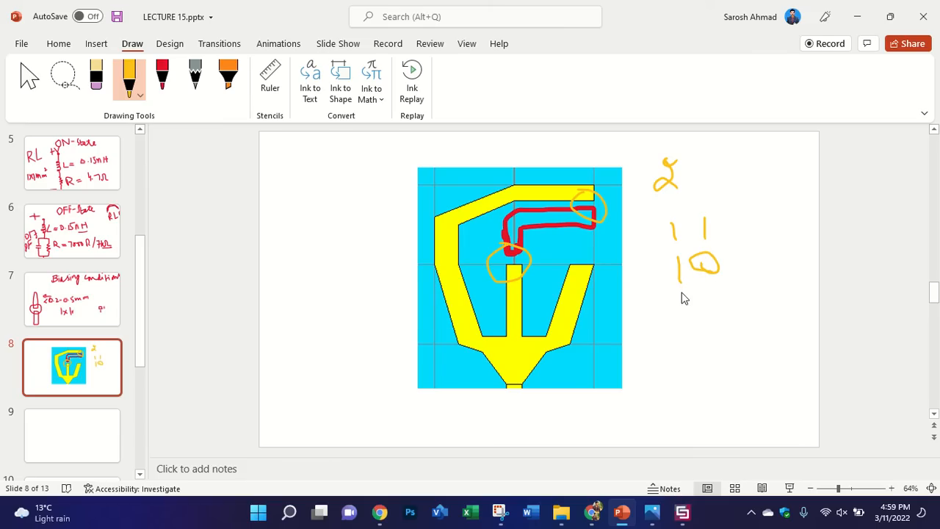
mouse_move(682, 293)
mouse_down()
mouse_move(704, 310)
mouse_move(690, 353)
mouse_move(685, 345)
mouse_move(710, 329)
mouse_up()
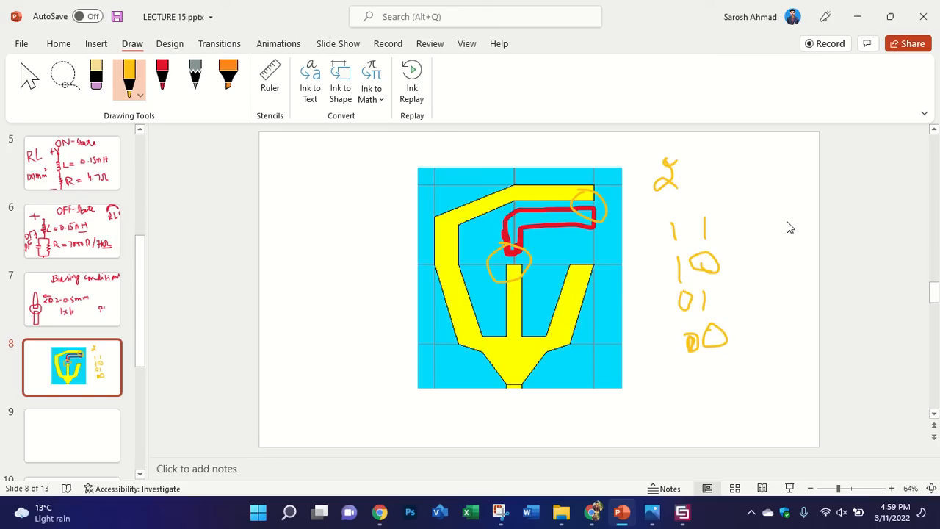
mouse_move(722, 201)
mouse_down()
mouse_move(768, 343)
mouse_move(740, 377)
mouse_up()
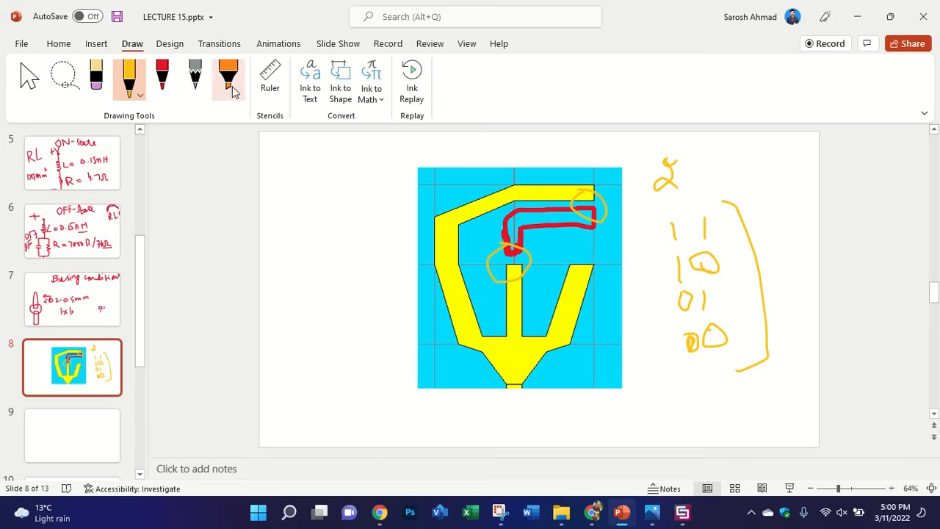
Step: Draw a red tick on the upper strip and a slot across the left arm labelled LP, and trace the path from the feed to the strip
click(162, 77)
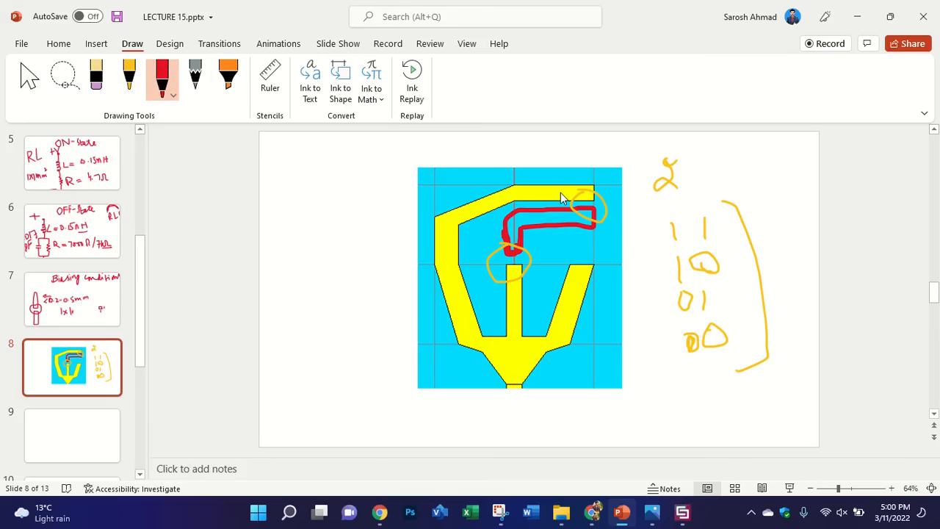
drag(560, 194, 594, 159)
mouse_move(474, 271)
mouse_down()
mouse_move(424, 262)
mouse_move(475, 262)
mouse_move(455, 266)
mouse_up()
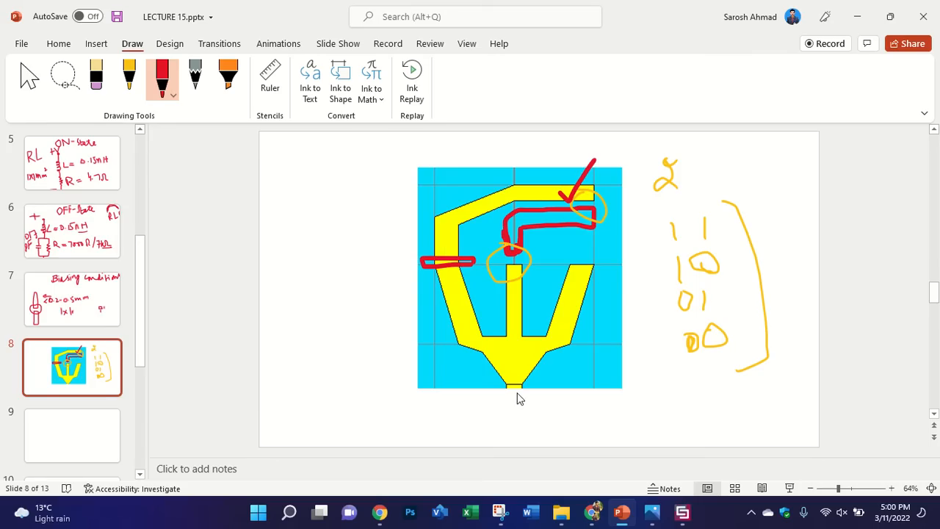
mouse_move(517, 393)
mouse_down()
mouse_move(518, 355)
mouse_move(457, 323)
mouse_move(445, 272)
mouse_up()
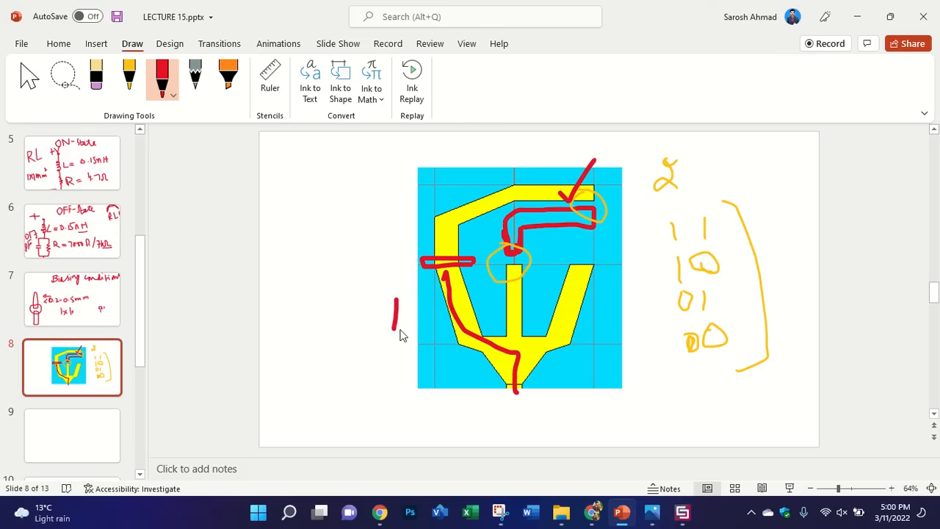
mouse_move(420, 332)
mouse_down()
mouse_move(413, 293)
mouse_move(417, 313)
mouse_up()
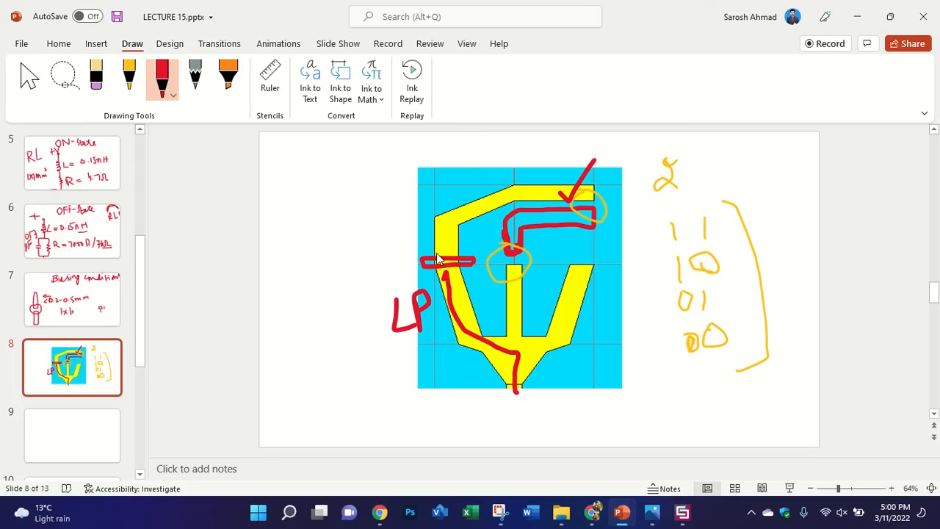
mouse_move(519, 400)
mouse_down()
mouse_move(516, 343)
mouse_move(473, 336)
mouse_move(448, 266)
mouse_move(452, 215)
mouse_move(601, 199)
mouse_up()
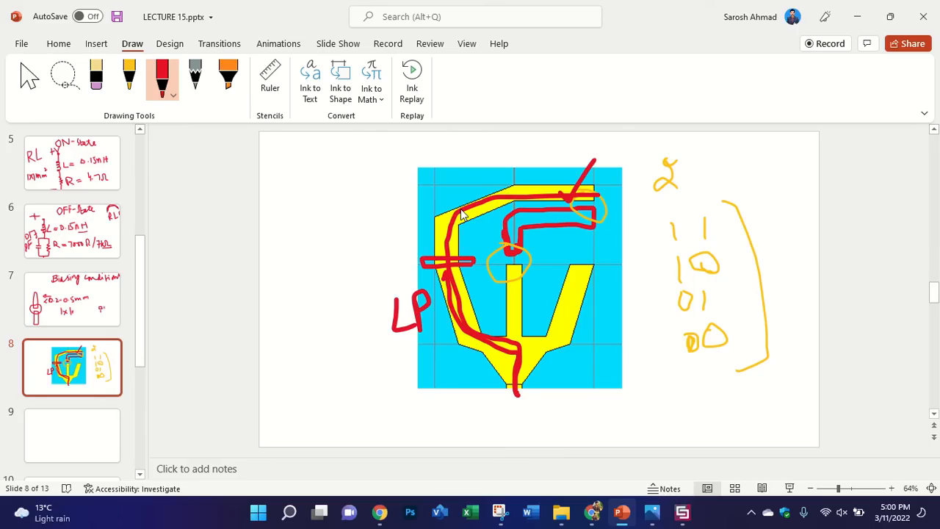
Step: Switch to CST Studio Suite and view the S-parameters curve in the 1D results of the running simulation
click(684, 512)
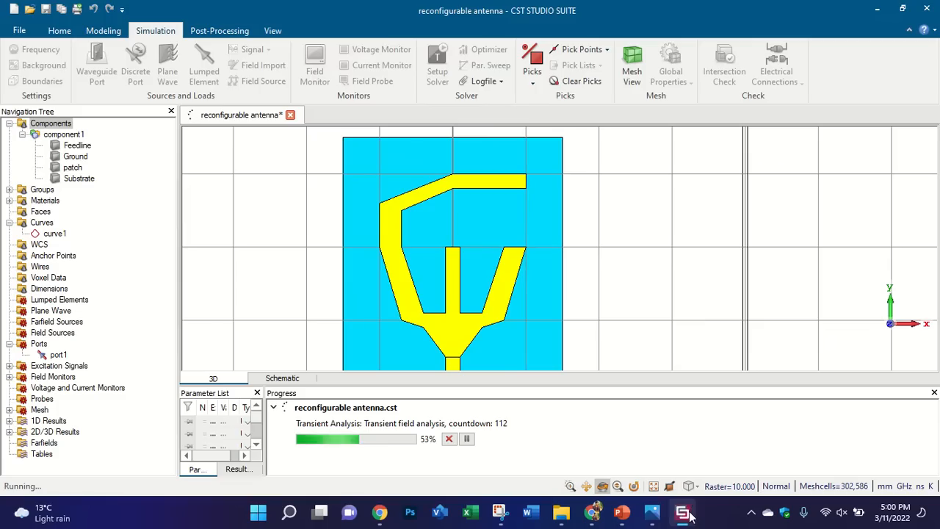
click(10, 421)
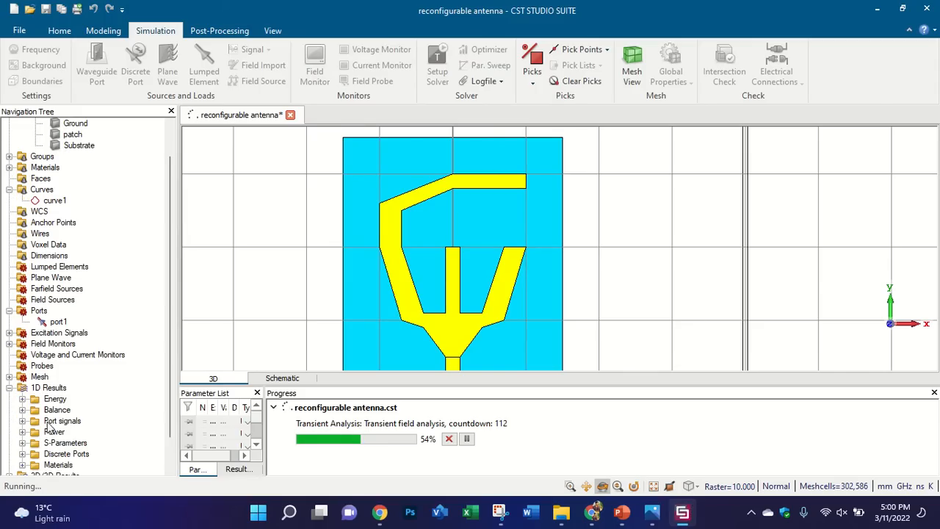
scroll(433, 222, down, 4)
scroll(444, 257, up, 2)
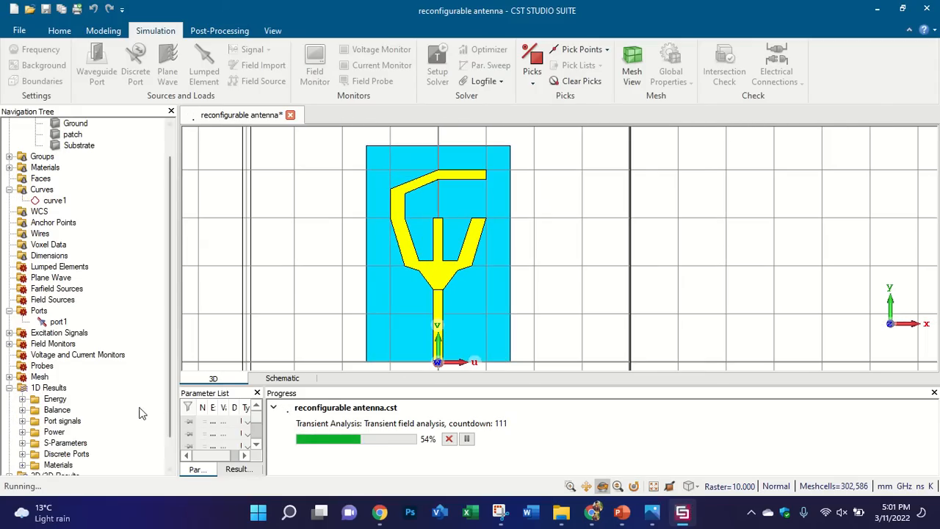
click(73, 443)
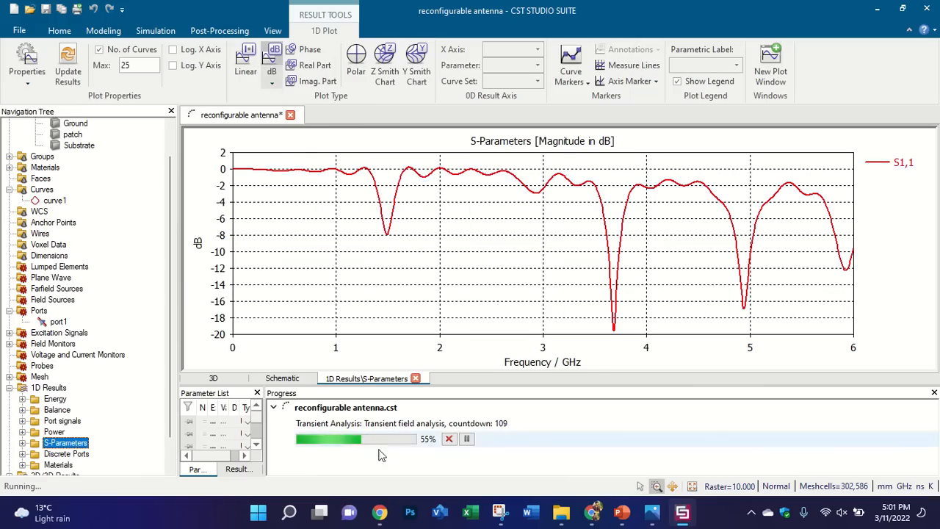
Step: Return to the PowerPoint slide and erase the red and orange ink on the antenna image and the 2 beside it
click(596, 519)
click(621, 519)
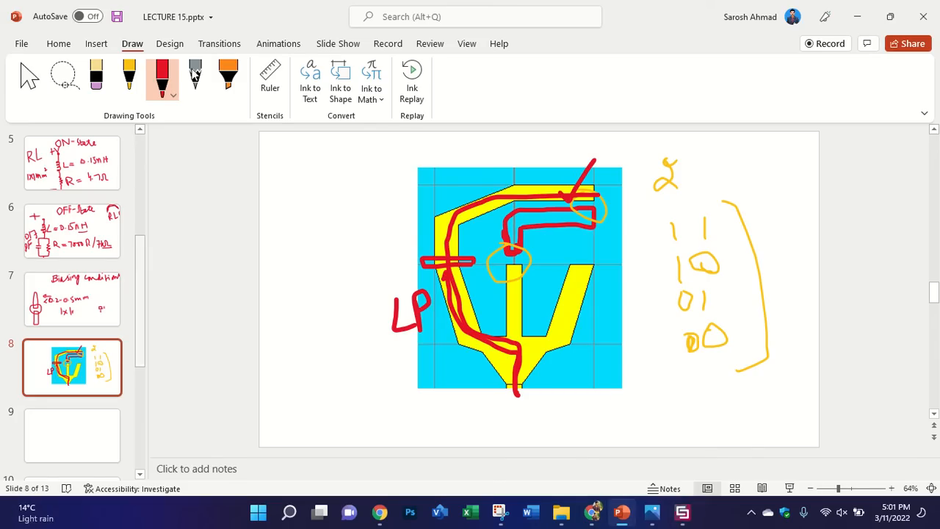
click(95, 75)
mouse_move(580, 232)
mouse_down()
mouse_move(570, 244)
mouse_move(580, 184)
mouse_move(491, 251)
mouse_move(447, 316)
mouse_move(405, 315)
mouse_up()
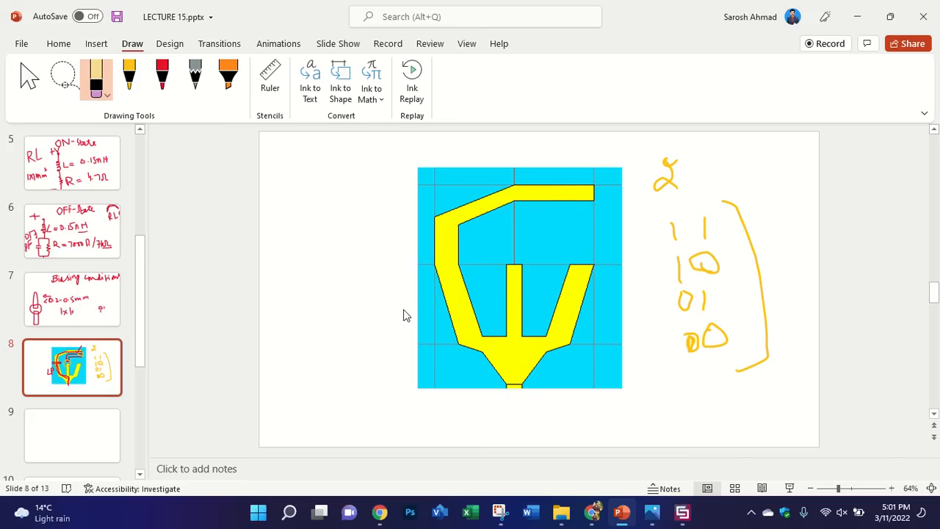
mouse_move(670, 179)
mouse_down()
mouse_move(668, 166)
mouse_move(622, 174)
mouse_up()
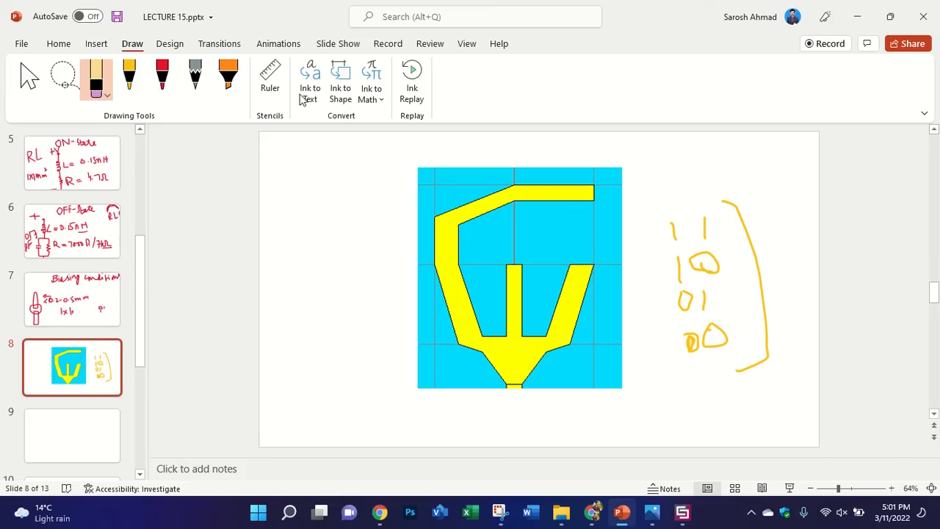
Step: Sketch red extensions on the upper strip, right prong and middle prong, and circle the gap between strip and right prong in orange
click(162, 76)
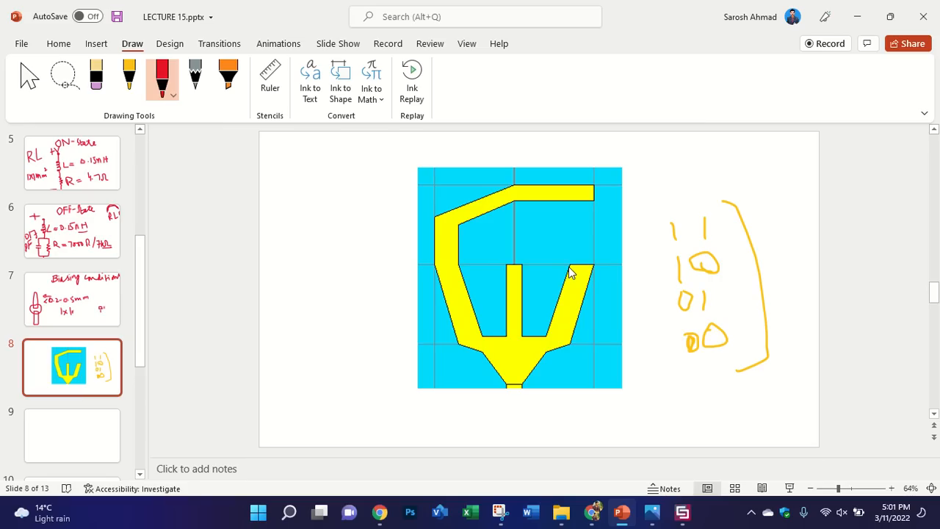
mouse_move(569, 266)
mouse_down()
mouse_move(568, 247)
mouse_move(601, 230)
mouse_move(596, 266)
mouse_up()
mouse_move(562, 197)
mouse_down()
mouse_move(560, 214)
mouse_move(593, 216)
mouse_move(595, 197)
mouse_move(560, 221)
mouse_move(601, 234)
mouse_move(569, 206)
mouse_move(560, 213)
mouse_up()
click(129, 76)
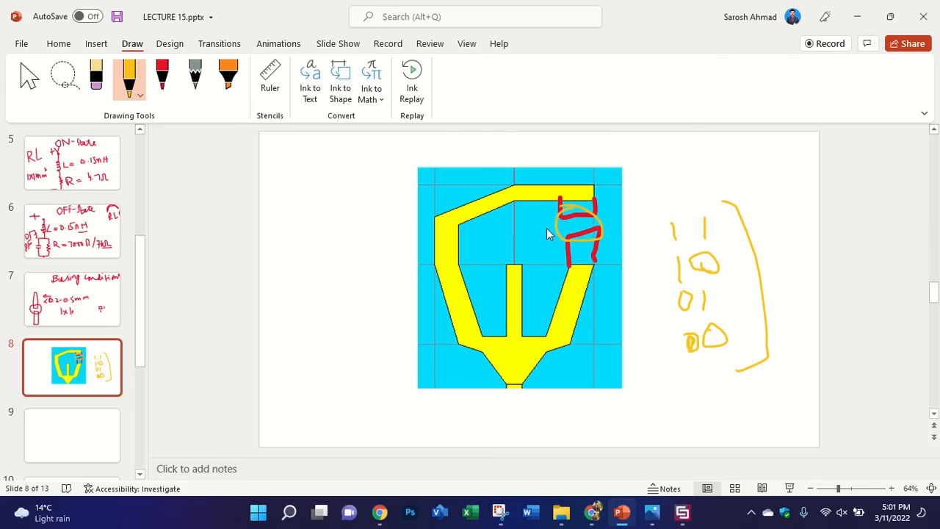
click(162, 79)
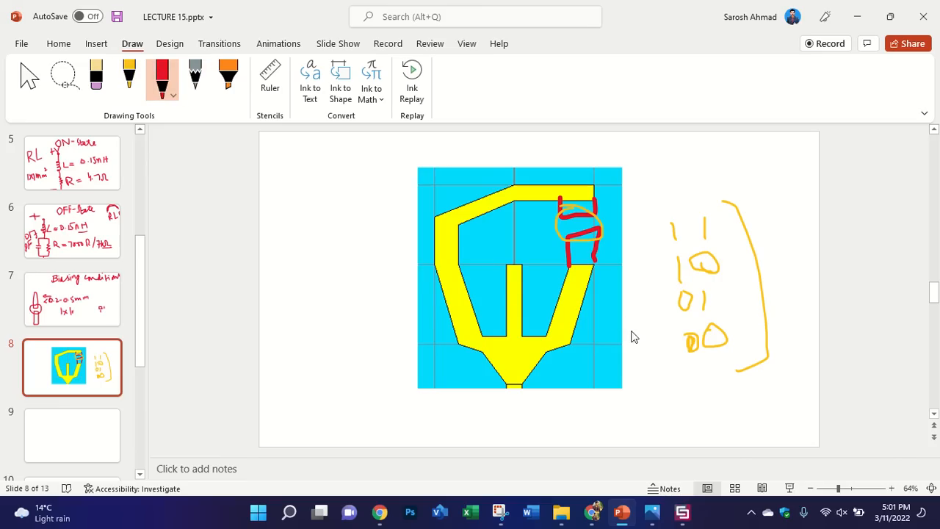
mouse_move(506, 269)
mouse_down()
mouse_move(506, 227)
mouse_move(525, 226)
mouse_move(514, 344)
mouse_move(507, 246)
mouse_up()
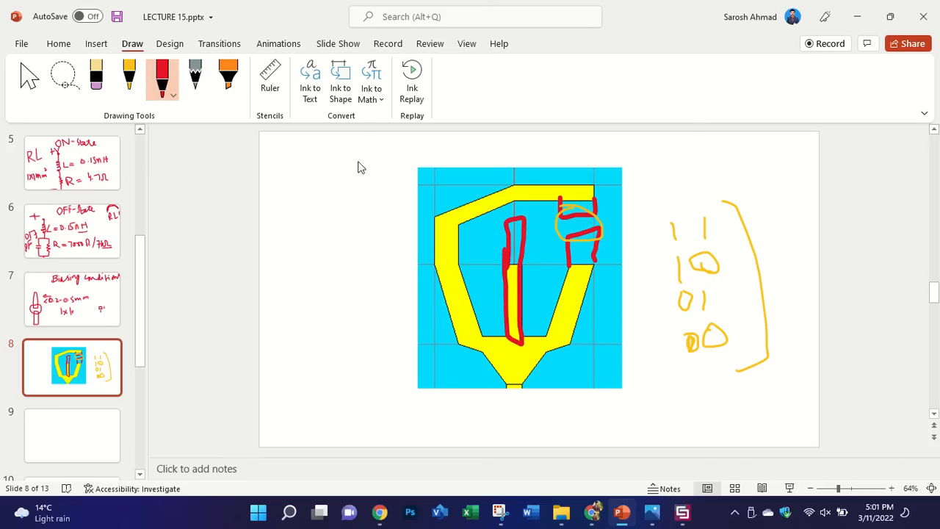
Step: Change the red pen's colour to green and circle the base of the middle prong, adding an arrow that points to it
click(173, 96)
click(209, 213)
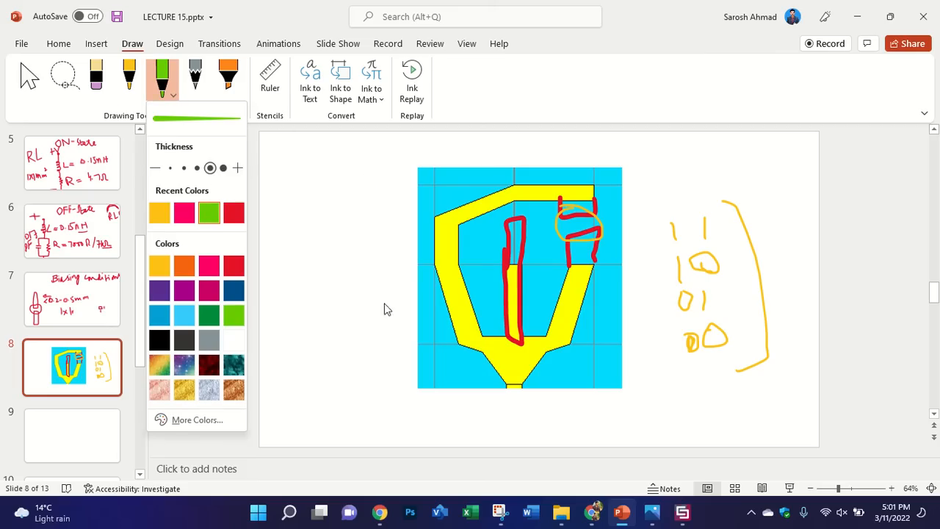
mouse_move(523, 322)
mouse_down()
mouse_move(464, 361)
mouse_move(502, 345)
mouse_move(492, 360)
mouse_up()
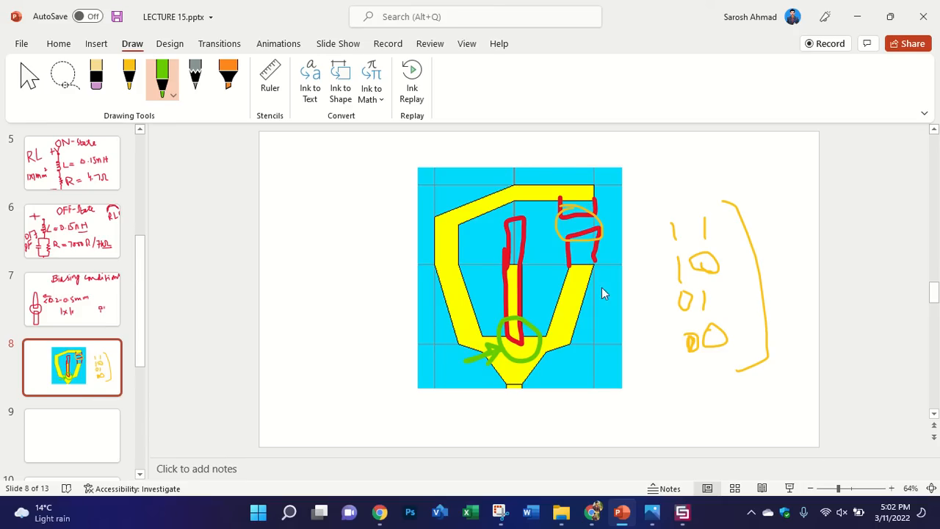
Step: Circle the right prong, the middle prong and the whole left arm in green, plus the lower joints of the left arm and right prong
mouse_move(551, 304)
mouse_down()
mouse_move(605, 262)
mouse_move(555, 315)
mouse_up()
mouse_move(503, 237)
mouse_down()
mouse_move(475, 295)
mouse_move(515, 249)
mouse_up()
mouse_move(456, 178)
mouse_down()
mouse_move(421, 199)
mouse_move(452, 317)
mouse_move(512, 239)
mouse_move(609, 156)
mouse_move(454, 184)
mouse_up()
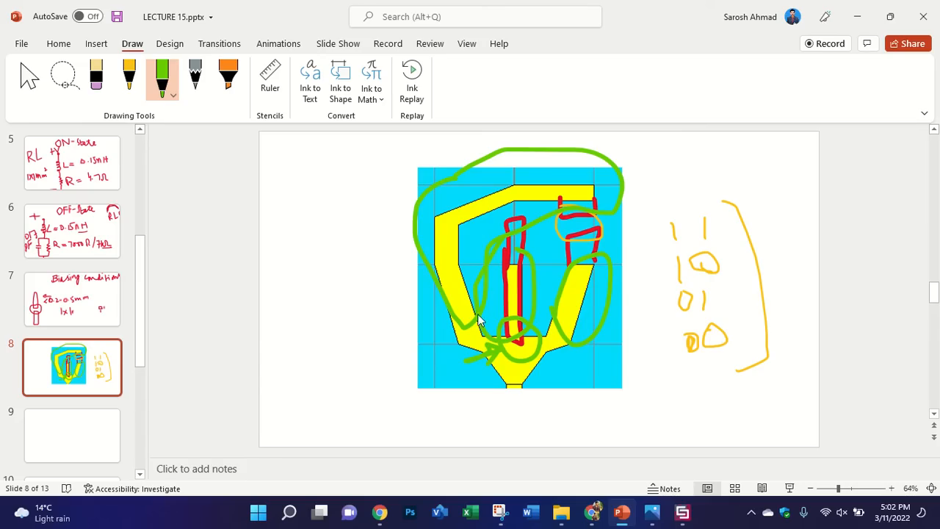
mouse_move(478, 313)
mouse_down()
mouse_move(443, 337)
mouse_move(485, 330)
mouse_move(470, 317)
mouse_up()
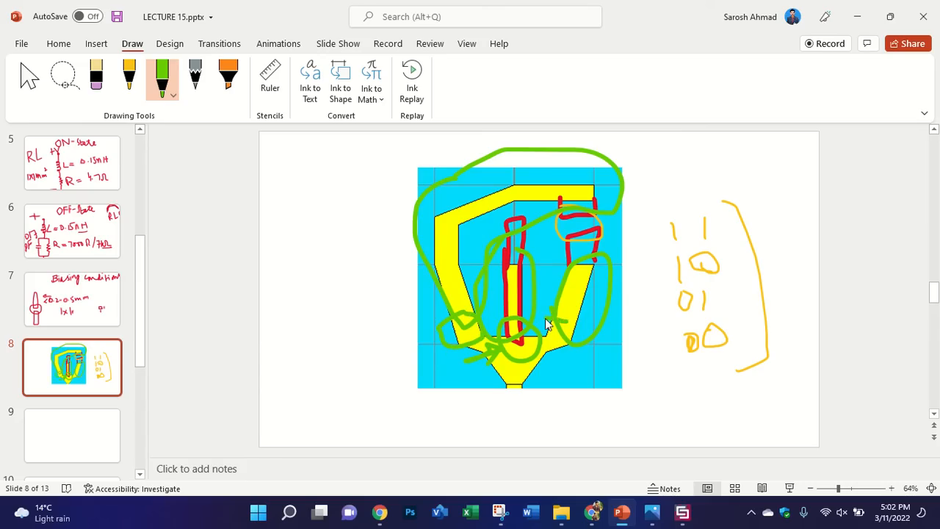
mouse_move(545, 318)
mouse_down()
mouse_move(586, 345)
mouse_move(570, 317)
mouse_up()
Step: Erase the green and orange ink on the antenna image, and circle two spots on the left arm and the right prong's base in green
click(95, 77)
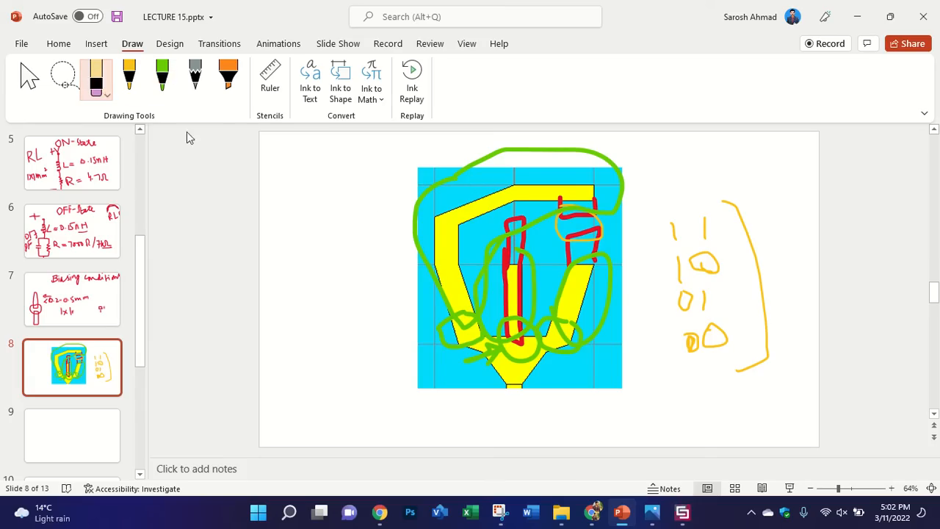
mouse_move(468, 164)
mouse_down()
mouse_move(457, 374)
mouse_move(495, 315)
mouse_move(524, 377)
mouse_move(542, 353)
mouse_move(597, 325)
mouse_move(617, 267)
mouse_move(552, 235)
mouse_move(540, 245)
mouse_up()
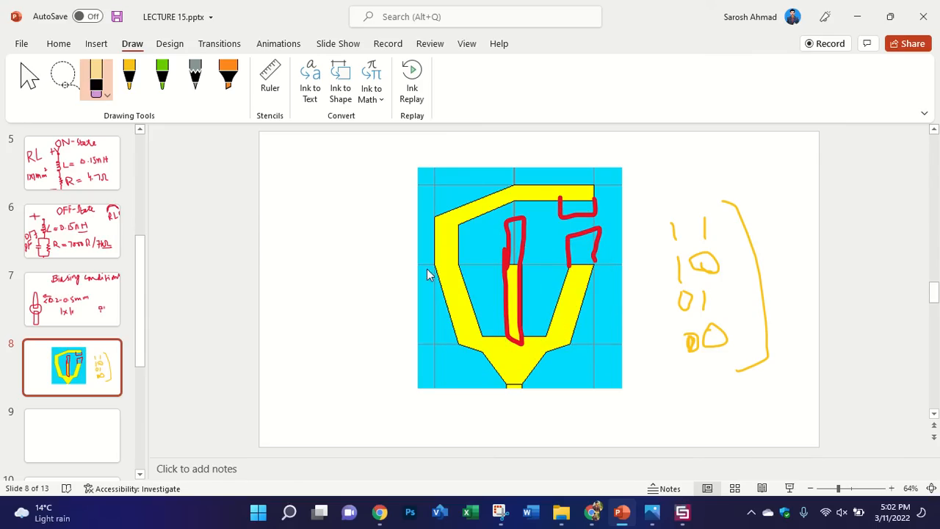
click(162, 78)
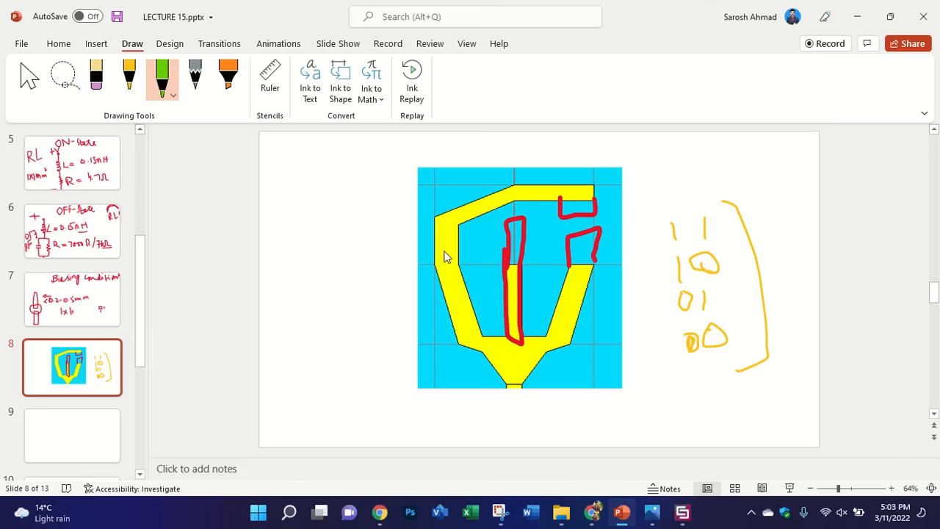
mouse_move(445, 257)
mouse_down()
mouse_move(450, 268)
mouse_move(447, 253)
mouse_up()
mouse_move(472, 301)
mouse_down()
mouse_move(447, 310)
mouse_move(476, 294)
mouse_up()
mouse_move(558, 331)
mouse_down()
mouse_move(549, 347)
mouse_move(562, 334)
mouse_move(545, 323)
mouse_up()
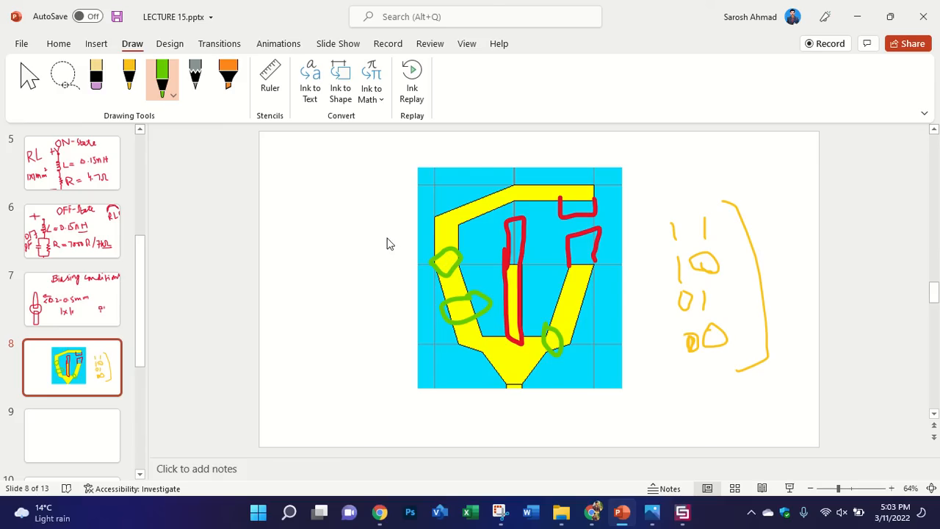
Step: Write a plus-over-minus pair and a minus-over-plus pair in green beside the left arm, and circle the plus-over-minus pair
mouse_move(384, 237)
mouse_down()
mouse_move(405, 235)
mouse_move(399, 246)
mouse_up()
drag(394, 297, 411, 297)
drag(311, 242, 328, 243)
mouse_move(328, 292)
mouse_down()
mouse_move(328, 317)
mouse_move(341, 304)
mouse_up()
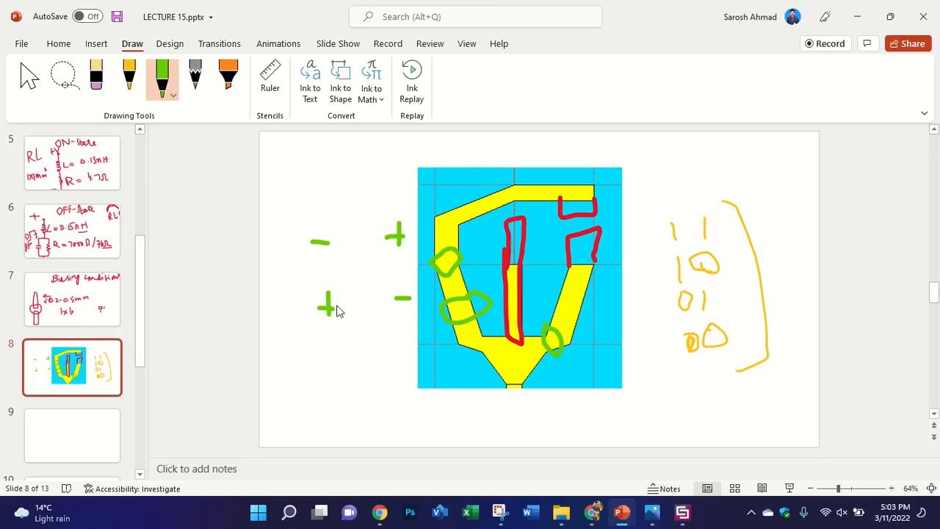
mouse_move(331, 307)
mouse_down()
mouse_move(320, 306)
mouse_move(338, 306)
mouse_up()
mouse_move(402, 208)
mouse_down()
mouse_move(372, 342)
mouse_move(424, 259)
mouse_move(416, 221)
mouse_move(400, 215)
mouse_up()
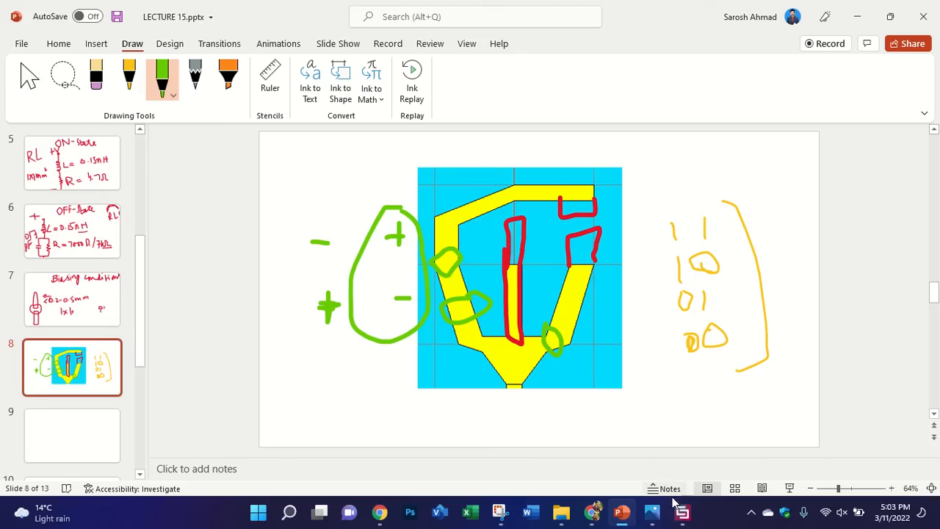
Step: Switch to CST Studio Suite and check the updated S-parameters curve as the simulation finishes
click(689, 515)
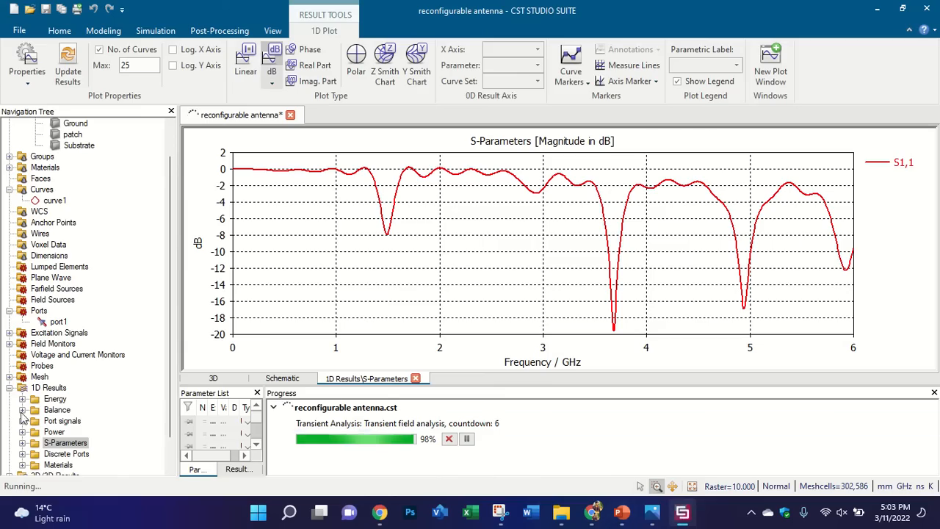
click(74, 421)
click(83, 443)
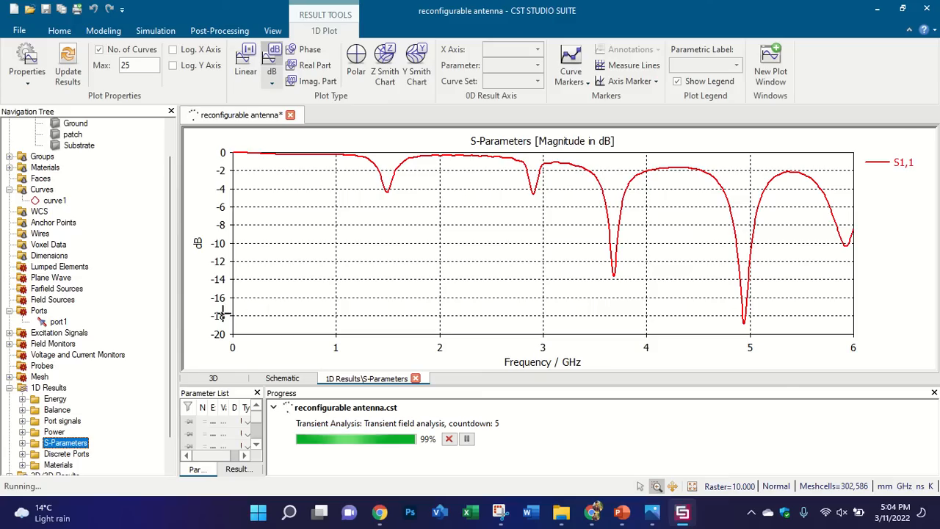
scroll(167, 309, down, 1)
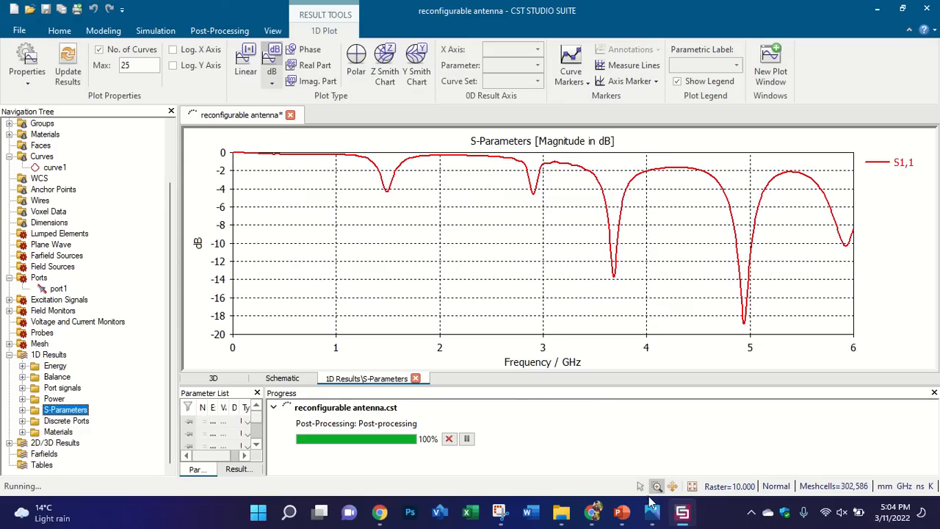
Step: Return to the PowerPoint slide and draw a green loop around the sloping bend leading into the upper strip
click(626, 514)
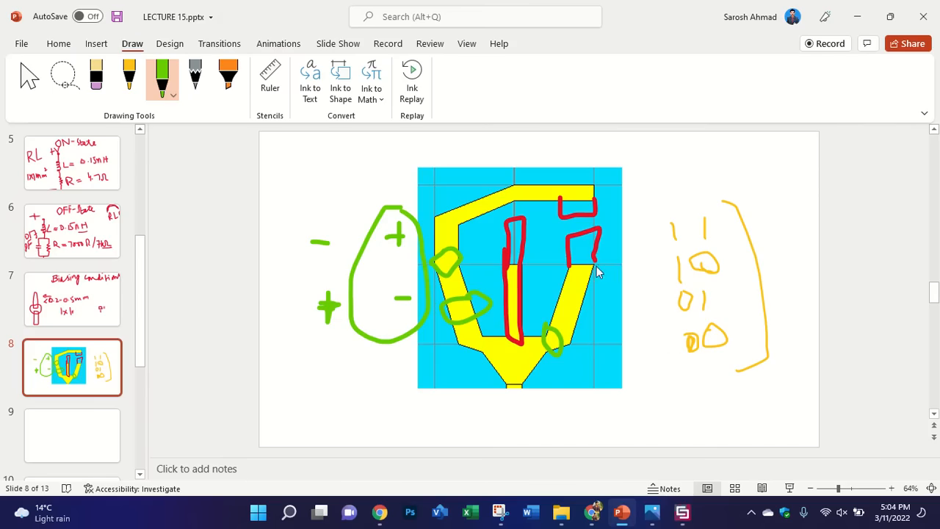
mouse_move(496, 210)
mouse_down()
mouse_move(517, 211)
mouse_move(474, 212)
mouse_move(535, 208)
mouse_move(505, 193)
mouse_up()
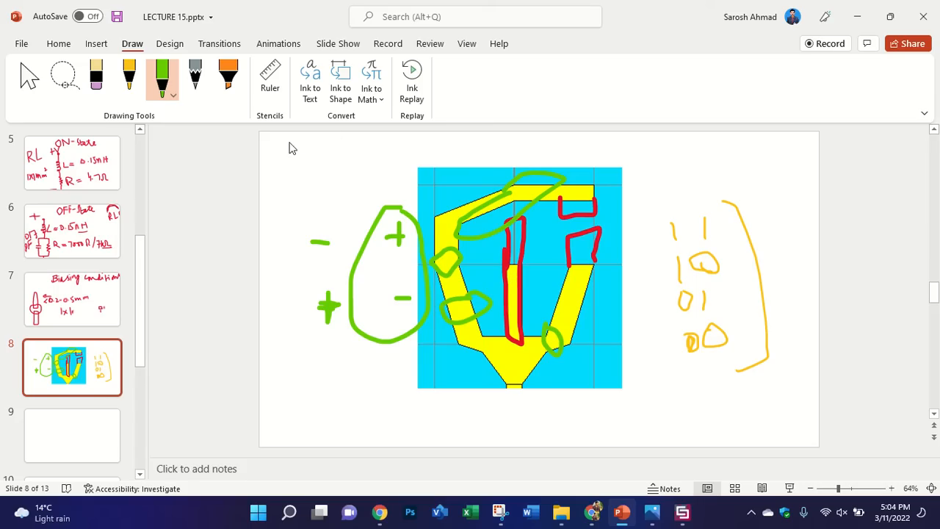
Step: Write 1.8 in green above the plus and minus pairs on the slide and draw a loop around it
drag(289, 141, 296, 169)
click(310, 153)
mouse_move(331, 140)
mouse_down()
mouse_move(322, 157)
mouse_move(334, 170)
mouse_move(330, 143)
mouse_up()
mouse_move(290, 185)
mouse_down()
mouse_move(301, 123)
mouse_move(289, 184)
mouse_up()
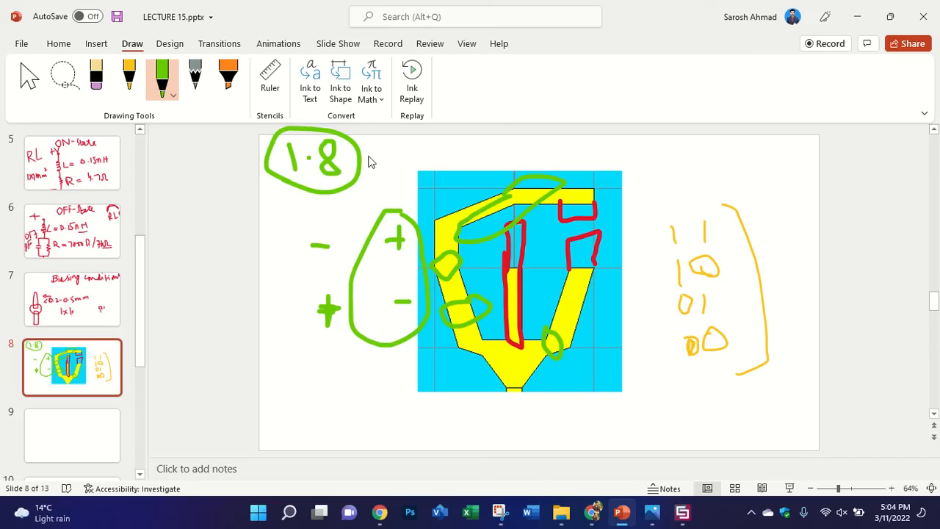
Step: Add a green tick beside the circled 1.8 and write 900 MH in green above the antenna image
mouse_move(355, 136)
mouse_down()
mouse_move(388, 137)
mouse_move(396, 125)
mouse_up()
mouse_move(462, 137)
mouse_down()
mouse_move(453, 147)
mouse_move(459, 158)
mouse_move(485, 144)
mouse_move(510, 162)
mouse_up()
drag(543, 132, 541, 163)
drag(558, 124, 557, 159)
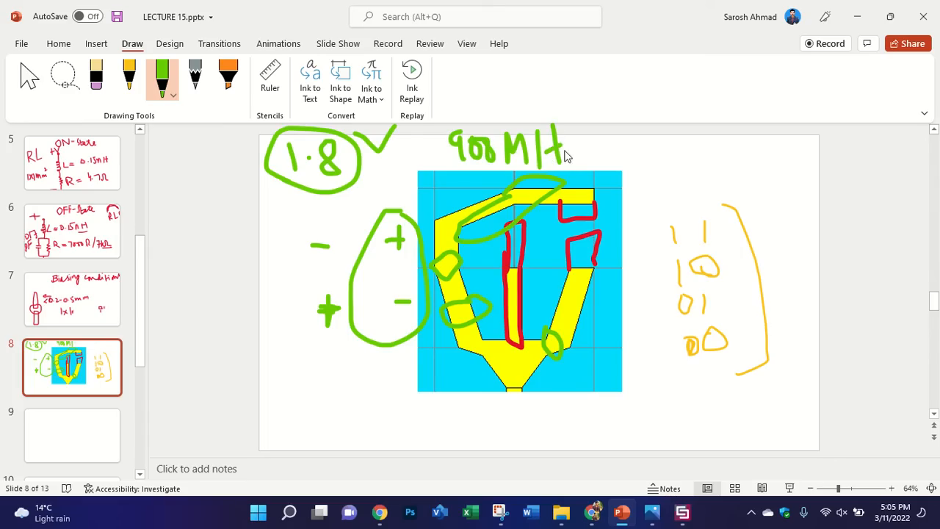
Step: Switch to CST Studio Suite and create a new tree folder under 1D Results
click(682, 512)
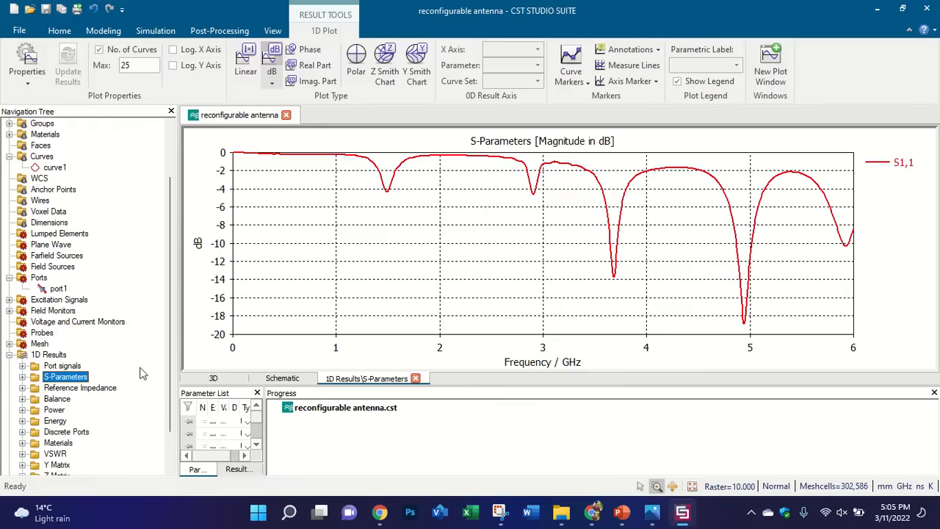
scroll(73, 330, down, 2)
right_click(73, 310)
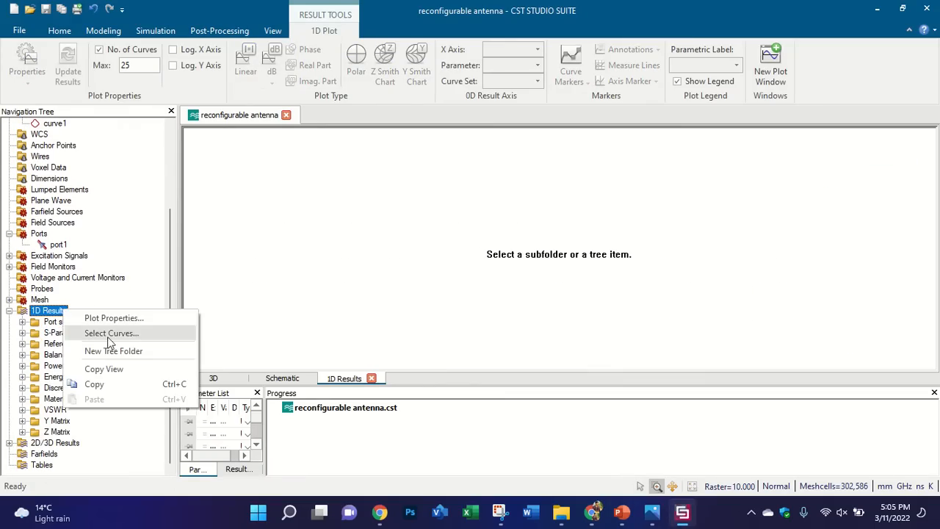
click(87, 346)
Step: Copy the S1,1 curve from S-Parameters into the new results folder and plot it in dB
click(22, 334)
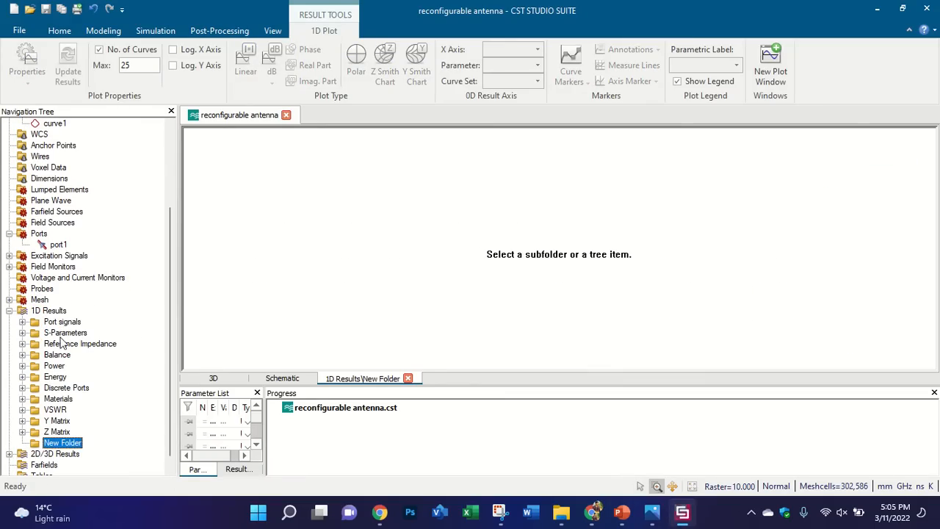
click(23, 332)
click(53, 344)
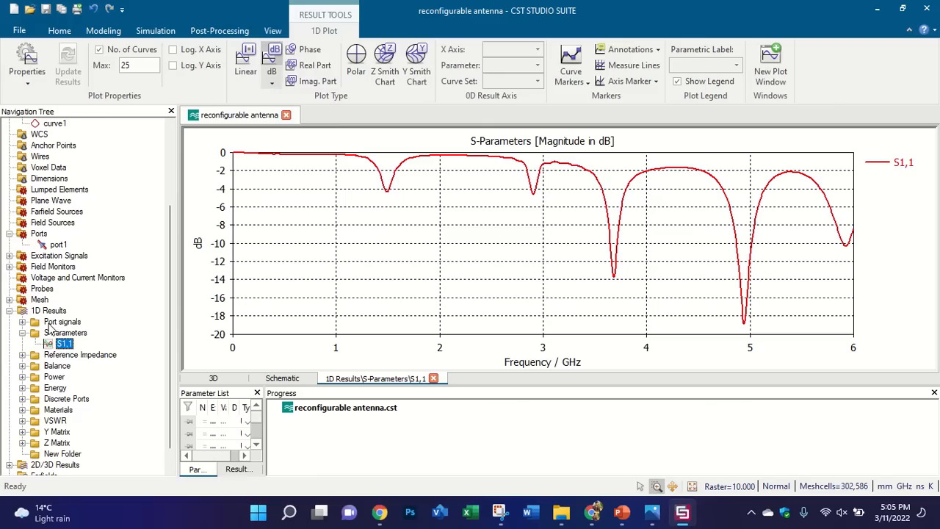
scroll(54, 334, down, 1)
click(72, 431)
key(ctrl+v)
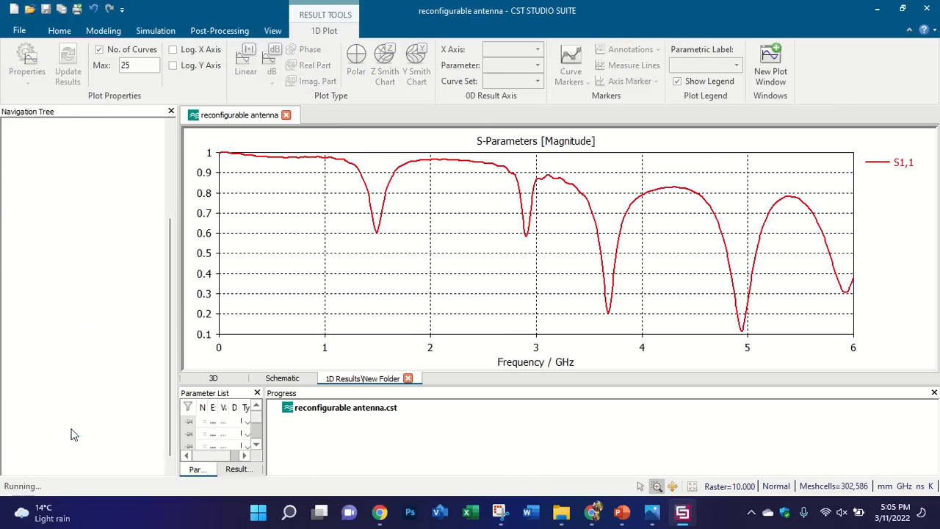
click(271, 59)
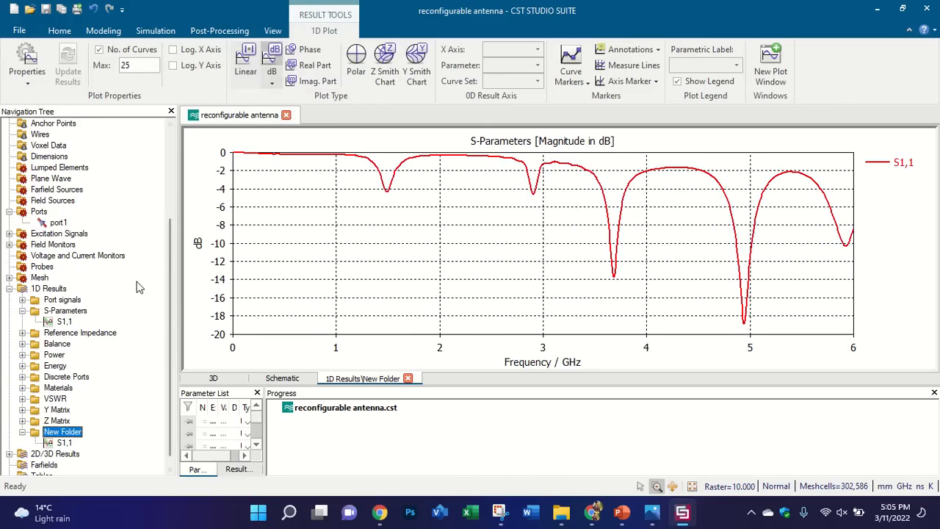
Step: Show component1 in a front view and align the local WCS with the substrate face
scroll(88, 222, up, 4)
click(72, 135)
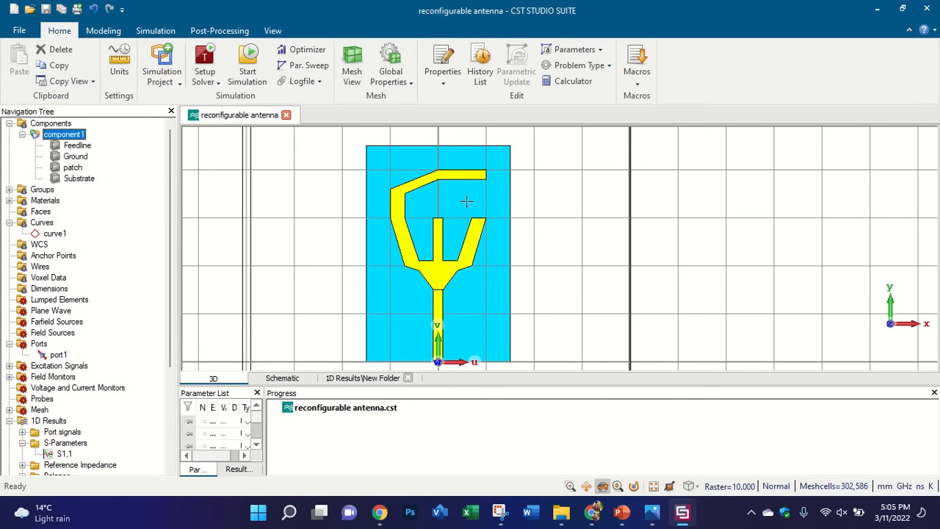
scroll(457, 237, up, 2)
drag(492, 197, 471, 229)
key(5)
scroll(487, 196, up, 3)
scroll(451, 222, up, 2)
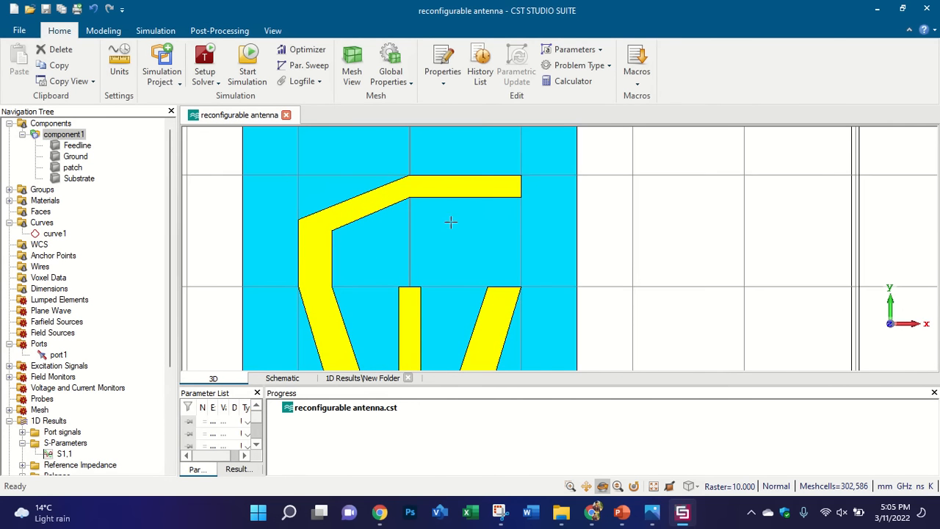
scroll(439, 238, up, 2)
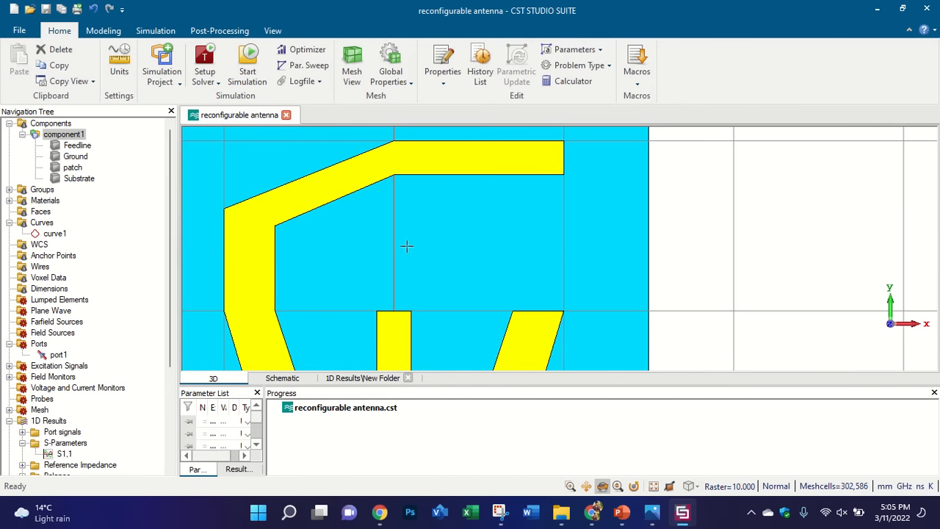
click(103, 31)
click(752, 65)
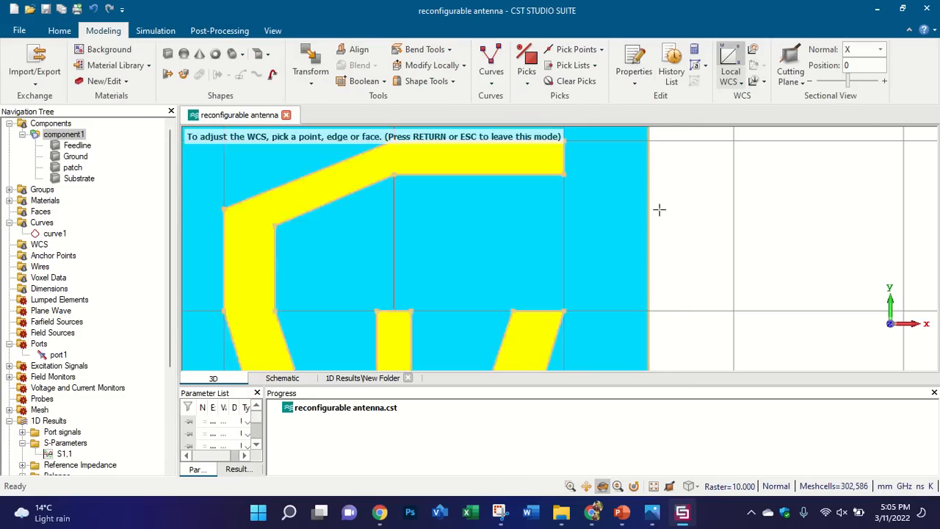
click(659, 208)
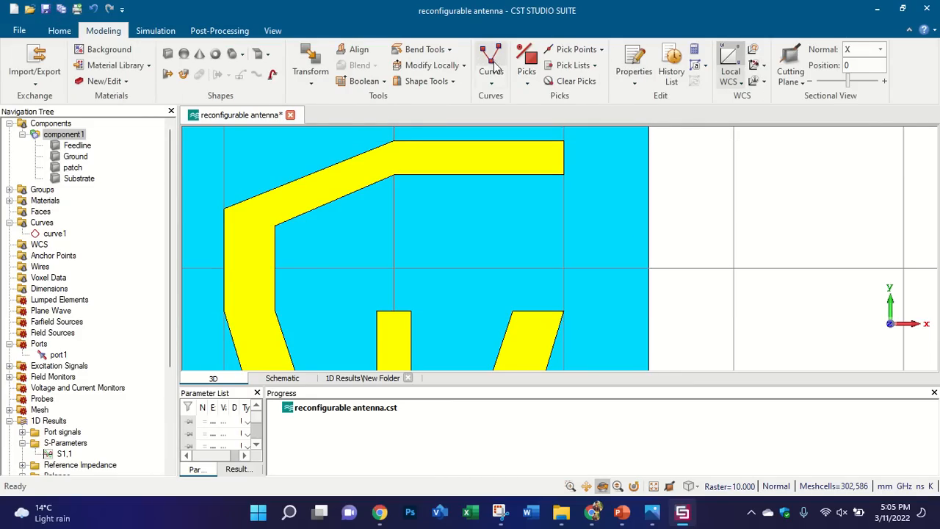
Step: Start a polygon curve at the upper strip's lower outer corner (10, 15.5), with points (10, 13), (1, 13), (1, 8) and (-1, 8)
click(494, 62)
scroll(578, 183, up, 5)
scroll(555, 168, up, 4)
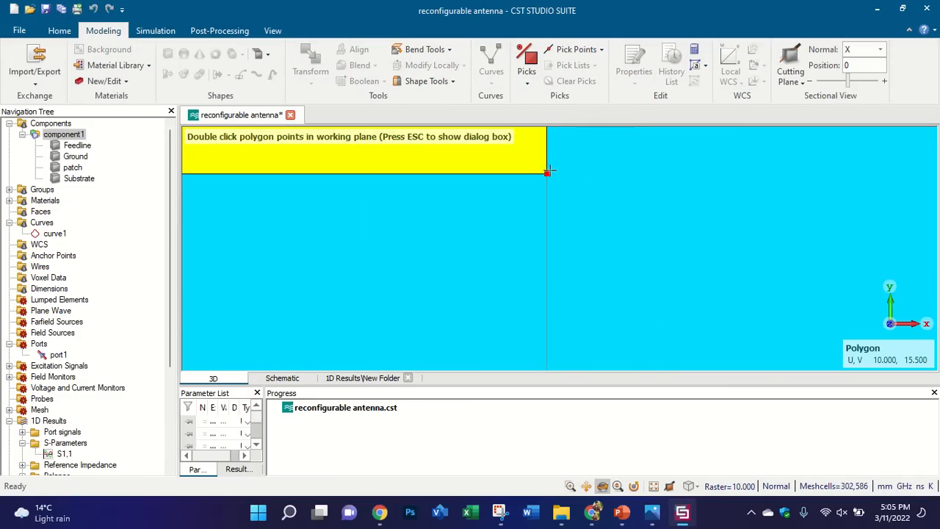
click(547, 172)
scroll(546, 206, down, 5)
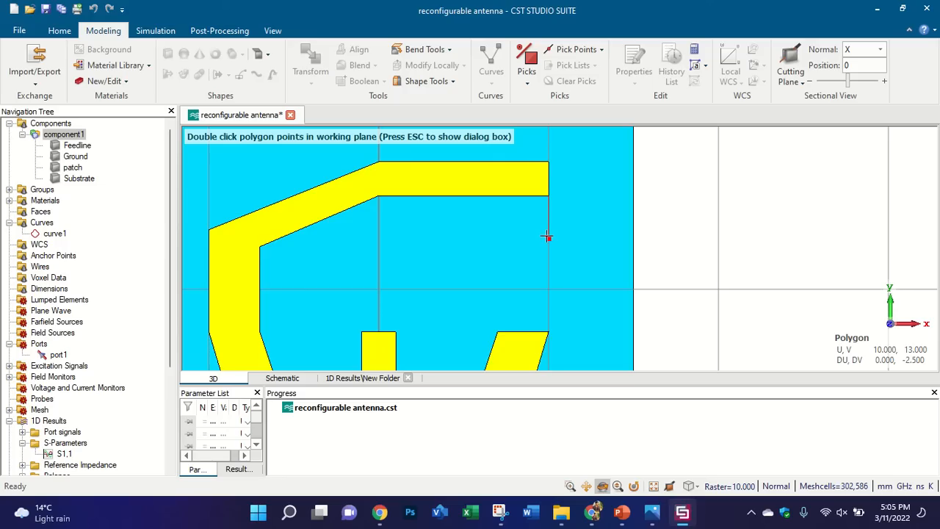
double_click(547, 237)
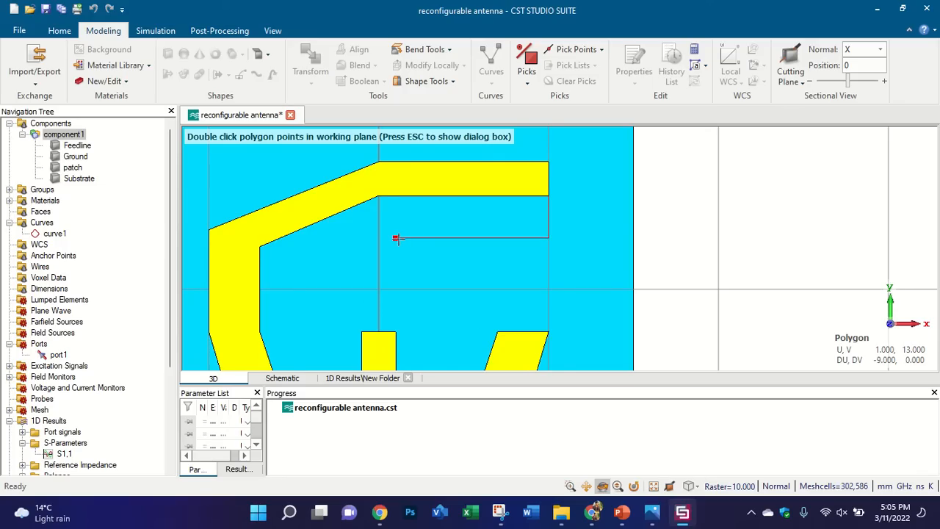
double_click(397, 238)
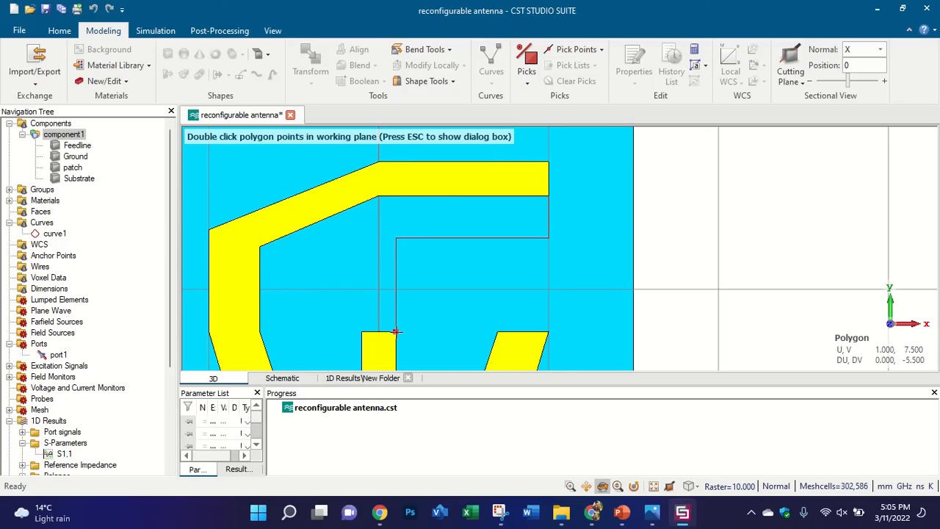
double_click(395, 321)
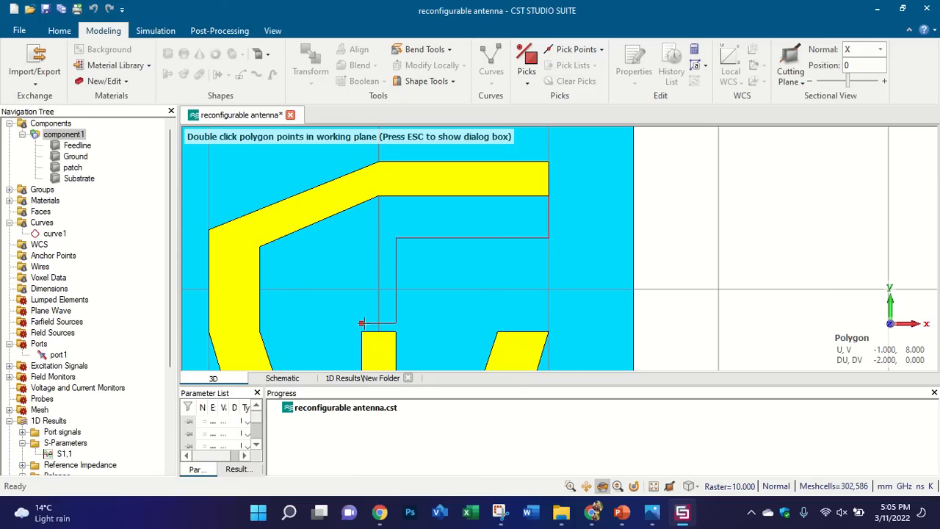
double_click(362, 322)
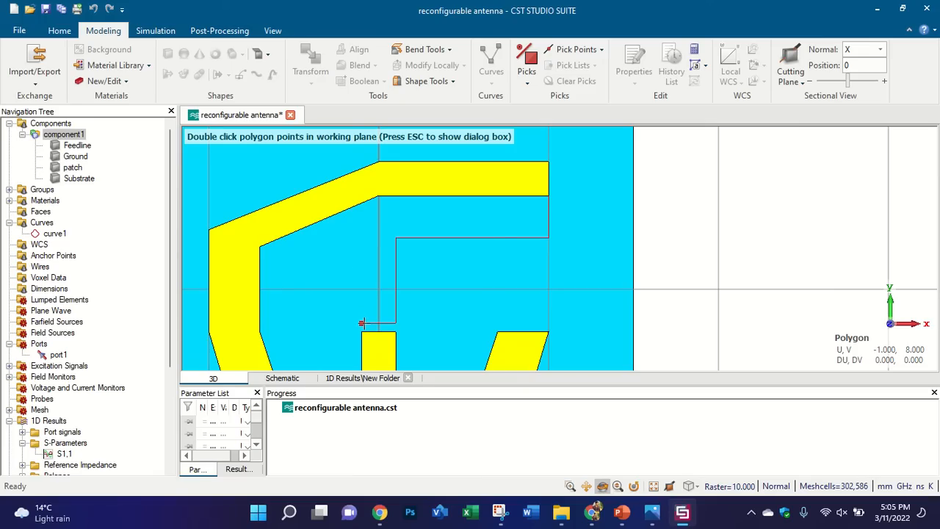
Step: Complete the polygon with a sloped corner up to (0, 14.5), then (8, 14.5), (8, 15.5) and back to (10, 15.5), keeping it in curve1
double_click(361, 222)
double_click(377, 213)
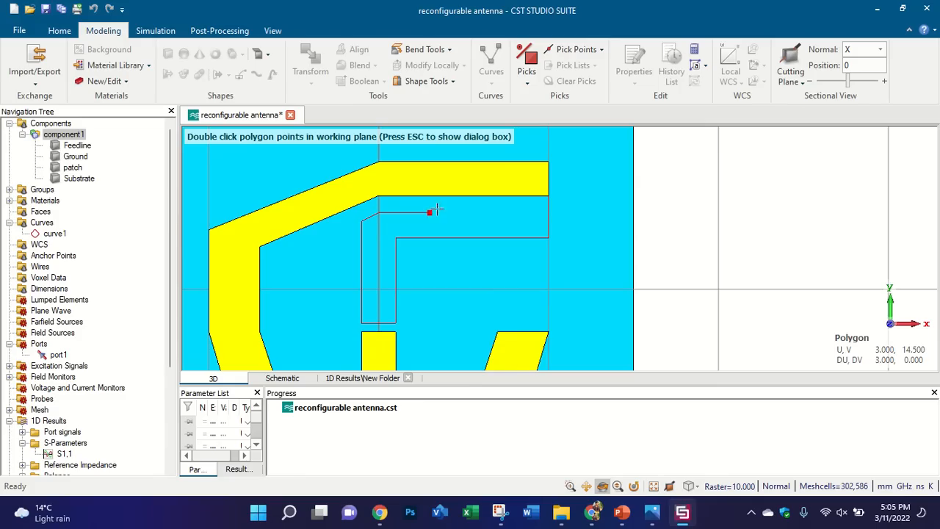
double_click(514, 211)
double_click(548, 196)
key(Escape)
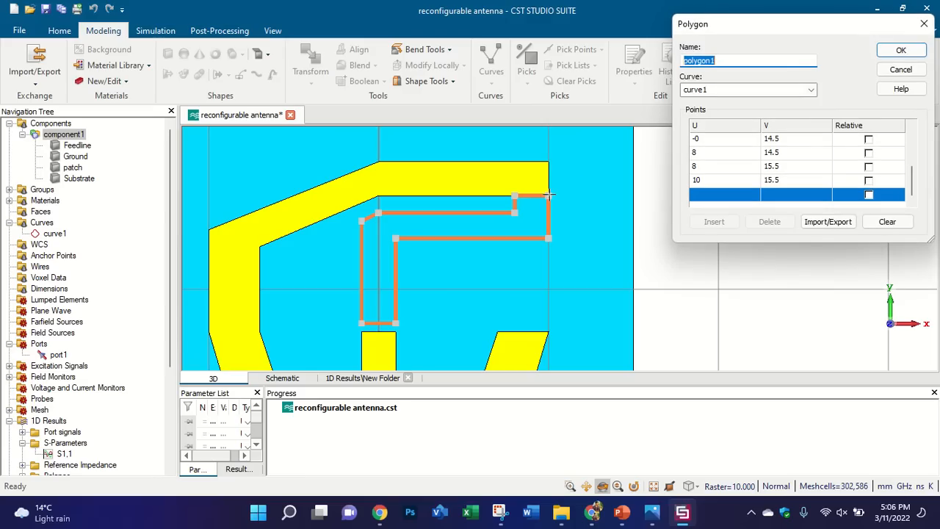
click(897, 51)
Step: Begin a planar extrusion of the new polygon with thickness tp and preview its direction against the substrate
scroll(392, 281, down, 5)
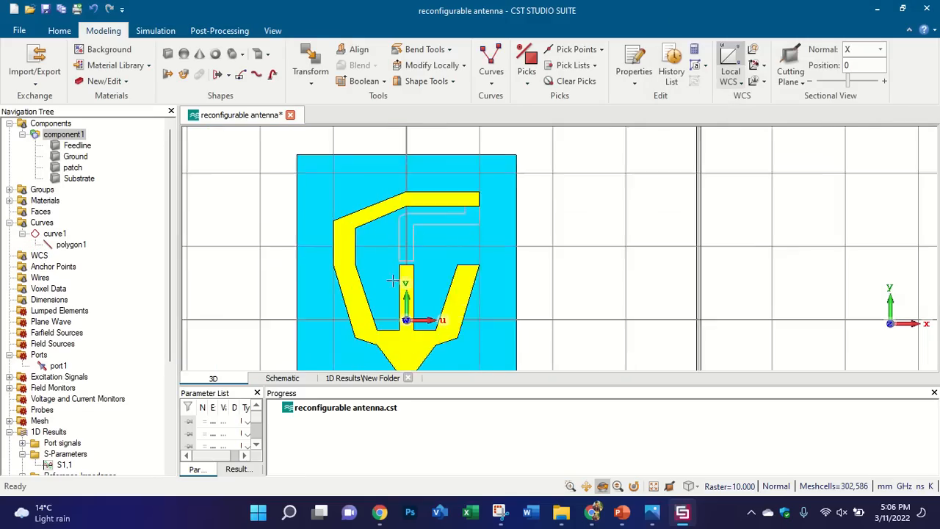
scroll(406, 266, up, 7)
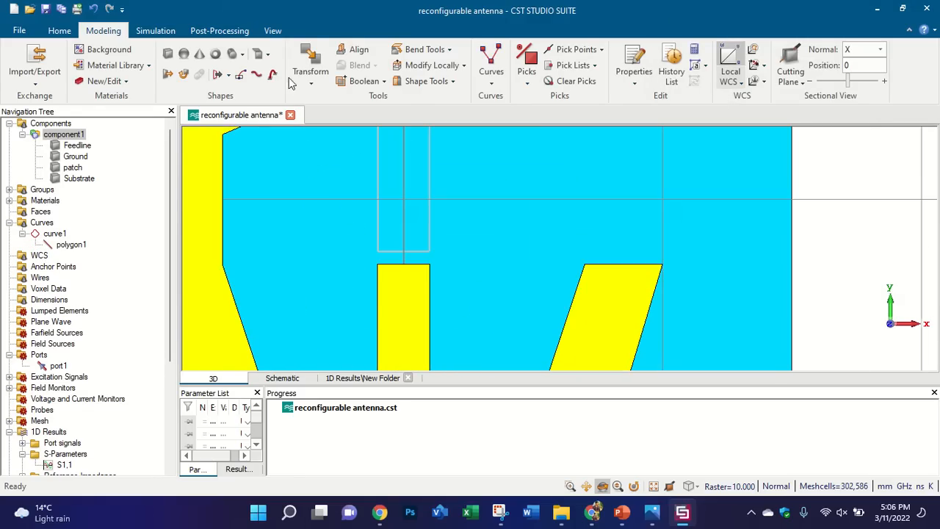
click(217, 76)
double_click(429, 240)
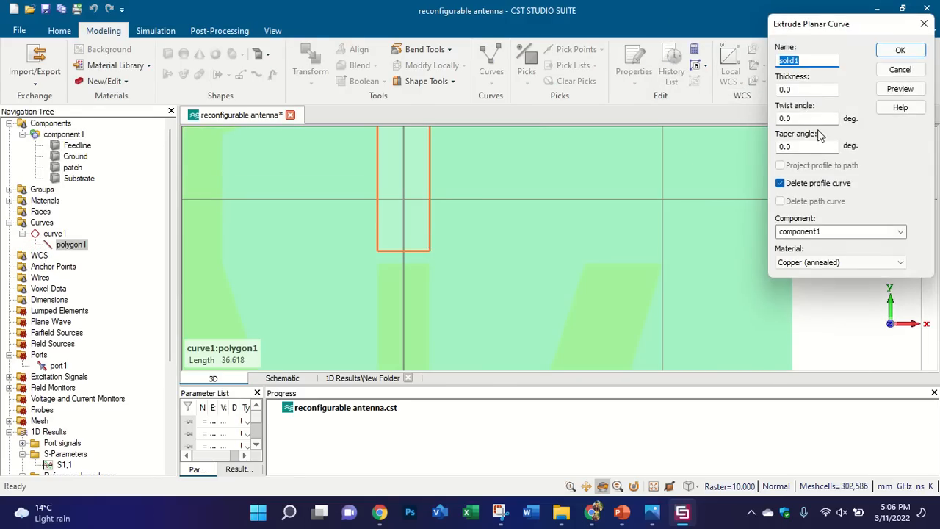
click(815, 89)
double_click(815, 89)
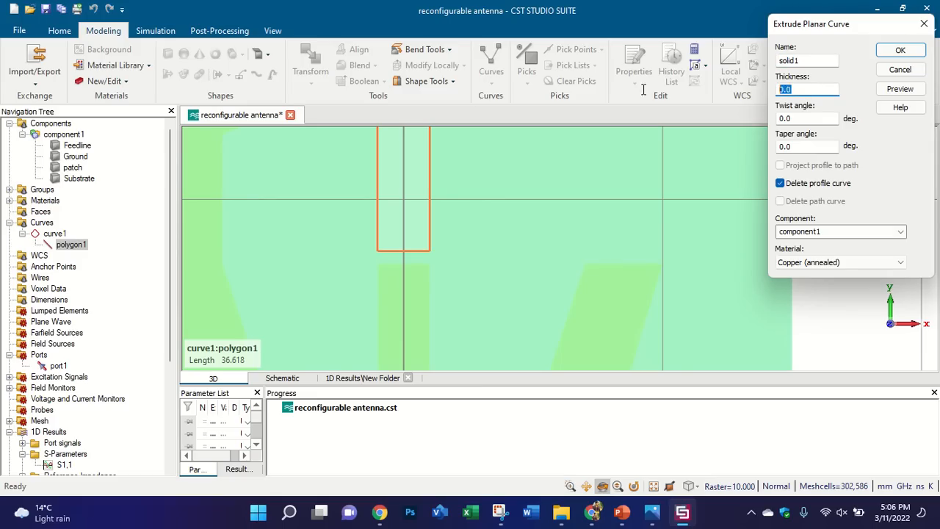
text(tp)
click(900, 94)
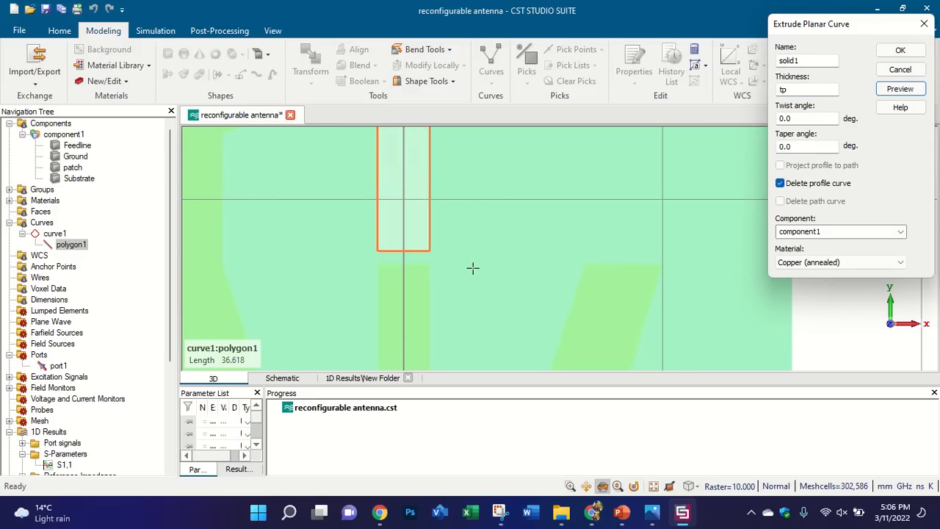
scroll(472, 268, down, 5)
scroll(514, 214, up, 5)
scroll(447, 300, up, 6)
drag(596, 252, 645, 246)
drag(529, 257, 507, 243)
scroll(654, 268, up, 4)
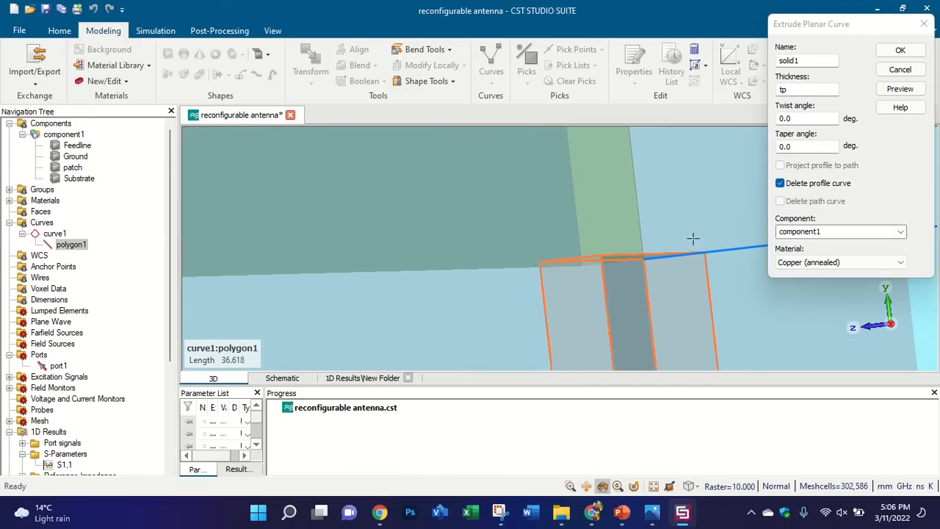
Step: Set the extrusion thickness to -tp and create the annealed copper solid in component1, deleting the current results but keeping the result cache
click(777, 90)
click(782, 90)
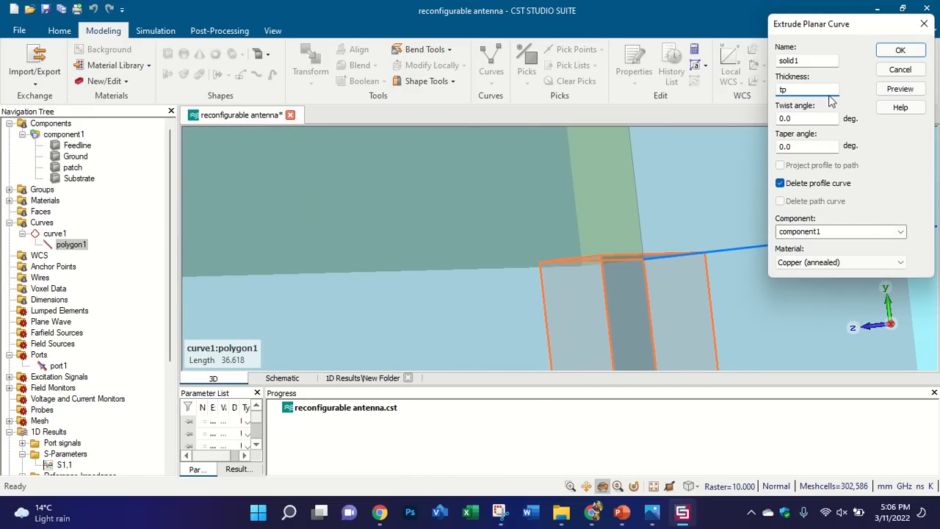
text(-)
click(890, 95)
scroll(577, 235, down, 3)
drag(636, 199, 725, 177)
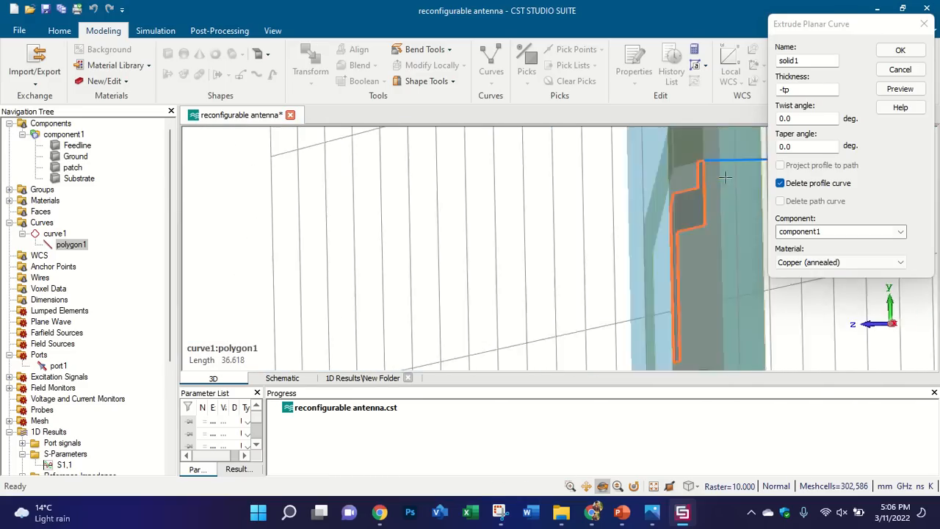
key(5)
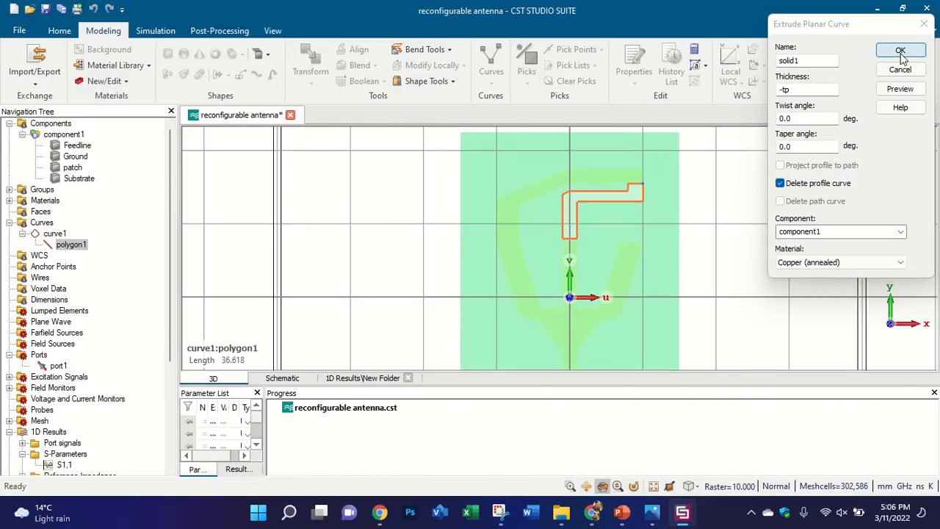
click(900, 51)
click(738, 216)
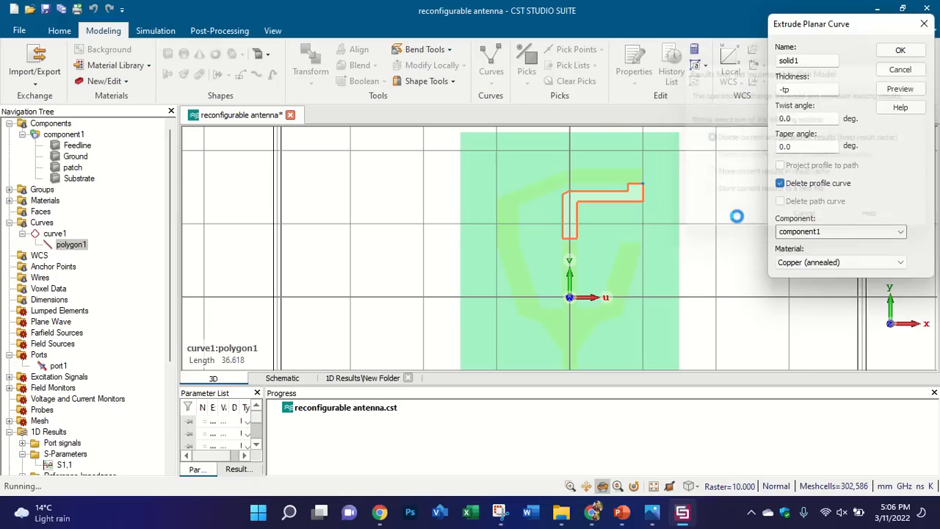
mouse_move(411, 6)
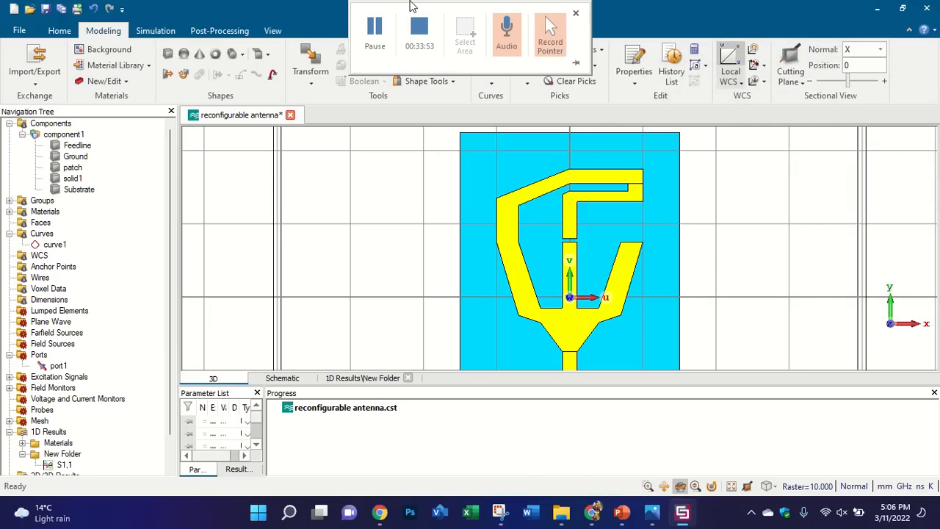
scroll(645, 192, up, 2)
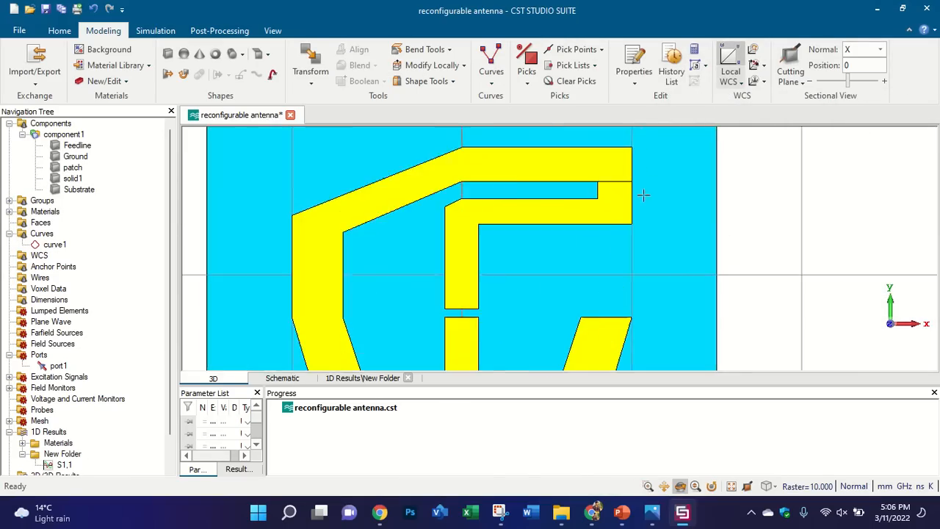
scroll(451, 226, down, 3)
scroll(454, 227, up, 5)
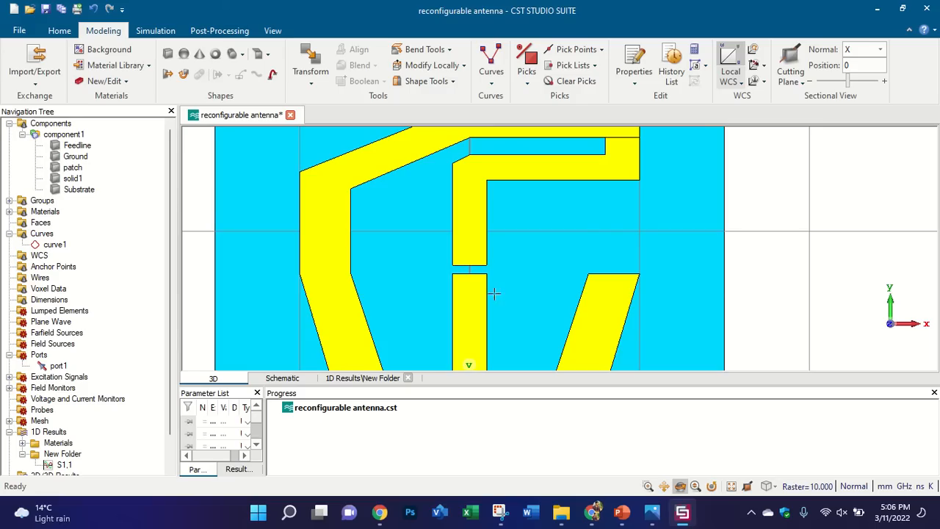
scroll(505, 283, up, 2)
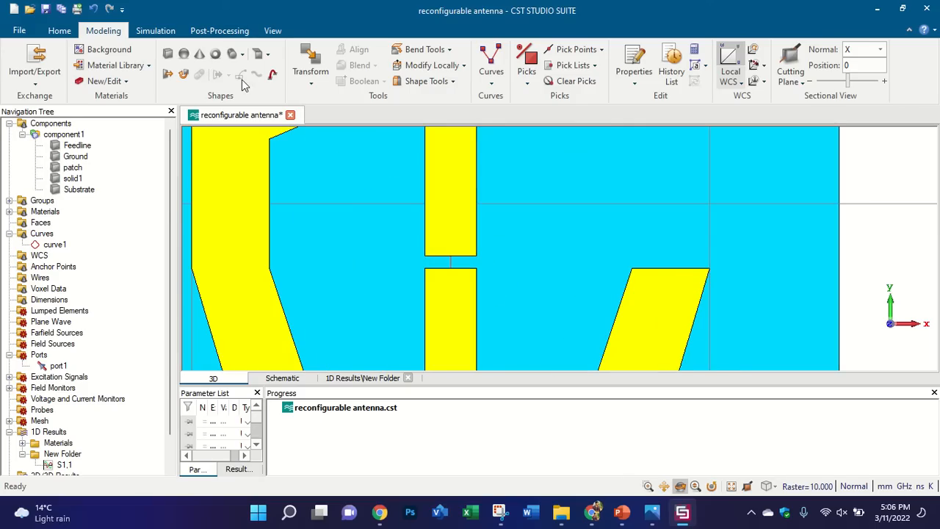
Step: View the whole antenna in 3D at an angle, and open the project's schematic view
click(155, 30)
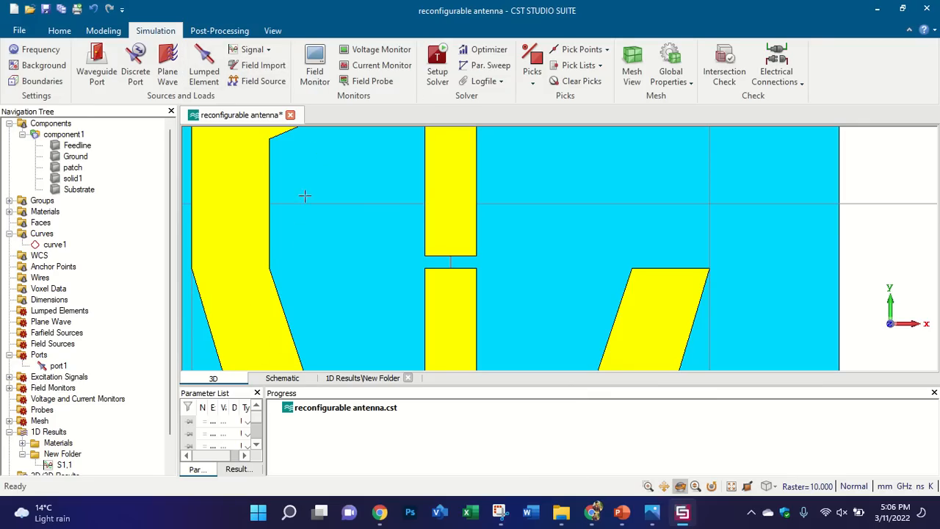
scroll(324, 223, down, 7)
drag(376, 197, 409, 226)
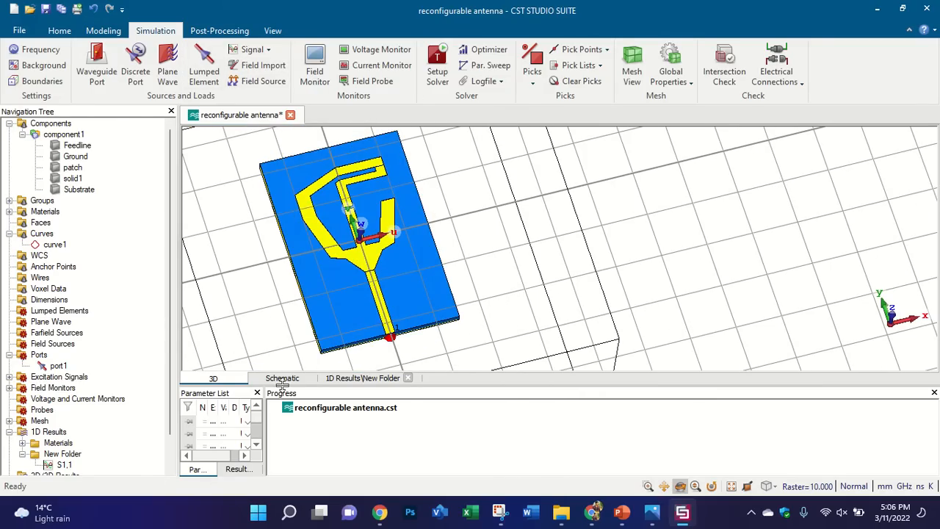
click(282, 378)
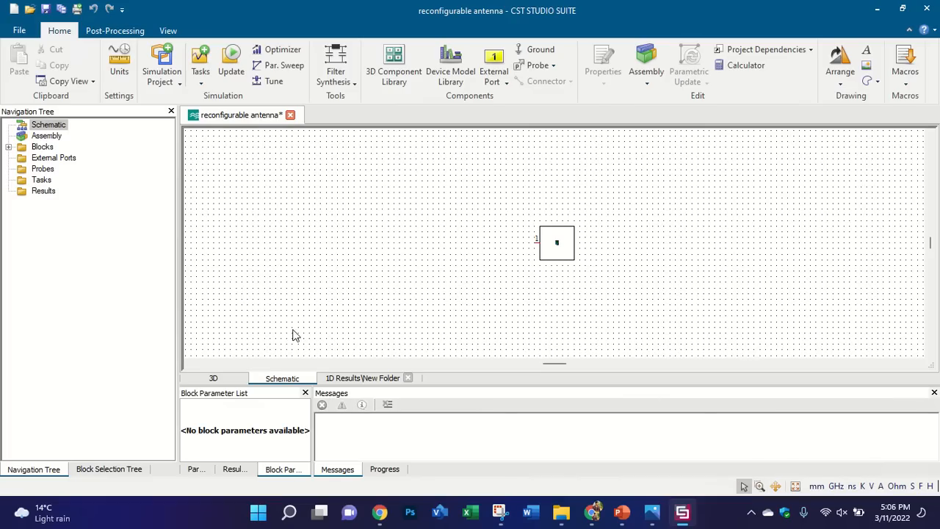
scroll(620, 258, up, 1)
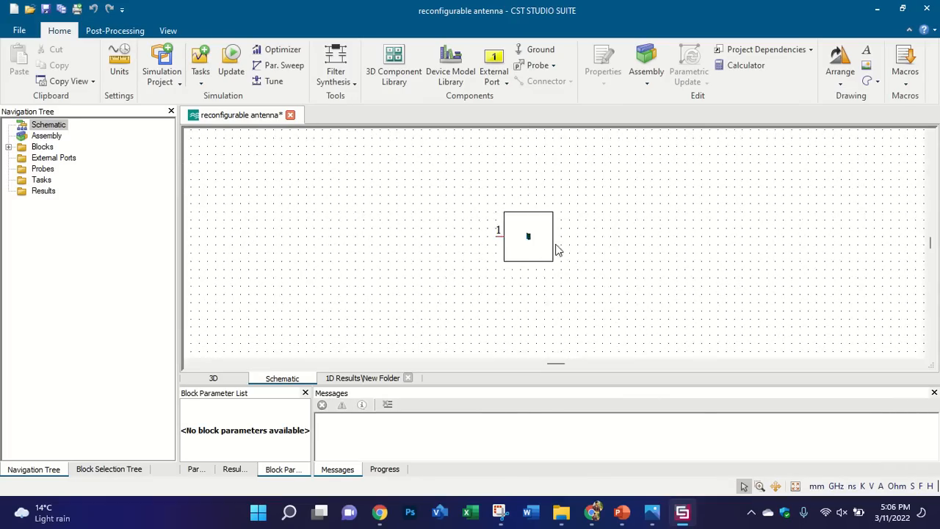
Step: Browse the Circuit Elements blocks available for the schematic, from the capacitor and inductor through the generic devices
click(103, 469)
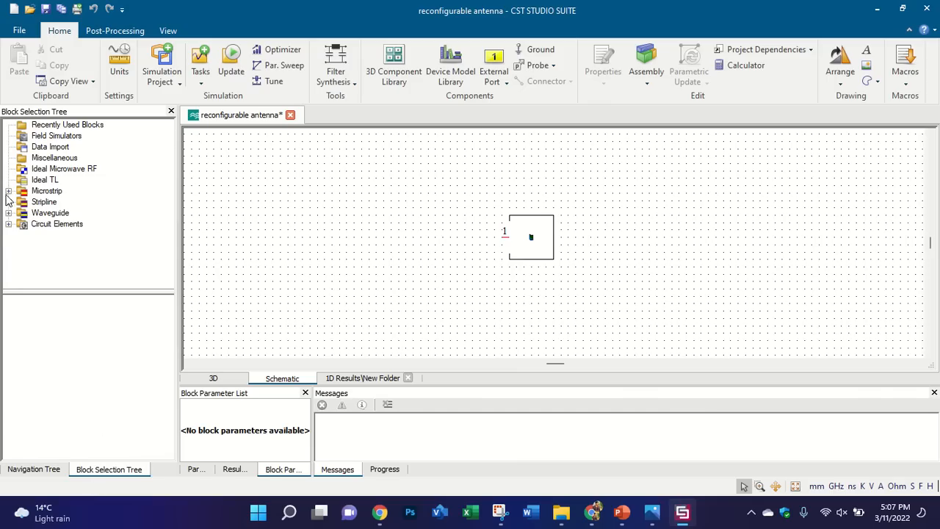
click(8, 224)
click(51, 225)
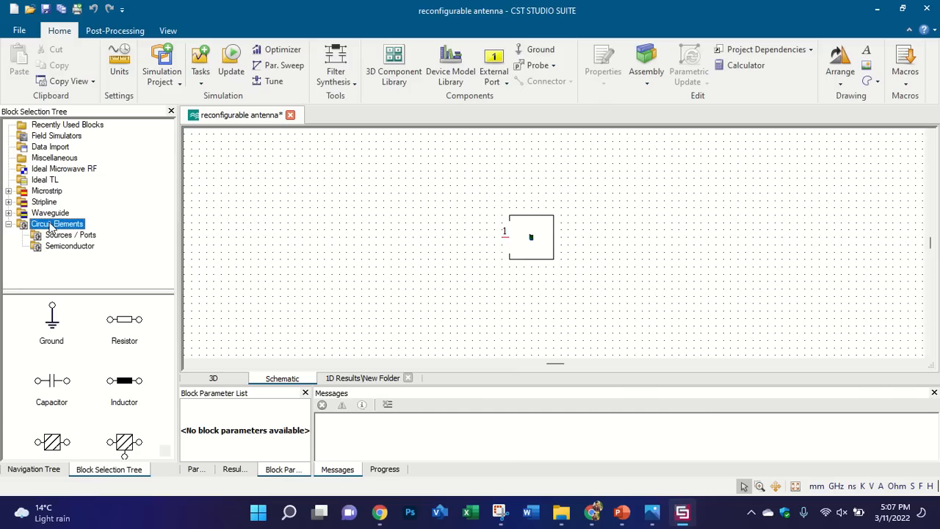
scroll(83, 360, down, 2)
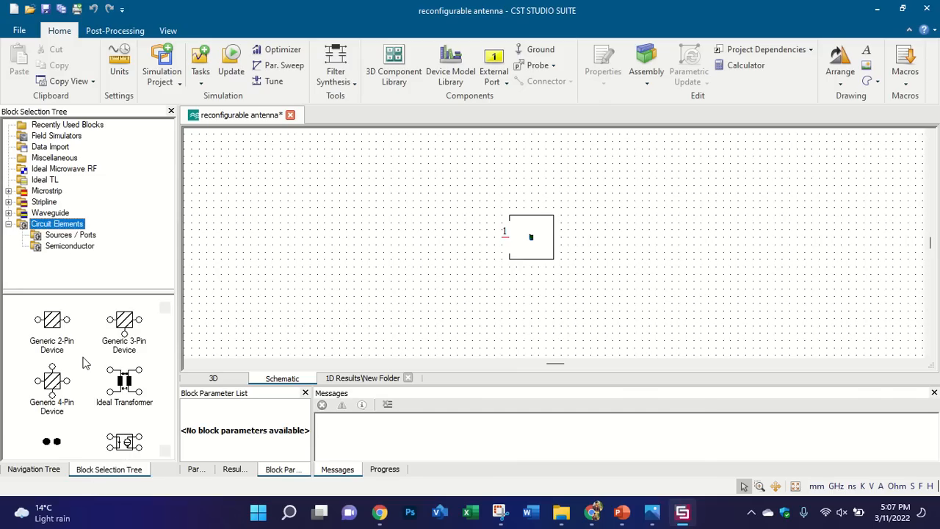
scroll(85, 363, up, 2)
scroll(83, 363, down, 6)
scroll(76, 356, up, 5)
drag(55, 320, 61, 314)
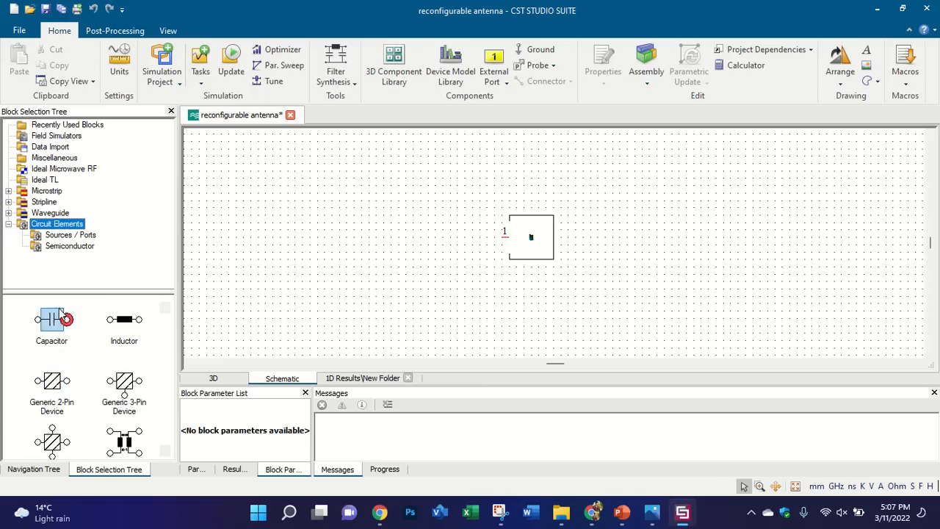
Step: Look through the Sources / Ports, Semiconductor, and circular and rectangular Waveguide block categories
click(41, 236)
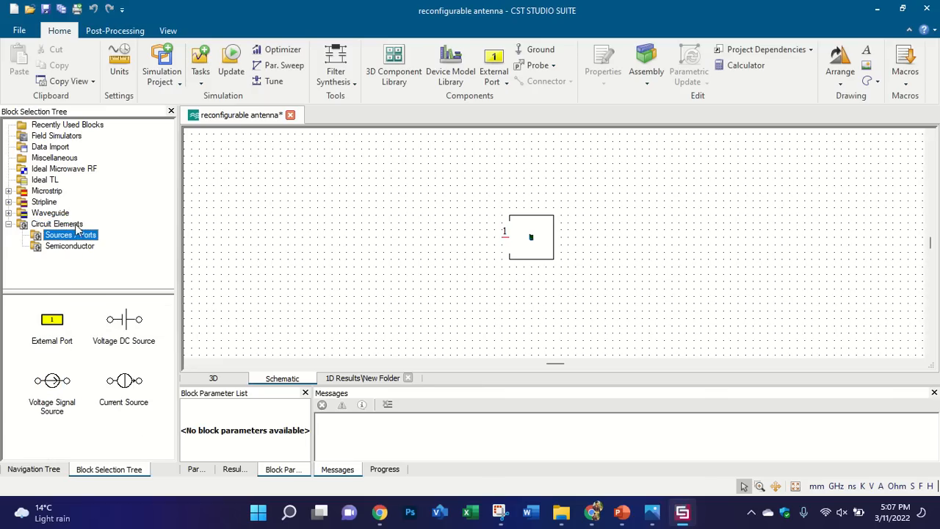
click(74, 246)
scroll(90, 360, down, 3)
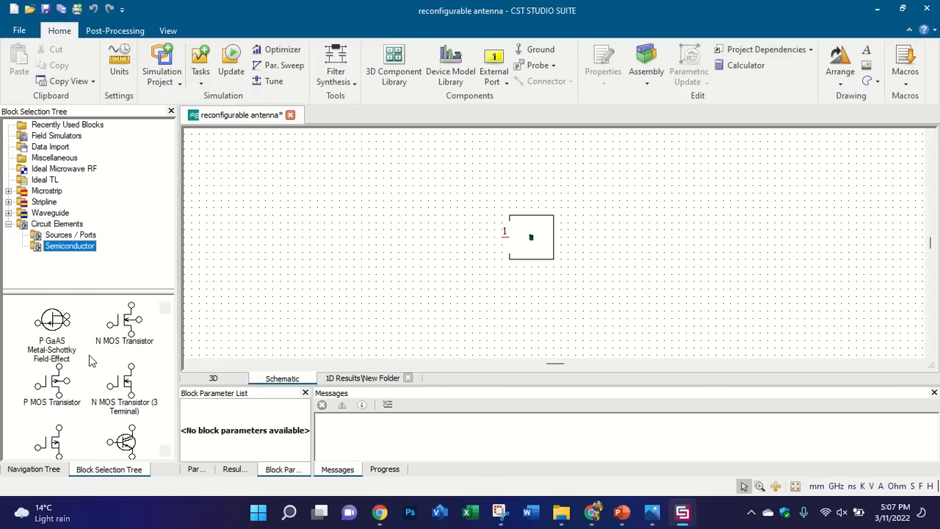
scroll(92, 360, up, 3)
click(9, 213)
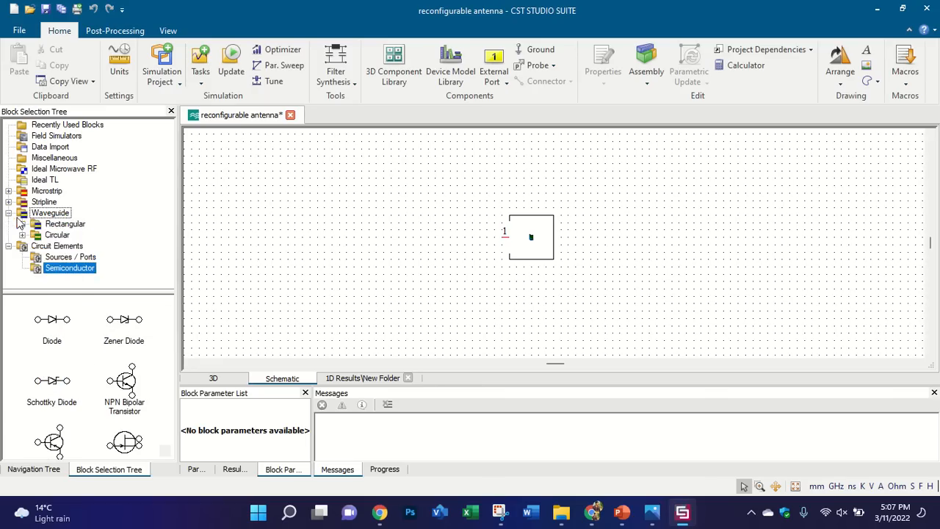
click(56, 234)
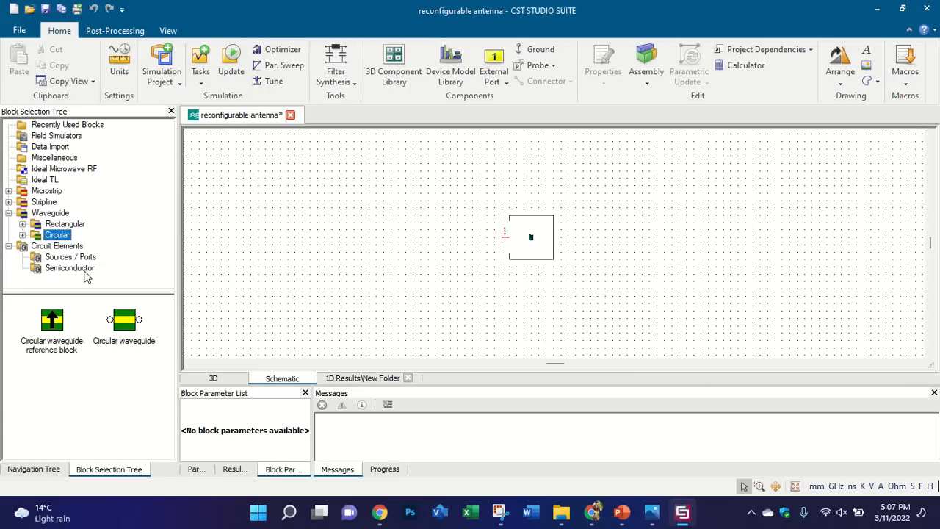
click(68, 225)
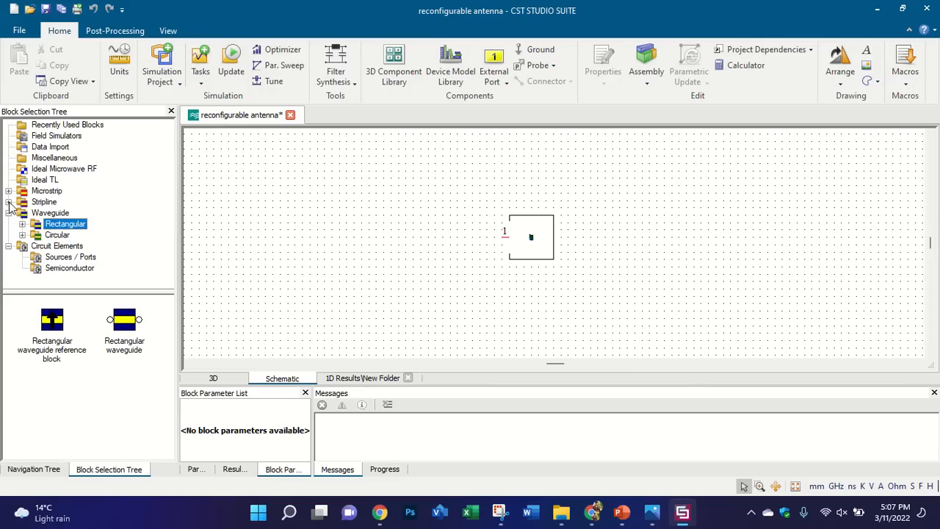
Step: Look through the Stripline block categories: Bends, Stubs, Discontinuities, Coupled Lines and Coupler
click(8, 202)
click(51, 213)
click(51, 224)
click(48, 235)
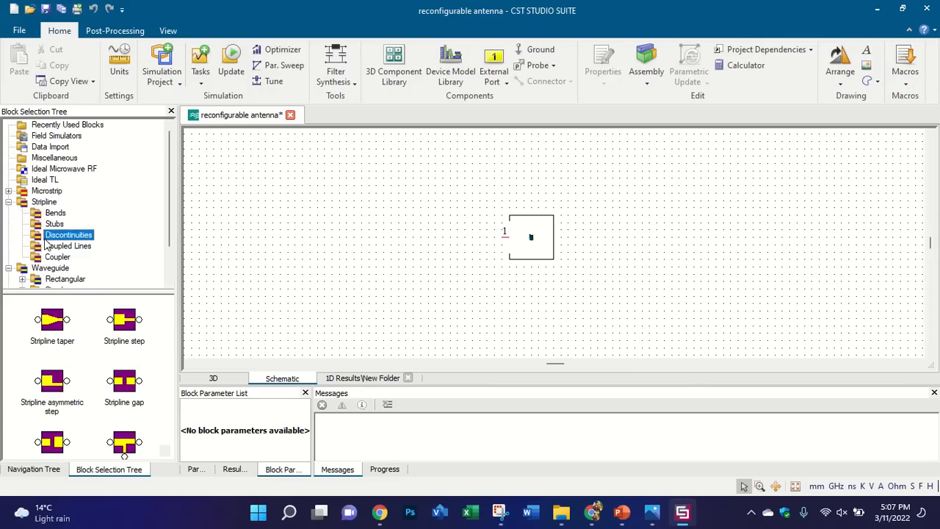
click(49, 246)
click(51, 258)
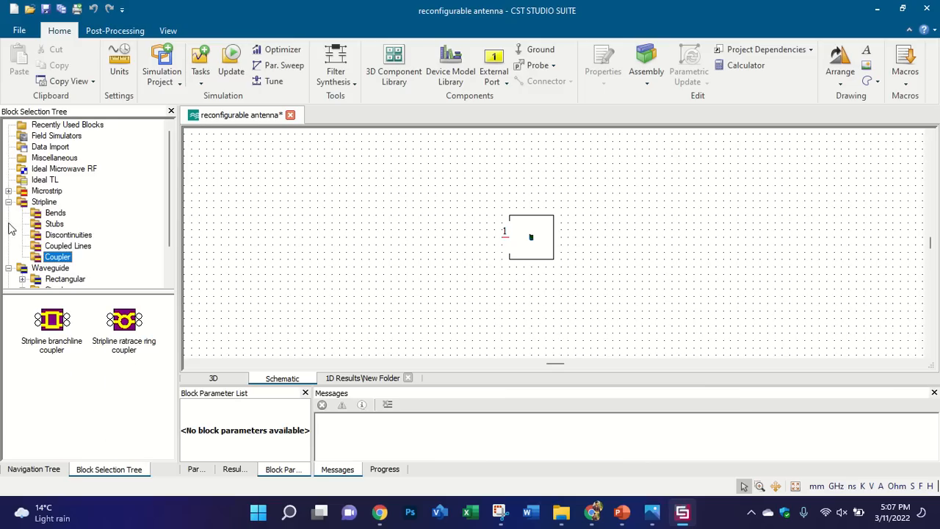
Step: Look through the Microstrip block categories: Bends, Stubs, Discontinuities, Coupled Lines and Coupler
click(8, 191)
click(47, 203)
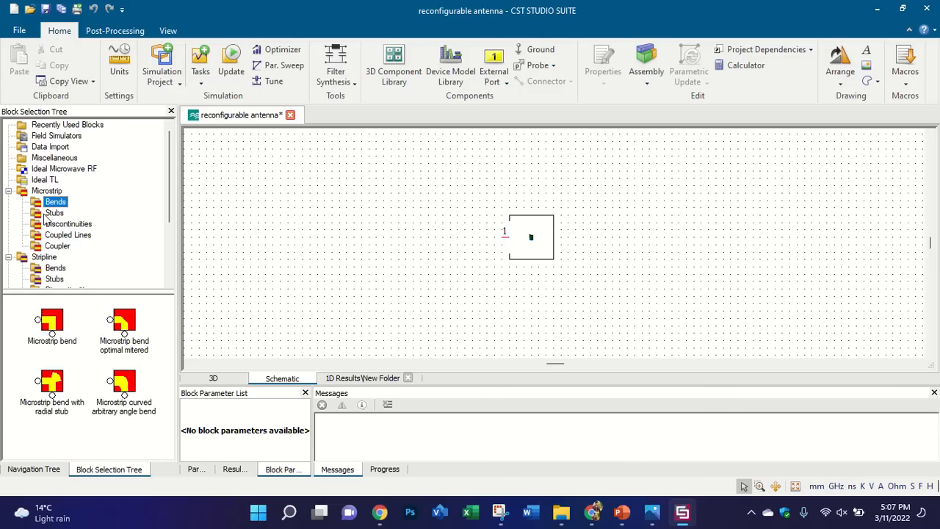
click(47, 213)
click(45, 224)
click(49, 235)
click(48, 246)
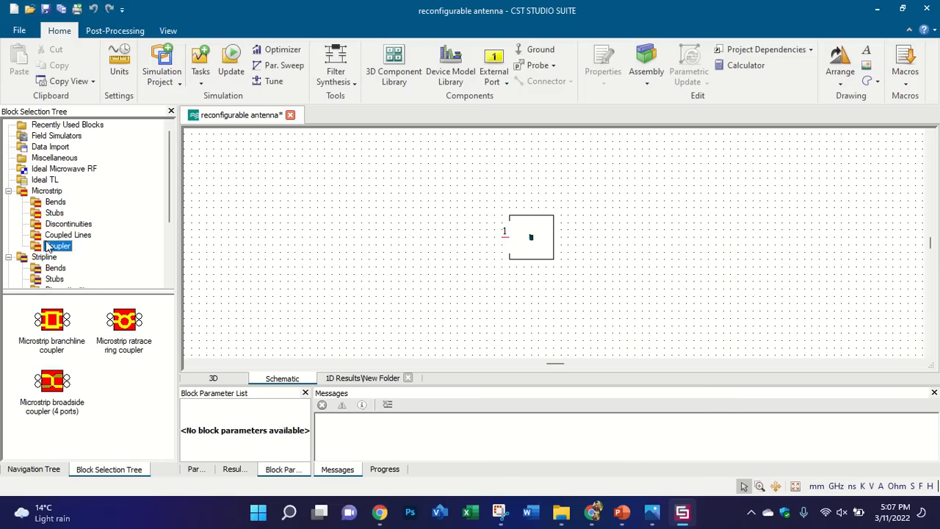
scroll(48, 250, down, 1)
Step: Return the antenna project to its 3D view, and display the ON-State circuit on slide 5 of the PowerPoint lecture
click(232, 377)
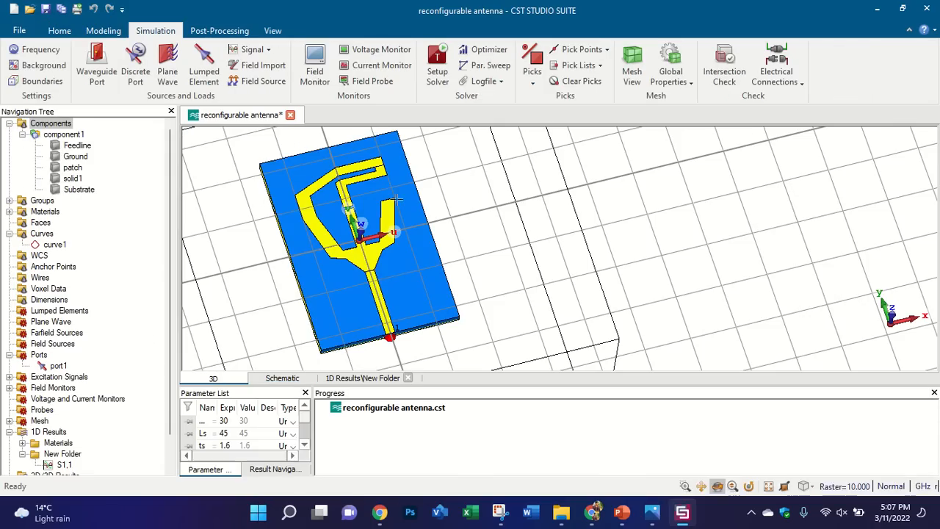
click(621, 512)
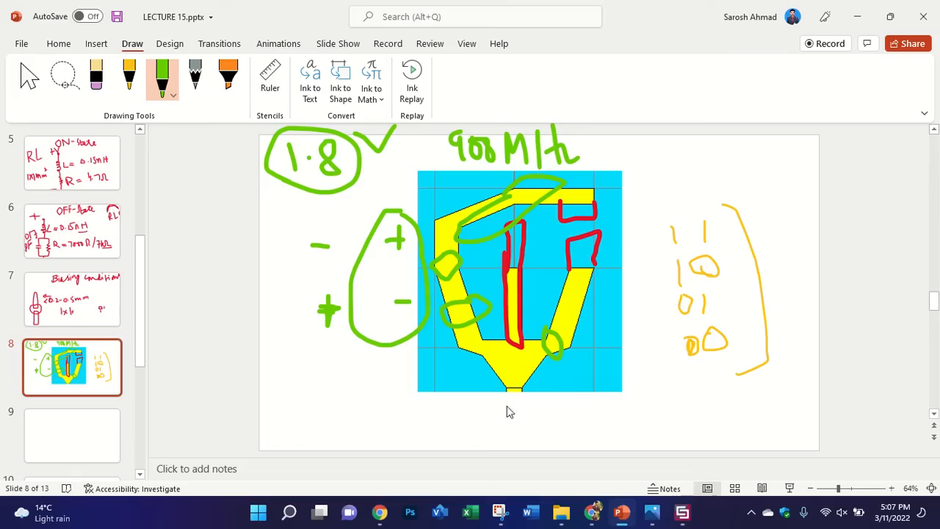
scroll(88, 308, up, 1)
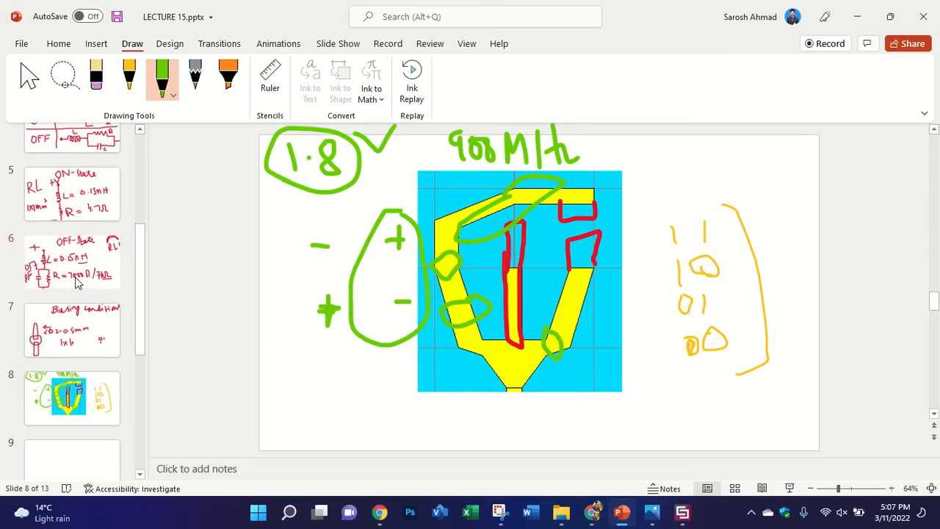
click(88, 253)
click(91, 213)
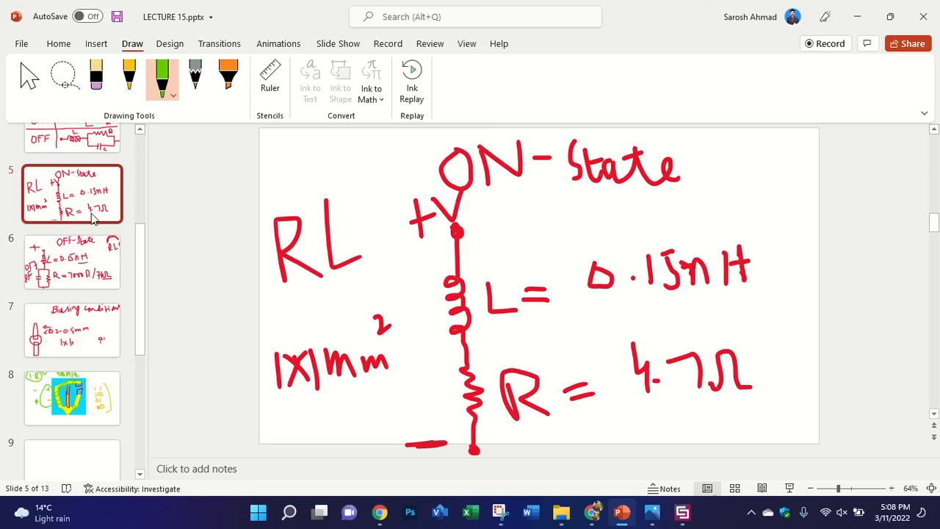
Step: Handwrite "S2p files" in green ink on the blank slide 9 and circle the words
scroll(78, 395, down, 4)
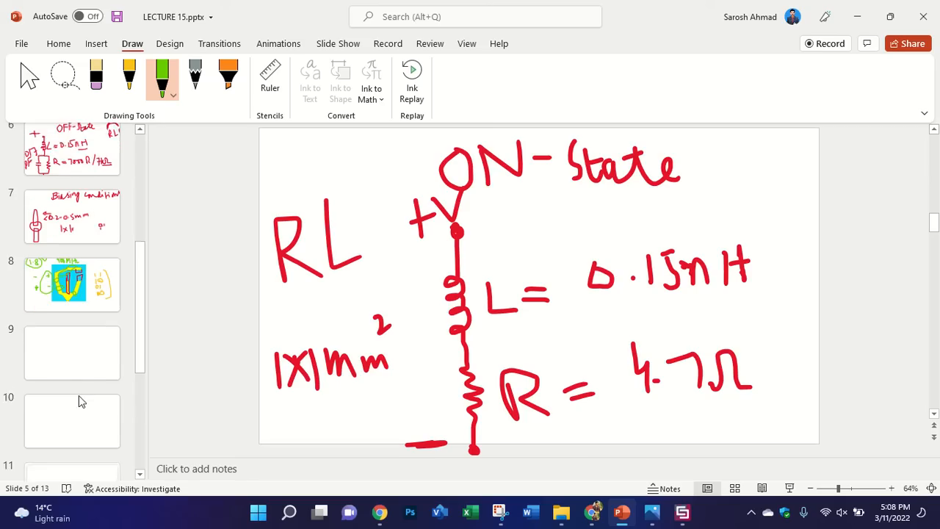
click(88, 314)
mouse_move(313, 160)
mouse_down()
mouse_move(294, 177)
mouse_move(298, 215)
mouse_move(395, 270)
mouse_move(391, 209)
mouse_up()
drag(489, 148, 484, 230)
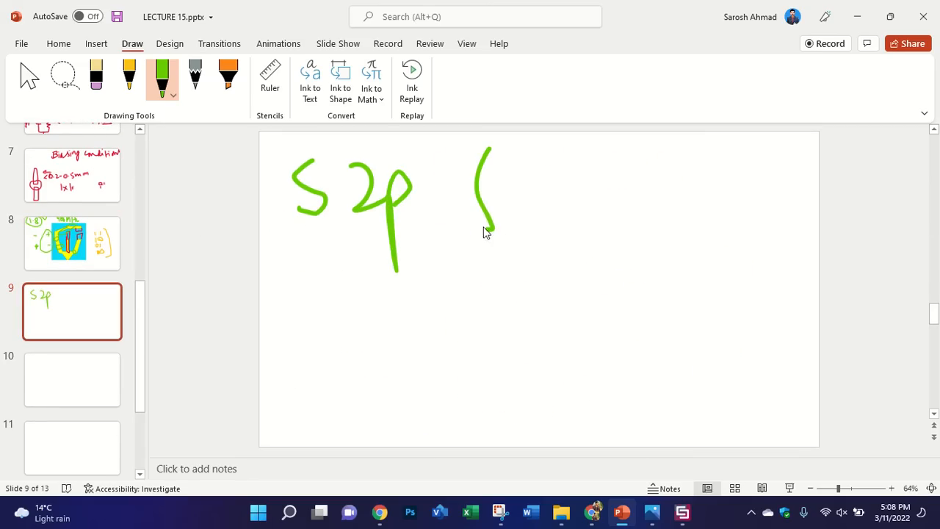
mouse_move(475, 192)
mouse_down()
mouse_move(508, 204)
mouse_move(553, 168)
mouse_up()
click(498, 167)
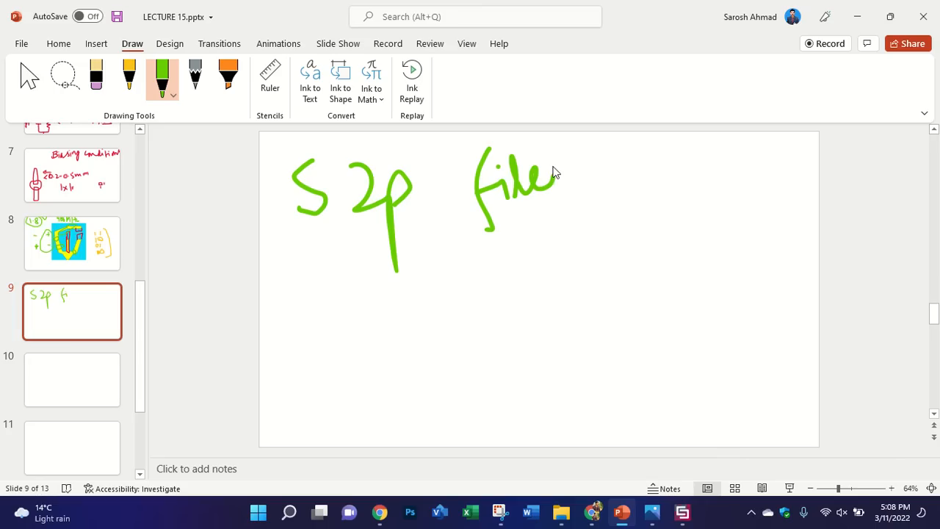
drag(482, 193, 468, 195)
mouse_move(305, 127)
mouse_down()
mouse_move(298, 134)
mouse_move(385, 276)
mouse_move(590, 152)
mouse_move(301, 126)
mouse_up()
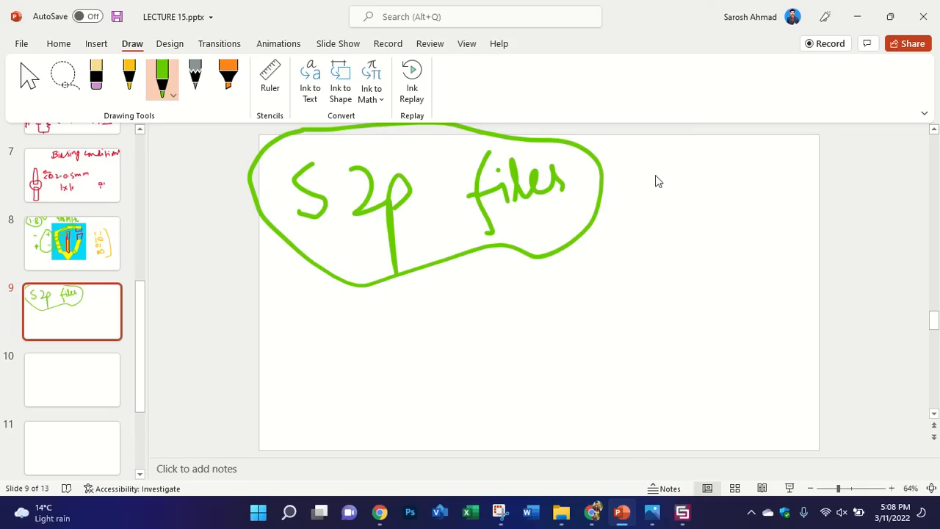
Step: Number the circled heading with "-1" and handwrite "2 - 3D ⇒ Two" on the line below it
drag(655, 175, 655, 216)
mouse_move(310, 303)
mouse_down()
mouse_move(315, 340)
mouse_move(360, 318)
mouse_up()
drag(375, 309, 401, 339)
drag(408, 307, 408, 336)
mouse_move(404, 301)
mouse_down()
mouse_move(428, 315)
mouse_move(419, 331)
mouse_move(478, 312)
mouse_move(482, 332)
mouse_up()
mouse_move(493, 290)
mouse_down()
mouse_move(534, 280)
mouse_move(526, 317)
mouse_up()
drag(529, 311, 585, 299)
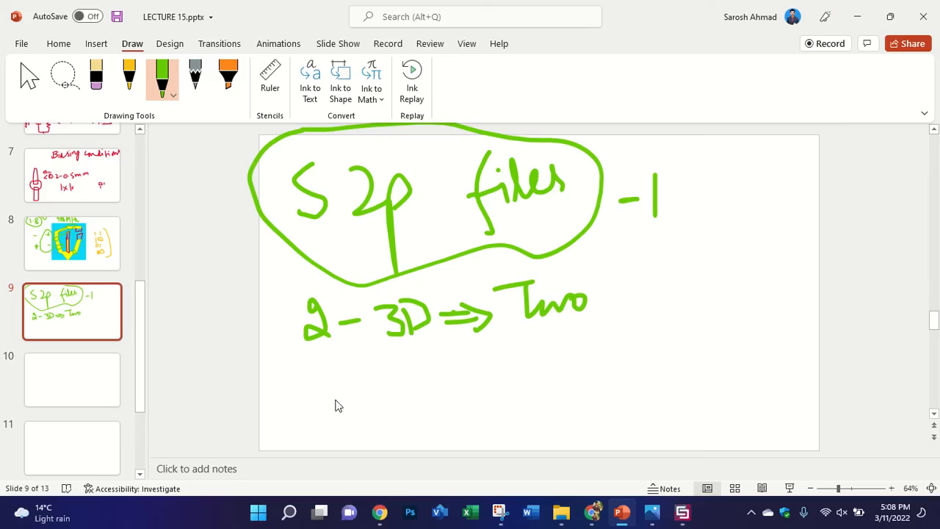
Step: Handwrite "3 - Schematic" as the third line of the list
drag(313, 377, 355, 409)
drag(420, 376, 396, 413)
drag(448, 388, 447, 409)
mouse_move(453, 364)
mouse_down()
mouse_move(481, 394)
mouse_move(556, 396)
mouse_up()
drag(560, 356, 565, 402)
mouse_move(549, 383)
mouse_down()
mouse_move(570, 380)
mouse_move(607, 397)
mouse_up()
Step: Circle "3D" in the second line and draw a bent arrow beside the word "Two"
mouse_move(392, 342)
mouse_down()
mouse_move(409, 279)
mouse_move(422, 343)
mouse_up()
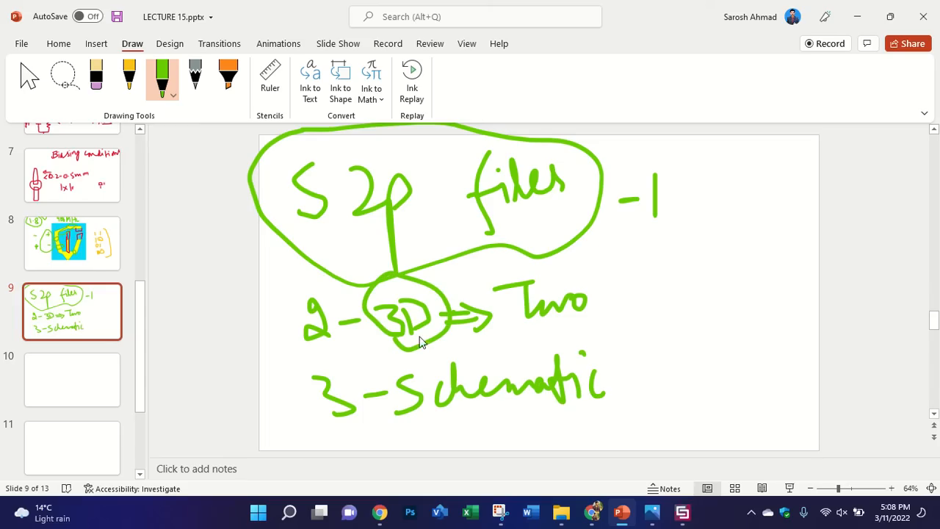
mouse_move(618, 301)
mouse_down()
mouse_move(638, 273)
mouse_move(650, 274)
mouse_up()
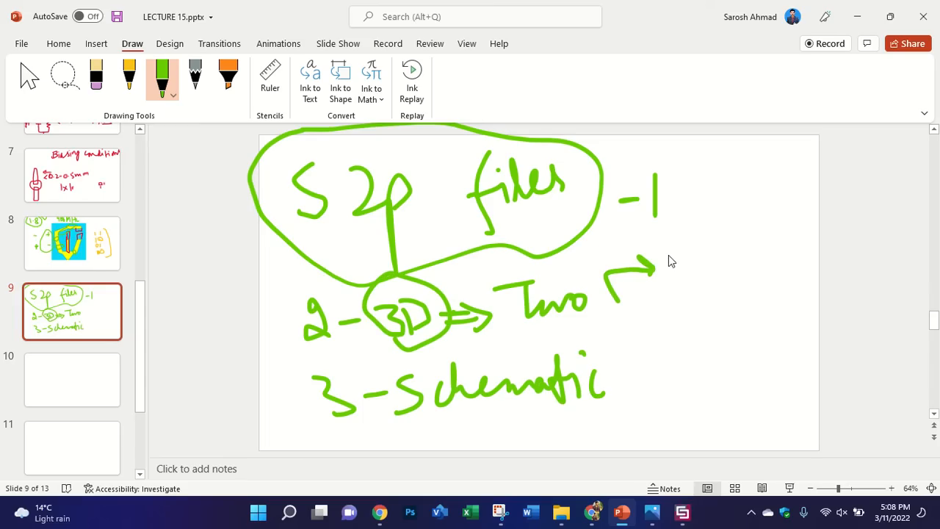
Step: Switch to CST Studio Suite and start defining a lumped element at the gap between the two central patch strips
click(683, 512)
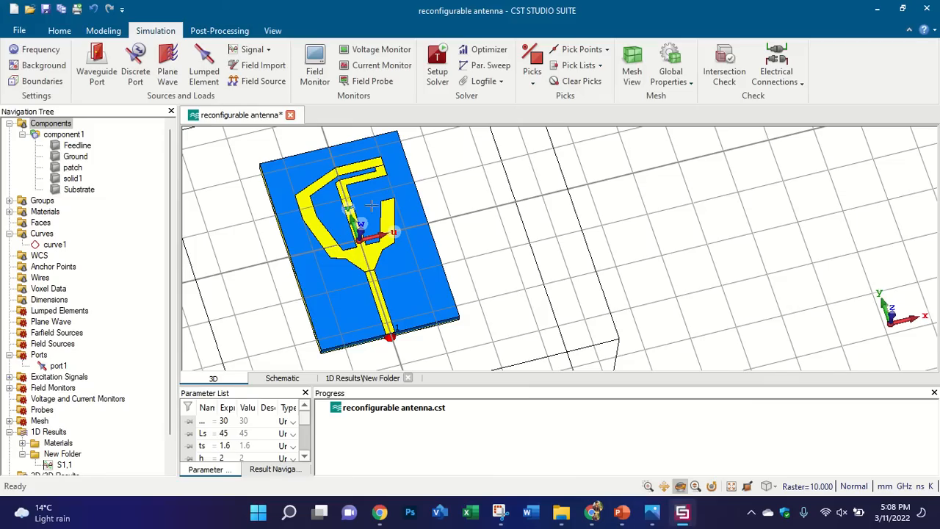
scroll(371, 207, up, 3)
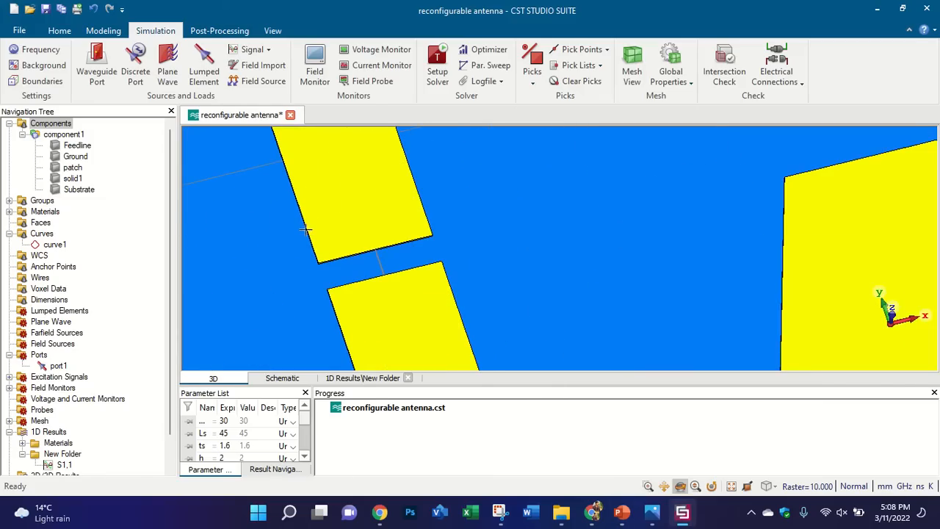
scroll(306, 238, up, 1)
scroll(335, 252, down, 1)
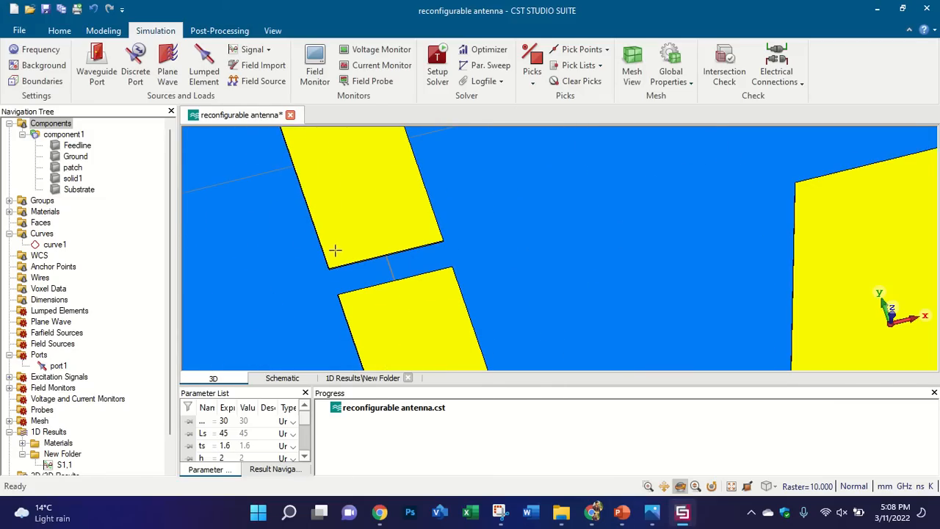
click(200, 72)
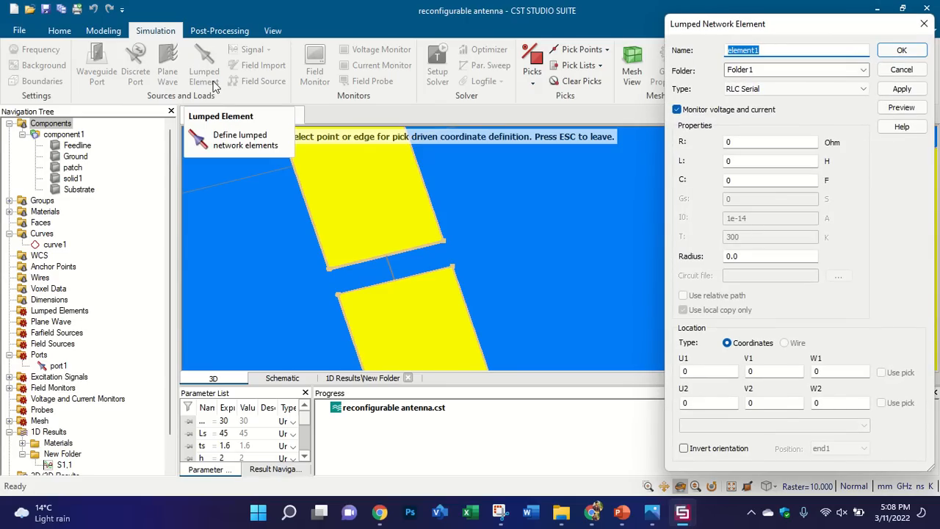
scroll(354, 235, up, 1)
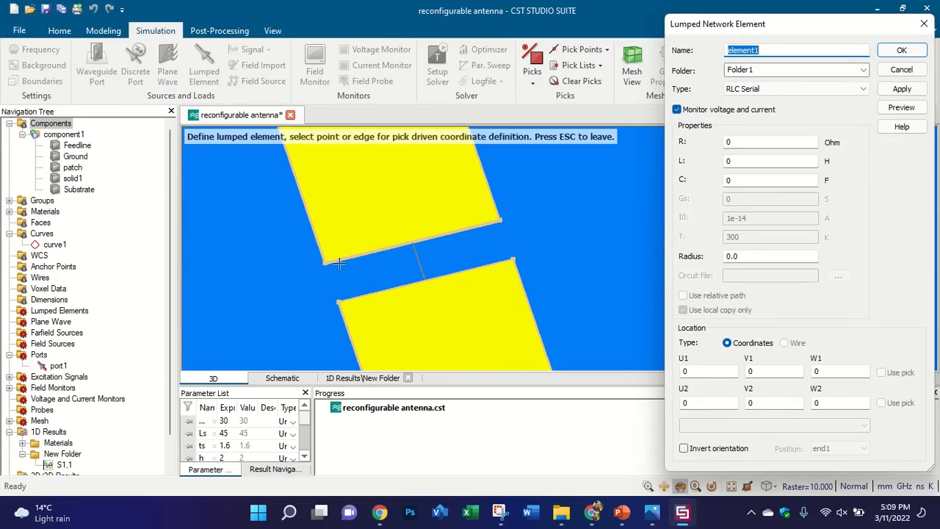
Step: Switch to the PowerPoint lecture and display the ON-State slide to consult the diode's R and L values
click(621, 512)
scroll(74, 232, up, 3)
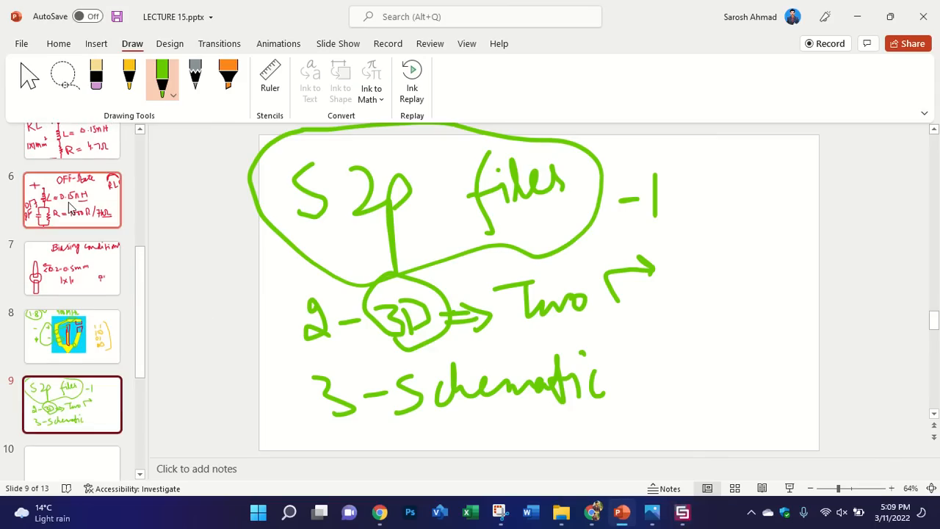
click(72, 143)
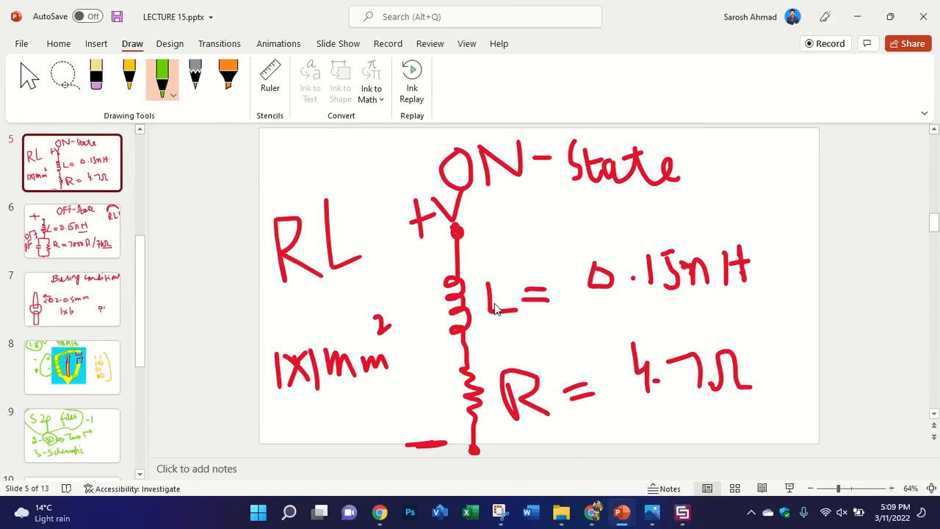
Step: Switch to CST Studio Suite and pick the two facing strip edges across the gap to define the lumped face element
click(682, 512)
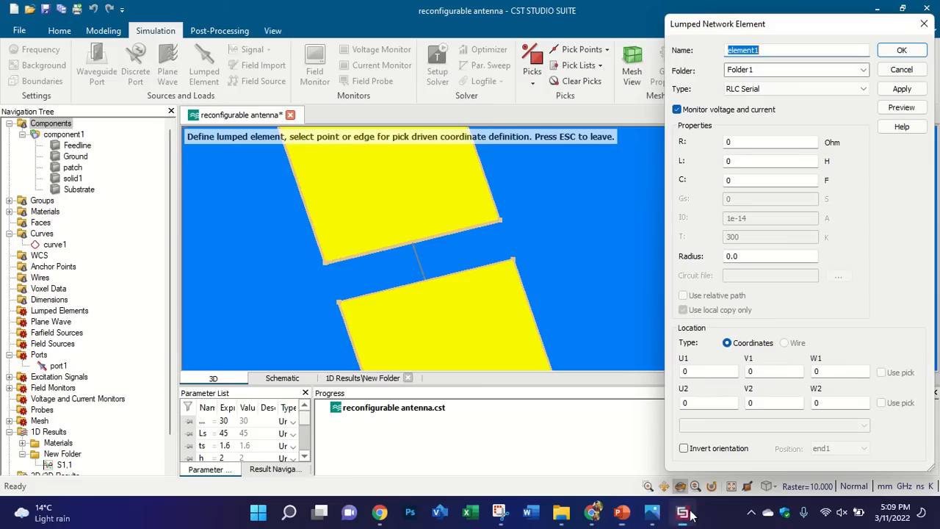
scroll(399, 288, up, 5)
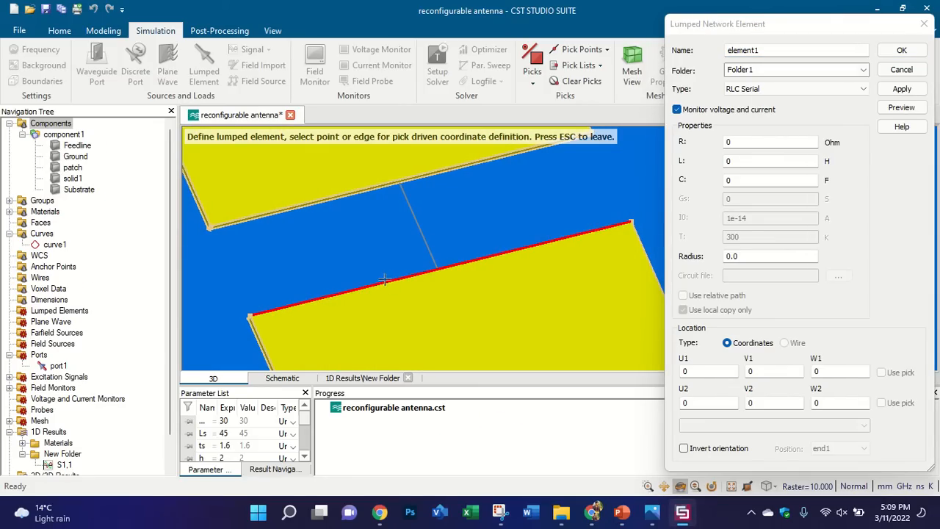
double_click(384, 279)
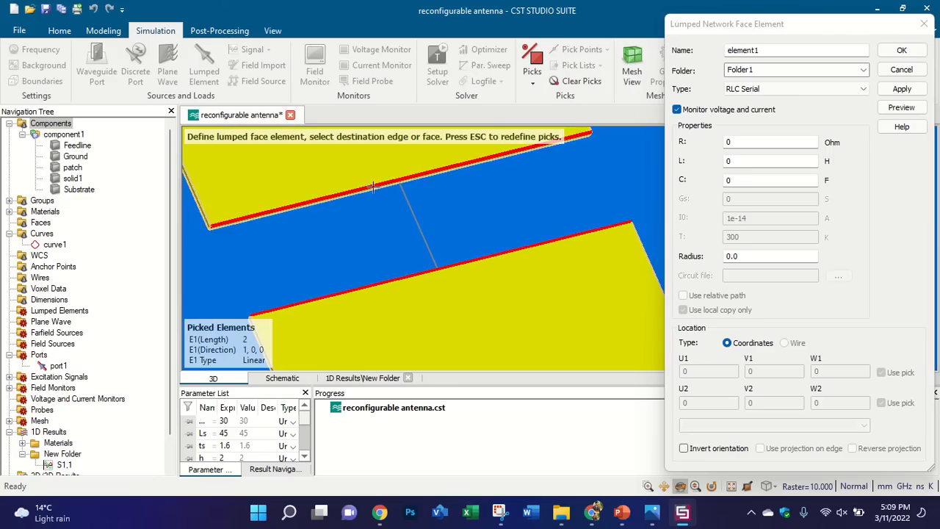
double_click(373, 187)
drag(384, 250, 500, 212)
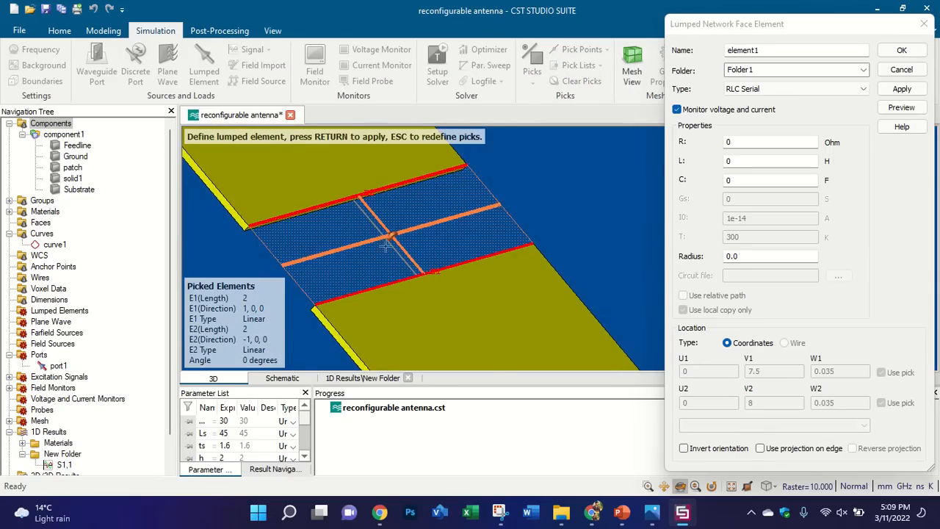
scroll(397, 218, down, 4)
scroll(397, 217, up, 5)
drag(384, 218, 325, 238)
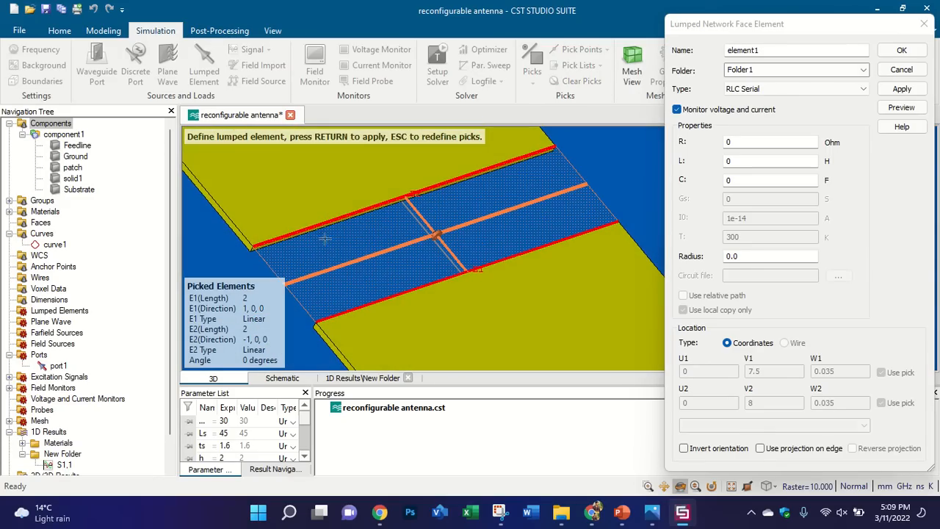
Step: Set the lumped element's type to General Circuit and browse for its circuit file among all file types, leaving without choosing one
click(763, 85)
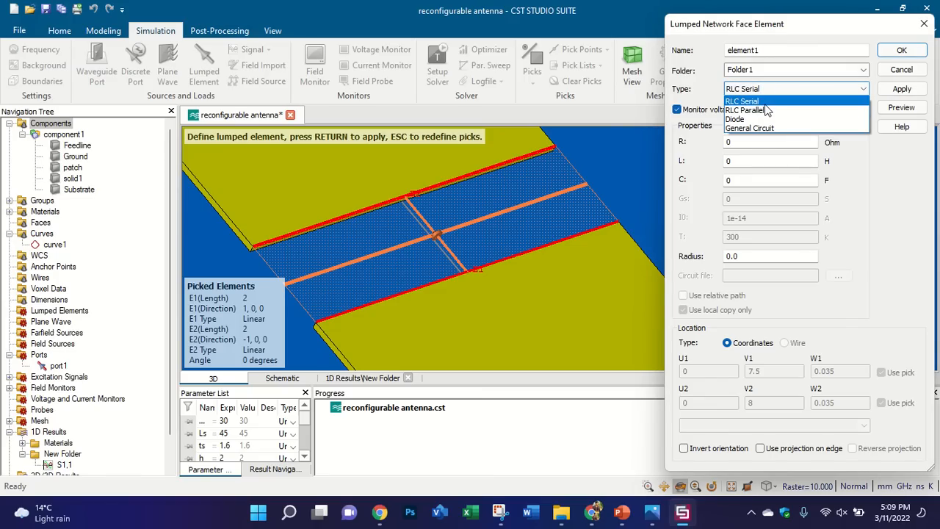
click(749, 129)
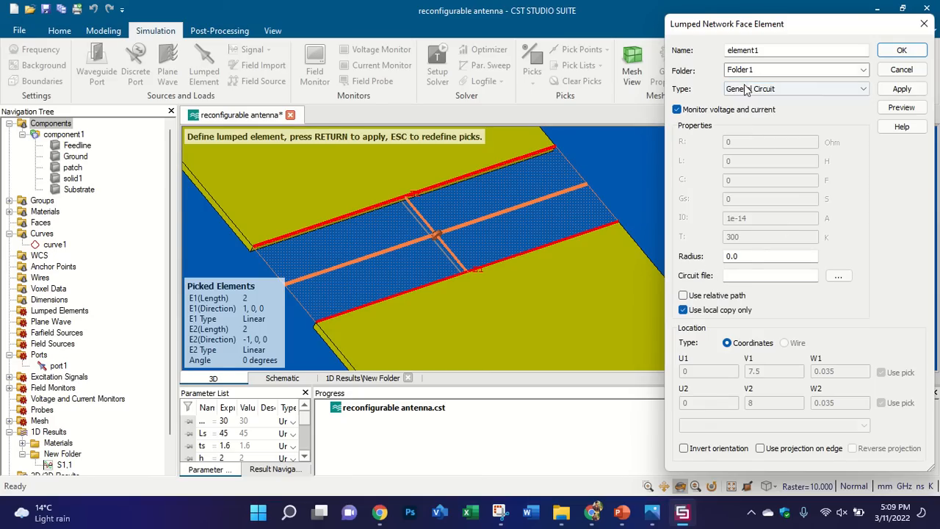
click(838, 275)
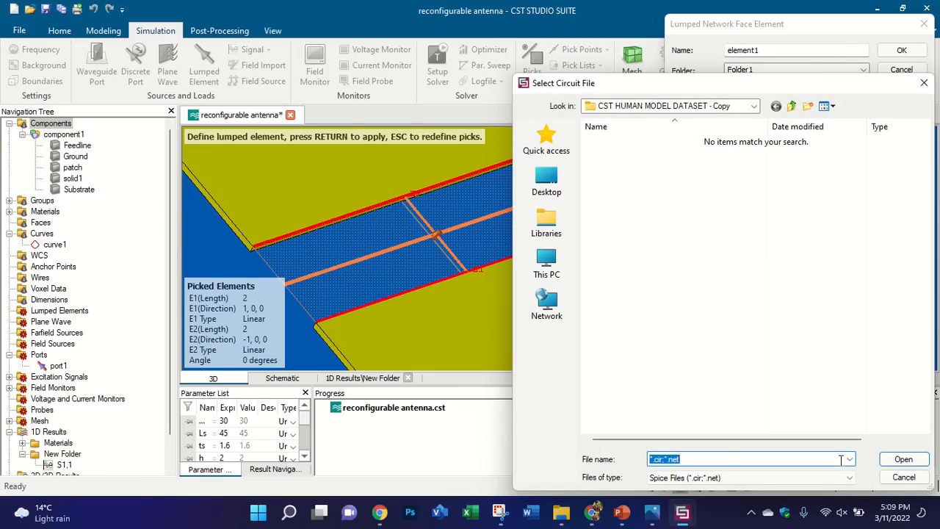
click(792, 482)
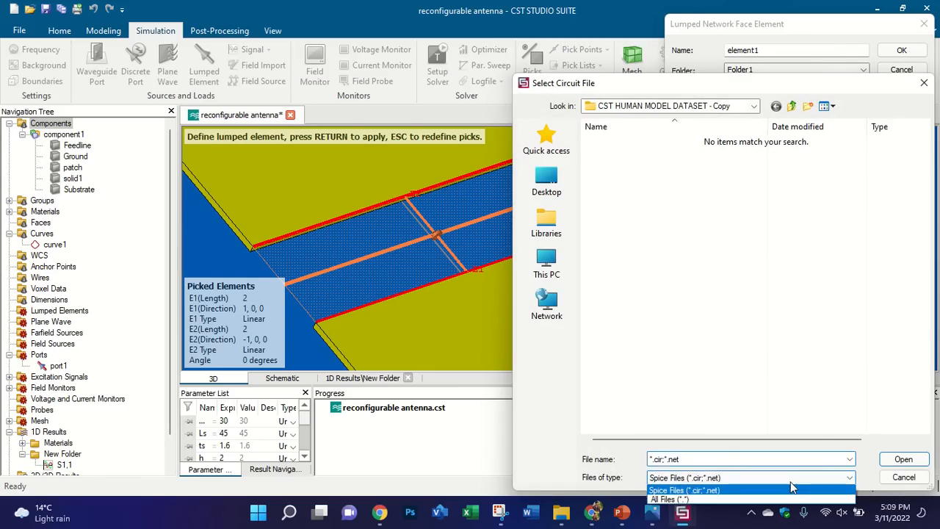
click(742, 497)
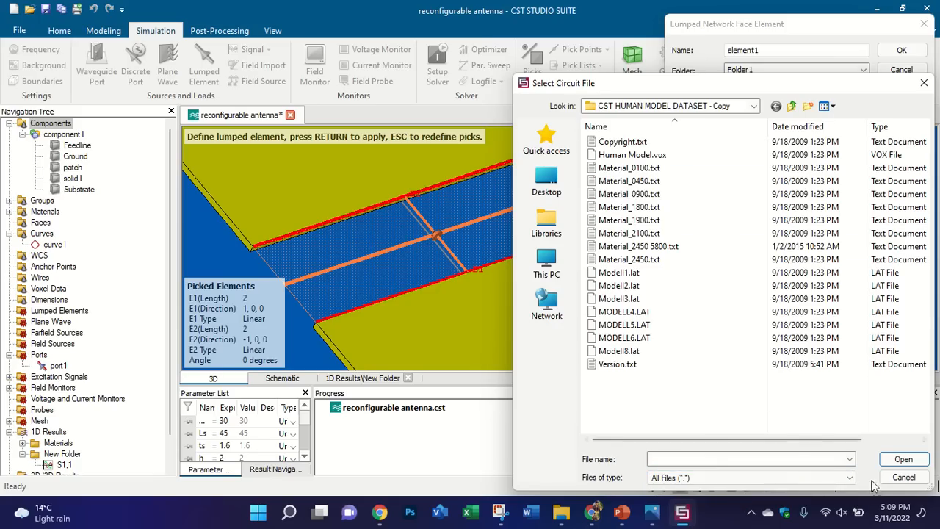
click(903, 477)
Step: Switch to the PowerPoint lecture and handwrite "ADS" and, below it, "AWR" in green on blank slide 10
click(624, 514)
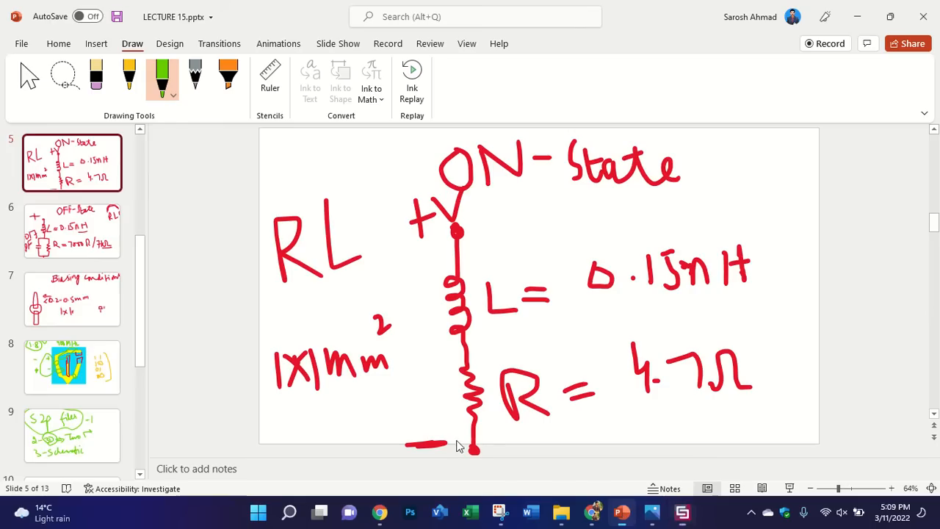
scroll(44, 352, down, 5)
mouse_move(292, 164)
mouse_down()
mouse_move(283, 218)
mouse_move(309, 221)
mouse_up()
mouse_move(279, 192)
mouse_down()
mouse_move(306, 188)
mouse_move(326, 220)
mouse_up()
drag(325, 163, 319, 218)
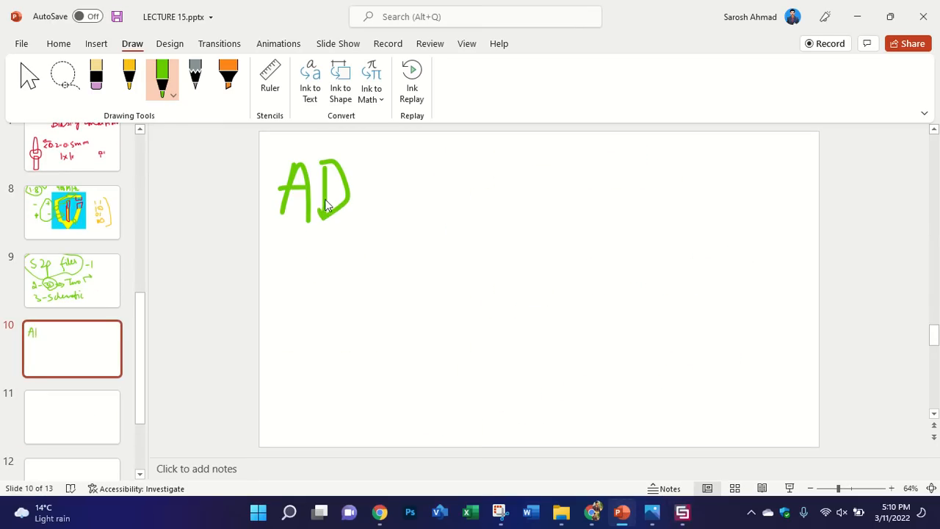
drag(382, 161, 365, 215)
mouse_move(283, 303)
mouse_down()
mouse_move(297, 262)
mouse_move(307, 300)
mouse_move(342, 287)
mouse_move(351, 248)
mouse_up()
mouse_move(357, 251)
mouse_down()
mouse_move(365, 282)
mouse_move(379, 274)
mouse_up()
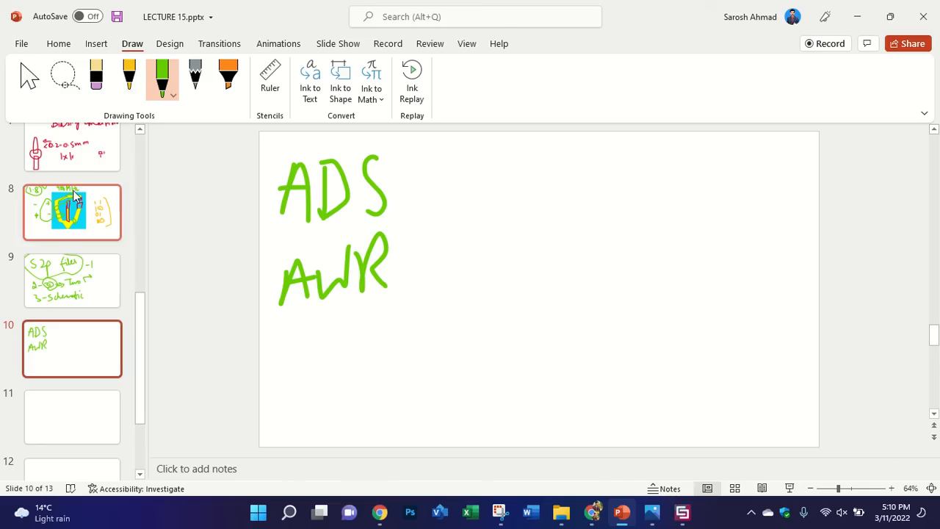
Step: Change the pen colour to pink and draw a rightward arrow beside "ADS"
scroll(75, 191, up, 1)
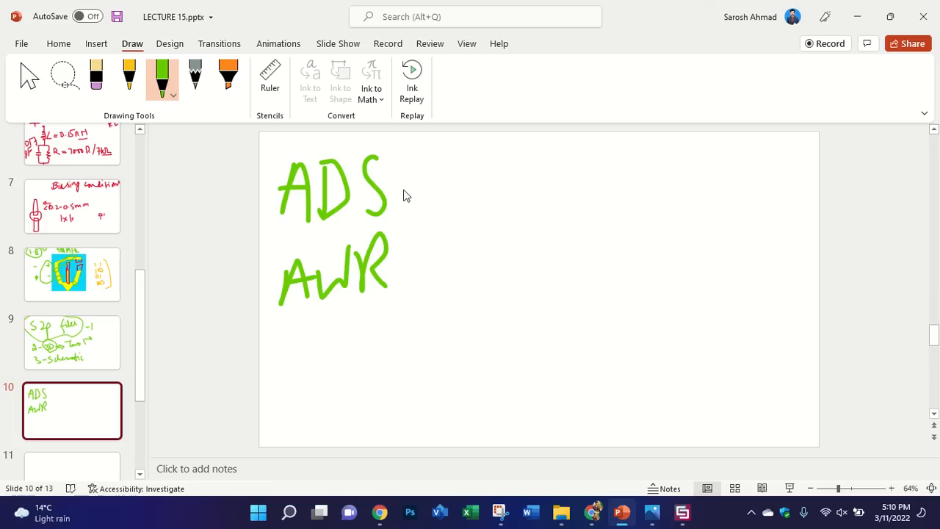
drag(400, 185, 405, 185)
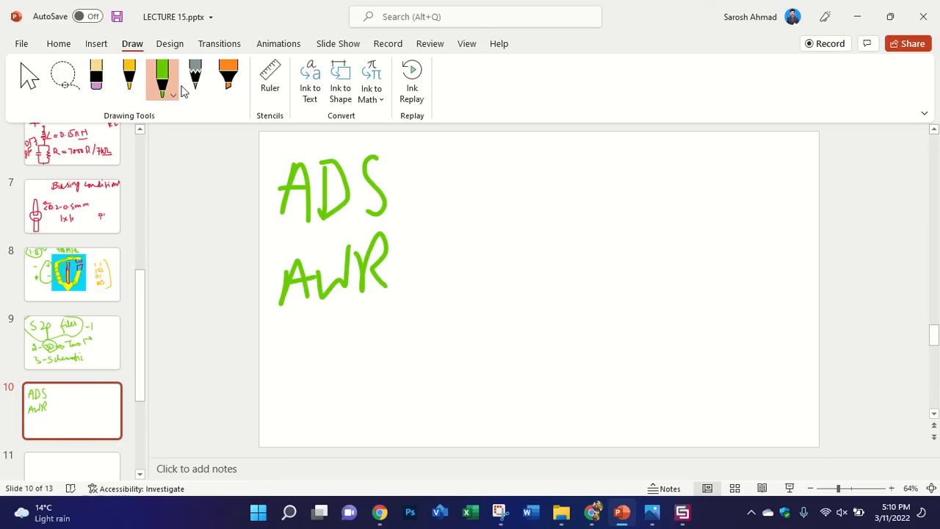
click(174, 93)
click(395, 189)
click(174, 93)
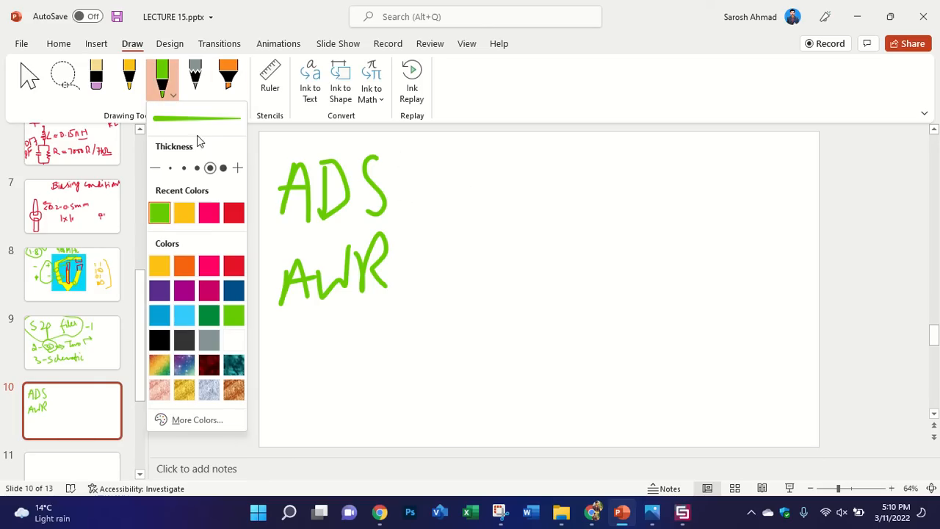
click(209, 213)
click(438, 210)
mouse_move(413, 194)
mouse_down()
mouse_move(455, 195)
mouse_move(443, 215)
mouse_up()
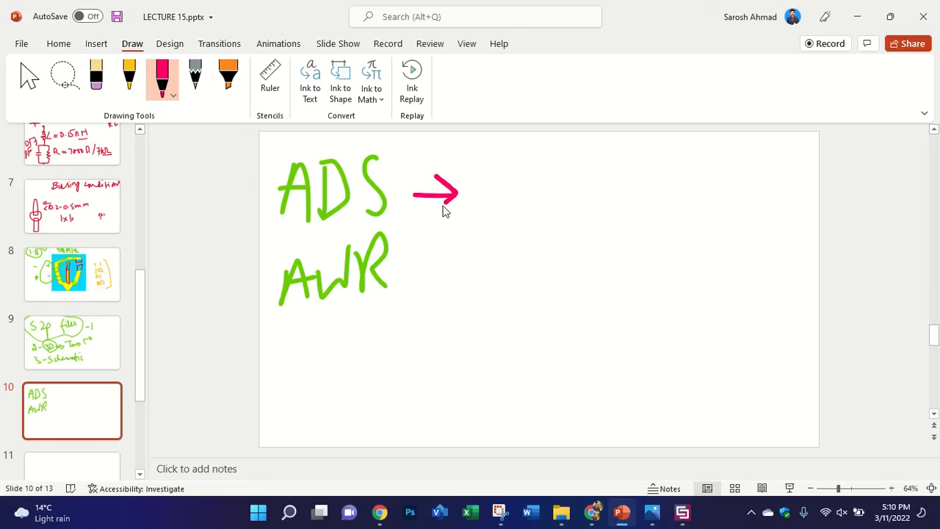
Step: Handwrite "PIN" in pink after the arrow beside "ADS"
drag(499, 163, 506, 213)
mouse_move(499, 162)
mouse_down()
mouse_move(527, 165)
mouse_move(507, 196)
mouse_up()
mouse_move(546, 160)
mouse_down()
mouse_move(570, 205)
mouse_move(559, 155)
mouse_move(580, 197)
mouse_up()
drag(576, 163, 599, 156)
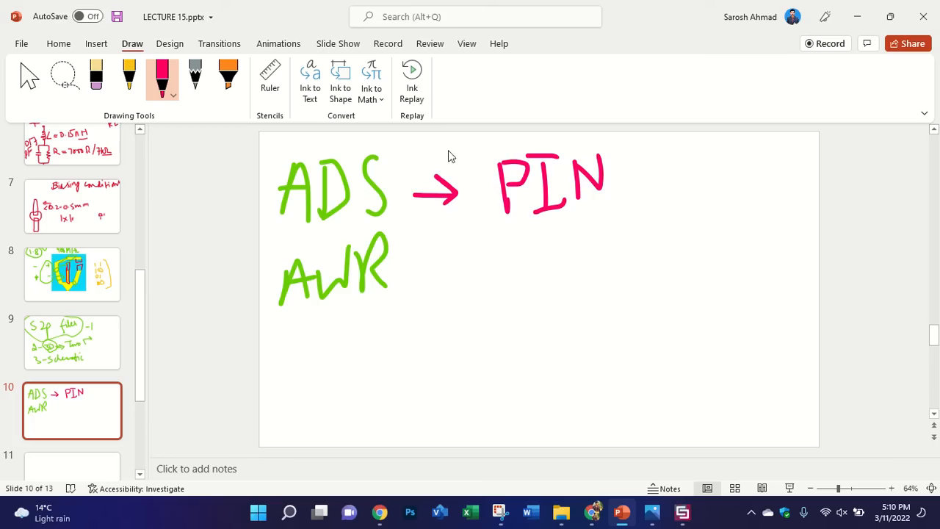
Step: Glance at the element definition in CST Studio Suite, return to the PowerPoint slide and draw a pink arrow beside "AWR"
click(683, 513)
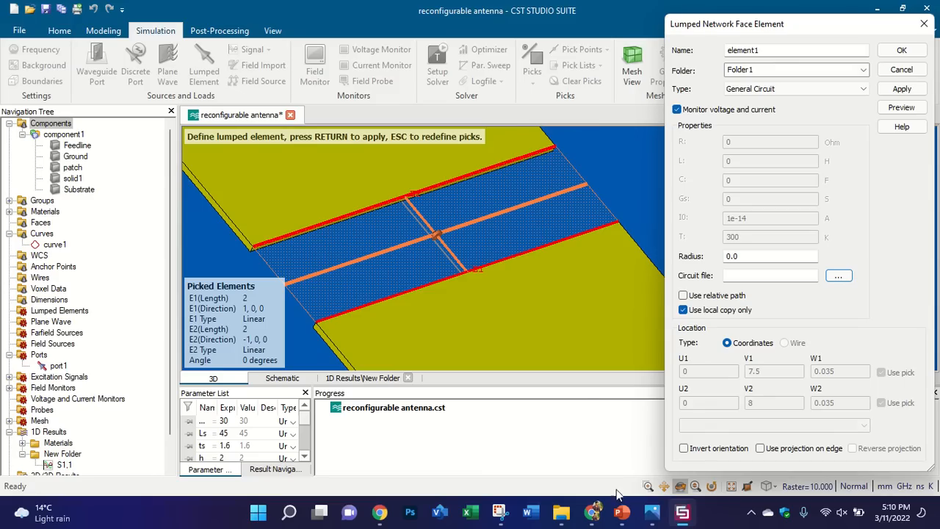
click(622, 512)
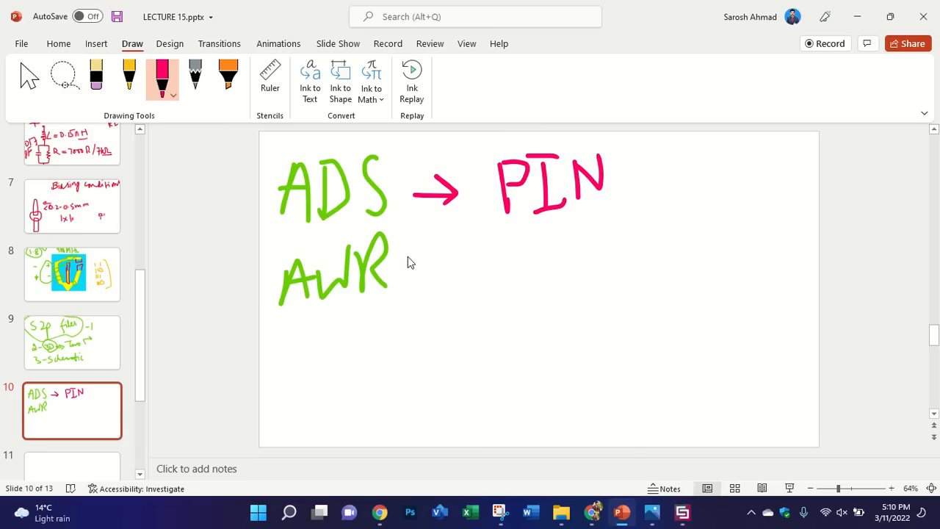
drag(413, 277, 463, 273)
drag(433, 236, 438, 284)
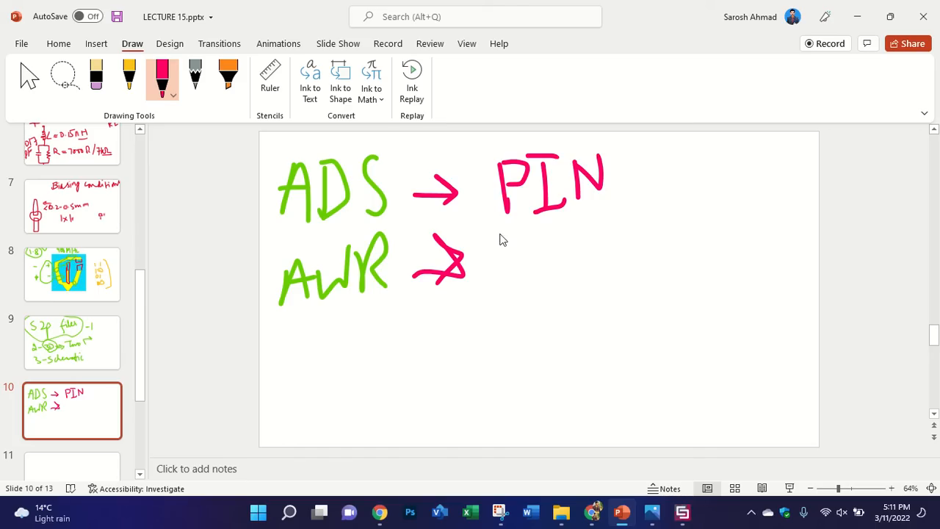
Step: Review the ON-State slide with the diode's L and R values and return to the ADS/AWR slide
scroll(133, 276, up, 3)
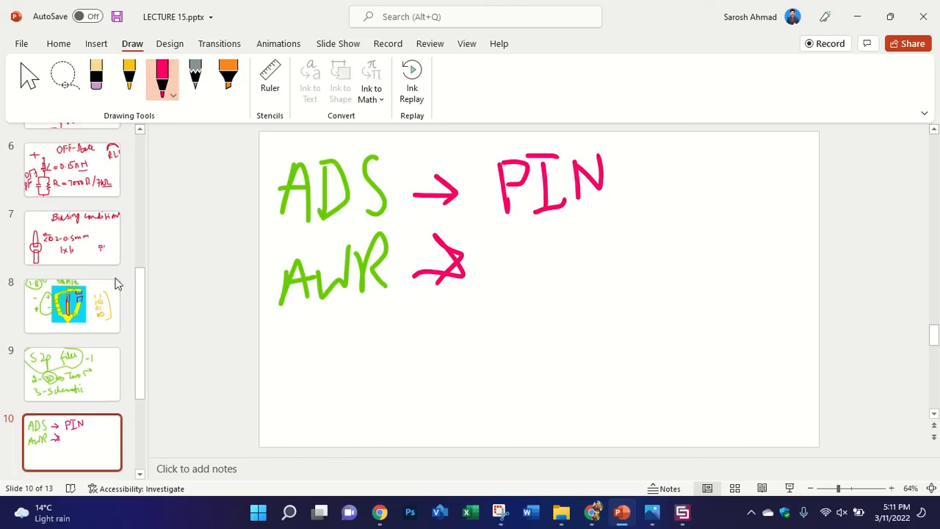
click(72, 163)
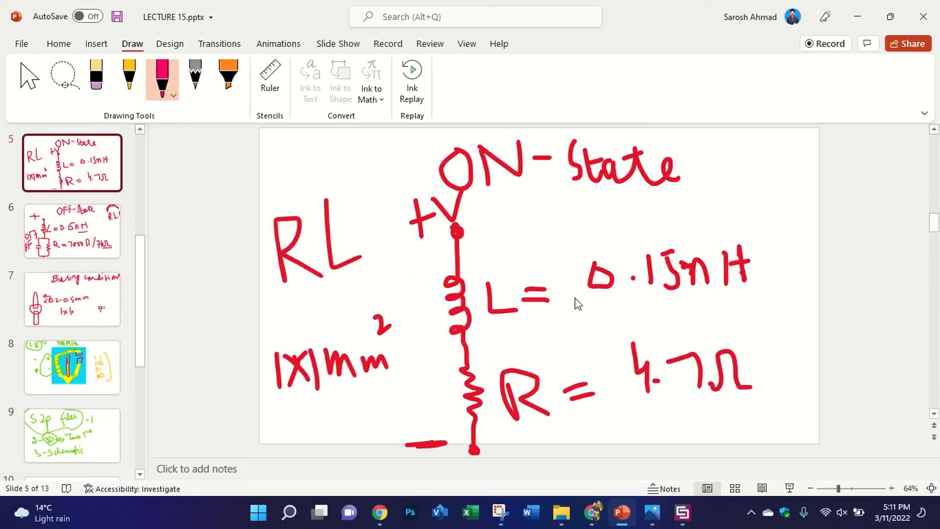
scroll(60, 296, down, 1)
scroll(73, 257, down, 4)
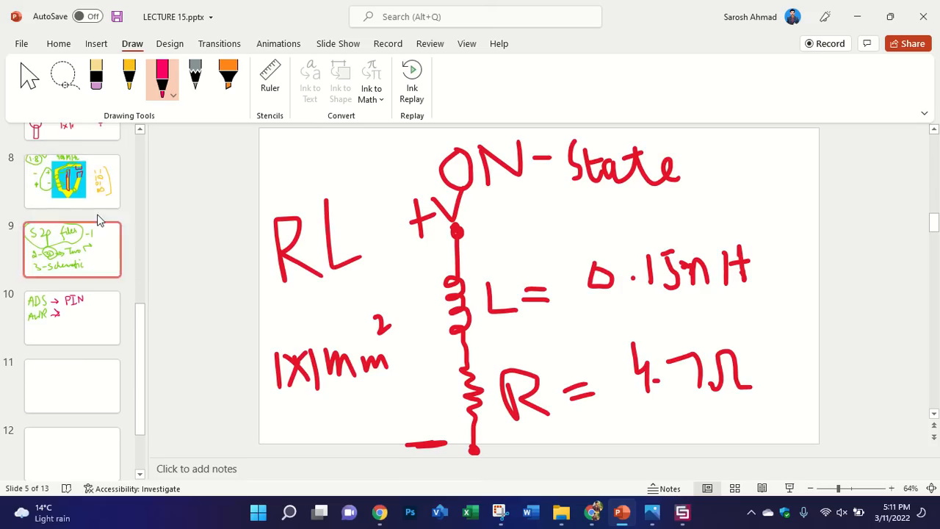
click(72, 318)
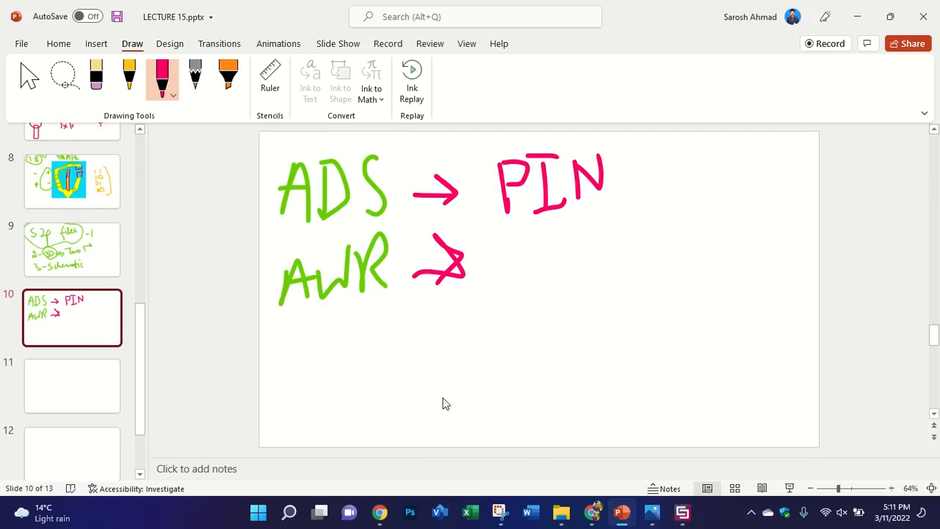
Step: Switch to CST Studio Suite and examine the lumped face element preview spanning the gap between the strips
click(682, 512)
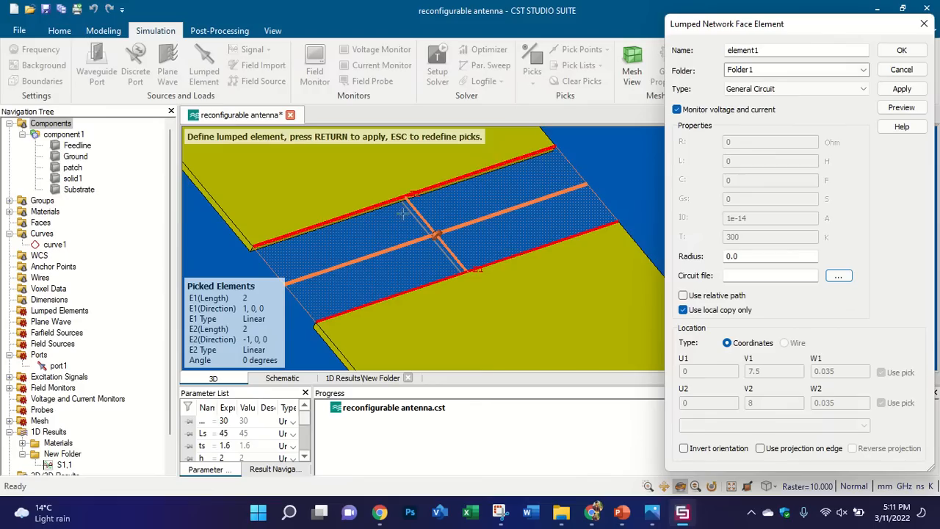
scroll(450, 204, down, 3)
scroll(379, 227, up, 3)
scroll(387, 259, down, 2)
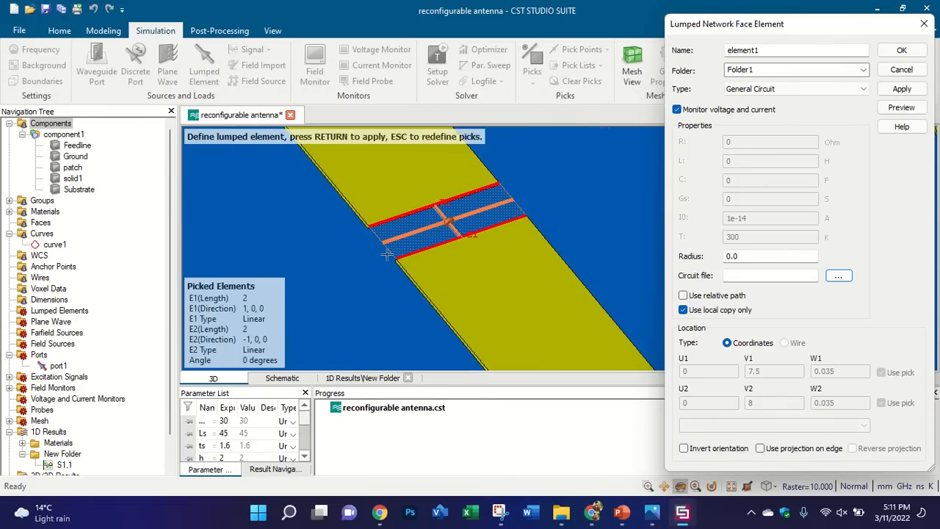
scroll(471, 201, up, 2)
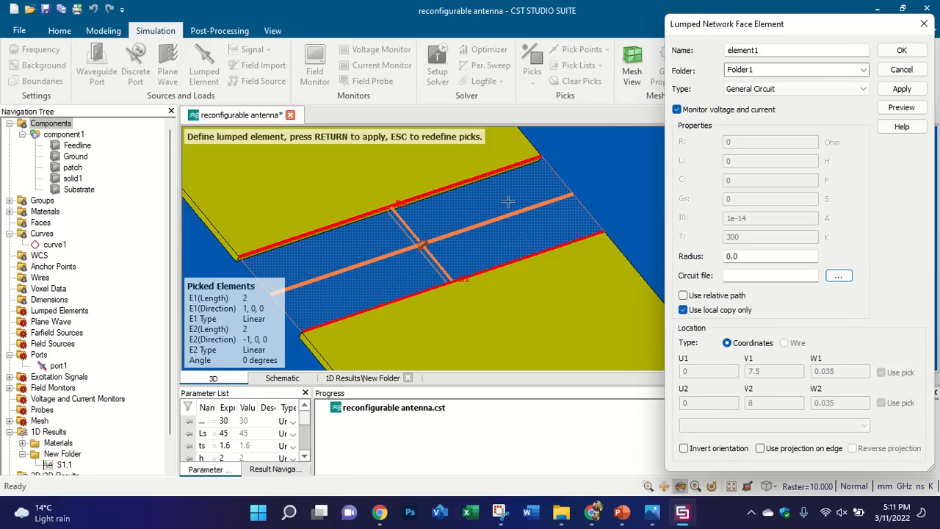
Step: Switch to the PowerPoint lecture and select the OFF-State slide
click(621, 512)
scroll(11, 187, up, 3)
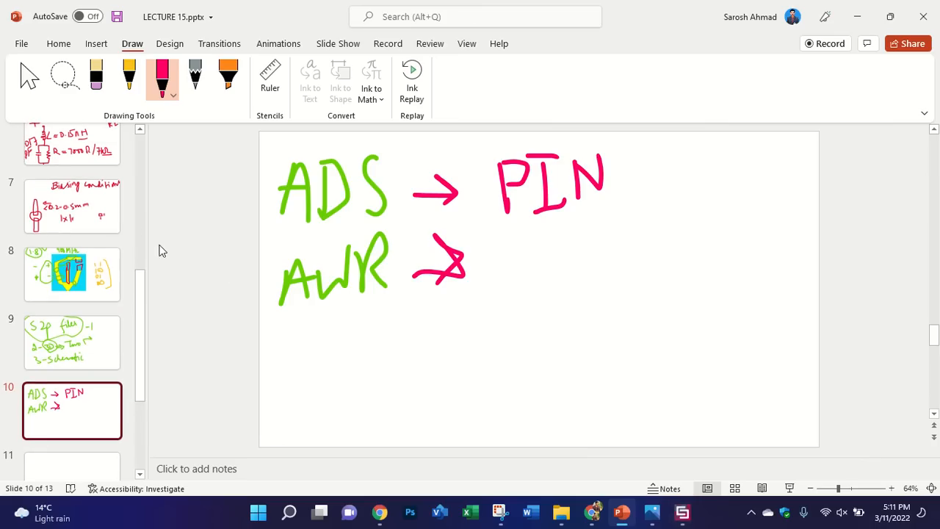
click(74, 144)
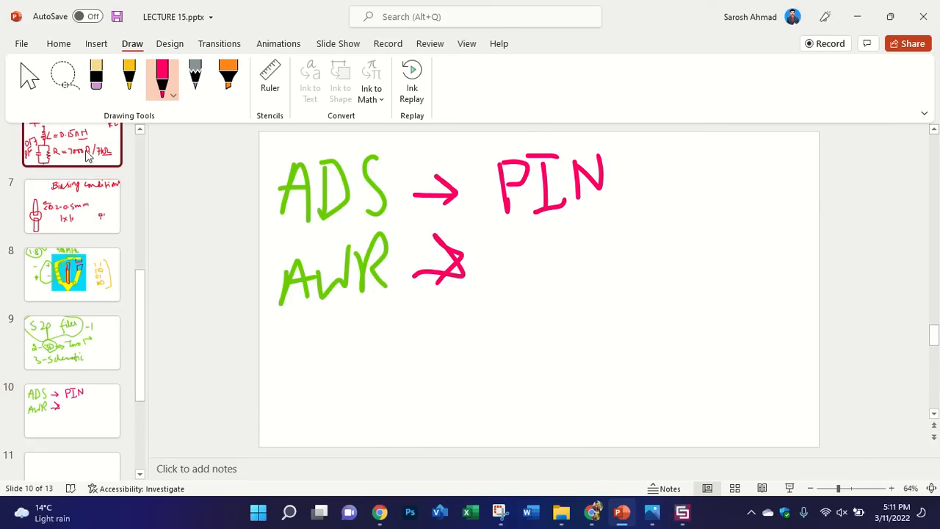
Step: Switch to File Explorer to look through the folders on drive E:, and return to CST Studio Suite
click(561, 511)
scroll(82, 352, down, 1)
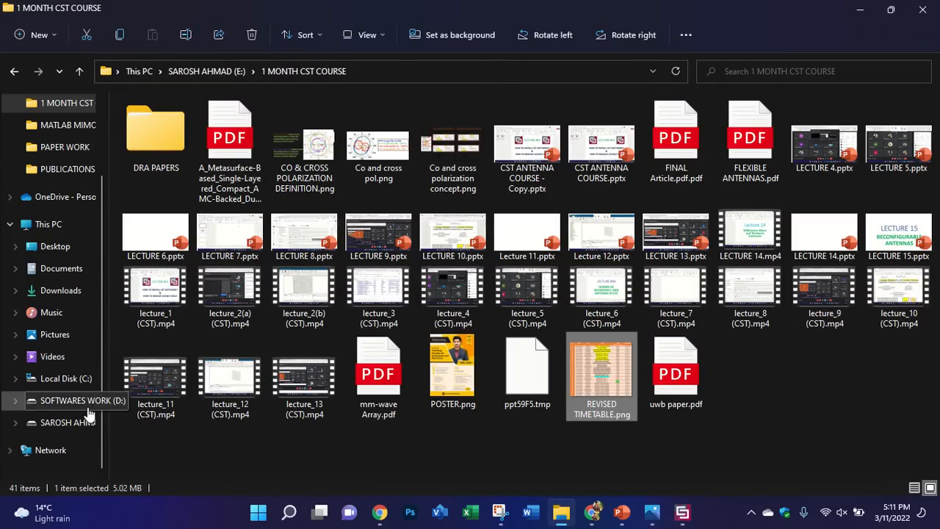
click(68, 422)
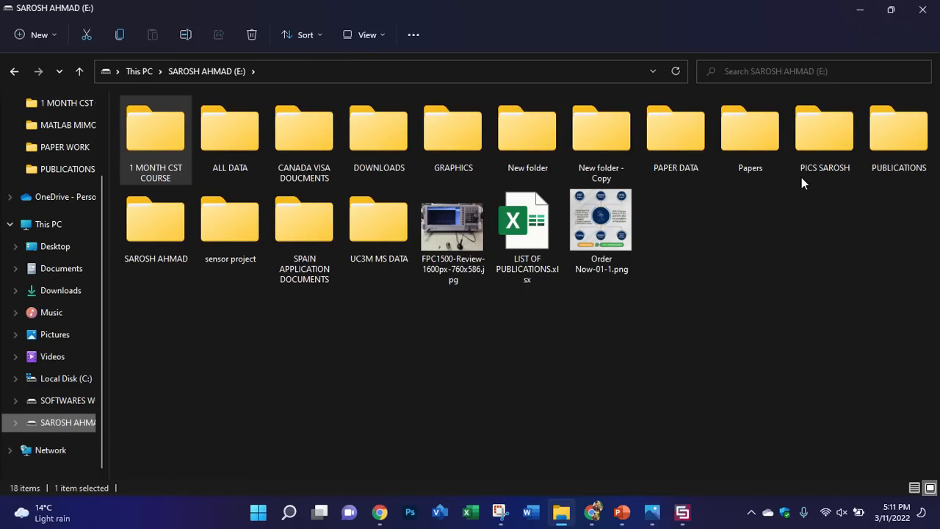
click(682, 511)
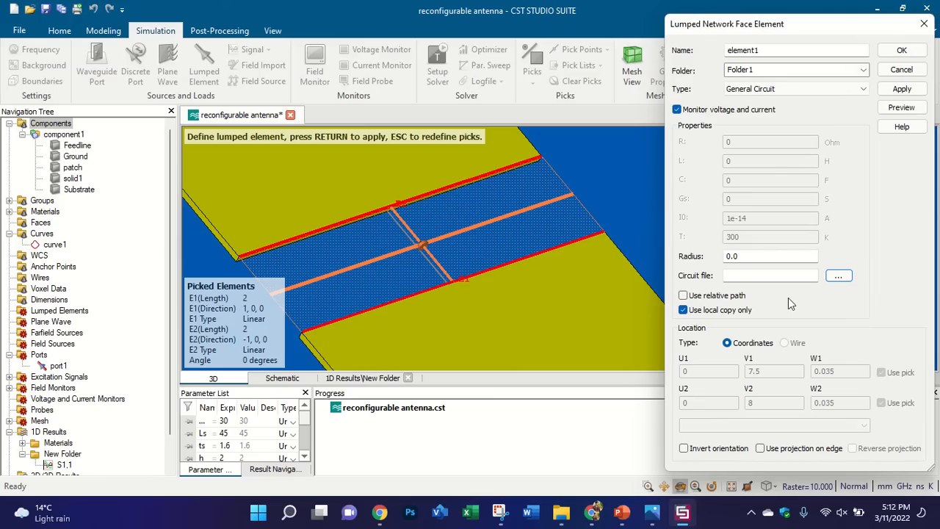
Step: Switch to the PowerPoint lecture and display slide 10 with the ADS and AWR notes
click(621, 513)
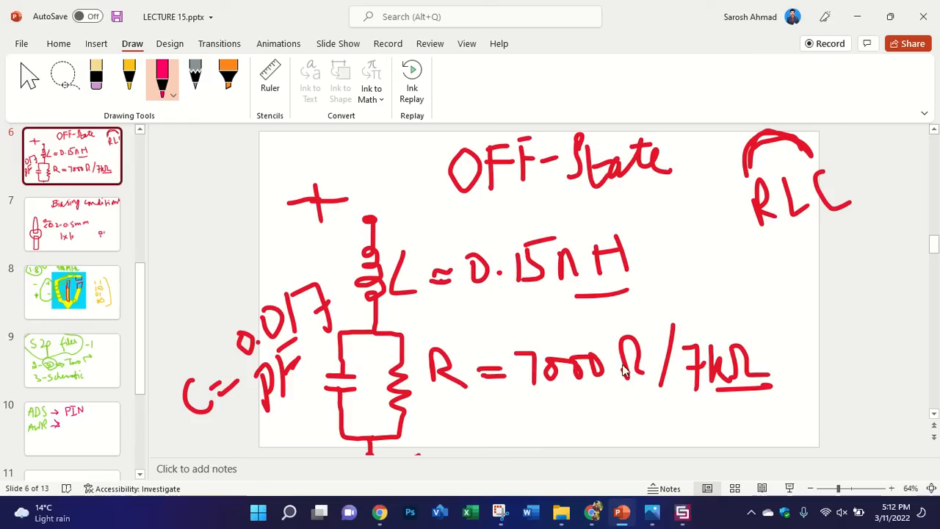
scroll(66, 294, down, 3)
click(57, 319)
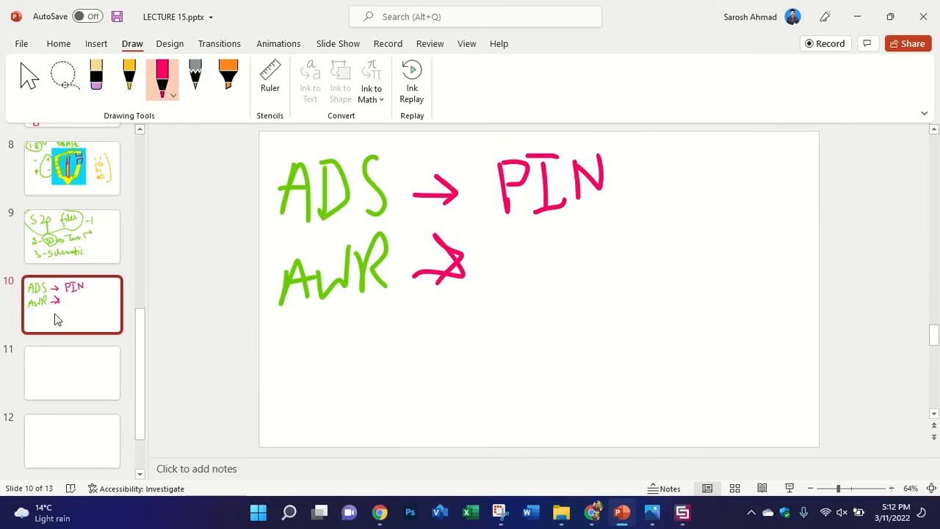
Step: Switch to CST Studio Suite and set the lumped face element's type to RLC Serial
scroll(66, 305, up, 3)
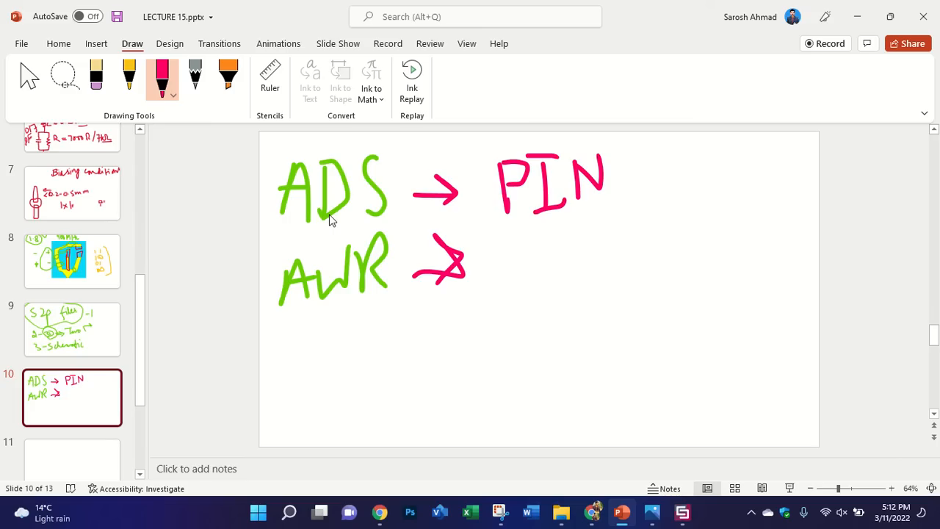
click(682, 512)
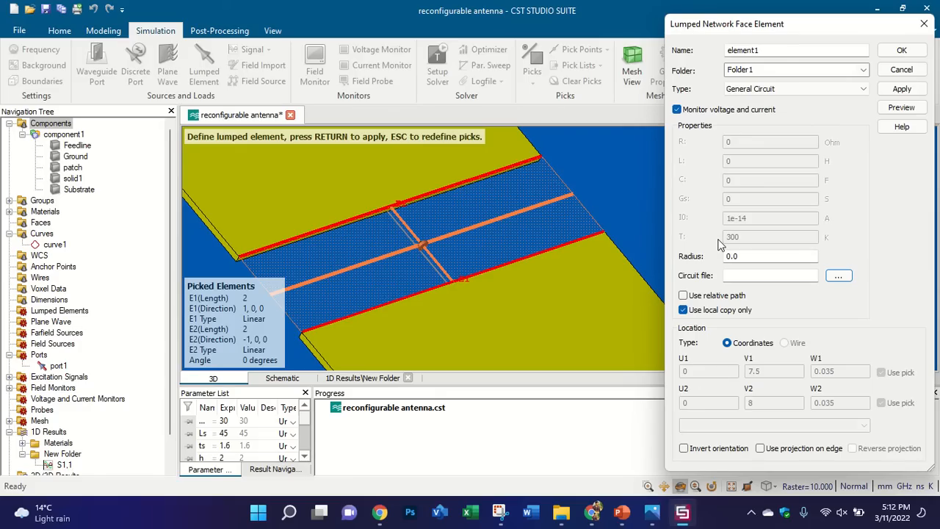
click(787, 91)
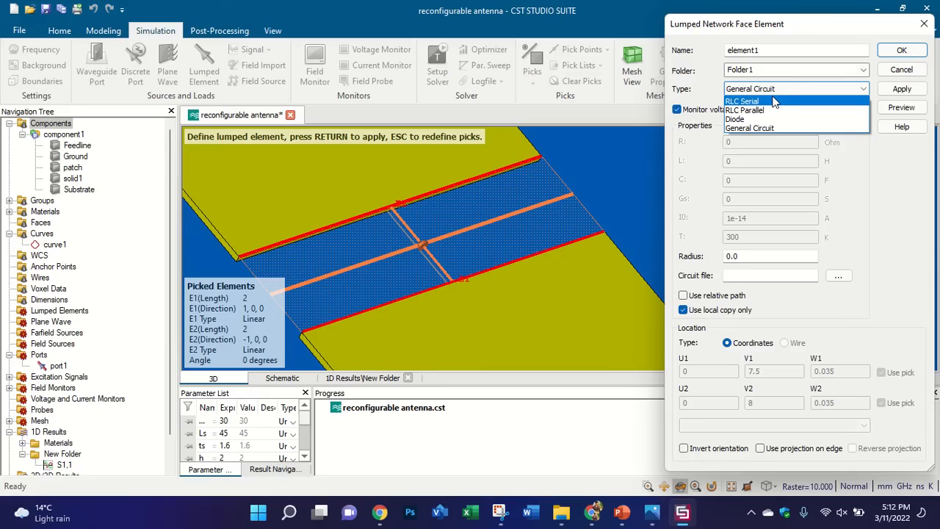
click(768, 100)
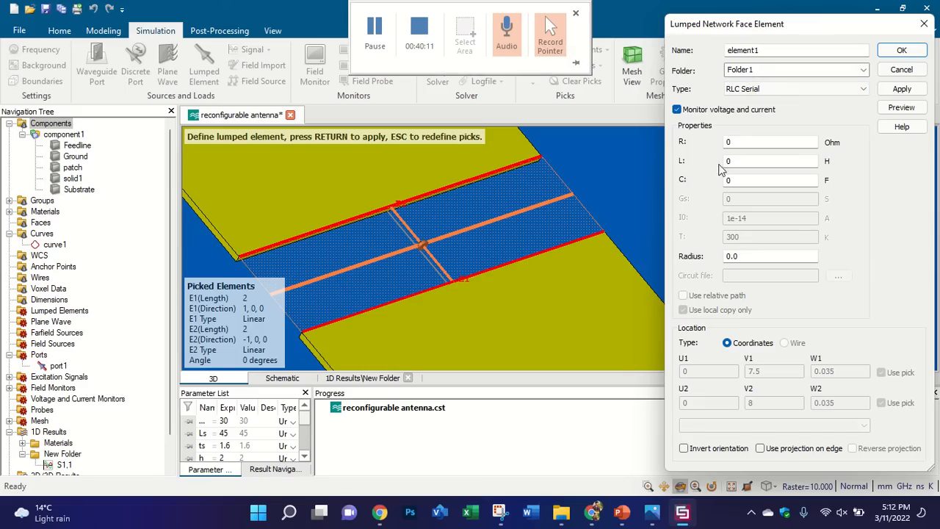
Step: Switch to the PowerPoint lecture and compare the ON-State and OFF-State circuit slides, ending on the ON-State slide
click(622, 512)
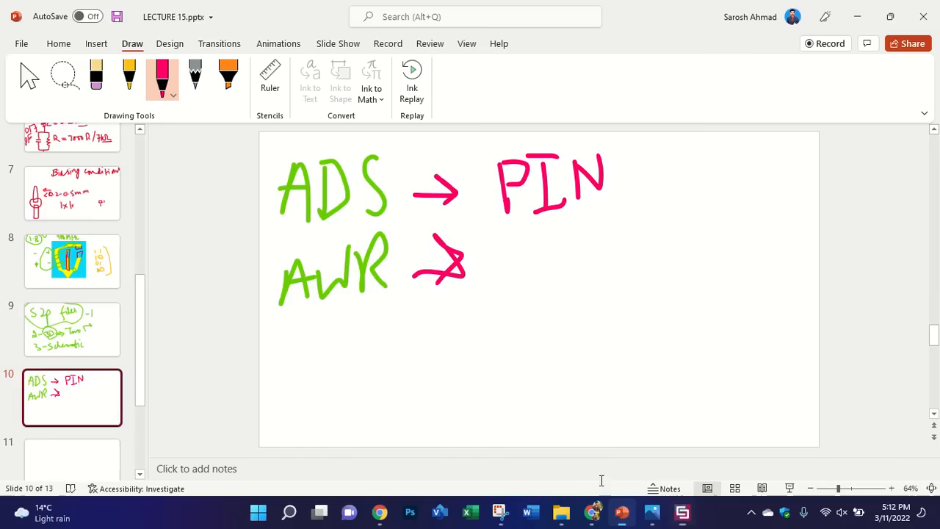
scroll(93, 222, up, 5)
click(108, 238)
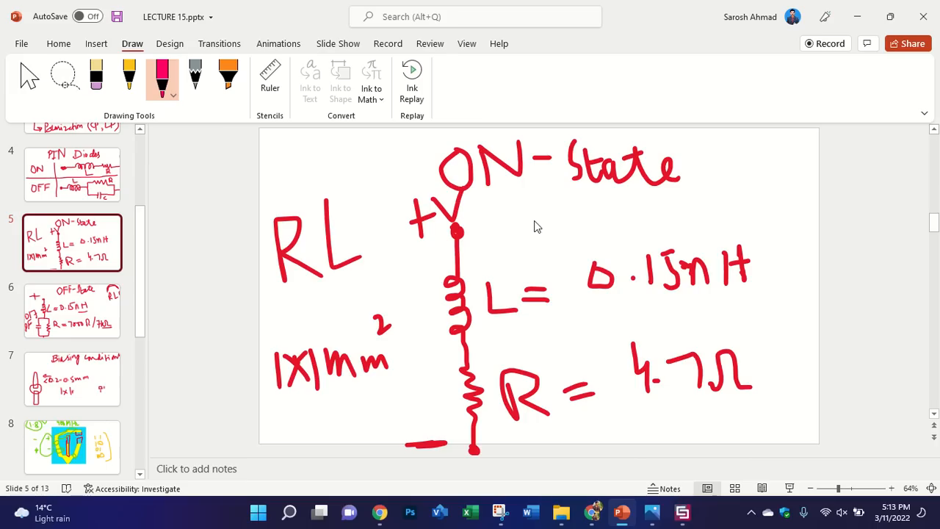
click(89, 312)
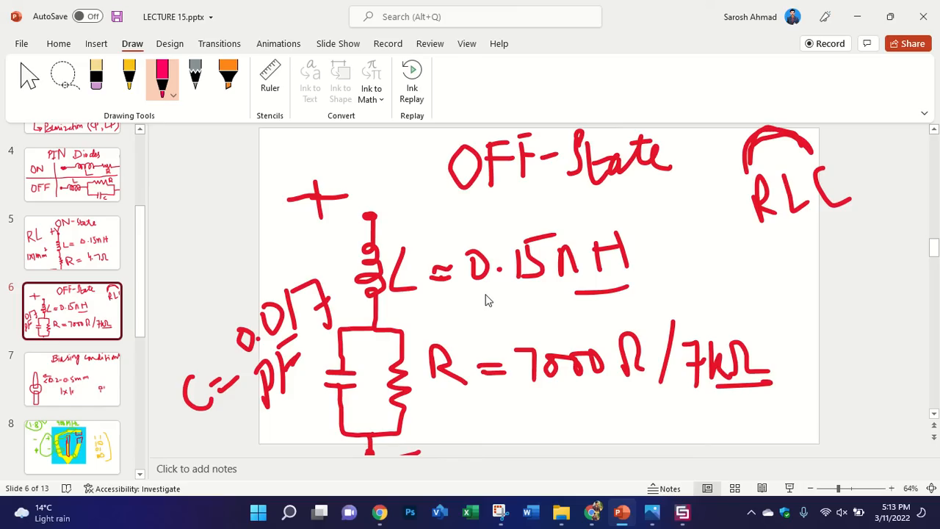
click(52, 249)
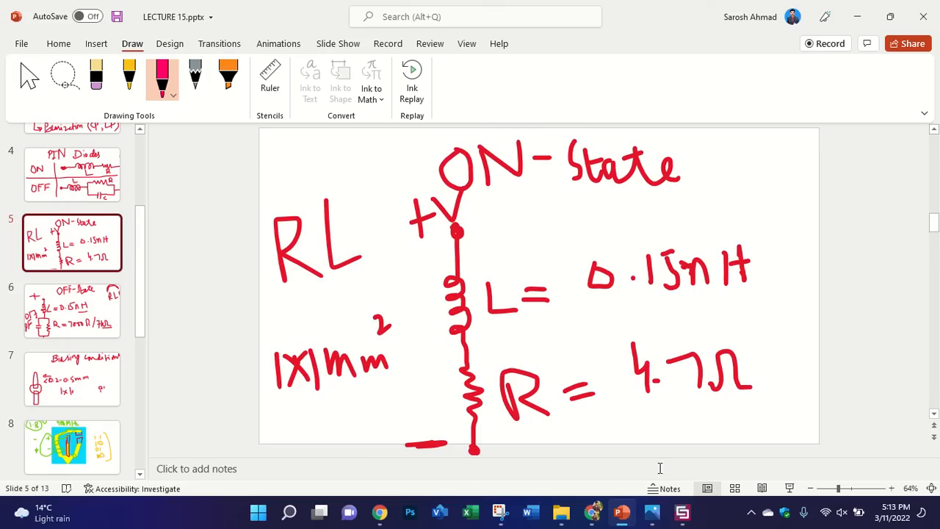
Step: Switch to CST Studio Suite, try the General Circuit type for the lumped element, and return it to RLC Serial
click(682, 512)
click(800, 89)
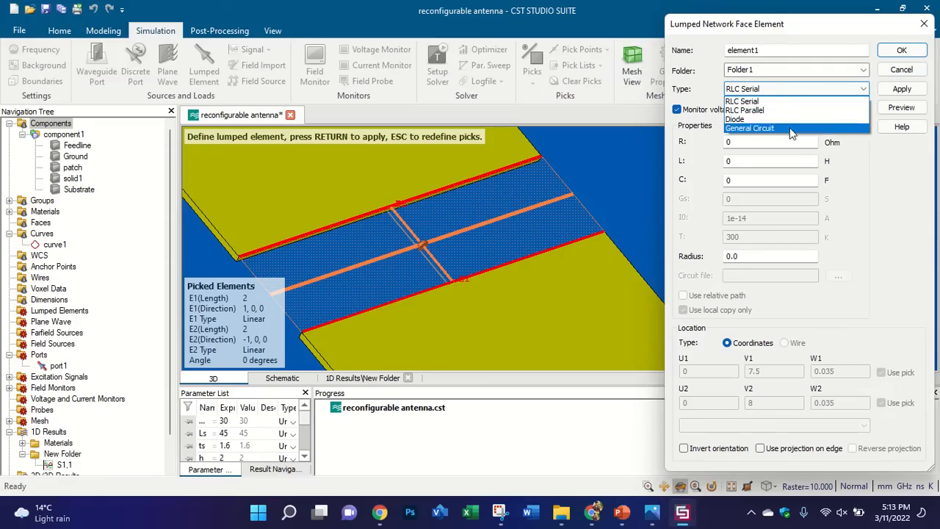
click(764, 128)
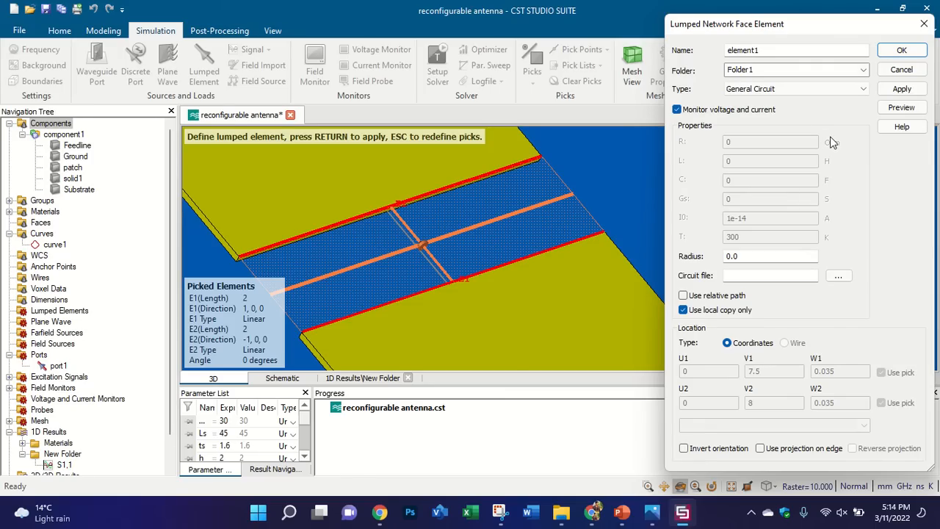
click(819, 94)
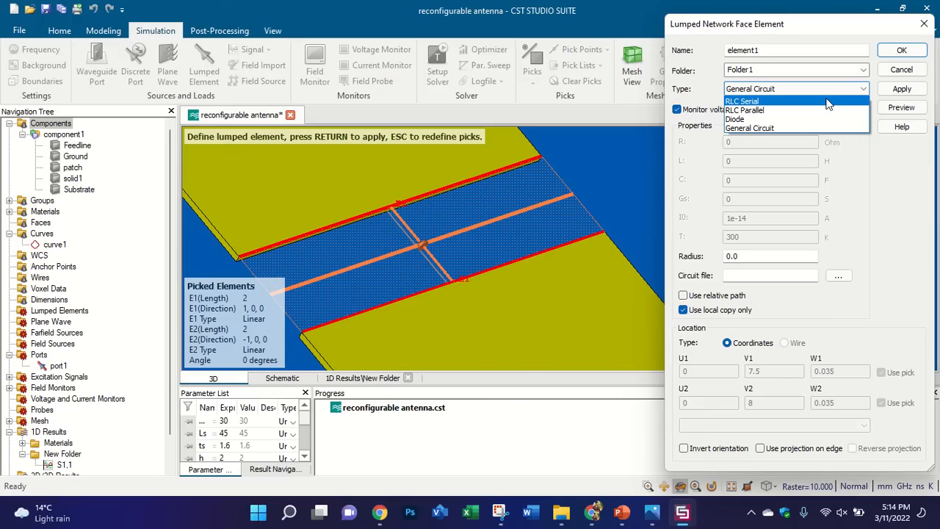
click(749, 102)
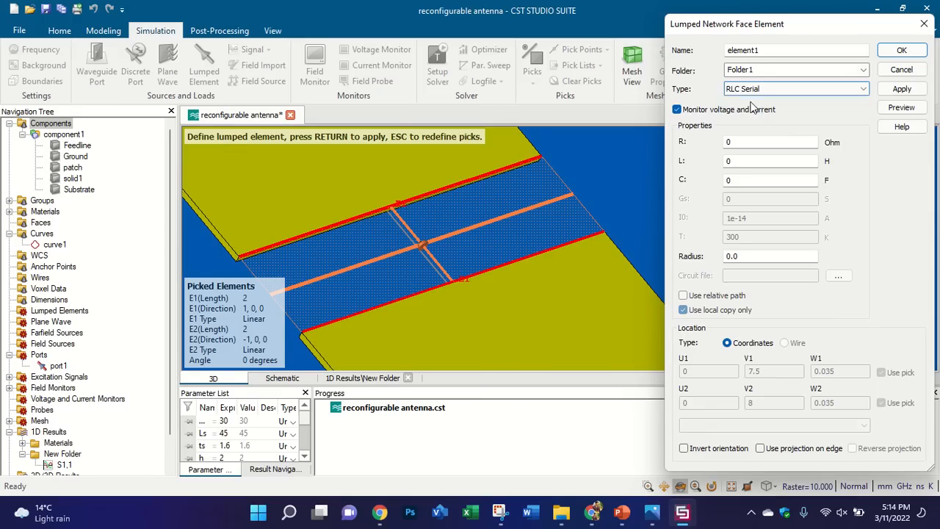
Step: Check the ON-State resistance in the PowerPoint lecture and set the lumped element's R to 4.7 Ohm in CST Studio Suite
click(621, 511)
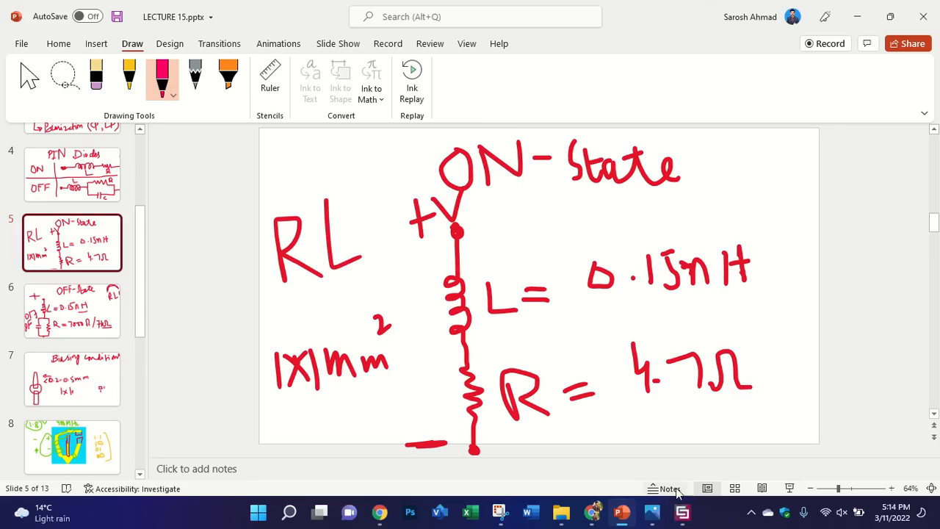
click(682, 511)
double_click(727, 142)
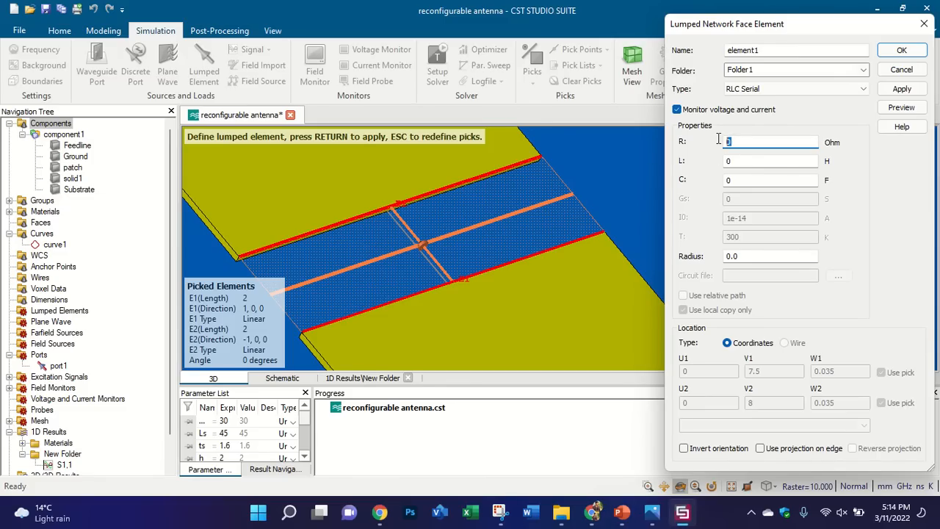
click(624, 514)
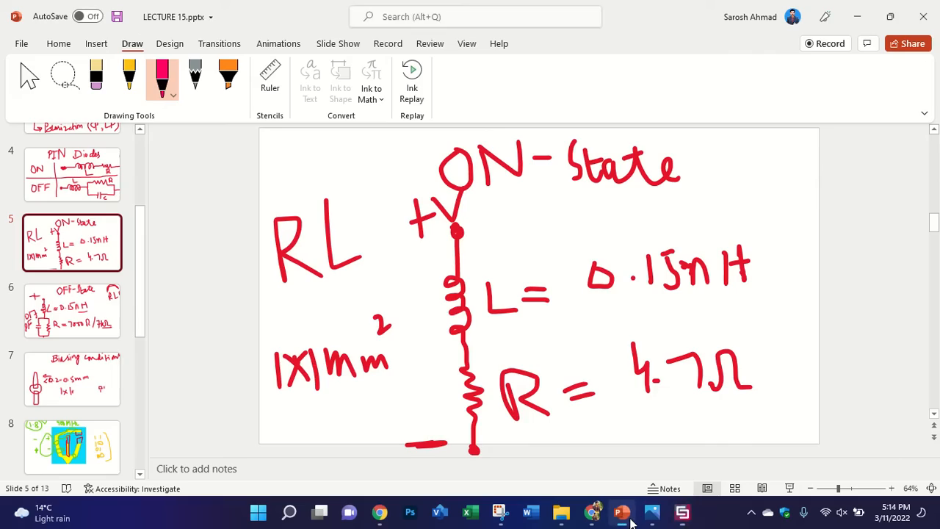
click(624, 514)
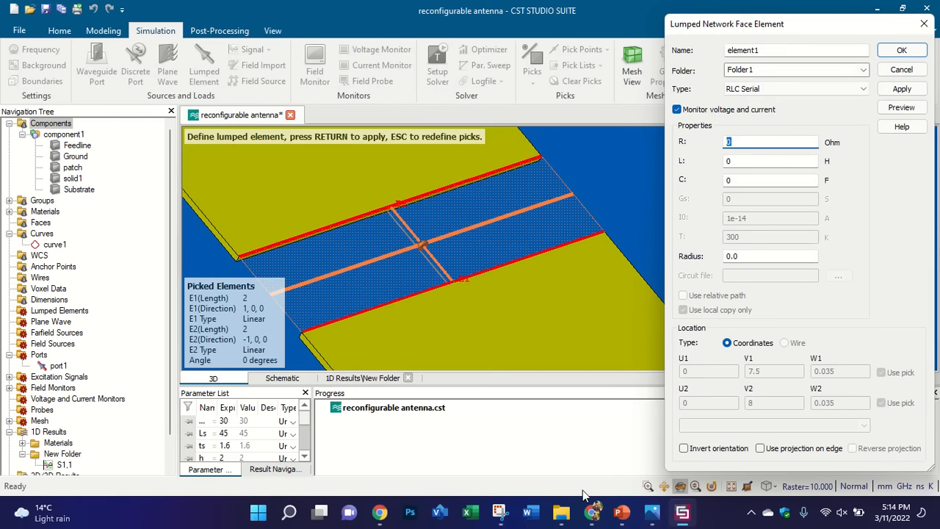
text(4.7)
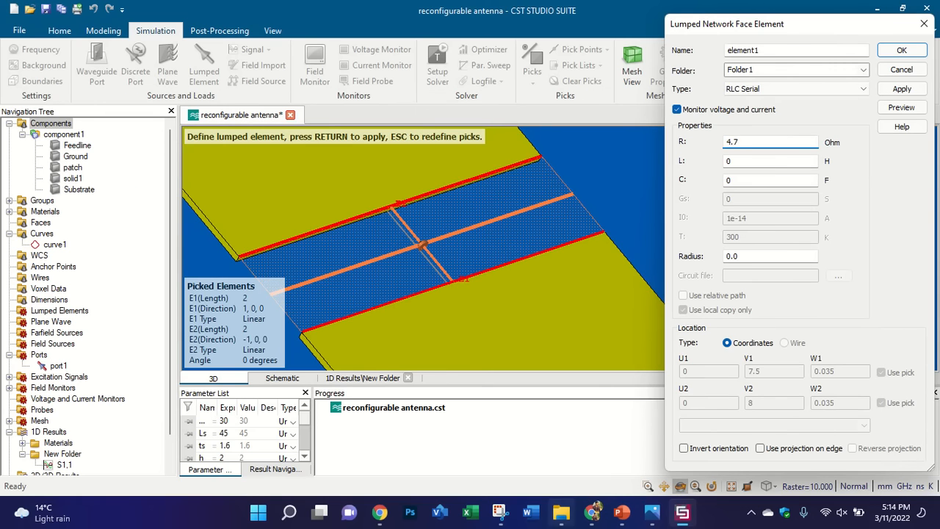
Step: Switch to the PowerPoint lecture to read the ON-State inductance, and return to CST Studio Suite
click(693, 523)
click(652, 511)
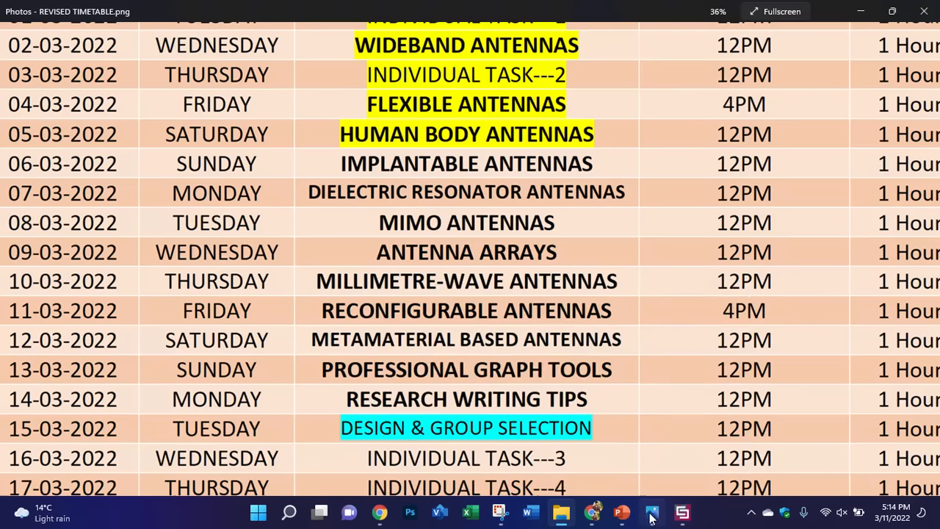
click(622, 512)
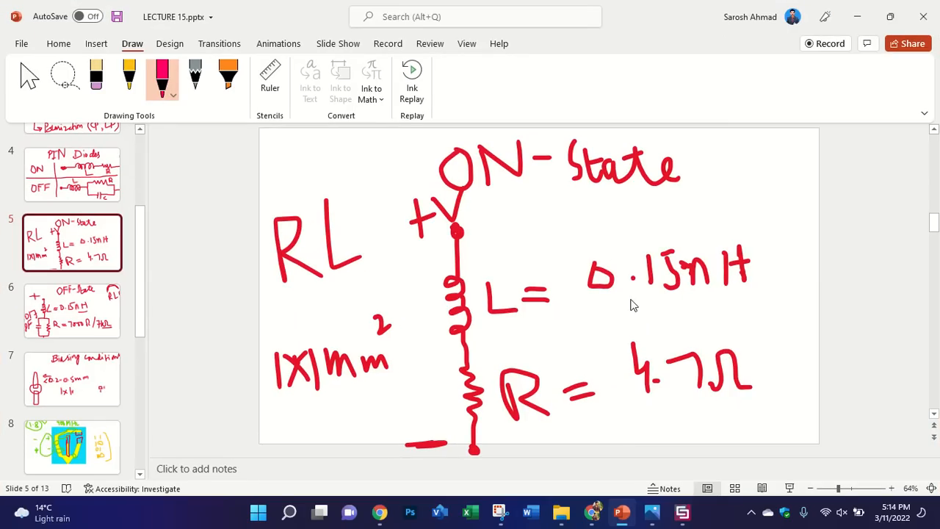
click(692, 518)
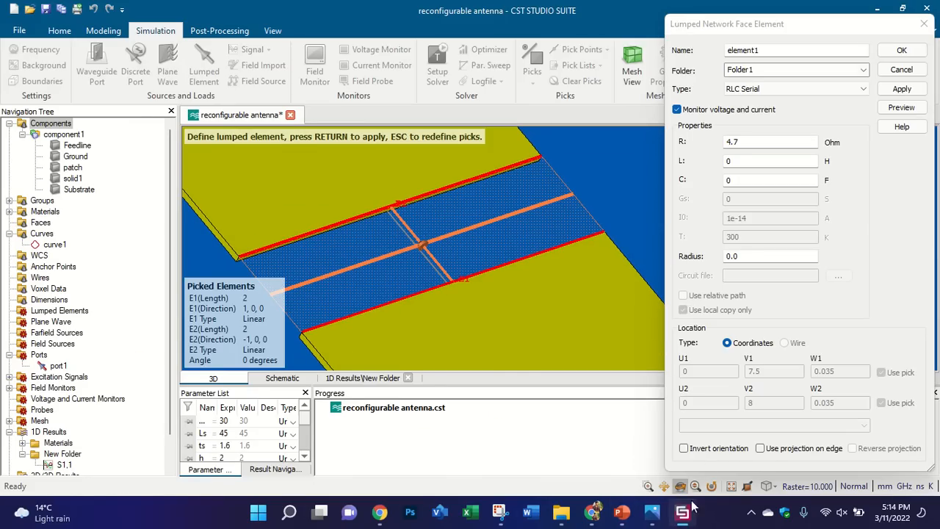
Step: Switch to the PowerPoint lecture, circle the n in 0.15nH on the ON-State slide, and handwrite n=10^-9 near the slide's upper corner
click(622, 511)
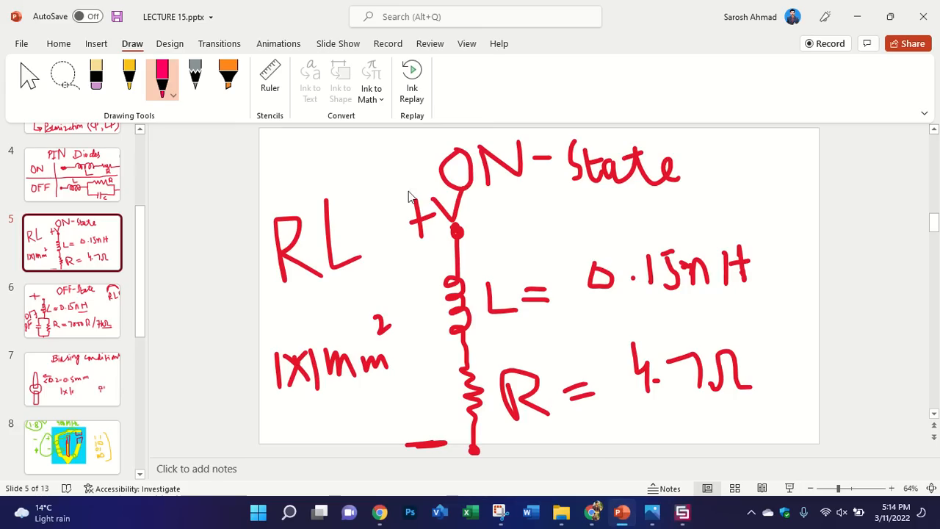
mouse_move(693, 250)
mouse_down()
mouse_move(692, 303)
mouse_move(683, 257)
mouse_up()
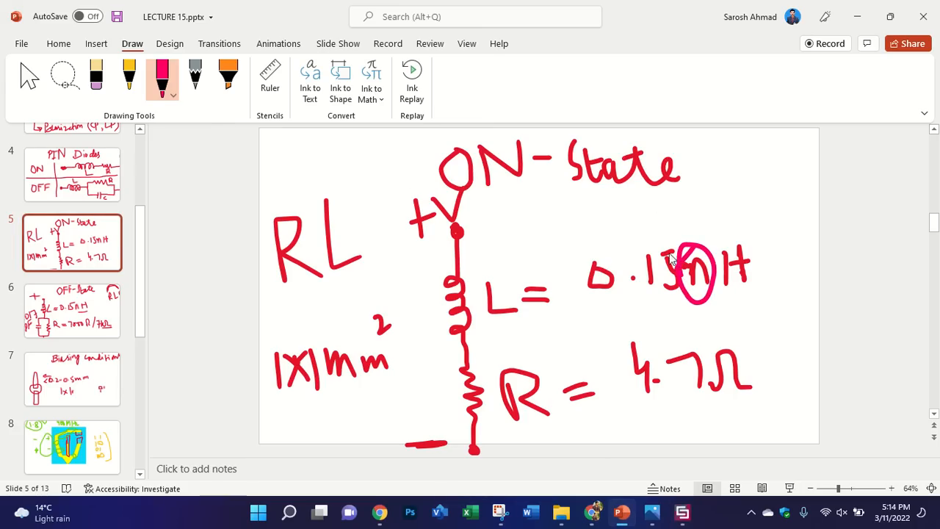
mouse_move(711, 160)
mouse_down()
mouse_move(721, 197)
mouse_move(720, 182)
mouse_up()
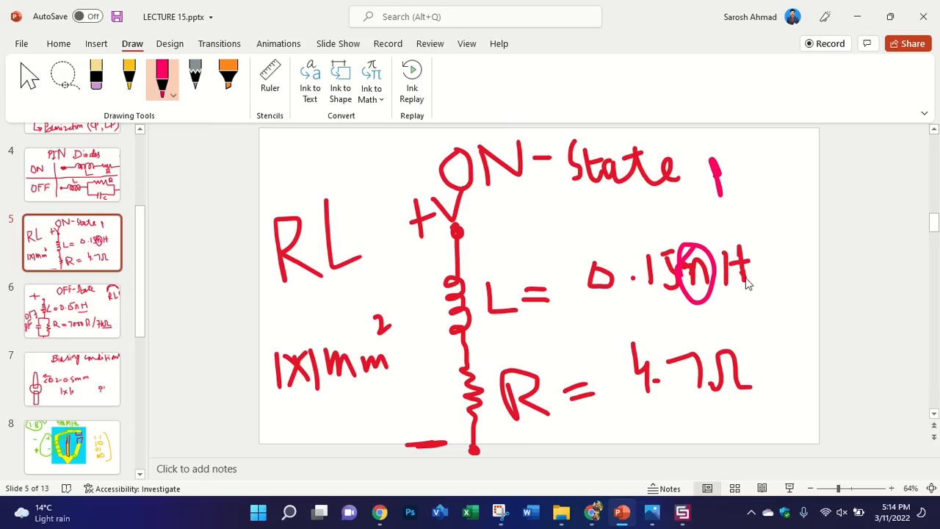
mouse_move(757, 193)
mouse_down()
mouse_move(781, 215)
mouse_move(798, 194)
mouse_move(802, 207)
mouse_up()
drag(806, 172, 817, 207)
mouse_move(835, 176)
mouse_down()
mouse_move(827, 206)
mouse_move(837, 177)
mouse_move(826, 153)
mouse_move(850, 166)
mouse_up()
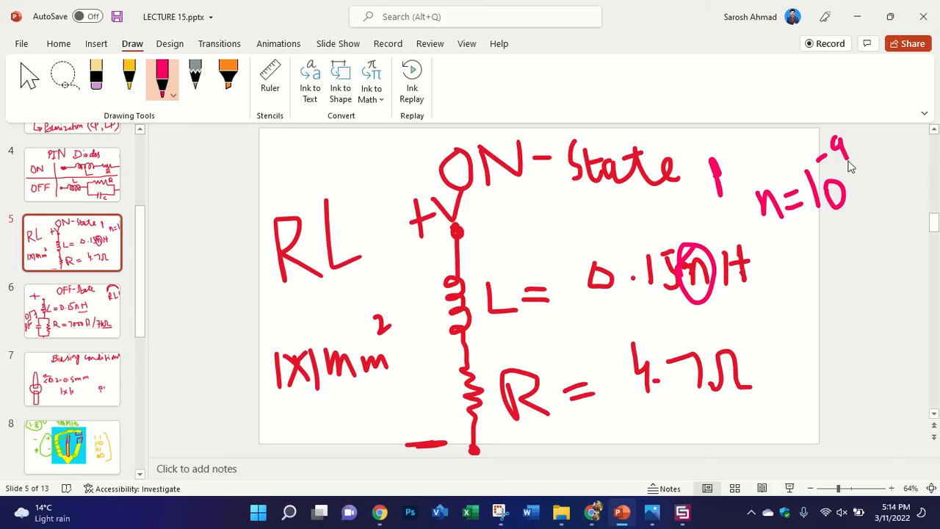
Step: Switch to CST Studio Suite and set the lumped element's inductance L to 0.15e-09 H
click(682, 511)
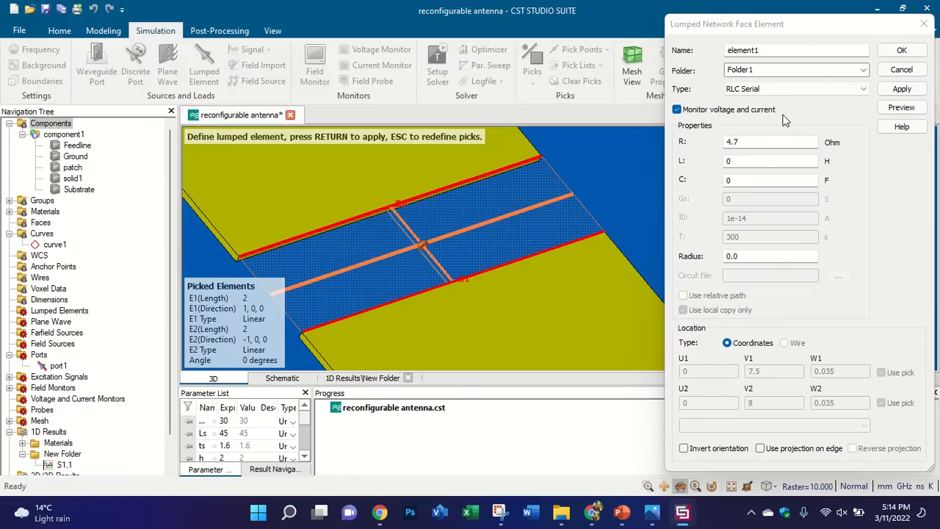
double_click(734, 160)
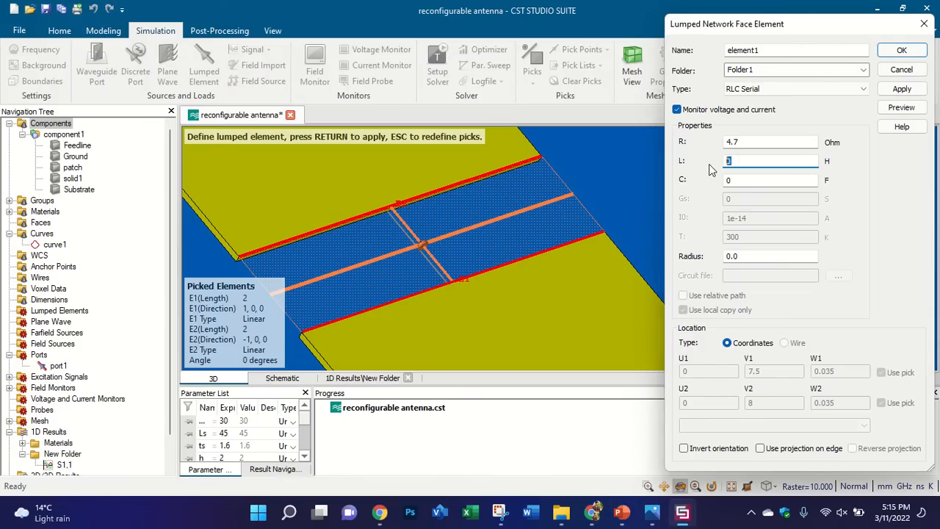
click(626, 514)
click(626, 513)
text(0.15e-09)
Step: Switch to the PowerPoint lecture, handwrite the letter e beside the 0.15nH value, and return to CST Studio Suite
click(621, 512)
drag(782, 300, 805, 310)
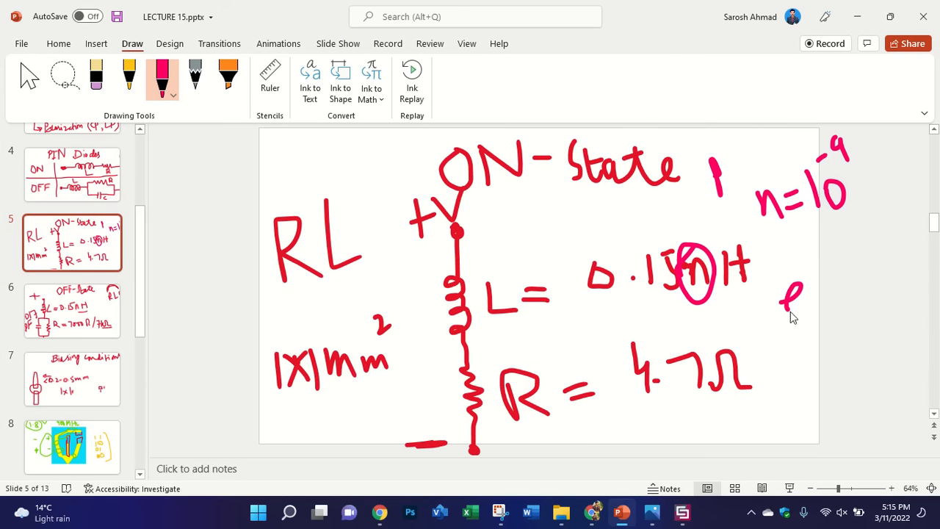
click(682, 512)
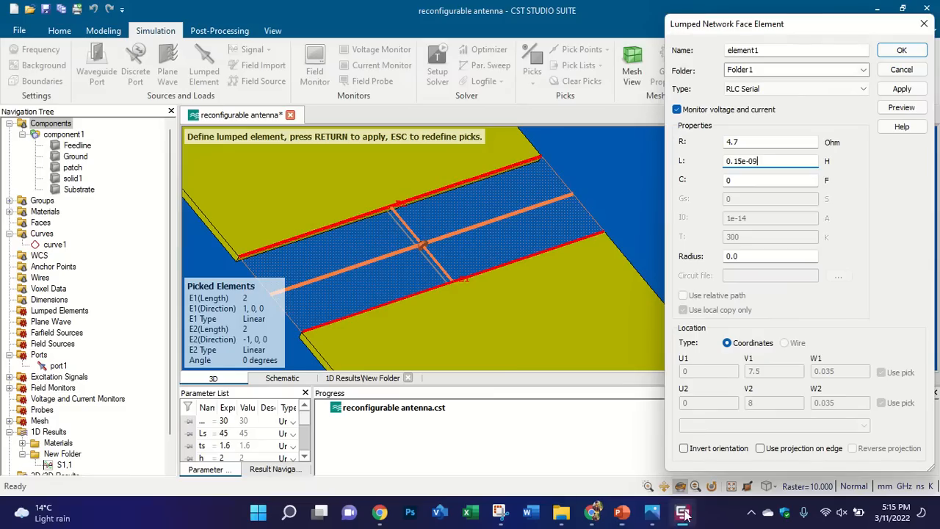
Step: Create the lumped element with the entered RLC Serial values and view it across the gap between the strips
drag(773, 160, 672, 178)
click(787, 166)
click(901, 49)
scroll(481, 260, down, 4)
drag(481, 259, 413, 269)
scroll(413, 270, down, 3)
scroll(412, 269, down, 2)
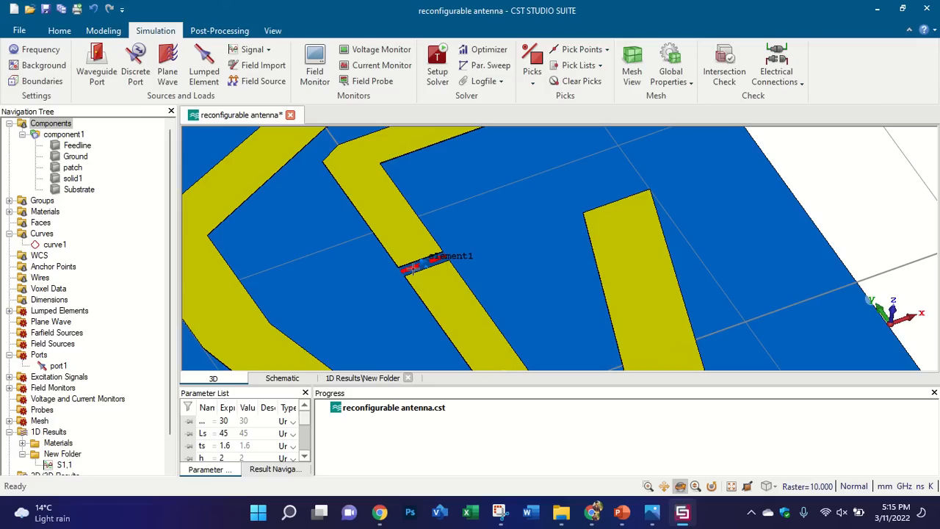
Step: Open the lumped element definition of element1 in Folder1 for editing
click(9, 310)
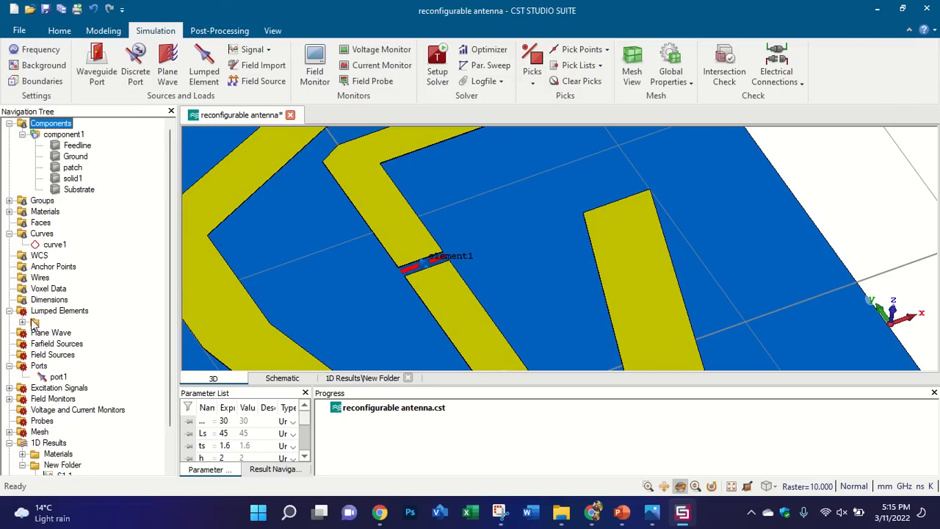
click(23, 321)
double_click(77, 333)
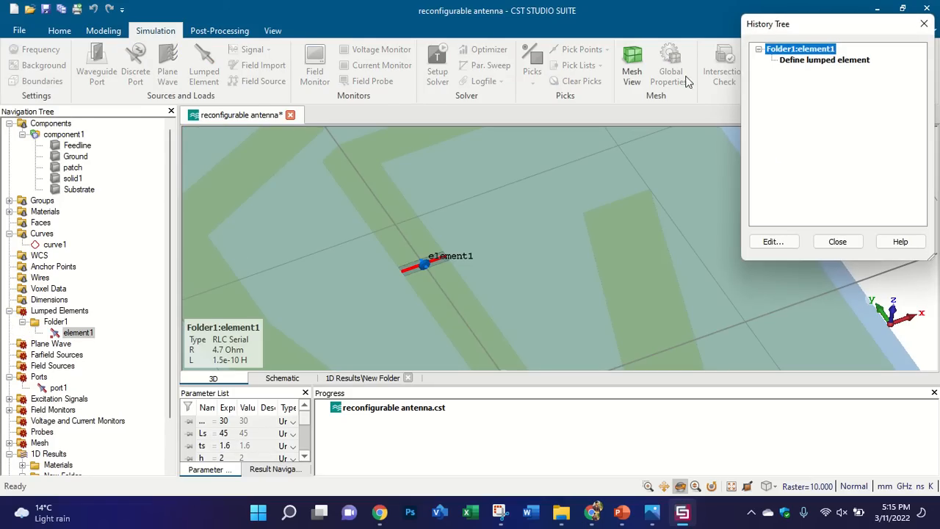
double_click(822, 60)
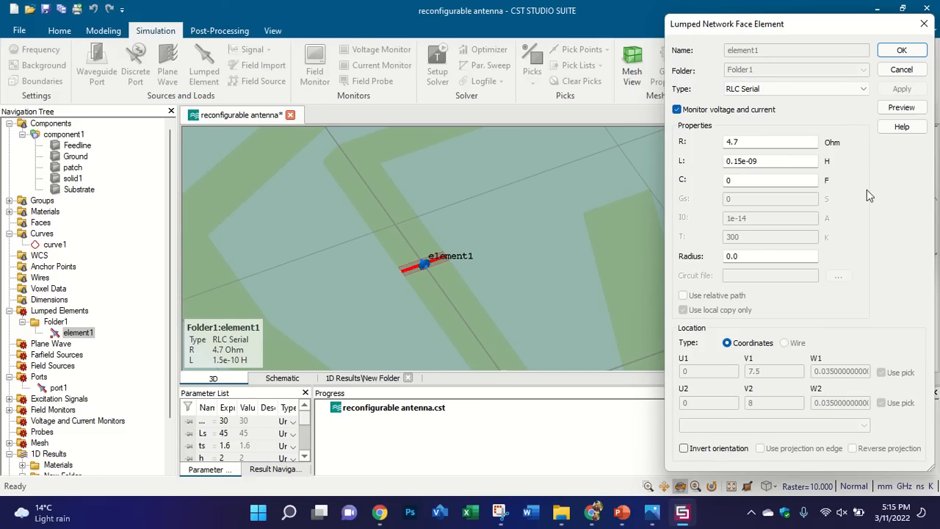
Step: Try the Diode type for element1, and set its type to RLC Parallel
click(792, 89)
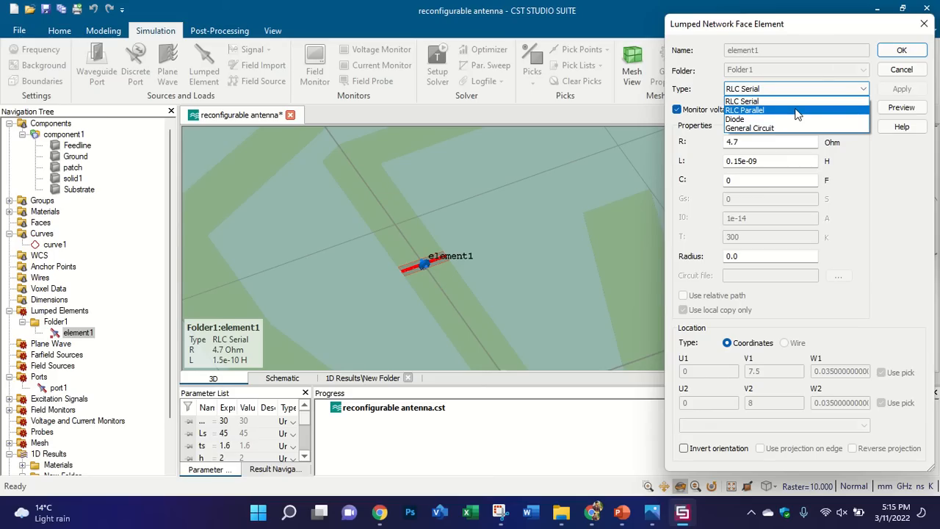
click(786, 119)
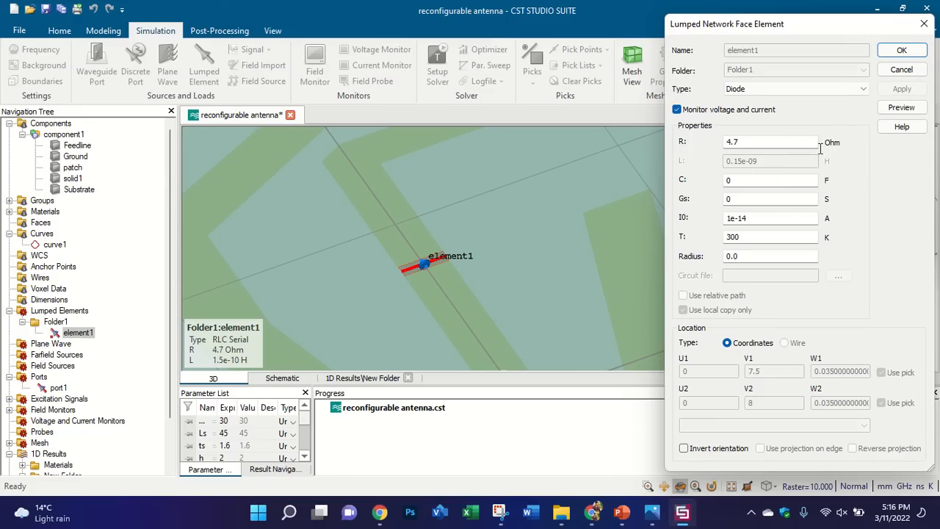
click(767, 91)
click(769, 92)
click(787, 88)
click(775, 107)
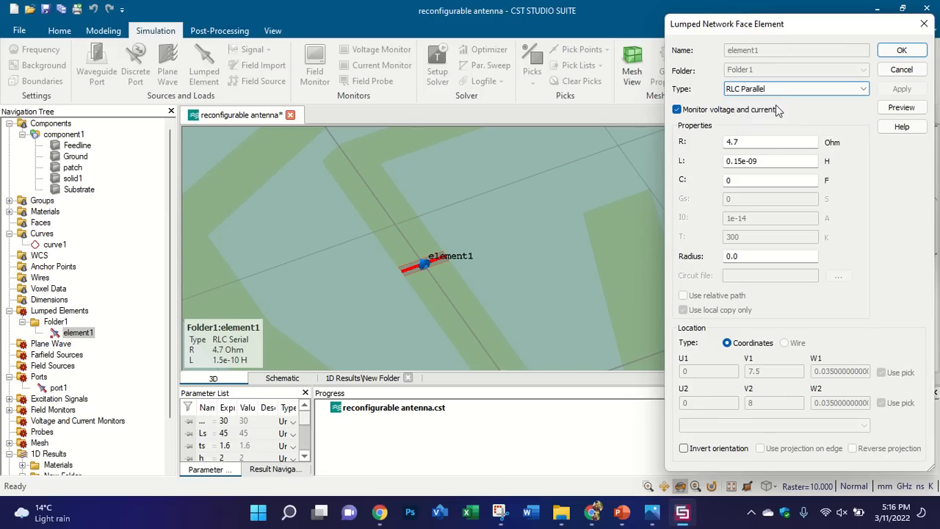
Step: Set element1's type back to RLC Serial and apply the lumped element definition
click(779, 90)
click(773, 99)
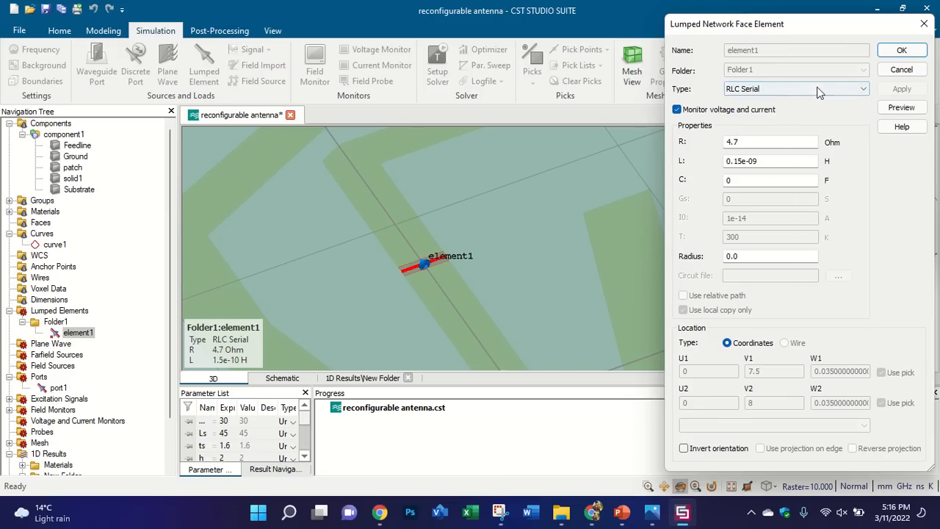
drag(762, 161, 726, 163)
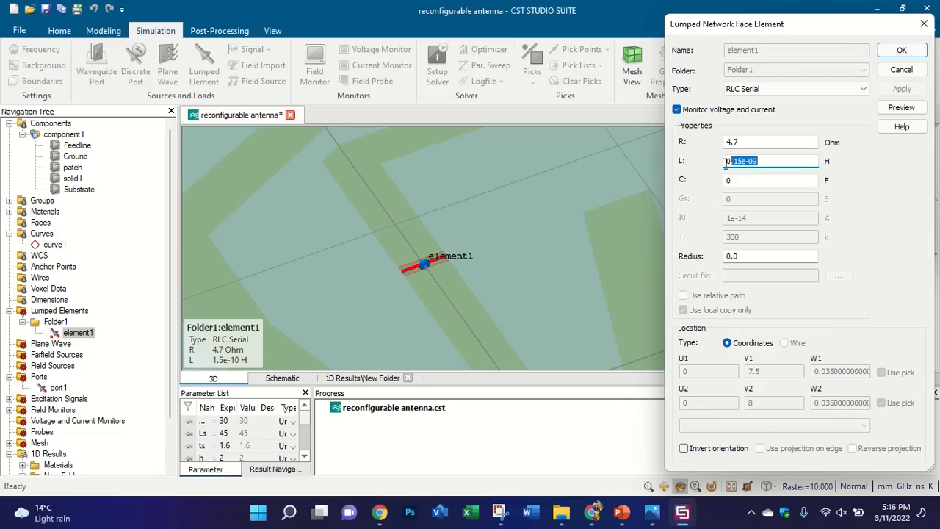
click(901, 50)
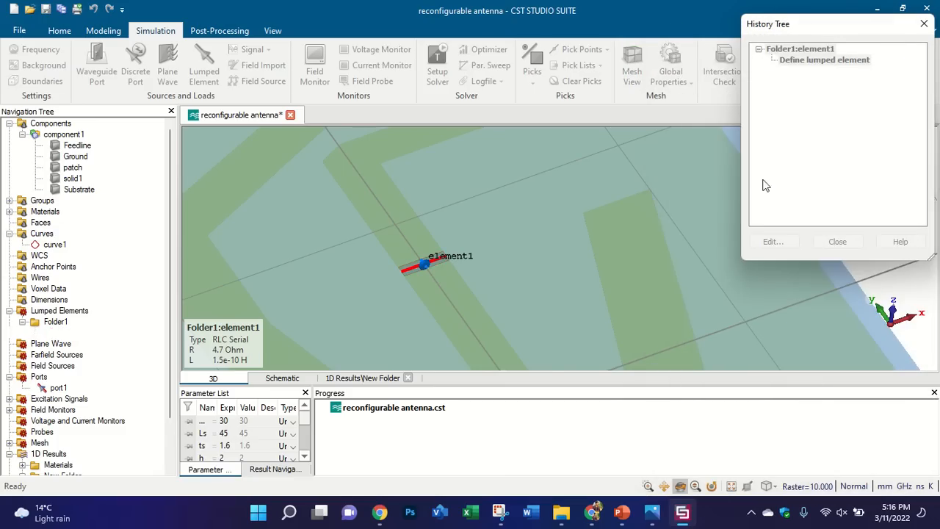
click(837, 243)
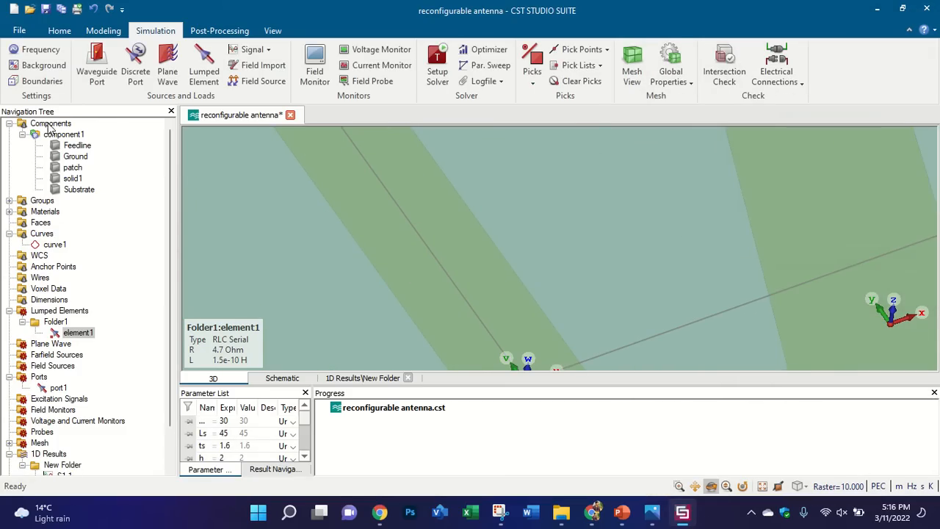
Step: Set the maximum simulation frequency to 6 and save the project
scroll(390, 212, up, 5)
scroll(403, 228, down, 7)
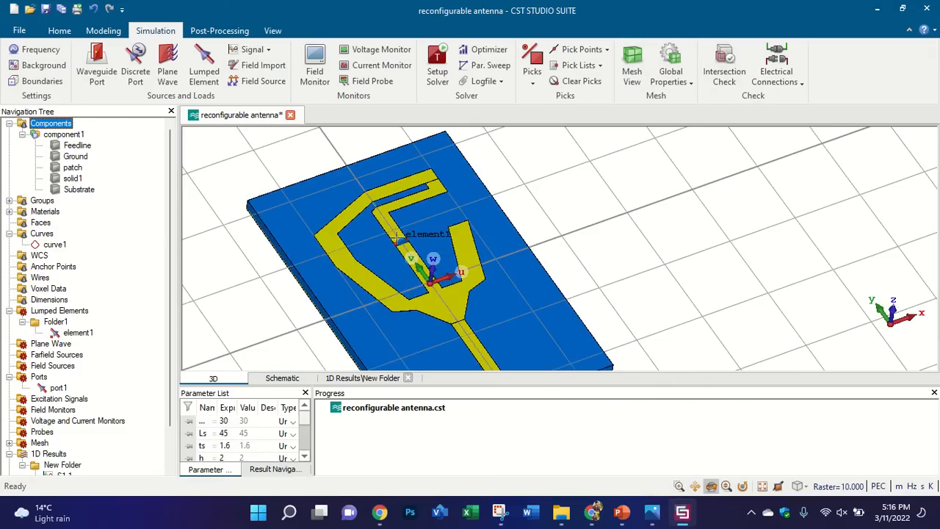
scroll(396, 238, up, 6)
scroll(396, 238, down, 3)
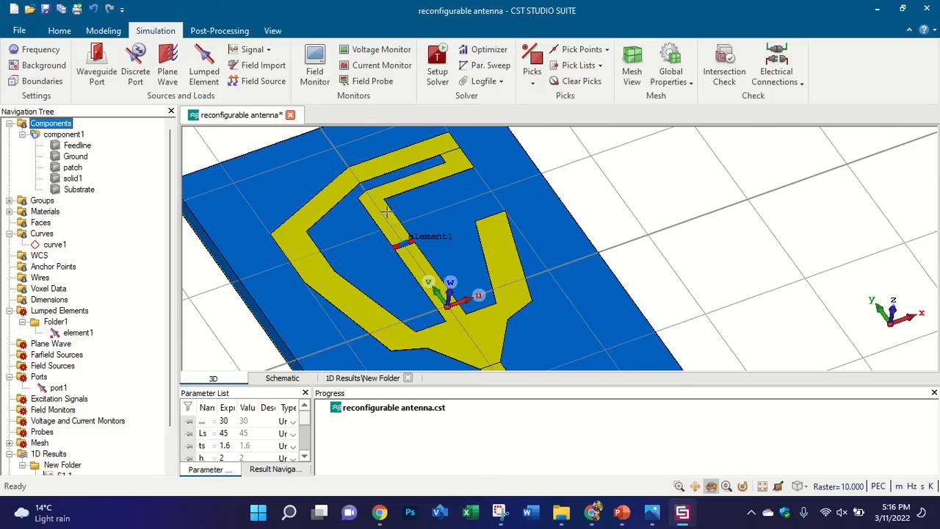
scroll(386, 211, down, 3)
scroll(385, 217, up, 2)
click(437, 71)
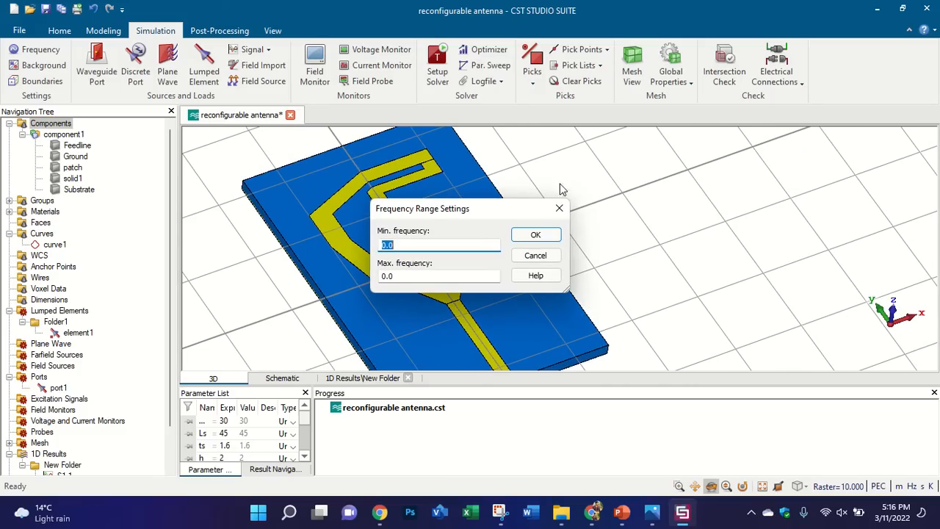
click(558, 209)
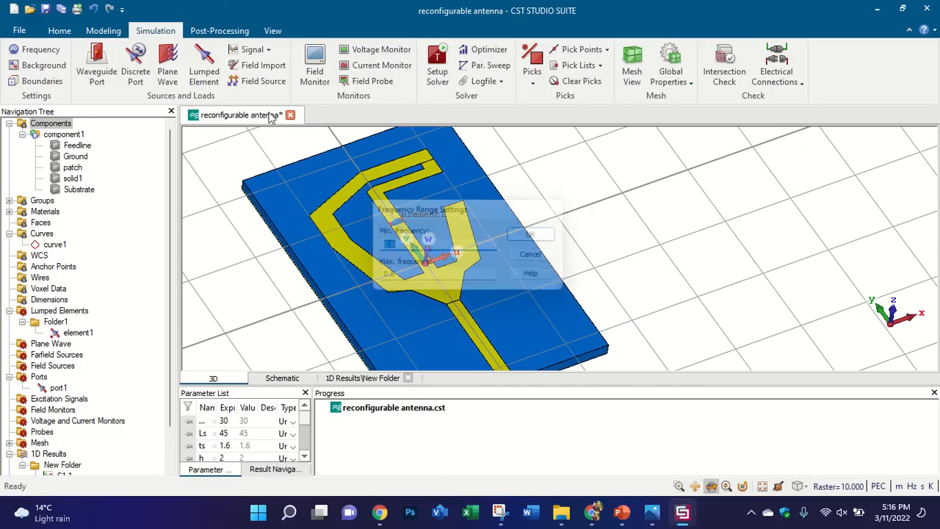
click(42, 49)
key(Tab)
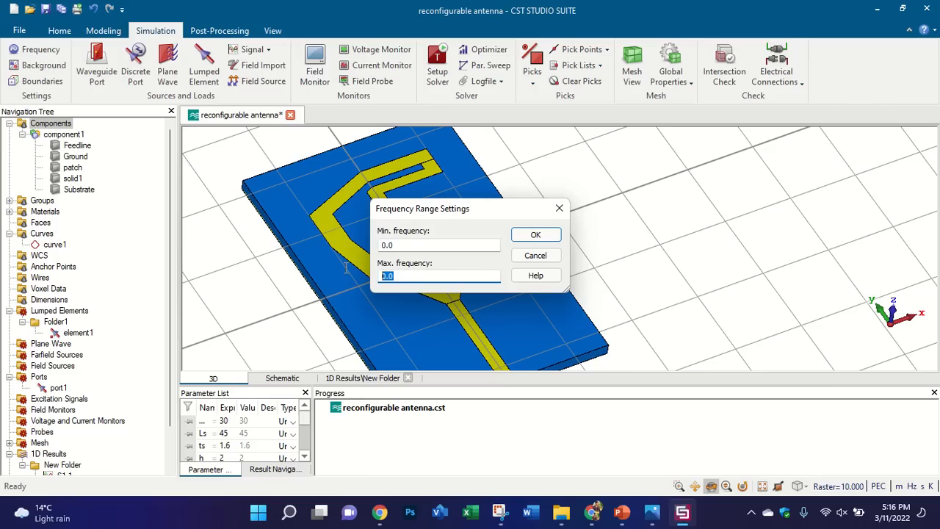
text(6)
click(531, 242)
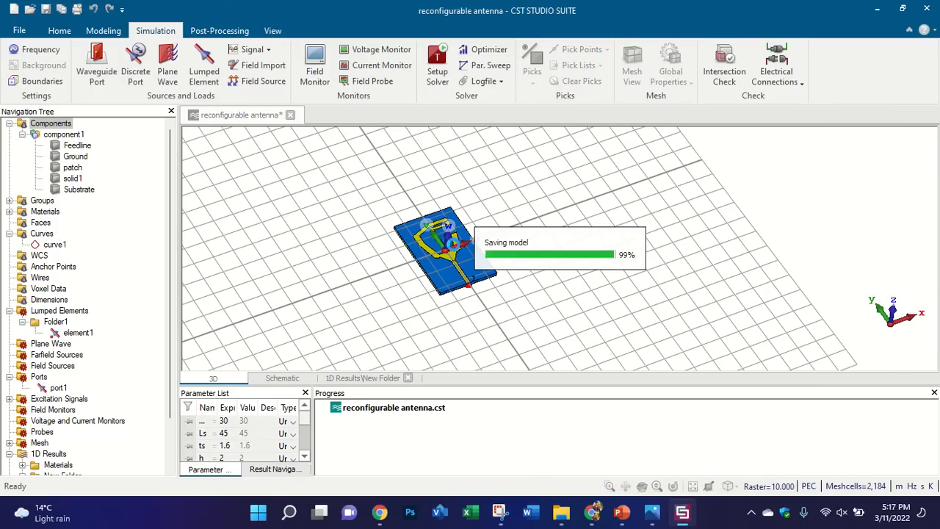
Step: Add a distance dimension for the substrate's width along its upper edge in the front view
scroll(464, 250, up, 4)
drag(463, 250, 571, 159)
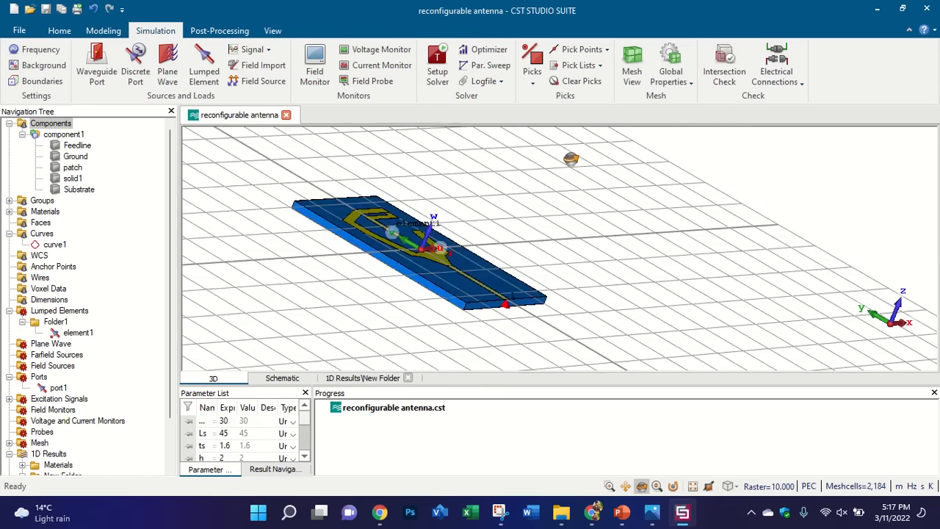
key(space)
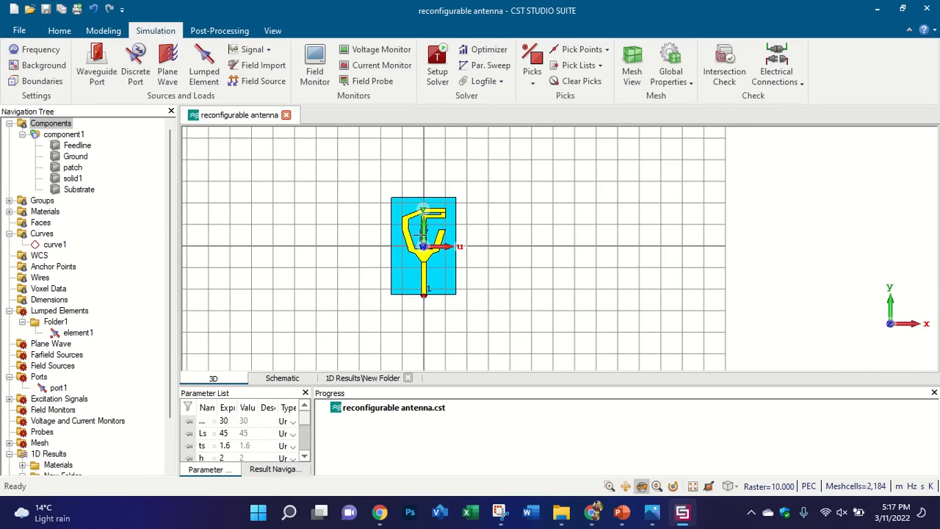
click(273, 30)
click(344, 71)
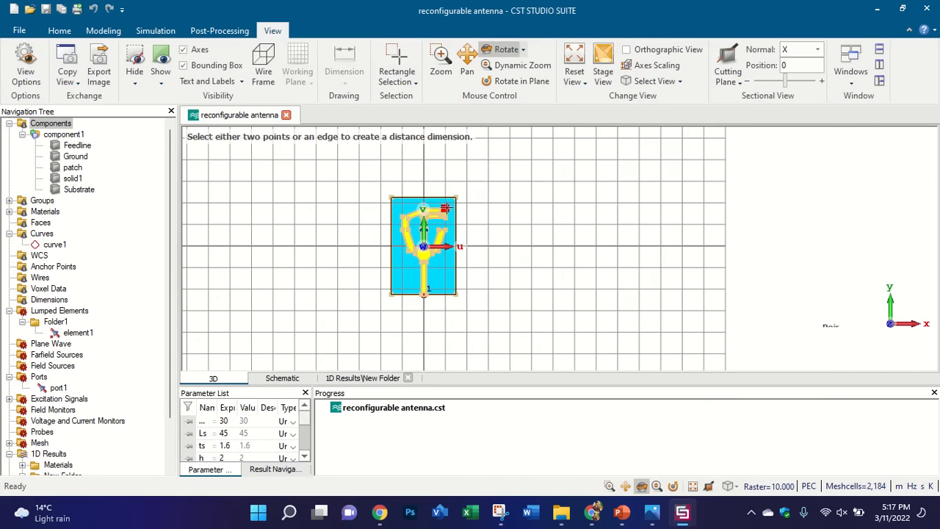
scroll(437, 197, up, 3)
click(431, 187)
click(428, 169)
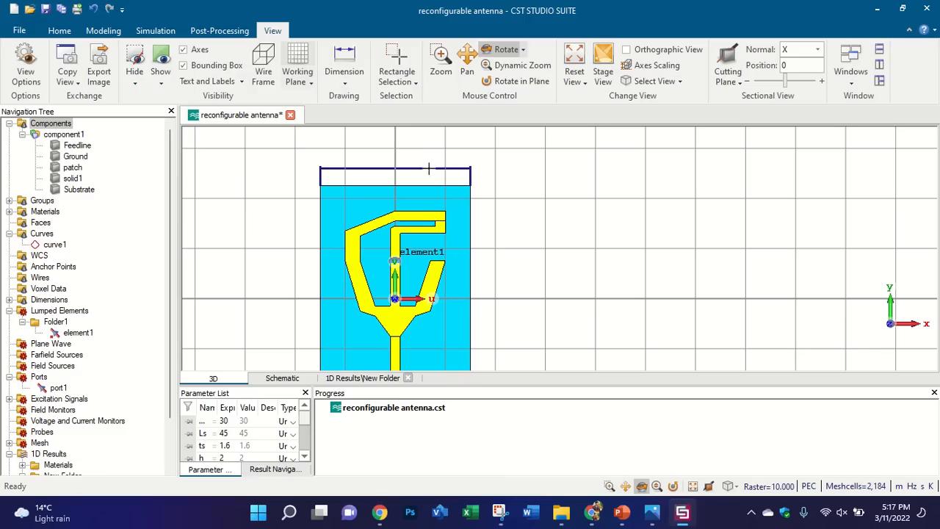
Step: Create Farfield/RCS field monitors at frequencies 1, 2 and 3
click(155, 30)
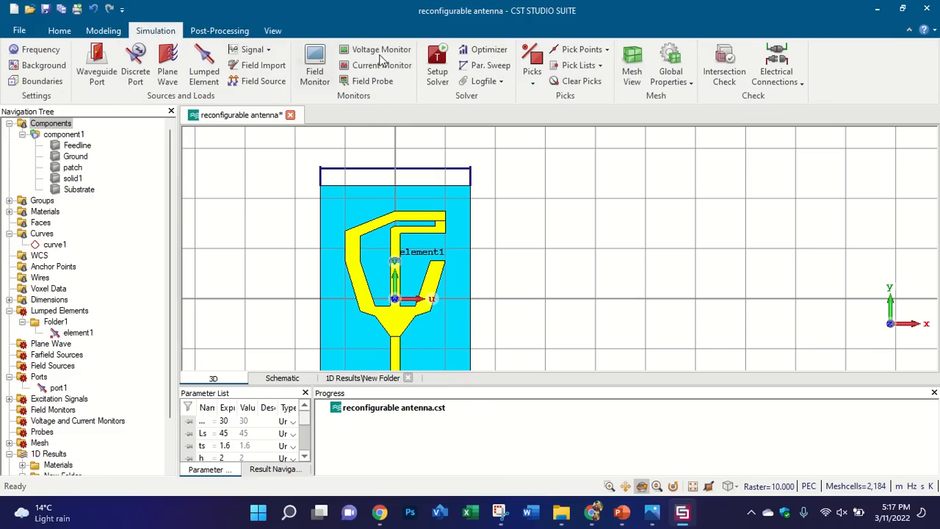
click(315, 63)
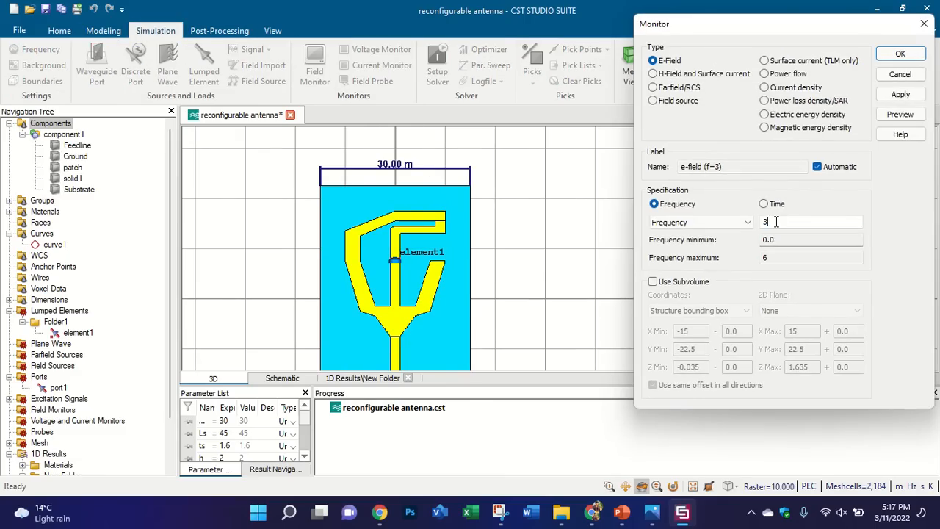
drag(776, 222, 757, 220)
text(1)
click(680, 88)
click(900, 94)
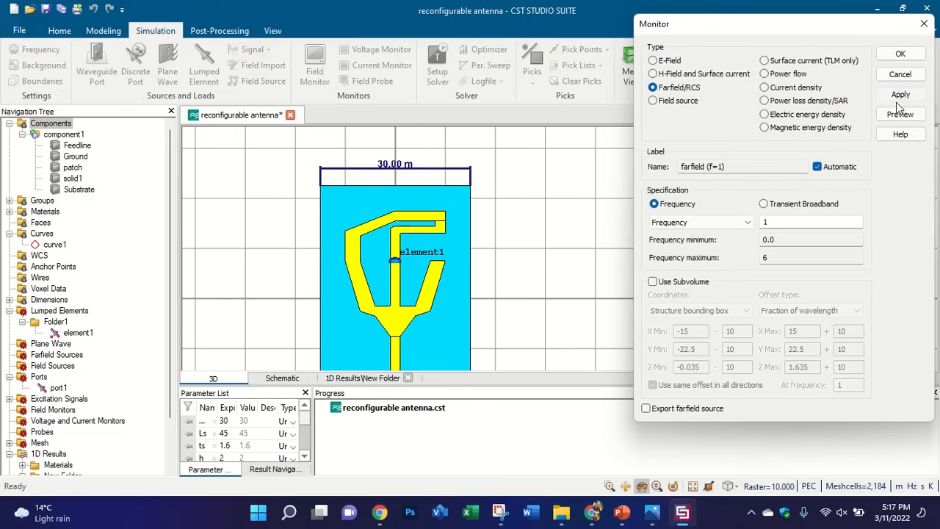
text(2)
click(898, 94)
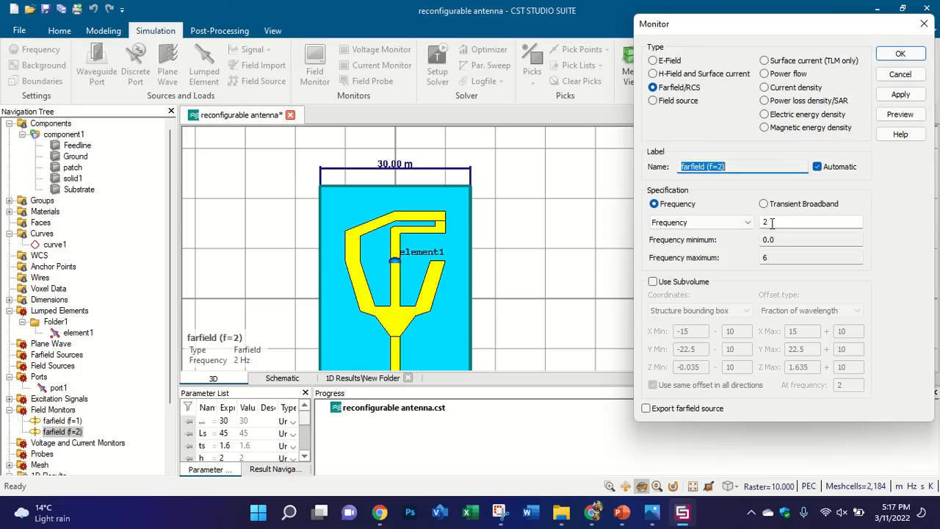
text(3)
click(897, 94)
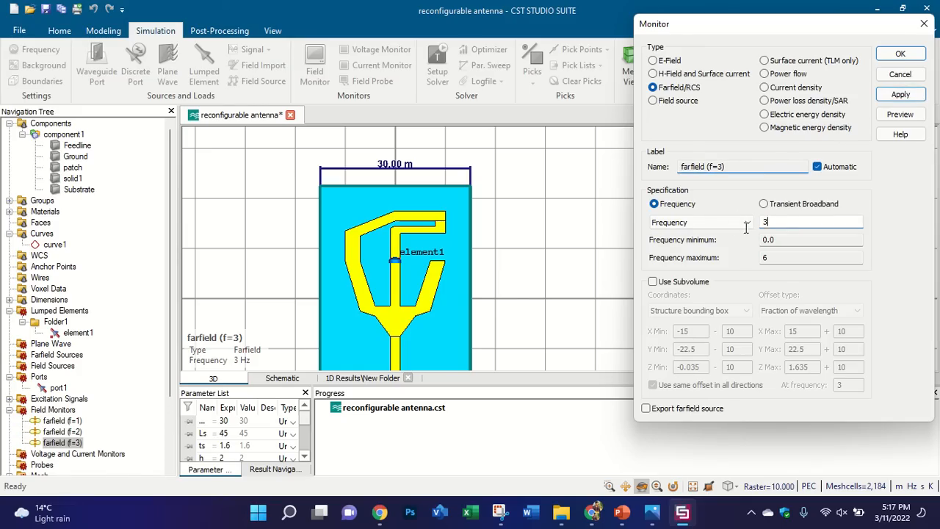
Step: Add Farfield/RCS field monitors at frequencies 4, 5 and 6, and save the project
text(4)
click(897, 94)
key(BackSpace)
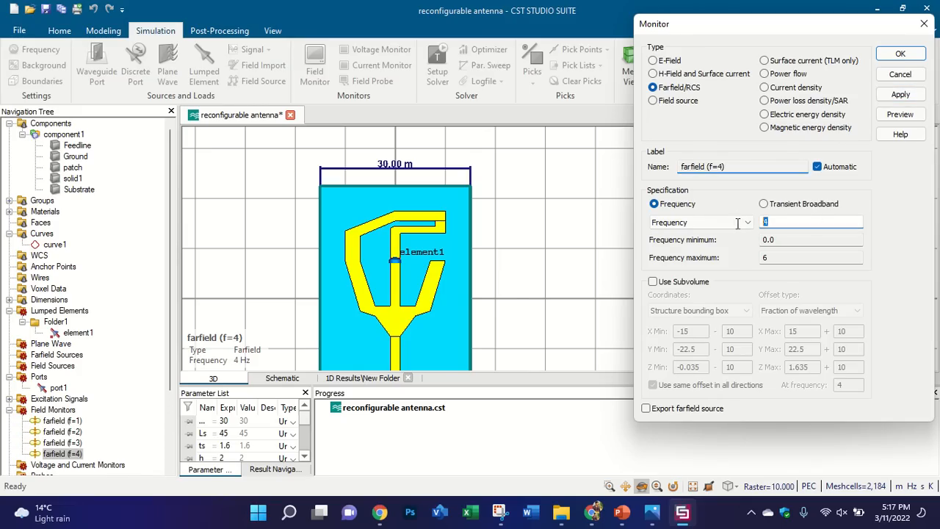
text(5)
click(895, 95)
key(BackSpace)
text(6)
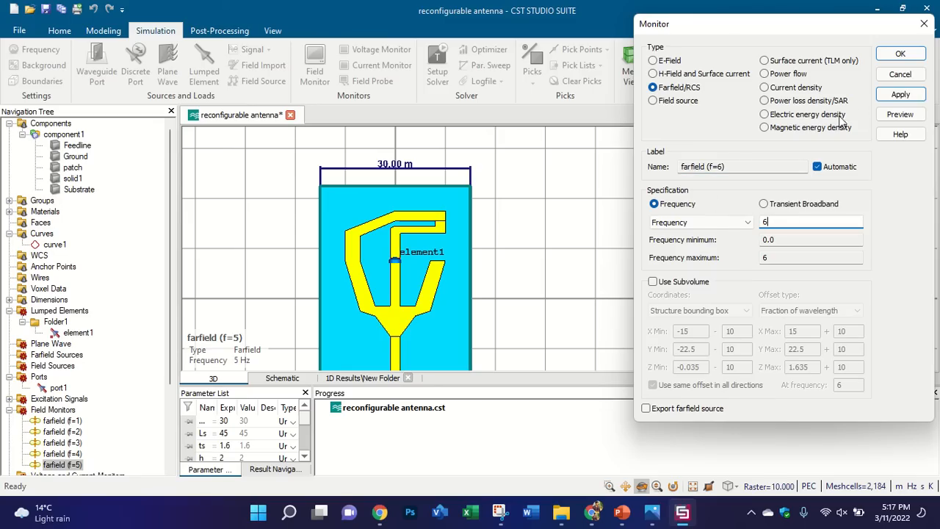
click(897, 95)
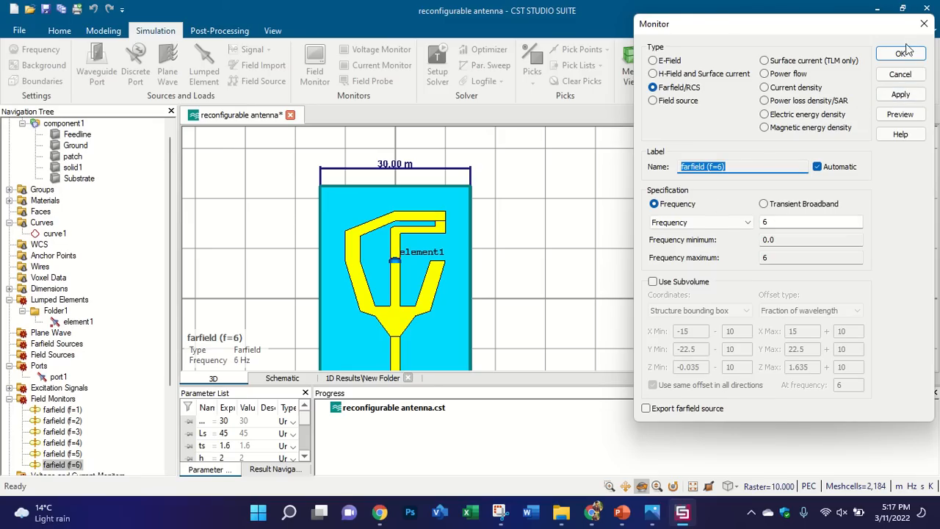
click(924, 24)
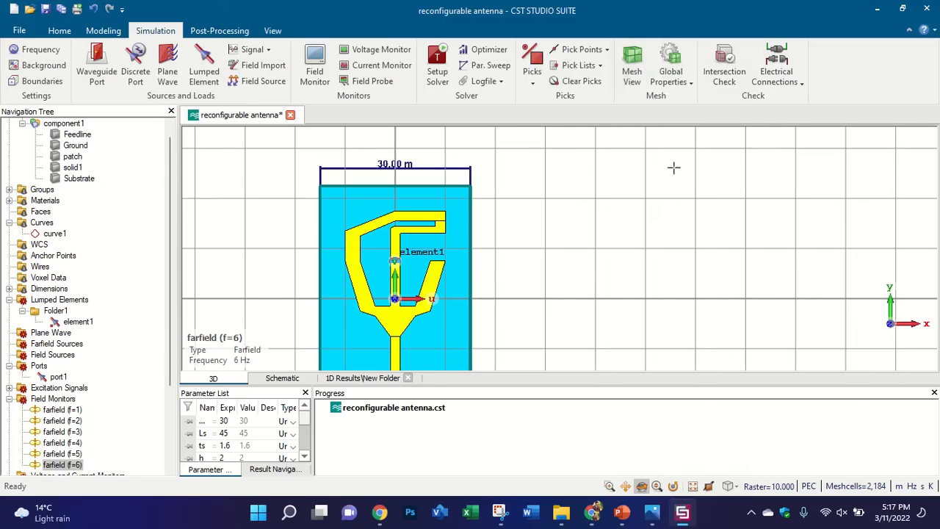
key(ctrl+s)
Step: Try to run the time domain solver on the antenna with hexahedral mesh and -40 dB accuracy
click(66, 123)
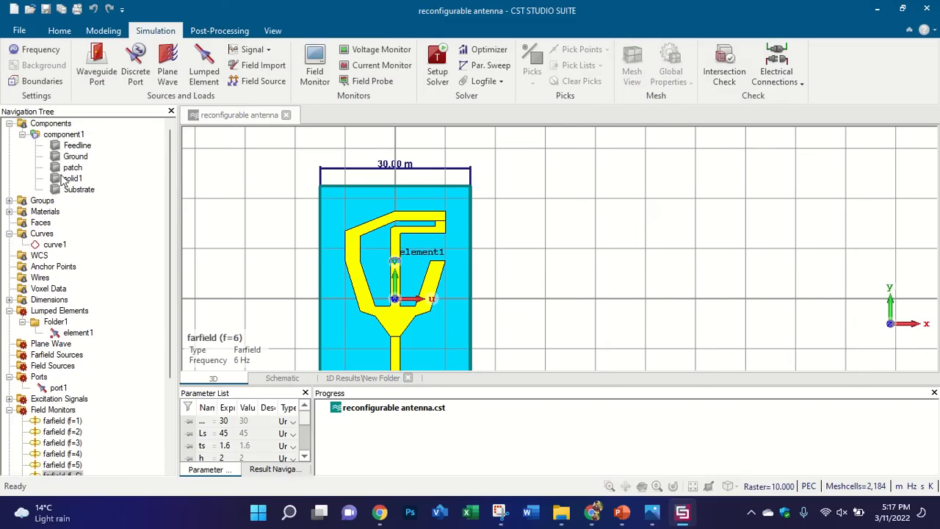
drag(385, 200, 451, 161)
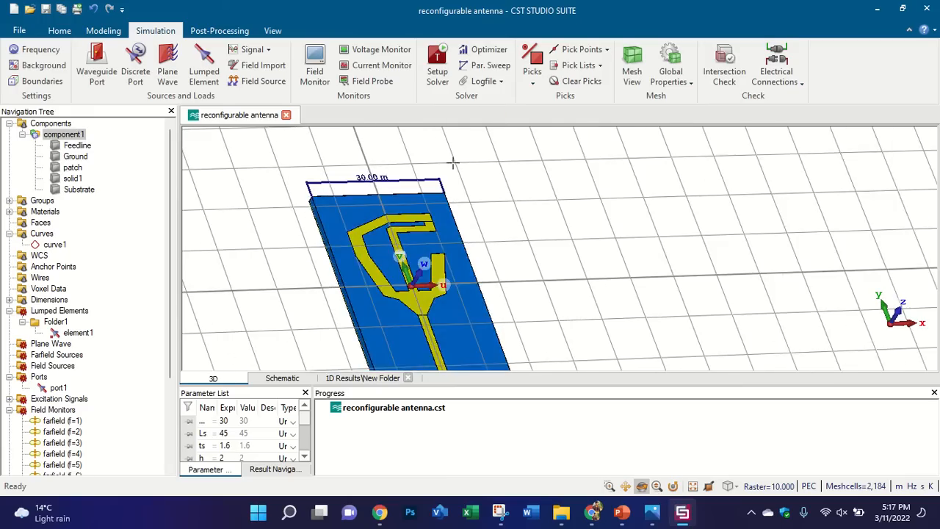
scroll(442, 166, down, 4)
click(439, 58)
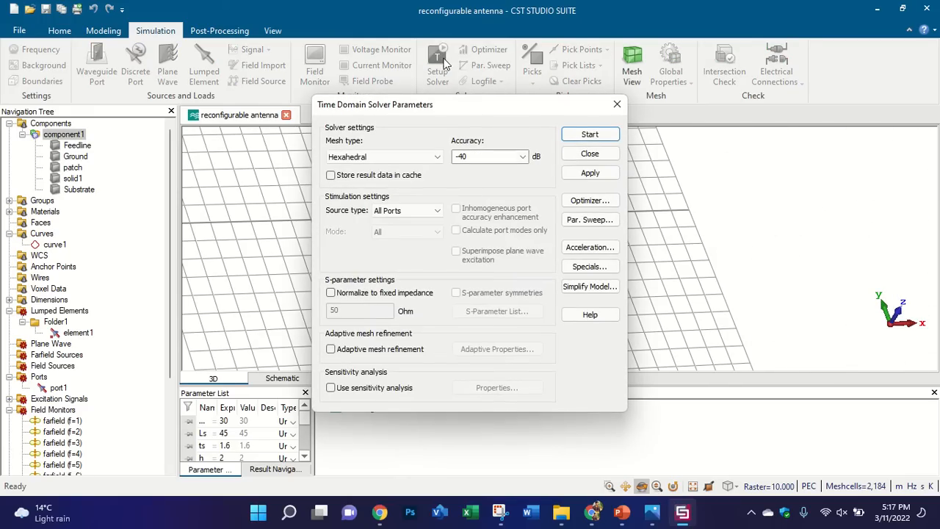
click(591, 135)
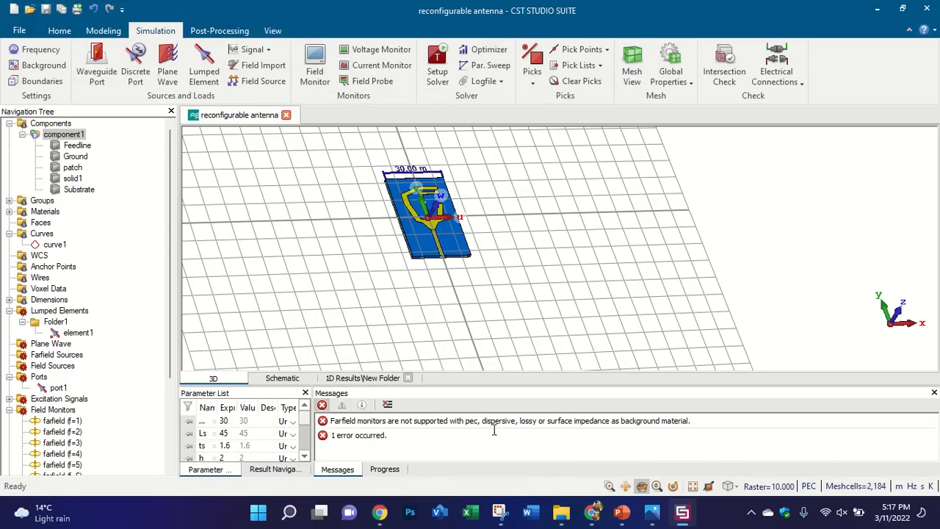
Step: Set the background material type to Normal and save the project
scroll(496, 271, down, 2)
scroll(444, 226, up, 2)
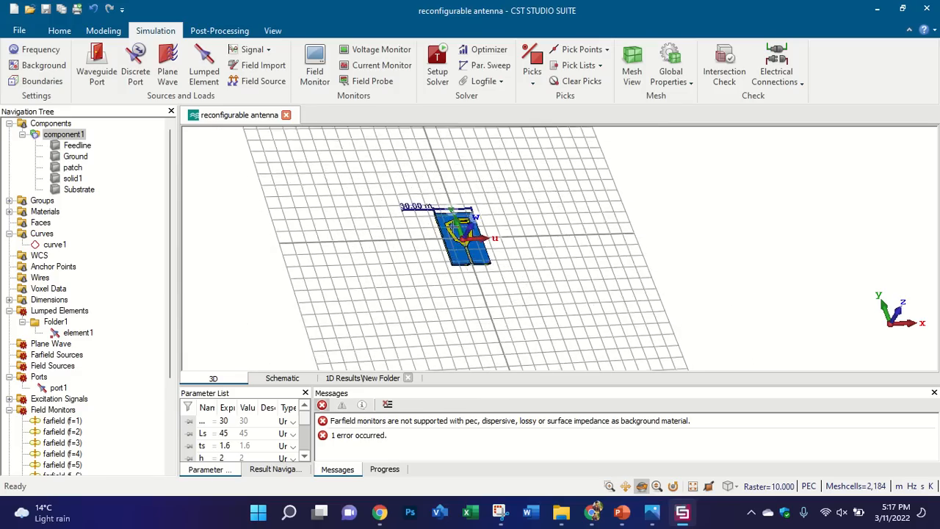
click(214, 30)
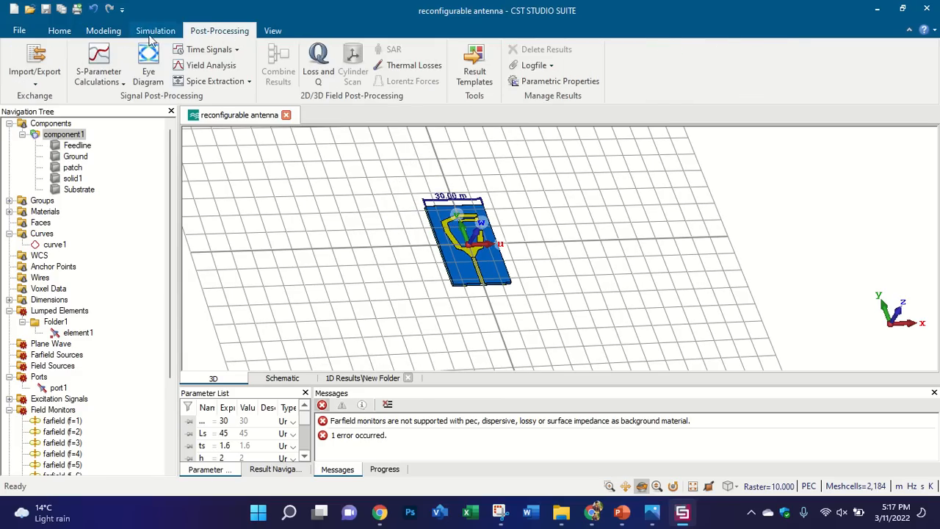
click(156, 30)
click(37, 65)
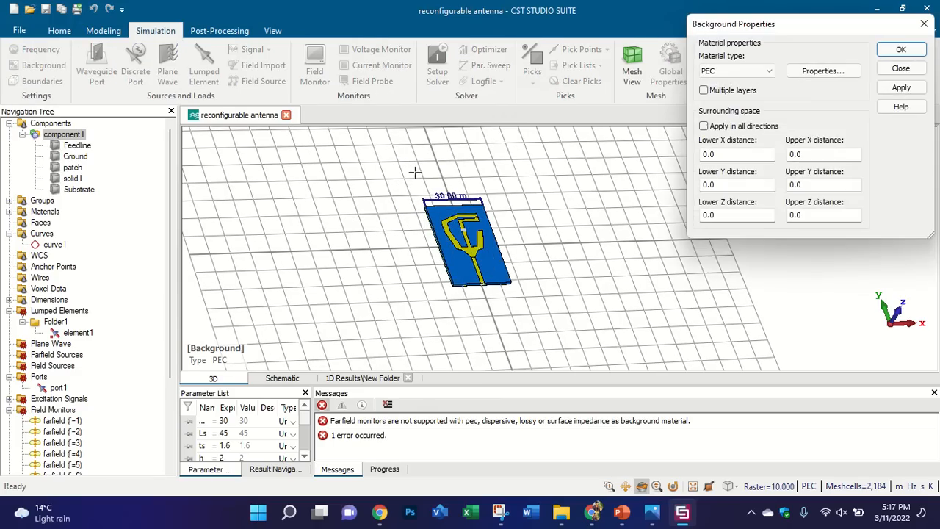
drag(784, 28, 120, 78)
click(105, 120)
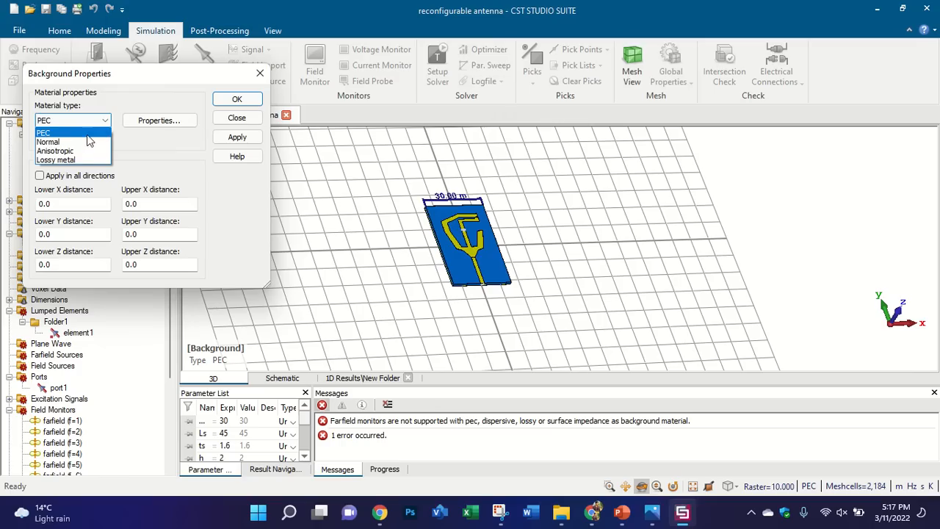
click(82, 142)
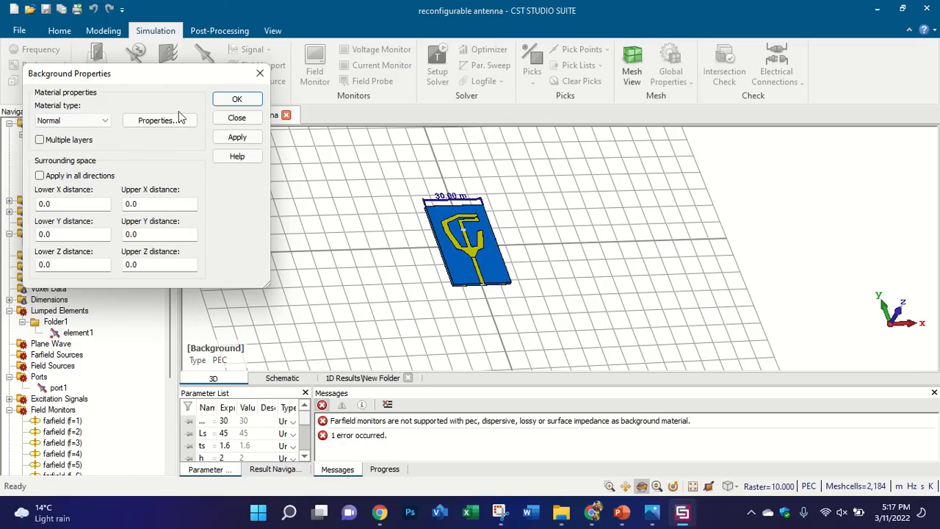
click(234, 100)
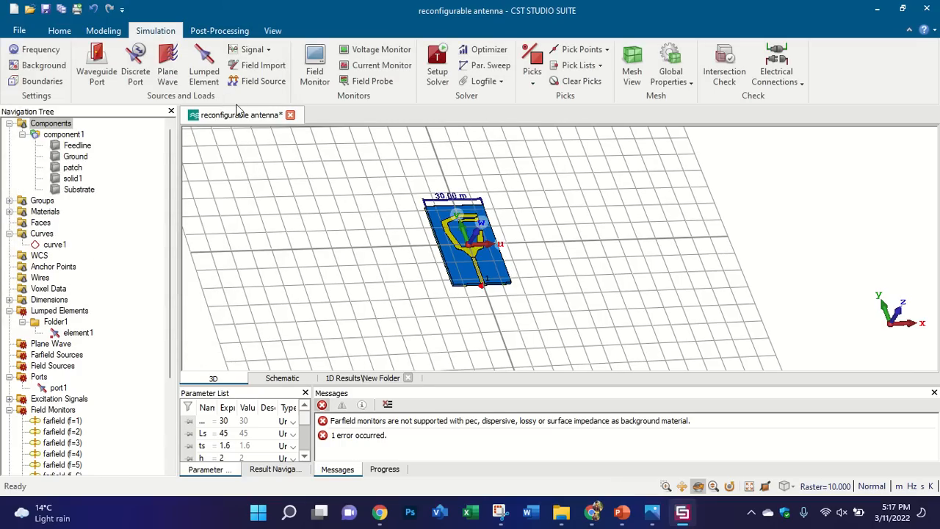
scroll(510, 244, up, 4)
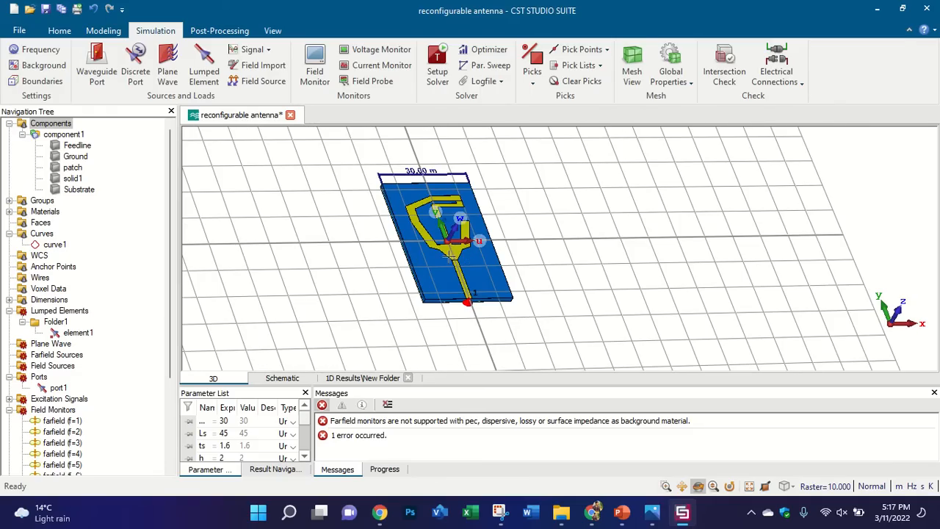
key(ctrl+s)
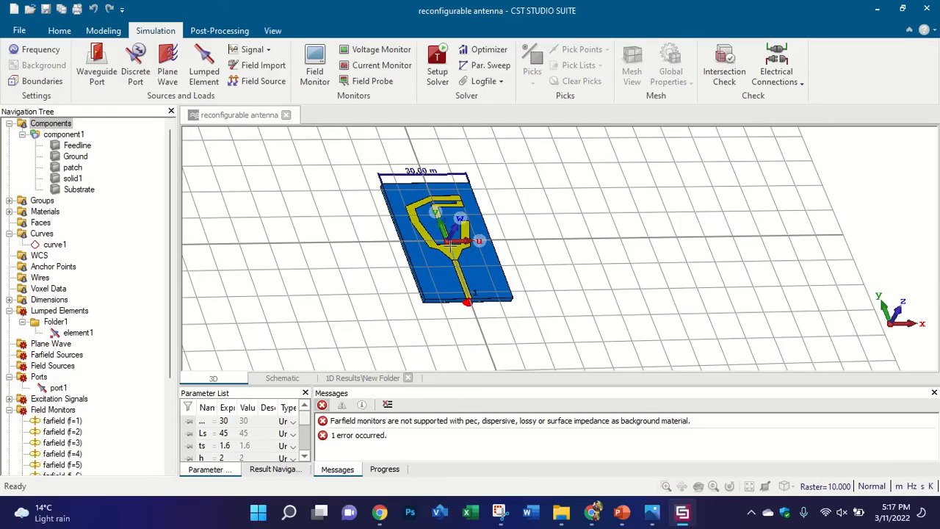
Step: Start the time domain solver for the antenna with hexahedral mesh, -40 dB accuracy and all ports as the source
click(437, 64)
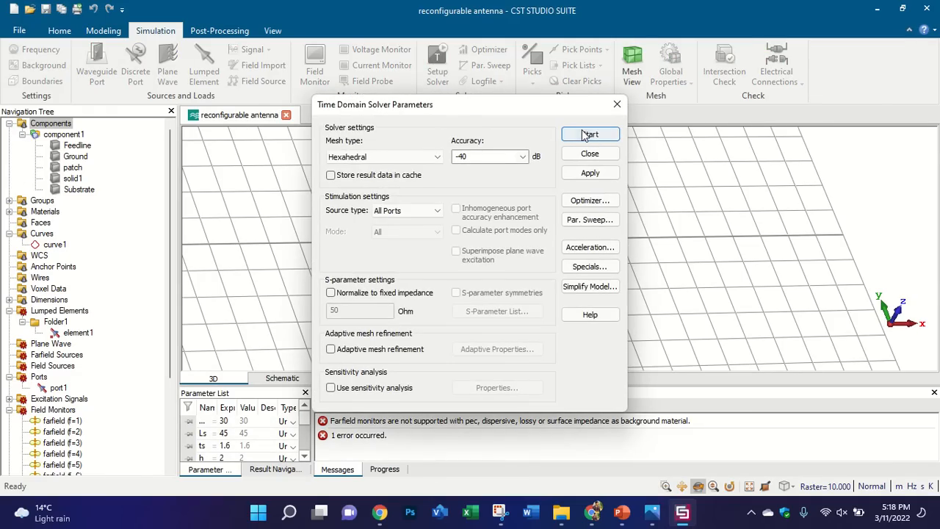
click(587, 135)
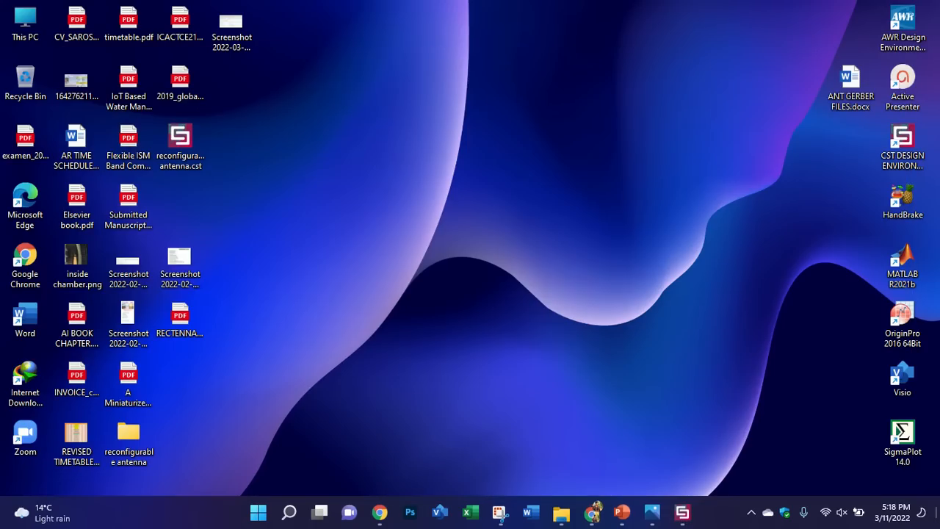
Step: Duplicate the reconfigurable antenna.cst file on the desktop and open the copy in CST Studio Suite
click(184, 139)
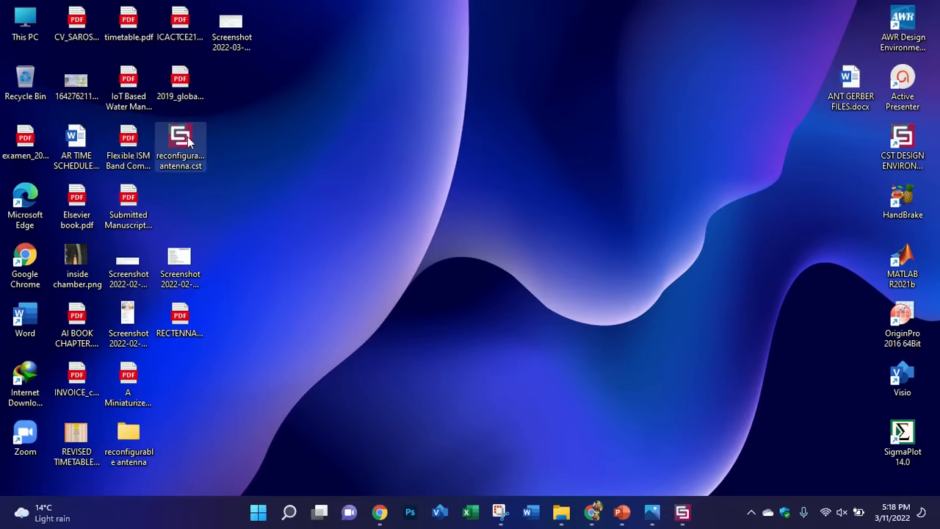
key(ctrl+c)
key(ctrl+v)
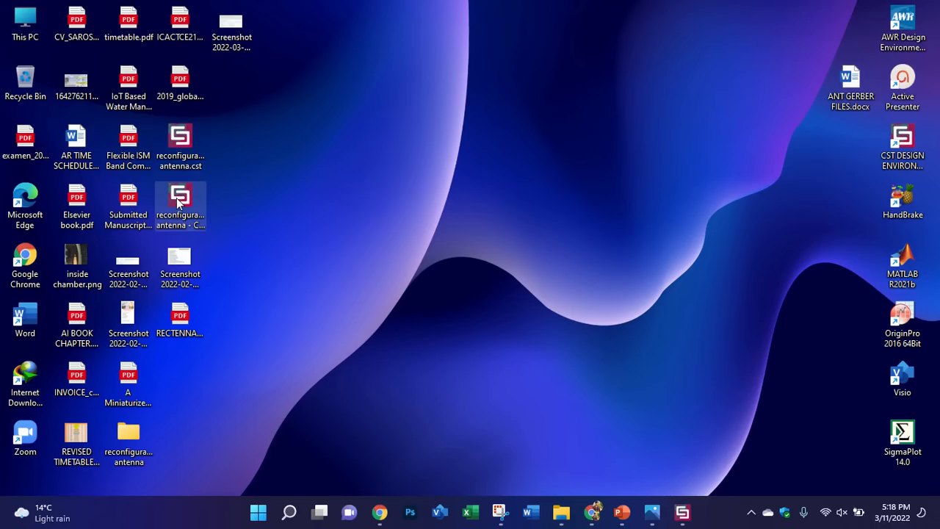
double_click(178, 203)
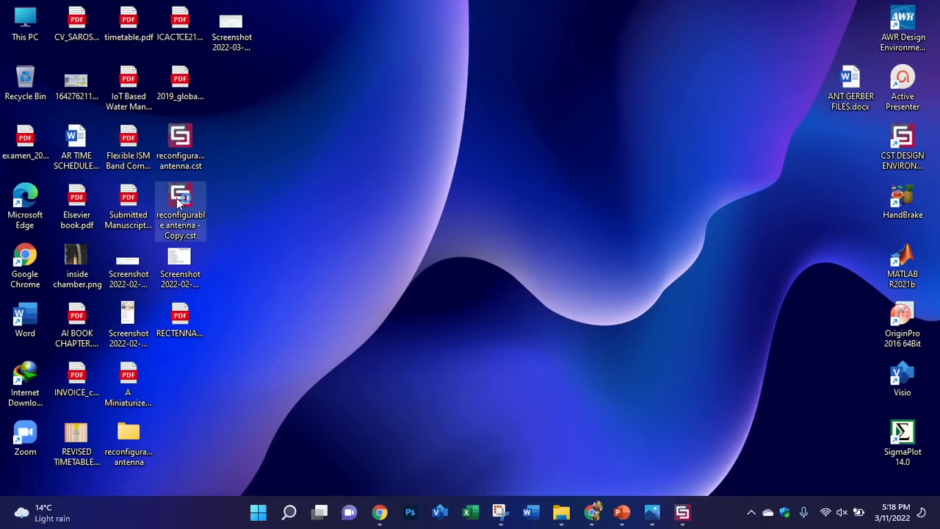
click(692, 516)
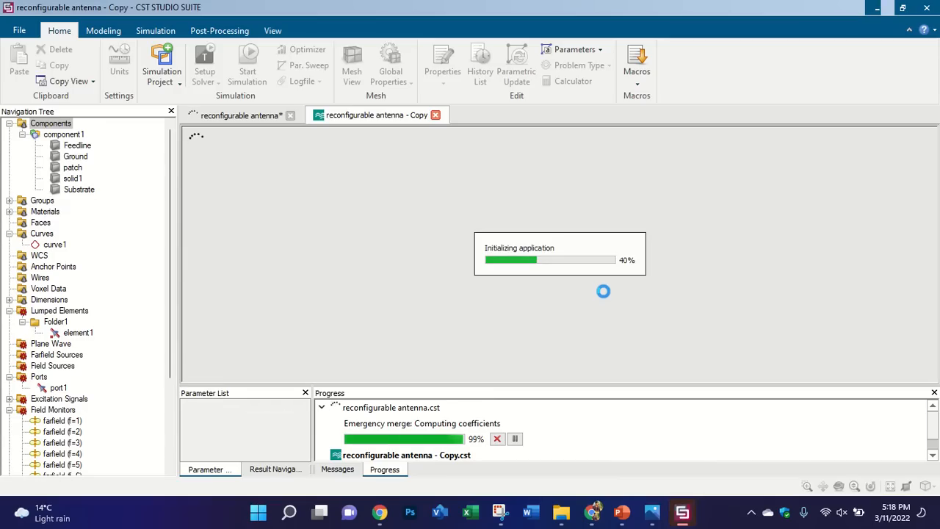
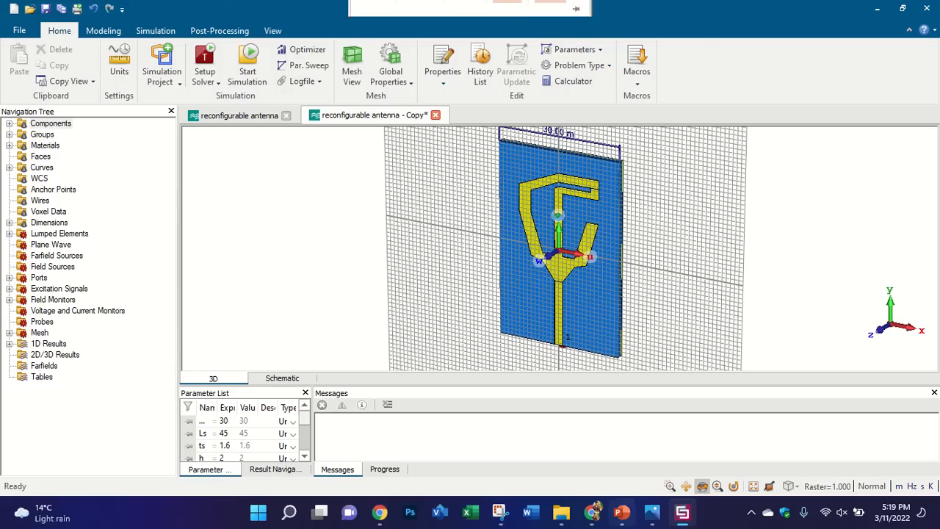
Step: Switch to the LECTURE 15 presentation in PowerPoint and draw a tall pink rectangle on the blank slide 11
click(621, 512)
scroll(70, 346, down, 3)
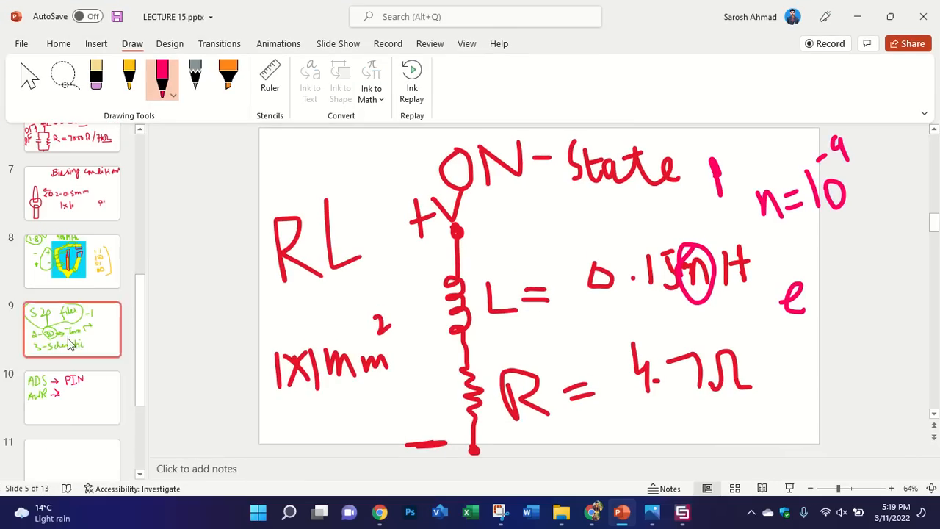
click(82, 452)
mouse_move(331, 207)
mouse_down()
mouse_move(325, 355)
mouse_move(411, 365)
mouse_move(421, 354)
mouse_move(414, 204)
mouse_move(348, 195)
mouse_move(329, 209)
mouse_up()
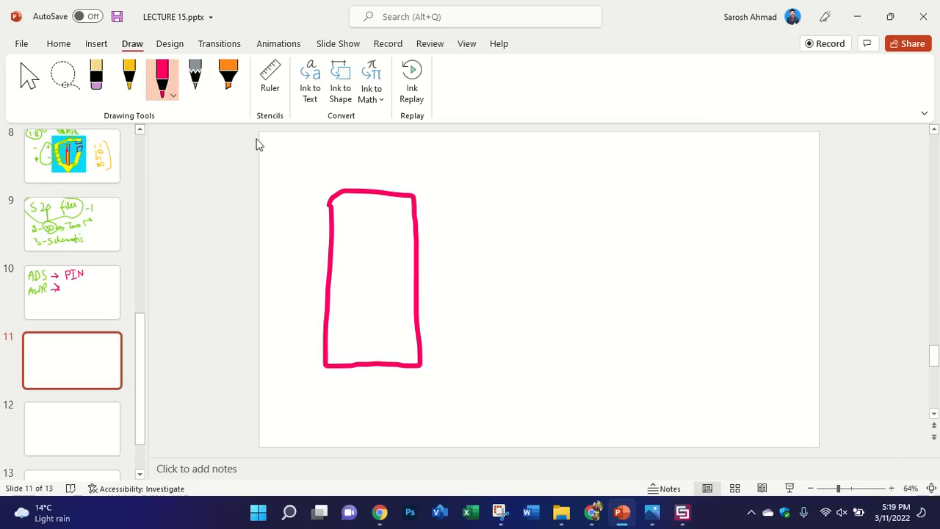
Step: Draw a green square inside the lower half of the pink rectangle
click(169, 92)
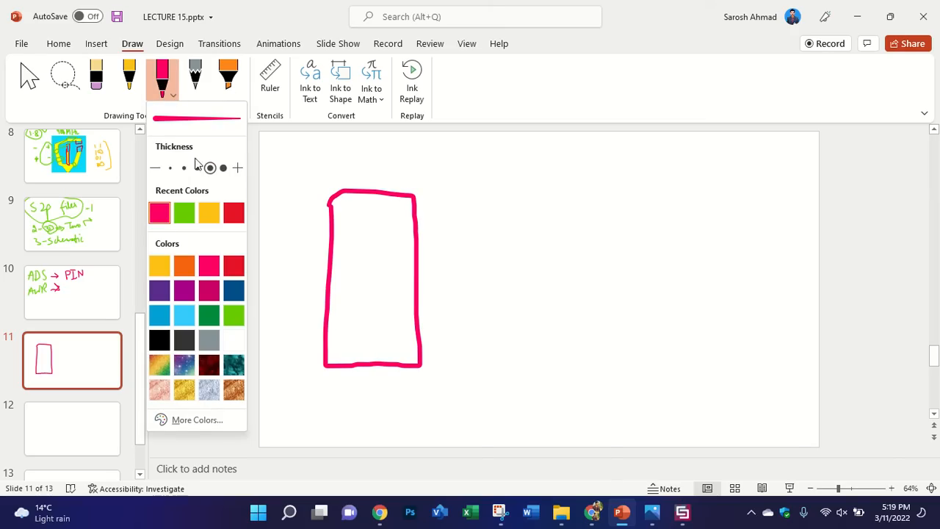
click(184, 212)
drag(338, 209, 332, 292)
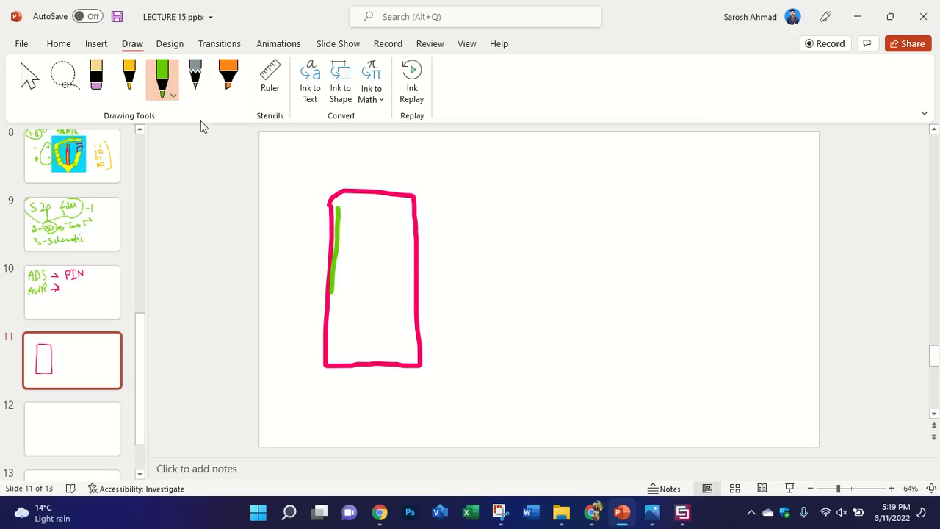
click(95, 75)
click(338, 218)
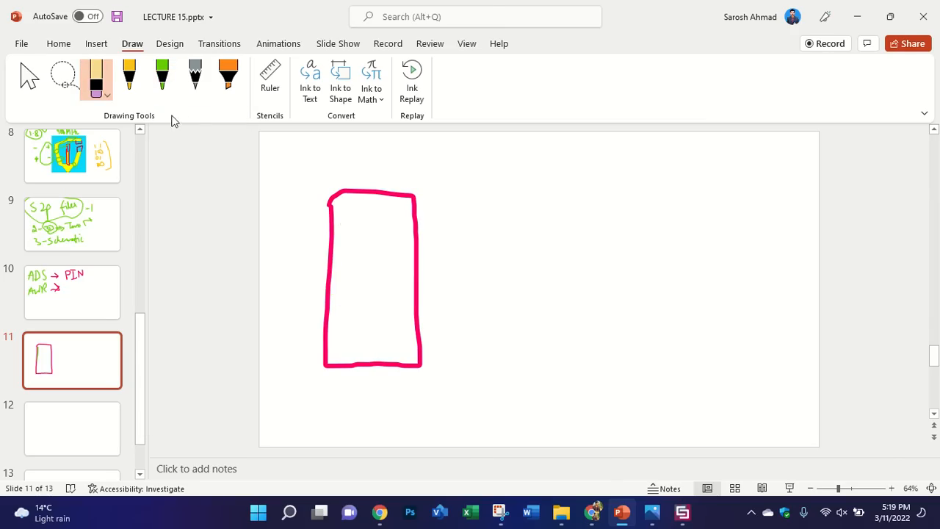
click(163, 77)
mouse_move(340, 272)
mouse_down()
mouse_move(334, 330)
mouse_move(409, 331)
mouse_move(401, 272)
mouse_move(338, 273)
mouse_up()
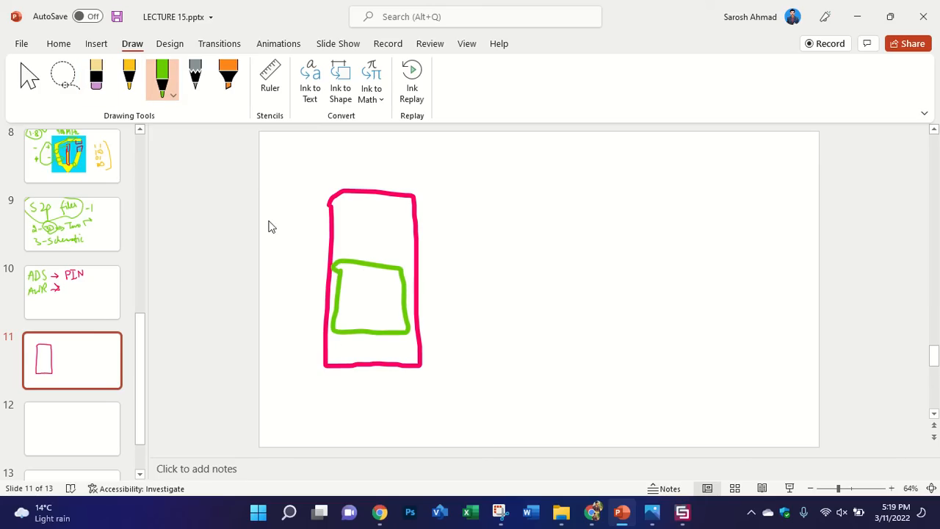
Step: Shade the interior of the green square with the orange highlighter
click(172, 94)
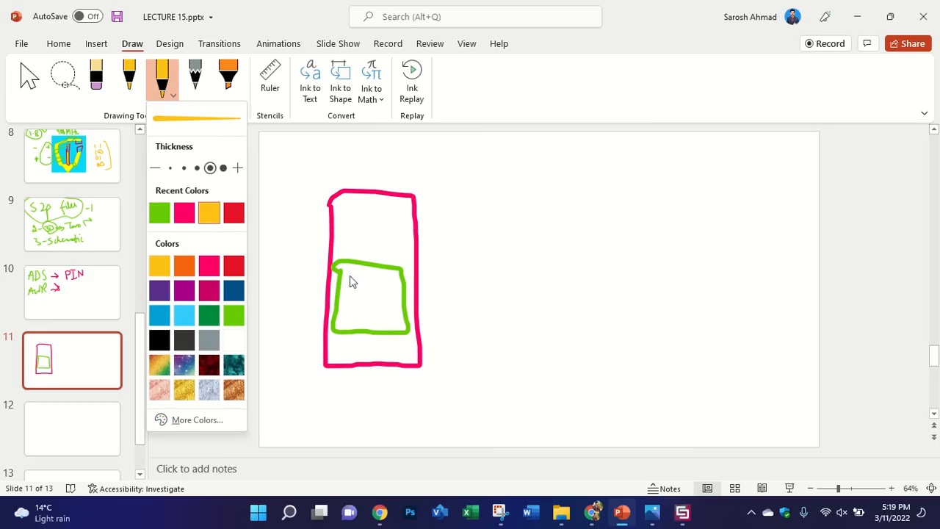
click(230, 73)
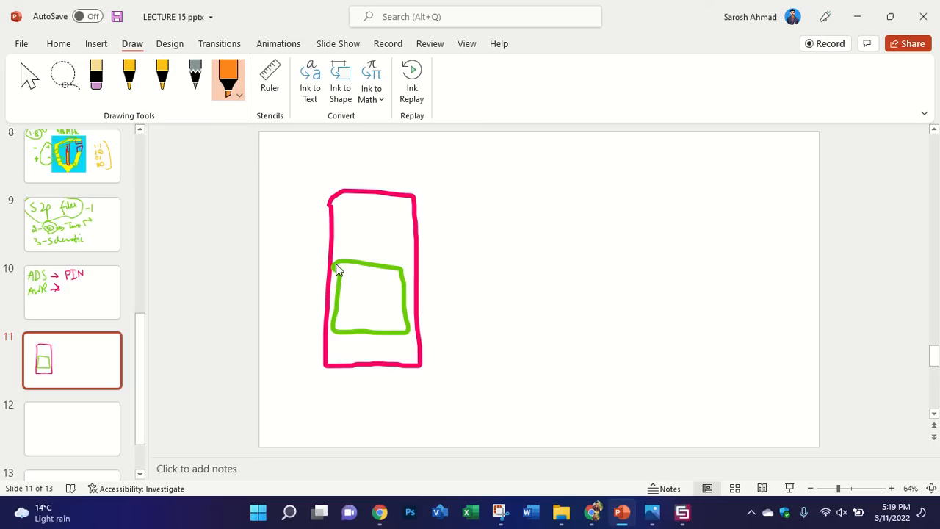
mouse_move(335, 266)
mouse_down()
mouse_move(378, 275)
mouse_move(339, 277)
mouse_move(396, 290)
mouse_move(333, 300)
mouse_move(406, 301)
mouse_move(350, 309)
mouse_move(391, 311)
mouse_move(371, 312)
mouse_move(393, 321)
mouse_move(342, 323)
mouse_move(396, 328)
mouse_move(353, 326)
mouse_move(388, 331)
mouse_up()
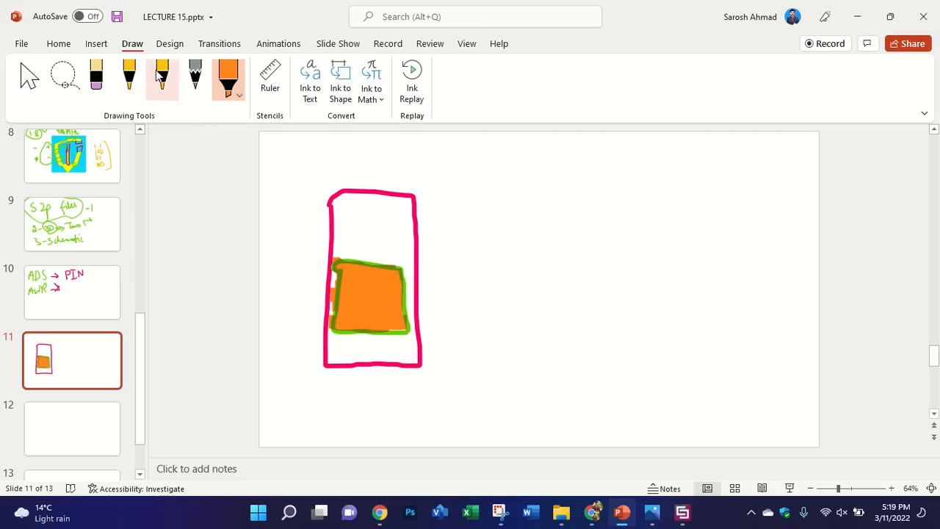
Step: Change the pen colour to dark blue and mark four dots in the upper part of the orange square
click(190, 82)
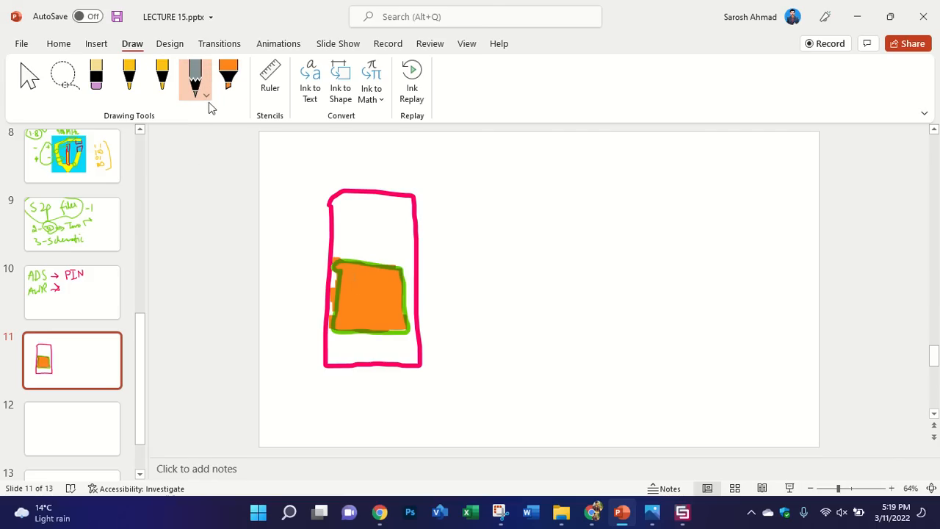
click(133, 87)
click(138, 97)
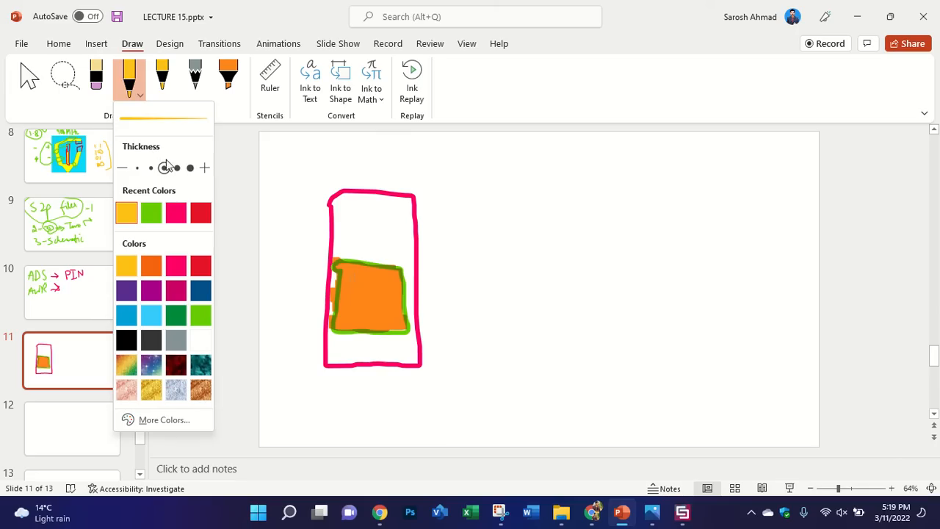
click(201, 290)
click(346, 275)
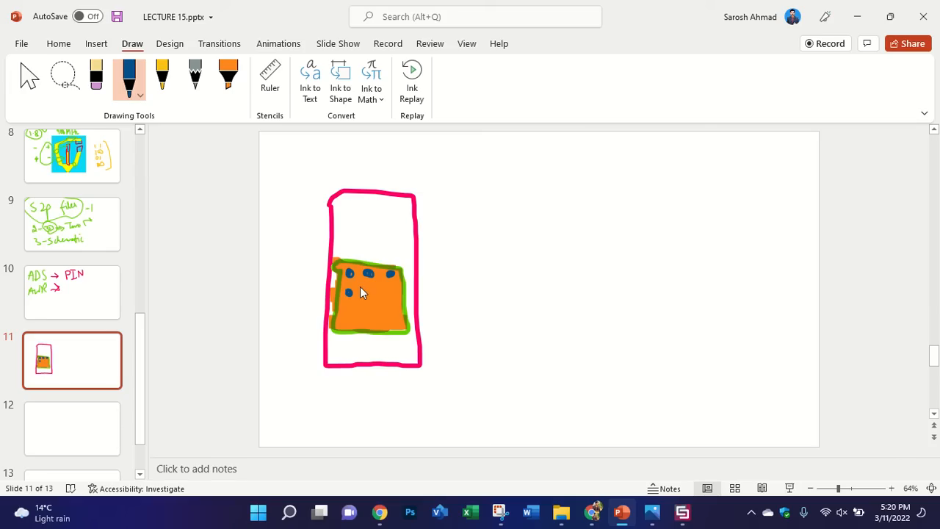
Step: Circle the orange square in blue and draw a small square above it joined by a short line, erasing the stray loop
ctrl+scroll(333, 292, up, 6)
ctrl+scroll(333, 291, down, 2)
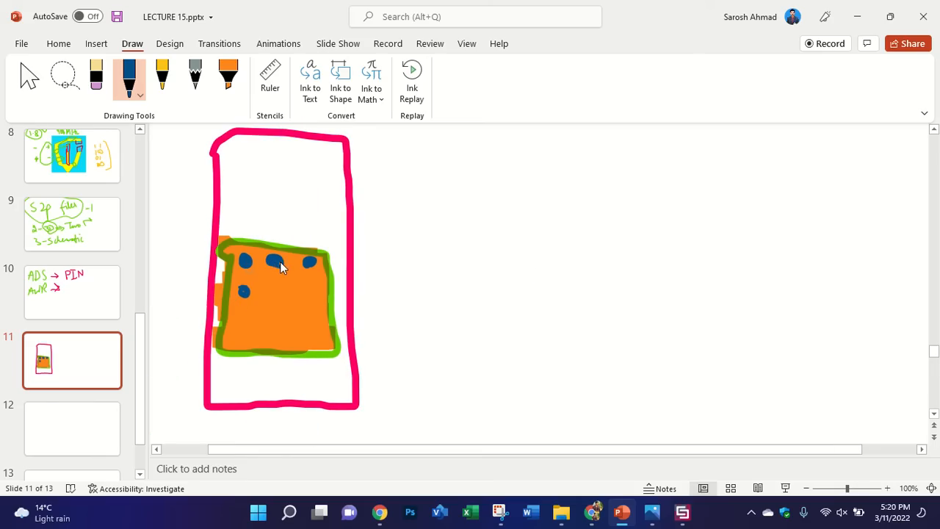
mouse_move(239, 233)
mouse_down()
mouse_move(216, 323)
mouse_move(301, 373)
mouse_move(335, 250)
mouse_move(244, 229)
mouse_move(299, 183)
mouse_move(308, 219)
mouse_up()
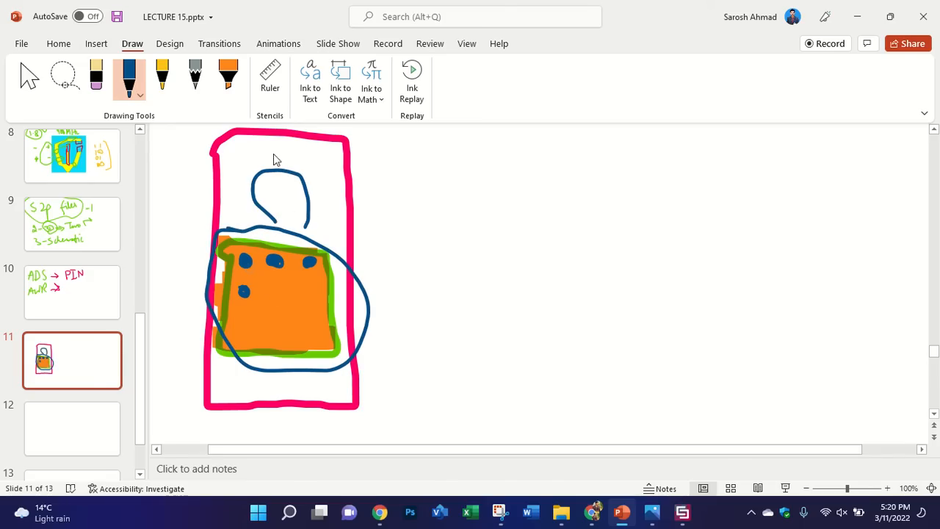
mouse_move(262, 148)
mouse_down()
mouse_move(261, 191)
mouse_move(312, 180)
mouse_move(262, 149)
mouse_up()
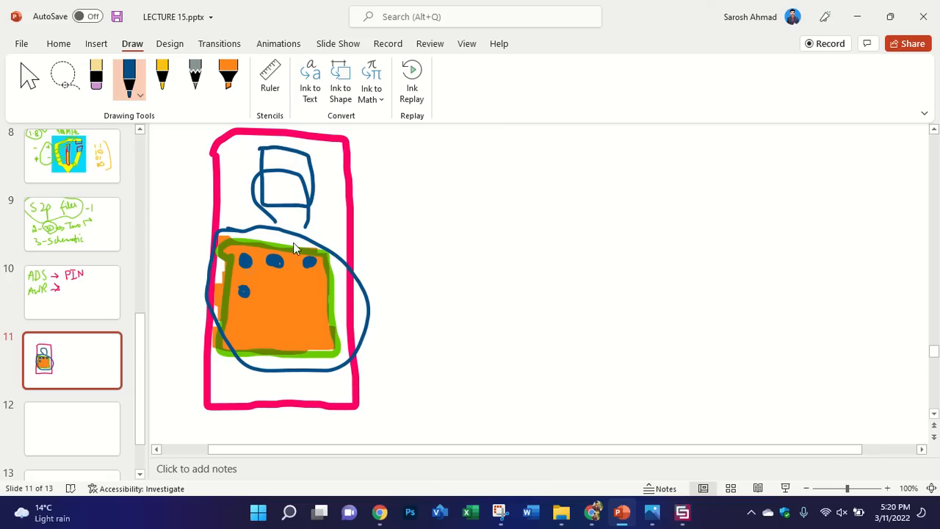
drag(293, 242, 282, 203)
click(97, 78)
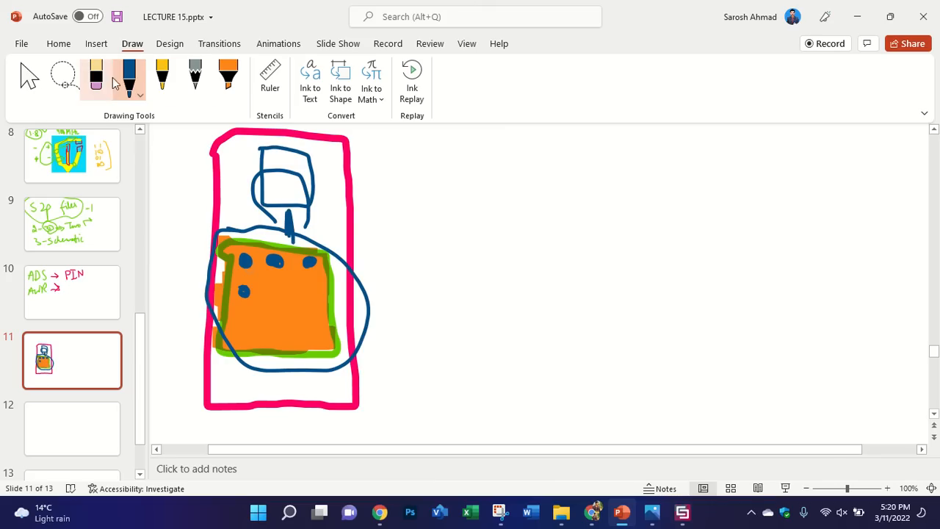
click(256, 192)
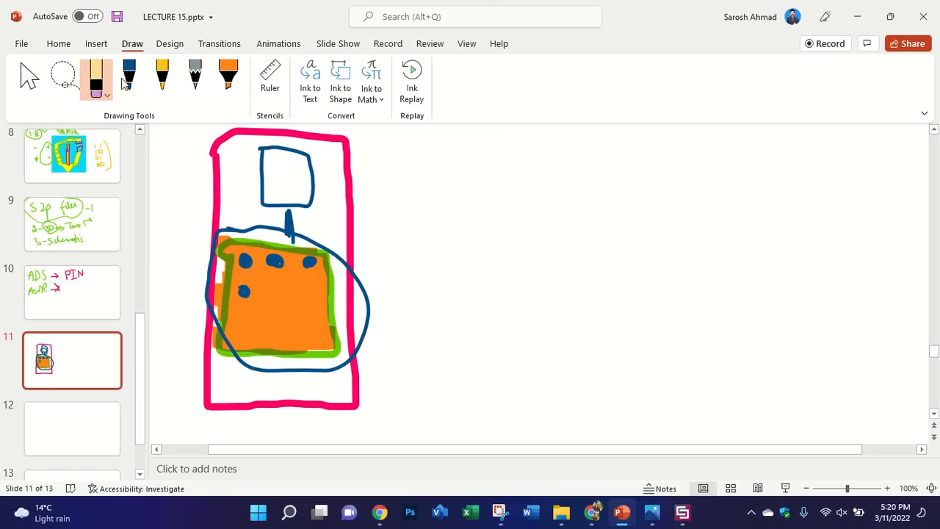
Step: Add a blue check mark beside the small square, circle where the line joins it, and circle the orange square again
click(129, 77)
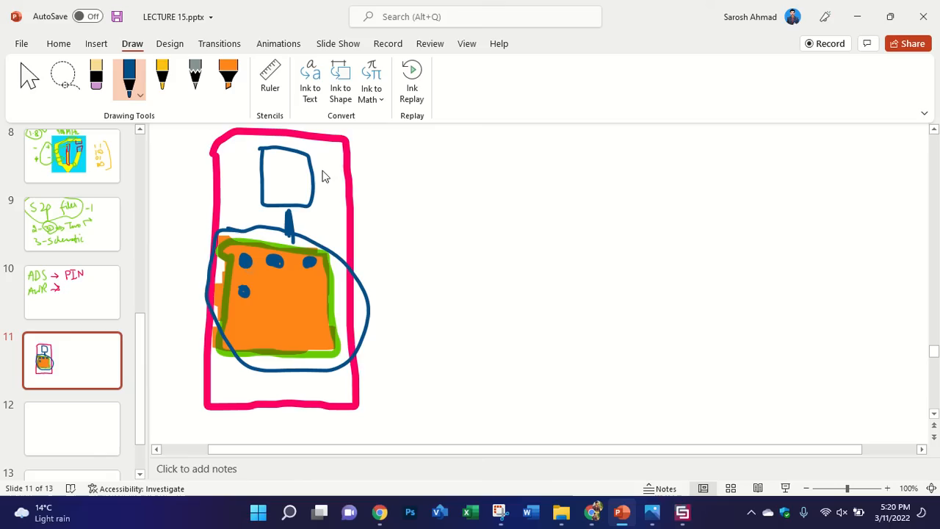
drag(316, 168, 340, 159)
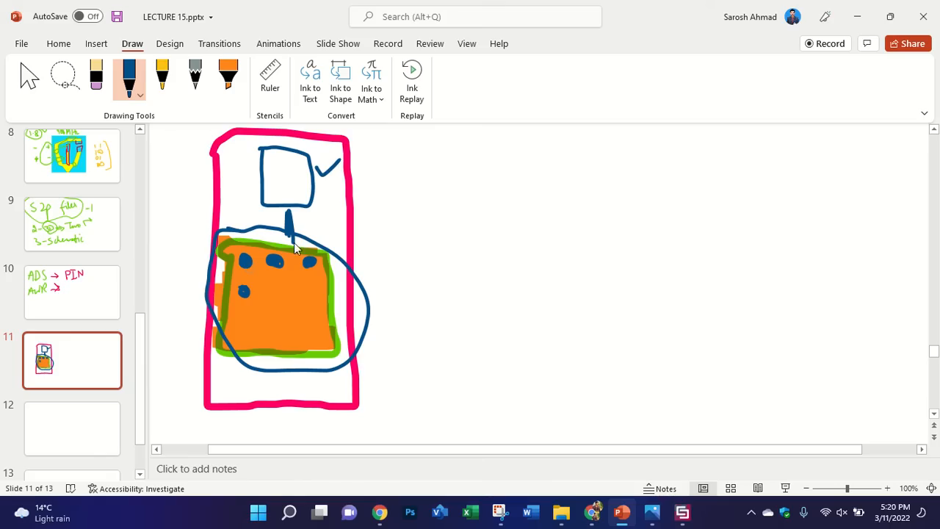
drag(291, 237, 291, 243)
mouse_move(282, 202)
mouse_down()
mouse_move(280, 214)
mouse_move(295, 197)
mouse_move(278, 205)
mouse_up()
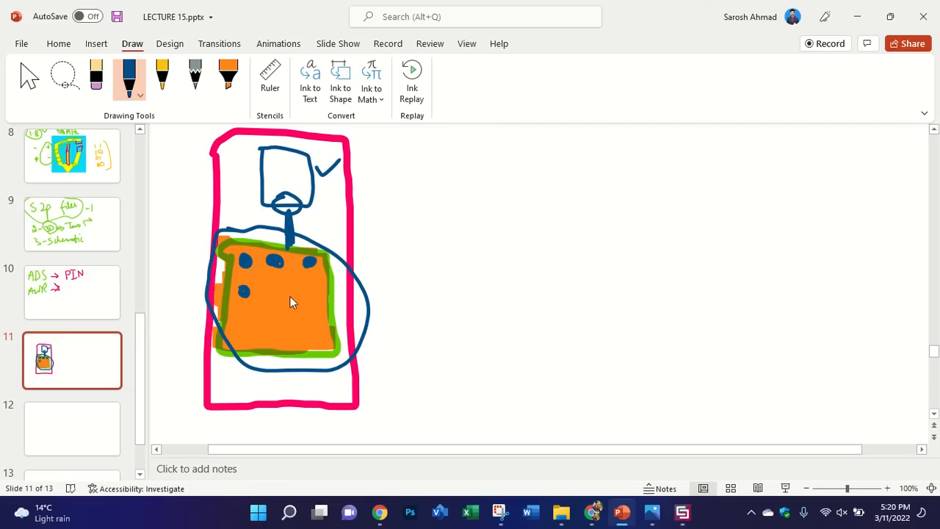
mouse_move(219, 245)
mouse_down()
mouse_move(202, 344)
mouse_move(374, 336)
mouse_move(290, 214)
mouse_move(197, 328)
mouse_up()
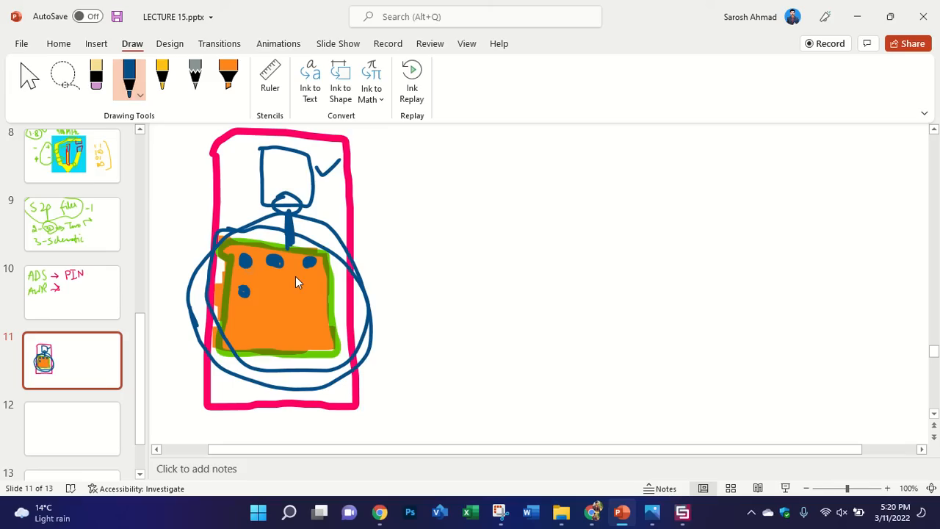
Step: Switch back to CST Studio Suite and review the solver messages and result tree of the original reconfigurable antenna project
ctrl+scroll(434, 216, down, 4)
ctrl+scroll(439, 206, down, 1)
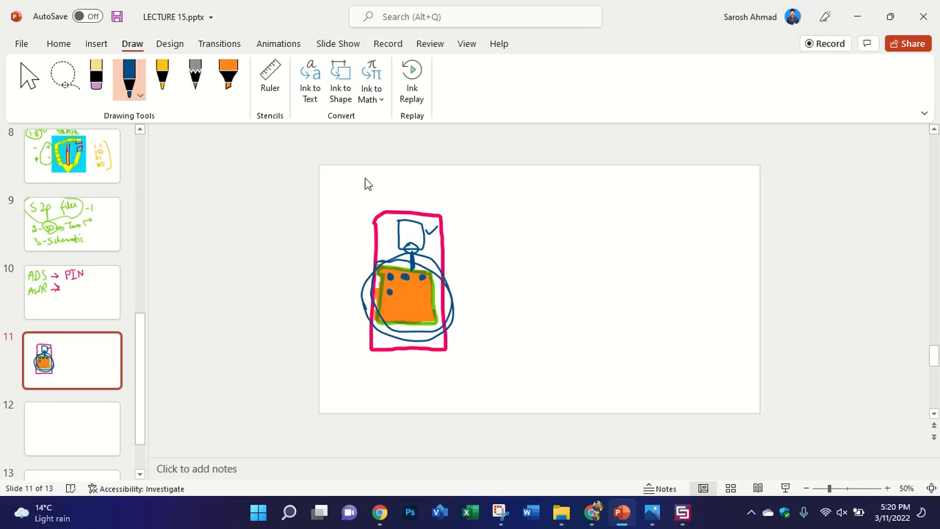
click(682, 512)
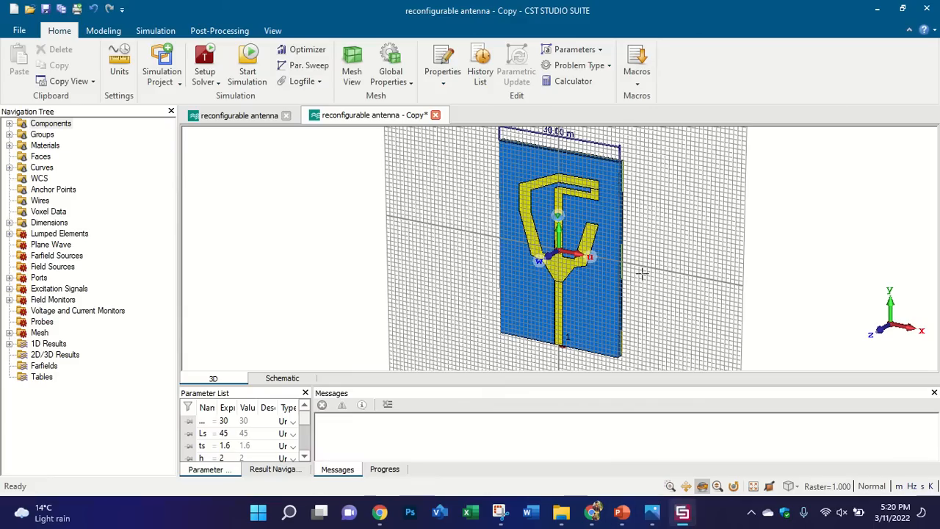
click(239, 115)
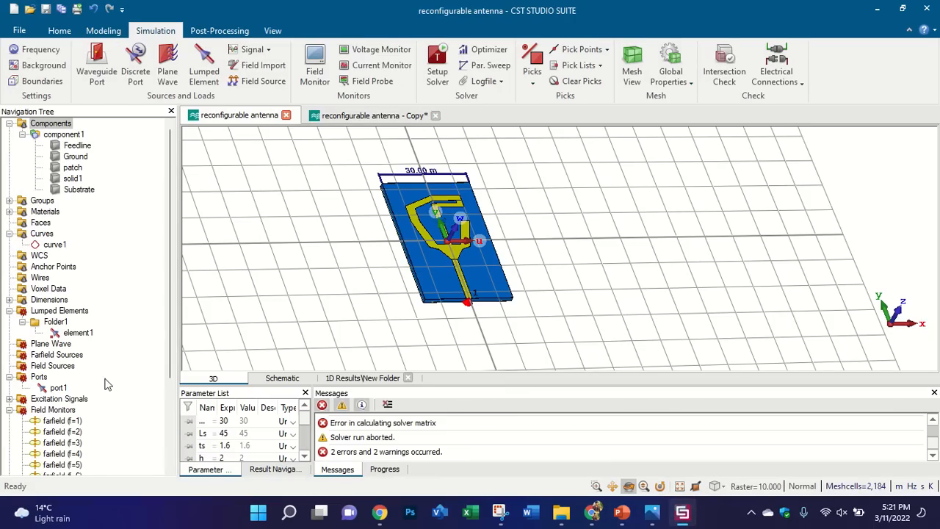
scroll(446, 426, up, 4)
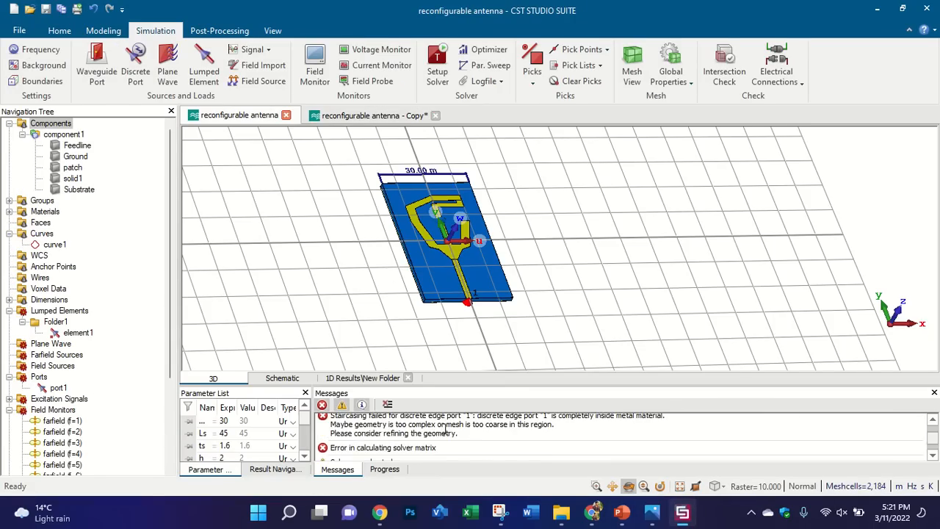
scroll(81, 379, down, 2)
scroll(81, 378, down, 2)
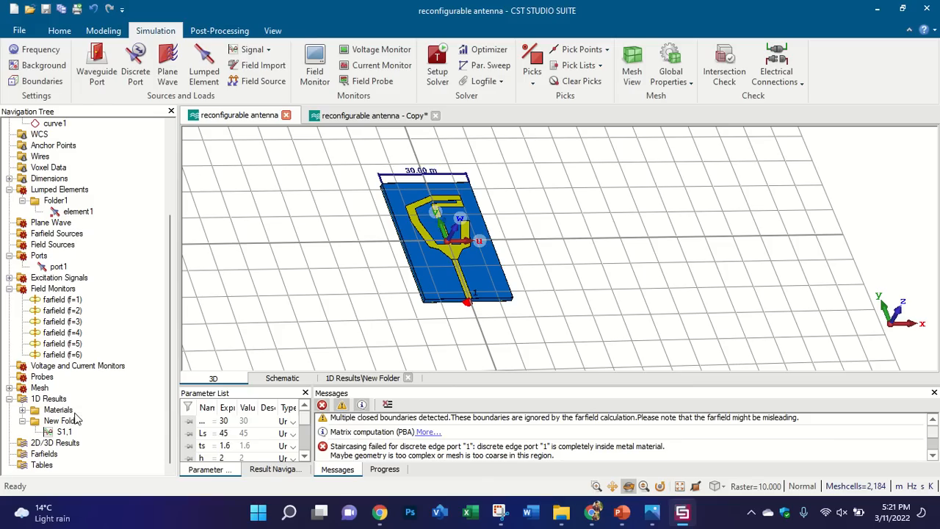
Step: Close the reconfigurable antenna - Copy project and show the desktop
click(435, 115)
click(540, 294)
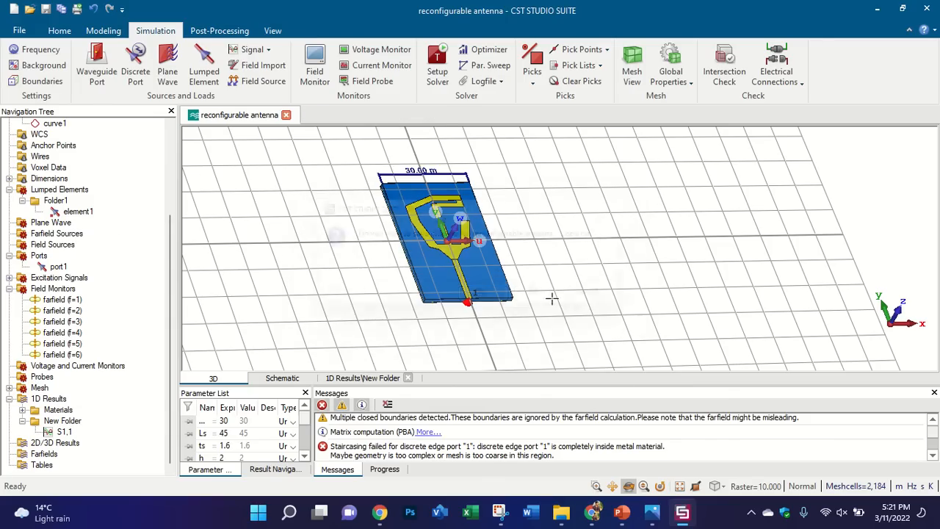
key(super+d)
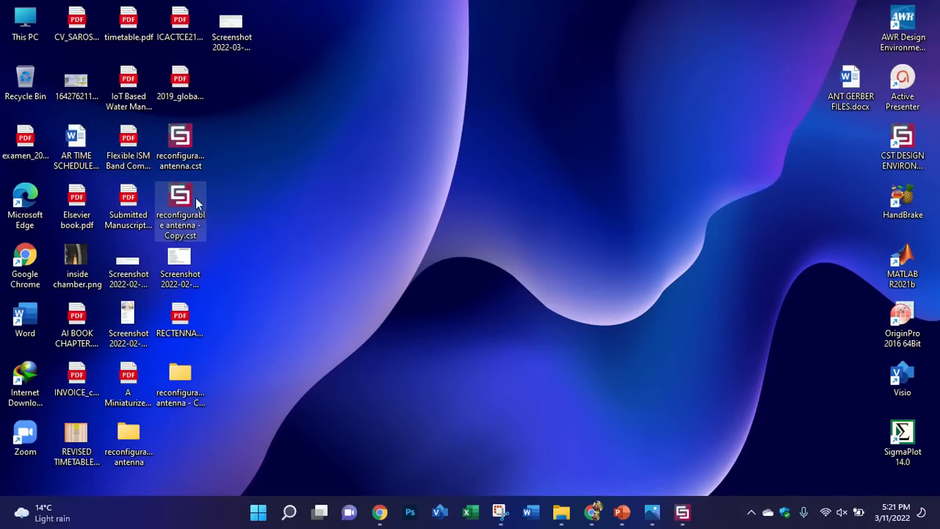
Step: Delete the reconfigurable antenna - Copy project with its folder from the desktop, and close the original project in CST Studio Suite
drag(201, 203, 182, 379)
click(682, 512)
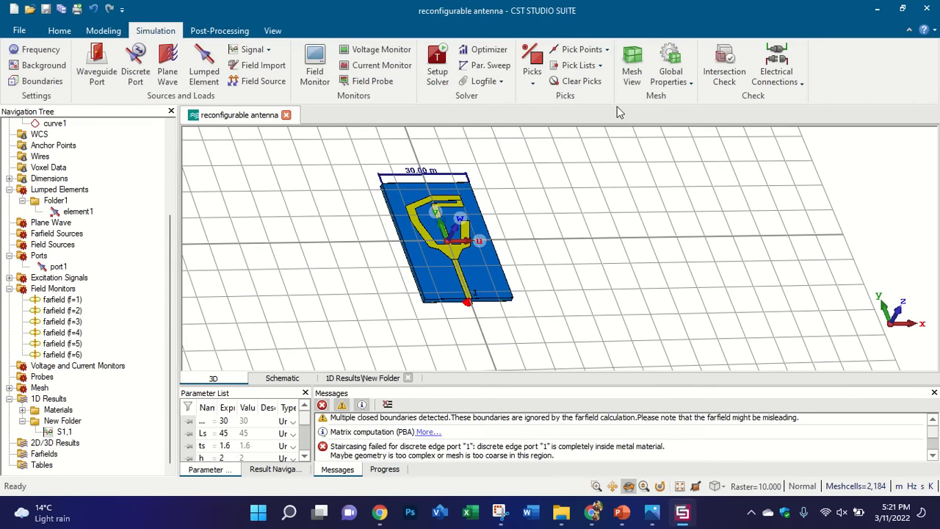
click(931, 6)
Step: Delete the reconfigurable antenna data folder from the desktop, keeping the reconfigurable antenna.cst file
click(131, 438)
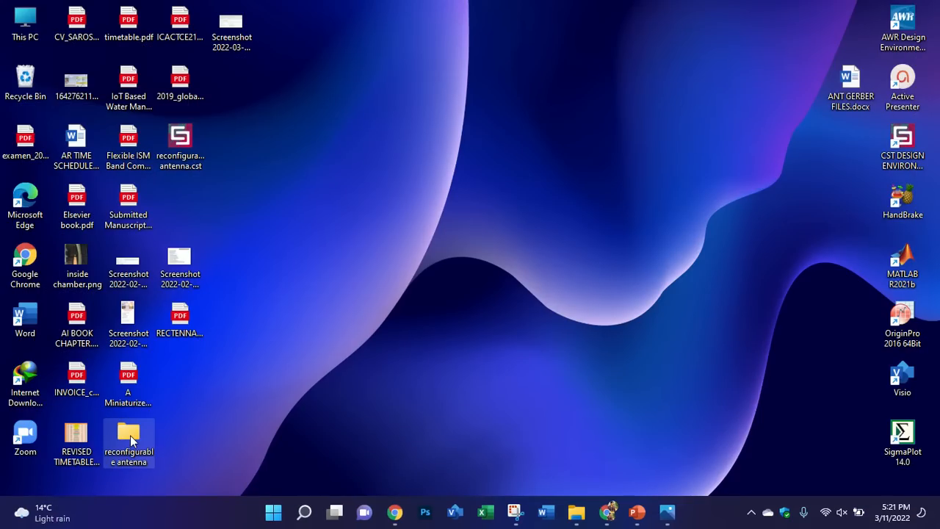
right_click(132, 438)
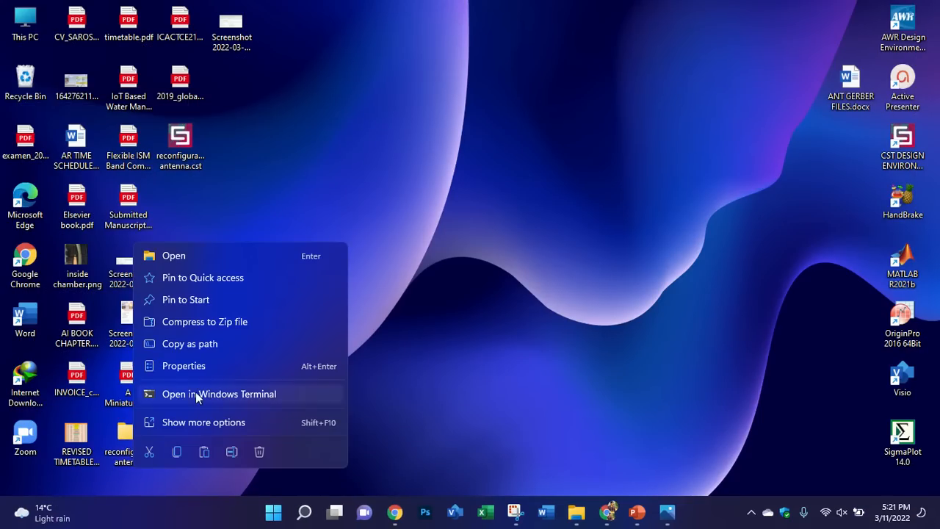
click(192, 426)
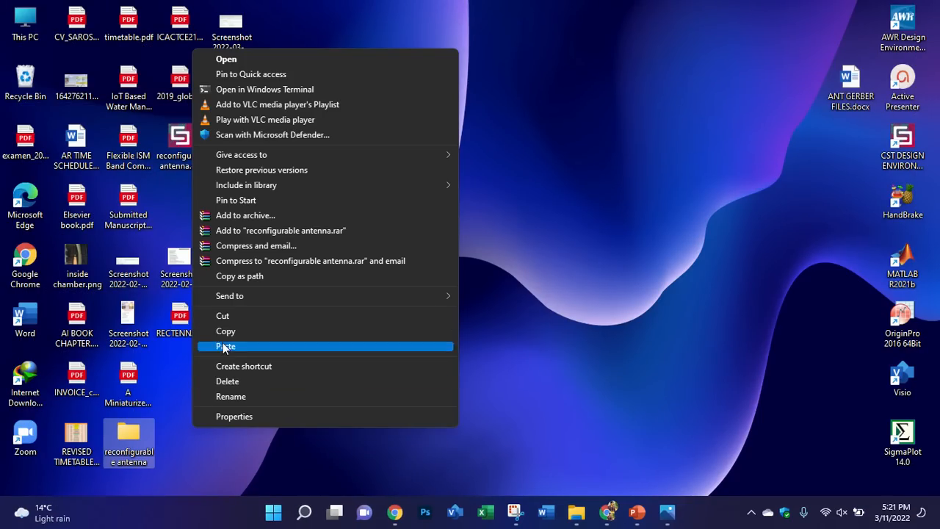
click(237, 380)
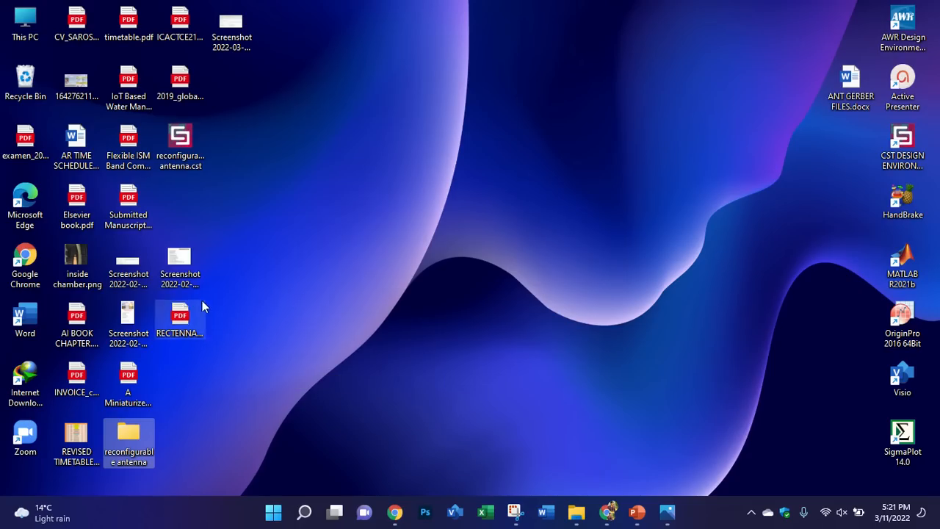
Step: Reopen reconfigurable antenna.cst from the desktop and inspect the lumped element in the radiating patch's gap
double_click(182, 136)
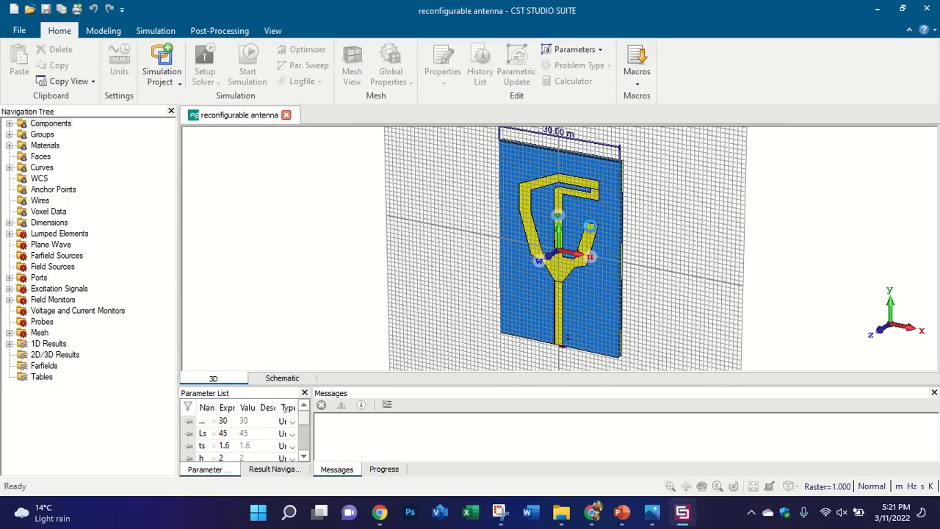
scroll(487, 266, down, 2)
scroll(558, 241, up, 6)
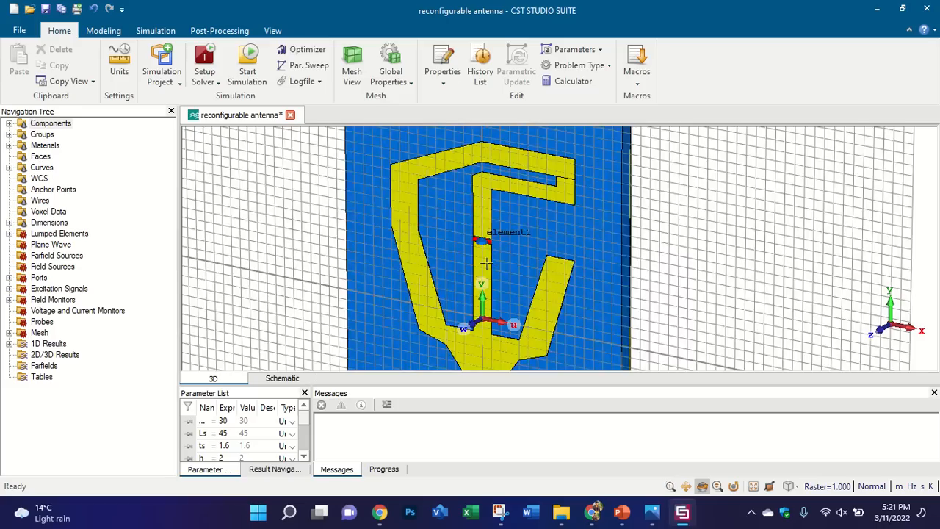
scroll(486, 263, up, 1)
Step: Review the frequency range and background properties, including the multiple layers option, and leave both without applying changes
click(104, 31)
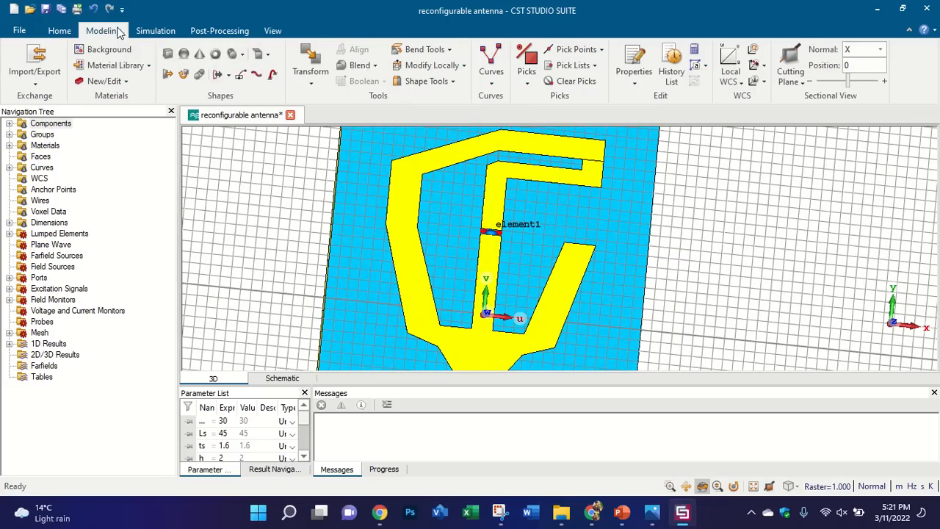
click(155, 31)
click(36, 51)
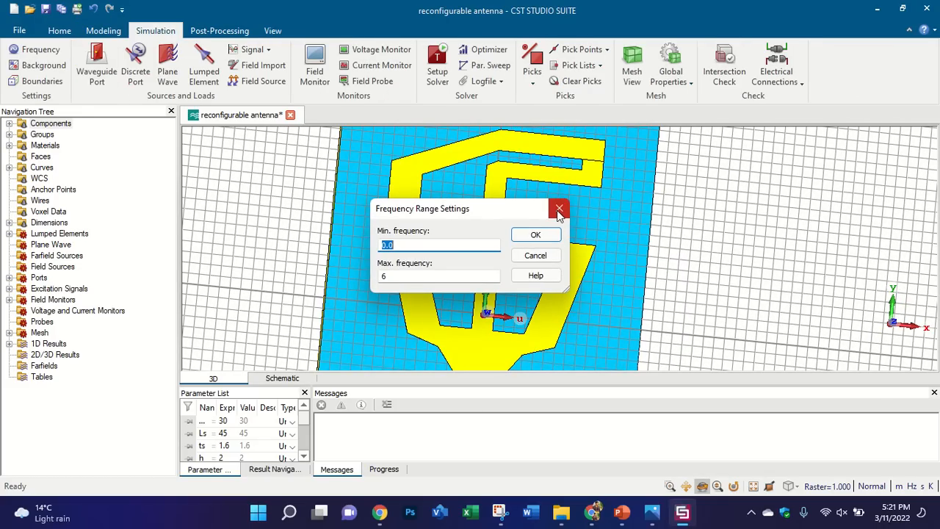
click(558, 209)
click(38, 65)
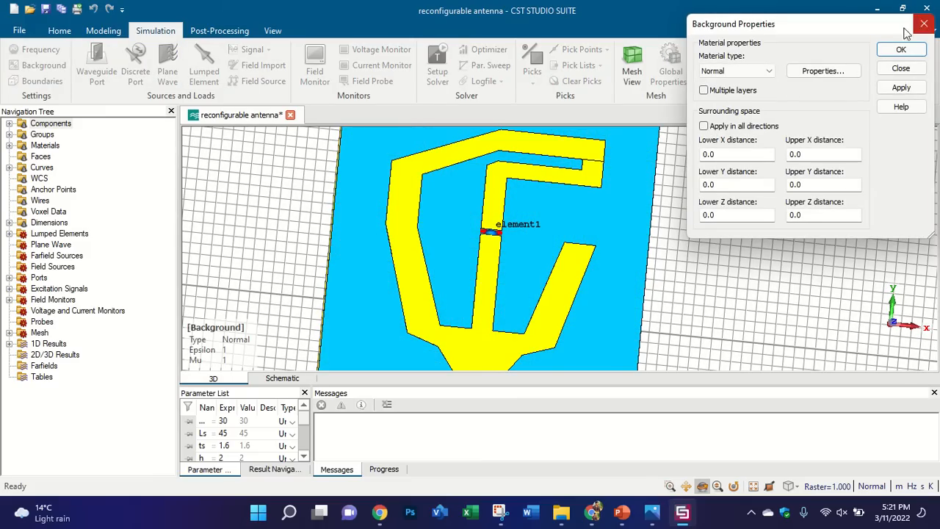
click(741, 90)
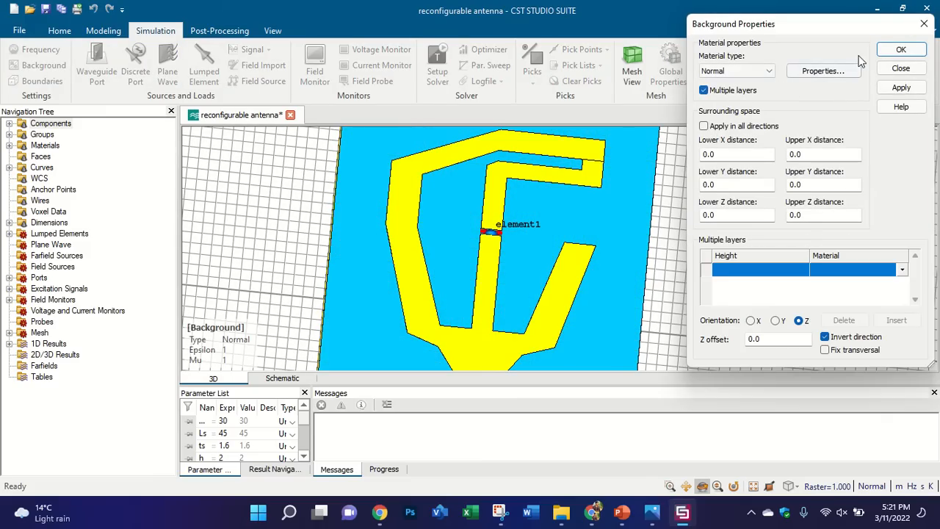
click(923, 24)
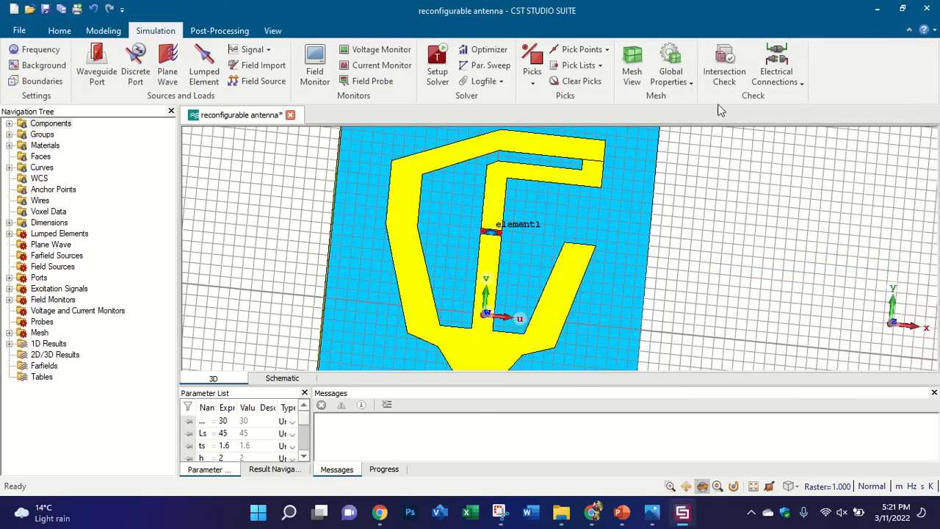
Step: Run the time domain solver with a hexahedral mesh, -40 dB accuracy and all ports as the source
key(space)
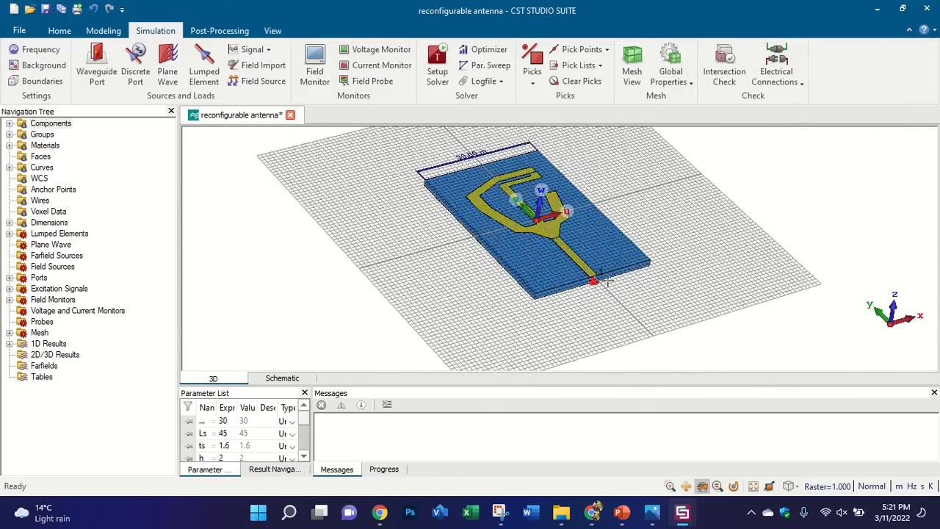
scroll(606, 281, up, 5)
click(437, 68)
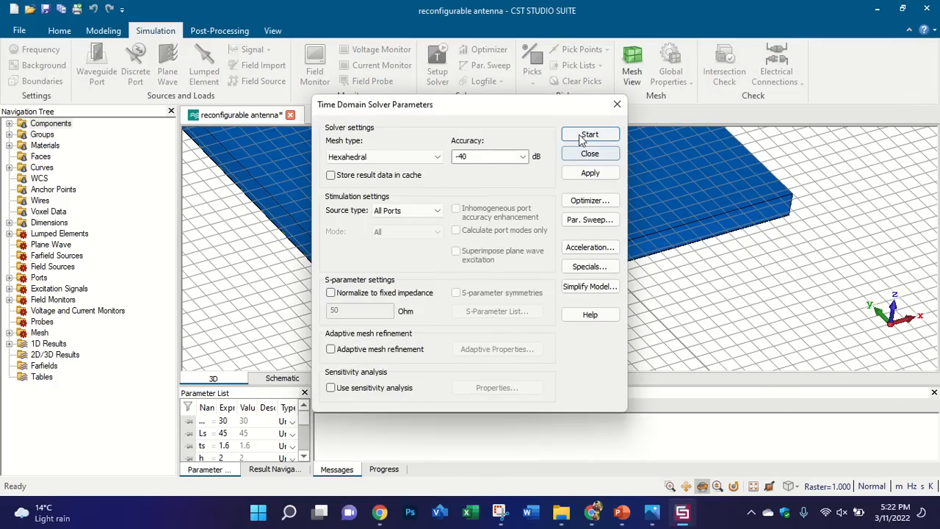
click(581, 139)
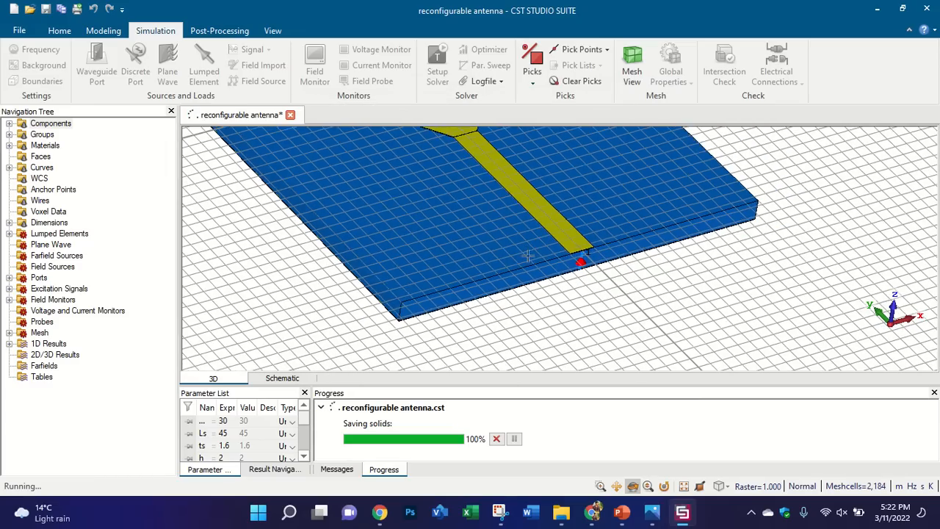
scroll(527, 255, down, 5)
scroll(516, 206, up, 3)
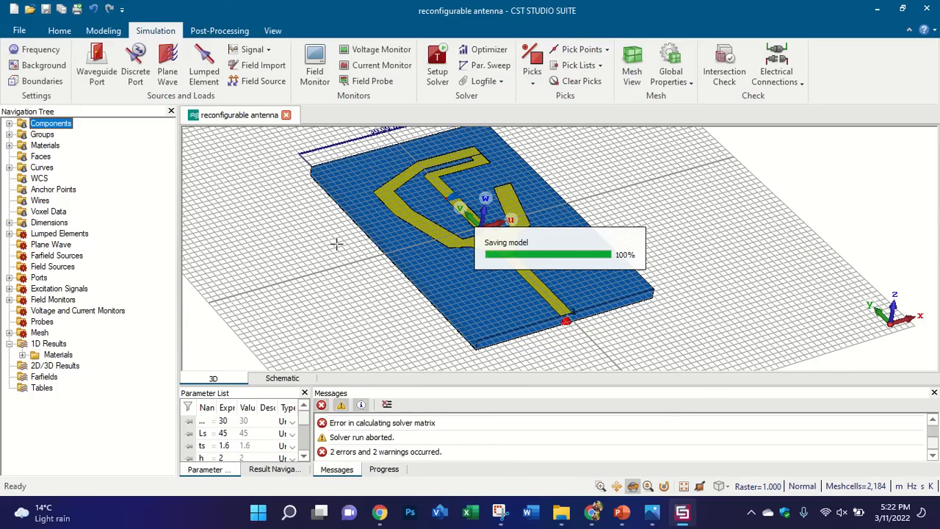
Step: Read the solver error messages and inspect the discrete port between the feed line and the ground plane
scroll(459, 441, up, 4)
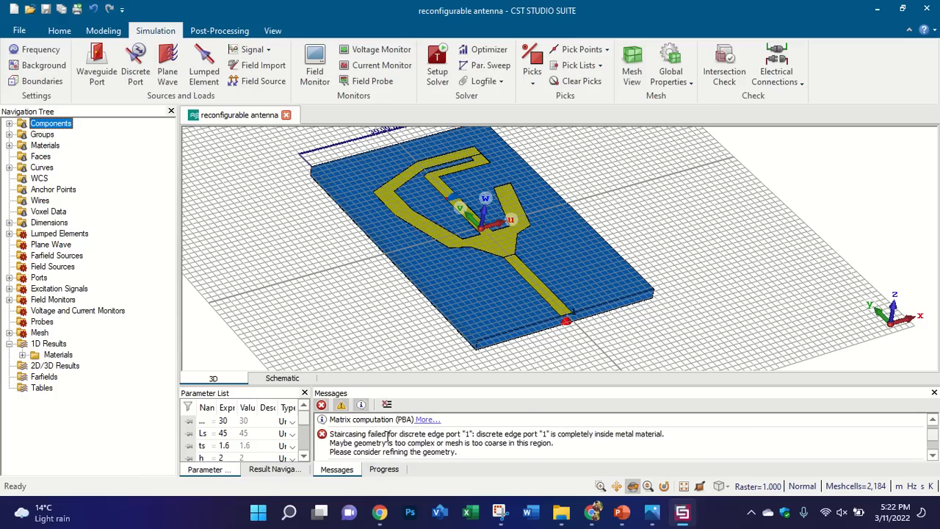
scroll(406, 432, down, 1)
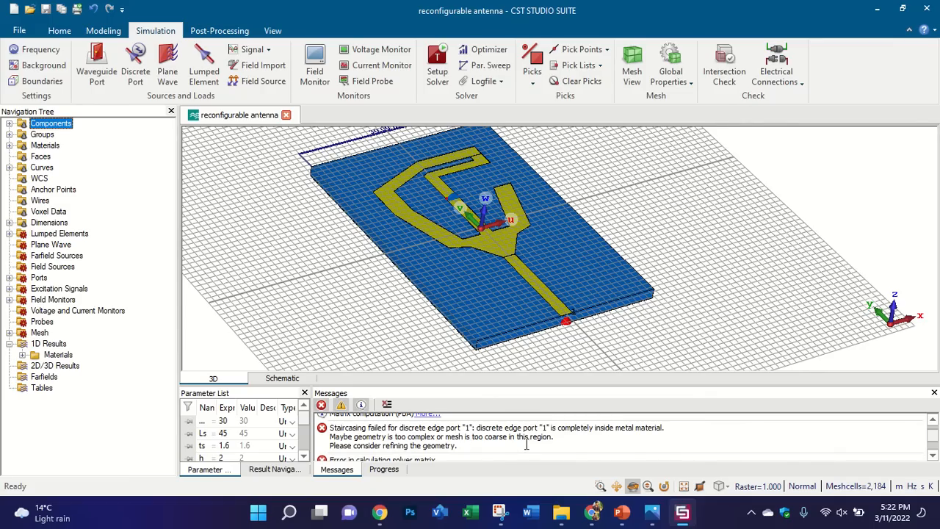
scroll(580, 314, up, 6)
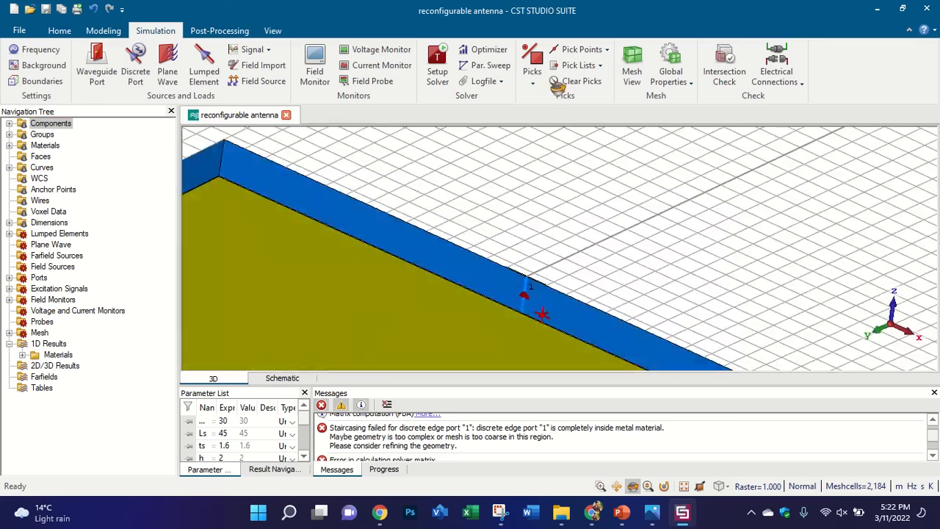
drag(575, 64, 534, 310)
scroll(533, 300, up, 3)
drag(530, 257, 517, 291)
scroll(511, 297, down, 2)
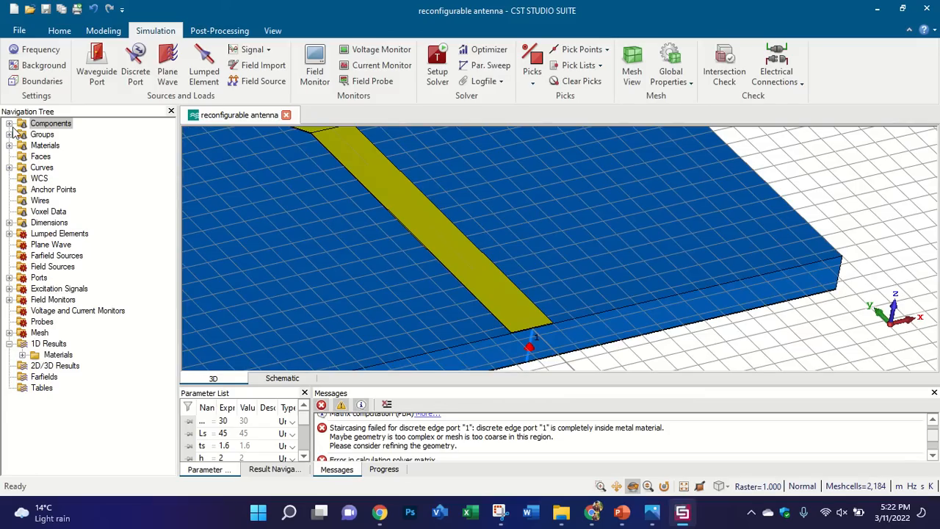
Step: Delete the discrete port port1 from the model
click(9, 277)
click(65, 290)
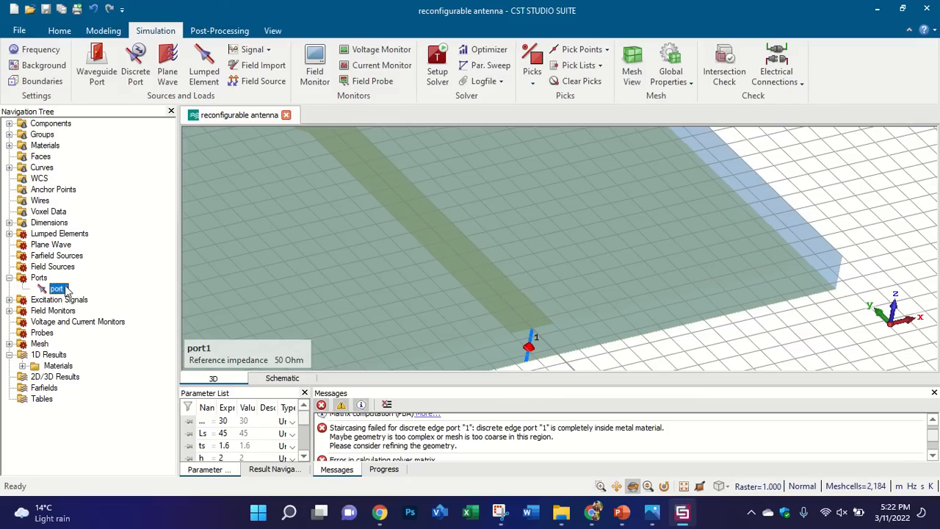
key(Delete)
key(Return)
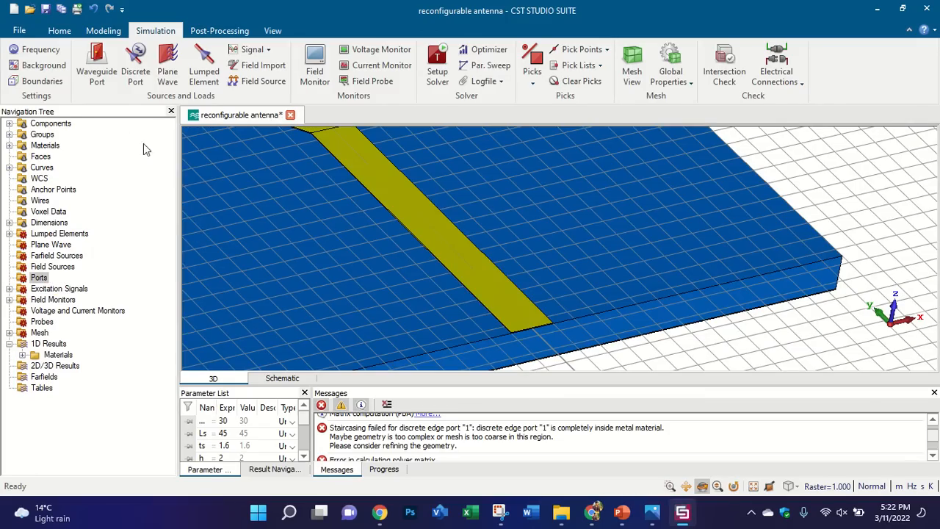
Step: Pick the thin end face of the microstrip feed line at the substrate edge
click(51, 124)
scroll(481, 305, up, 5)
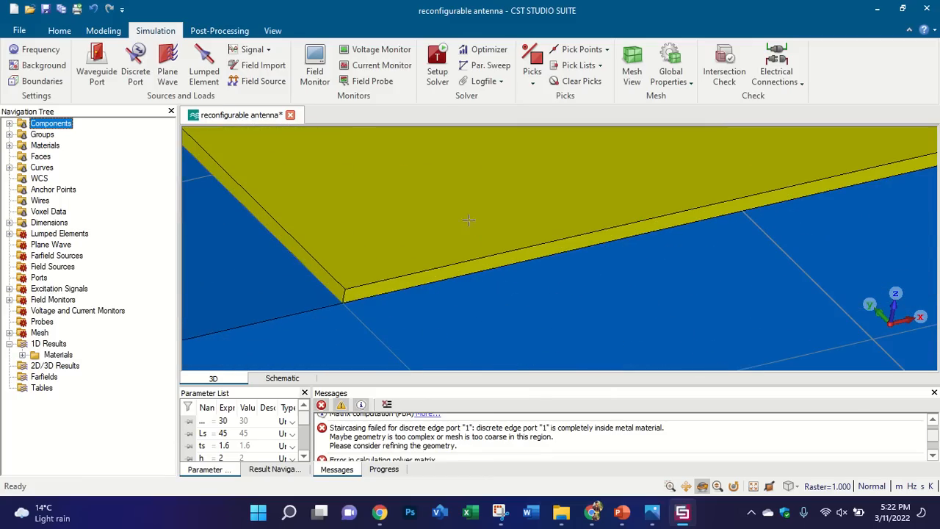
click(532, 62)
click(503, 262)
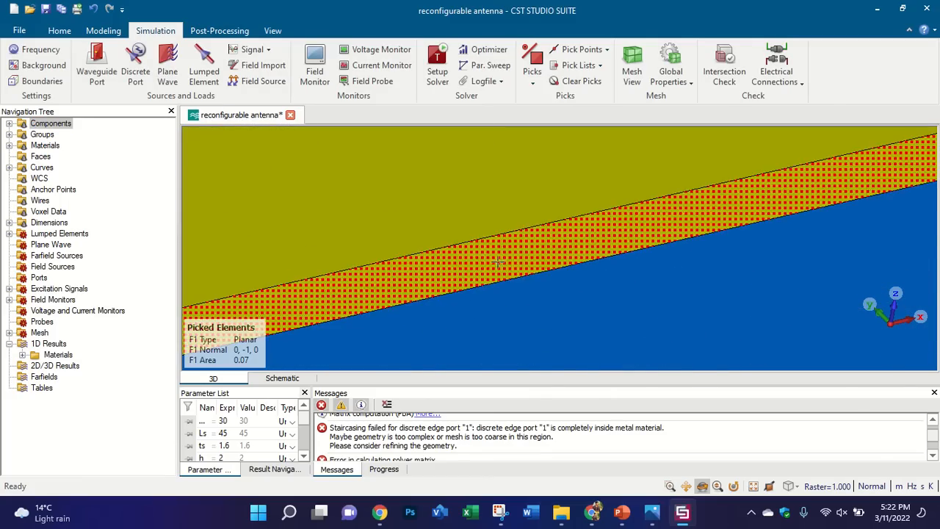
scroll(498, 262, down, 5)
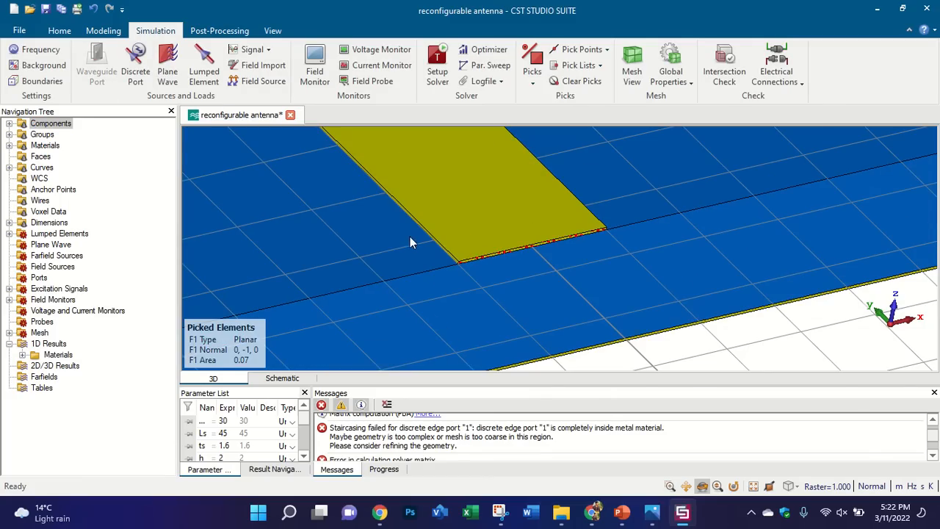
scroll(411, 239, down, 5)
drag(800, 229, 764, 231)
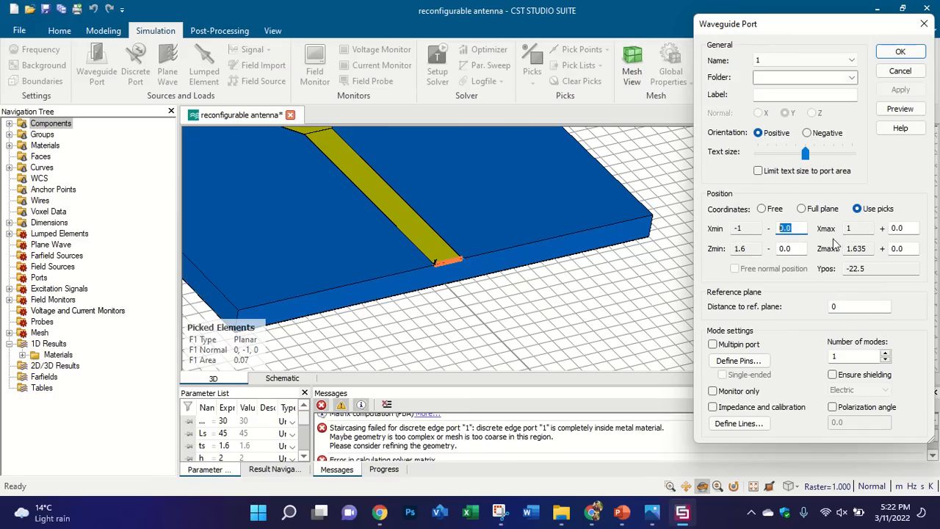
text(5)
double_click(909, 229)
text(5)
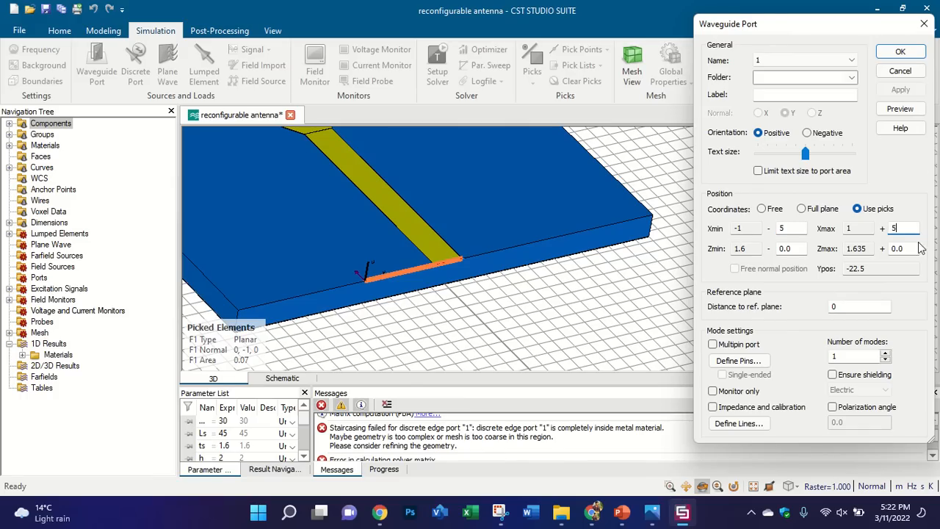
click(924, 23)
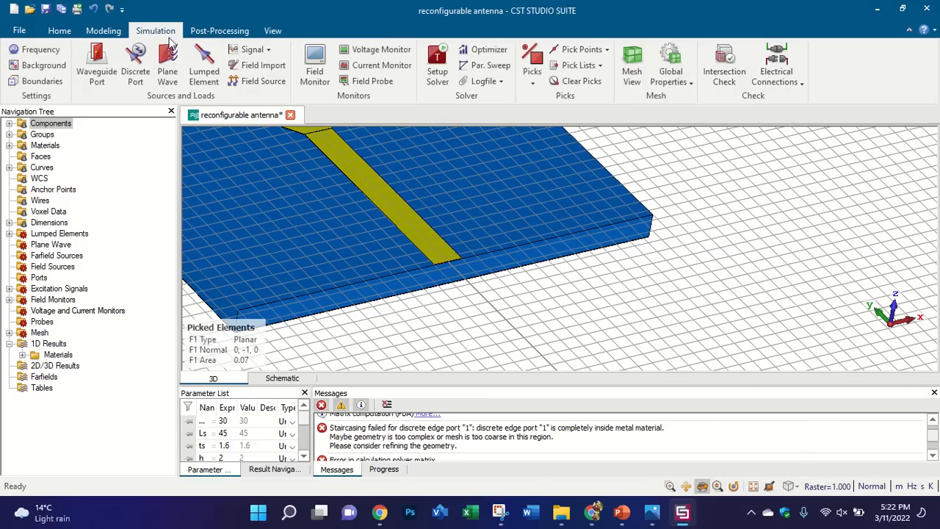
Step: Calculate the microstrip port extension coefficient with the solver's port macro and construct the waveguide port from the picked feed-line face
click(59, 30)
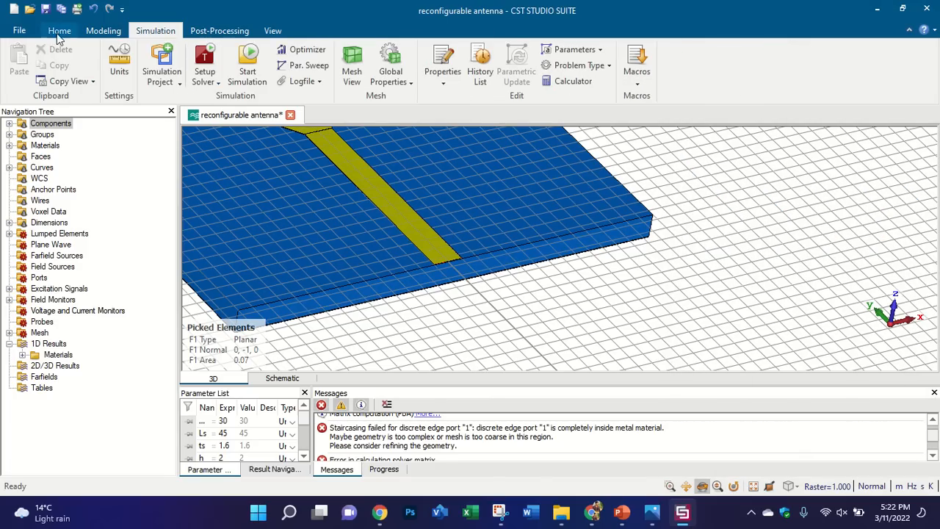
click(636, 73)
mouse_move(701, 229)
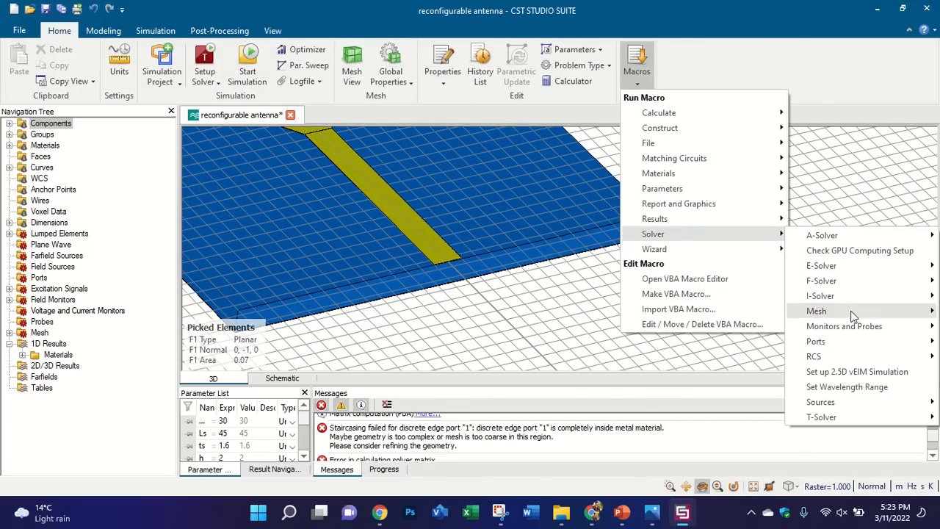
mouse_move(856, 344)
click(762, 357)
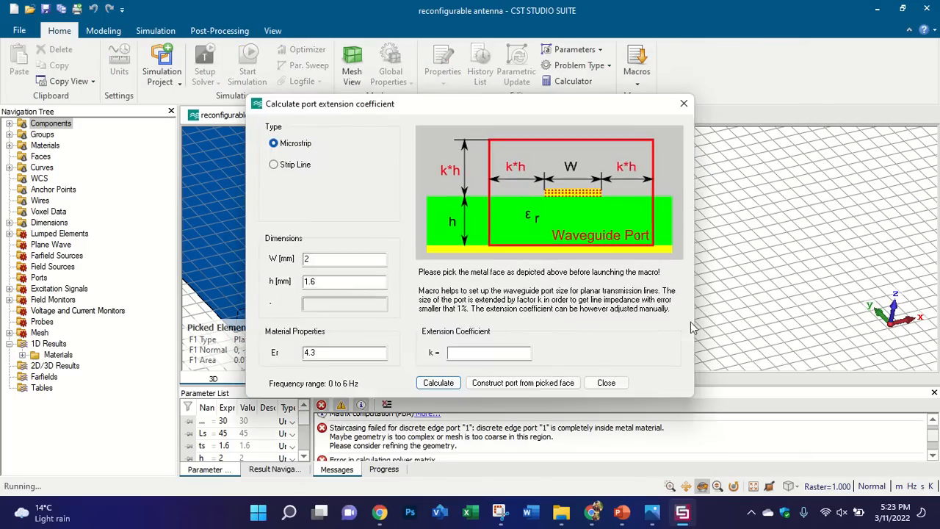
click(437, 383)
click(517, 382)
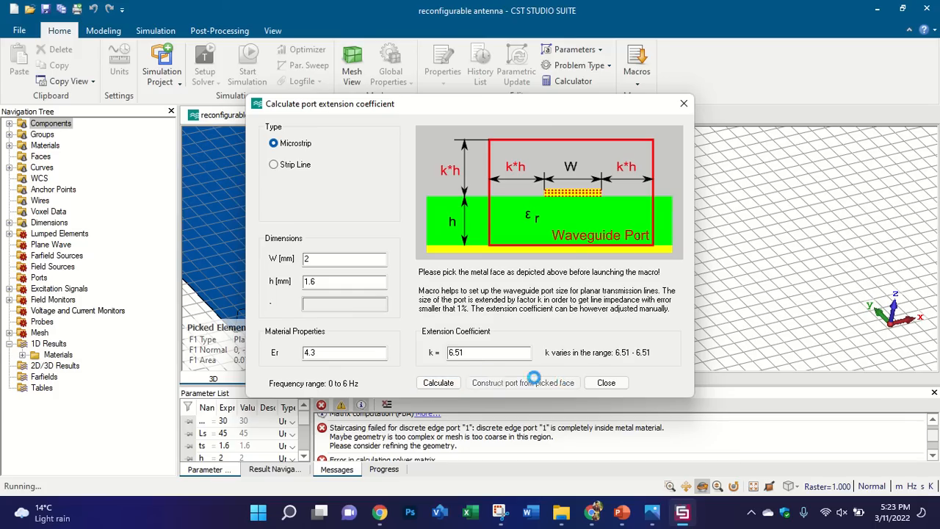
click(605, 383)
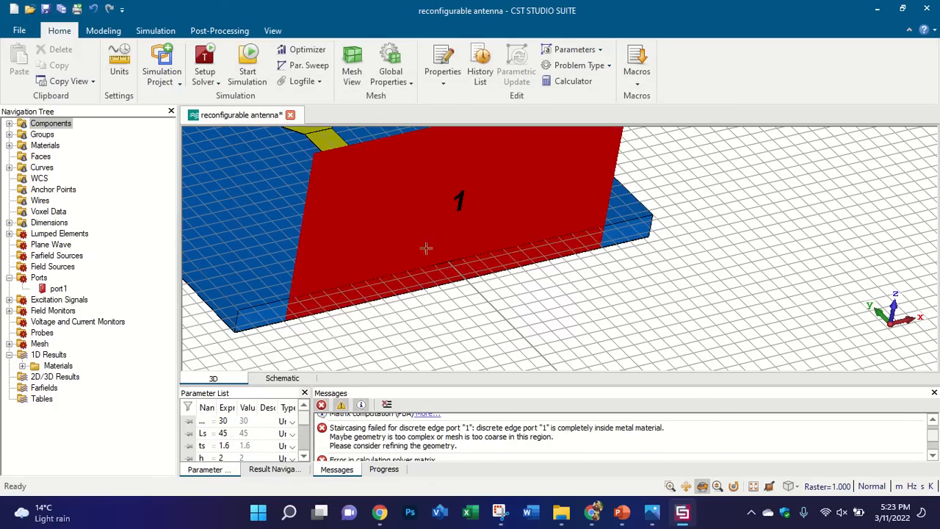
scroll(426, 248, down, 5)
drag(426, 248, 516, 270)
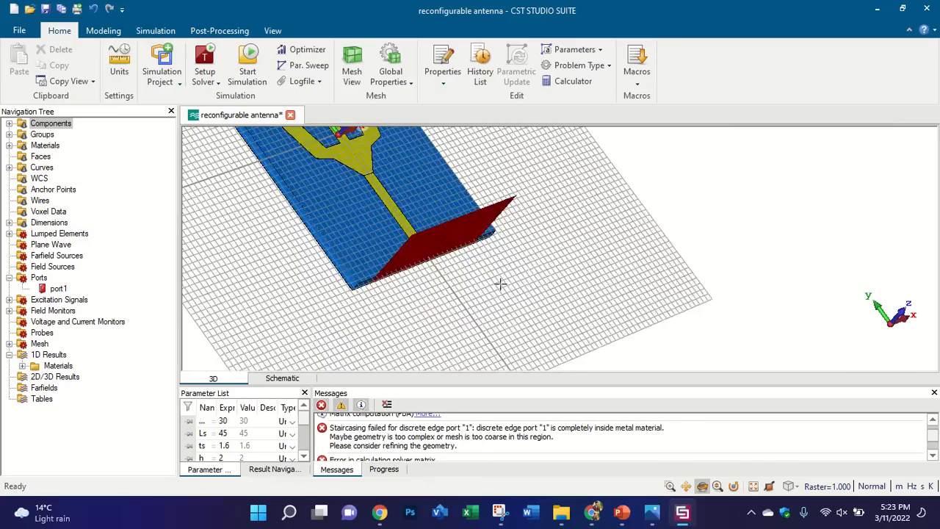
scroll(499, 283, down, 2)
scroll(426, 165, down, 3)
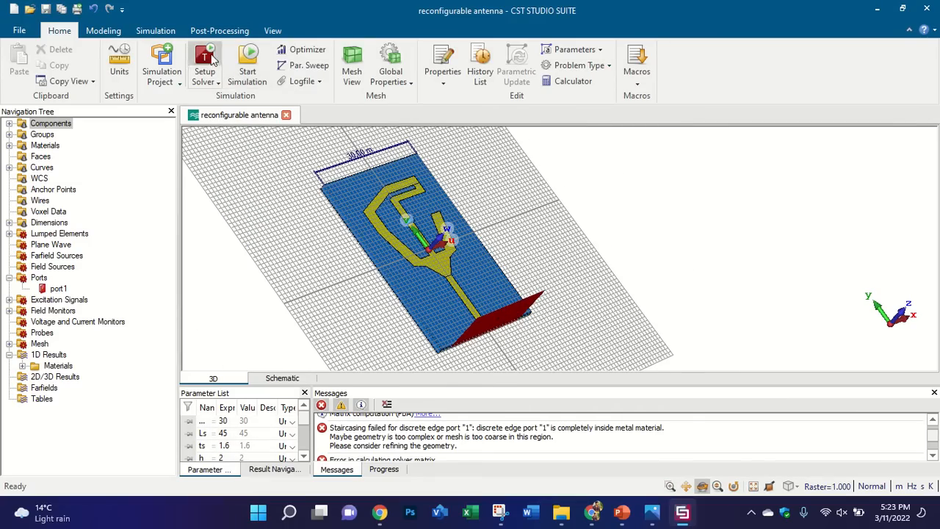
Step: Run the time domain solver with S-parameters normalized to a fixed impedance of 50 Ohm and read the resulting solver messages
click(204, 71)
click(330, 292)
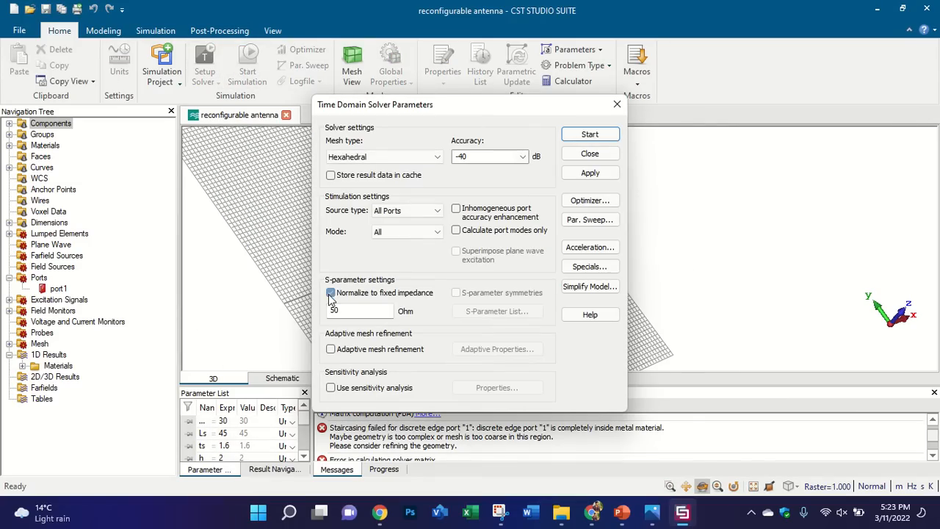
click(579, 136)
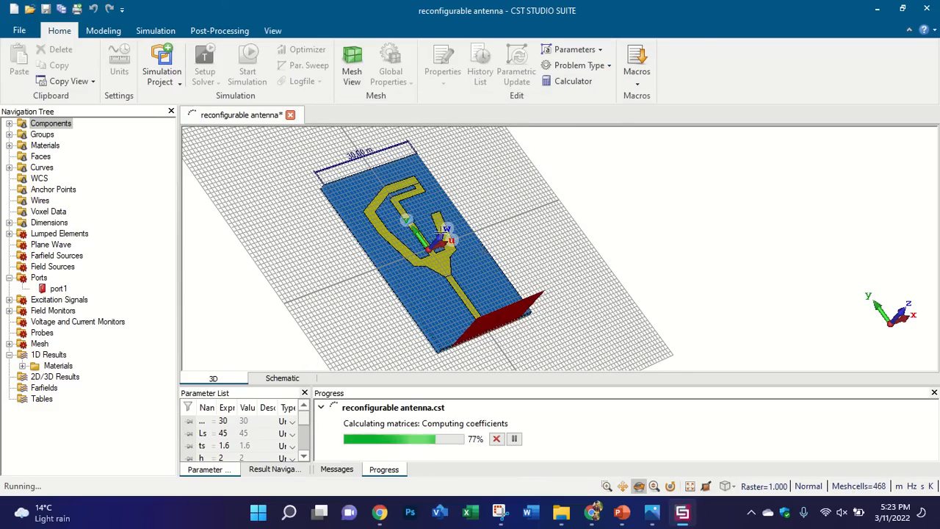
drag(481, 251, 390, 241)
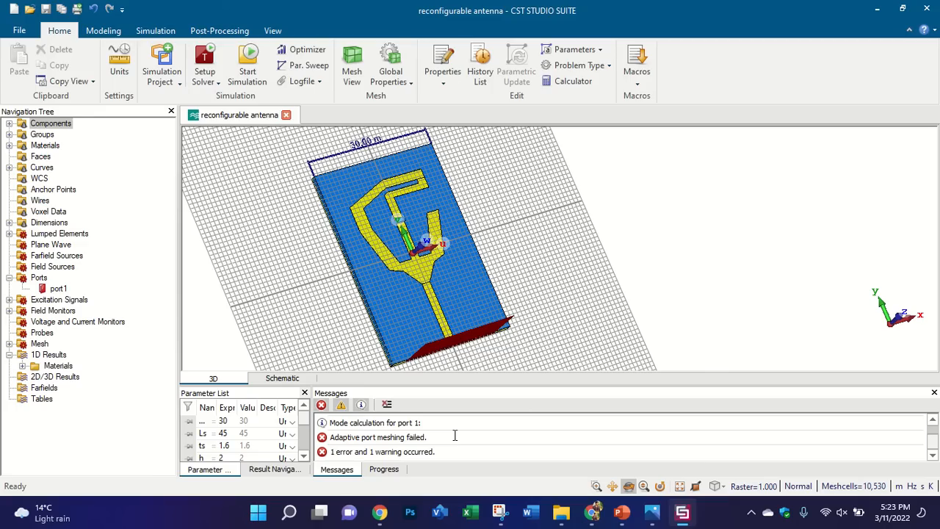
scroll(454, 436, up, 1)
scroll(455, 436, down, 1)
Step: Create an MW & RF & Optical antenna project template with the Waveguide (Horn, Cone, etc.) workflow, Time Domain solver and default units
key(ctrl+n)
click(163, 101)
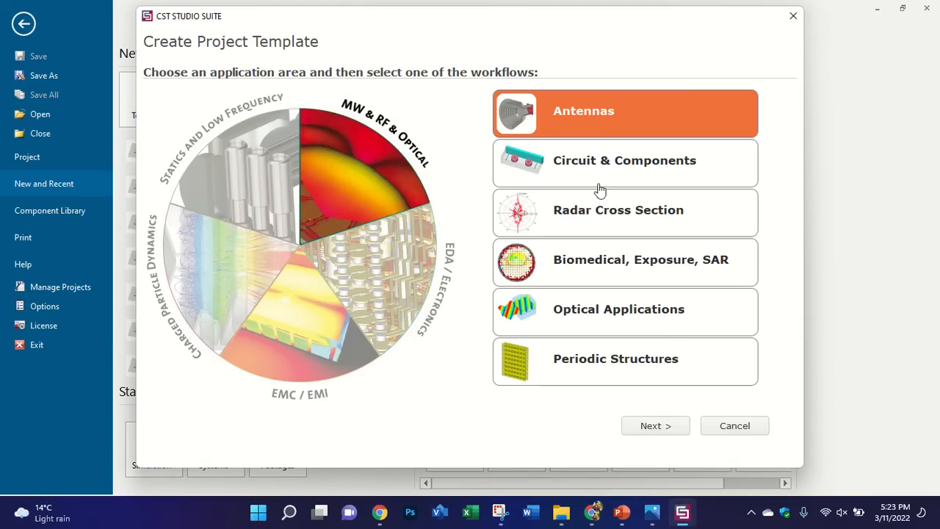
click(660, 428)
click(659, 426)
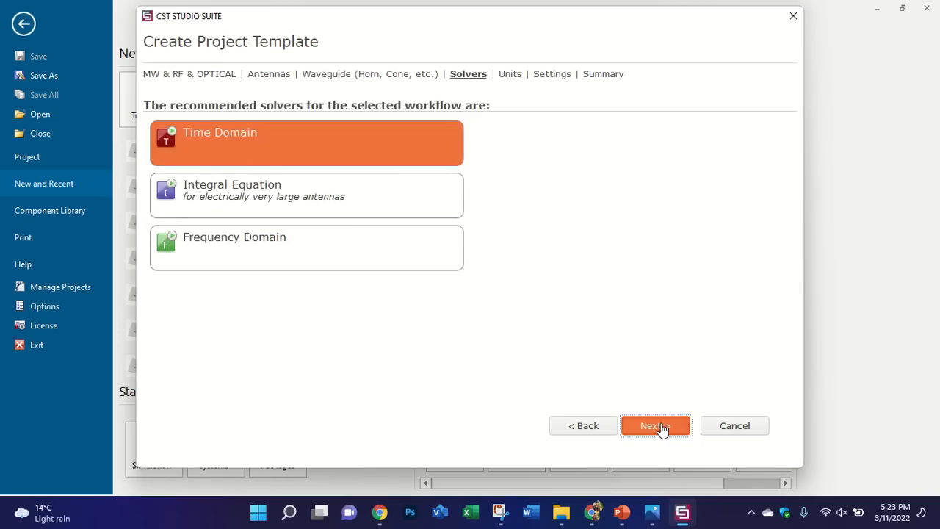
click(659, 426)
click(659, 427)
Step: Set the template's frequency range to 1–6 GHz with E-field, H-field and farfield monitors at 1;2;4;3.5;6 GHz, and finish the project setup
click(311, 126)
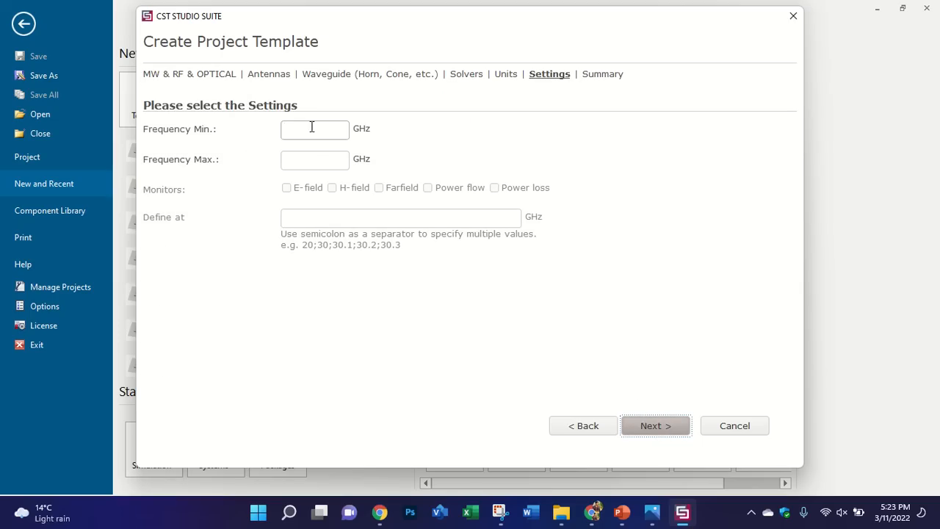
text(1)
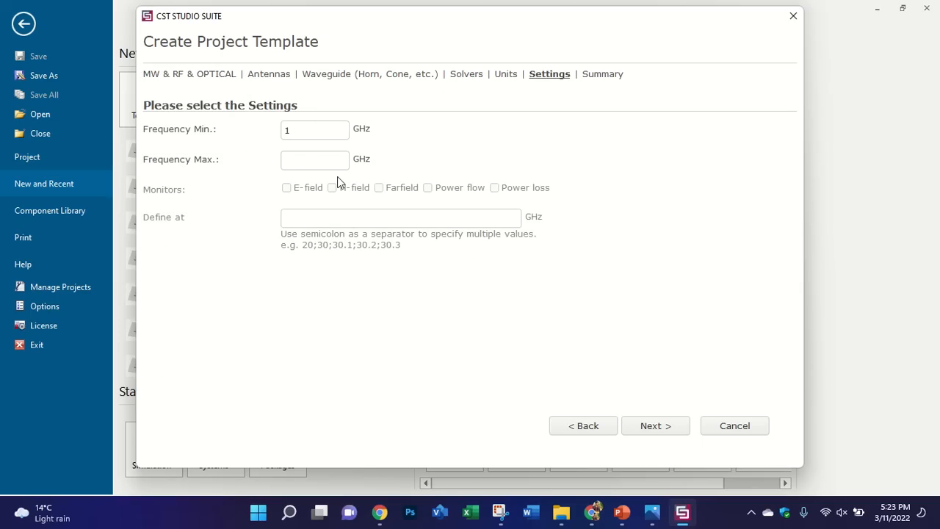
text(6)
key(BackSpace)
text(6)
click(308, 189)
click(333, 189)
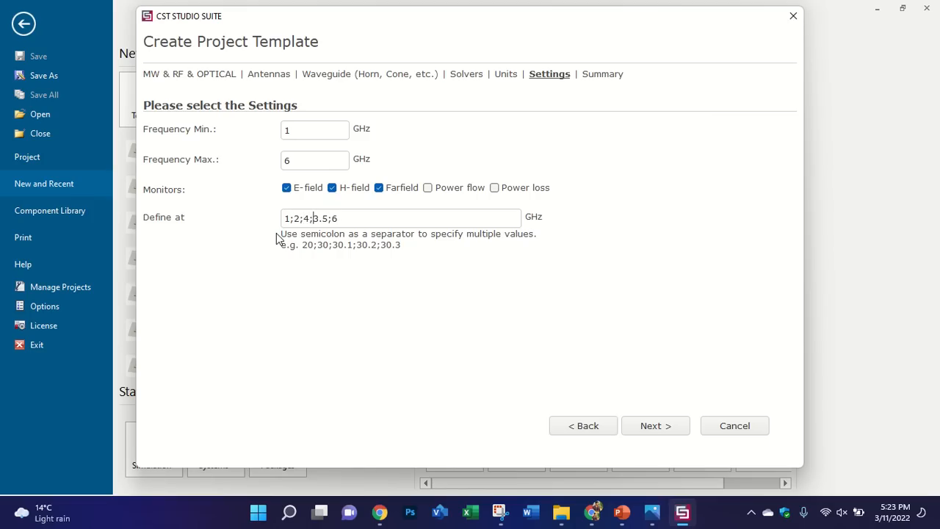
click(328, 219)
click(665, 433)
click(669, 433)
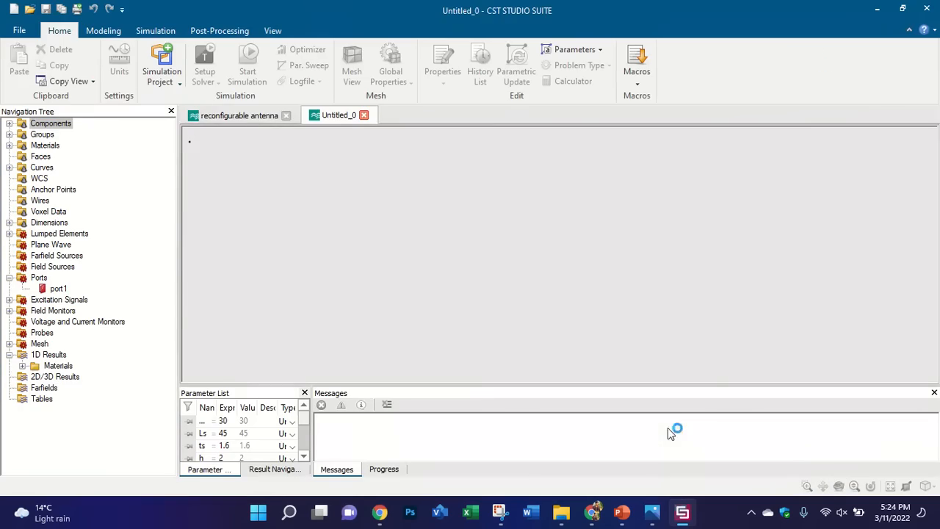
Step: Copy component1 from the reconfigurable antenna project and paste it into the new Untitled_0 project
click(243, 115)
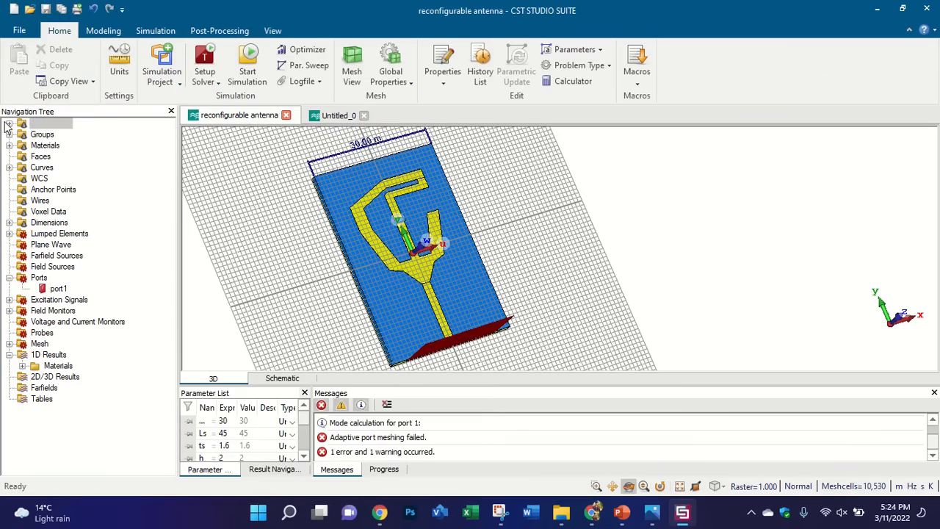
double_click(46, 123)
click(42, 136)
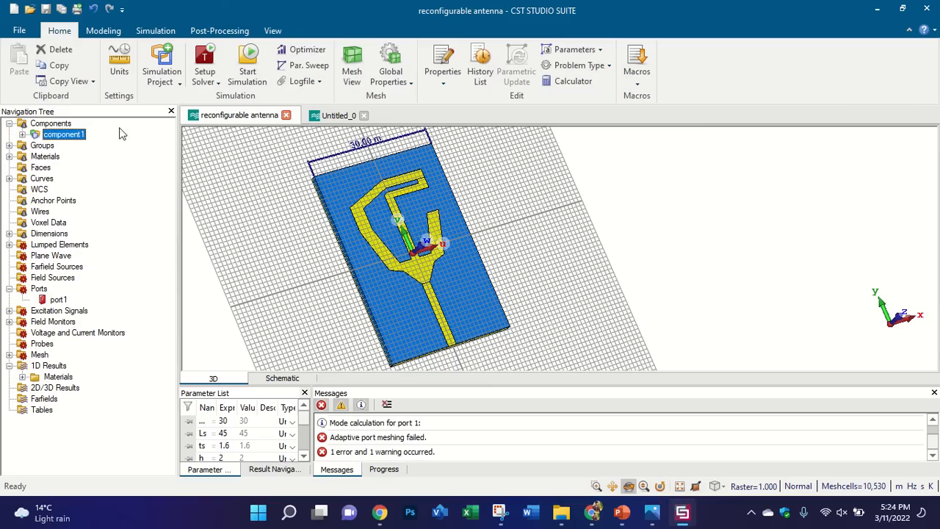
key(ctrl+c)
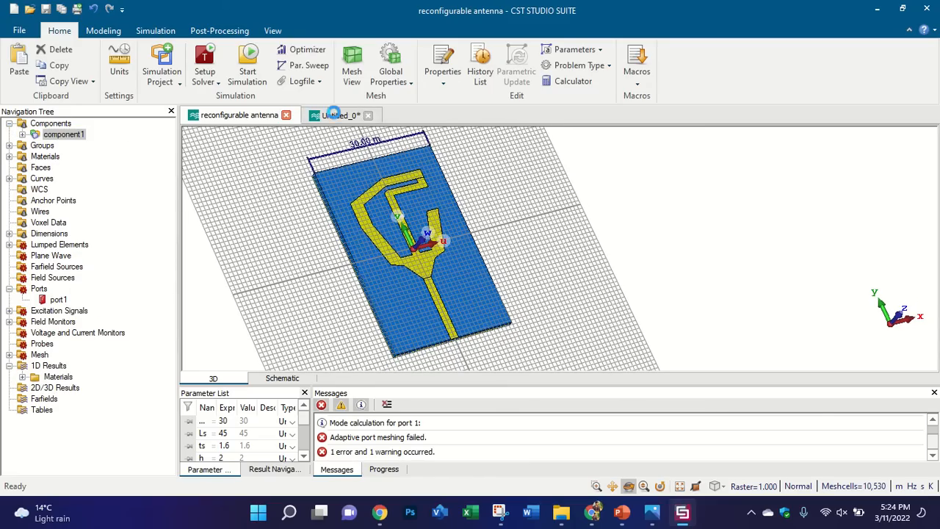
click(333, 115)
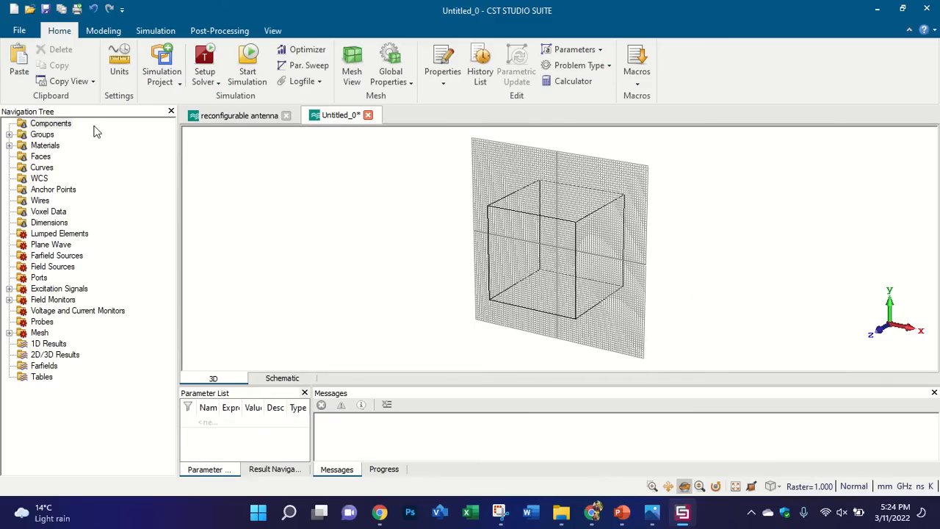
key(ctrl+v)
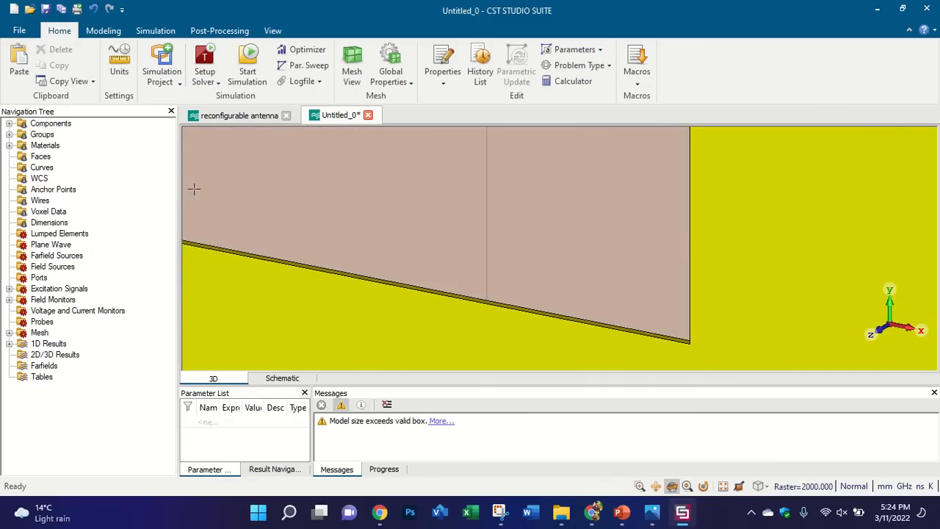
Step: Inspect the pasted antenna geometry and check the modelling history of the Feedline solid under component1
scroll(431, 258, down, 5)
scroll(431, 259, down, 4)
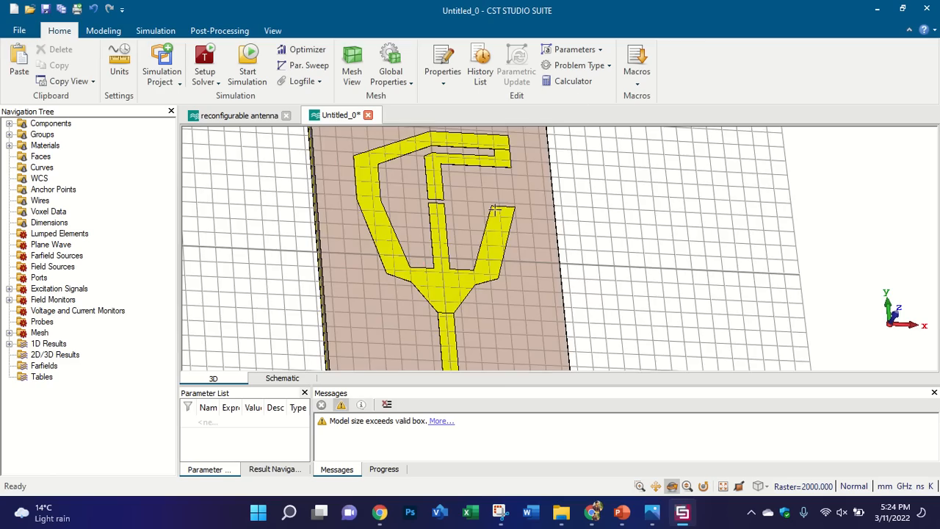
drag(495, 210, 454, 242)
scroll(438, 264, down, 5)
scroll(436, 289, up, 5)
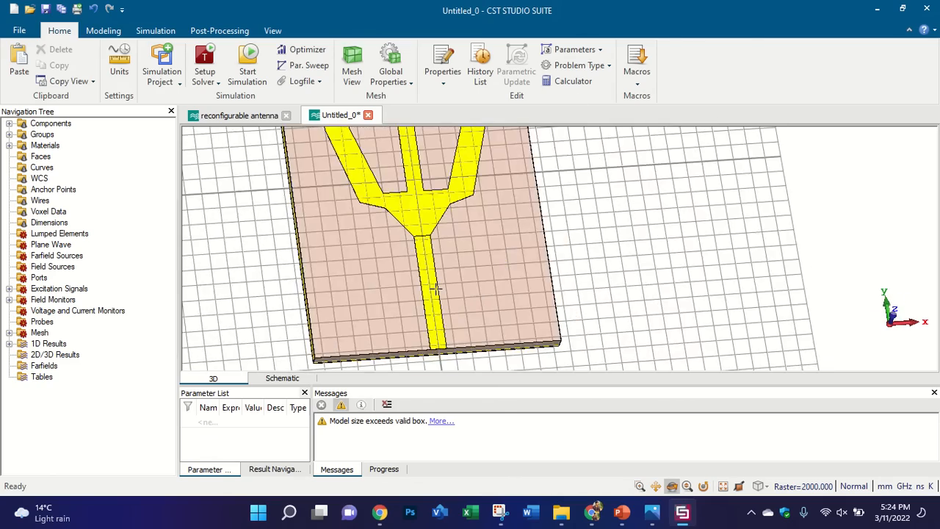
drag(436, 288, 461, 210)
click(9, 123)
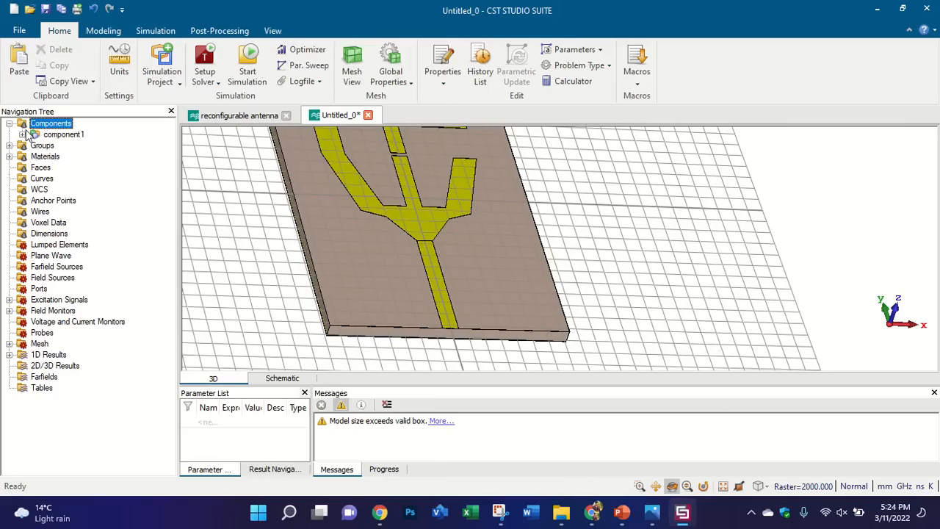
click(23, 134)
double_click(77, 145)
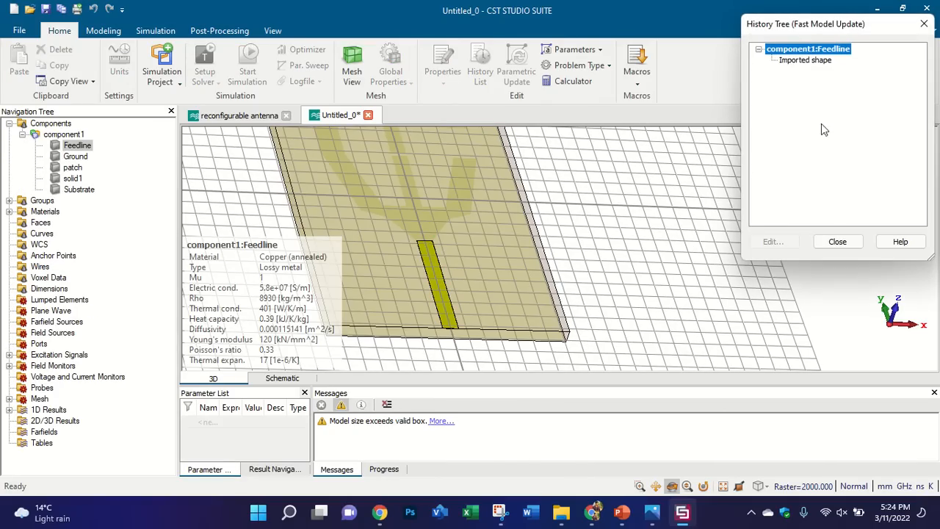
click(851, 243)
click(342, 311)
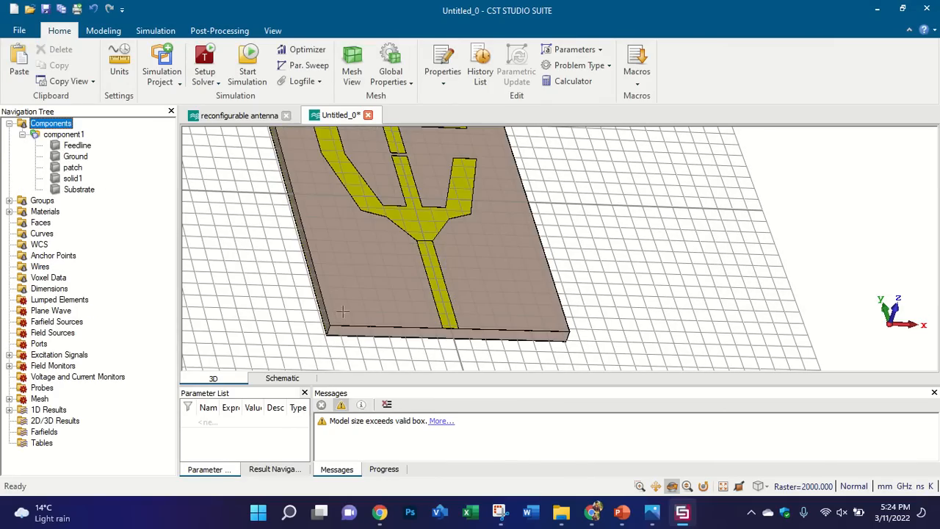
Step: Examine the substrate's feed-line edge and corner in the pasted model, and check the bounding box display
scroll(451, 335, up, 5)
drag(443, 311, 473, 309)
scroll(473, 305, up, 4)
scroll(475, 303, down, 8)
drag(497, 235, 540, 268)
click(273, 30)
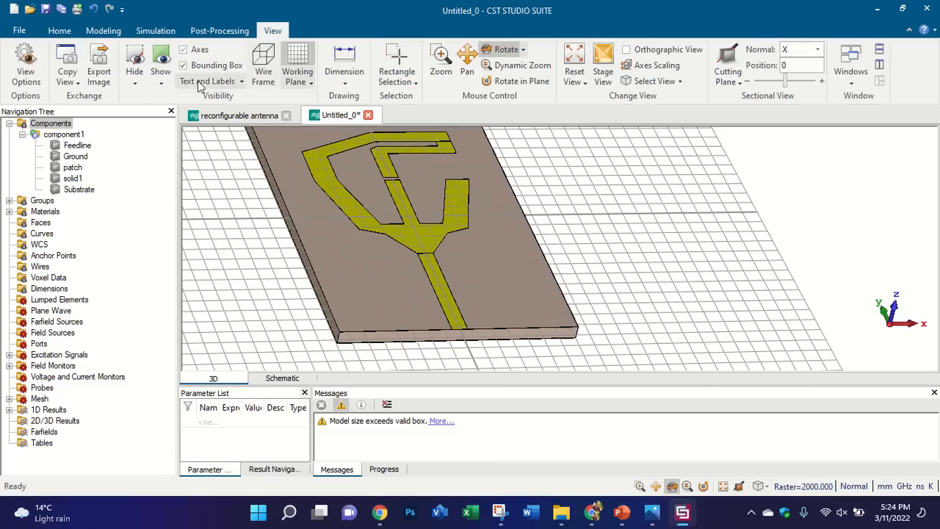
scroll(380, 283, down, 8)
scroll(403, 270, up, 5)
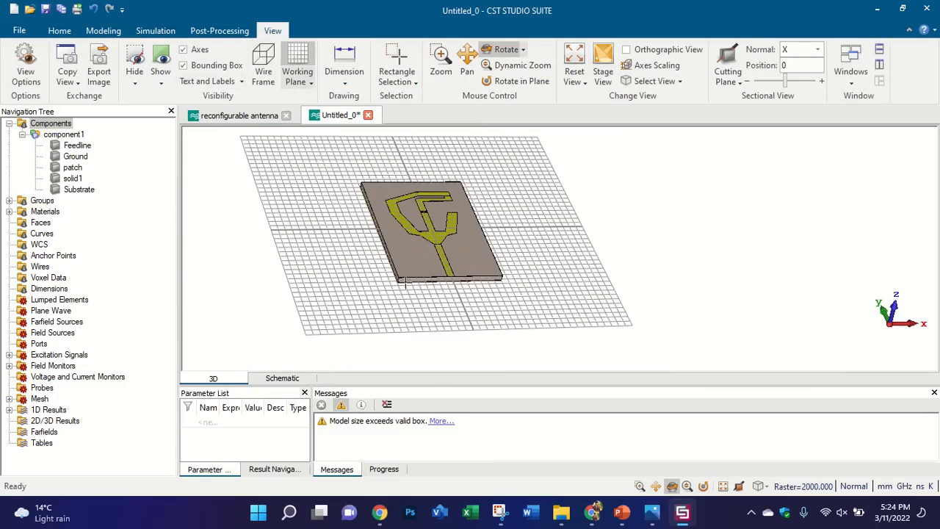
click(210, 66)
scroll(456, 285, up, 6)
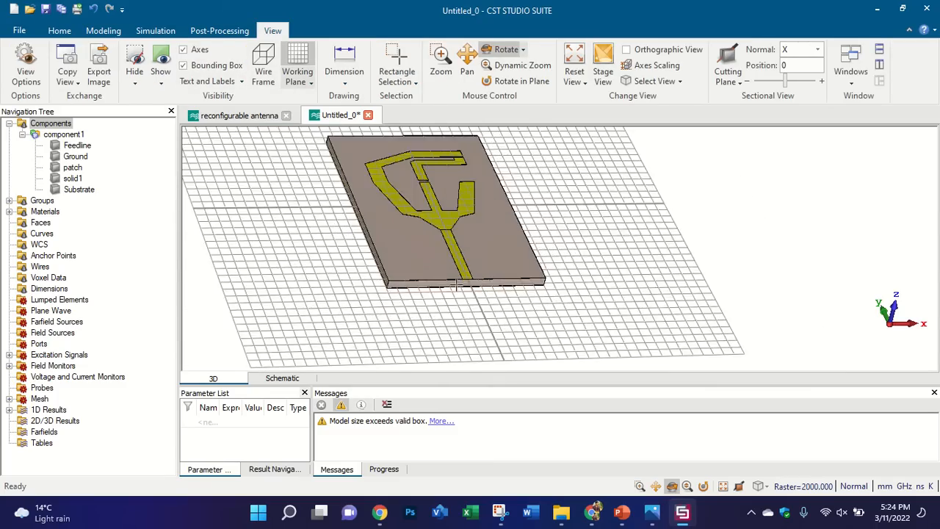
drag(458, 294, 515, 288)
scroll(396, 259, up, 5)
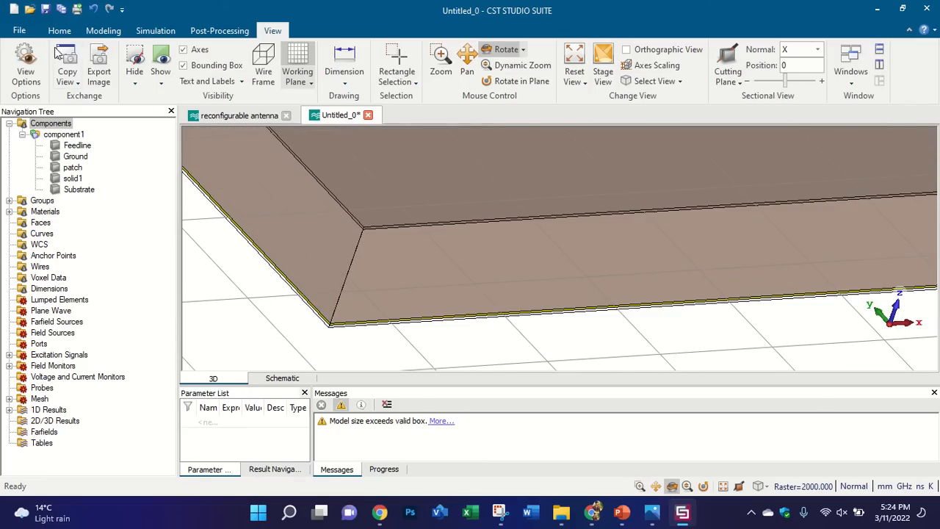
Step: Review the symmetry planes and apply the open (add space) boundary condition in all directions
click(155, 31)
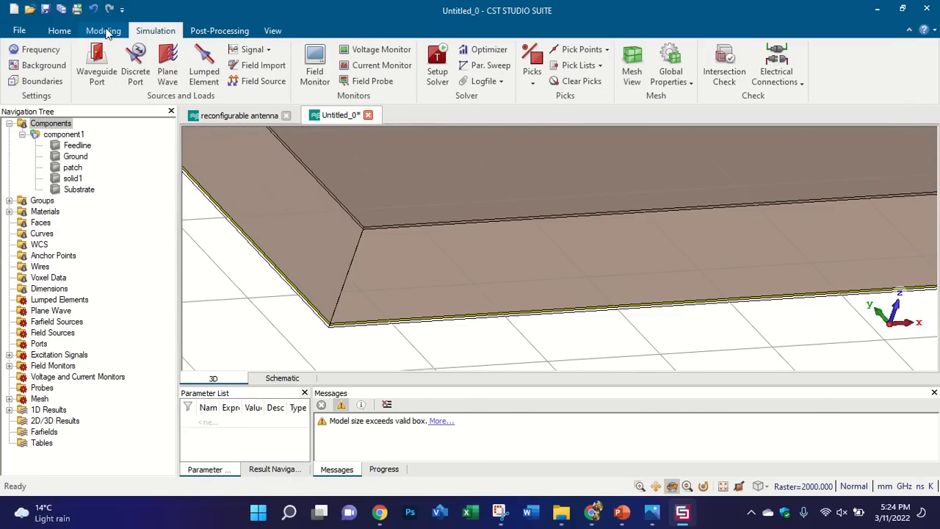
click(36, 81)
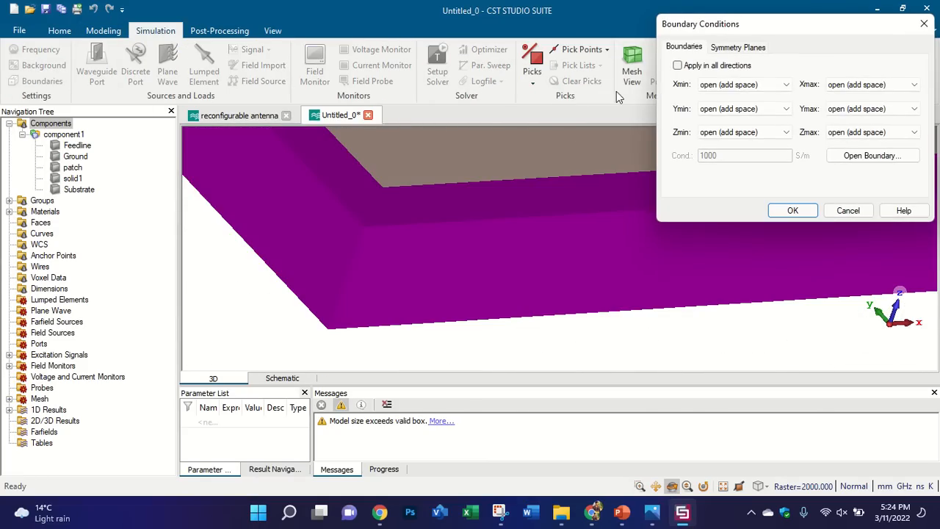
click(707, 65)
click(730, 49)
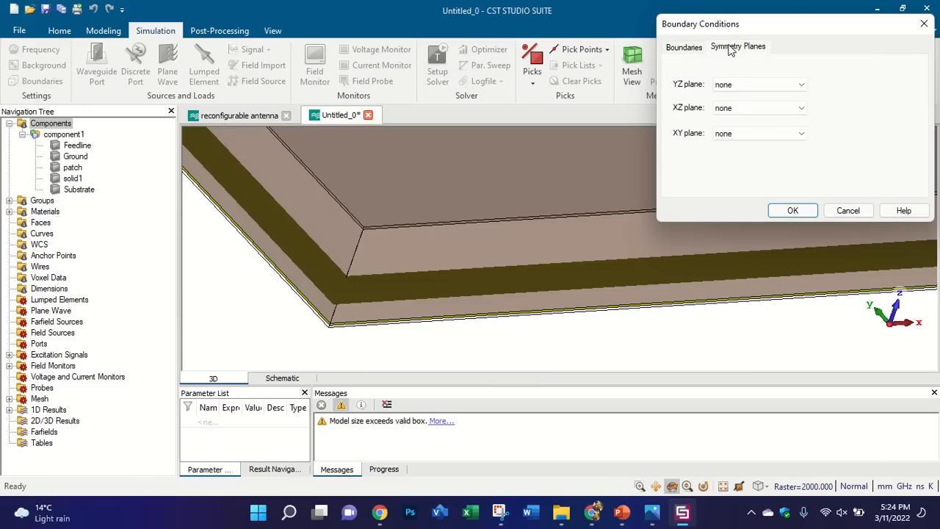
click(686, 46)
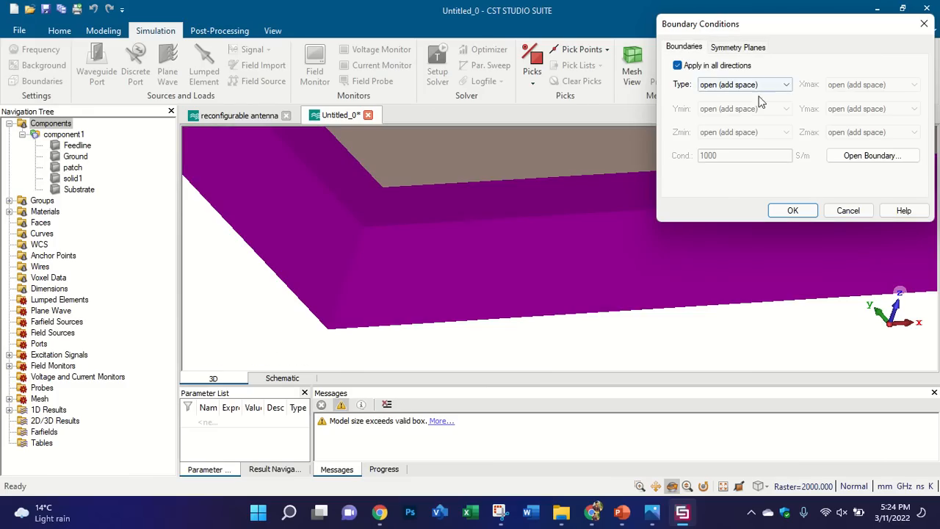
click(792, 210)
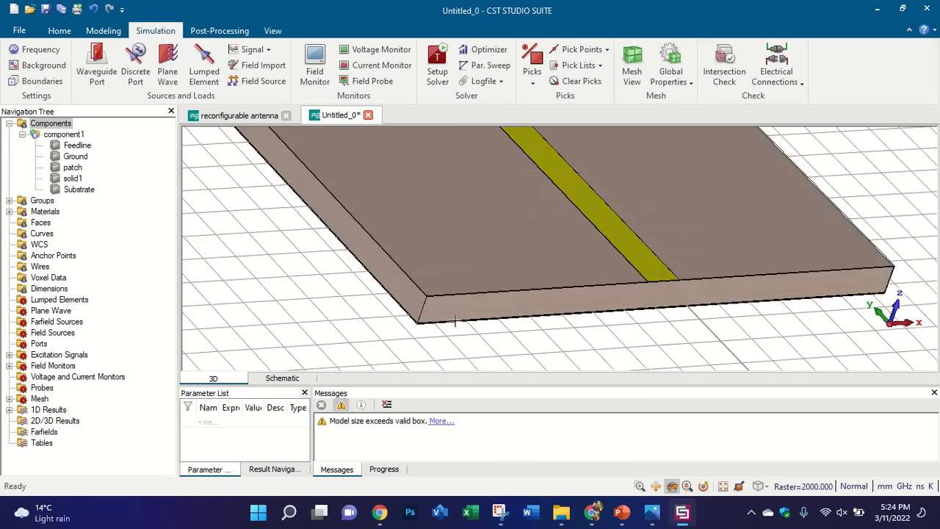
Step: Close the Untitled_0 project without saving its changes and return to the reconfigurable antenna project
scroll(444, 316, up, 2)
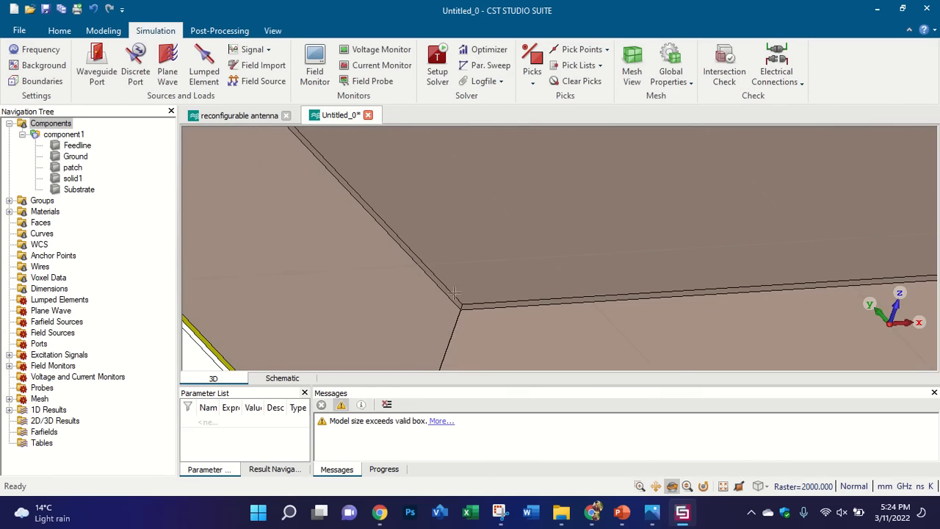
scroll(498, 303, down, 4)
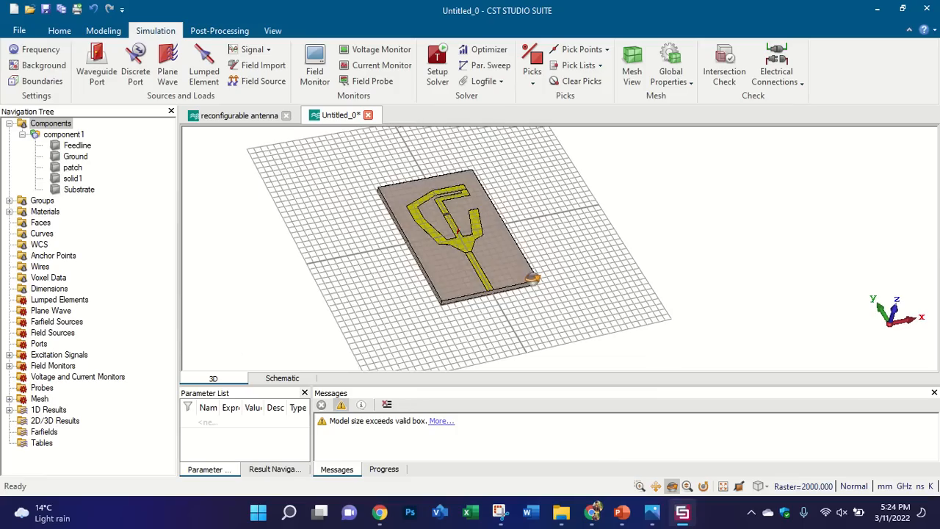
click(369, 115)
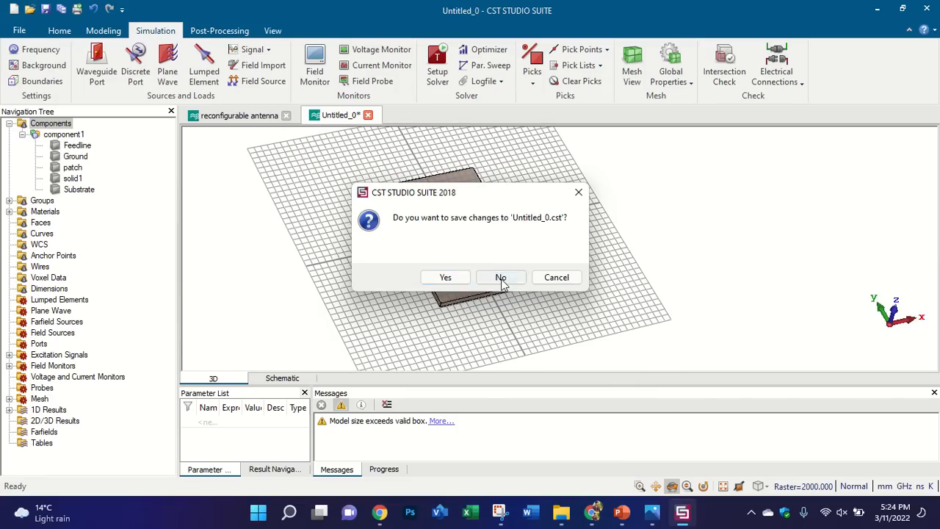
click(500, 277)
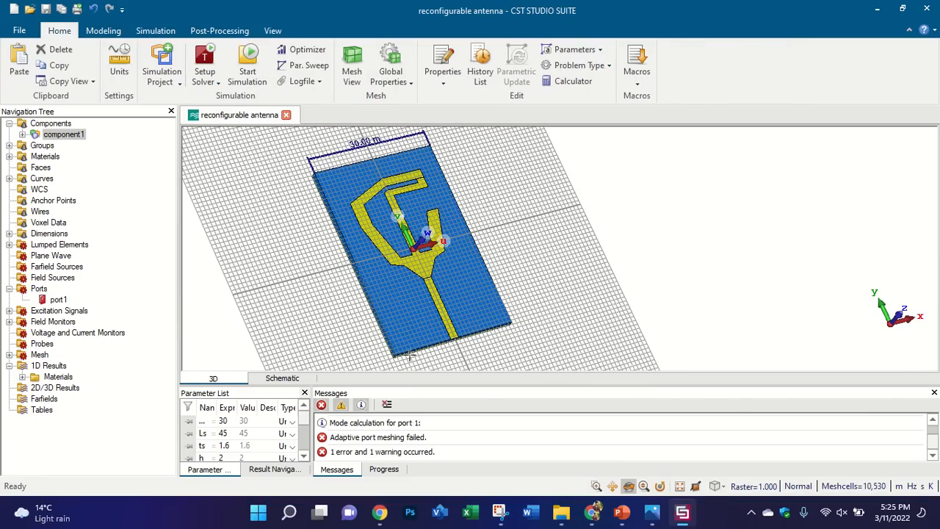
Step: Show the bounding box of the reconfigurable antenna model and examine it around the feed-line end of the substrate
scroll(410, 355, up, 5)
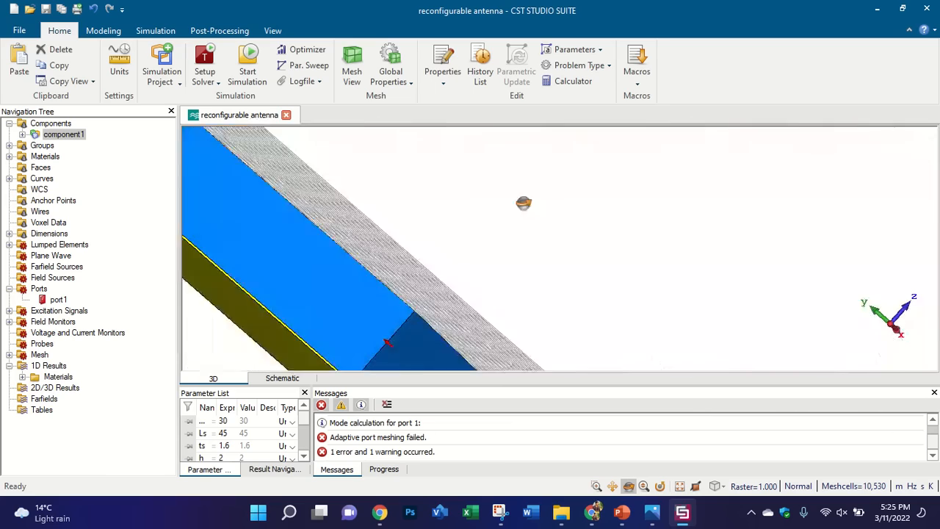
drag(523, 203, 524, 255)
click(271, 32)
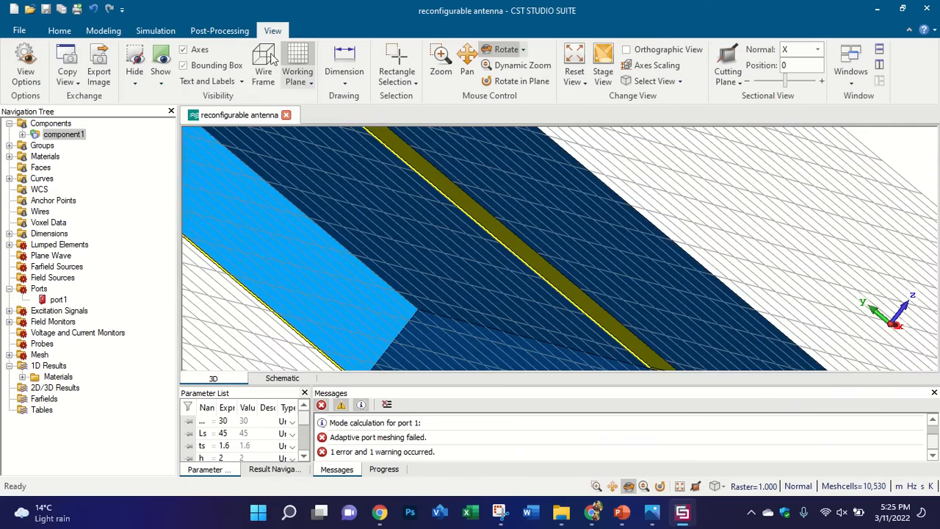
scroll(389, 257, down, 5)
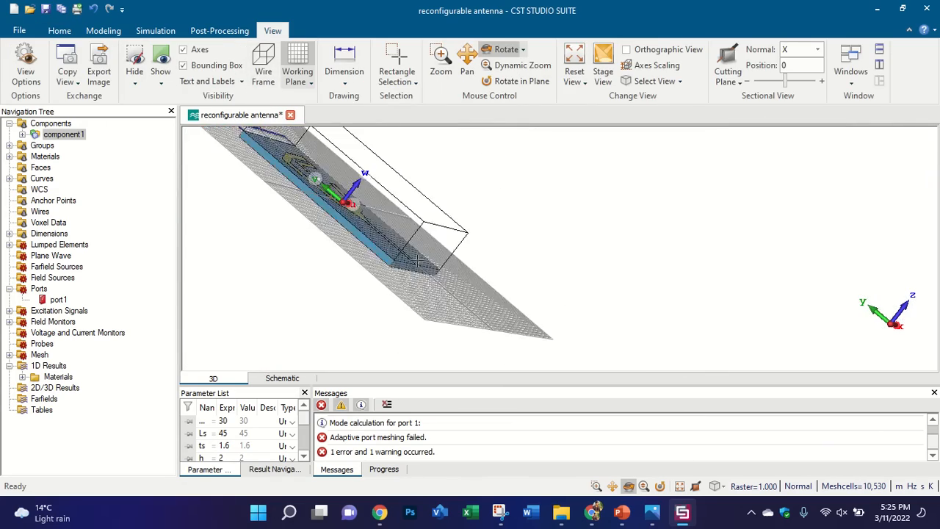
Step: Examine the waveguide port and the bounding box around the reconfigurable antenna model with all components selected
drag(437, 224, 261, 212)
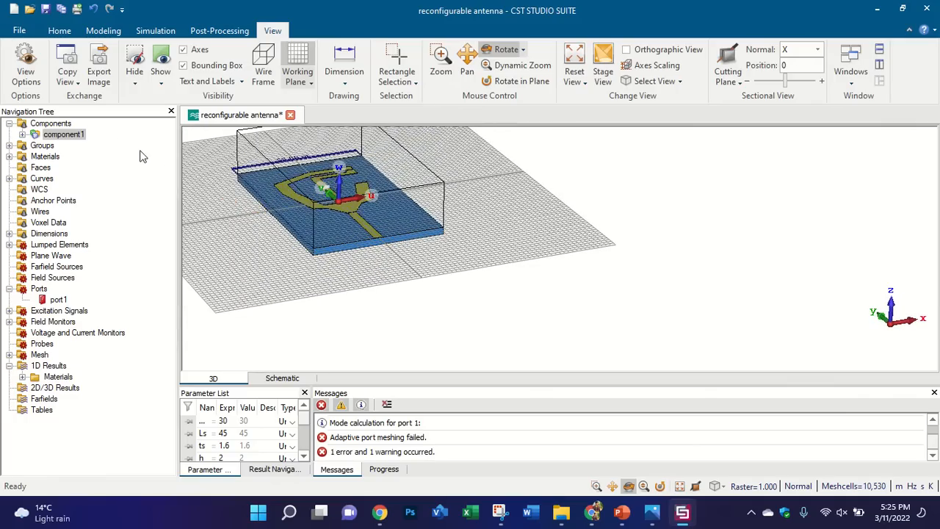
click(67, 122)
drag(396, 213, 419, 224)
scroll(419, 224, down, 3)
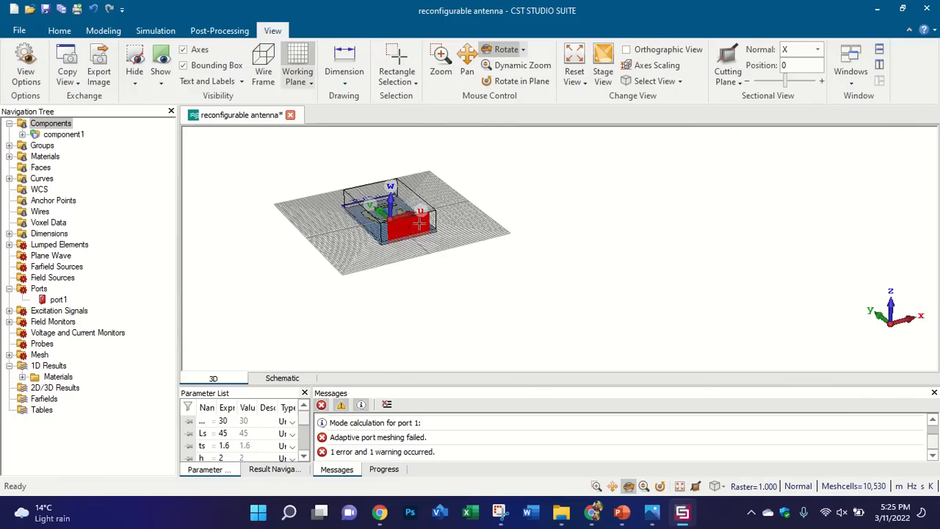
scroll(392, 228, up, 3)
scroll(393, 227, up, 2)
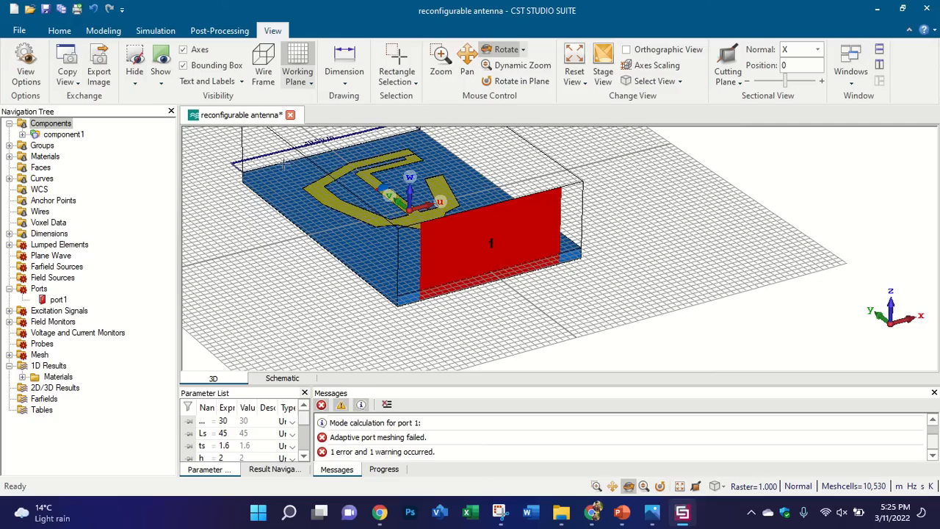
Step: Review the antenna project's boundary conditions and symmetry planes, cancel without applying changes, and return to the front view of the model
click(106, 30)
click(150, 30)
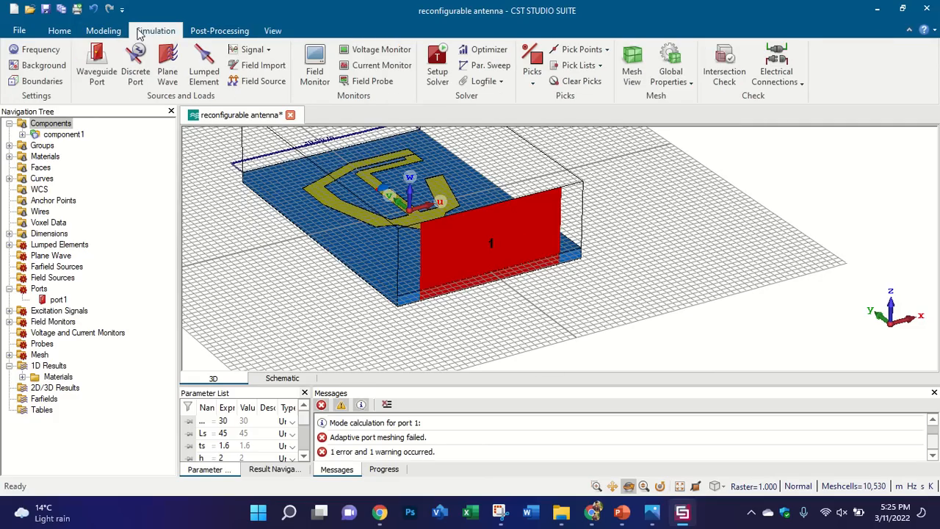
click(44, 83)
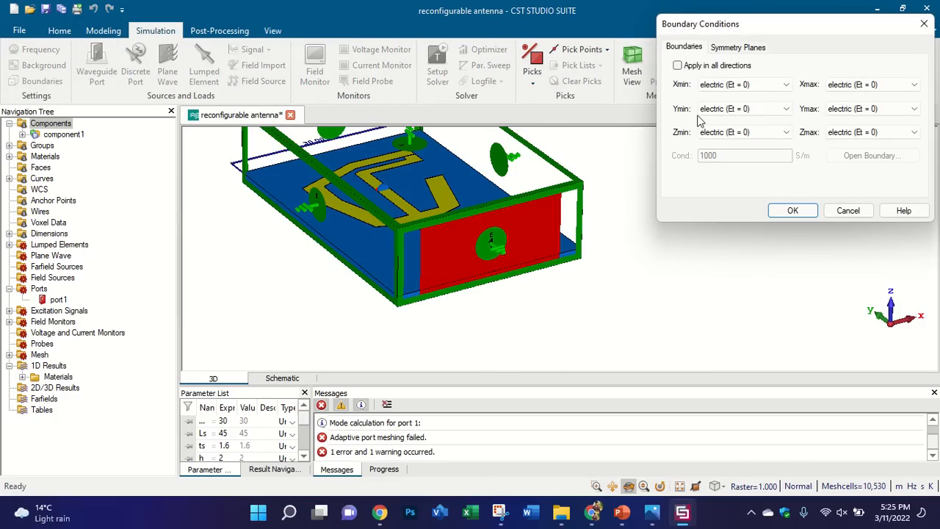
click(677, 66)
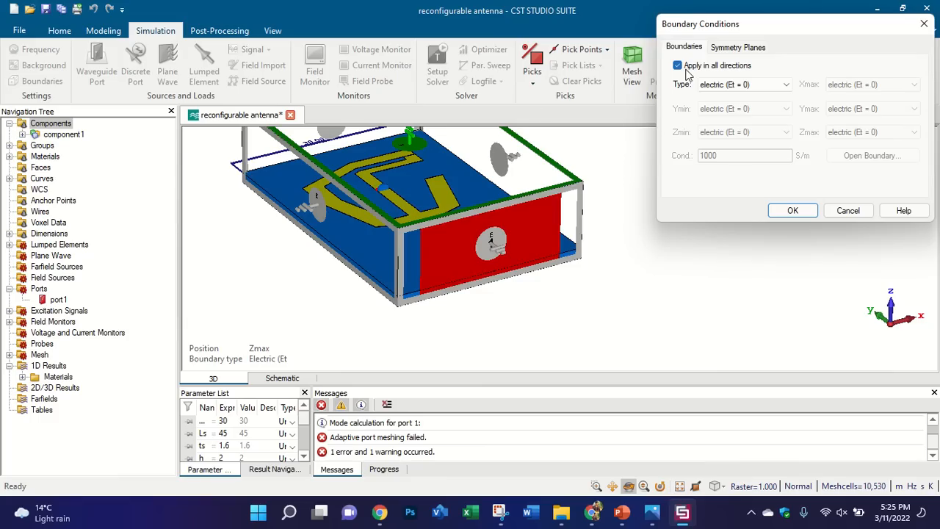
click(734, 47)
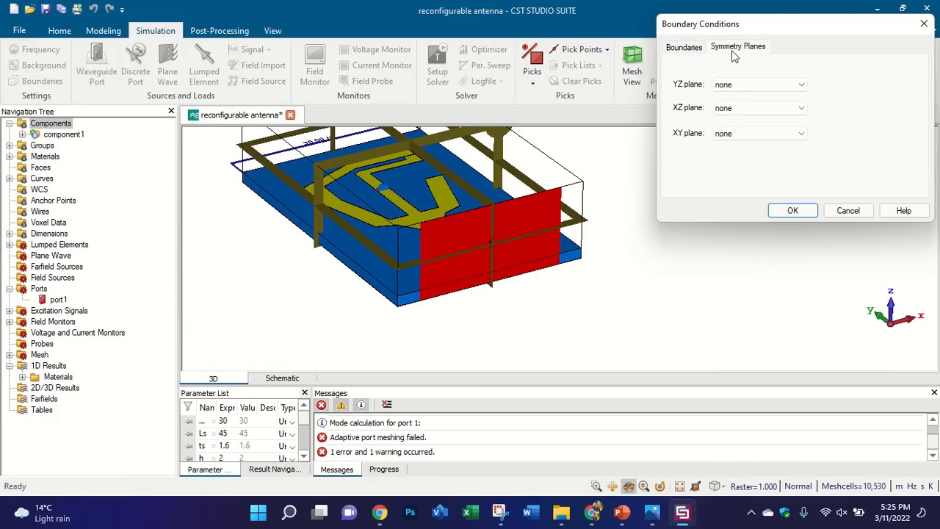
click(757, 85)
click(751, 87)
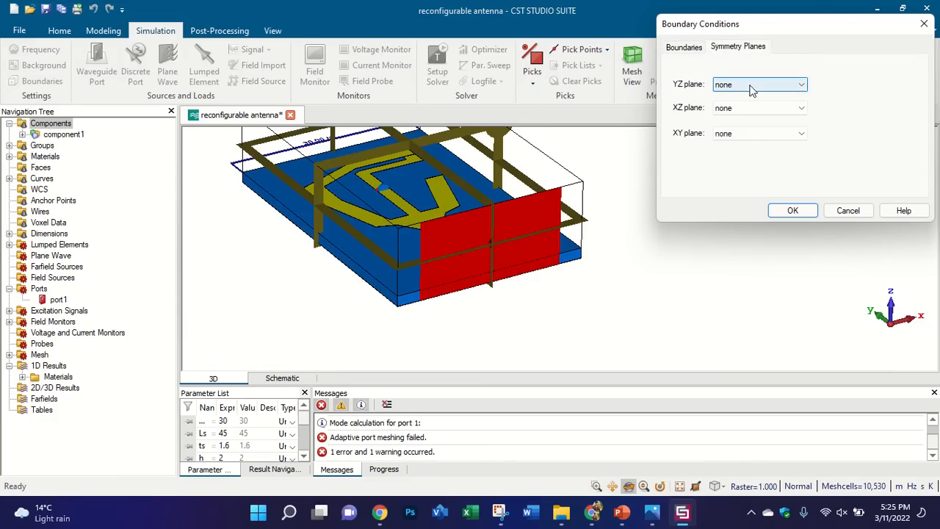
click(848, 211)
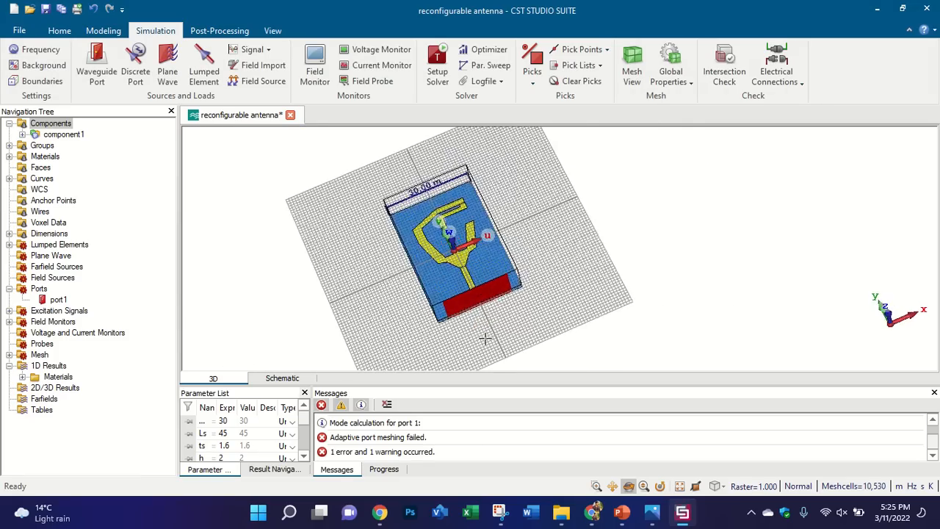
scroll(509, 235, up, 3)
drag(471, 266, 379, 233)
key(space)
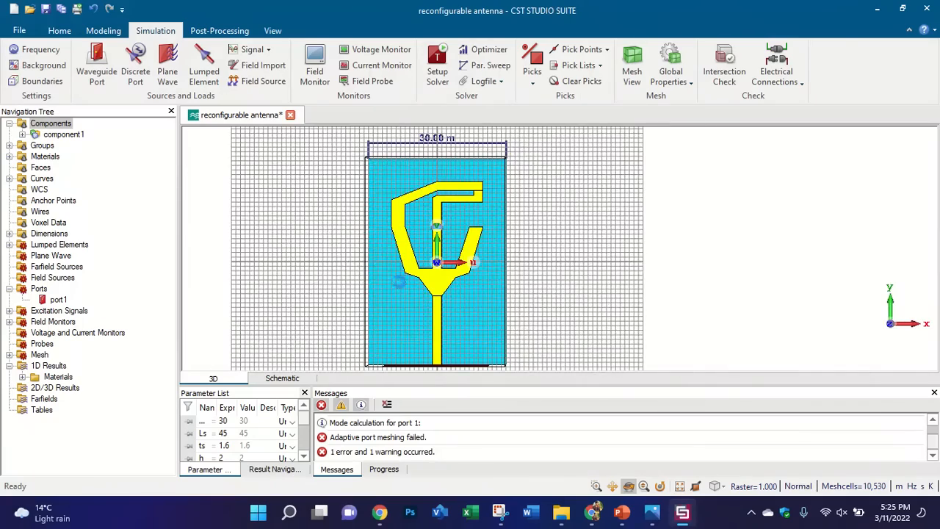
Step: Start a new project template for Antennas with the Planar (Patch, Slot, etc.) workflow, keeping the Time Domain solver and mm, GHz, ns units
key(ctrl+n)
click(160, 105)
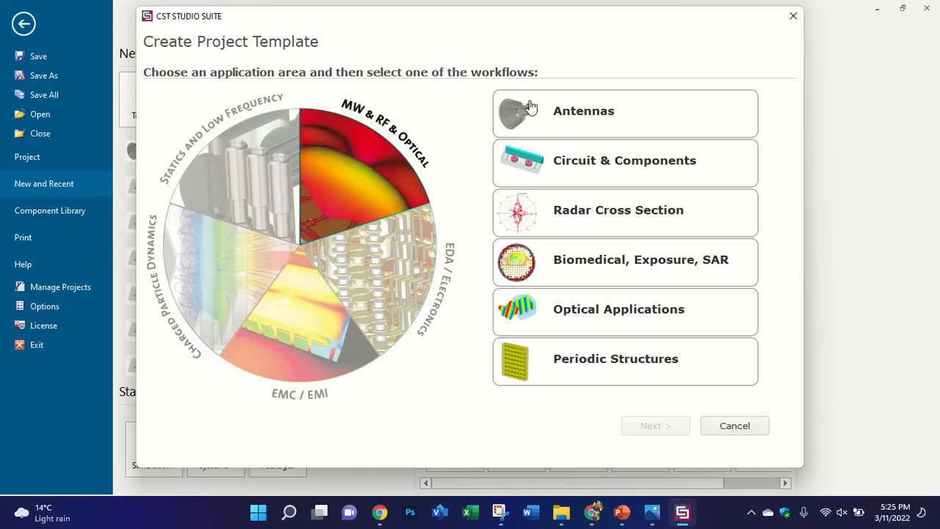
click(529, 108)
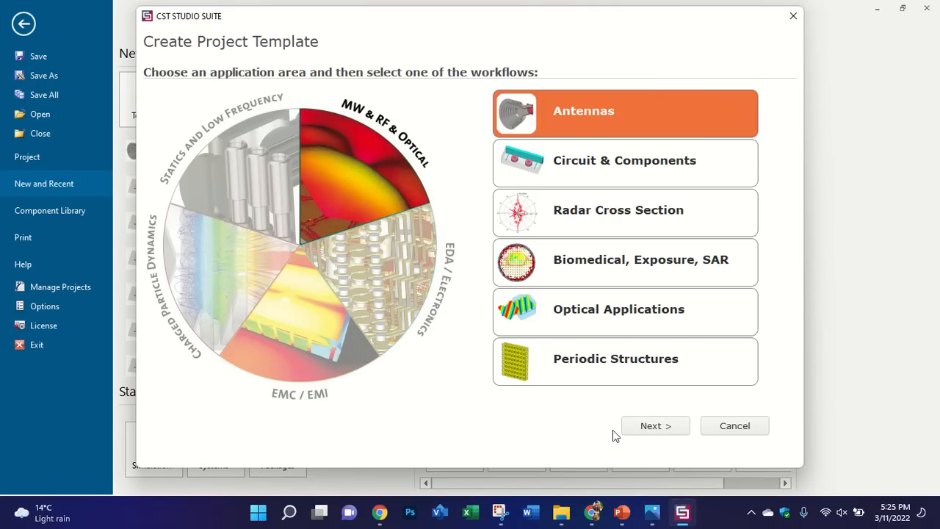
click(637, 428)
click(381, 174)
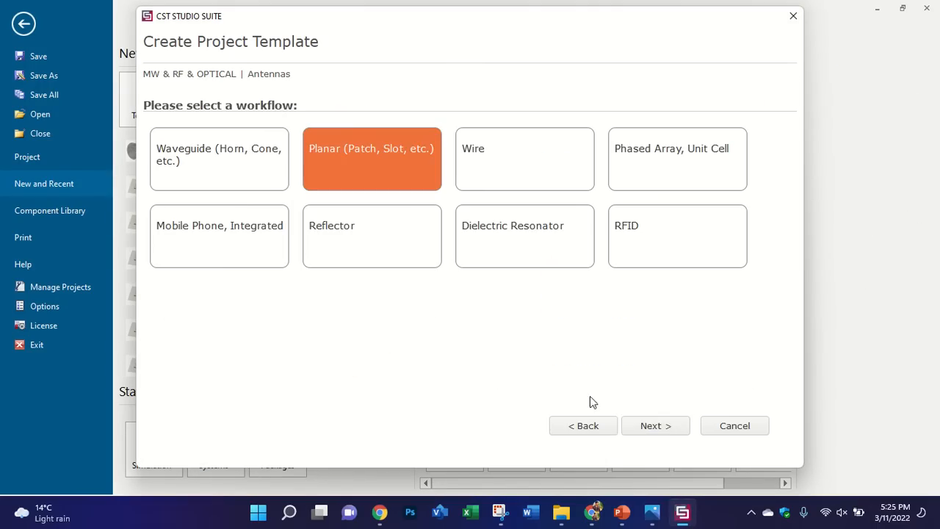
click(644, 427)
click(645, 435)
click(645, 434)
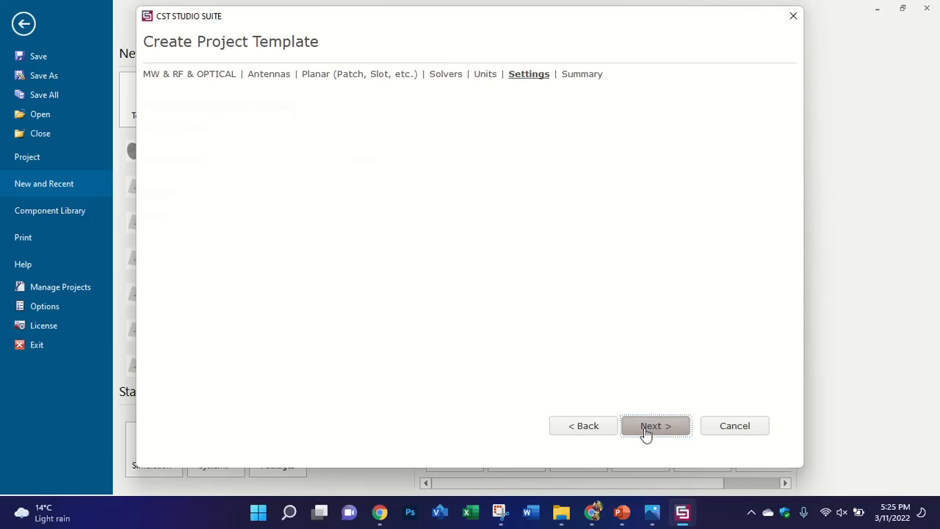
Step: Set the template's range to 0–6 GHz with E-field, H-field and Farfield monitors at 1;2;3;4;5;6 GHz, and create the project
click(315, 126)
text(0)
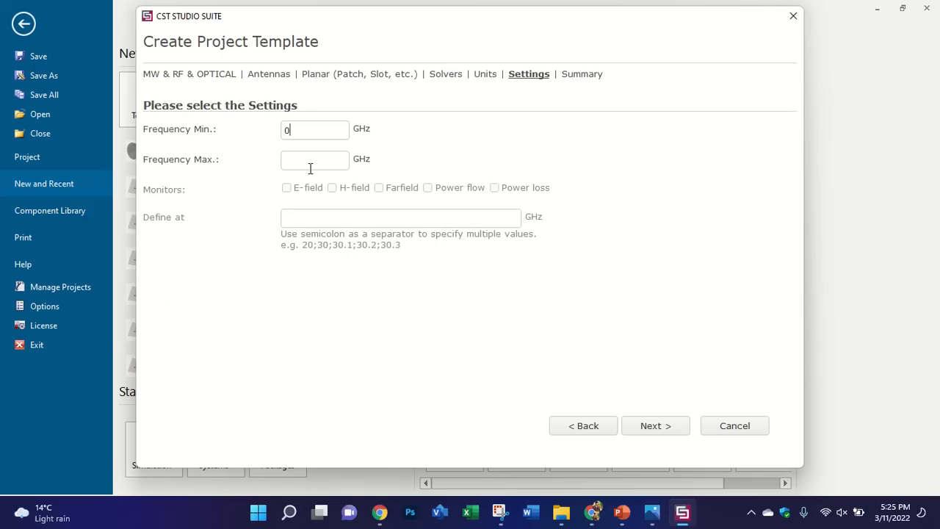
click(310, 166)
text(6)
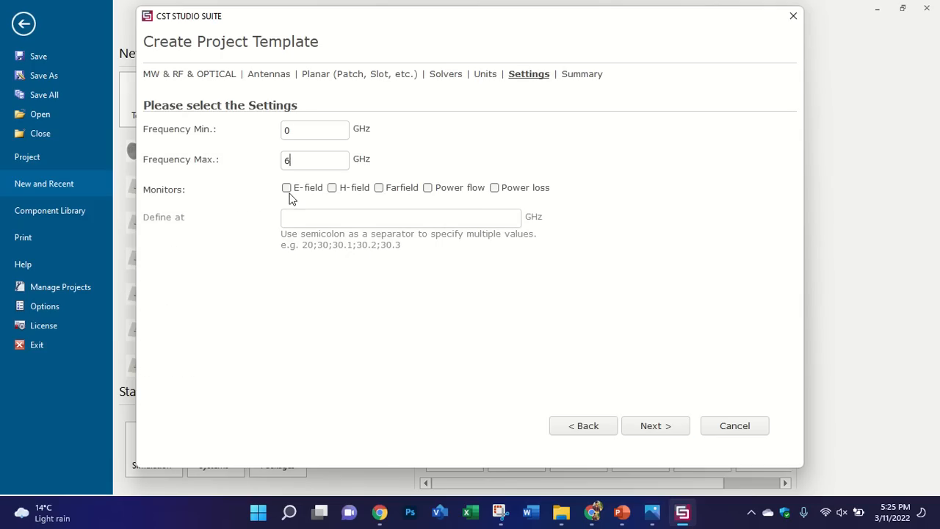
click(332, 188)
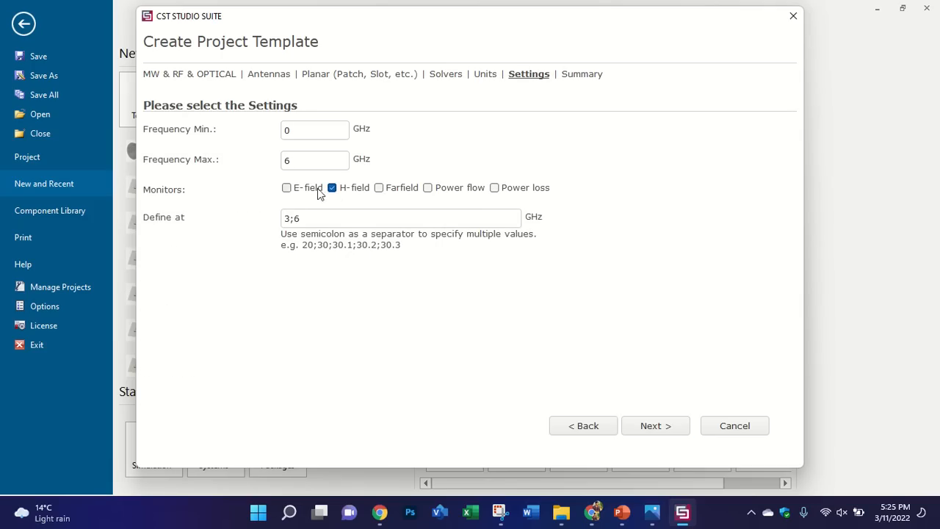
click(379, 189)
click(286, 218)
text(1;2;4;5;)
click(663, 433)
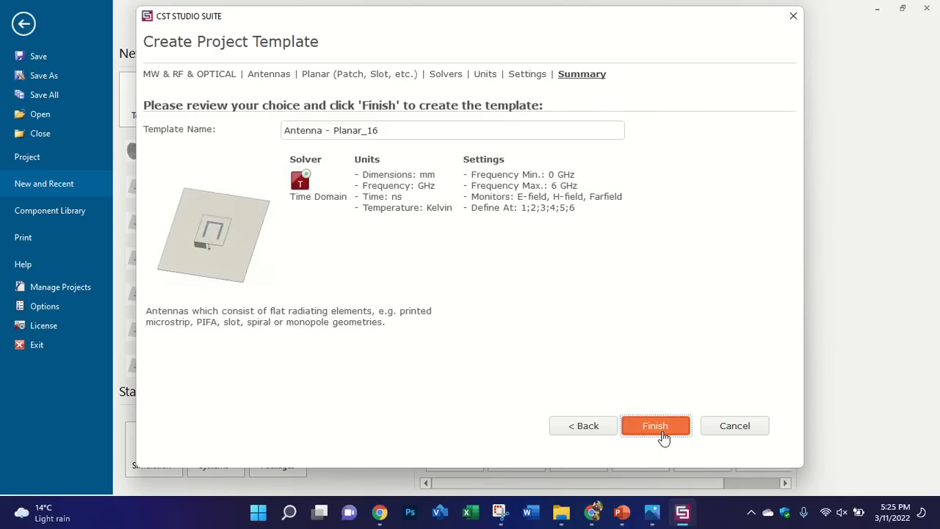
click(663, 434)
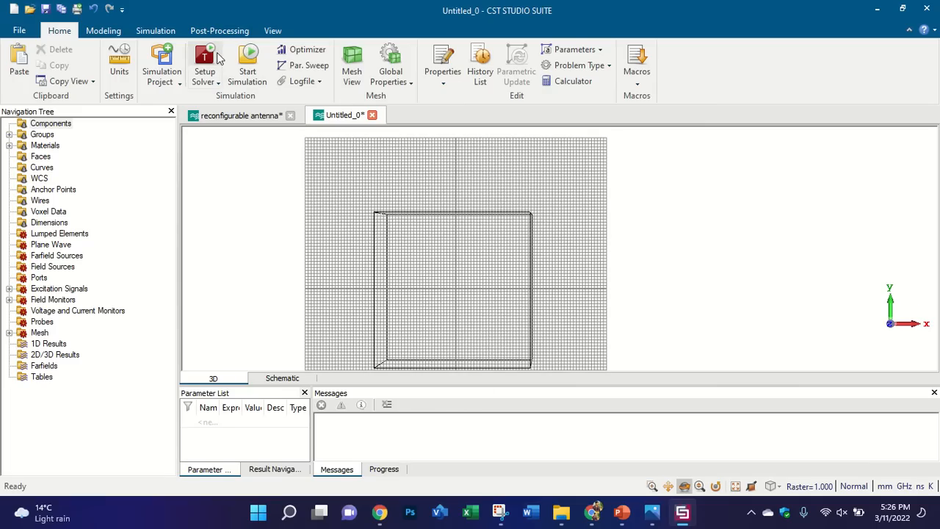
Step: Activate the local working coordinate system in the new project
click(103, 30)
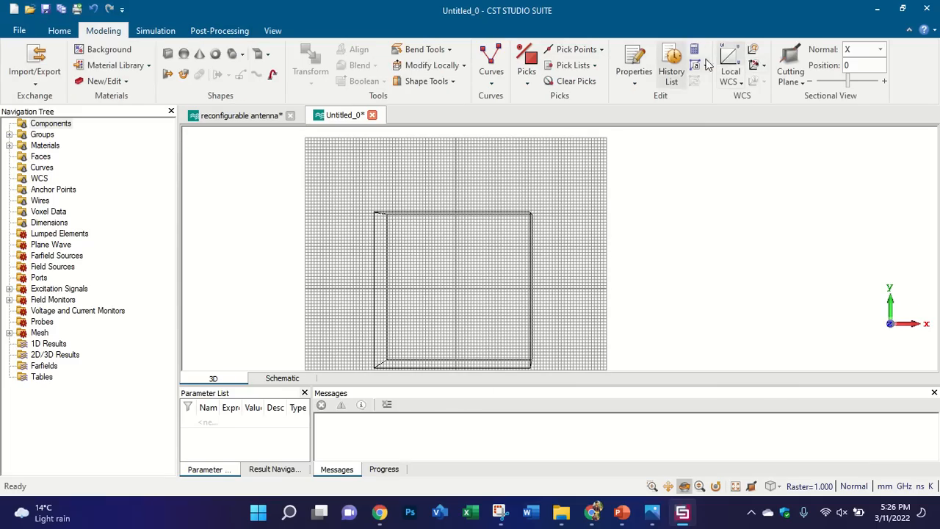
click(730, 71)
scroll(441, 310, up, 2)
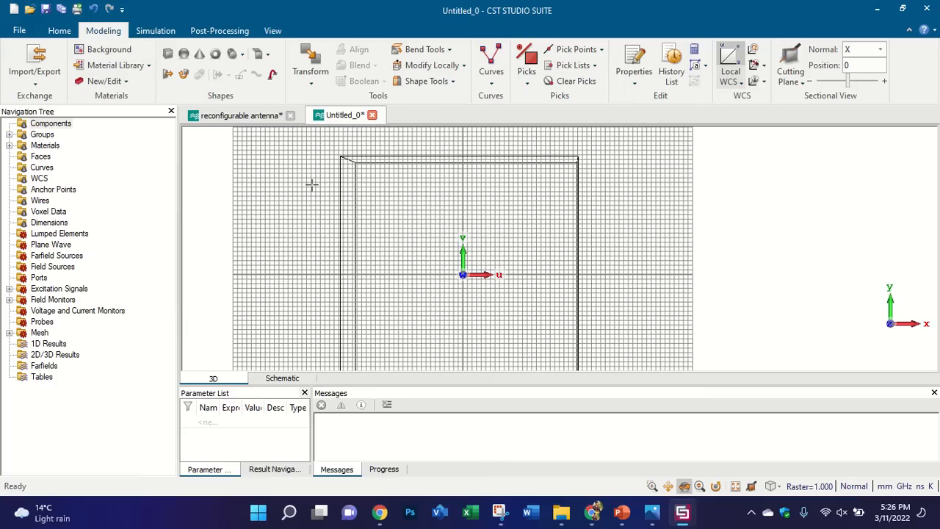
Step: Define a brick named Substrate spanning U from -ws/2 to ws/2, V from -Ls/2 to Ls/2 and W from 0 to ts
click(167, 54)
key(Escape)
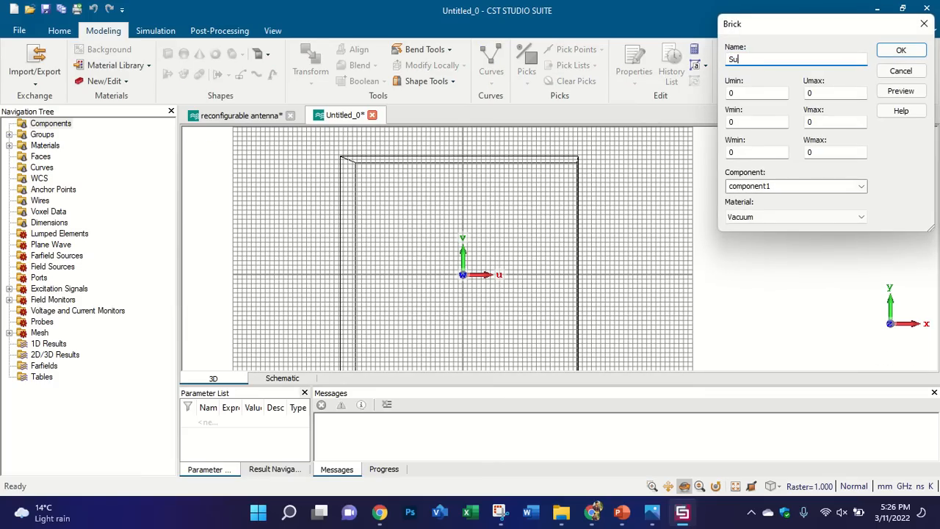
double_click(731, 93)
key(Tab)
text(ws/2)
key(Tab)
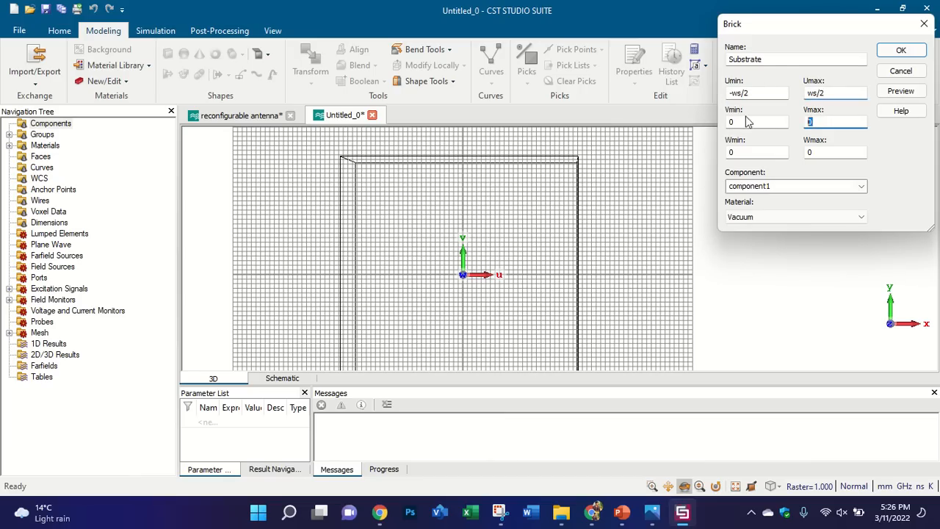
text(Ls/2)
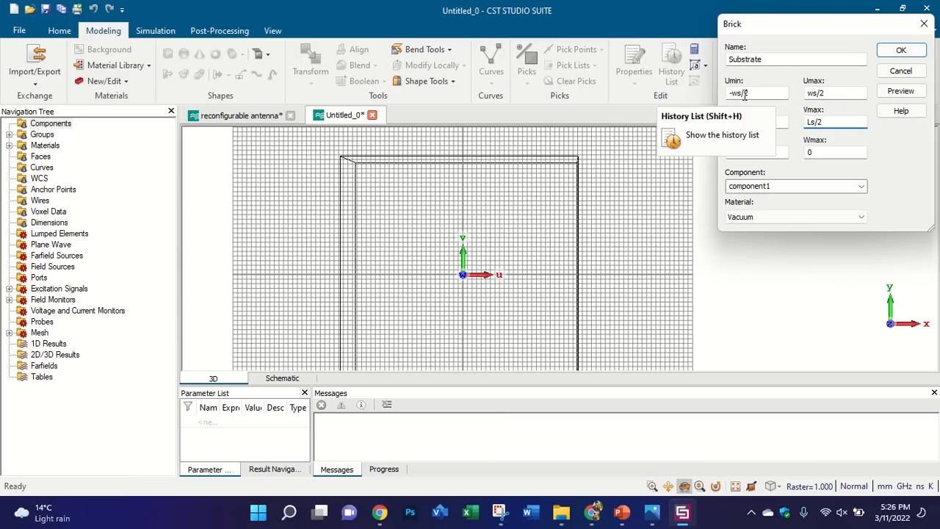
key(shift+Tab)
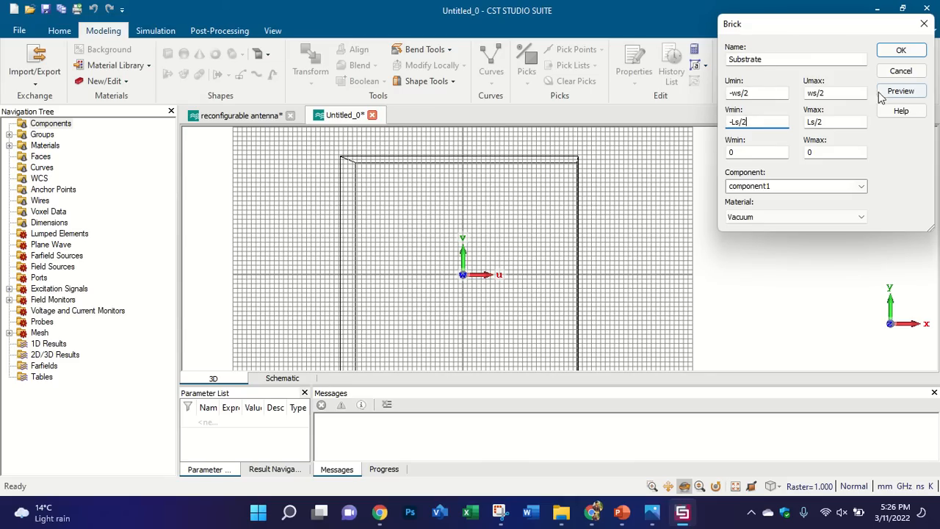
drag(841, 151, 769, 161)
text(ts)
Step: Load FR-4 (lossy) from the material library as the Substrate brick's material
click(793, 216)
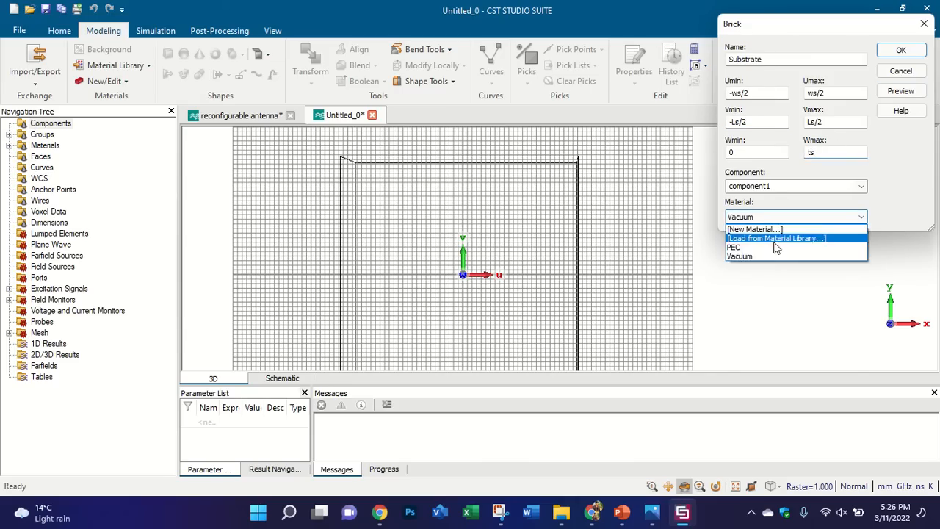
click(771, 247)
click(779, 218)
click(776, 238)
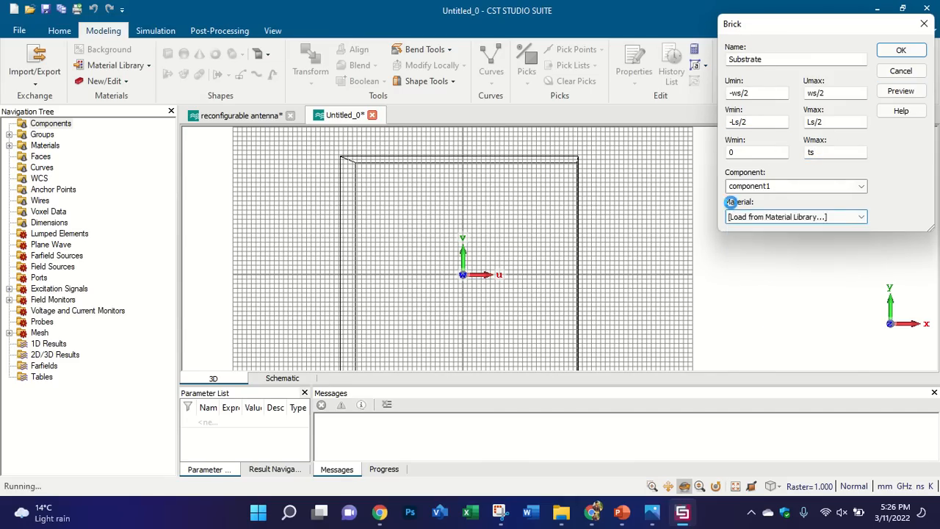
click(654, 159)
key(f)
key(Down)
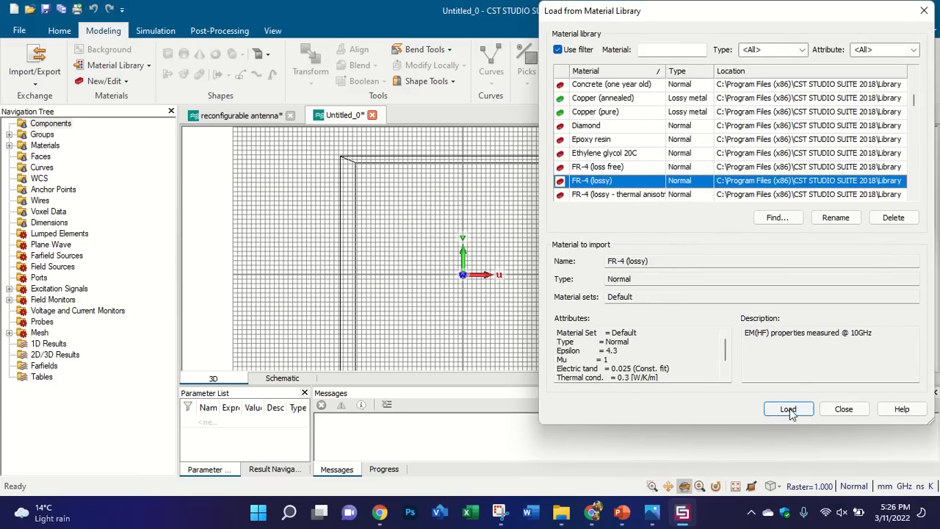
click(790, 409)
Step: Define the missing parameters ws = 30, Ls = 45 and ts = 1.6, preview the Substrate brick and create it
click(896, 93)
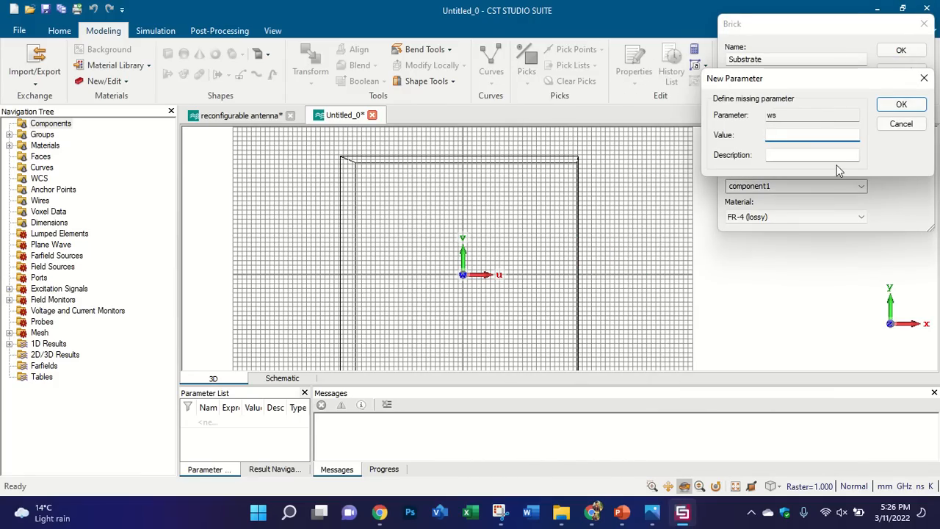
text(30)
click(901, 105)
text(4)
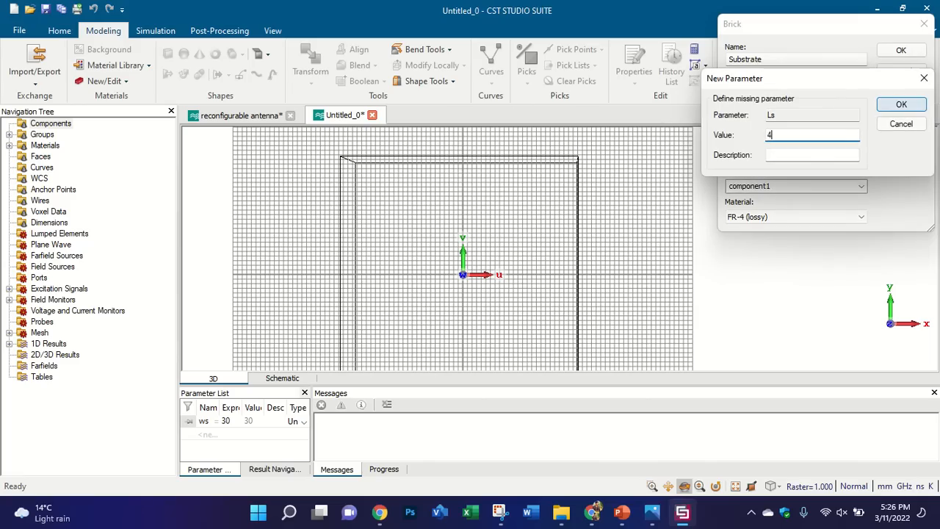
text(5)
click(892, 107)
text(1.6)
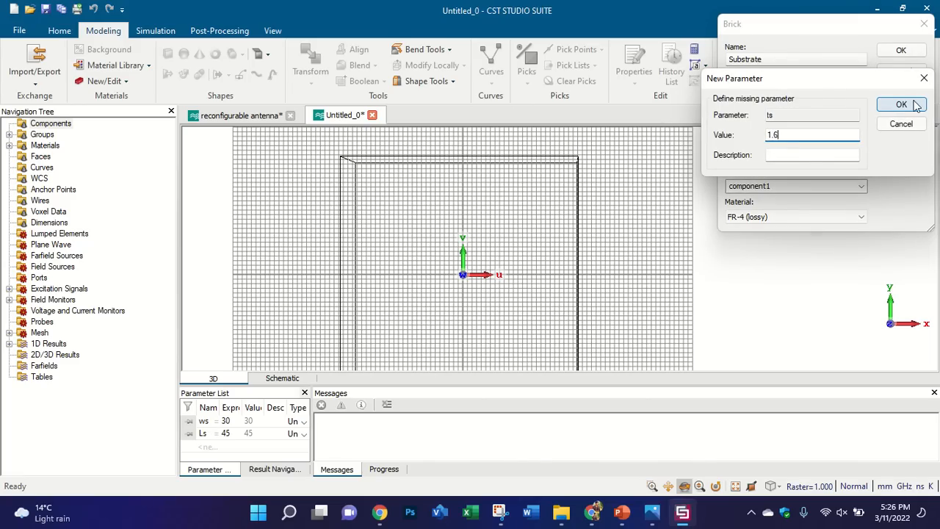
click(914, 105)
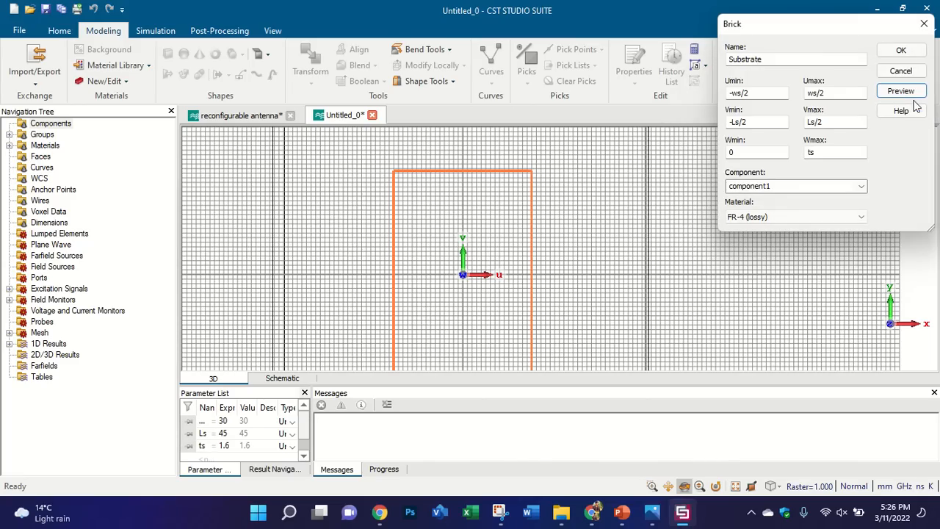
click(901, 50)
Step: Pick the underside face of the Substrate
drag(535, 218, 100, 257)
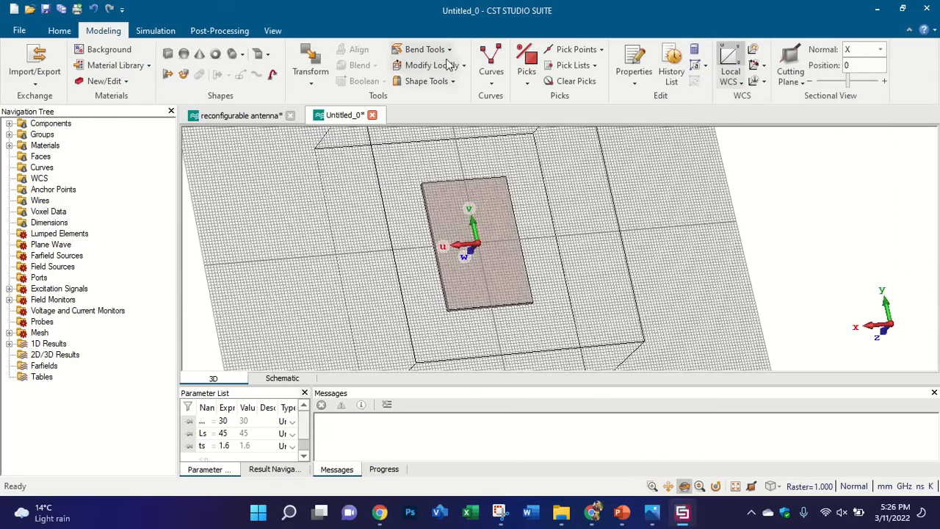
click(571, 65)
click(528, 74)
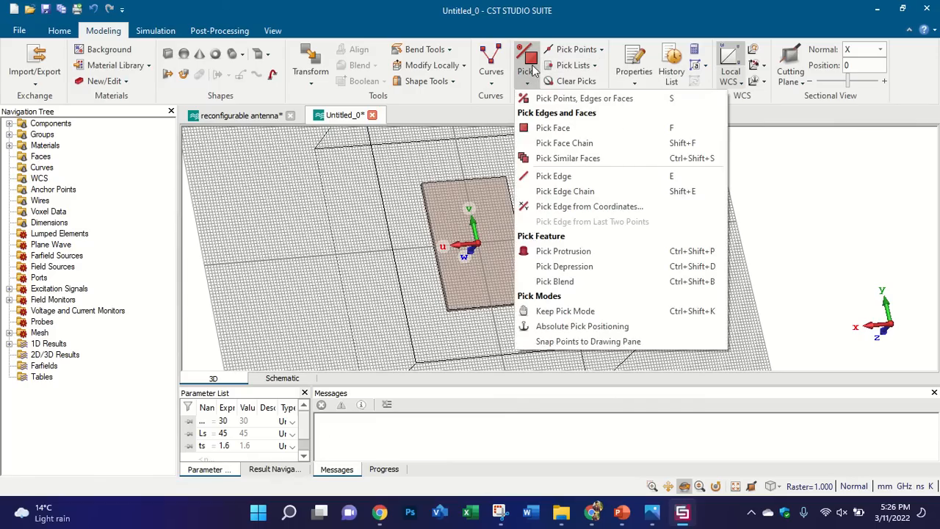
key(s)
double_click(486, 229)
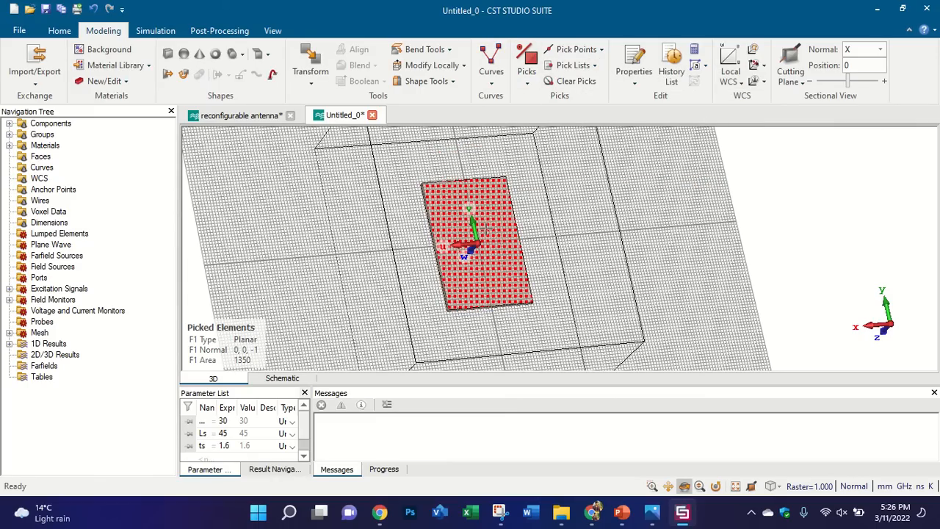
Step: Define a brick named ground from the picked face, with Wmax set to tp
click(168, 53)
key(Escape)
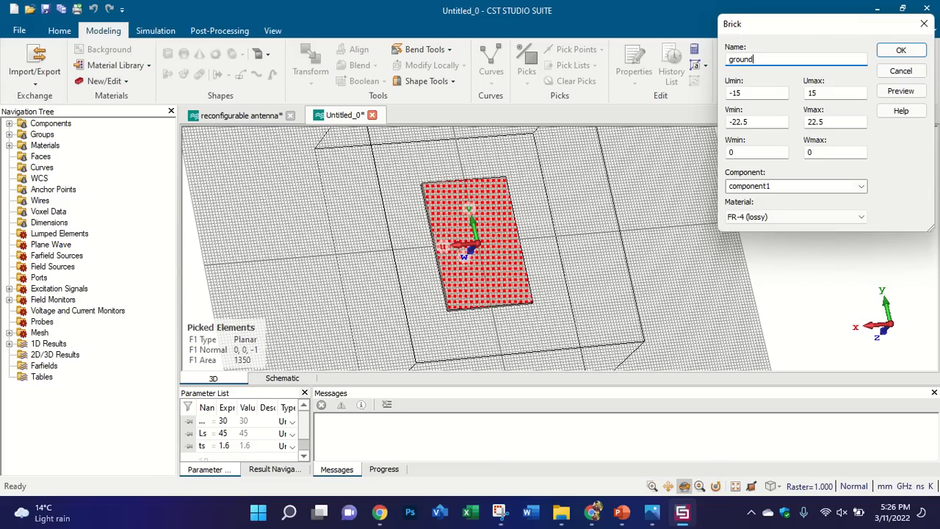
click(821, 152)
text(ts)
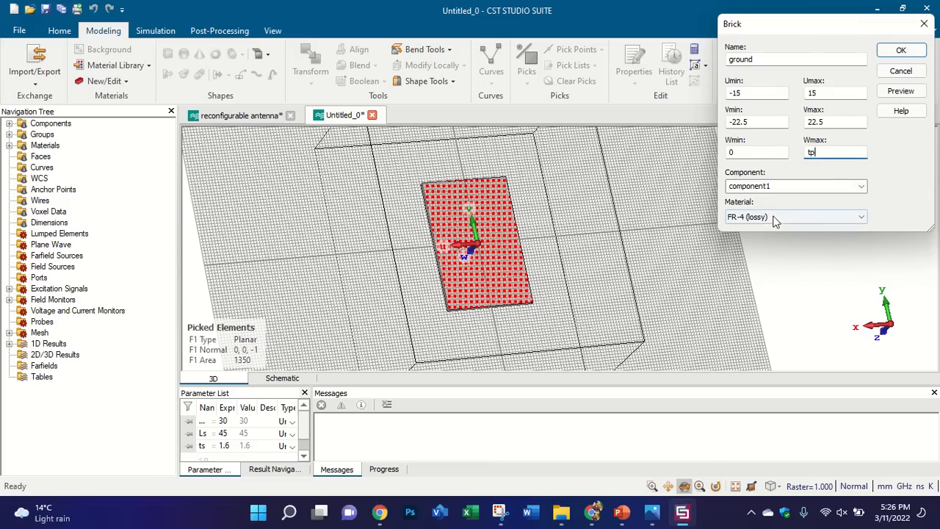
Step: Load Copper (annealed) from the material library as the ground brick's material
click(778, 216)
click(771, 236)
click(748, 126)
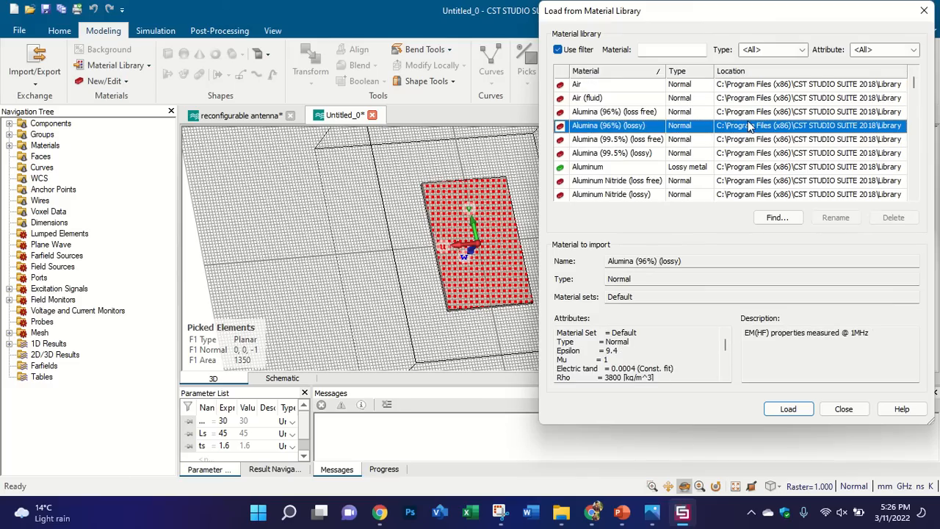
key(c)
key(c)
key(c)
key(c)
key(c)
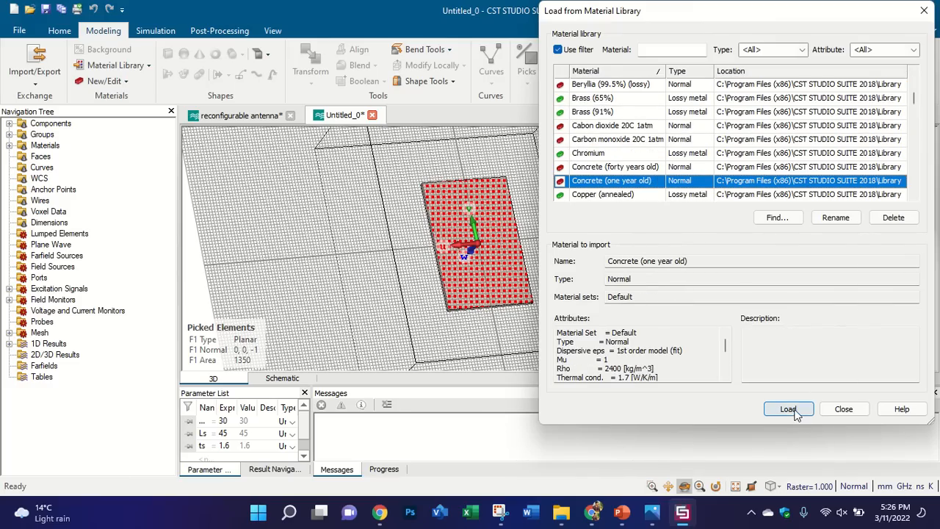
key(c)
key(Return)
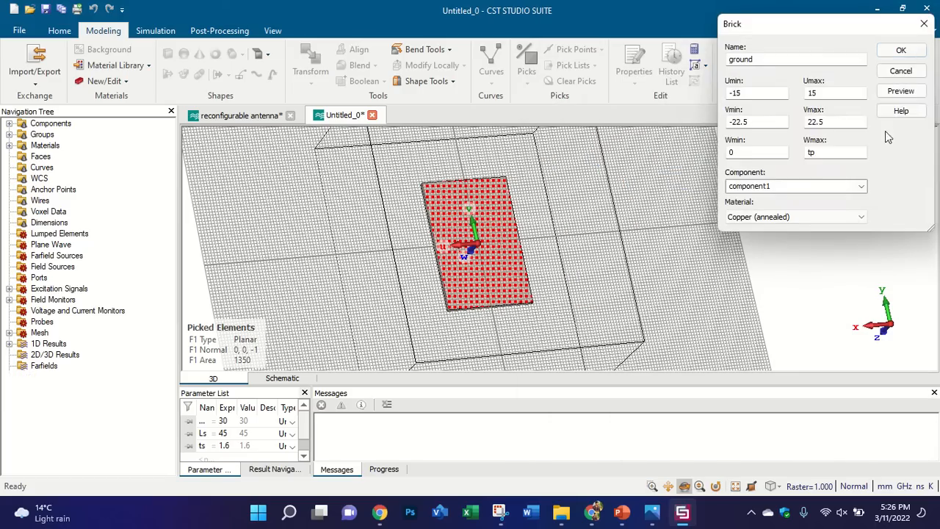
Step: Define the missing parameter tp = 0.035, preview the ground brick and create it
click(886, 87)
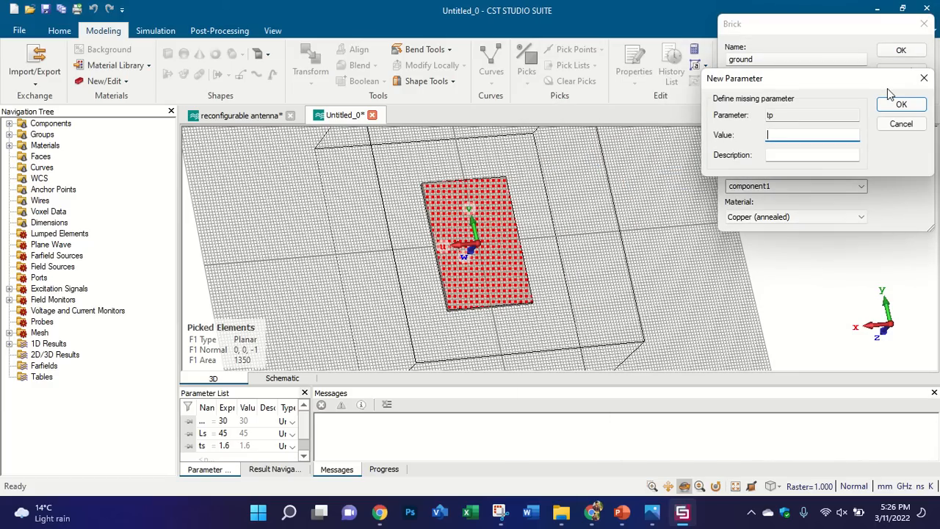
text(0.035)
key(Return)
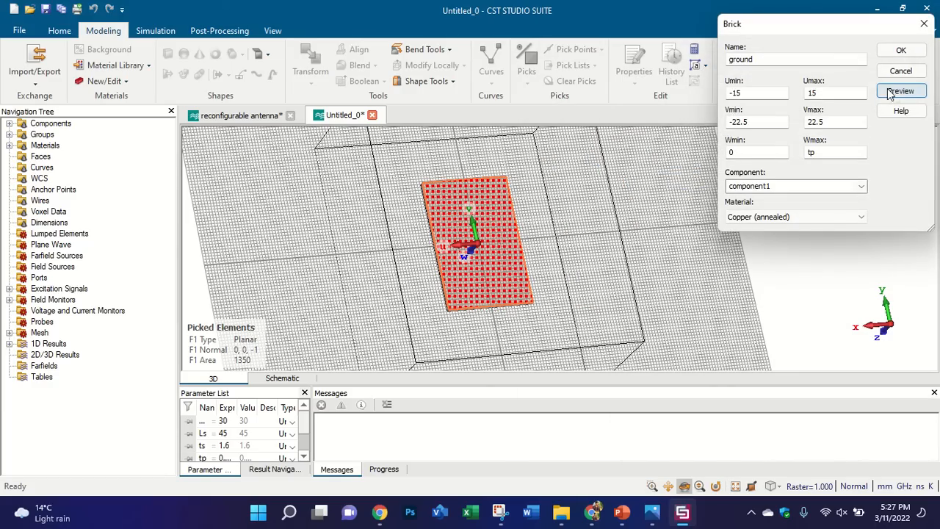
click(899, 51)
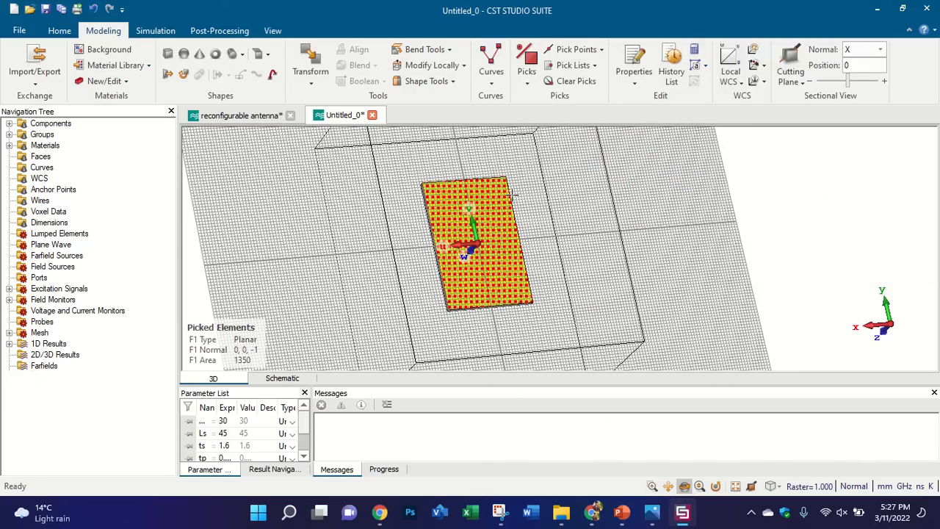
Step: Examine the ground layer and the substrate from the back, the lower edge and the front
scroll(496, 272, up, 3)
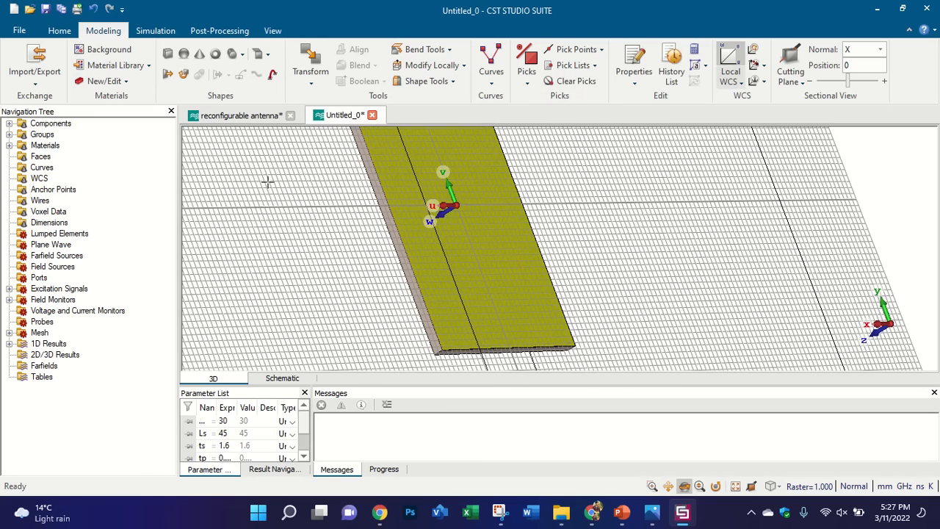
click(35, 125)
scroll(450, 349, up, 5)
drag(452, 326, 509, 259)
scroll(508, 259, up, 3)
scroll(436, 284, down, 6)
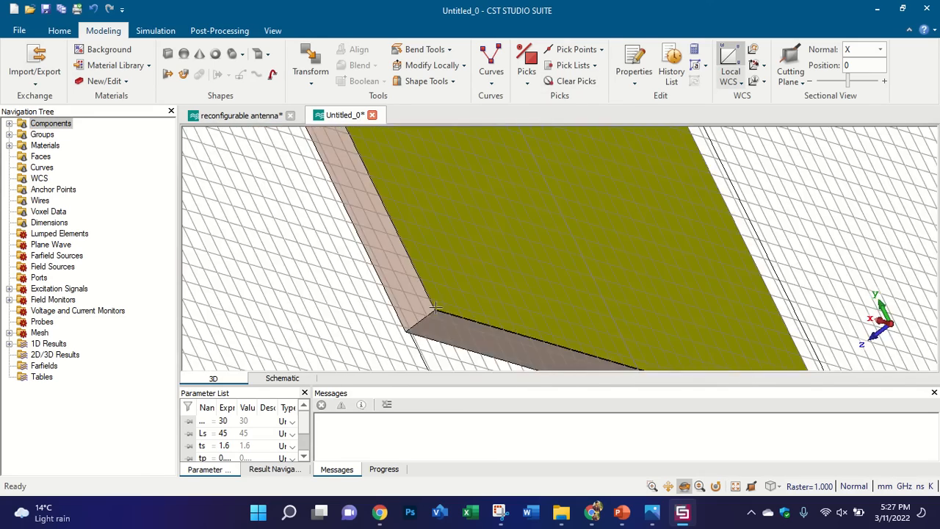
drag(437, 283, 478, 309)
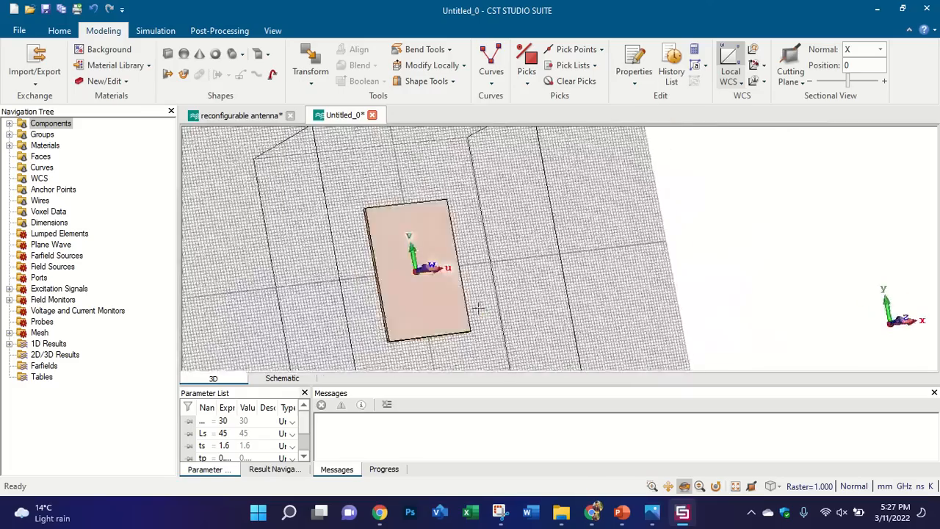
key(KP_5)
scroll(390, 316, up, 2)
scroll(401, 326, up, 2)
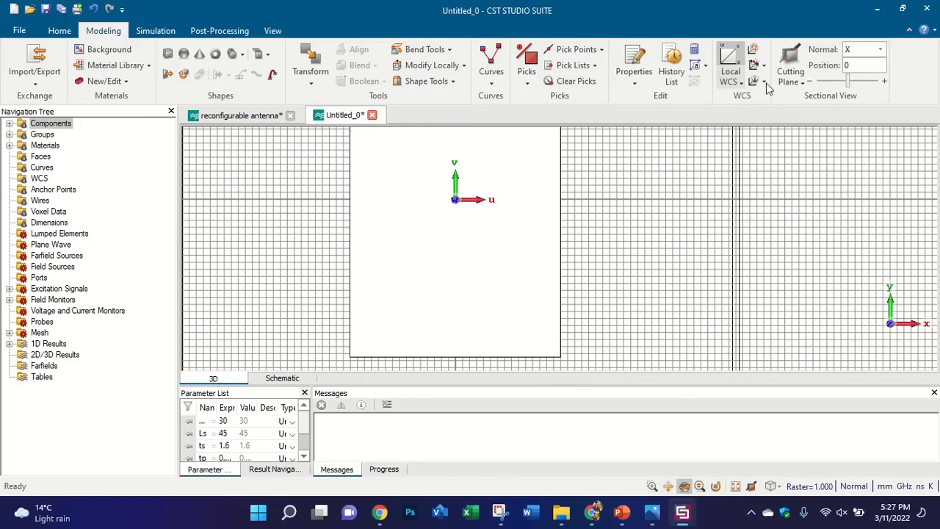
Step: Select solid1, patch and Feedline in the reconfigurable antenna project for copying
click(239, 115)
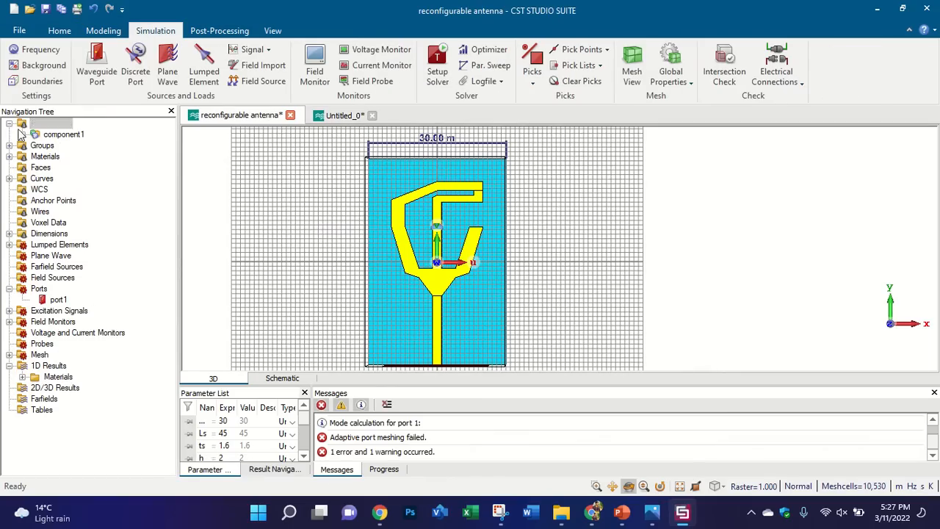
double_click(23, 125)
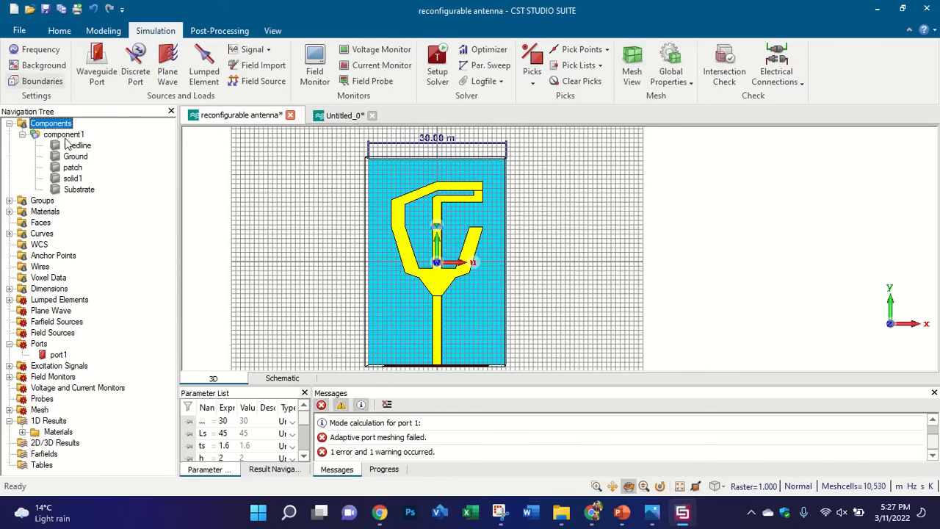
click(73, 180)
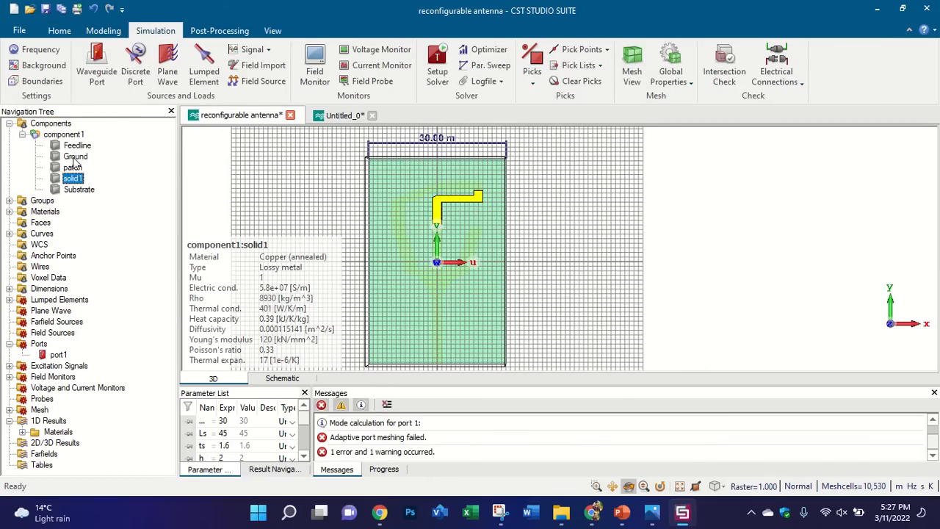
ctrl+click(73, 167)
ctrl+click(83, 146)
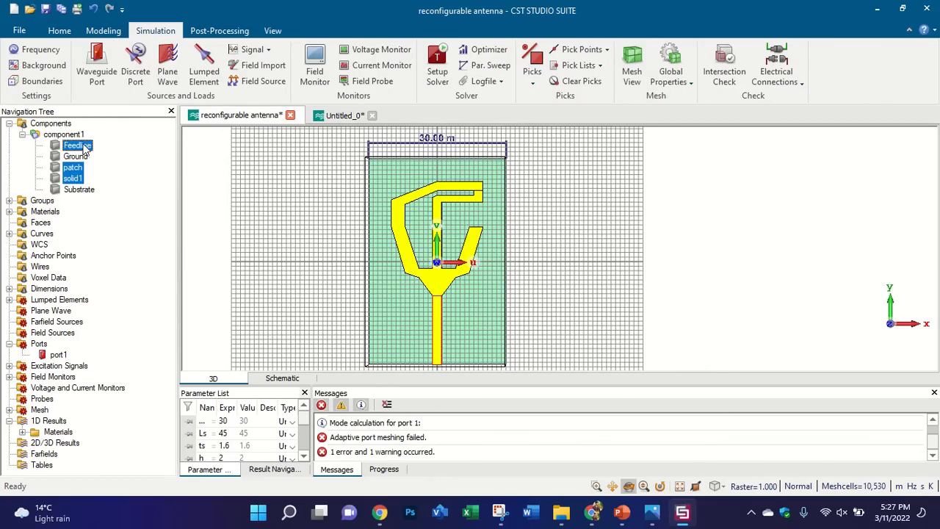
Step: Try to paste the copied patch, solid1 and Feedline shapes into the new project without aligning them, and inspect their size
click(340, 116)
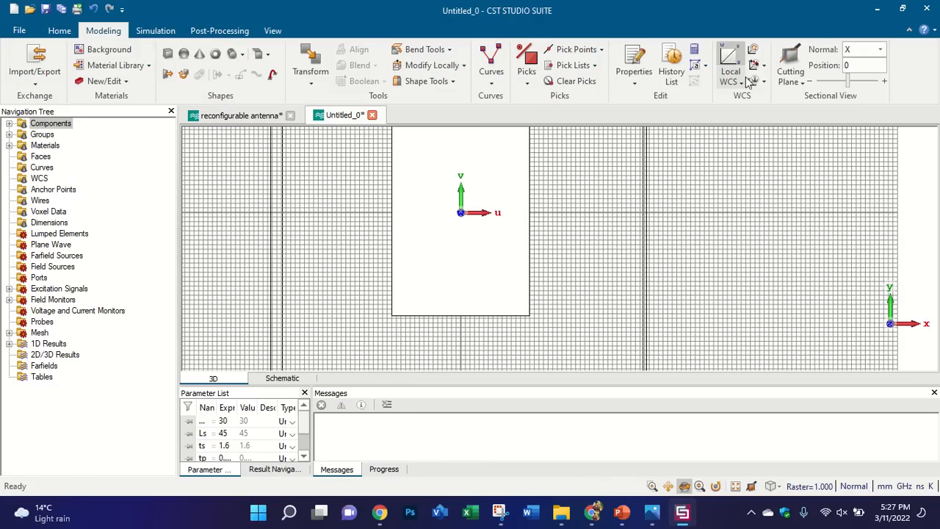
click(747, 81)
click(486, 200)
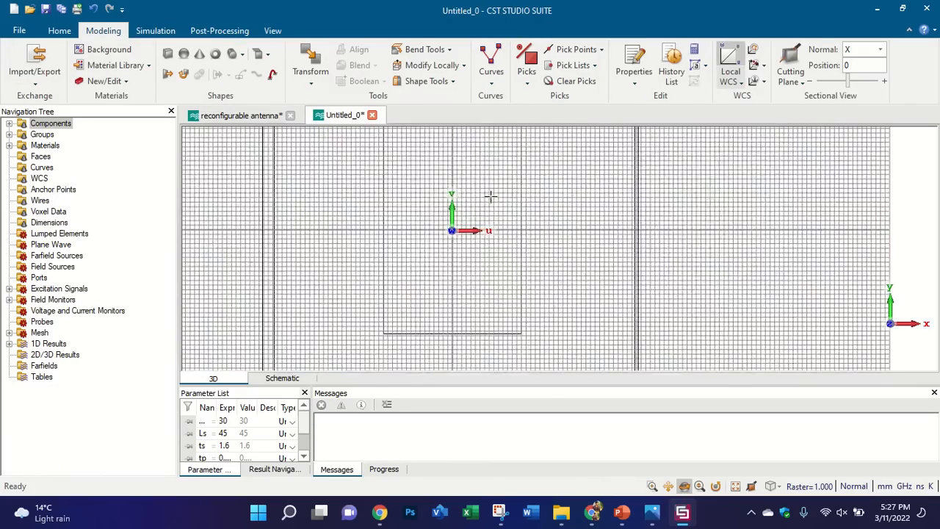
drag(490, 196, 593, 85)
key(ctrl+v)
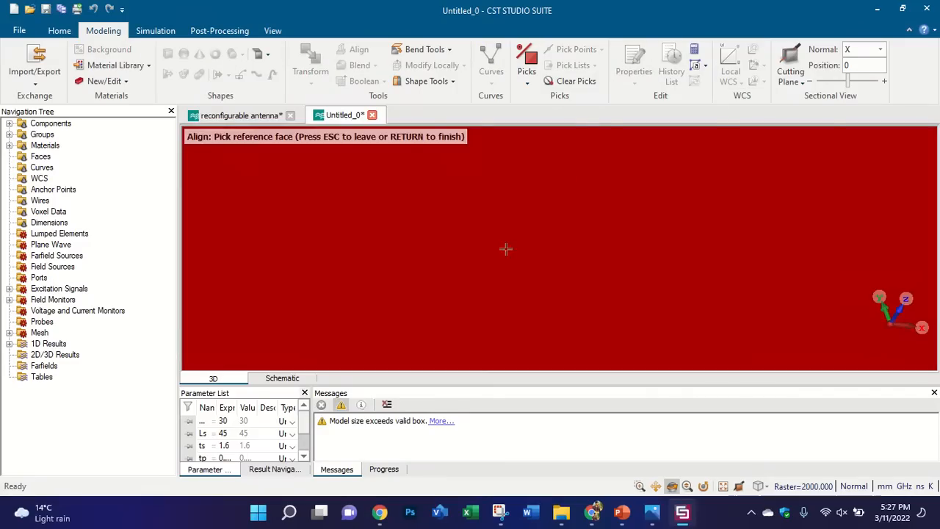
key(Escape)
scroll(472, 268, down, 10)
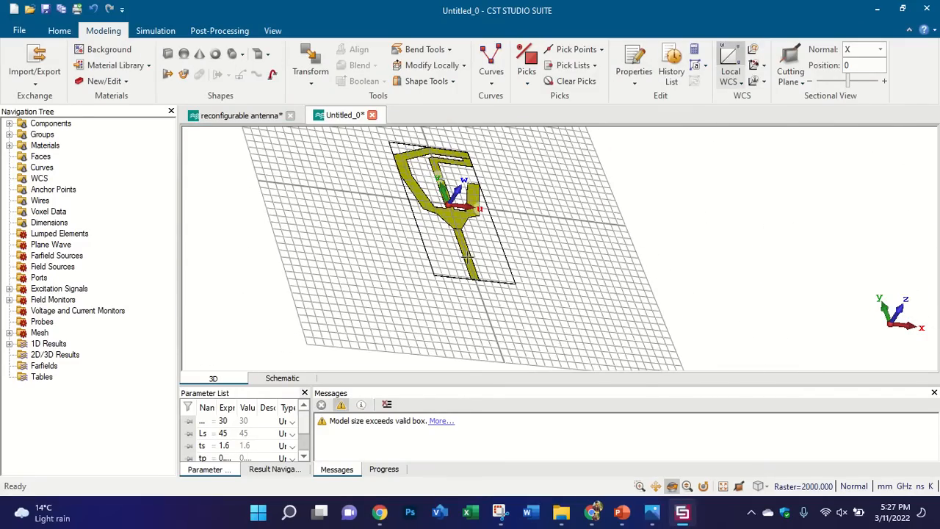
drag(479, 247, 511, 269)
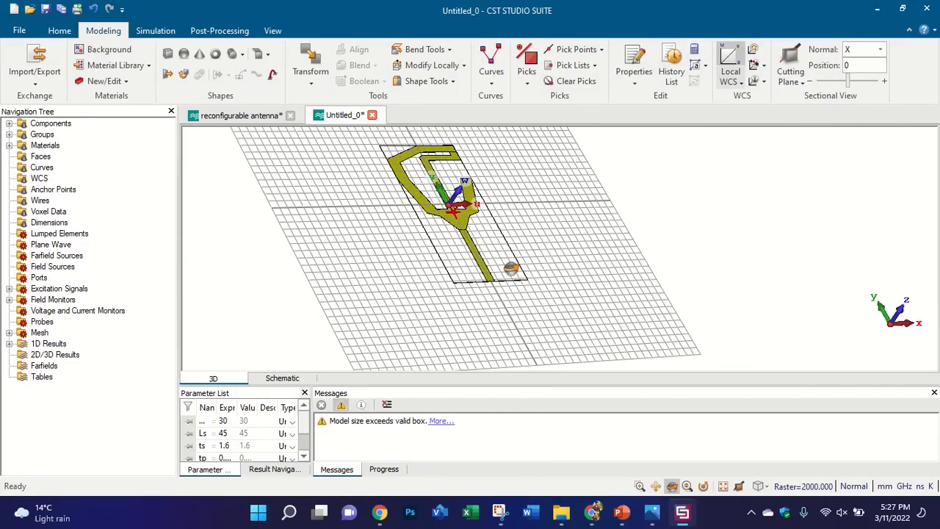
Step: Undo the paste of the antenna shapes and check the remaining substrate and ground
key(ctrl+z)
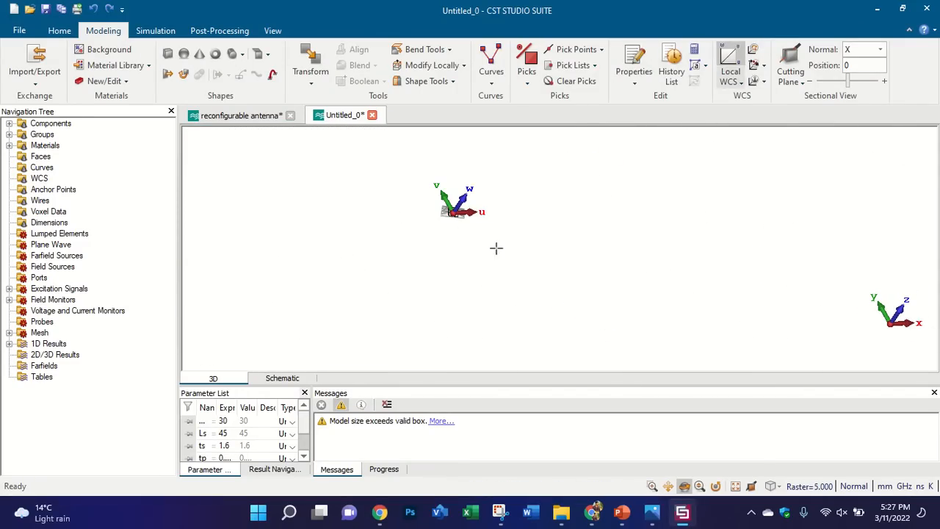
scroll(454, 206, up, 8)
scroll(455, 213, up, 10)
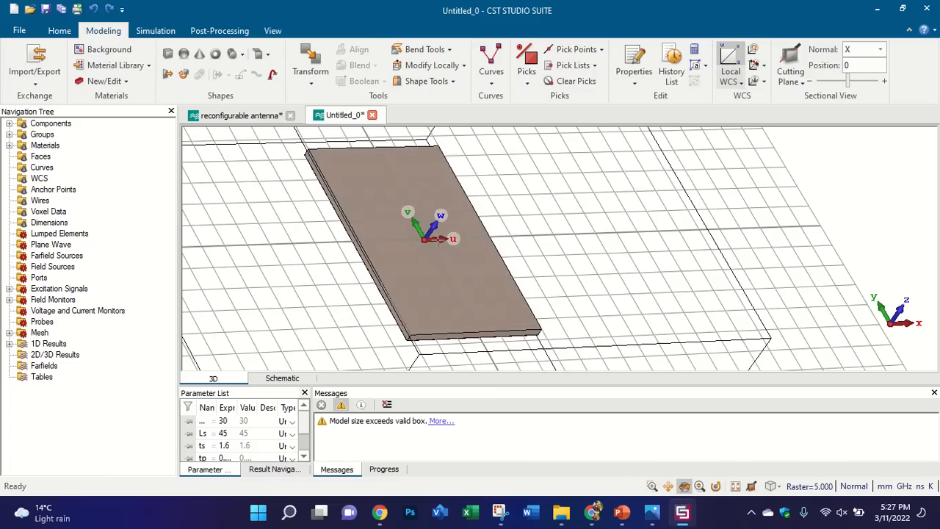
drag(438, 239, 425, 267)
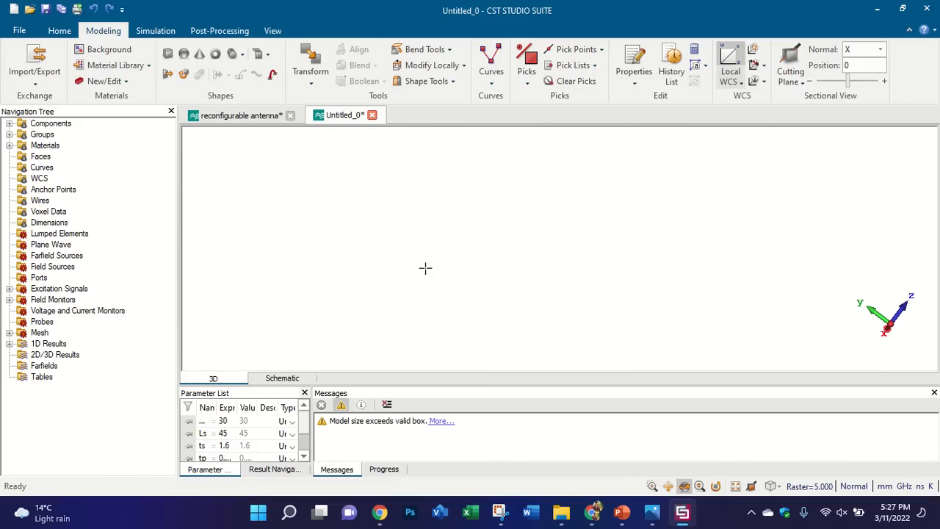
right_click(385, 196)
mouse_move(433, 33)
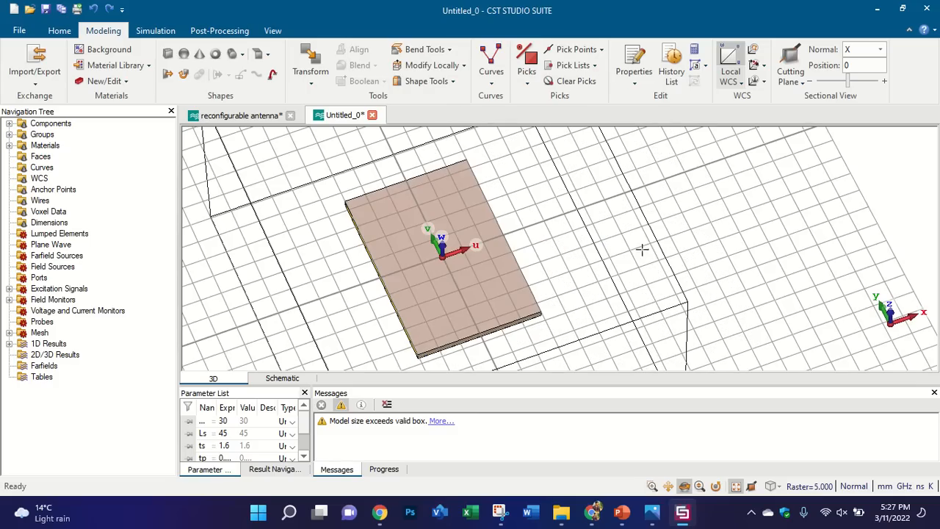
Step: Check the frequency range settings of the new project without changing them
click(143, 31)
click(36, 49)
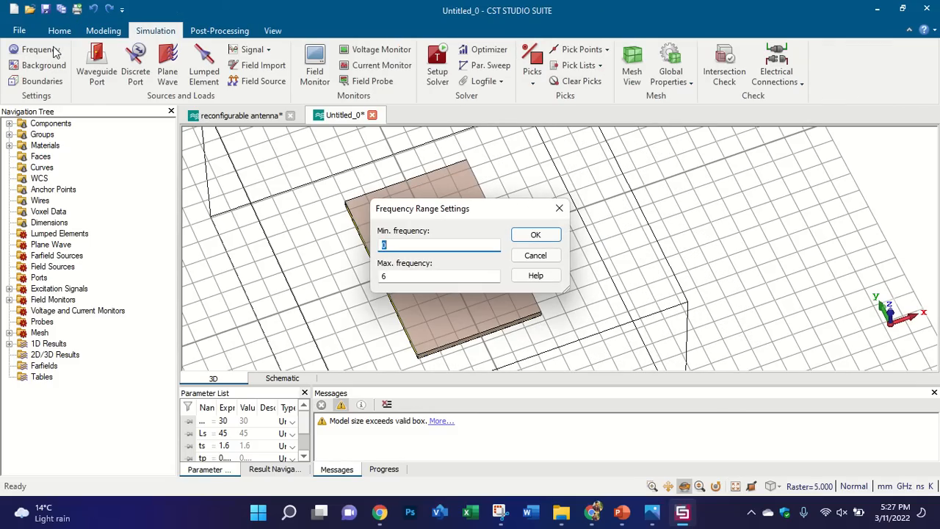
click(559, 209)
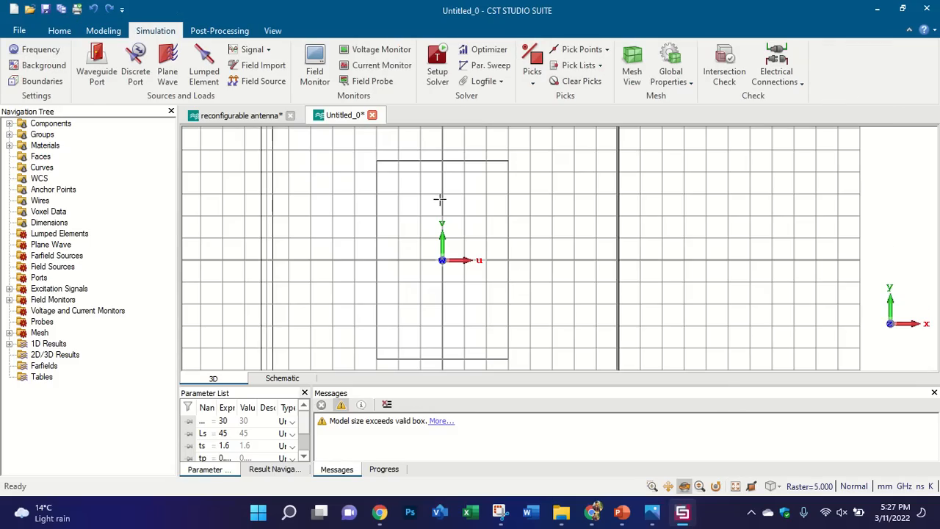
Step: Override the material colour of the Substrate solid with cyan
click(8, 124)
click(22, 134)
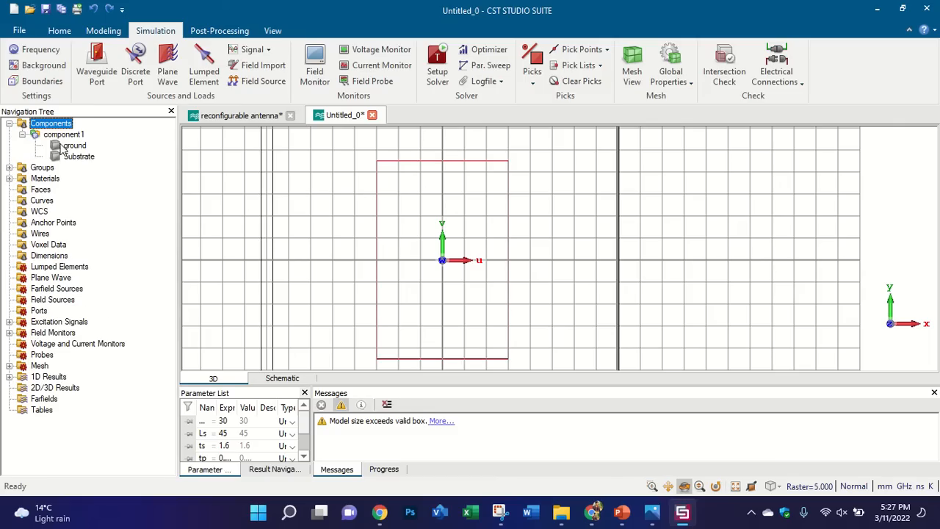
right_click(64, 158)
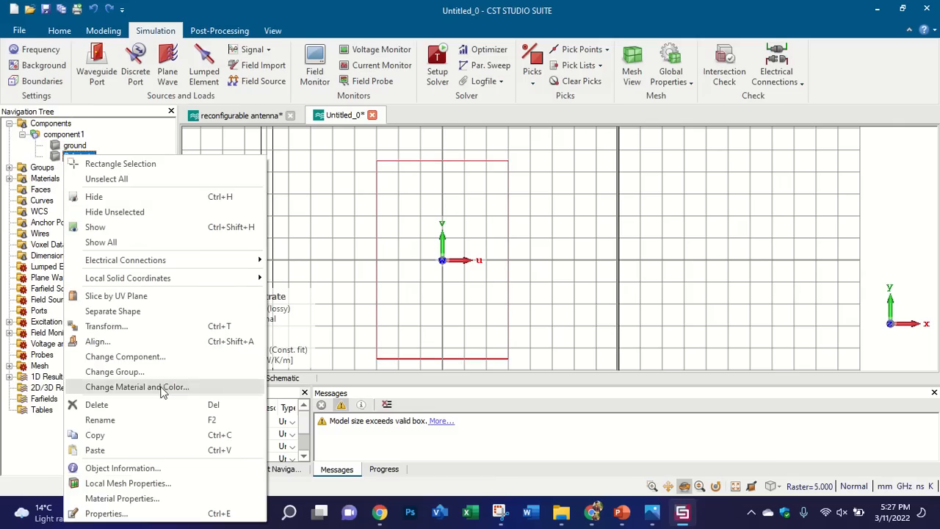
click(213, 327)
click(492, 290)
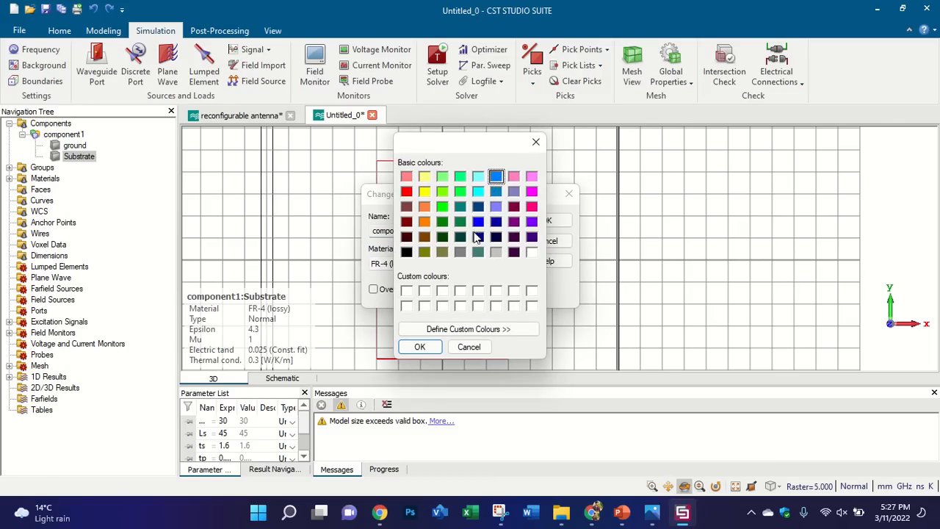
click(419, 346)
click(549, 221)
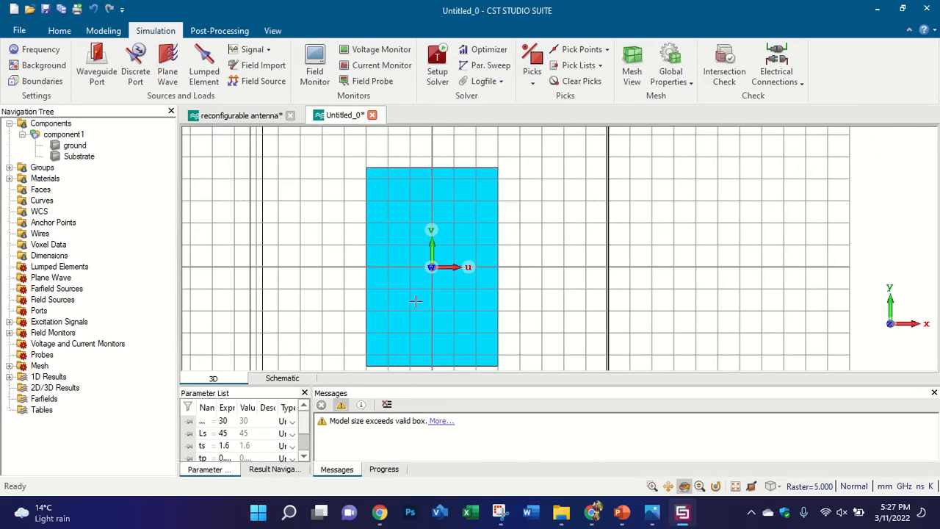
click(103, 31)
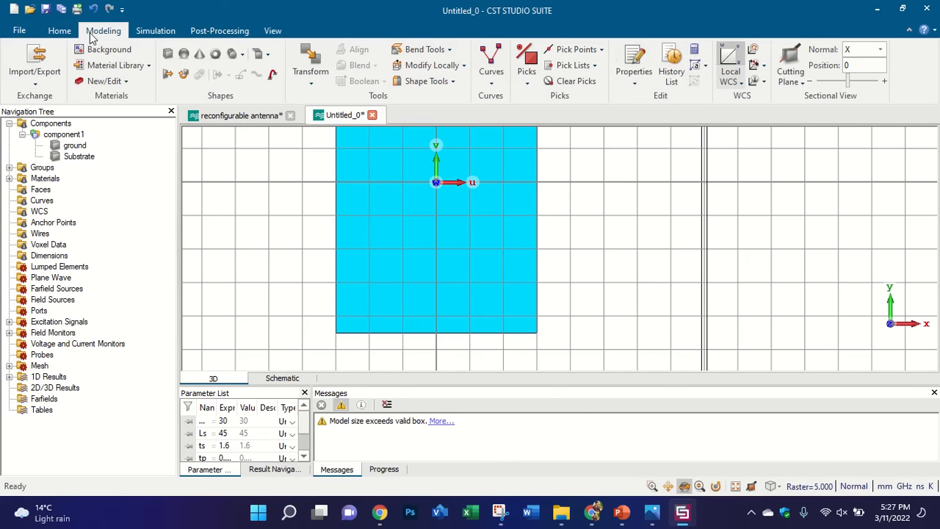
Step: Align the local WCS with the midpoint of the substrate's lower edge and define a brick feedline spanning U from -wf/2 to wf/2
click(753, 64)
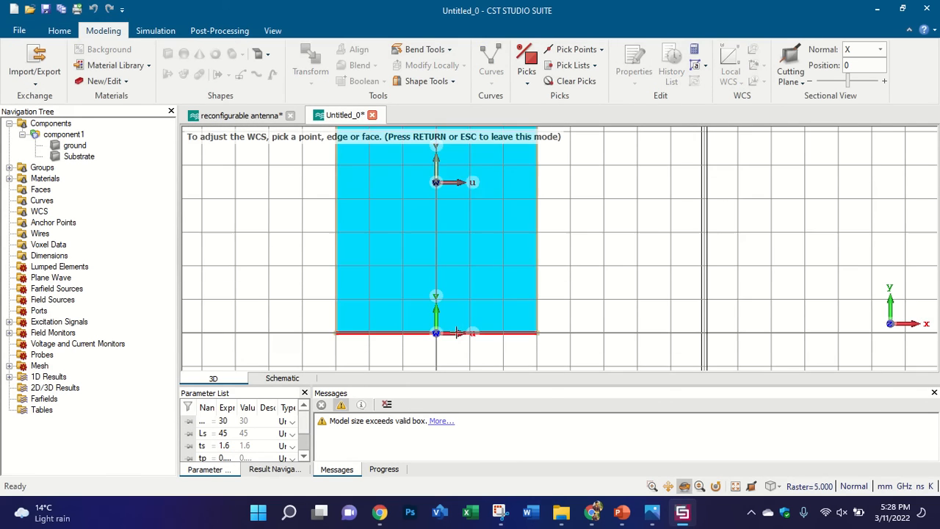
click(436, 332)
click(167, 55)
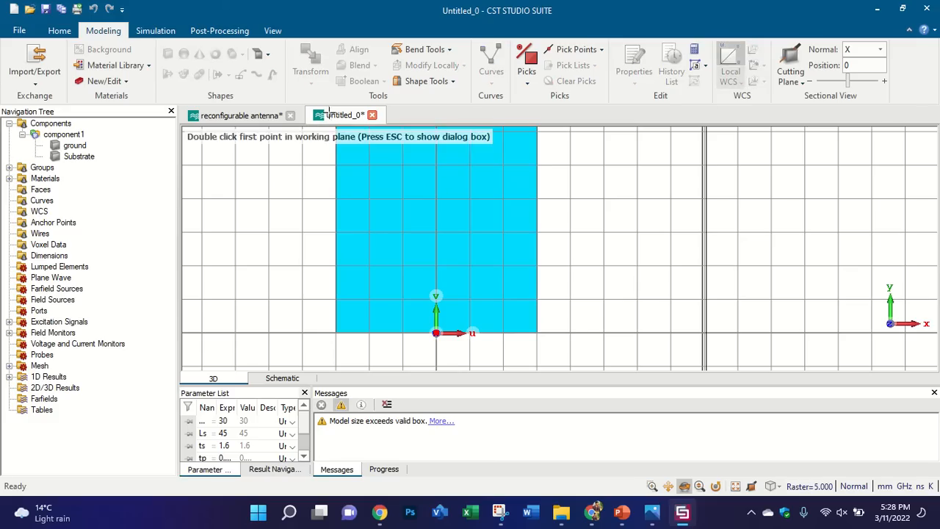
key(Escape)
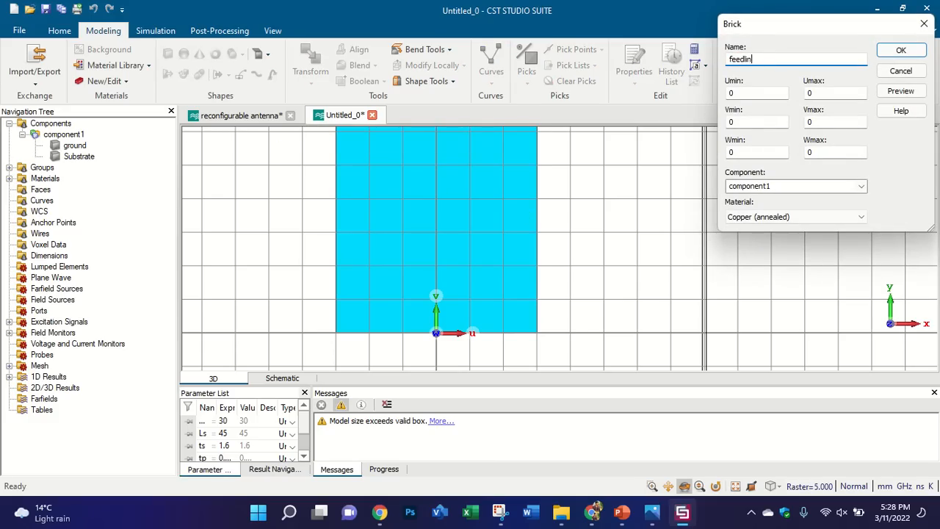
key(Tab)
text(-w)
key(Tab)
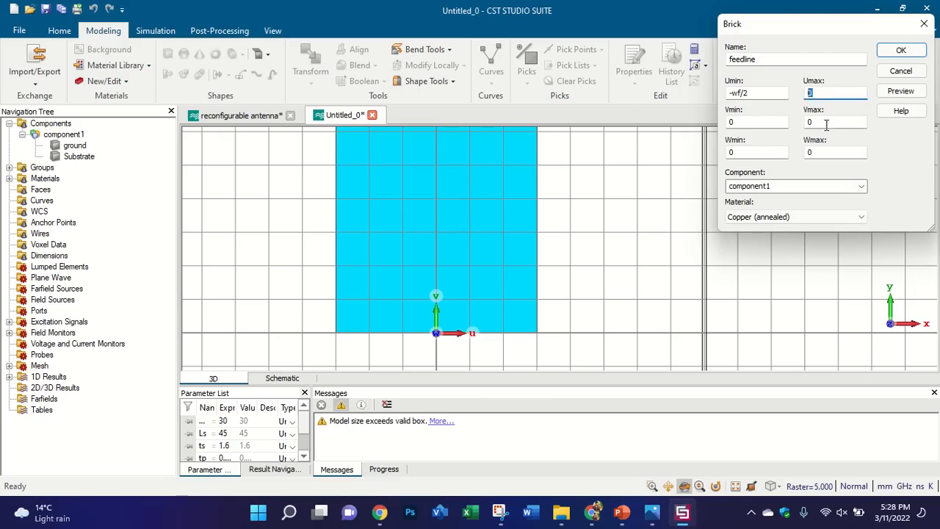
text(wf/2)
key(Tab)
Step: Create the copper feedline brick with Vmax lf and Wmax tp, defining the parameters wf as 2 and lf as 15
click(900, 91)
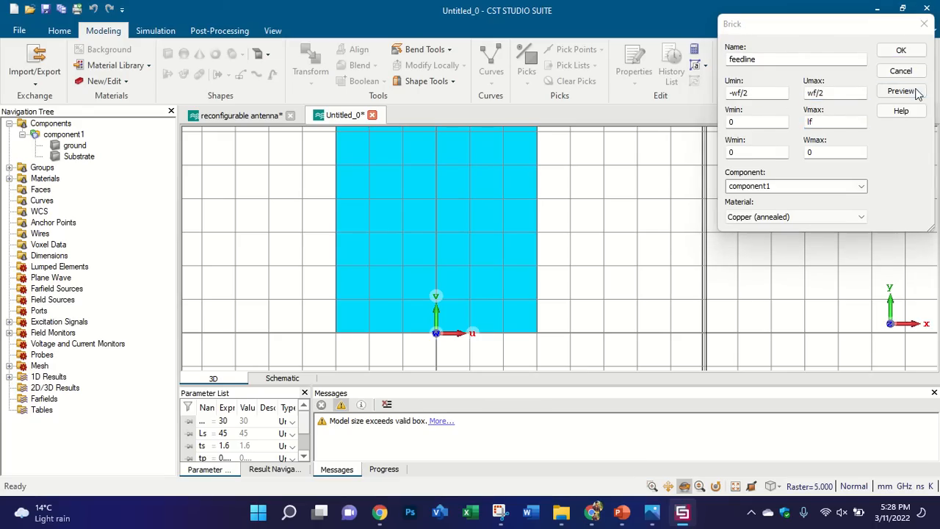
text(2)
click(887, 110)
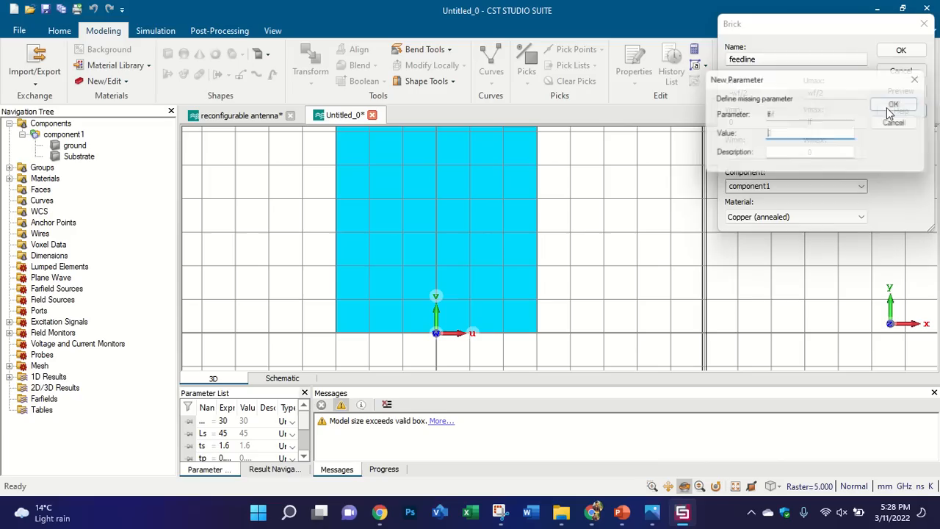
text(15)
click(898, 105)
click(810, 152)
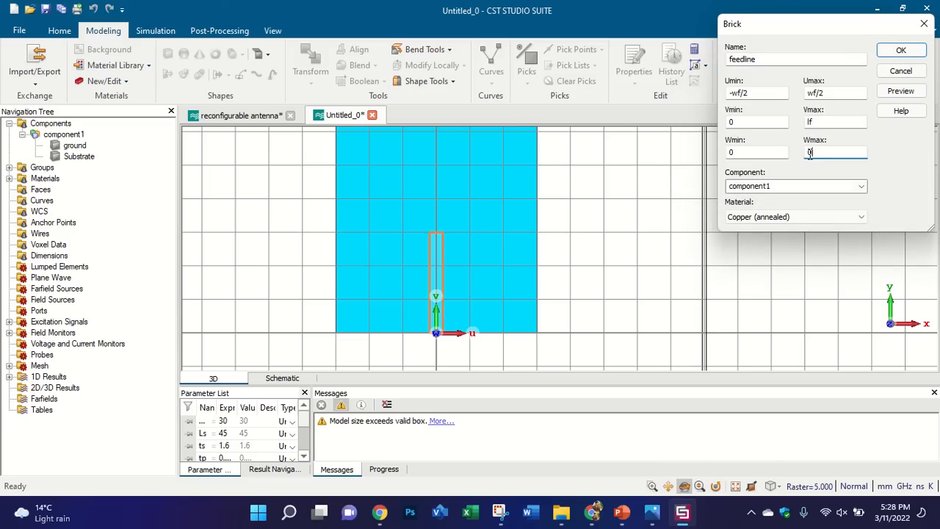
click(890, 96)
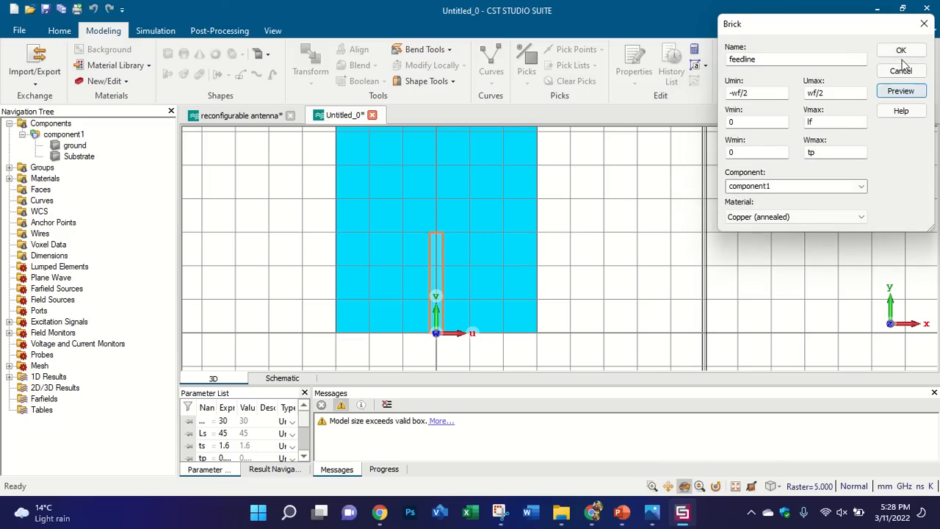
click(901, 51)
Step: Compare the new feedline and substrate with those in the reconfigurable antenna project
scroll(477, 265, down, 4)
scroll(473, 263, down, 3)
drag(473, 262, 552, 188)
click(208, 118)
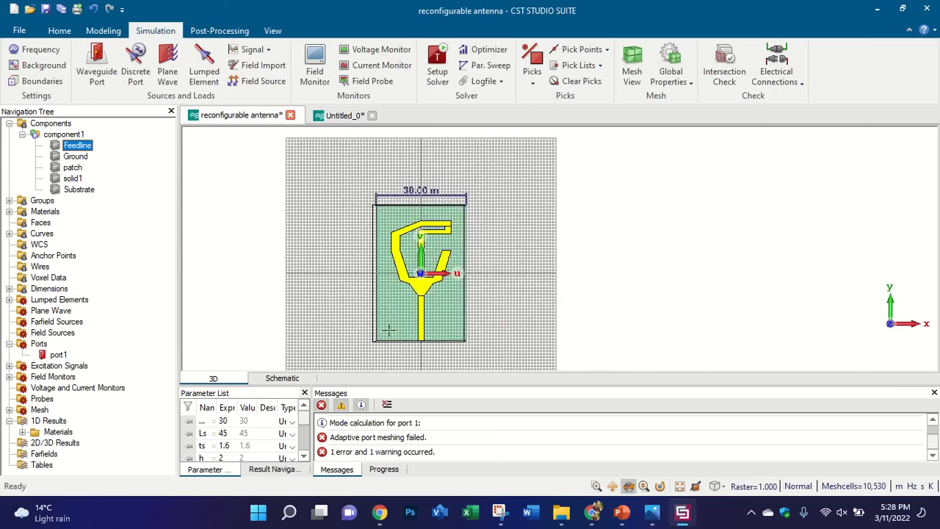
scroll(367, 330, up, 3)
drag(367, 330, 458, 217)
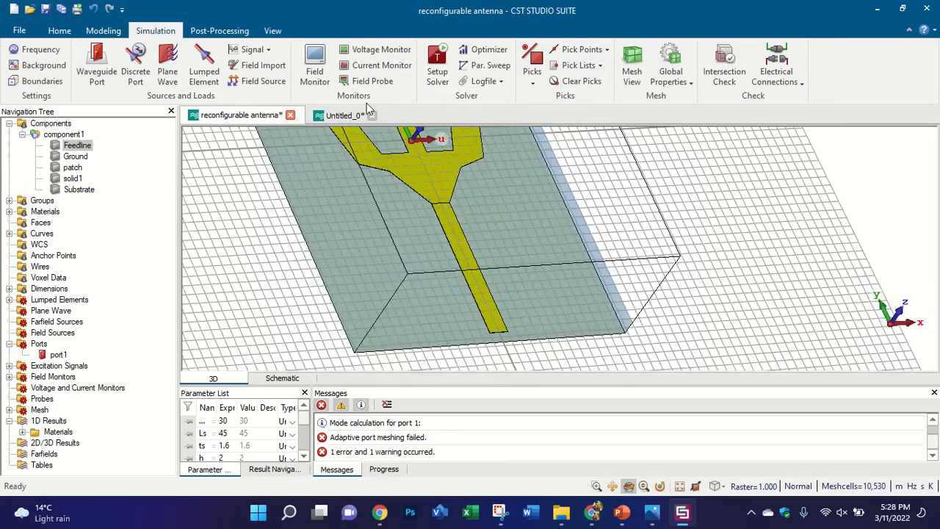
click(336, 116)
Step: Pick the feedline's thin end face at the lower edge of the substrate
scroll(490, 250, up, 5)
scroll(444, 323, up, 7)
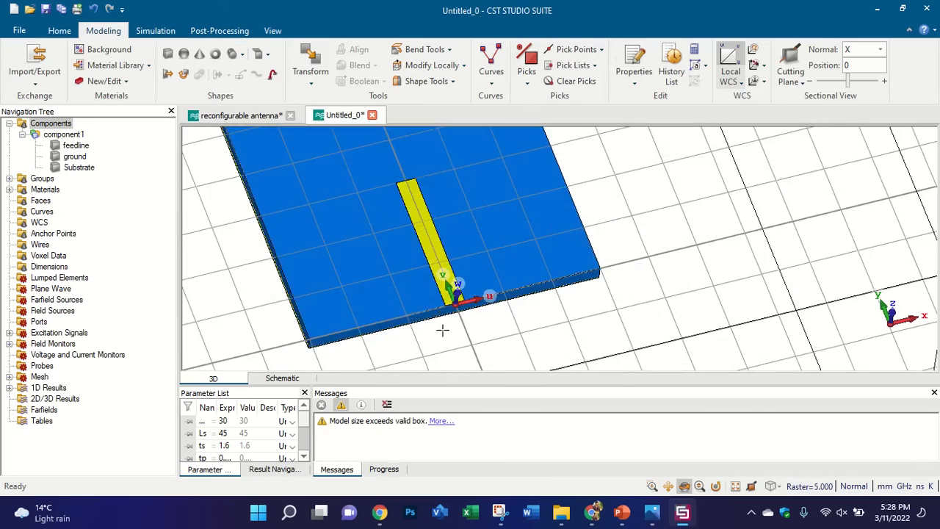
drag(444, 327, 465, 294)
scroll(533, 260, up, 5)
scroll(532, 260, up, 1)
drag(517, 270, 524, 213)
click(528, 58)
scroll(508, 213, up, 5)
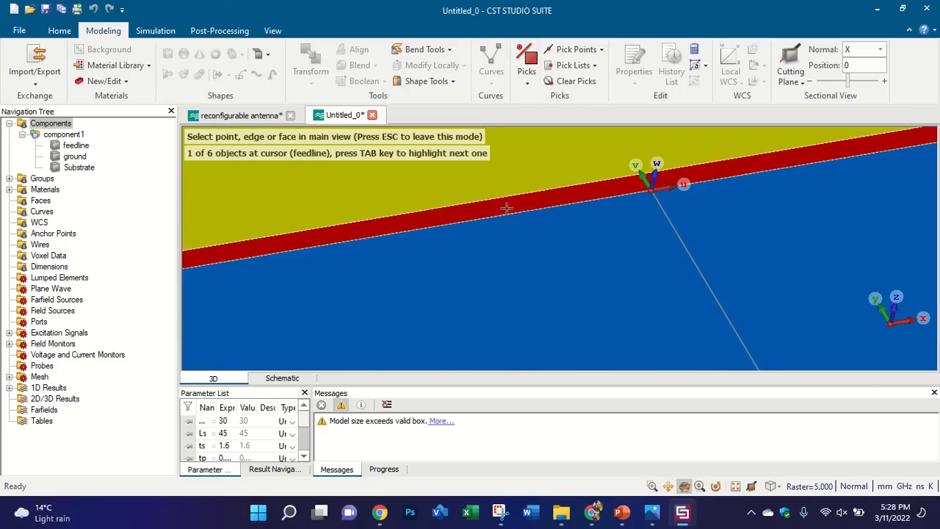
click(509, 213)
scroll(499, 228, down, 6)
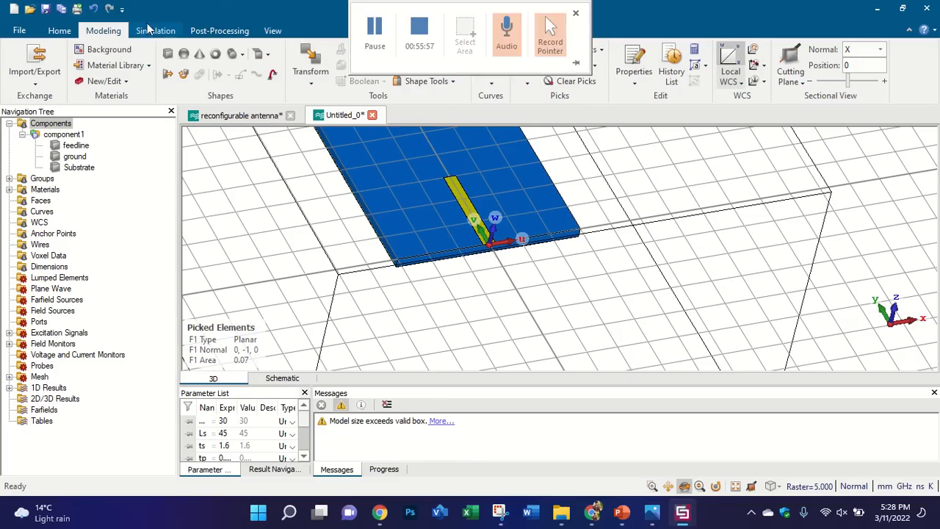
Step: Run the port extension coefficient macro for the microstrip type, calculate k, and construct the waveguide port from the picked face
click(59, 30)
click(637, 70)
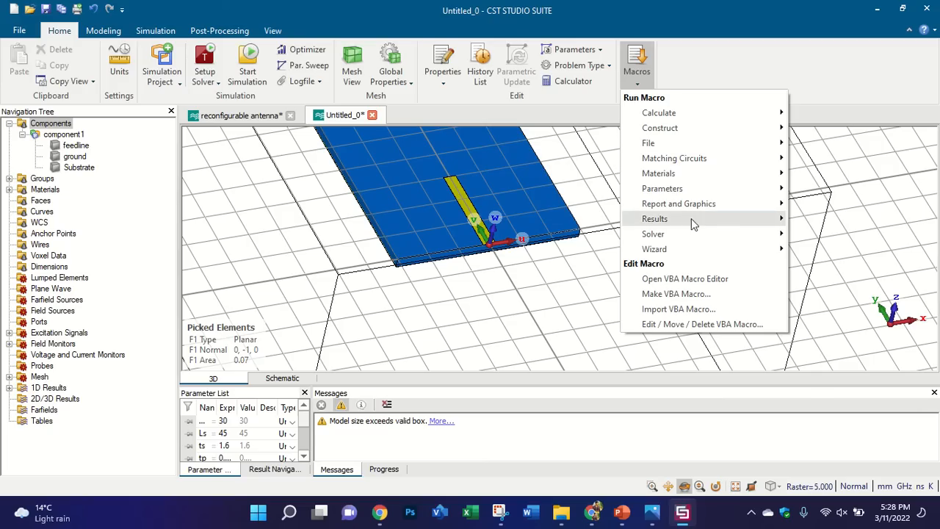
mouse_move(690, 235)
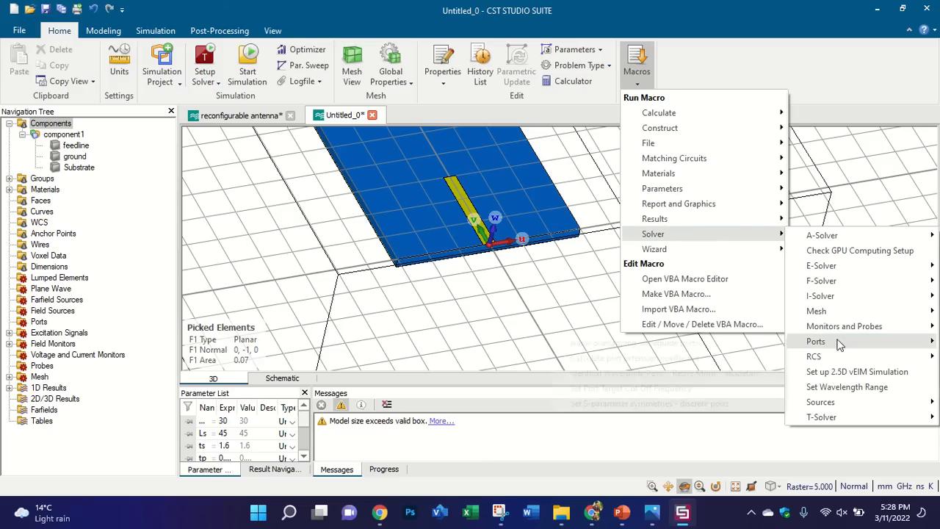
mouse_move(838, 341)
click(757, 360)
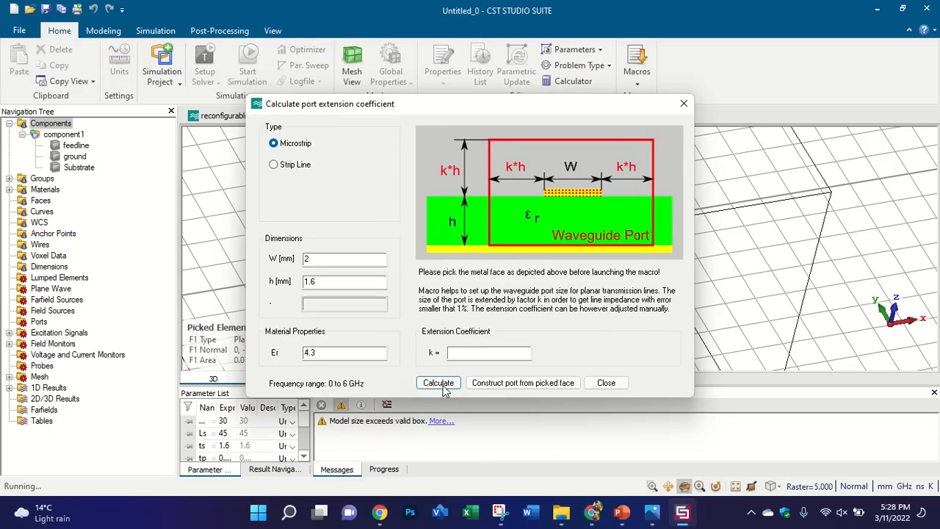
click(437, 380)
click(522, 380)
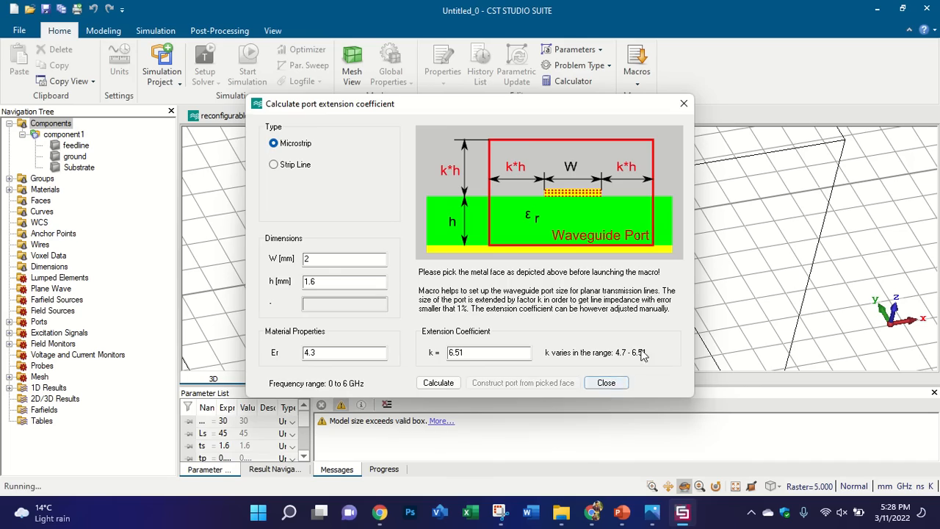
click(606, 383)
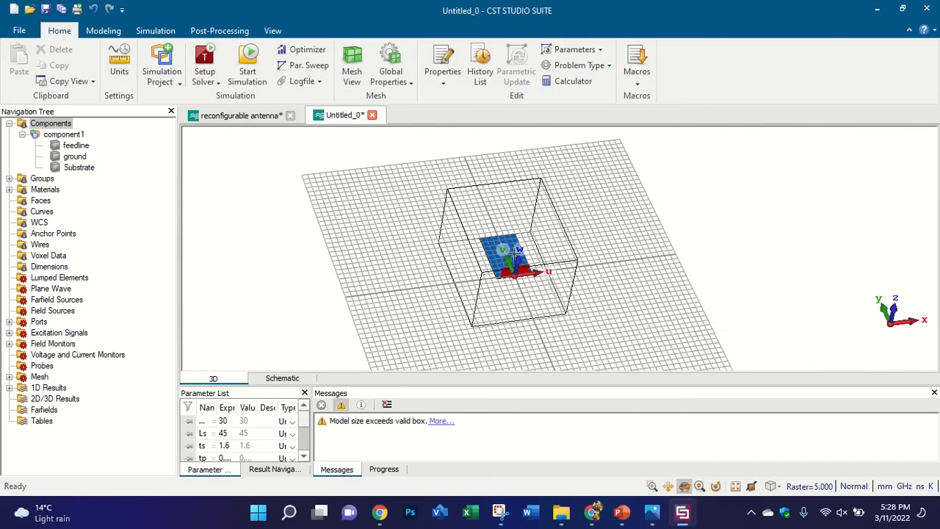
Step: Examine the port area and bounding box in perspective, and the substrate with its feedline in the front view
scroll(514, 253, up, 4)
scroll(506, 246, down, 2)
scroll(493, 220, up, 3)
scroll(488, 184, down, 4)
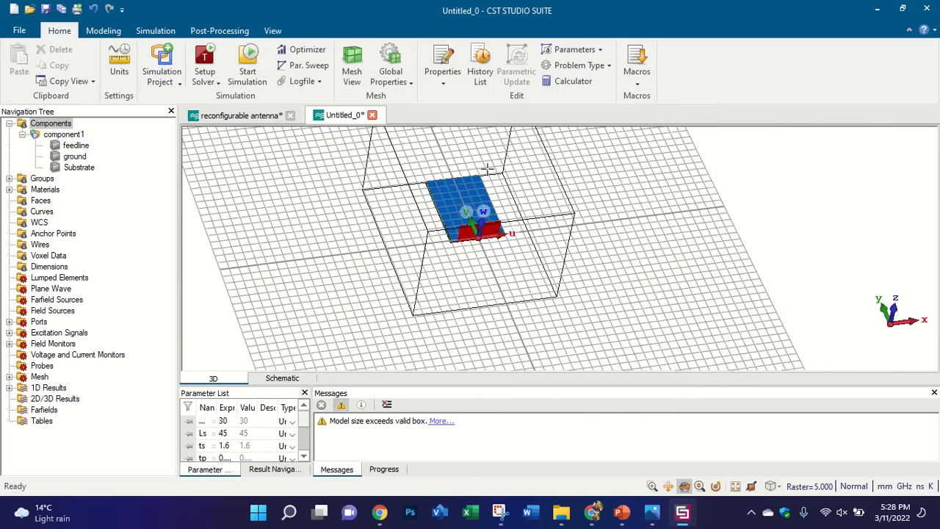
scroll(487, 170, up, 4)
key(5)
scroll(440, 246, up, 2)
scroll(434, 215, down, 6)
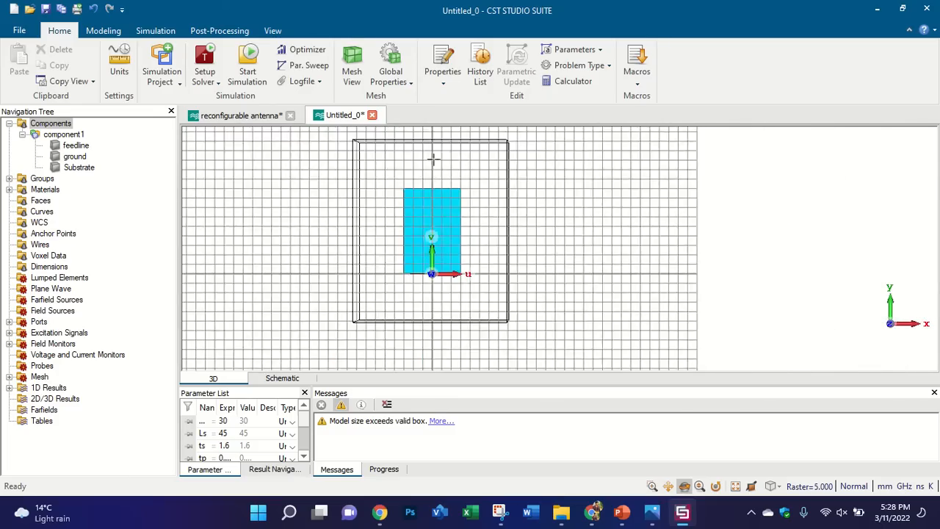
scroll(433, 158, up, 4)
Step: Align the local WCS with the centre of the substrate's front face
click(103, 30)
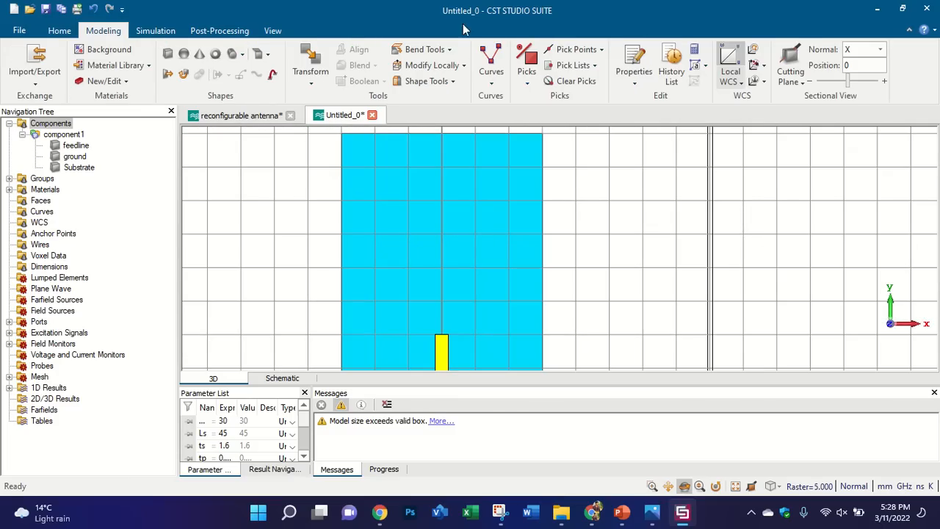
click(729, 64)
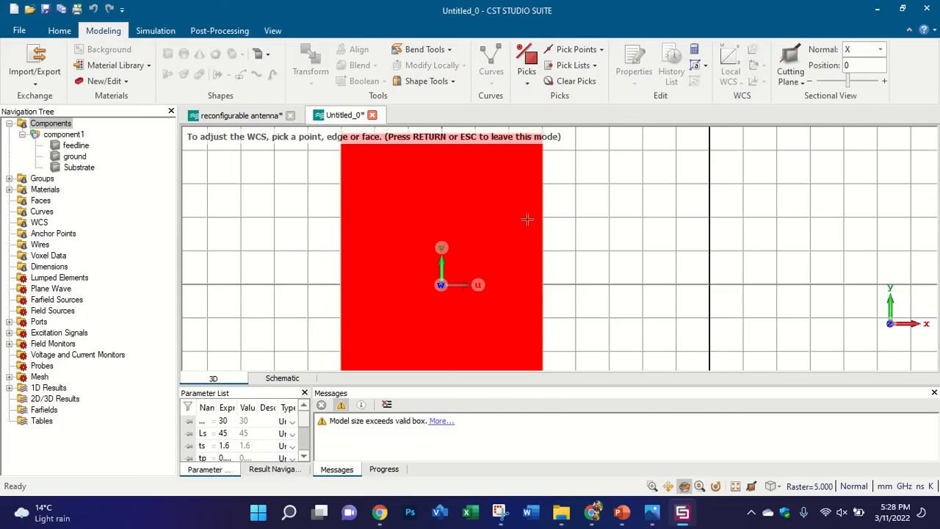
click(526, 219)
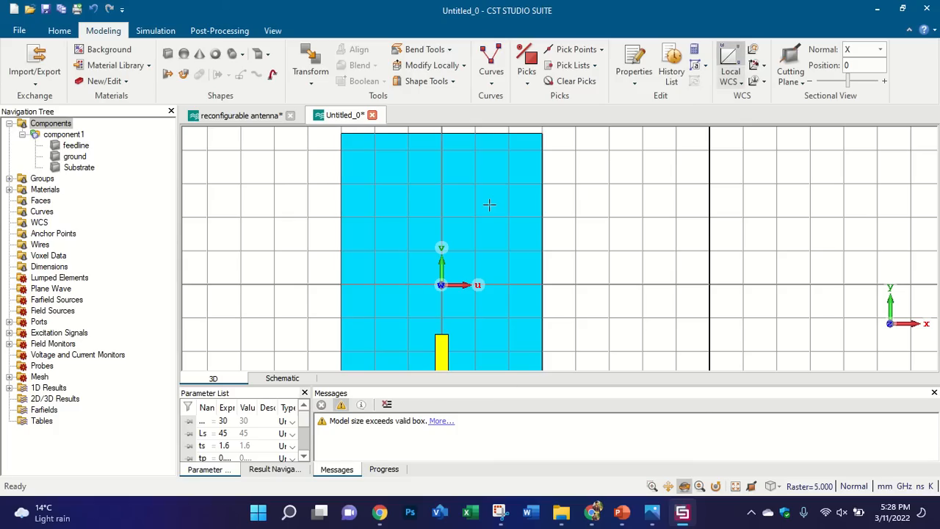
Step: Draw the patch polygon's outer outline from the feedline's upper-left corner through (-5, -5), (-10, 5), (-10, 15) and (-5, 20) to (10, 20)
click(490, 66)
scroll(474, 304, up, 3)
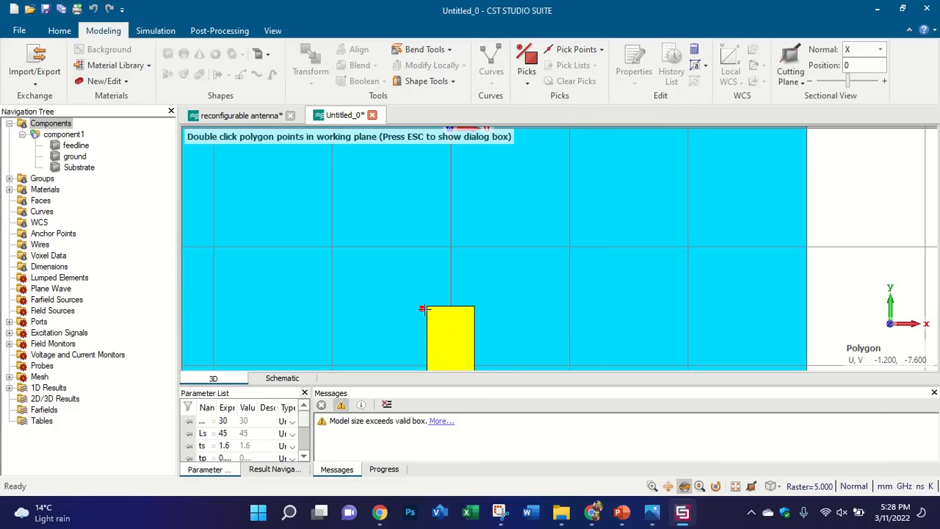
double_click(427, 308)
scroll(409, 266, down, 2)
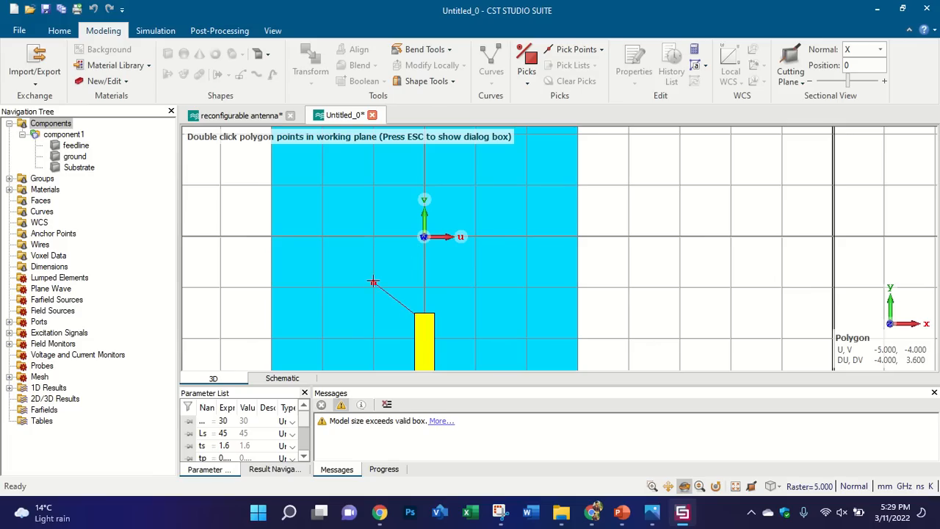
double_click(374, 287)
scroll(374, 286, down, 5)
scroll(352, 257, up, 4)
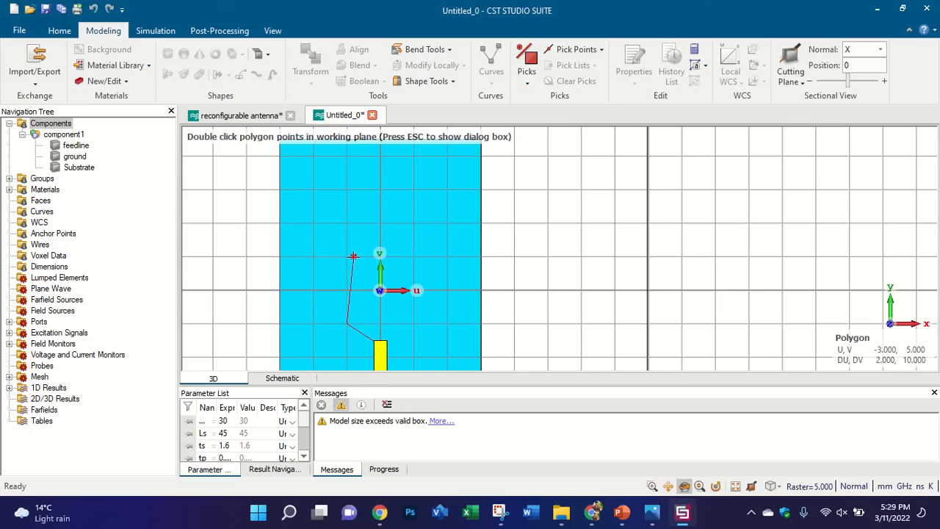
double_click(312, 257)
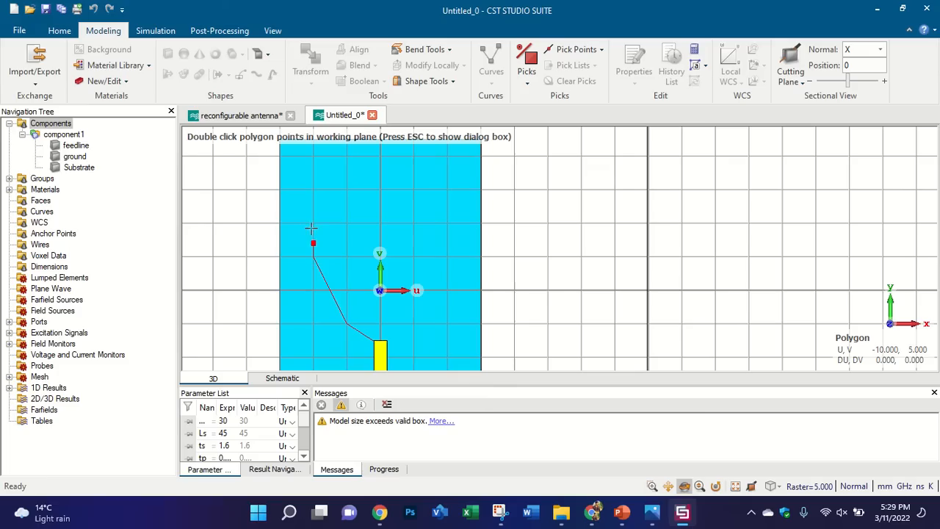
double_click(313, 190)
double_click(346, 155)
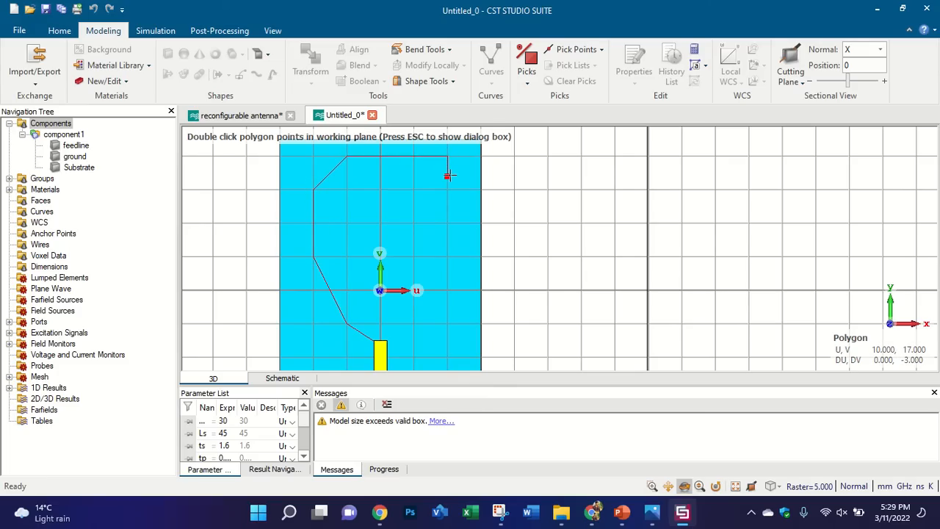
Step: Continue the polygon along its inner side through (10, 17), (-5, 17), (-7.6, 14.4), (-7.6, 5) and (-5, 0) to (-2.4, -5)
double_click(433, 174)
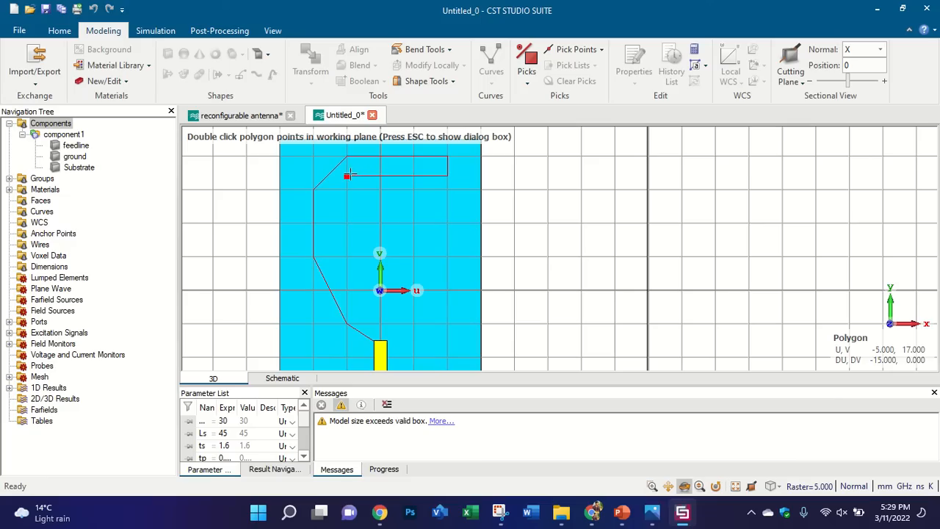
double_click(347, 175)
scroll(332, 194, up, 3)
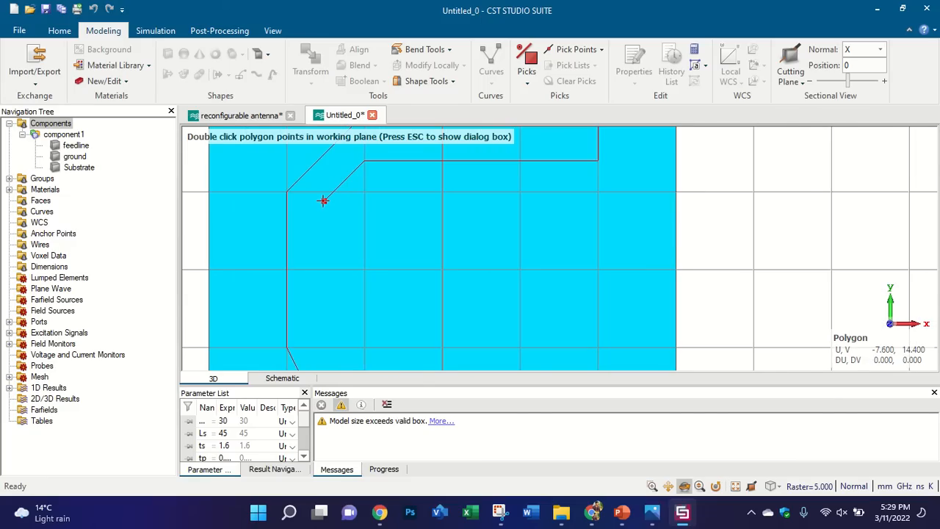
scroll(323, 199, down, 4)
scroll(308, 257, up, 3)
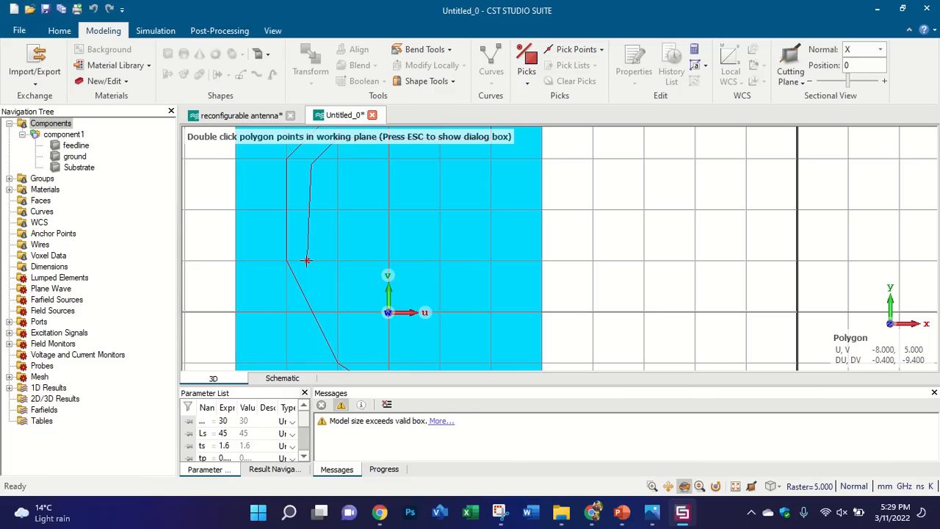
scroll(308, 262, up, 3)
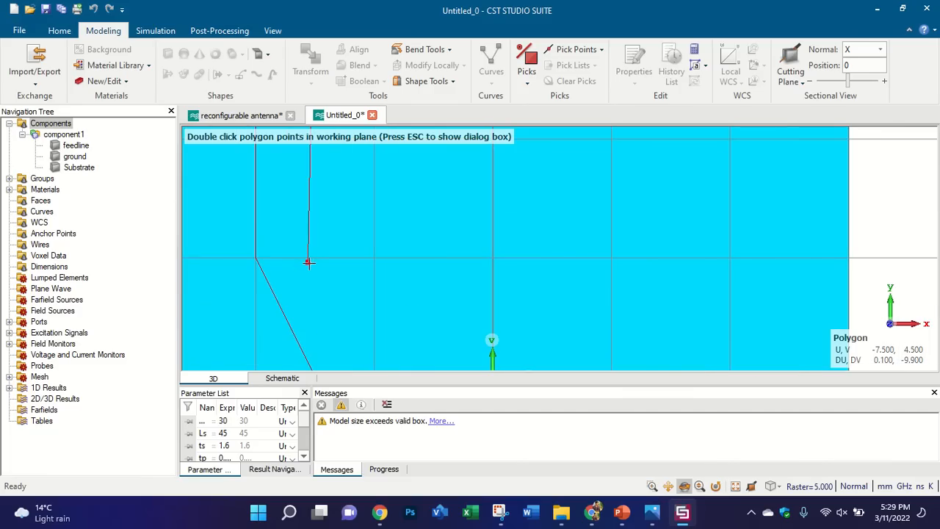
scroll(309, 262, up, 3)
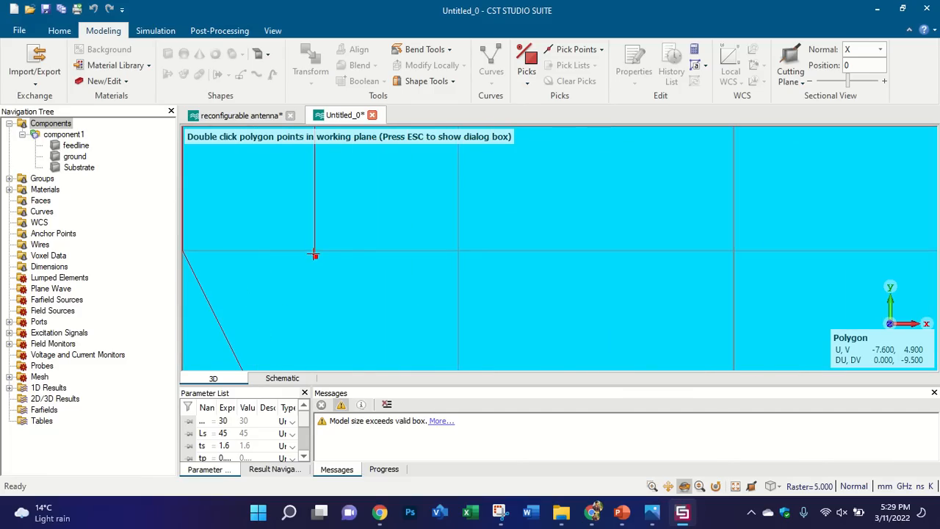
scroll(314, 249, down, 5)
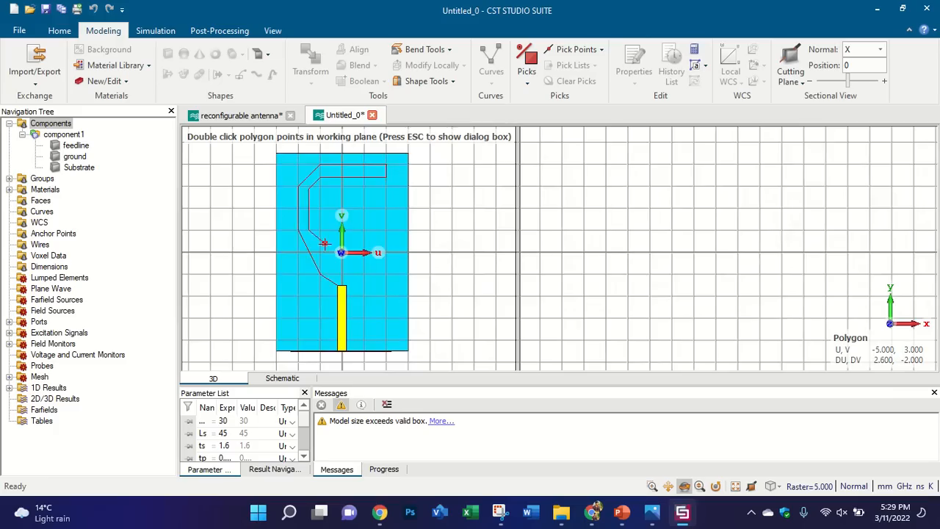
scroll(315, 257, up, 3)
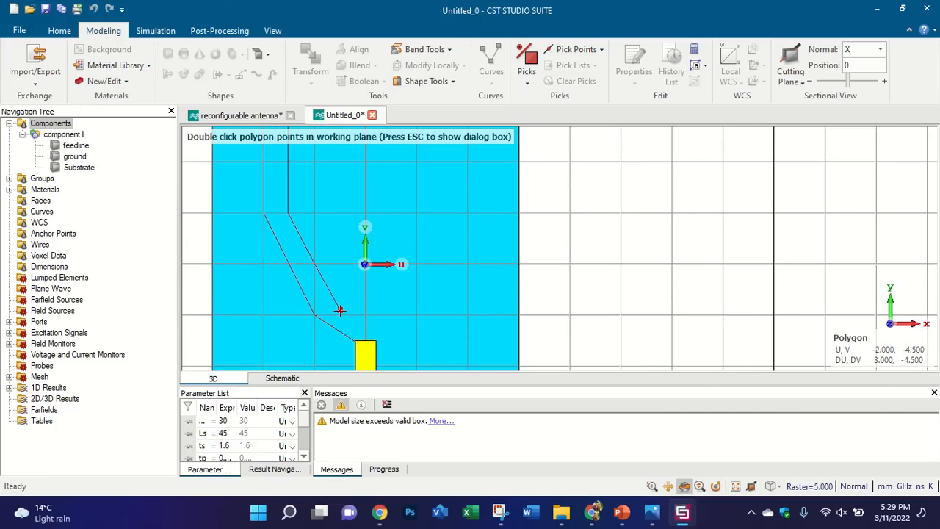
scroll(339, 310, up, 3)
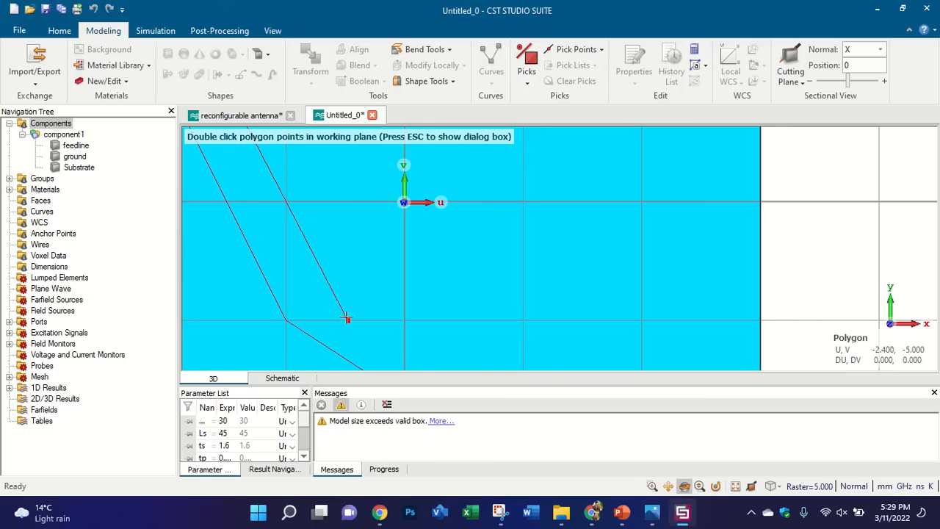
Step: Complete the closed C-shaped polygon through (2.4, -5), (2.4, -0.2), (5, -0.2), (5, -5), (3.6, -6.8) and (1, -7.5), ending at (-1, -7.6)
scroll(362, 309, down, 1)
scroll(367, 314, up, 2)
scroll(367, 316, down, 3)
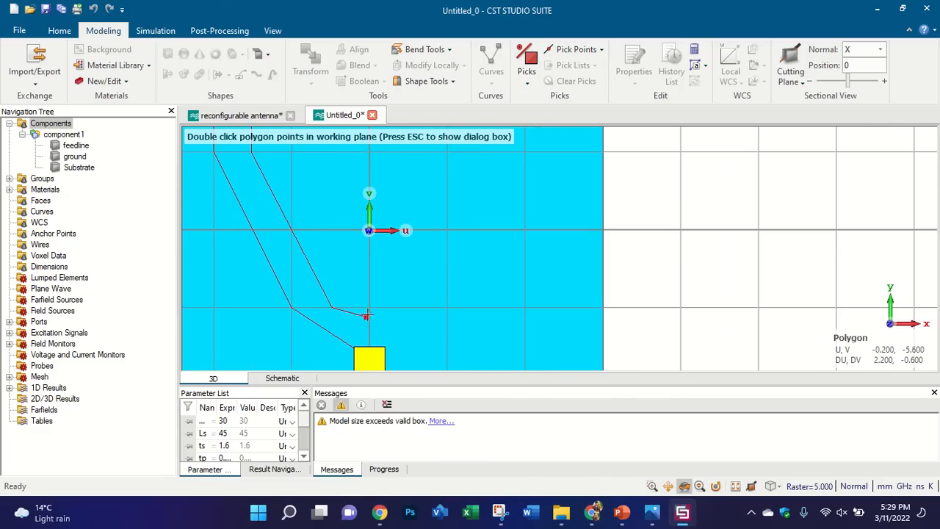
double_click(408, 307)
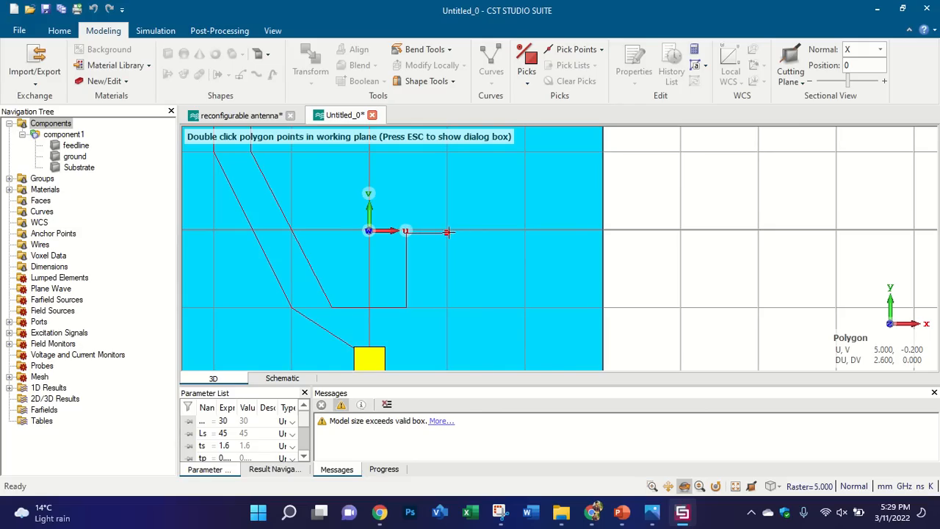
double_click(447, 307)
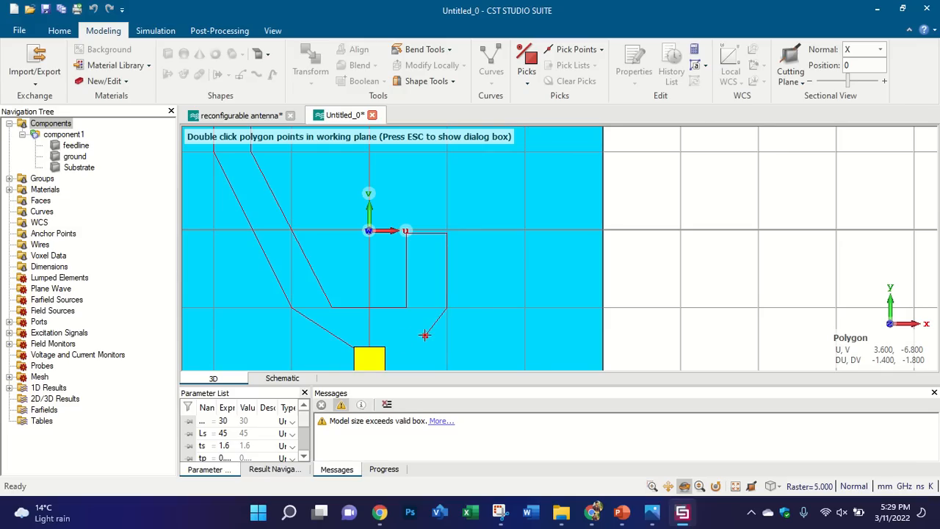
scroll(385, 344, up, 5)
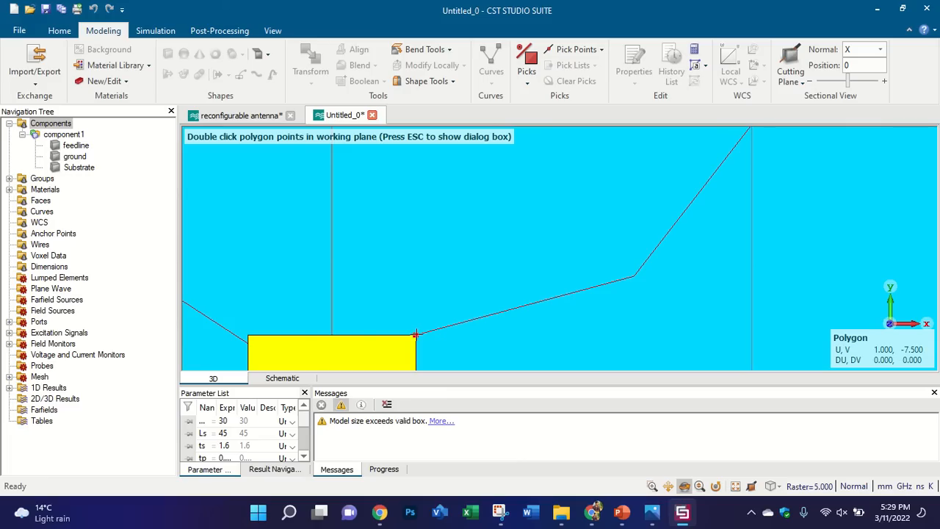
double_click(256, 338)
key(Escape)
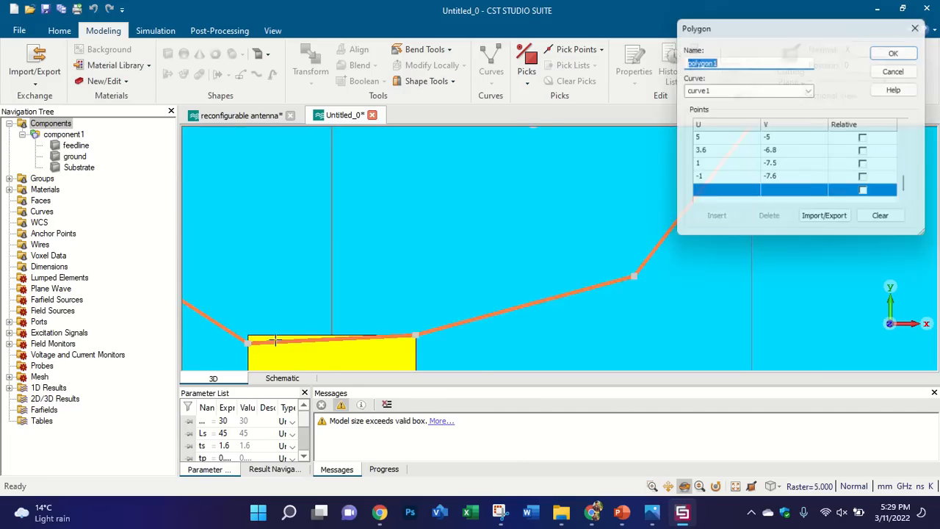
click(898, 54)
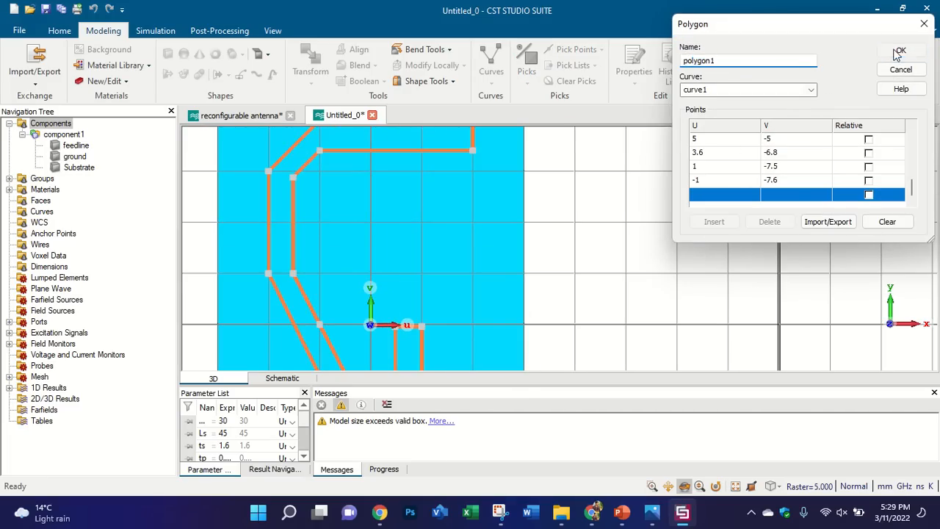
scroll(366, 219, down, 2)
scroll(366, 219, up, 1)
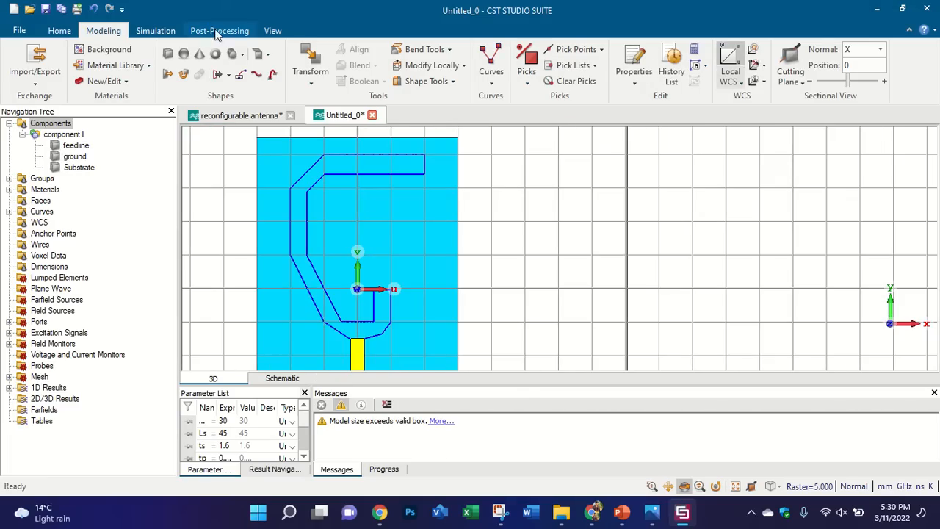
Step: Set up a planar curve extrusion of the C-shaped polygon in annealed copper with thickness tp and preview it
click(218, 75)
double_click(375, 317)
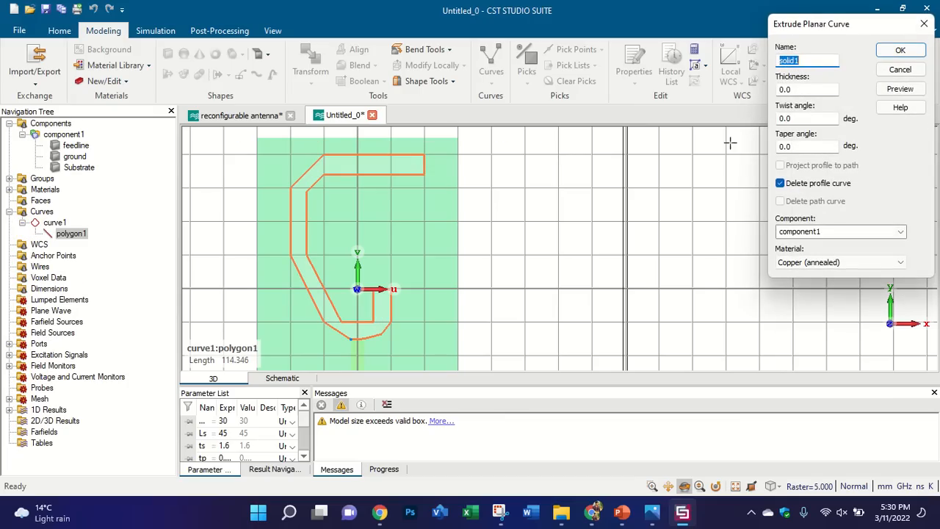
key(Tab)
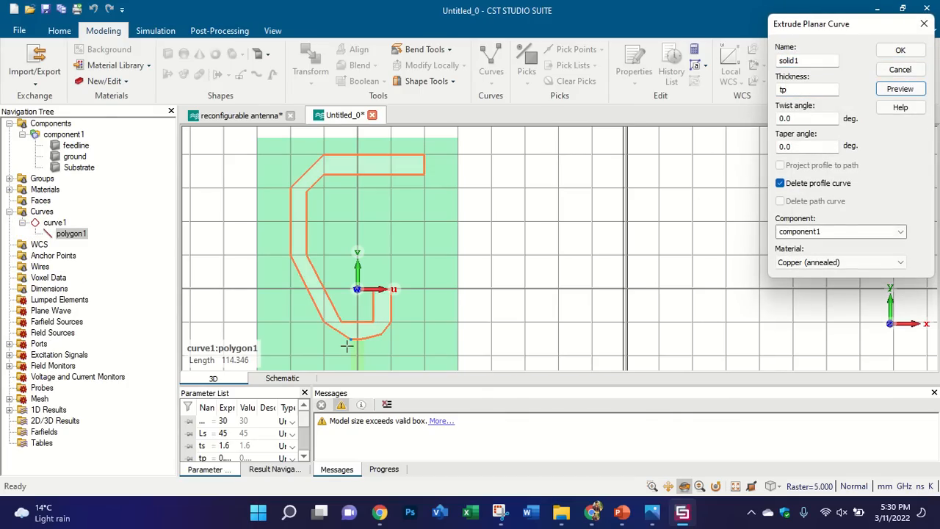
click(899, 88)
Step: Check the extrusion preview where it meets the feedline, reverse the extrusion direction, and create the solid
drag(396, 303, 465, 271)
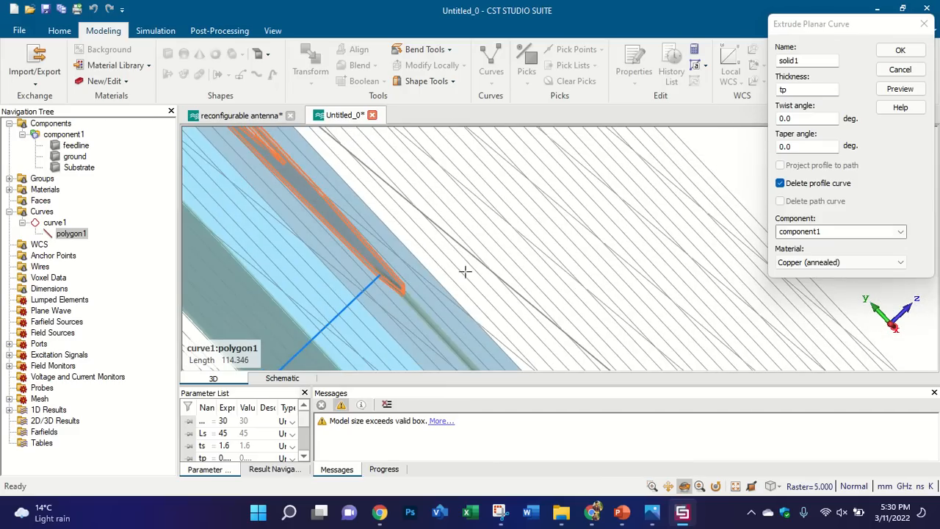
scroll(384, 291, up, 3)
drag(431, 233, 507, 253)
scroll(471, 211, down, 4)
scroll(466, 248, up, 2)
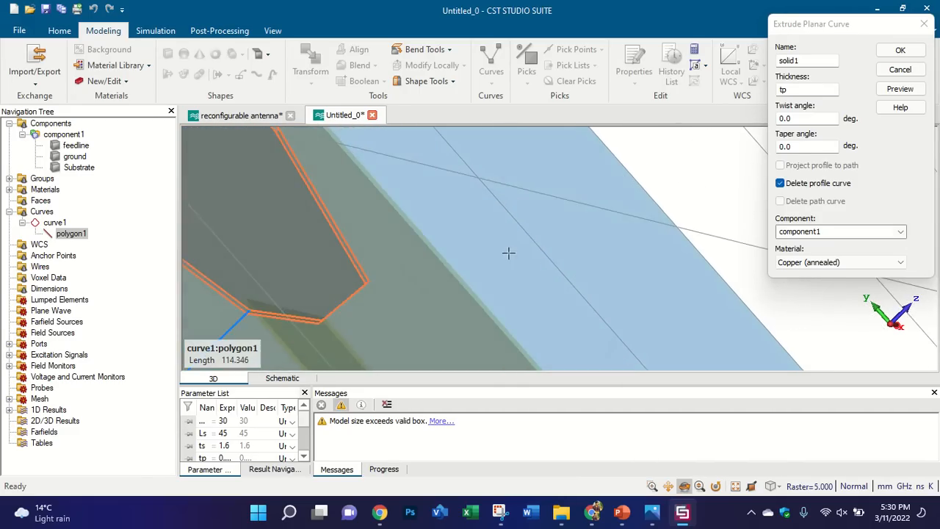
scroll(511, 248, down, 3)
scroll(398, 273, up, 4)
scroll(418, 268, up, 2)
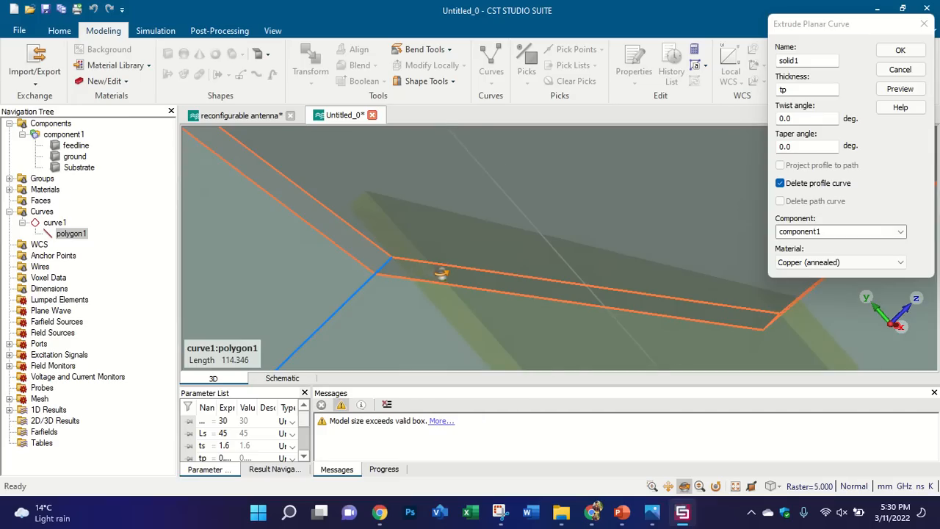
drag(441, 273, 487, 274)
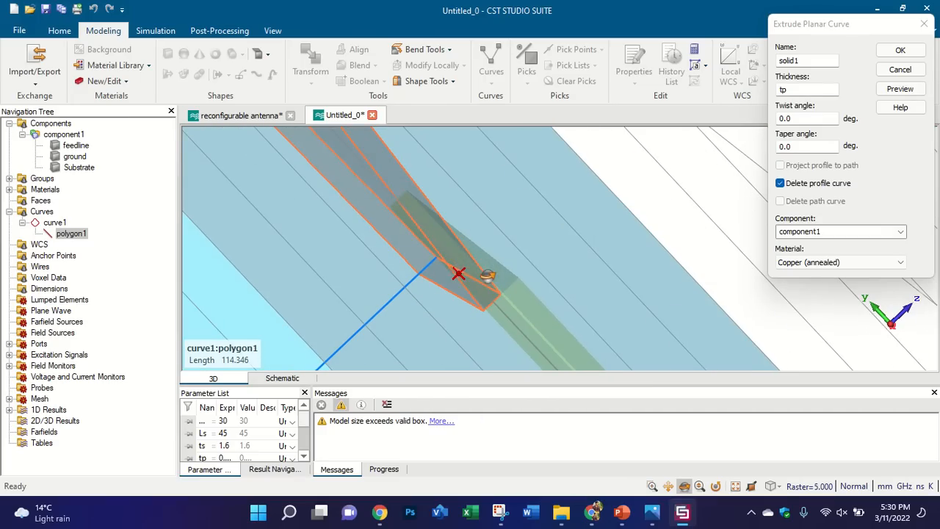
click(786, 93)
key(Return)
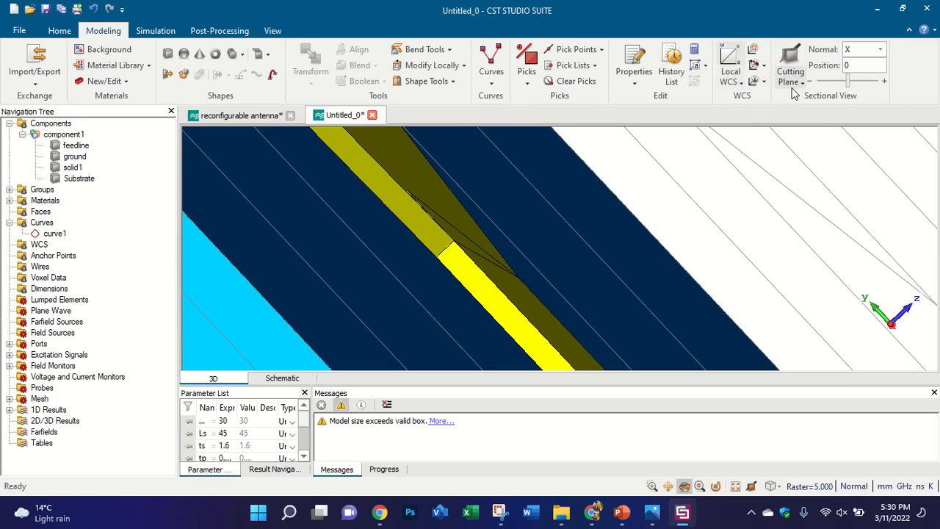
Step: Examine the new C-shaped copper strip in front view, especially the free end of its short arm
click(56, 122)
scroll(378, 249, down, 8)
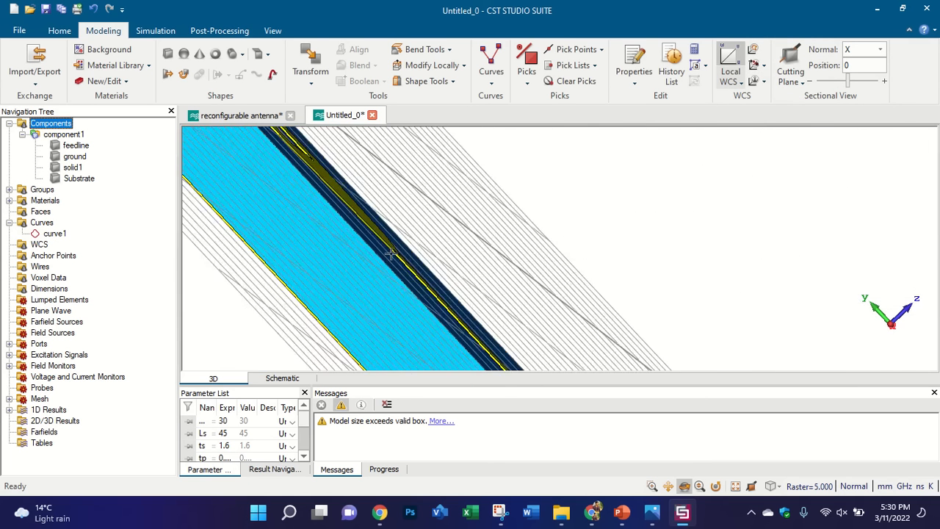
drag(390, 254, 348, 300)
key(5)
scroll(371, 188, up, 5)
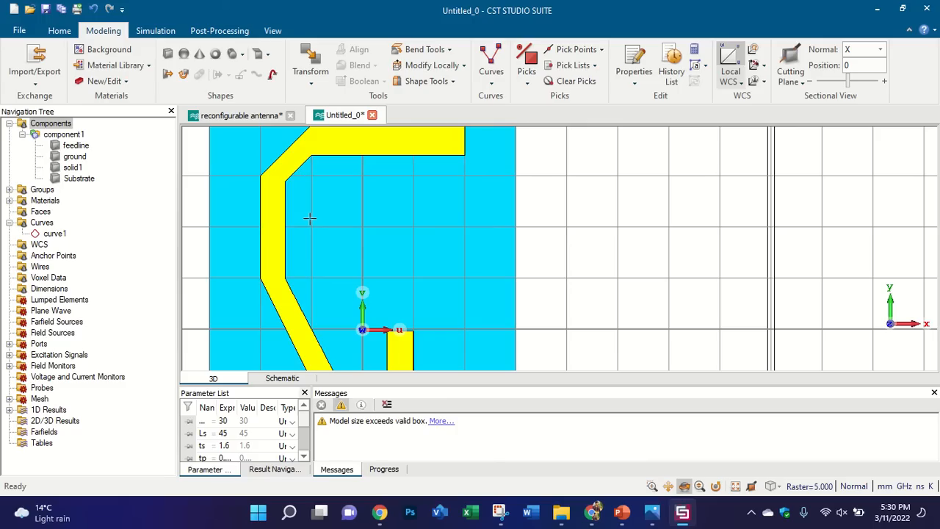
scroll(401, 339, up, 4)
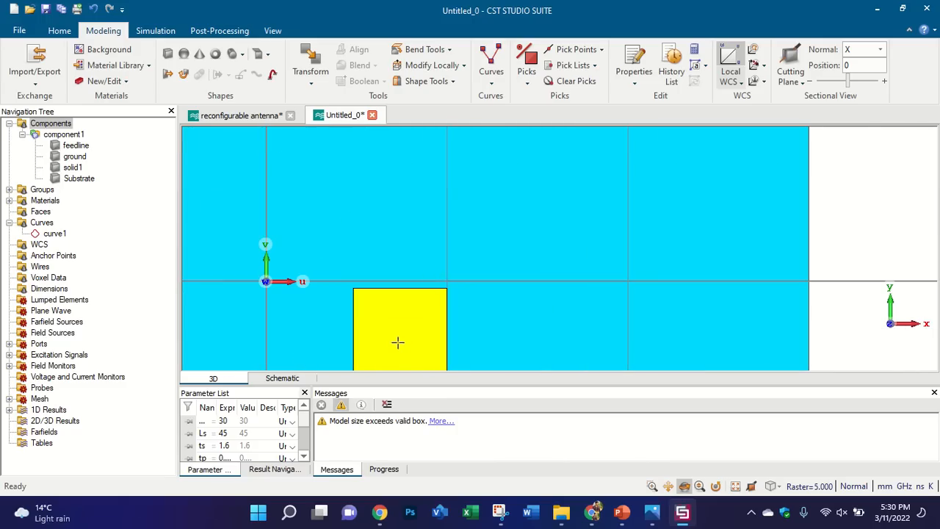
scroll(435, 312, down, 5)
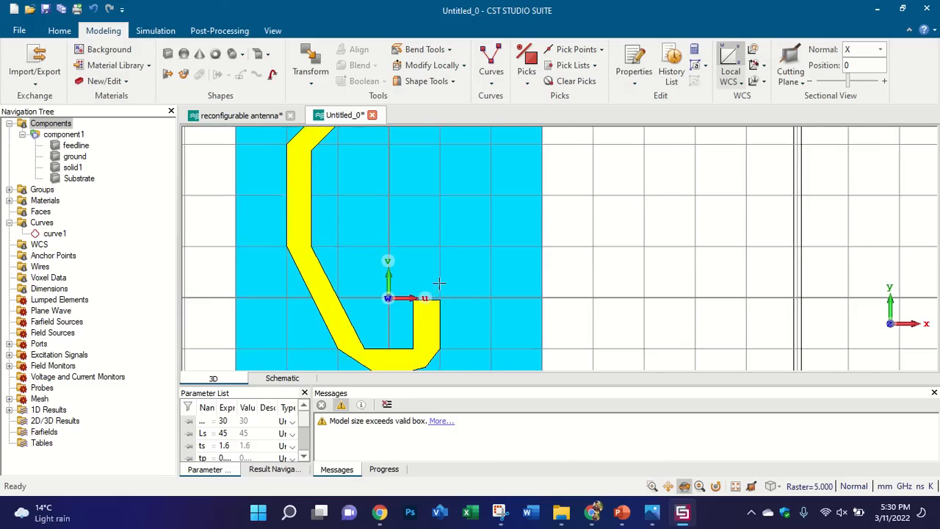
scroll(430, 298, up, 6)
scroll(423, 315, down, 2)
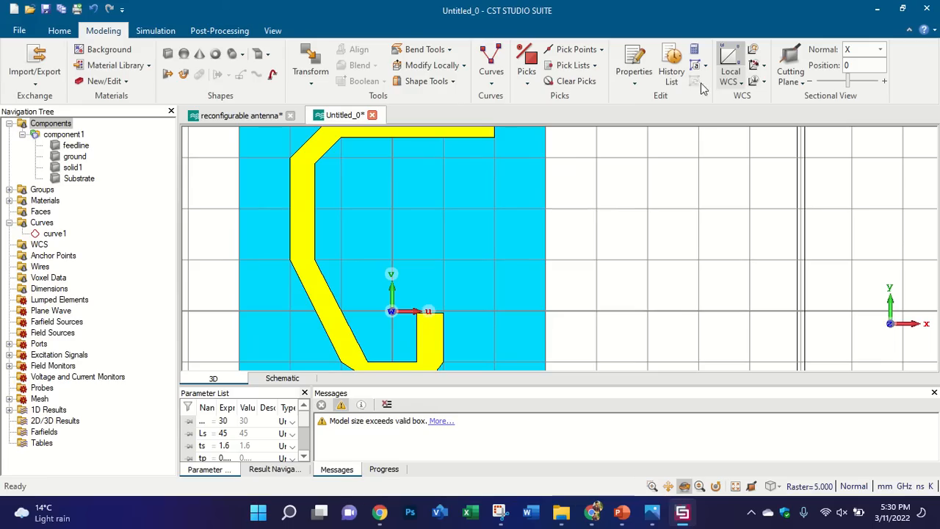
Step: Draw a closed vertical-strip polygon above the short arm through (2.4, 0.6), (2.5, 15), (5, 15) and (5, 0.6), back to its start
click(750, 67)
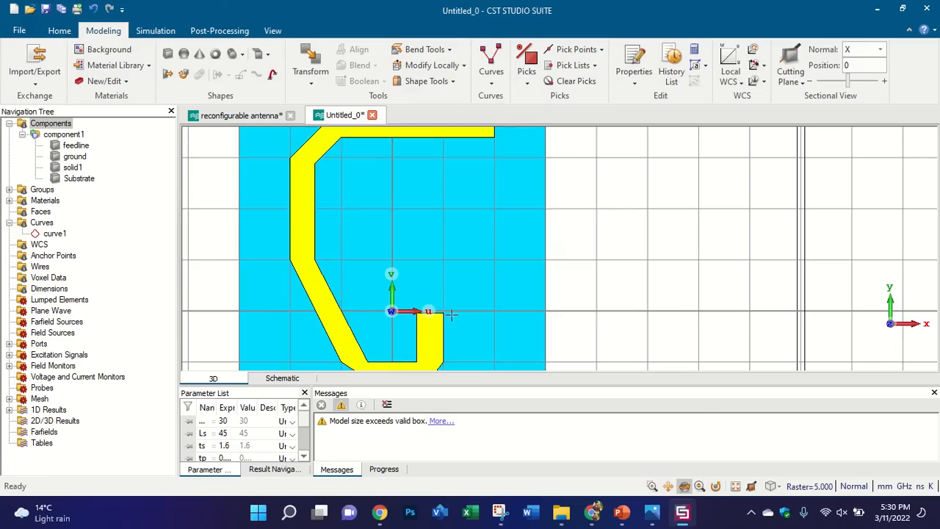
scroll(436, 315, up, 2)
click(491, 71)
scroll(410, 302, up, 2)
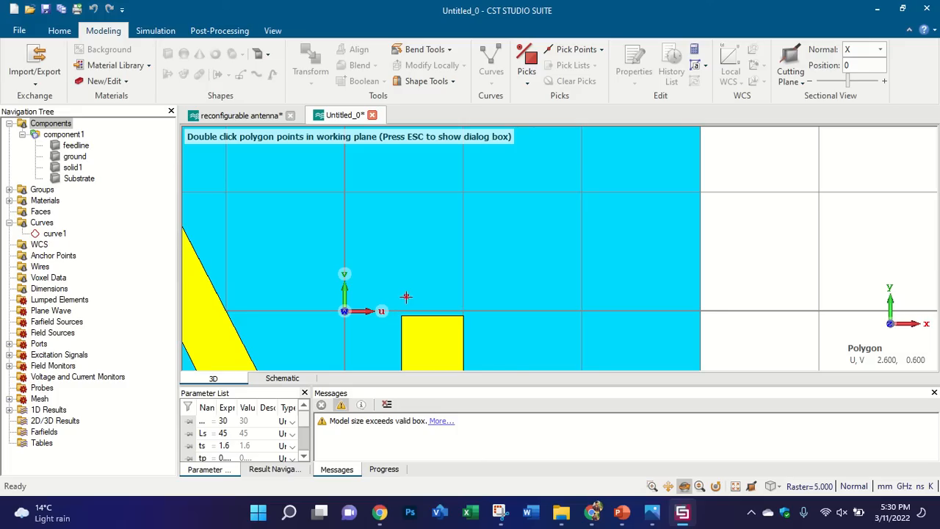
double_click(399, 296)
scroll(399, 294, down, 3)
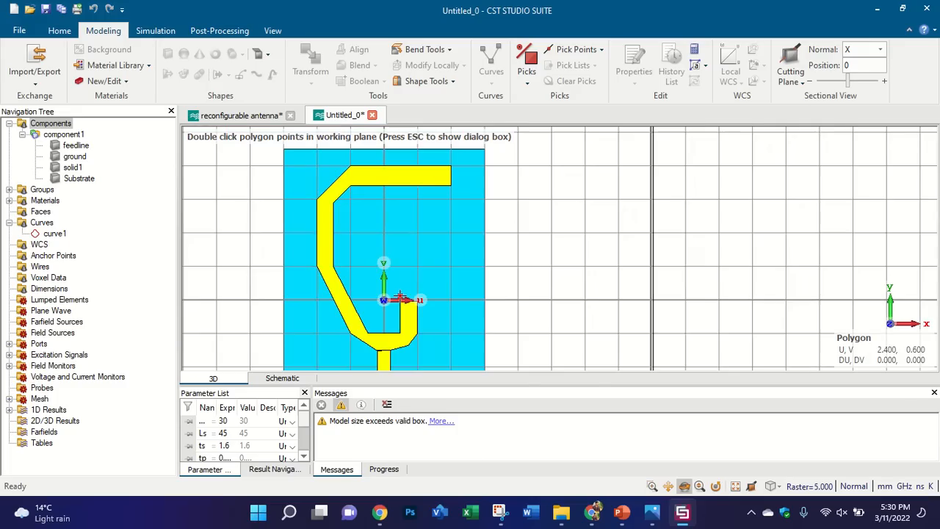
scroll(396, 242, up, 2)
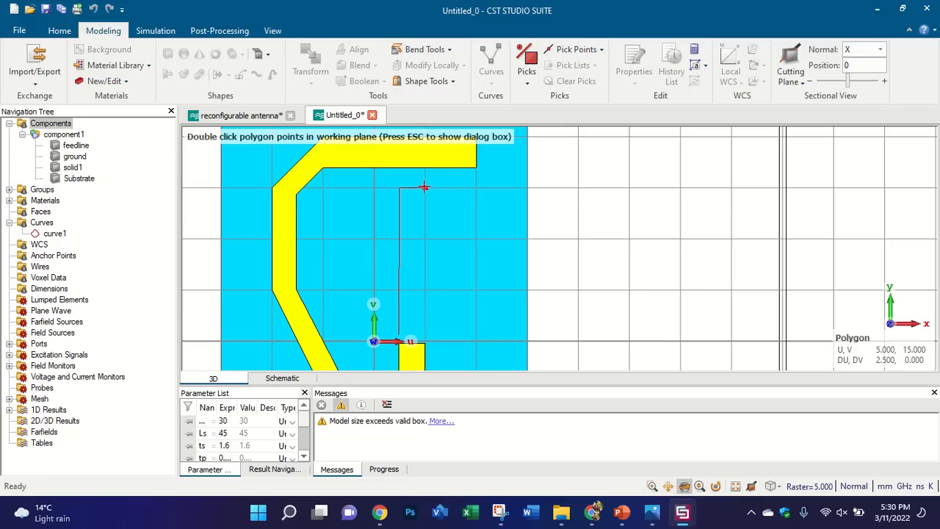
double_click(423, 188)
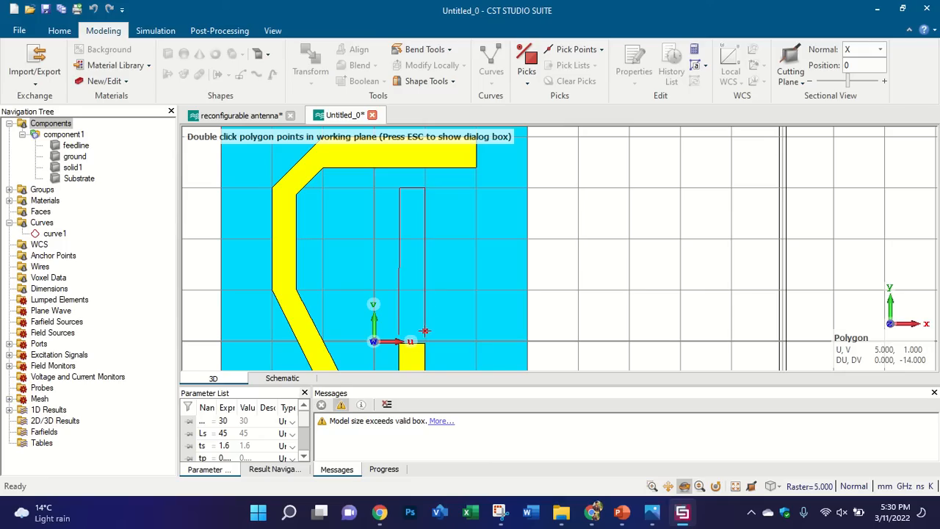
scroll(425, 331, up, 2)
double_click(426, 340)
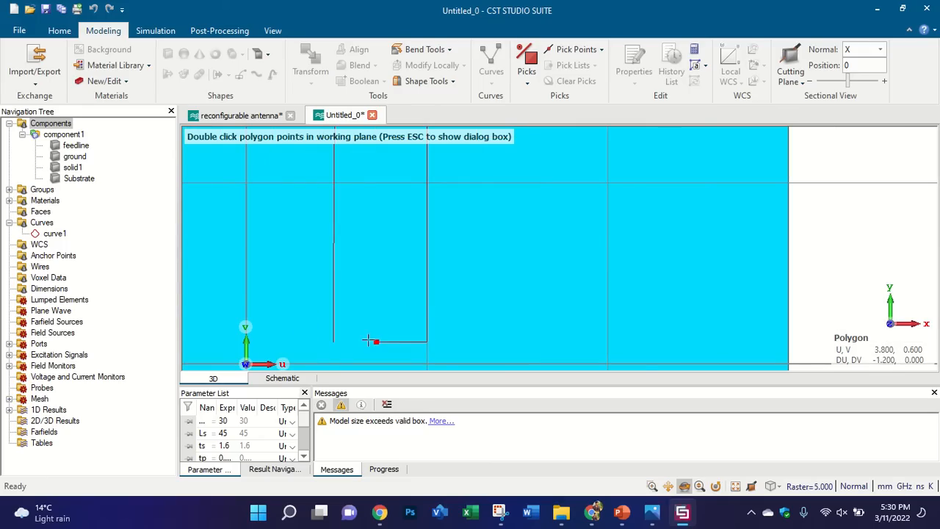
double_click(334, 341)
key(Escape)
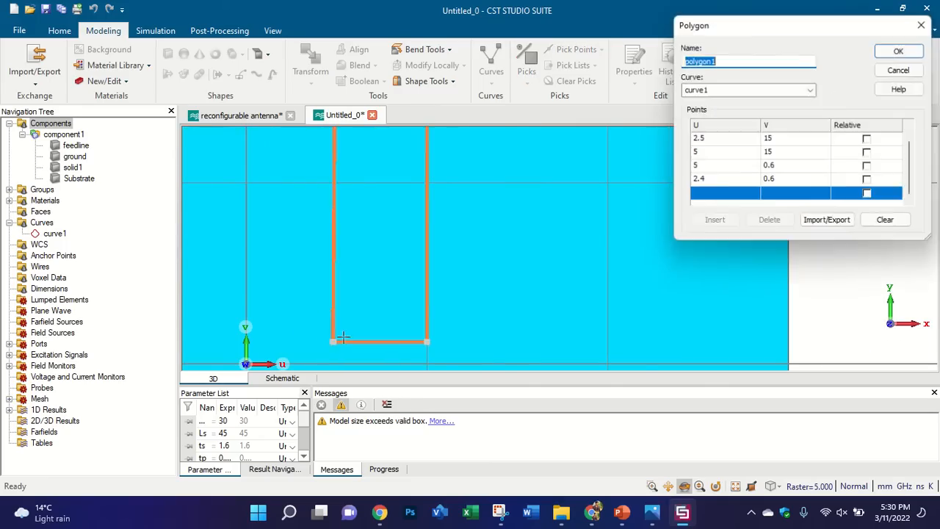
click(901, 50)
Step: Extrude the vertical strip's polygon in annealed copper with thickness tp and check its position against the substrate
click(216, 74)
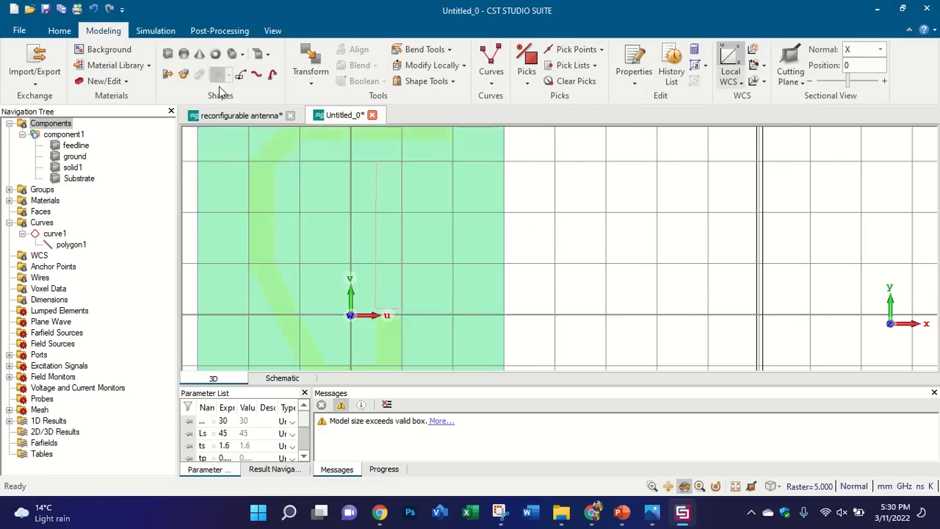
double_click(376, 252)
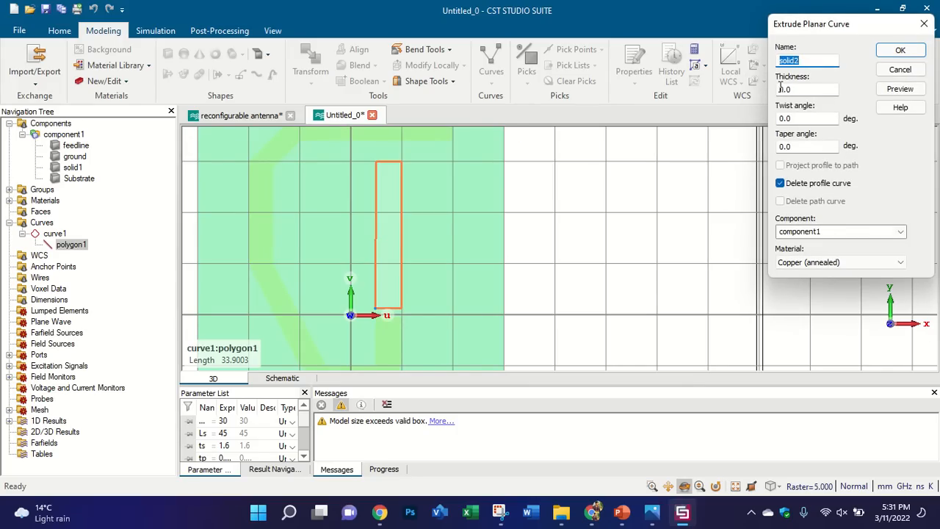
key(Tab)
text(tp)
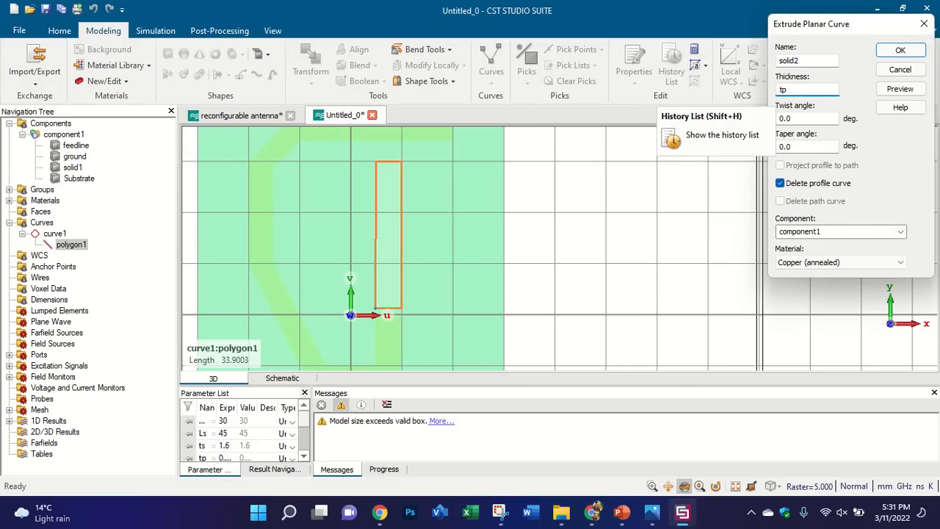
key(Return)
scroll(425, 309, up, 6)
drag(357, 294, 614, 221)
scroll(303, 293, up, 1)
scroll(303, 294, up, 3)
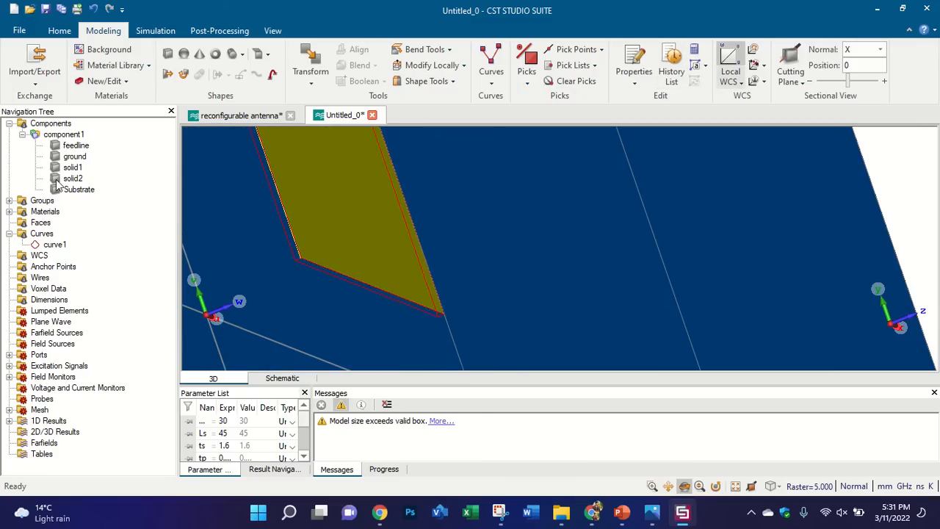
Step: Change the vertical strip's extrusion thickness to -tp and check the gap between it and the short arm
double_click(64, 181)
double_click(850, 62)
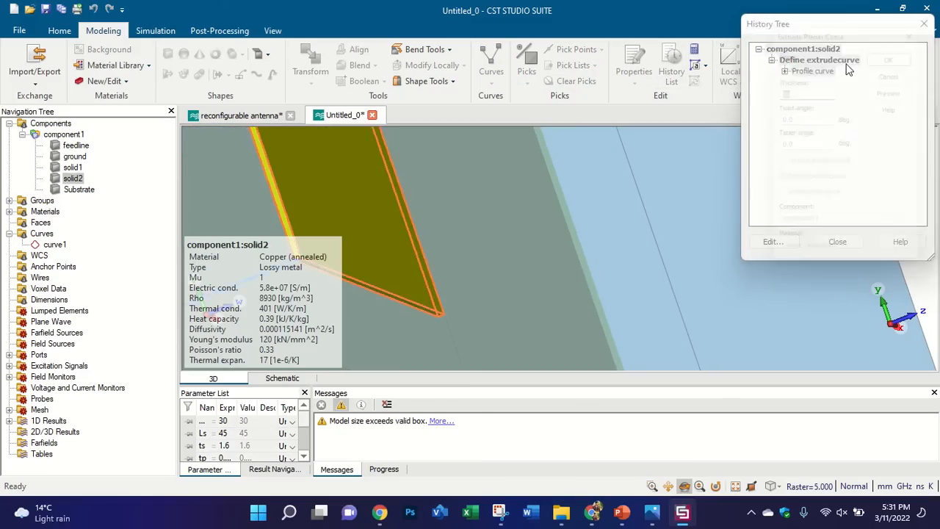
text(-tp)
key(Return)
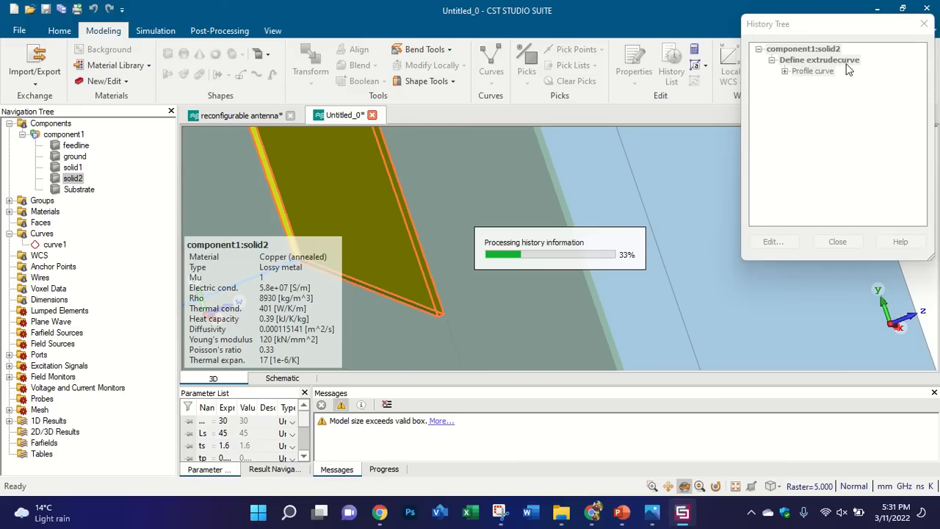
click(63, 122)
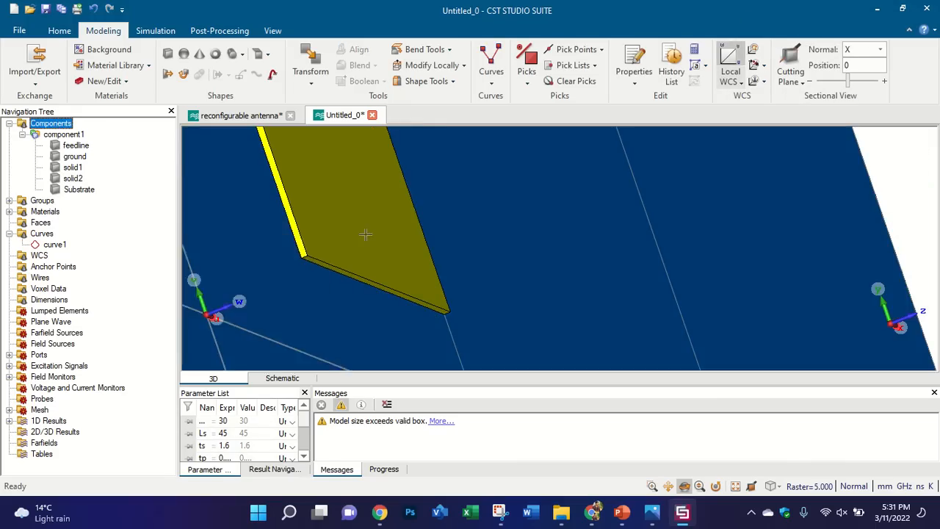
scroll(367, 235, down, 4)
drag(367, 235, 327, 250)
scroll(337, 263, down, 5)
scroll(329, 251, down, 3)
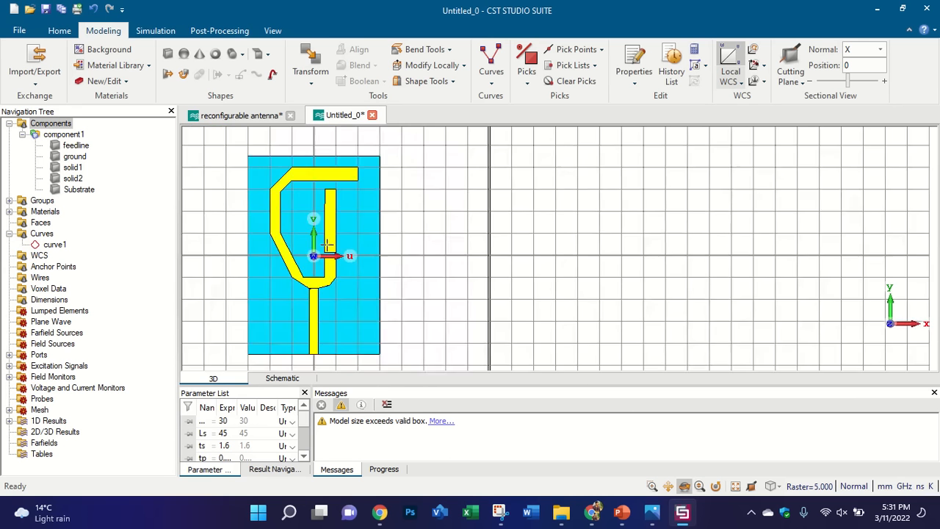
scroll(341, 246, up, 9)
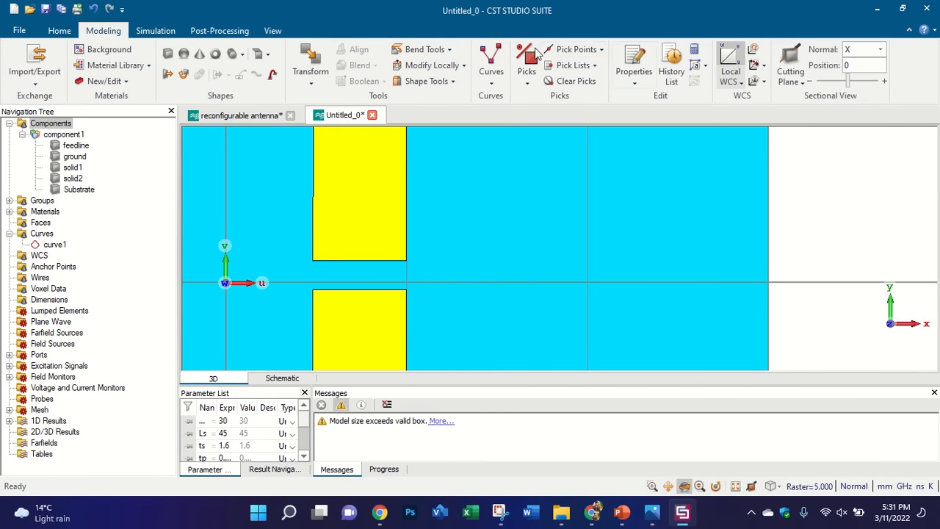
click(147, 30)
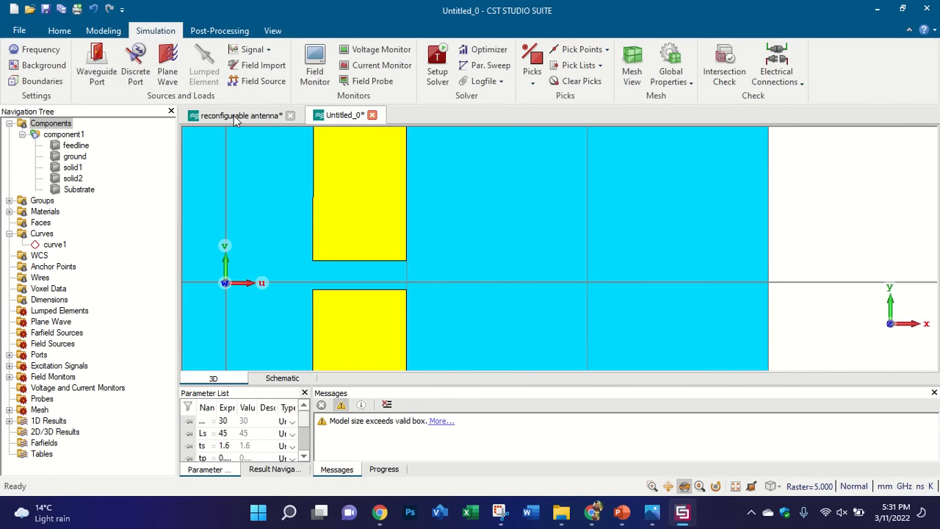
click(204, 64)
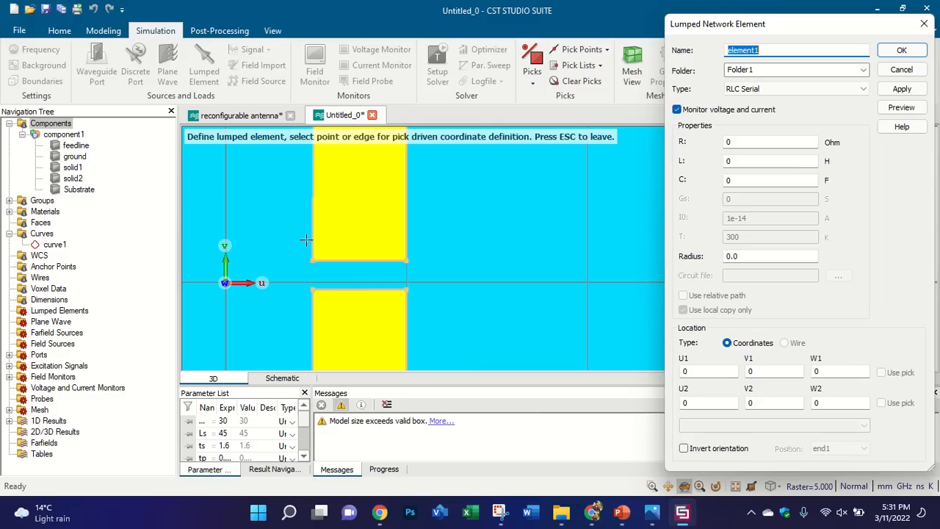
click(924, 23)
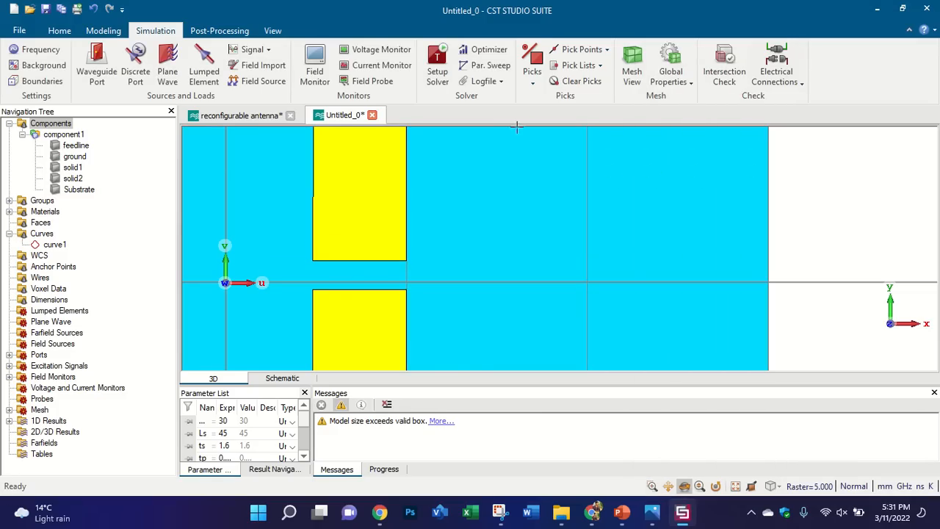
Step: Pick the midpoints of the two facing edges across the gap between the short arm and the vertical strip
click(573, 50)
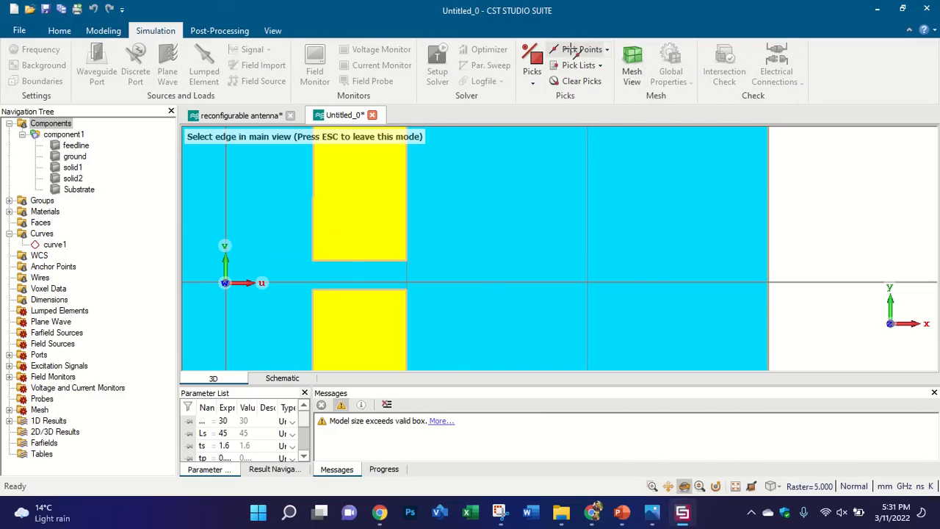
click(360, 289)
click(577, 49)
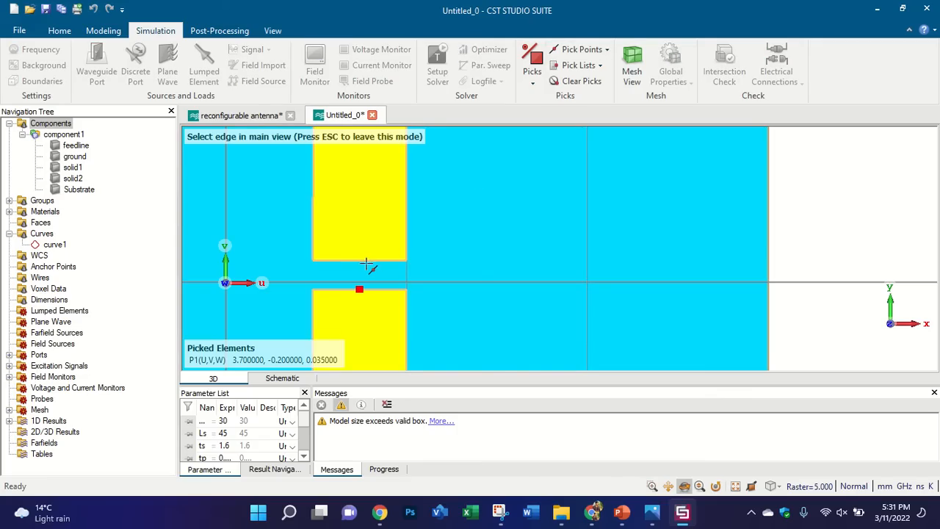
click(360, 259)
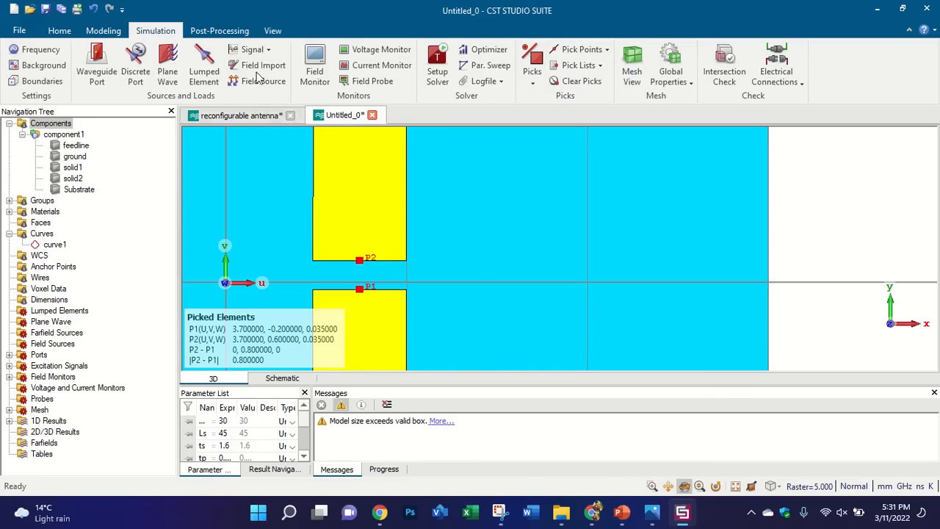
Step: Define an RLC Serial lumped element between the two picked points with R 4.7 Ohm and L 0.15e-9 H
click(204, 71)
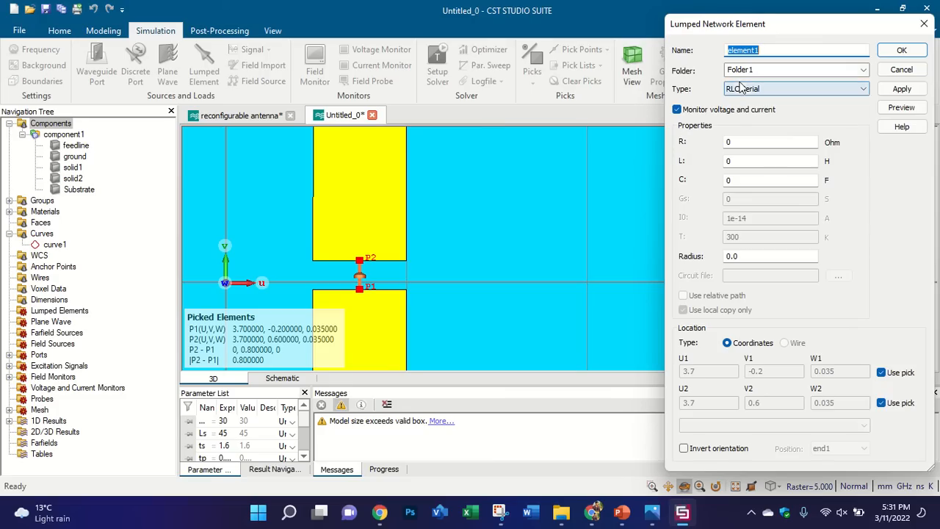
double_click(738, 142)
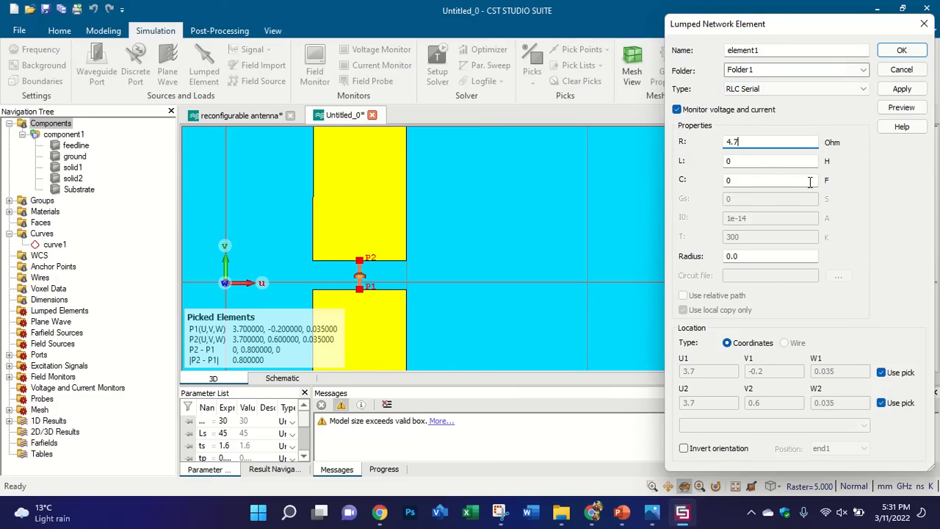
key(Tab)
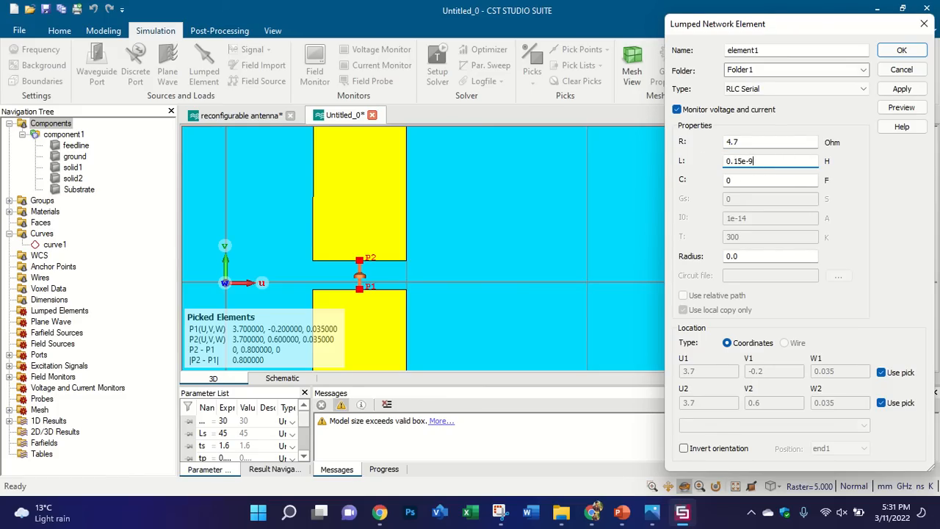
click(900, 108)
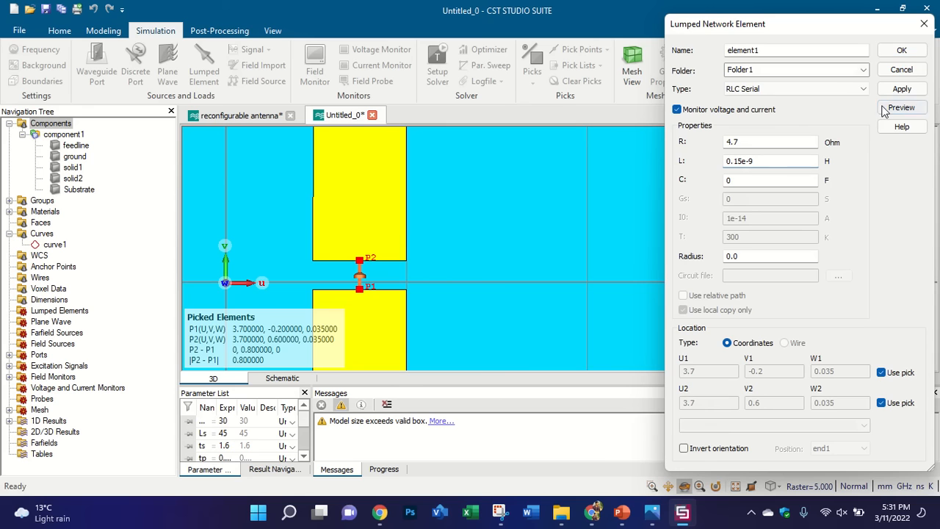
click(902, 49)
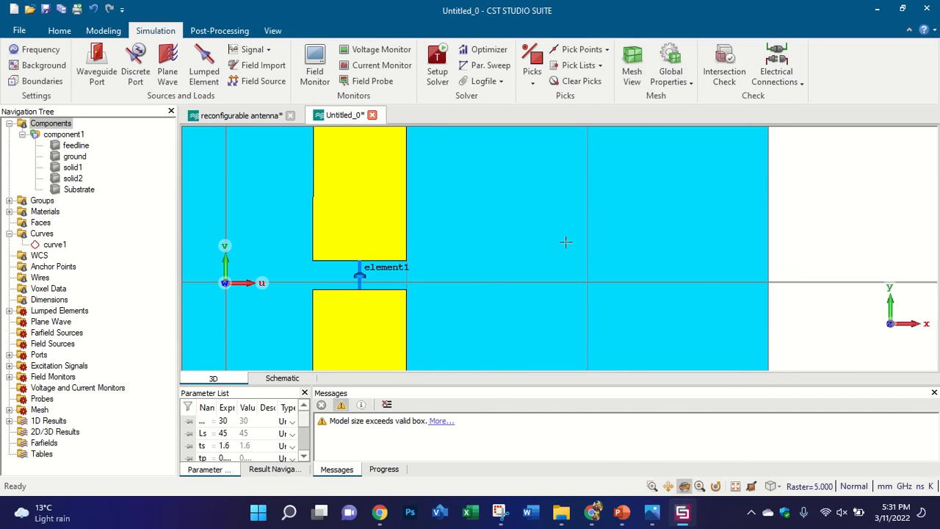
Step: Start the time domain solver with the S-parameters normalized to a fixed impedance of 50 Ohm
scroll(441, 280, down, 6)
drag(409, 250, 448, 188)
scroll(430, 231, down, 5)
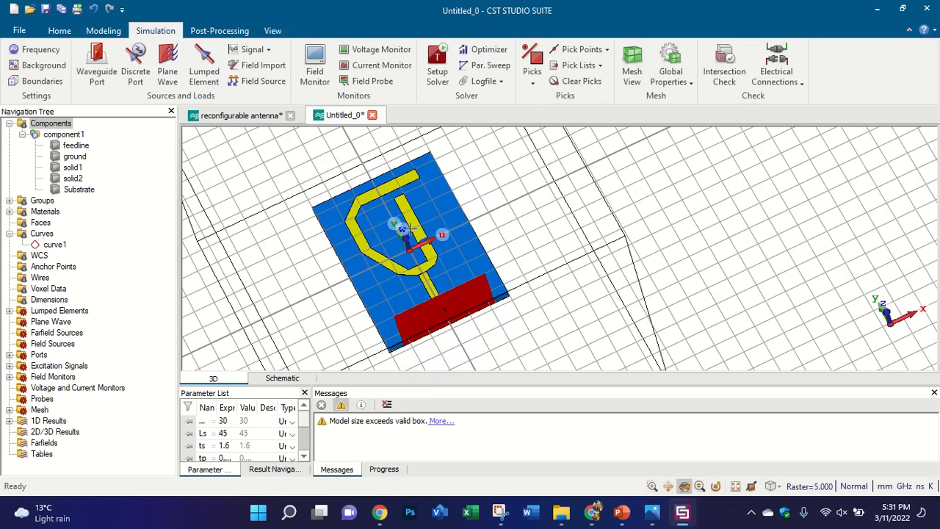
scroll(393, 229, up, 5)
drag(393, 230, 461, 141)
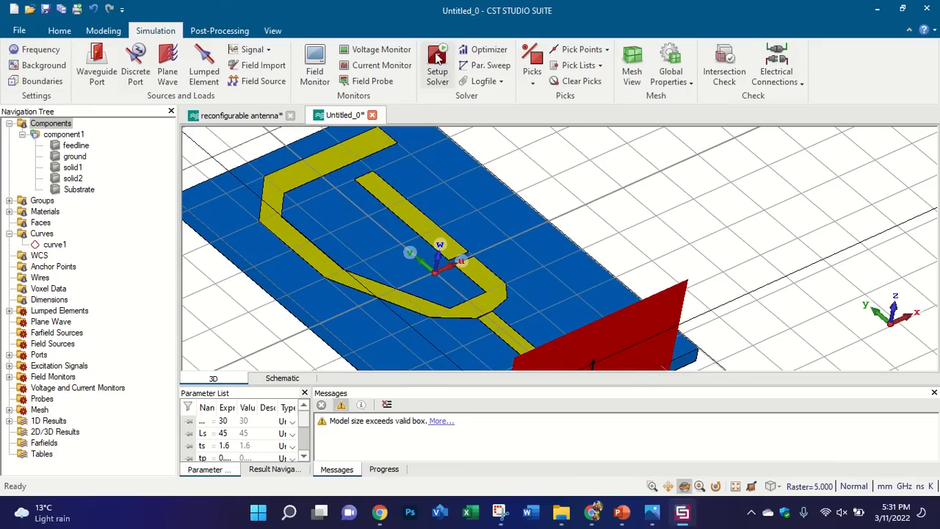
click(437, 66)
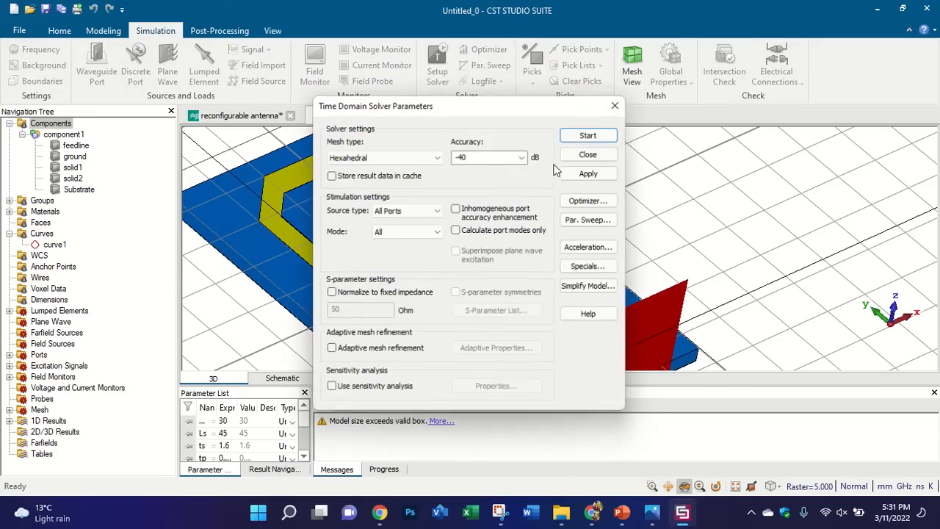
click(331, 293)
click(598, 134)
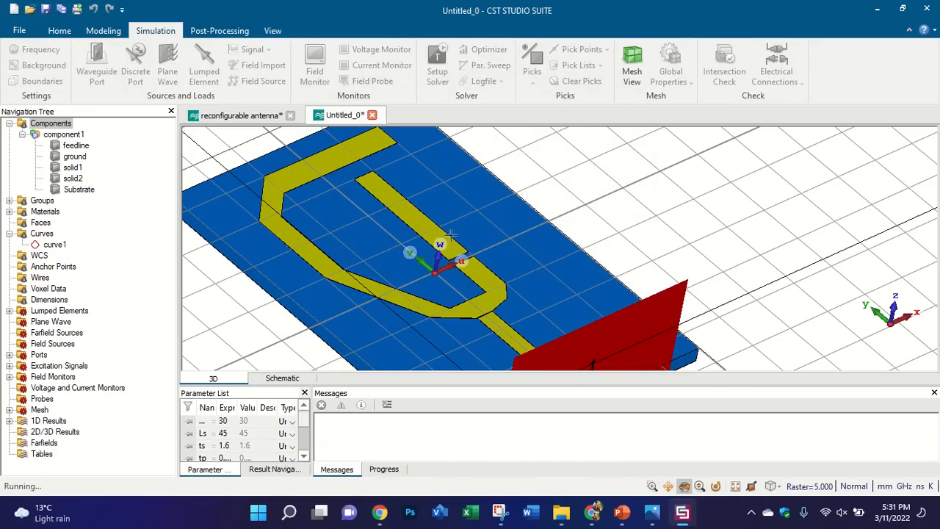
scroll(451, 235, down, 3)
drag(537, 207, 482, 259)
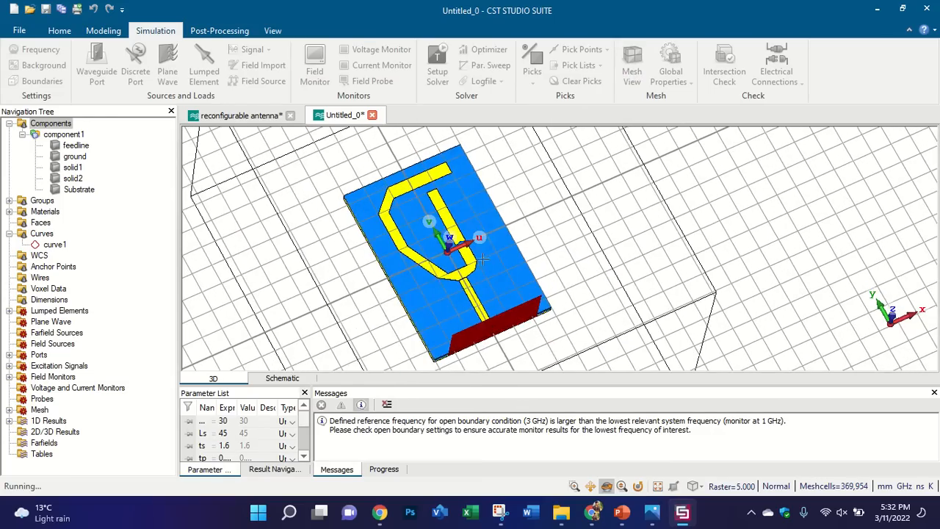
scroll(470, 227, up, 3)
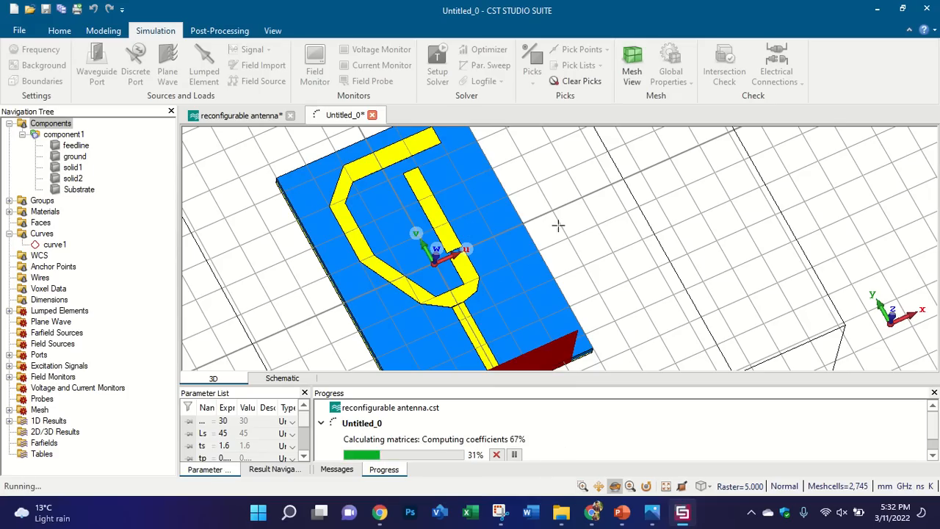
Step: Switch to the reconfigurable antenna project and examine the gap in the central strip in front view
click(246, 115)
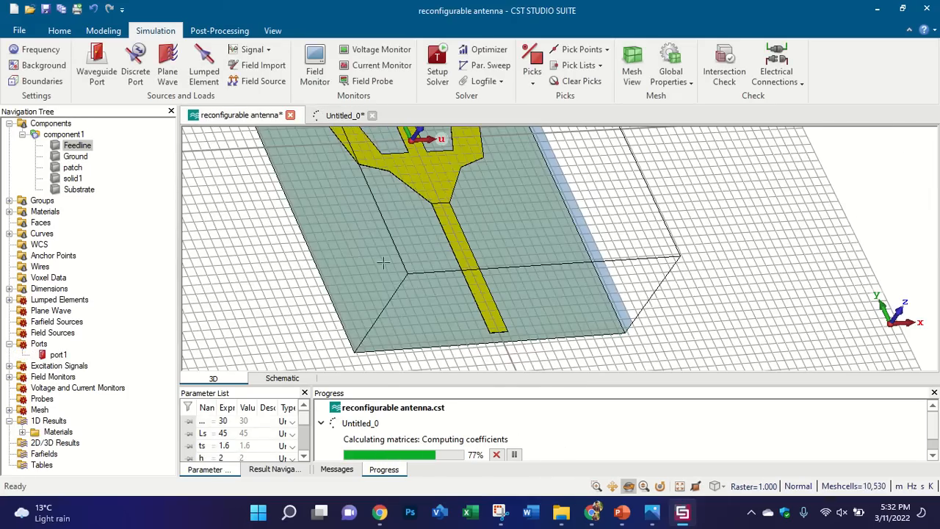
scroll(383, 262, down, 4)
key(KP_5)
scroll(392, 187, up, 4)
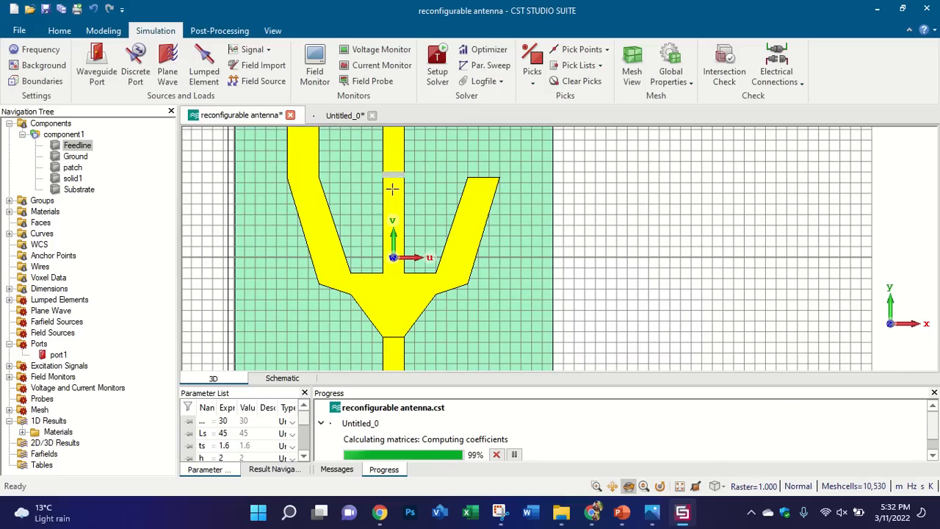
scroll(390, 160, up, 3)
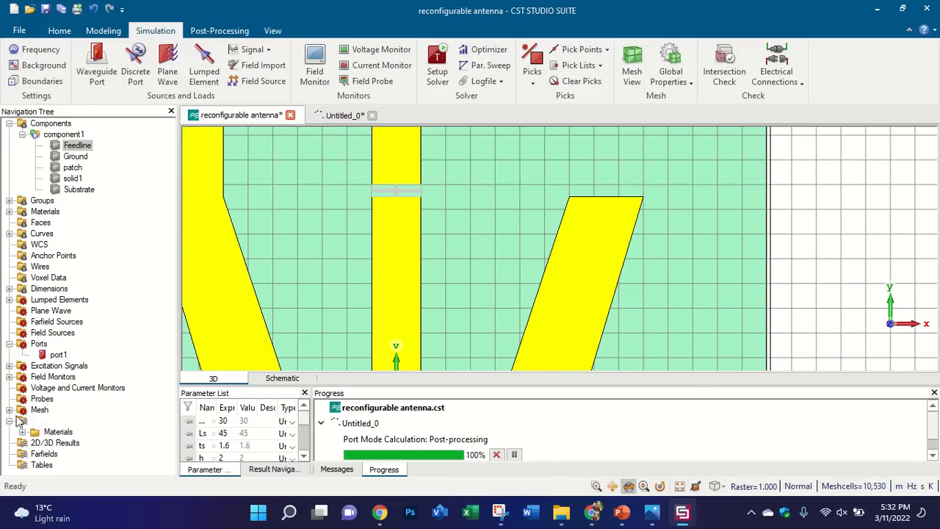
Step: Open the definition of lumped element element1 in Folder1 for editing and choose the RLC Parallel type
click(8, 300)
click(59, 312)
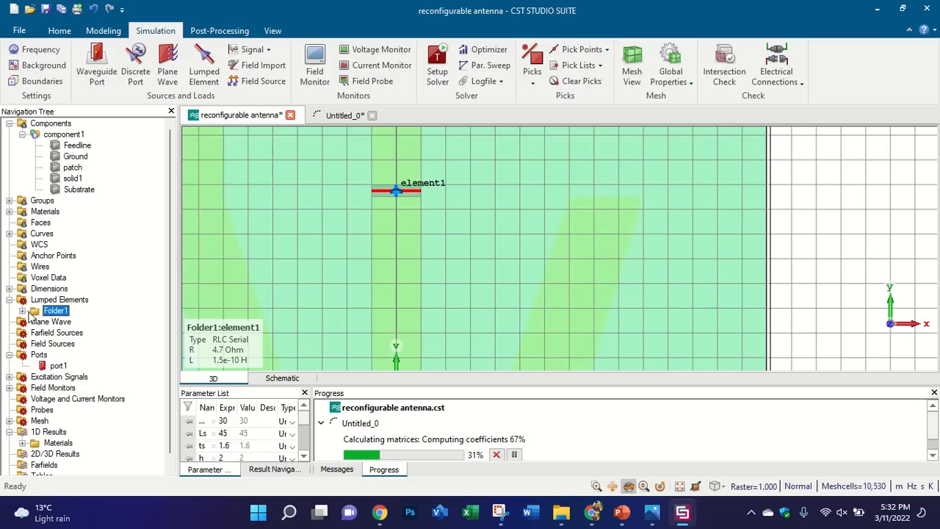
click(23, 311)
click(55, 323)
double_click(55, 324)
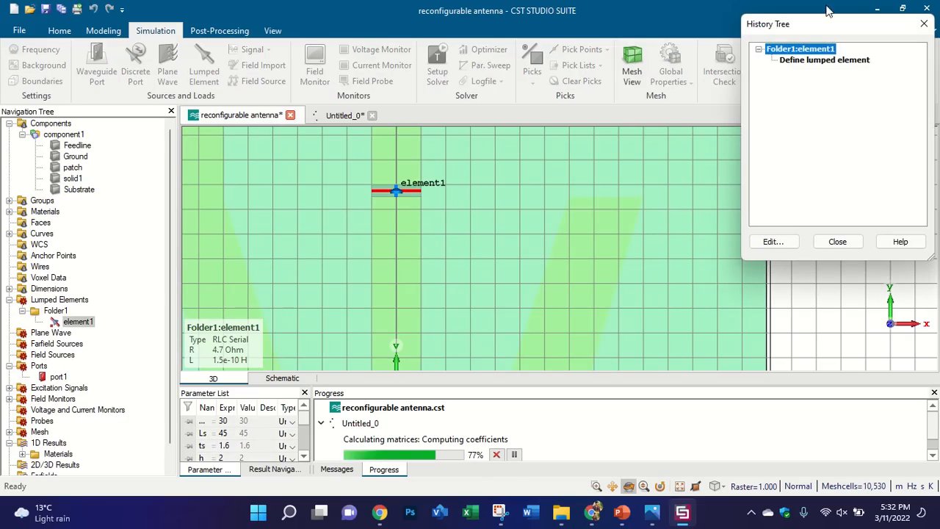
double_click(846, 62)
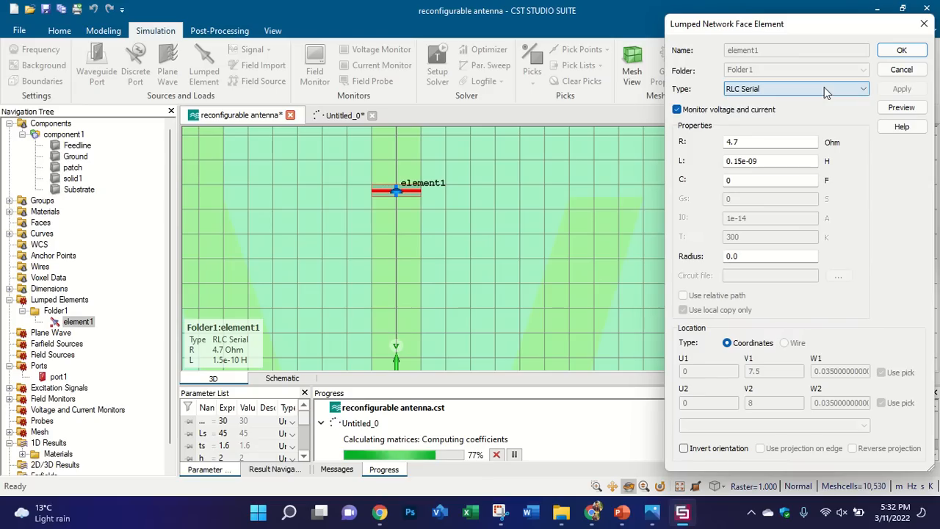
click(824, 87)
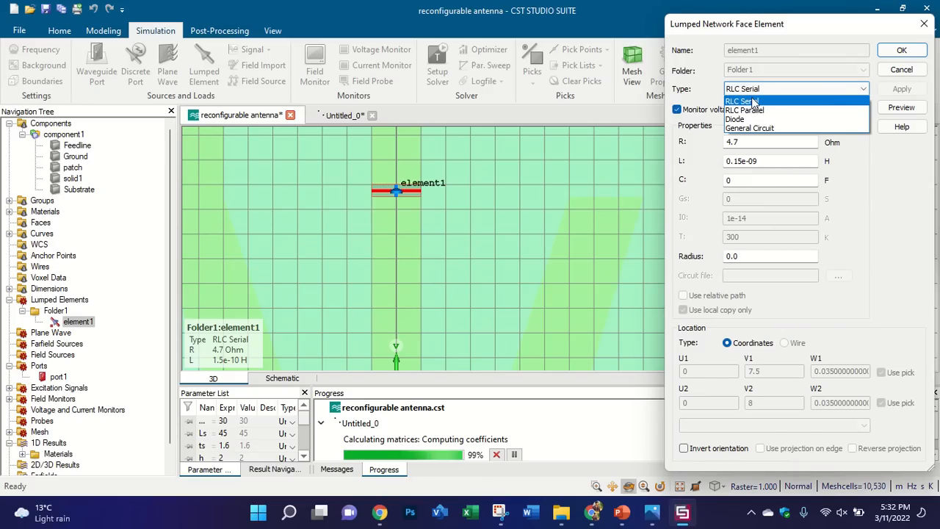
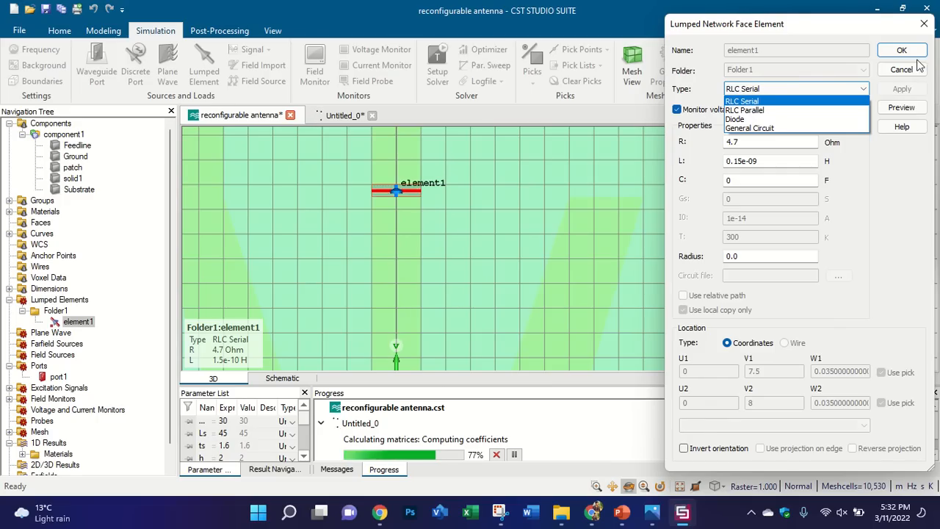
click(760, 114)
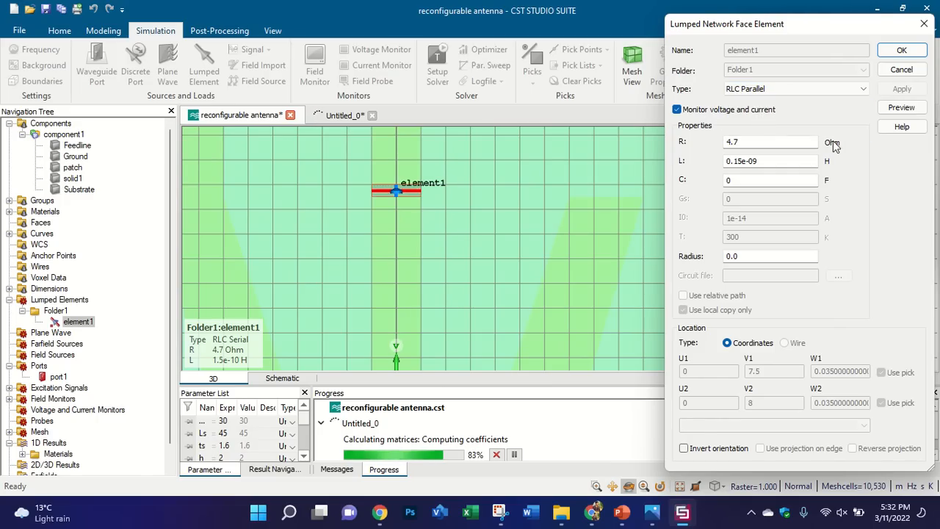
Step: Switch to the LECTURE 15 slides in PowerPoint and handwrite "RLC Serial" in pink ink as a heading on slide 11
click(621, 512)
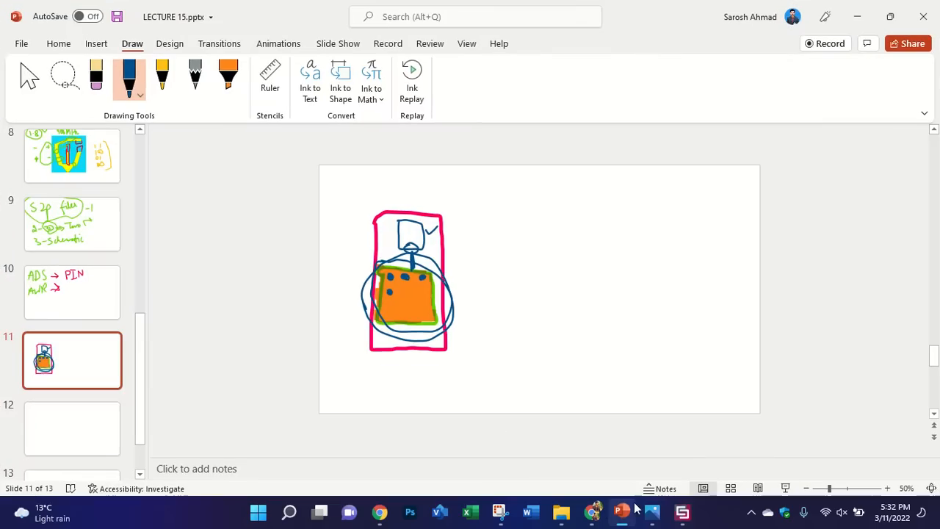
click(131, 88)
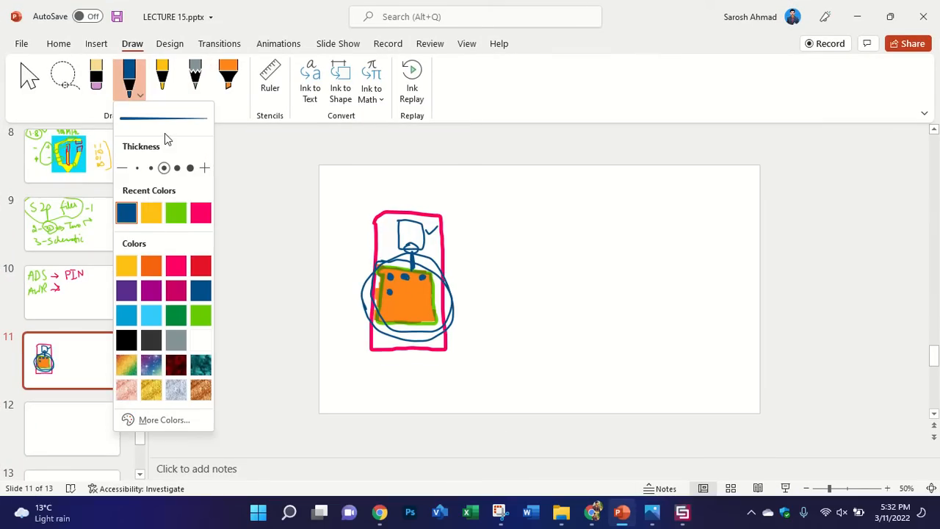
click(201, 212)
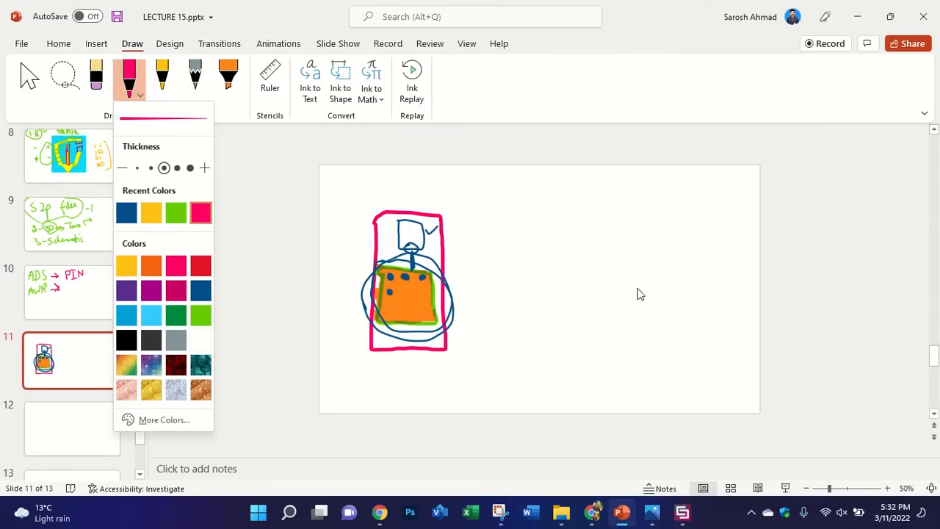
click(506, 209)
mouse_move(505, 229)
mouse_down()
mouse_move(506, 178)
mouse_move(526, 229)
mouse_up()
drag(532, 185, 549, 228)
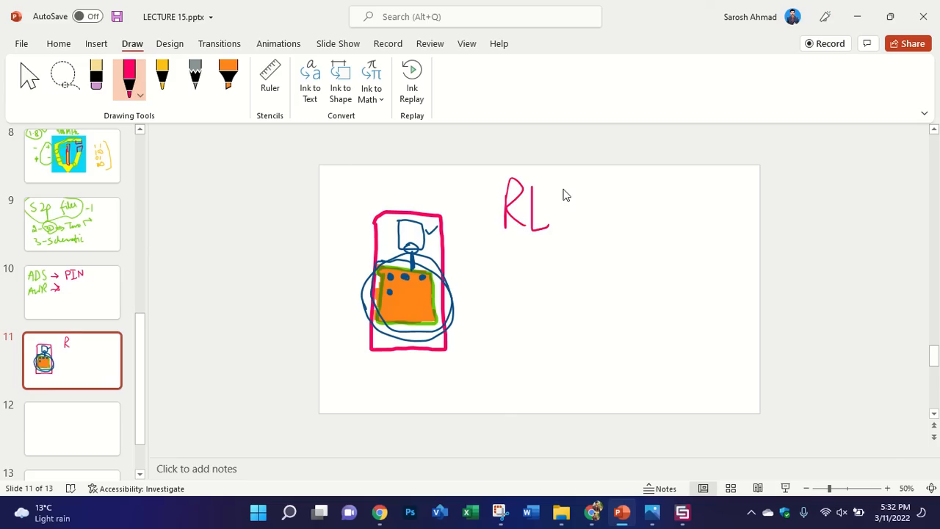
drag(564, 182, 558, 219)
mouse_move(625, 182)
mouse_down()
mouse_move(600, 224)
mouse_move(686, 208)
mouse_move(688, 229)
mouse_move(738, 218)
mouse_up()
click(688, 186)
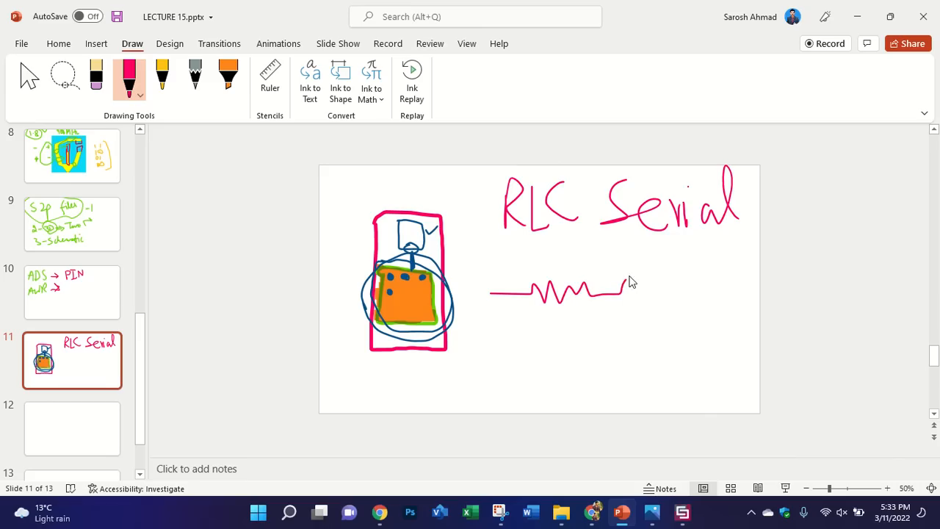
Step: Sketch a resistor, inductor and capacitor in series under the heading, crossing out the capacitor and labelling the other two R and L
mouse_move(680, 287)
mouse_down()
mouse_move(701, 300)
mouse_move(757, 286)
mouse_move(777, 299)
mouse_move(872, 281)
mouse_up()
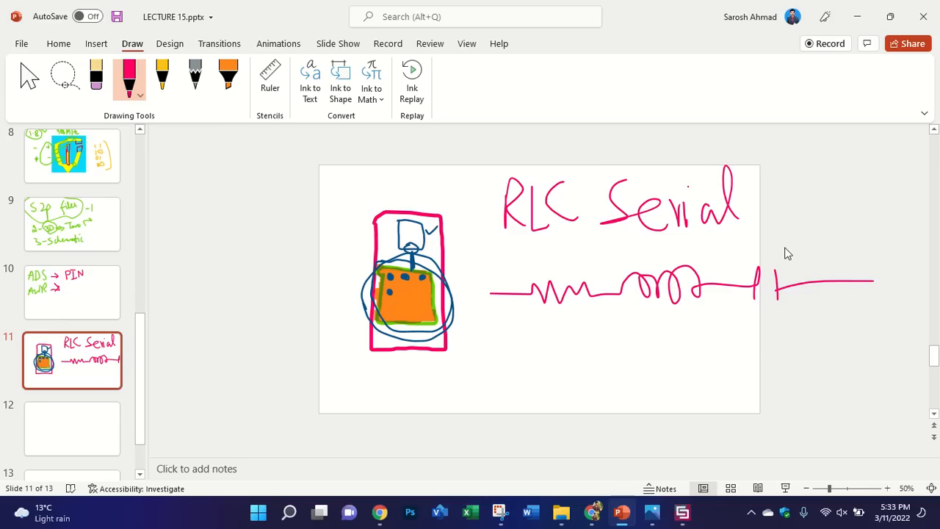
drag(784, 248, 746, 343)
drag(747, 264, 790, 297)
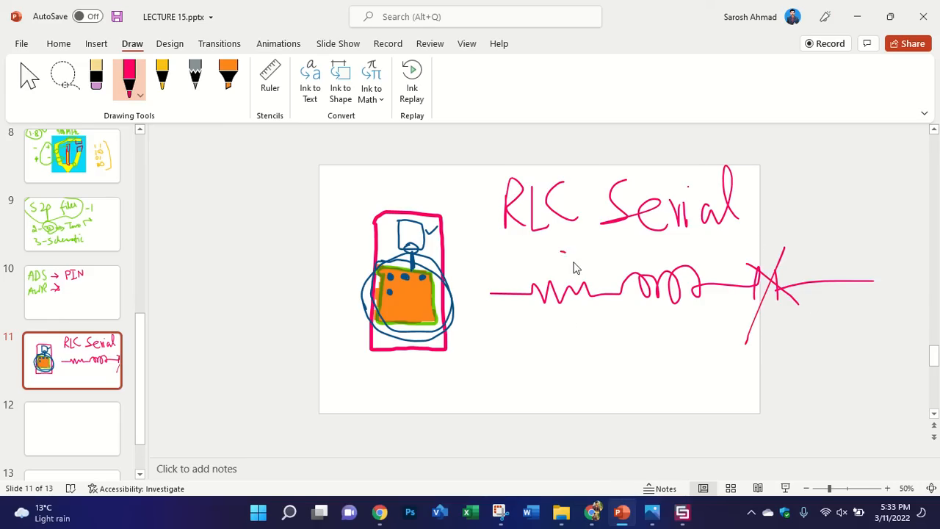
drag(567, 255, 590, 261)
mouse_move(648, 243)
mouse_down()
mouse_move(652, 262)
mouse_move(668, 264)
mouse_up()
Step: Handwrite "RLC Parall" in pink ink as a second heading beneath the series circuit on slide 11
drag(507, 329, 512, 321)
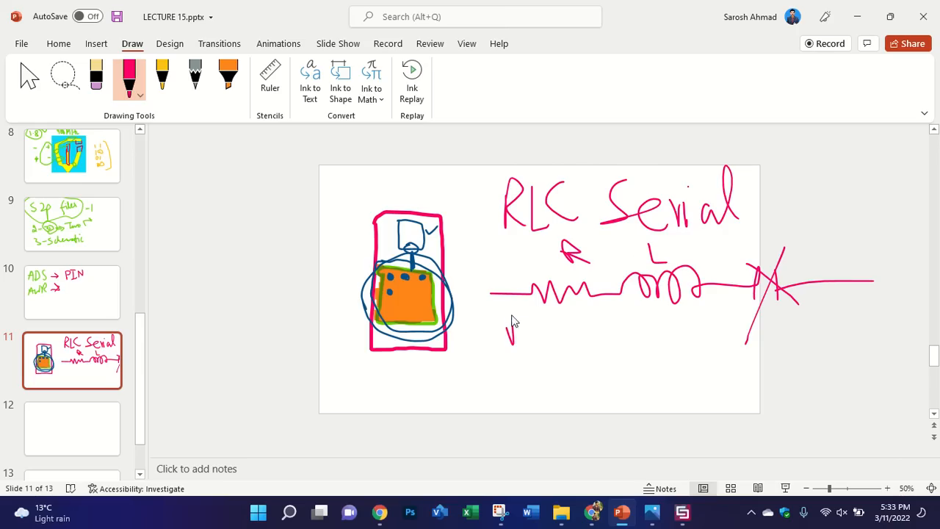
drag(593, 315, 589, 340)
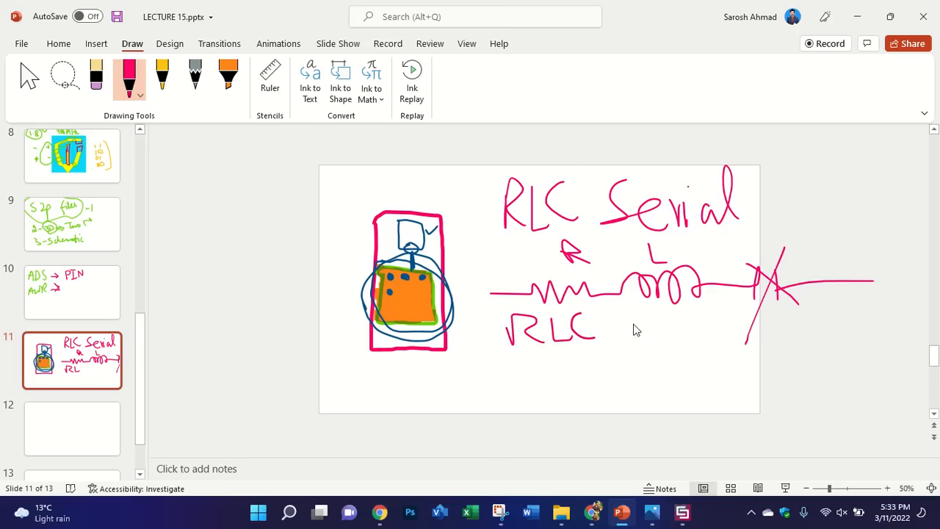
mouse_move(657, 331)
mouse_down()
mouse_move(668, 304)
mouse_move(655, 320)
mouse_up()
mouse_move(709, 320)
mouse_down()
mouse_move(750, 332)
mouse_move(757, 309)
mouse_up()
Step: Sketch a resistor, inductor and capacitor as parallel branches under the "RLC Parall" heading, joined by a line at each end
drag(563, 362, 577, 440)
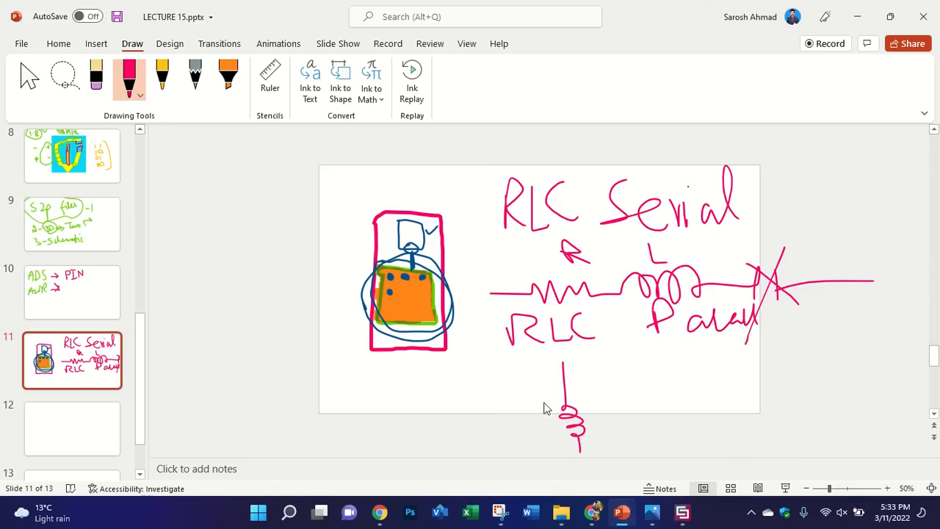
drag(534, 406, 546, 427)
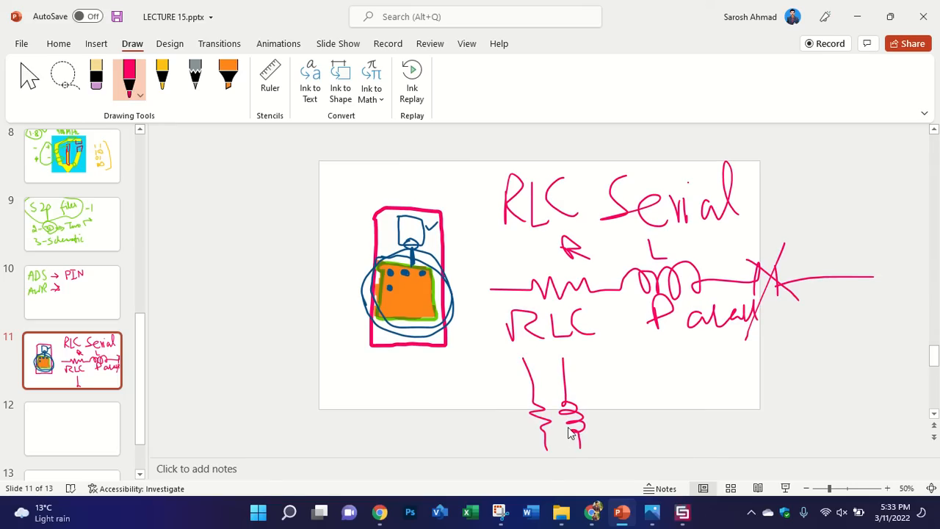
drag(628, 345, 628, 393)
drag(596, 393, 653, 392)
mouse_move(607, 413)
mouse_down()
mouse_move(655, 412)
mouse_move(640, 441)
mouse_up()
drag(533, 361, 628, 351)
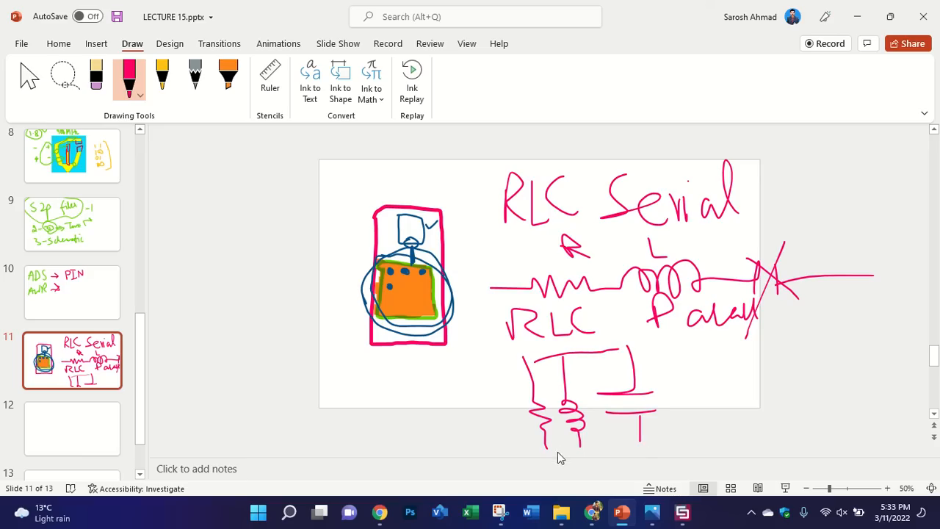
drag(548, 450, 637, 444)
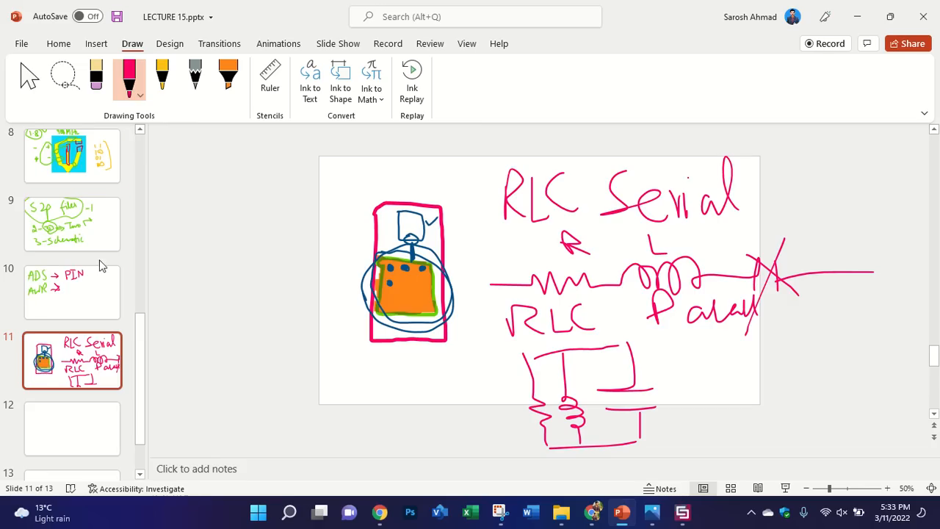
Step: Review the OFF-state equivalent circuit on slide 6, and return to the RLC sketches on slide 11
scroll(81, 211, up, 3)
click(80, 211)
key(Up)
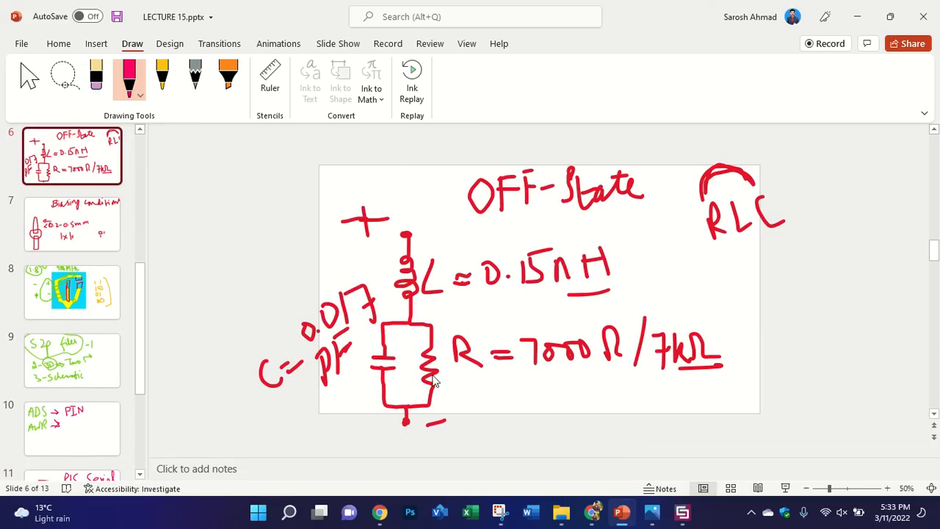
scroll(88, 357, down, 3)
click(72, 293)
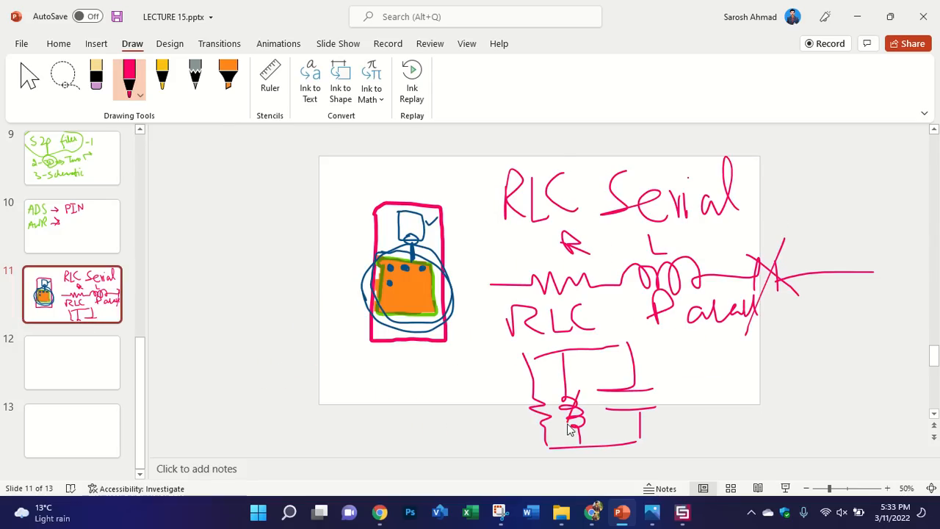
Step: Cross out the parallel inductor, label the other branches R and C, and draw a series inductor leading into the network
drag(551, 384, 597, 433)
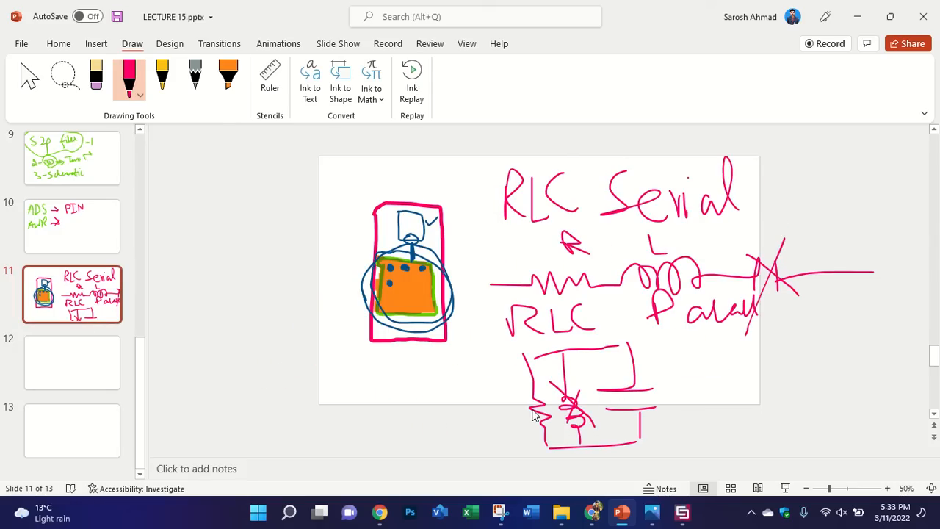
mouse_move(501, 392)
mouse_down()
mouse_move(504, 426)
mouse_move(536, 434)
mouse_up()
drag(685, 376, 689, 412)
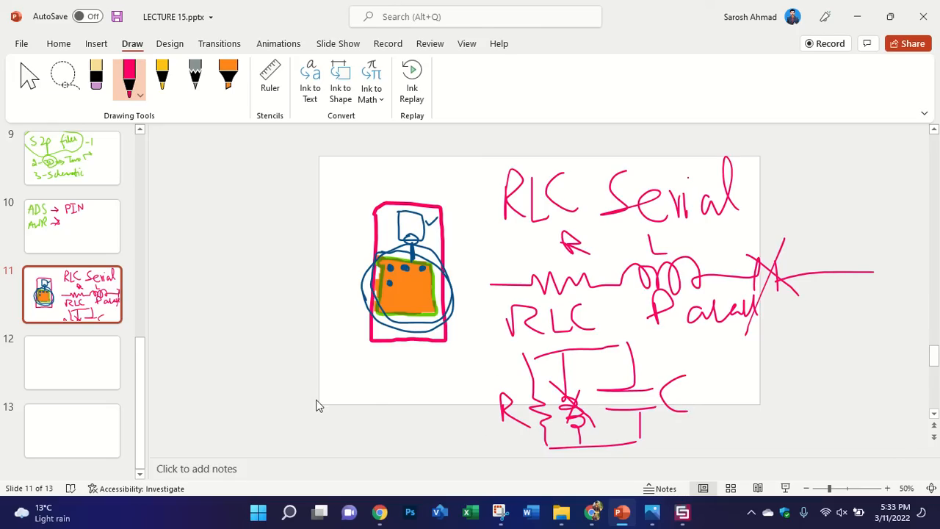
mouse_move(373, 401)
mouse_down()
mouse_move(424, 392)
mouse_move(441, 419)
mouse_move(473, 408)
mouse_move(537, 353)
mouse_move(571, 345)
mouse_up()
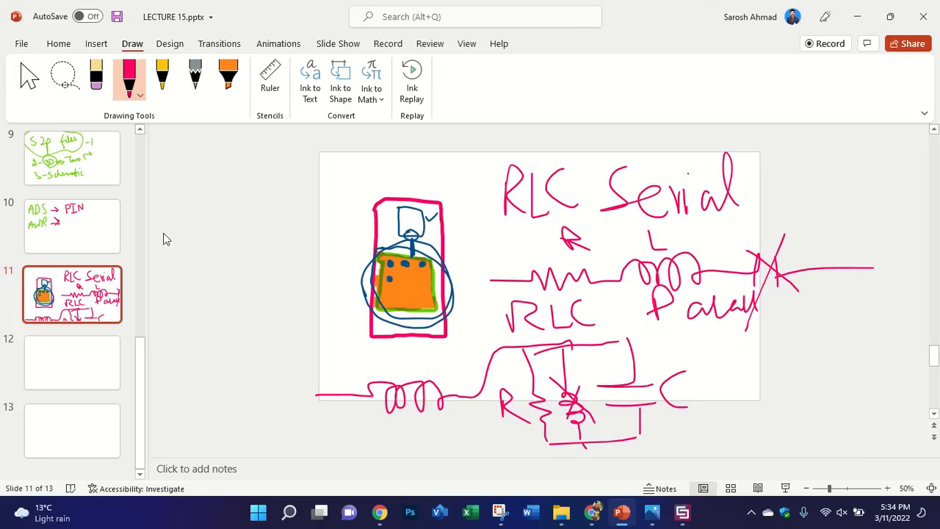
Step: Handwrite "RLC Seri" beside the antenna sketch and draw a resistor, inductor and capacitor in series beneath it
mouse_move(183, 206)
mouse_down()
mouse_move(182, 238)
mouse_move(210, 237)
mouse_up()
drag(213, 195, 234, 234)
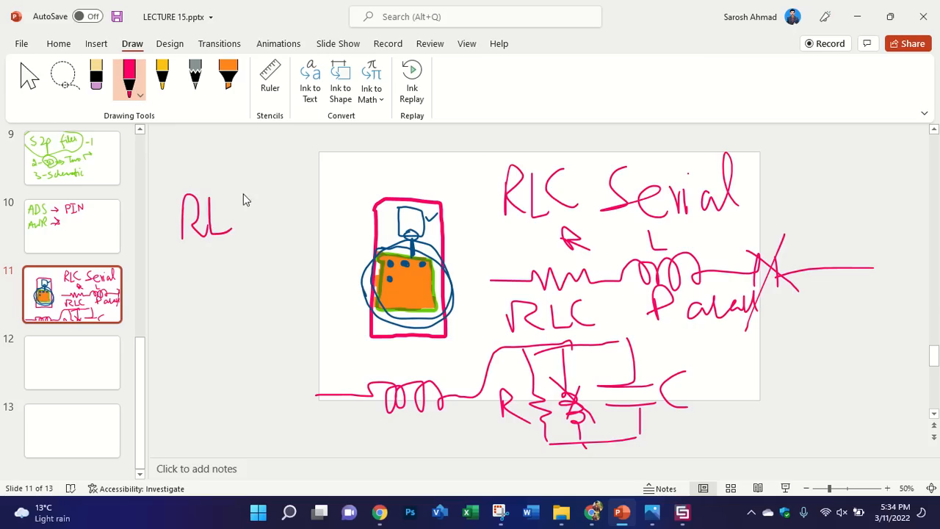
drag(249, 193, 257, 223)
mouse_move(292, 192)
mouse_down()
mouse_move(309, 200)
mouse_move(323, 181)
mouse_move(334, 189)
mouse_up()
mouse_move(156, 316)
mouse_down()
mouse_move(214, 316)
mouse_move(251, 330)
mouse_move(344, 321)
mouse_up()
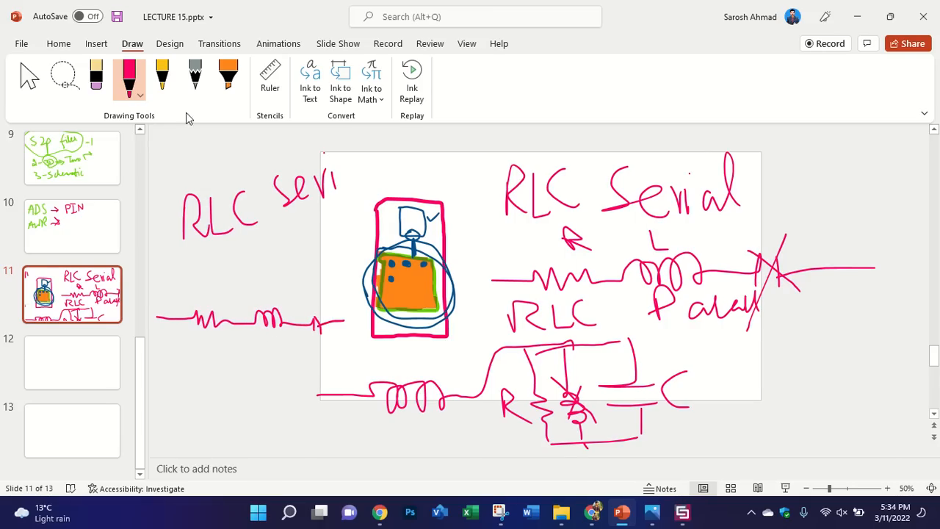
Step: Erase the antenna sketch and write "RLC Parall" in pink ink in its place, separated from "RLC Seri" by a vertical line
click(96, 76)
drag(389, 235, 406, 273)
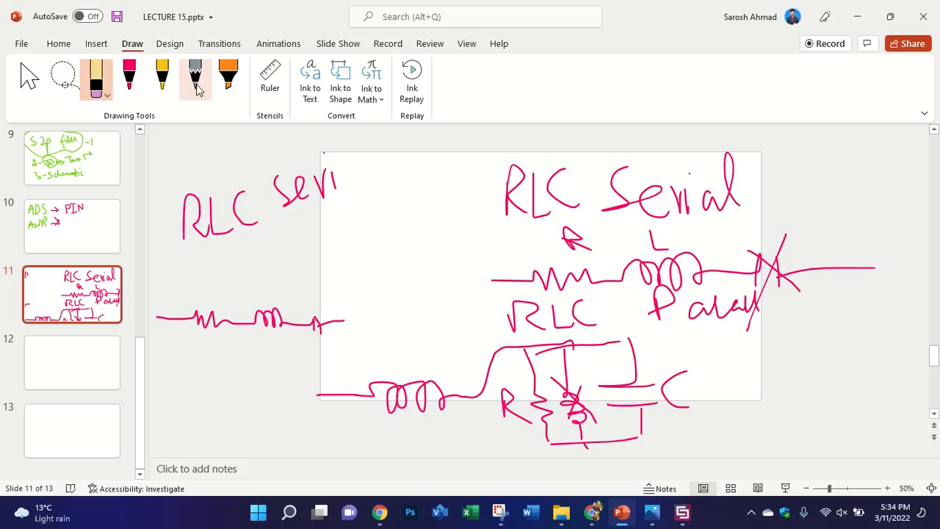
click(129, 76)
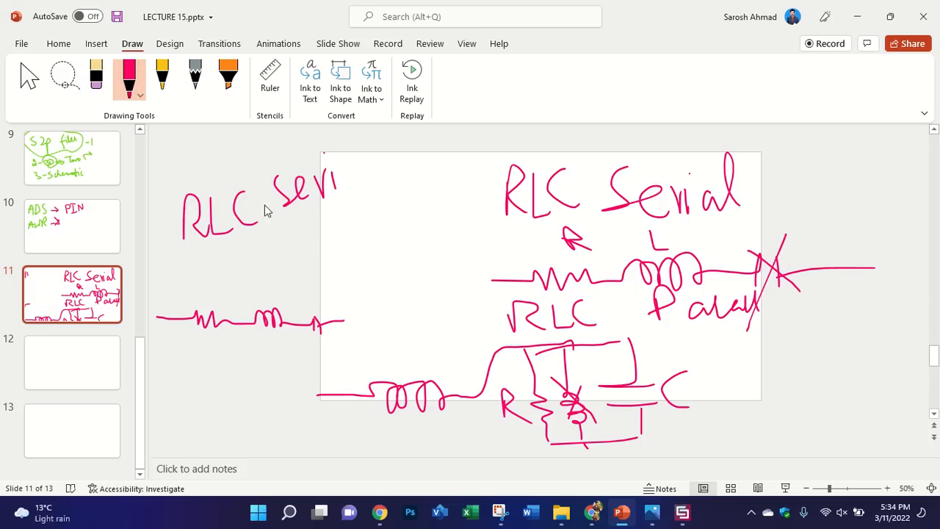
drag(347, 153, 349, 269)
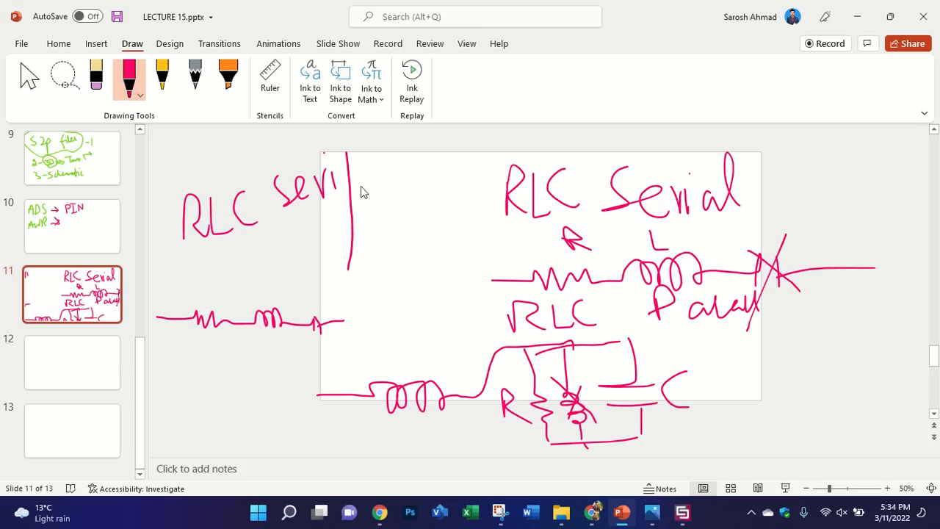
drag(370, 183, 380, 209)
drag(385, 166, 398, 222)
drag(420, 168, 420, 215)
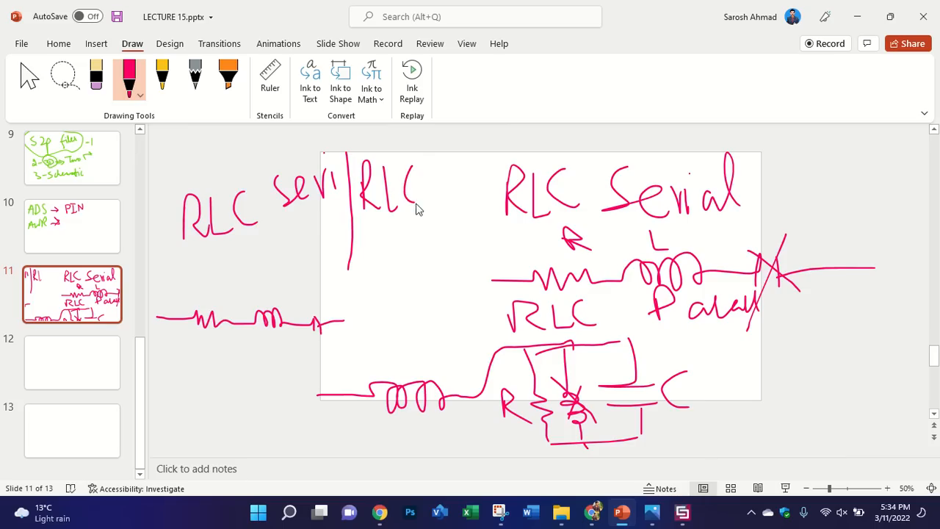
mouse_move(441, 169)
mouse_down()
mouse_move(453, 188)
mouse_move(466, 161)
mouse_move(478, 171)
mouse_move(493, 152)
mouse_up()
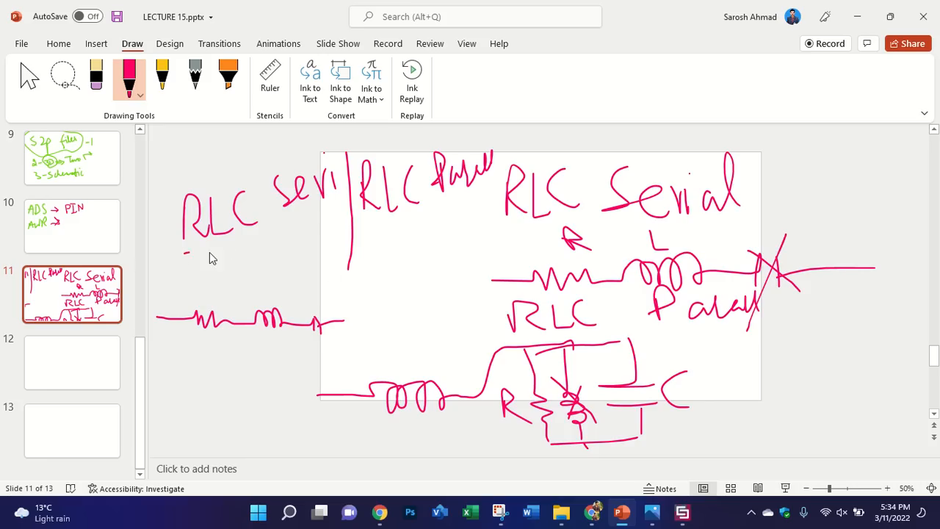
Step: Underline "RLC Seri" and mark up its circuit by crossing out the resistor and capacitor and circling the inductor
drag(210, 253, 335, 241)
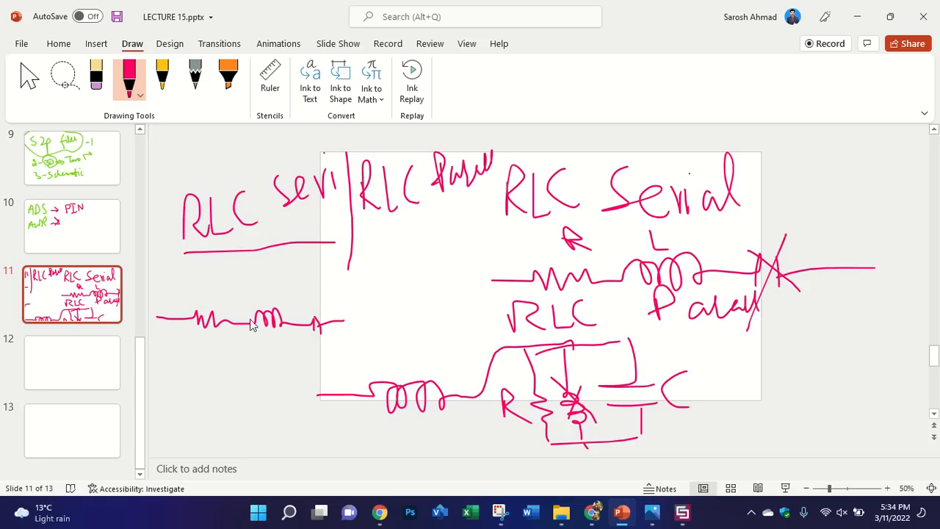
drag(213, 303, 203, 351)
drag(185, 300, 220, 336)
drag(332, 302, 302, 351)
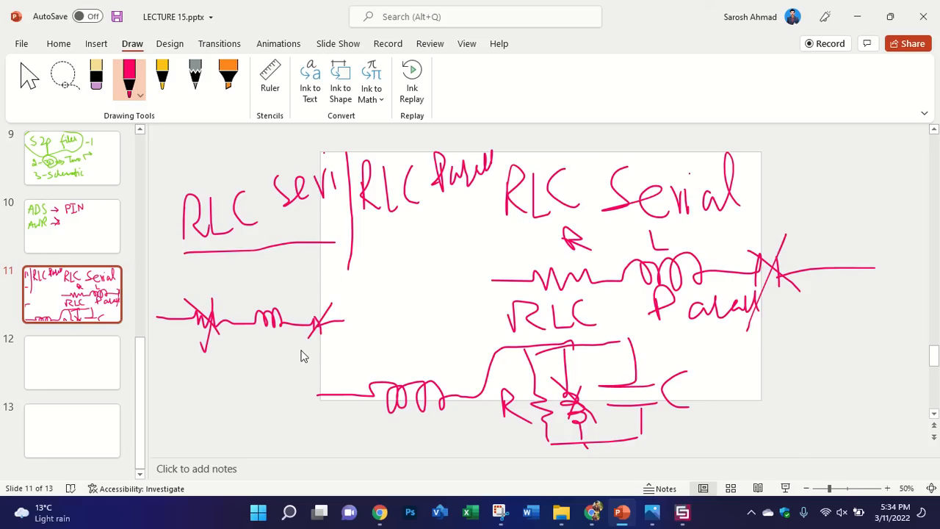
drag(297, 309, 328, 332)
mouse_move(276, 283)
mouse_down()
mouse_move(239, 310)
mouse_move(283, 288)
mouse_up()
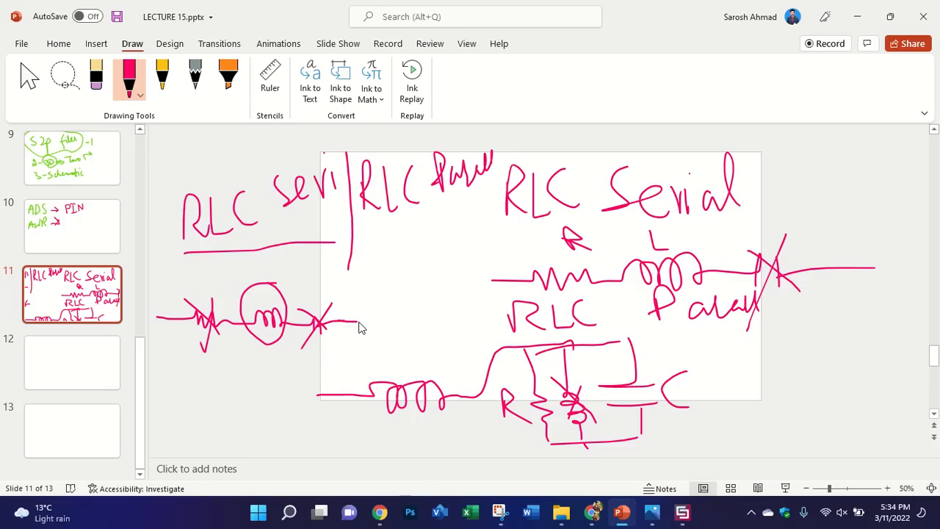
Step: Extend the "RLC Seri" circuit with a parallel network of an inductor, a capacitor and a resistor
mouse_move(362, 328)
mouse_down()
mouse_move(404, 327)
mouse_move(426, 313)
mouse_move(453, 323)
mouse_move(467, 316)
mouse_up()
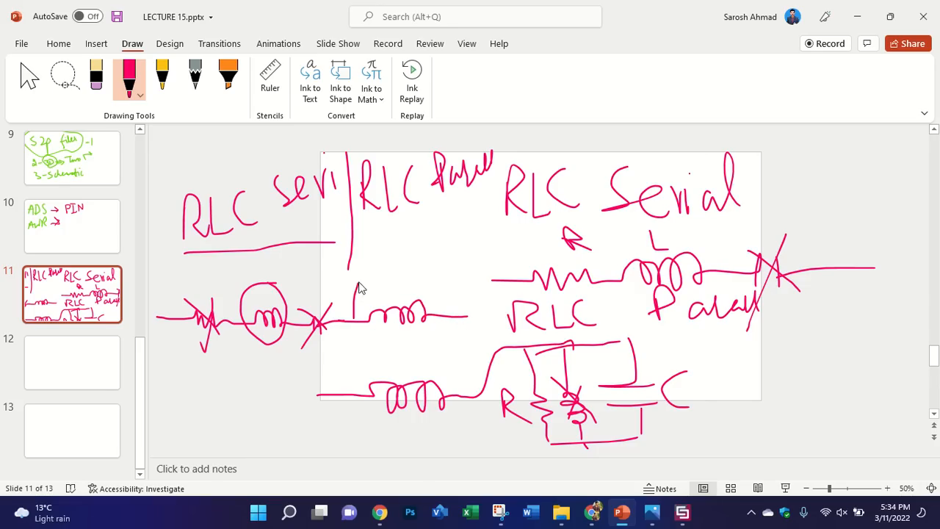
mouse_move(413, 266)
mouse_down()
mouse_move(415, 289)
mouse_move(462, 272)
mouse_move(470, 317)
mouse_up()
mouse_move(355, 323)
mouse_down()
mouse_move(357, 345)
mouse_move(420, 360)
mouse_move(479, 338)
mouse_up()
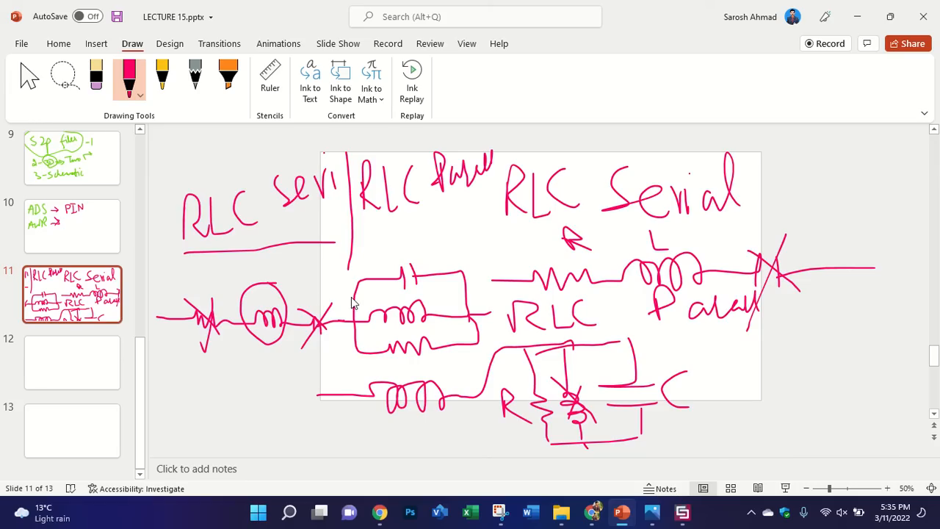
Step: Cross out the inductor in the new parallel network and circle its capacitor and resistor
drag(415, 307, 385, 336)
drag(380, 296, 415, 339)
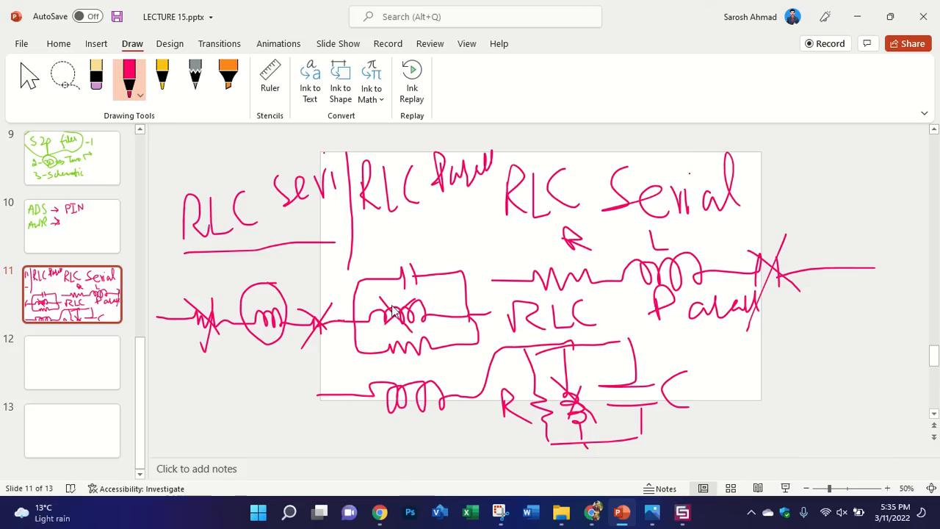
mouse_move(411, 248)
mouse_down()
mouse_move(384, 273)
mouse_move(435, 254)
mouse_move(400, 245)
mouse_up()
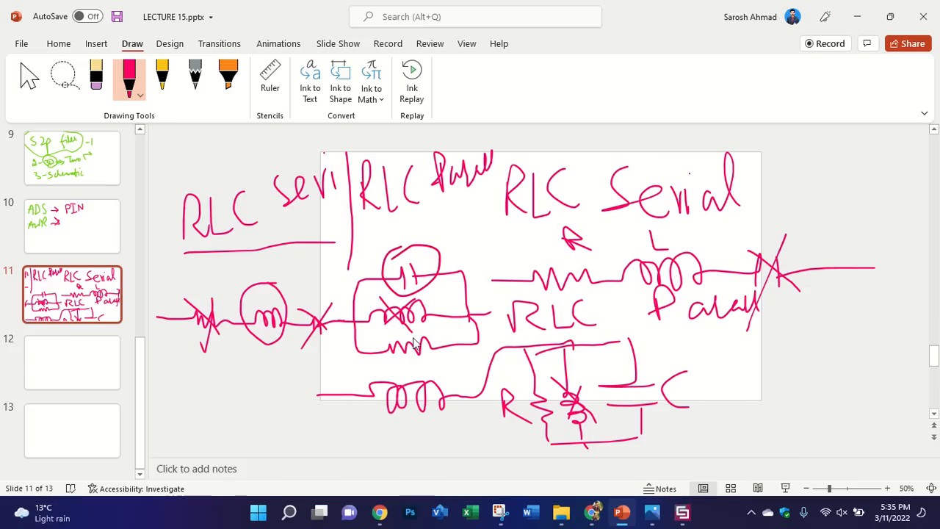
mouse_move(405, 331)
mouse_down()
mouse_move(375, 354)
mouse_move(449, 339)
mouse_move(376, 351)
mouse_up()
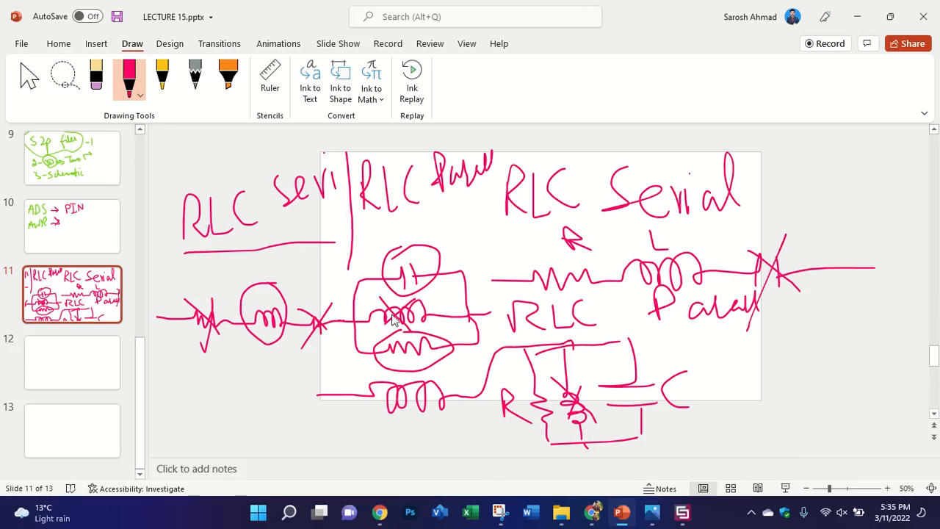
Step: Check the element1 definition in CST Studio Suite against the circuit sketches in the PowerPoint slides
click(682, 513)
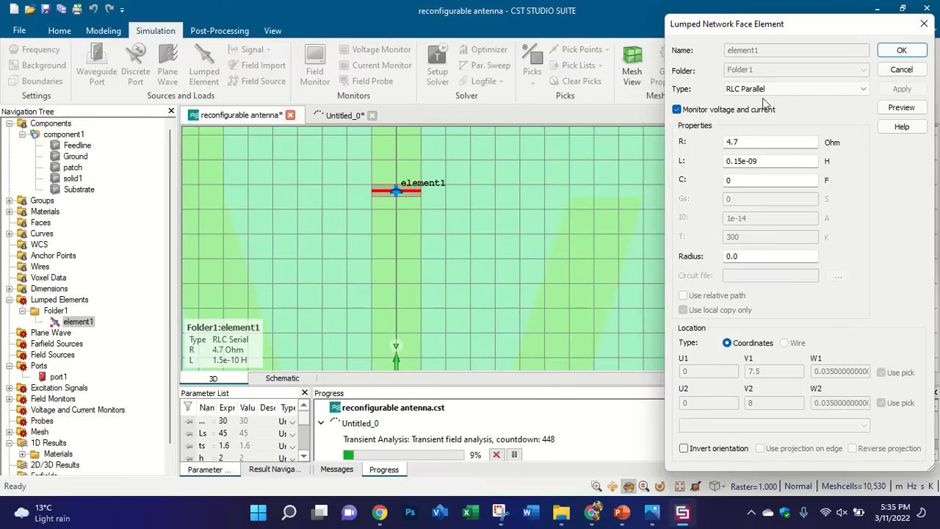
click(621, 516)
scroll(94, 233, up, 3)
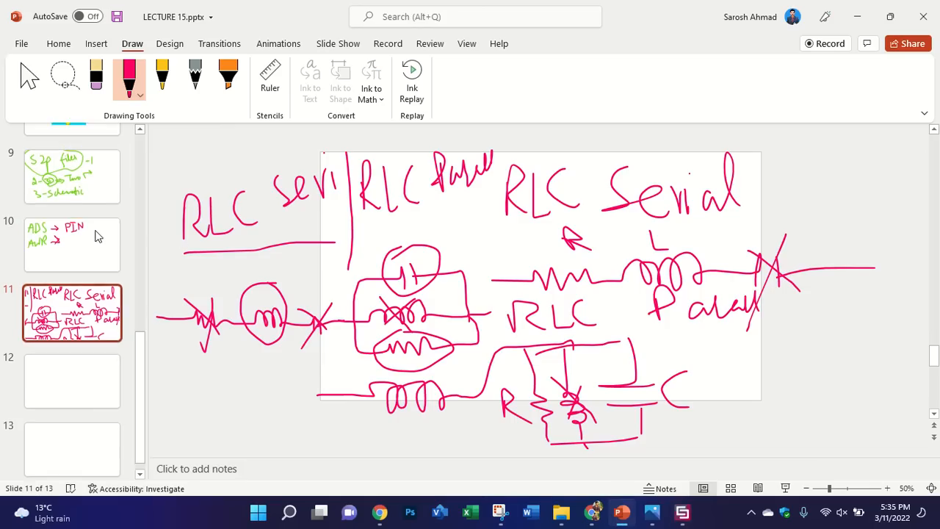
scroll(80, 180, up, 1)
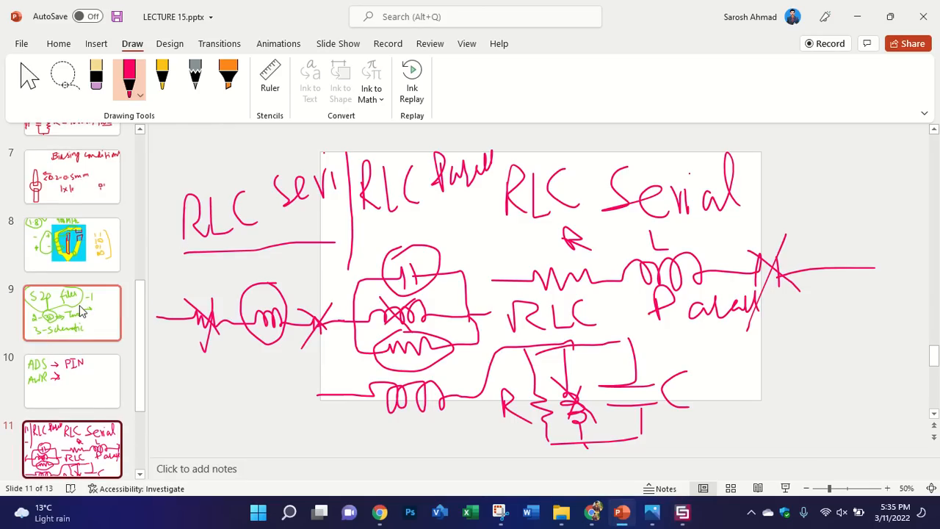
scroll(83, 311, down, 1)
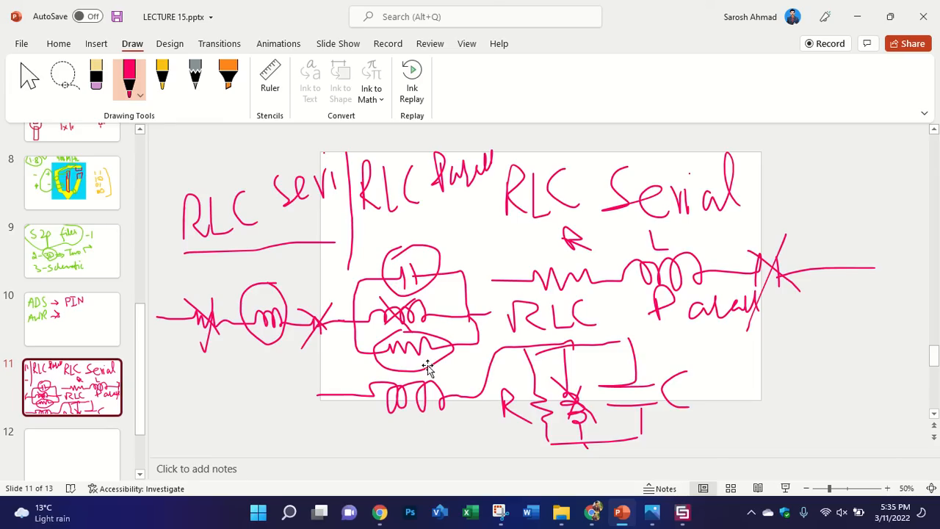
Step: Switch to CST Studio Suite and close the element1 definition and its history tree without applying changes
click(682, 512)
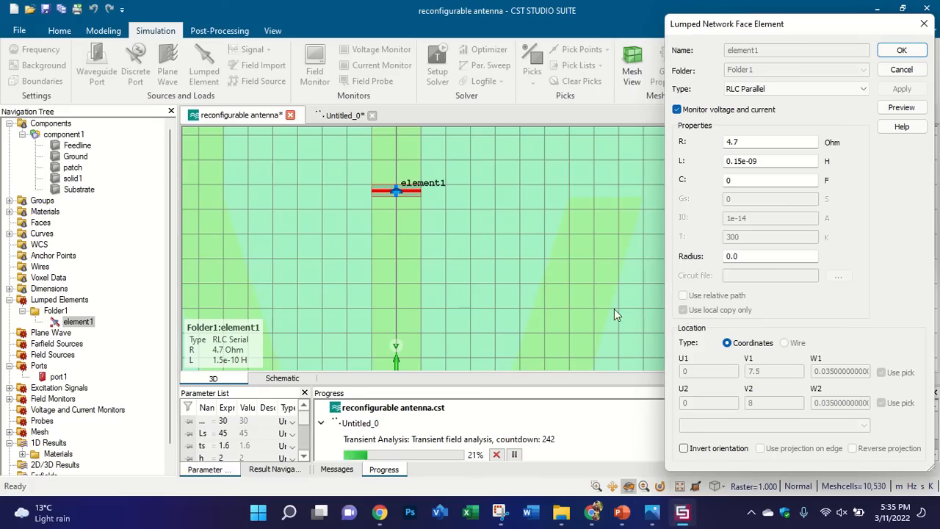
click(924, 23)
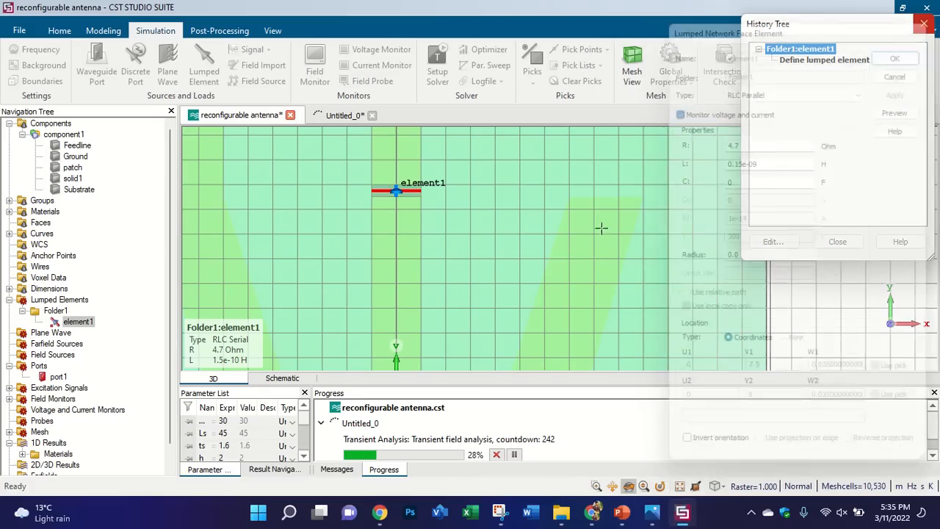
click(837, 242)
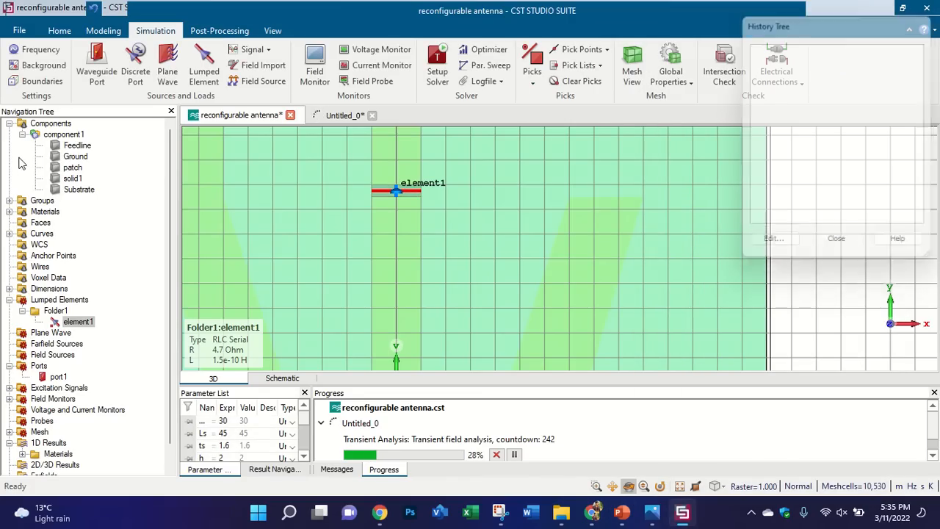
Step: Delete the lumped-element folder Folder1 together with its element1 from the feedline gap
click(64, 135)
scroll(374, 210, up, 5)
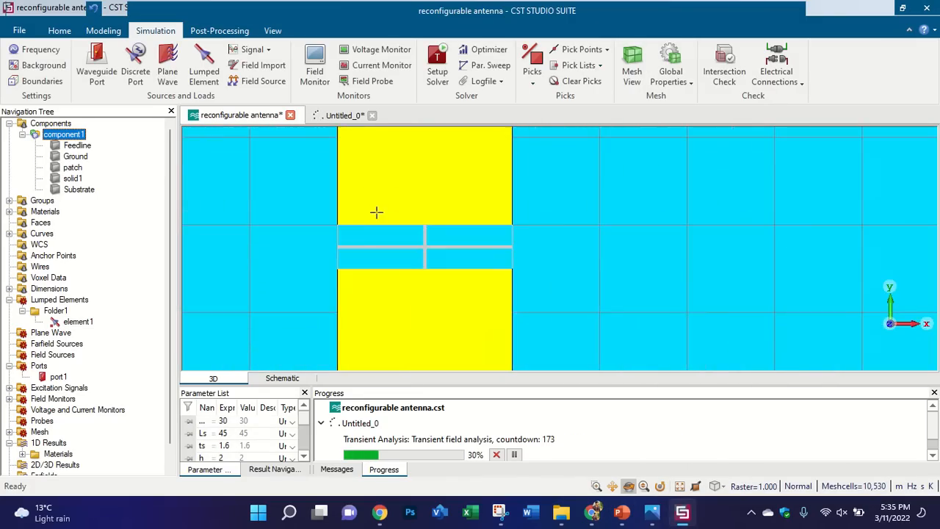
scroll(400, 239, up, 2)
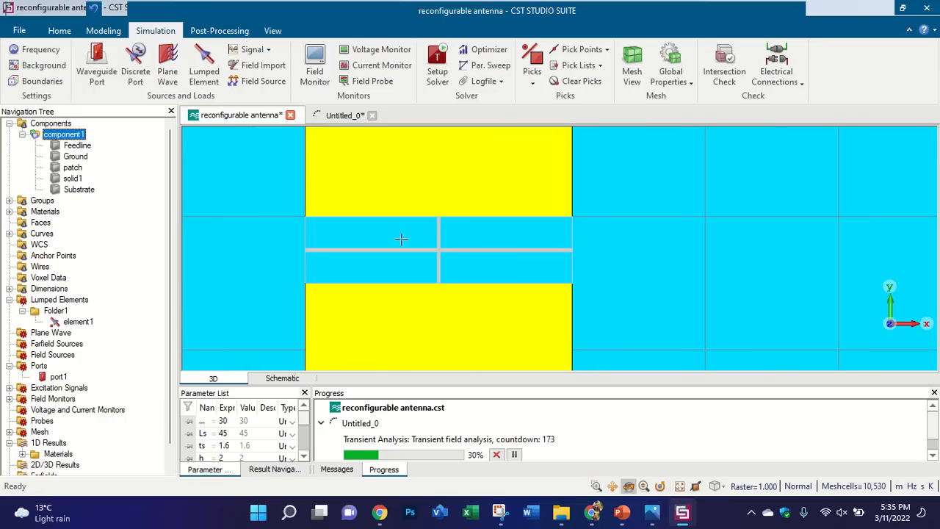
click(78, 322)
click(55, 311)
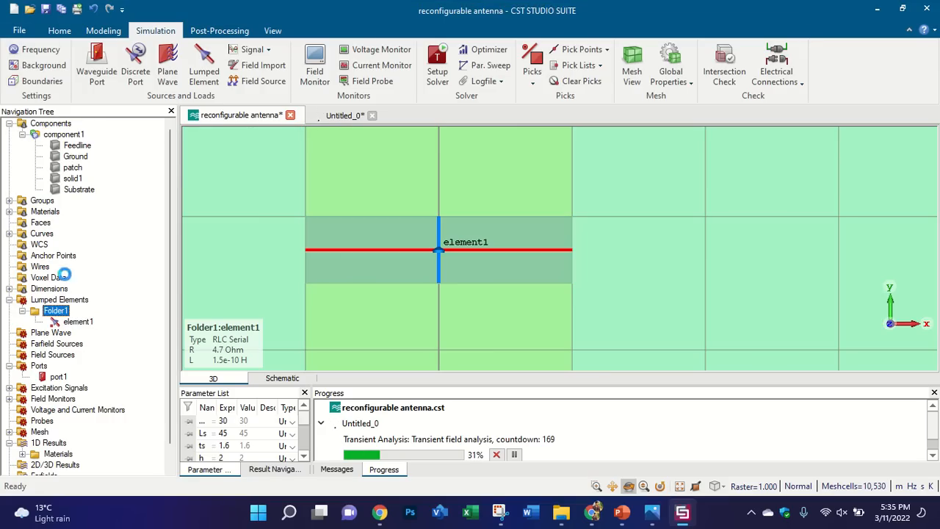
key(Delete)
key(Return)
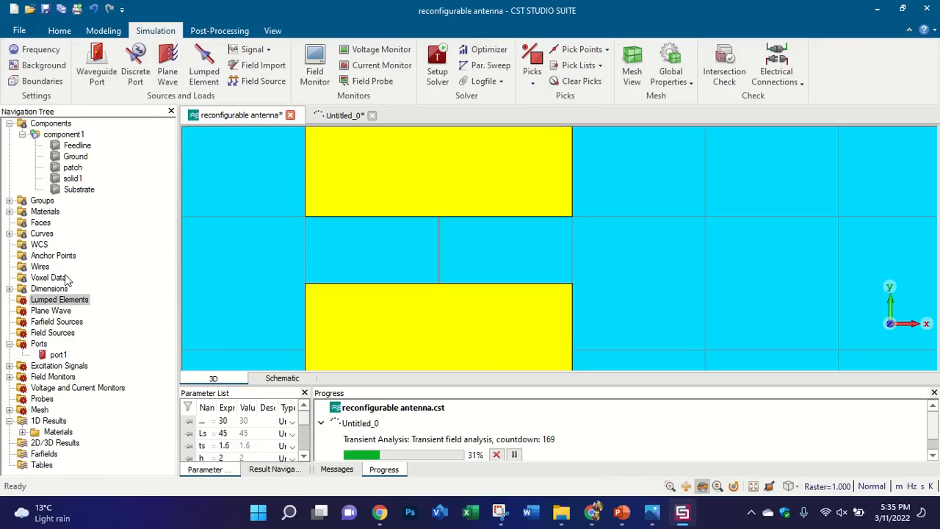
Step: Align the local coordinate system with the midpoint of the upper copper strip's edge at the gap
click(103, 30)
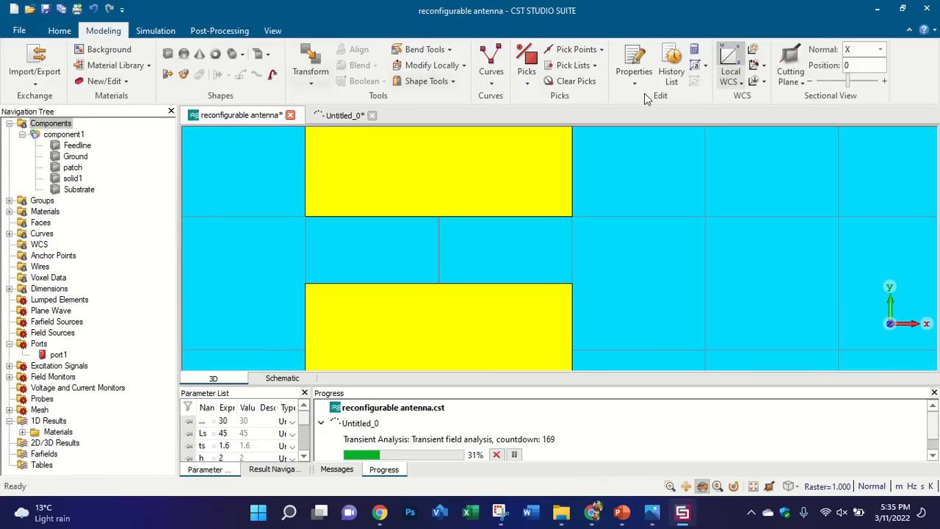
click(752, 67)
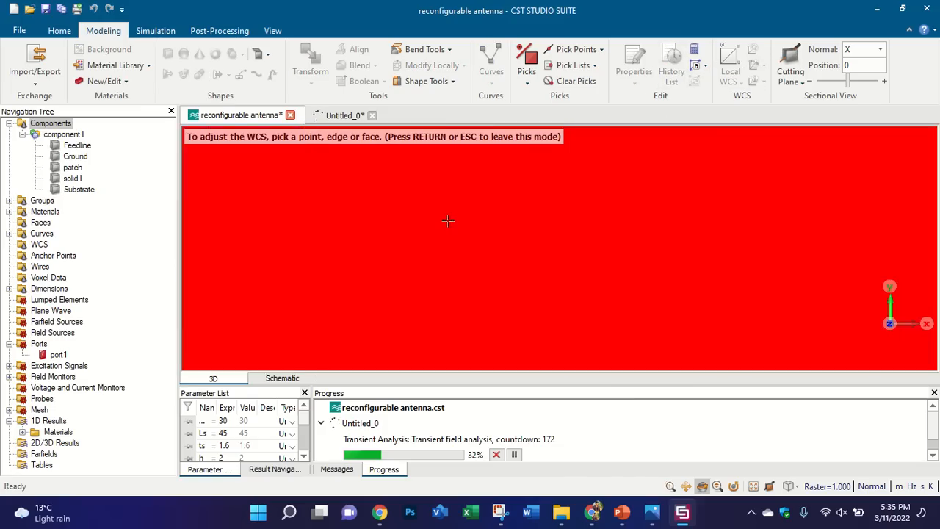
click(440, 217)
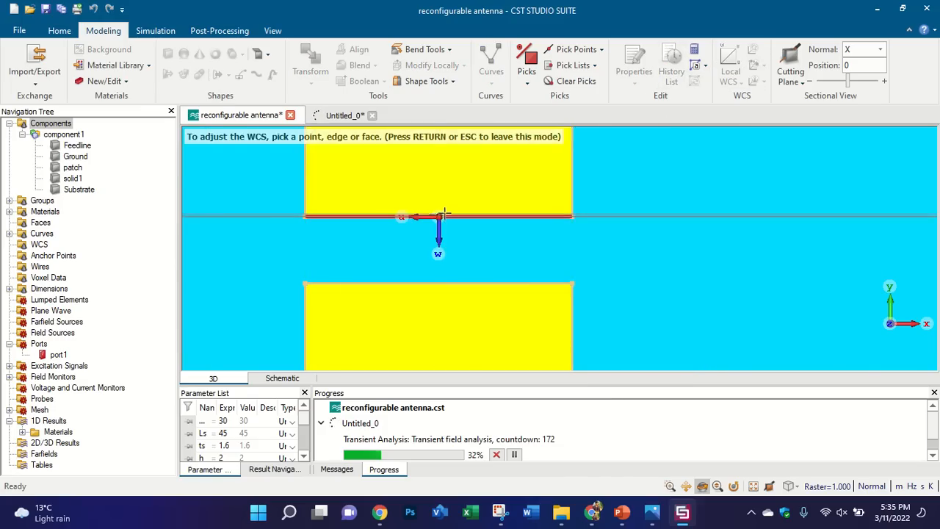
double_click(445, 218)
drag(447, 205, 424, 243)
key(5)
scroll(424, 243, down, 3)
scroll(510, 228, up, 3)
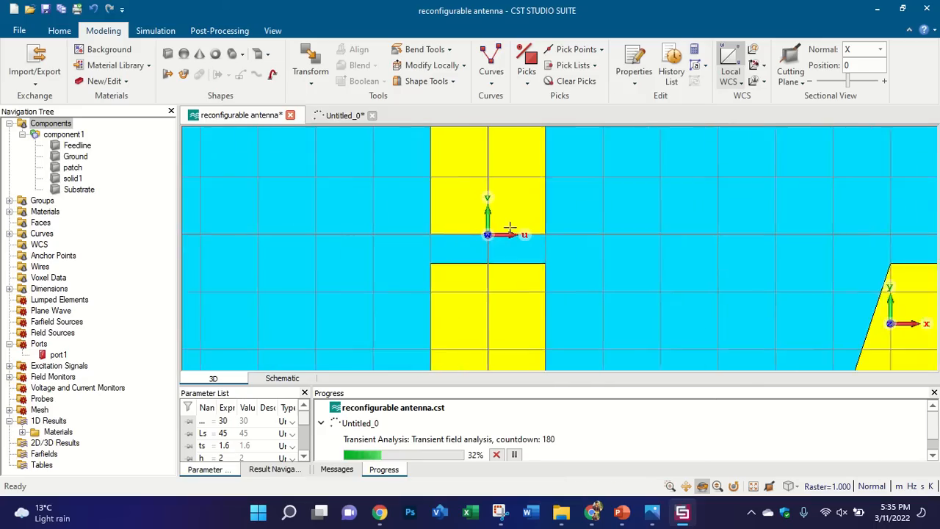
Step: Add a distance dimension for the gap's height between the corner points of the upper and lower copper strips
click(272, 30)
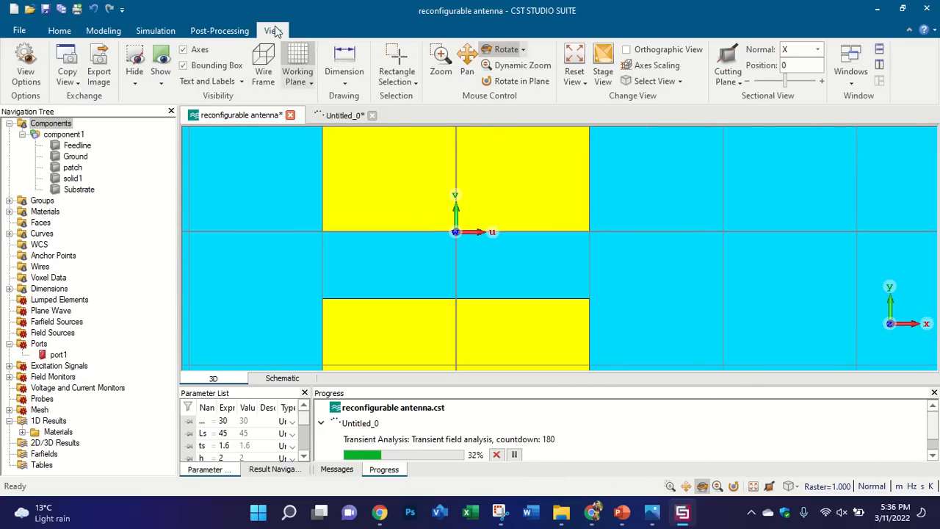
click(344, 71)
click(590, 232)
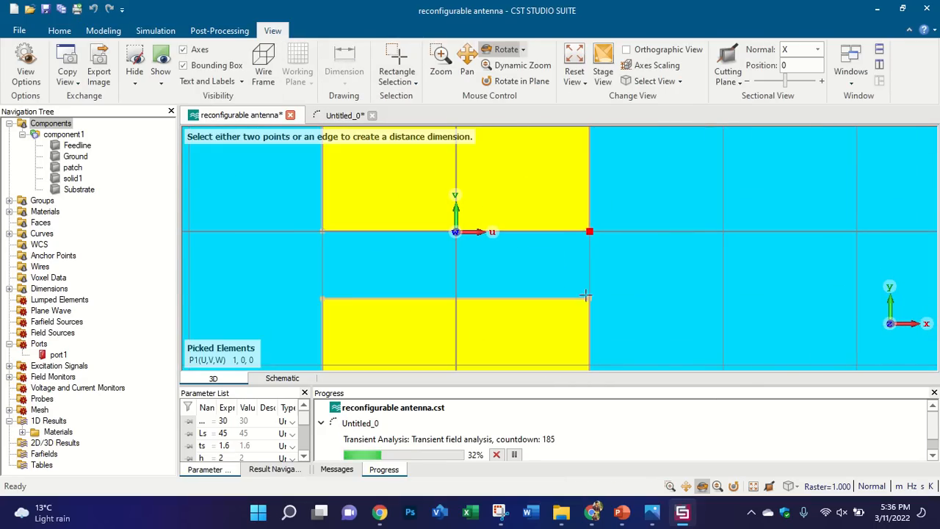
click(591, 299)
click(629, 286)
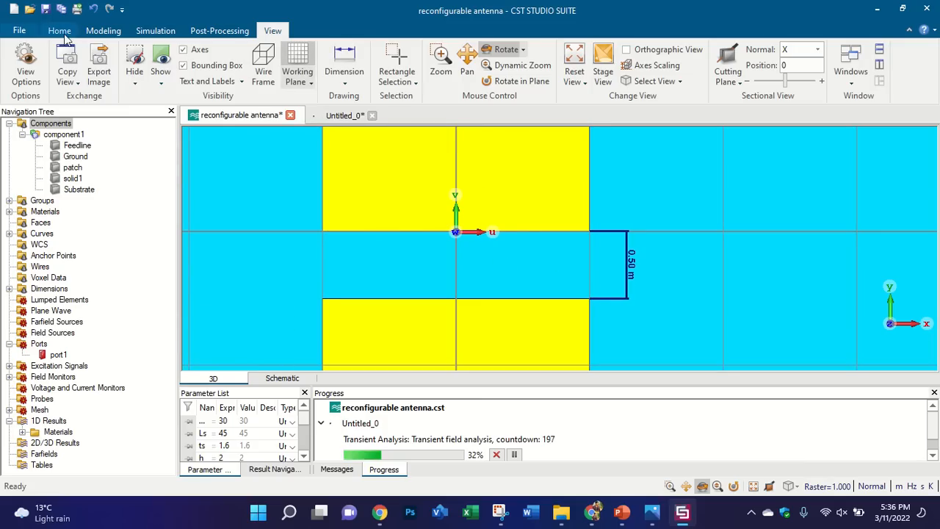
Step: Move the local coordinate system along its negative V direction to the middle of the gap
click(103, 32)
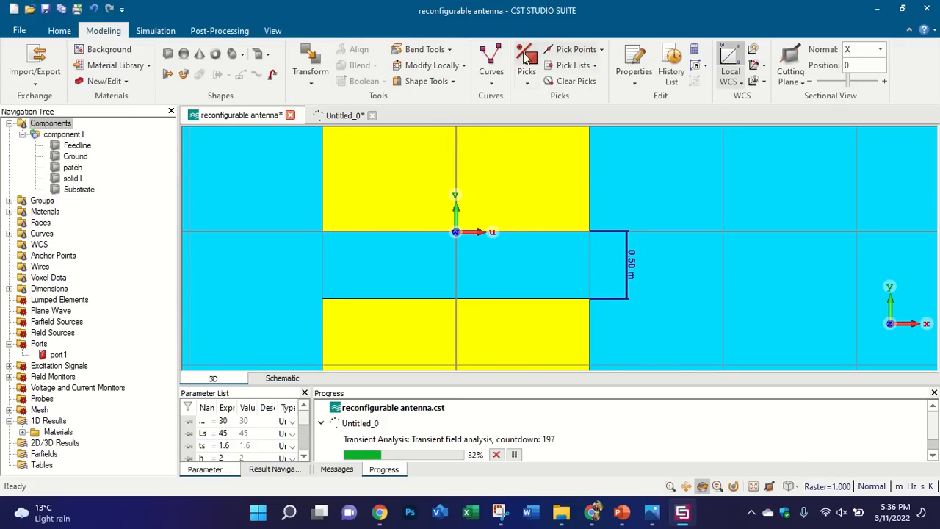
click(753, 52)
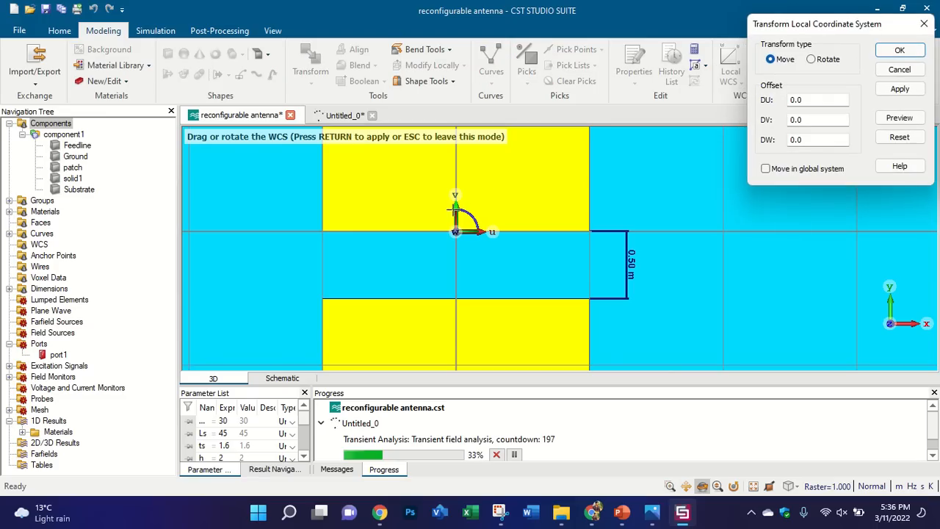
drag(456, 209, 454, 245)
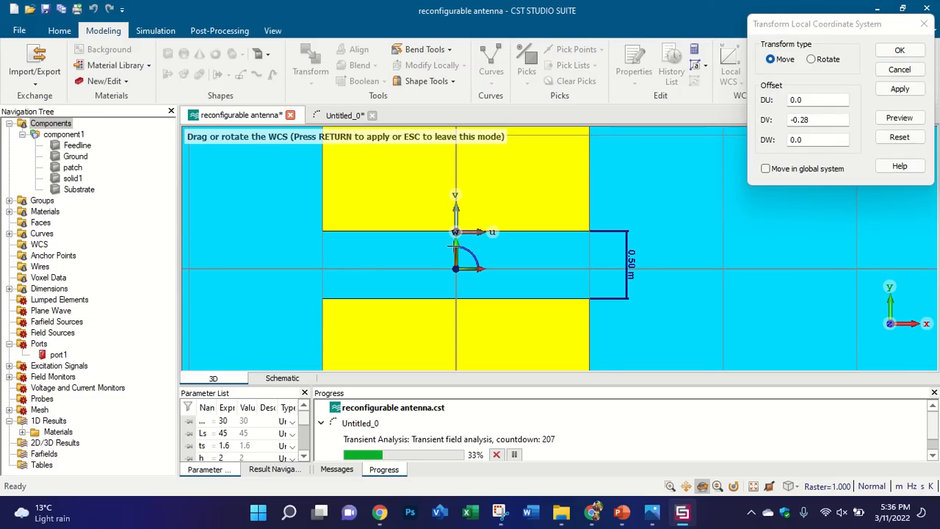
click(829, 121)
key(Return)
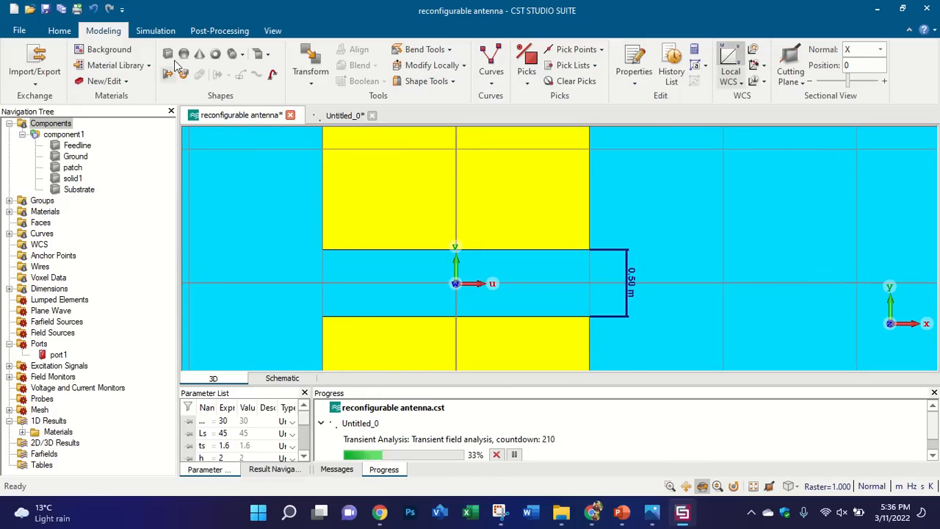
click(168, 54)
key(Escape)
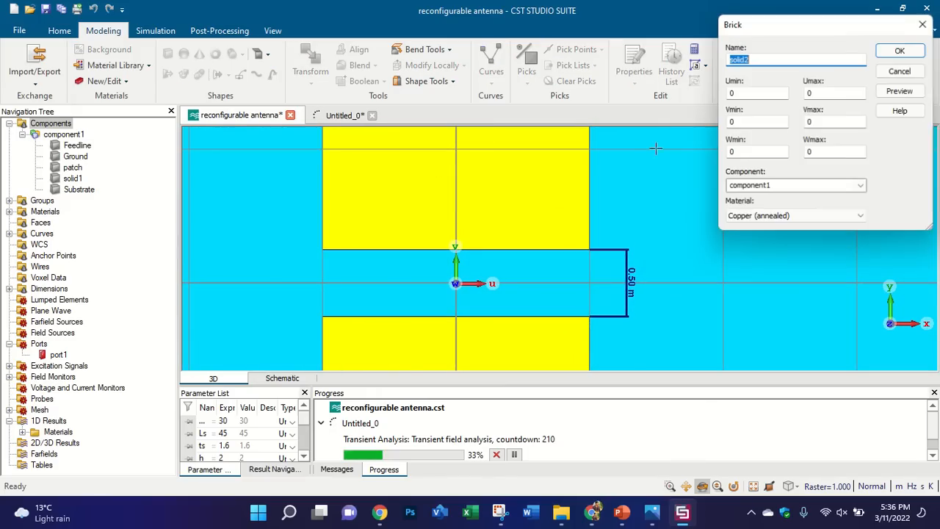
click(755, 93)
click(924, 23)
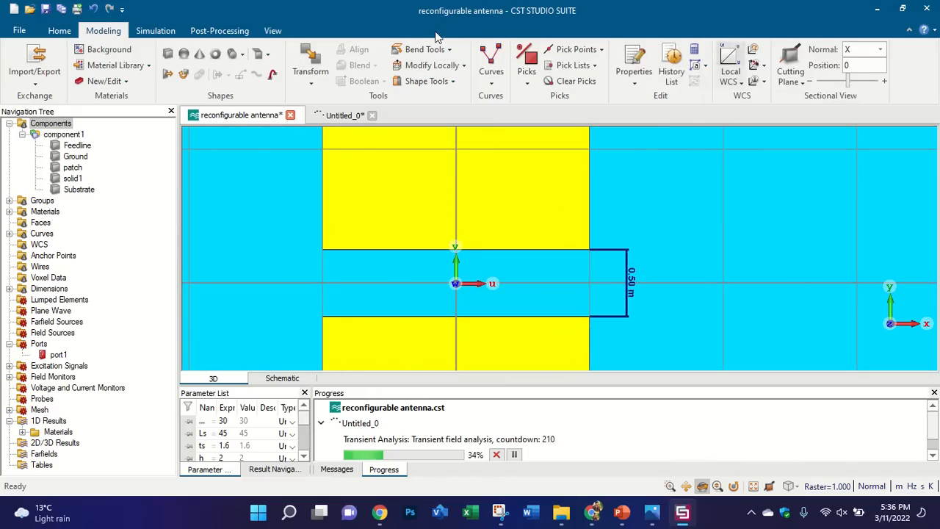
Step: Add a distance dimension for the width of the upper copper strip's edge at the gap, placed above that edge
click(273, 30)
click(344, 63)
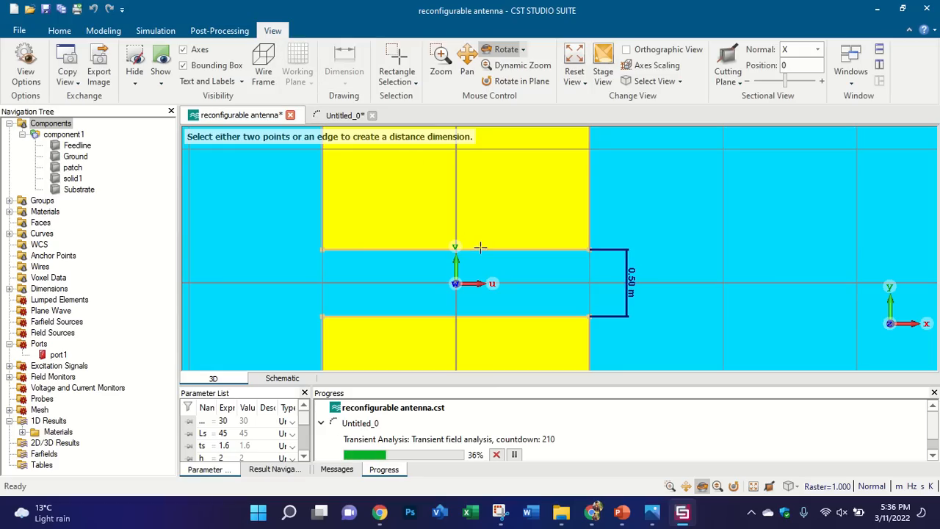
click(480, 249)
click(380, 162)
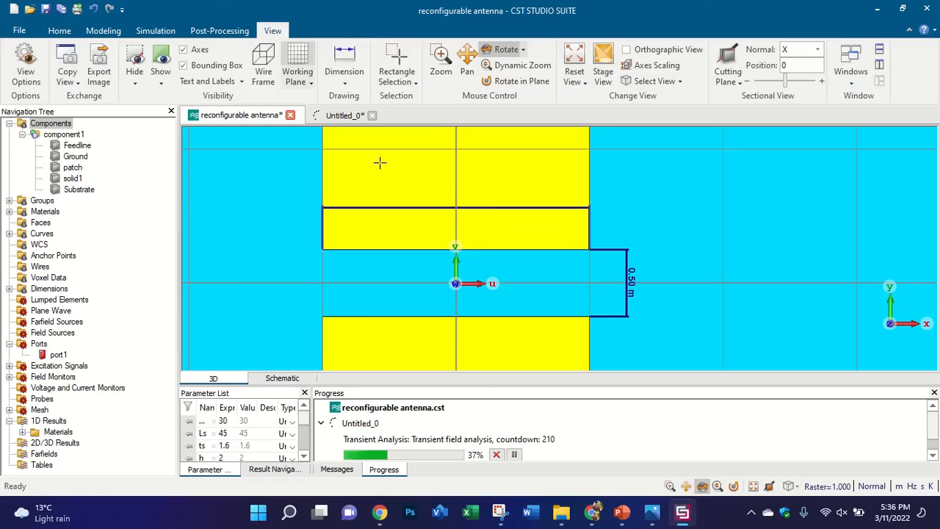
Step: Start a brick named solid2 in Copper (annealed) at the gap, with Umin -1 and Umax 1
click(103, 30)
click(168, 55)
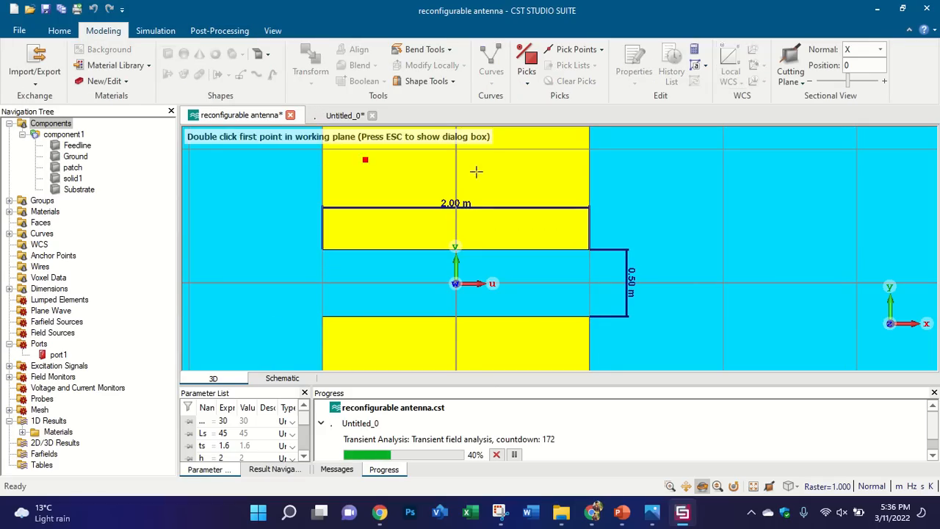
key(Escape)
key(Tab)
text(-1)
mouse_move(433, 6)
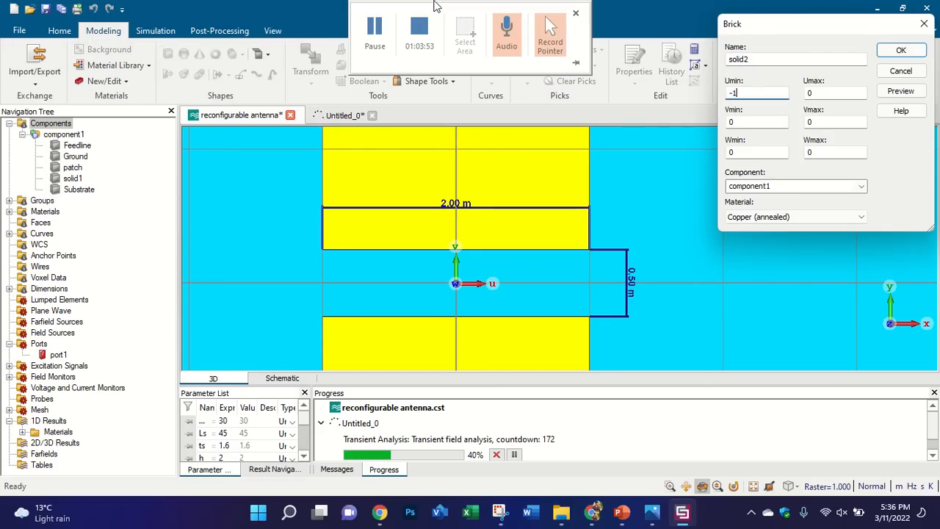
double_click(818, 92)
text(1)
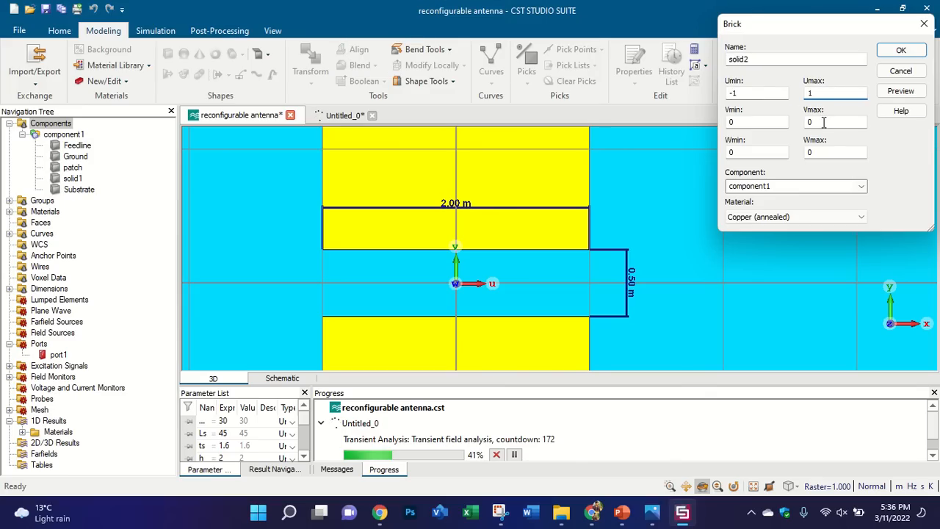
Step: Set the brick's Vmin to -0.1 and Vmax to 0.1, and preview it in the gap
click(823, 122)
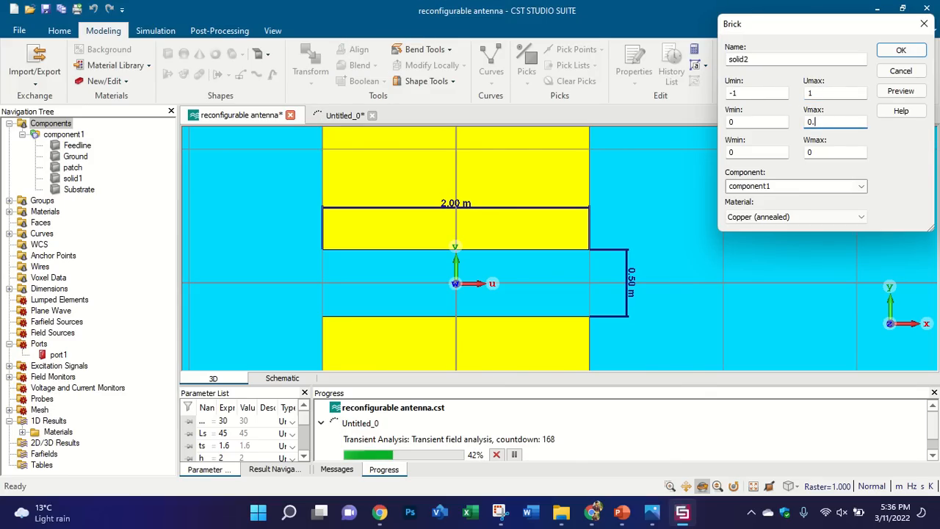
double_click(772, 121)
text(-0.1)
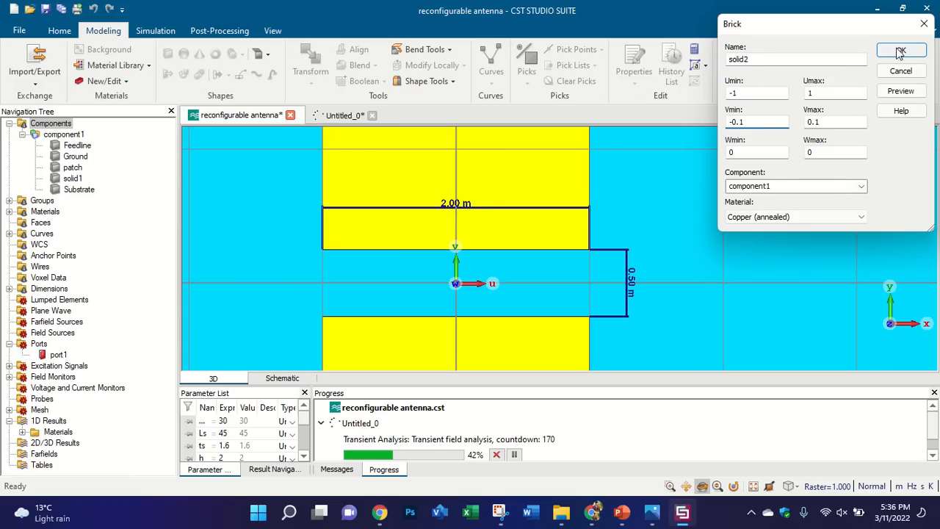
click(900, 90)
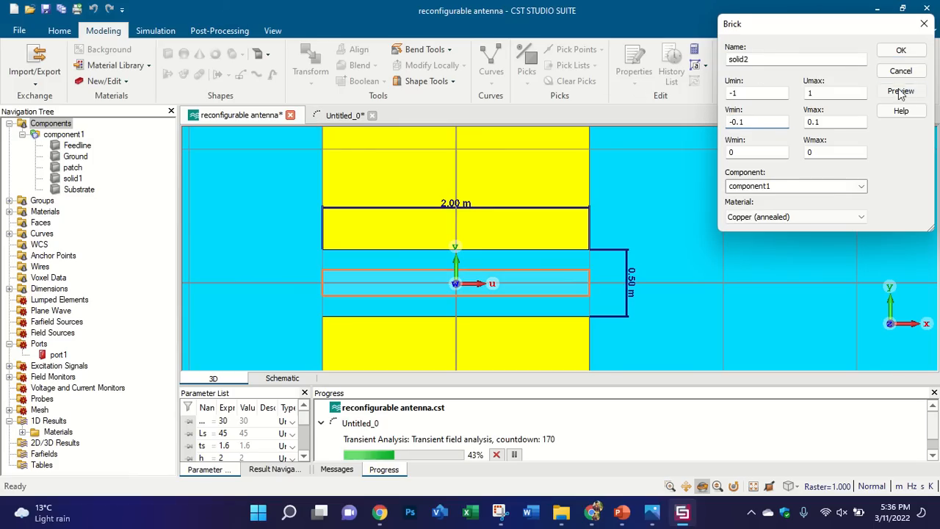
Step: Set the brick's Vmin to -0.05 and Vmax to 0.05, and preview the thinner strip
click(742, 122)
key(BackSpace)
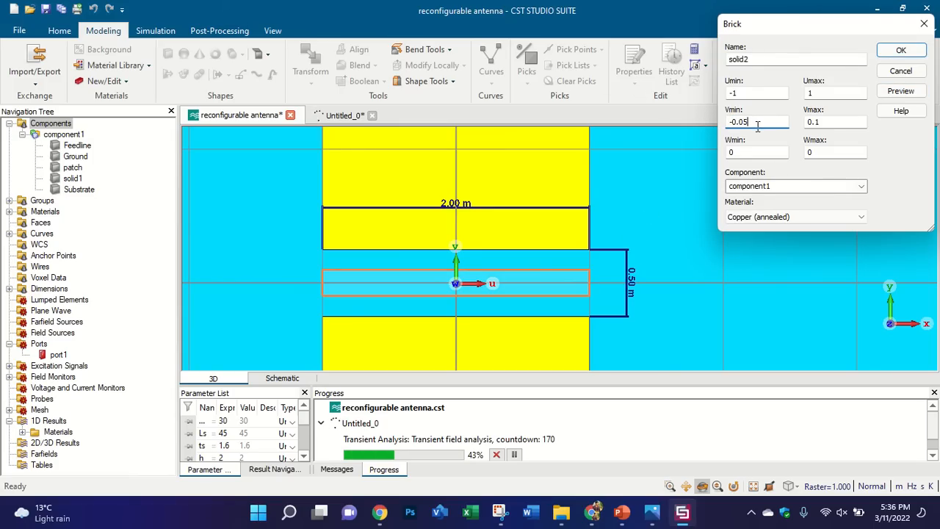
key(Tab)
click(897, 93)
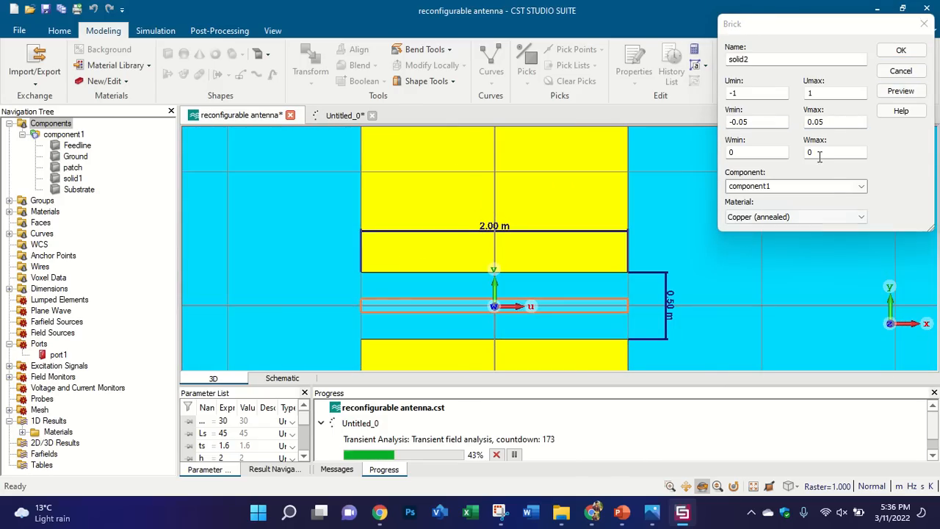
Step: Try to create the brick with Wmax set to -rp
click(819, 153)
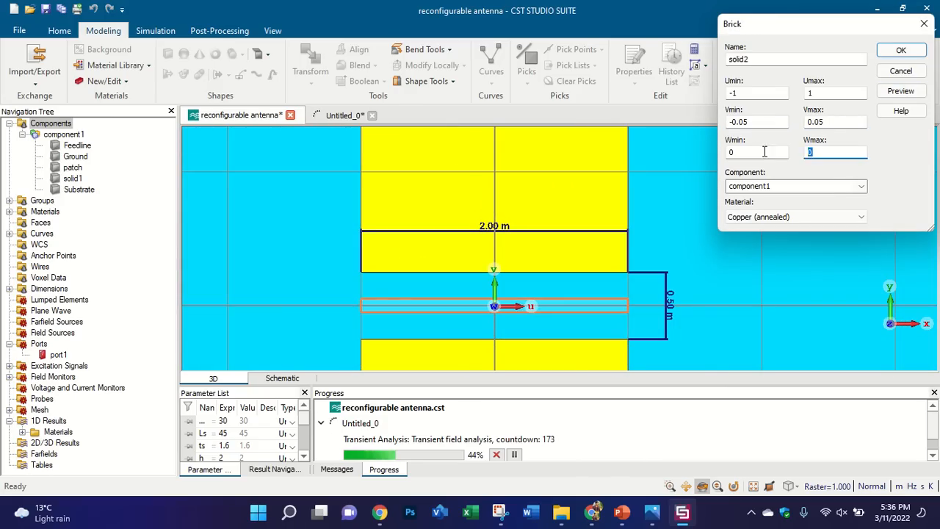
key(Return)
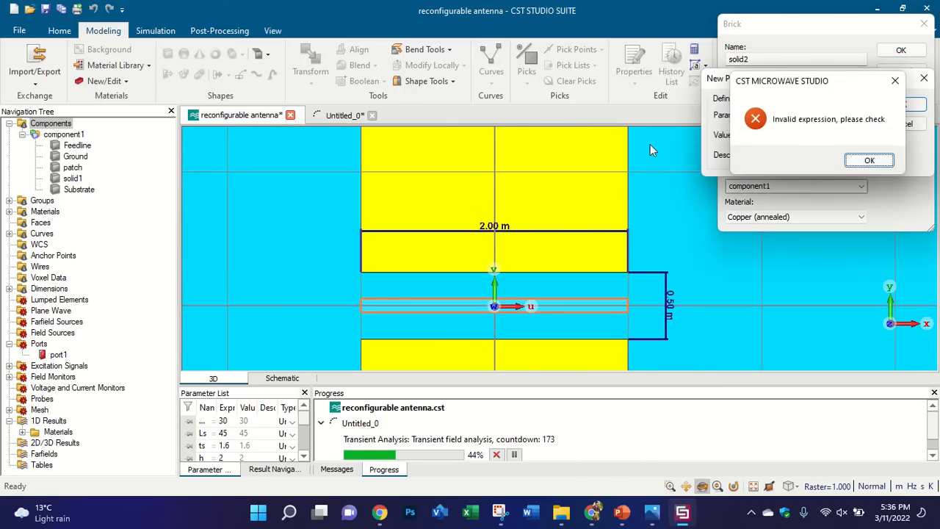
key(Return)
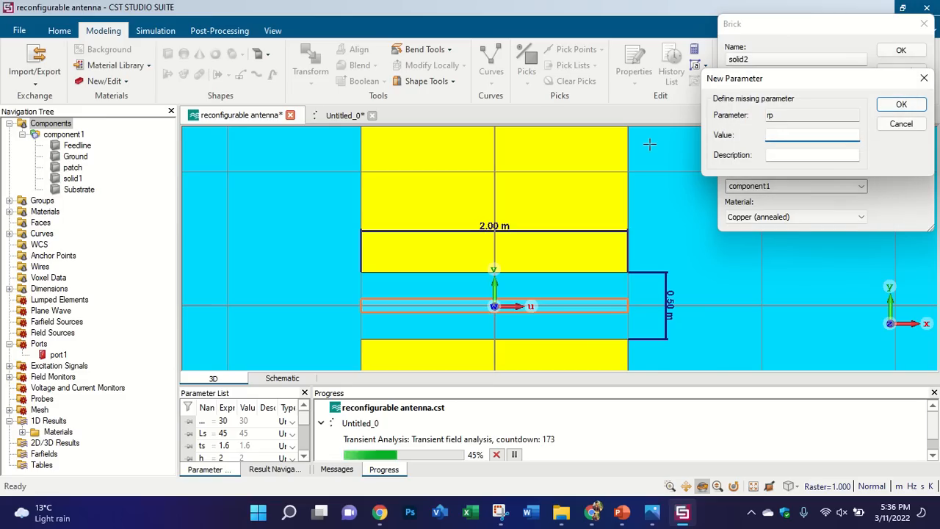
click(924, 78)
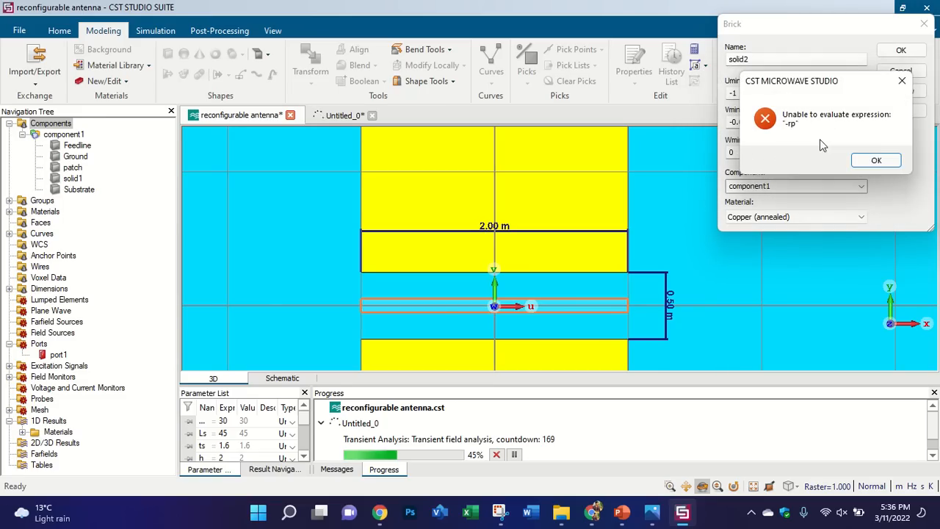
click(896, 163)
Step: Set the brick's Wmax to -tp and create the thin copper strip in the gap
text(-tp)
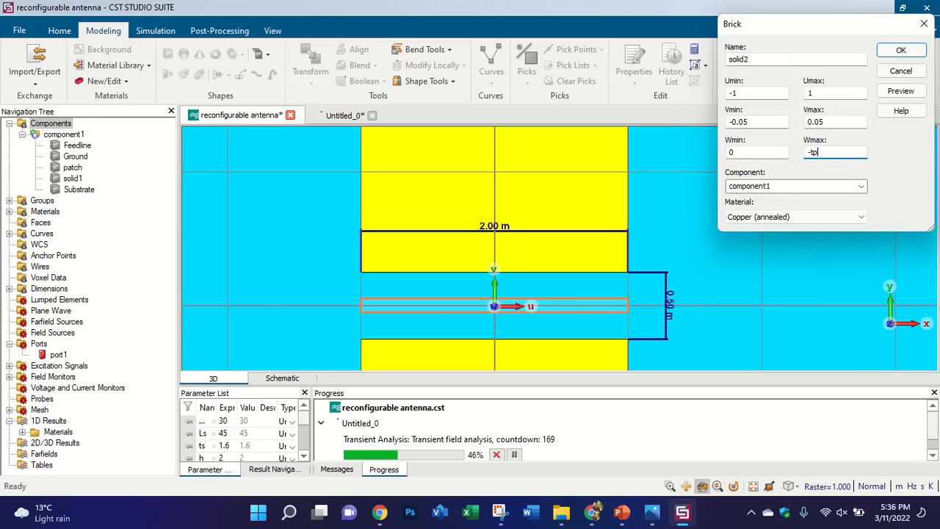
key(Return)
scroll(430, 241, down, 2)
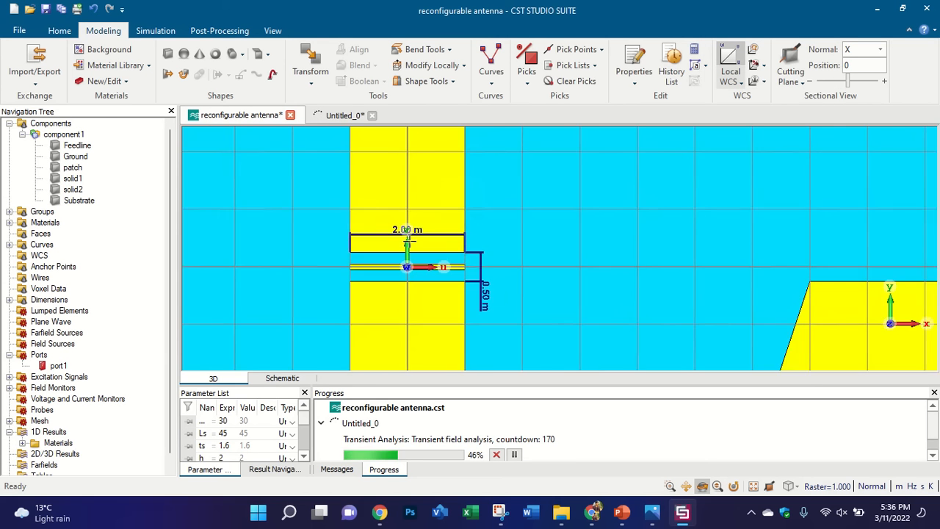
Step: Start a lumped element across the lower half of the gap, from the lower copper section's edge to the strip's facing edge
mouse_move(421, 237)
mouse_down()
mouse_move(598, 168)
mouse_move(433, 238)
mouse_up()
scroll(396, 227, down, 4)
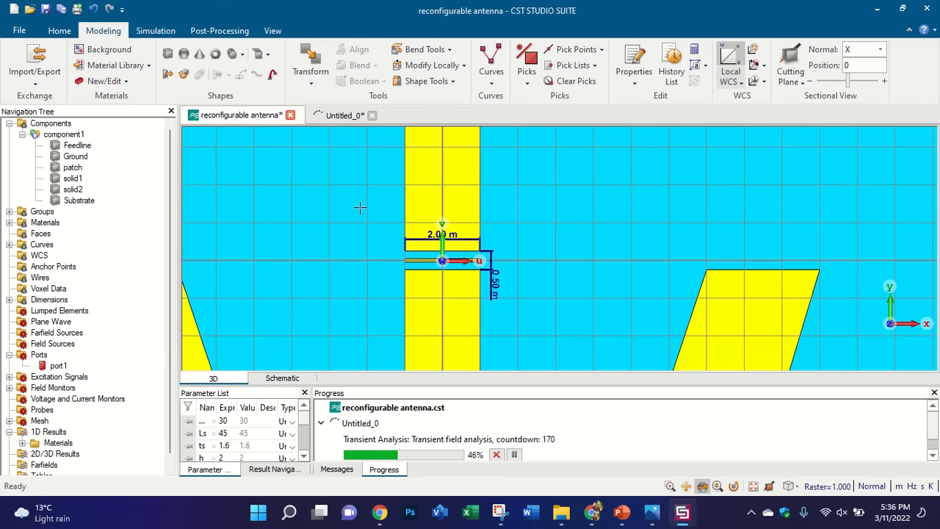
click(154, 33)
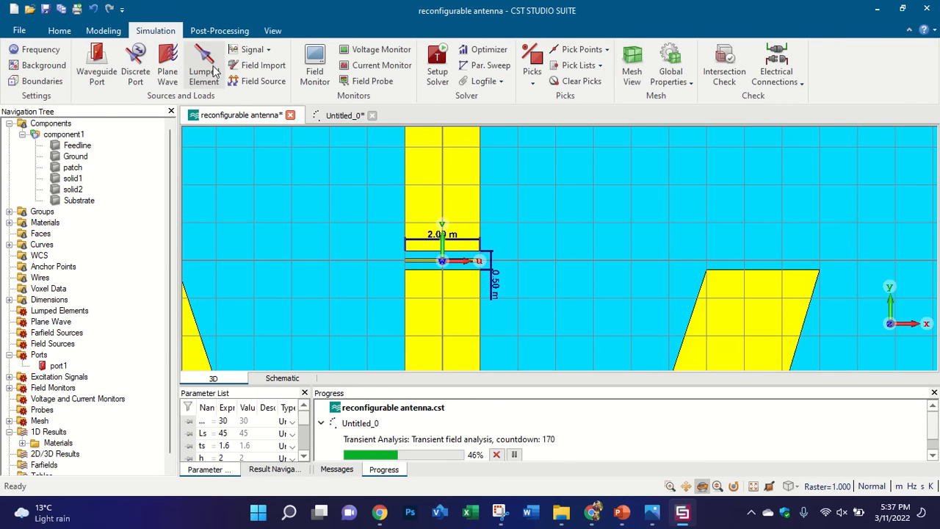
scroll(455, 257, up, 5)
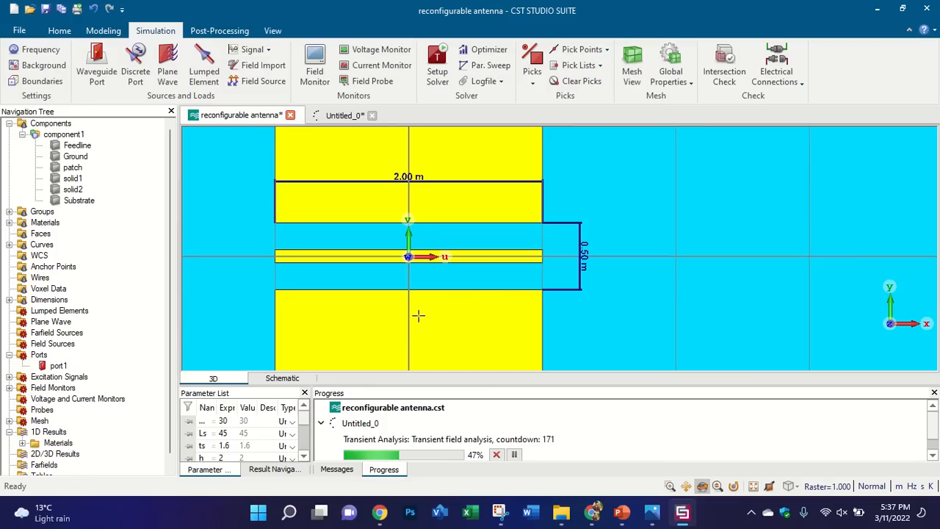
scroll(418, 315, up, 2)
click(204, 71)
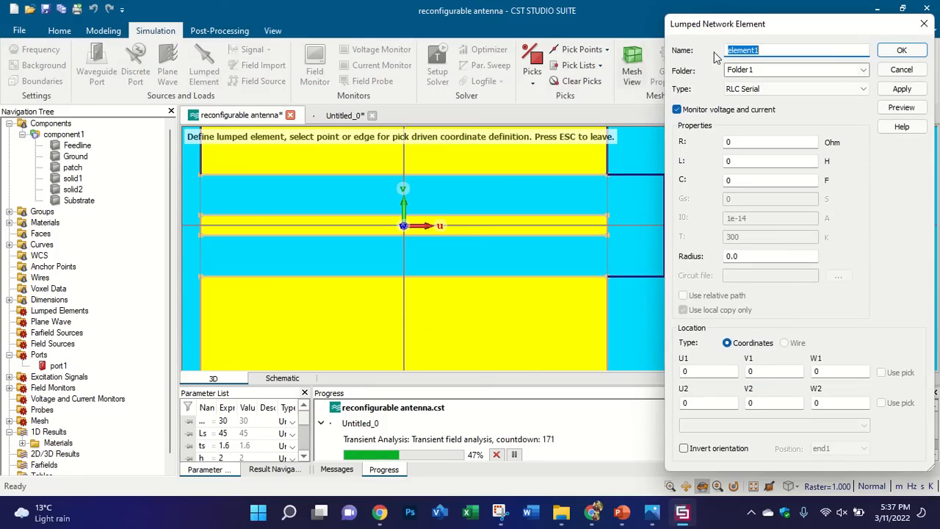
click(923, 24)
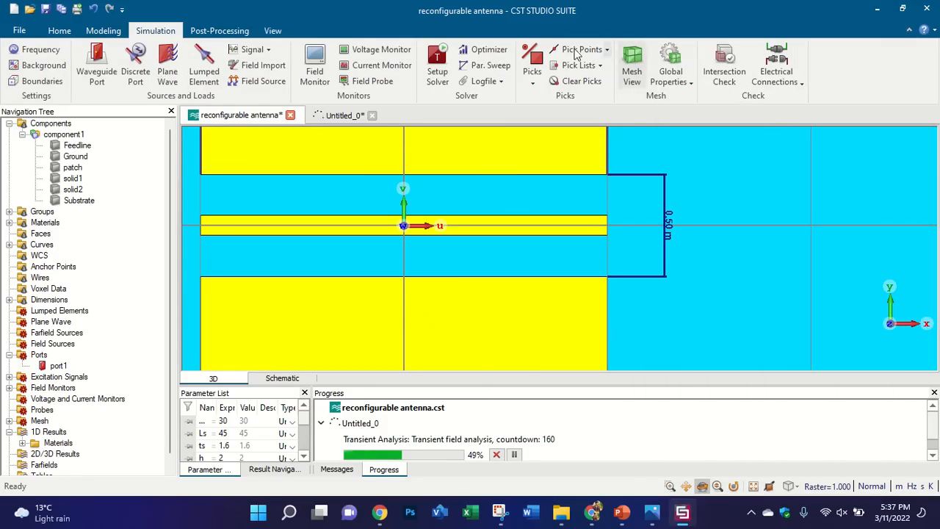
click(204, 71)
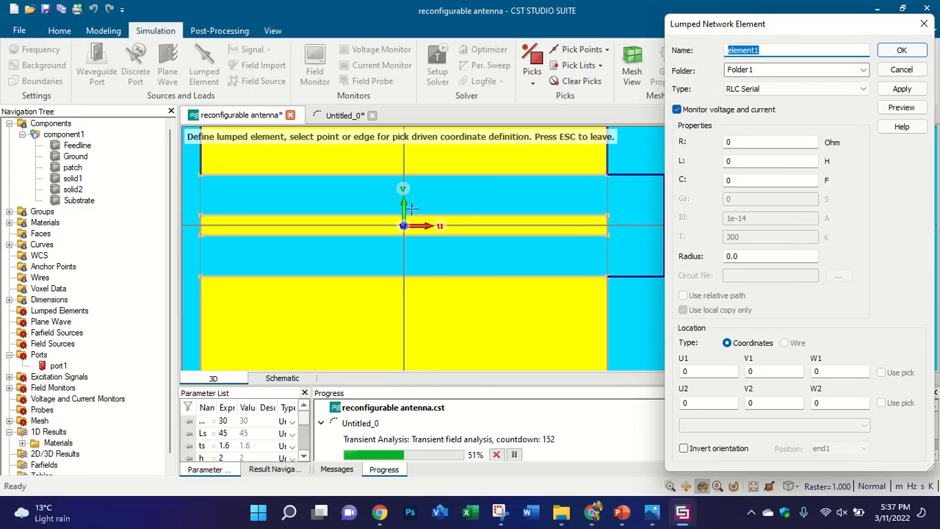
click(414, 277)
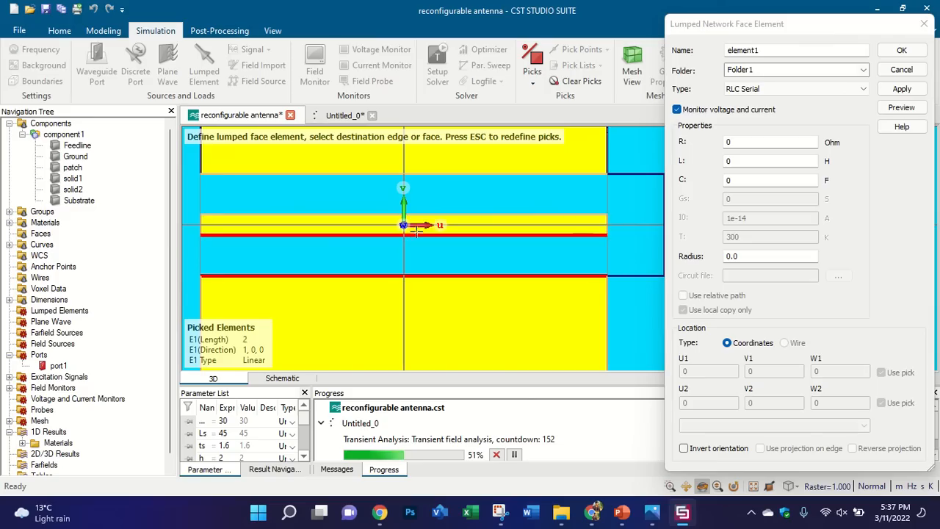
click(415, 234)
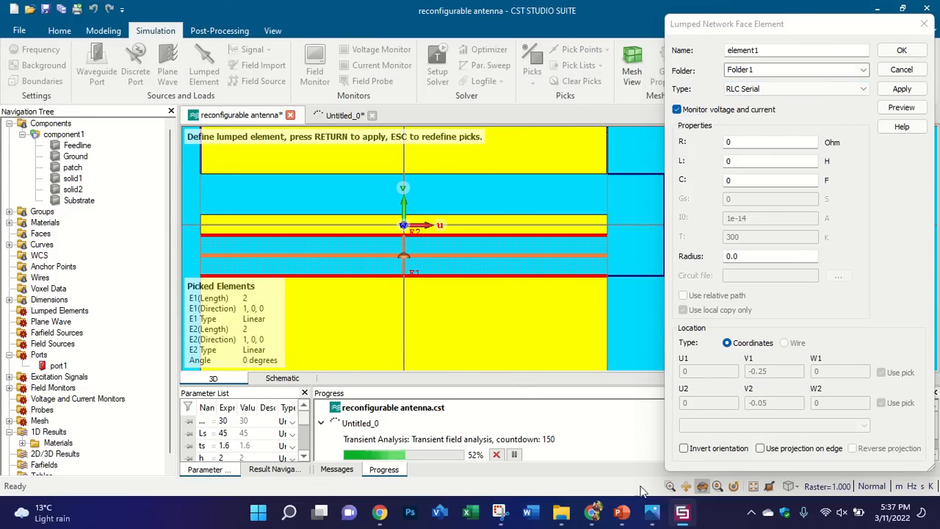
Step: Switch to PowerPoint and show slide 6 with the diode's OFF-state equivalent circuit
click(621, 512)
scroll(64, 279, up, 1)
scroll(63, 279, up, 2)
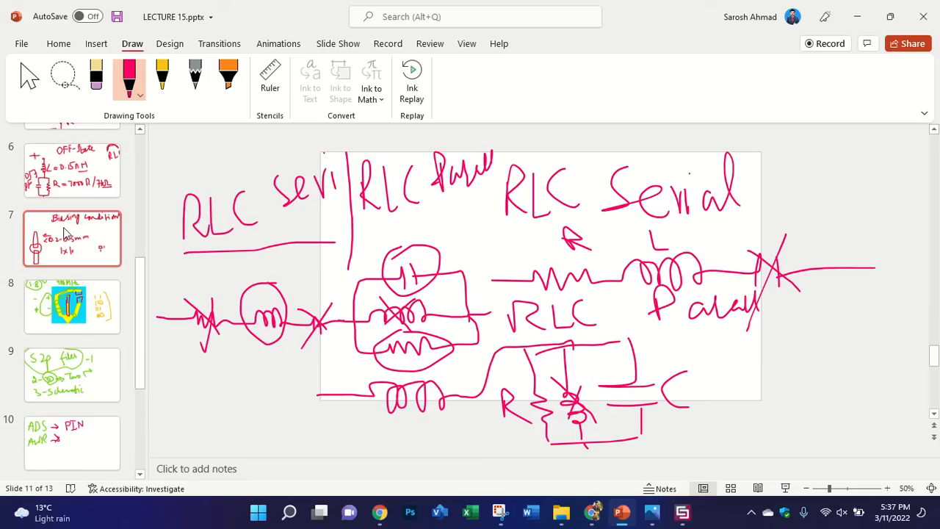
click(72, 171)
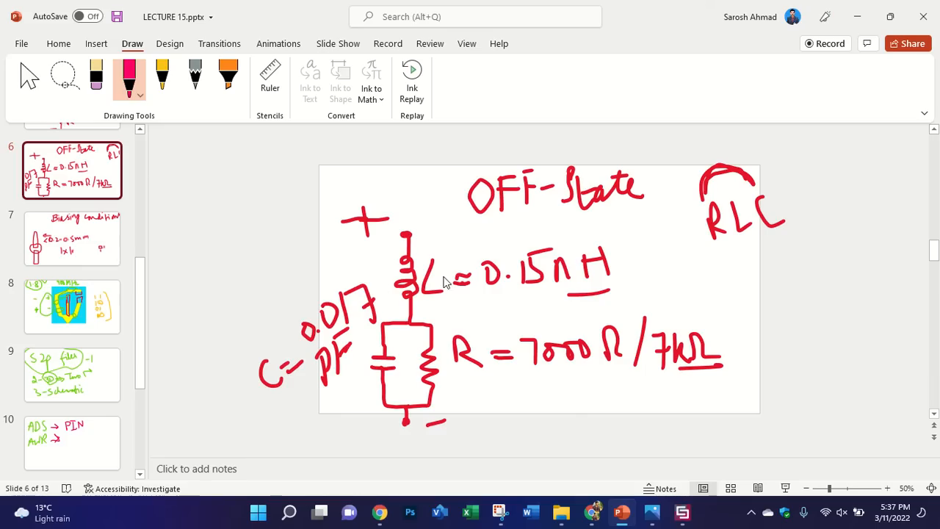
Step: Switch back to CST Studio Suite and create the RLC Serial element with an inductance of 0.15e-9 H
click(690, 519)
click(737, 161)
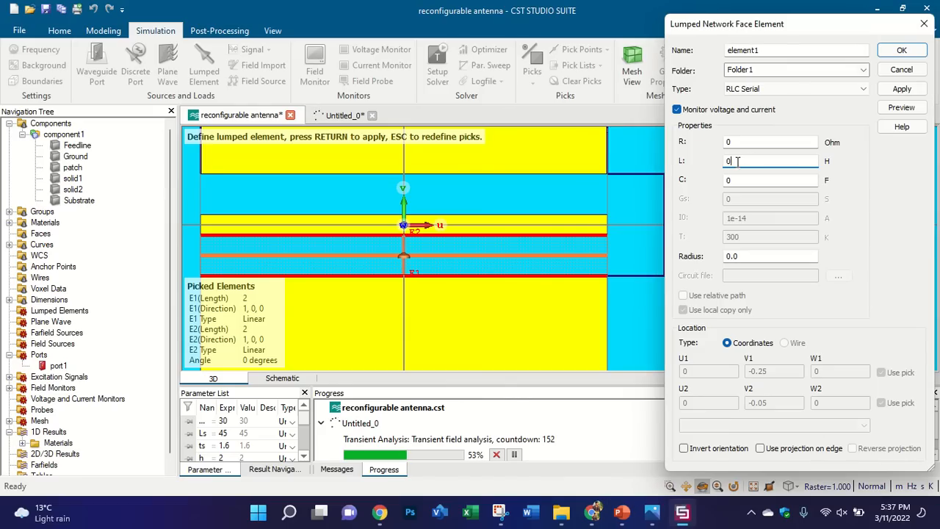
text(.15n)
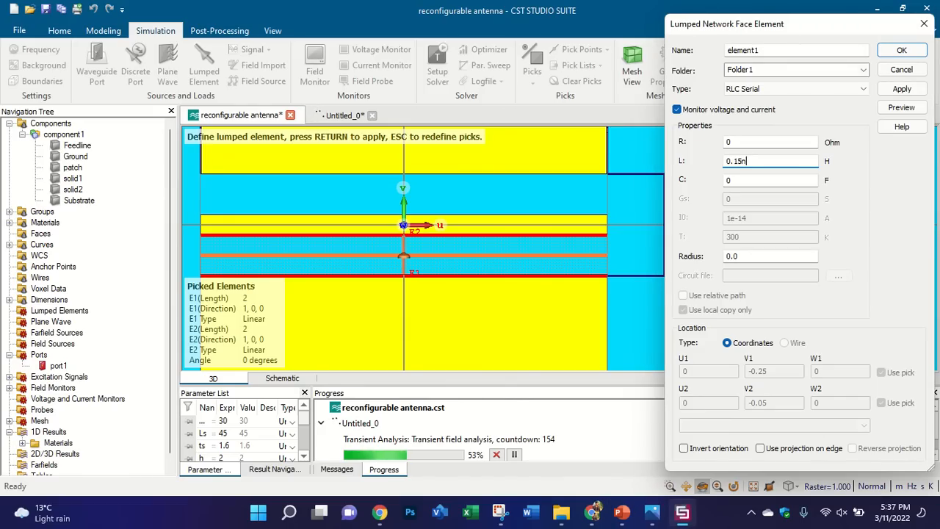
key(BackSpace)
text(e-9)
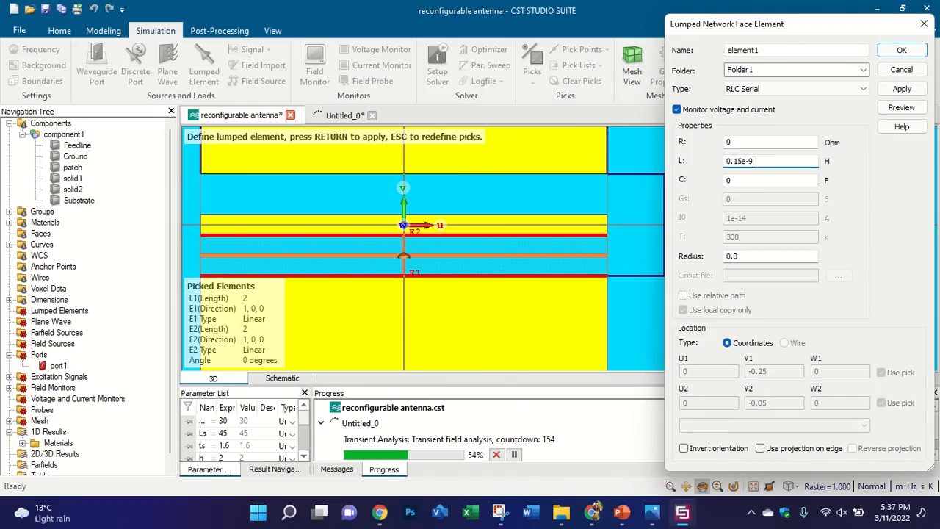
click(901, 50)
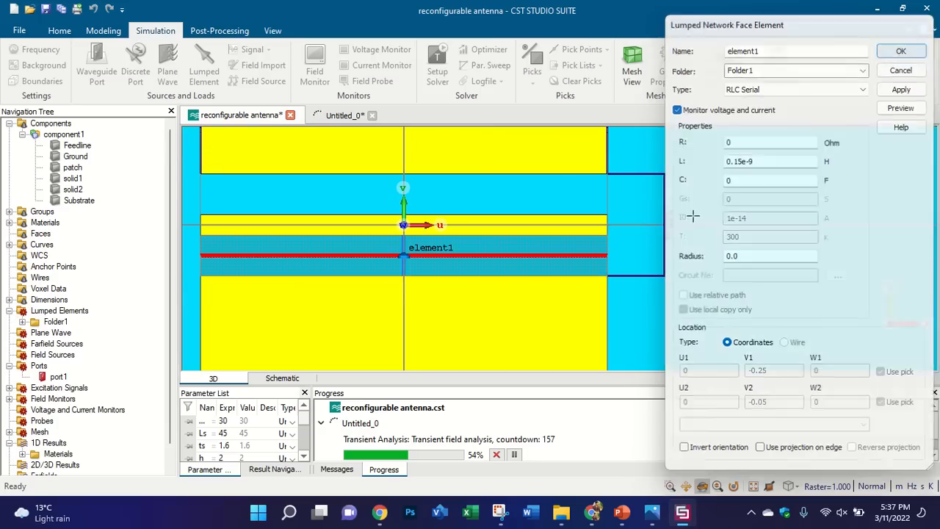
Step: Start a second lumped element across the upper half of the gap, from the strip's upper edge to the upper copper section's edge
scroll(369, 259, down, 2)
scroll(371, 262, up, 2)
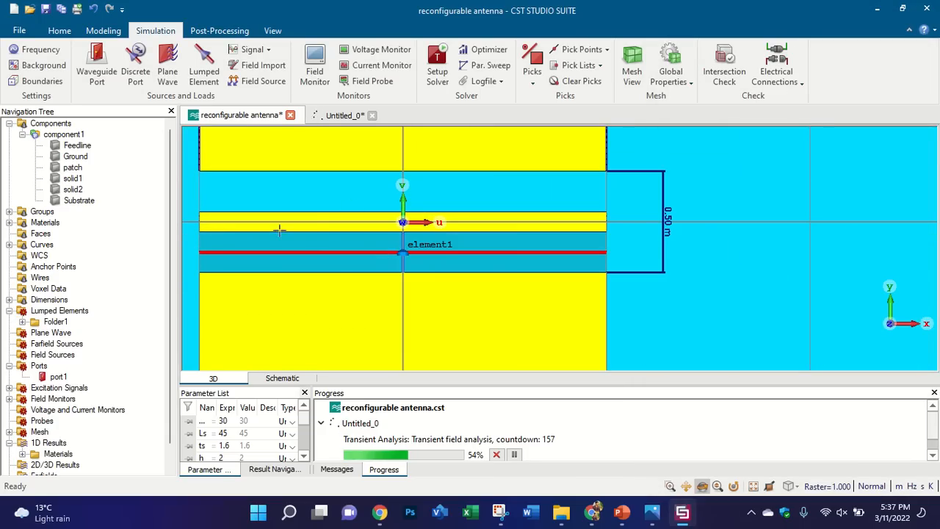
scroll(407, 248, down, 1)
scroll(331, 210, up, 4)
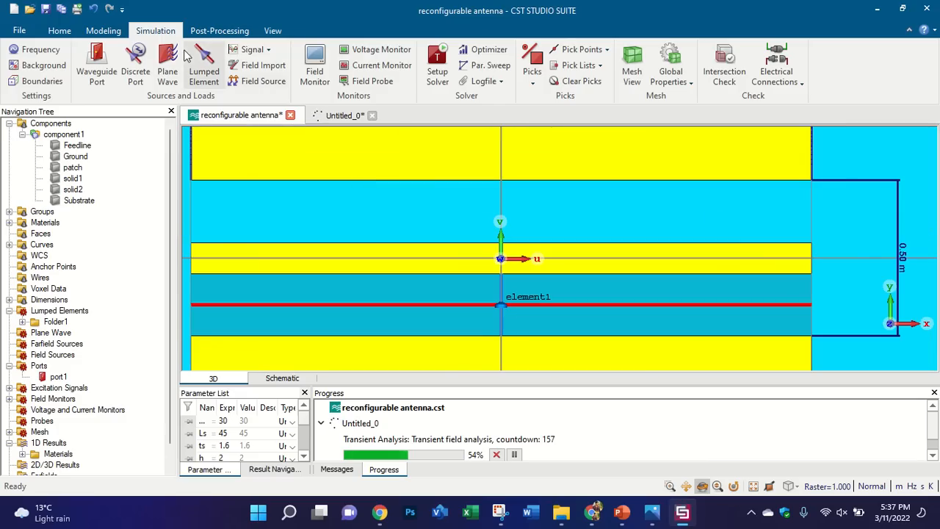
click(205, 66)
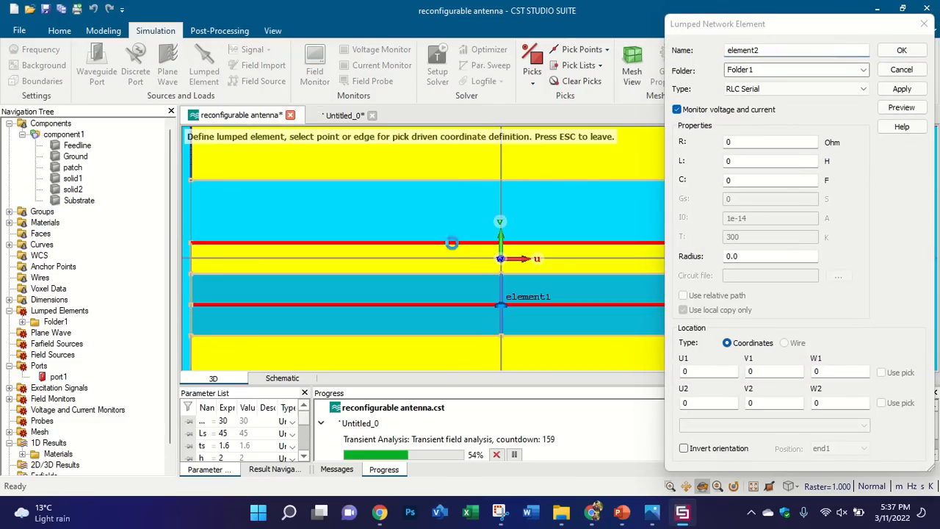
click(443, 181)
click(443, 180)
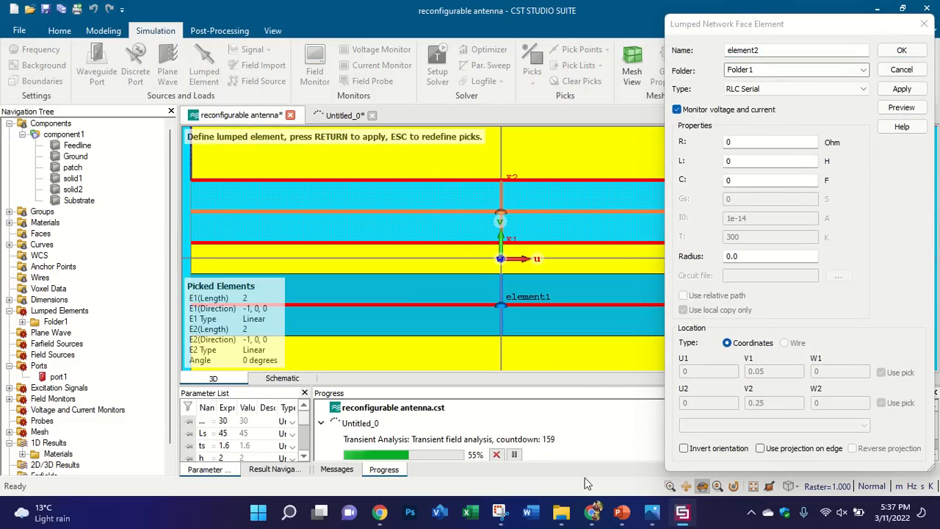
Step: Consult the OFF-state circuit in PowerPoint and, in CST Studio Suite, set the second element to RLC Parallel with a resistance of 7000 ohm
click(625, 514)
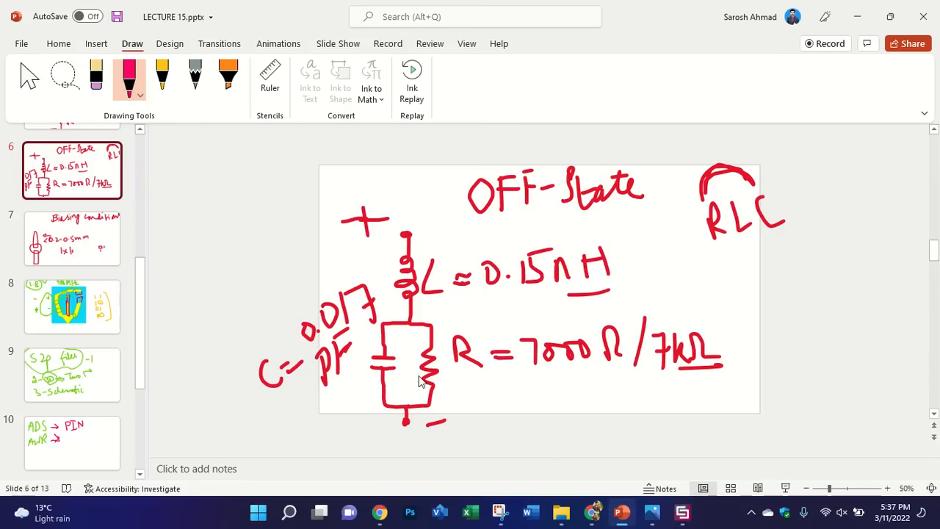
click(682, 513)
click(759, 91)
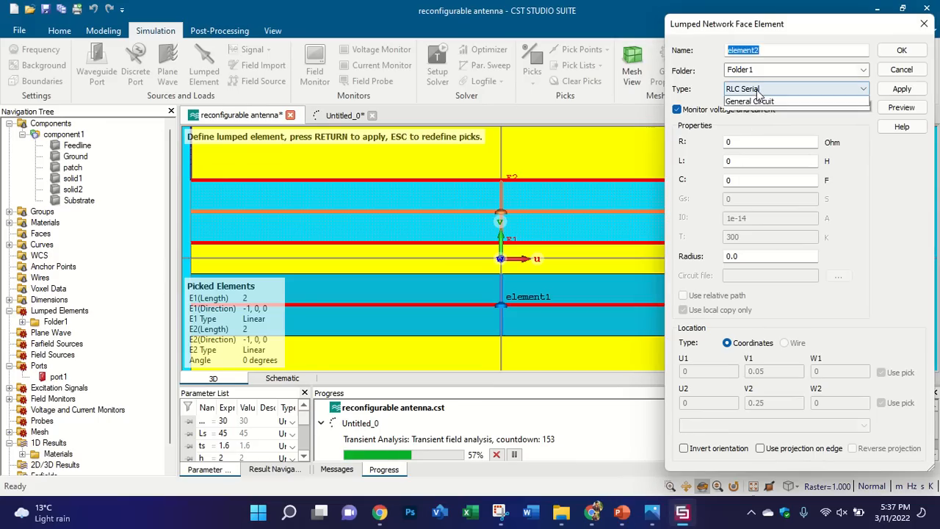
click(764, 104)
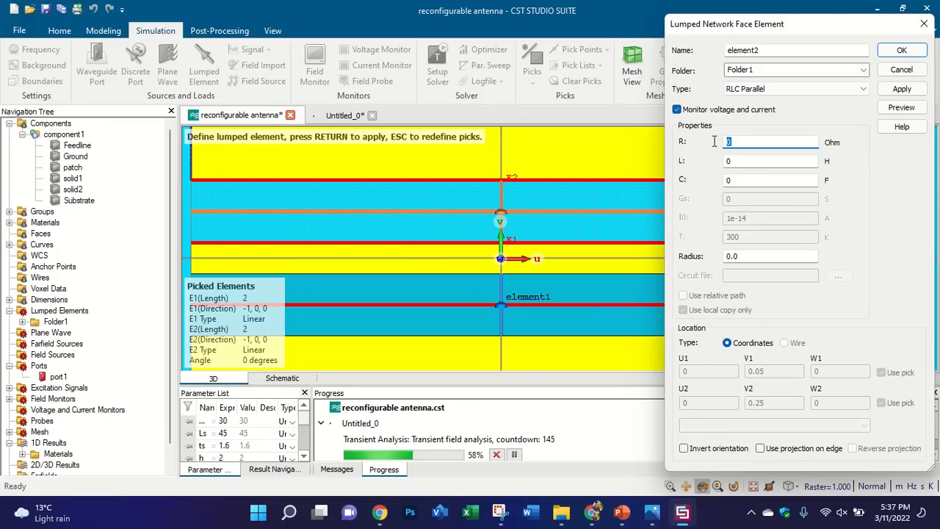
click(651, 513)
click(619, 514)
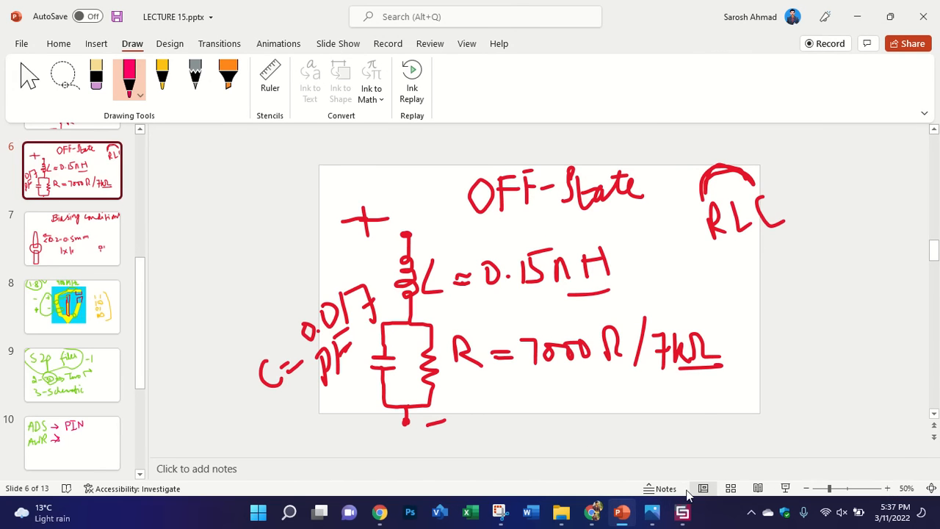
click(682, 513)
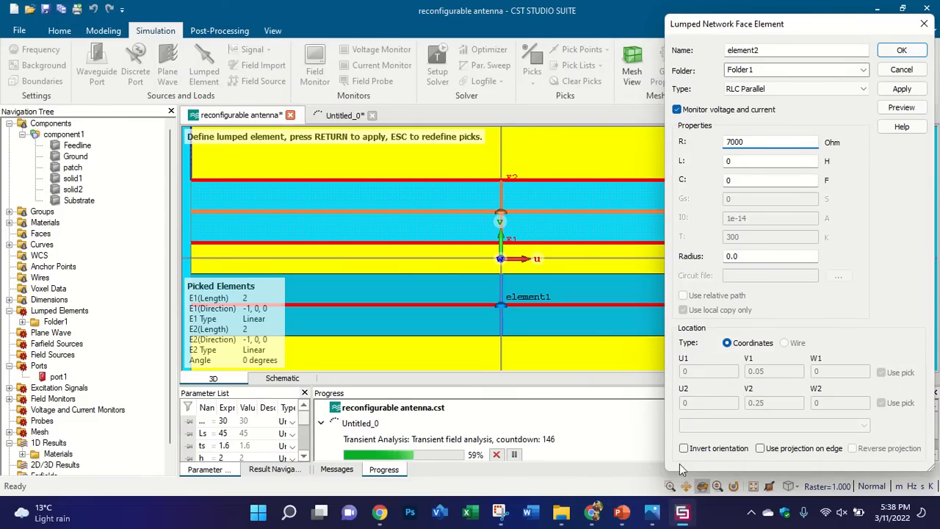
Step: Check the capacitance on the PowerPoint slide, set C to 0.017e-12 F in CST Studio Suite, and create the parallel element
click(622, 514)
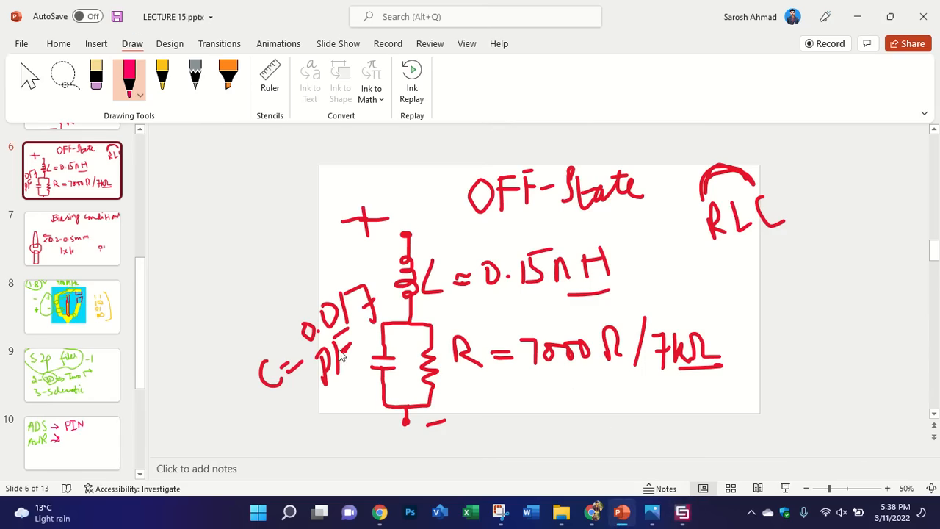
click(682, 513)
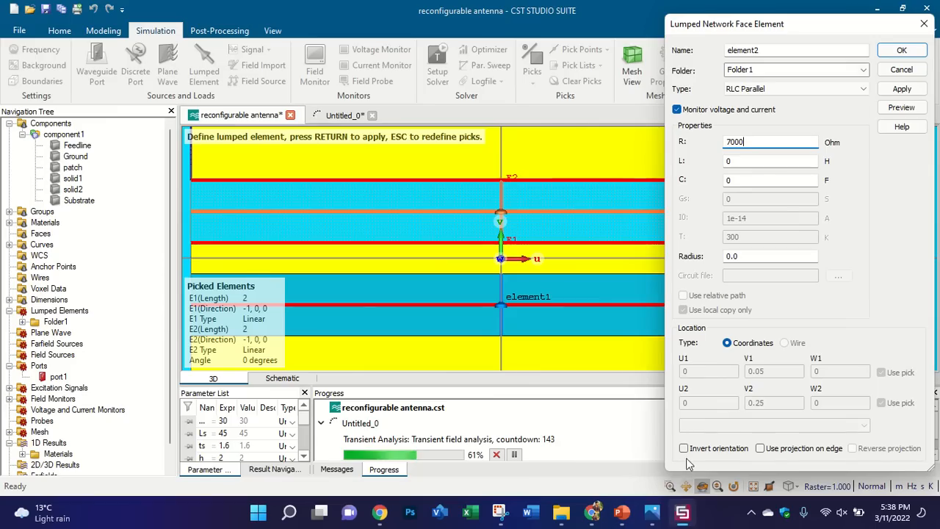
click(743, 181)
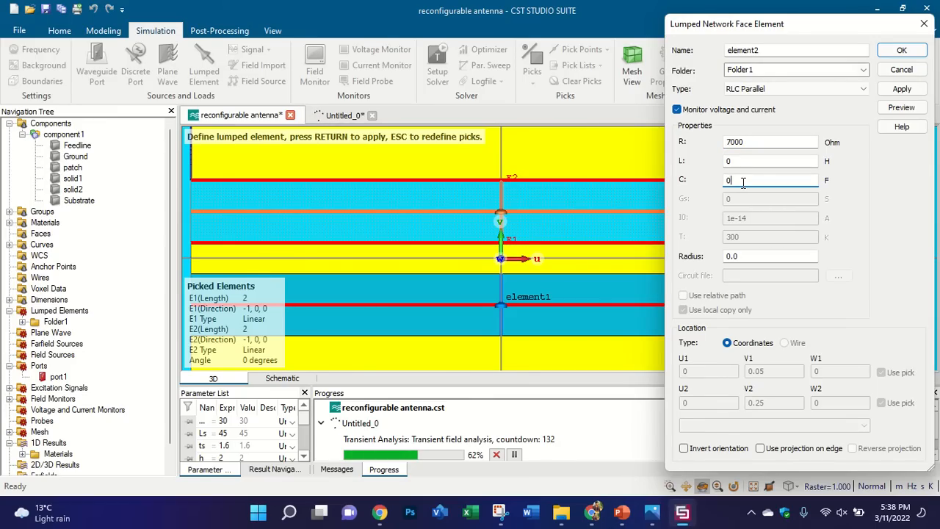
text(.017)
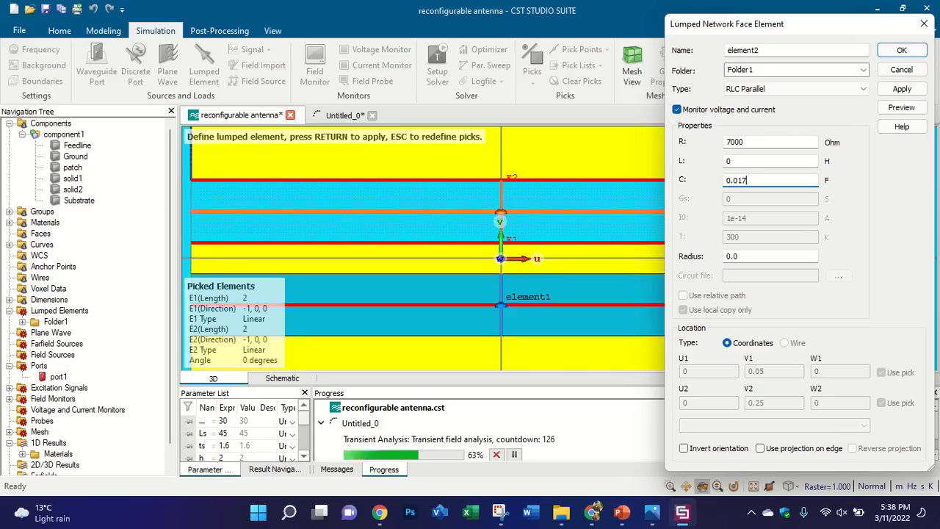
text(e-12)
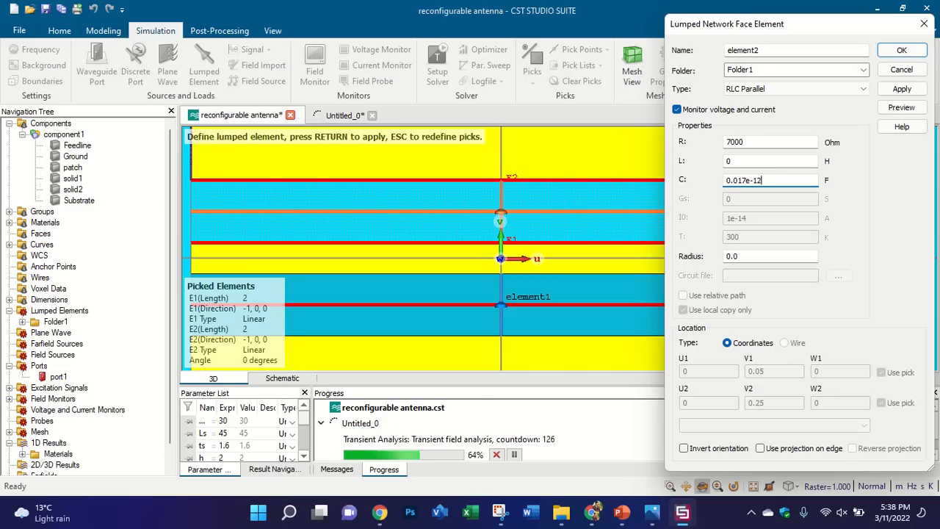
click(623, 514)
click(622, 514)
click(899, 51)
Step: Examine both lumped elements and the copper strip between them in the gap from an angled 3D view
scroll(465, 249, down, 4)
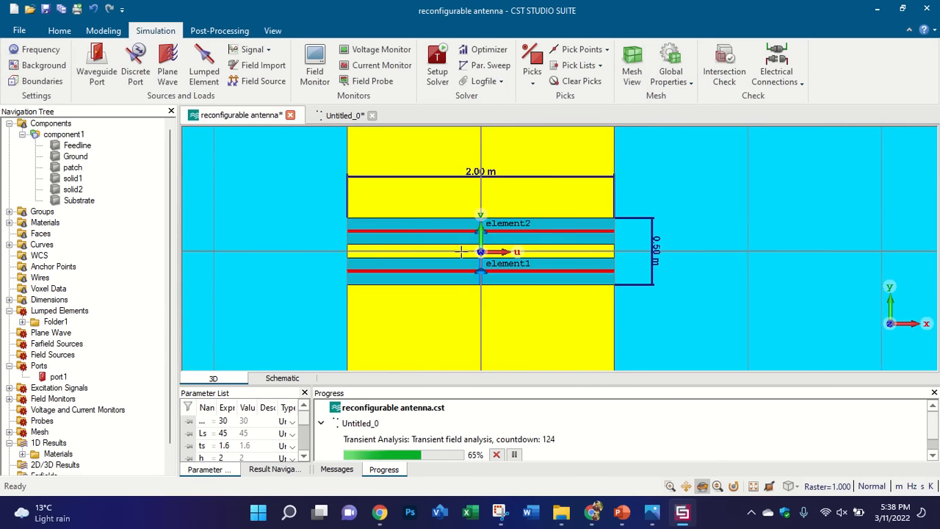
drag(460, 252, 566, 174)
scroll(416, 317, down, 4)
scroll(389, 308, up, 6)
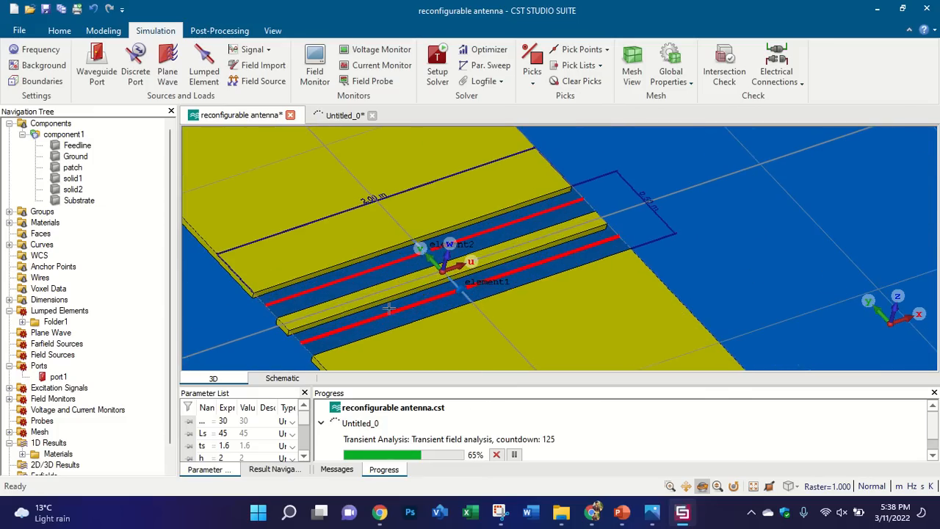
scroll(470, 292, up, 3)
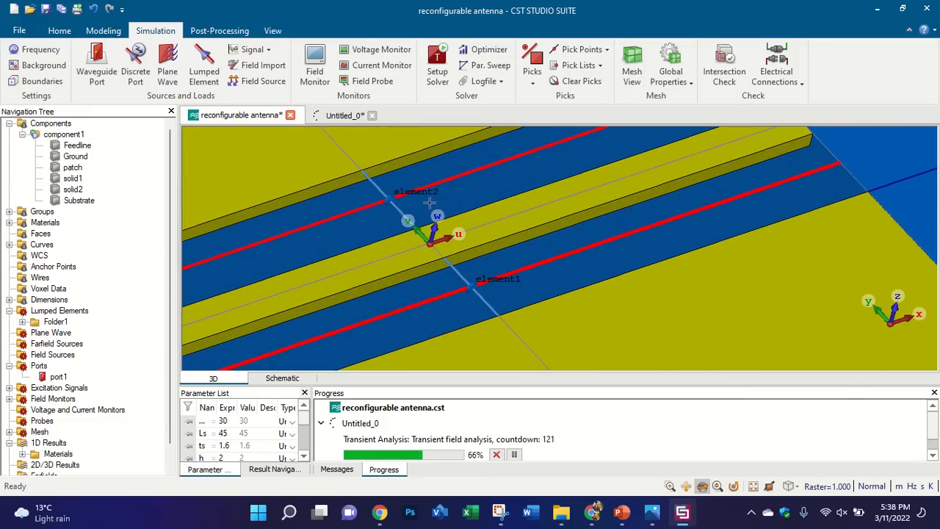
scroll(388, 190, up, 3)
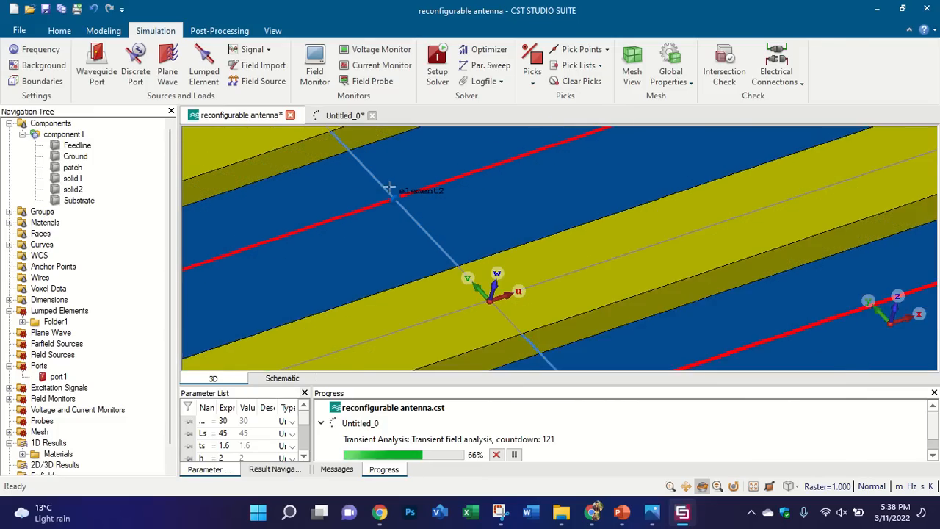
scroll(389, 190, up, 2)
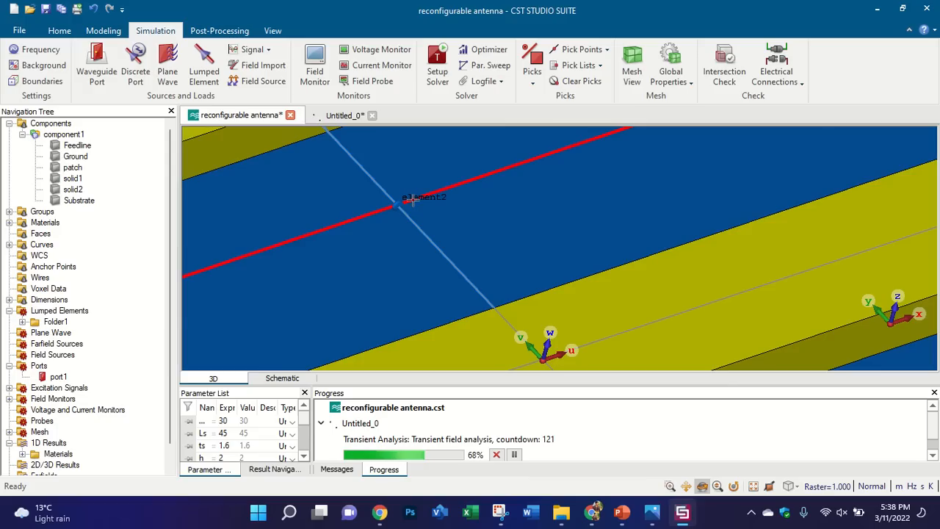
scroll(412, 195, down, 3)
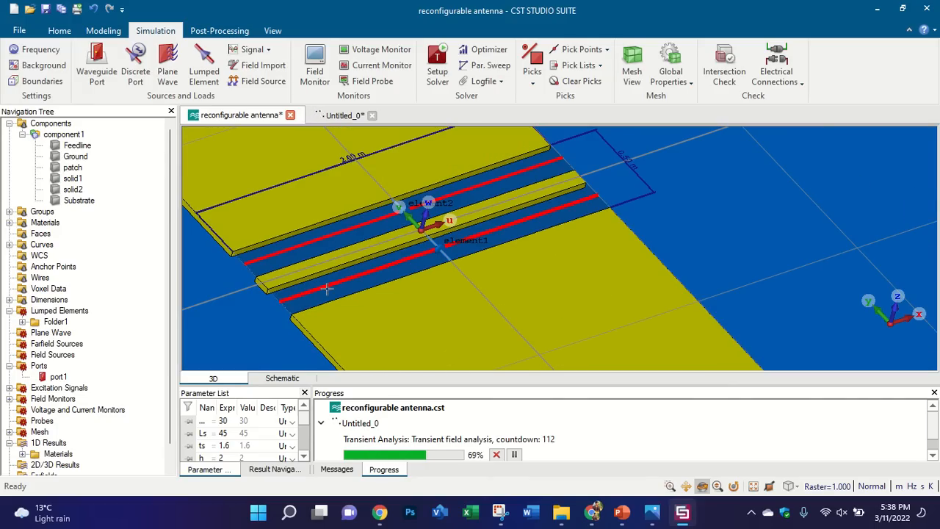
scroll(327, 288, down, 3)
scroll(326, 291, down, 2)
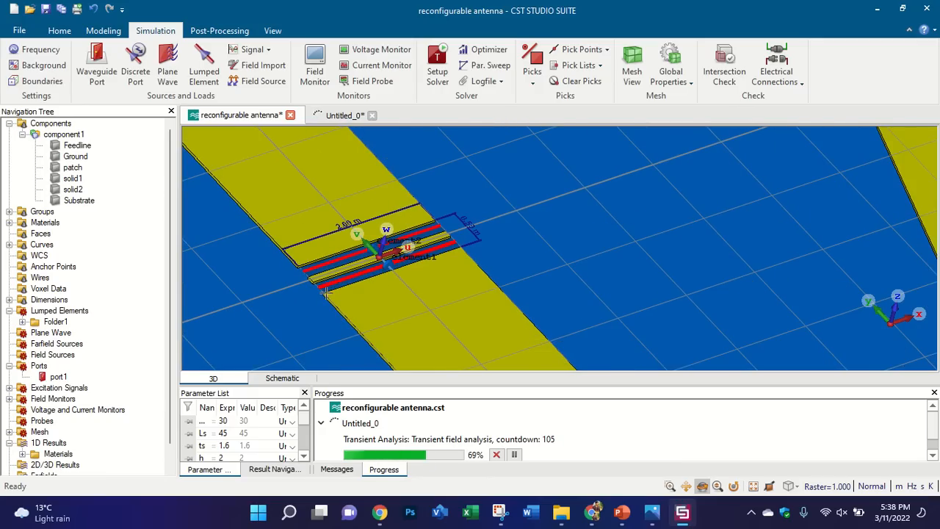
scroll(340, 270, up, 1)
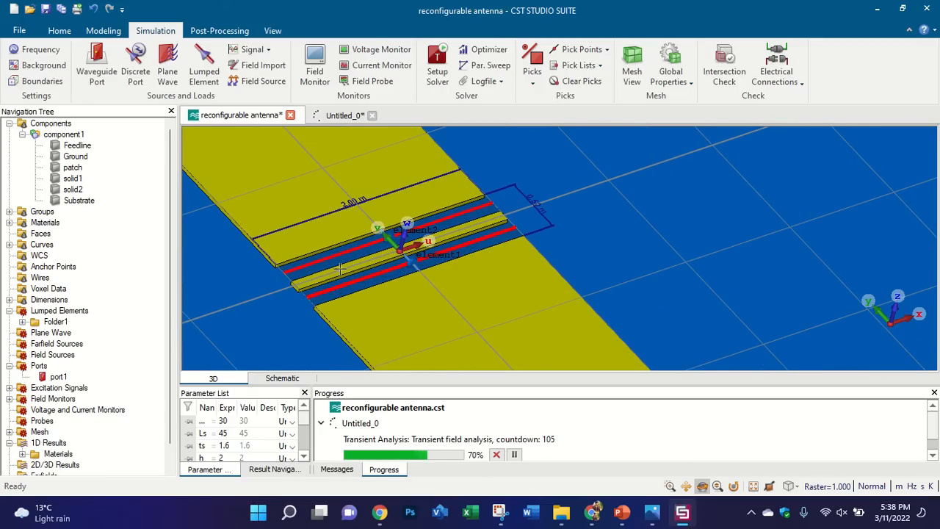
scroll(396, 246, up, 1)
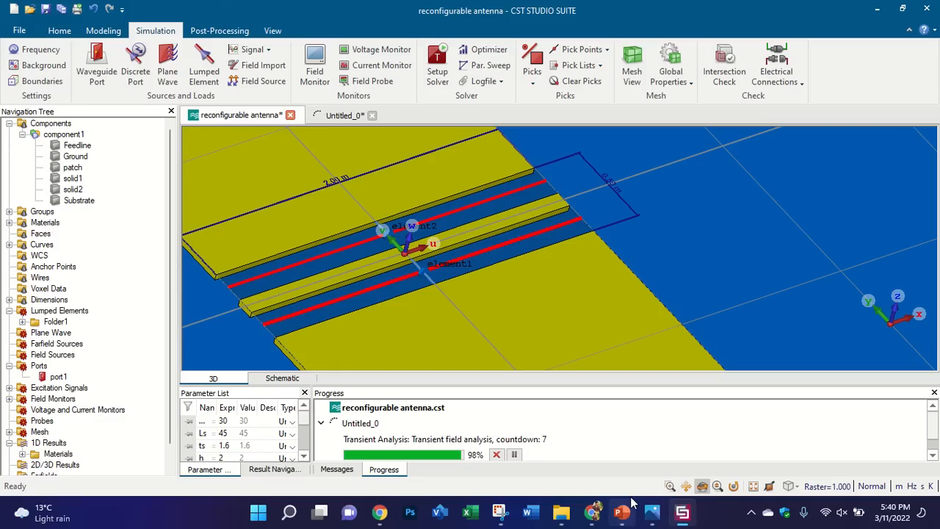
Step: Switch to PowerPoint, open the ON-state slide and encircle the series RL circuit with the pen
click(623, 510)
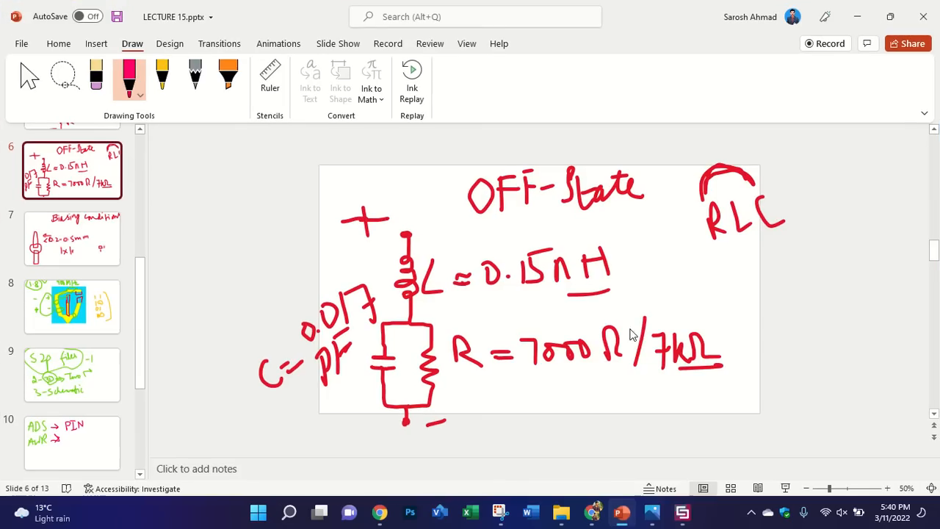
scroll(142, 351, down, 4)
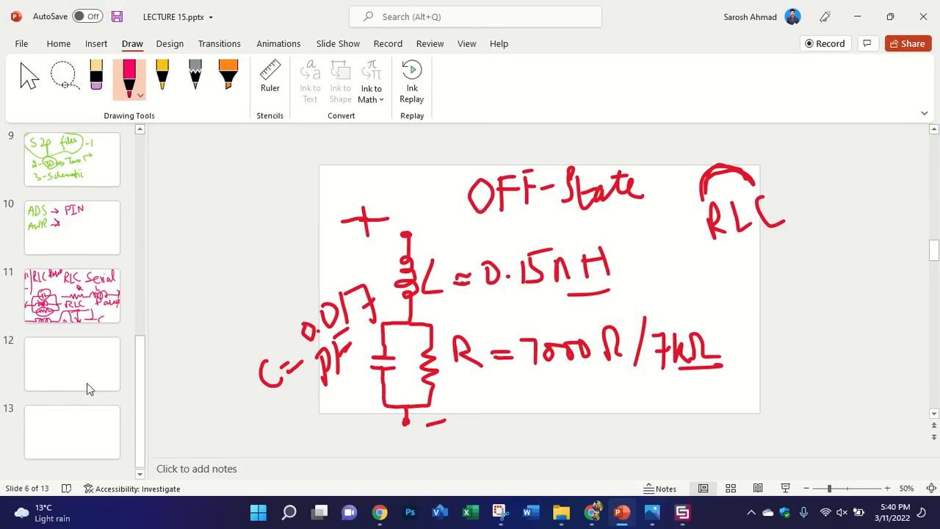
click(86, 387)
click(131, 67)
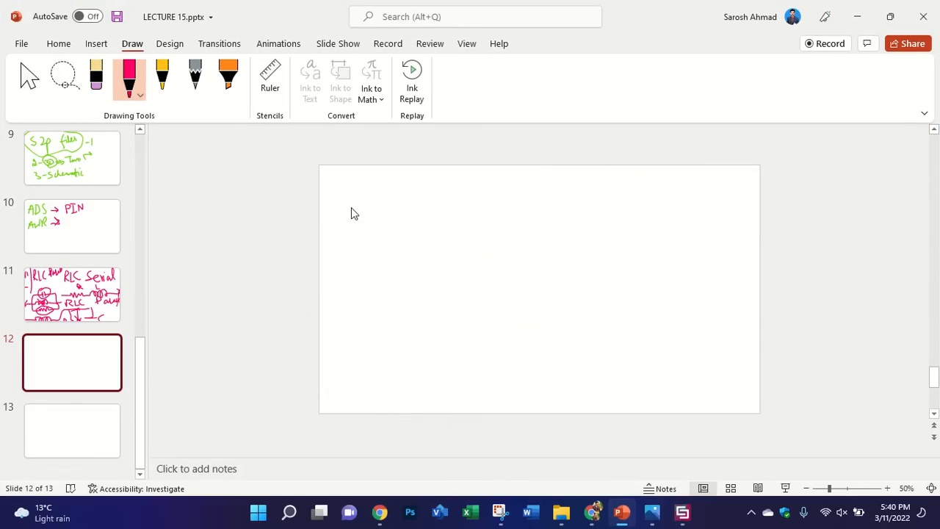
scroll(122, 227, up, 4)
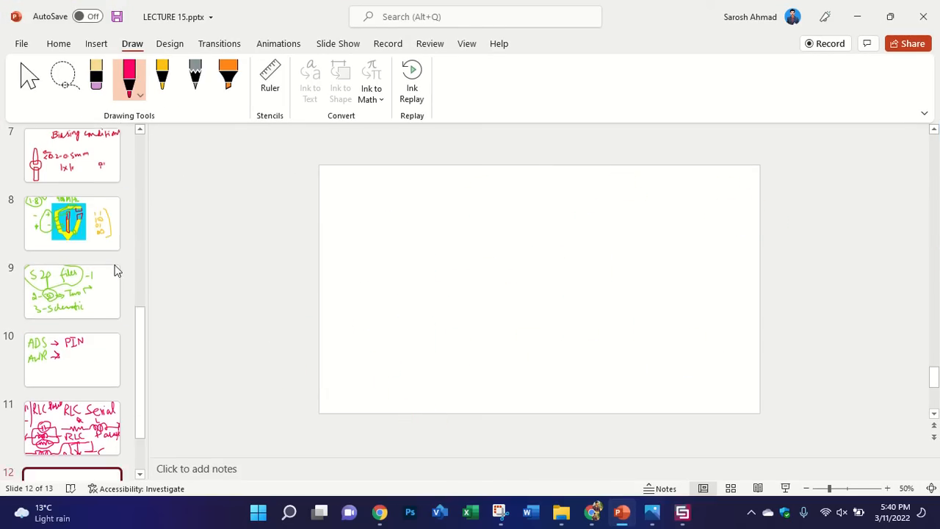
scroll(110, 202, up, 1)
click(110, 172)
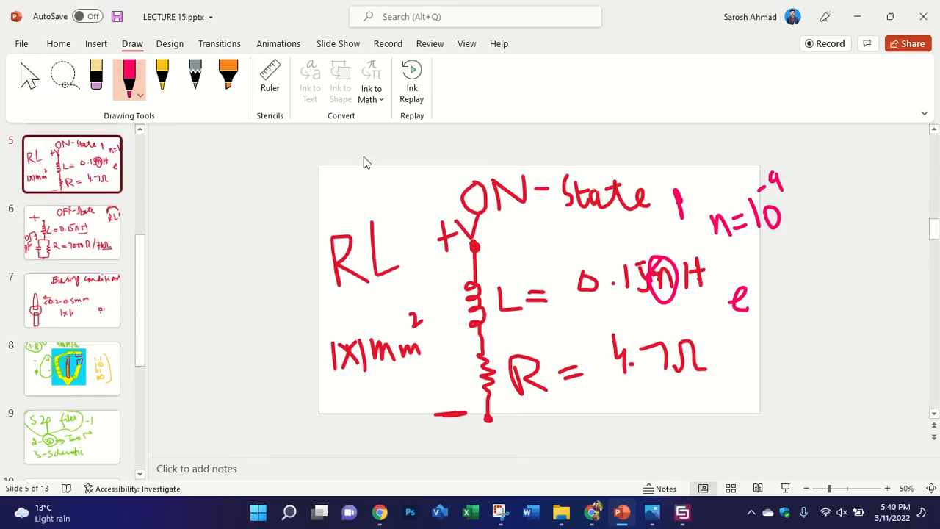
mouse_move(408, 168)
mouse_down()
mouse_move(341, 193)
mouse_move(440, 479)
mouse_move(553, 279)
mouse_move(406, 164)
mouse_up()
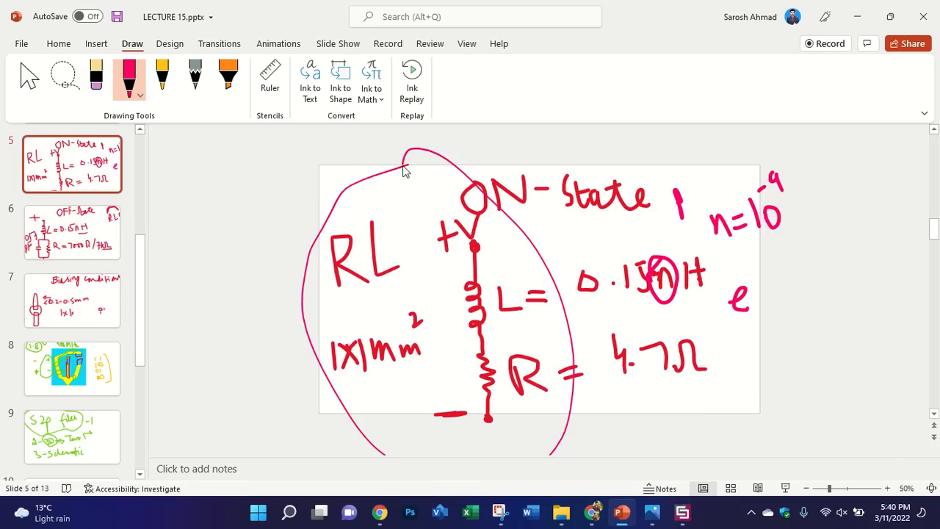
scroll(408, 159, down, 1)
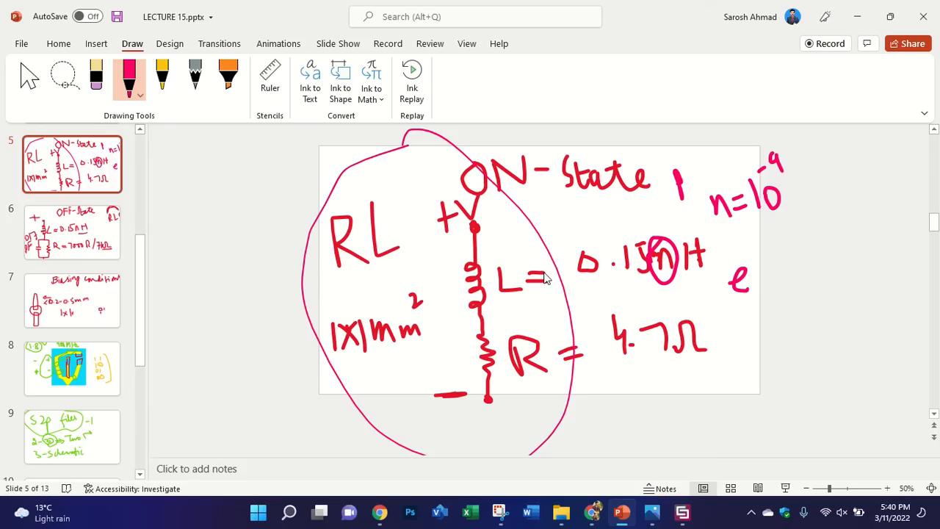
Step: Draw a line out from the encircled RL circuit and add a diode symbol with the handwritten text "IC" beside it
drag(307, 262, 250, 261)
mouse_move(212, 208)
mouse_down()
mouse_move(209, 232)
mouse_move(246, 222)
mouse_move(212, 235)
mouse_move(248, 236)
mouse_move(281, 221)
mouse_up()
mouse_move(184, 278)
mouse_down()
mouse_move(219, 279)
mouse_move(205, 314)
mouse_move(253, 312)
mouse_up()
Step: Handwrite the title "Biasing" in pink ink at the top of blank slide 12
scroll(72, 367, down, 5)
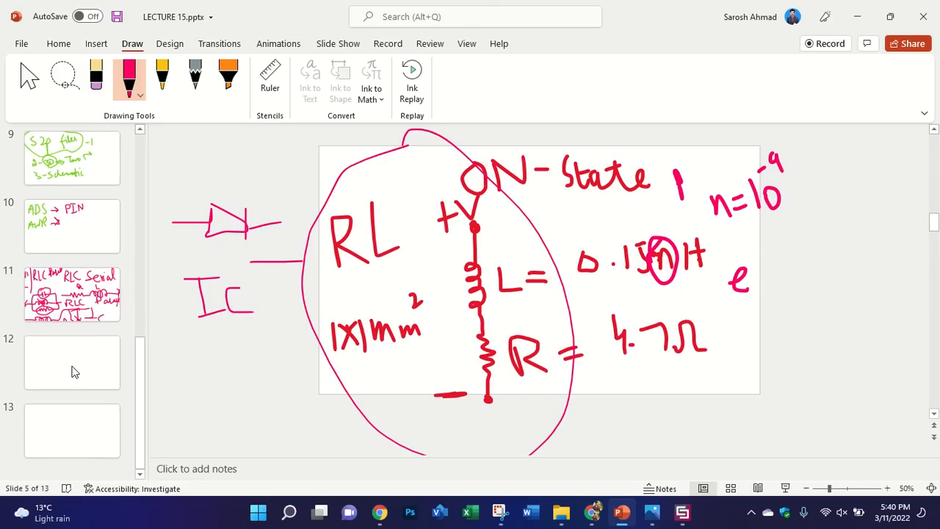
click(72, 371)
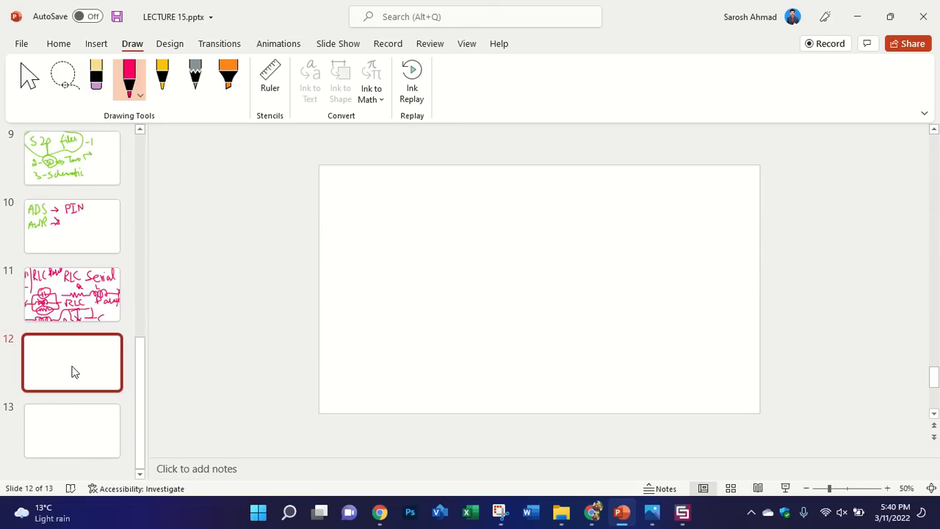
mouse_move(442, 174)
mouse_down()
mouse_move(447, 195)
mouse_move(464, 192)
mouse_move(463, 171)
mouse_move(483, 197)
mouse_move(537, 183)
mouse_move(537, 170)
mouse_up()
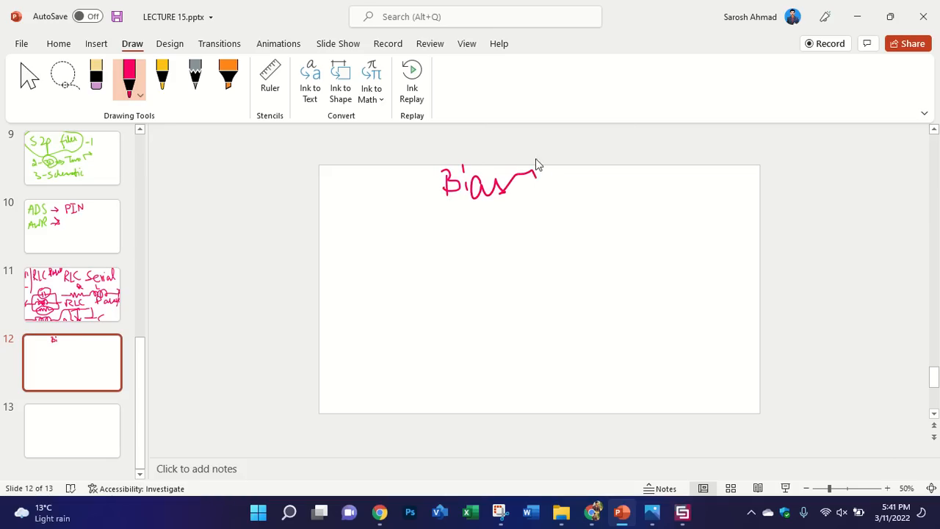
click(535, 158)
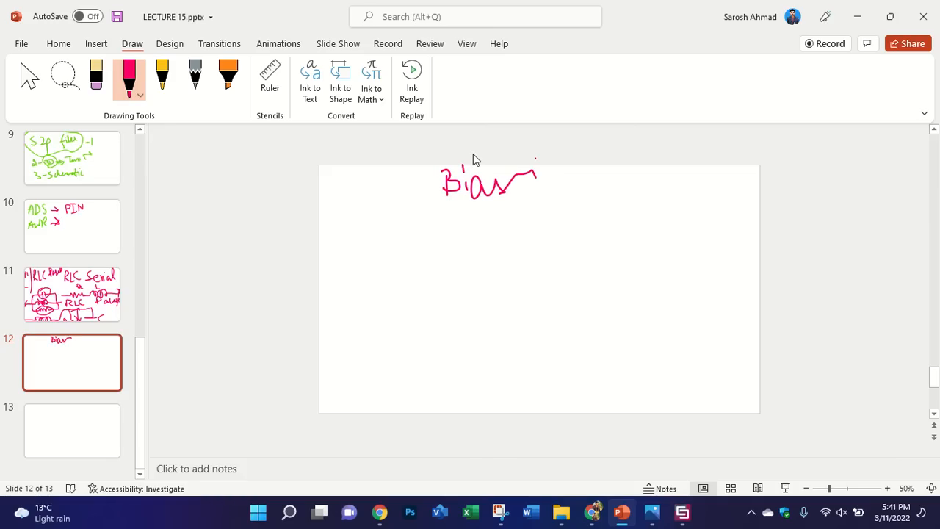
click(95, 75)
drag(507, 192, 540, 158)
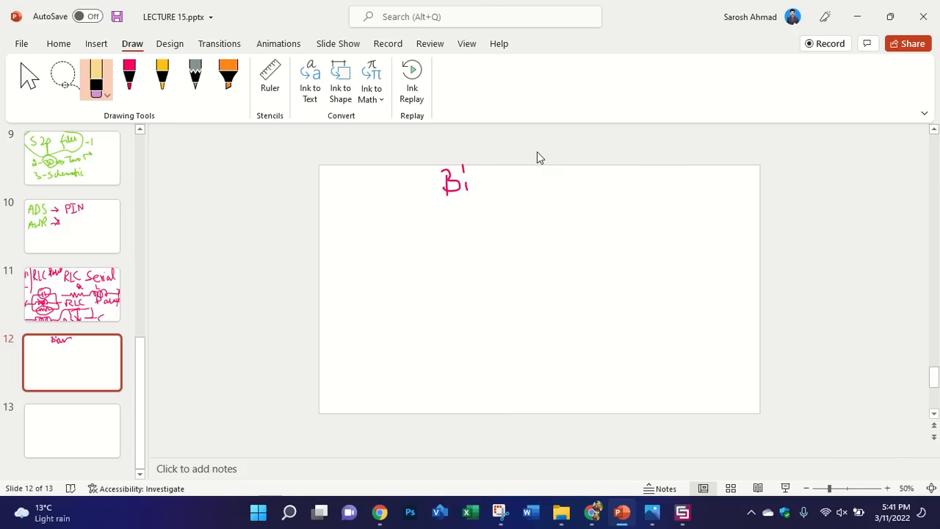
click(129, 73)
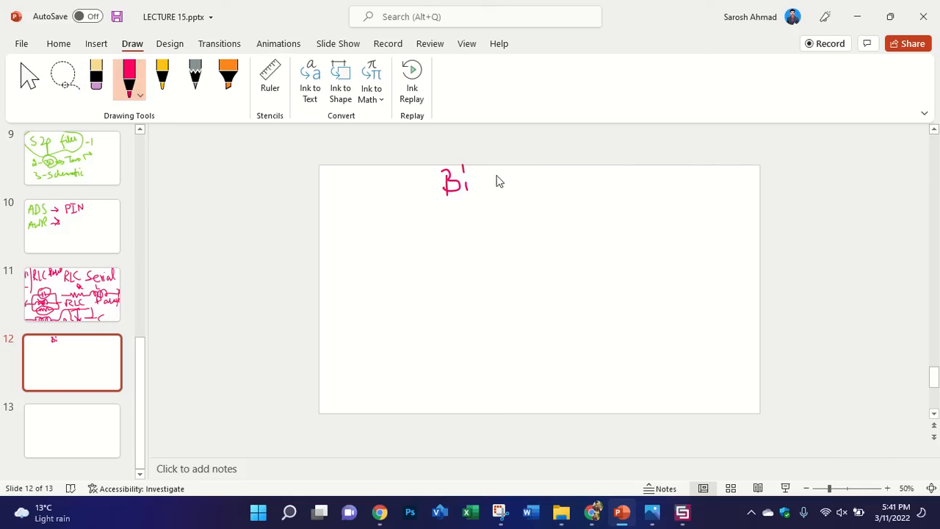
mouse_move(483, 186)
mouse_down()
mouse_move(511, 196)
mouse_move(549, 169)
mouse_move(562, 189)
mouse_up()
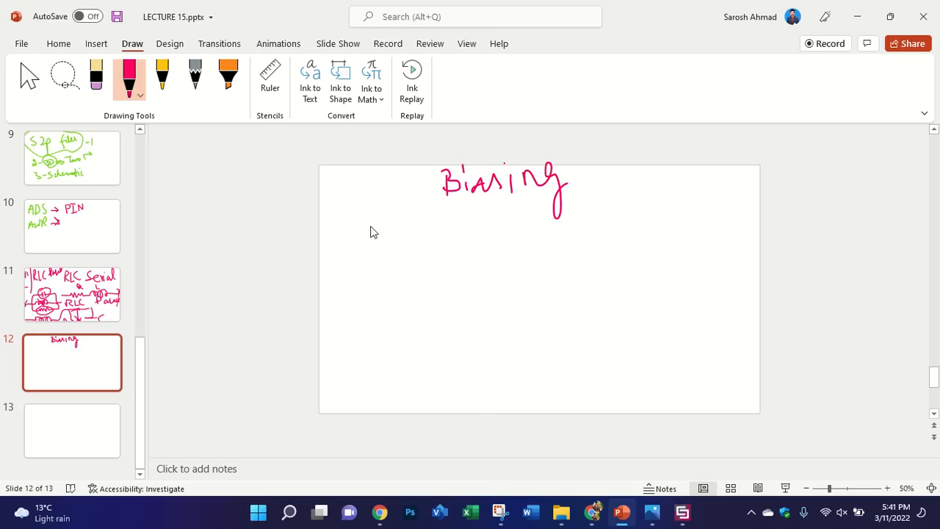
mouse_move(369, 223)
mouse_down()
mouse_move(396, 251)
mouse_move(366, 262)
mouse_up()
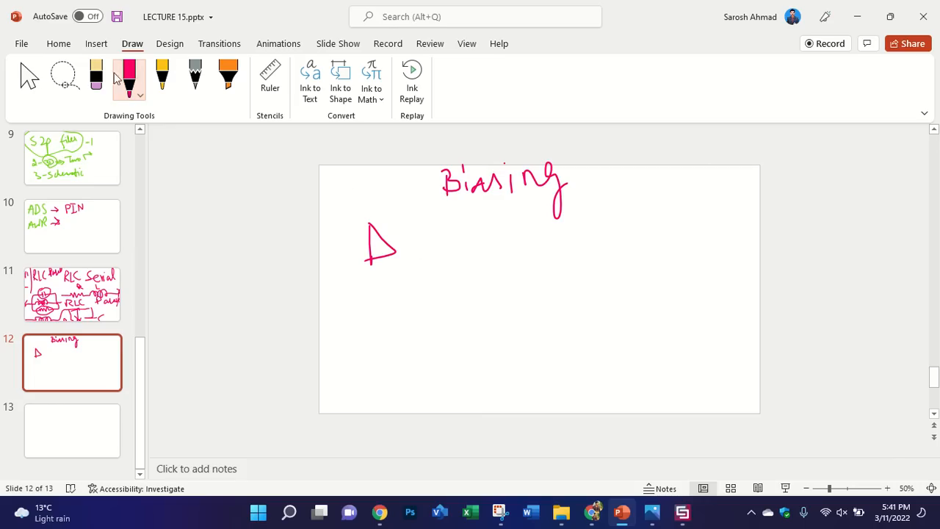
drag(319, 212, 412, 249)
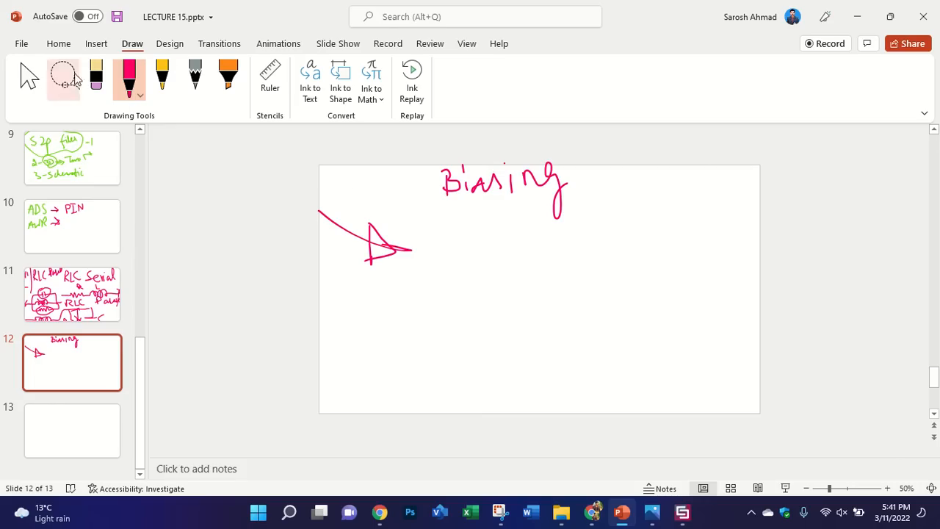
click(95, 77)
drag(350, 208, 375, 251)
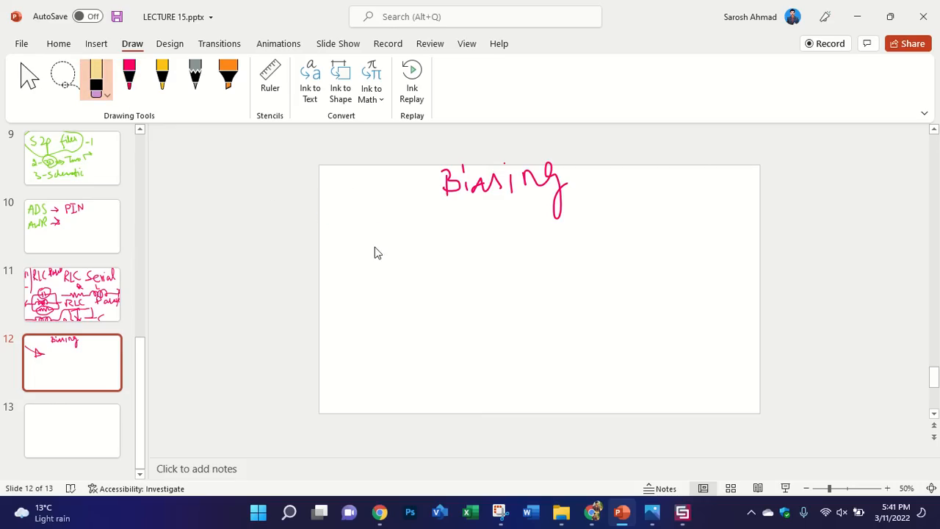
Step: Change the pen to a thicker red and draw a diode in series with an inductor L and a resistor R
click(133, 94)
click(133, 94)
click(133, 94)
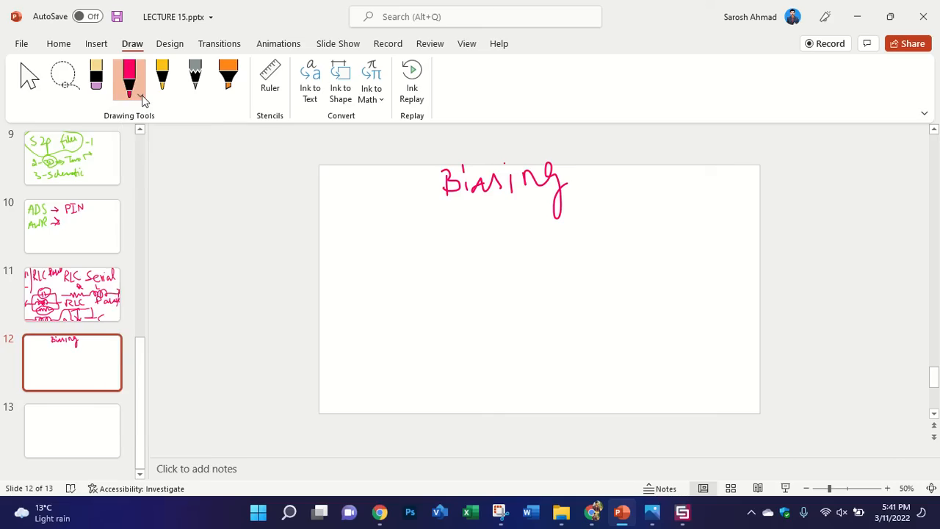
click(133, 94)
click(200, 266)
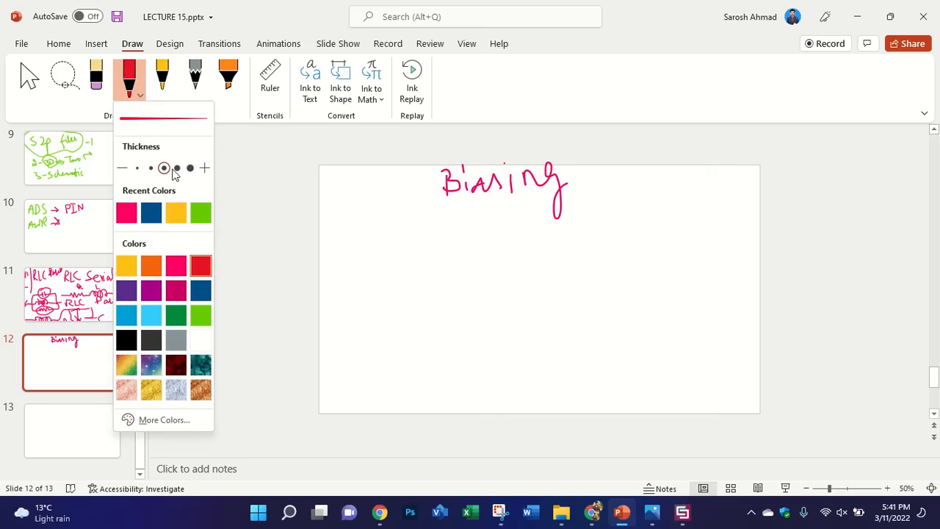
click(177, 167)
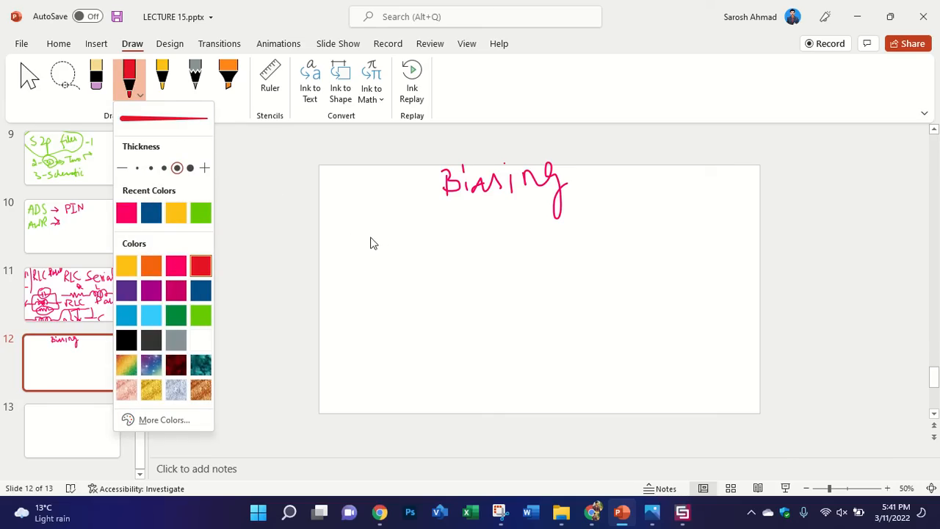
mouse_move(381, 232)
mouse_down()
mouse_move(365, 262)
mouse_move(380, 269)
mouse_move(384, 251)
mouse_move(416, 248)
mouse_move(359, 266)
mouse_move(447, 254)
mouse_move(477, 267)
mouse_move(465, 283)
mouse_move(471, 301)
mouse_move(485, 301)
mouse_move(475, 311)
mouse_up()
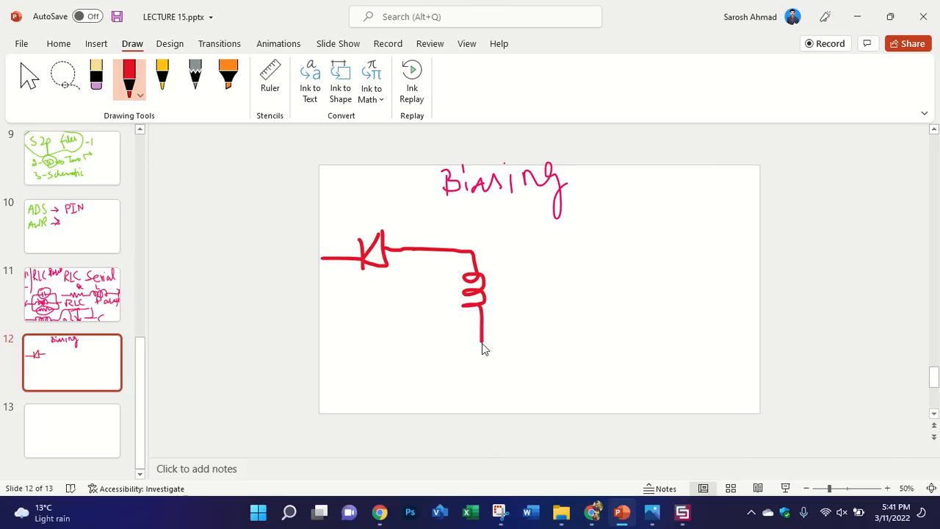
mouse_move(497, 274)
mouse_down()
mouse_move(499, 294)
mouse_move(522, 302)
mouse_up()
drag(481, 342, 483, 413)
mouse_move(513, 391)
mouse_down()
mouse_move(509, 377)
mouse_move(533, 389)
mouse_up()
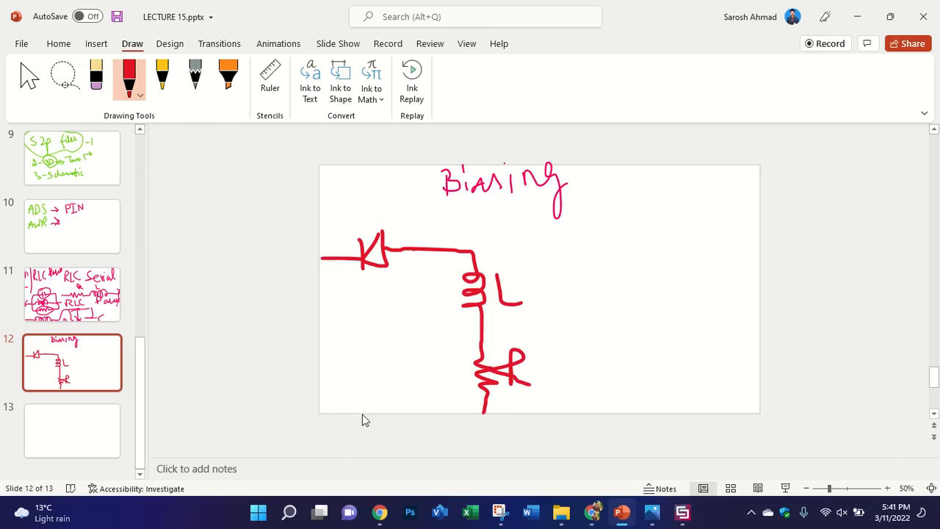
mouse_move(363, 413)
mouse_down()
mouse_move(362, 436)
mouse_move(388, 433)
mouse_move(368, 447)
mouse_up()
drag(361, 409, 405, 405)
drag(402, 392, 405, 420)
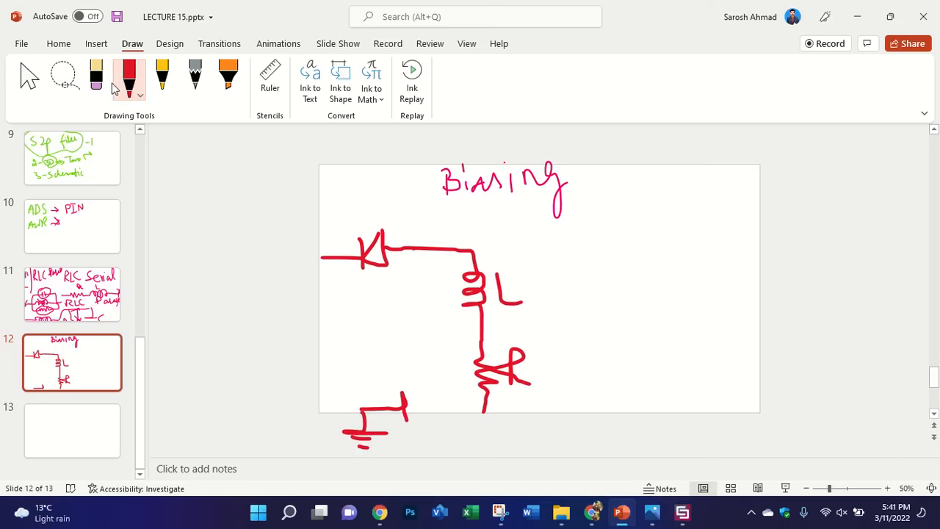
drag(415, 397, 331, 450)
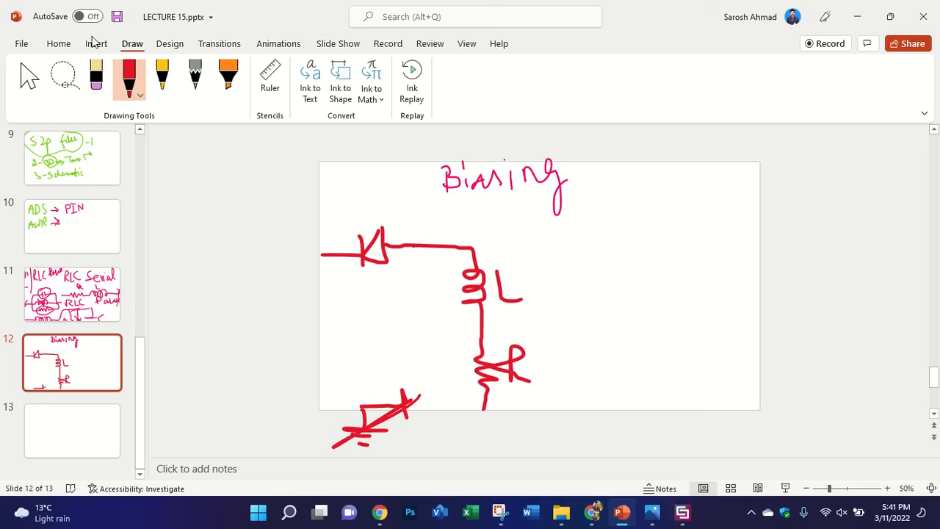
click(95, 77)
drag(415, 398, 345, 456)
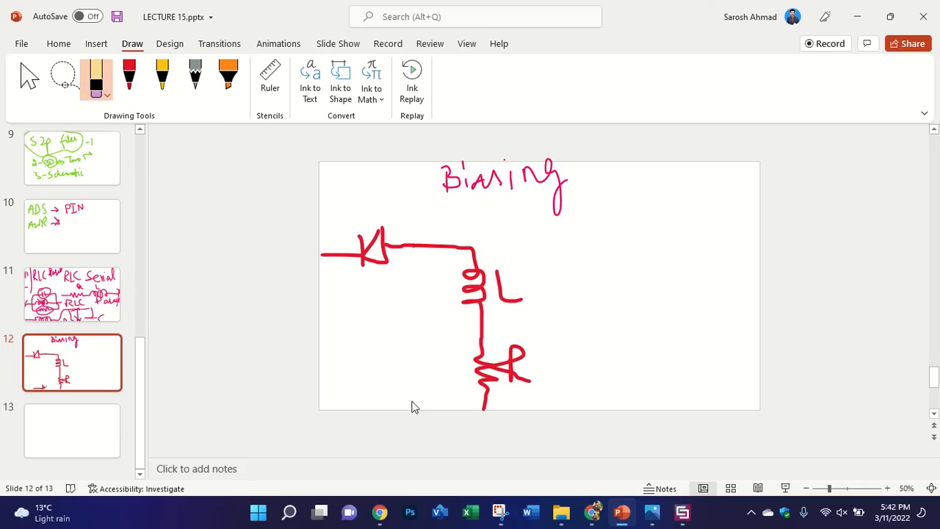
Step: Encircle the diode and the L–R branch separately, and put a tick mark beside both L and R
click(129, 74)
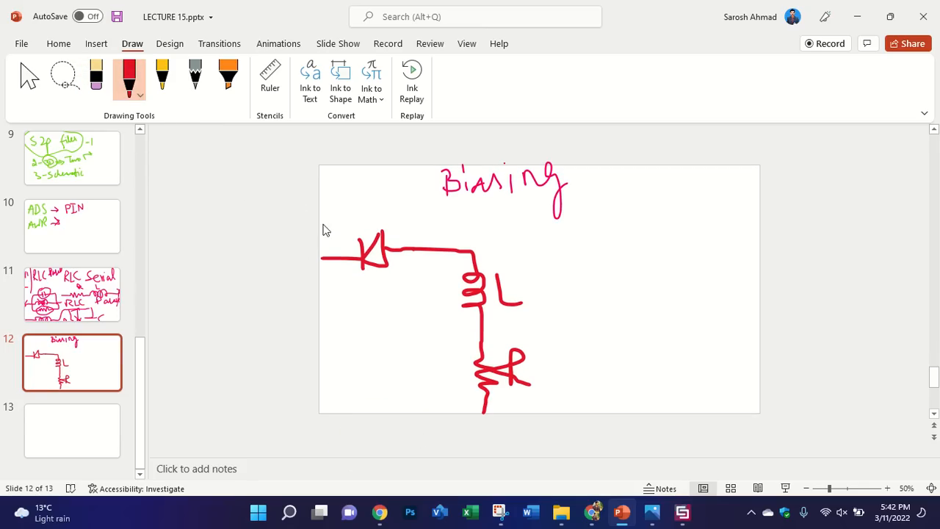
mouse_move(357, 212)
mouse_down()
mouse_move(347, 209)
mouse_move(399, 294)
mouse_move(380, 232)
mouse_up()
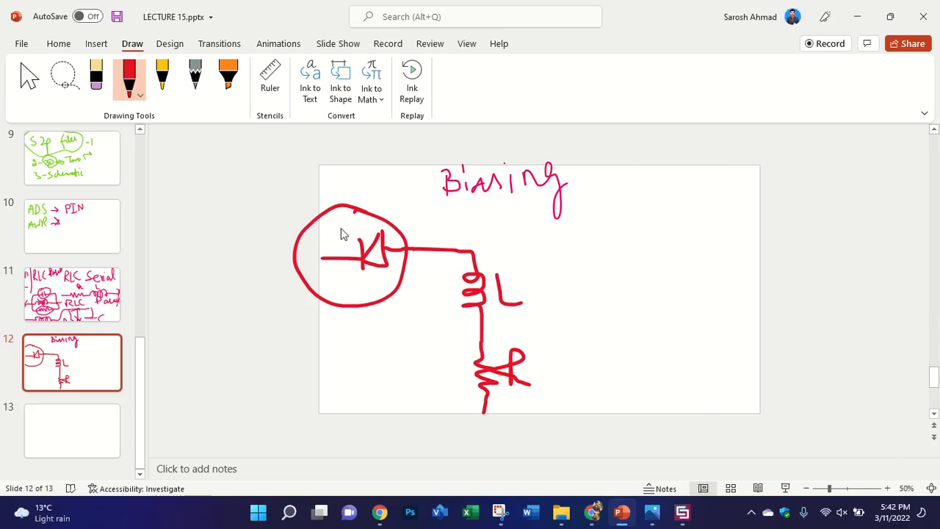
mouse_move(492, 235)
mouse_down()
mouse_move(453, 350)
mouse_move(475, 438)
mouse_move(563, 346)
mouse_move(500, 245)
mouse_move(482, 236)
mouse_up()
mouse_move(511, 269)
mouse_down()
mouse_move(522, 280)
mouse_move(549, 236)
mouse_up()
drag(526, 339, 566, 318)
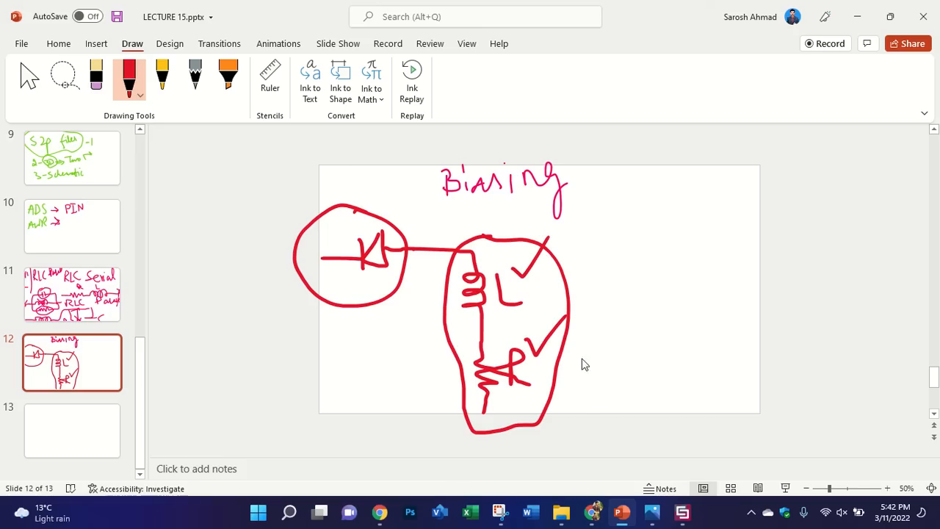
Step: Draw an arrow from the resistor R and label it 50 Ω
mouse_move(544, 373)
mouse_down()
mouse_move(597, 369)
mouse_move(583, 378)
mouse_up()
mouse_move(616, 350)
mouse_down()
mouse_move(620, 375)
mouse_move(611, 378)
mouse_up()
mouse_move(616, 349)
mouse_down()
mouse_move(634, 343)
mouse_move(673, 375)
mouse_move(711, 372)
mouse_up()
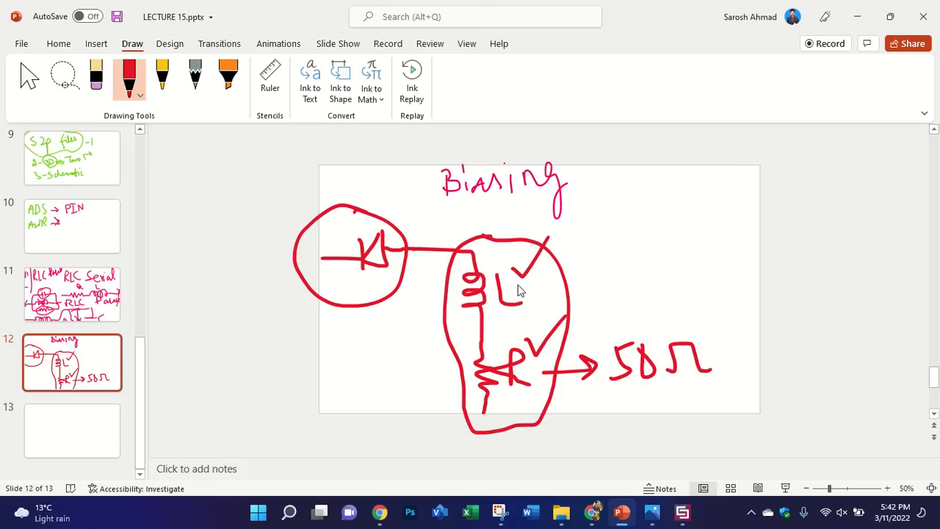
Step: Draw an arrow from the inductor L, label it 60-70 nH, and mark a plus sign beside the diode
drag(544, 278, 619, 271)
mouse_move(595, 258)
mouse_down()
mouse_move(606, 264)
mouse_move(597, 287)
mouse_up()
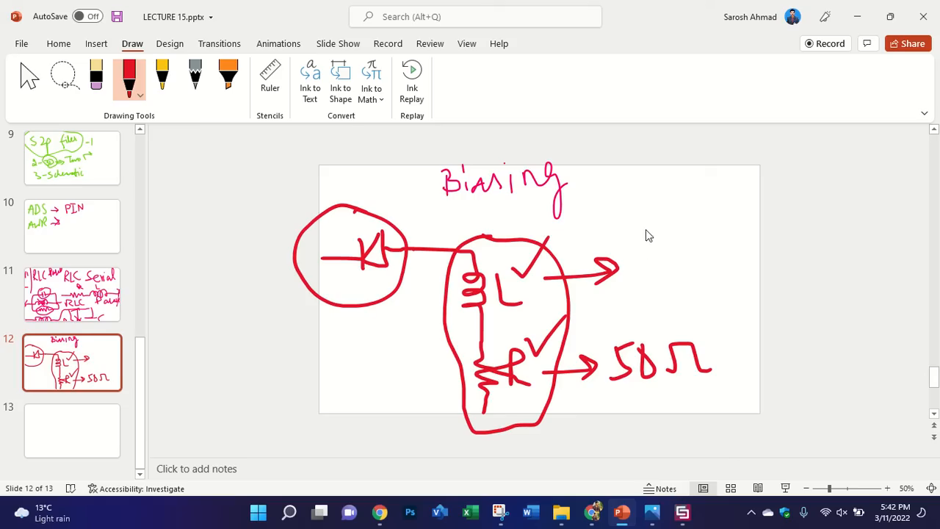
mouse_move(643, 254)
mouse_down()
mouse_move(633, 272)
mouse_move(639, 265)
mouse_up()
mouse_move(667, 259)
mouse_down()
mouse_move(659, 276)
mouse_move(668, 258)
mouse_move(729, 272)
mouse_move(748, 257)
mouse_move(793, 271)
mouse_move(806, 259)
mouse_up()
click(801, 236)
mouse_move(824, 231)
mouse_down()
mouse_move(827, 255)
mouse_move(829, 241)
mouse_up()
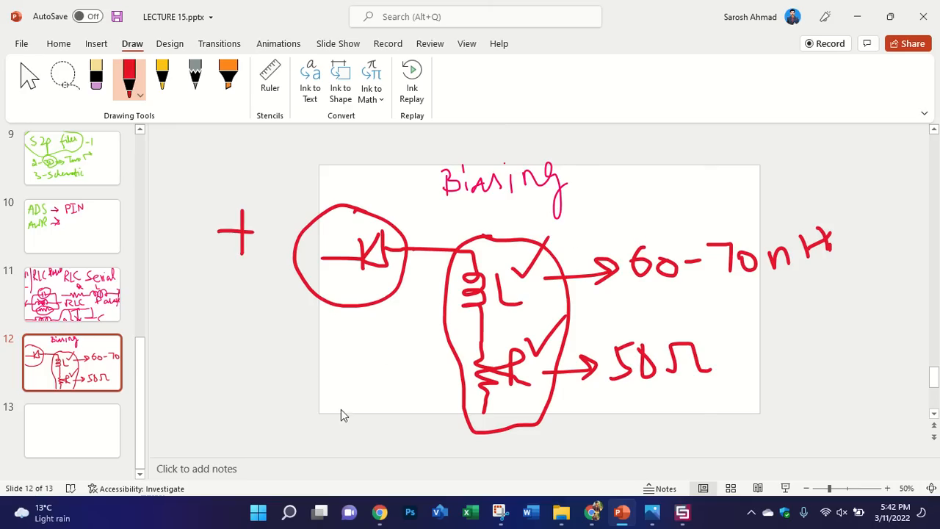
Step: Draw a minus sign below the biasing circuit and extend the resistor's lower lead toward it
drag(333, 421, 364, 421)
drag(484, 412, 418, 434)
Step: Switch to CST Studio Suite and examine the S1,1 curve in the Untitled_0 project's 1D results, ending back at the 3D model
click(652, 512)
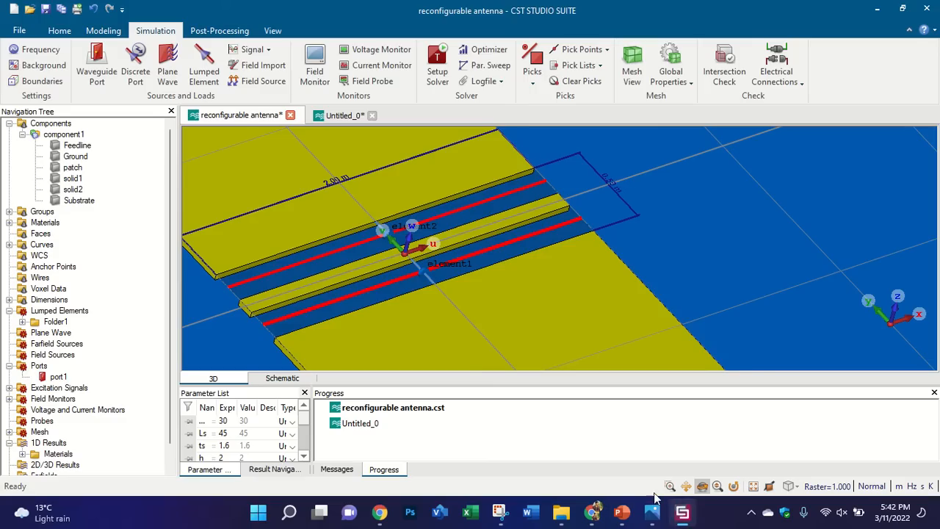
scroll(422, 252, down, 5)
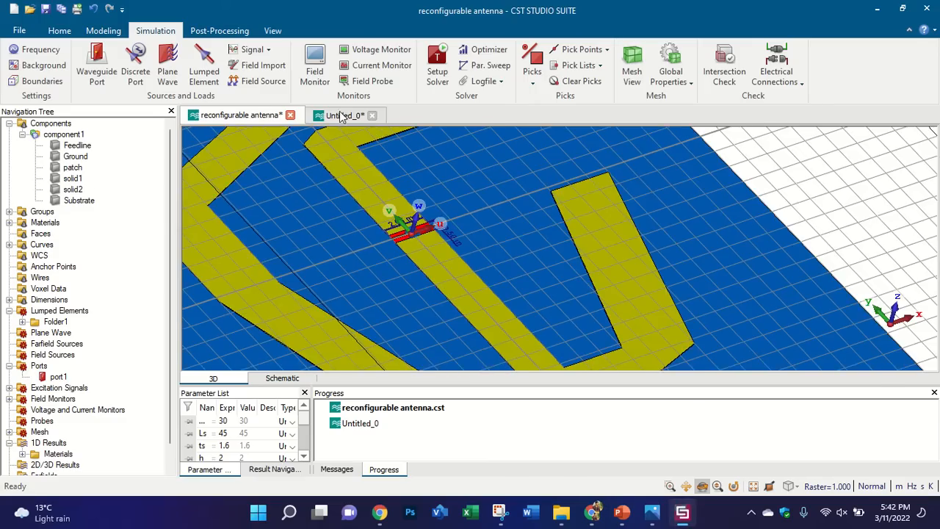
click(343, 115)
scroll(427, 281, down, 3)
scroll(422, 279, up, 8)
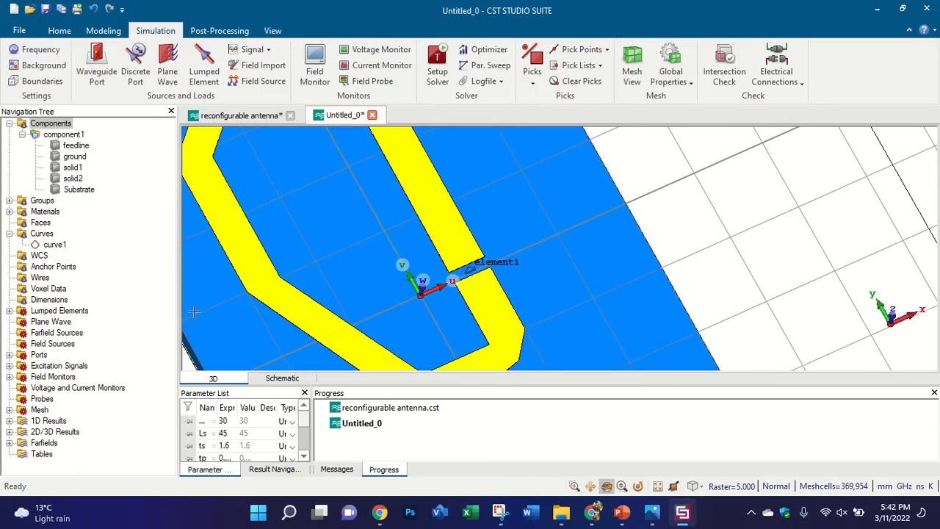
click(9, 421)
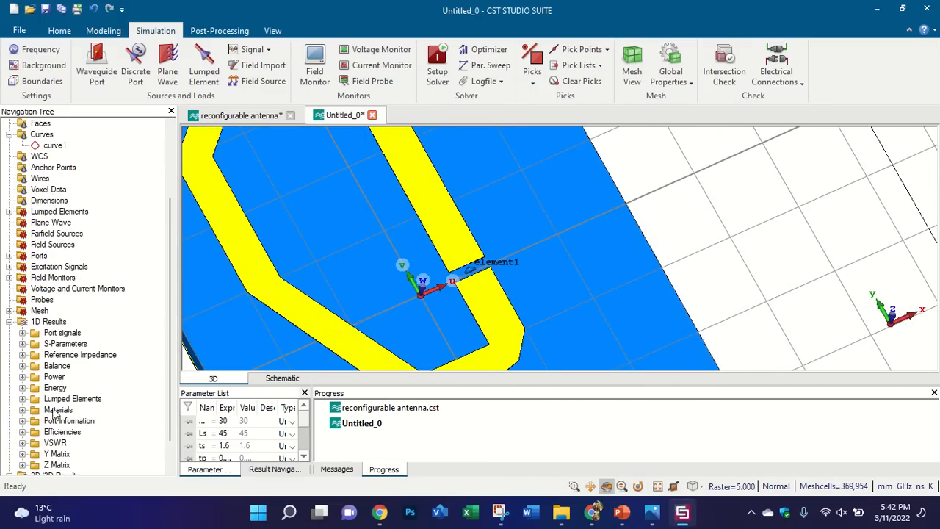
click(66, 345)
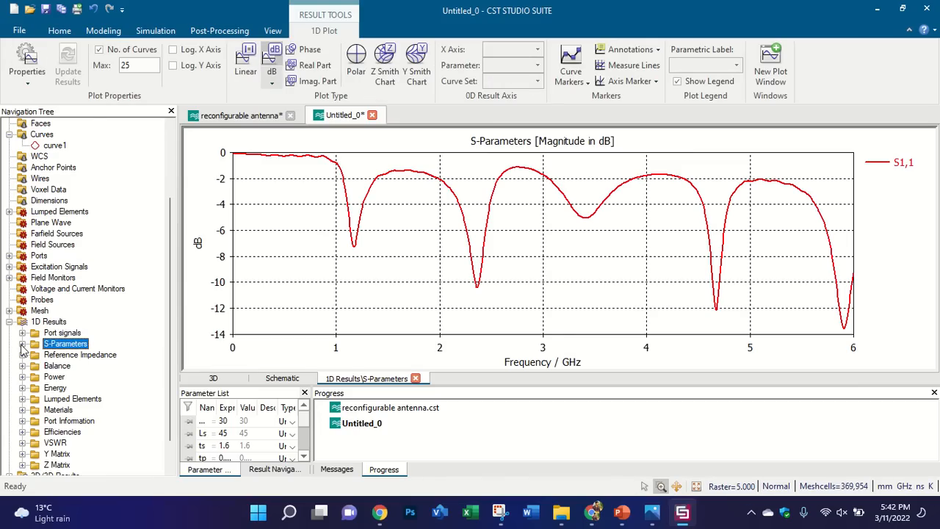
click(23, 344)
click(64, 355)
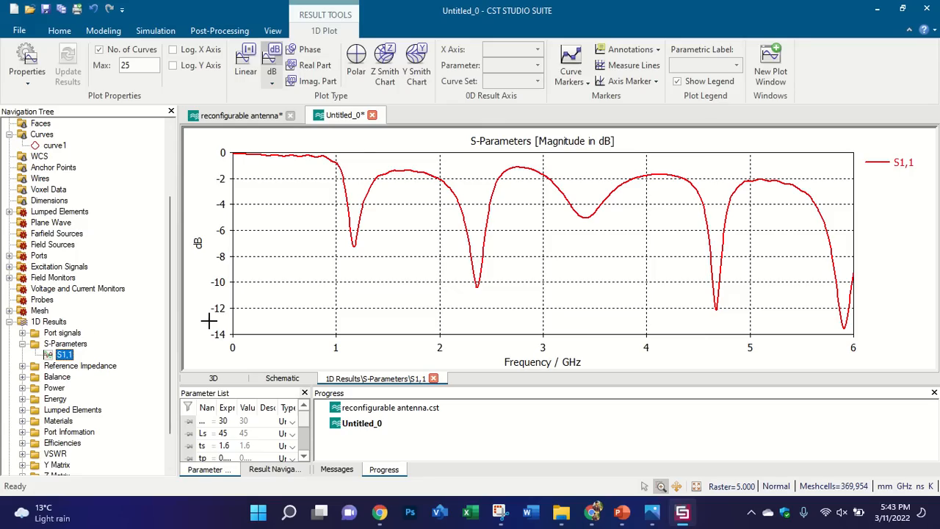
click(213, 379)
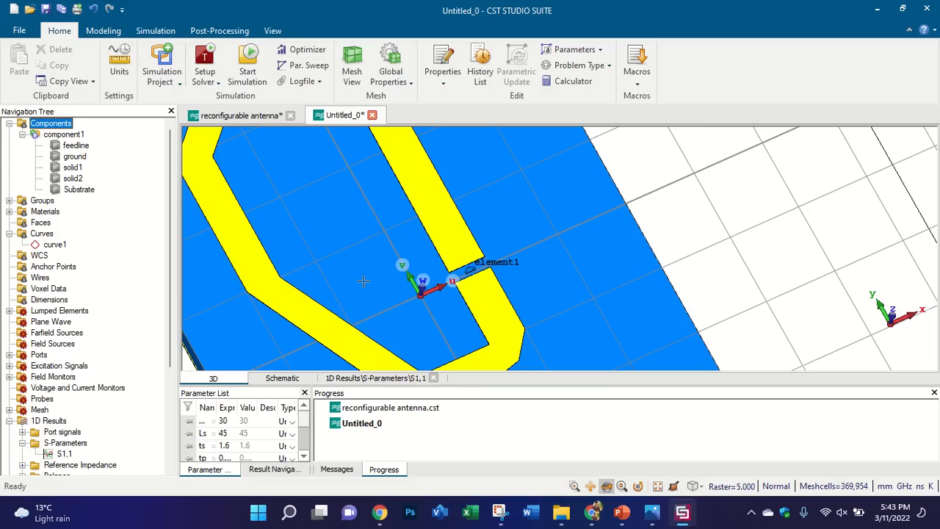
Step: Switch to PowerPoint and sketch a capacitor with an arrow pointing at it and an inductor coil with a wave across it
click(623, 512)
click(631, 519)
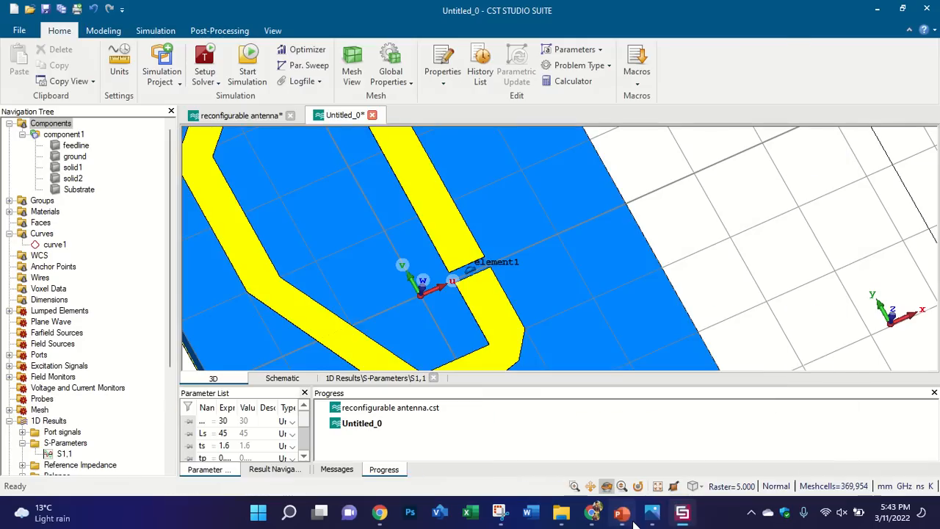
click(623, 513)
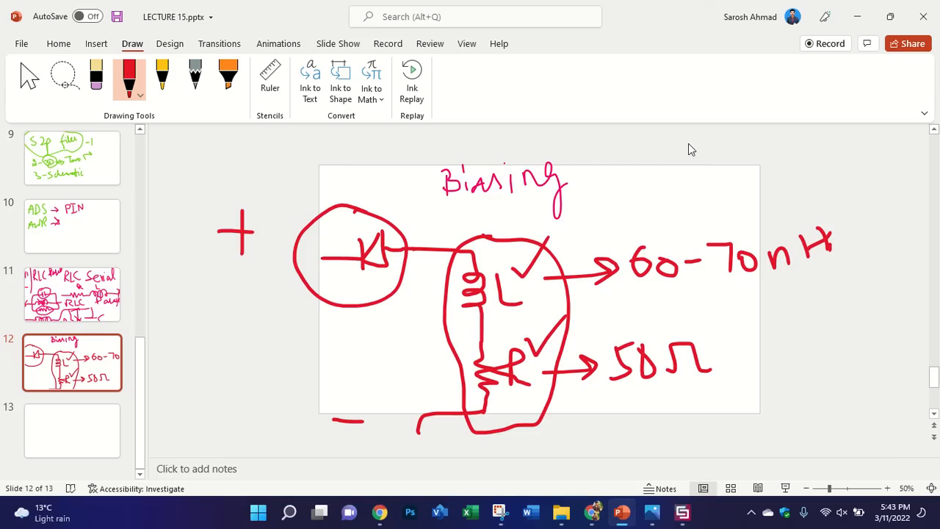
mouse_move(681, 143)
mouse_down()
mouse_move(690, 187)
mouse_move(719, 189)
mouse_move(592, 170)
mouse_up()
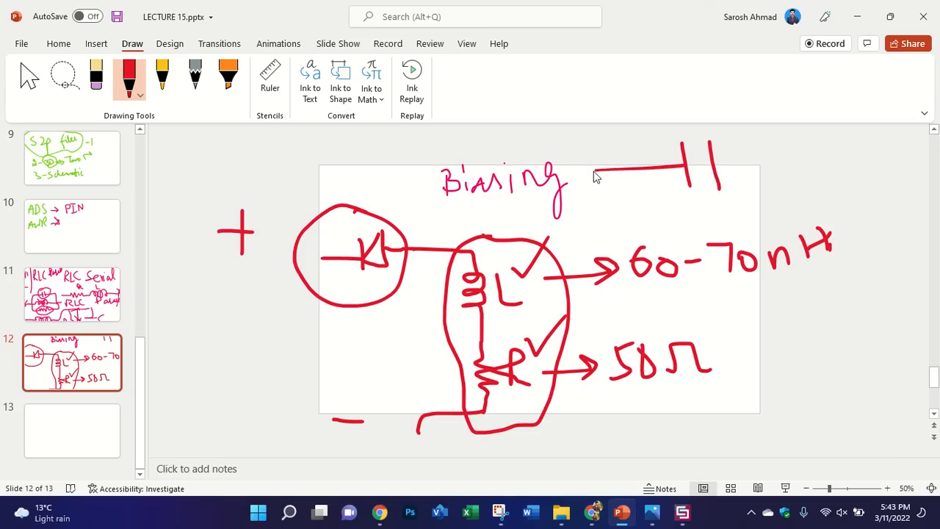
drag(716, 169, 850, 142)
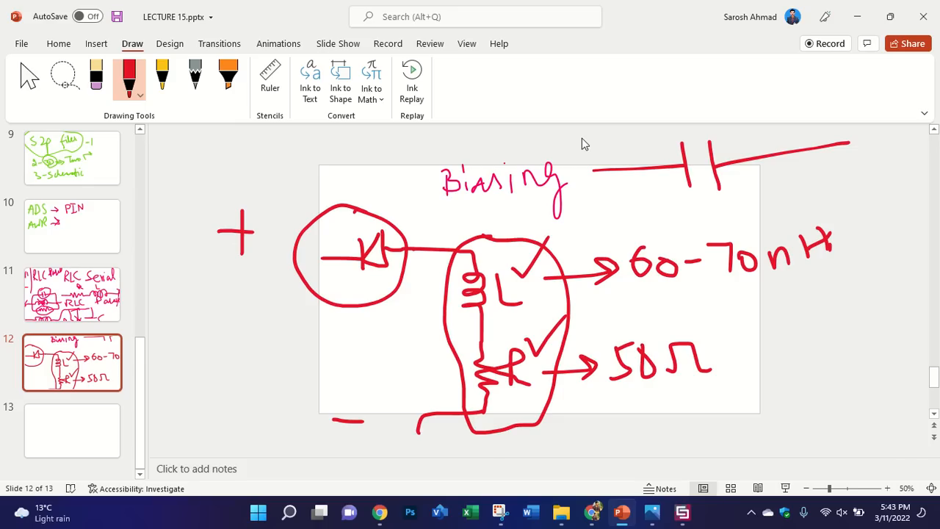
mouse_move(554, 150)
mouse_down()
mouse_move(669, 142)
mouse_move(652, 155)
mouse_up()
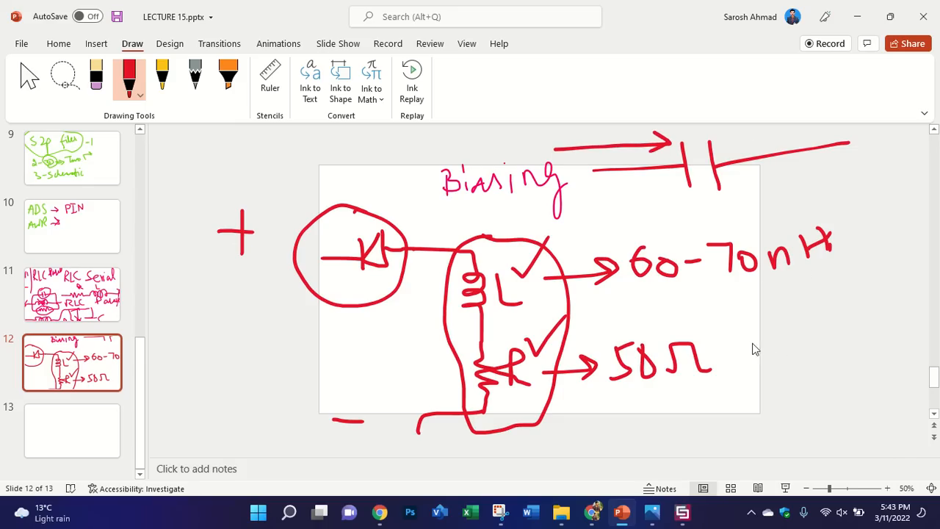
mouse_move(752, 344)
mouse_down()
mouse_move(795, 318)
mouse_move(822, 352)
mouse_move(860, 315)
mouse_move(877, 335)
mouse_up()
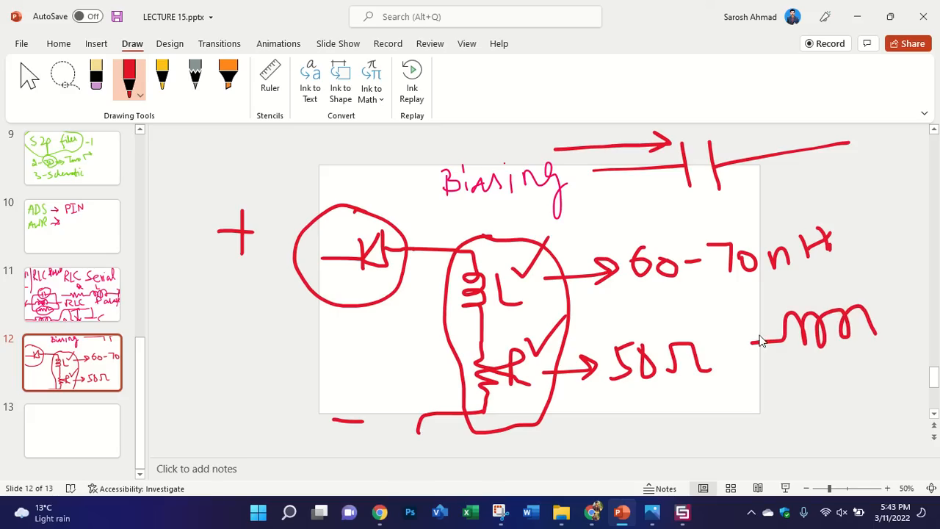
mouse_move(729, 324)
mouse_down()
mouse_move(854, 301)
mouse_move(901, 367)
mouse_up()
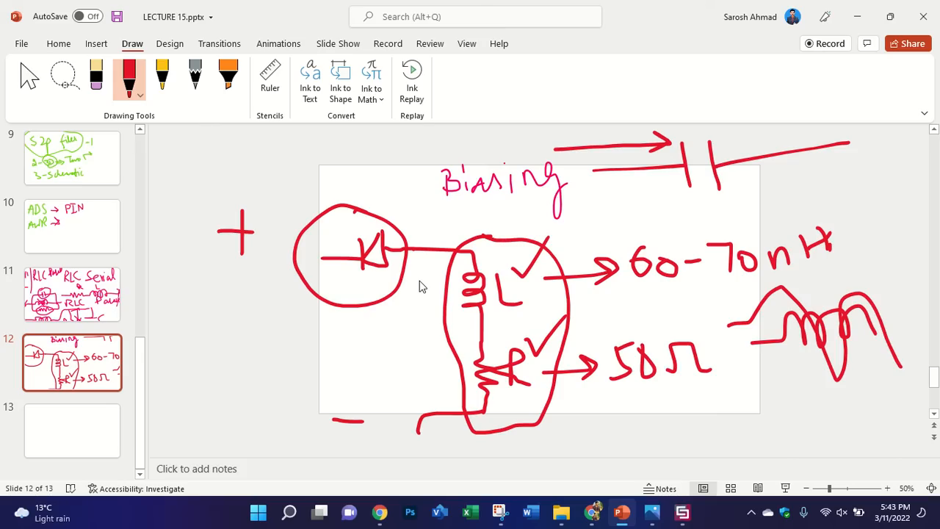
Step: Switch to CST Studio Suite and compare the lumped elements in the strip gaps of the Untitled_0 and reconfigurable antenna models
click(682, 511)
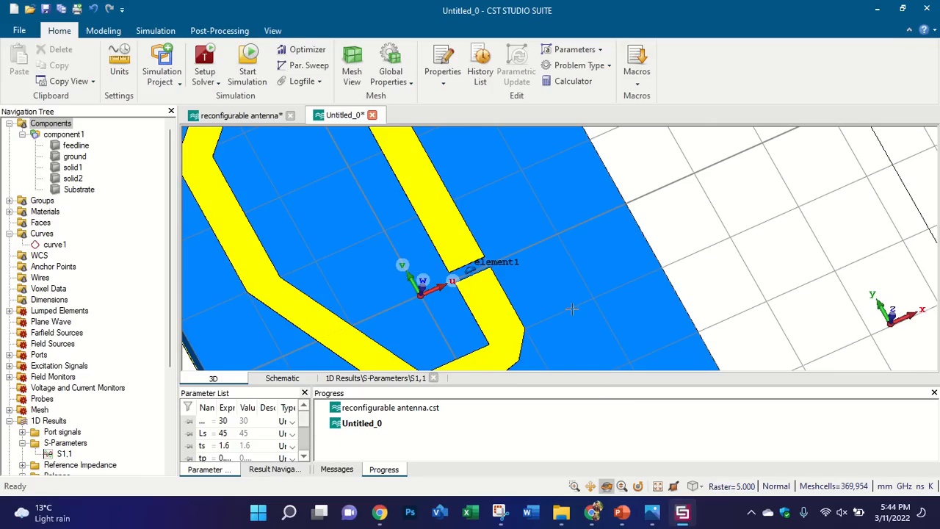
scroll(571, 309, down, 3)
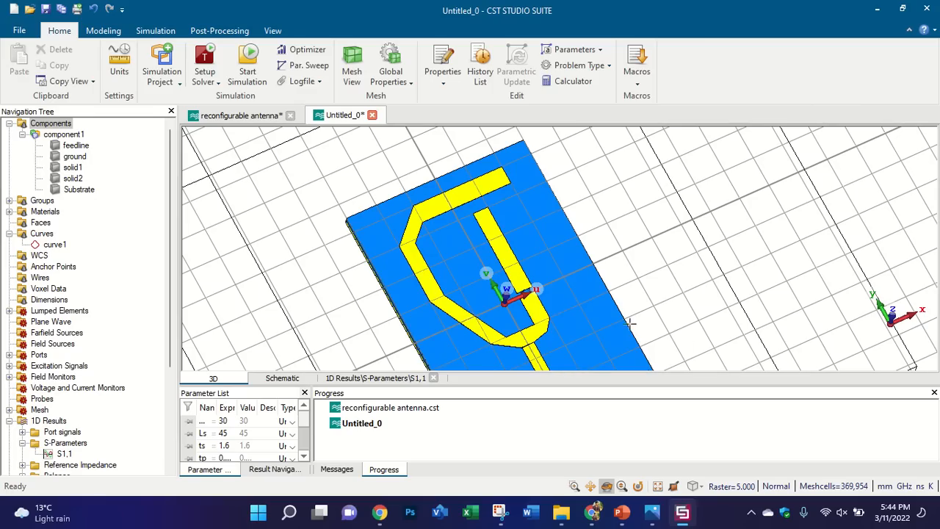
scroll(551, 302, up, 3)
scroll(508, 292, up, 2)
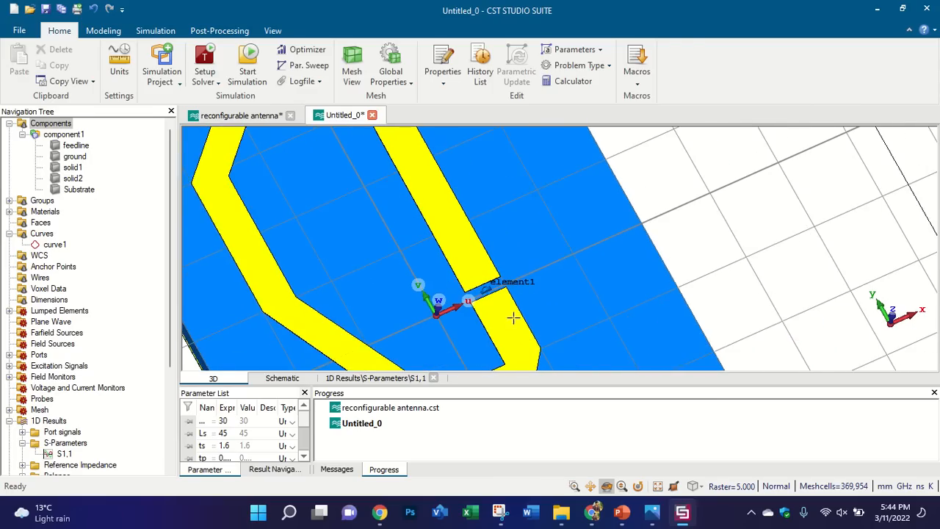
click(282, 111)
scroll(403, 265, up, 3)
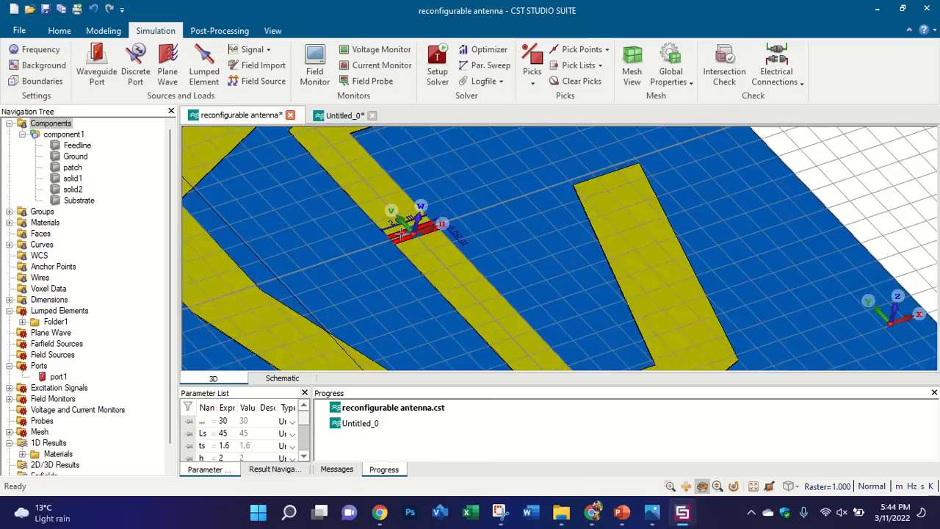
scroll(414, 219, up, 1)
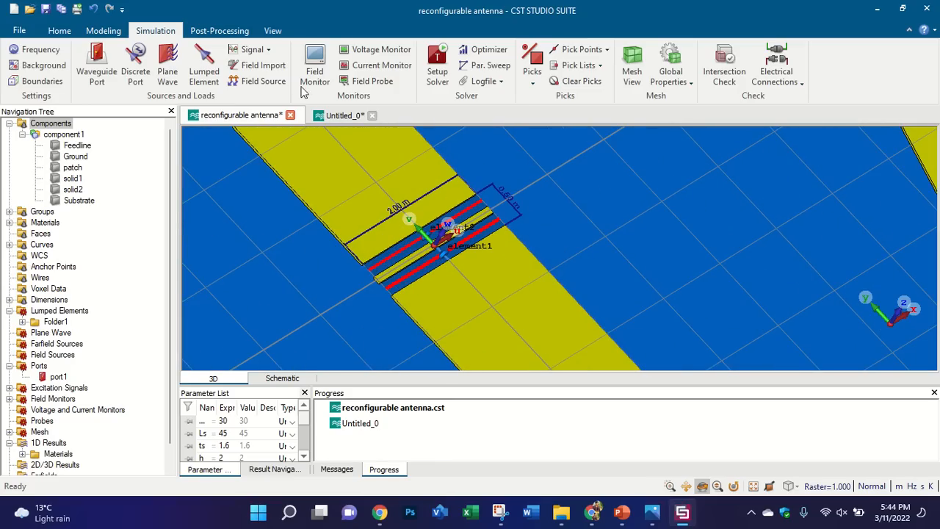
click(342, 115)
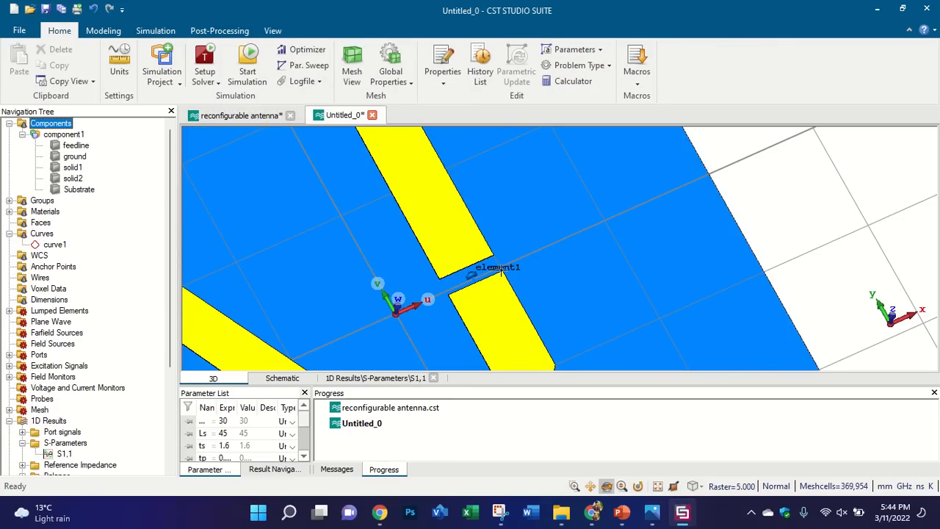
scroll(492, 277, up, 2)
scroll(492, 278, down, 3)
scroll(492, 277, up, 3)
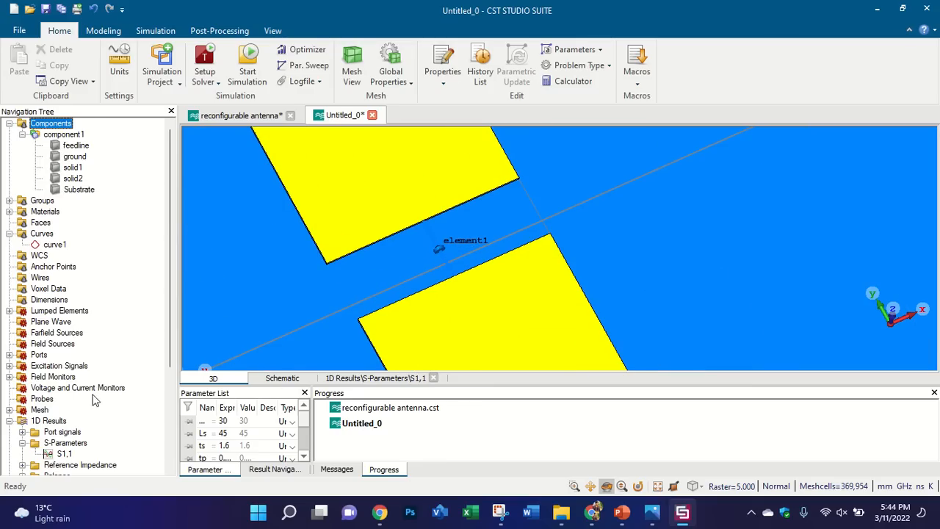
scroll(94, 399, down, 5)
scroll(427, 296, down, 2)
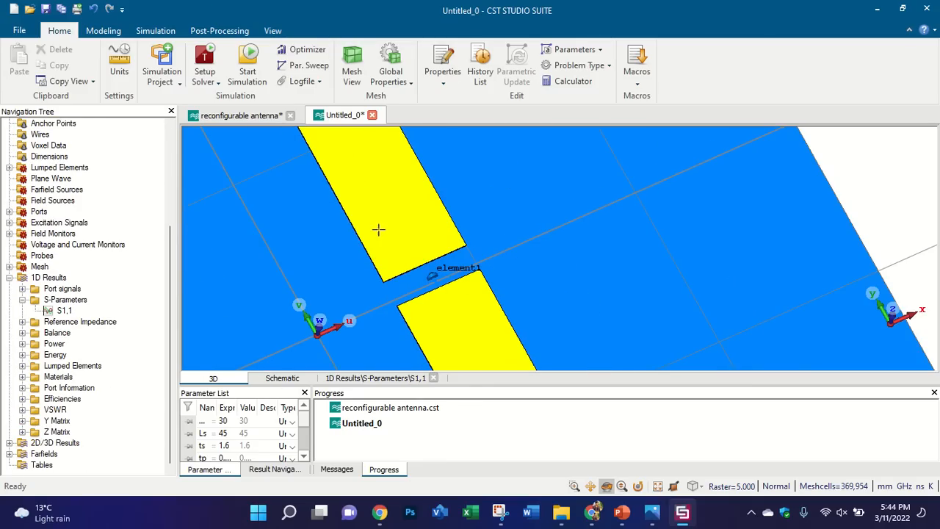
click(240, 115)
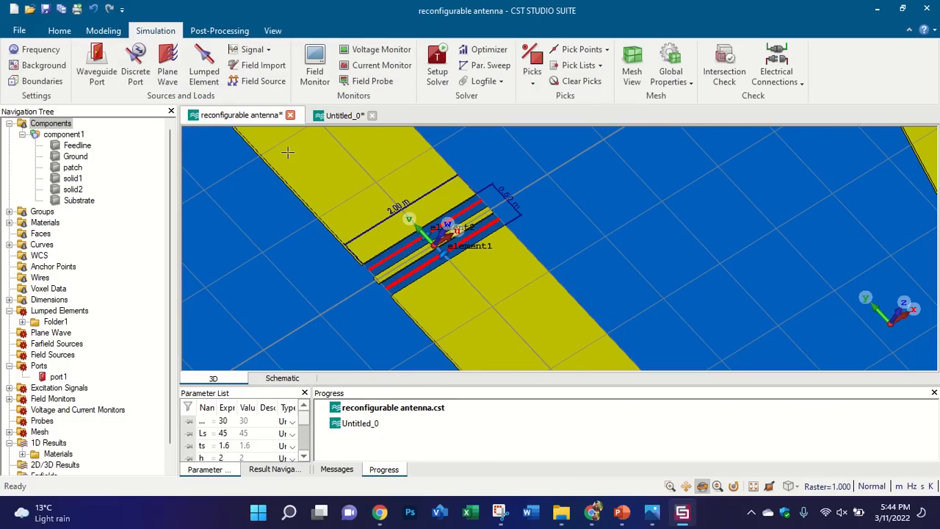
Step: Examine the antenna block and its port in the reconfigurable antenna project's schematic, ending back at the 3D model
click(281, 378)
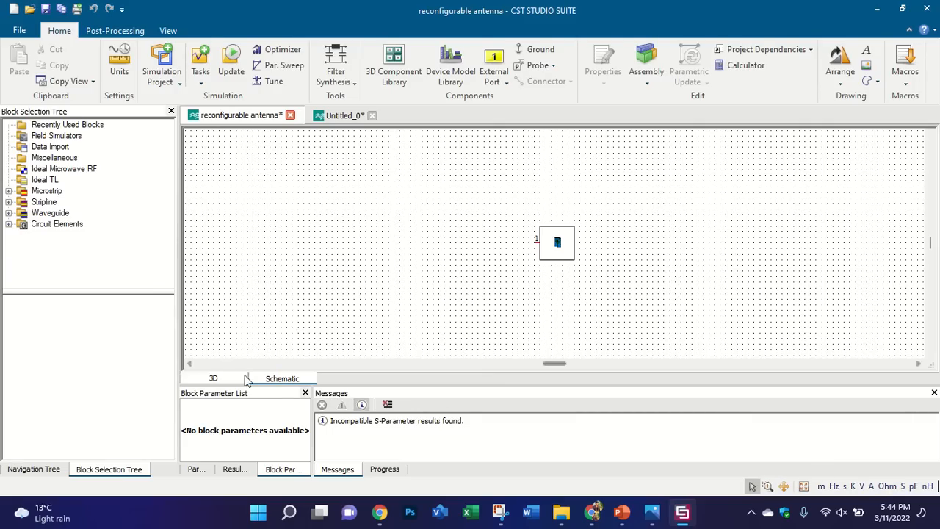
click(213, 378)
click(279, 378)
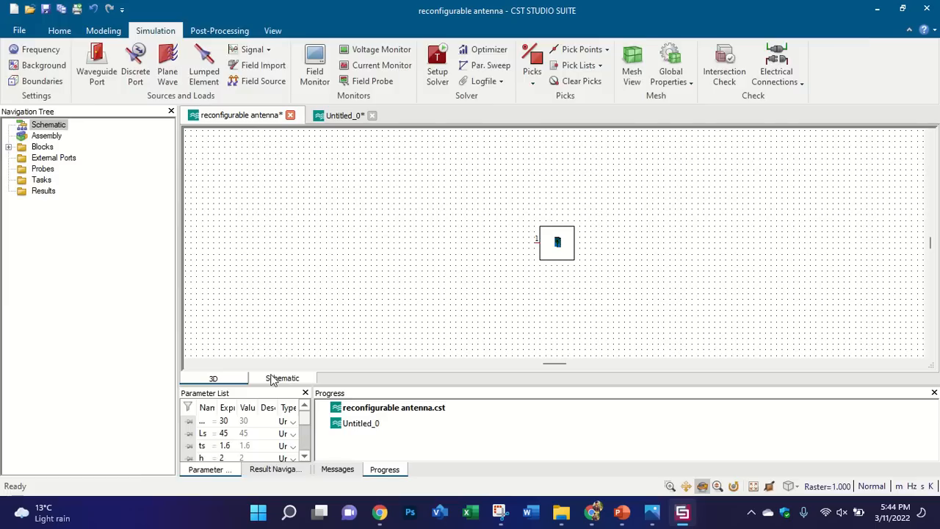
scroll(558, 242, up, 5)
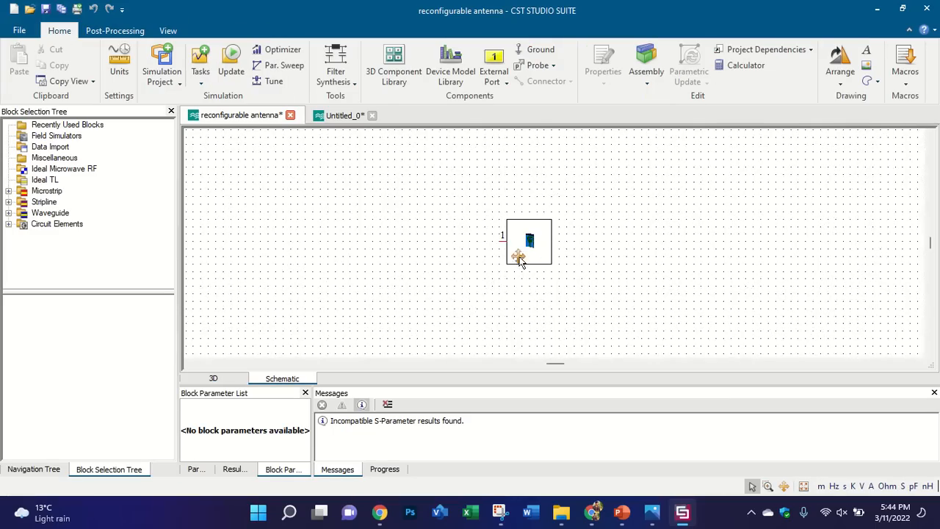
scroll(488, 250, up, 4)
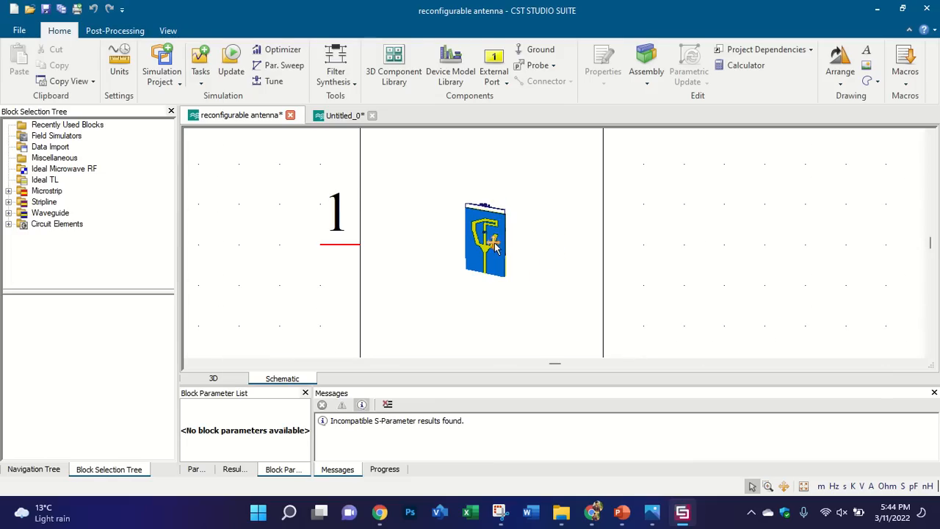
scroll(509, 272, down, 2)
scroll(488, 232, down, 1)
scroll(488, 232, down, 2)
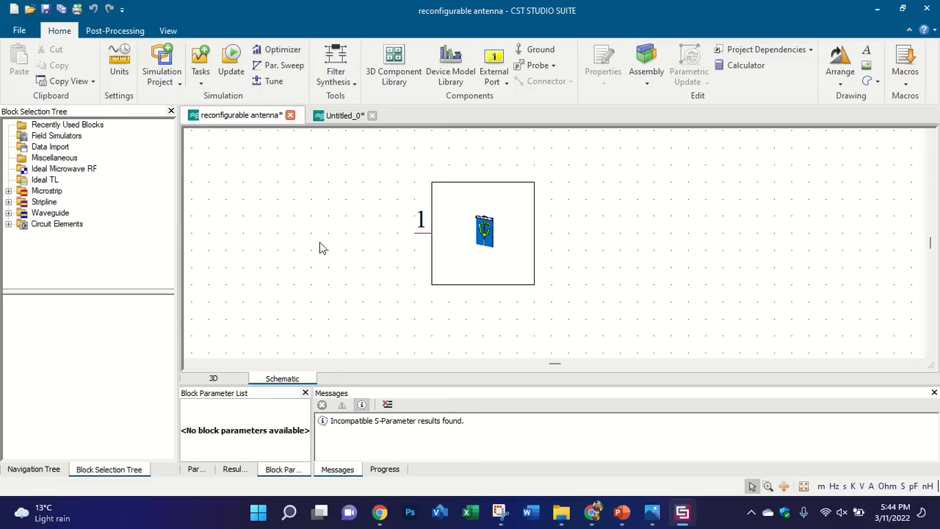
click(215, 378)
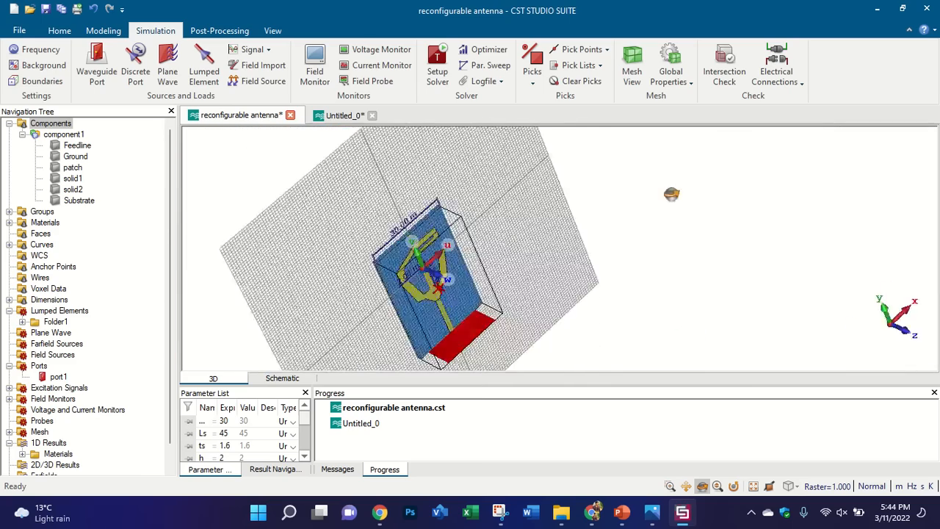
Step: Delete the lumped element folder Folder1 from the Untitled_0 project and accept the removal of its results
click(342, 115)
scroll(452, 246, down, 4)
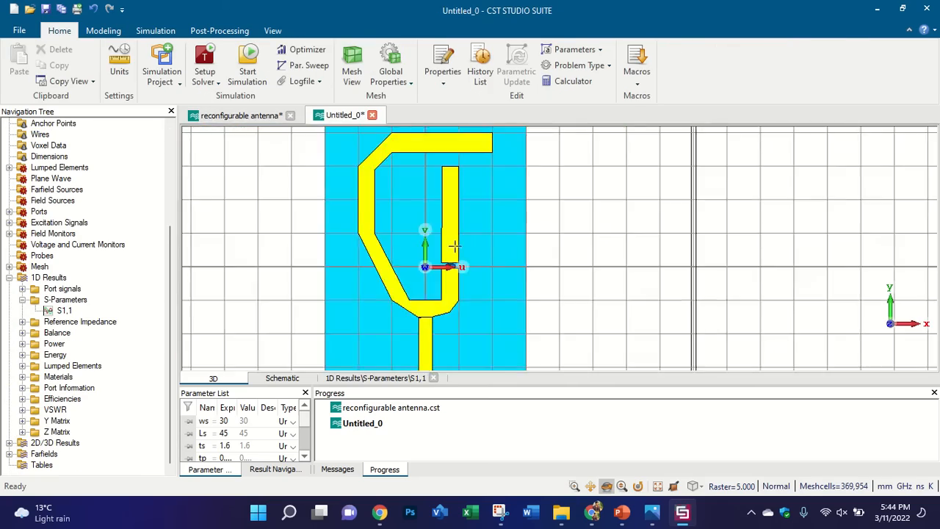
scroll(455, 263, up, 2)
scroll(406, 257, down, 3)
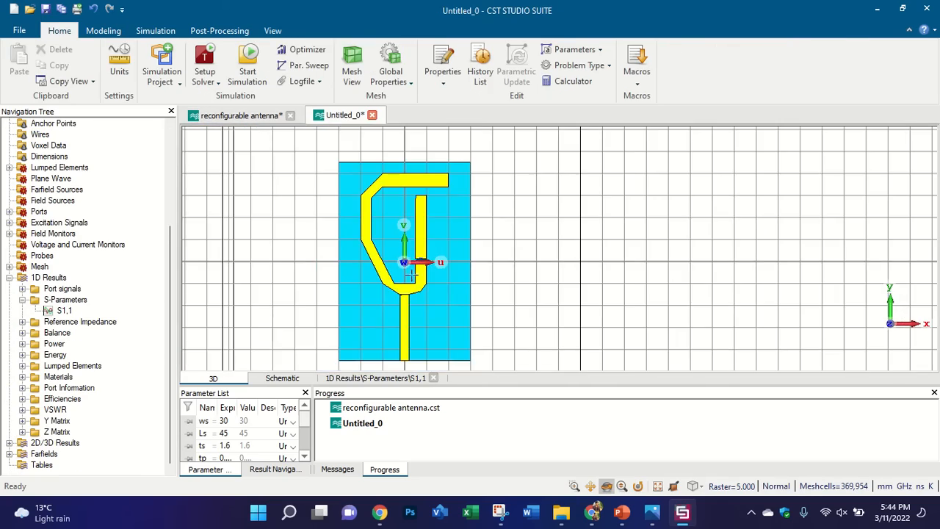
drag(409, 275, 510, 146)
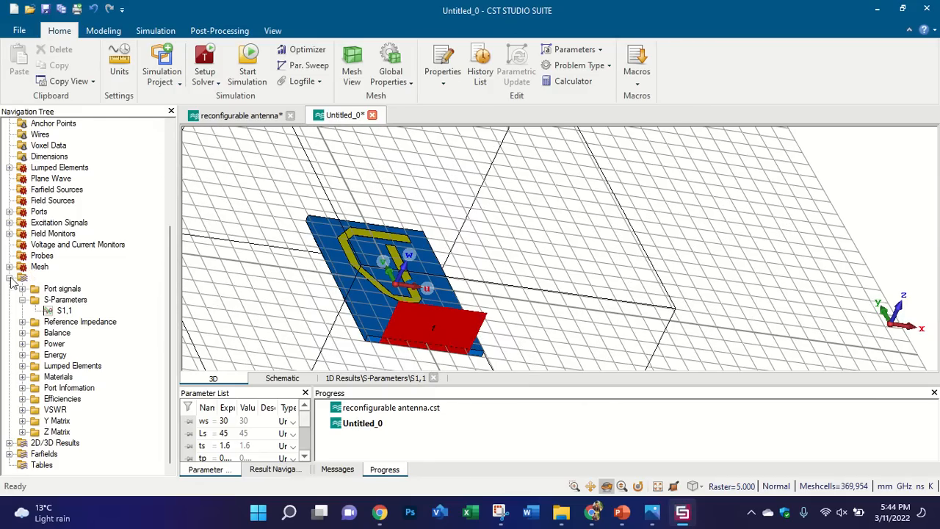
click(8, 168)
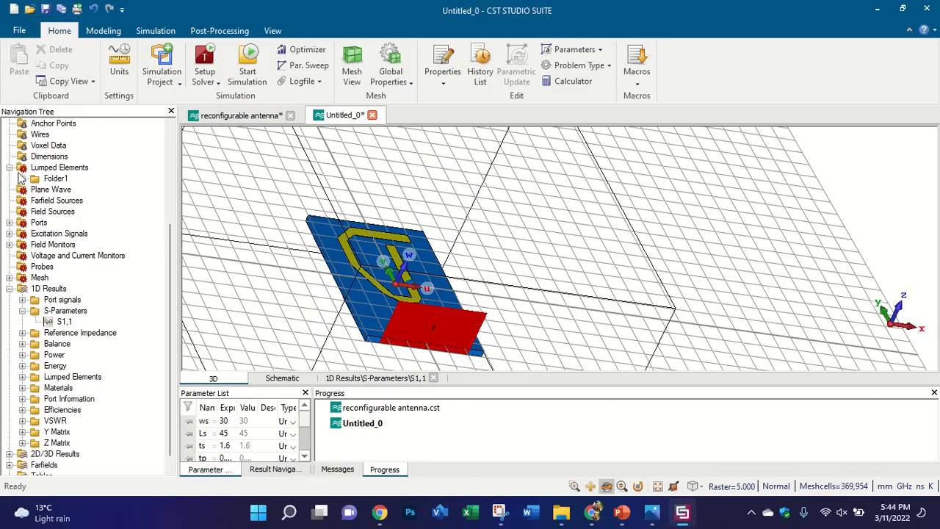
click(40, 179)
key(Return)
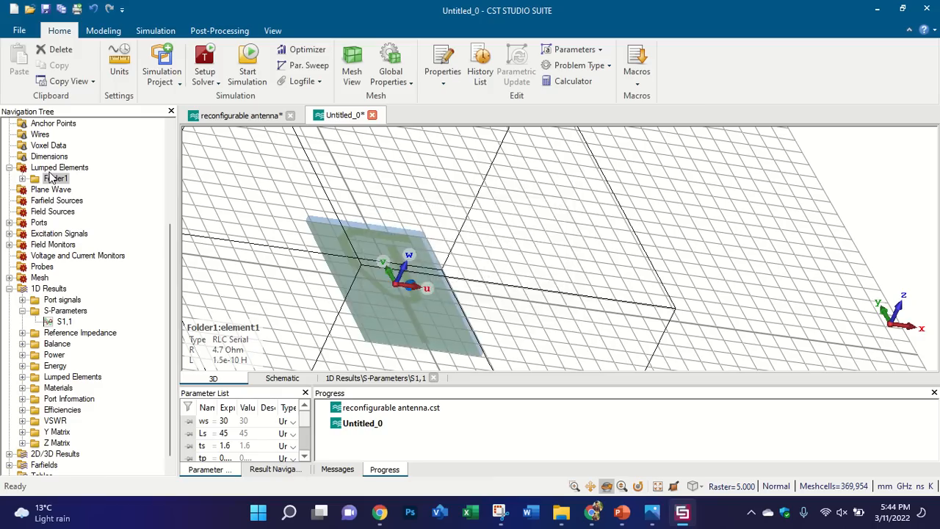
key(Return)
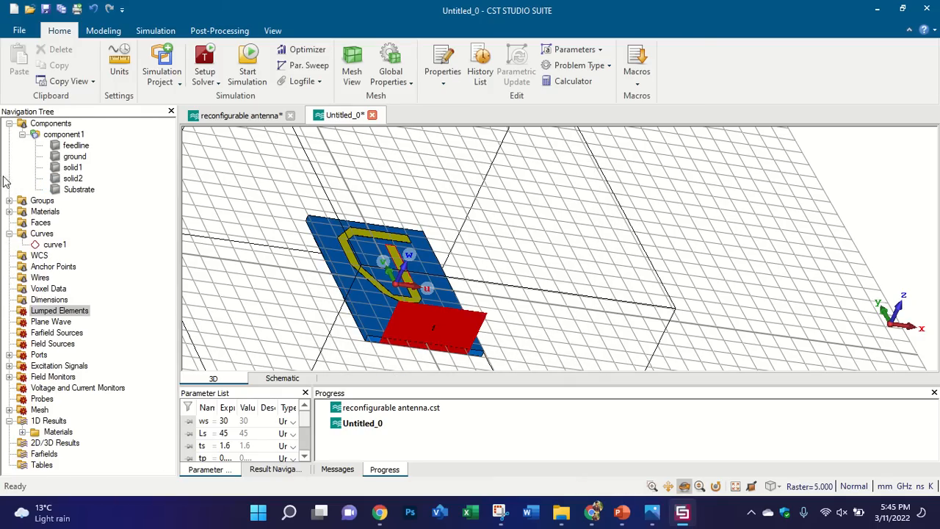
Step: Examine the antenna block and its port in the Untitled_0 schematic, comparing them with the 3D model
click(89, 123)
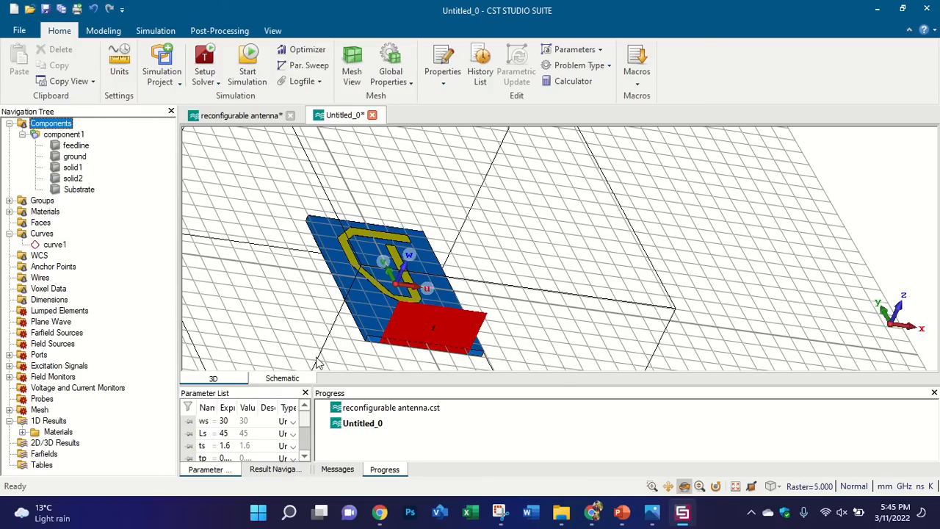
click(296, 378)
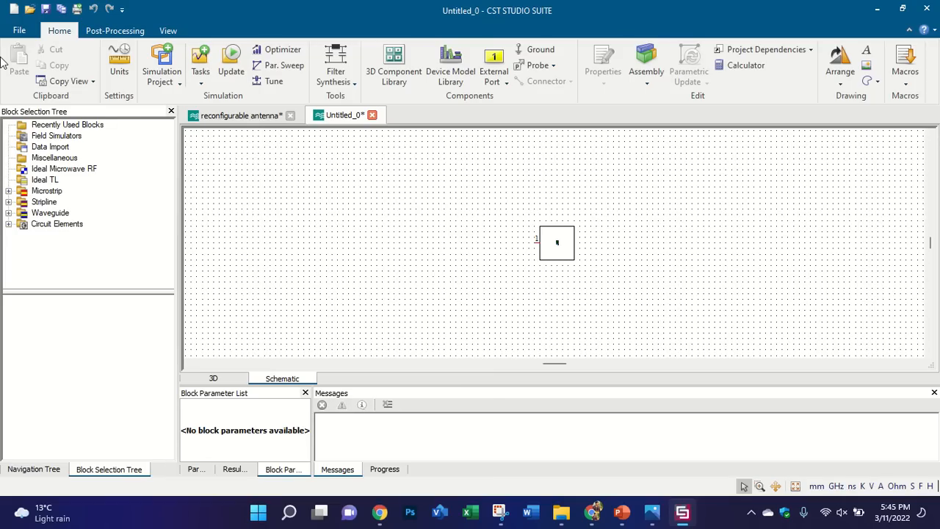
click(212, 378)
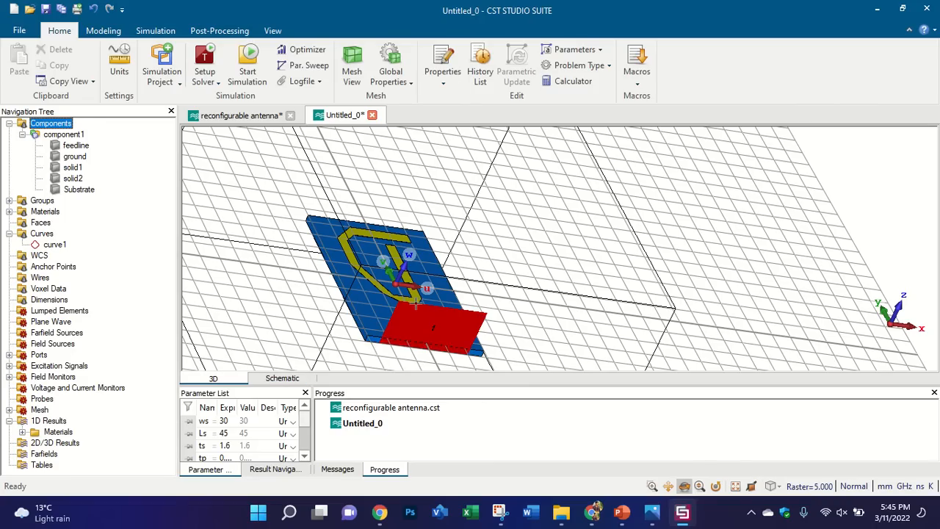
drag(404, 250, 404, 345)
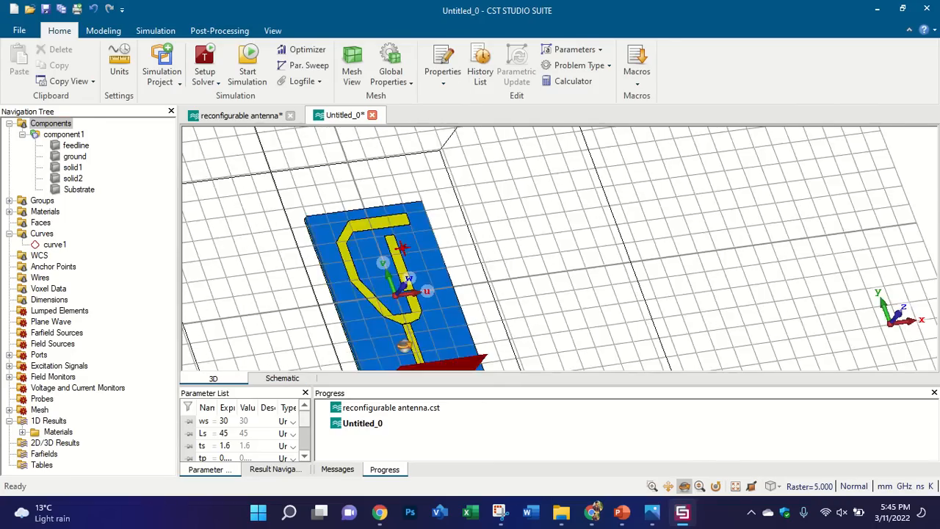
key(5)
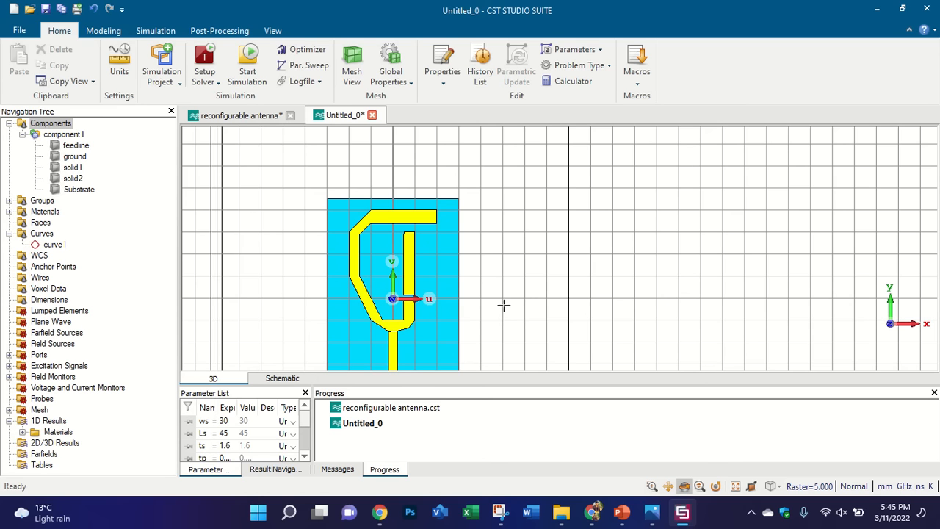
scroll(435, 237, down, 3)
scroll(431, 303, up, 4)
drag(458, 294, 417, 313)
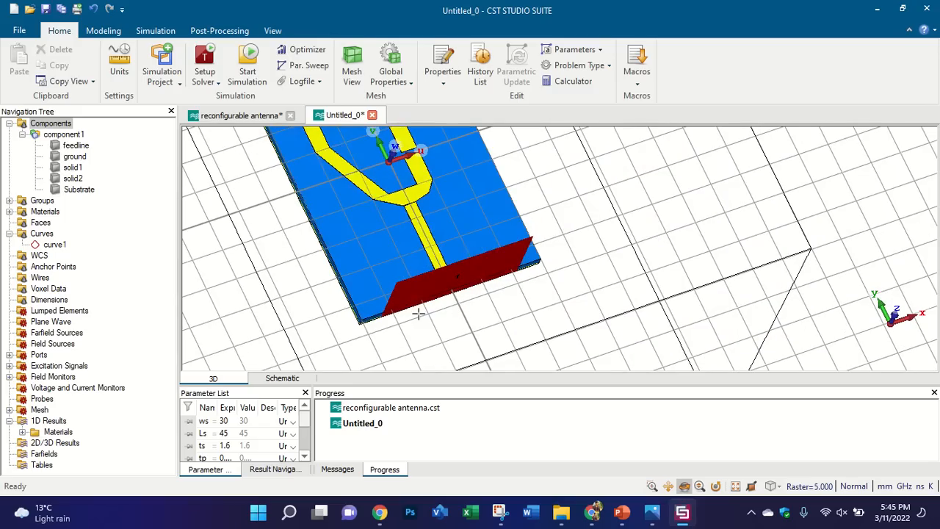
click(266, 379)
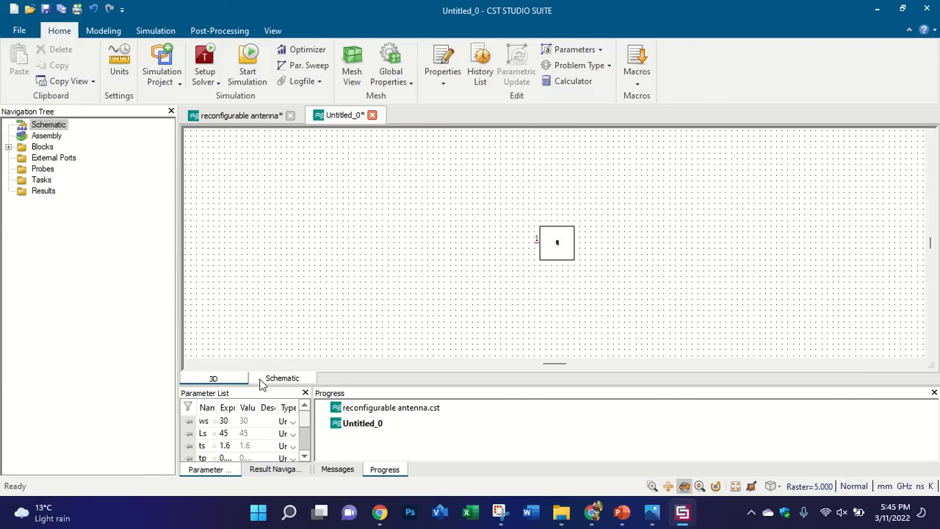
scroll(564, 246, up, 3)
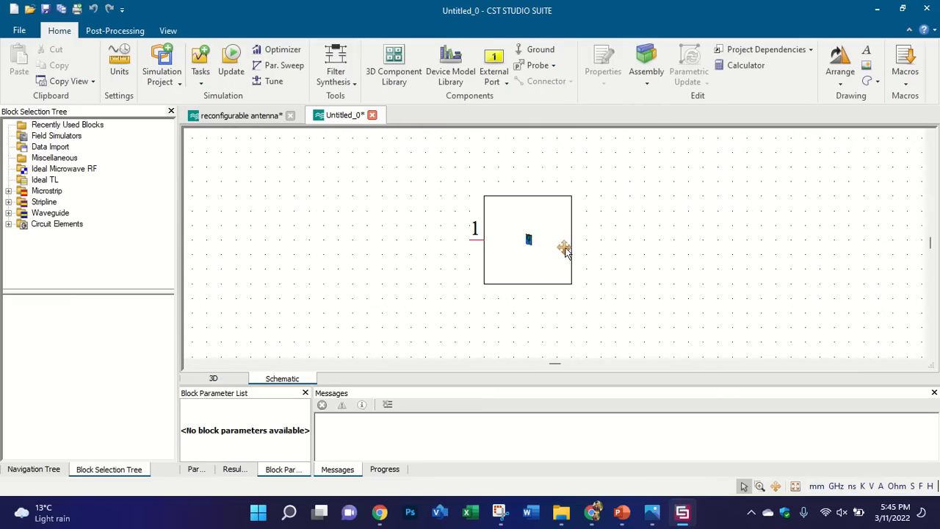
click(213, 378)
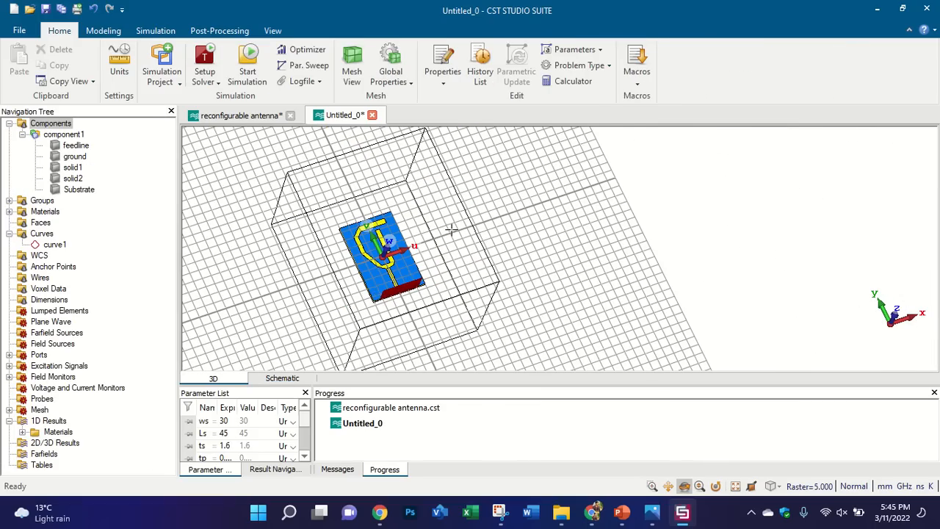
Step: Inspect the empty gap between the antenna strips of Untitled_0 in the front view
key(5)
scroll(372, 253, up, 3)
scroll(433, 262, up, 4)
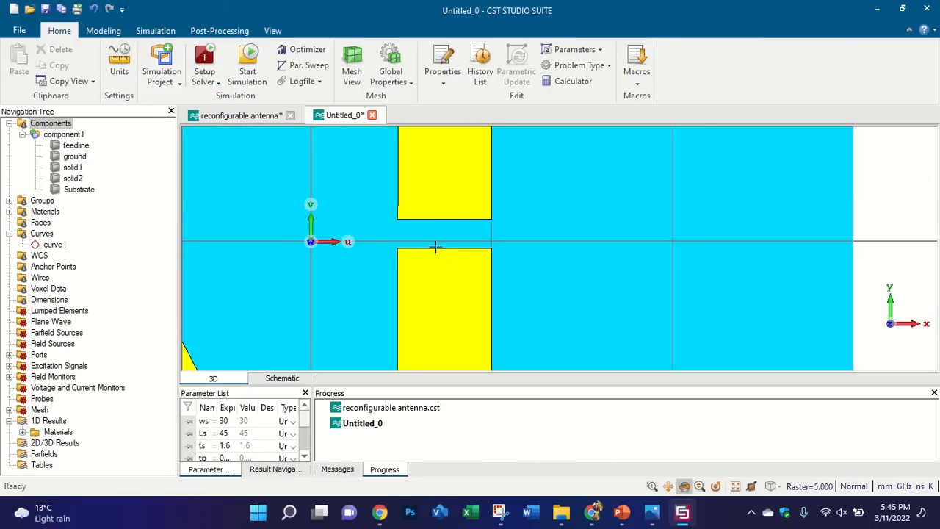
scroll(435, 247, down, 2)
scroll(436, 233, up, 6)
click(98, 30)
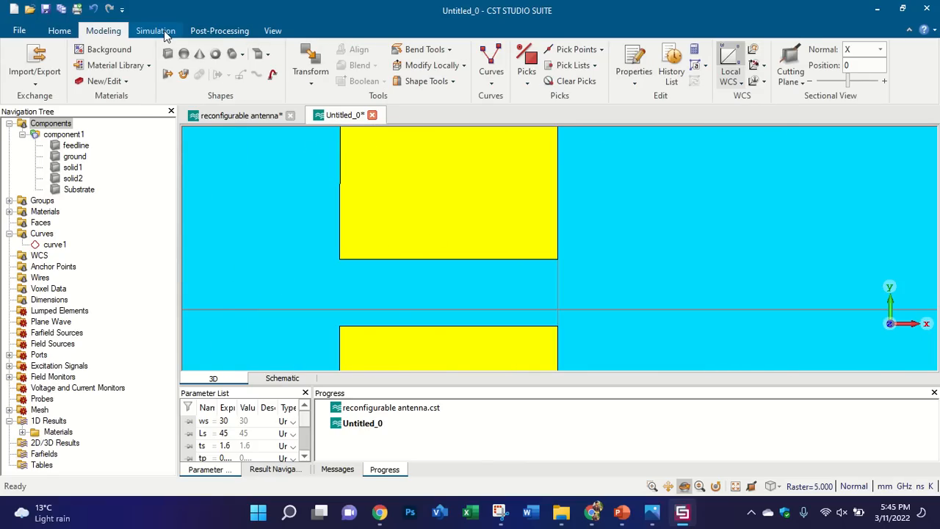
Step: Delete the lumped element folder Folder1 from the reconfigurable antenna project
click(220, 115)
key(space)
scroll(428, 247, up, 5)
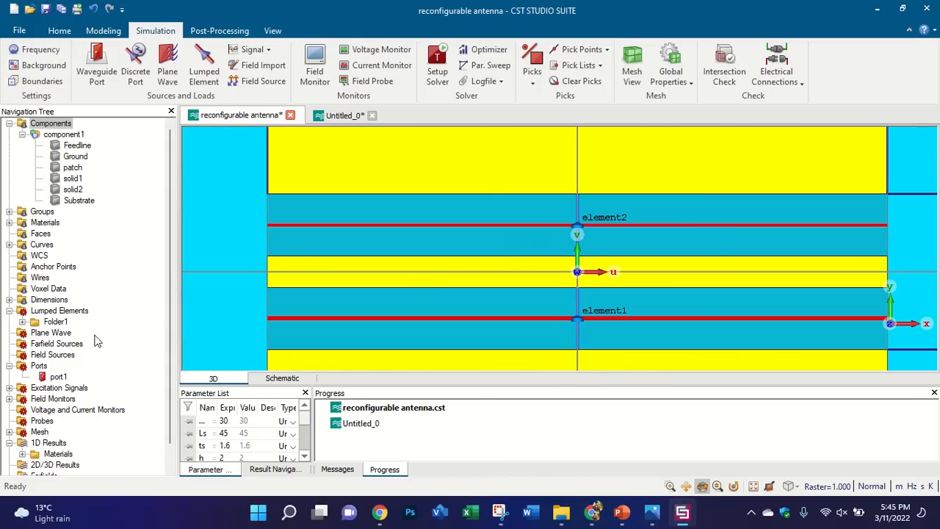
click(56, 321)
double_click(60, 310)
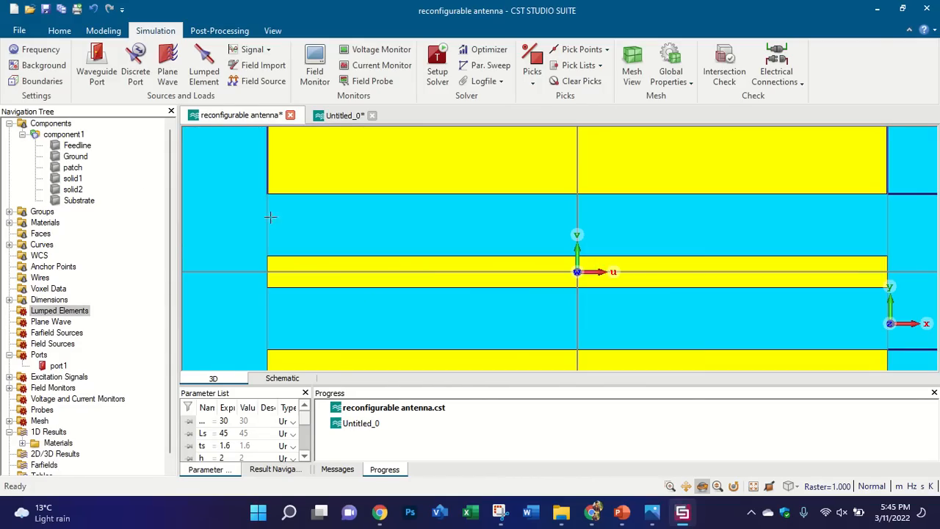
Step: Examine solid2 and the two gaps beside it, then show the whole component1 again
click(72, 189)
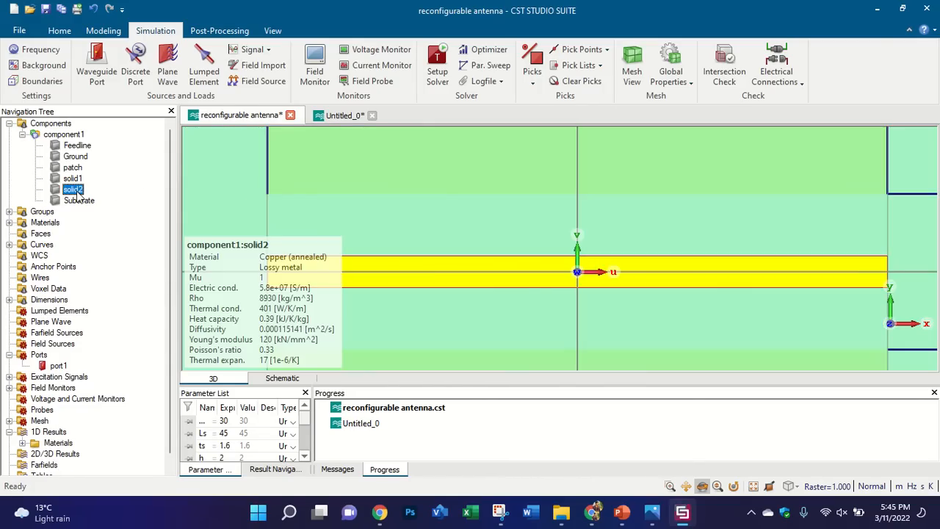
scroll(552, 241, down, 3)
scroll(528, 239, up, 3)
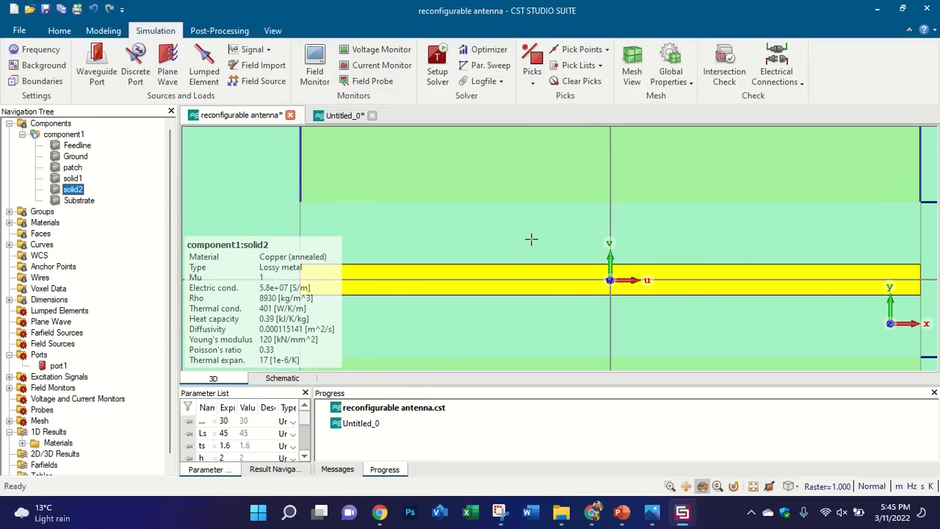
scroll(521, 242, down, 2)
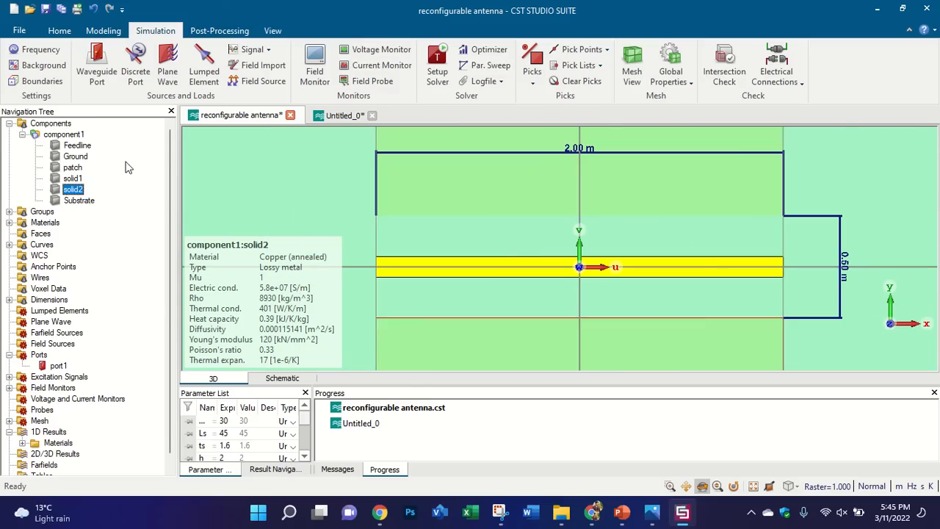
click(65, 134)
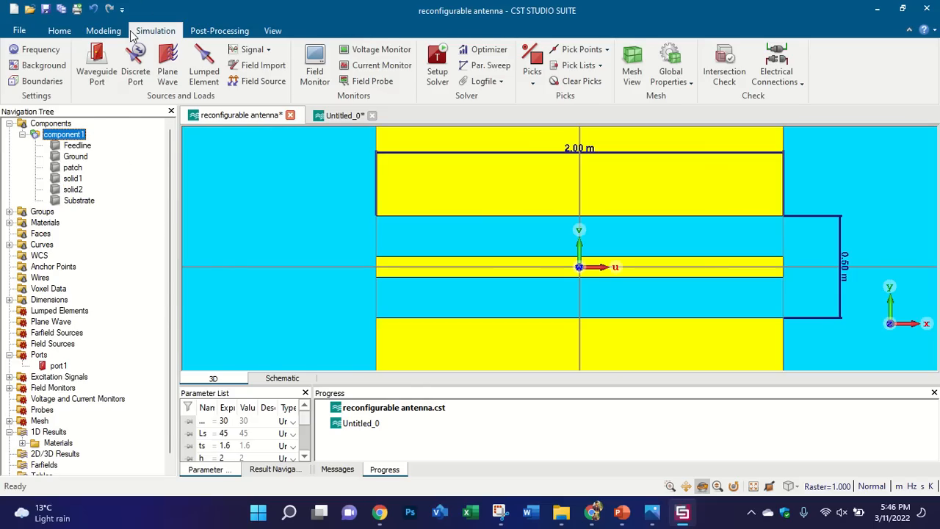
click(149, 68)
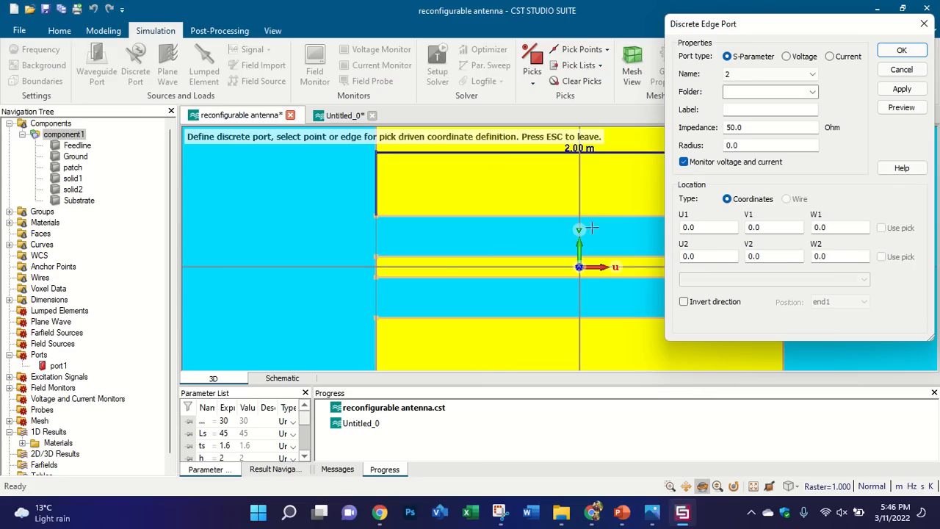
scroll(352, 259, down, 3)
scroll(446, 281, up, 3)
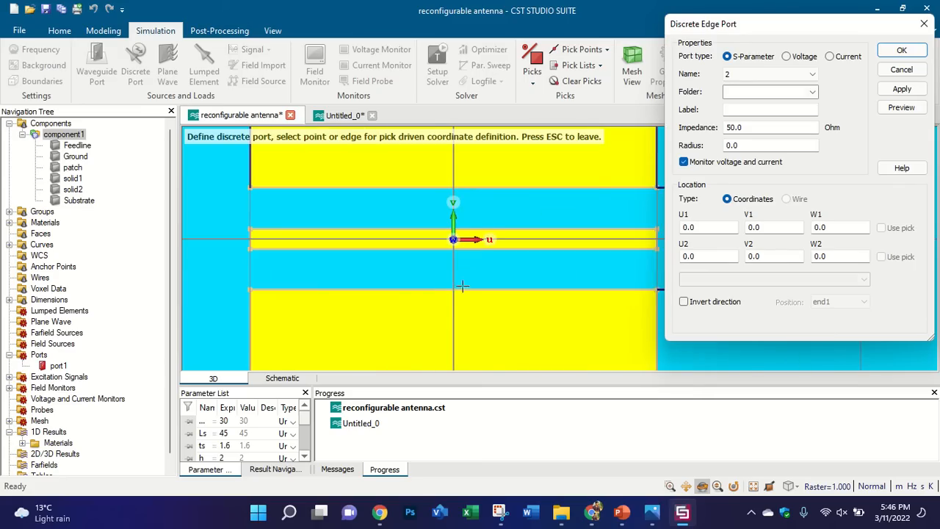
scroll(461, 286, down, 2)
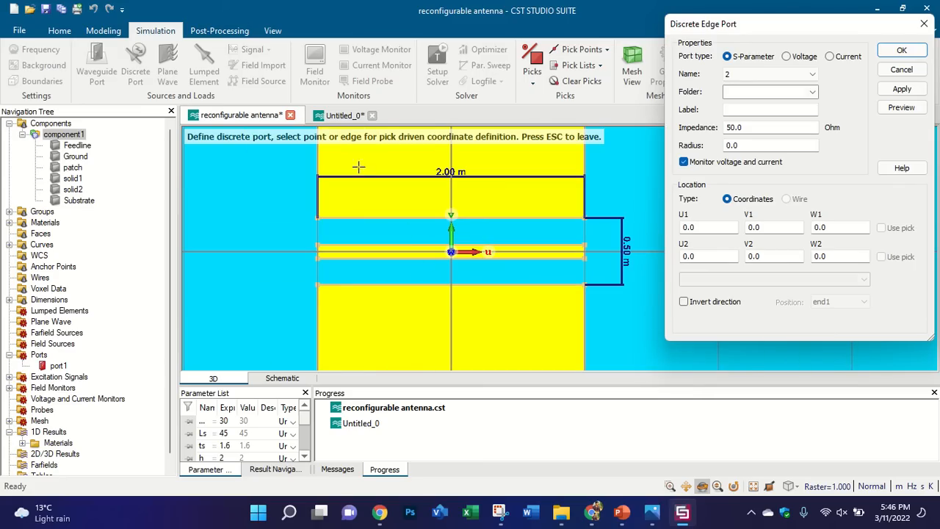
key(Escape)
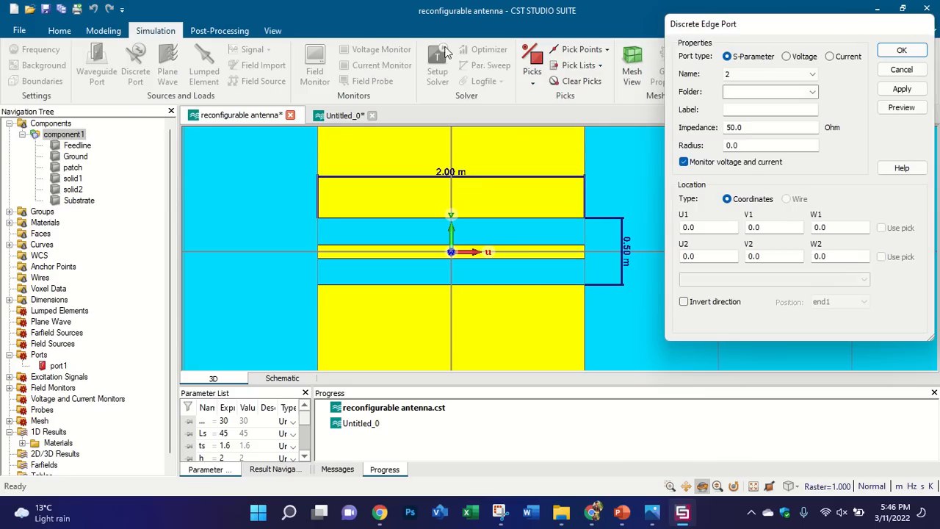
key(Escape)
Step: Add a Diode type lumped element across the lower gap, from the lower strip's edge to the adjacent edge of solid2
click(201, 71)
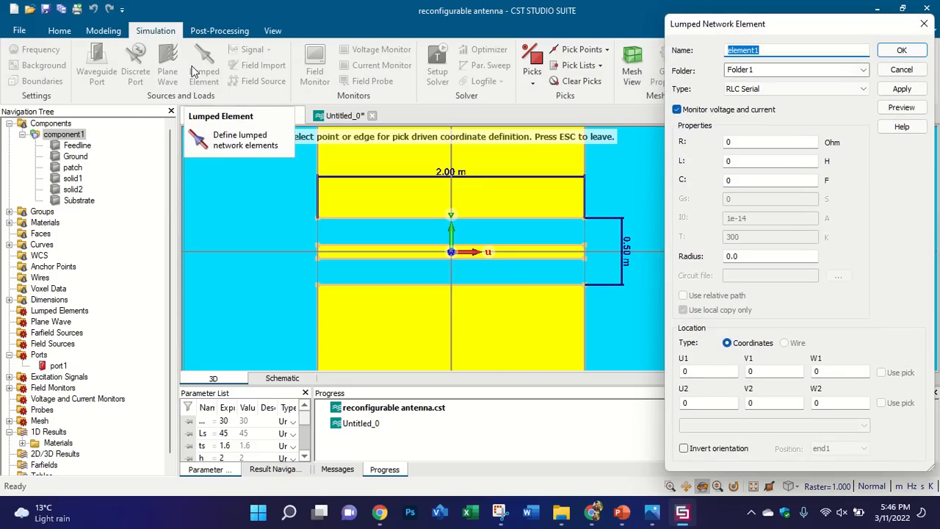
click(773, 89)
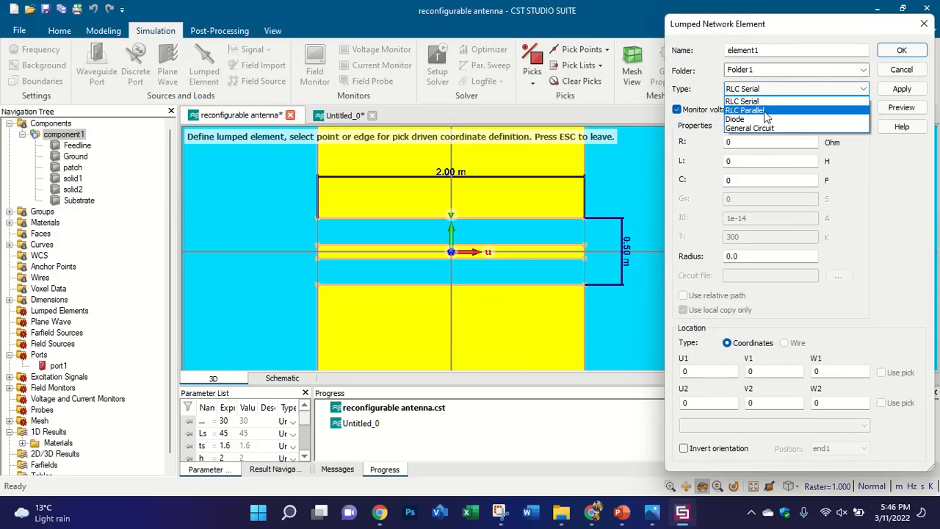
click(756, 118)
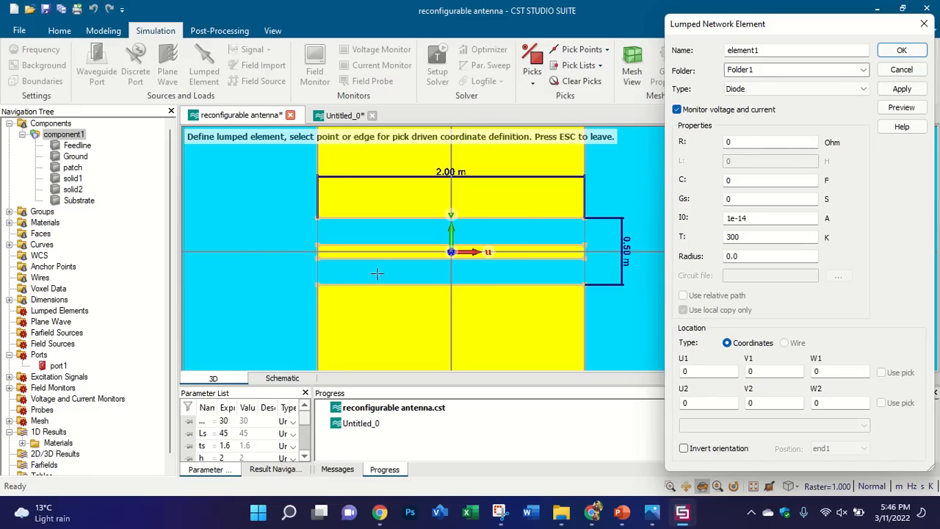
scroll(377, 274, up, 2)
click(415, 293)
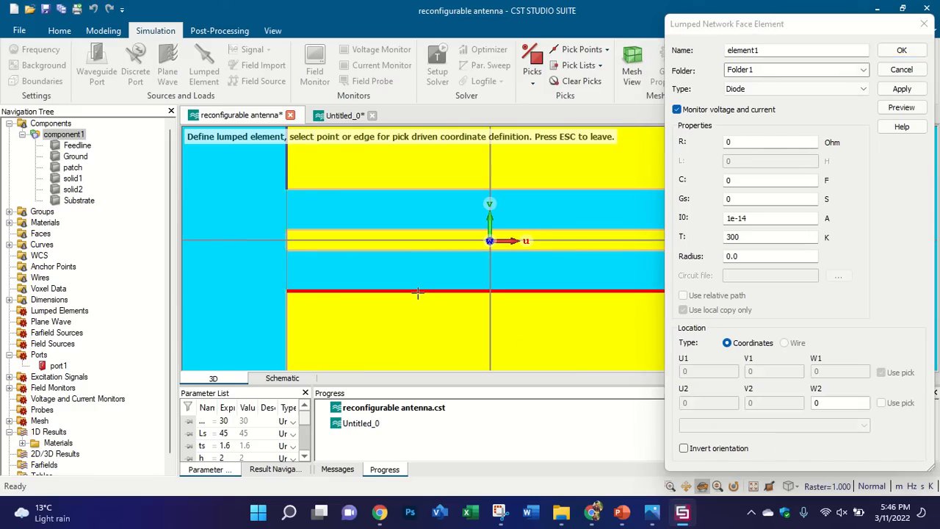
click(435, 249)
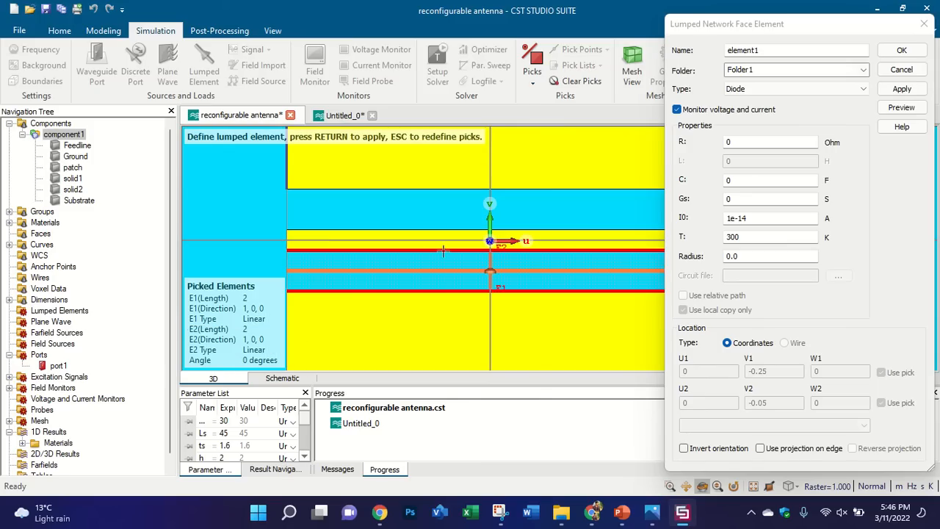
click(902, 50)
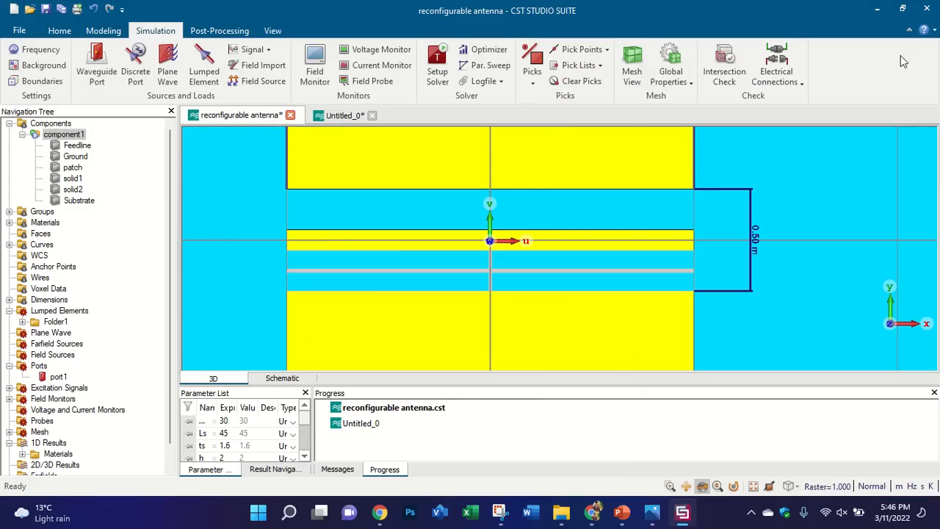
Step: Check the schematic block and the diode in the 3D gap, then save the reconfigurable antenna project
click(287, 379)
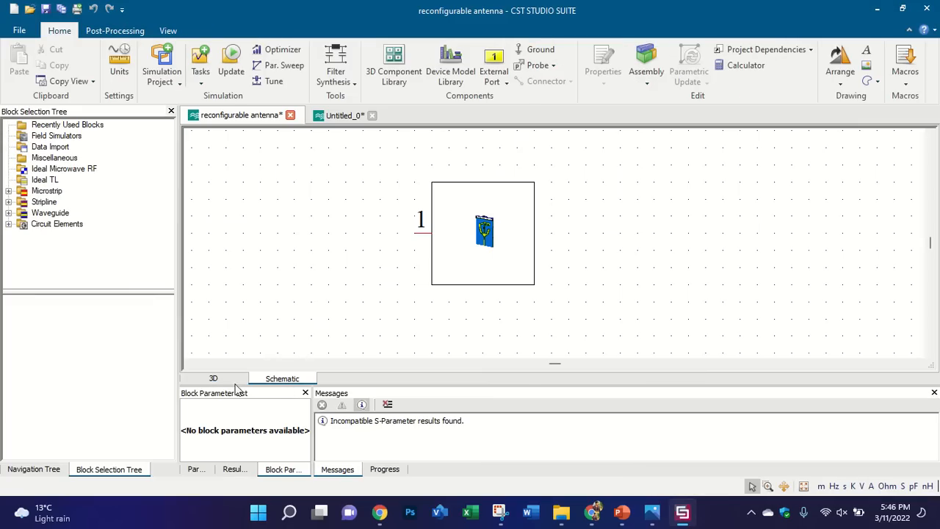
click(213, 378)
scroll(428, 268, down, 3)
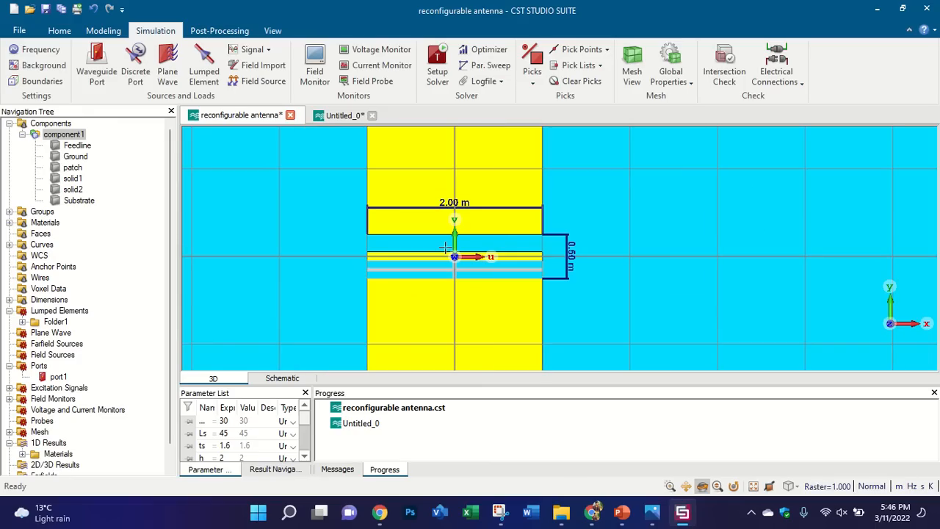
scroll(486, 252, up, 2)
scroll(456, 253, down, 4)
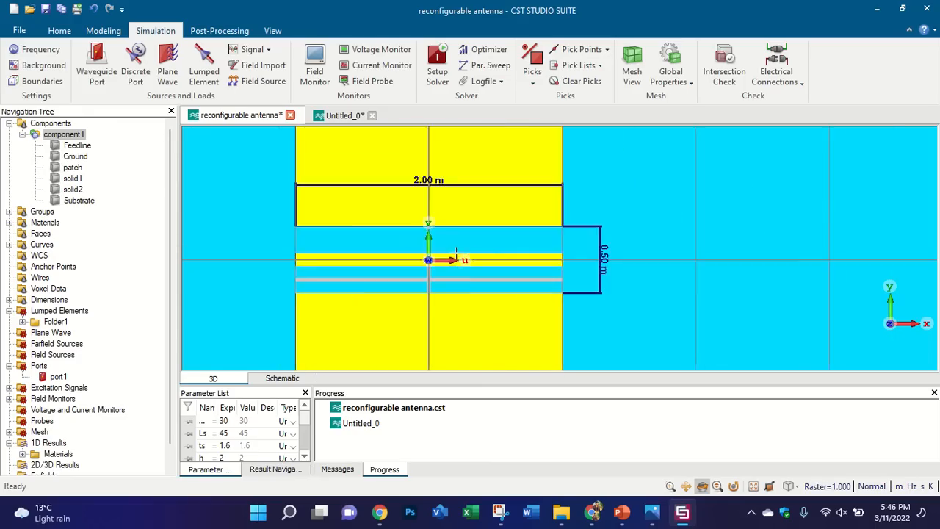
drag(457, 252, 522, 165)
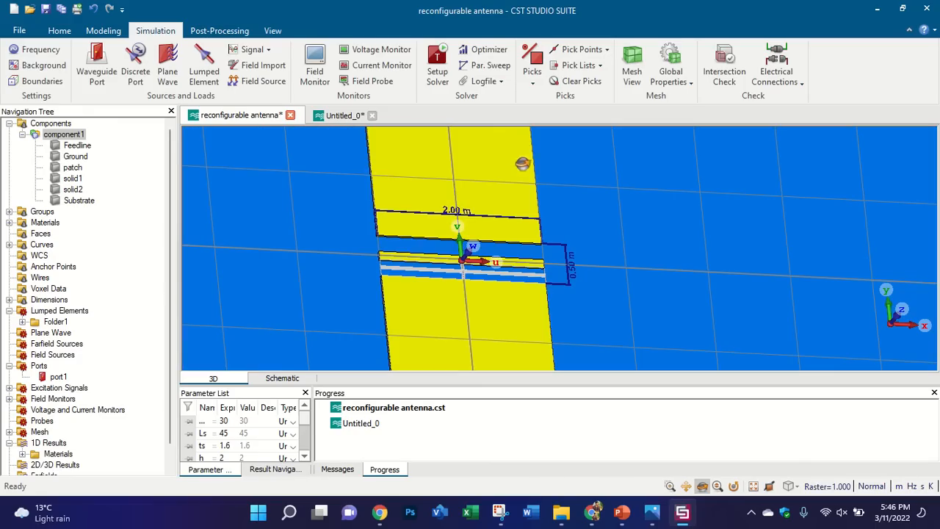
click(45, 10)
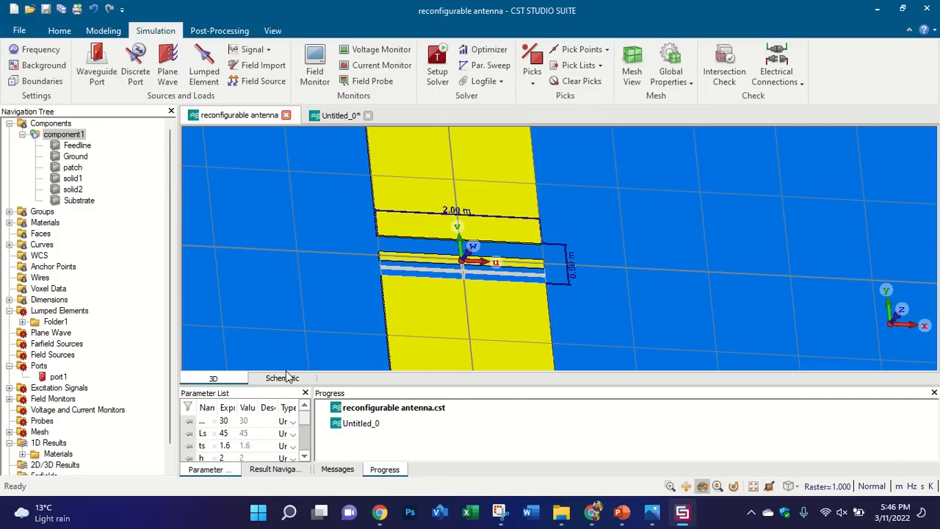
Step: Check the antenna block's ports in the schematic again, then highlight the diode through Folder1 in the 3D model
click(283, 379)
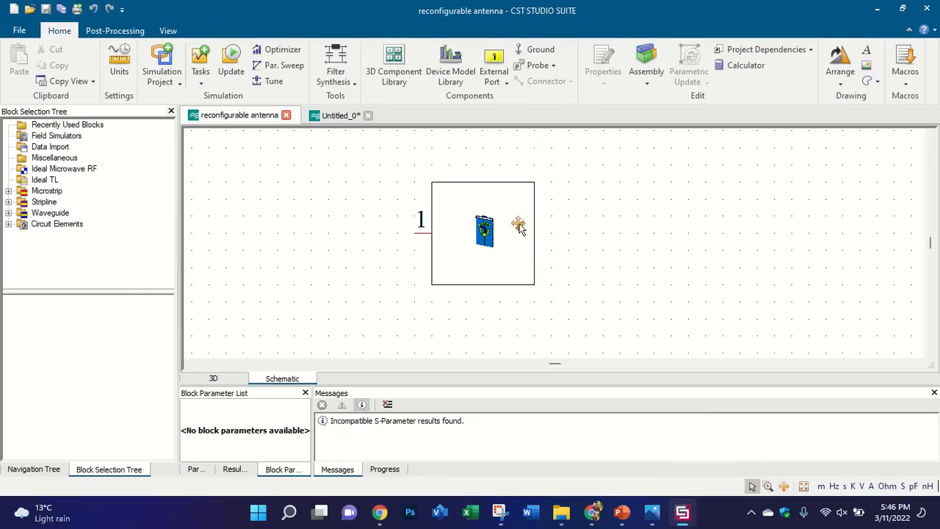
click(221, 379)
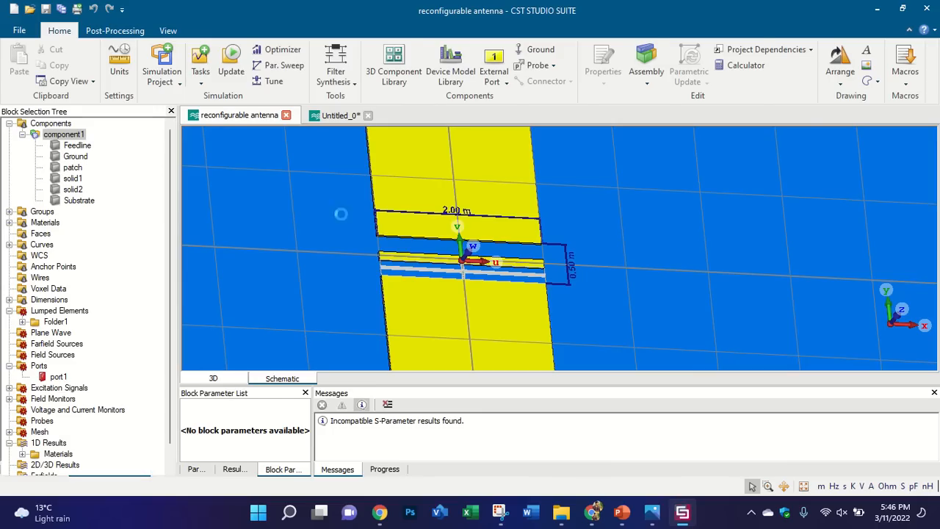
click(55, 321)
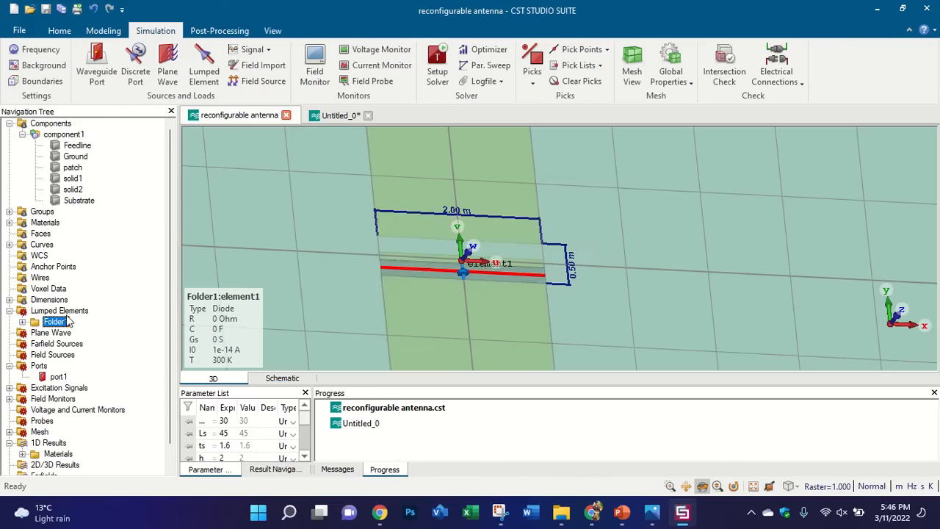
Step: Delete the lumped element folder that holds the diode in the lower gap
key(Delete)
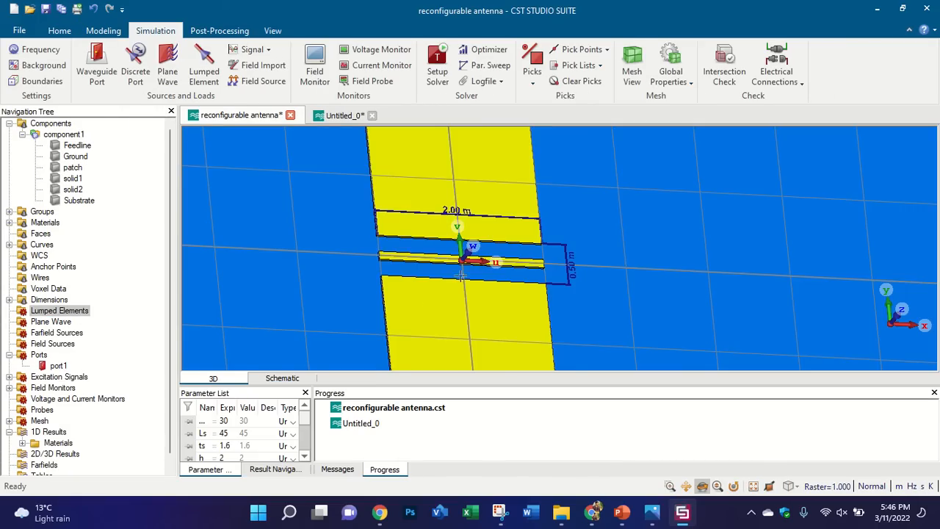
scroll(470, 253, up, 2)
drag(411, 302, 421, 279)
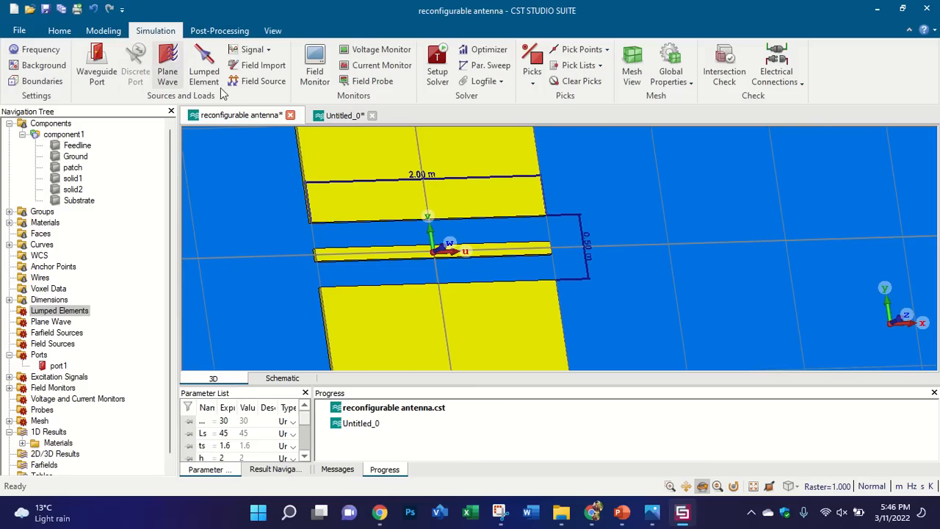
Step: Add S-Parameter discrete face port 2 with 50 Ohm impedance across the lower gap, from the lower strip's edge to solid2's adjacent edge
click(136, 71)
scroll(544, 273, up, 2)
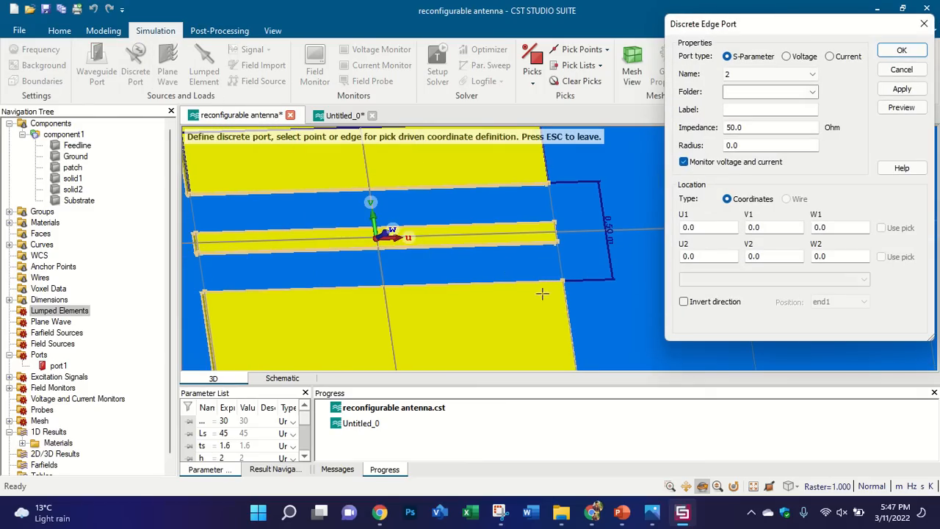
click(439, 286)
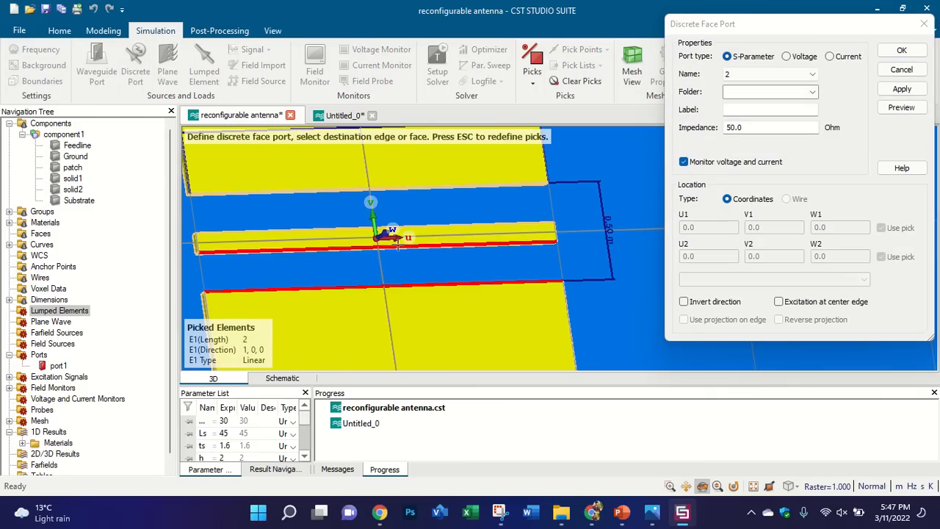
double_click(397, 247)
drag(400, 246, 525, 231)
scroll(477, 258, down, 3)
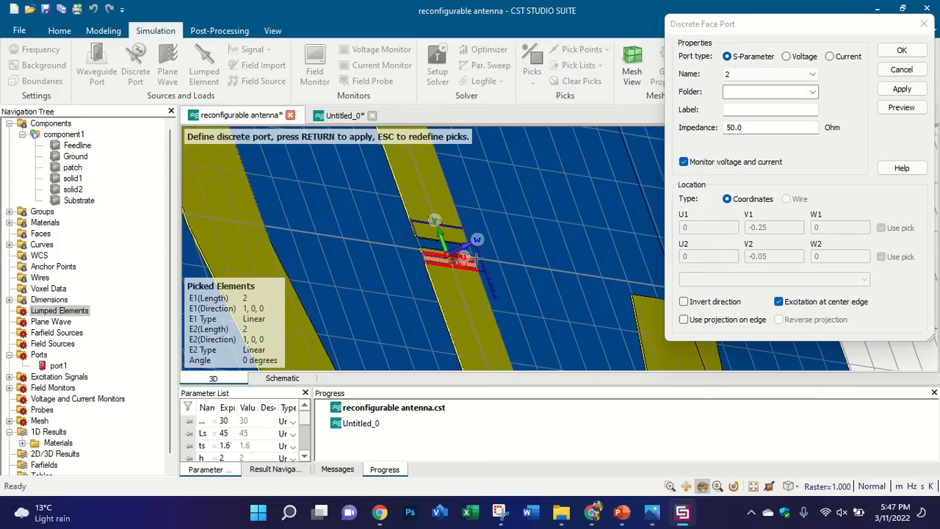
scroll(465, 253, up, 1)
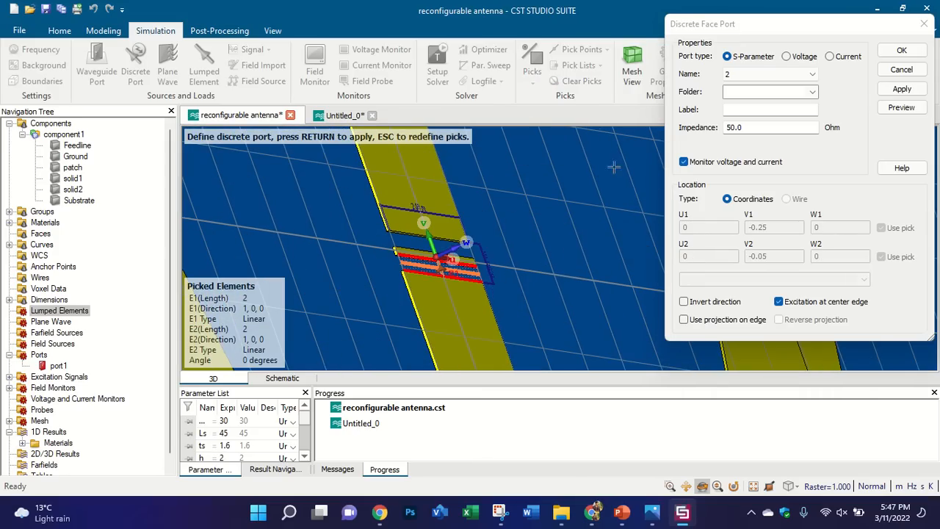
click(901, 51)
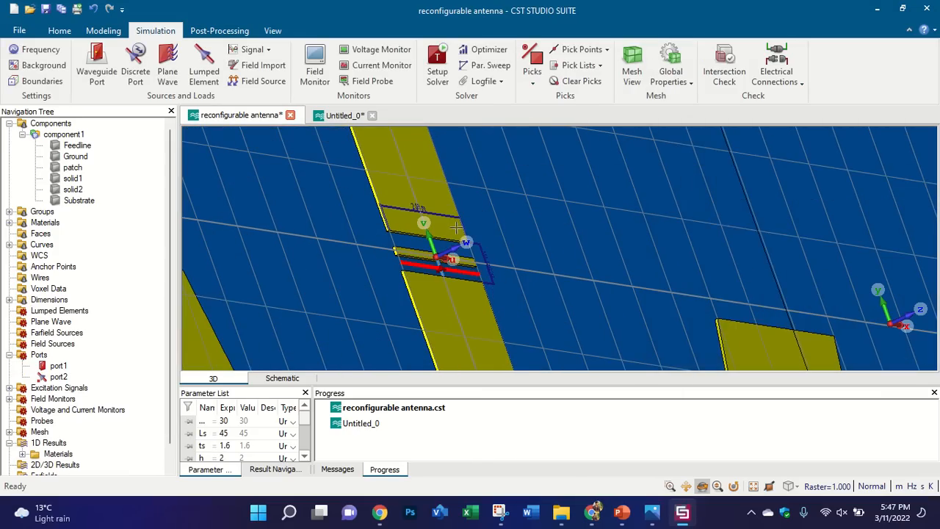
Step: Add S-Parameter discrete face port 3 with 50 Ohm impedance across the upper gap, from solid2's edge to the upper strip's edge
scroll(455, 228, up, 2)
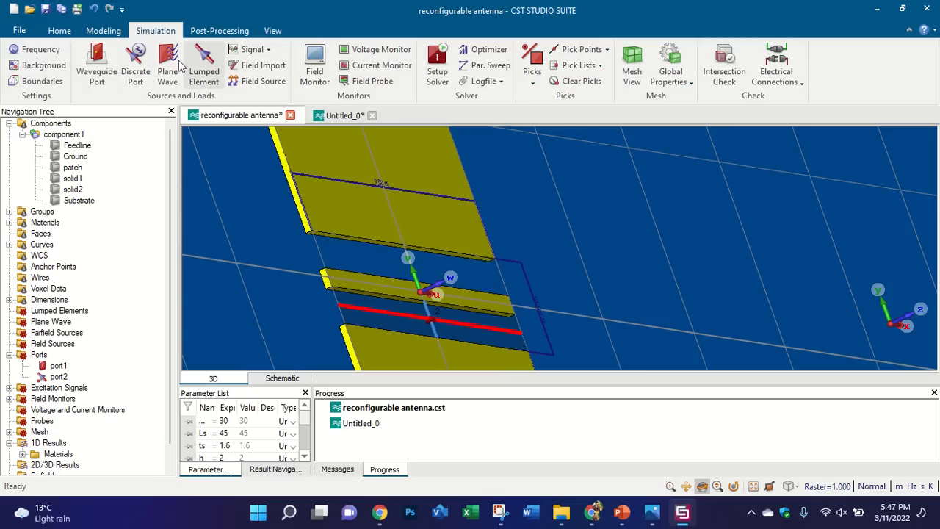
click(135, 71)
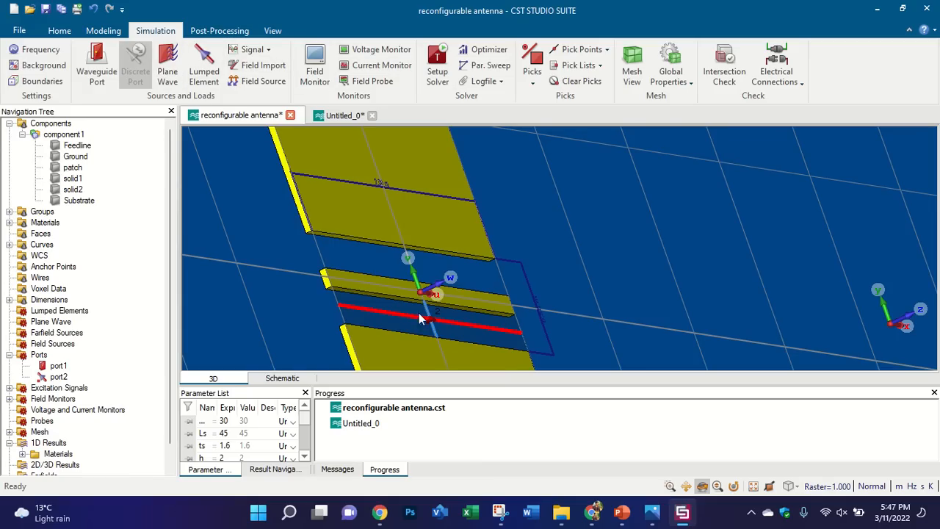
double_click(374, 274)
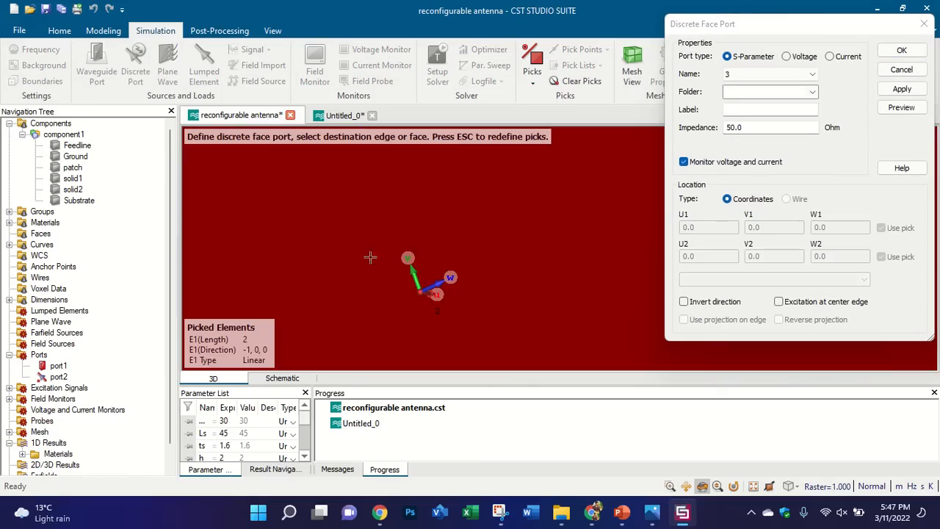
double_click(369, 241)
scroll(379, 248, down, 3)
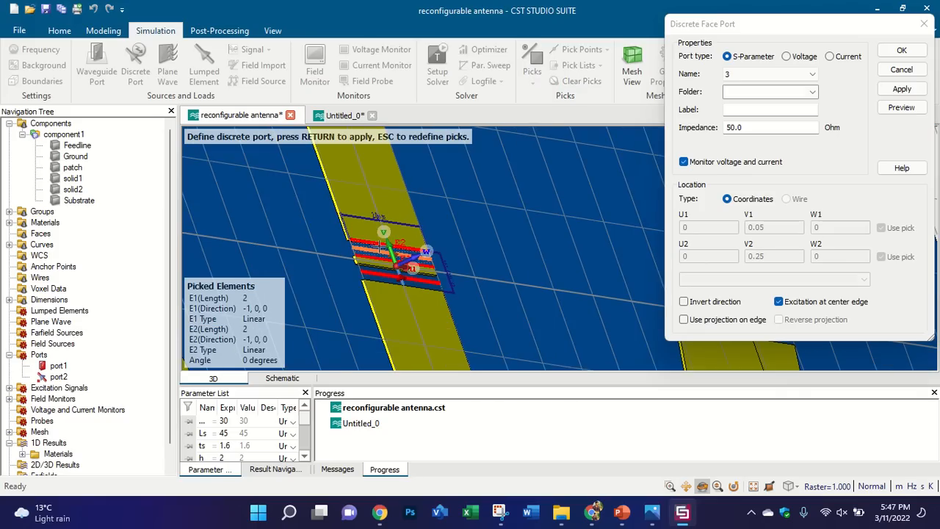
scroll(354, 259, up, 3)
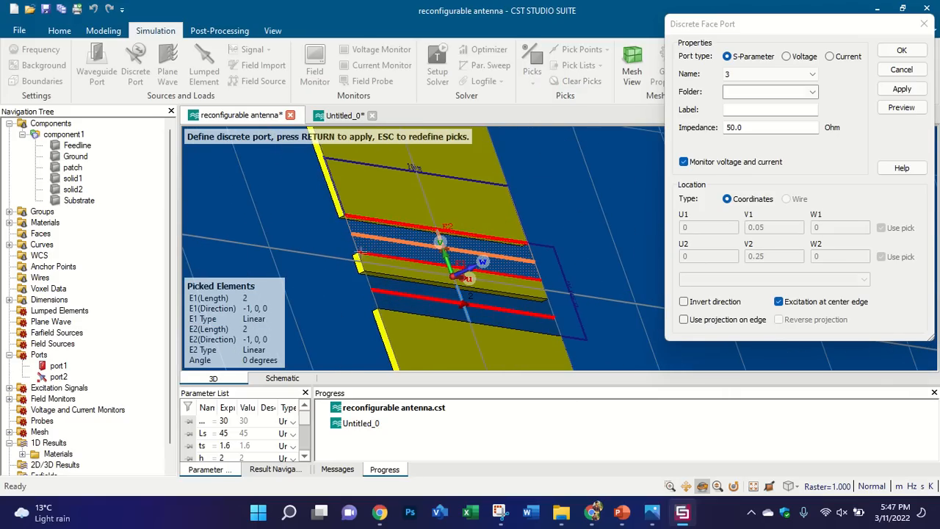
click(901, 50)
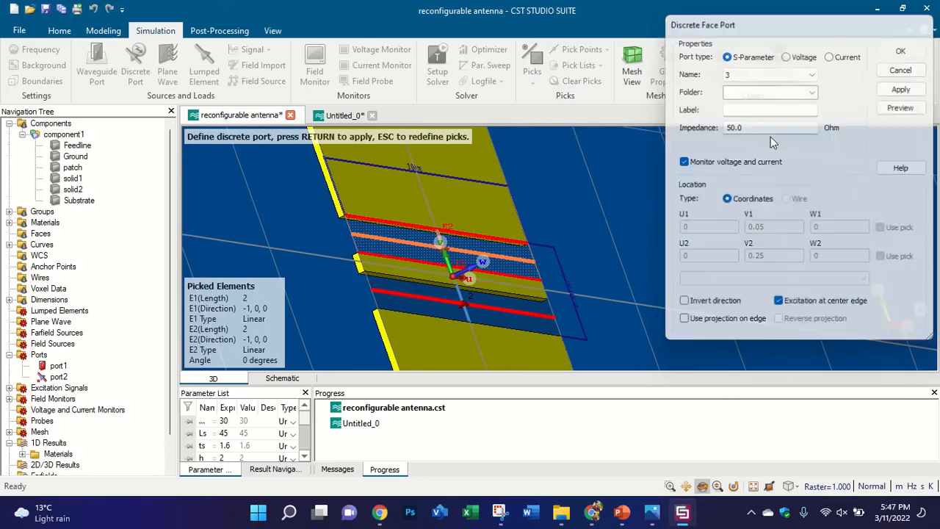
Step: Compare the two gap ports and the feedline's waveguide port in the 3D model with the antenna block's pins in the schematic
scroll(442, 256, down, 5)
drag(505, 233, 268, 258)
scroll(340, 258, down, 4)
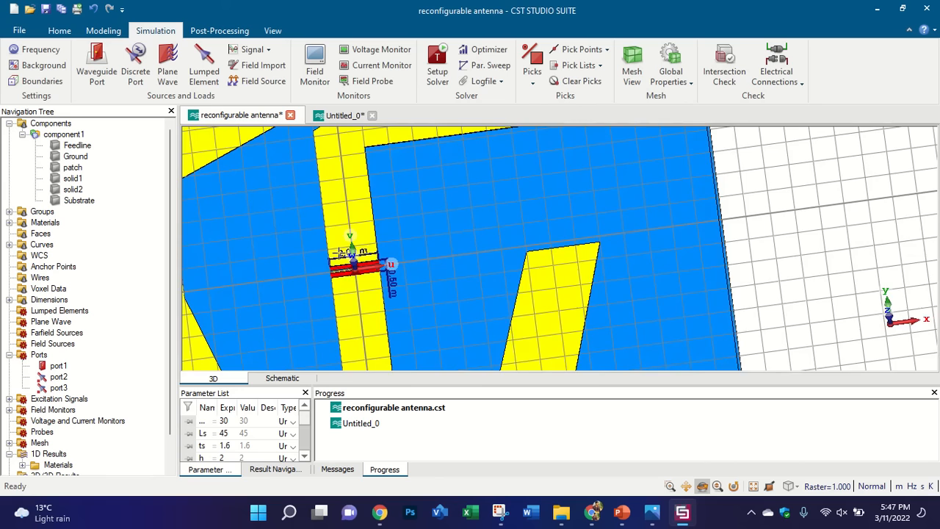
scroll(344, 271, up, 2)
scroll(343, 276, up, 4)
drag(345, 274, 555, 206)
scroll(556, 206, down, 4)
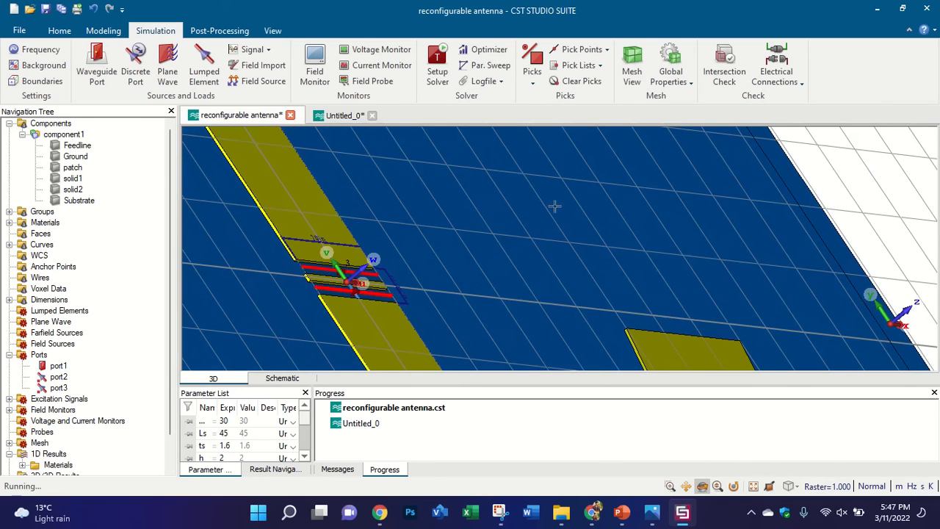
click(298, 378)
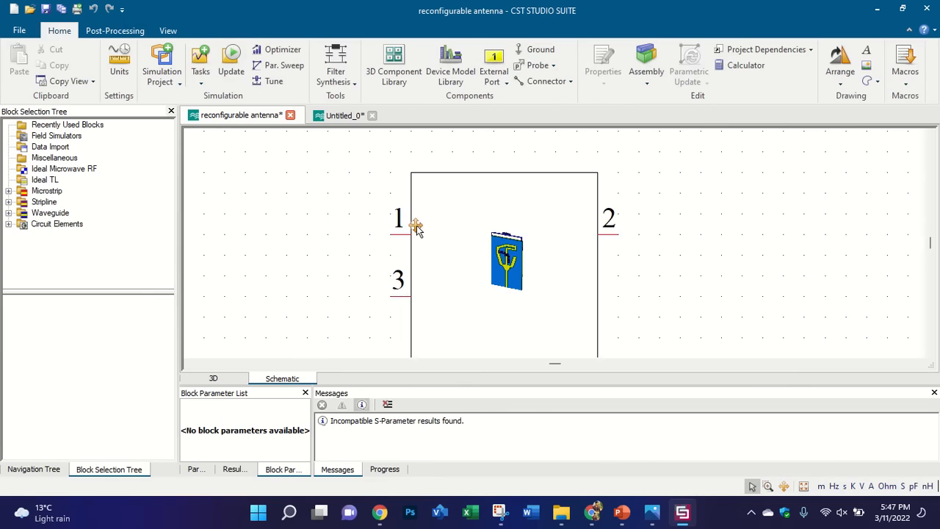
scroll(436, 195, down, 3)
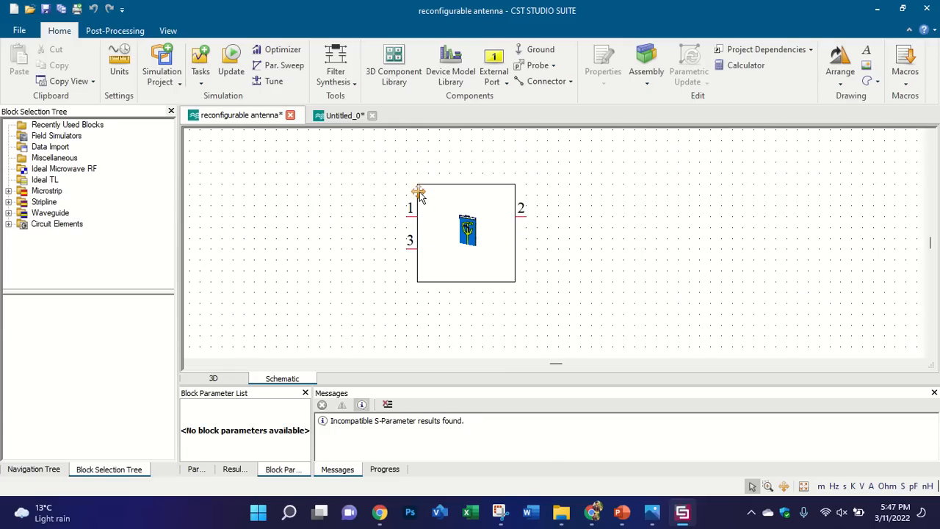
scroll(406, 234, up, 3)
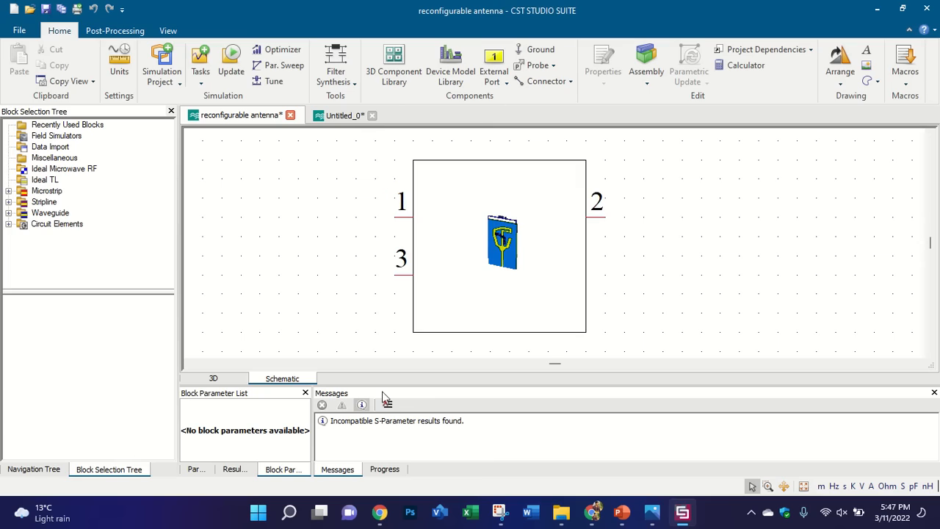
click(223, 376)
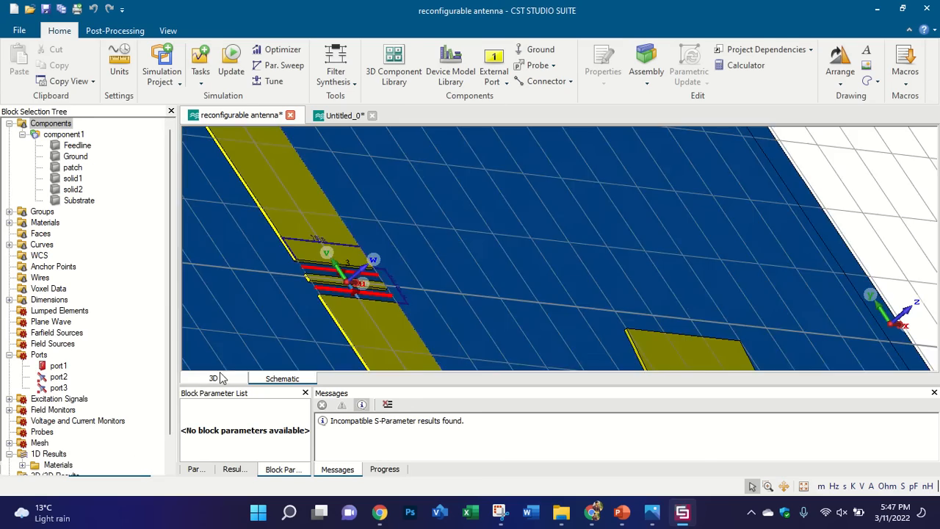
scroll(376, 317, down, 5)
scroll(404, 339, up, 6)
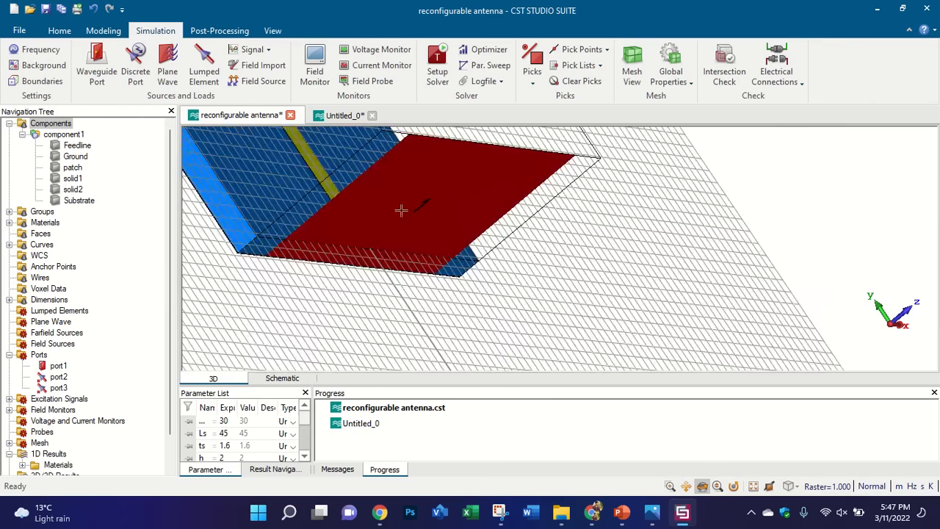
drag(401, 210, 295, 176)
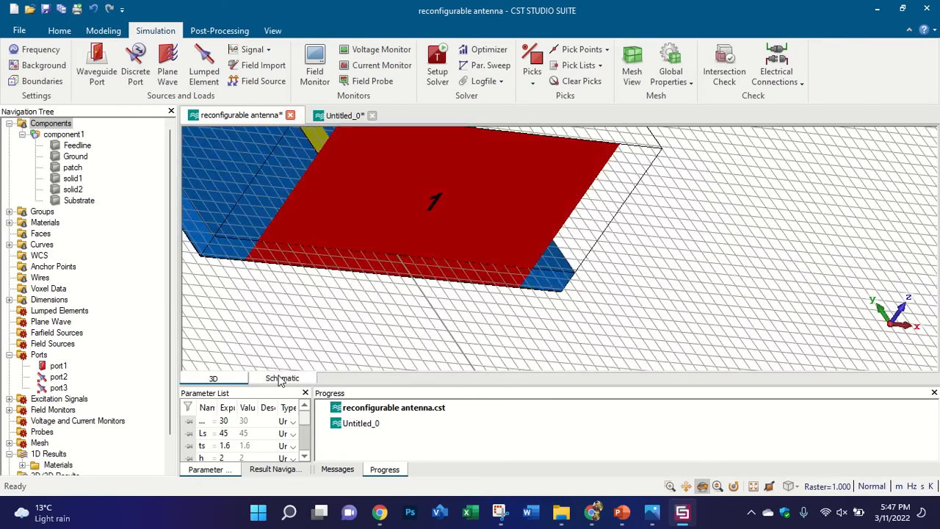
Step: Place an external port beside the antenna block in the schematic and connect it to the block's pin 1
click(281, 377)
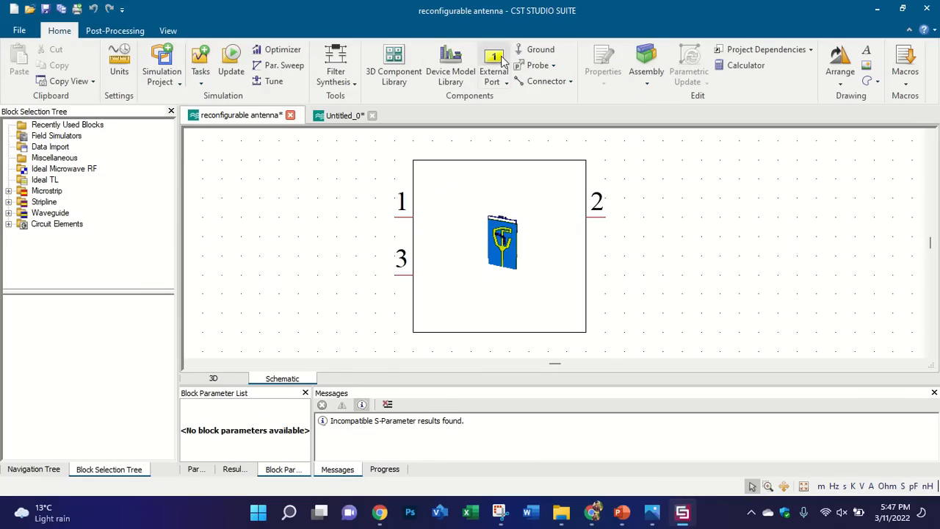
click(493, 73)
click(294, 203)
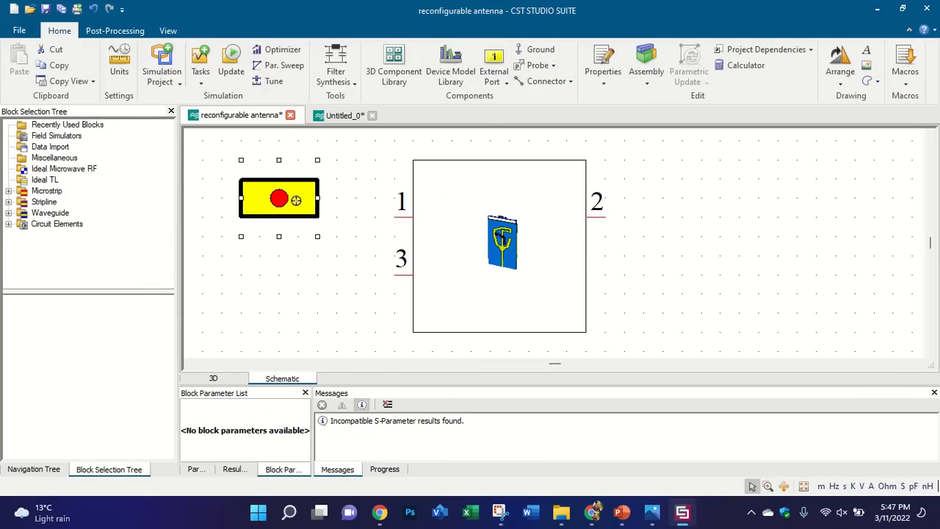
drag(280, 200, 258, 188)
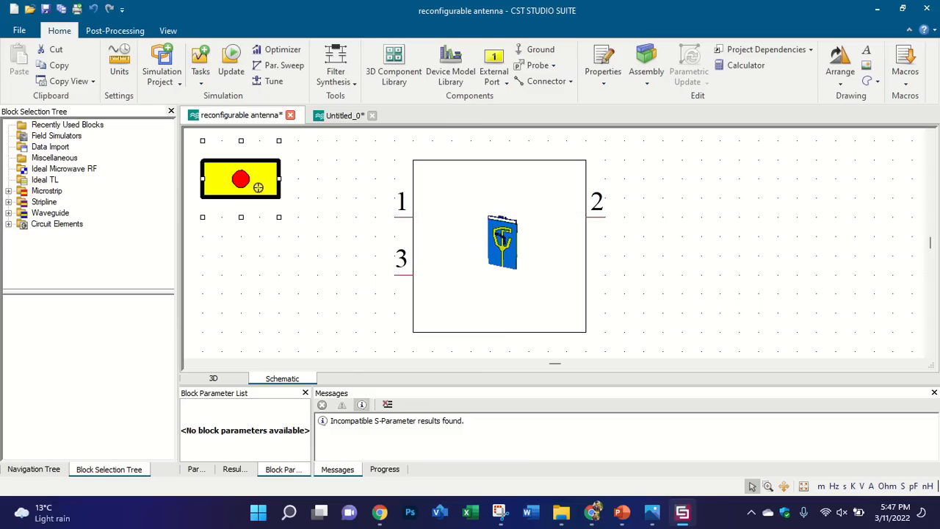
click(241, 179)
click(239, 179)
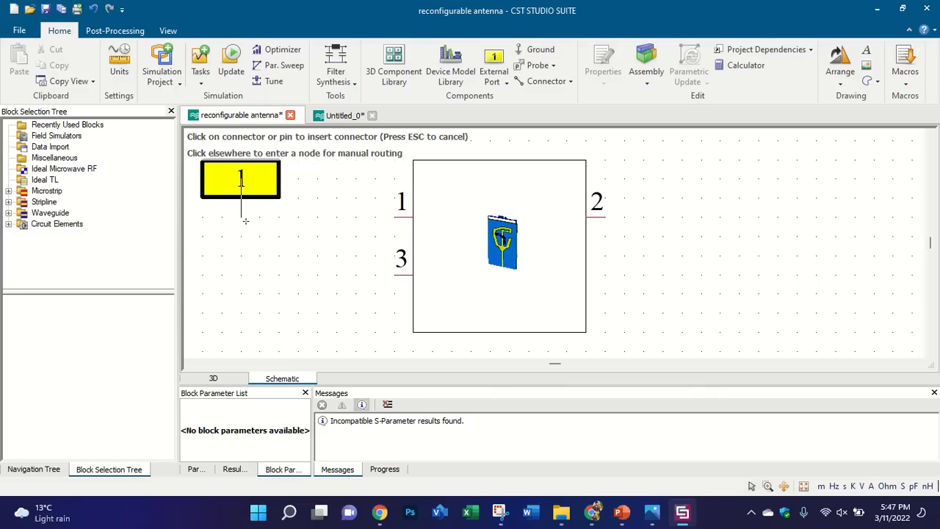
click(400, 215)
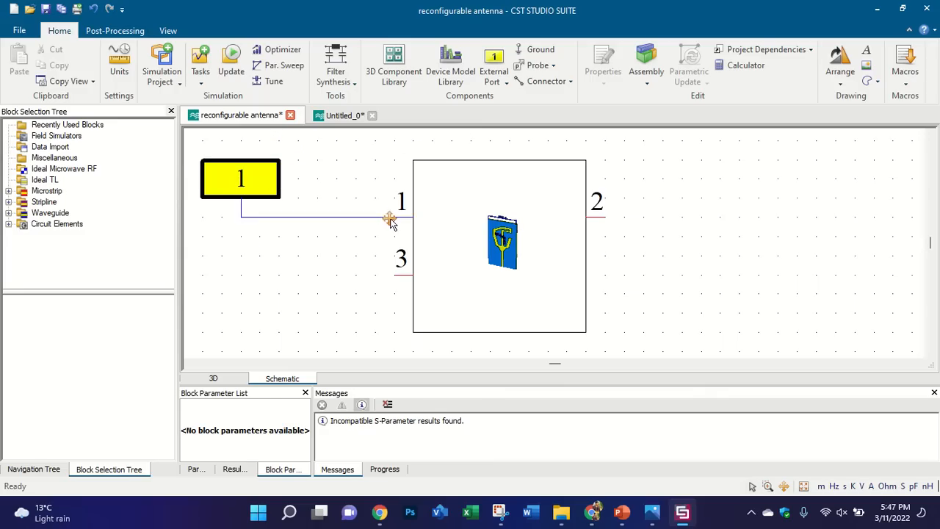
scroll(394, 239, down, 1)
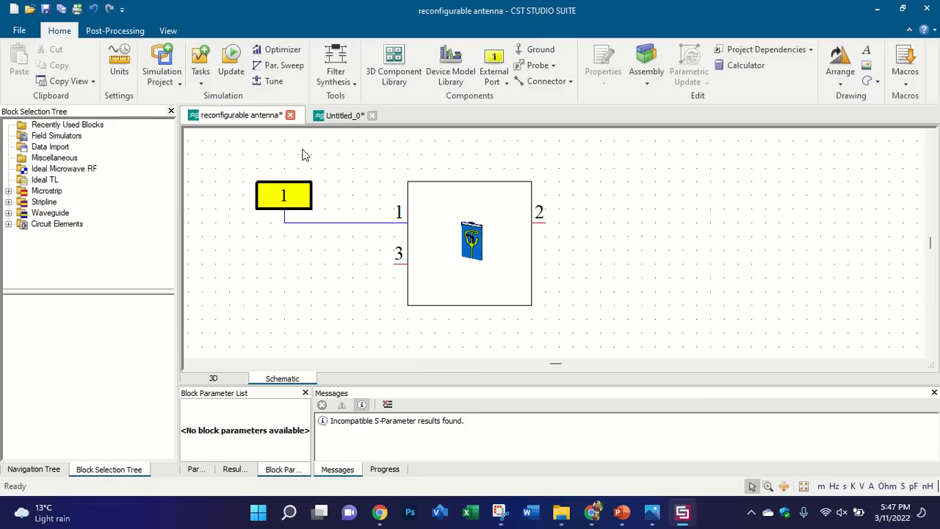
Step: Examine discrete ports 2 and 3 around the gaps in the 3D model and match them to the schematic block's pins
click(213, 378)
scroll(351, 284, down, 5)
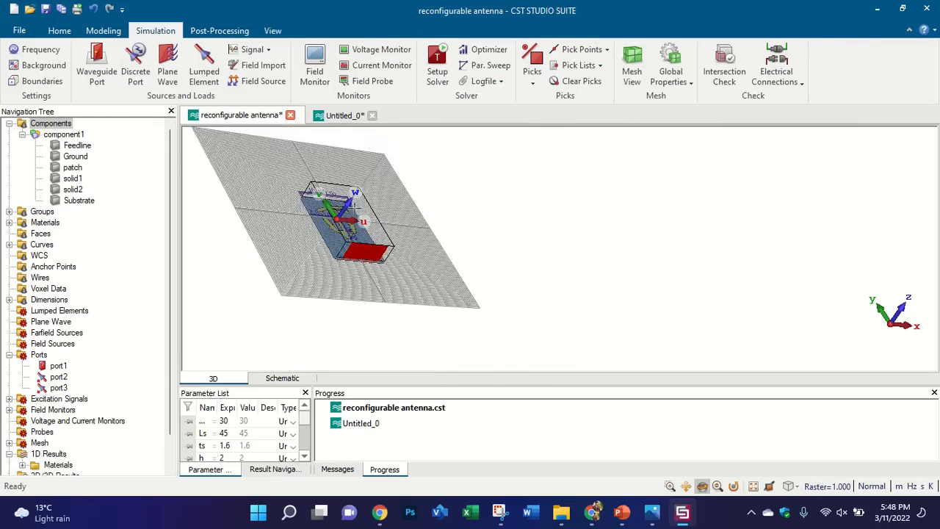
scroll(348, 232, up, 5)
drag(298, 173, 302, 238)
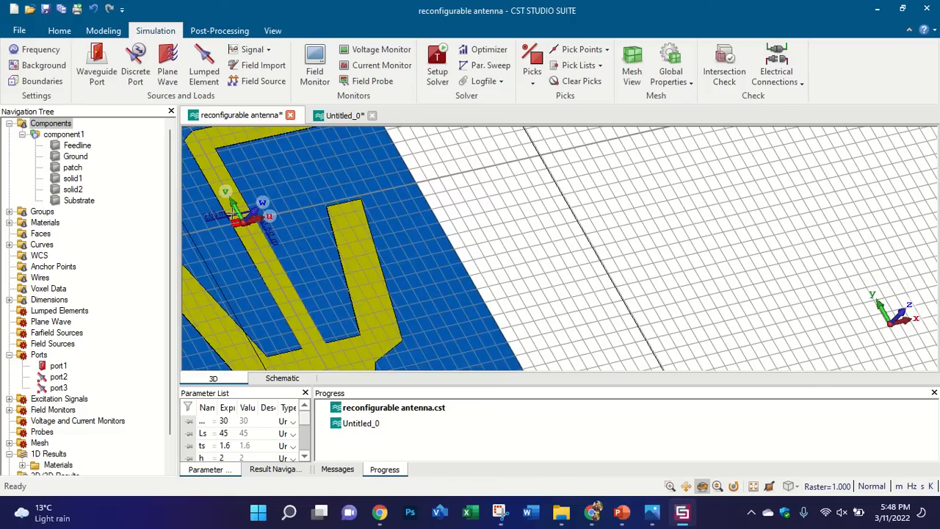
scroll(234, 213, up, 4)
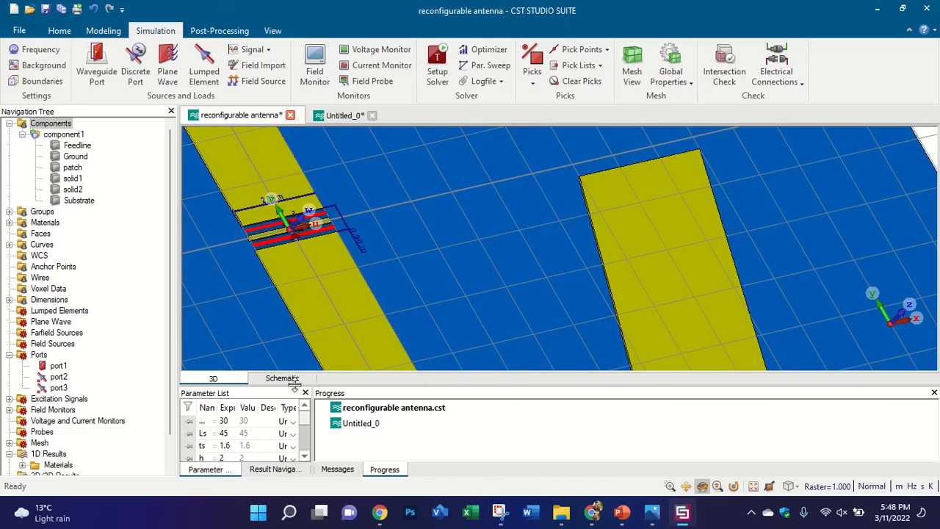
click(288, 378)
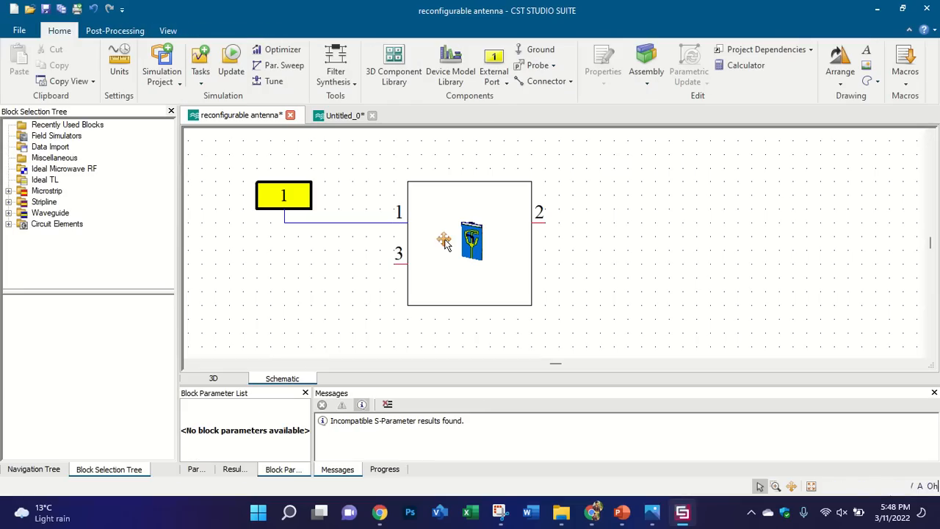
click(213, 378)
scroll(268, 229, up, 3)
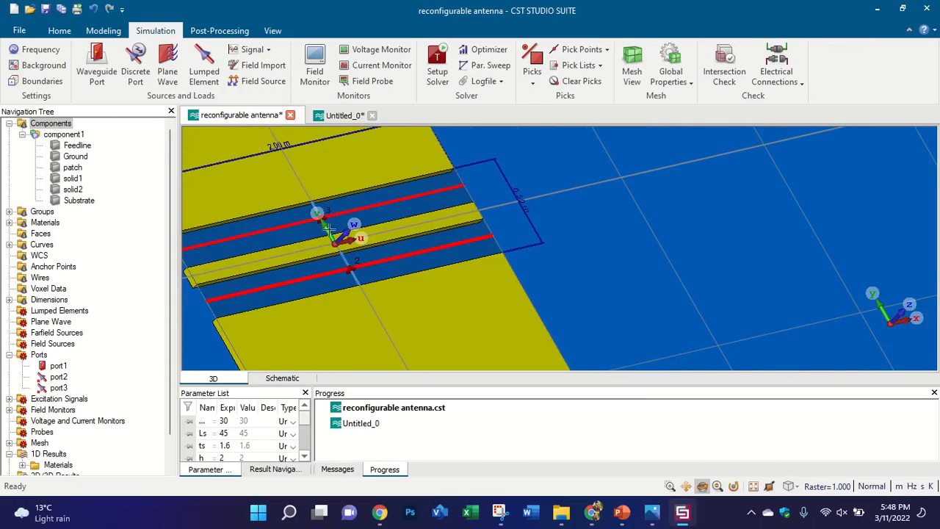
scroll(328, 229, down, 4)
scroll(295, 230, up, 5)
drag(325, 231, 354, 247)
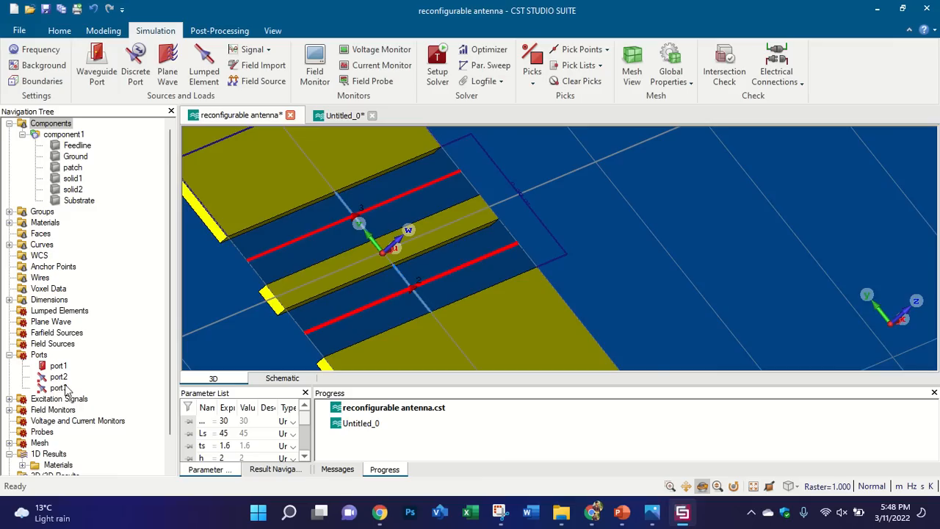
Step: Highlight port3, solid1 and solid2 in turn to inspect the parts that the gap ports connect
click(63, 387)
click(74, 178)
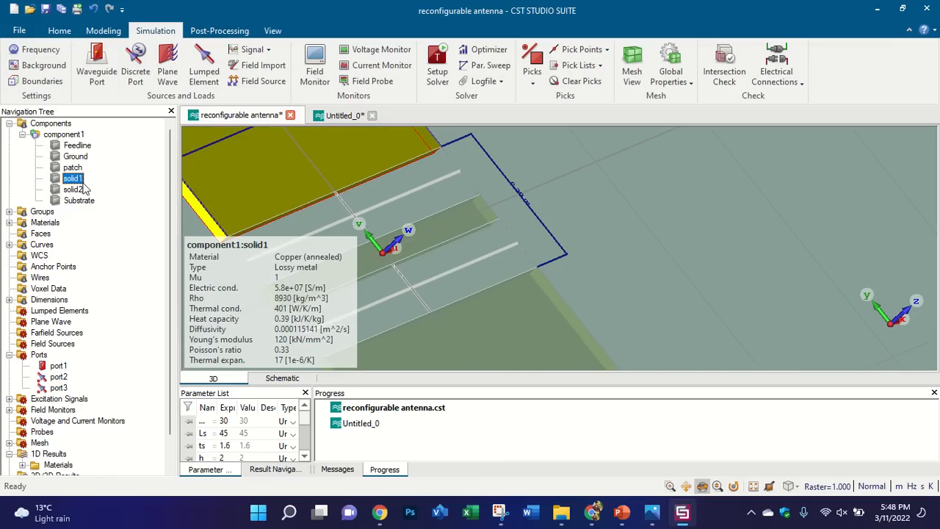
click(77, 189)
scroll(411, 184, down, 5)
scroll(393, 188, up, 5)
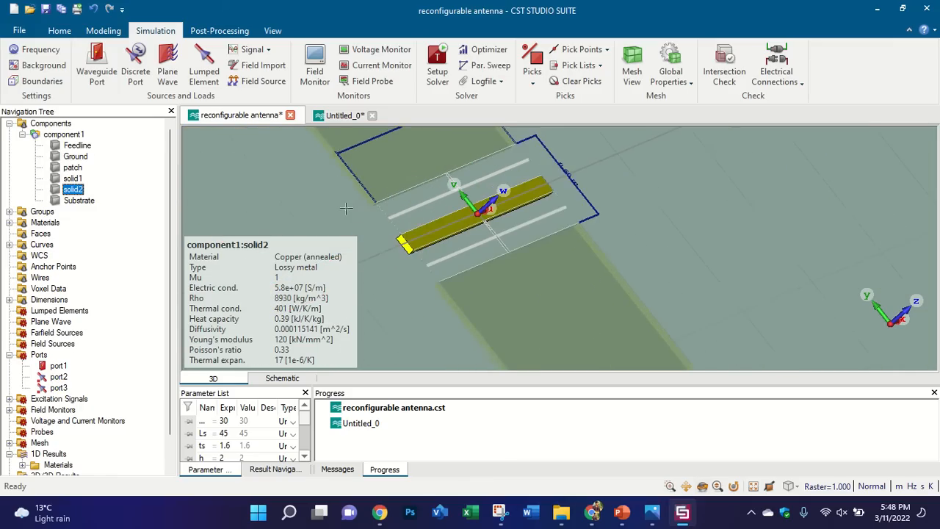
Step: Delete the solid2 strip in the middle of the gap together with discrete ports 2 and 3
key(Delete)
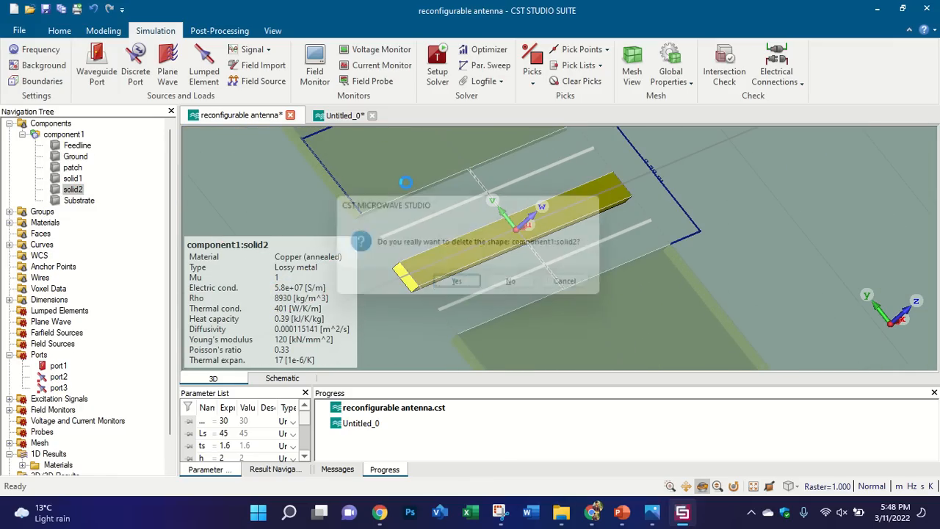
key(Return)
click(58, 376)
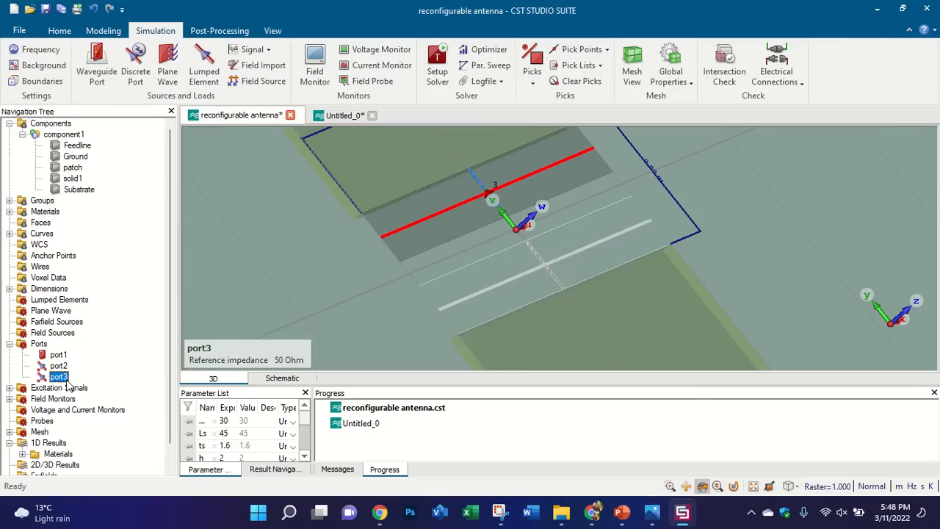
ctrl+click(59, 365)
key(Delete)
key(Return)
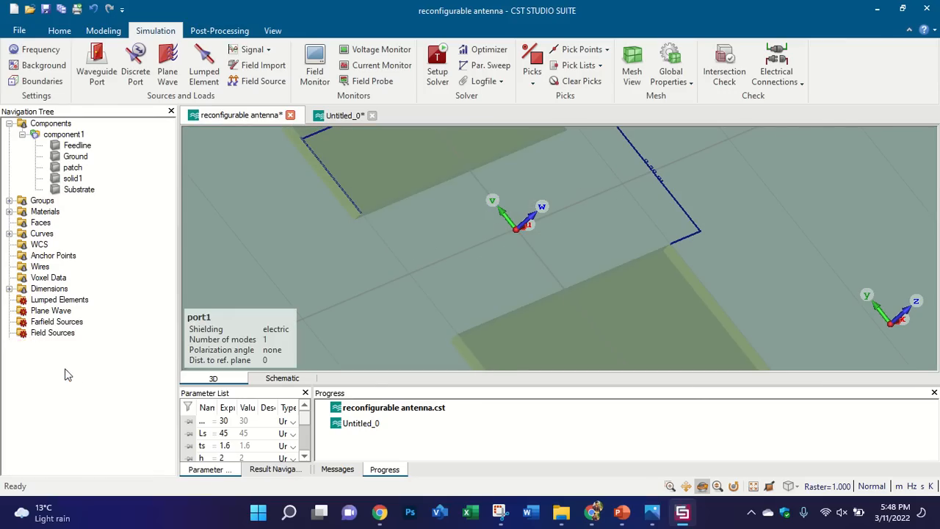
click(75, 137)
Step: Create 50 Ohm S-parameter discrete port 2 between the midpoints of the lower and upper conductor edges at V = -0.25
drag(592, 316, 693, 412)
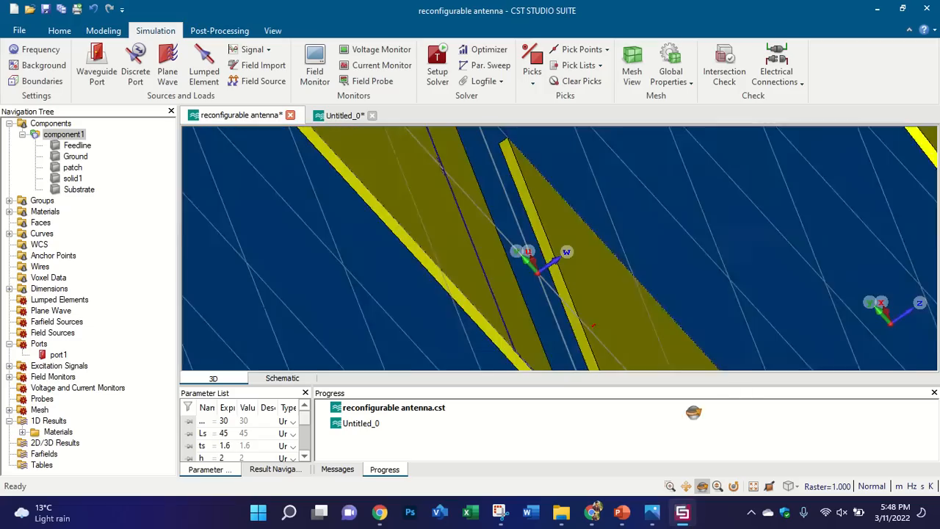
scroll(613, 291, down, 2)
scroll(612, 282, up, 3)
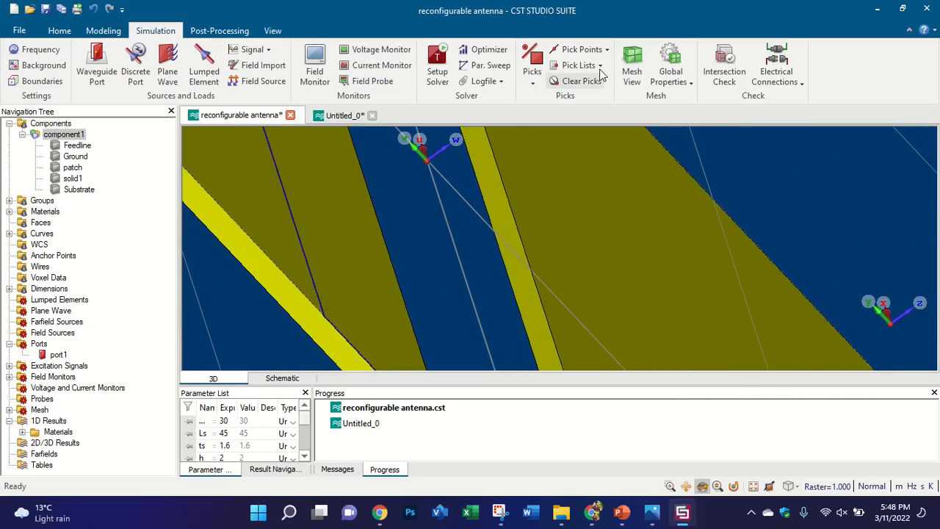
click(571, 49)
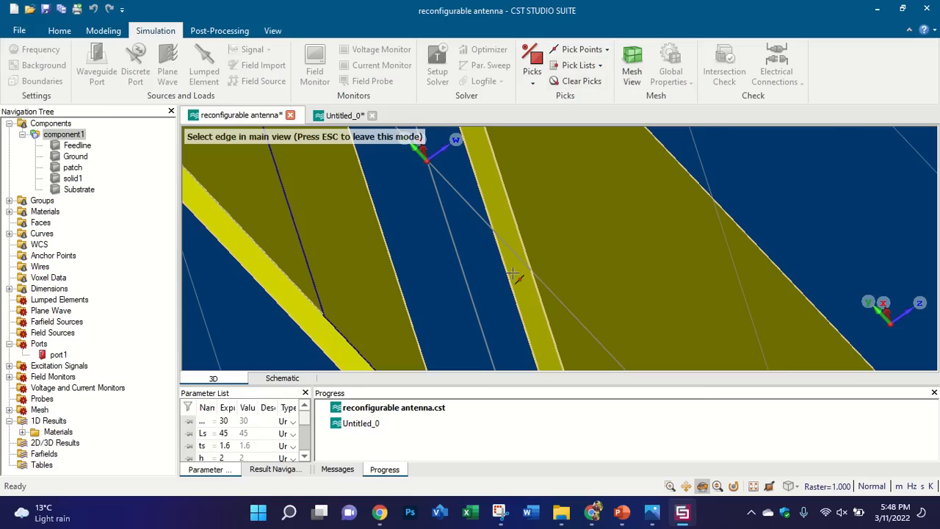
click(513, 279)
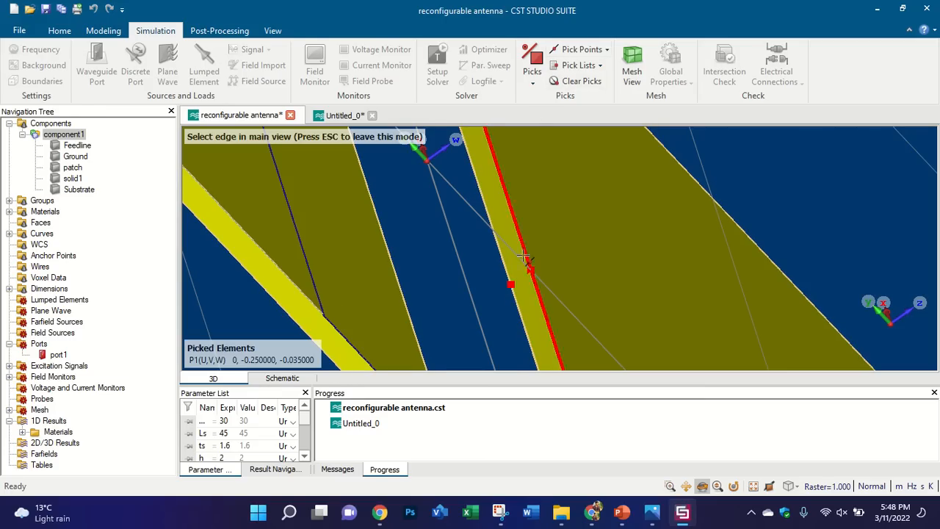
click(531, 270)
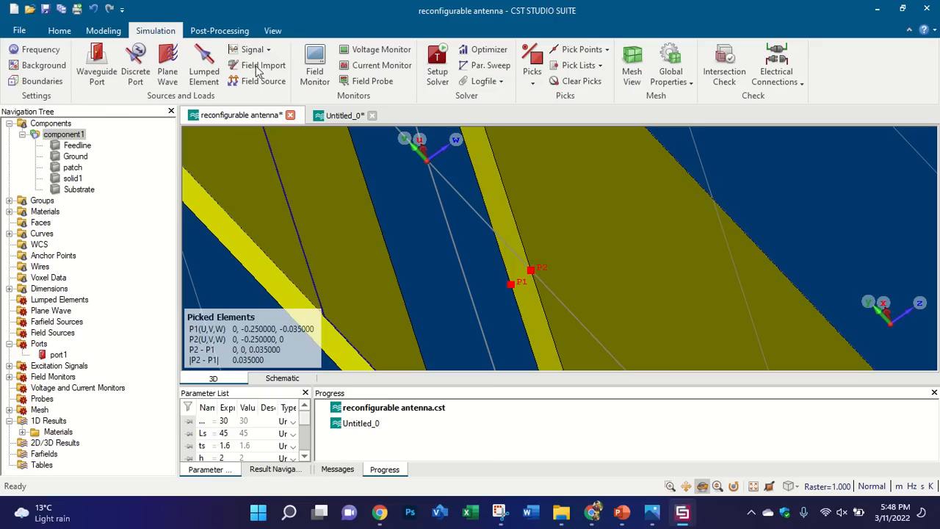
click(135, 74)
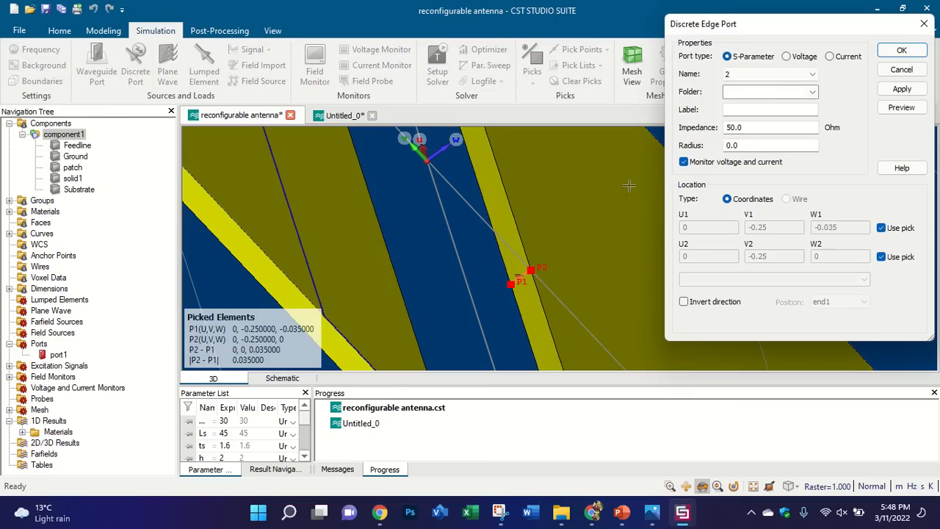
click(900, 50)
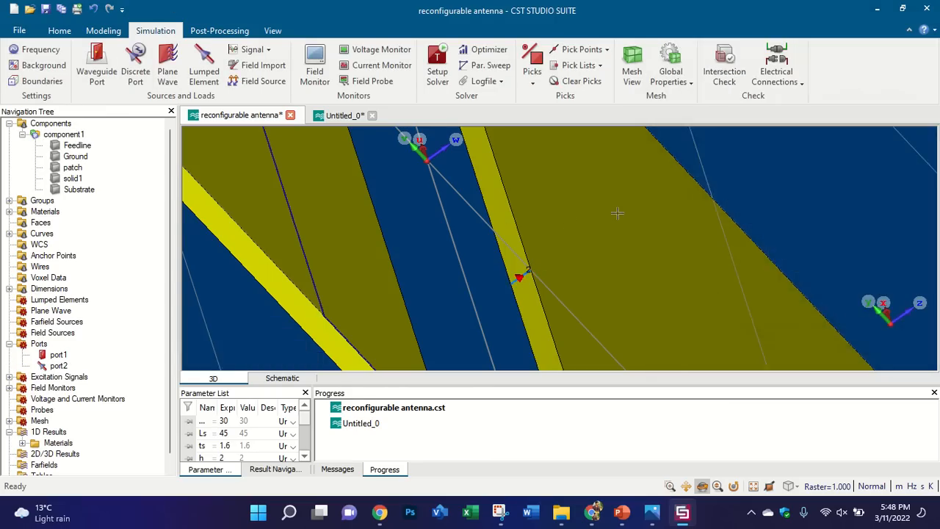
Step: Create 50 Ohm S-parameter discrete port 3 between the midpoints of the opposite conductor's lower and upper gap edges at V = 0.25
drag(618, 213, 485, 284)
scroll(485, 284, down, 5)
scroll(460, 257, up, 5)
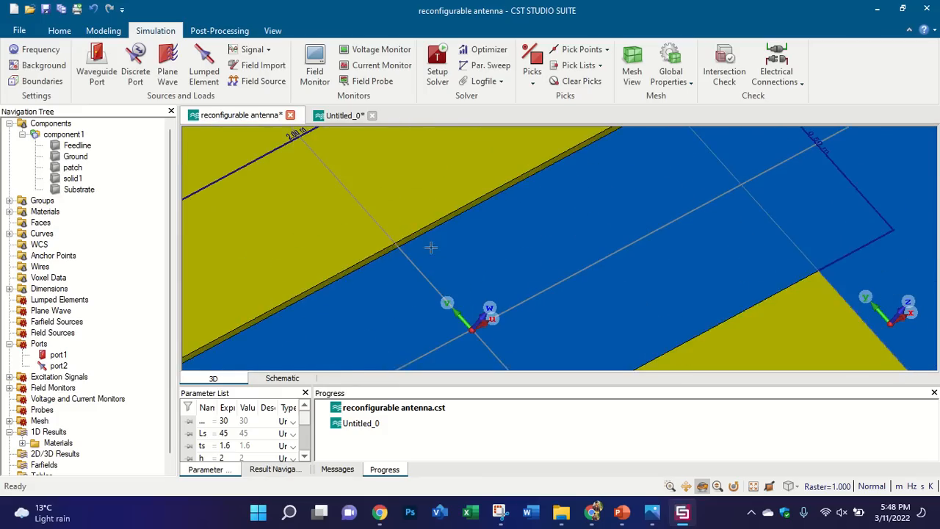
drag(431, 247, 400, 158)
scroll(427, 248, up, 5)
click(580, 50)
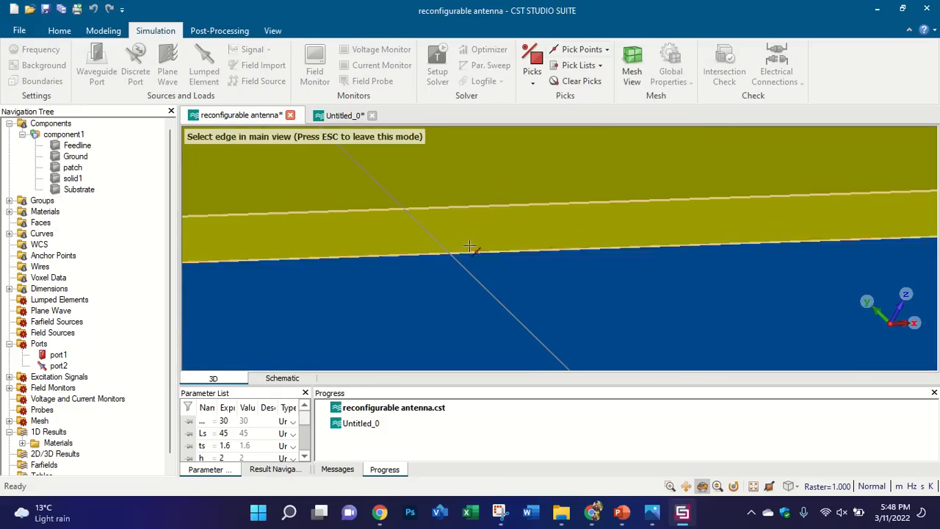
click(377, 253)
click(579, 49)
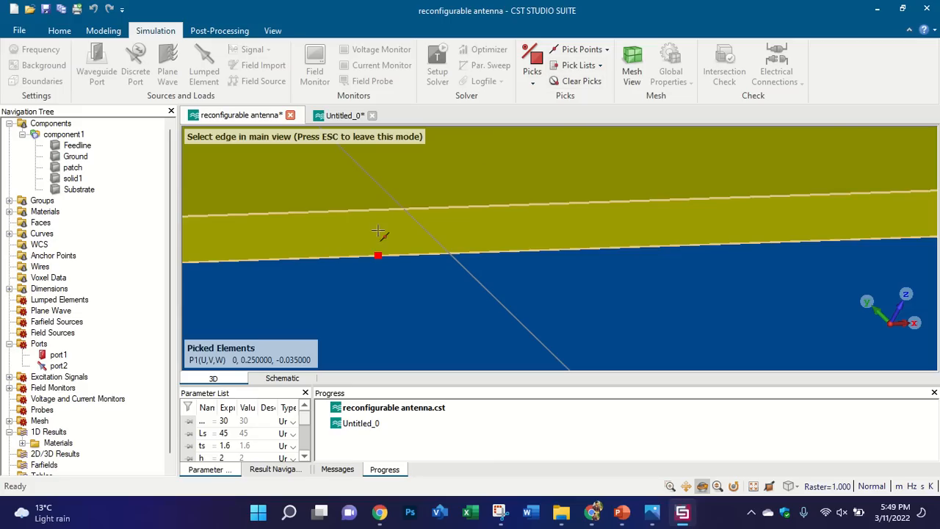
click(400, 207)
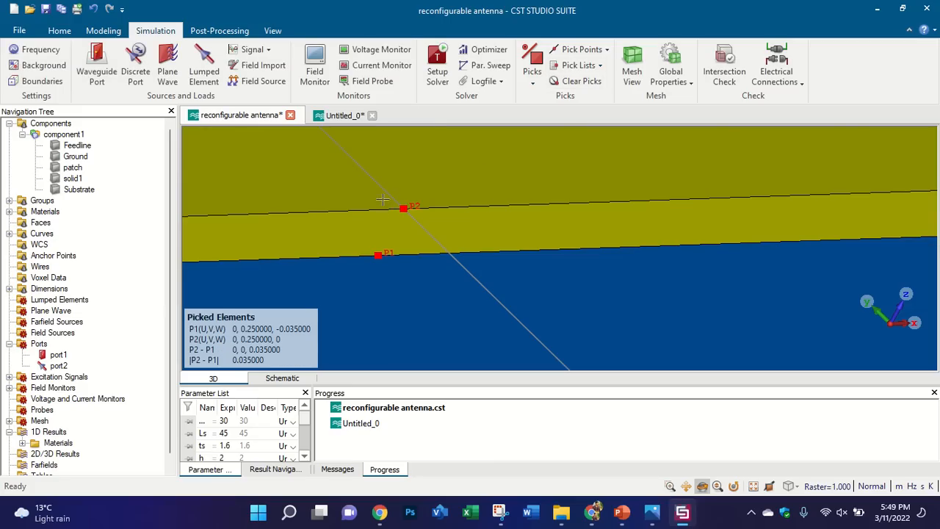
click(131, 69)
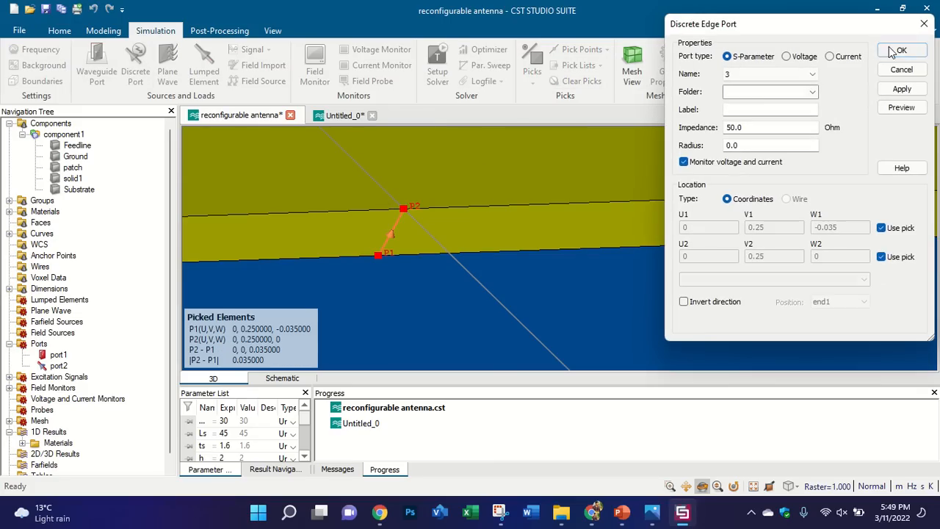
click(898, 51)
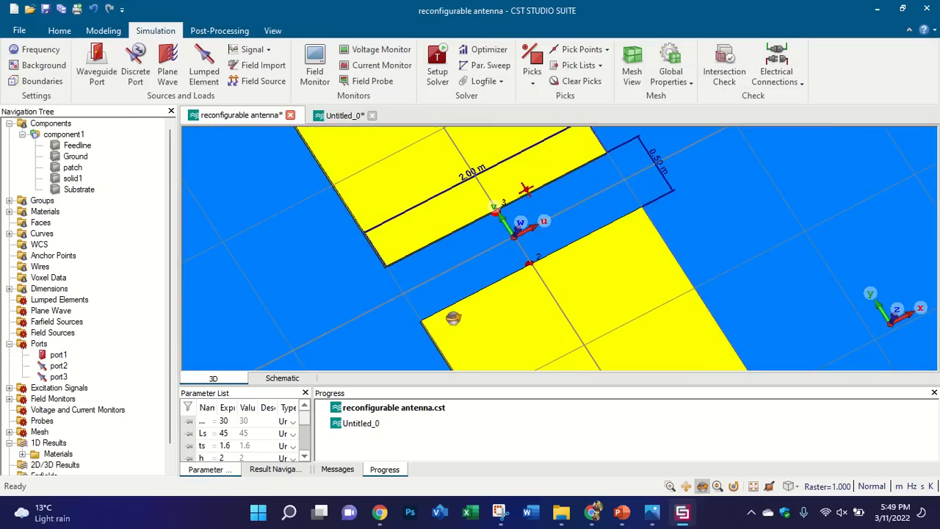
Step: Compare discrete ports 2 and 3 at the gap edges with the antenna block's pins in the schematic
scroll(520, 245, up, 4)
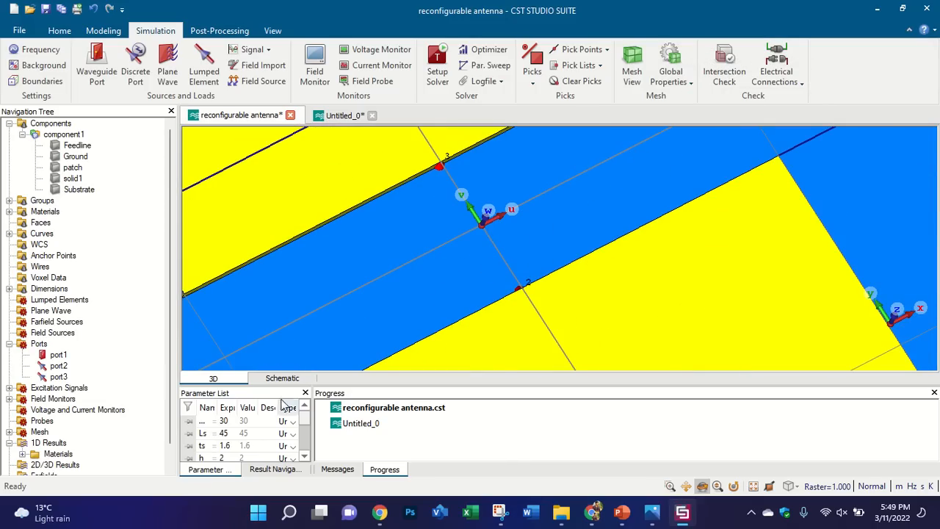
click(282, 378)
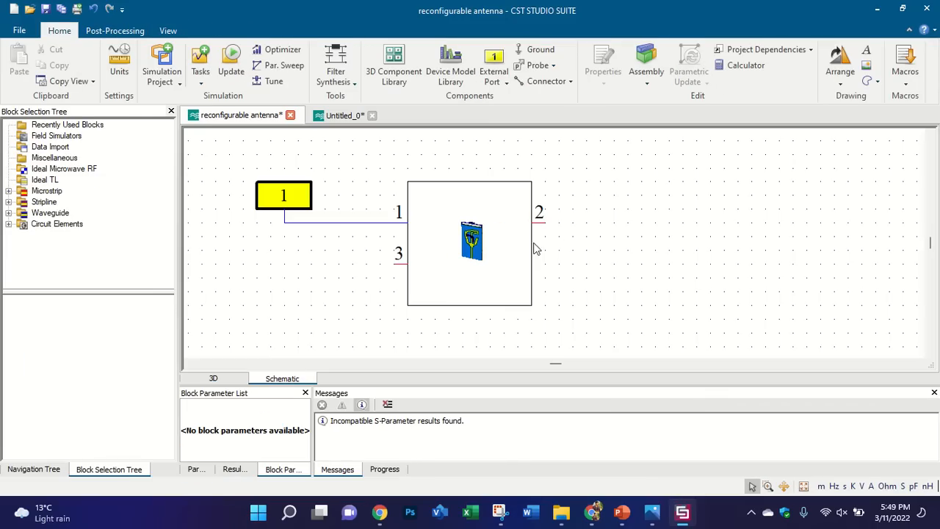
click(213, 377)
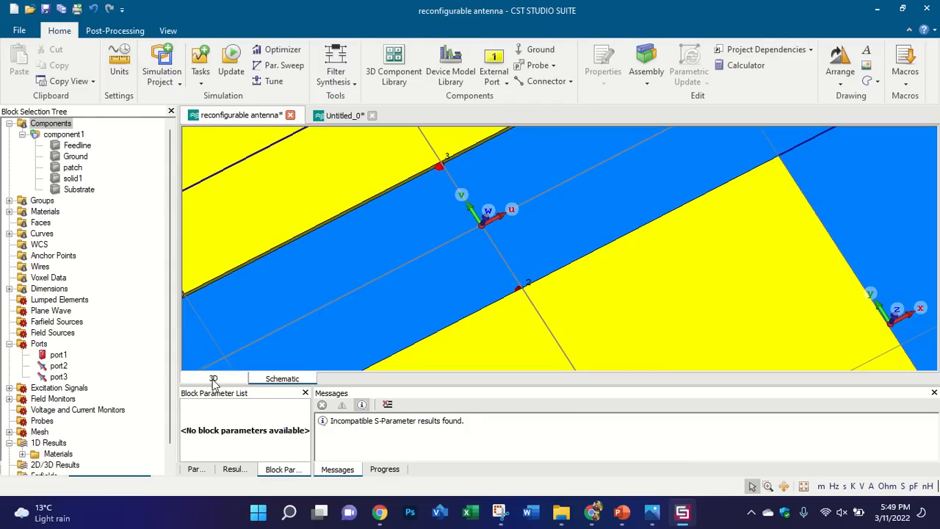
click(282, 377)
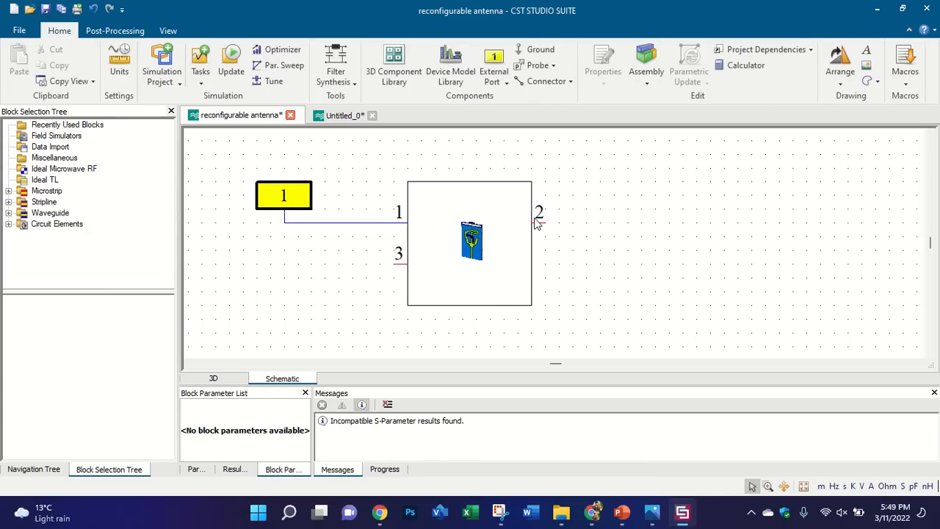
Step: Switch to the PowerPoint lecture, review the PIN diode's ON-state RL circuit on slide 5, and return to CST Studio Suite
click(623, 513)
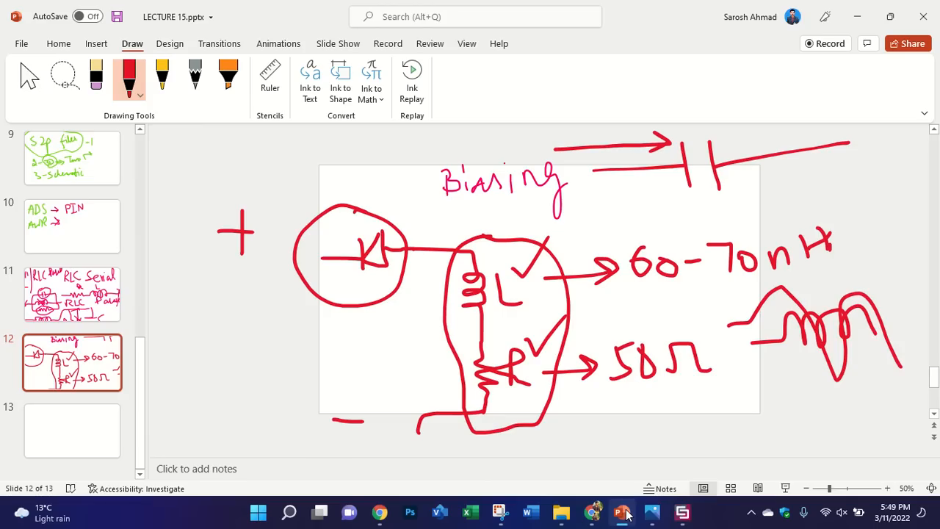
scroll(71, 220, up, 5)
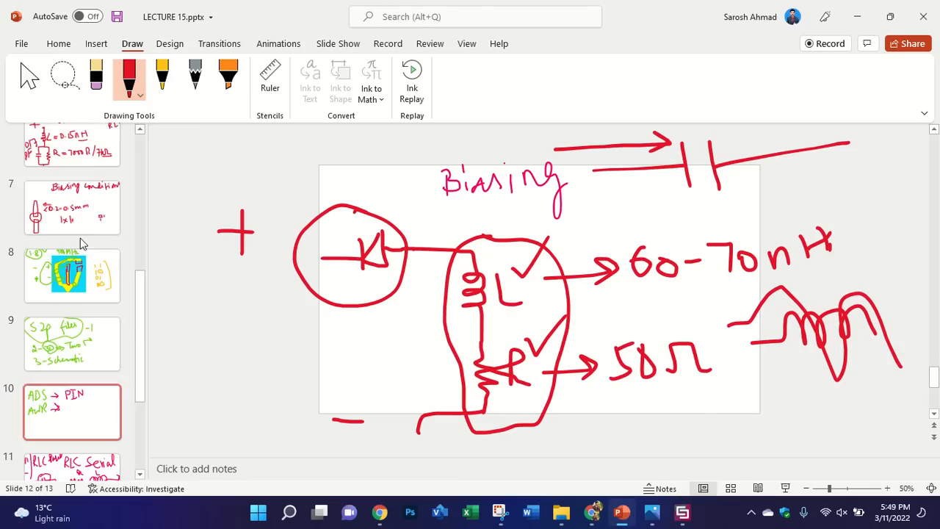
scroll(72, 204, up, 2)
click(72, 165)
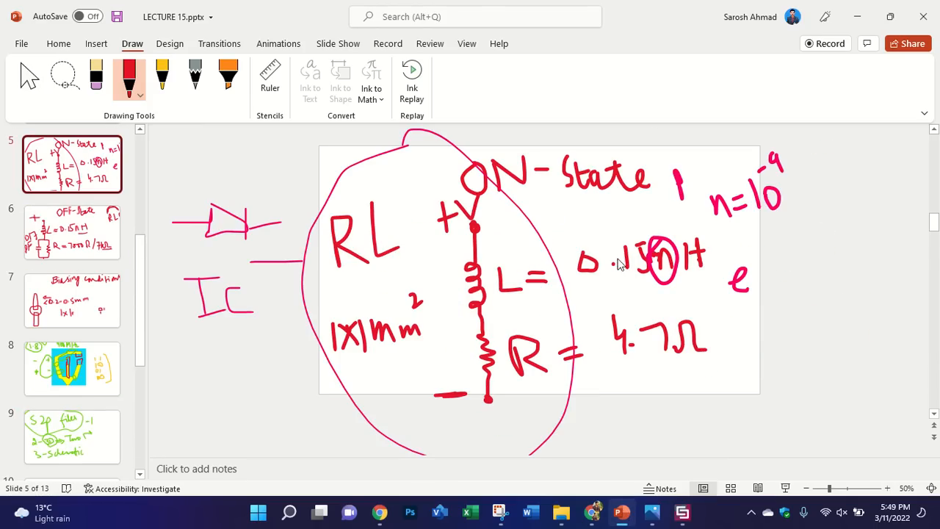
click(680, 512)
click(681, 512)
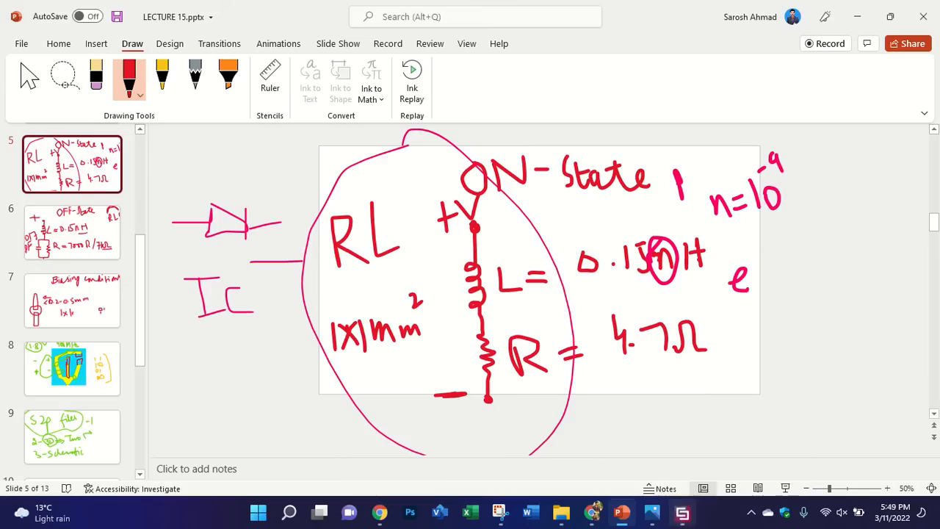
click(682, 513)
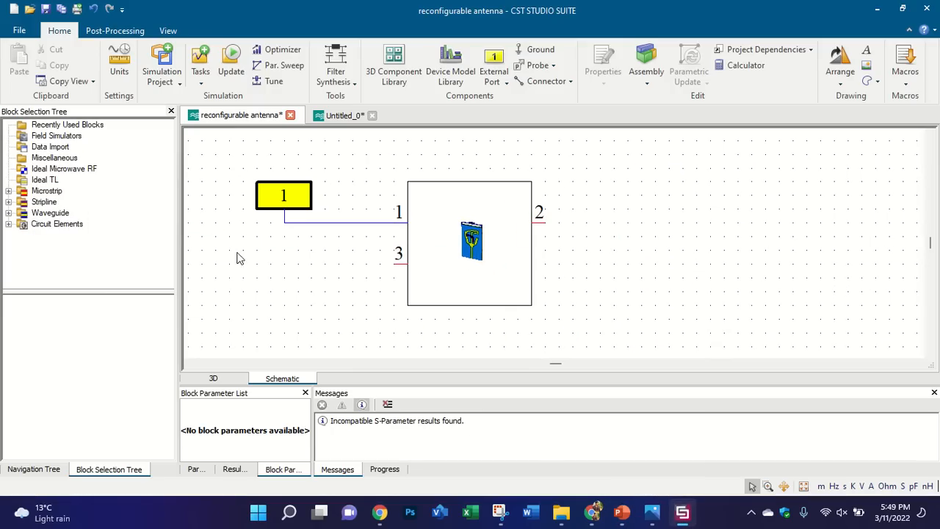
Step: Place a resistor and an inductor from the circuit elements below the external port and antenna block in the schematic
click(8, 224)
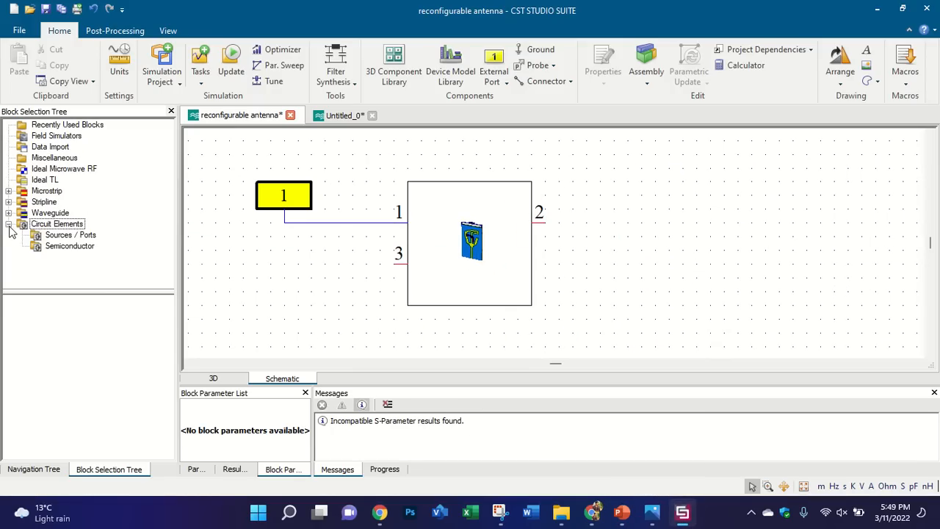
click(59, 235)
click(56, 224)
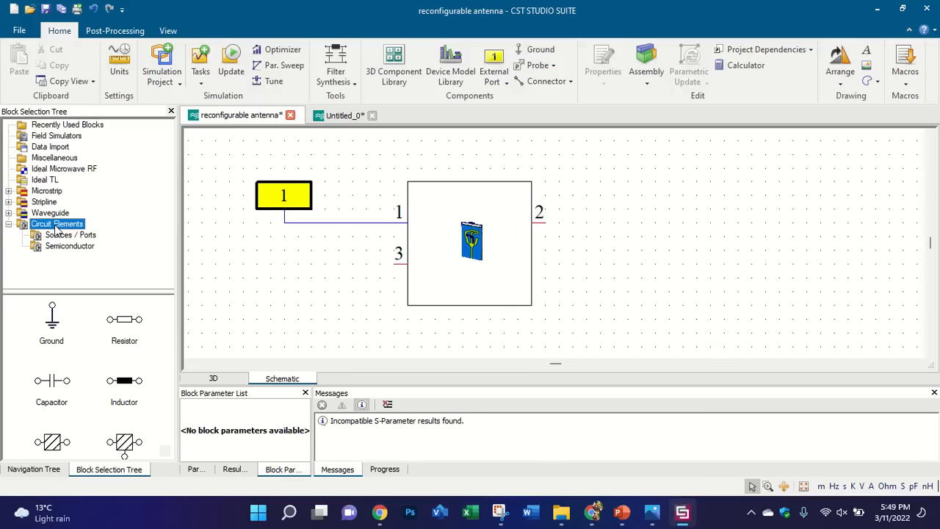
click(46, 470)
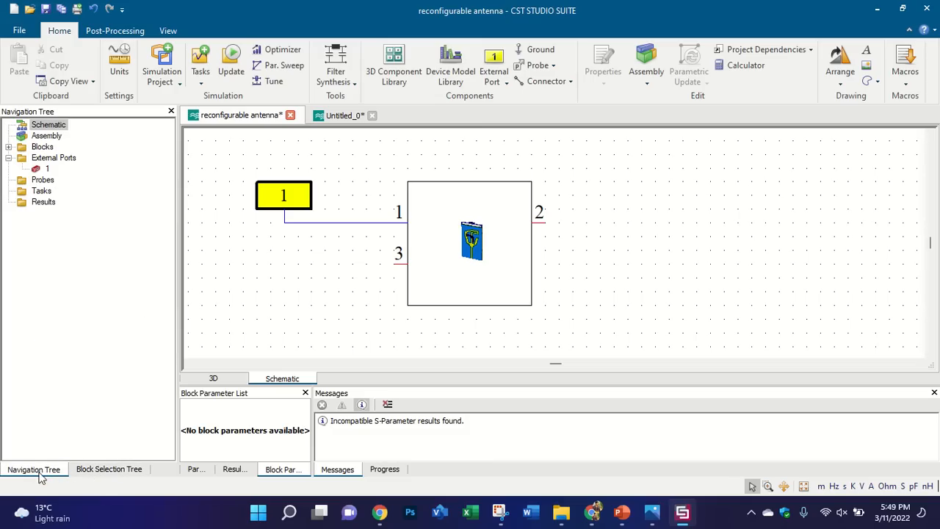
click(99, 471)
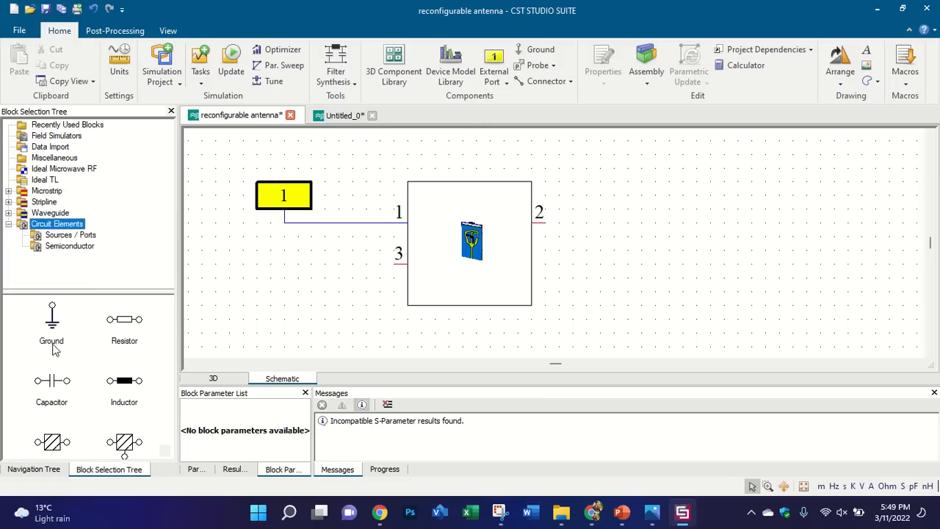
click(8, 224)
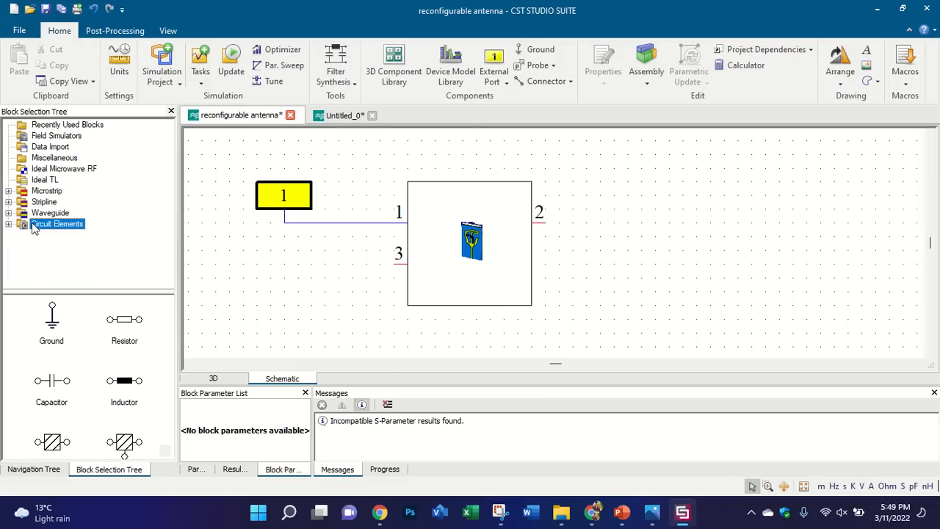
click(8, 224)
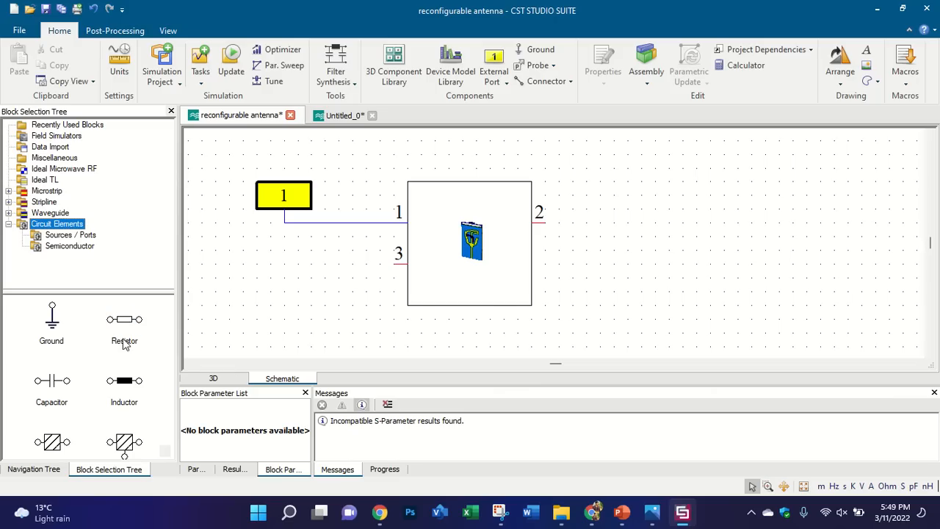
drag(124, 339, 271, 306)
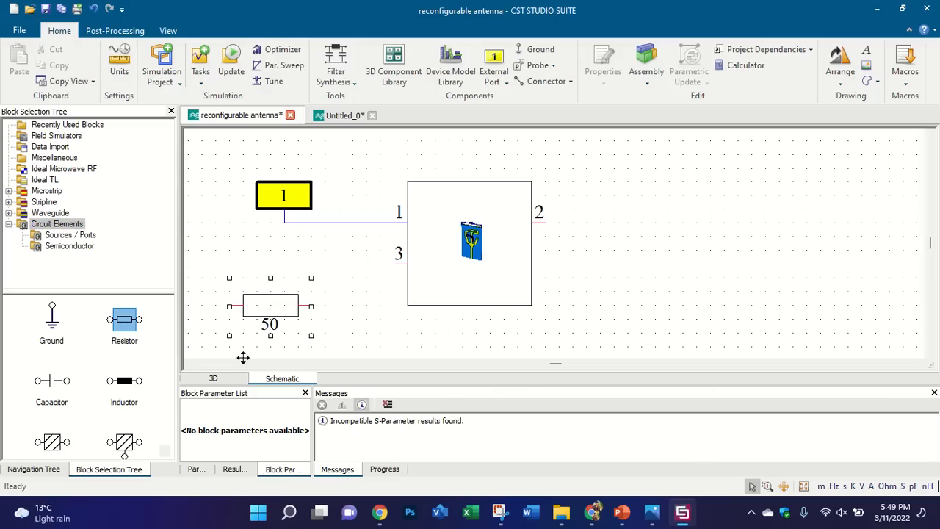
drag(122, 381, 406, 332)
Step: Recheck the diode's ON-state circuit in the PowerPoint lecture and place a ground element to the right of the antenna block
click(617, 514)
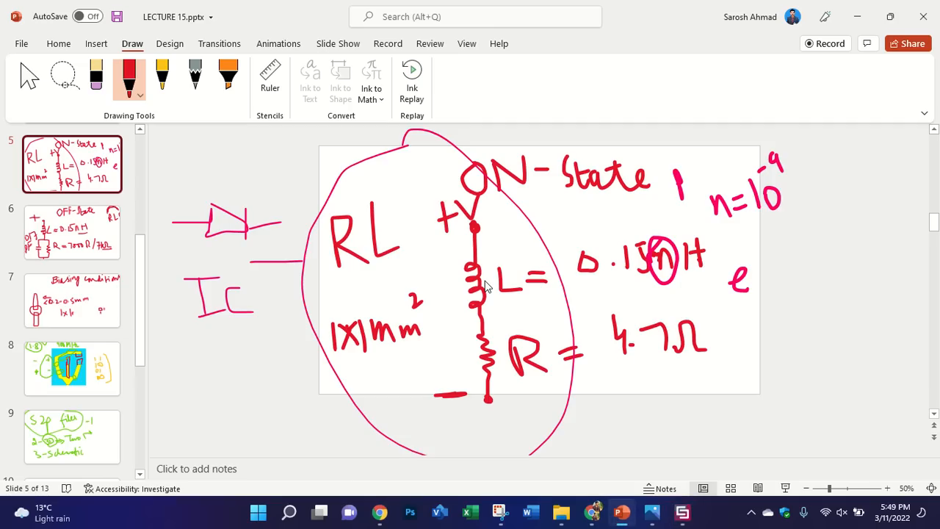
click(682, 514)
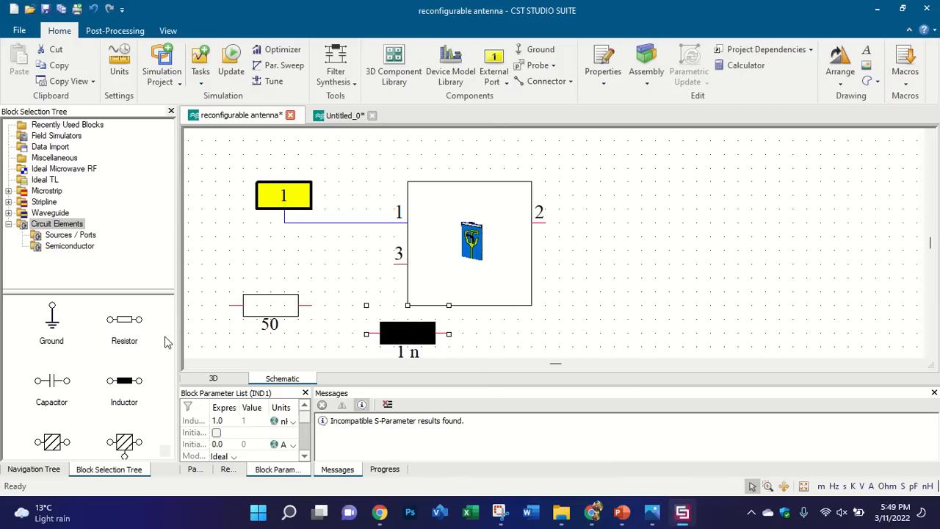
drag(44, 320, 626, 290)
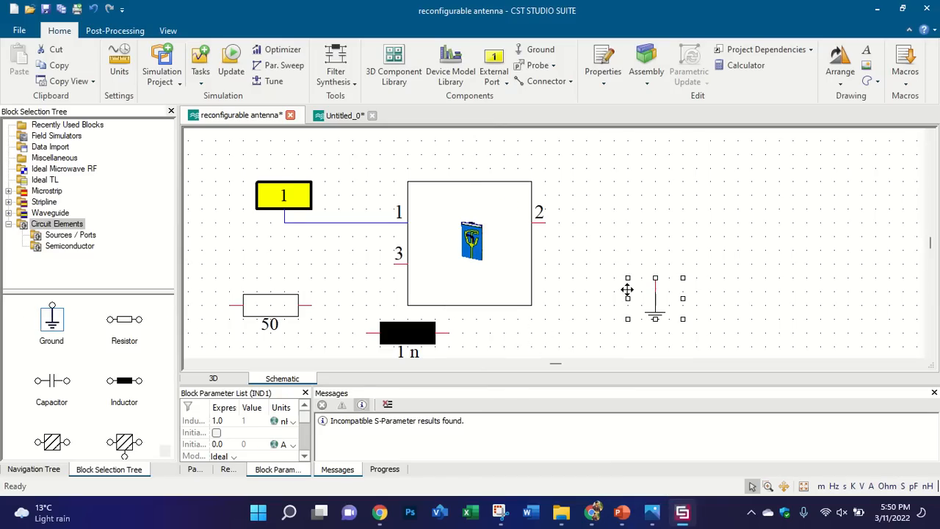
Step: Move the inductor further down to leave more space beneath the antenna block in the schematic
scroll(116, 358, down, 4)
scroll(117, 369, up, 4)
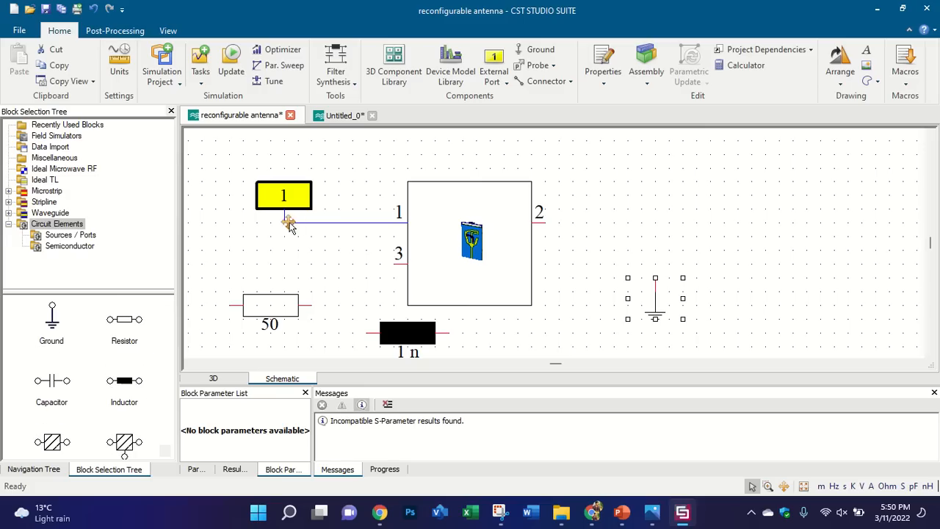
scroll(488, 217, up, 1)
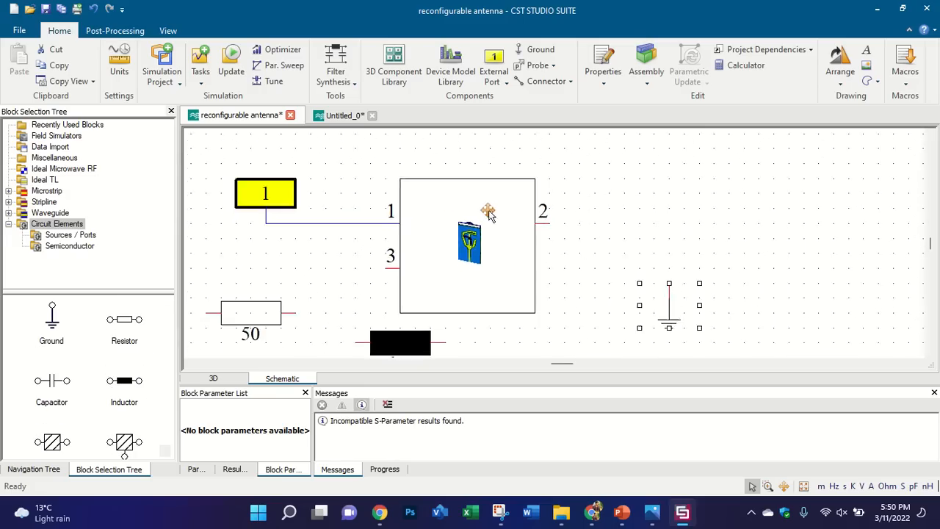
scroll(488, 213, down, 5)
scroll(464, 218, up, 2)
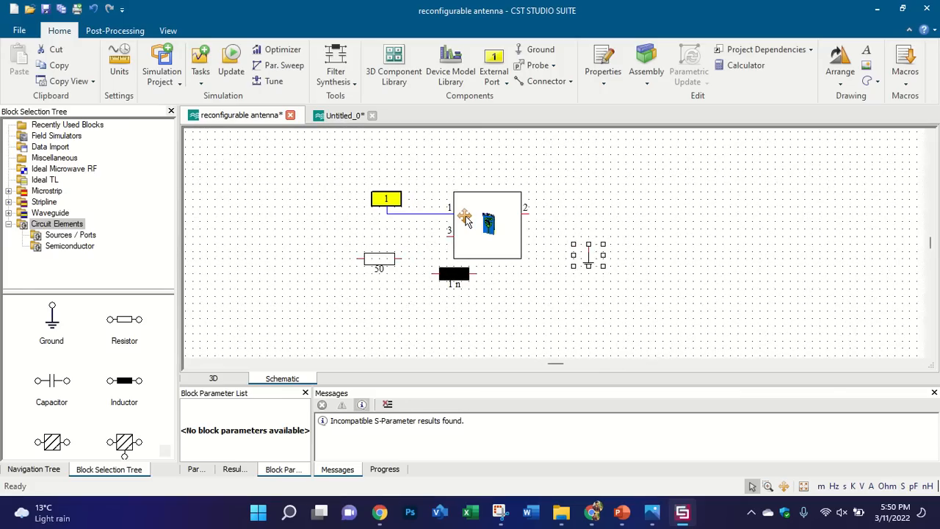
scroll(464, 218, up, 1)
drag(452, 279, 461, 312)
Step: Switch to the PowerPoint lecture, check how L and R are arranged in the ON-state circuit on slide 5, and return to CST Studio Suite
click(659, 513)
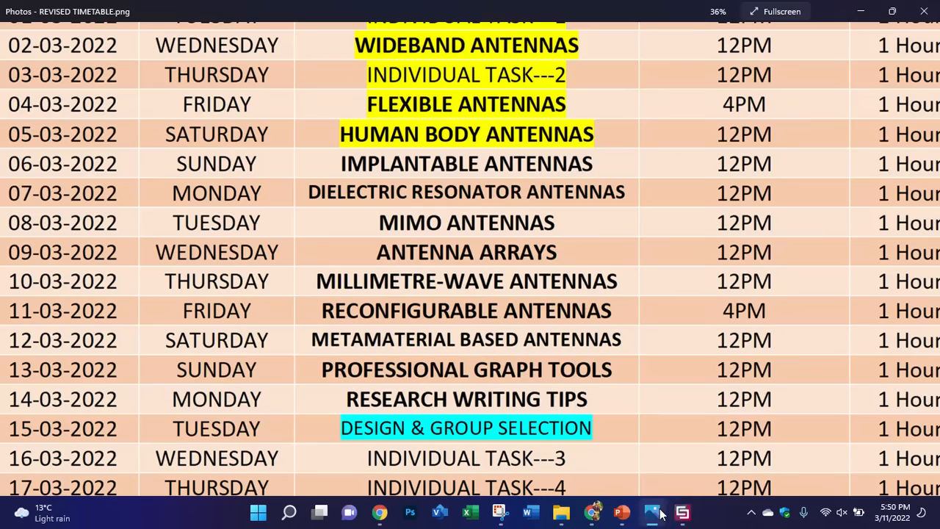
click(659, 512)
click(621, 512)
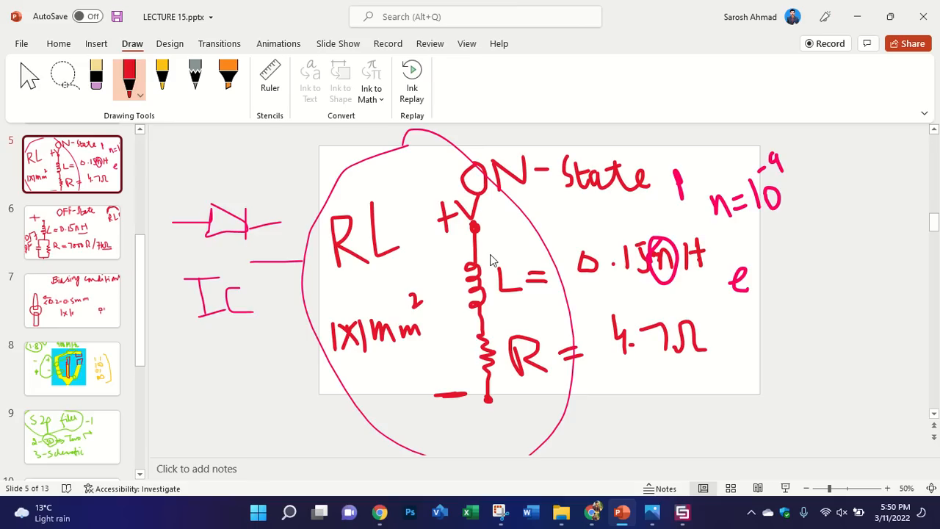
click(689, 519)
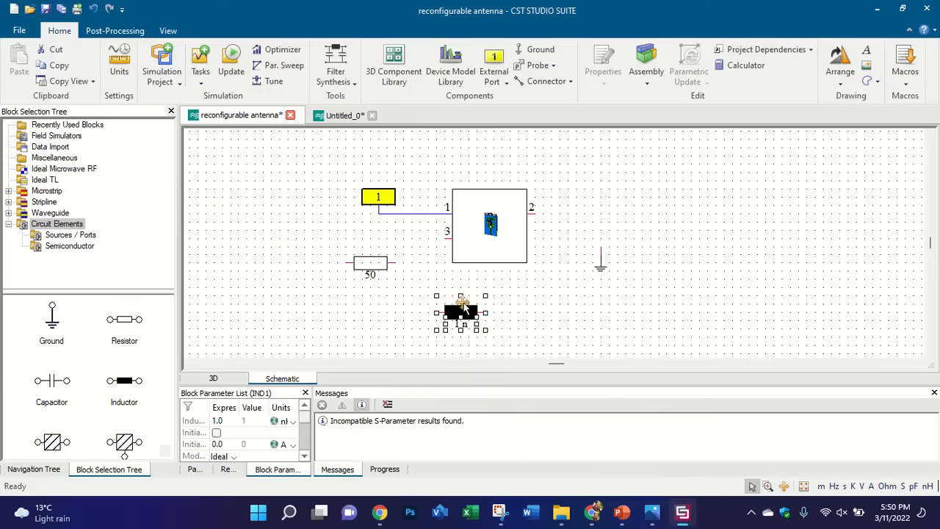
Step: Arrange the resistor and inductor side by side in one row below the antenna block, with the resistor on the left
drag(381, 260, 406, 287)
drag(460, 312, 519, 305)
drag(402, 286, 459, 306)
drag(520, 305, 530, 308)
drag(450, 302, 459, 302)
click(401, 154)
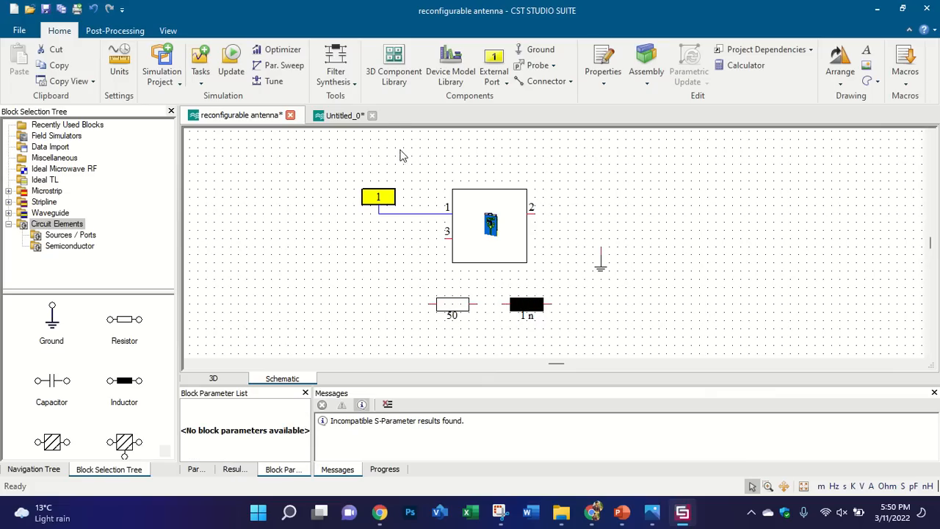
Step: Examine the locations of discrete ports 2 and 3 on the antenna's 3D model and return to its schematic
click(539, 84)
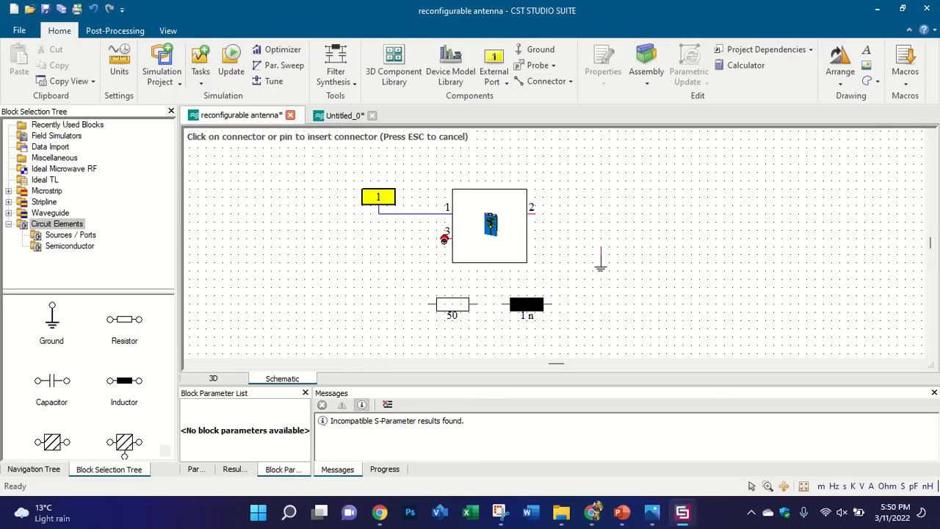
key(Escape)
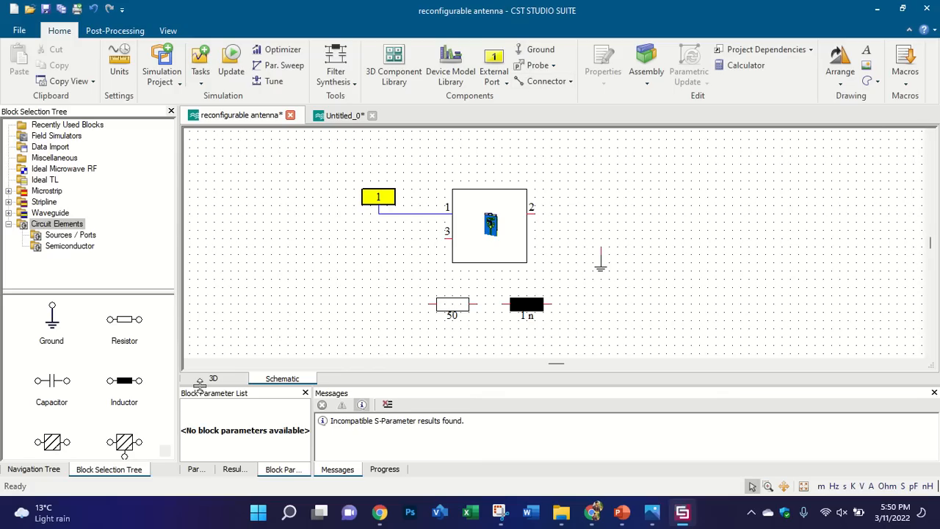
click(213, 378)
drag(502, 276, 542, 276)
scroll(459, 145, up, 2)
scroll(443, 163, down, 2)
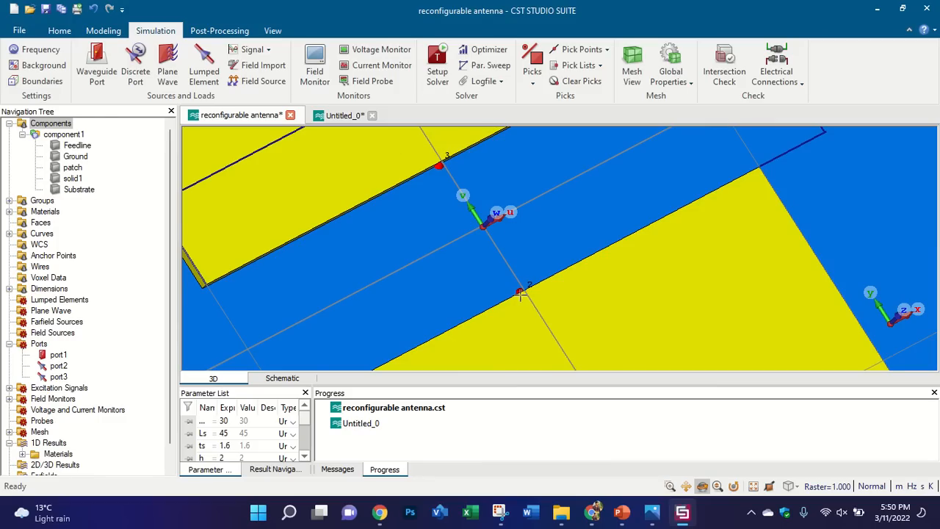
click(339, 116)
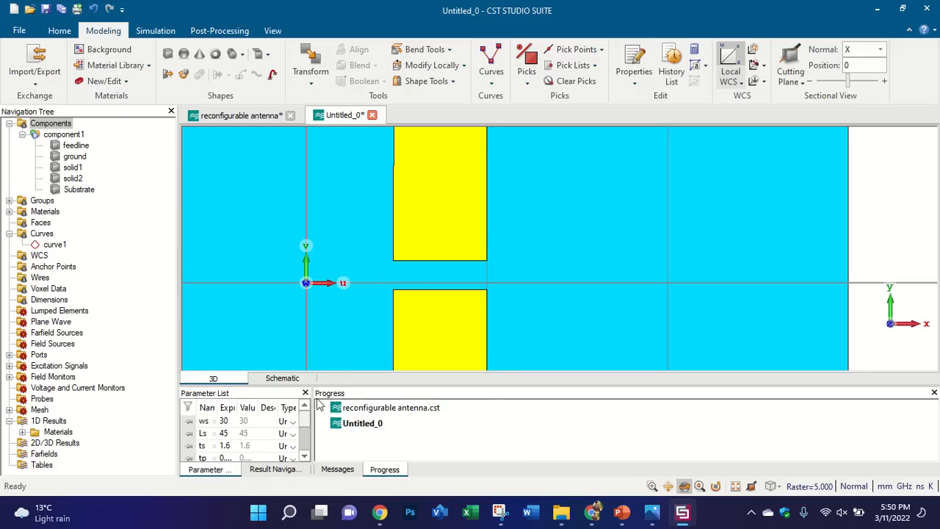
click(237, 115)
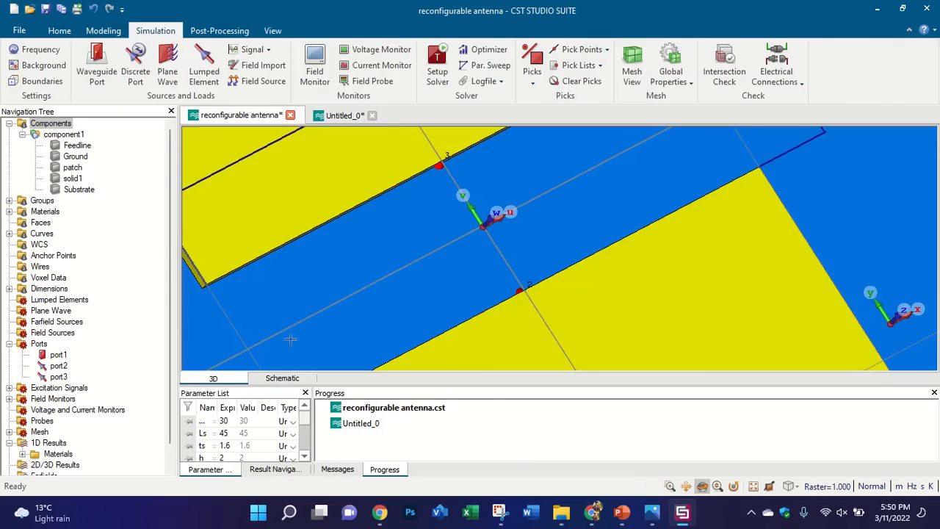
click(282, 378)
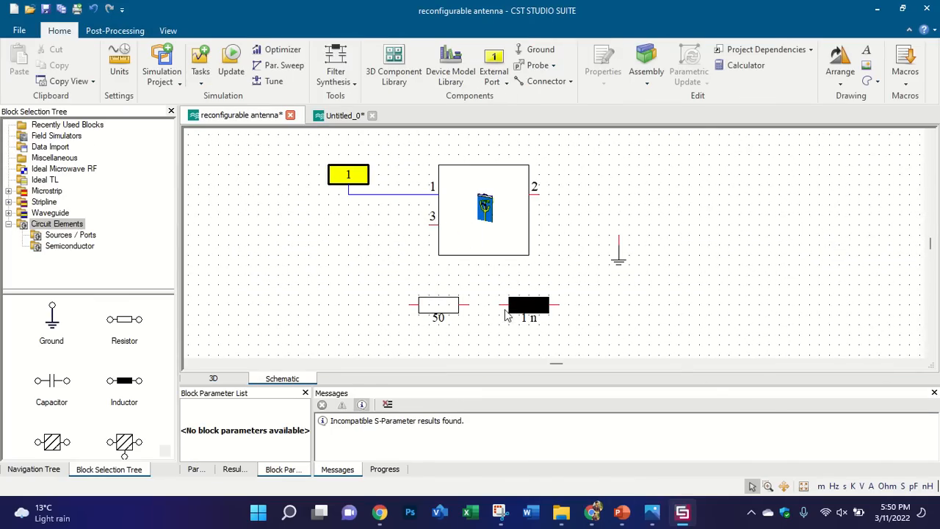
Step: Switch to the PowerPoint lecture slide and handwrite a circled 3 at the diode circuit's plus end and a circled 2 at its minus end
click(621, 513)
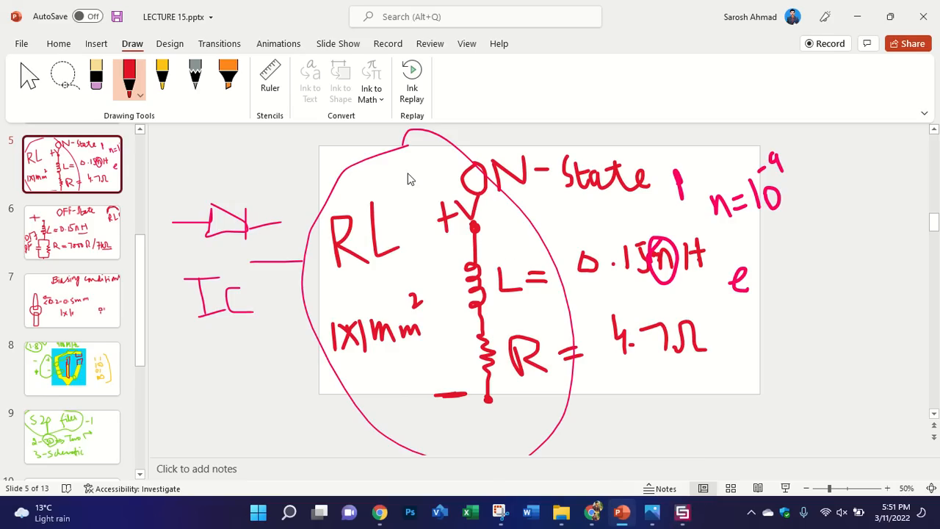
mouse_move(407, 173)
mouse_down()
mouse_move(431, 190)
mouse_move(408, 198)
mouse_up()
mouse_move(427, 144)
mouse_down()
mouse_move(392, 190)
mouse_move(419, 152)
mouse_up()
drag(403, 395, 425, 420)
mouse_move(397, 361)
mouse_down()
mouse_move(401, 447)
mouse_move(396, 355)
mouse_move(378, 389)
mouse_up()
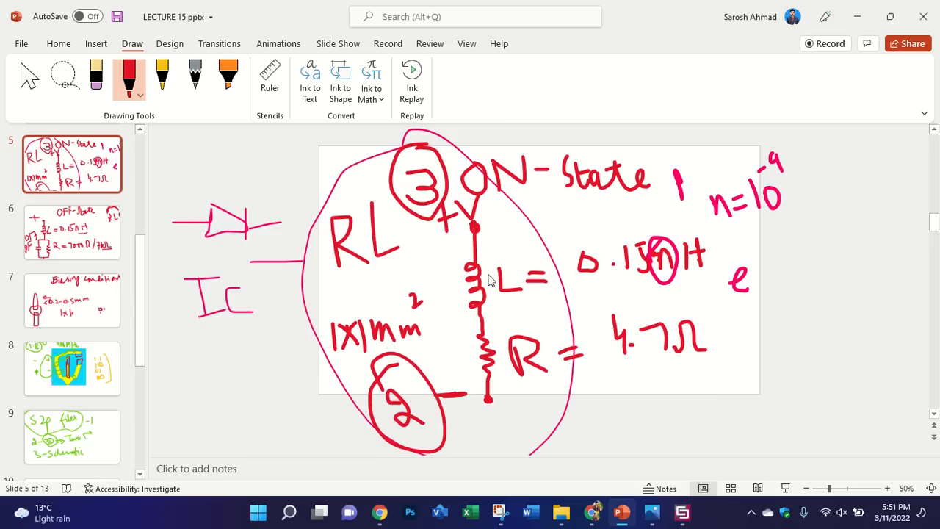
Step: Return to the CST schematic and swap the two components below the block so the inductor sits before the resistor
click(684, 513)
click(525, 311)
drag(524, 311, 378, 277)
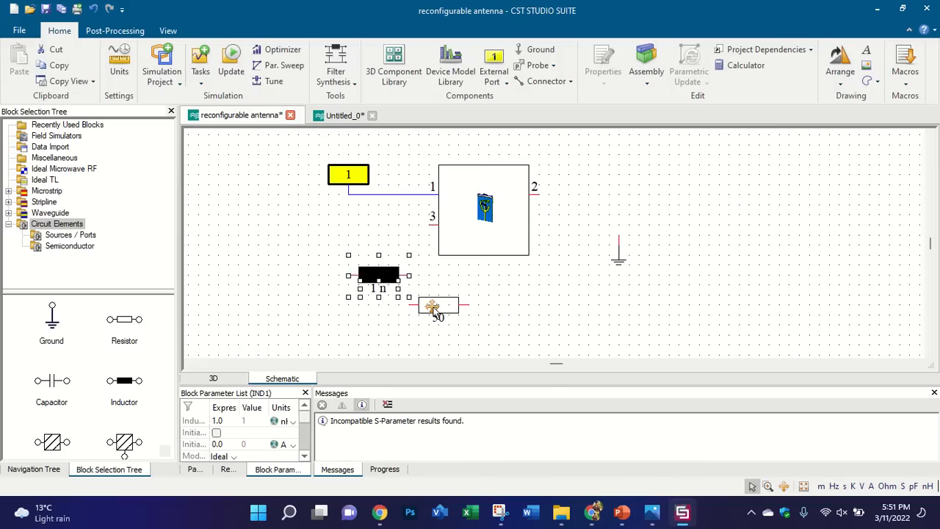
drag(434, 307, 525, 297)
drag(382, 275, 438, 294)
click(527, 294)
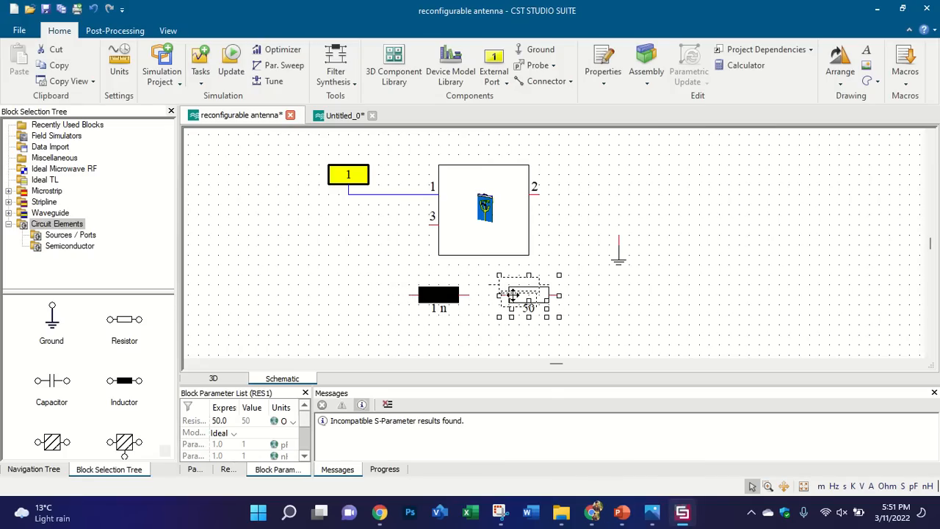
click(370, 231)
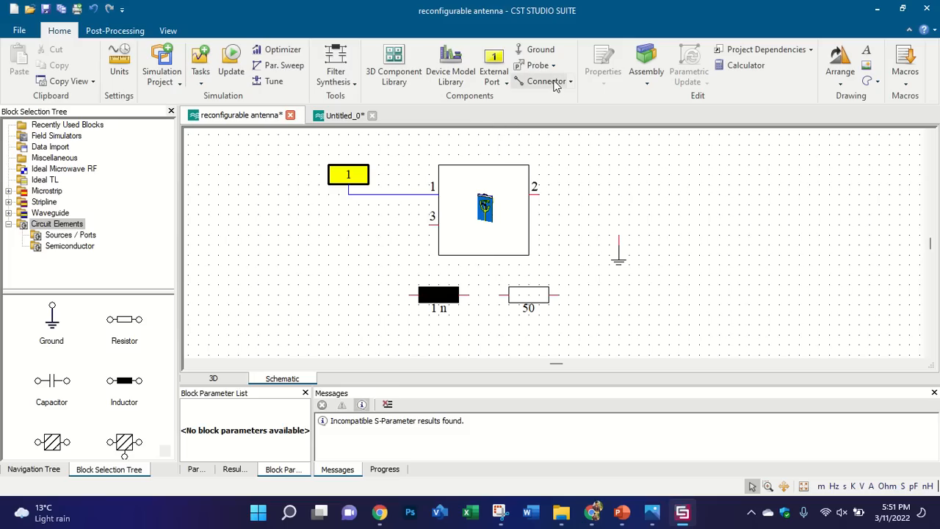
Step: Wire pin 3 of the antenna block to the near end of the inductor with a connector
click(548, 85)
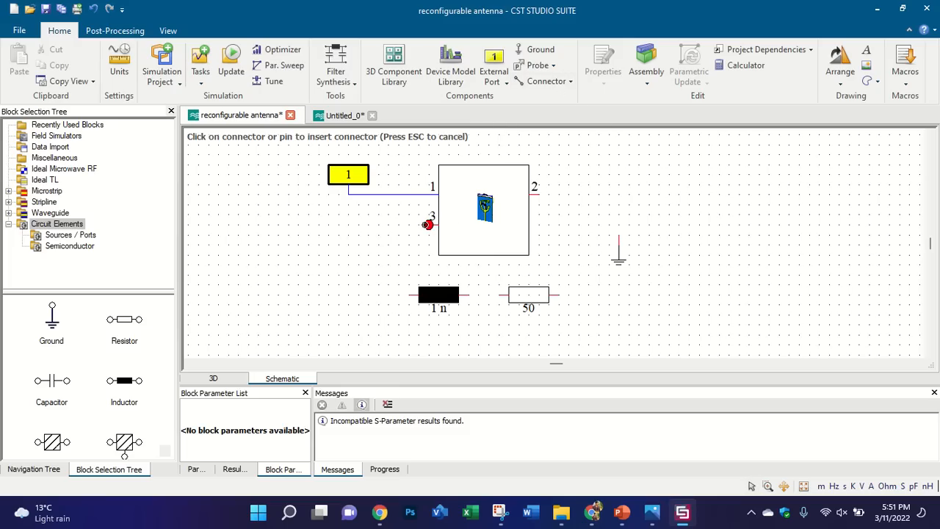
click(426, 224)
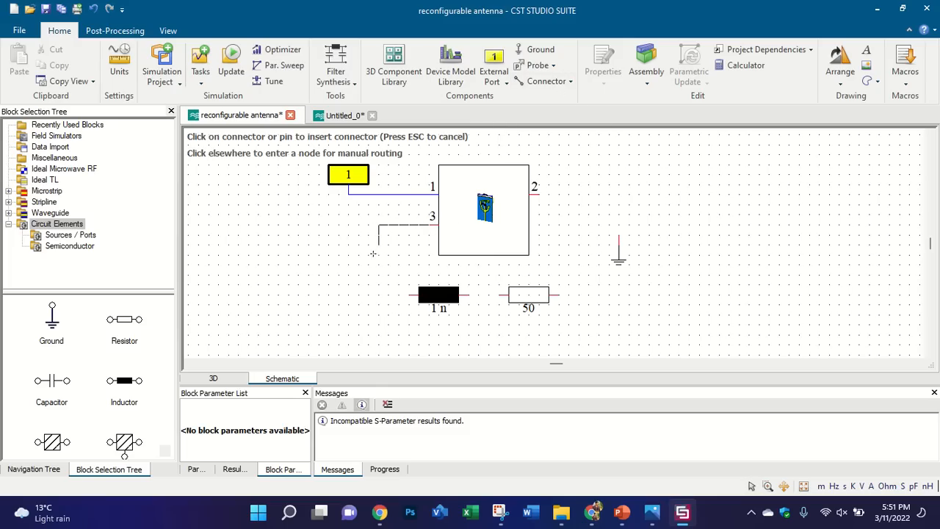
click(408, 295)
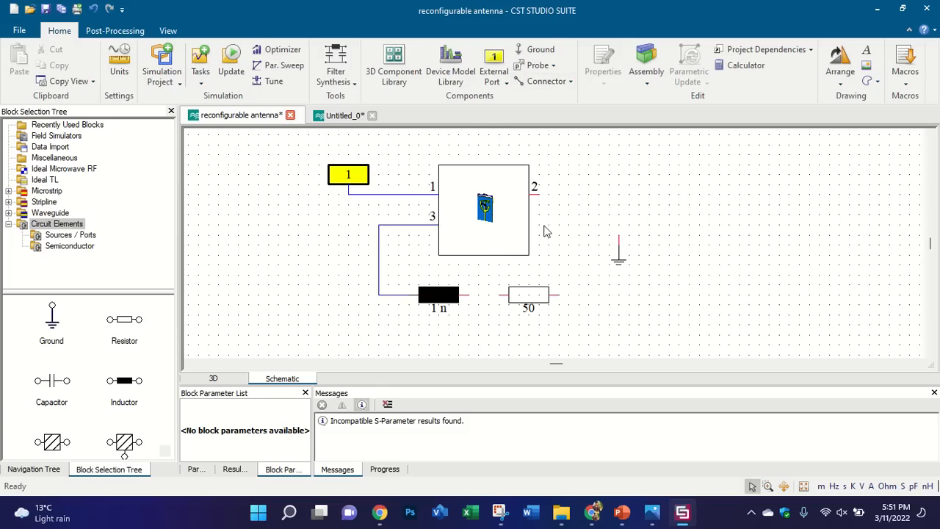
Step: Move the ground symbol slightly up and away from the block, and connect the inductor in series with the resistor
click(618, 249)
drag(633, 234, 633, 232)
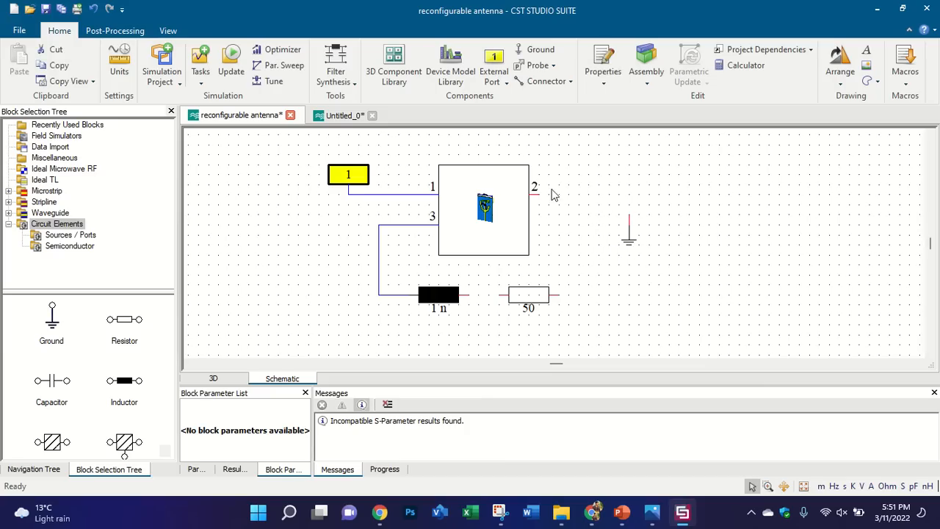
click(546, 81)
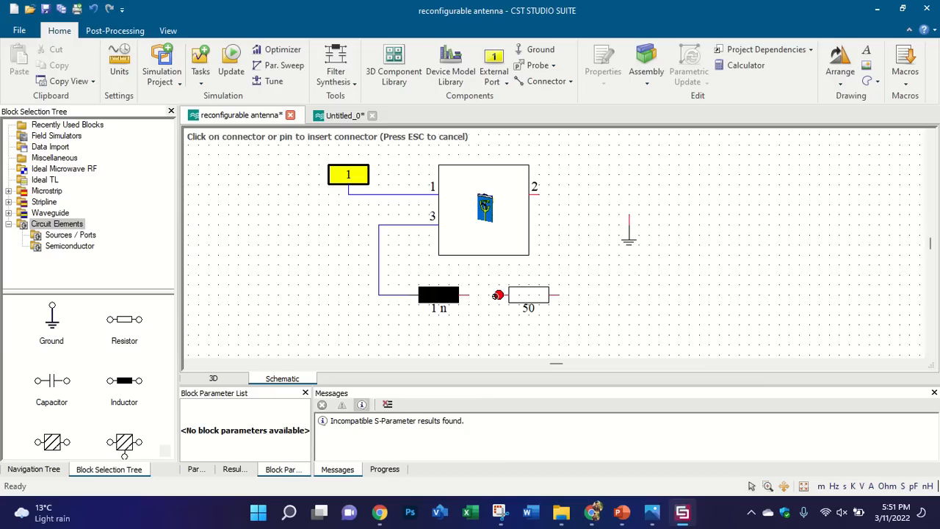
click(498, 295)
click(462, 295)
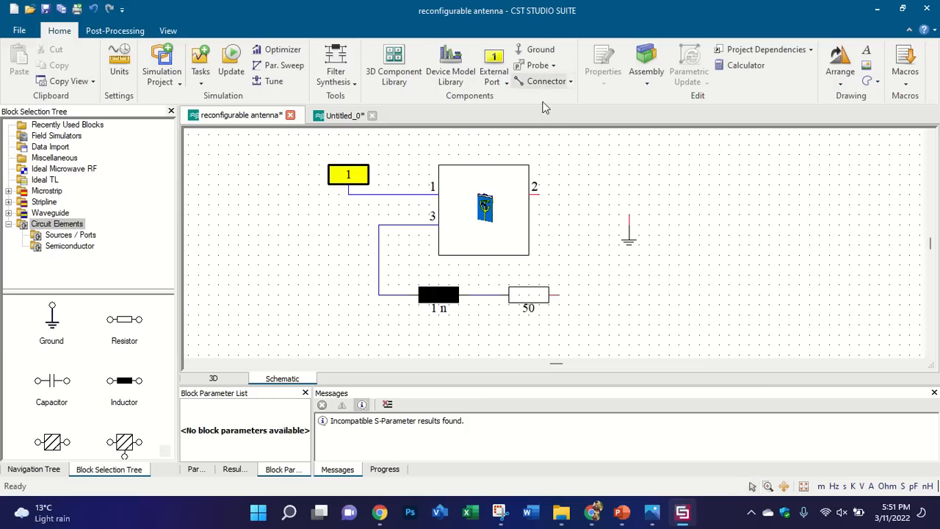
Step: Wire pin 2 of the antenna block to the free end of the resistor with a connector
click(536, 190)
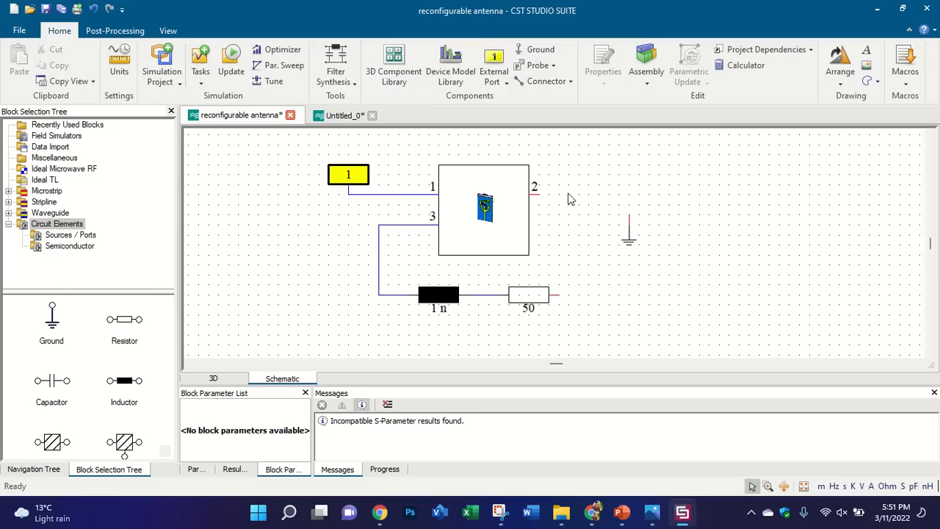
click(544, 81)
key(Escape)
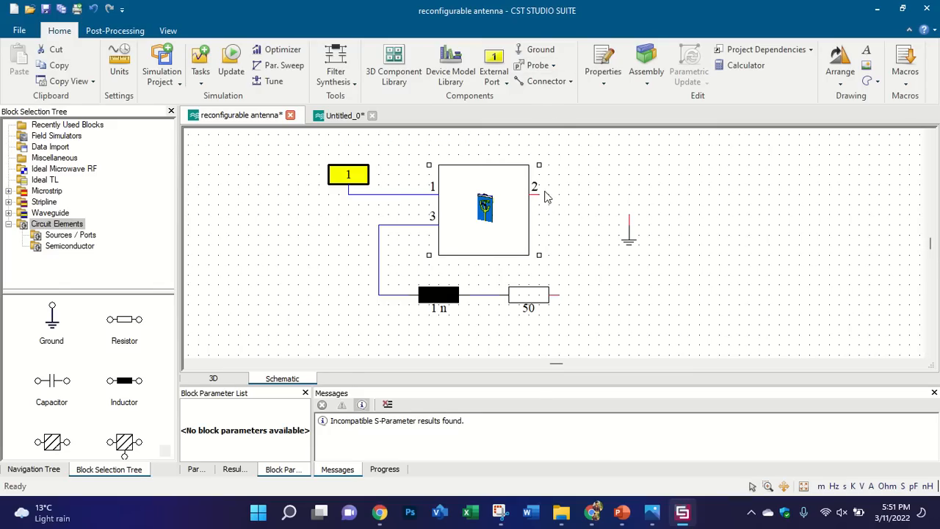
click(544, 81)
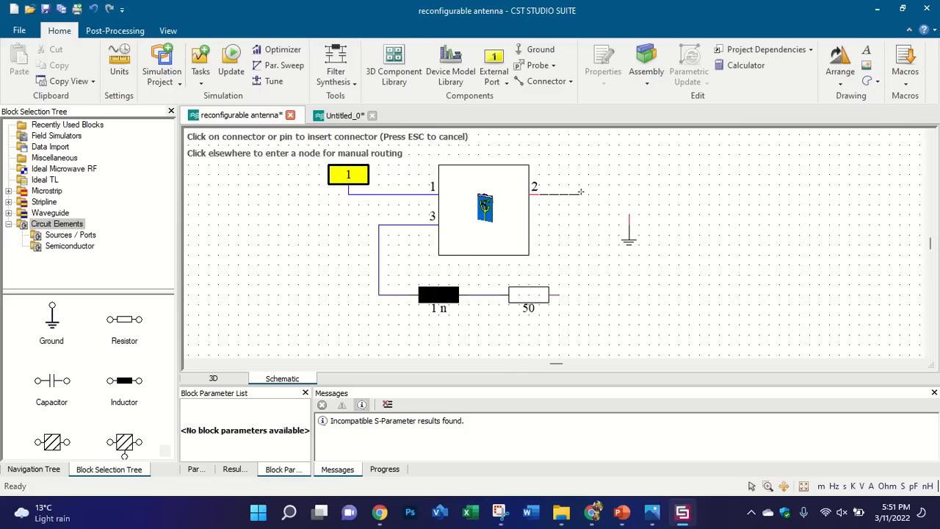
click(570, 295)
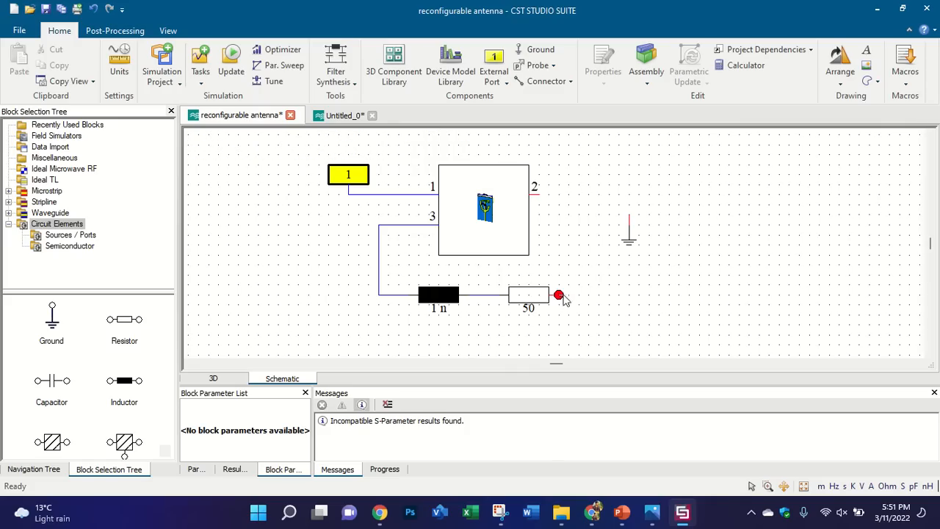
Step: Position the ground symbol beside the pin 2 wire and connect it to that wire's corner
drag(628, 241, 618, 222)
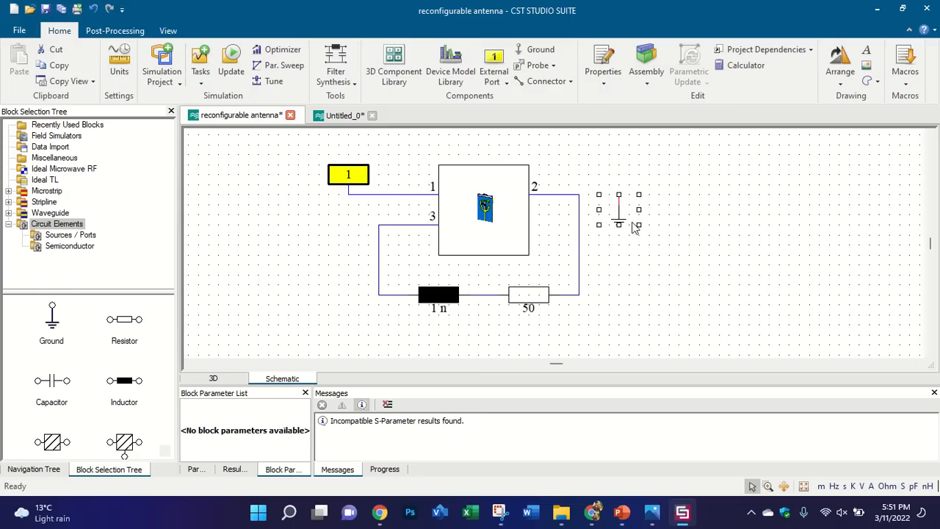
drag(632, 223, 642, 243)
click(550, 83)
click(629, 214)
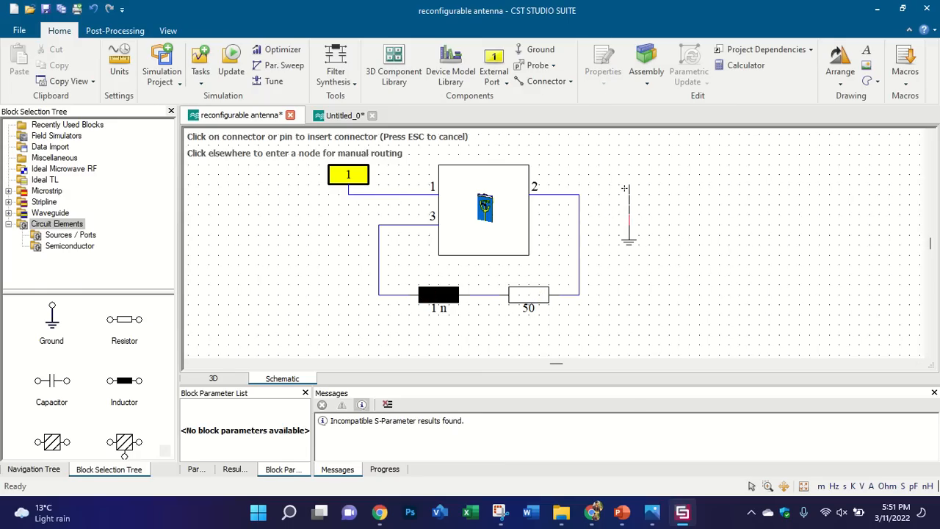
click(579, 195)
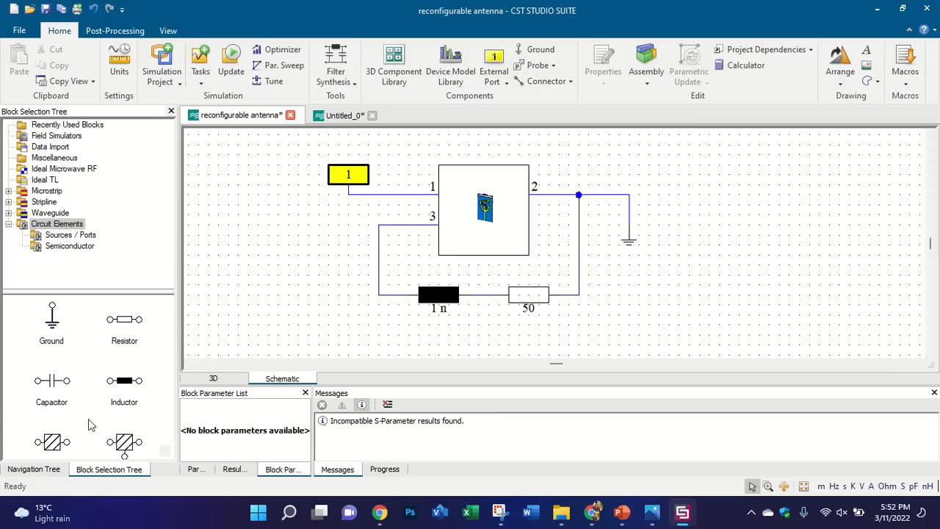
Step: Find the Voltage DC Source among the Sources / Ports circuit elements and place one below external port 1, left of the block
scroll(126, 382, down, 3)
scroll(136, 393, up, 3)
scroll(136, 392, down, 5)
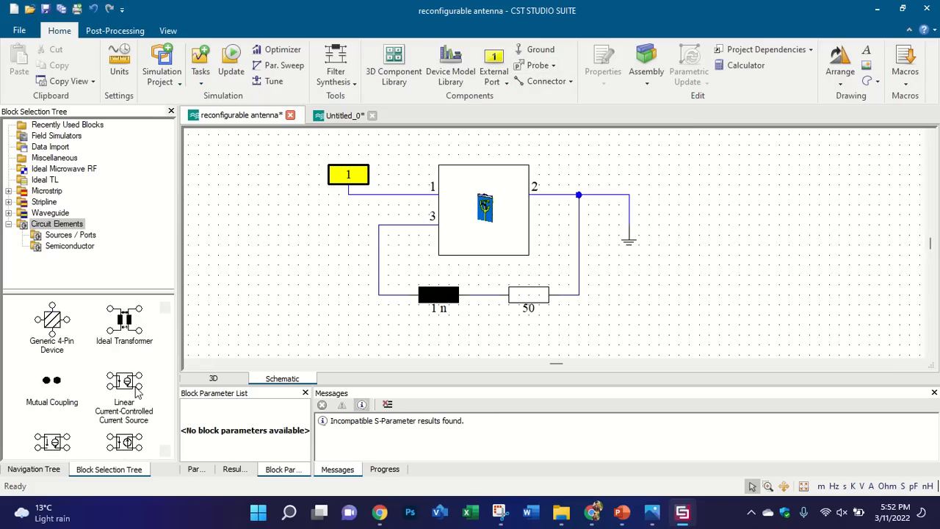
scroll(136, 393, up, 3)
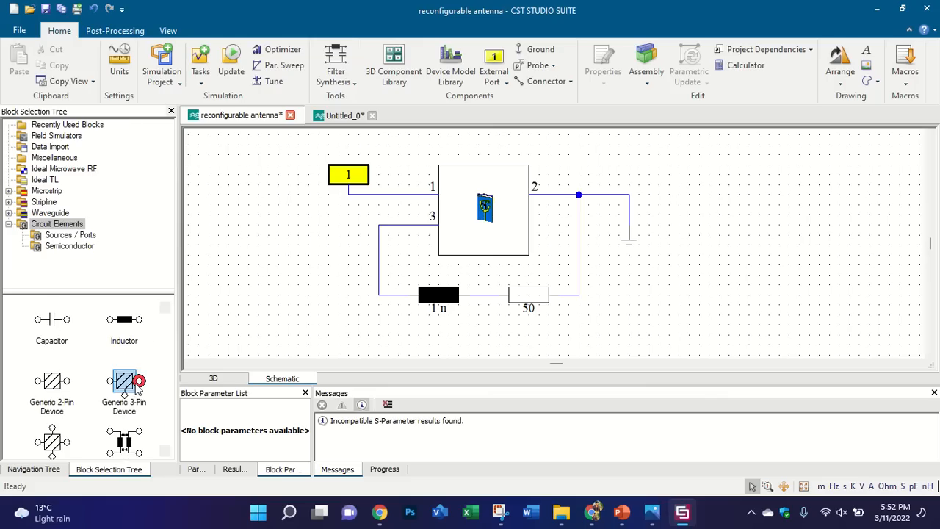
click(66, 236)
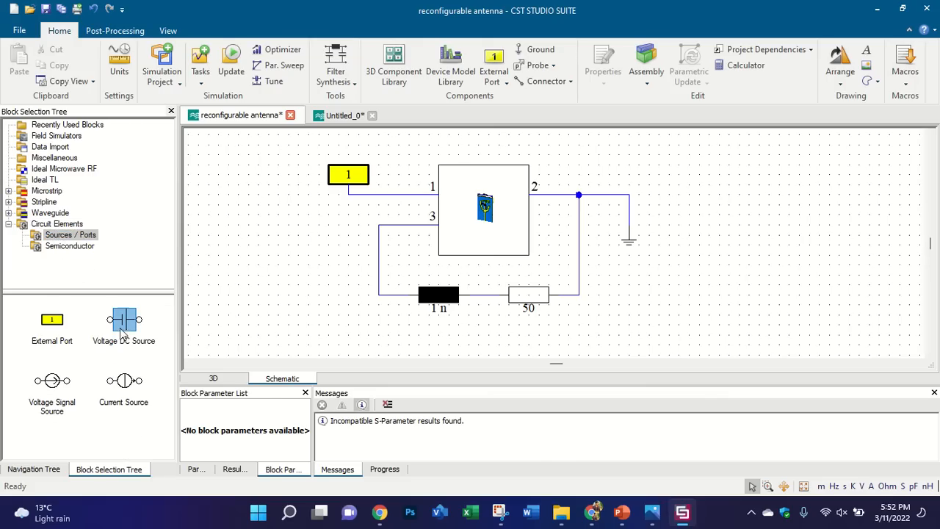
drag(125, 318, 306, 250)
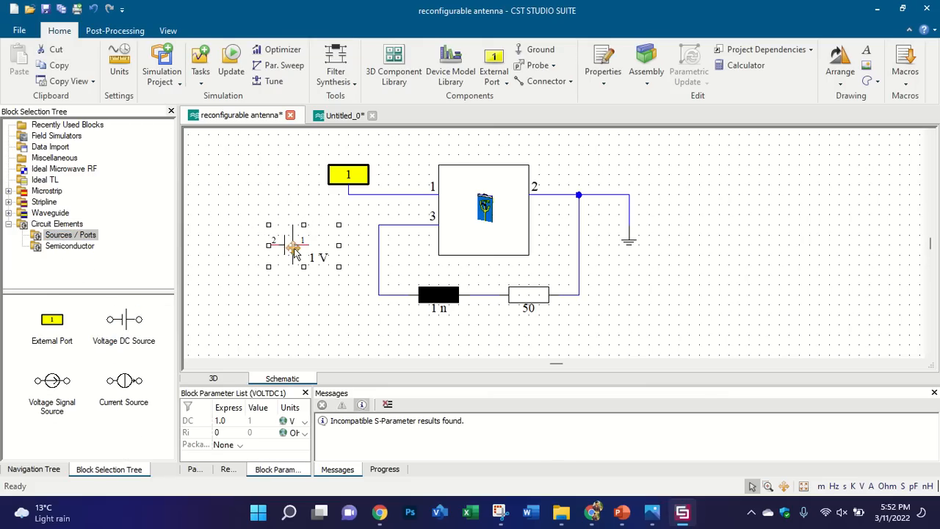
Step: Rotate the DC voltage source left so its pin 1 faces up, and move it slightly lower
right_click(302, 238)
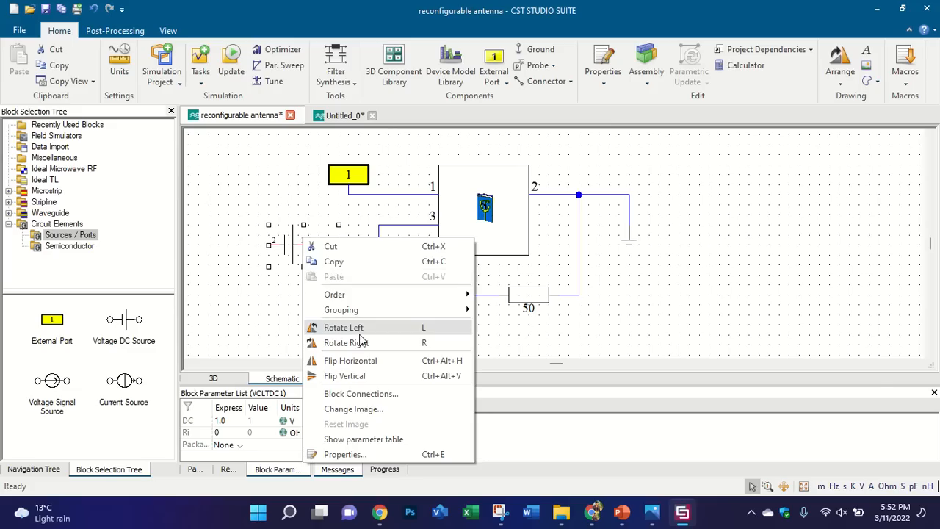
click(358, 329)
right_click(279, 251)
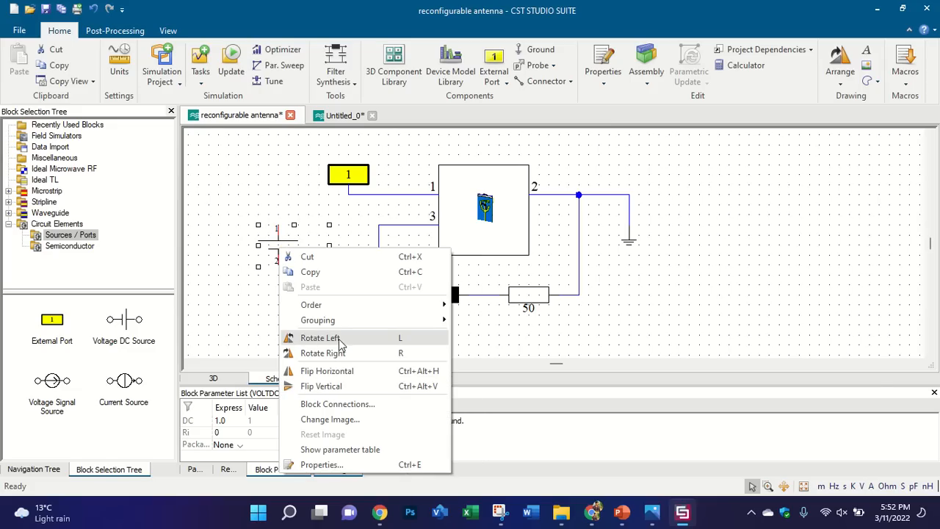
click(252, 347)
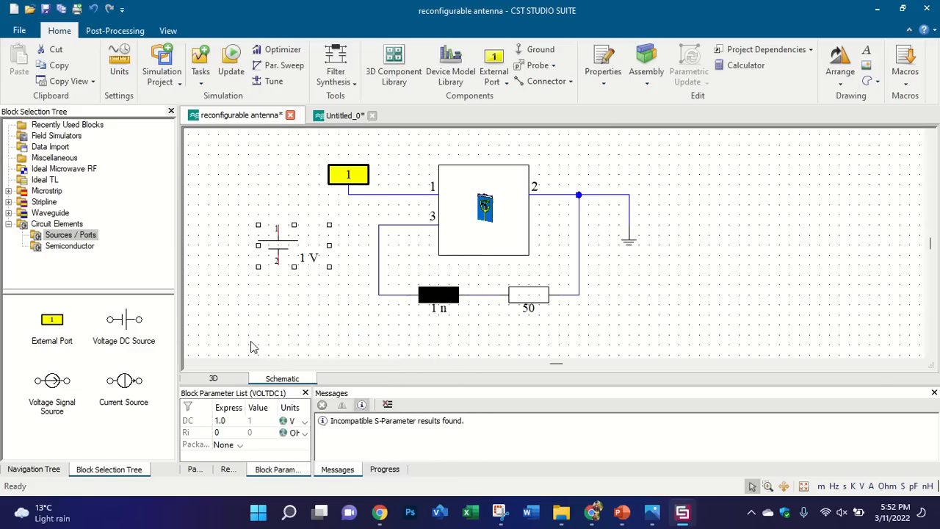
drag(282, 245, 284, 256)
click(274, 224)
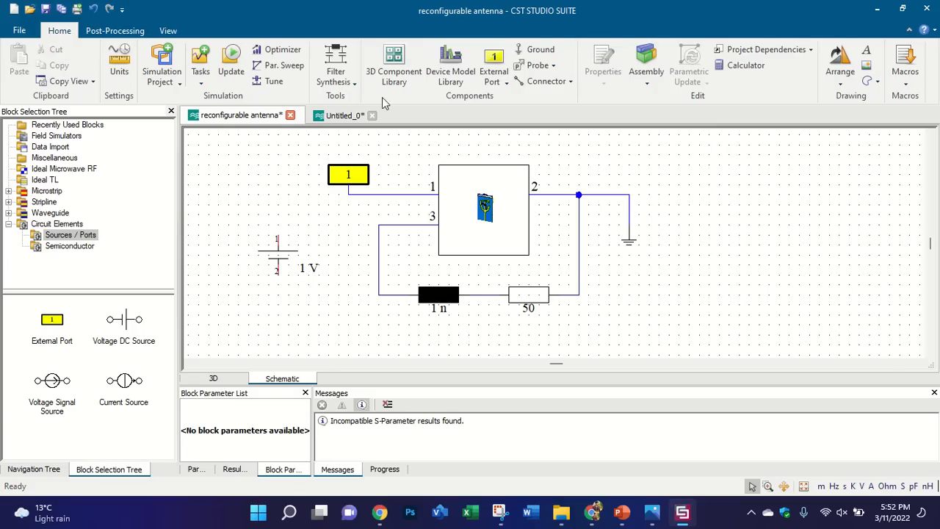
Step: Wire pin 1 of the DC voltage source to the connector at the block's pin 3
click(540, 81)
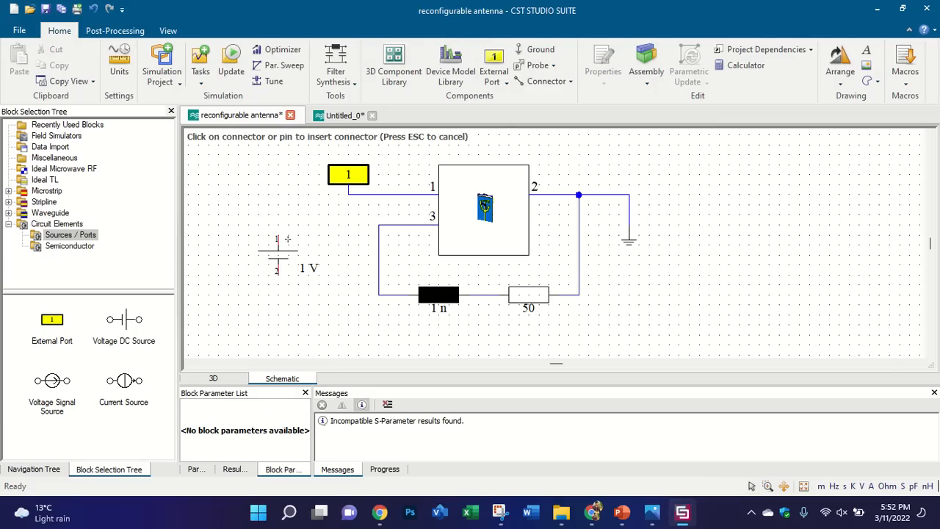
click(277, 235)
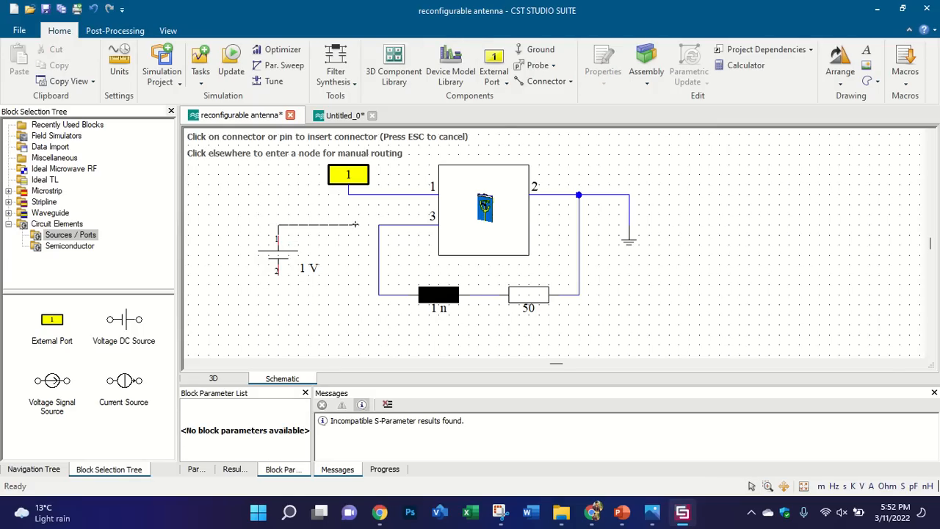
click(435, 224)
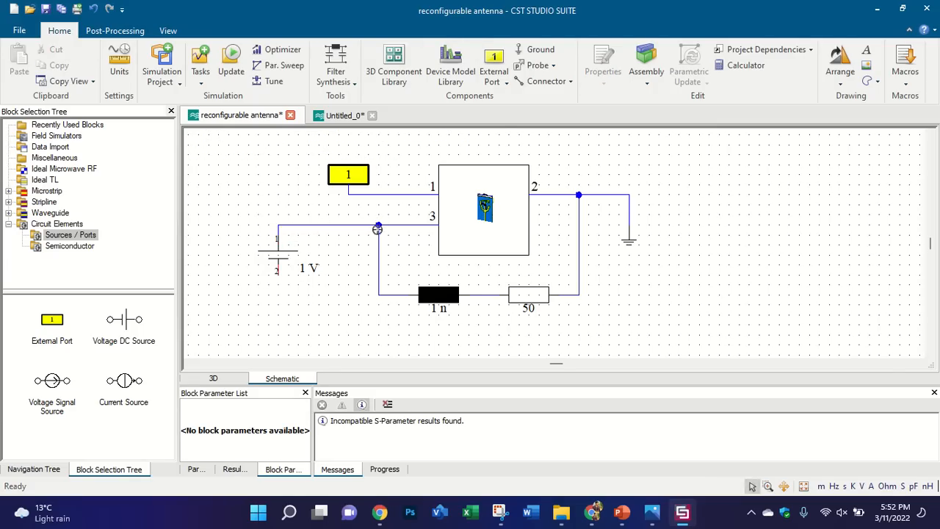
click(542, 81)
click(278, 273)
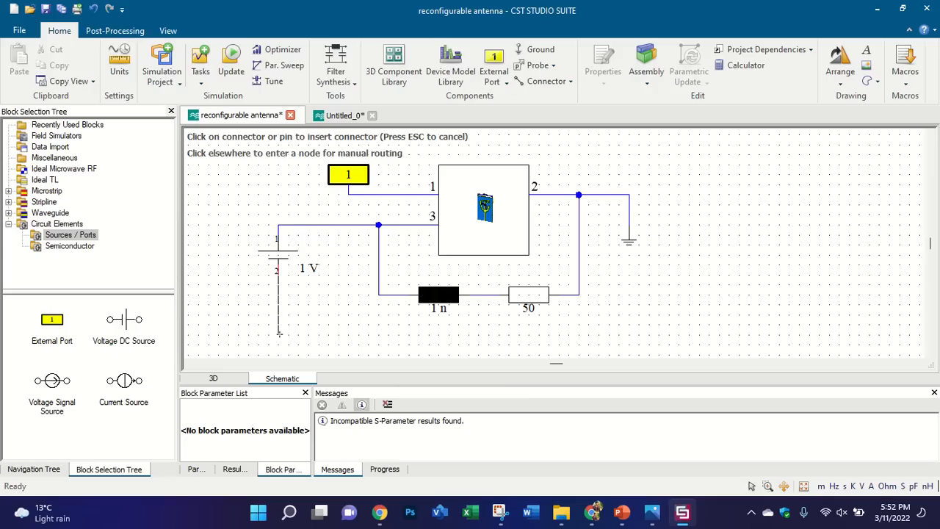
scroll(279, 333, down, 1)
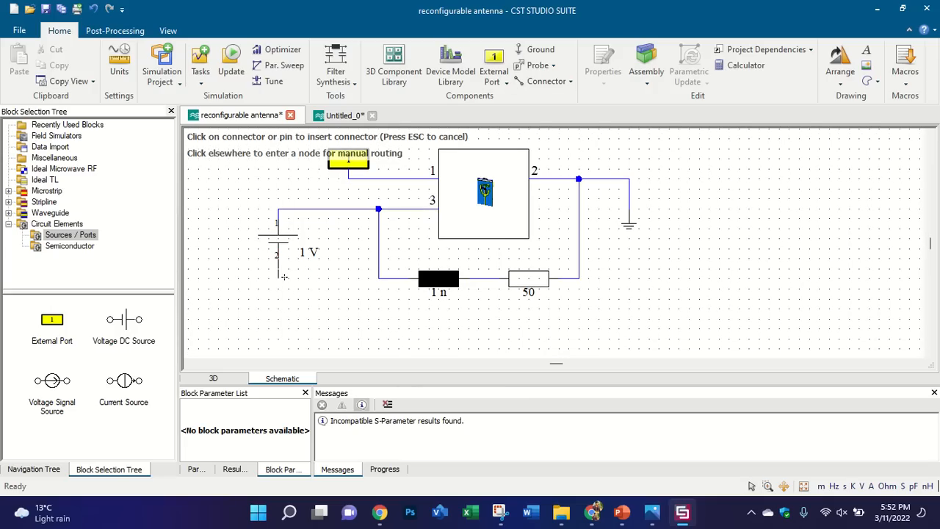
key(Escape)
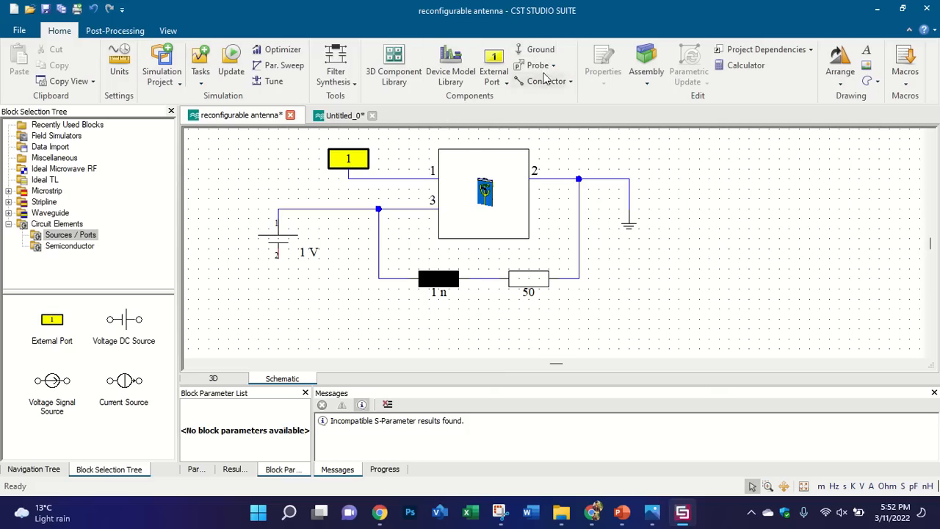
Step: Place a ground symbol directly below the DC voltage source, leaving a gap beneath its pin 2
click(279, 285)
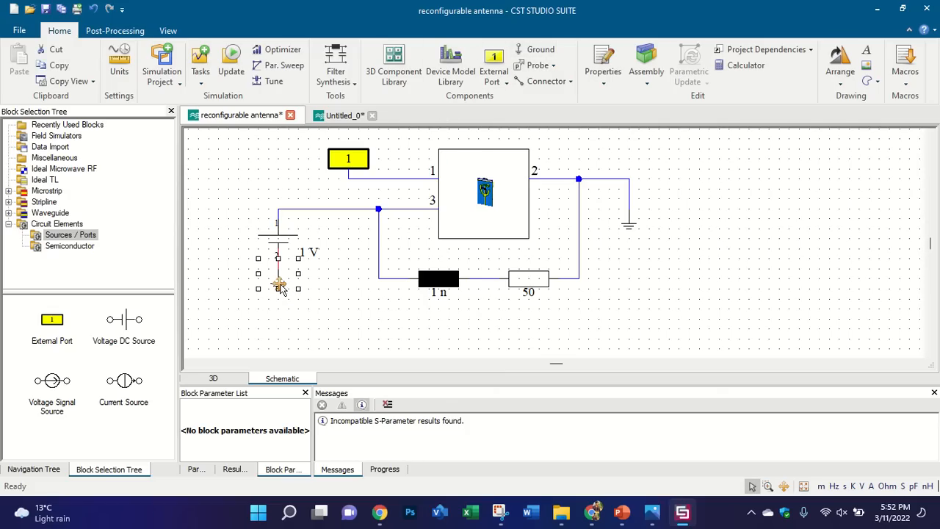
click(330, 300)
drag(278, 283, 279, 314)
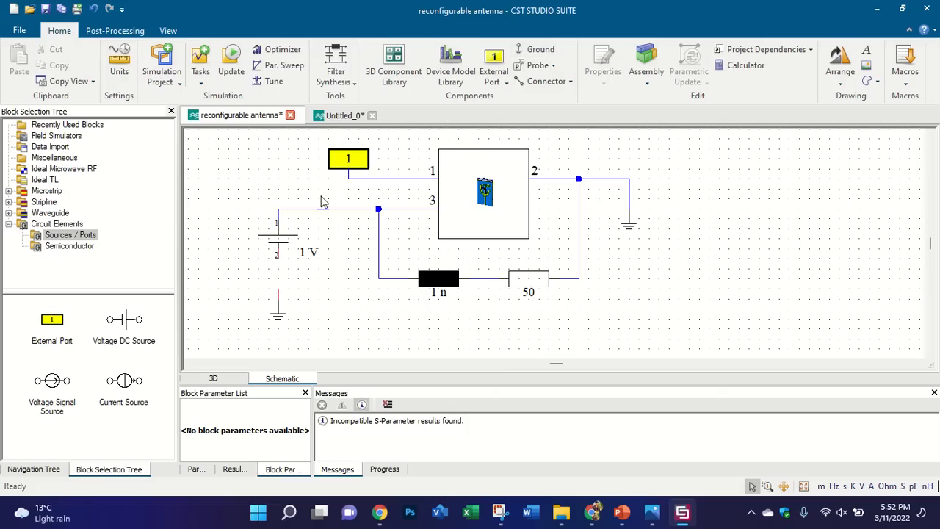
Step: Wire the new ground symbol to pin 2 of the DC voltage source
click(542, 81)
click(278, 289)
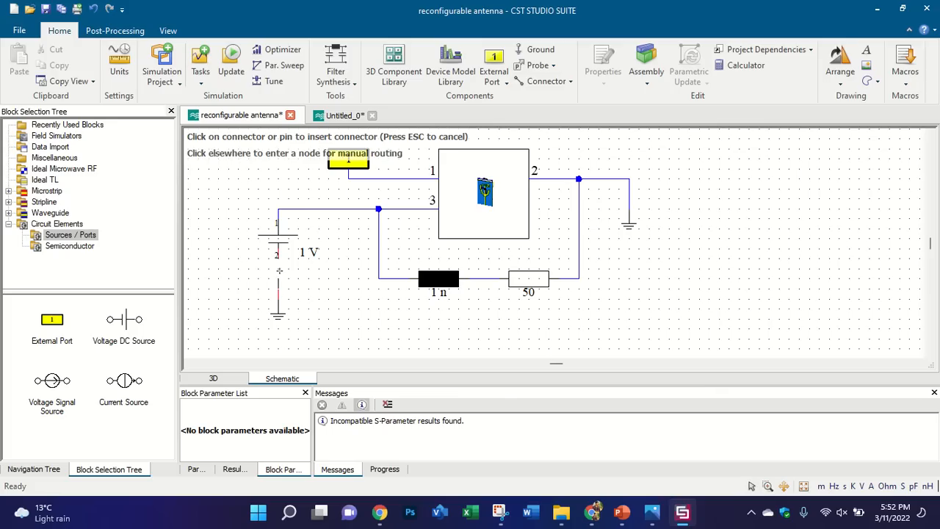
click(277, 255)
scroll(328, 294, down, 1)
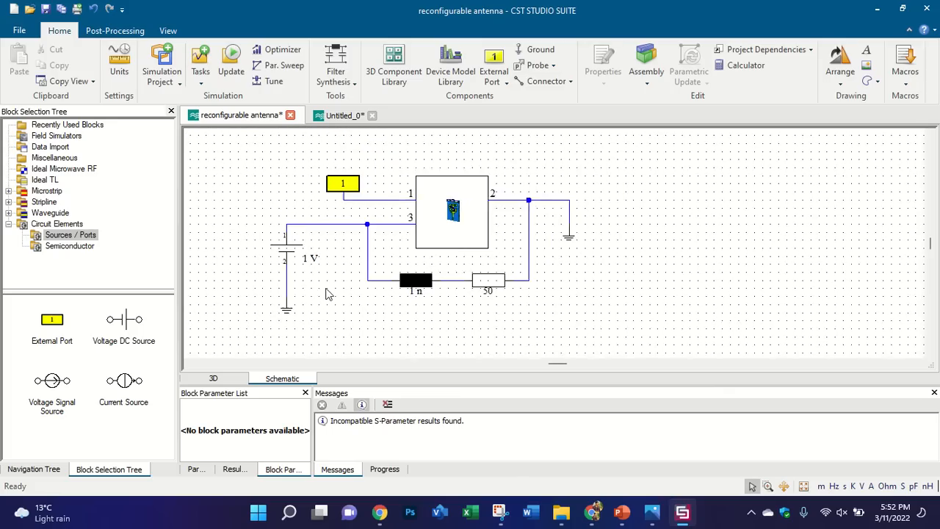
Step: Move the DC voltage source closer to the block and realign its ground symbol straight below pin 2
scroll(316, 213, up, 1)
click(301, 247)
drag(301, 248, 330, 238)
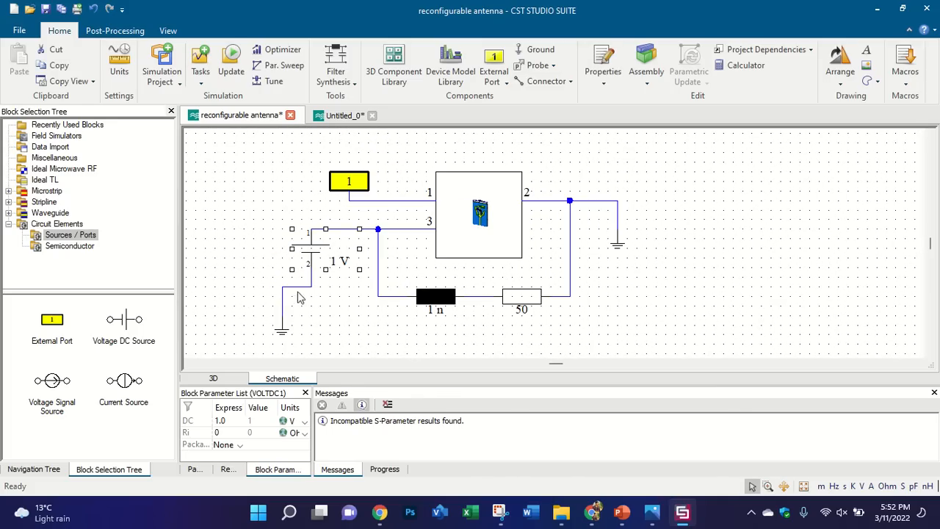
click(282, 325)
drag(316, 309, 310, 301)
click(439, 317)
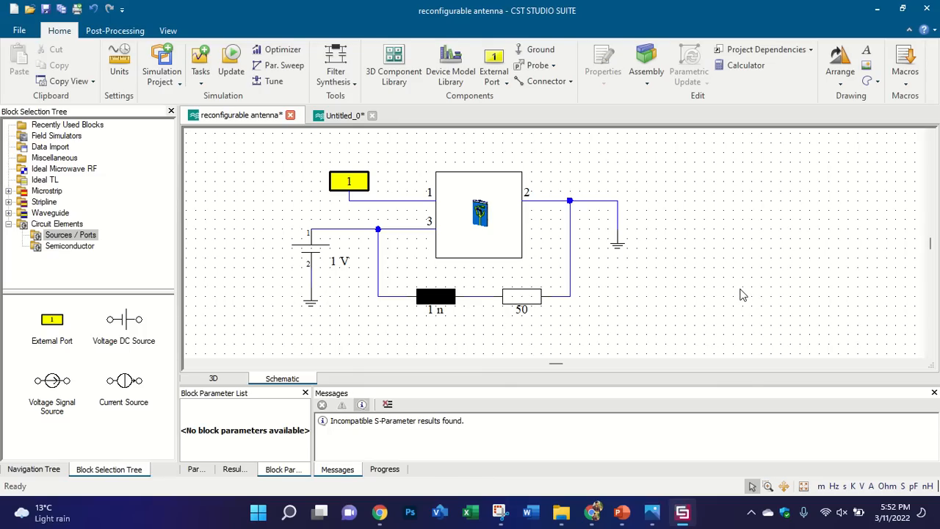
Step: Show the inductor's block parameters and widen the parameter list so its name, expression, value and unit columns are readable
click(435, 297)
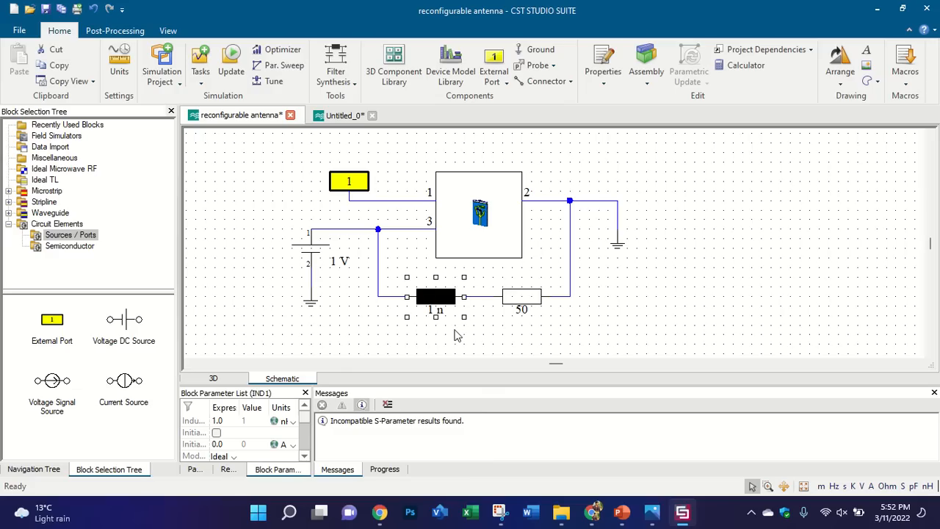
drag(311, 440, 683, 441)
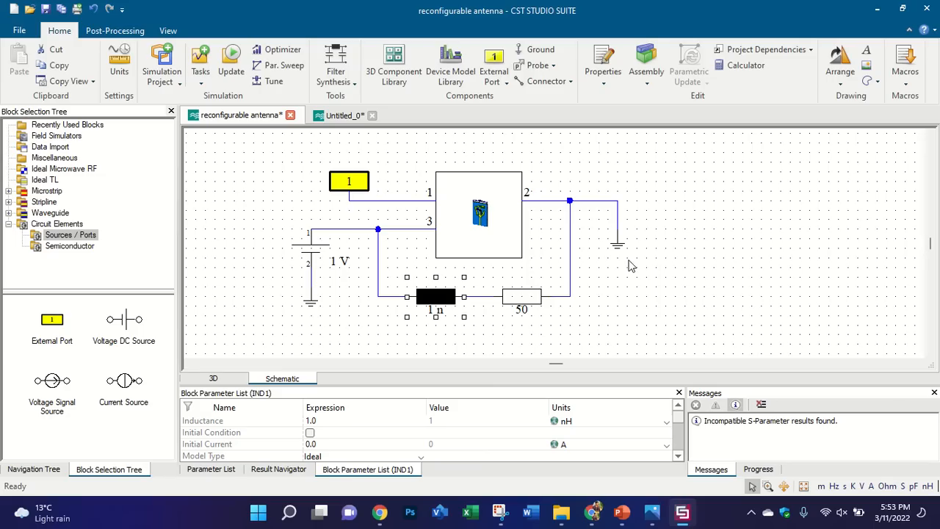
click(639, 280)
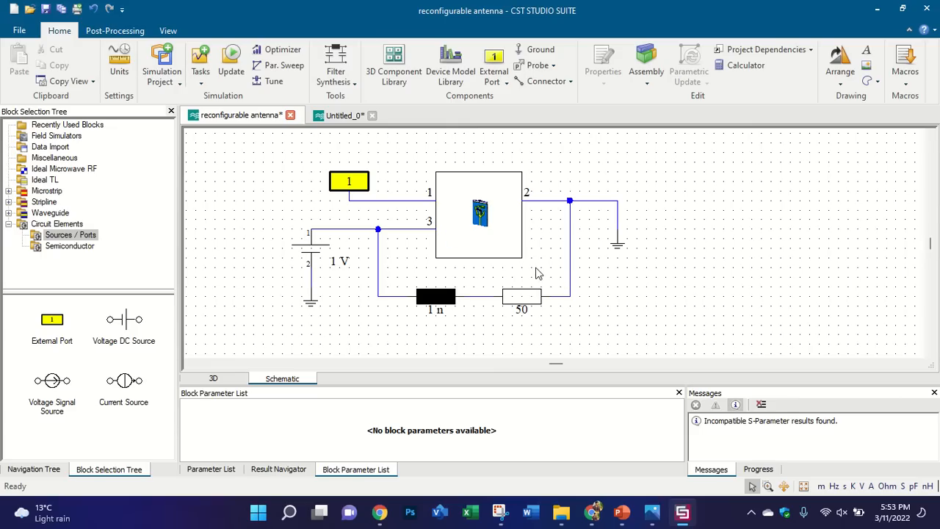
Step: Switch to PowerPoint to check the ON-state inductance and resistance on slide 5, and return to CST Studio Suite
click(622, 514)
click(623, 514)
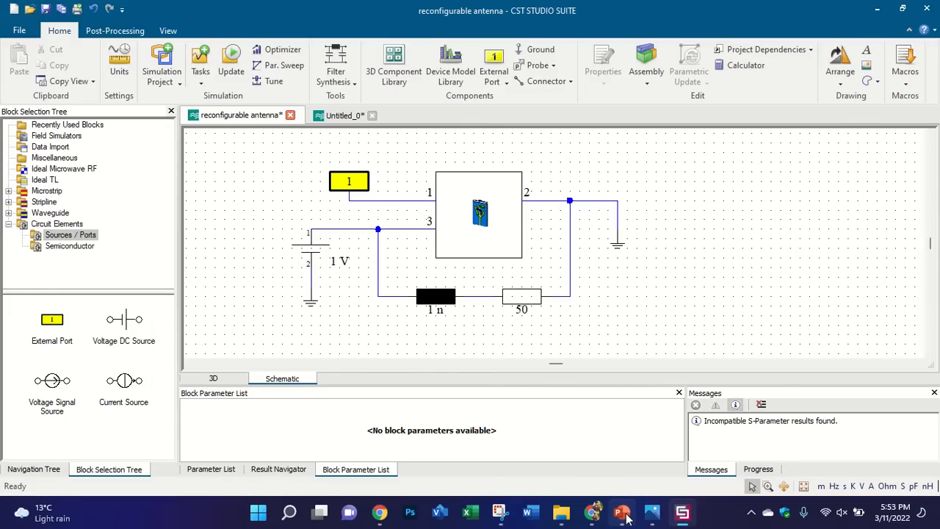
click(622, 514)
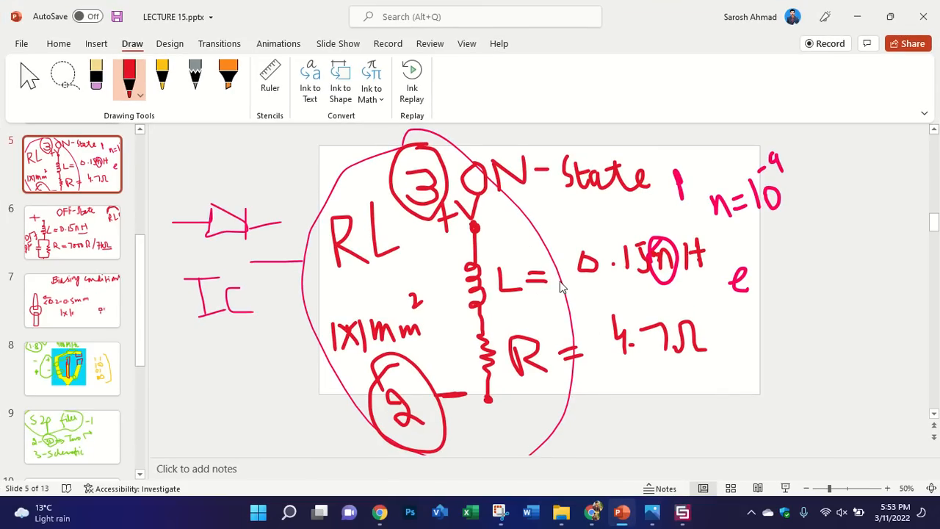
click(682, 512)
Step: Sort the inductor's parameters by expression and set its inductance to 0.15 nH, rechecking the value on the PowerPoint slide
click(420, 296)
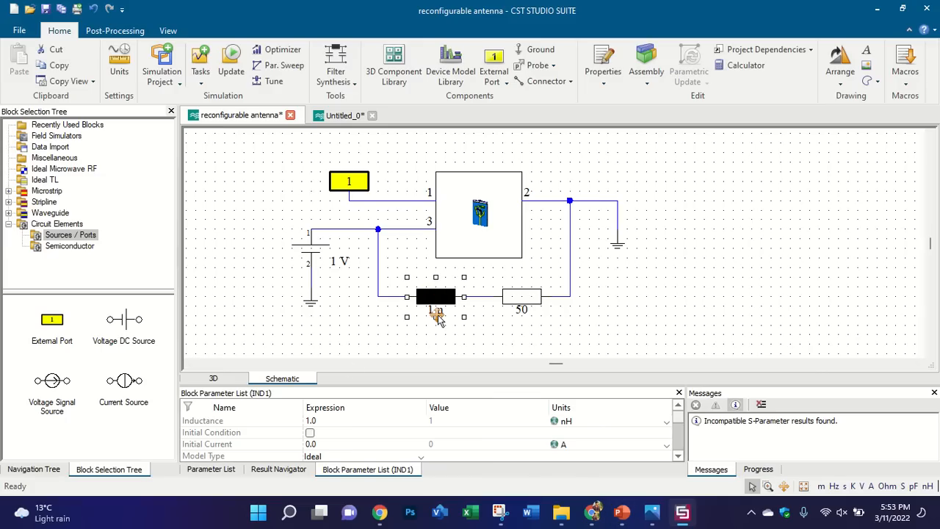
click(367, 408)
click(359, 408)
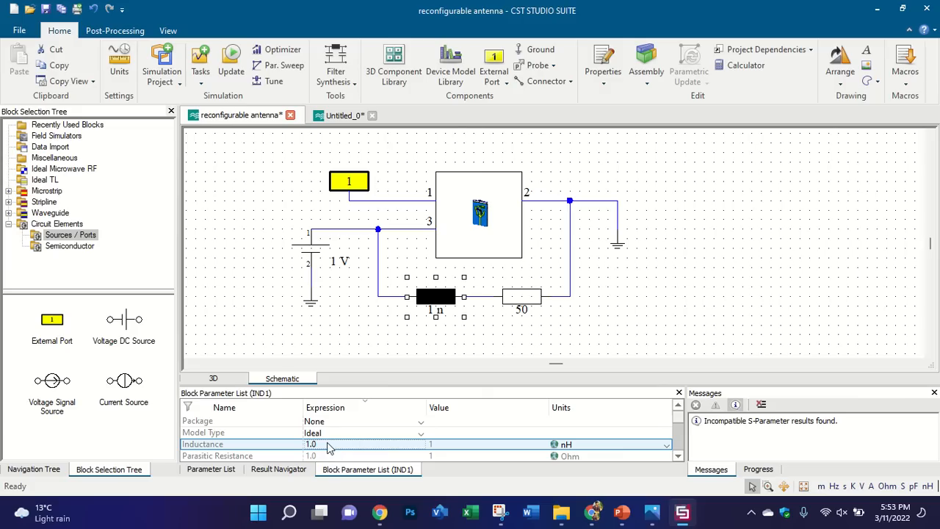
double_click(332, 445)
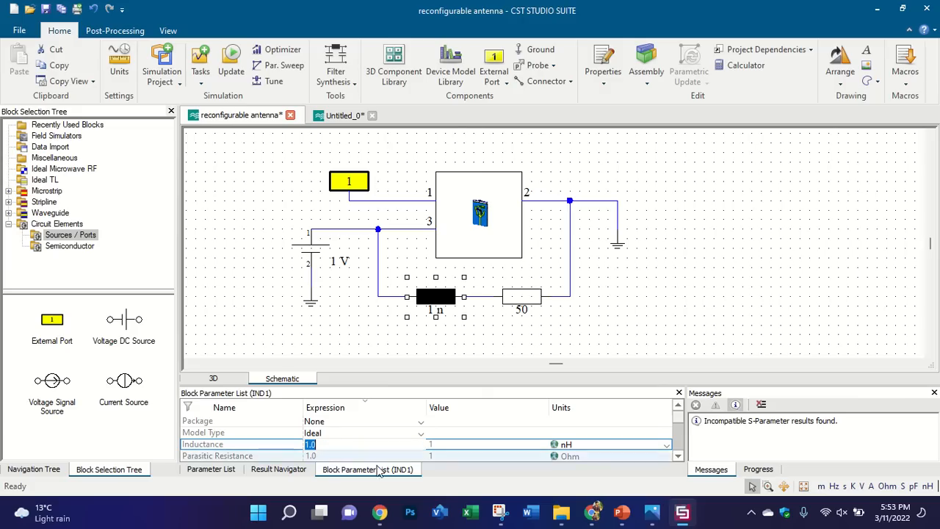
click(621, 517)
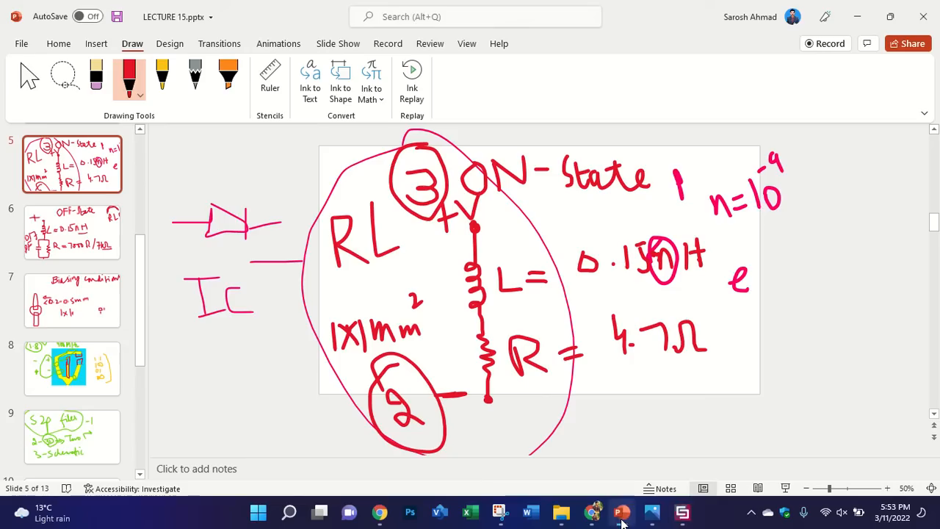
click(623, 517)
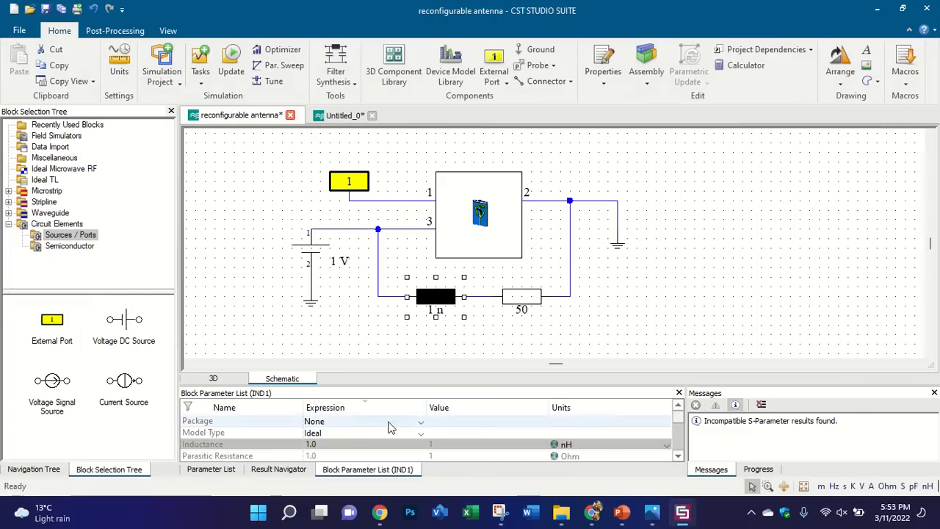
click(324, 445)
click(326, 447)
text(0.15)
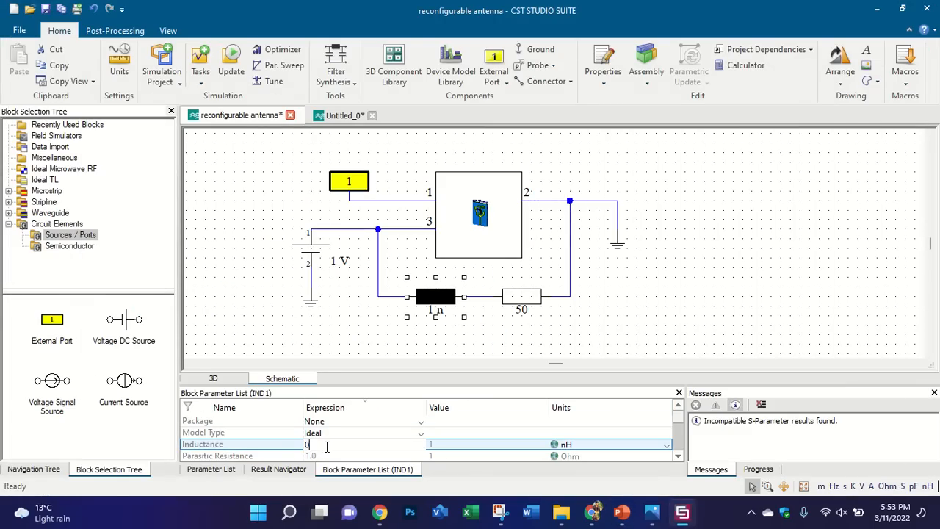
key(Return)
click(580, 444)
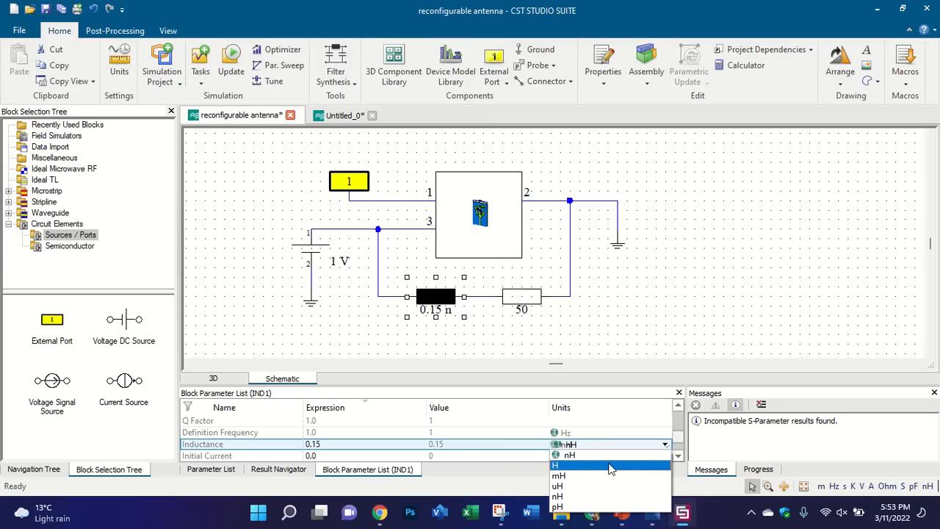
click(596, 455)
click(499, 329)
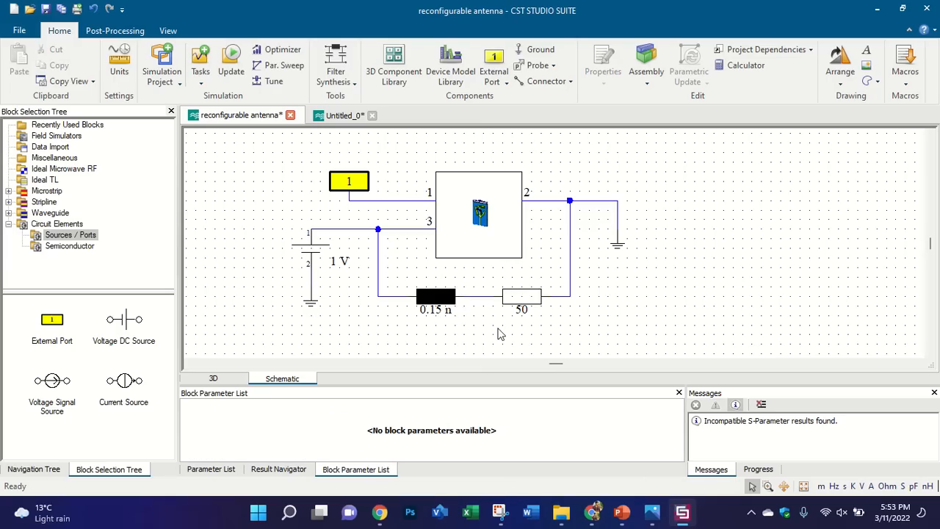
Step: Set the resistor's resistance to 4.7 Ohm, comparing it with the ON-state value on the PowerPoint slide
click(442, 296)
click(523, 304)
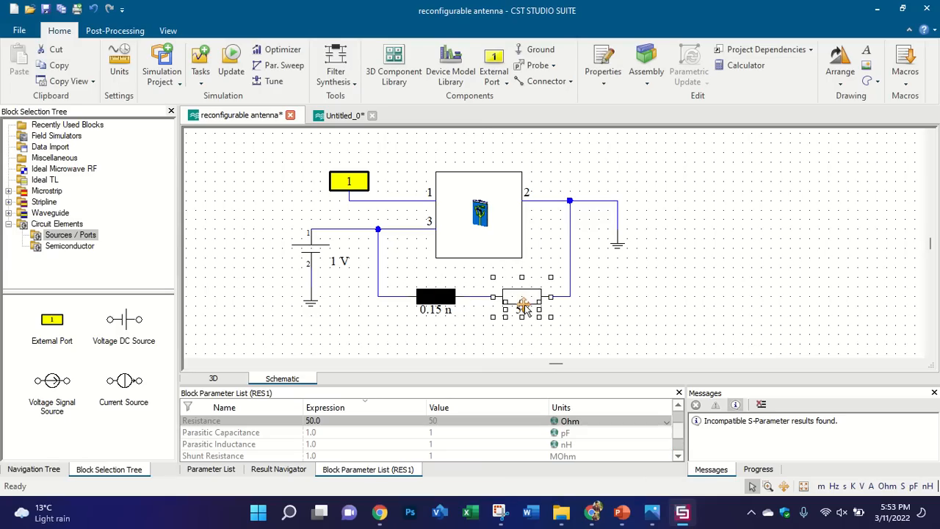
click(623, 514)
click(623, 514)
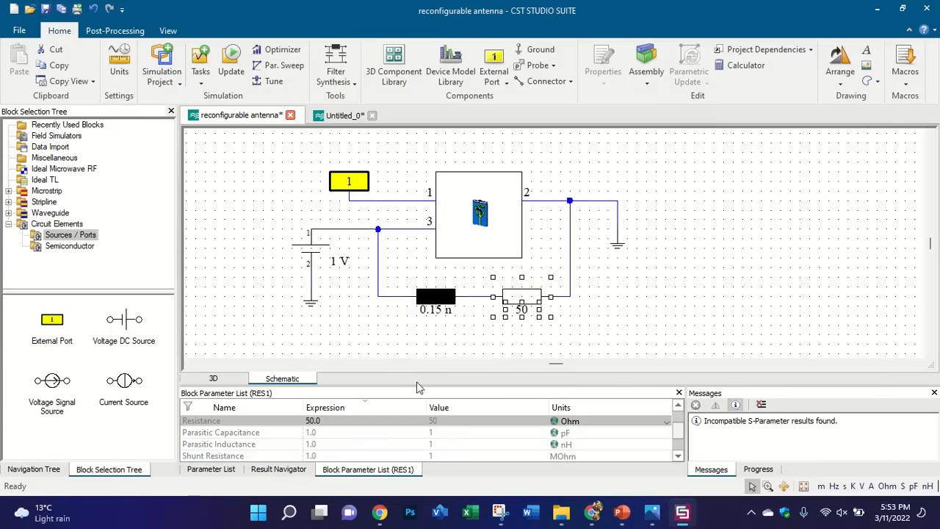
click(323, 422)
click(323, 420)
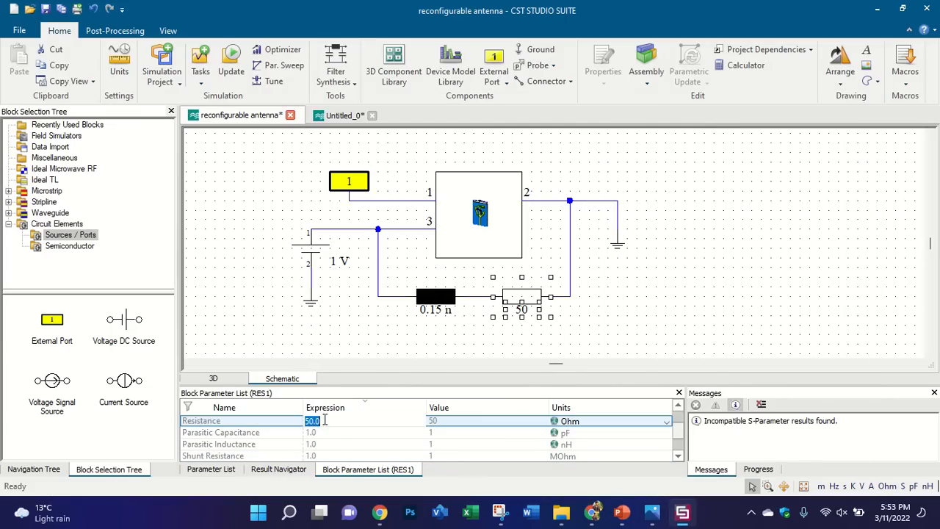
text(4.7)
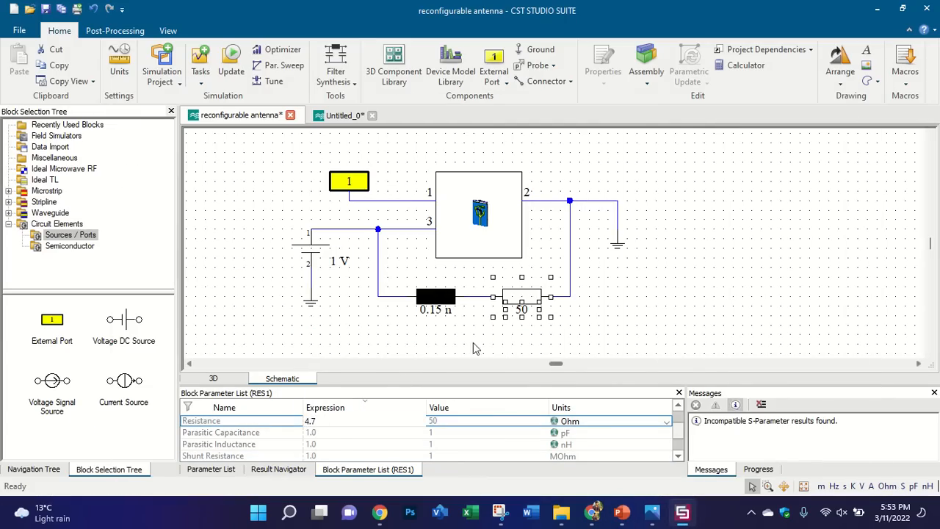
key(Return)
click(593, 423)
click(592, 430)
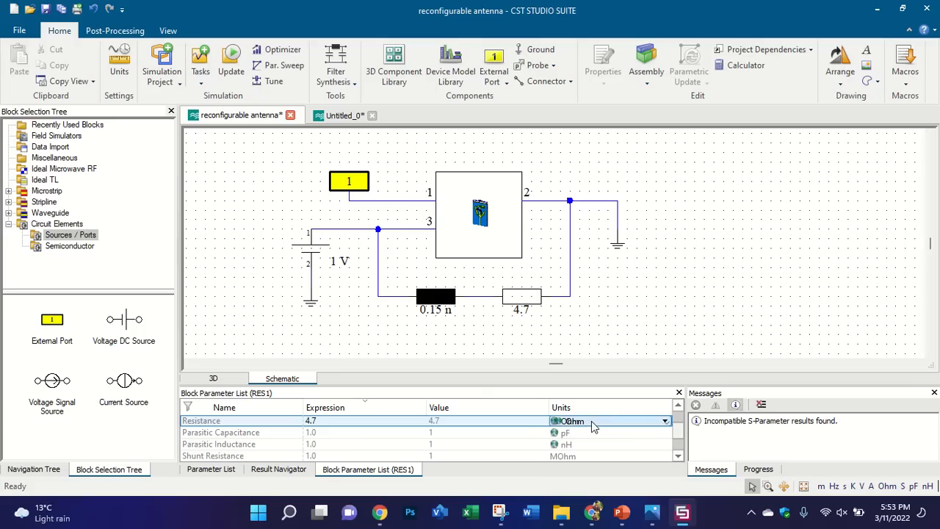
click(621, 517)
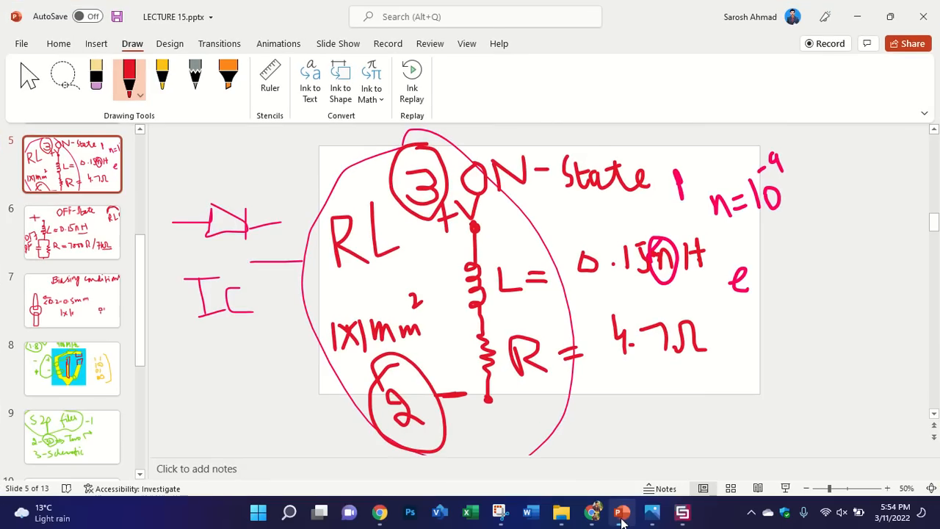
click(621, 517)
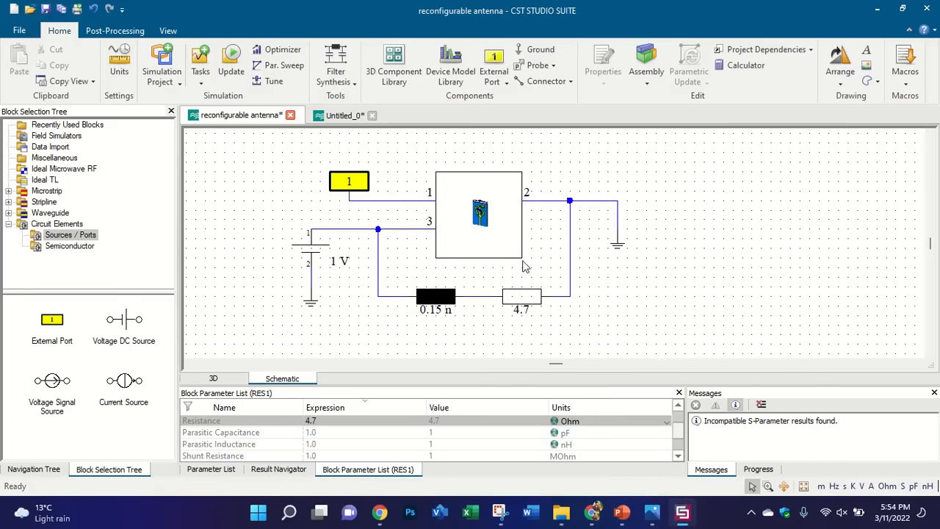
Step: Move external port 1 slightly farther left of the block while keeping it wired to pin 1
click(352, 184)
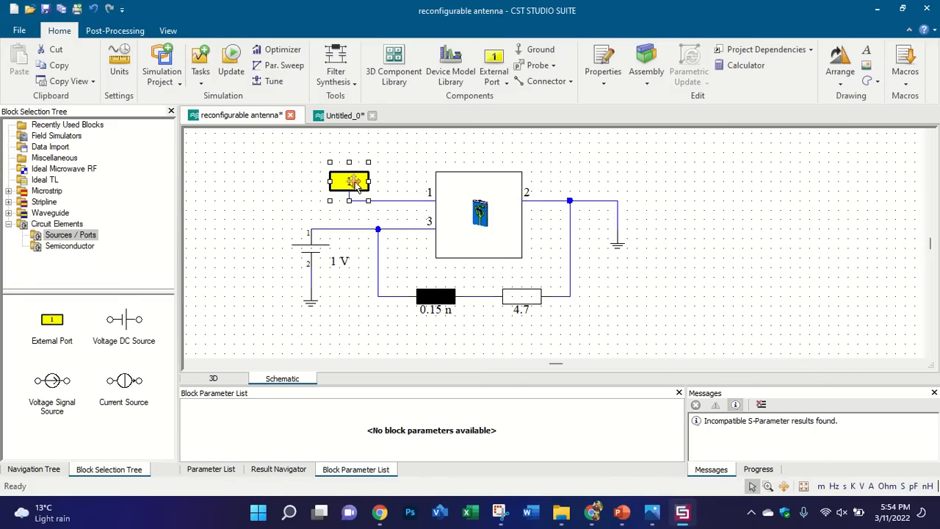
click(402, 167)
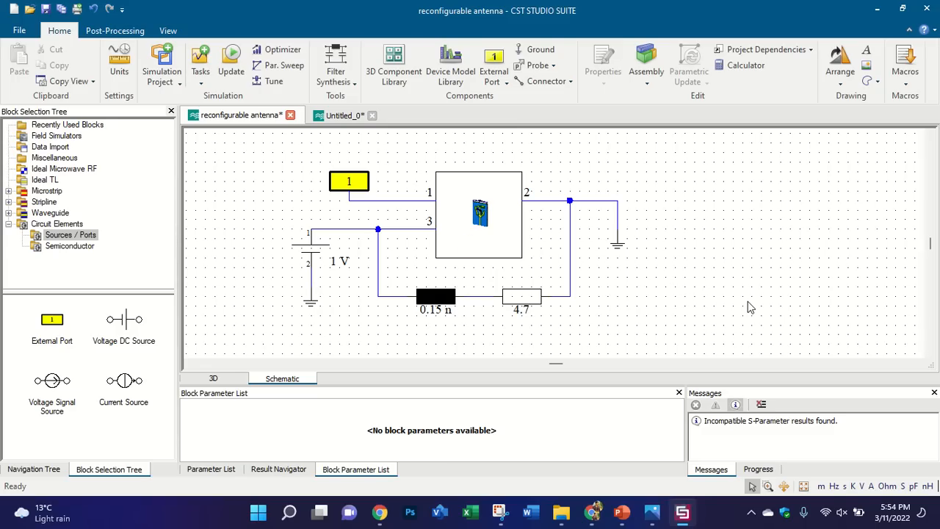
click(353, 185)
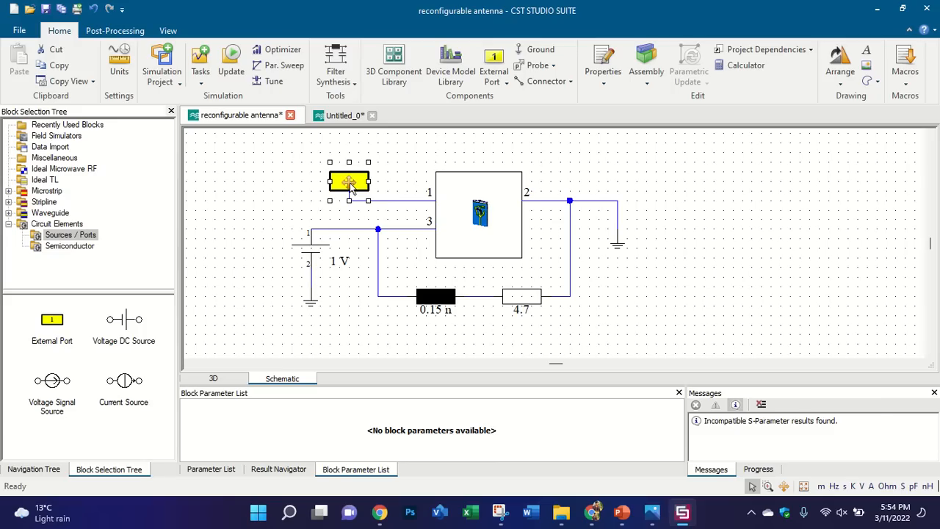
drag(347, 187, 328, 187)
key(Delete)
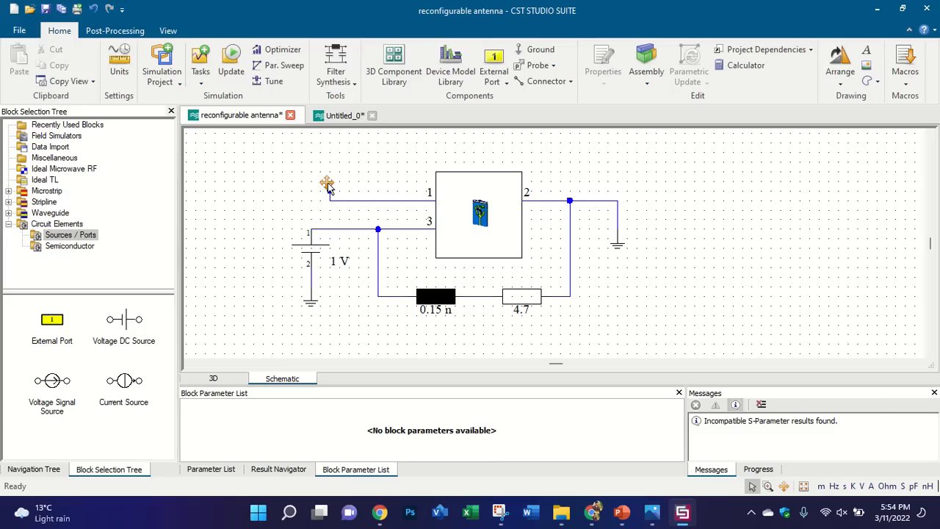
click(378, 229)
click(329, 167)
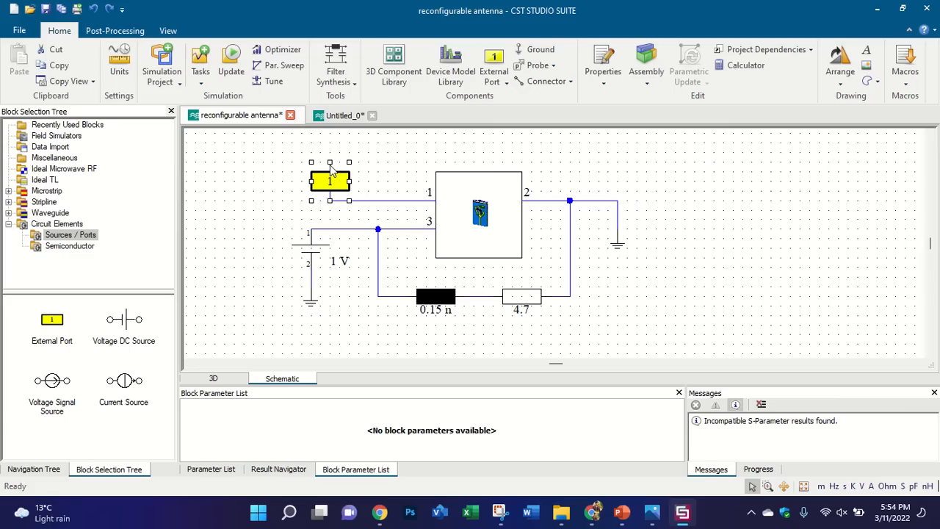
click(286, 194)
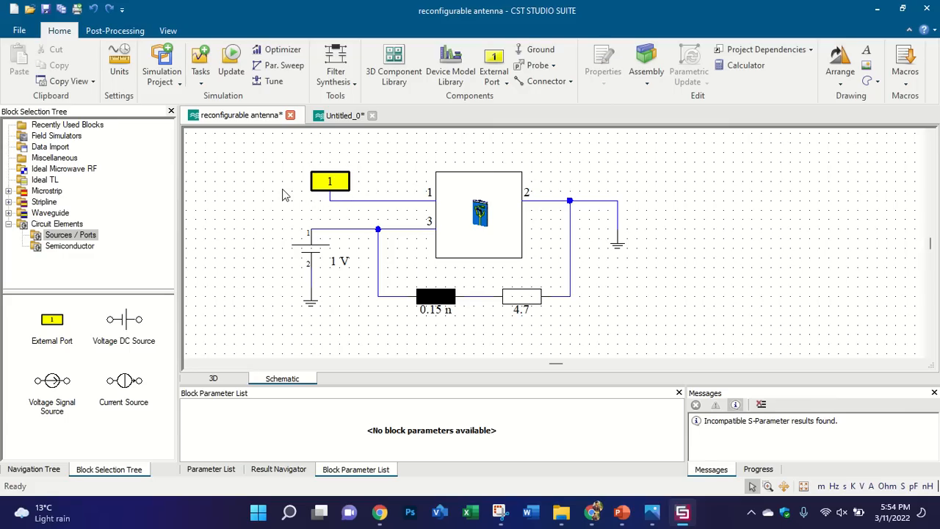
Step: Set the DC bias voltage source in the schematic to 0.7 V
click(331, 180)
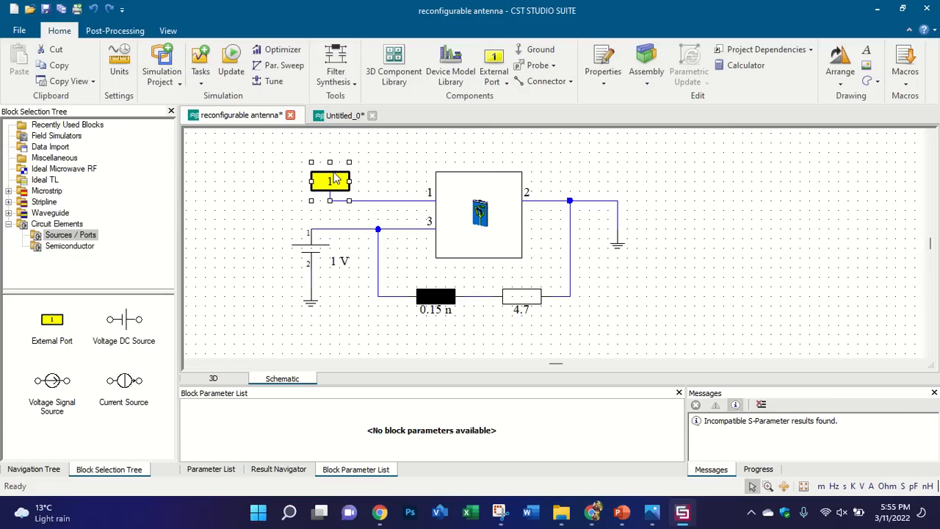
click(243, 227)
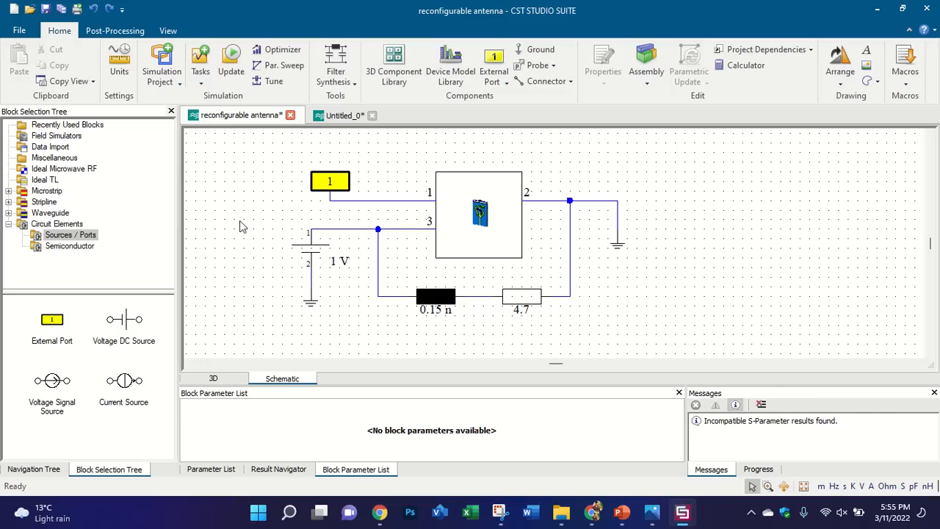
click(334, 263)
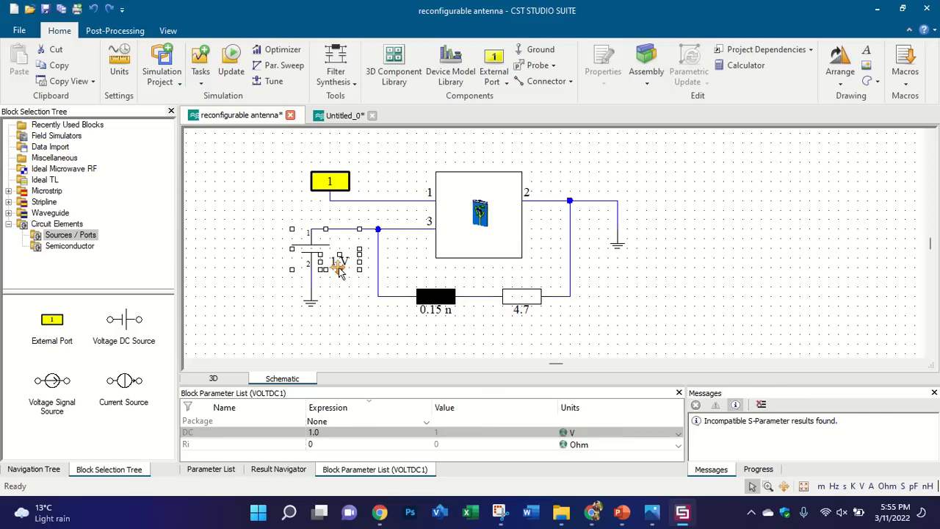
double_click(338, 433)
text(0.)
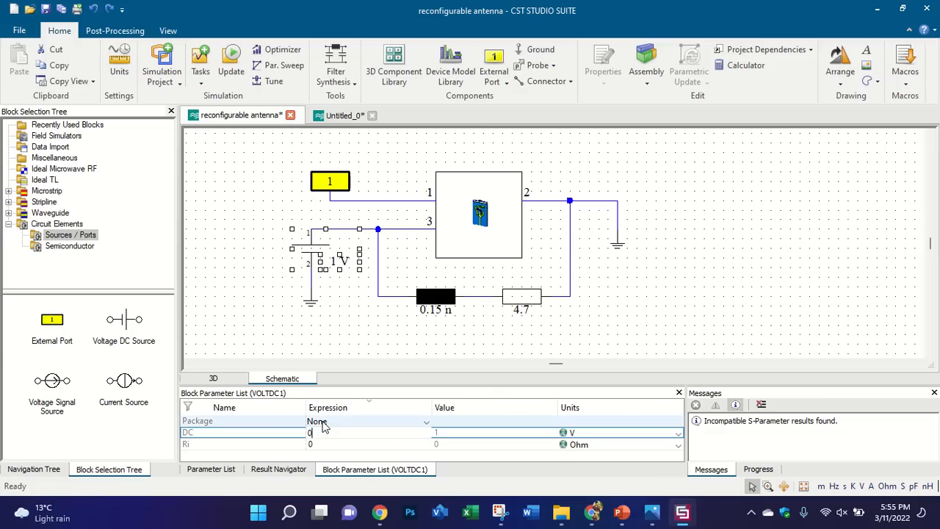
text(7)
click(247, 237)
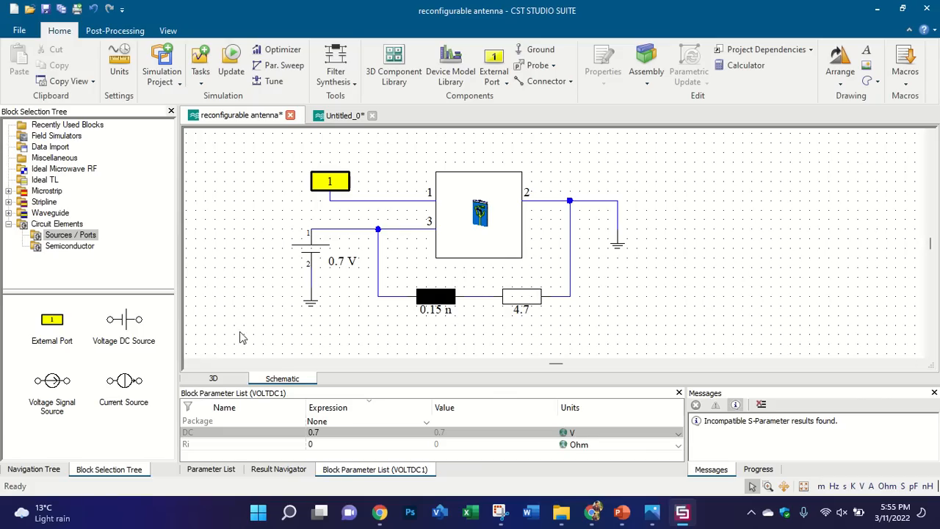
Step: Examine the antenna's diode gap in the 3D model, and review the time domain solver parameters without starting the solver
click(232, 379)
scroll(299, 292, down, 5)
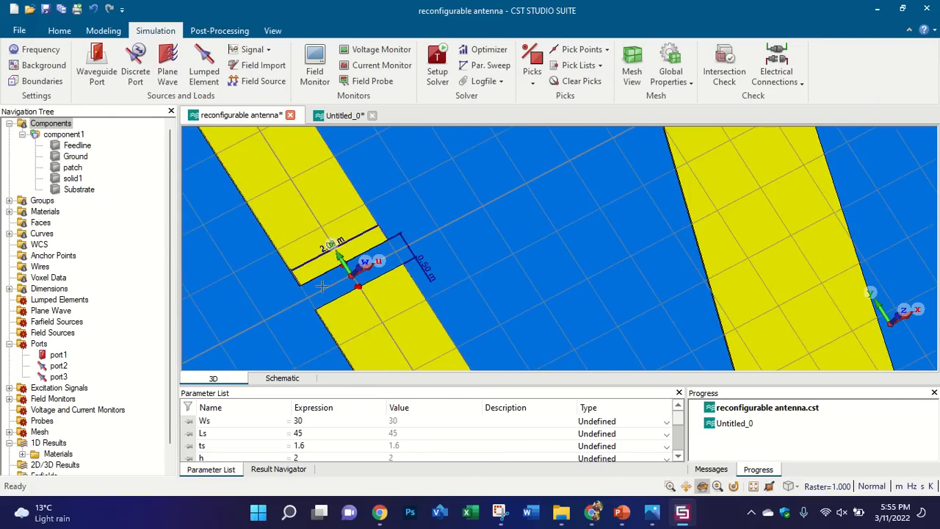
scroll(367, 266, down, 7)
scroll(371, 267, up, 4)
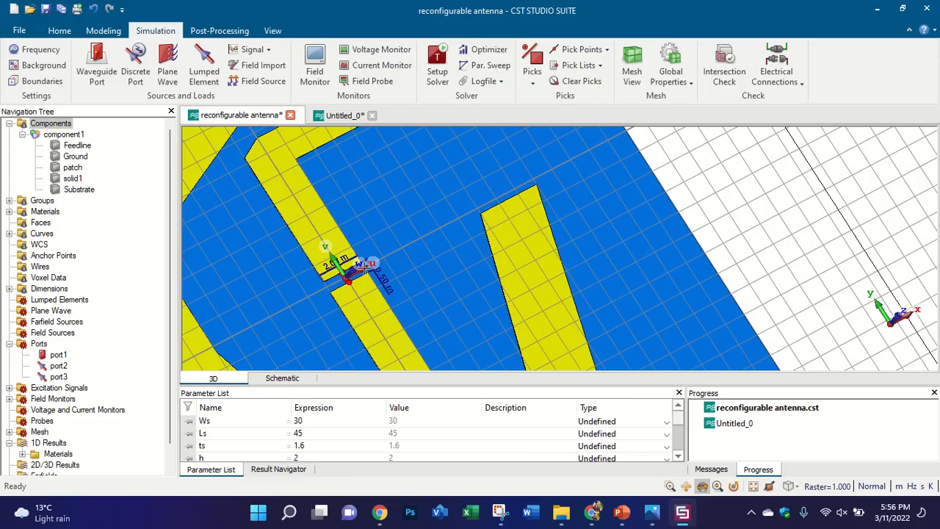
scroll(359, 268, down, 3)
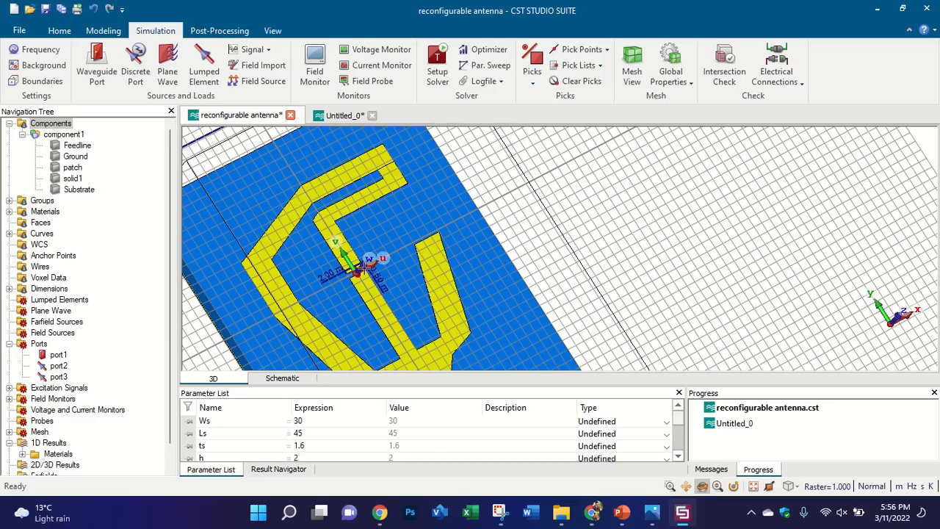
click(273, 381)
click(213, 378)
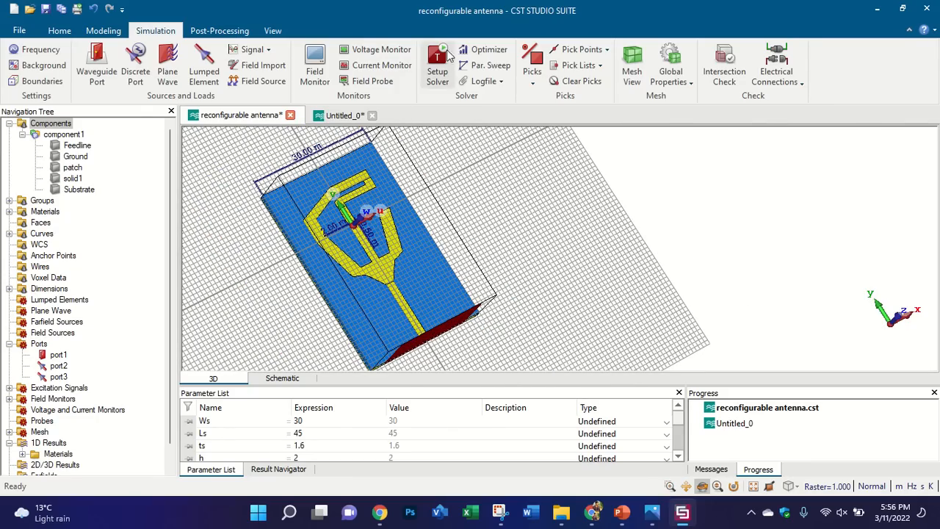
click(439, 59)
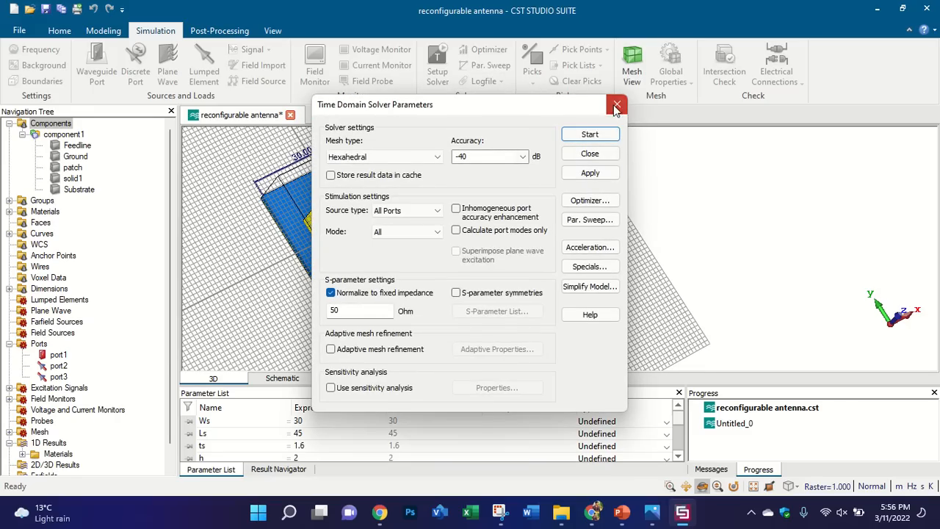
click(616, 110)
Step: Examine discrete ports 2 and 3 across the gap and the feedline with its waveguide port in the 3D model
mouse_move(461, 225)
mouse_down()
mouse_move(651, 184)
mouse_move(452, 212)
mouse_up()
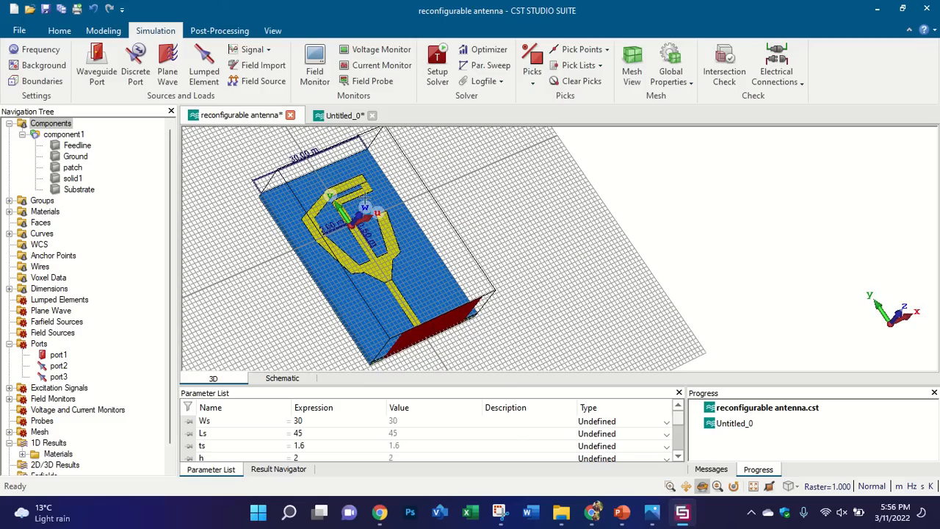
scroll(365, 205, up, 4)
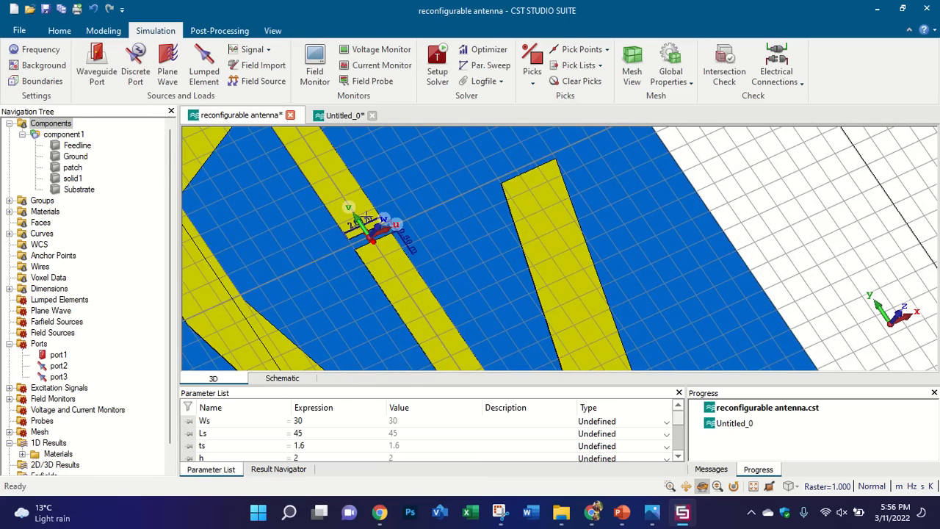
scroll(367, 233, up, 3)
scroll(421, 270, down, 2)
scroll(408, 301, up, 2)
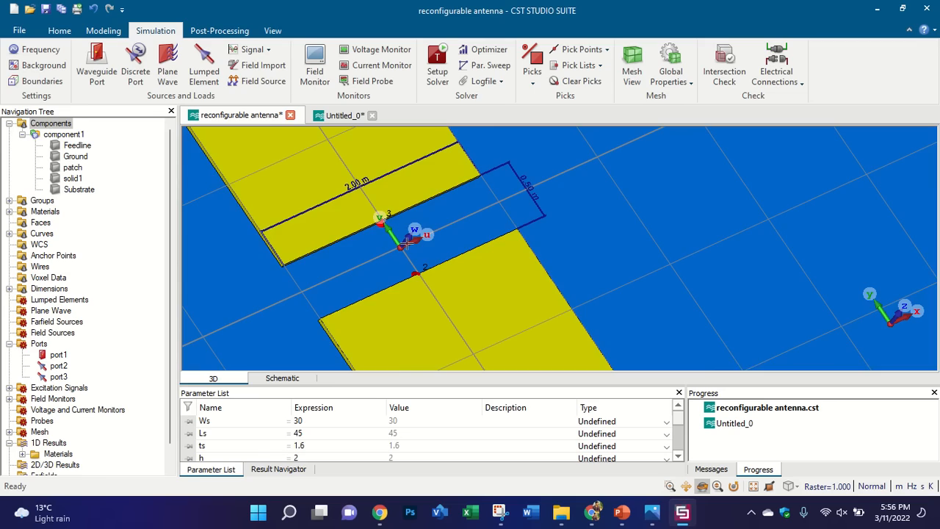
scroll(406, 244, down, 2)
scroll(411, 199, down, 4)
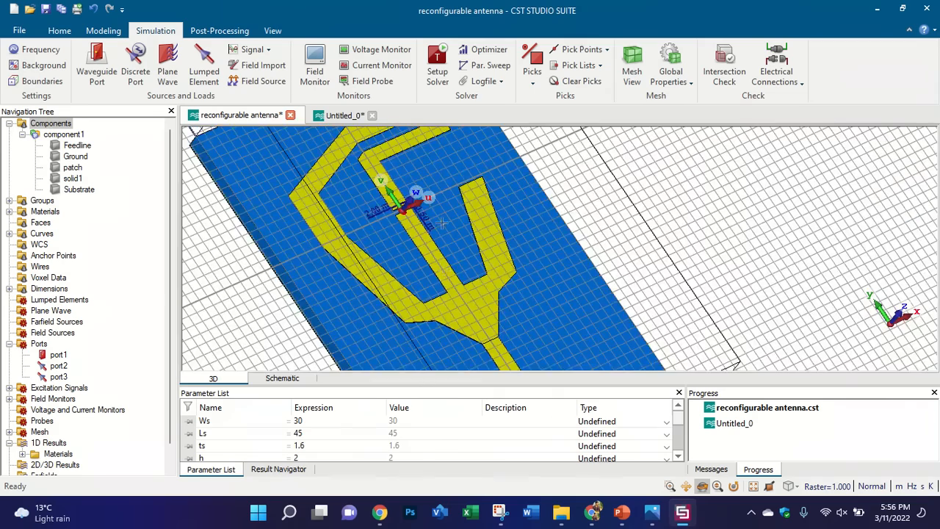
scroll(503, 345, up, 4)
scroll(379, 197, down, 5)
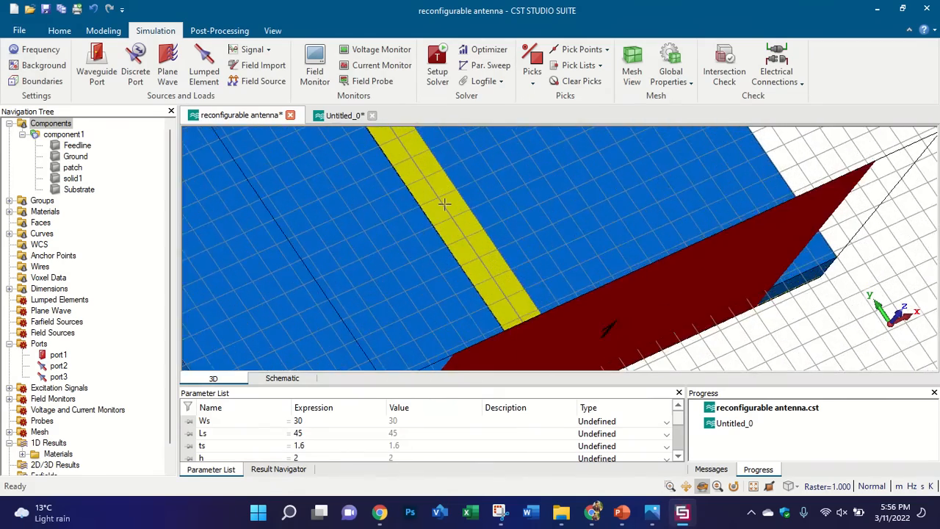
scroll(421, 153, up, 1)
scroll(376, 162, up, 2)
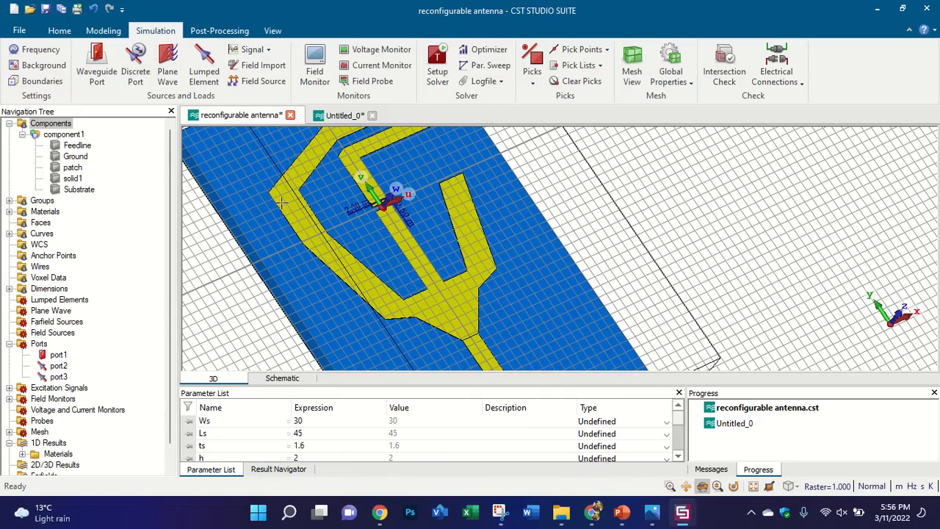
Step: Add an S-Parameters simulation task to the schematic using the CST circuit simulator, enable creation of individual block S-parameter results, and run it
click(282, 378)
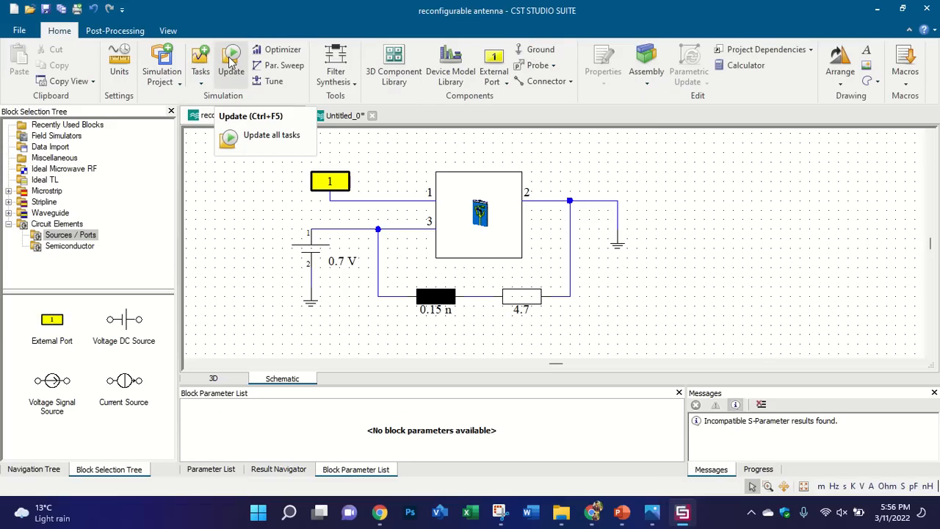
click(230, 62)
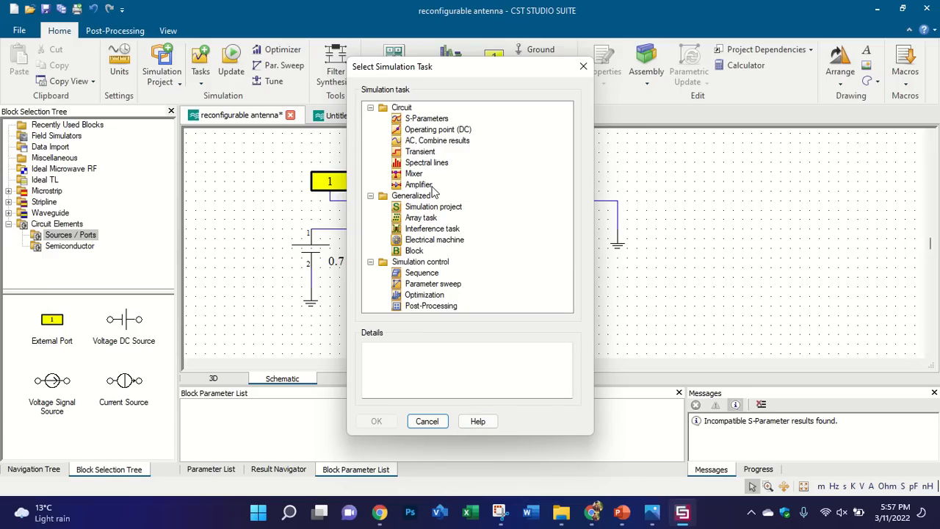
click(435, 121)
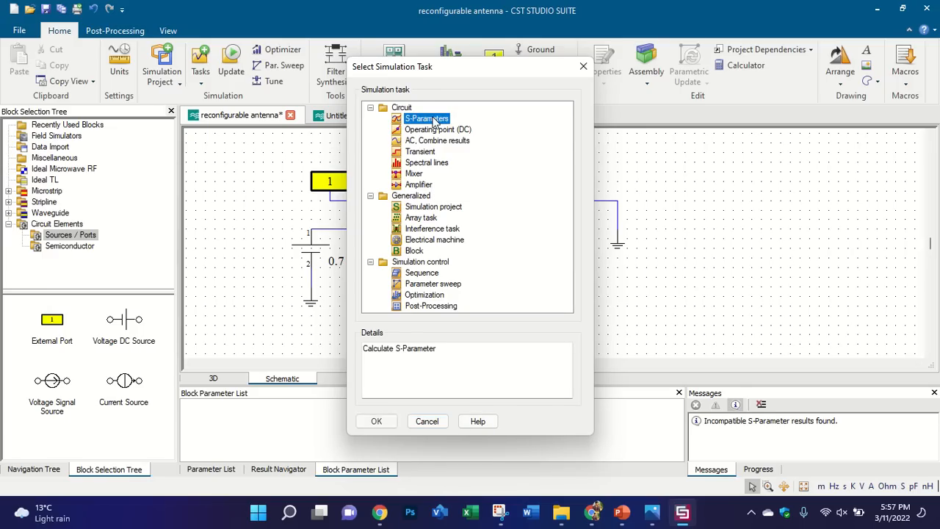
click(375, 420)
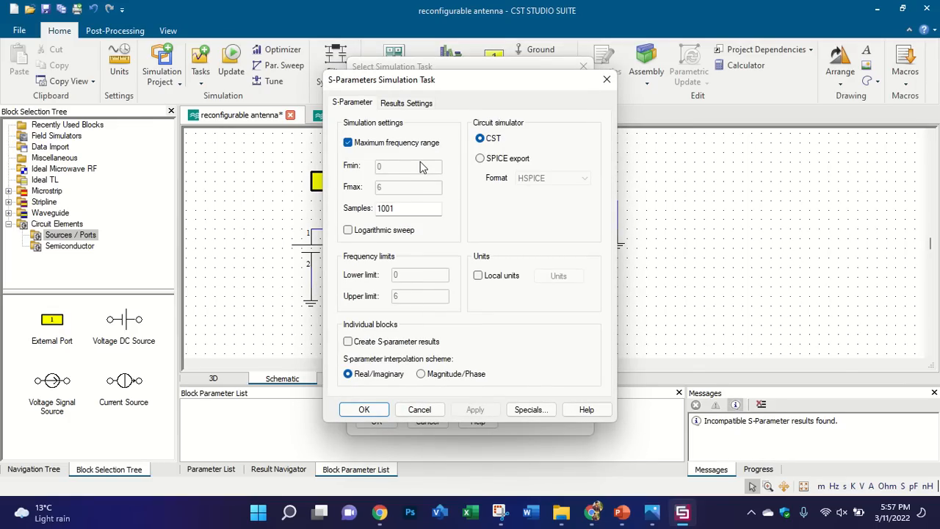
click(488, 159)
click(482, 139)
click(419, 104)
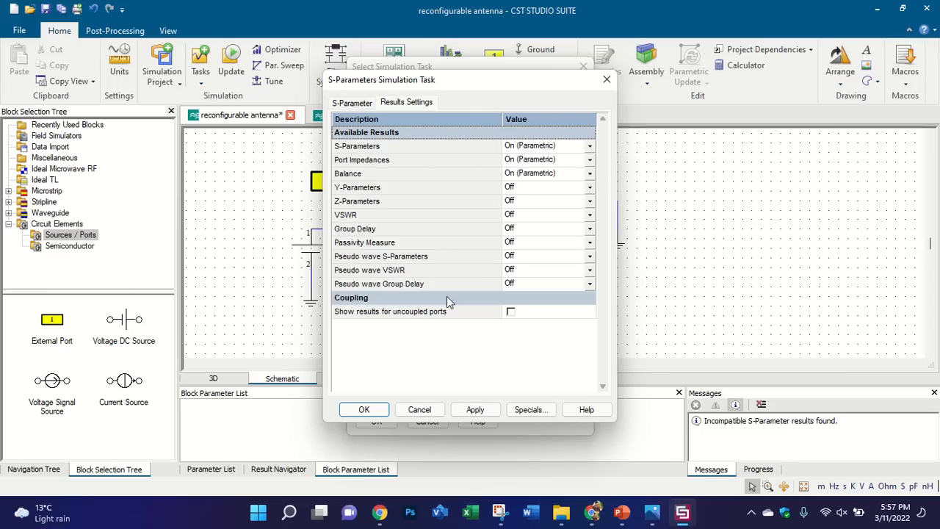
click(353, 103)
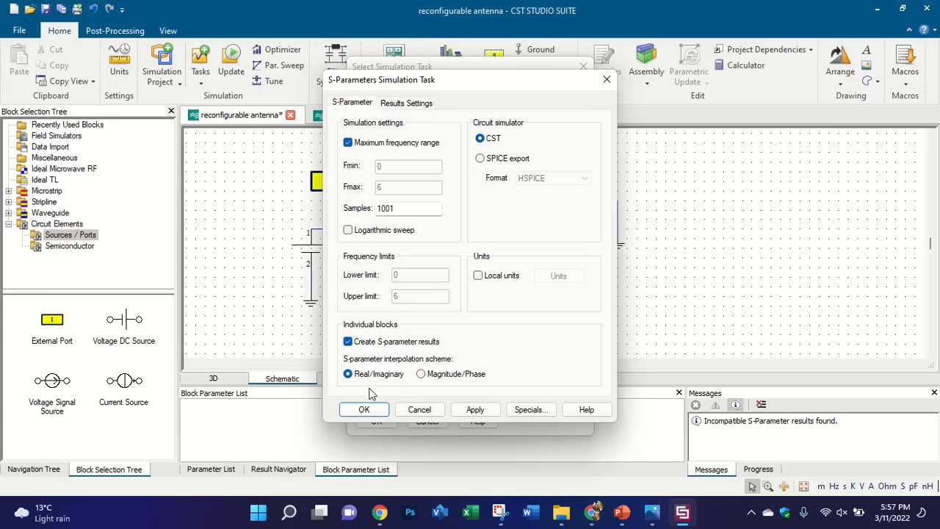
click(362, 411)
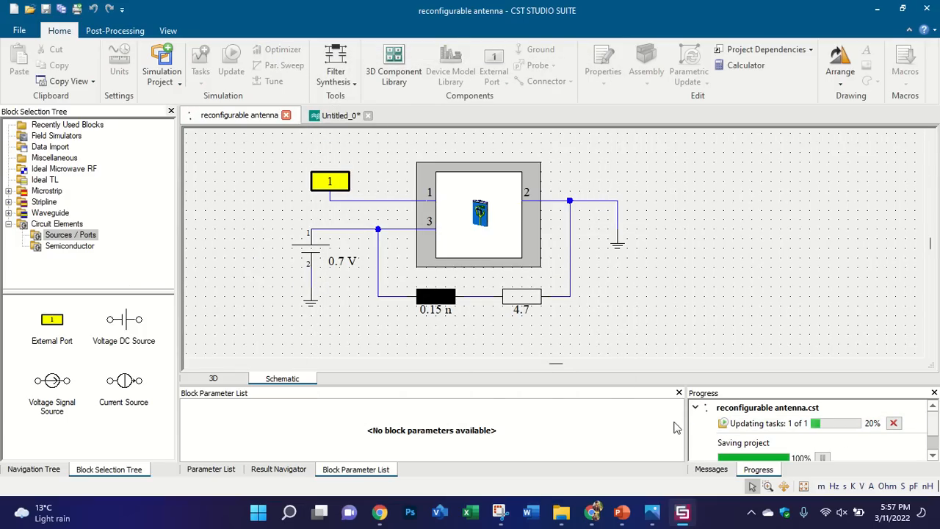
Step: Widen the message area to read the simulation errors, check the 3D antenna model, and close the messages
drag(684, 430, 333, 439)
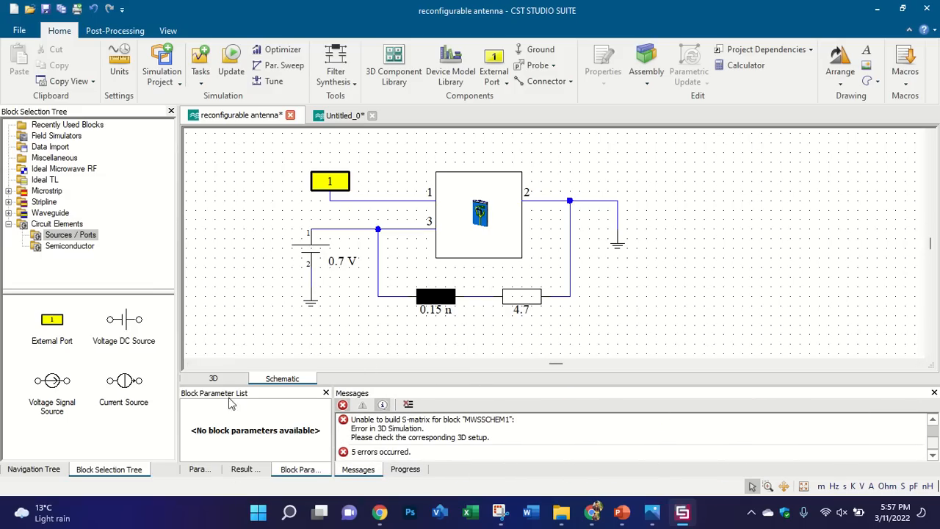
click(214, 378)
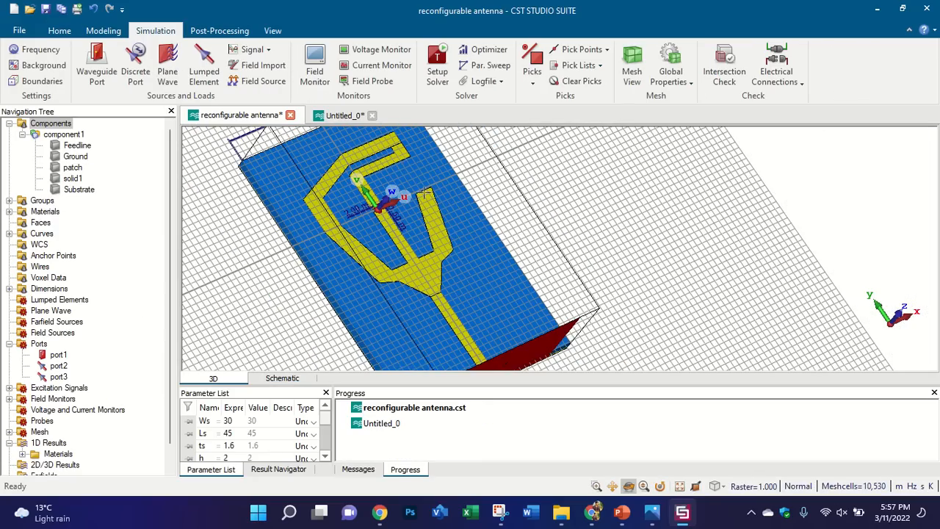
scroll(540, 211, up, 2)
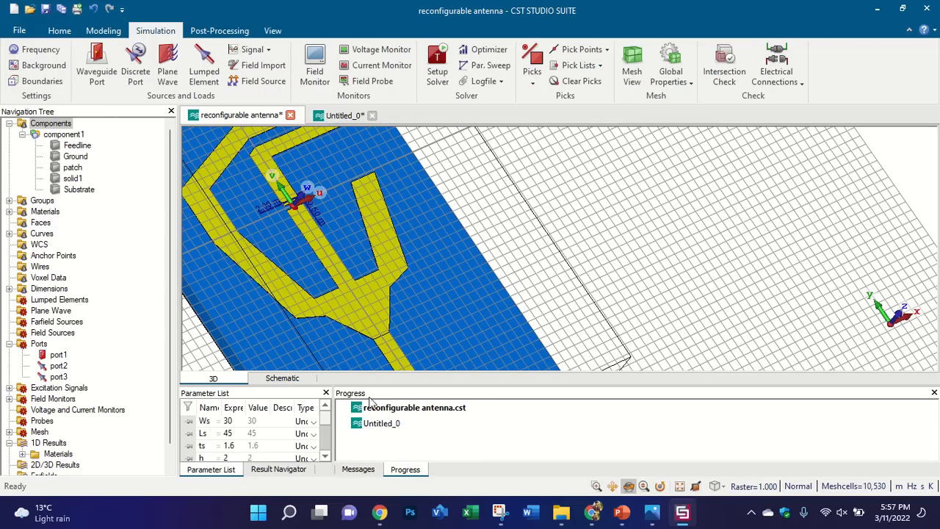
click(283, 376)
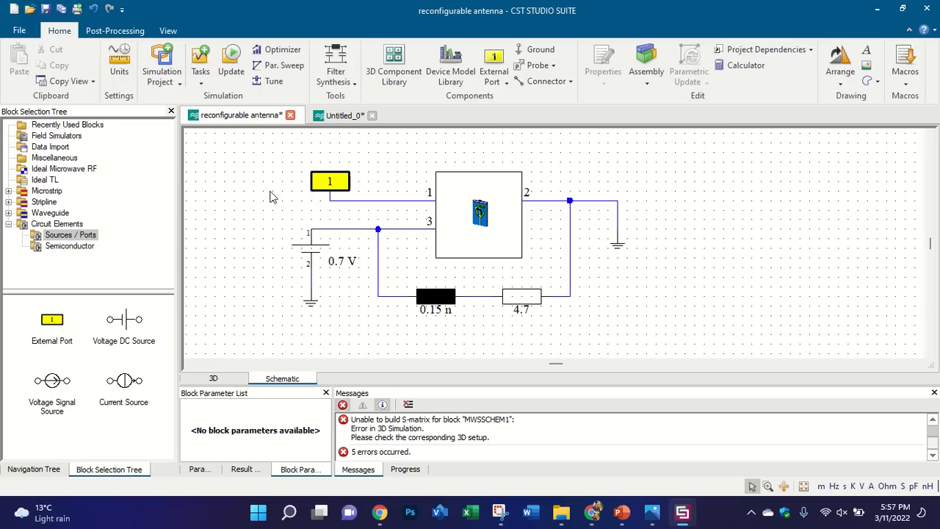
click(934, 393)
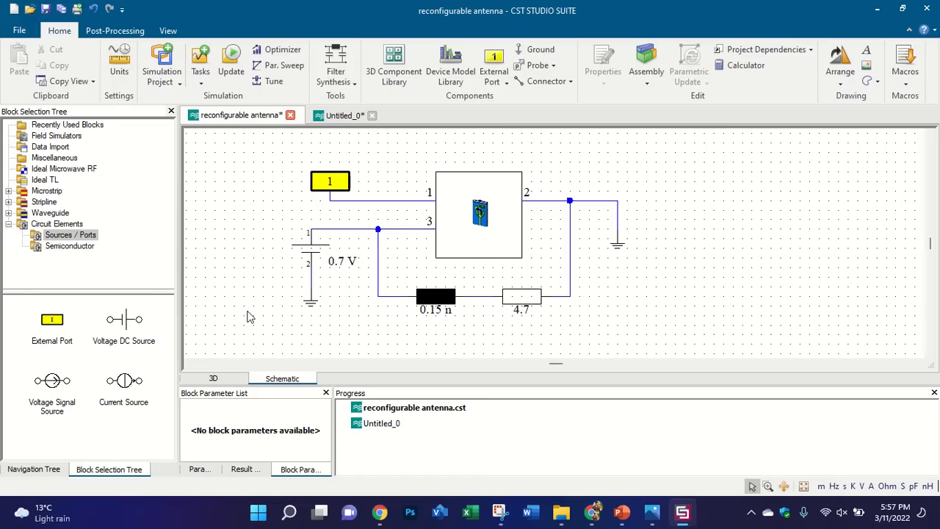
Step: Display the basic Circuit Elements blocks, including the resistor, capacitor and inductor
click(72, 247)
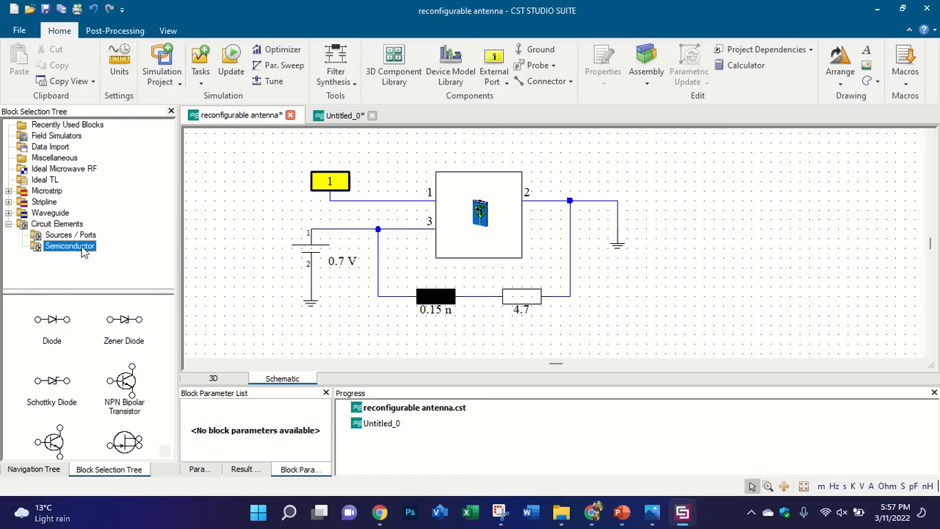
click(73, 235)
click(77, 224)
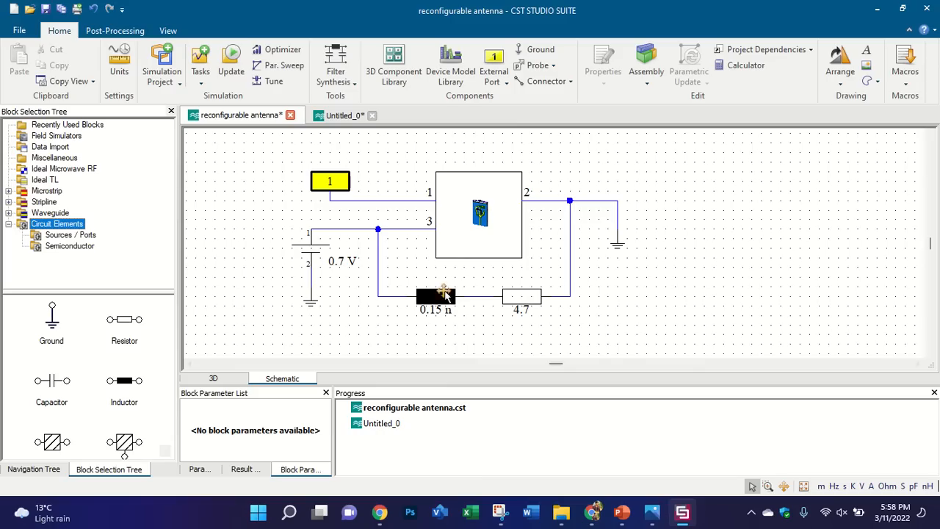
Step: Switch to PowerPoint to check the OFF-state RLC circuit on slide 6, and return to CST Studio Suite
click(377, 272)
click(622, 511)
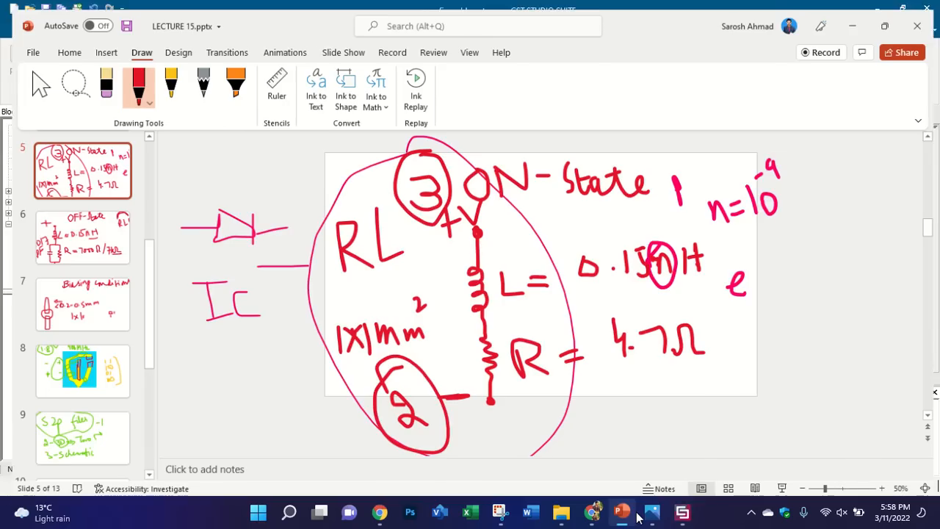
click(72, 232)
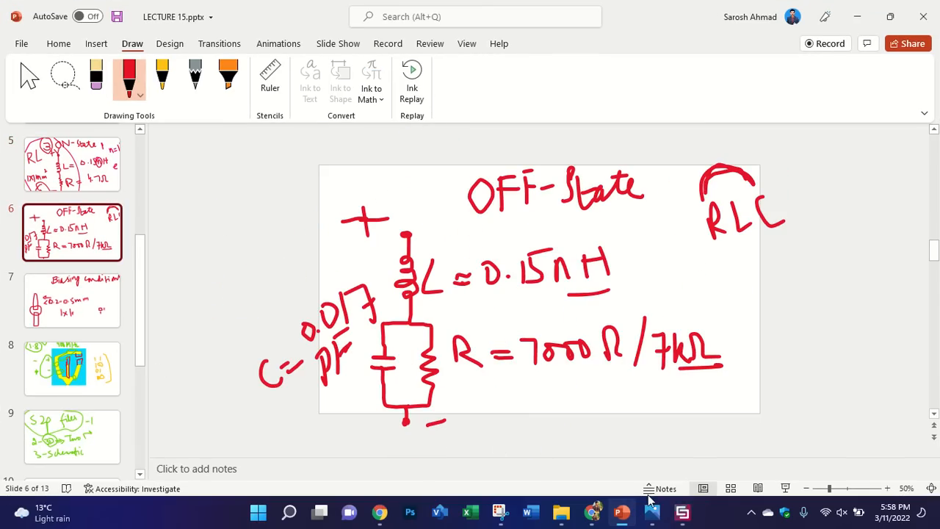
click(682, 512)
Step: Delete the 4.7 Ohm resistor from the schematic, rechecking the OFF-state circuit on the PowerPoint slide
click(526, 303)
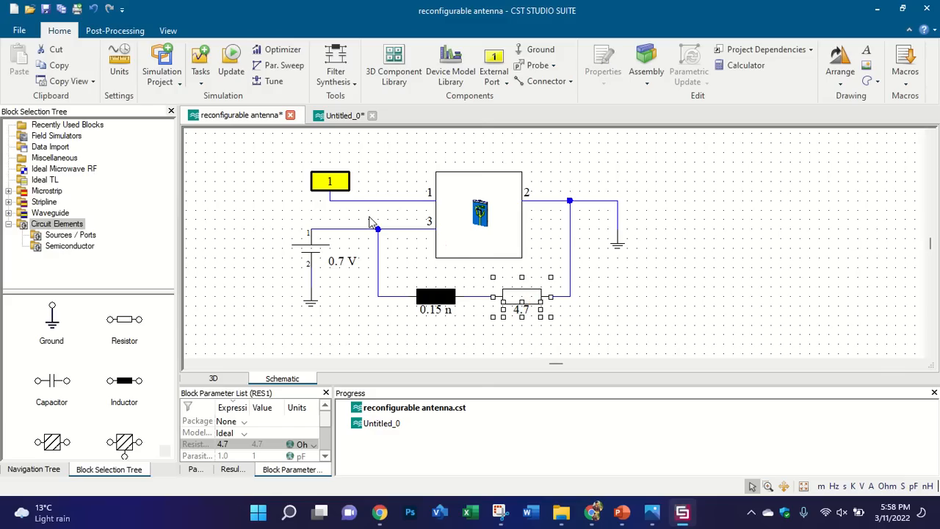
key(Delete)
click(631, 514)
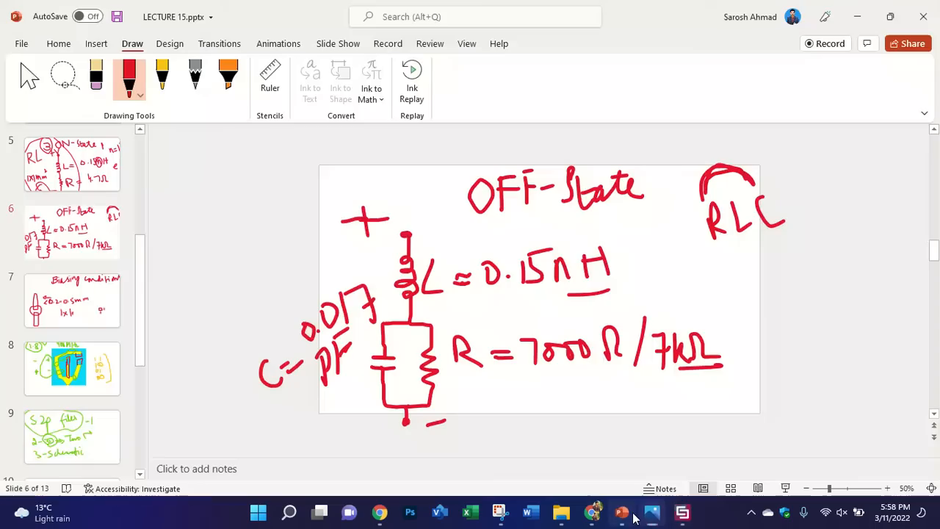
click(682, 512)
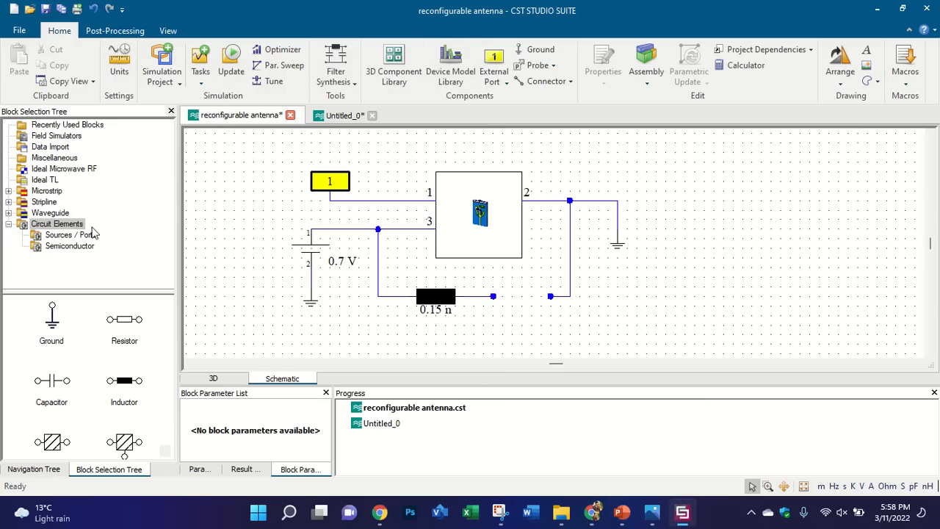
Step: Add an ideal resistor and a capacitor to the schematic below the open branch beside the 0.15 nH inductor
drag(120, 334, 541, 325)
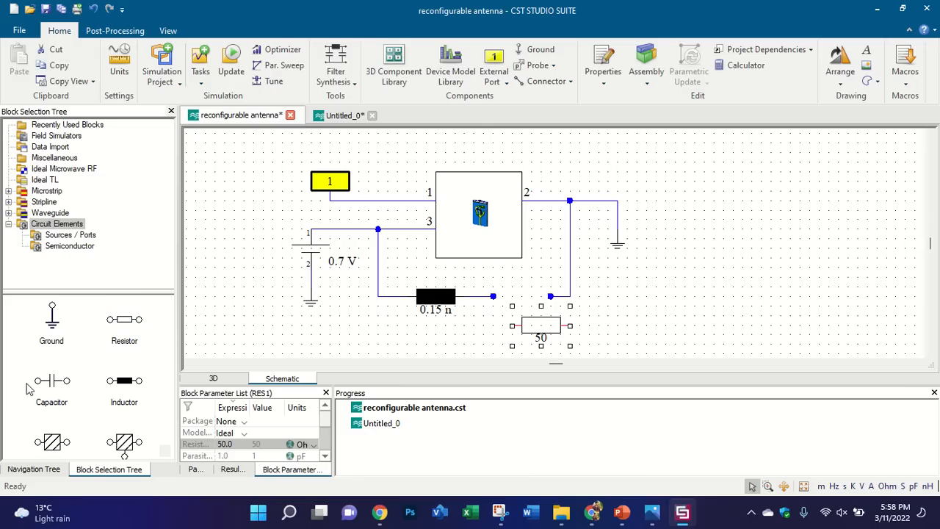
drag(36, 382, 338, 351)
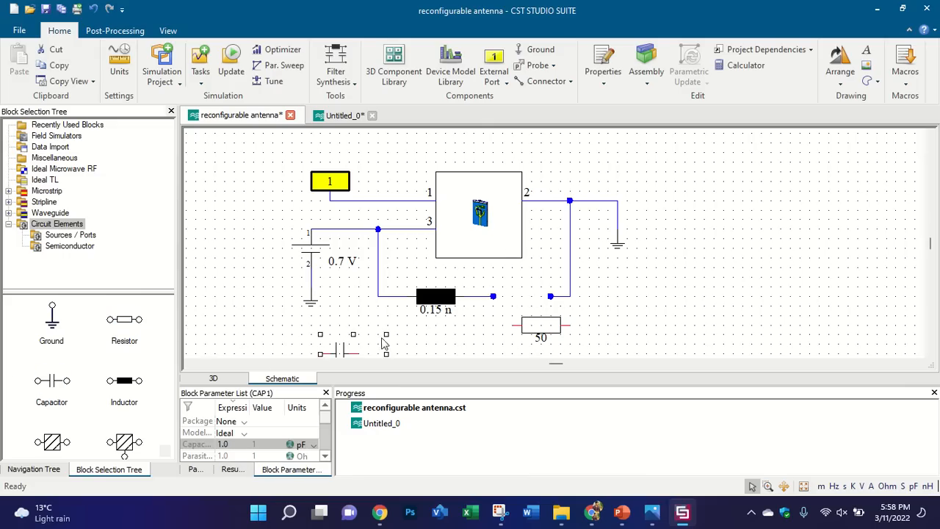
scroll(456, 235, down, 2)
scroll(505, 282, up, 3)
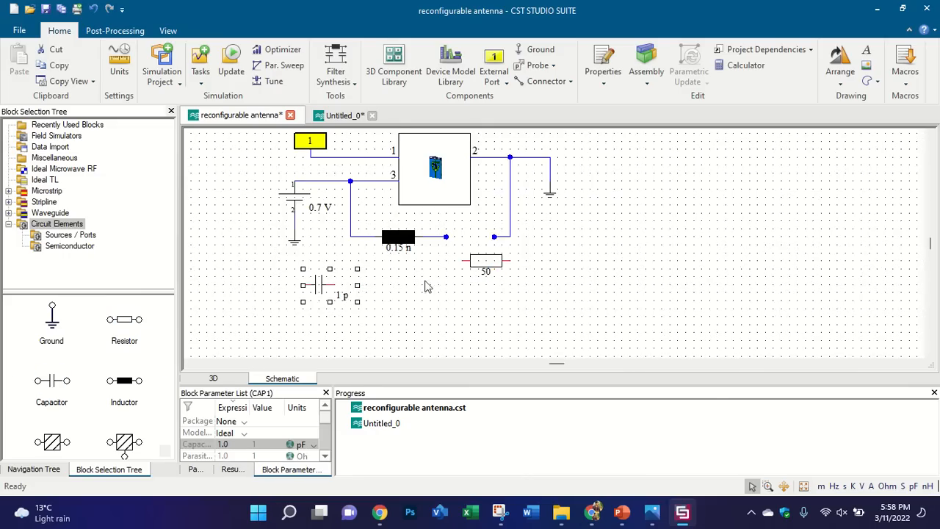
drag(476, 316, 487, 305)
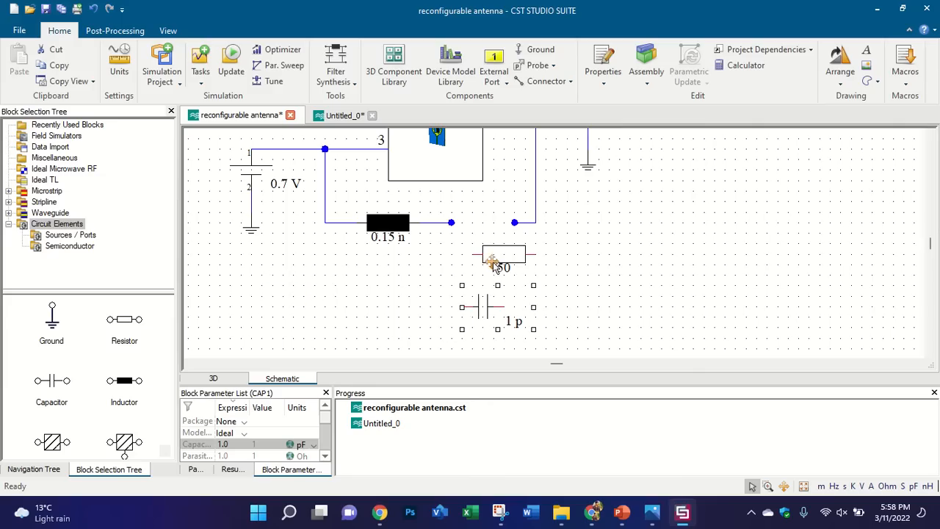
Step: Position the resistor just above and the capacitor just below the gap between the two open wire ends
drag(500, 254, 478, 256)
drag(483, 300, 472, 289)
drag(488, 255, 486, 206)
click(528, 249)
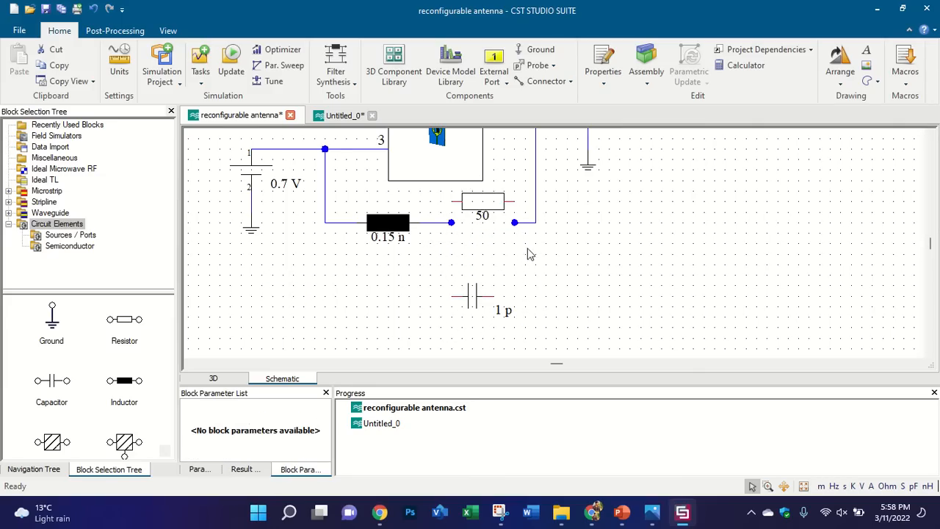
click(478, 293)
drag(511, 260, 511, 260)
click(479, 233)
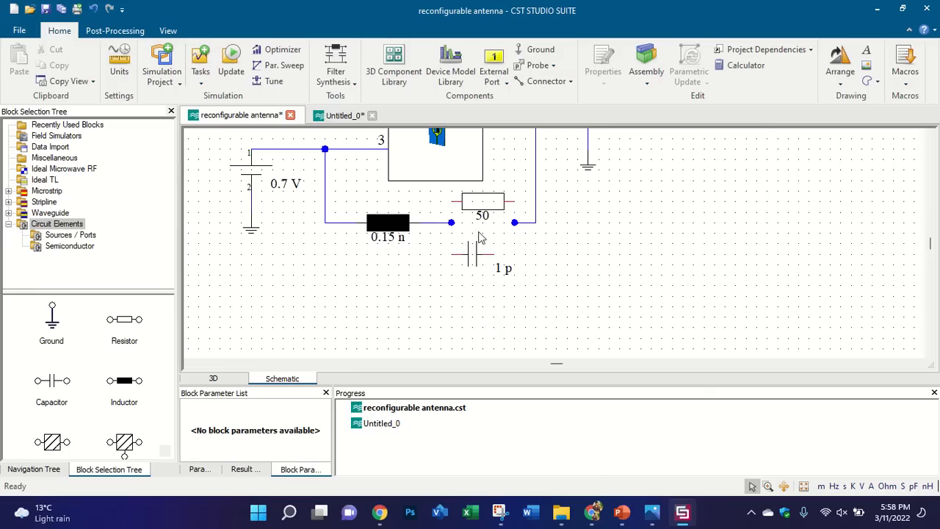
click(477, 254)
click(560, 229)
Step: Wire the new resistor between the open output-side wire end and the open end of the inductor
click(536, 82)
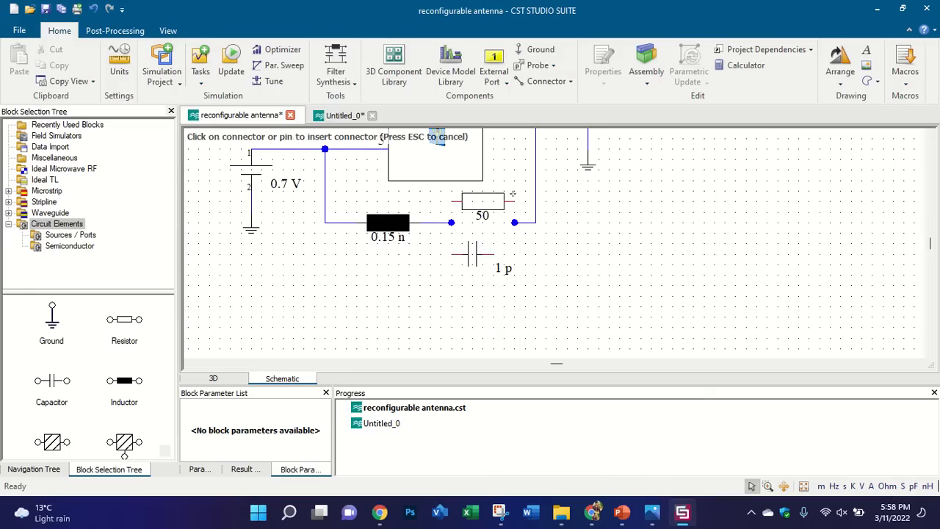
click(514, 222)
click(514, 200)
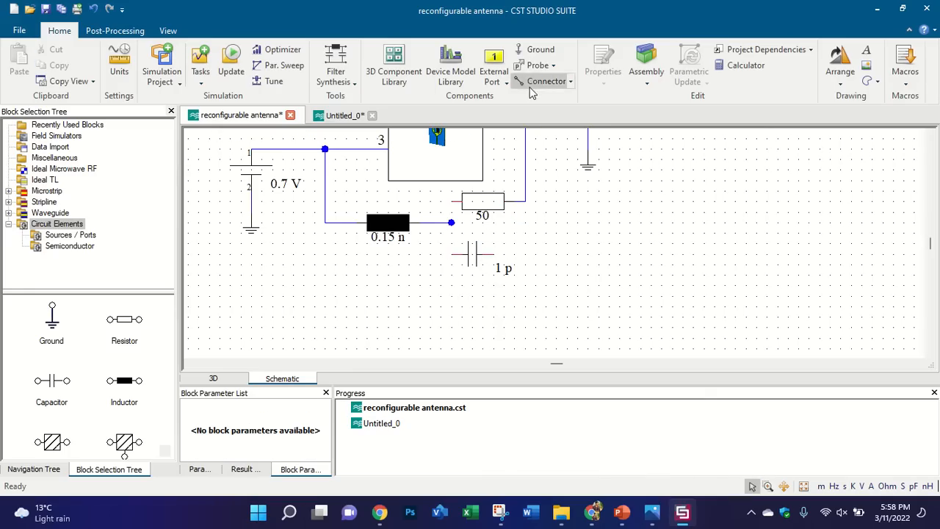
click(542, 81)
click(451, 222)
click(462, 201)
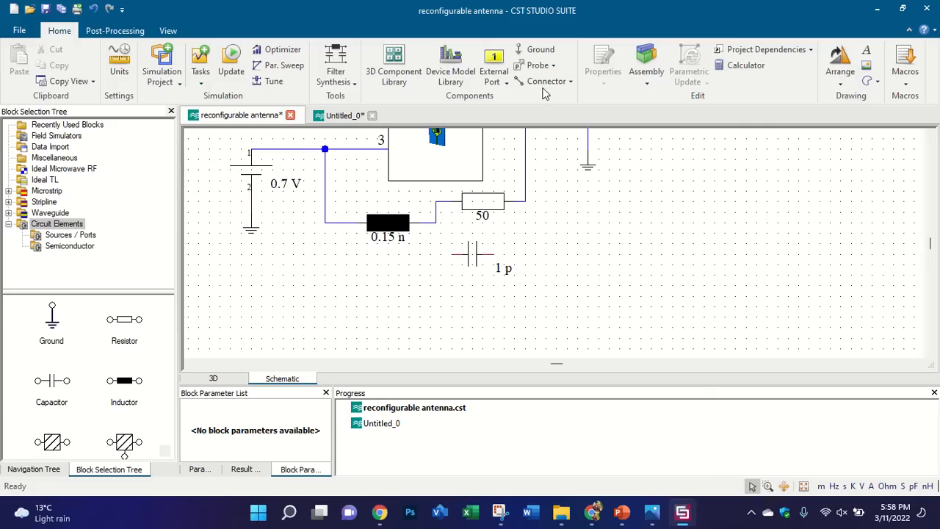
Step: Connect both capacitor pins to the resistor's wires so the capacitor is in parallel with the resistor
click(541, 81)
click(494, 254)
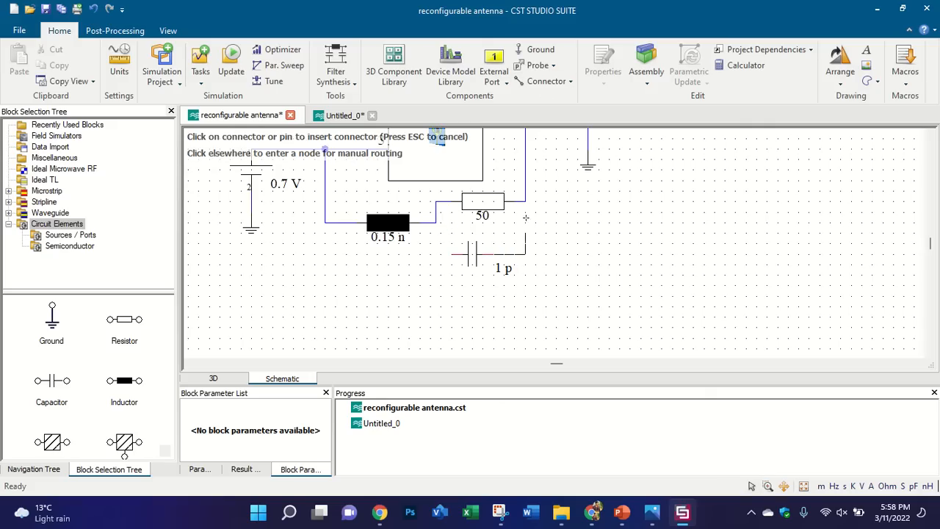
click(524, 201)
click(542, 81)
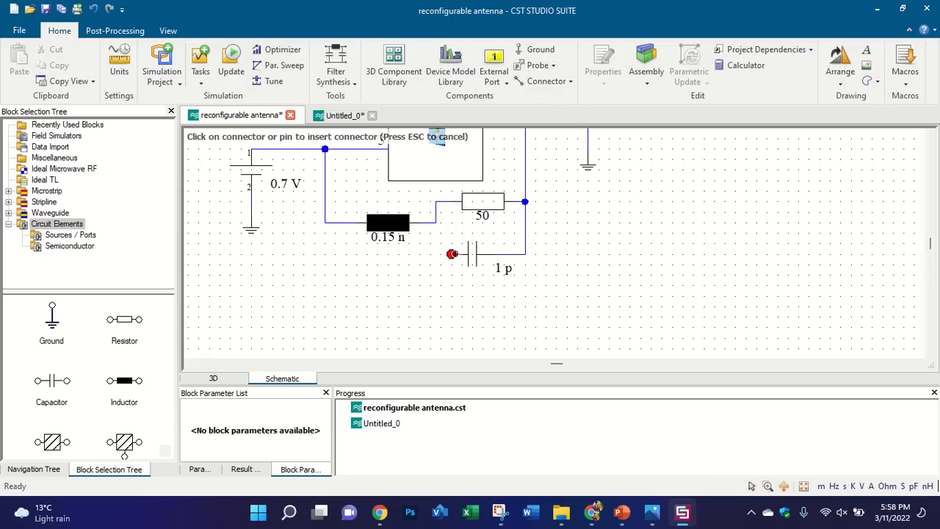
click(452, 254)
click(451, 204)
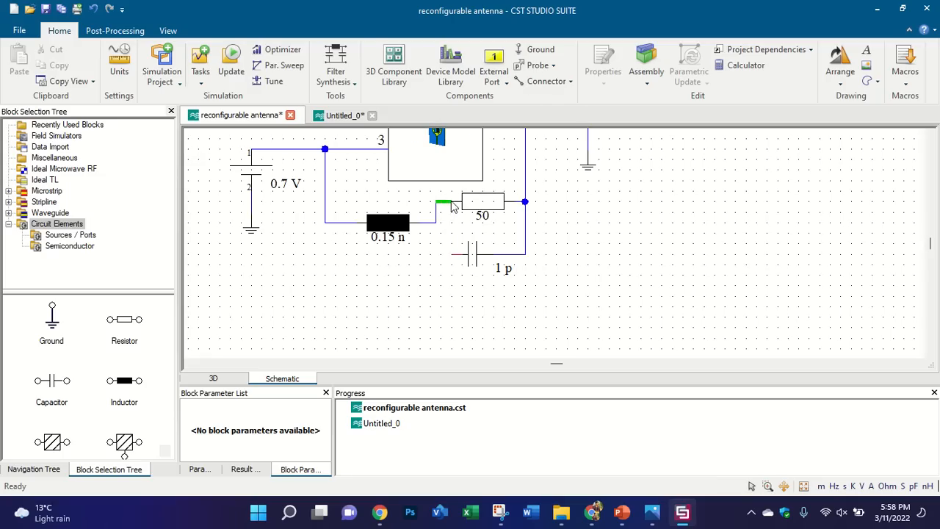
Step: Nudge the resistor and capacitor so that the parallel branch is aligned with its connection nodes
mouse_move(484, 207)
mouse_down()
mouse_move(485, 220)
mouse_move(525, 221)
mouse_move(485, 210)
mouse_move(486, 201)
mouse_up()
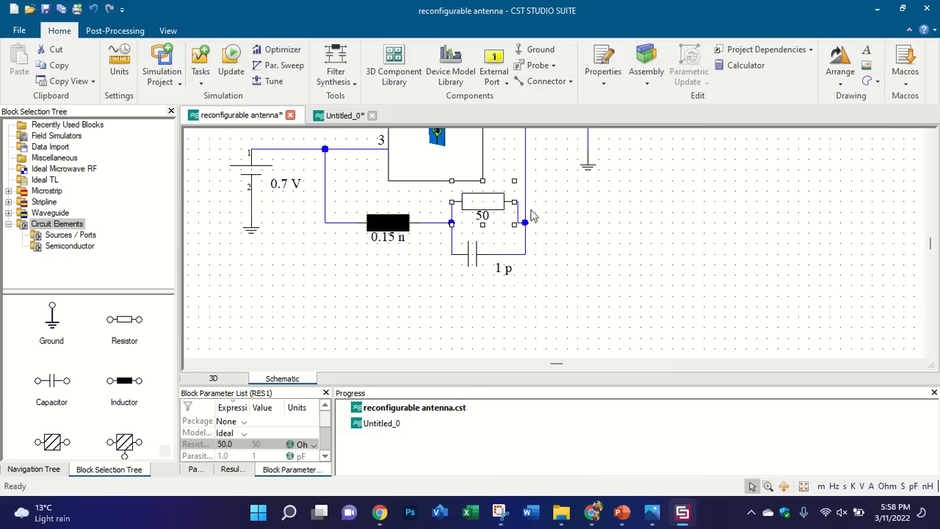
click(555, 217)
click(476, 254)
drag(478, 252, 486, 247)
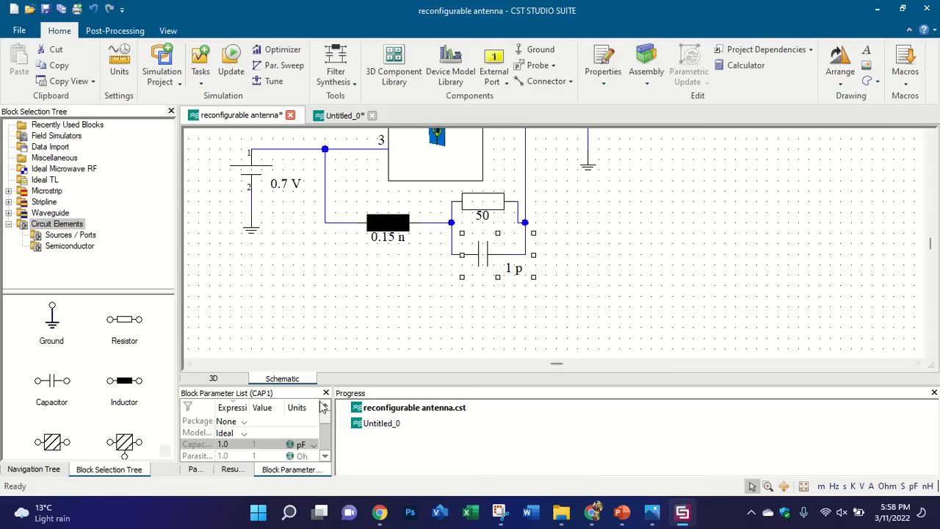
Step: Widen the block parameter list and set the capacitance to 0.017 pF, checking the value on the OFF-state slide in PowerPoint
drag(332, 432, 610, 427)
click(621, 512)
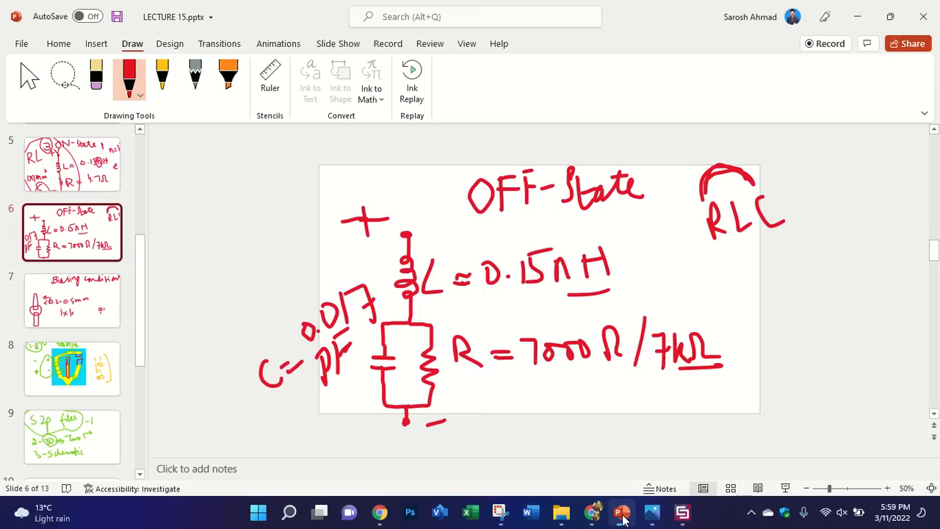
click(621, 512)
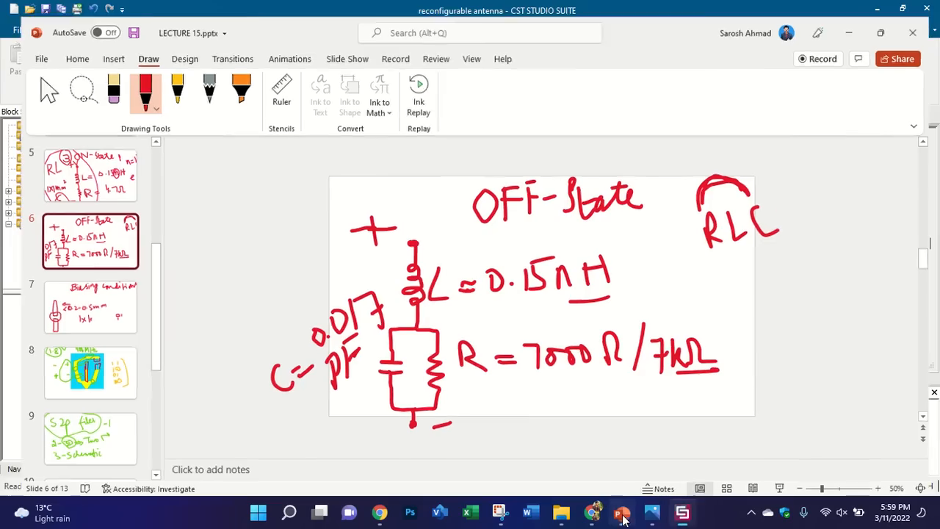
click(305, 443)
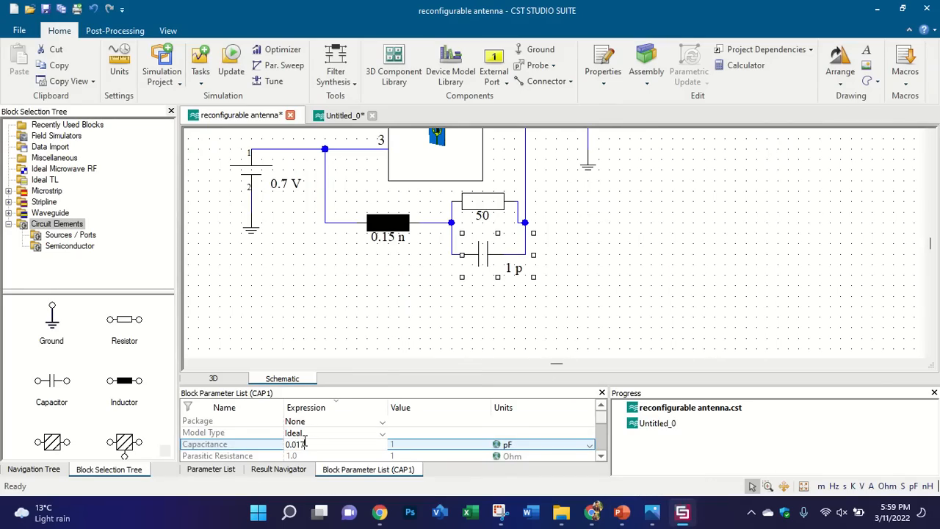
click(503, 447)
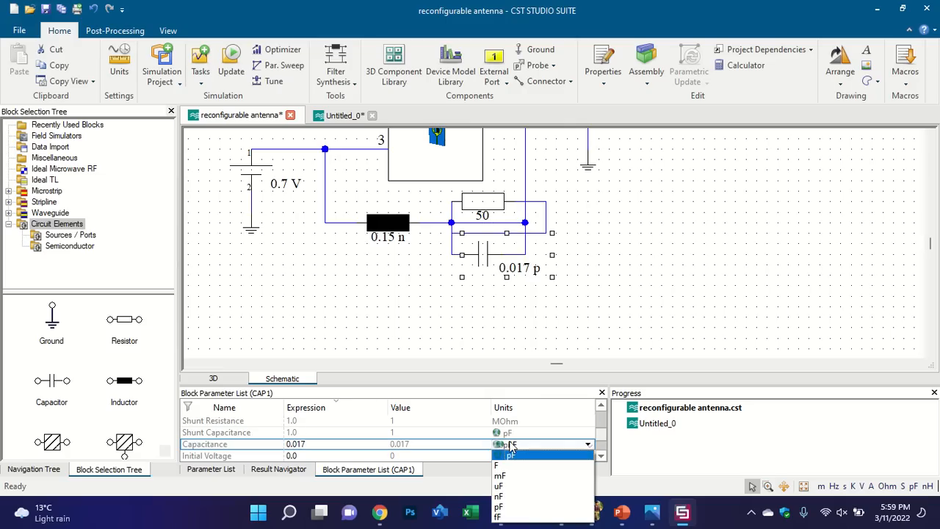
click(508, 445)
click(562, 290)
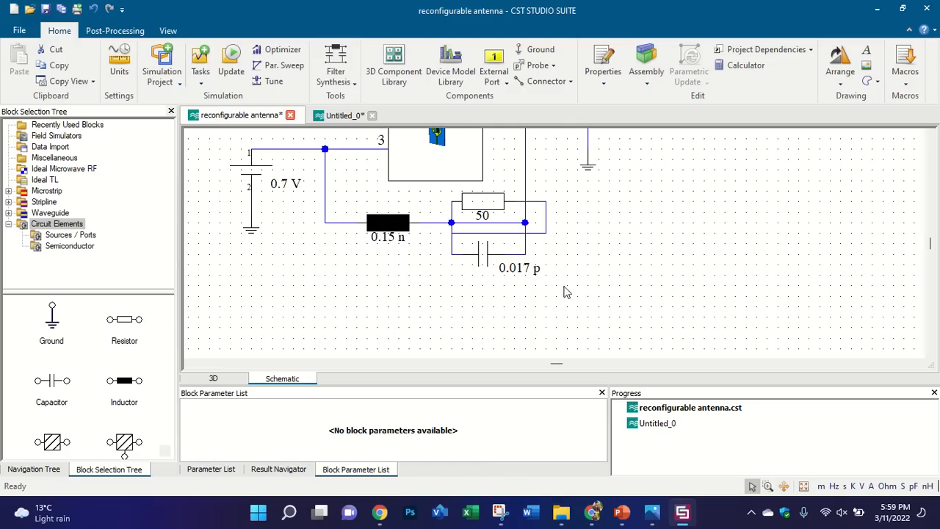
Step: Delete the misrouted wire at the resistor's output side and reconnect that pin to the capacitor's output-side wire
key(Delete)
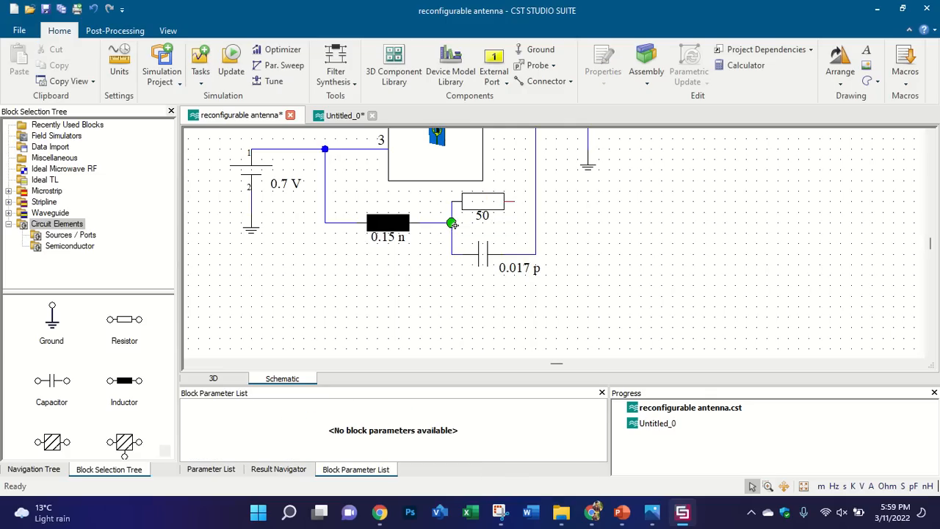
click(545, 81)
click(517, 197)
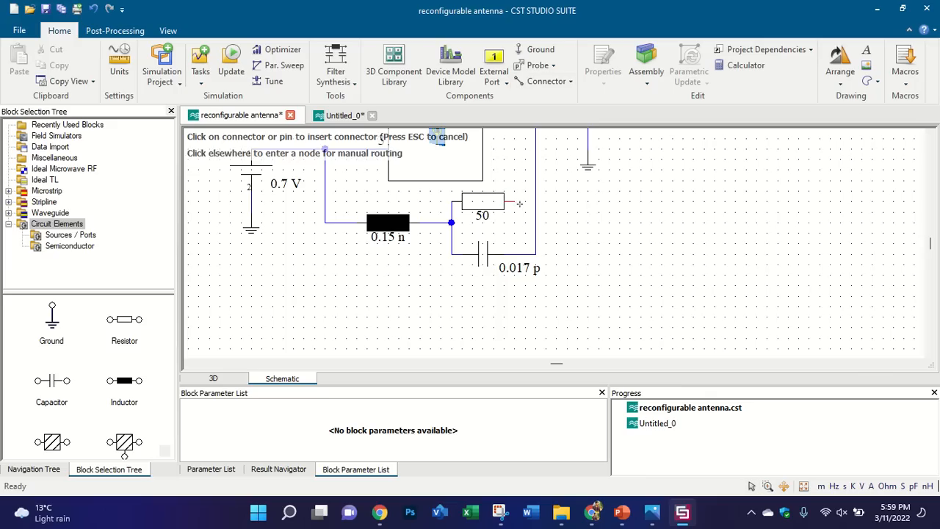
click(535, 201)
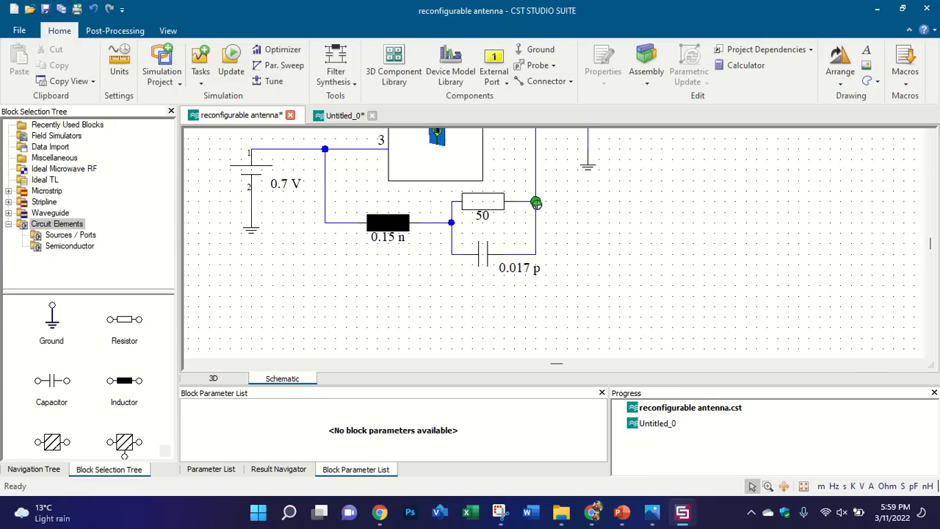
Step: Set the parallel resistor's resistance to 7 kOhm, checking the value on the OFF-state slide in PowerPoint
click(498, 214)
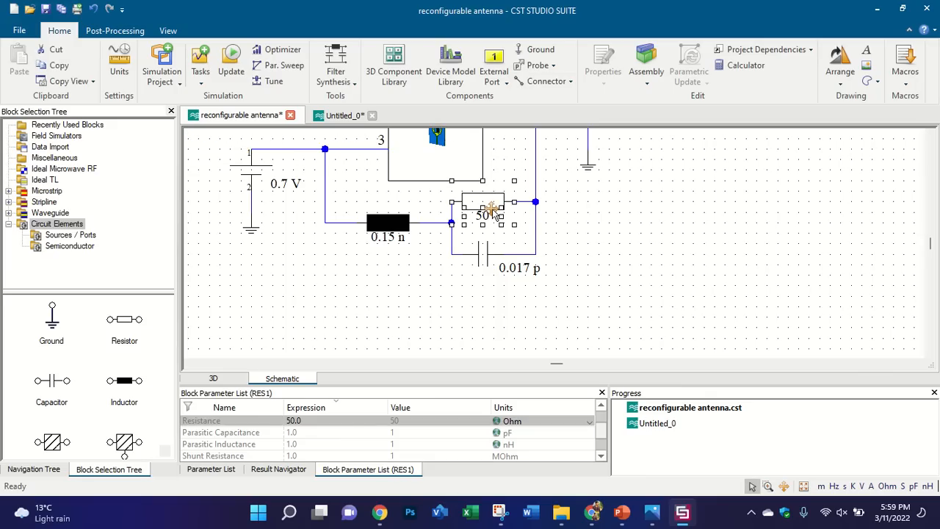
click(622, 512)
click(622, 512)
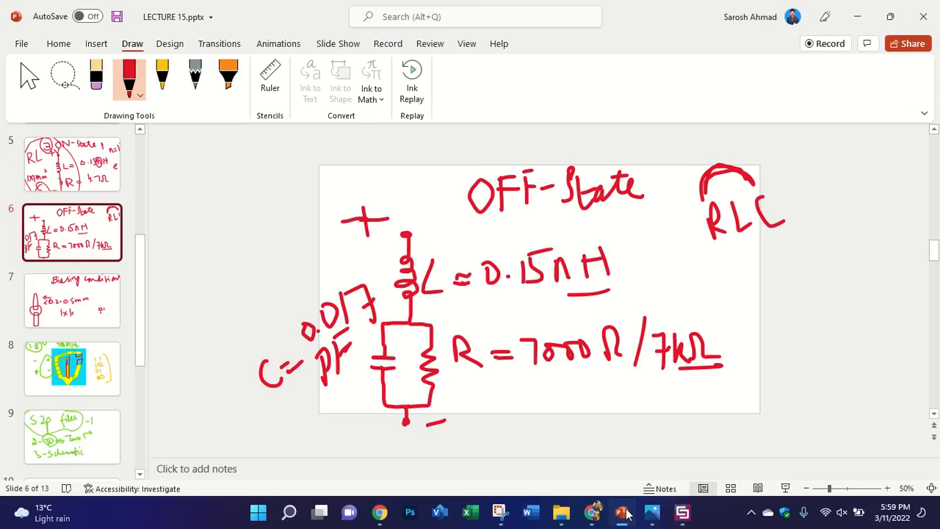
double_click(321, 421)
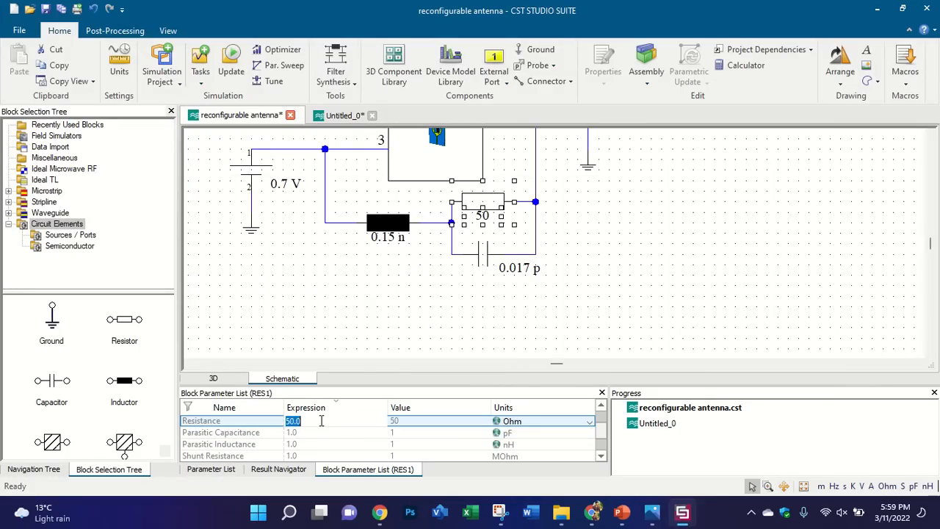
text(7)
click(308, 432)
click(313, 420)
click(528, 421)
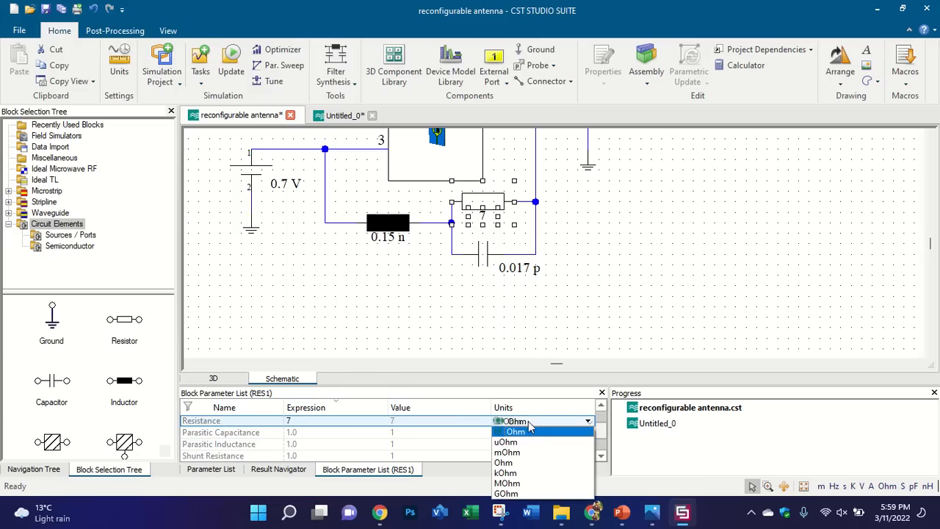
click(525, 473)
click(451, 298)
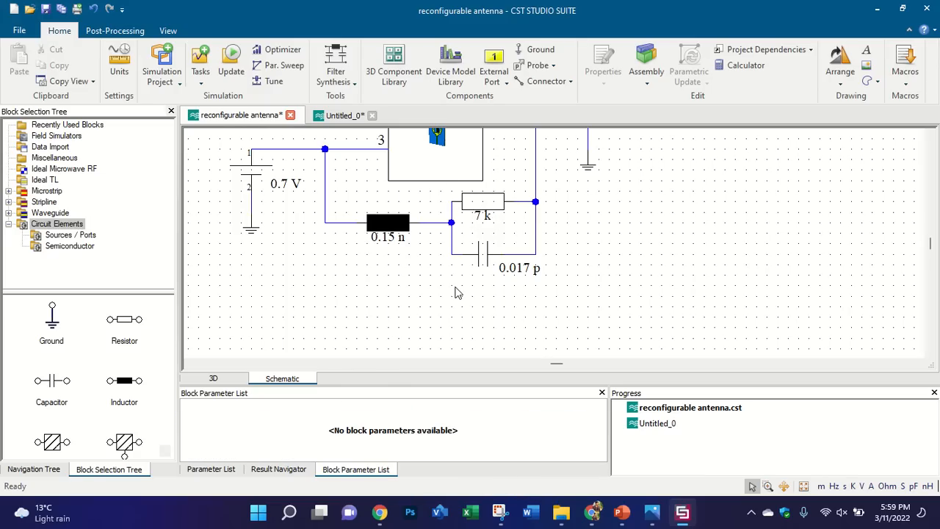
Step: Review the complete OFF-state circuit and look through the Waveguide and Stripline block libraries
scroll(485, 276, down, 3)
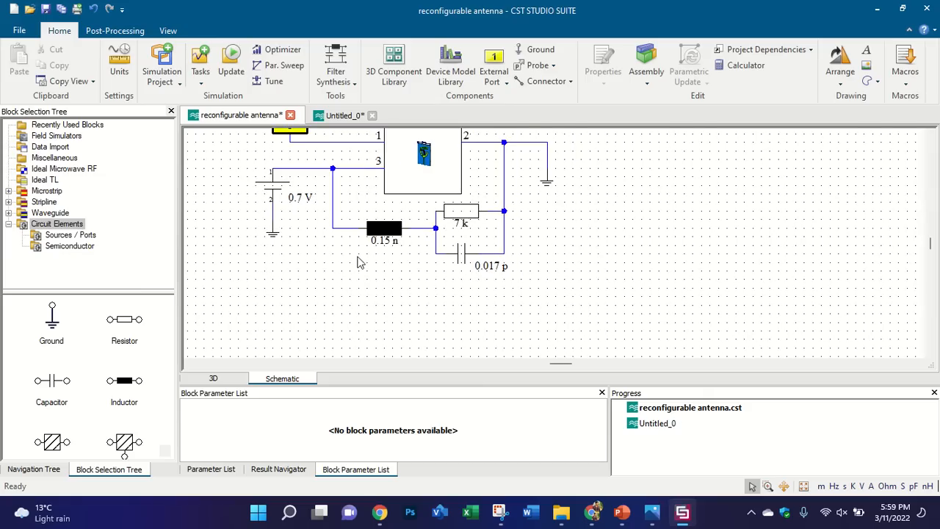
scroll(283, 199, down, 3)
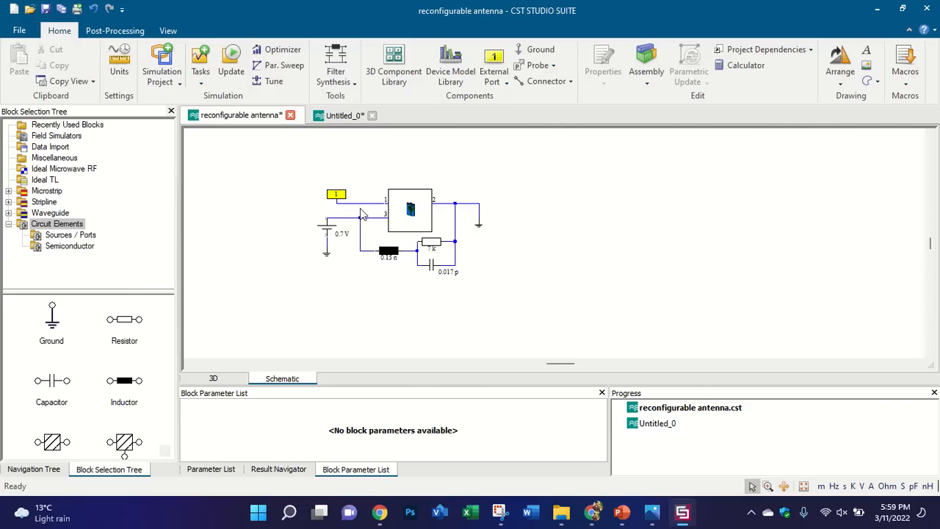
scroll(470, 229, up, 1)
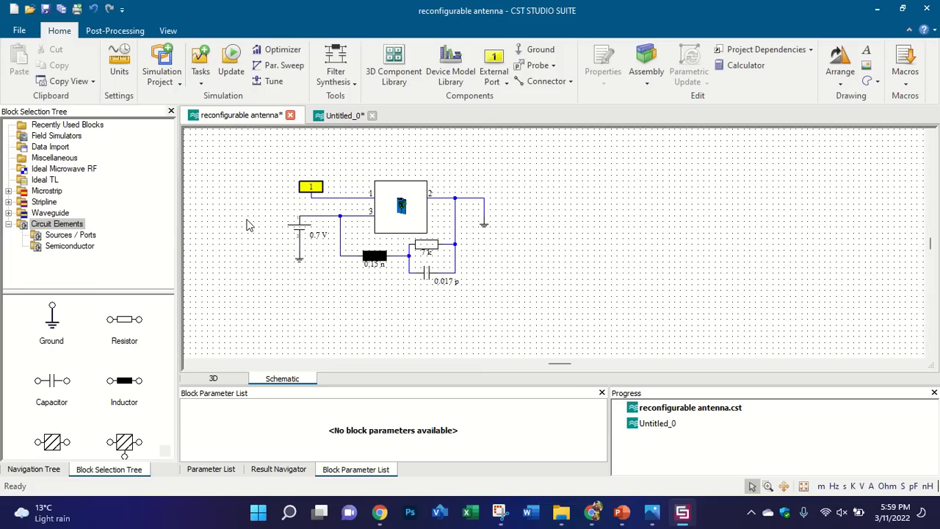
click(9, 224)
click(35, 213)
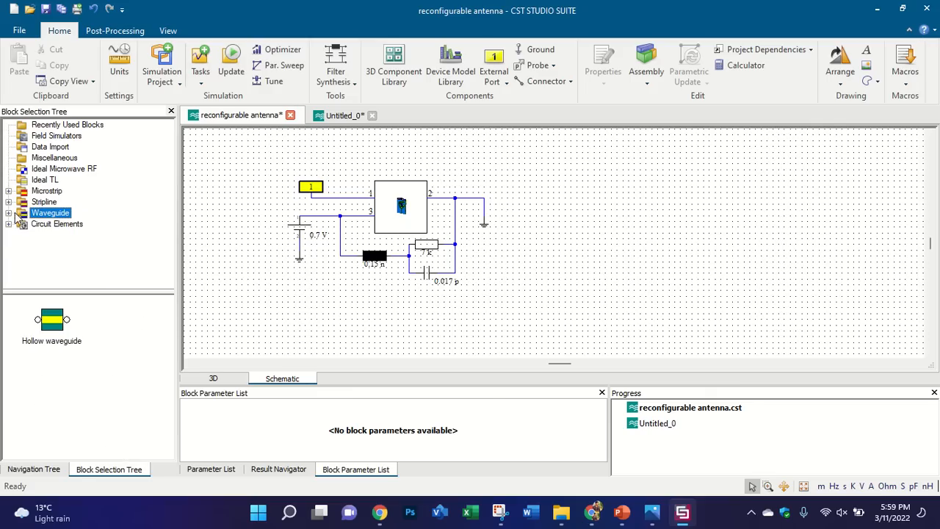
click(8, 213)
click(7, 204)
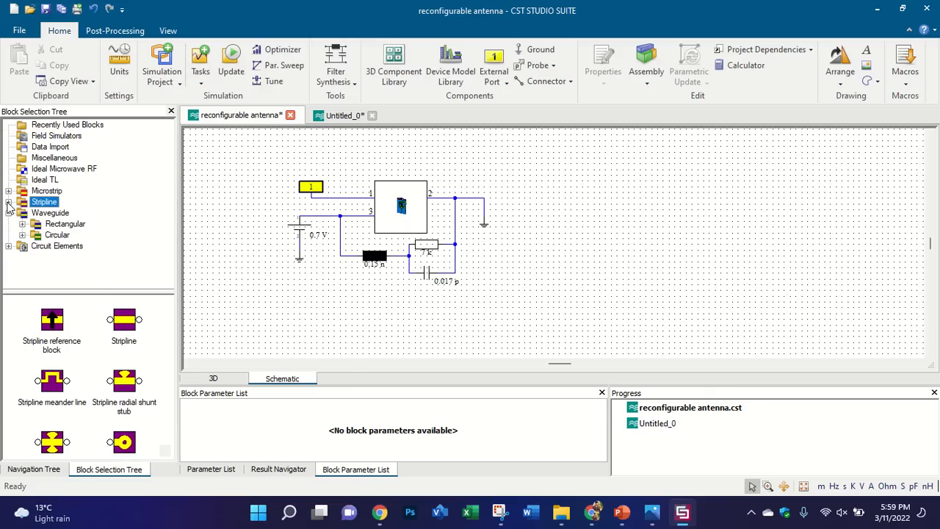
scroll(114, 378, down, 2)
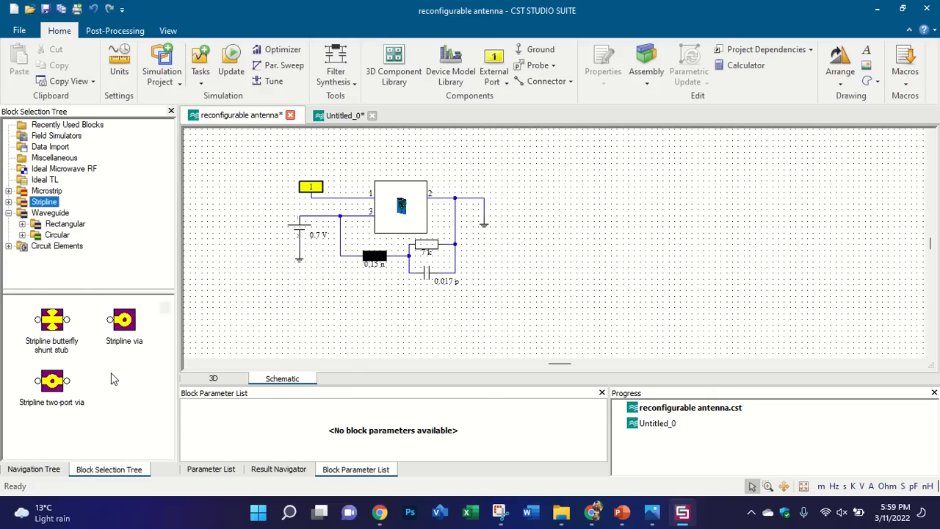
scroll(113, 378, up, 2)
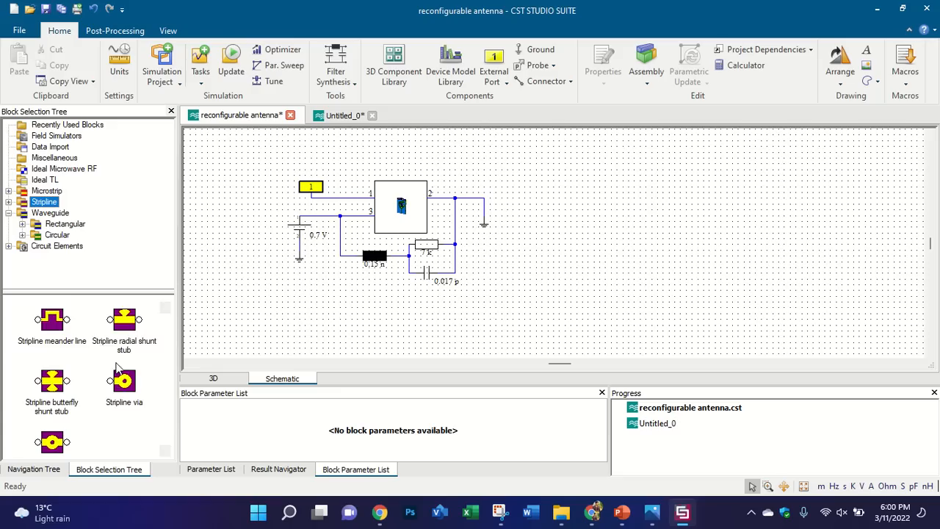
scroll(115, 367, up, 2)
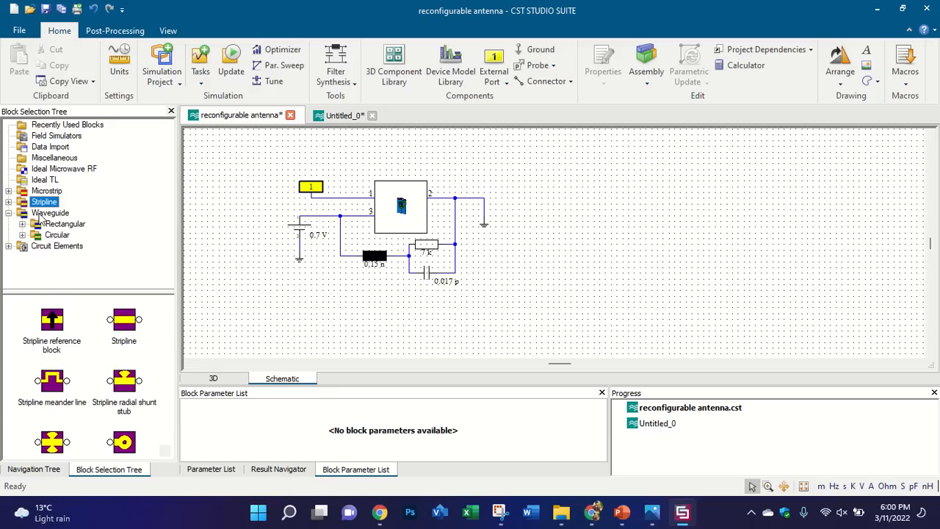
Step: Look through the Microstrip block library and its subcategories, and the Waveguide library
click(8, 190)
click(45, 191)
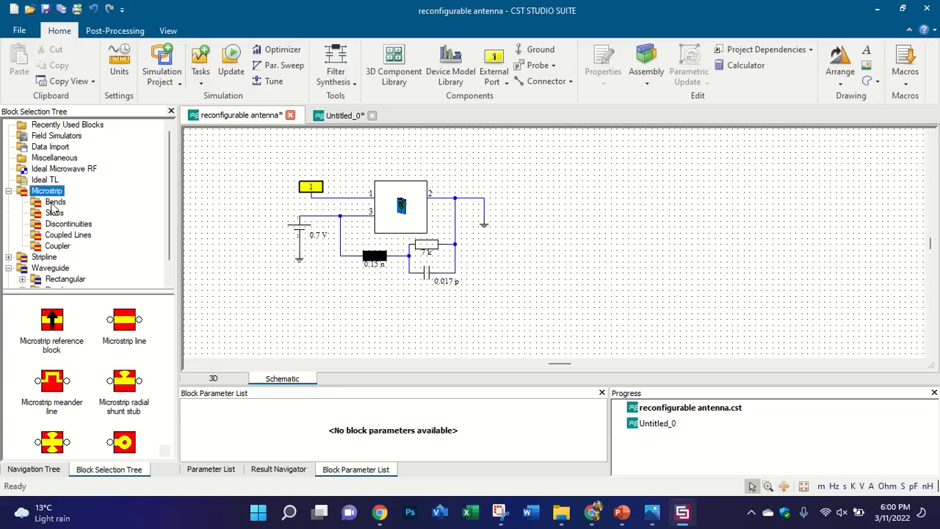
click(54, 202)
click(47, 191)
scroll(79, 253, down, 2)
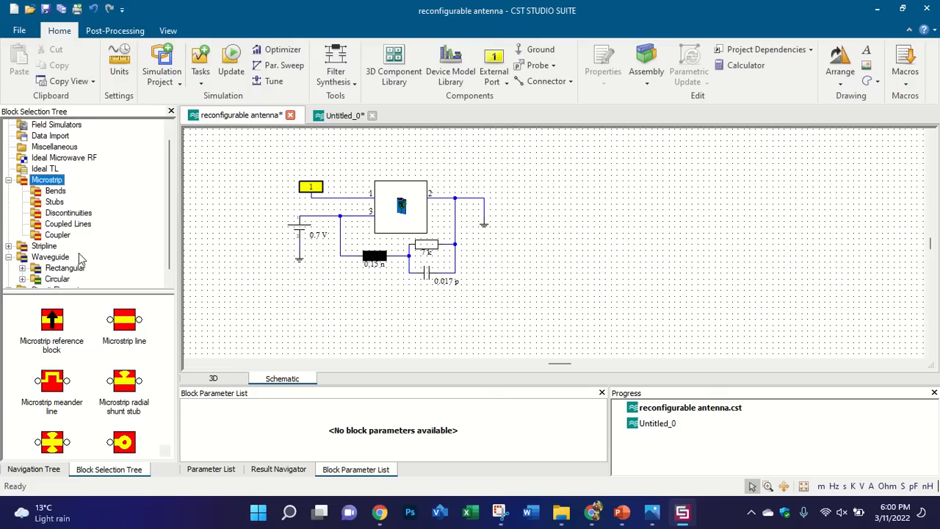
click(37, 246)
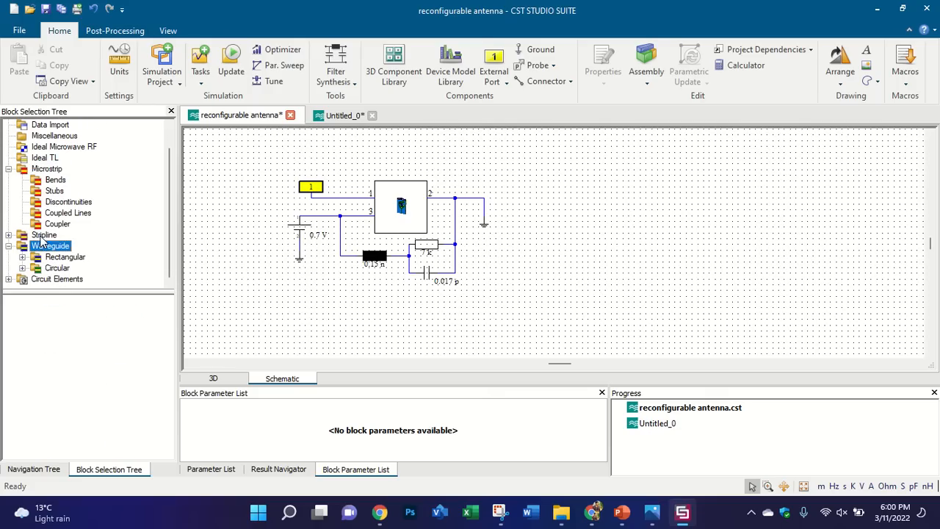
Step: Place a trial Stripline reference block below the voltage source and remove it from the schematic
click(43, 235)
drag(52, 317, 221, 293)
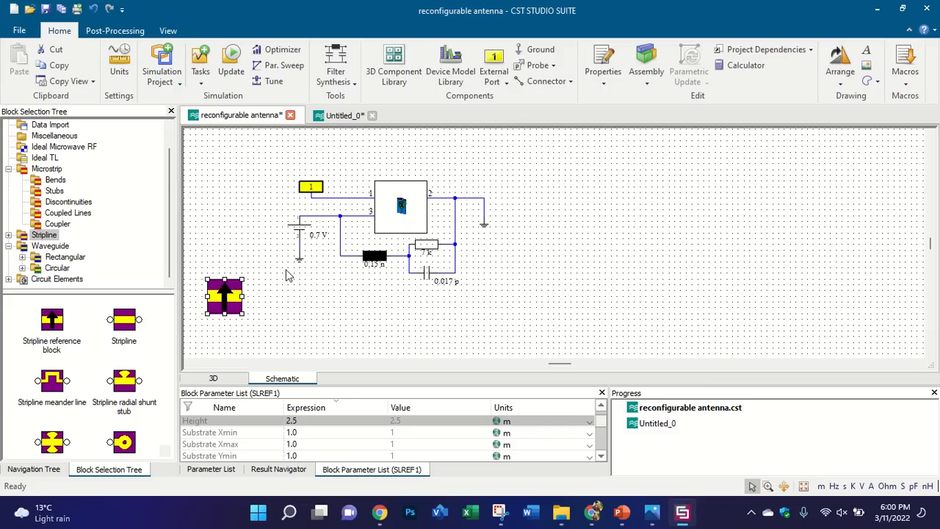
mouse_move(58, 511)
key(Delete)
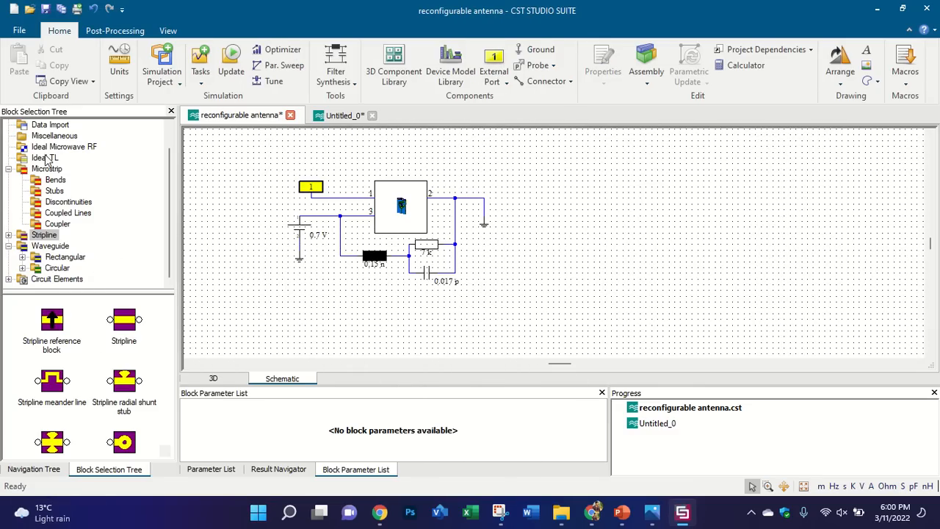
Step: Examine the project's SPara1 task and port entries, and check the post-processing export options
click(47, 470)
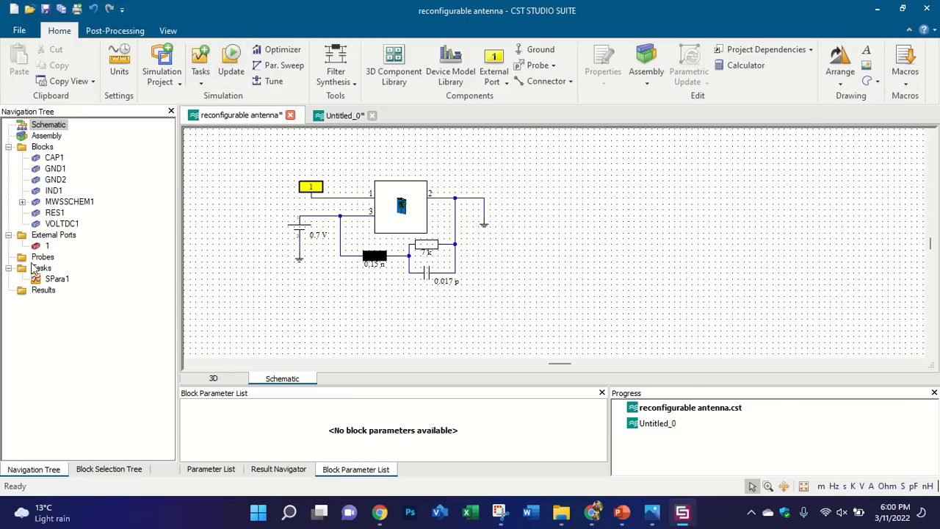
click(49, 279)
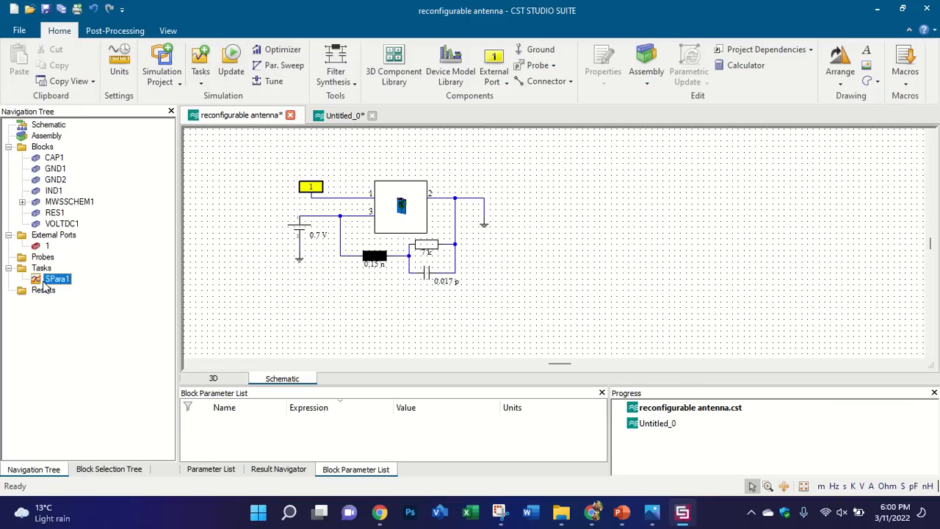
click(88, 471)
click(54, 472)
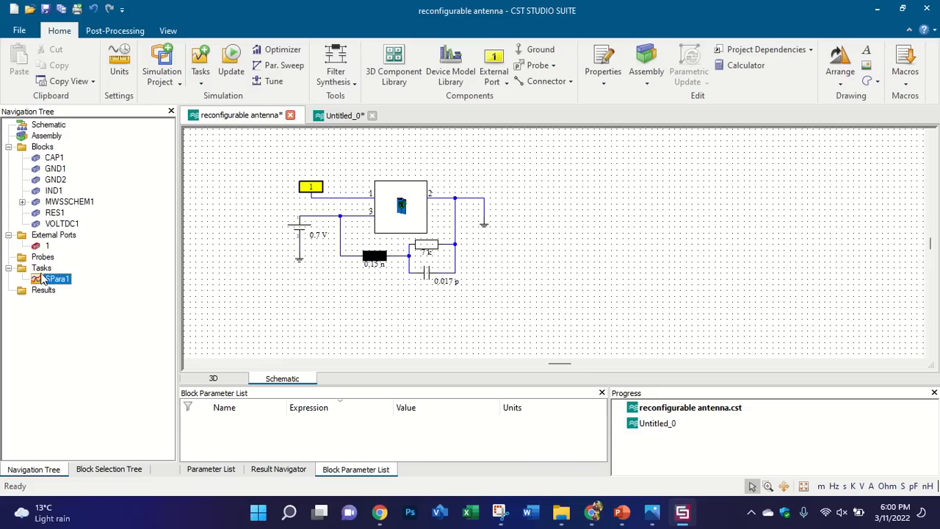
click(9, 147)
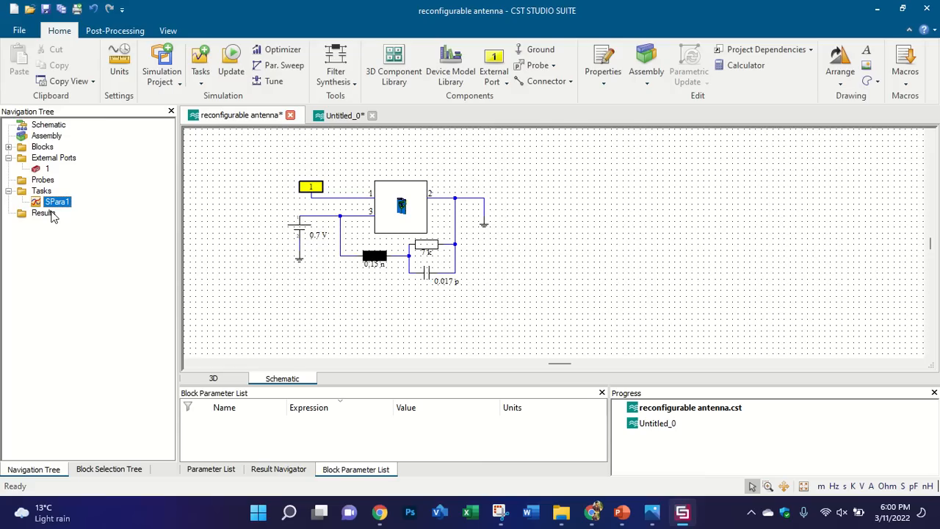
click(116, 32)
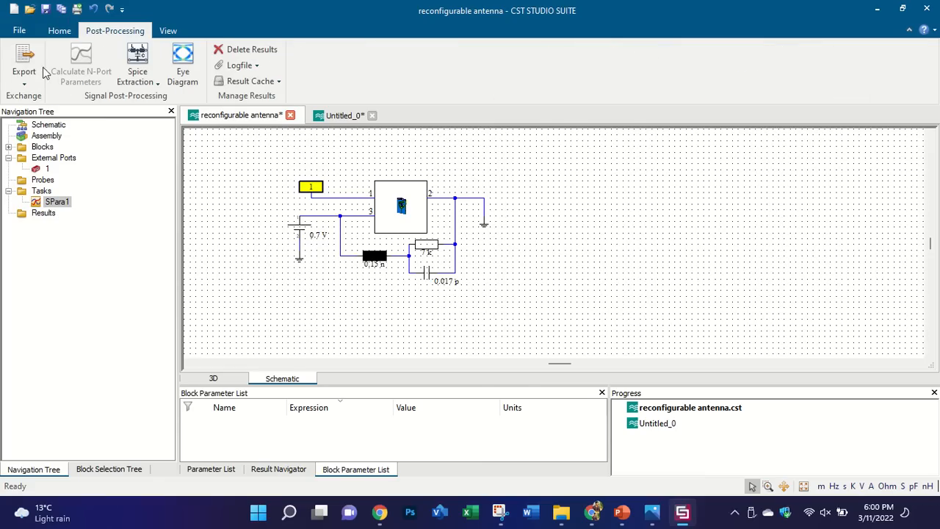
click(17, 83)
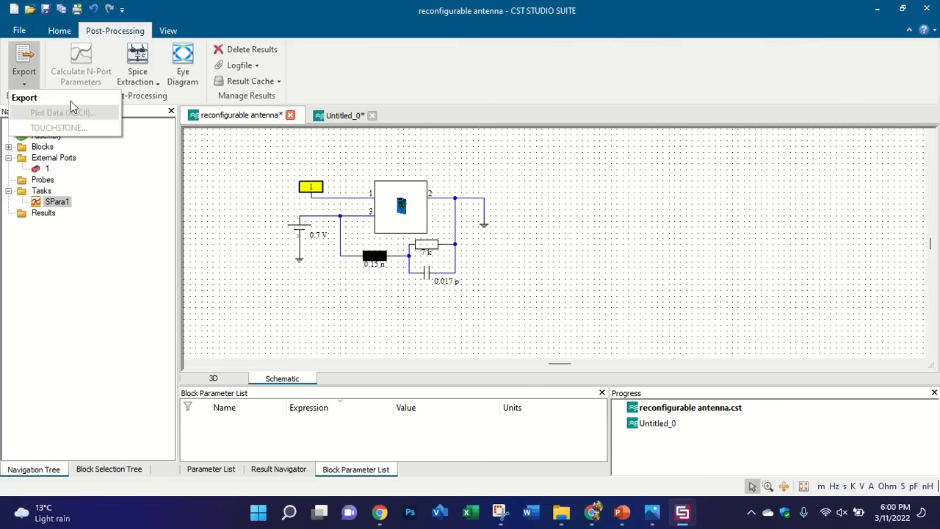
click(105, 209)
click(58, 194)
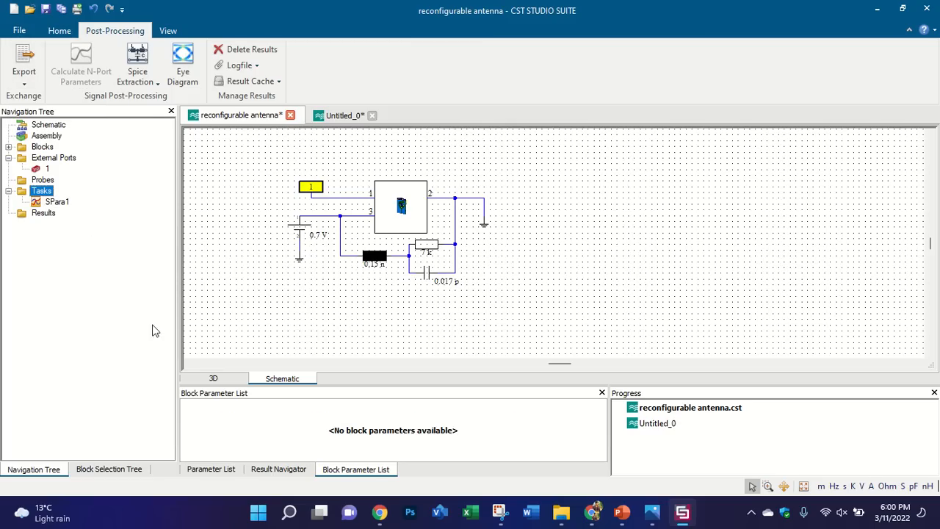
click(9, 158)
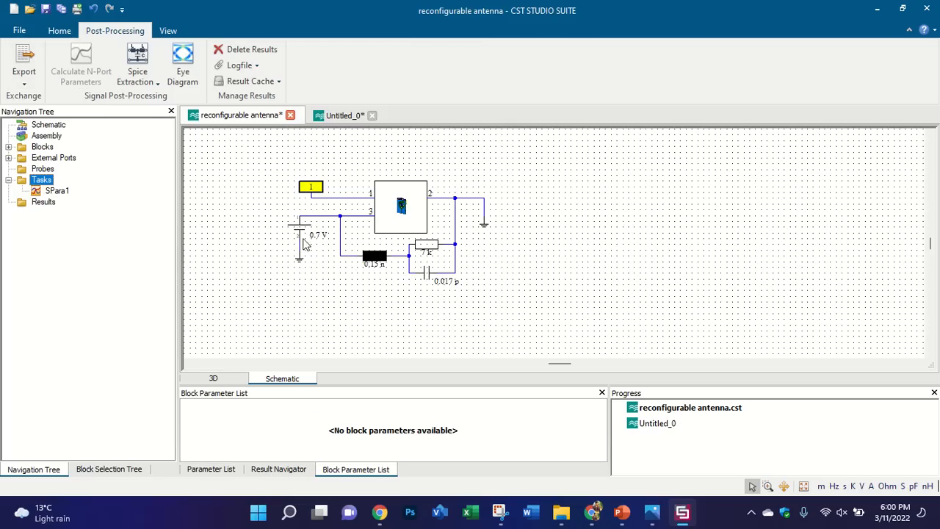
Step: Delete the DC voltage source with its ground, the inductor, the resistor and the capacitor from the schematic
scroll(315, 242, down, 2)
scroll(304, 220, up, 2)
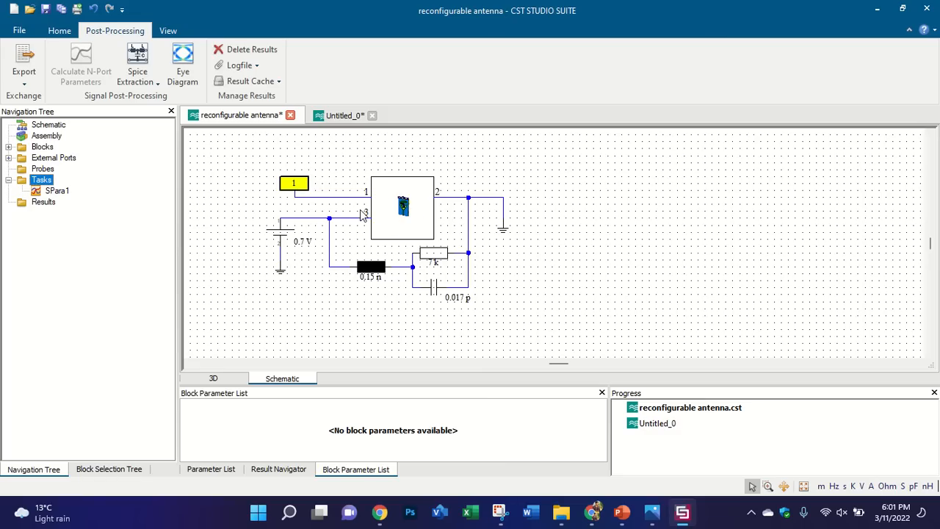
click(599, 357)
key(ctrl+z)
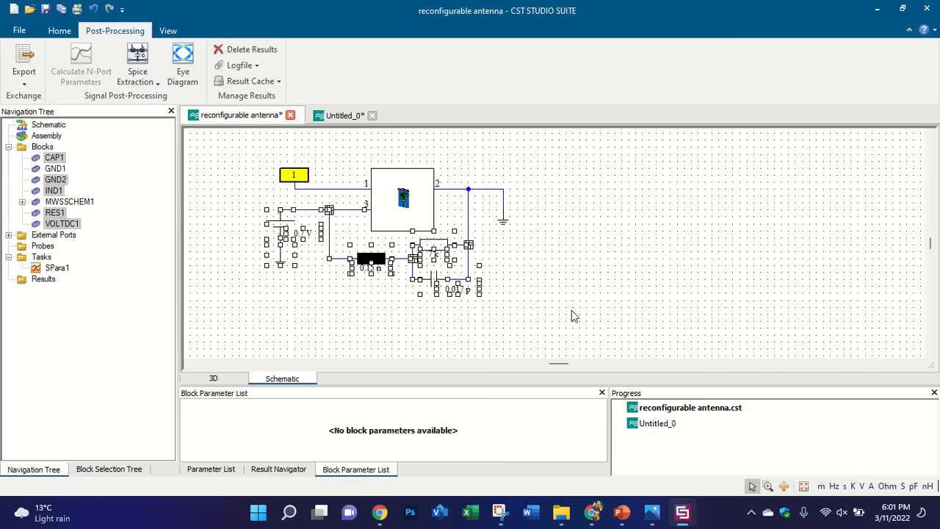
key(ctrl+z)
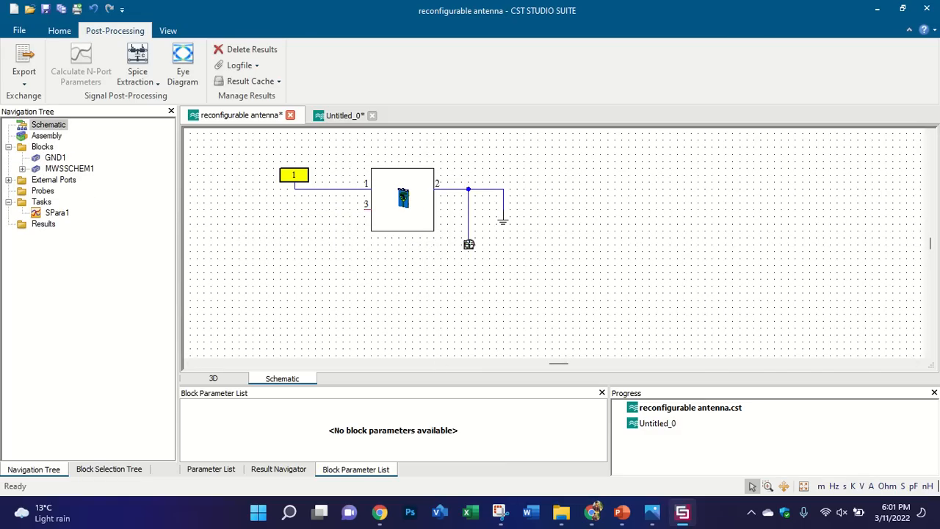
Step: Remove the remaining wires from the antenna block's pin 2 and move the detached ground away from the block
key(Delete)
click(498, 189)
key(Delete)
click(501, 219)
drag(501, 219, 577, 250)
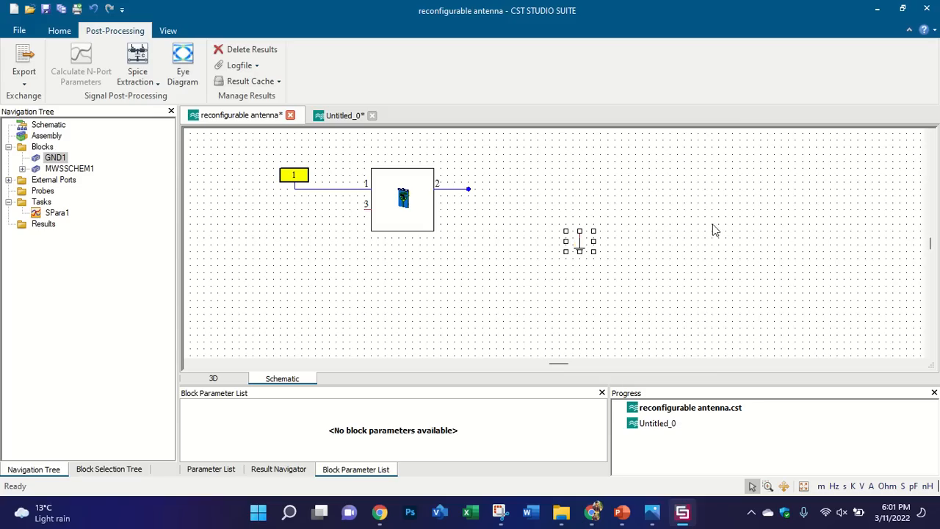
click(465, 189)
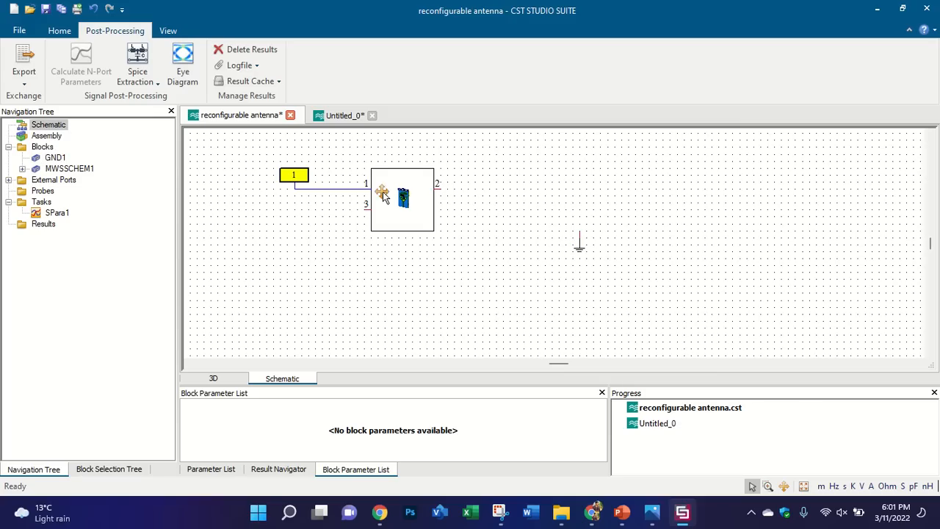
scroll(383, 168, up, 2)
scroll(237, 154, up, 2)
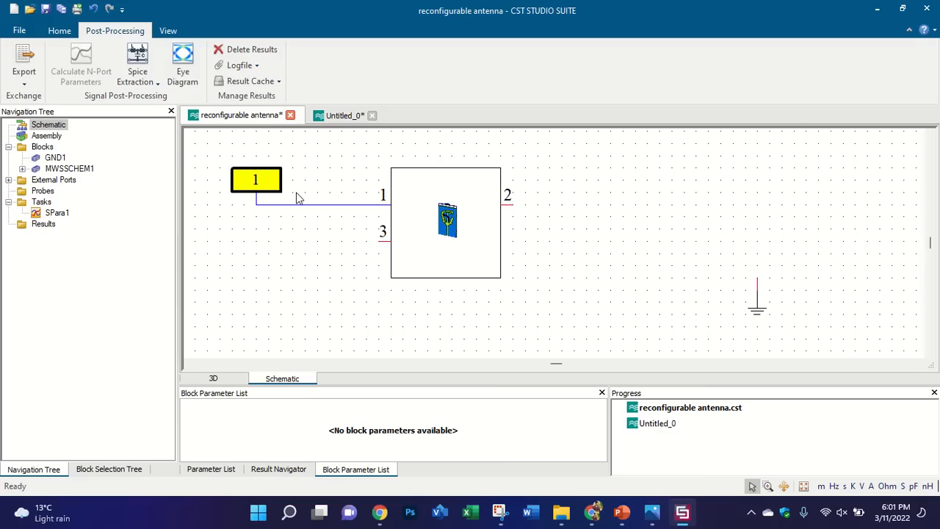
Step: Switch to File Explorer and look through the sensor project and UC3M MS DATA folders on the E: drive
click(560, 512)
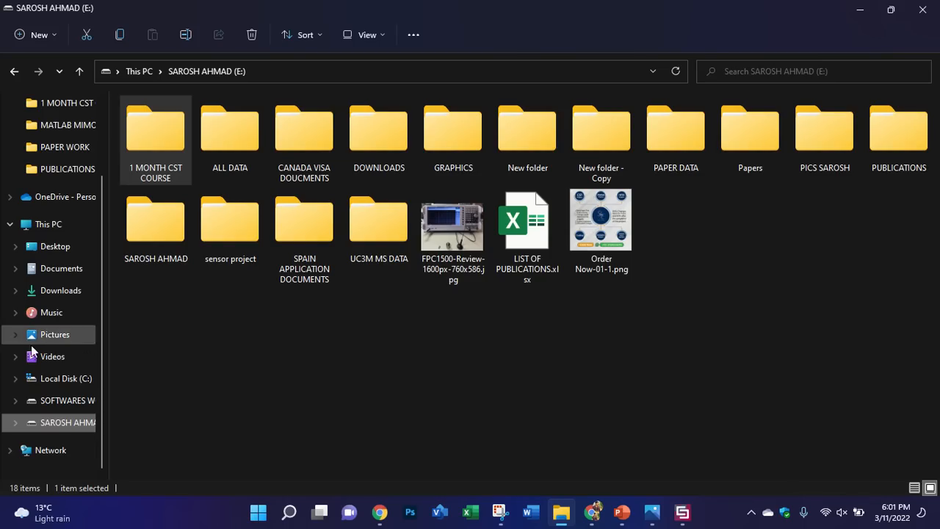
click(70, 423)
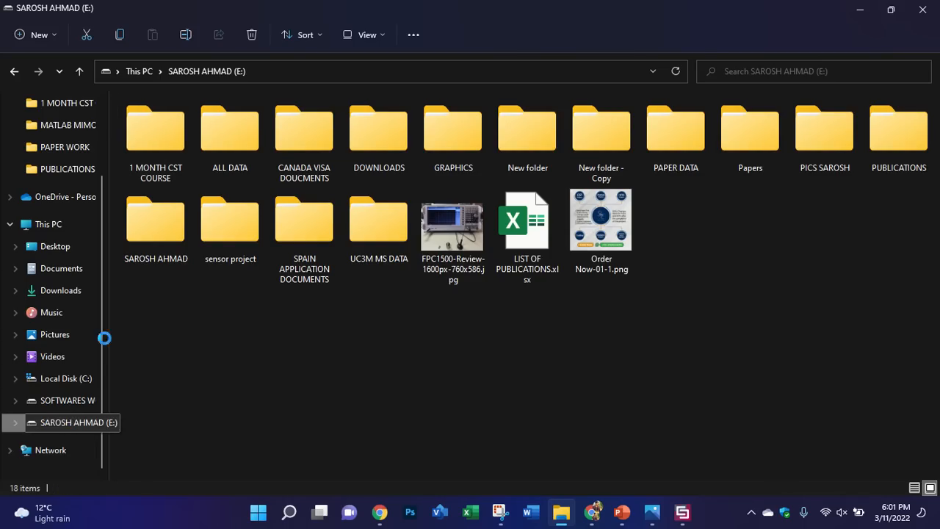
double_click(230, 228)
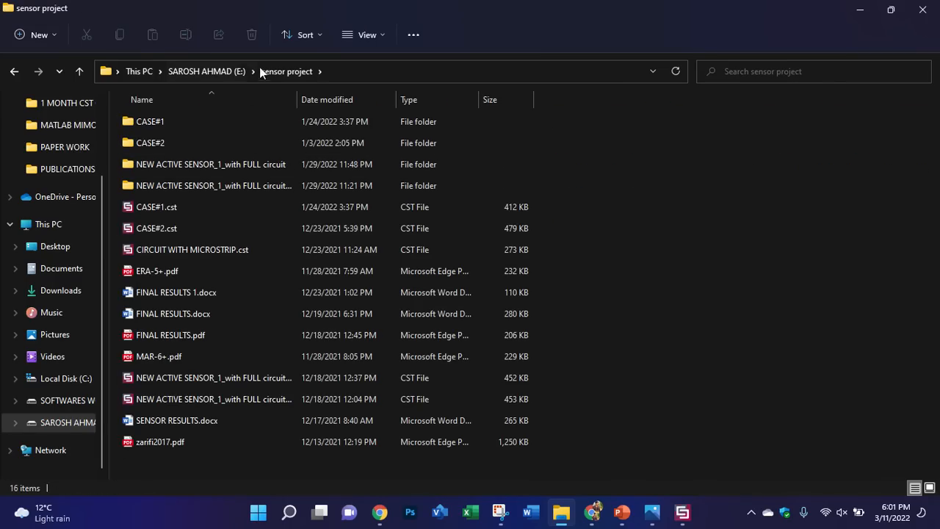
click(239, 71)
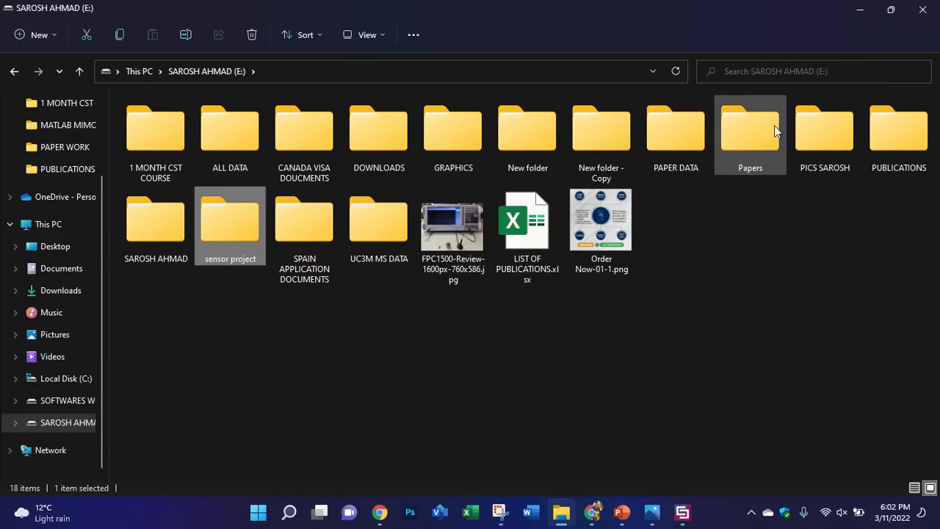
double_click(401, 222)
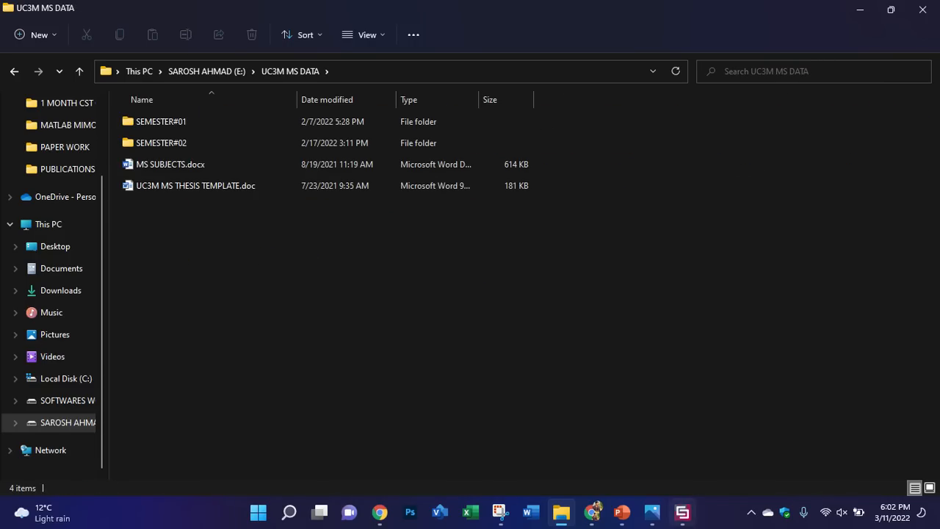
Step: Return to CST Studio Suite and place a TOUCHSTONE file block from the Data Import library below the external port
click(682, 511)
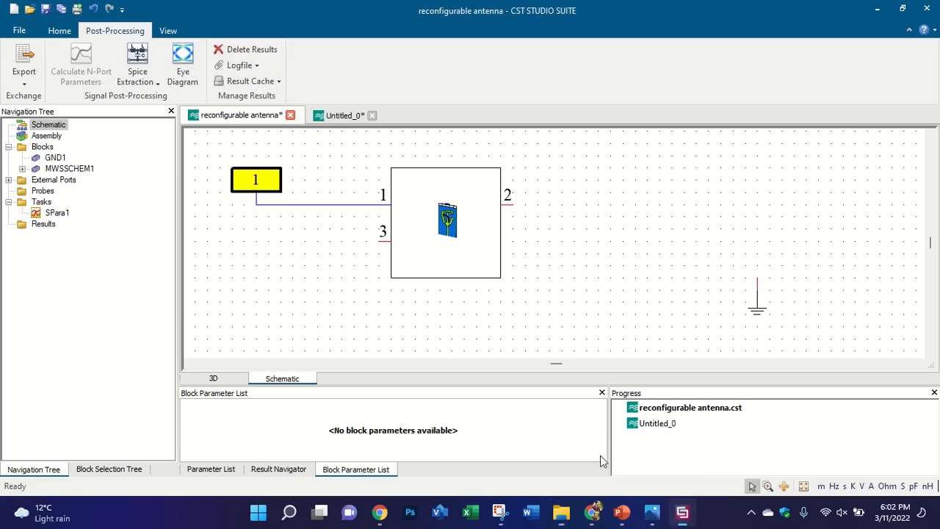
click(96, 470)
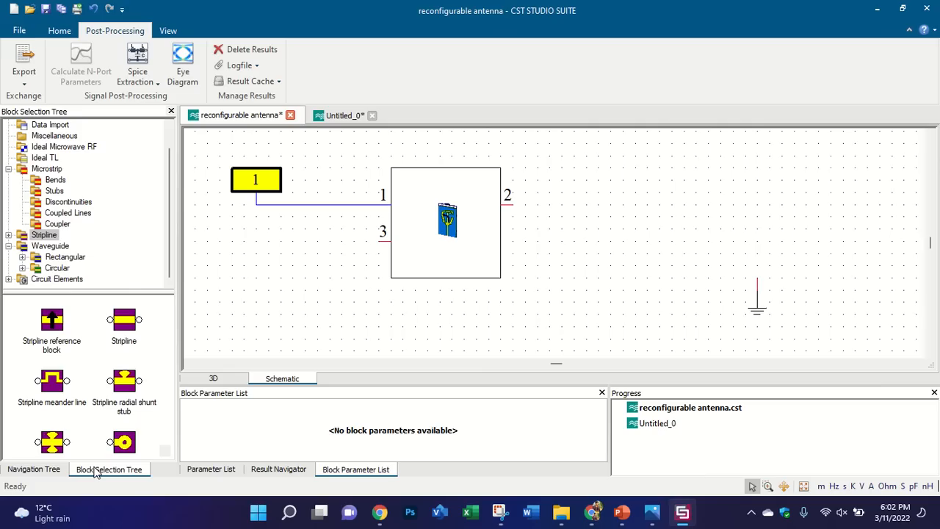
click(8, 246)
click(8, 190)
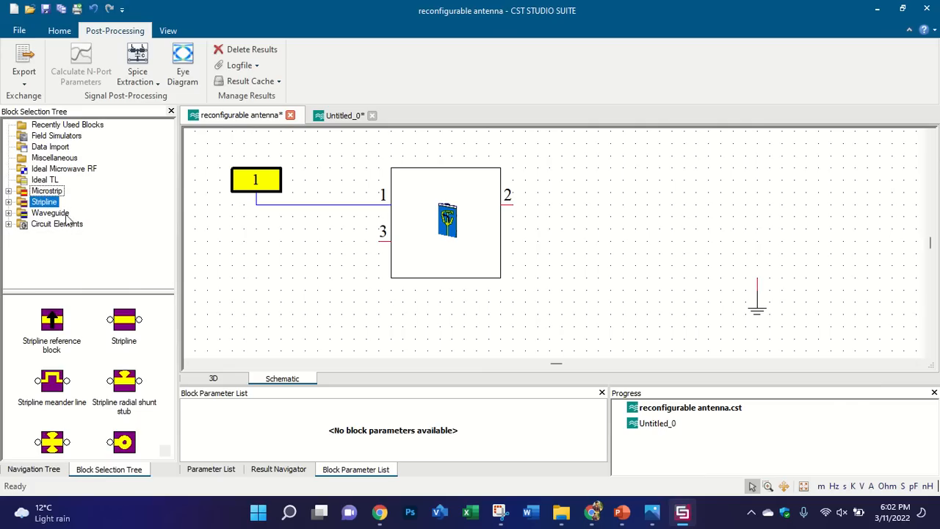
click(53, 147)
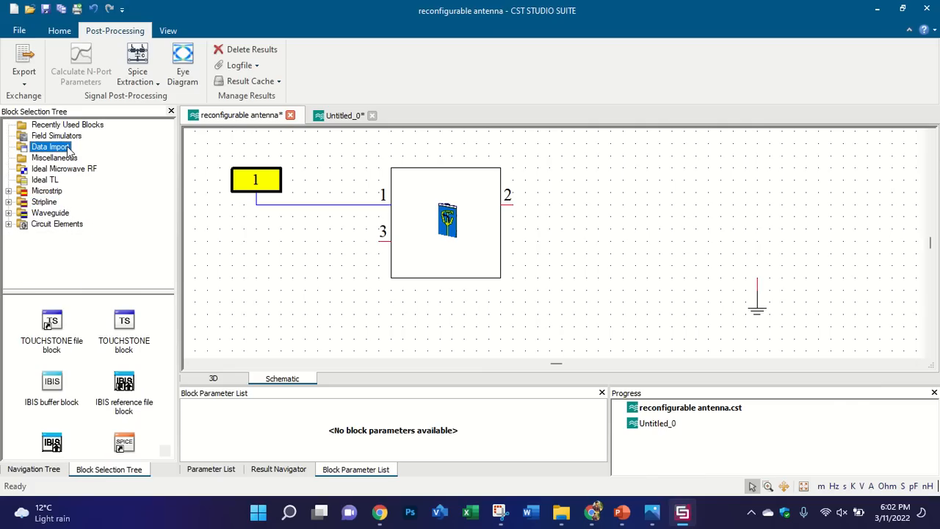
scroll(77, 351, down, 5)
scroll(77, 356, up, 5)
drag(59, 324, 277, 295)
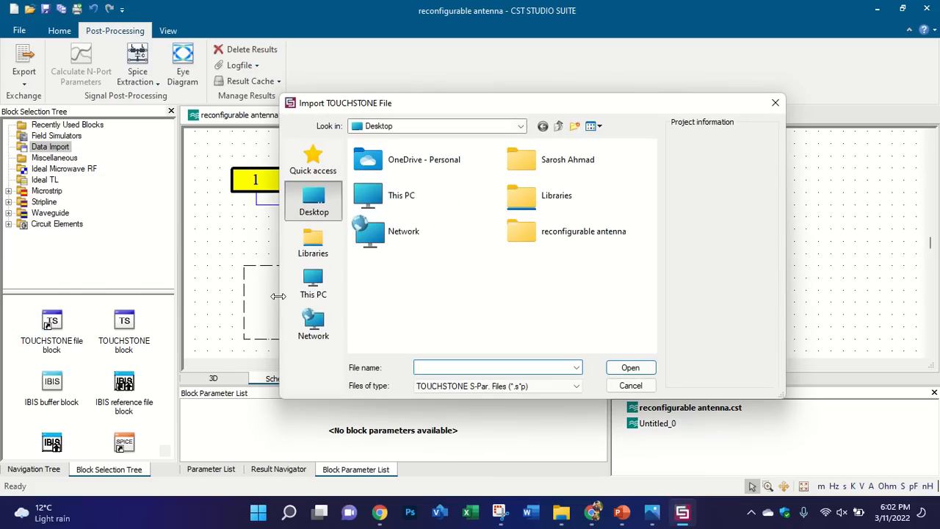
Step: Browse on the E: drive through UC3M MS DATA, SEMESTER#01, High frequency technology, SEMESTER PROJECT and PAPER WORK to the ERA-5+_S2P folder
click(462, 386)
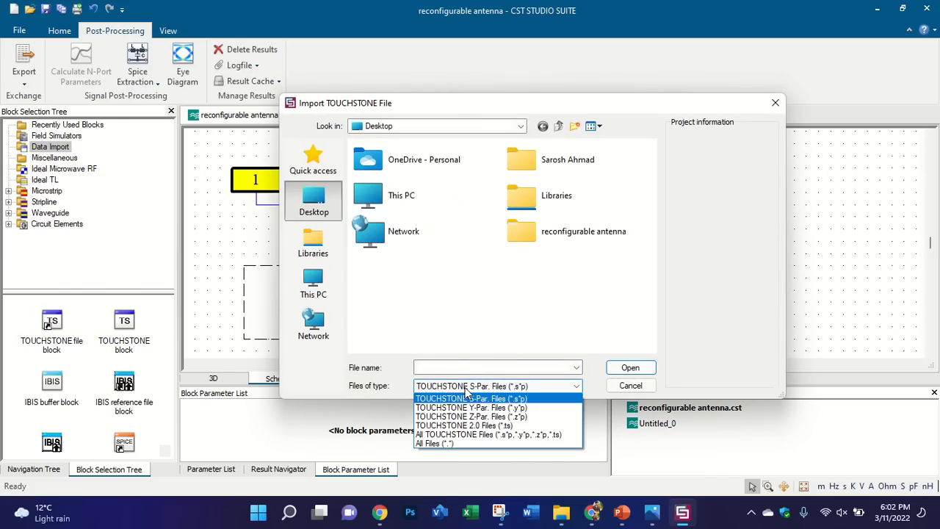
click(464, 390)
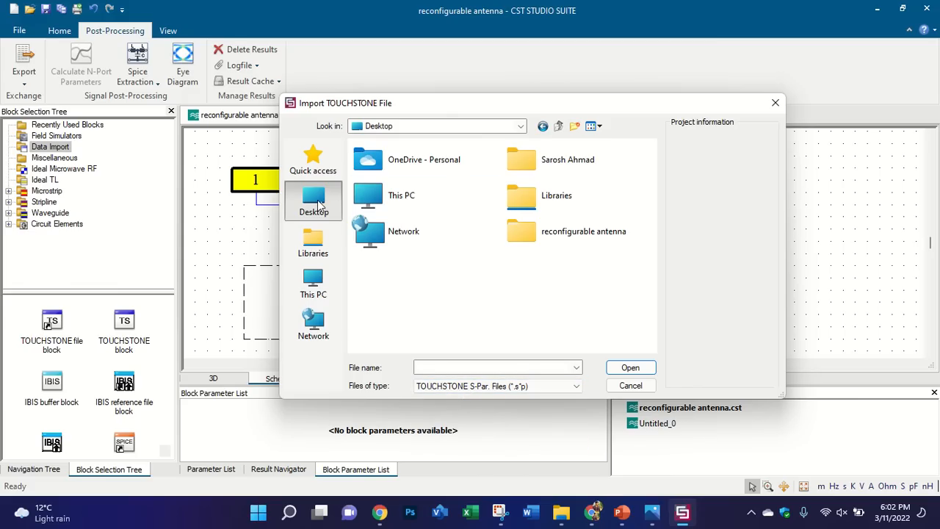
click(313, 285)
scroll(439, 244, down, 3)
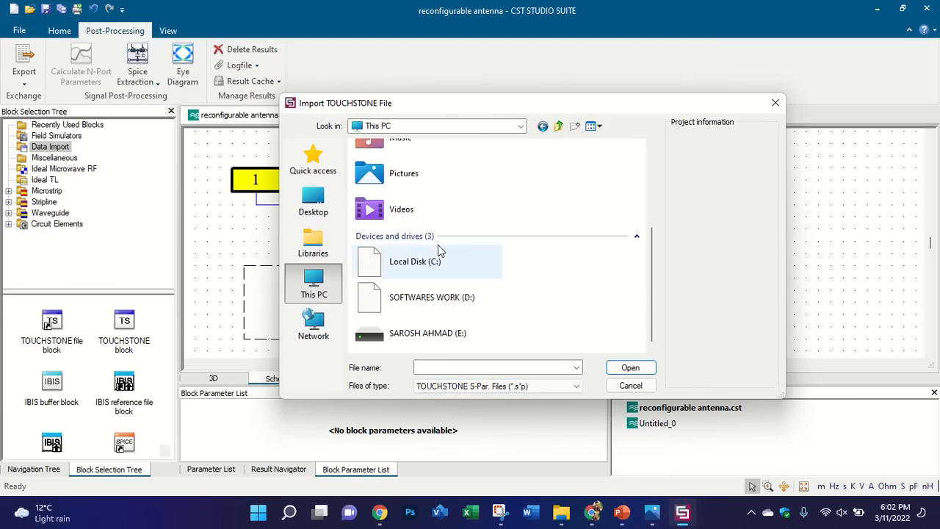
double_click(440, 331)
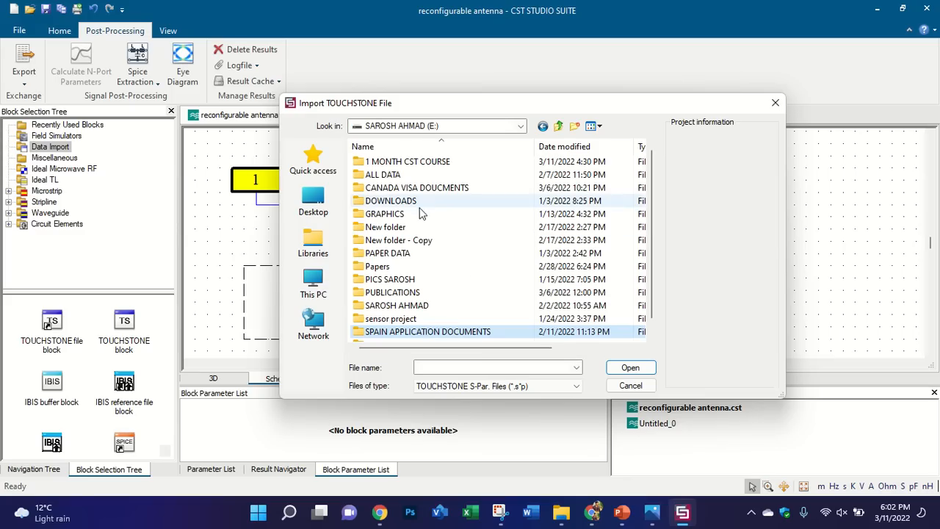
scroll(419, 294, down, 1)
double_click(415, 332)
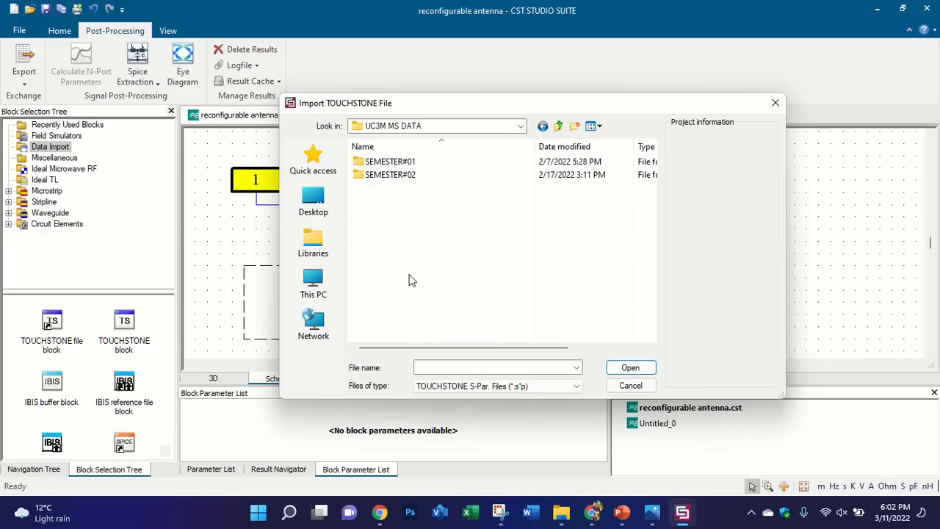
double_click(393, 162)
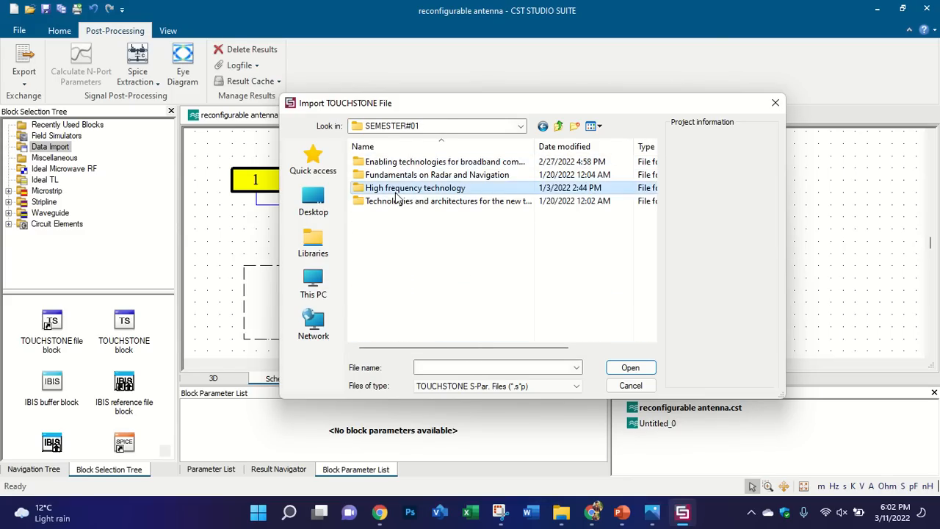
double_click(396, 188)
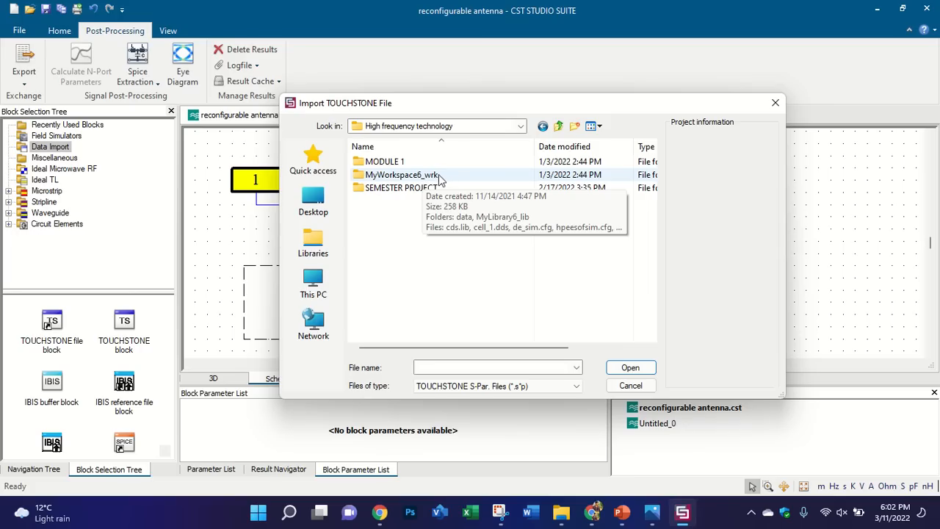
double_click(415, 188)
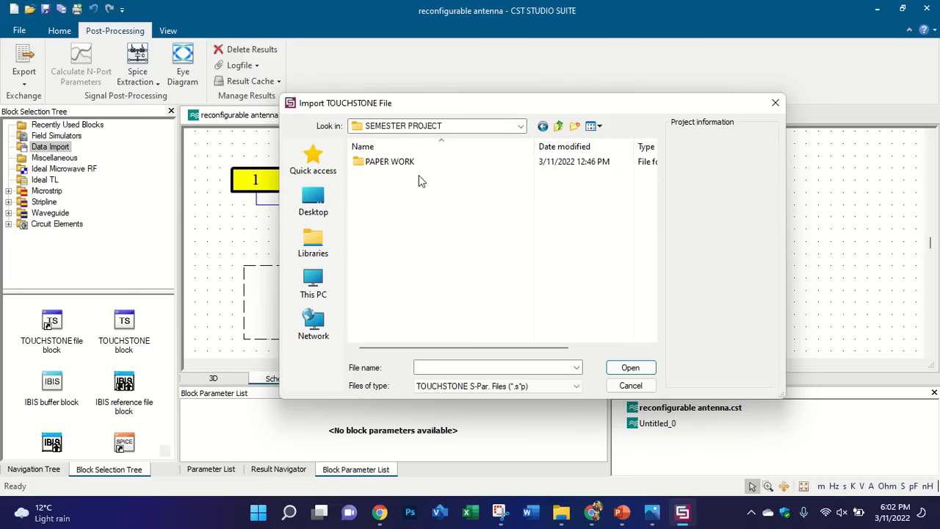
double_click(415, 163)
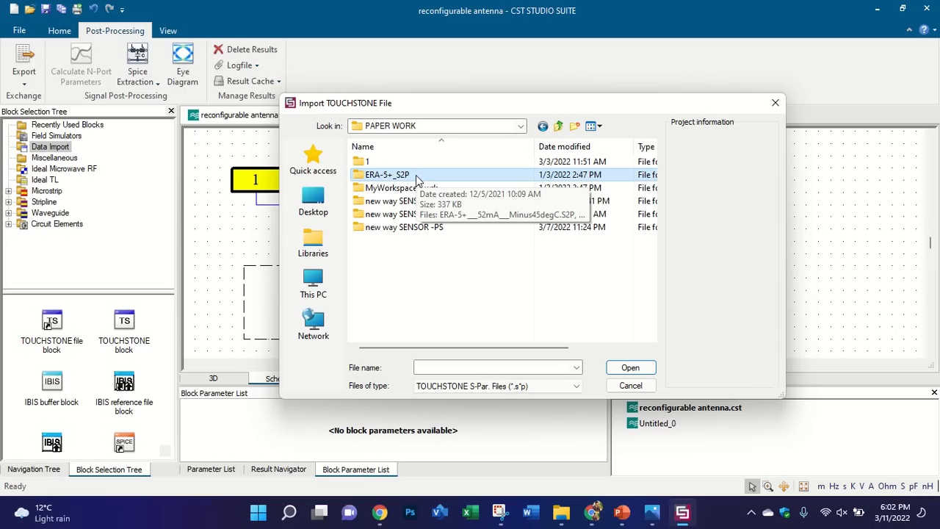
double_click(415, 175)
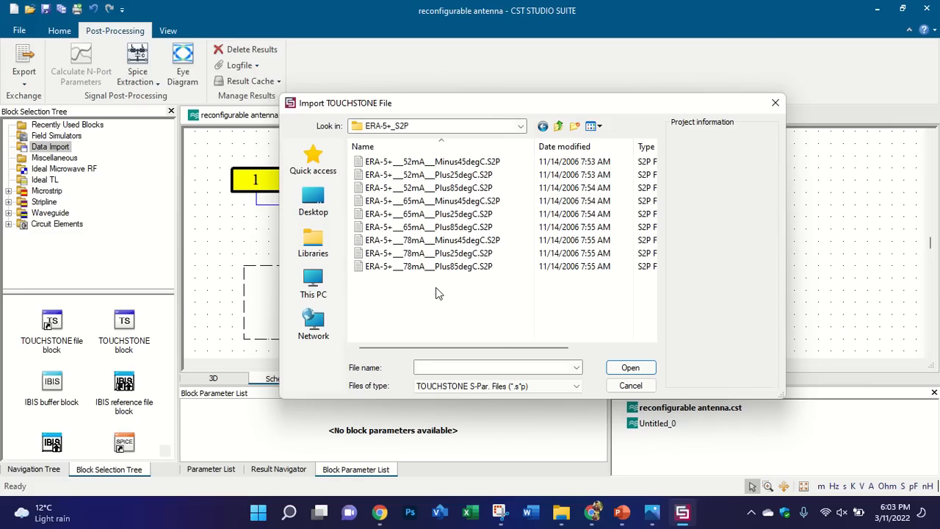
Step: Import the S-parameter file ERA-5+___52mA___Minus45degC.S2P into the TOUCHSTONE file block
click(402, 165)
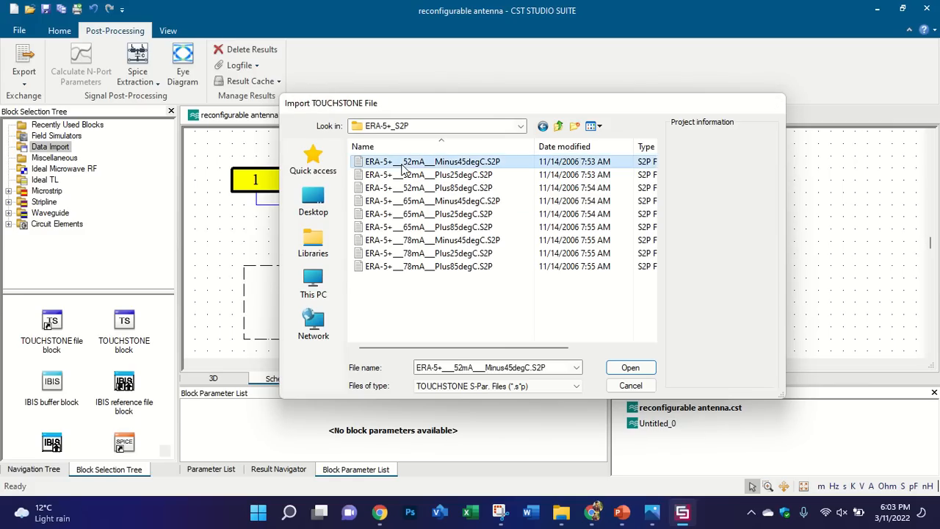
click(644, 369)
scroll(438, 240, down, 1)
scroll(426, 242, up, 1)
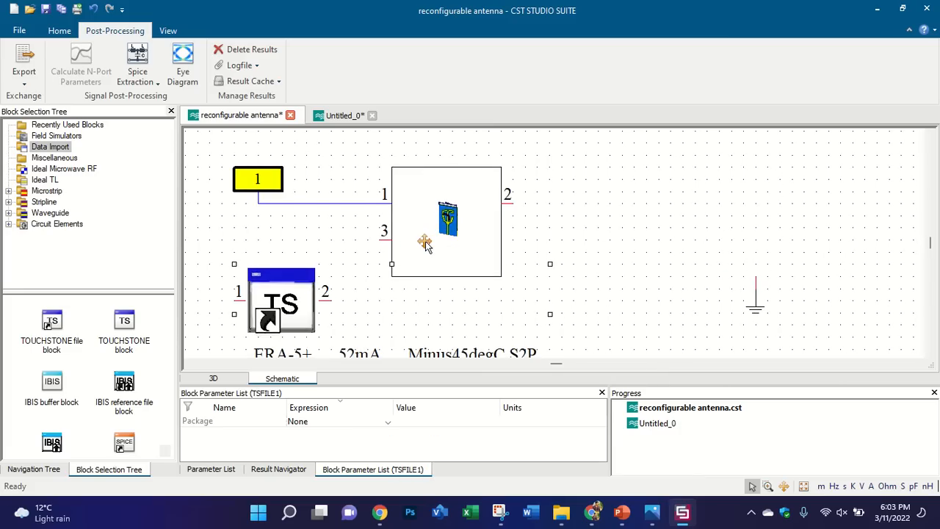
Step: Move the TOUCHSTONE block beneath the antenna block and delete the unconnected ground from the schematic
scroll(367, 265, down, 3)
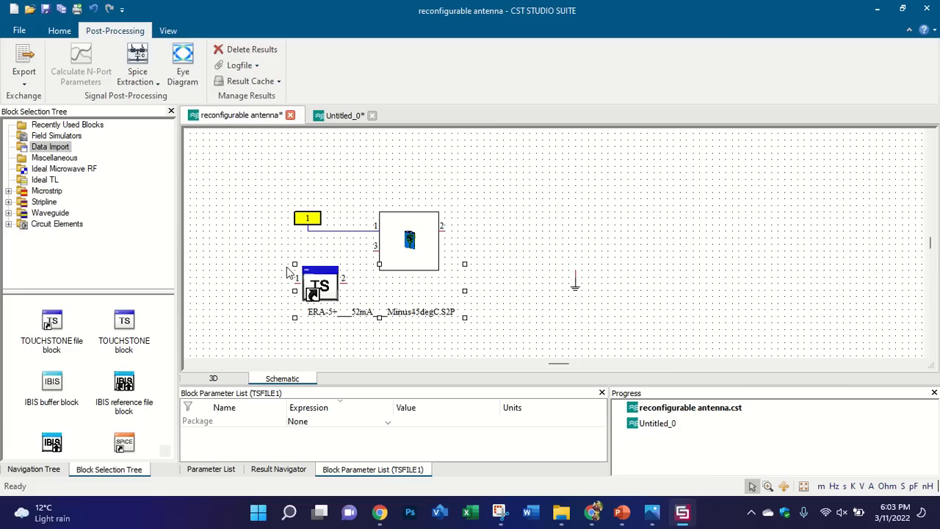
drag(319, 285, 419, 304)
drag(586, 277, 584, 256)
key(Delete)
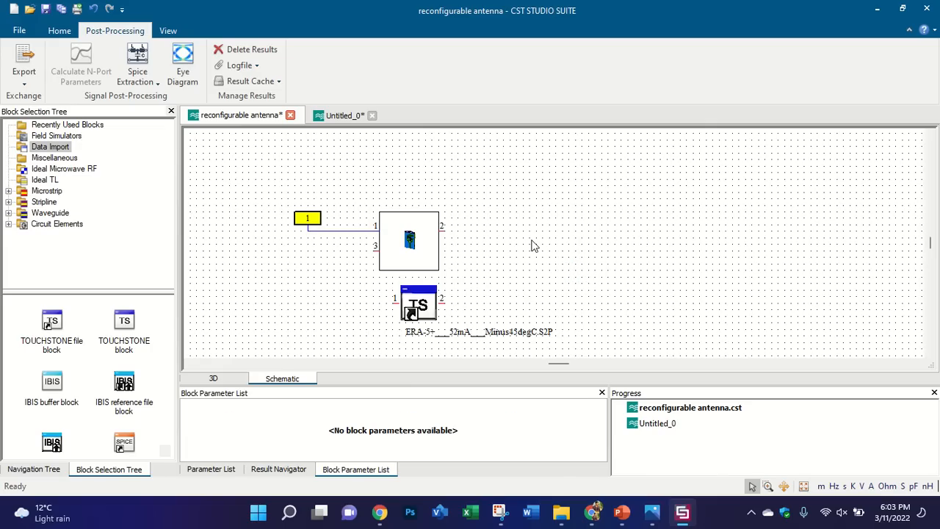
Step: Shift the TOUCHSTONE block slightly so that it lines up centrally under the antenna block
scroll(229, 60, down, 1)
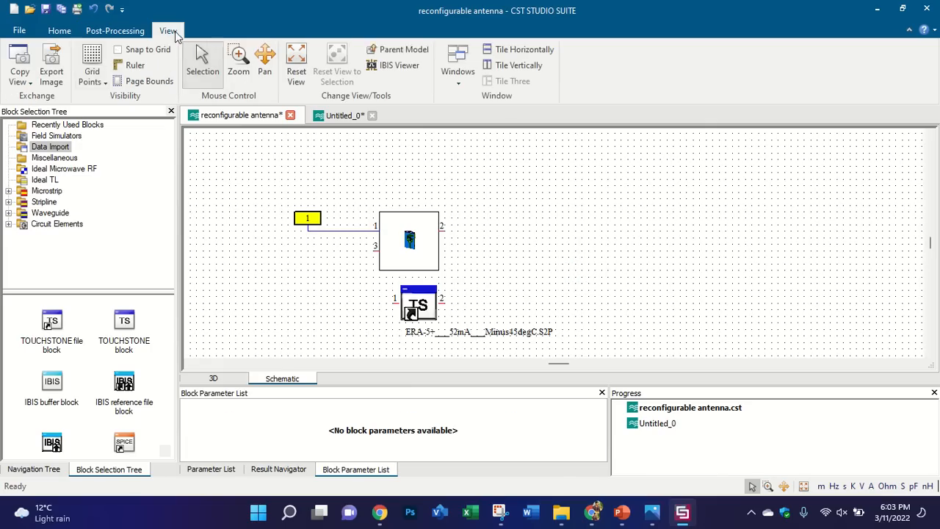
scroll(261, 66, up, 2)
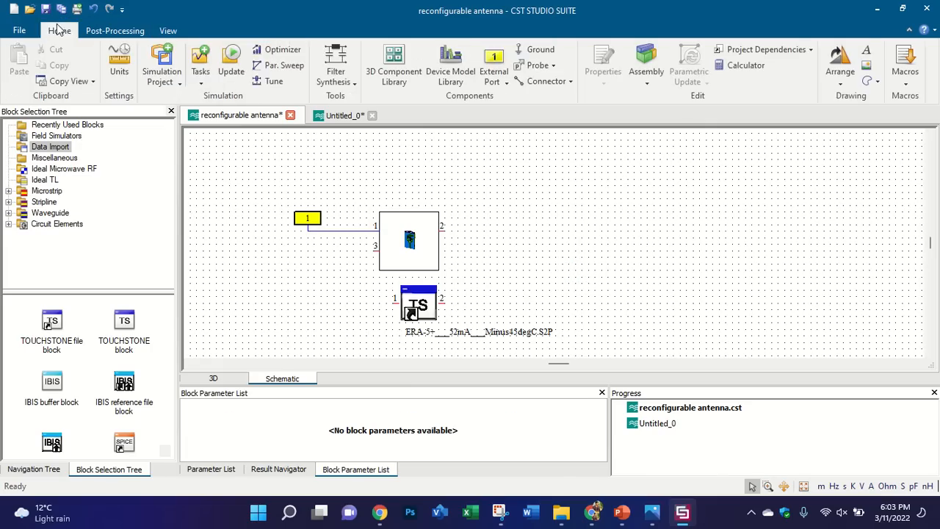
scroll(406, 300, up, 2)
drag(422, 312, 402, 303)
click(504, 225)
click(520, 239)
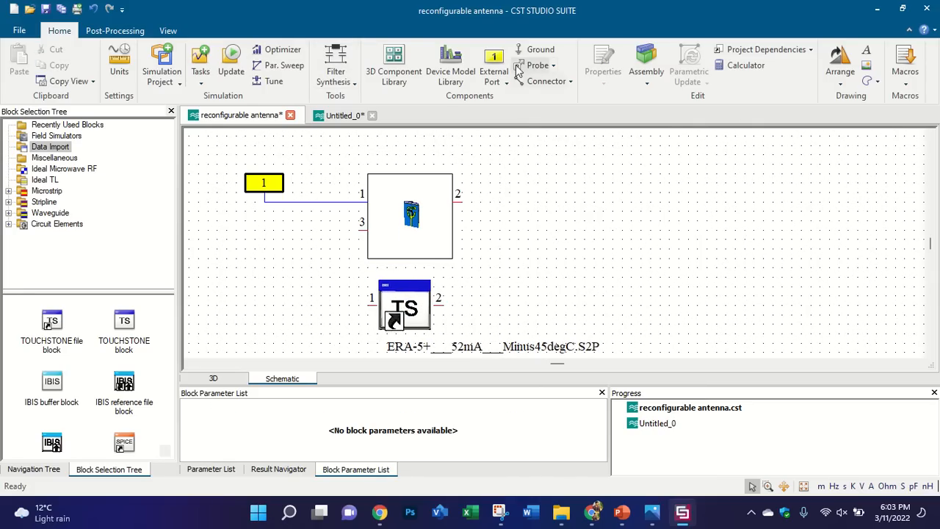
Step: Wire the antenna block's pin 2 to the TOUCHSTONE block's pin 2 and antenna pin 3 to TOUCHSTONE pin 1
click(542, 80)
click(460, 201)
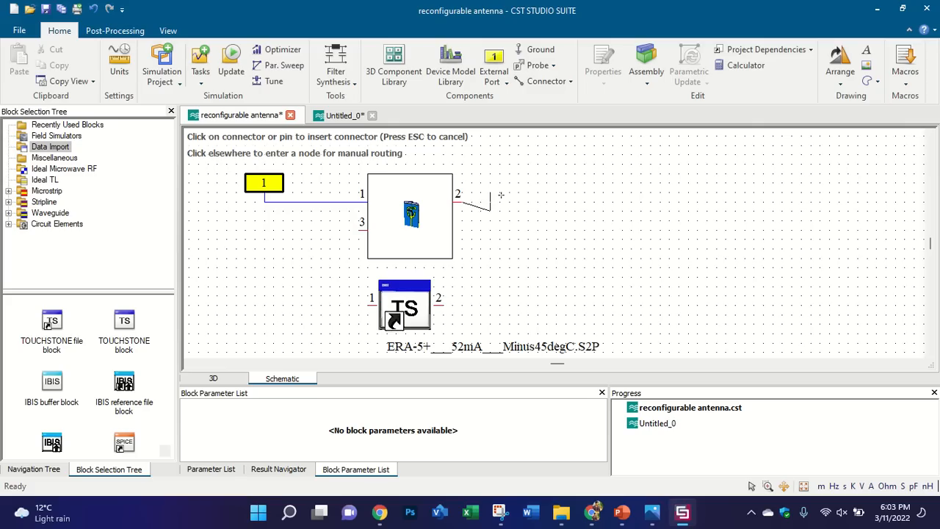
click(443, 303)
click(525, 80)
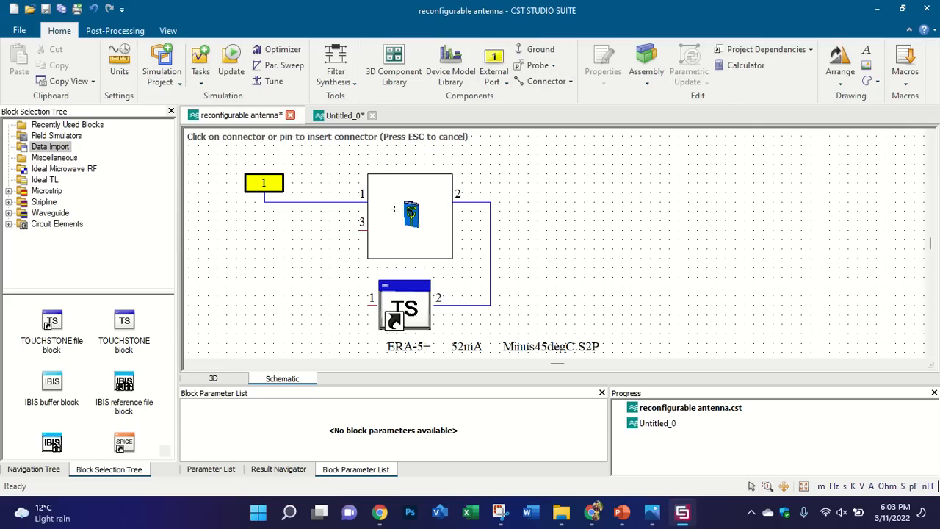
click(358, 230)
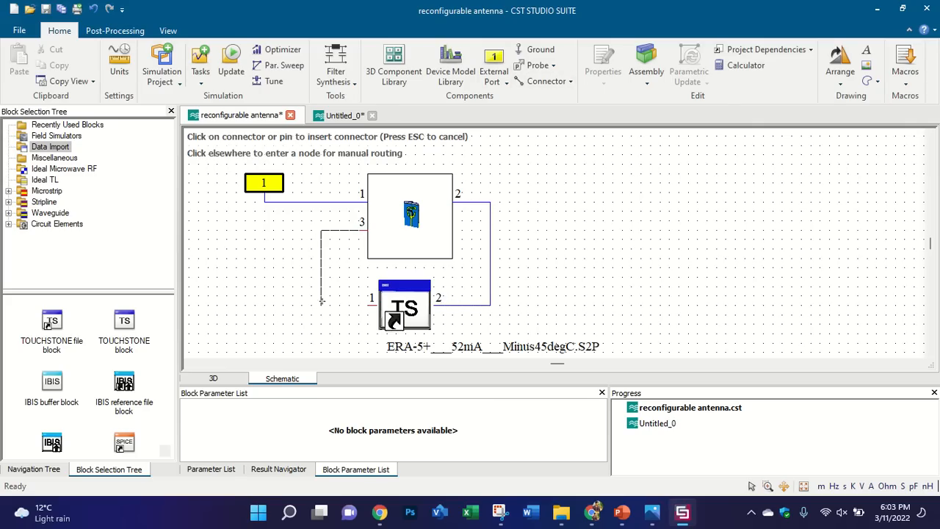
click(366, 305)
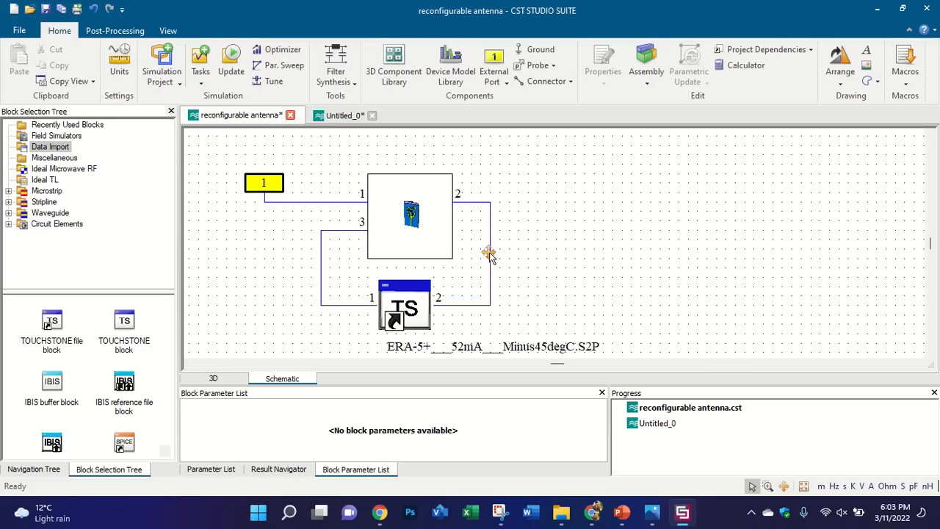
scroll(422, 264, down, 3)
scroll(423, 265, up, 2)
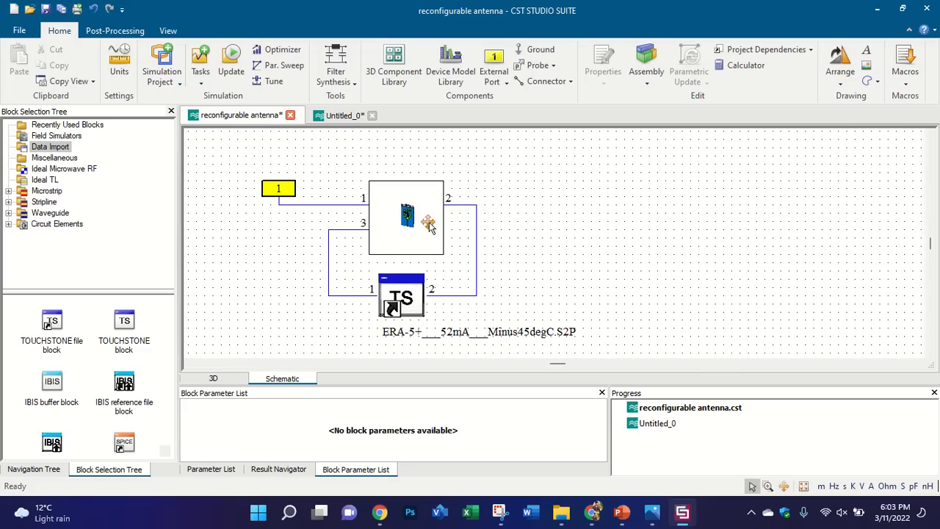
Step: Place a ground beside the antenna block and connect it to the wire from antenna pin 2
click(536, 53)
click(529, 225)
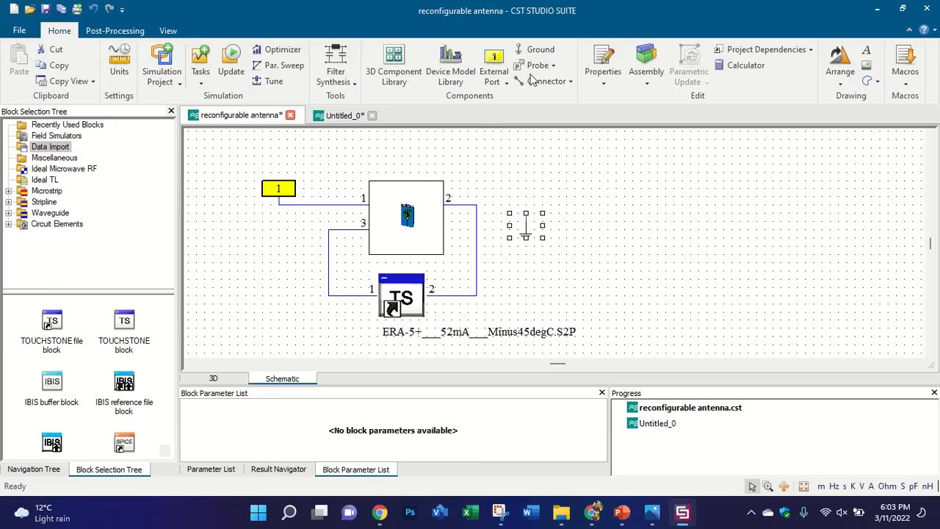
click(544, 81)
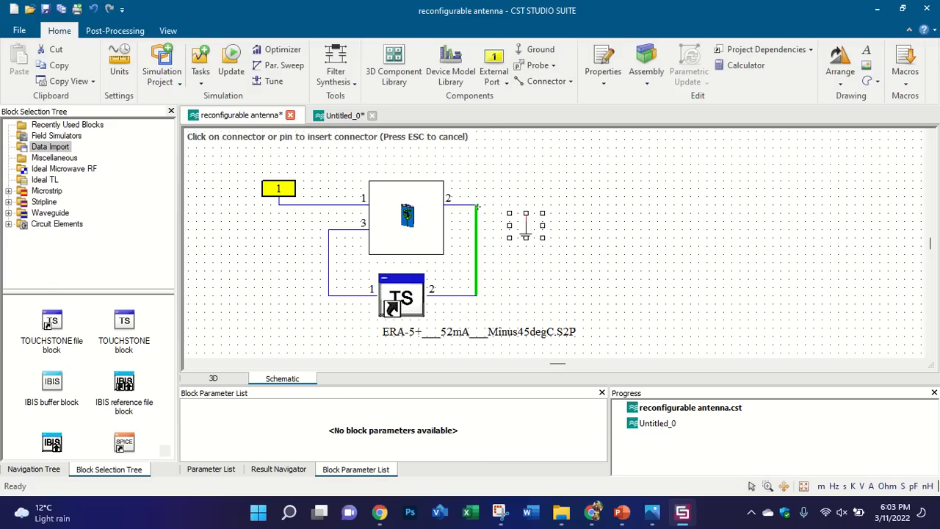
click(484, 204)
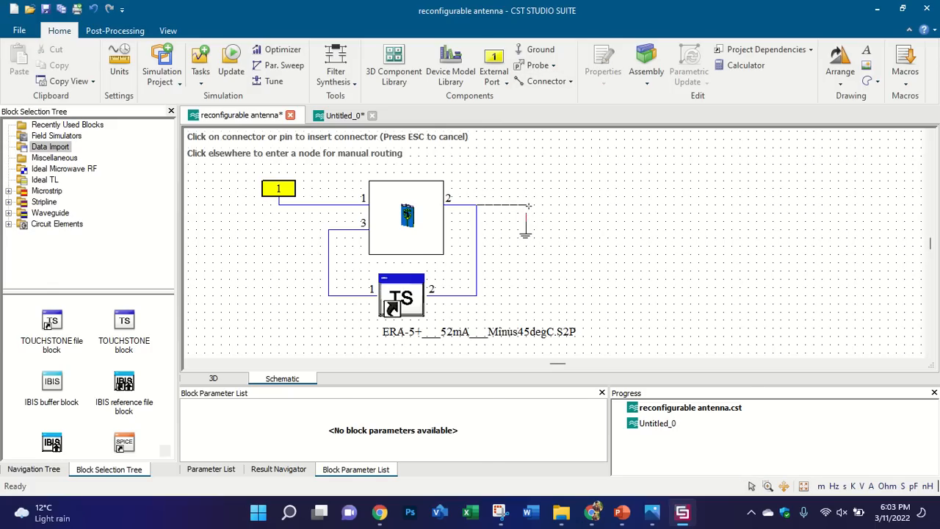
click(526, 213)
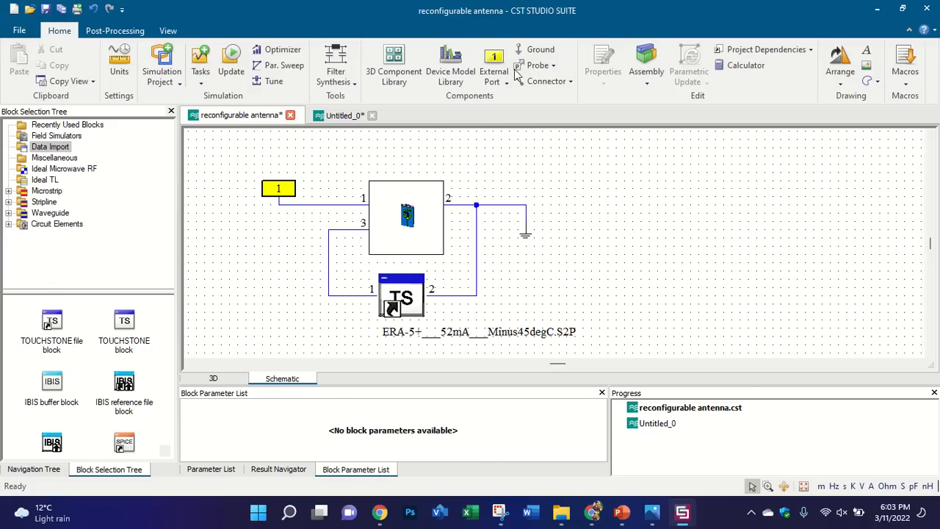
click(540, 82)
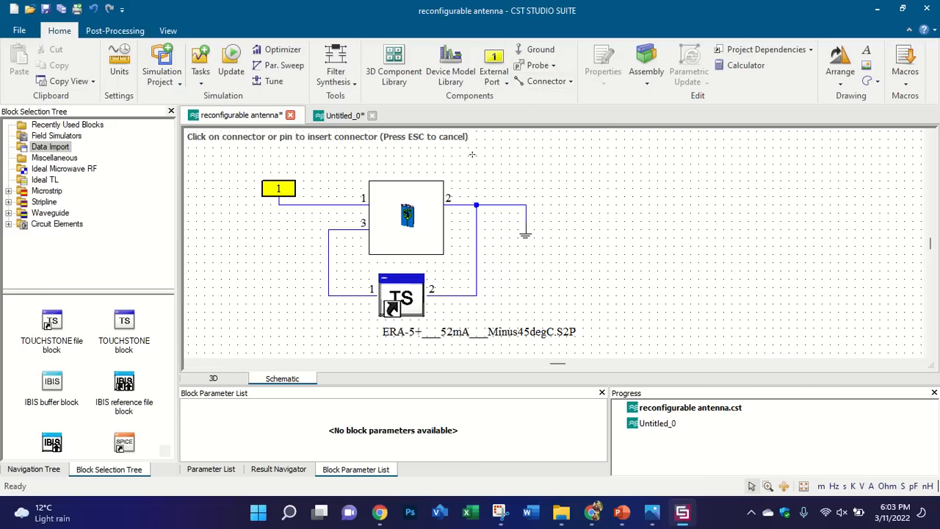
key(Escape)
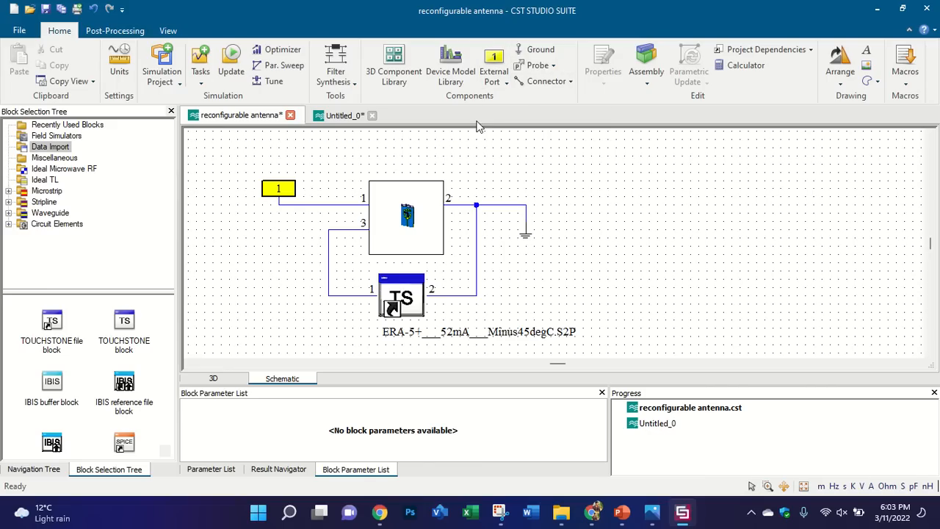
click(413, 307)
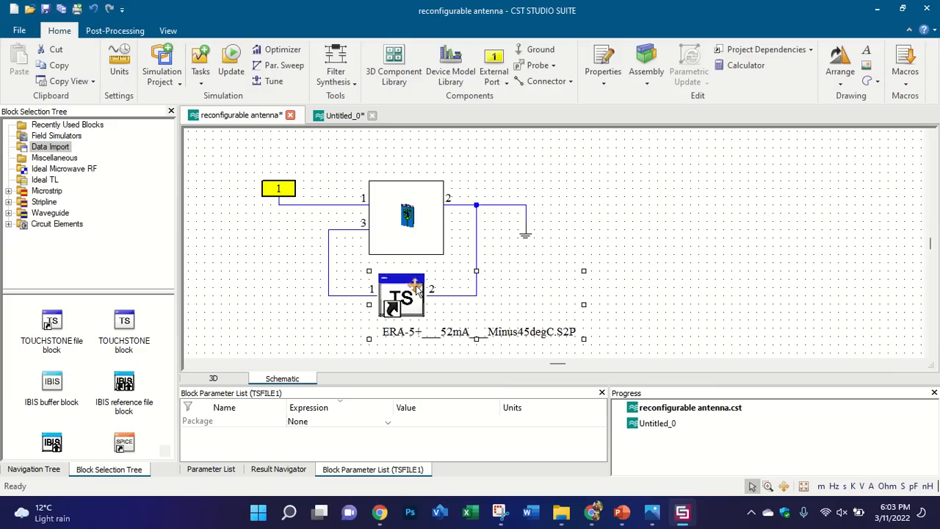
click(596, 234)
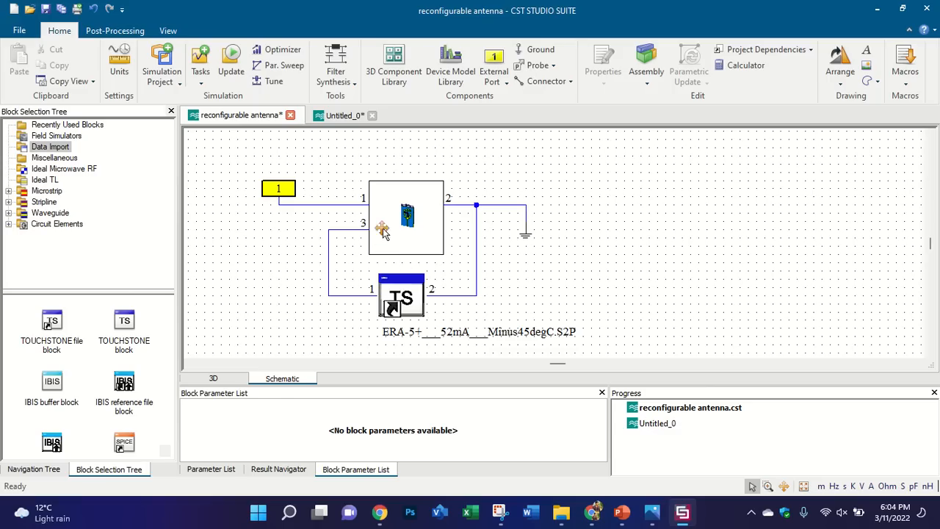
click(382, 292)
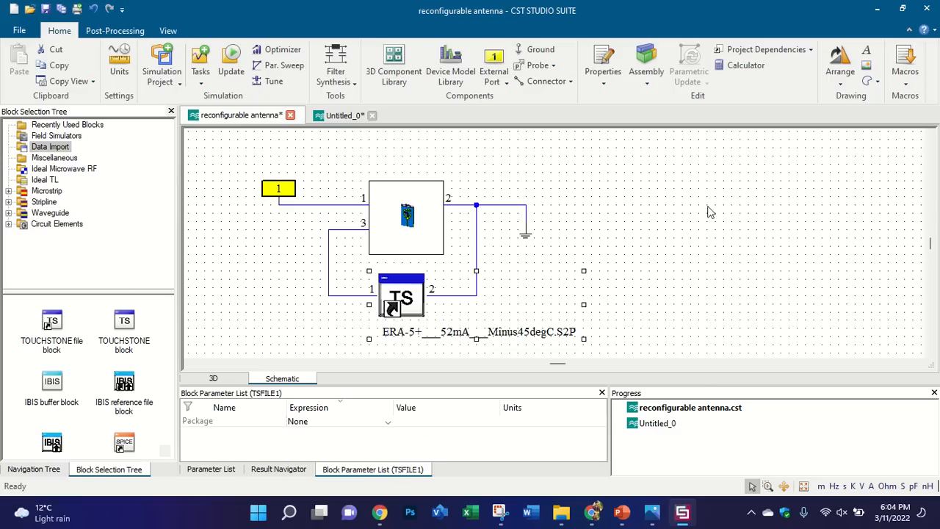
click(763, 210)
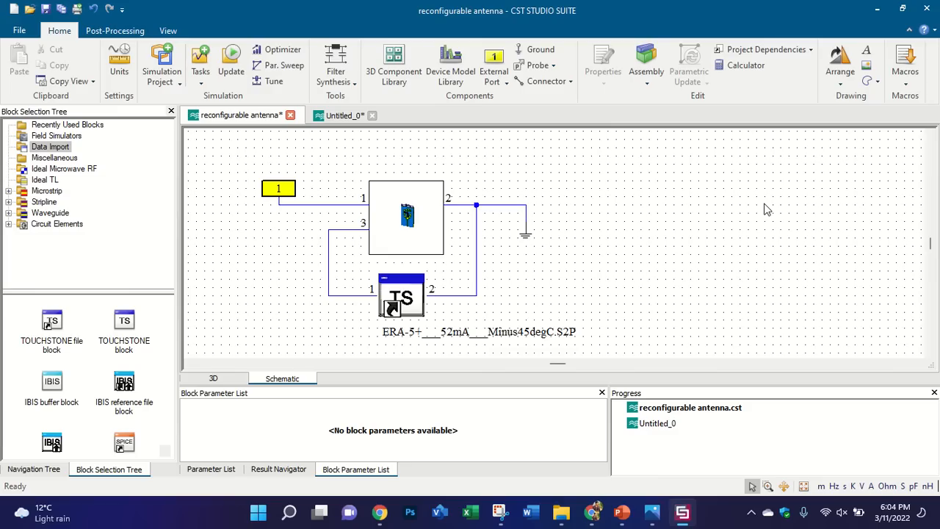
Step: Switch to Chrome, open the browser window of the 786A profile and search Google for "pin diode"
mouse_move(409, 6)
click(591, 512)
click(902, 35)
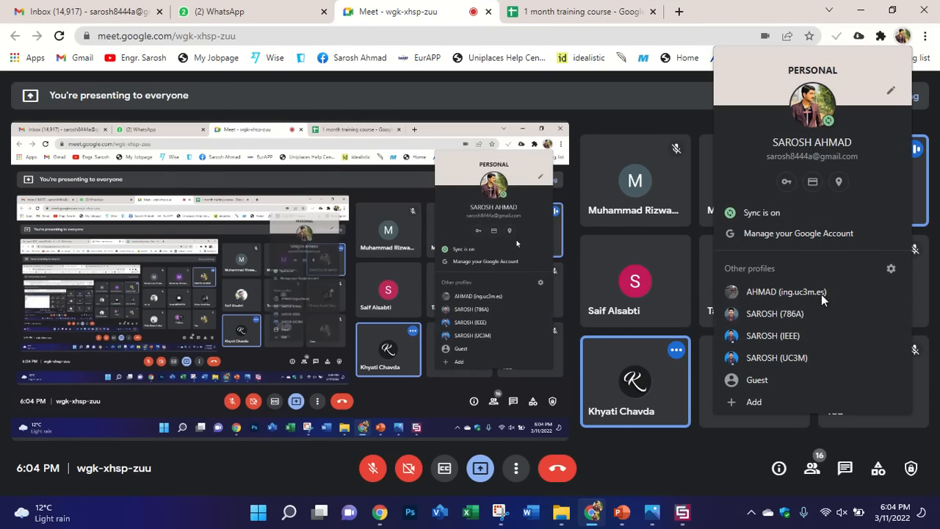
click(807, 317)
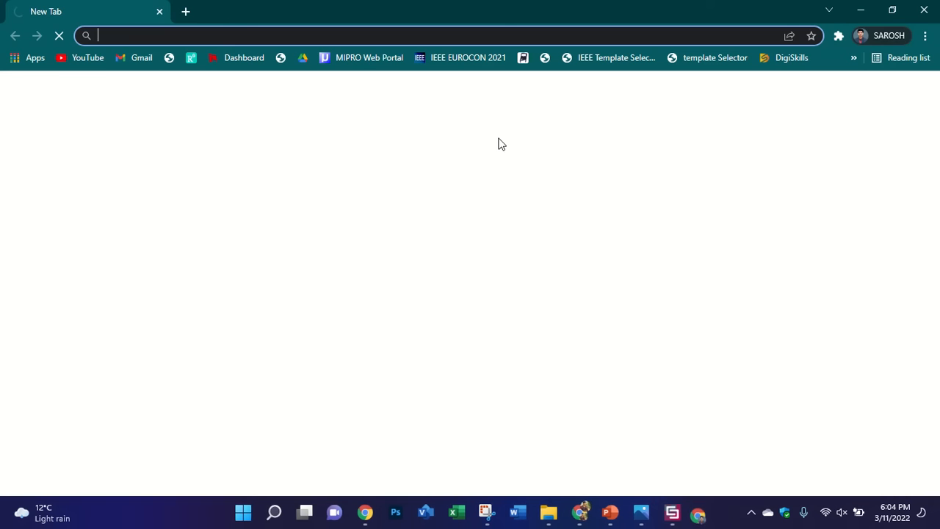
text(p)
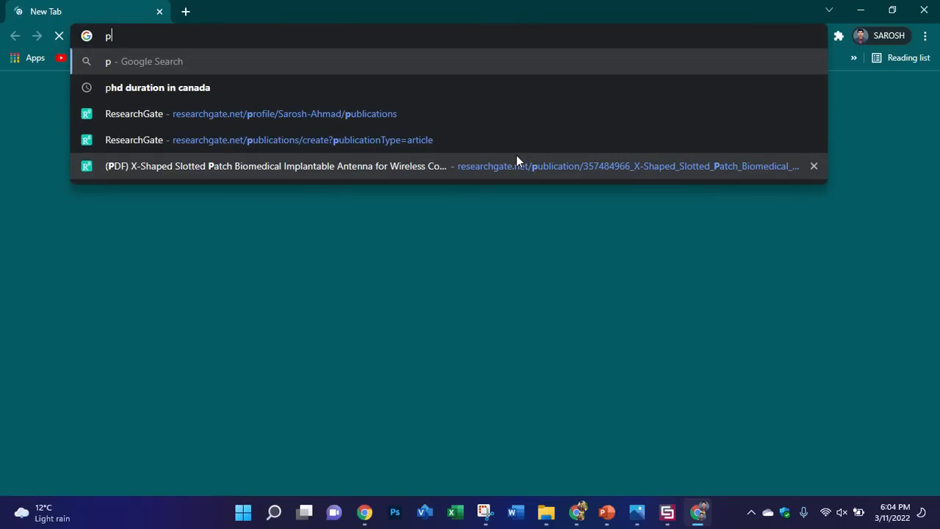
text(in diod)
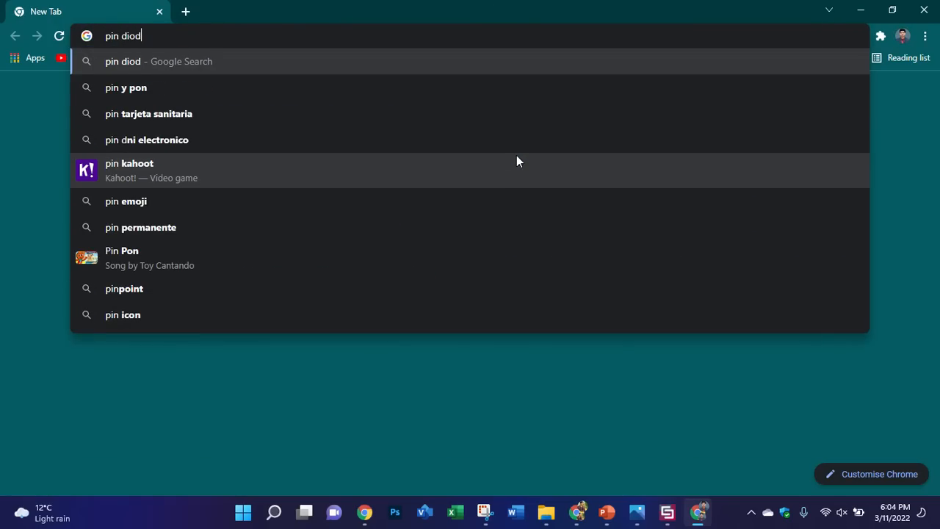
text(e)
key(Return)
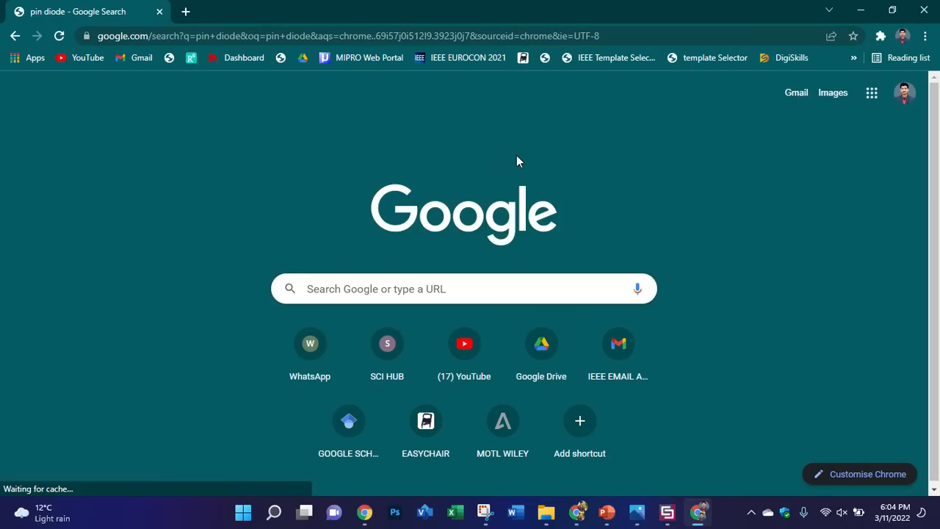
Step: Refine the Google search to "pin diode datasheet"
scroll(486, 176, down, 3)
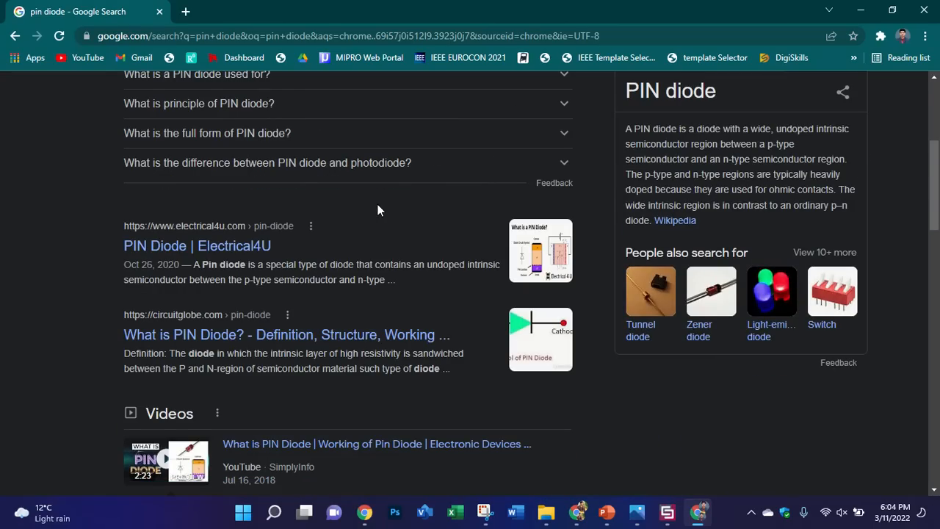
scroll(376, 211, up, 4)
click(222, 104)
text(diode d)
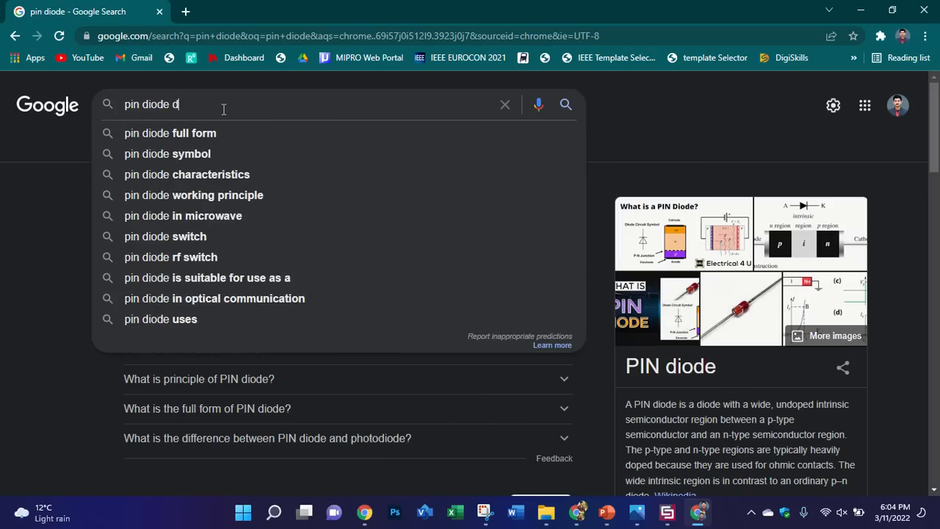
text(atasheet)
key(Return)
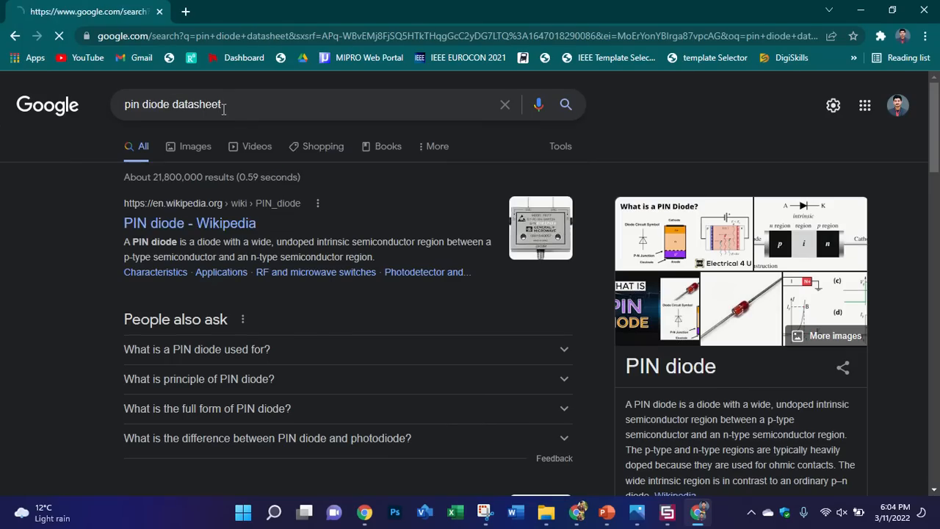
Step: Open the Skyworks Diodes search result separately, load the BAP64-03 DatasheetsPDF result, and view the Skyworks page
scroll(227, 272, down, 2)
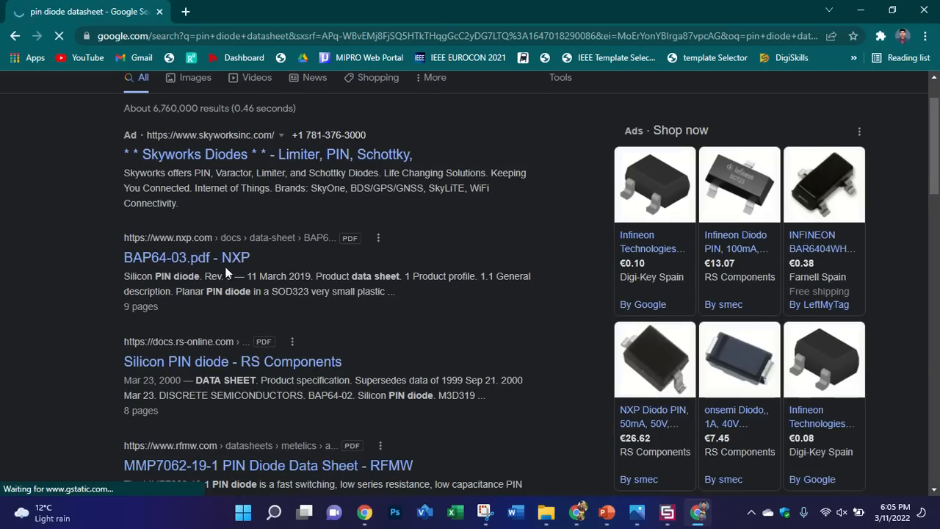
right_click(250, 161)
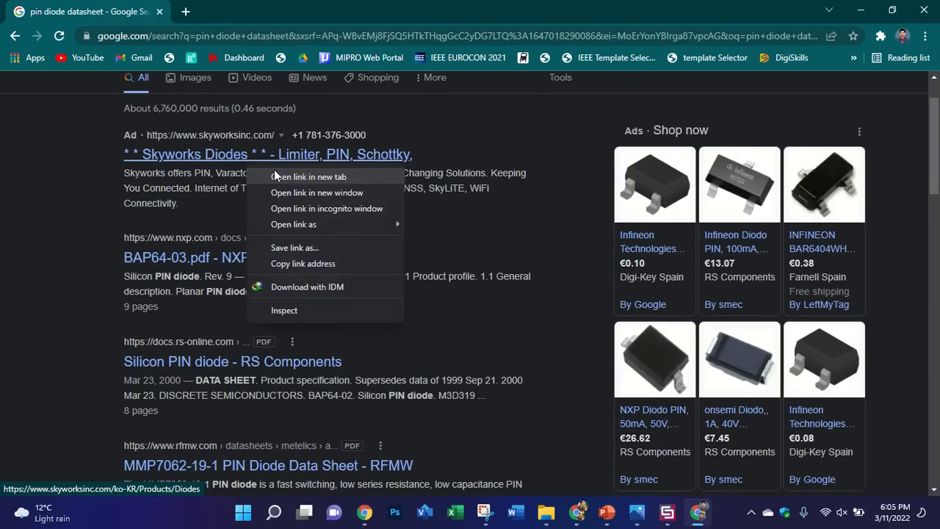
click(274, 177)
scroll(274, 179, down, 3)
scroll(271, 249, down, 3)
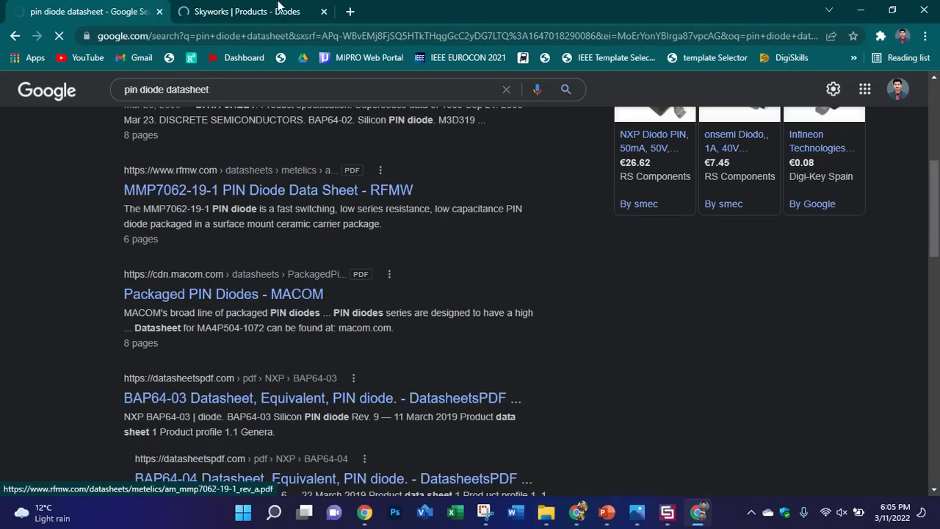
click(278, 9)
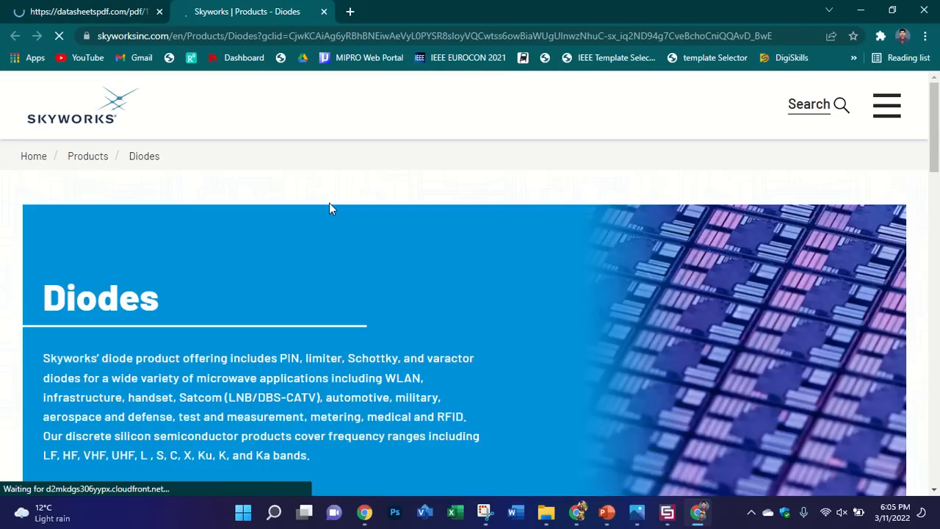
Step: Open the PIN Diodes category on the Skyworks site and accept the cookie notice
scroll(334, 221, down, 5)
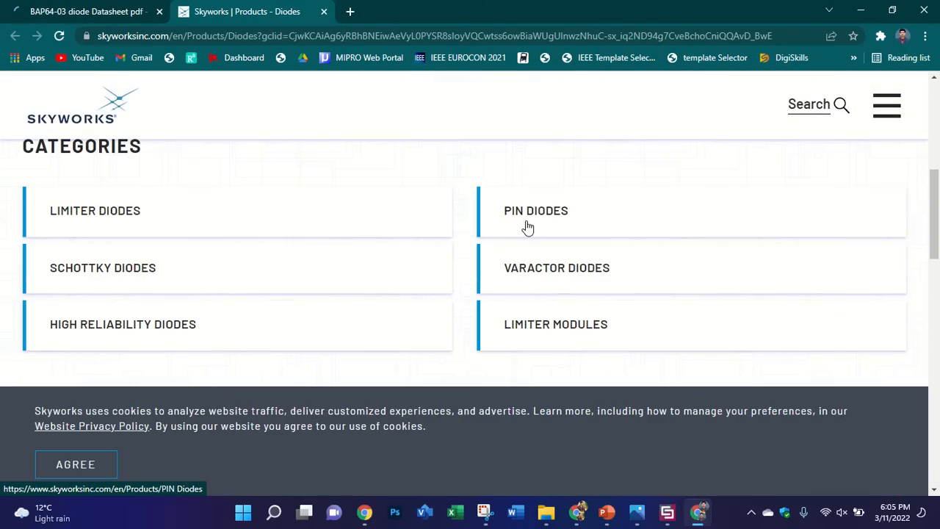
click(526, 222)
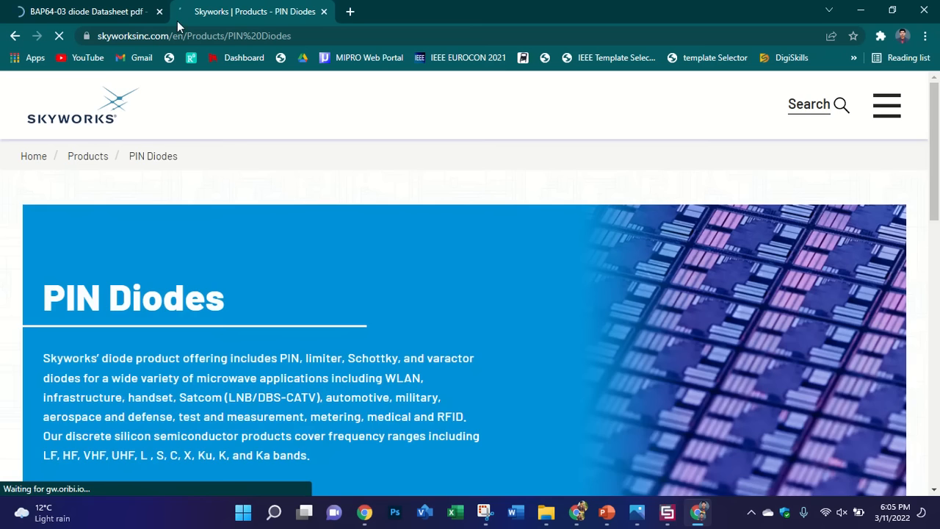
scroll(292, 216, down, 5)
click(75, 464)
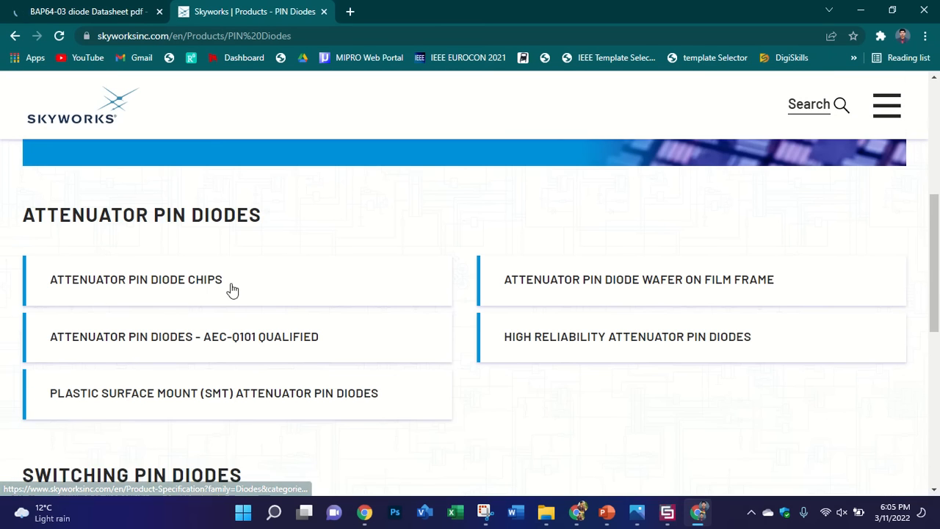
Step: Look through the attenuator and switching PIN diode categories and open Attenuator PIN Diode Chips
scroll(243, 293, down, 3)
scroll(297, 381, down, 3)
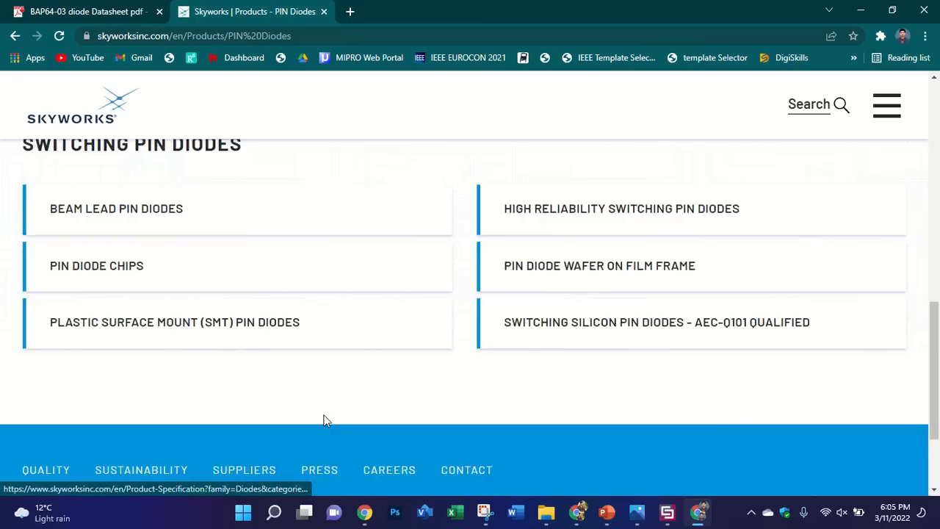
scroll(323, 416, up, 2)
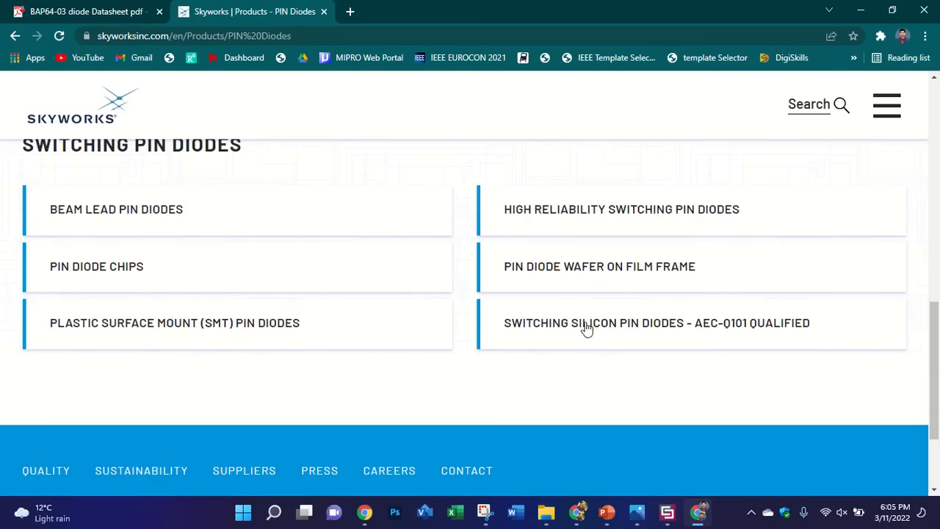
scroll(595, 316, up, 1)
scroll(577, 287, up, 3)
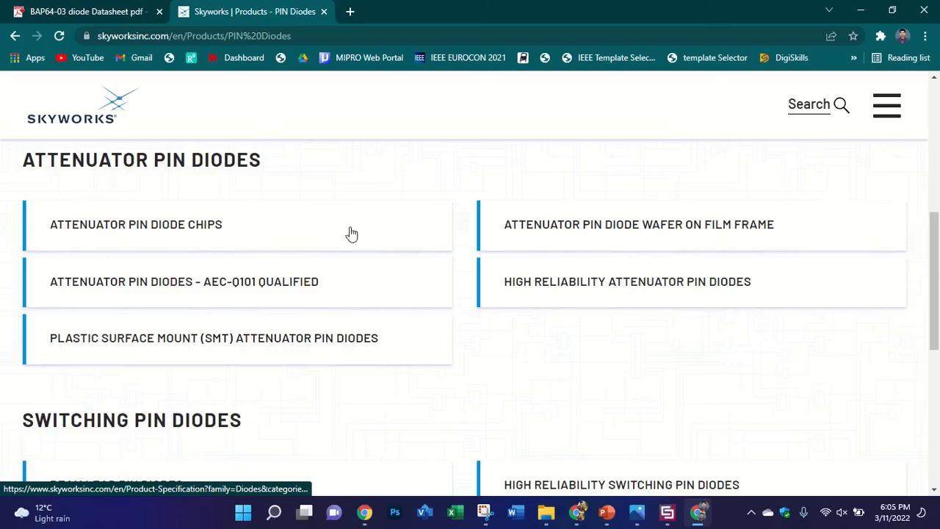
click(323, 233)
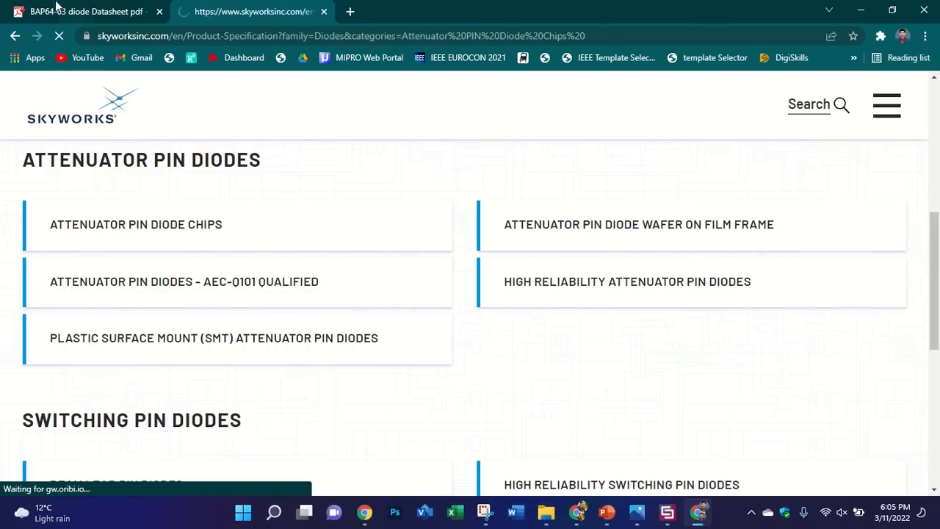
Step: Go to the BAP64-03 diode page and open its Download BAP64-03 Datasheet link in a separate tab
click(88, 11)
scroll(180, 257, down, 2)
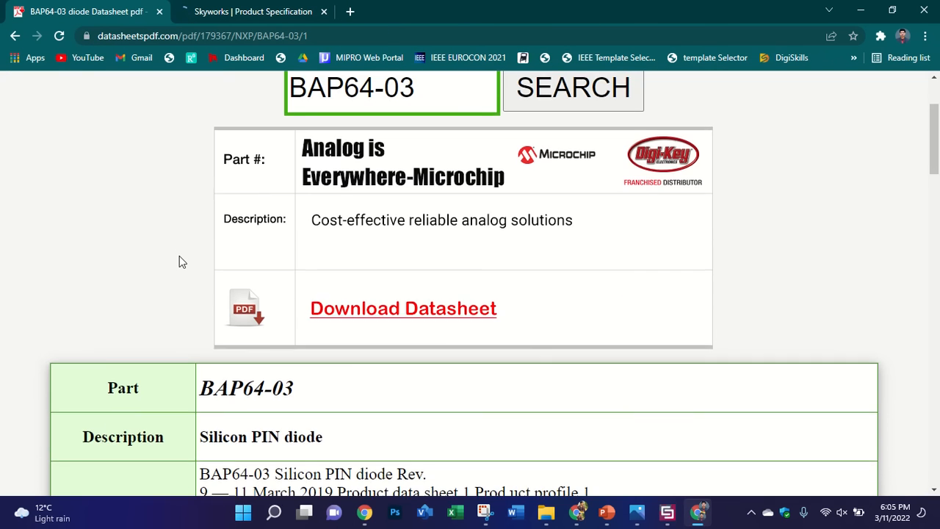
scroll(180, 257, down, 1)
scroll(179, 262, down, 8)
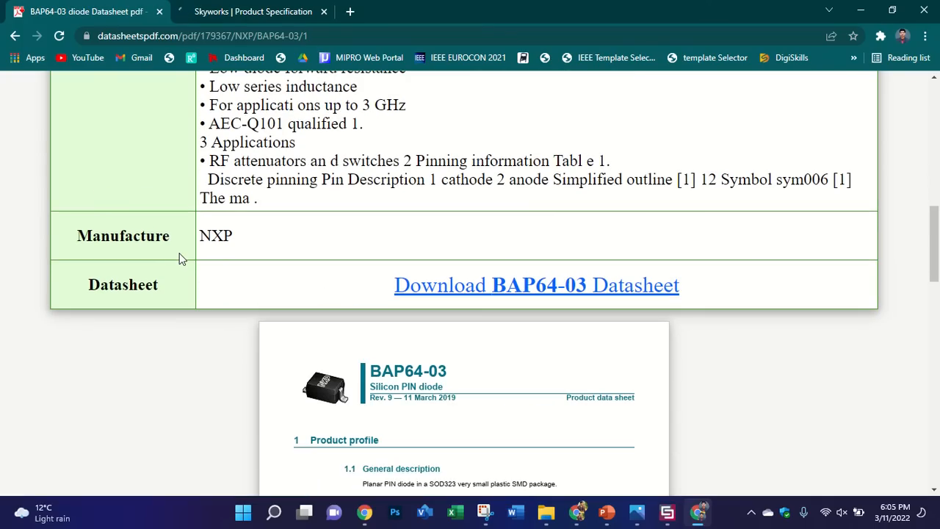
right_click(410, 283)
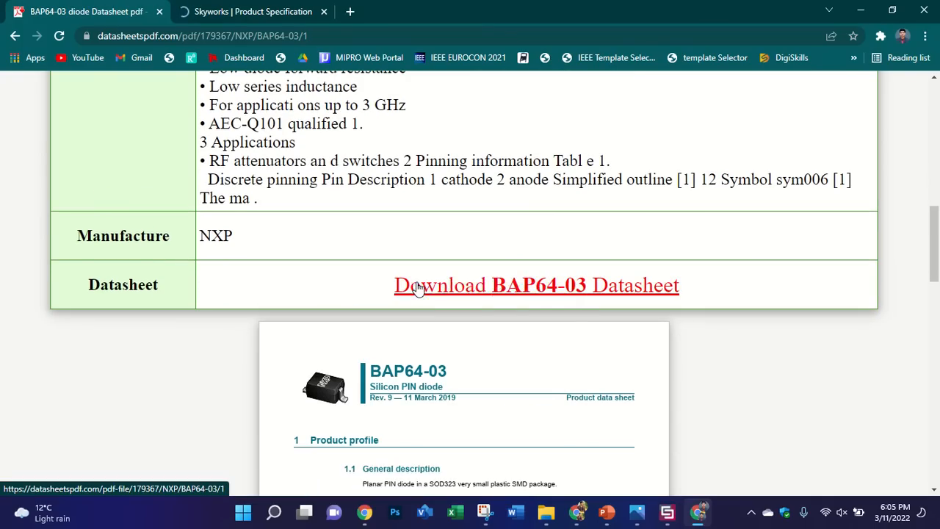
click(431, 293)
Step: Examine the BAP64-03 datasheet preview through its Characteristics table and open the recommended third-party BAP64-03 datasheet link
scroll(413, 286, down, 6)
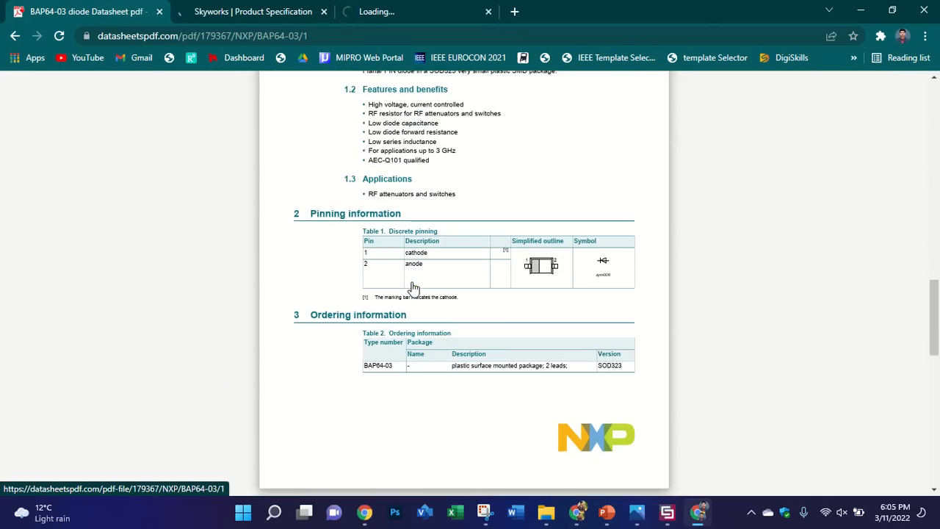
scroll(409, 290, down, 4)
scroll(404, 295, down, 6)
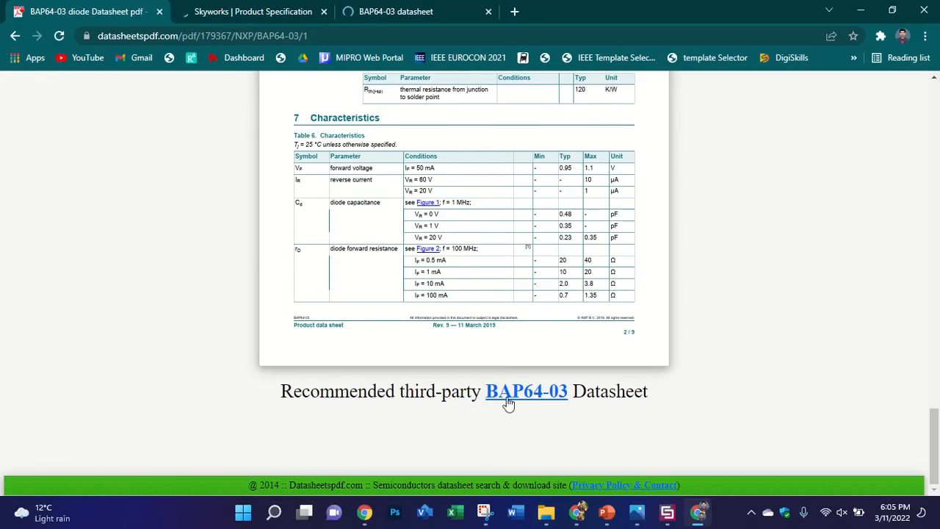
click(519, 403)
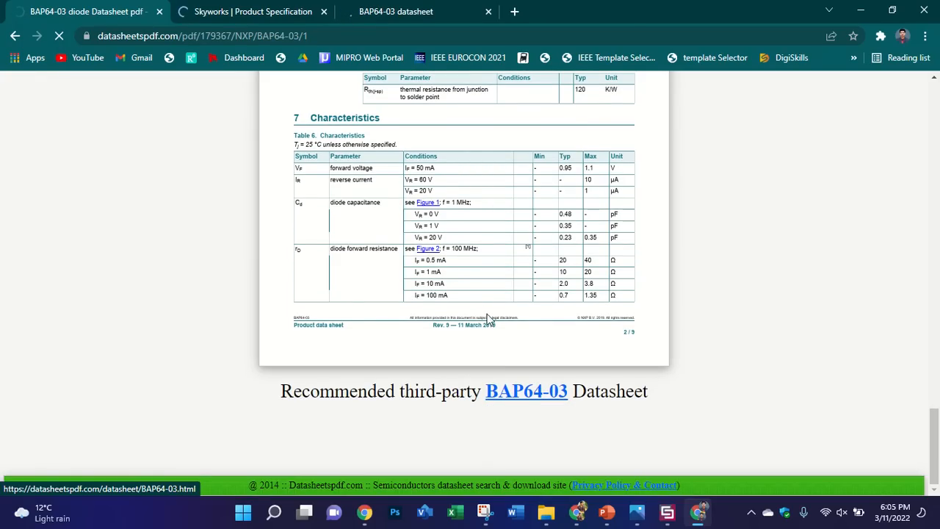
Step: Return to the part details of the BAP64-03 page and open the advertised link above them
scroll(485, 315, up, 8)
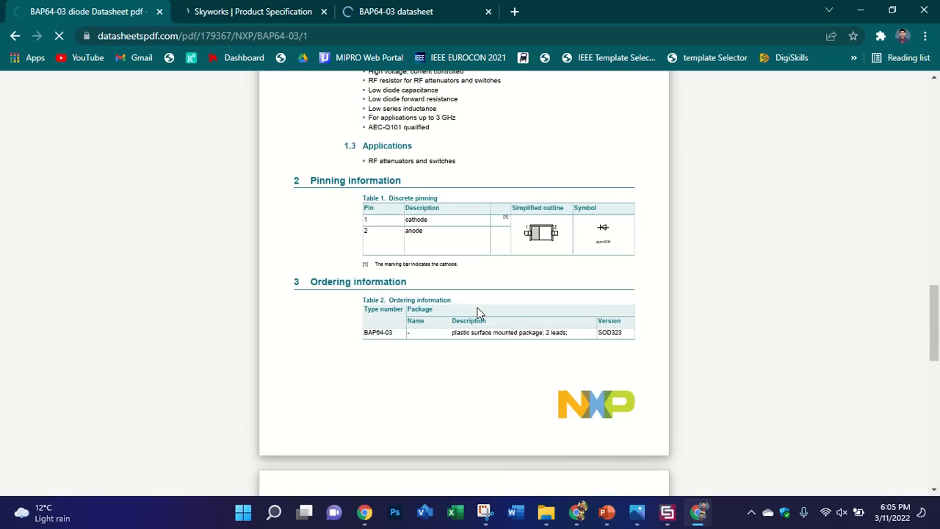
scroll(477, 313, up, 10)
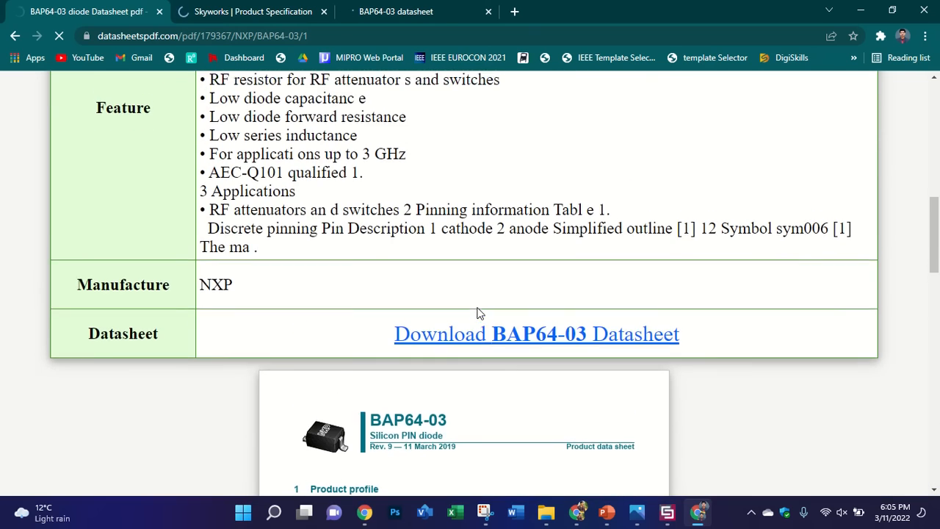
scroll(477, 314, up, 6)
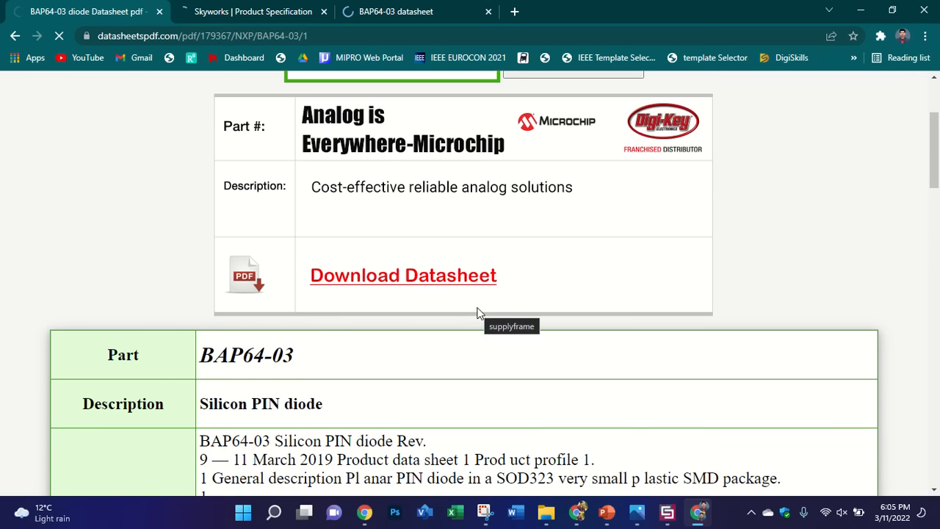
scroll(477, 313, up, 2)
scroll(478, 313, down, 5)
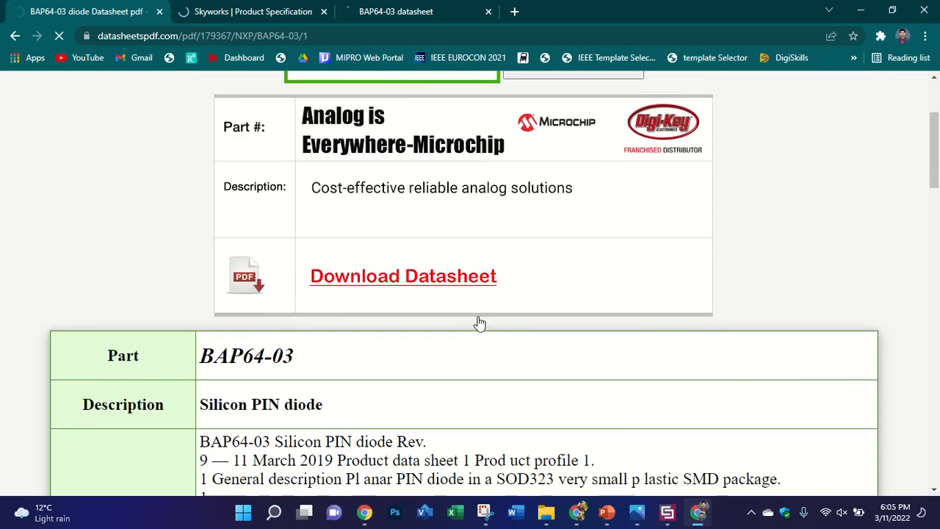
click(422, 99)
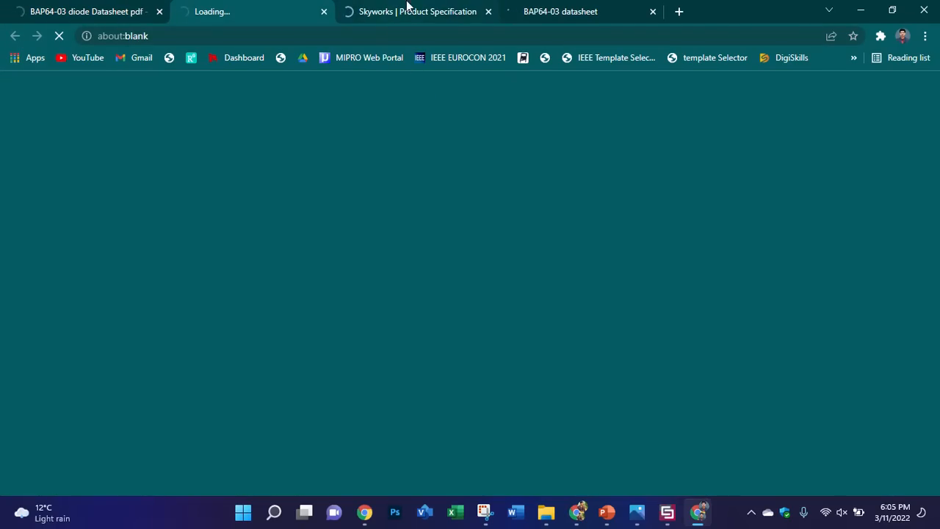
Step: Check the Skyworks Product Specification and BAP64-03 datasheet pages, and close the BAP64-03 datasheet page
mouse_move(409, 6)
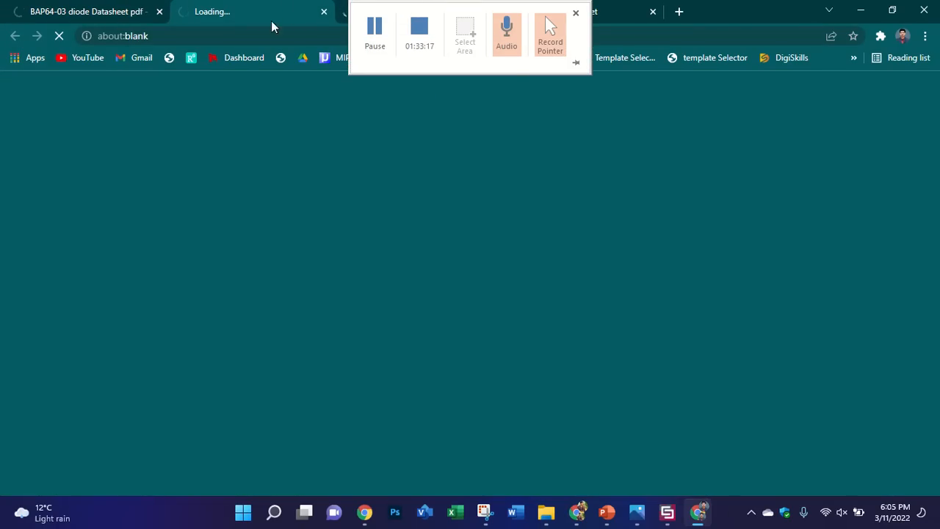
click(384, 12)
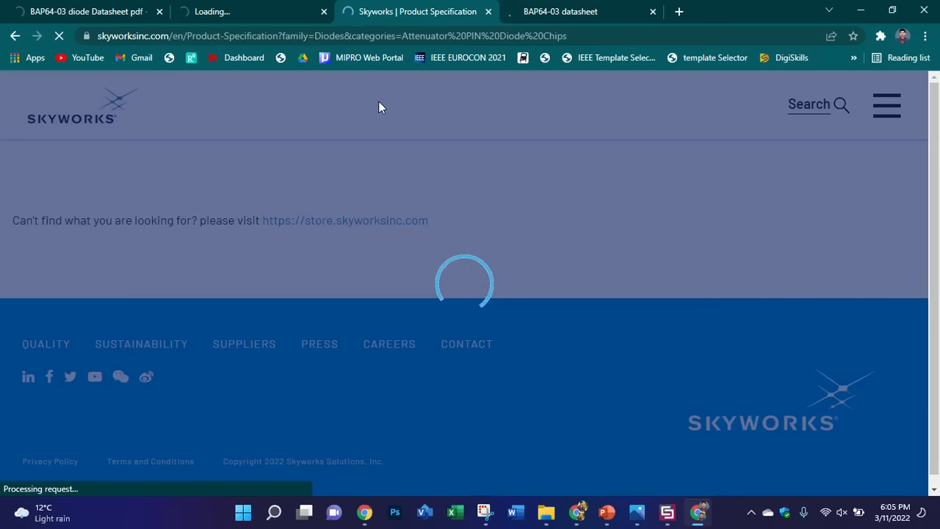
click(560, 11)
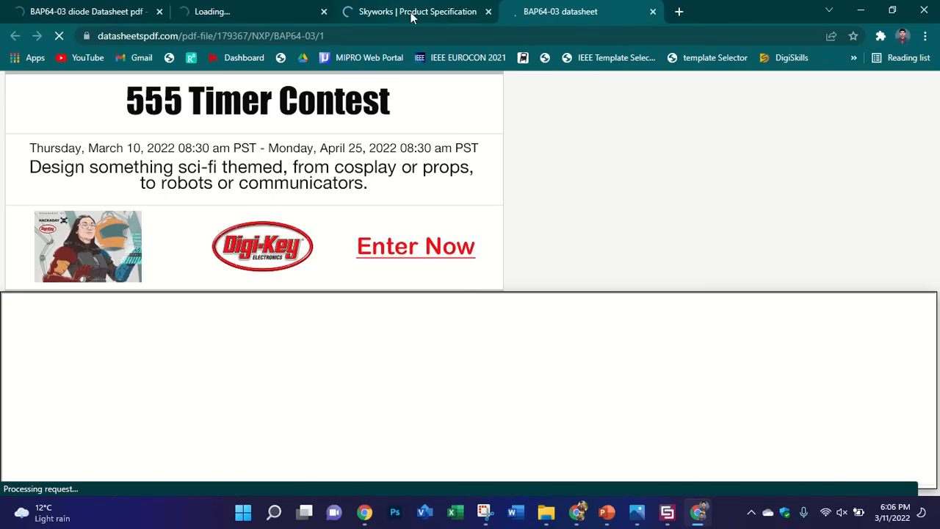
click(652, 11)
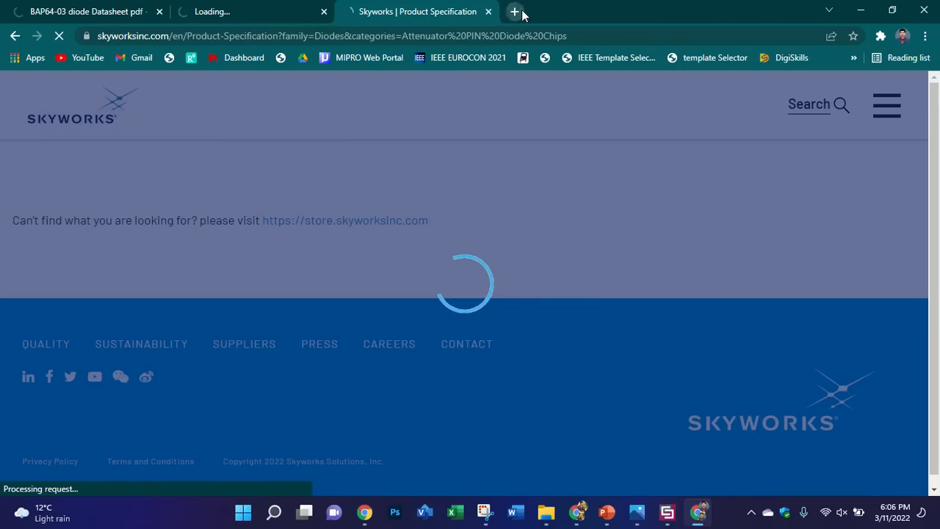
Step: Search the web for "pin diode s2p files" in a new tab
click(516, 12)
text(pi)
key(Right)
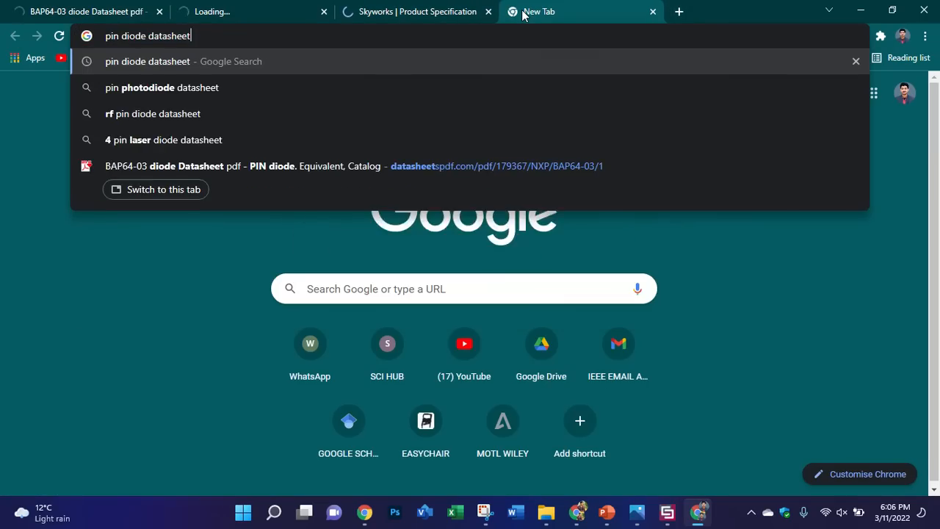
text(s)
key(BackSpace)
key(BackSpace)
key(BackSpace)
key(BackSpace)
key(BackSpace)
key(BackSpace)
key(BackSpace)
key(BackSpace)
key(BackSpace)
key(BackSpace)
key(BackSpace)
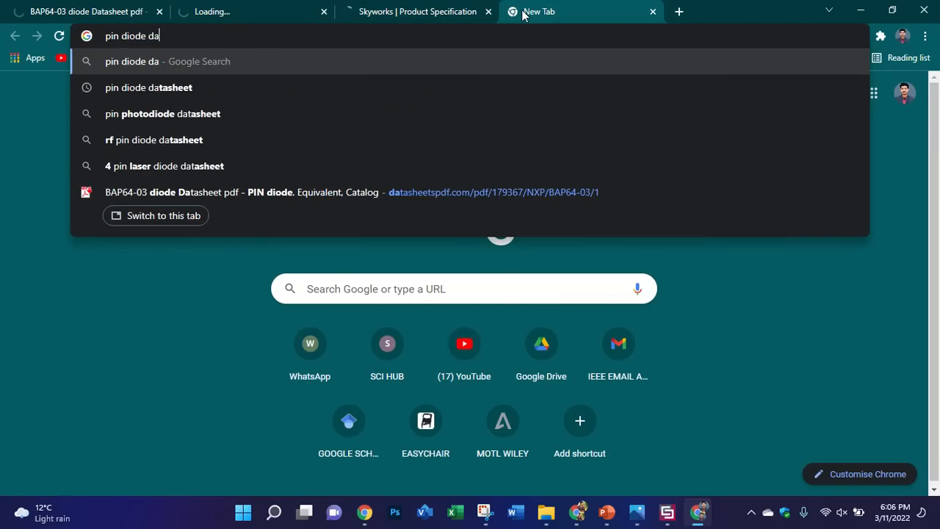
text(s2)
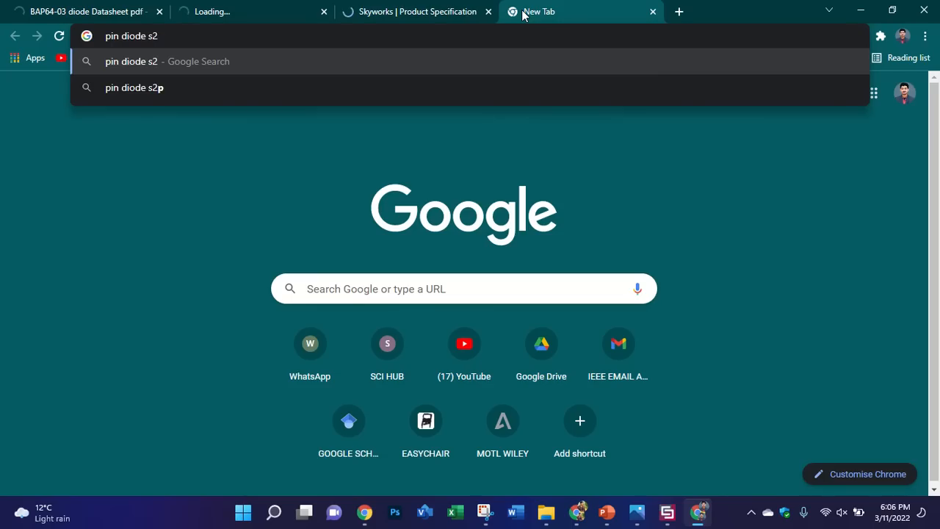
text(p files)
key(Return)
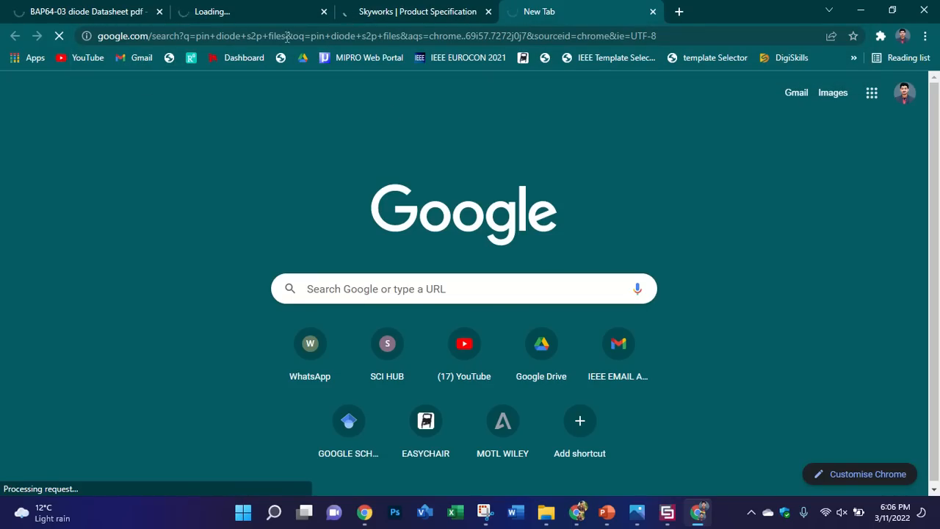
Step: Download BAP64-03_PhilipsSemiconductors.pdf to the Documents downloads folder and look over the Digi-Key Microchip analog products page
click(277, 7)
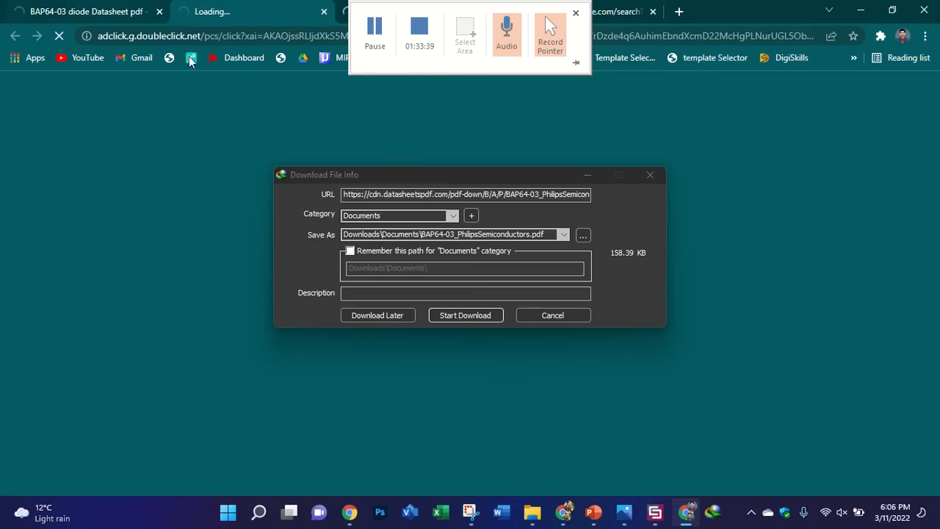
click(486, 321)
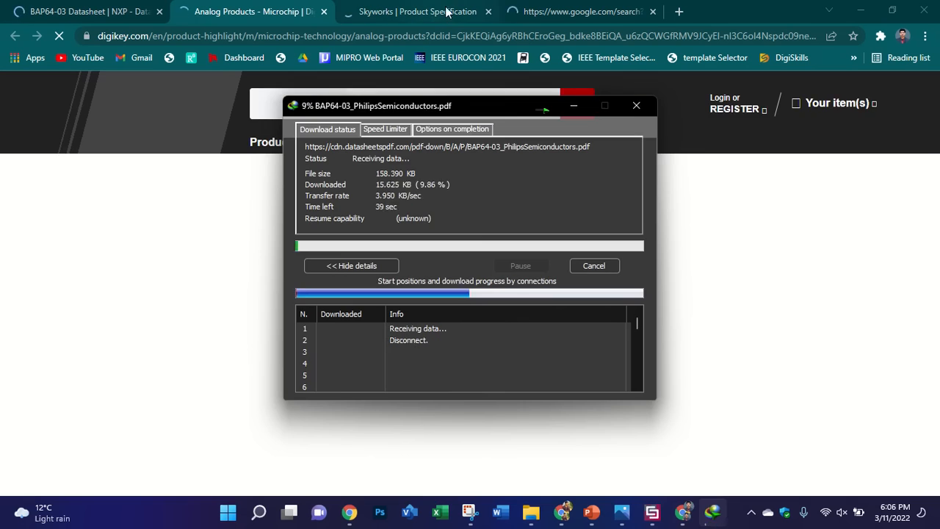
scroll(873, 213, down, 2)
scroll(871, 215, down, 5)
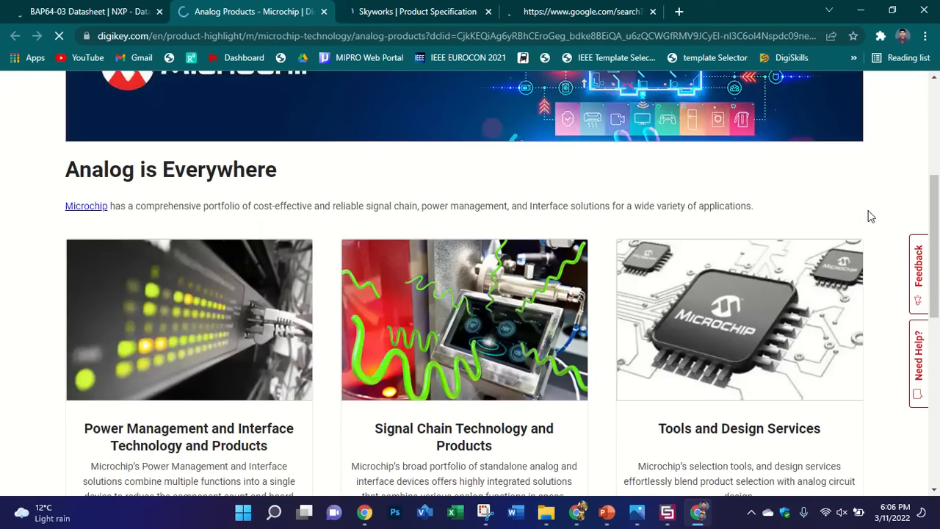
click(640, 192)
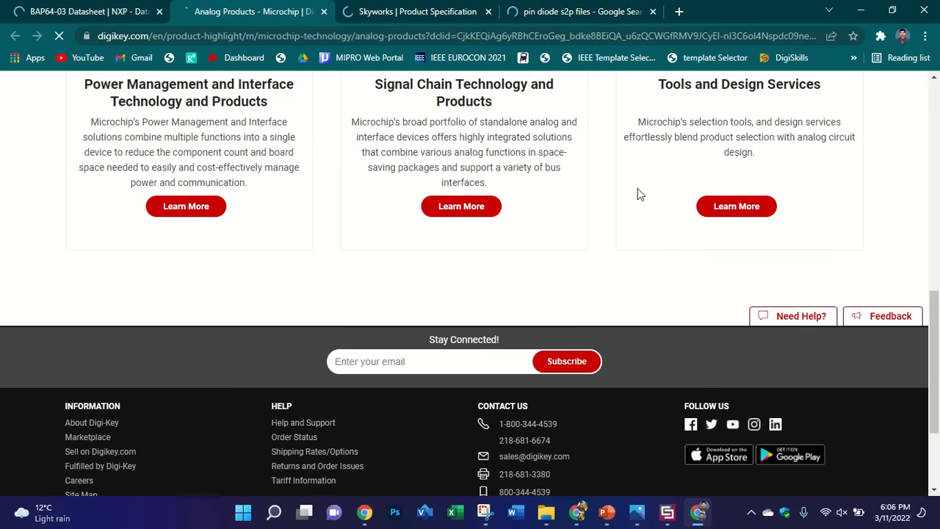
Step: Return to the "pin diode s2p files" search results and open the Skyworks SMP1322 Series result in a separate tab
click(609, 11)
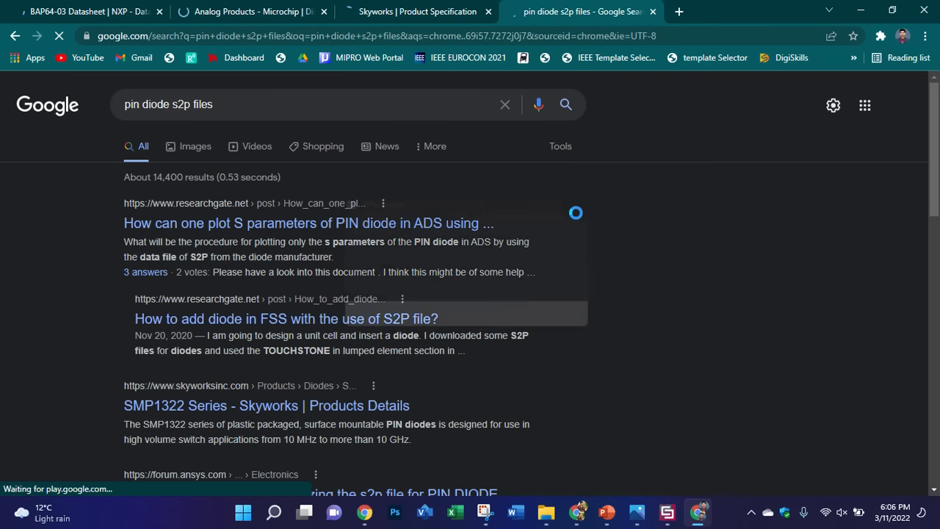
click(610, 198)
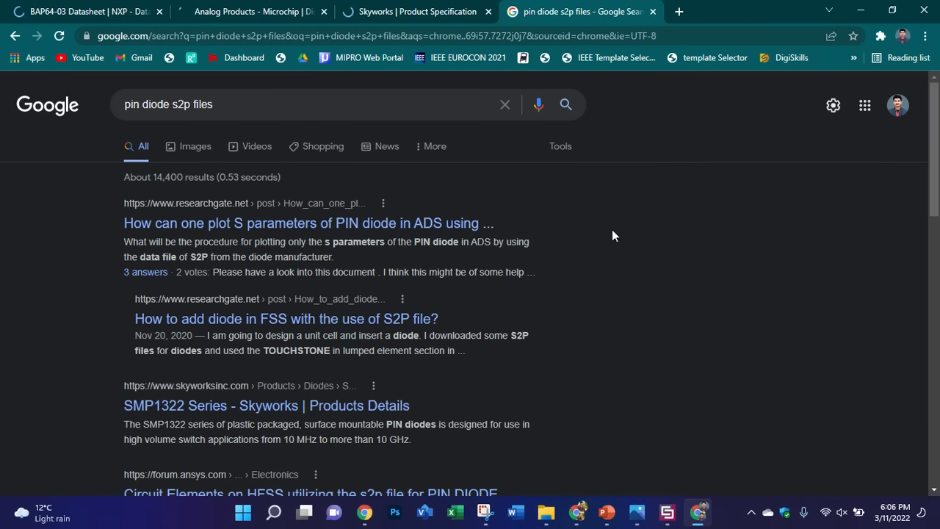
scroll(609, 231, down, 2)
click(534, 11)
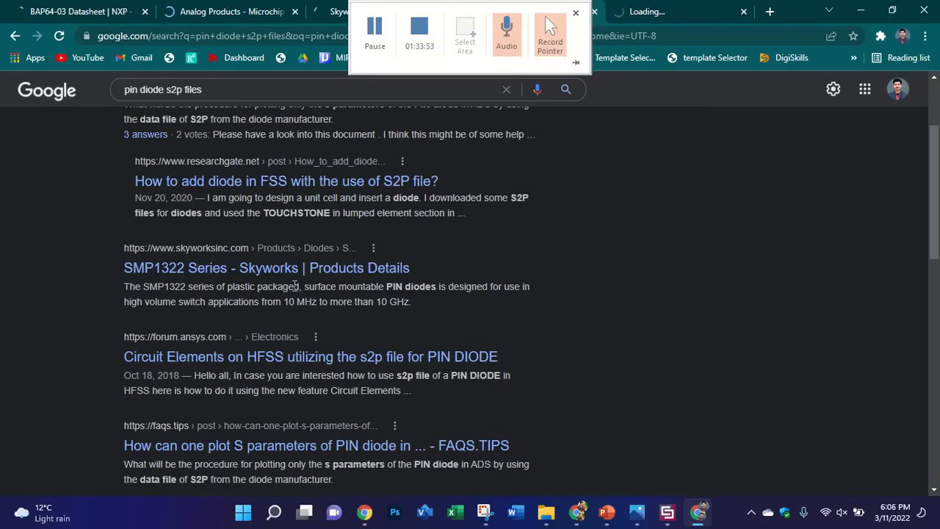
right_click(273, 269)
click(319, 277)
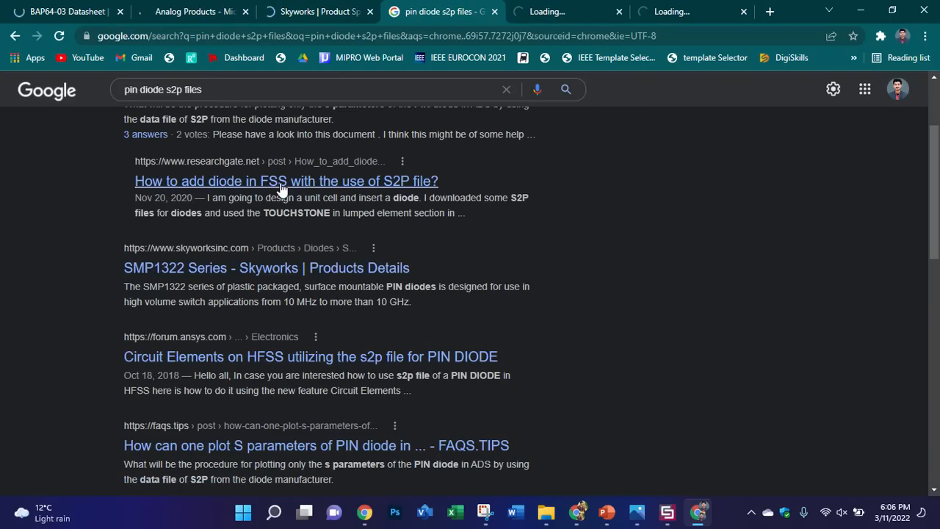
Step: Open the two ResearchGate results on S2P diode data and the MACOM MA4SPS552 product result in separate tabs
right_click(280, 182)
click(309, 191)
scroll(309, 220, up, 1)
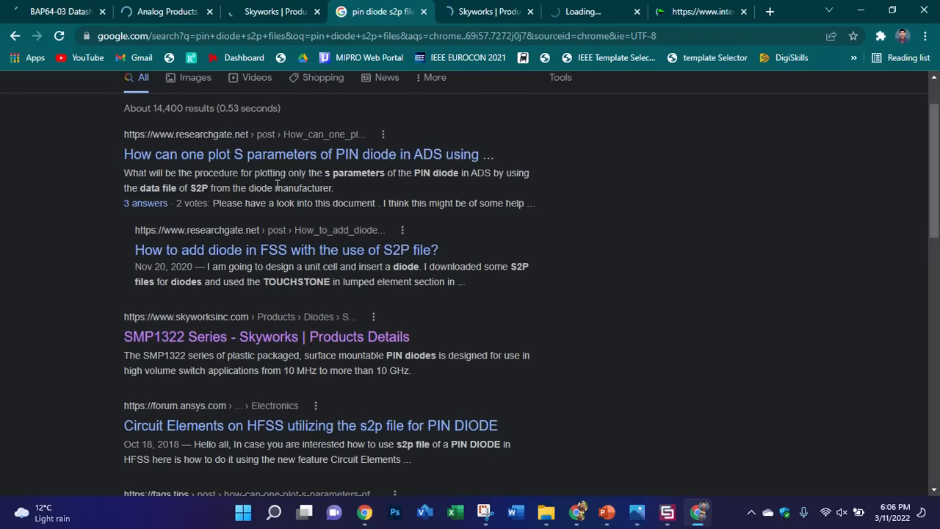
right_click(308, 168)
click(312, 171)
scroll(309, 172, down, 5)
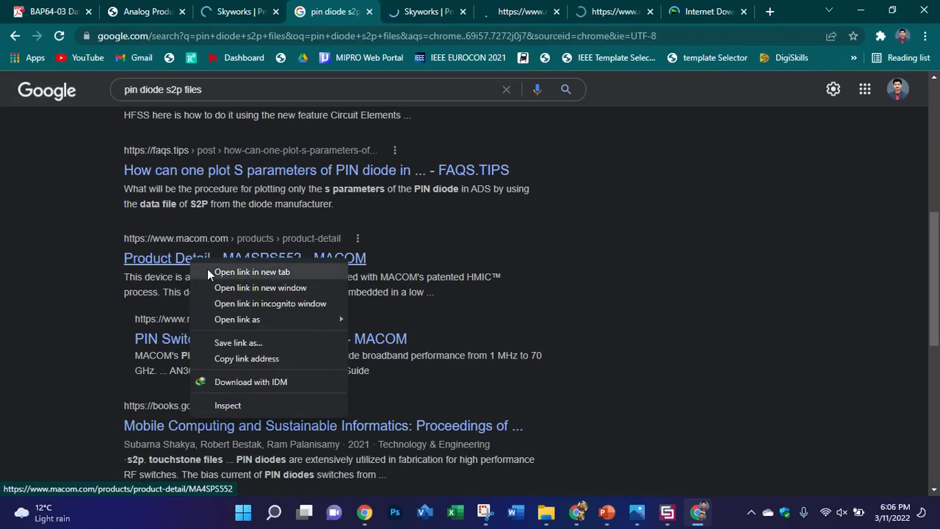
click(207, 270)
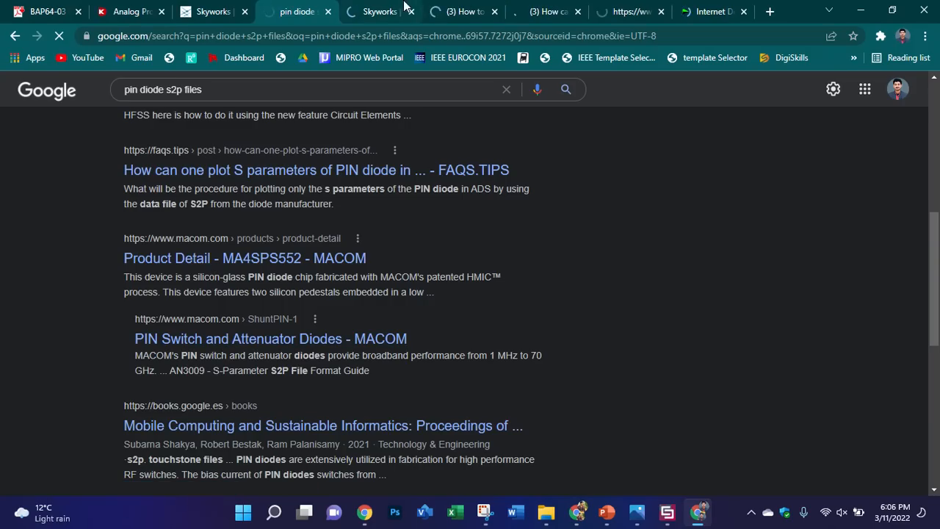
Step: Open the downloaded BAP64-03_PhilipsSemiconductors.pdf through Internet Download Manager and examine it up to the diode capacitance and forward resistance curves
click(264, 517)
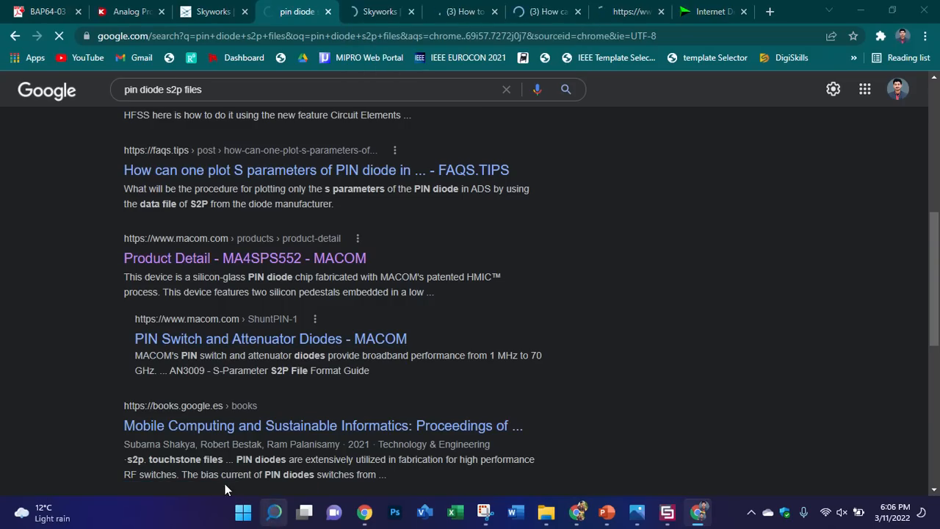
text(idm)
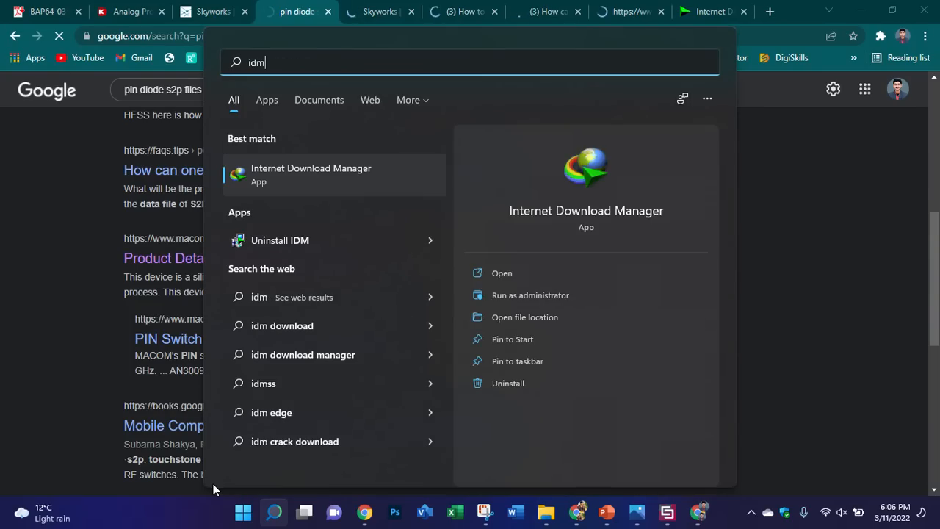
key(Return)
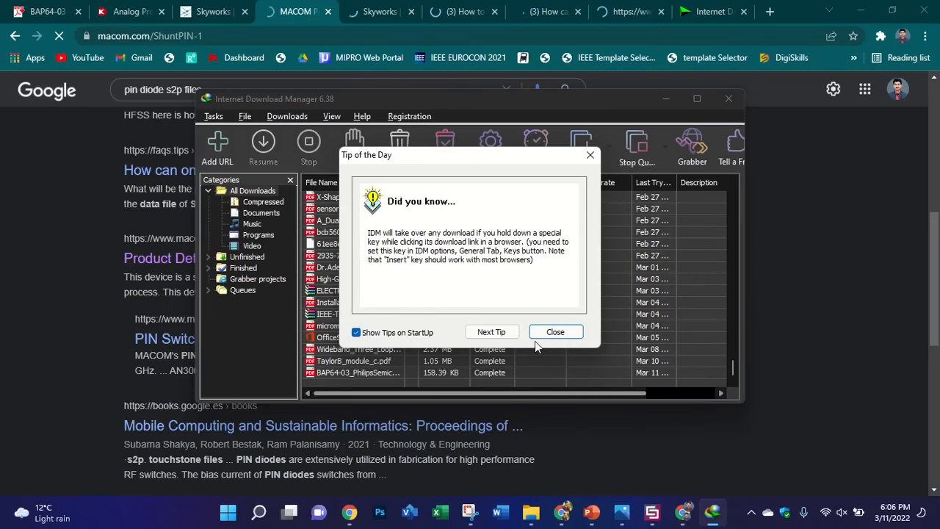
click(555, 332)
double_click(397, 377)
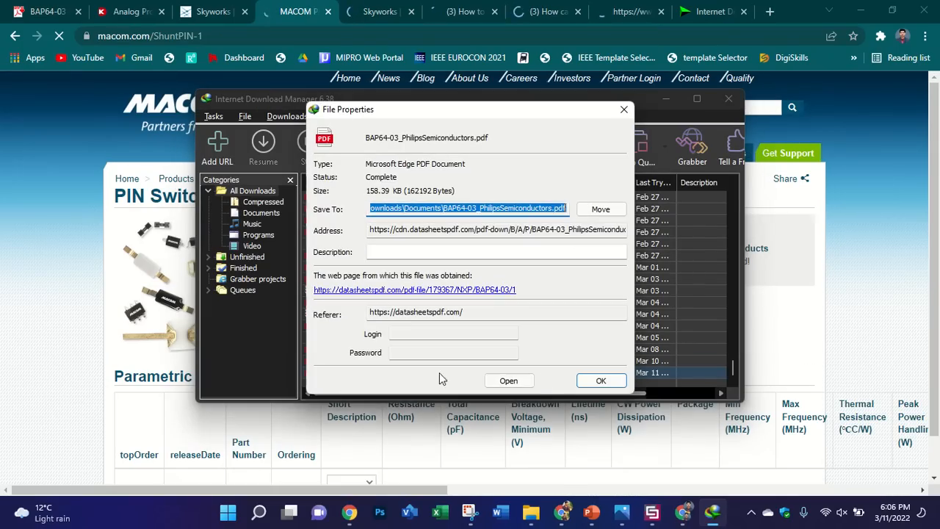
click(526, 381)
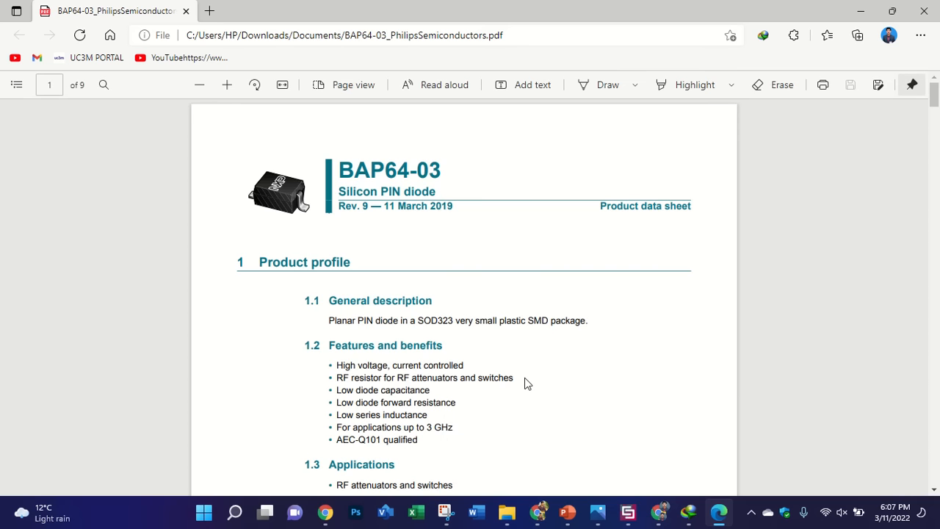
scroll(525, 382, down, 10)
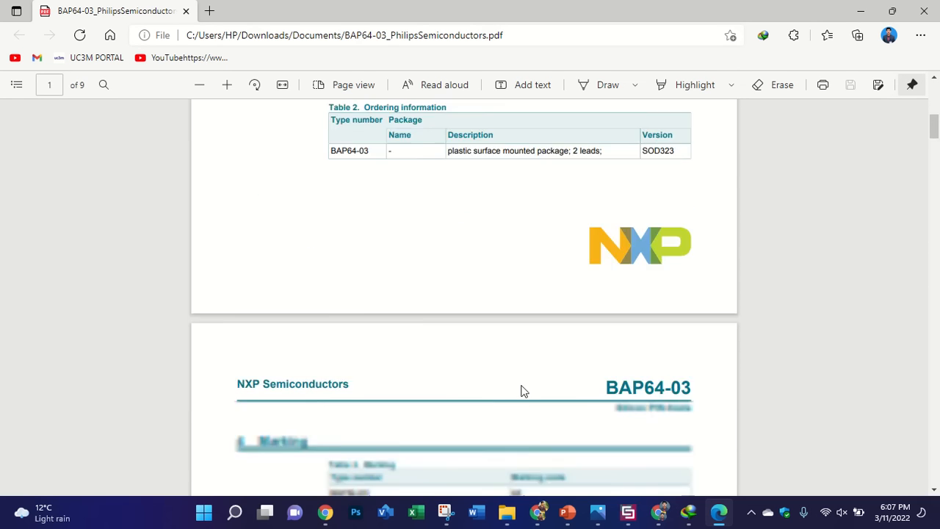
scroll(517, 400, down, 15)
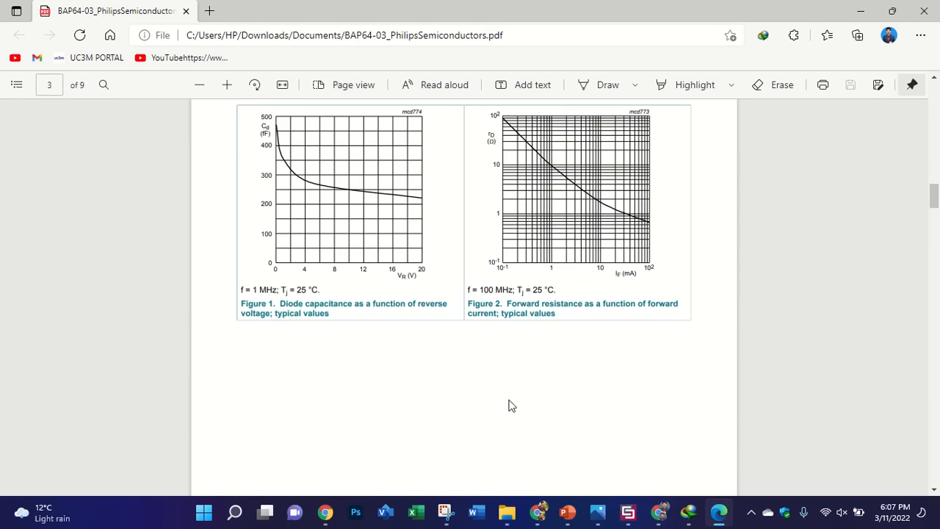
Step: Switch back to the Chrome window with the diode pages and examine MACOM's PIN Switch and Attenuator Diodes parametric table
click(538, 512)
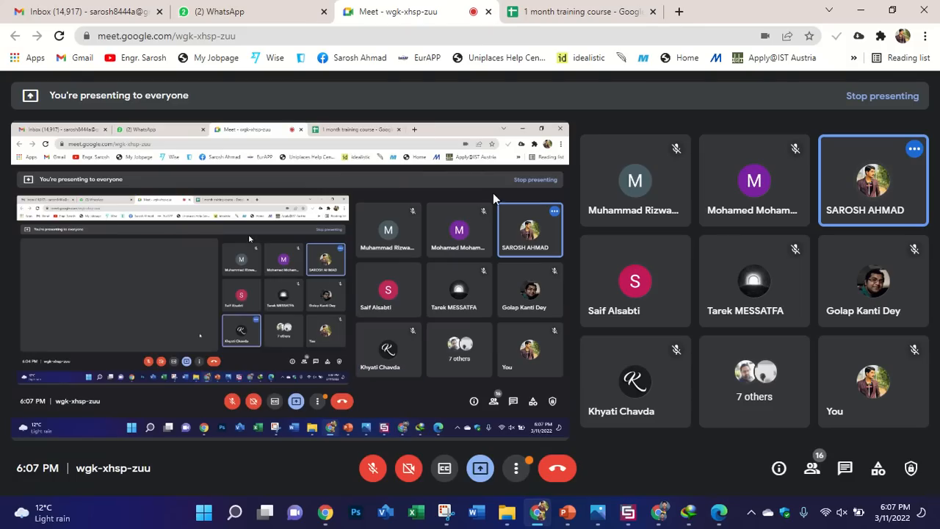
click(659, 514)
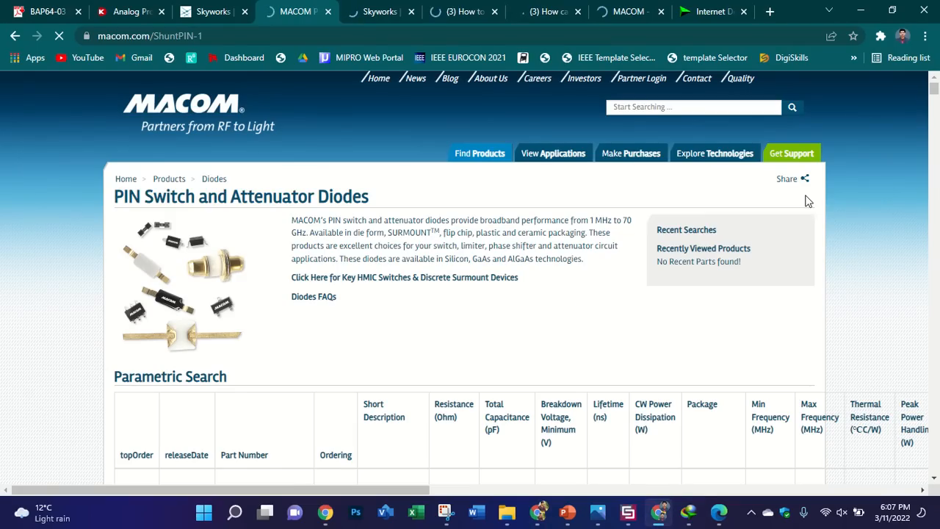
scroll(808, 200, down, 5)
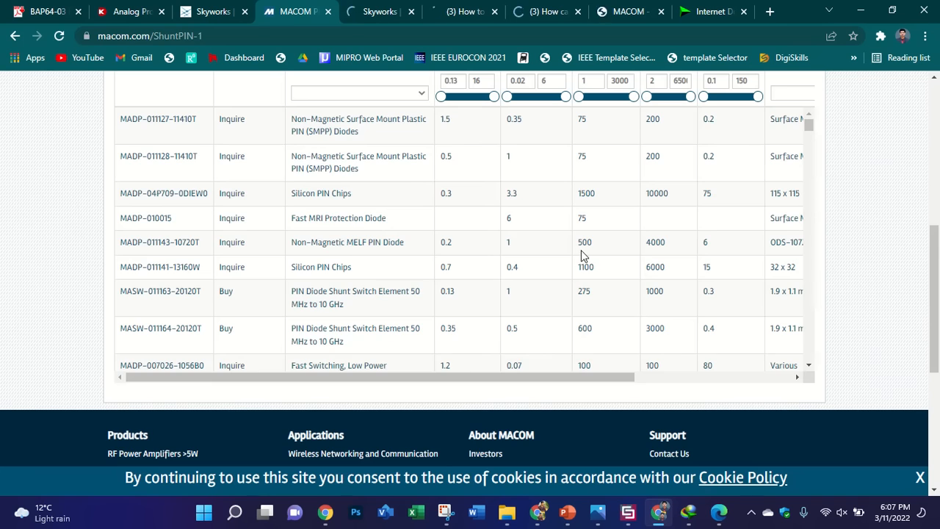
scroll(581, 251, down, 4)
drag(937, 240, 938, 126)
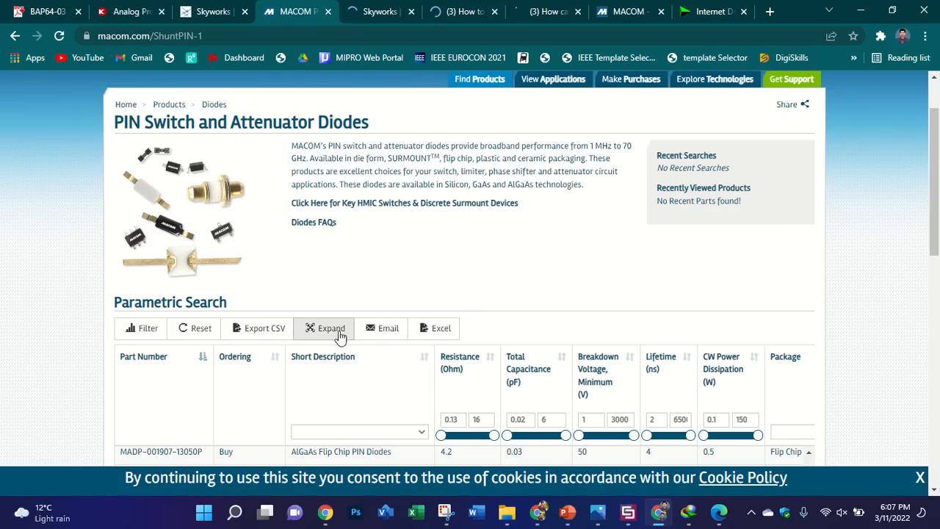
scroll(457, 309, up, 1)
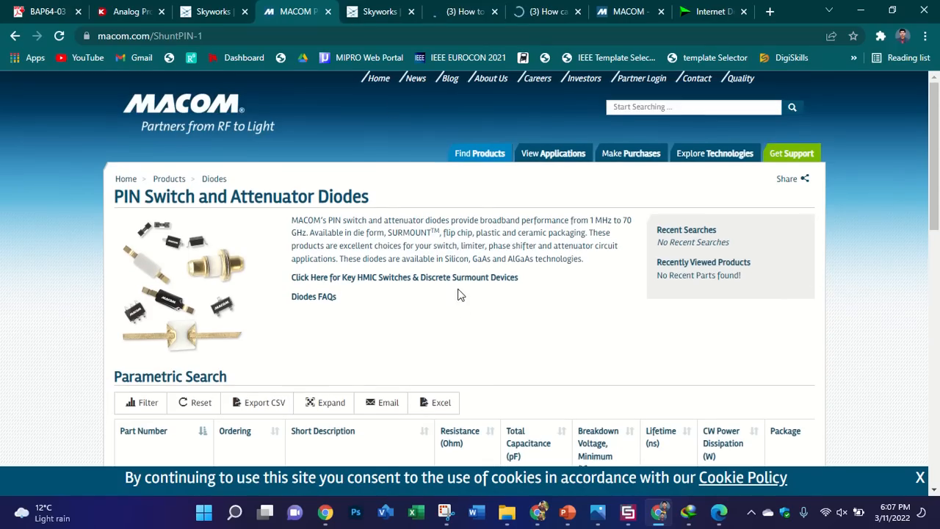
Step: Go to the MACOM MA4SPS552 product page, request its MA4SPS552_SPAR.zip S-parameter model data, and cancel the download
click(684, 10)
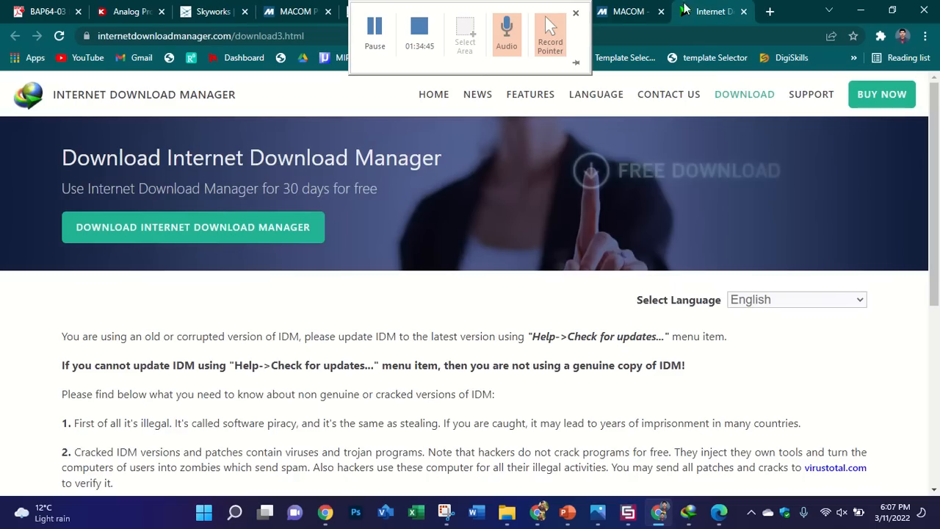
click(649, 7)
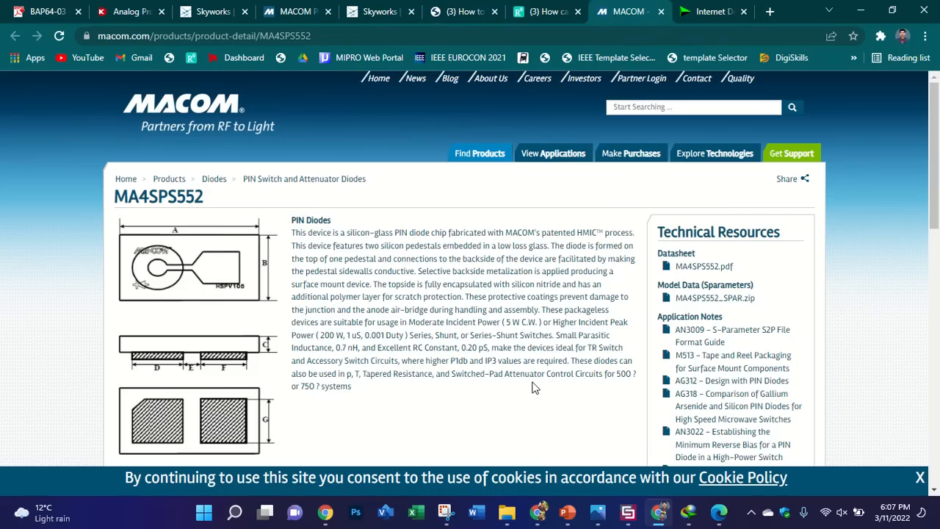
click(713, 299)
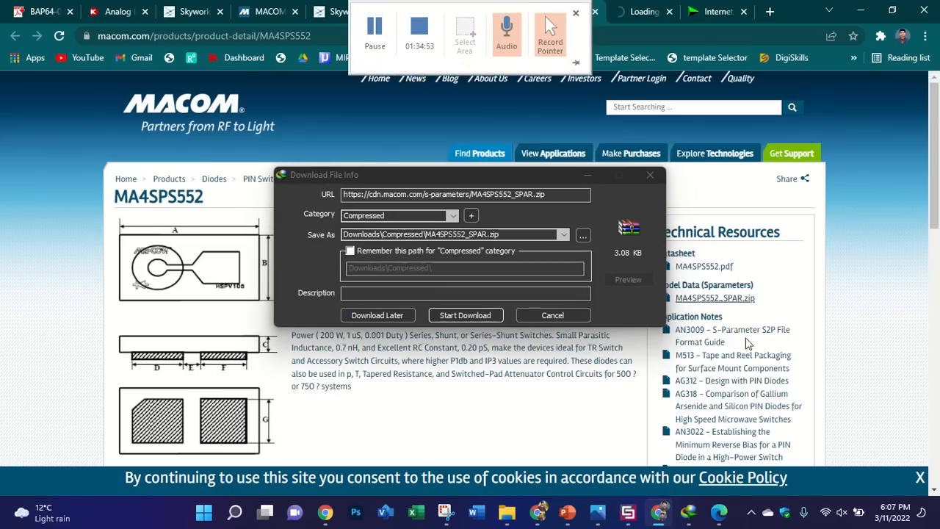
click(565, 317)
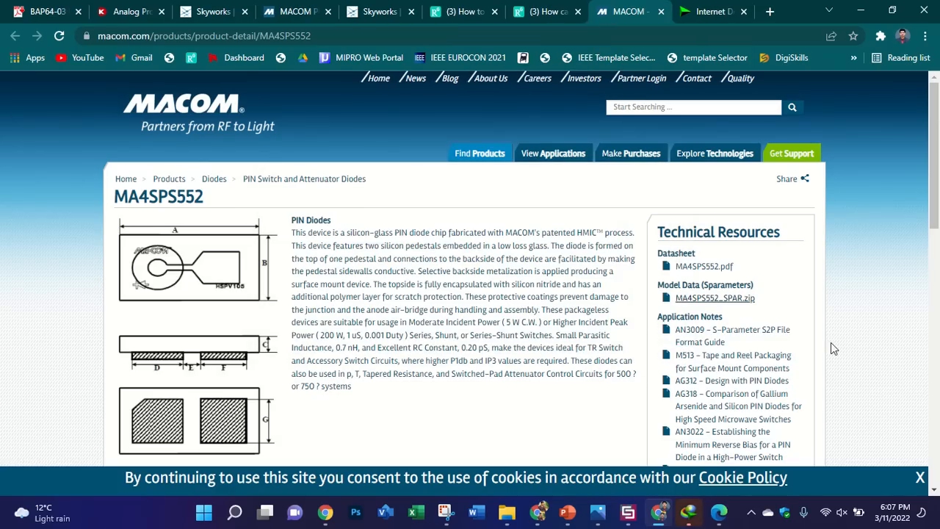
Step: Download the AN3009 S-Parameter S2P File Format Guide from the application notes on the MA4SPS552 product page
scroll(743, 335, down, 2)
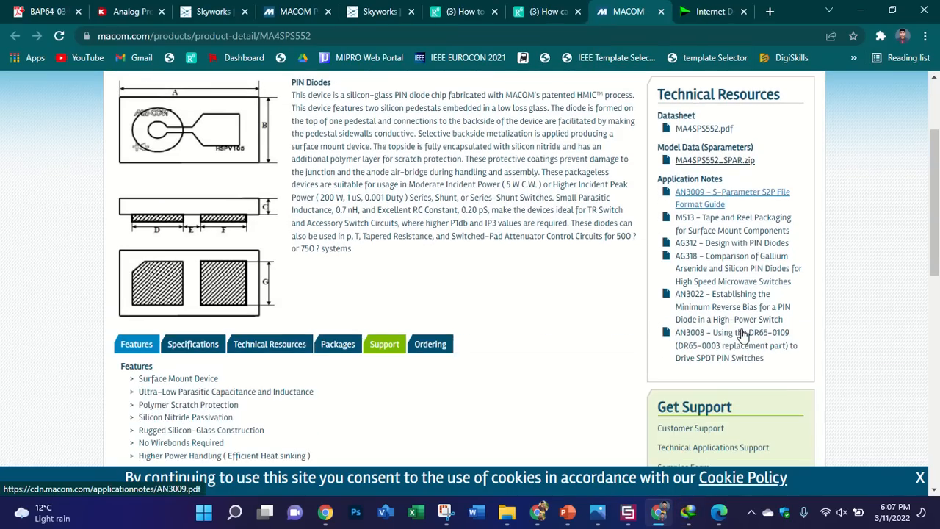
scroll(749, 393, down, 1)
scroll(747, 389, down, 1)
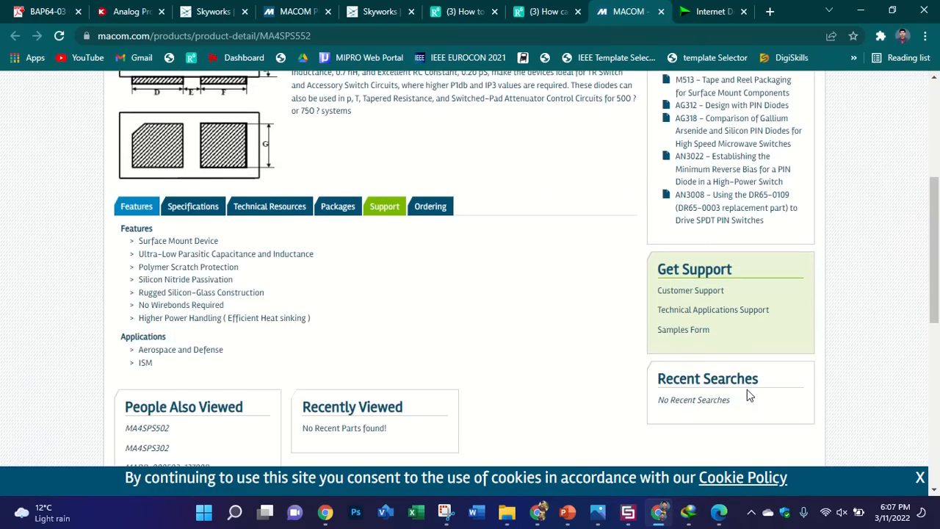
scroll(747, 390, up, 4)
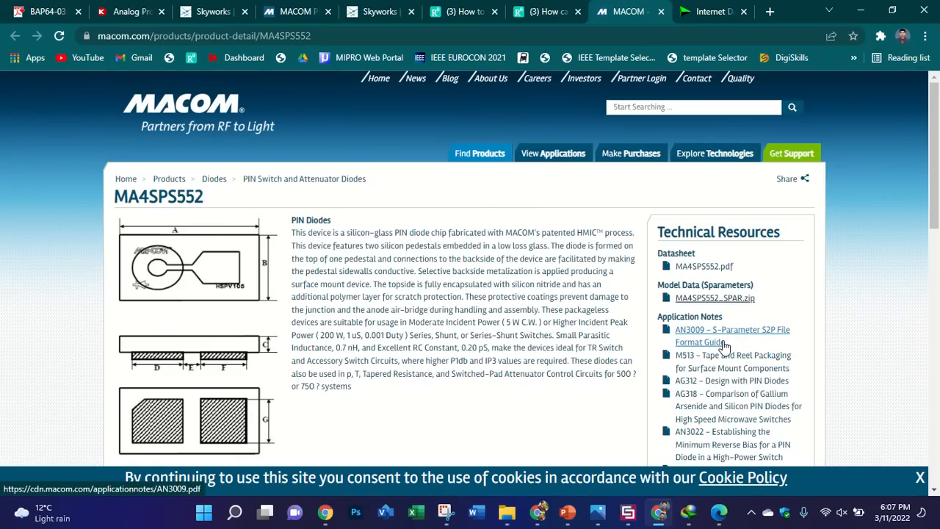
click(724, 343)
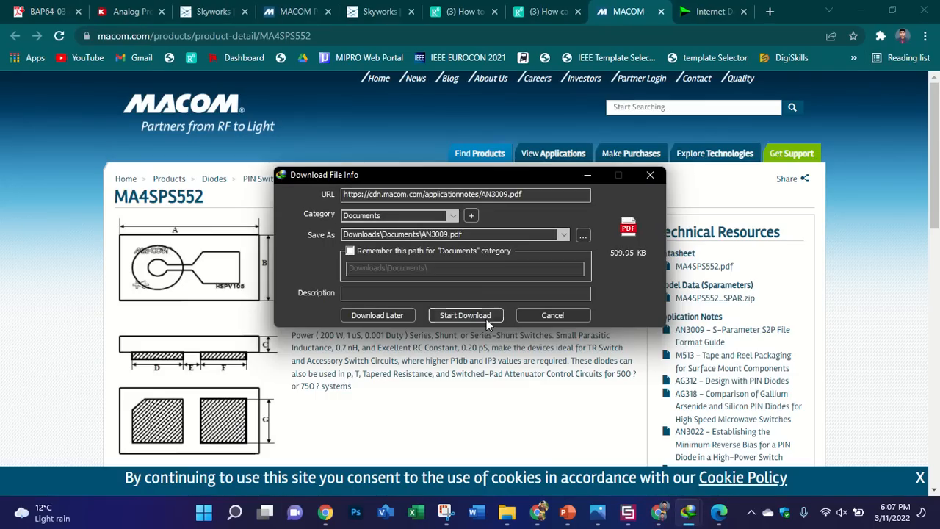
click(487, 319)
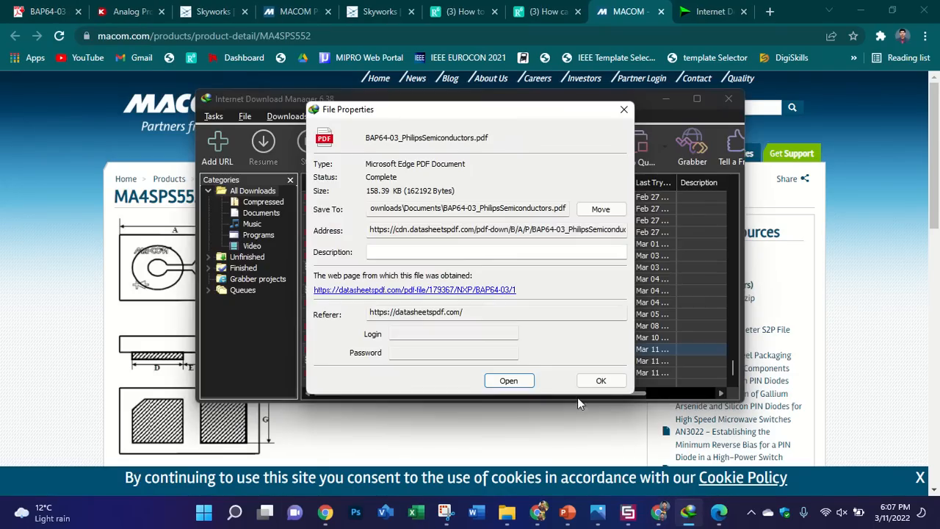
Step: Open the downloaded MA4SPS552_SPAR.zip from Internet Download Manager, examine its S2P files, and close the archive and the download manager
click(509, 379)
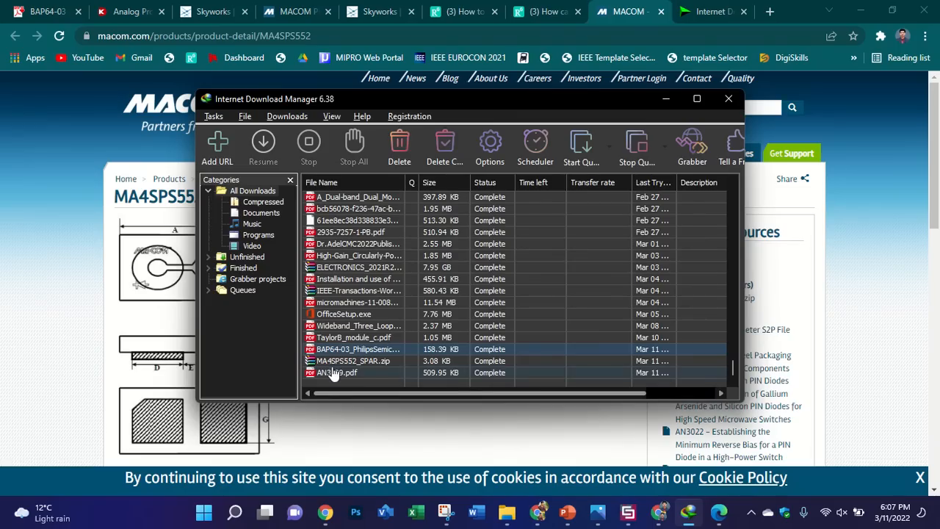
click(345, 360)
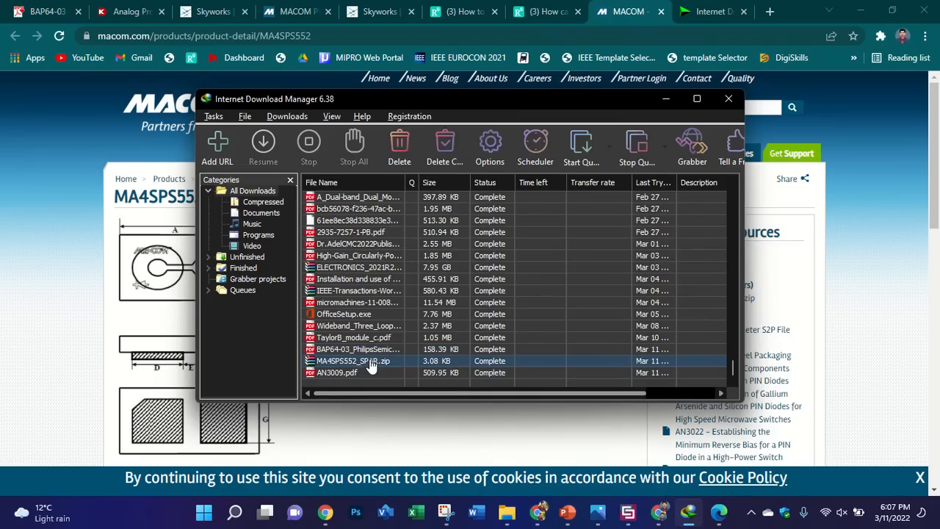
double_click(371, 360)
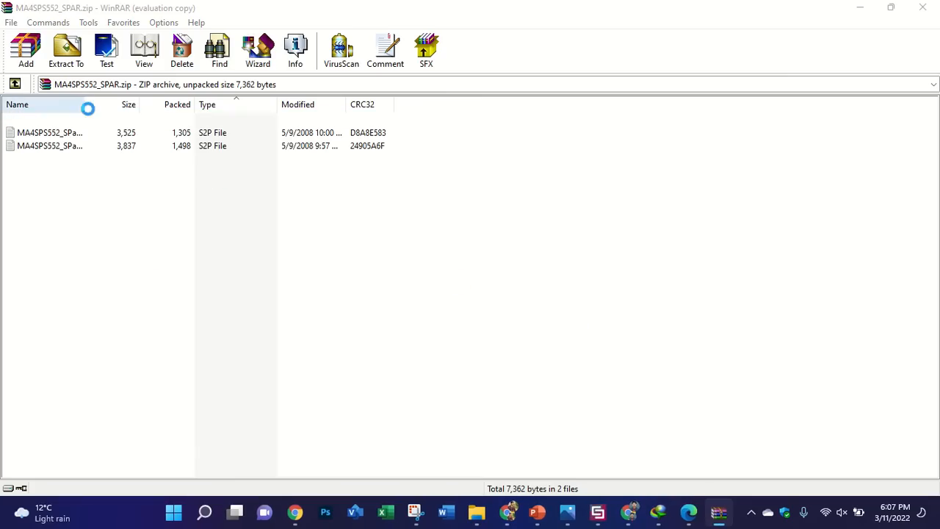
click(576, 198)
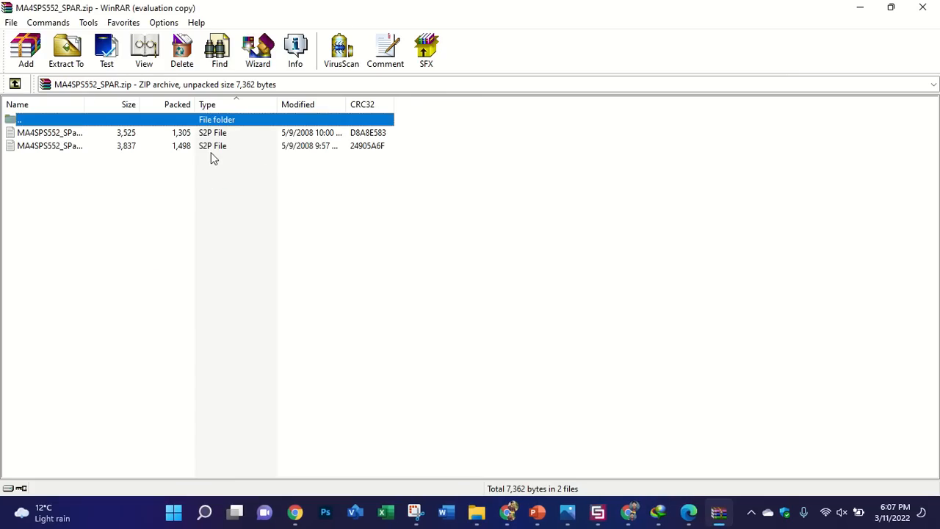
click(202, 135)
click(195, 146)
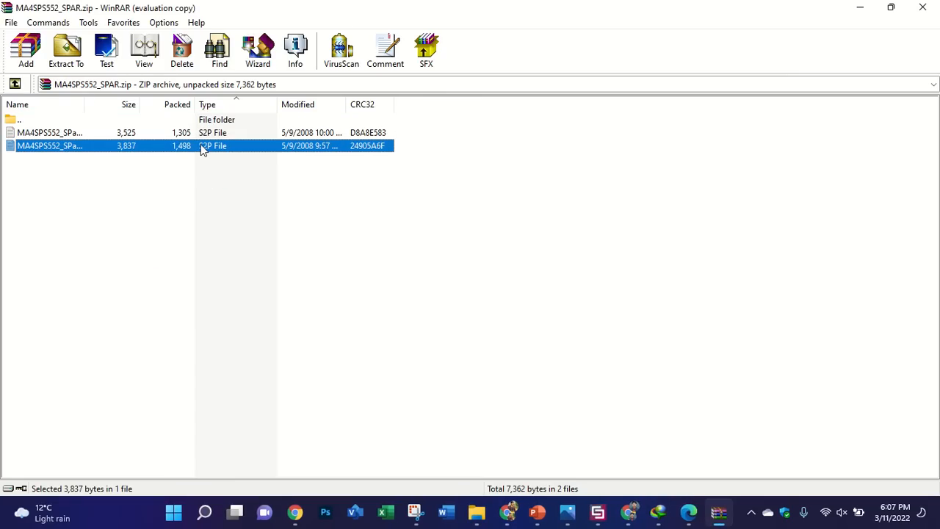
click(923, 8)
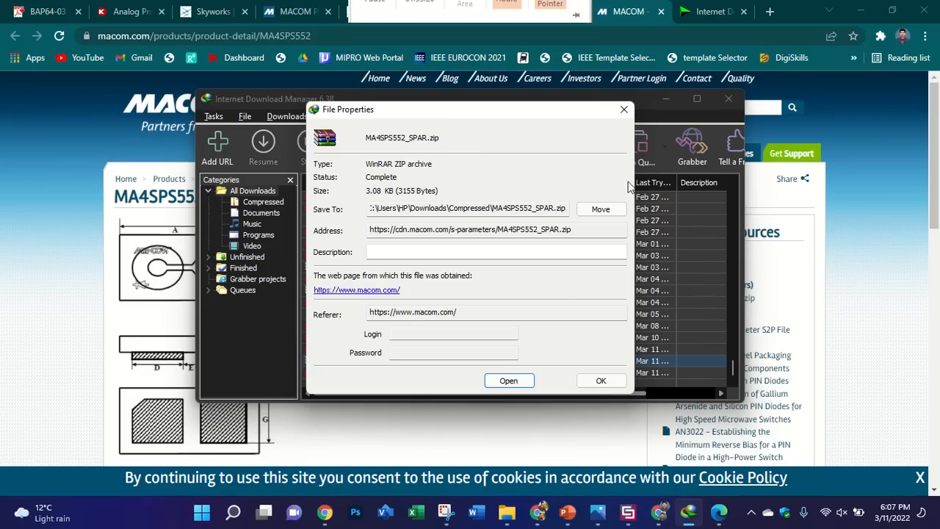
click(623, 111)
click(728, 98)
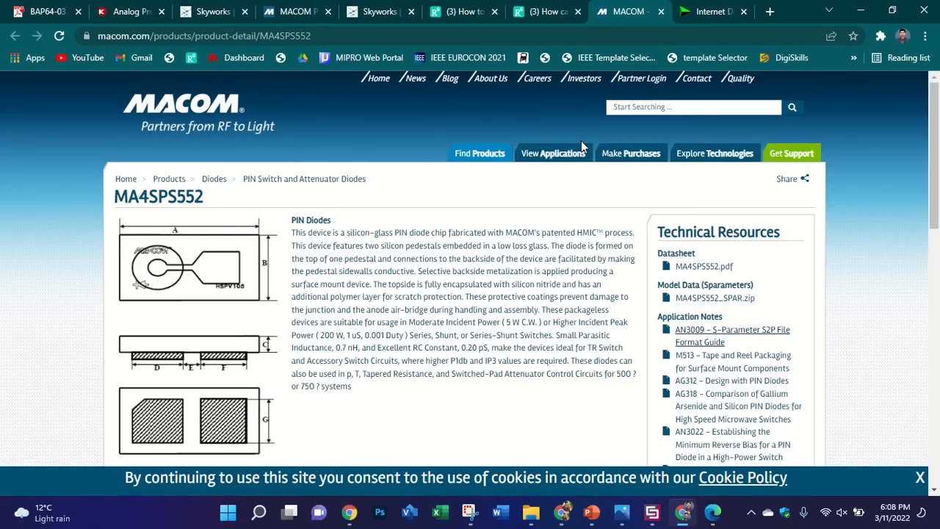
Step: Download the MA4SPS552.pdf datasheet from the product page's technical resources
scroll(558, 197, down, 3)
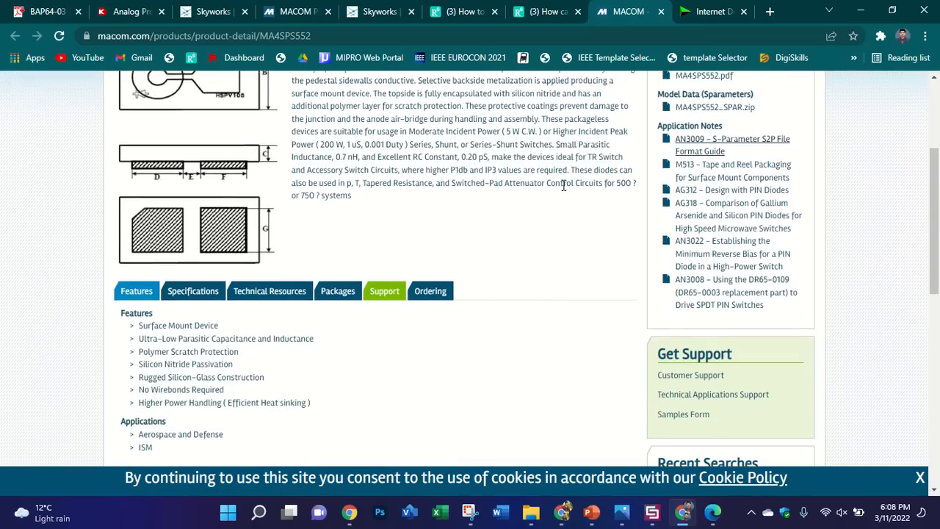
scroll(563, 191, up, 2)
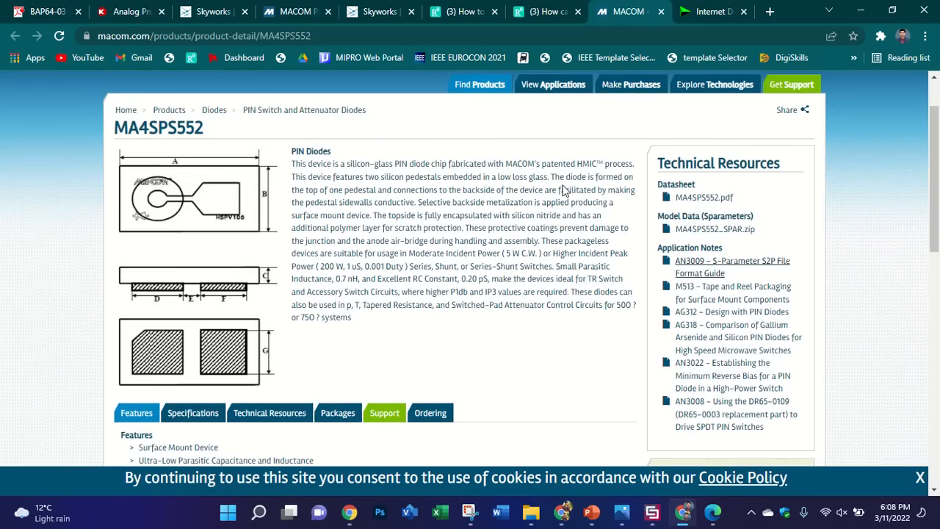
scroll(563, 185, up, 1)
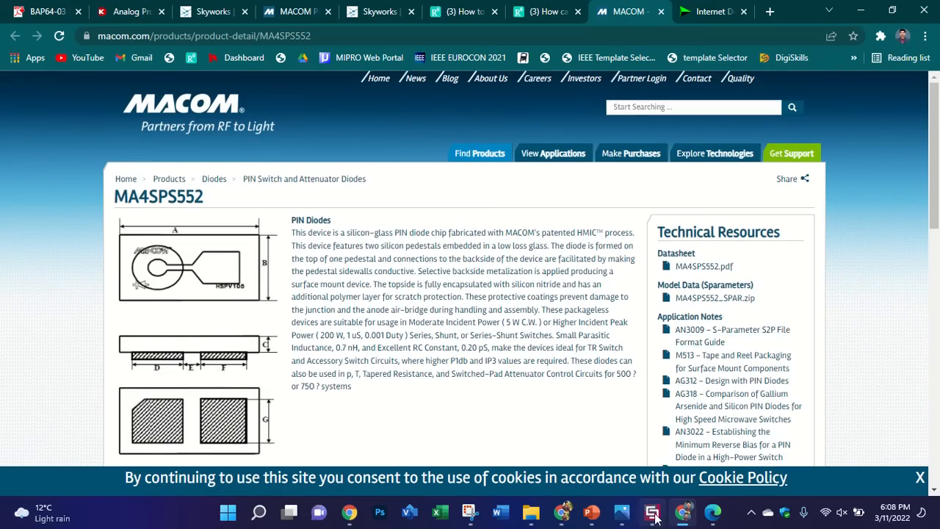
click(720, 269)
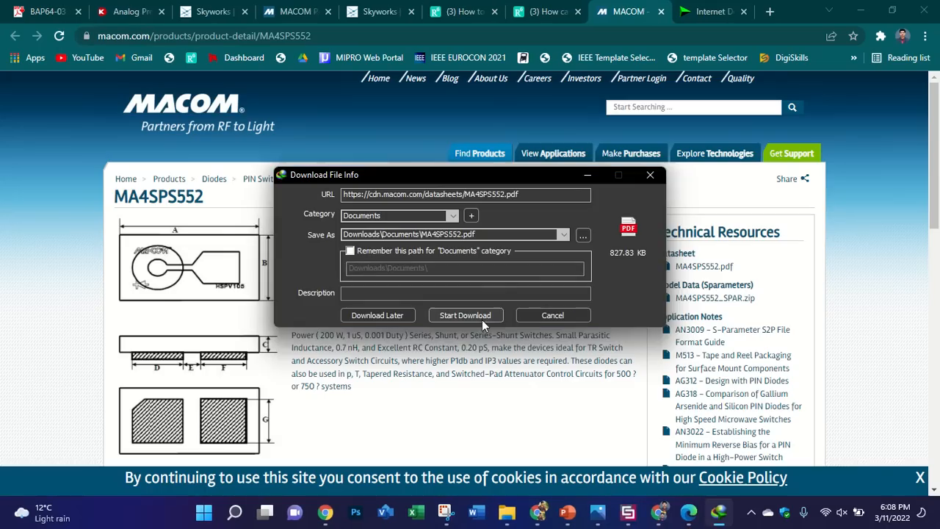
click(482, 322)
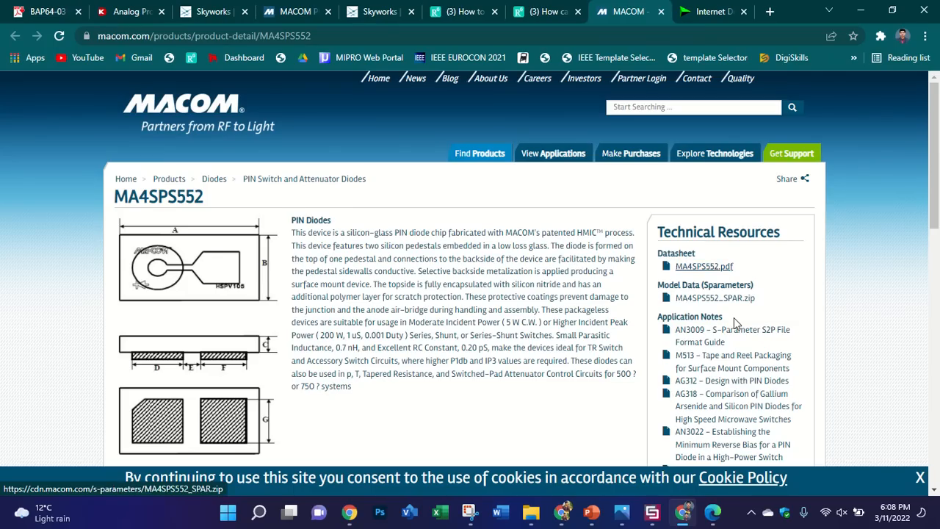
scroll(731, 320, down, 3)
scroll(601, 342, down, 1)
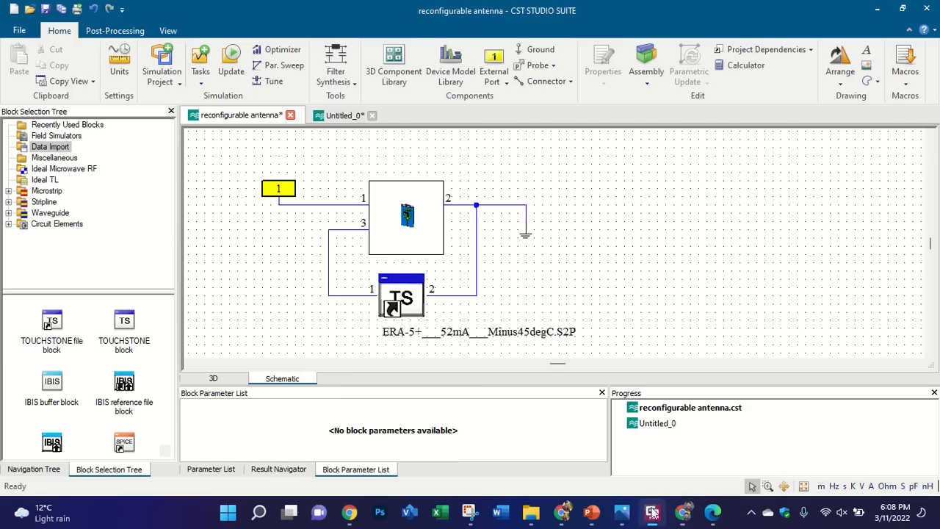
Step: Switch to CST Studio Suite, look at the rectangular waveguide blocks and the antenna's 3D model, and return to the schematic
click(651, 511)
scroll(497, 228, down, 2)
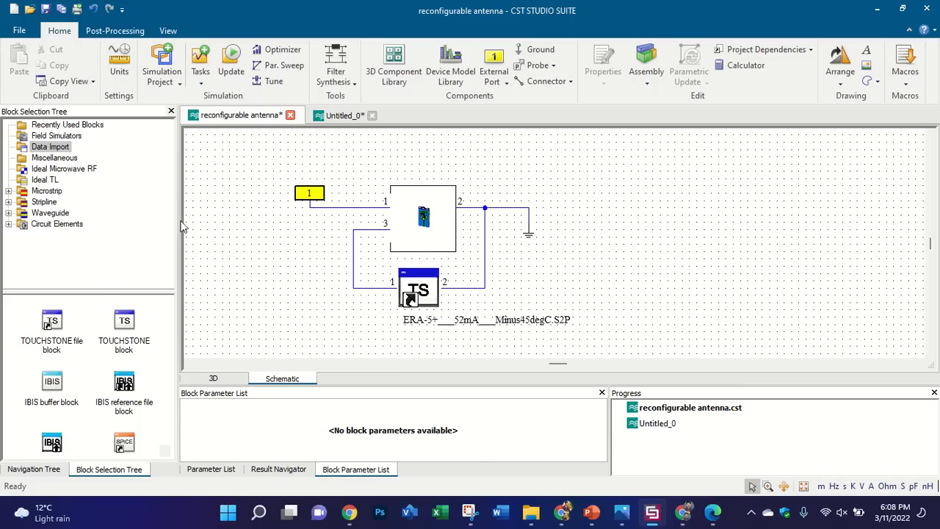
click(8, 213)
click(30, 224)
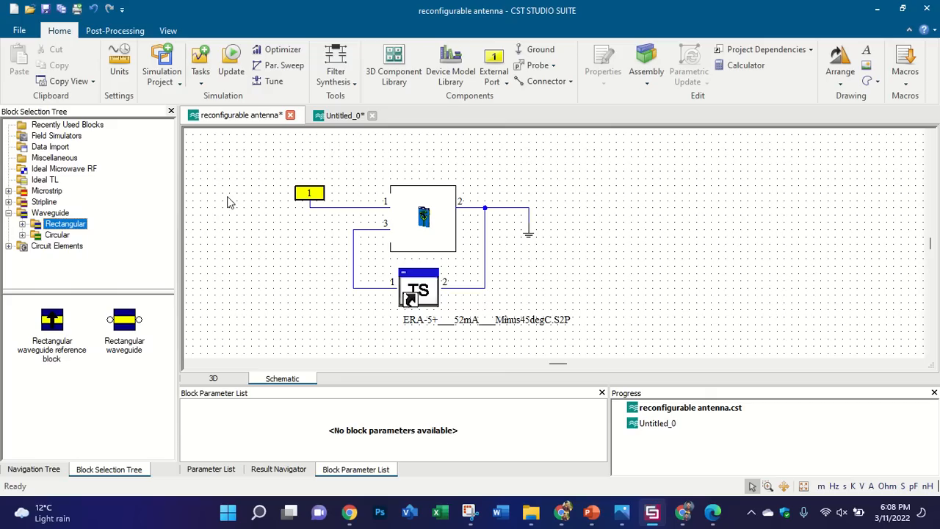
click(213, 378)
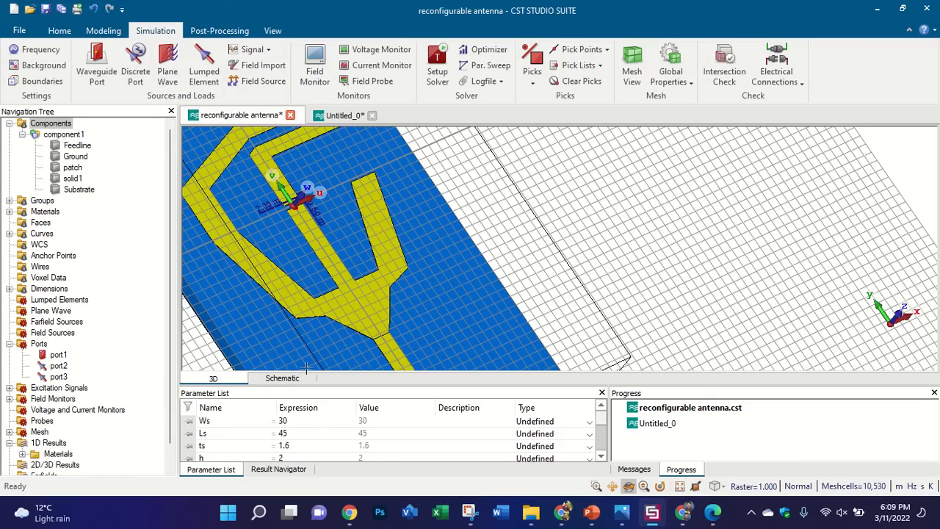
click(282, 378)
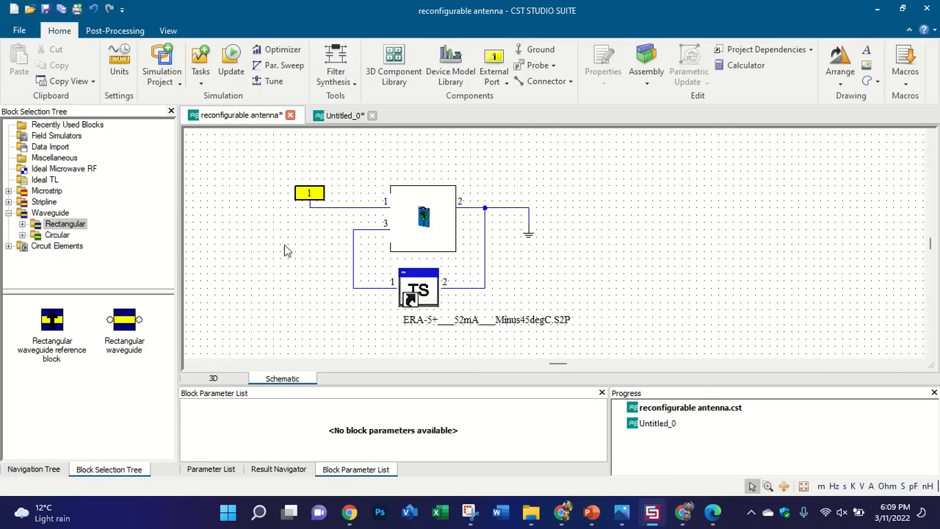
Step: Open the assembly view from the schematic's navigation tree, examine the antenna layout from another angle, and return to the schematic
click(33, 470)
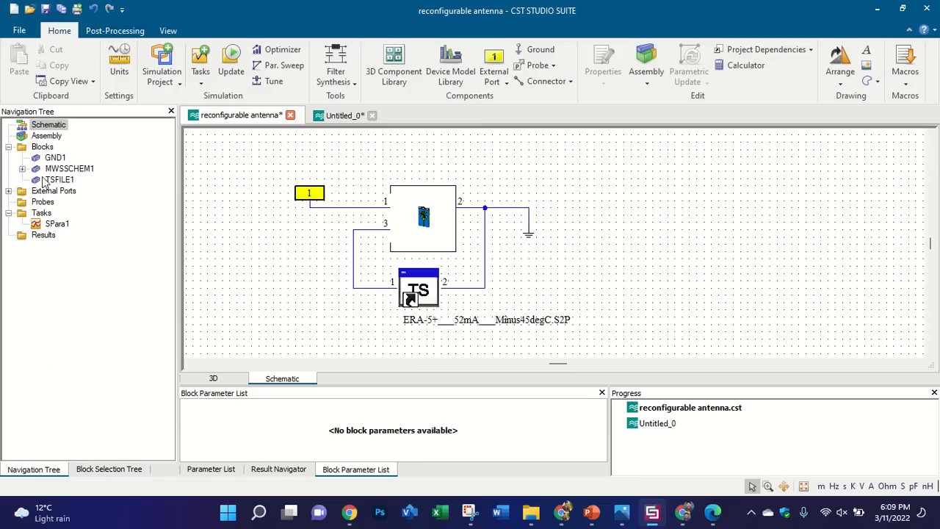
click(45, 136)
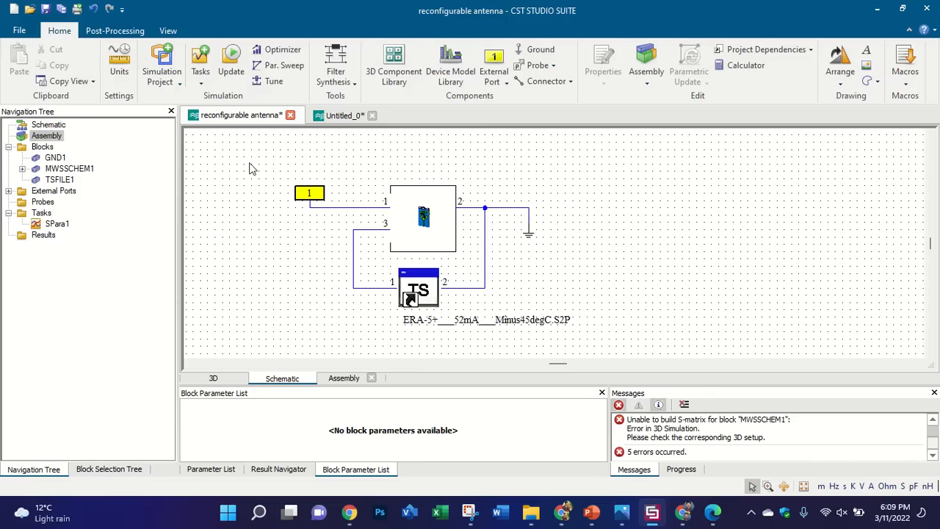
drag(665, 181, 597, 208)
scroll(475, 224, down, 2)
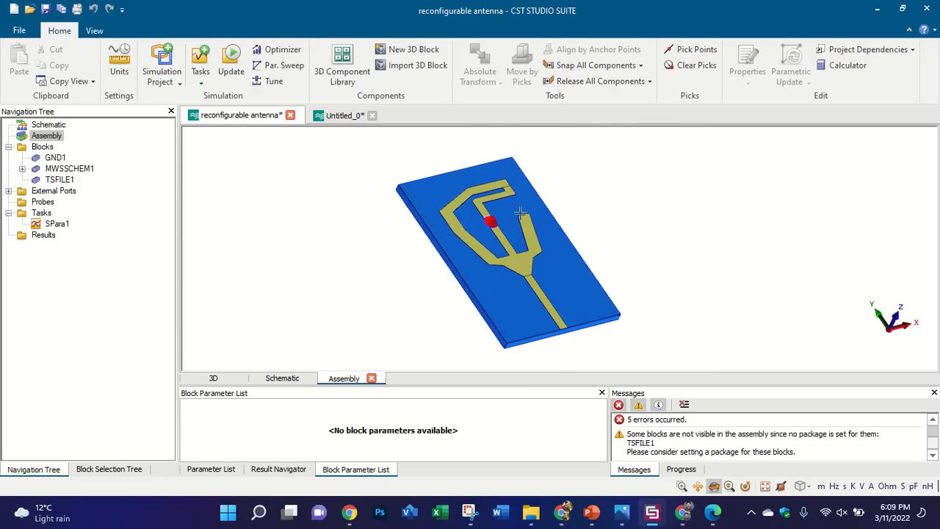
scroll(607, 232, up, 2)
click(282, 377)
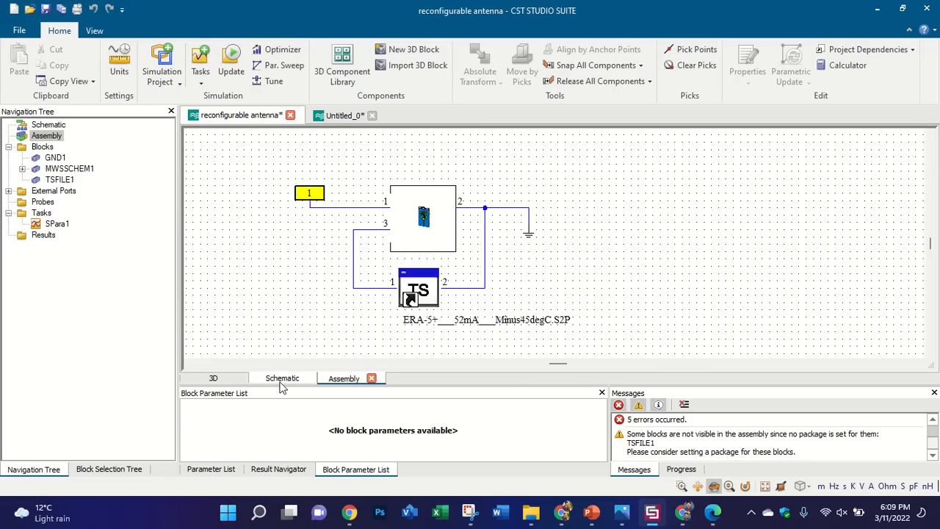
Step: Expand the Microstrip block category and delete the Touchstone block, the ground block and the ground's wire from the schematic
click(108, 470)
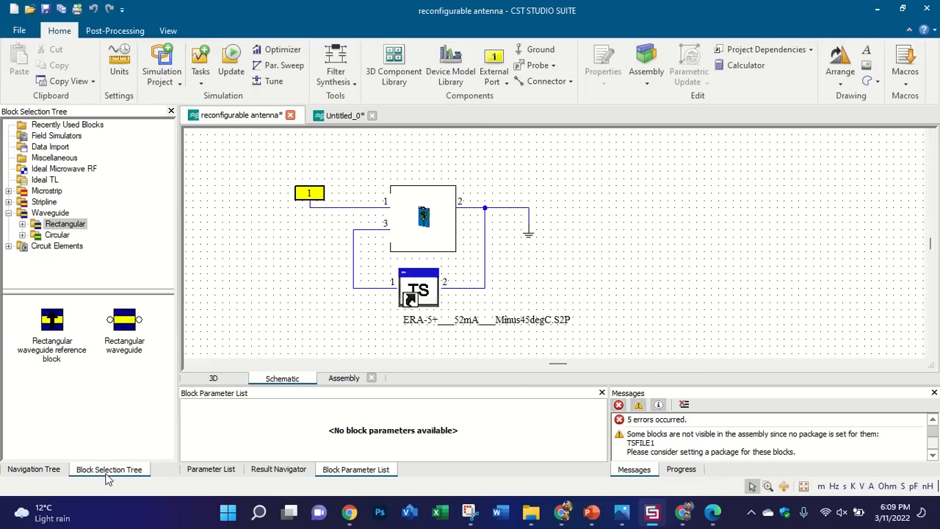
click(8, 191)
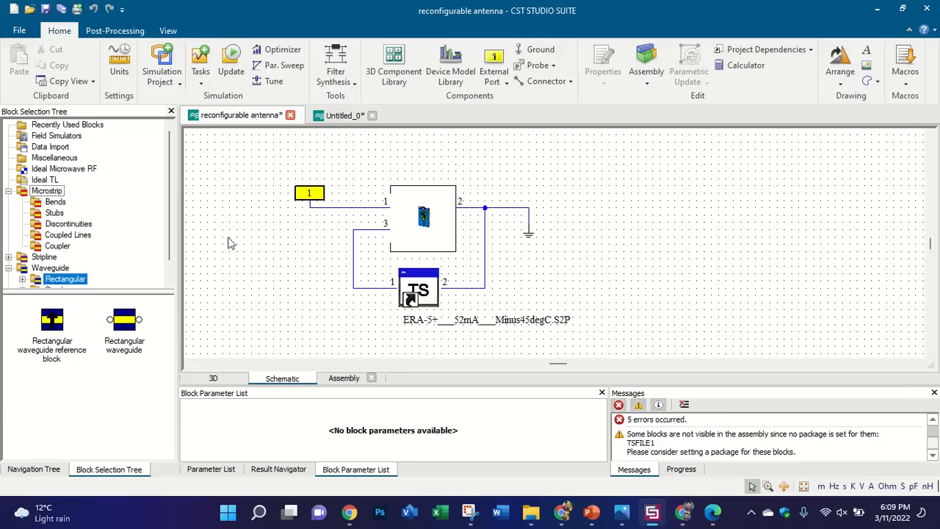
click(413, 294)
key(Delete)
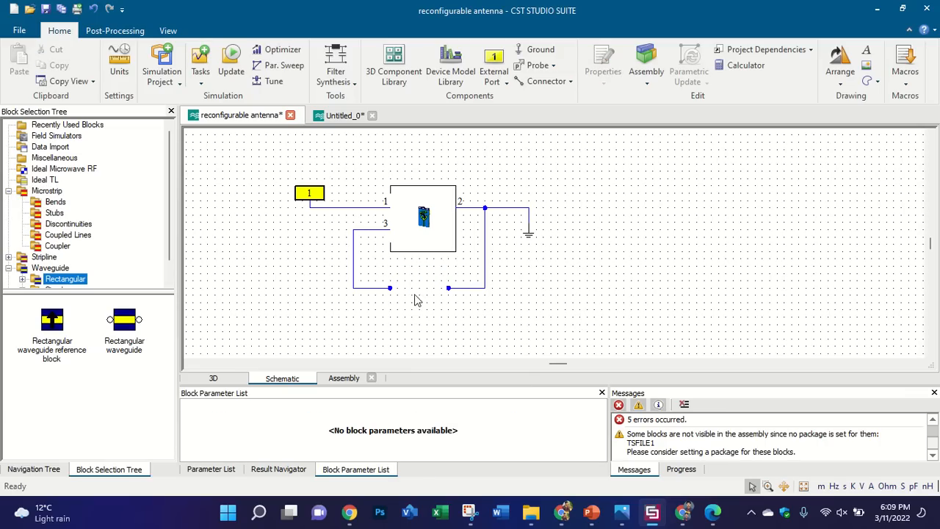
click(530, 226)
key(Delete)
click(495, 209)
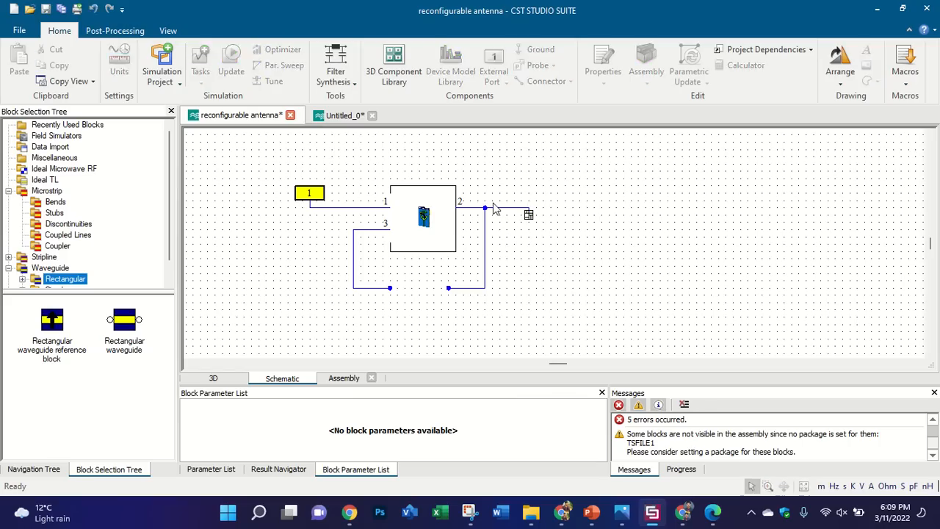
key(Delete)
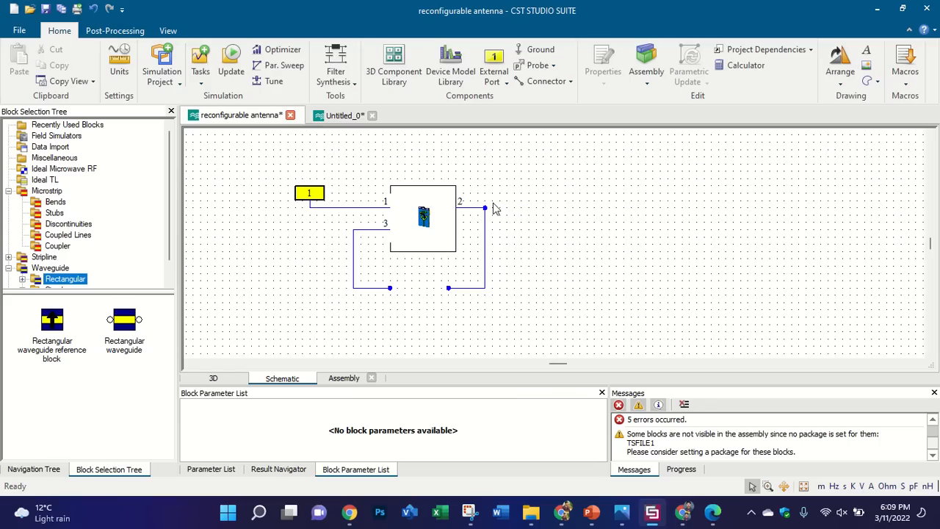
Step: Place a Microstrip gap block from the Discontinuities category between the two open wire ends below the antenna block, with its reference block beside the circuit
click(55, 202)
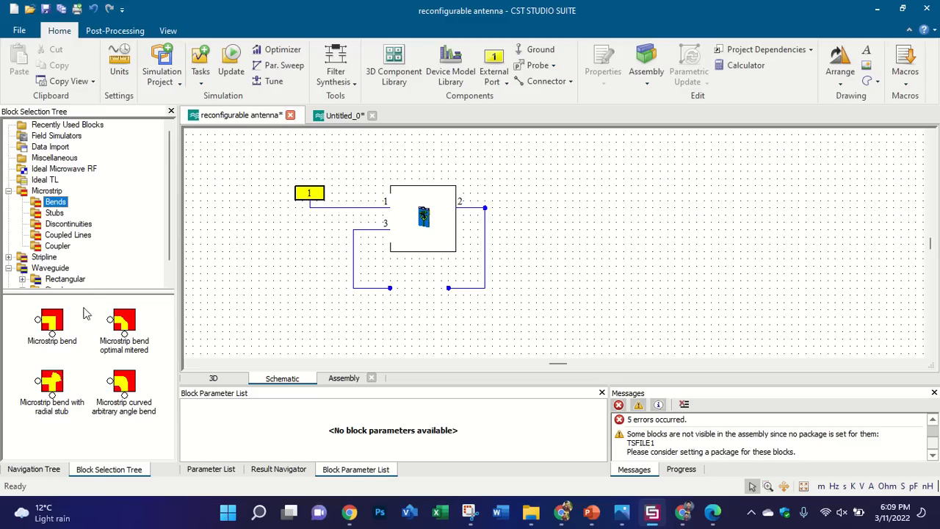
click(52, 224)
click(55, 214)
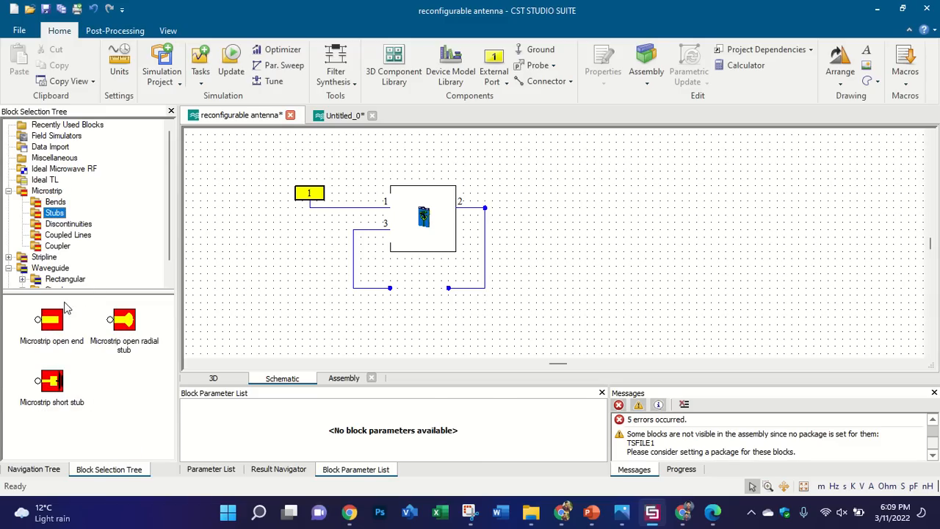
click(60, 225)
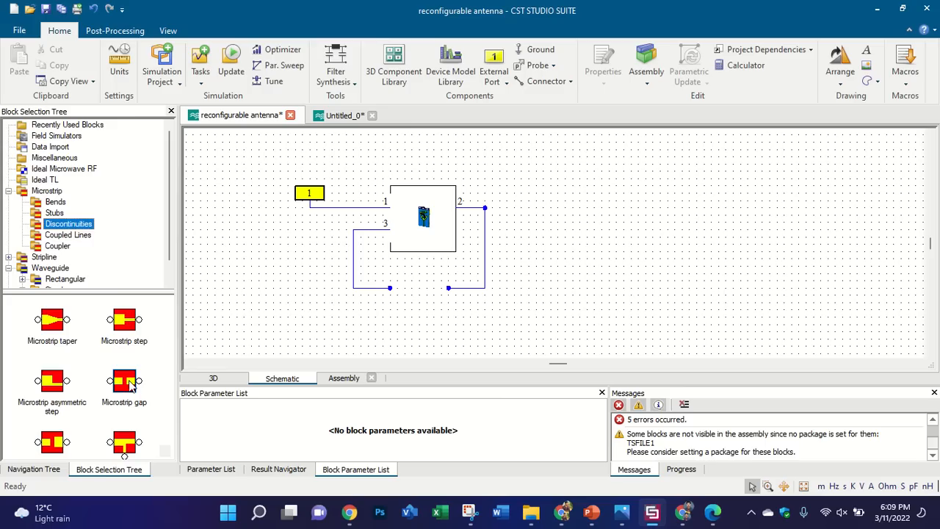
drag(125, 380, 871, 171)
click(417, 286)
drag(432, 323, 431, 300)
click(485, 310)
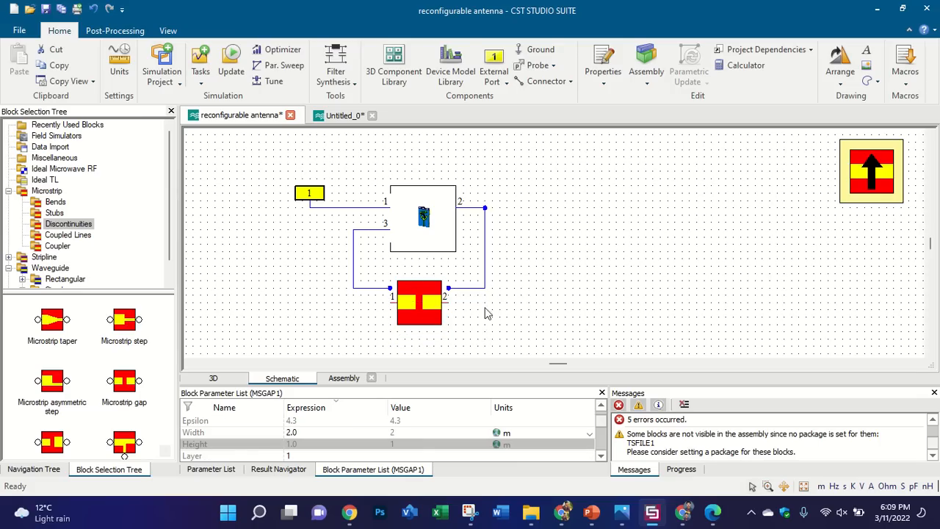
Step: Connect both open wire ends to the two pins of the Microstrip gap block
click(539, 80)
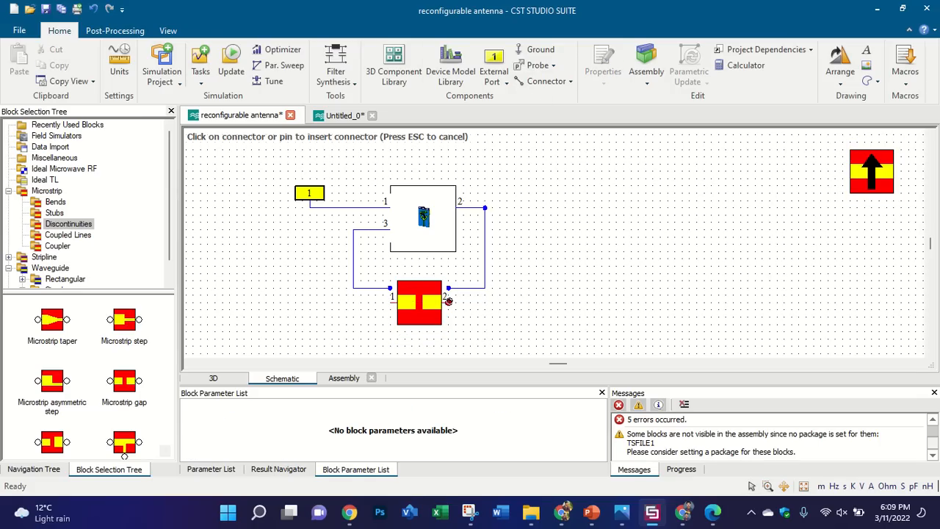
click(448, 299)
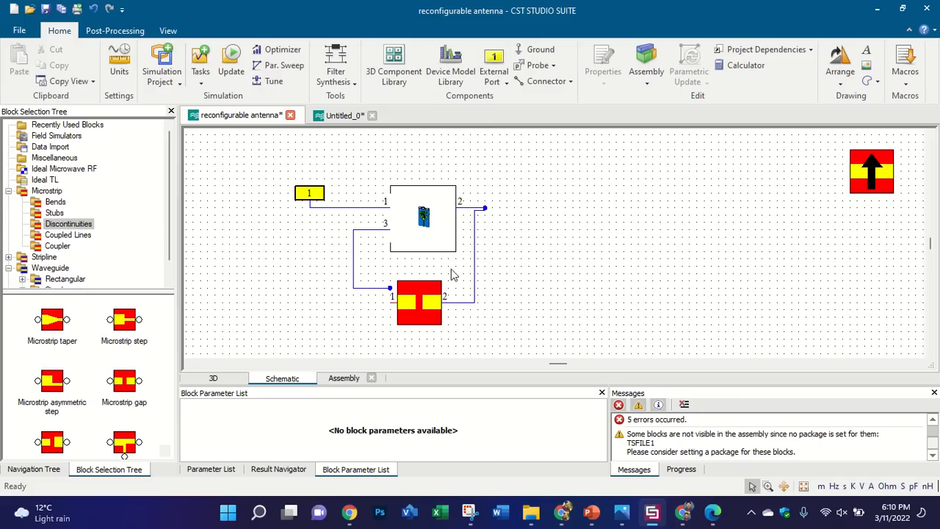
click(542, 82)
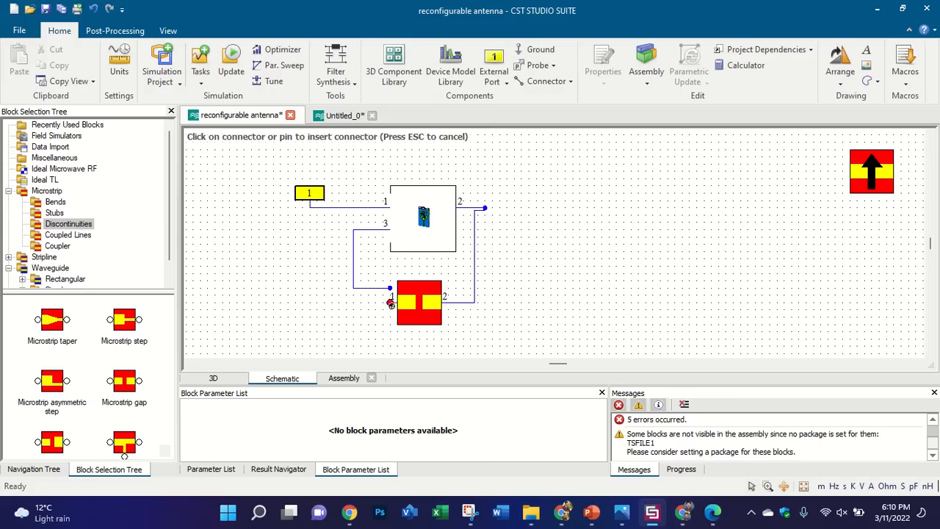
click(391, 288)
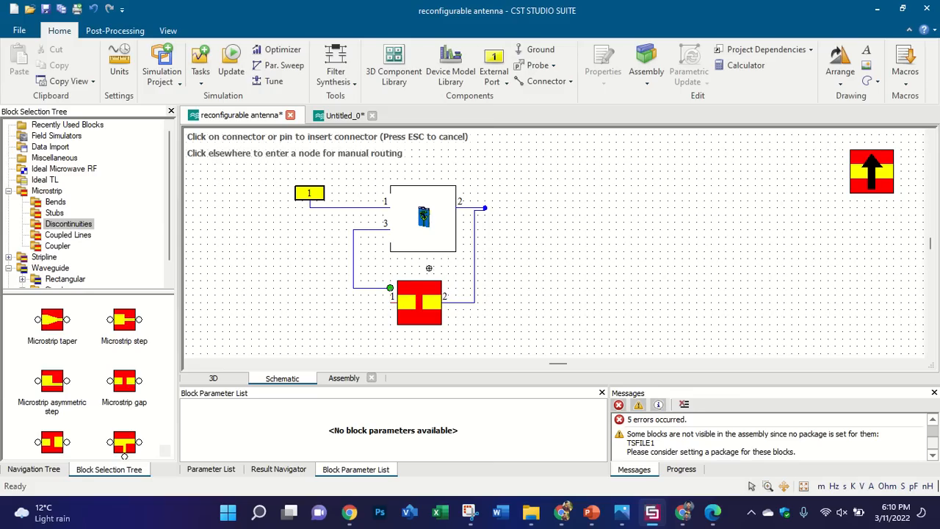
key(Escape)
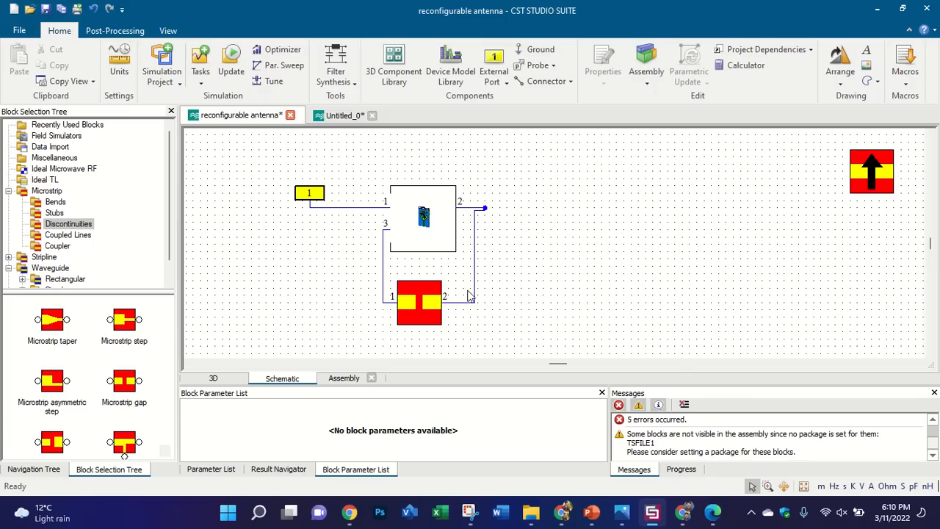
Step: Inspect the gap between ports 2 and 3 up close in the antenna's 3D model, and return to the schematic
click(213, 377)
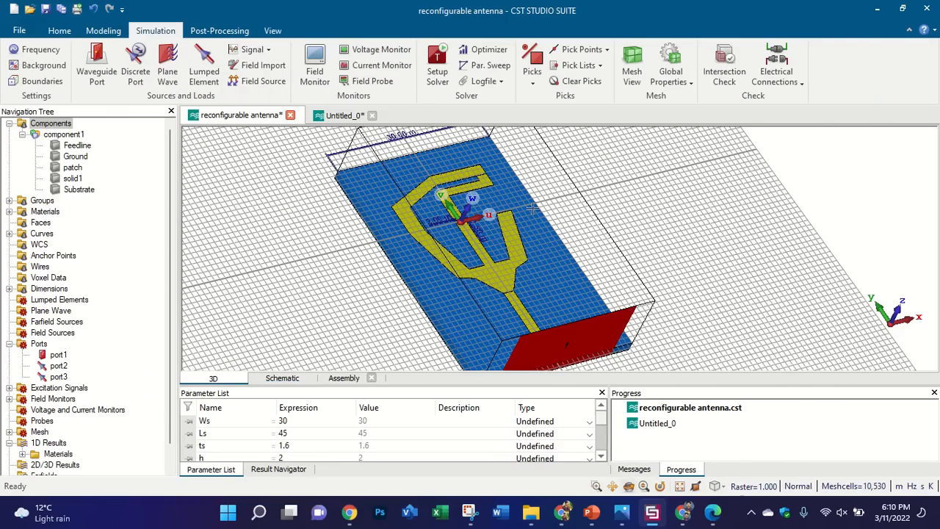
scroll(469, 211, up, 5)
scroll(468, 212, up, 3)
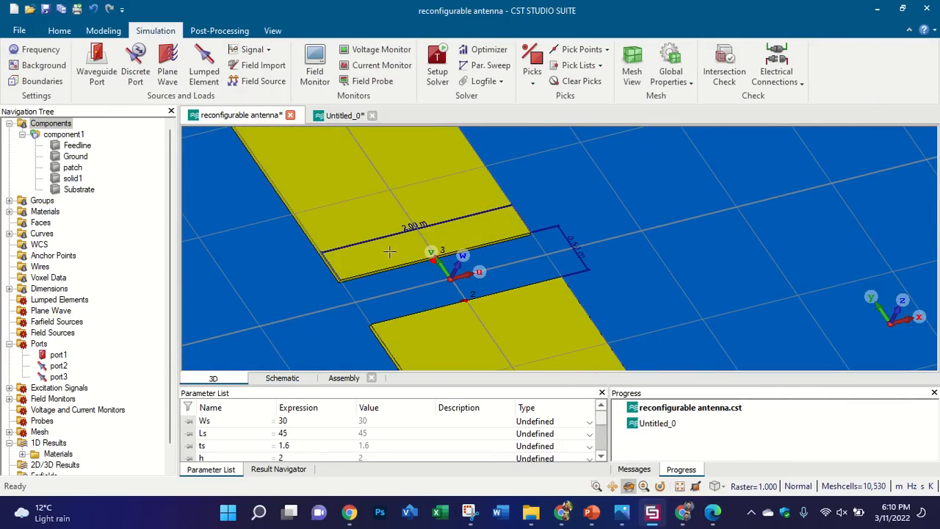
click(297, 378)
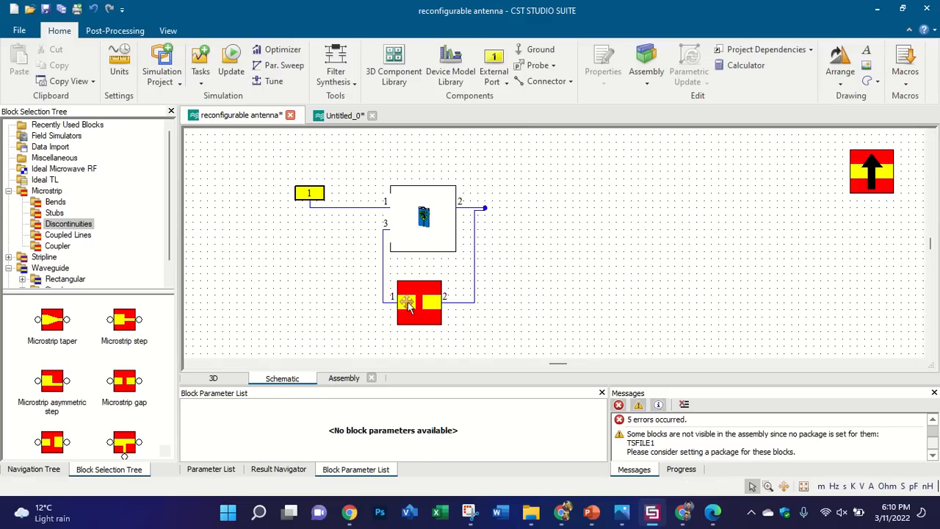
Step: Shift the Microstrip gap block slightly, delete its wire to antenna pin 2, and reconnect the two pins with a direct connector
drag(407, 301, 415, 302)
click(485, 208)
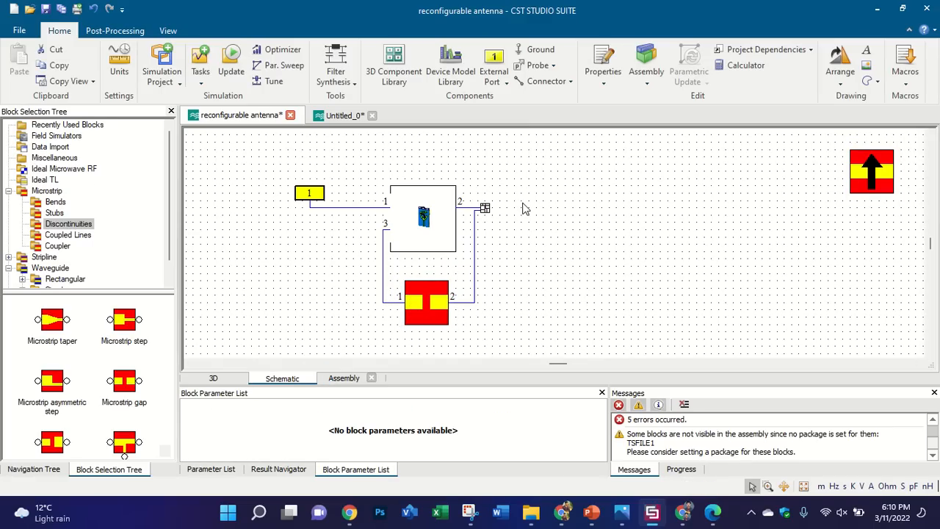
key(Delete)
click(546, 80)
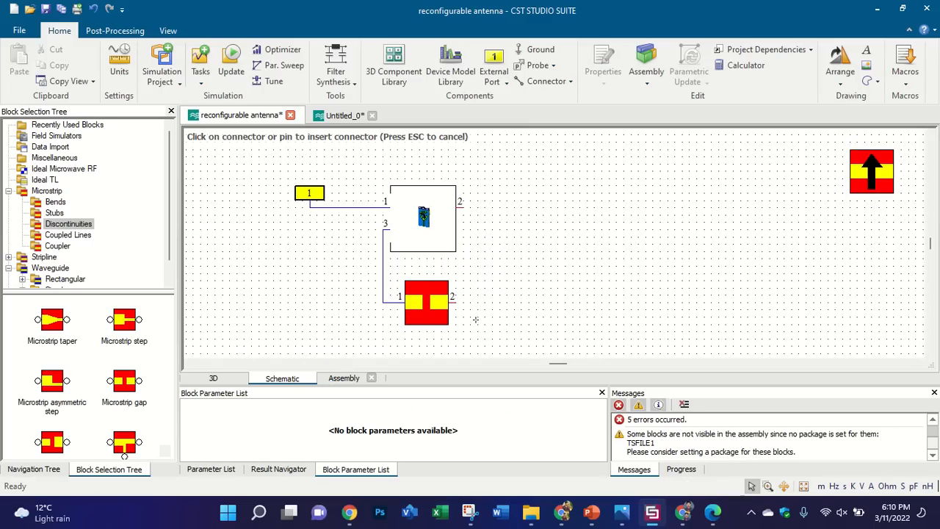
click(455, 298)
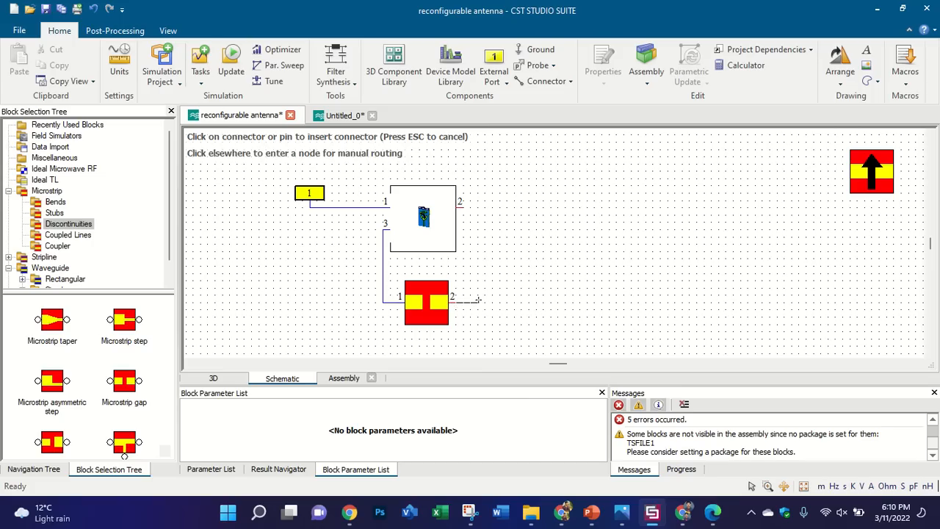
click(463, 208)
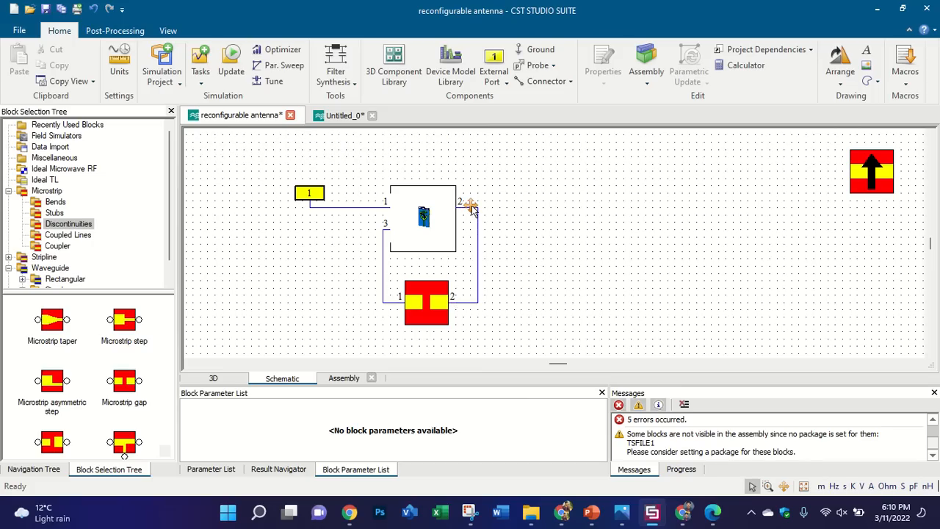
Step: Check the assembly view, and browse the schematic's Microstrip block categories from Bends to Coupler and the Stripline categories
click(348, 378)
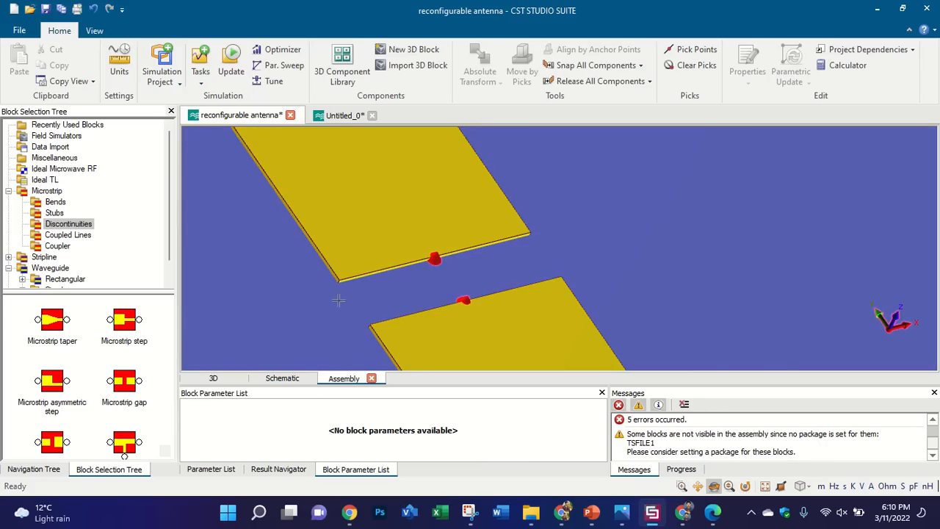
click(284, 378)
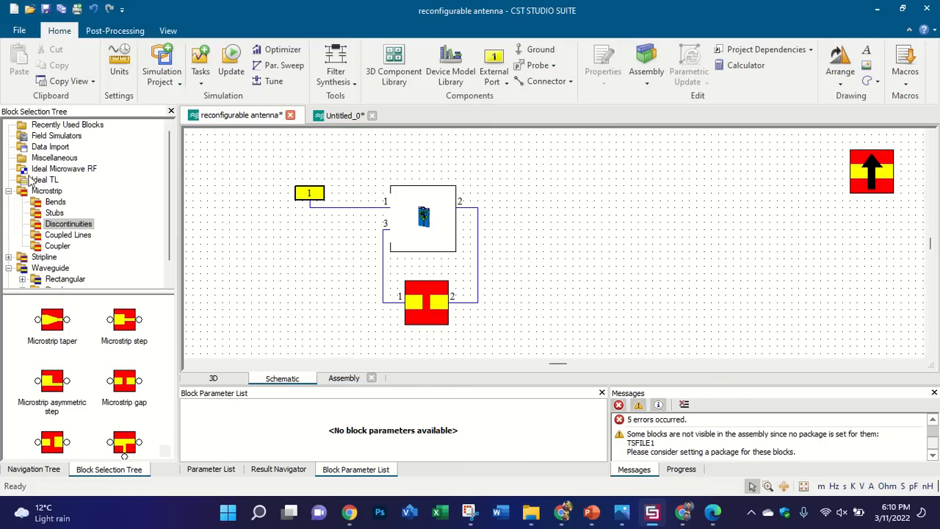
click(53, 204)
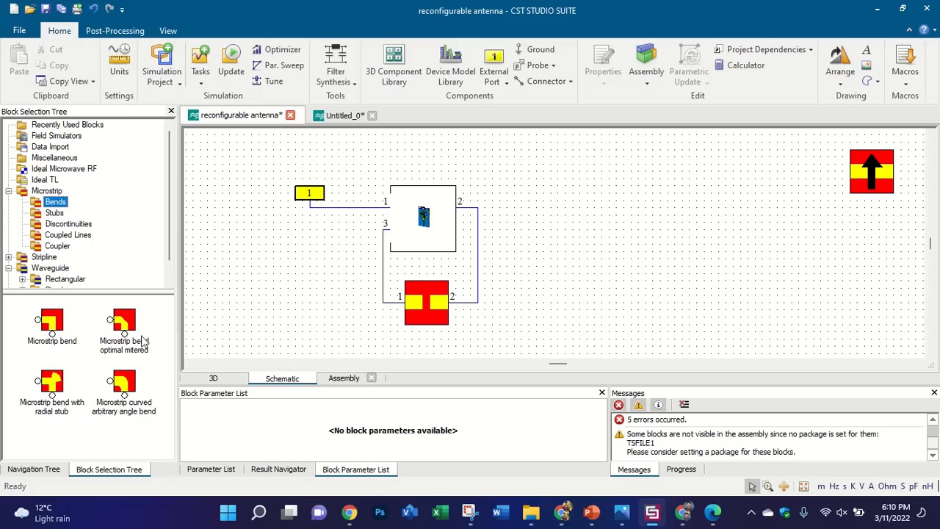
click(57, 214)
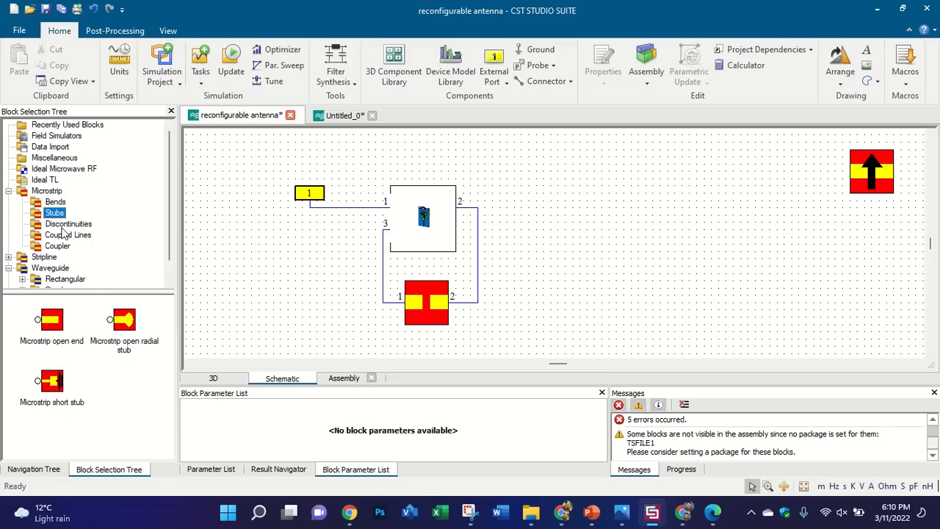
click(66, 224)
click(65, 234)
click(59, 246)
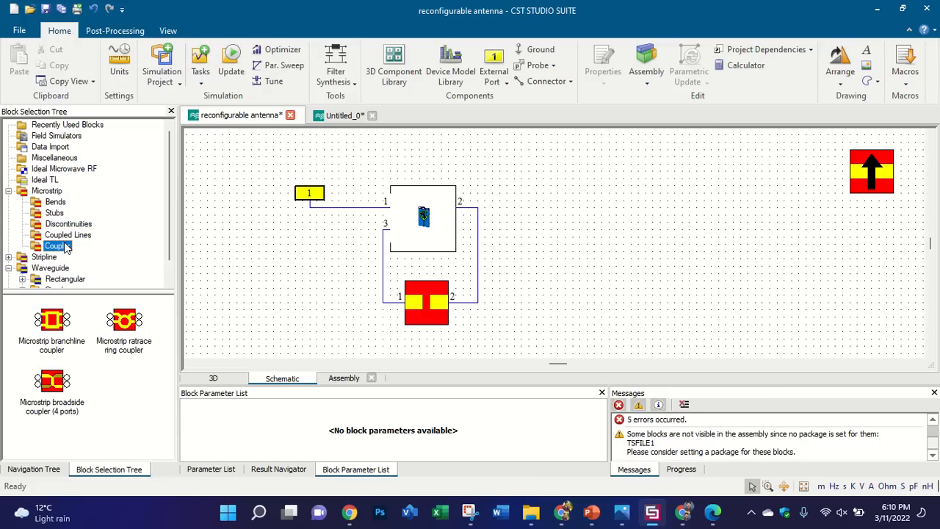
click(9, 257)
scroll(84, 213, down, 1)
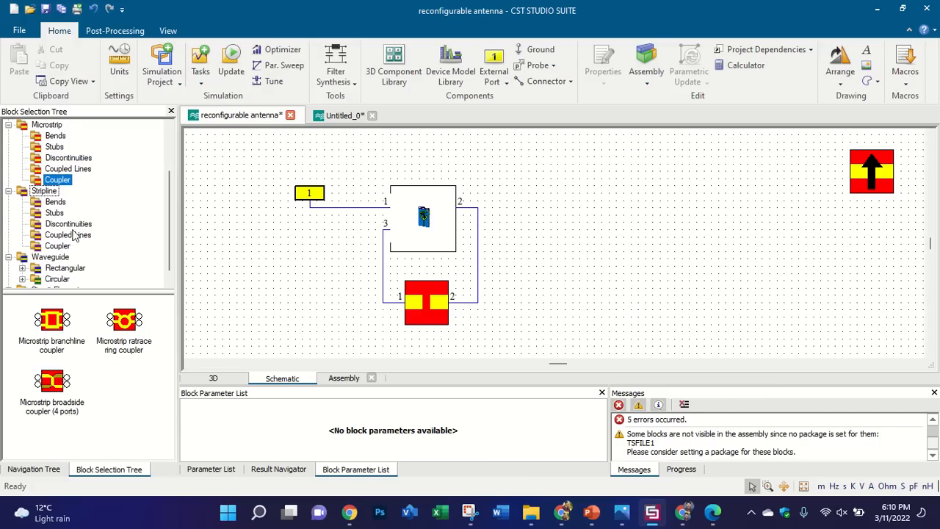
Step: Look over the whole antenna in the 3D model, and return to the schematic's Microstrip and Stripline block categories
click(212, 378)
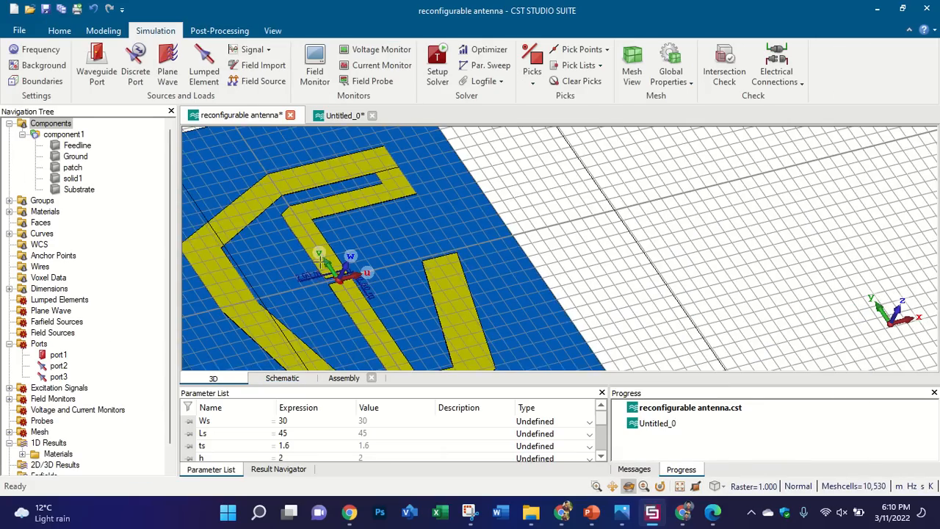
scroll(338, 256, down, 5)
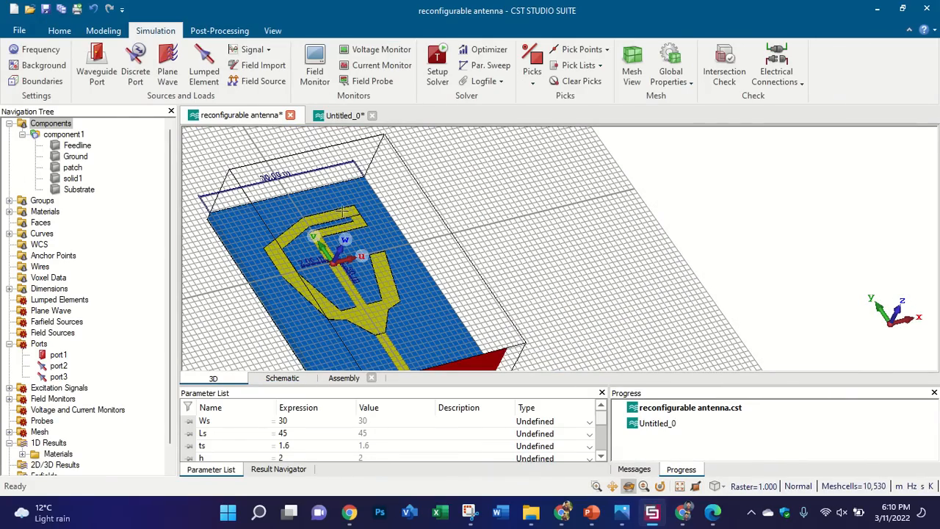
click(282, 377)
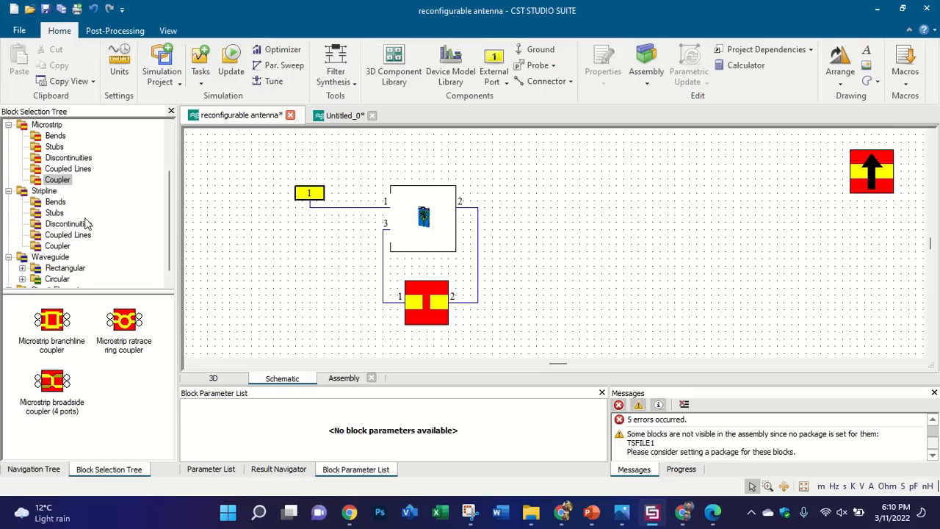
scroll(86, 191, up, 2)
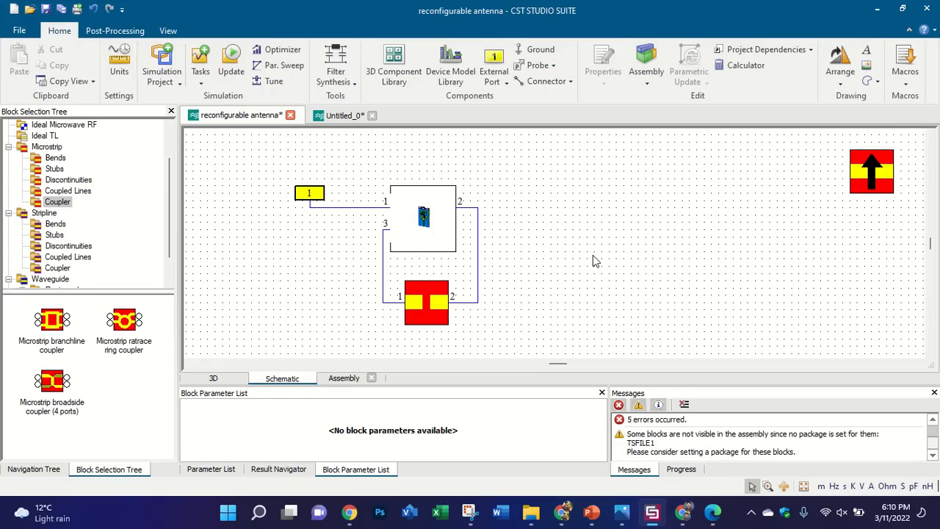
Step: Move the microstrip reference block closer to the circuit and show the Microstrip Bends blocks
drag(869, 172, 657, 253)
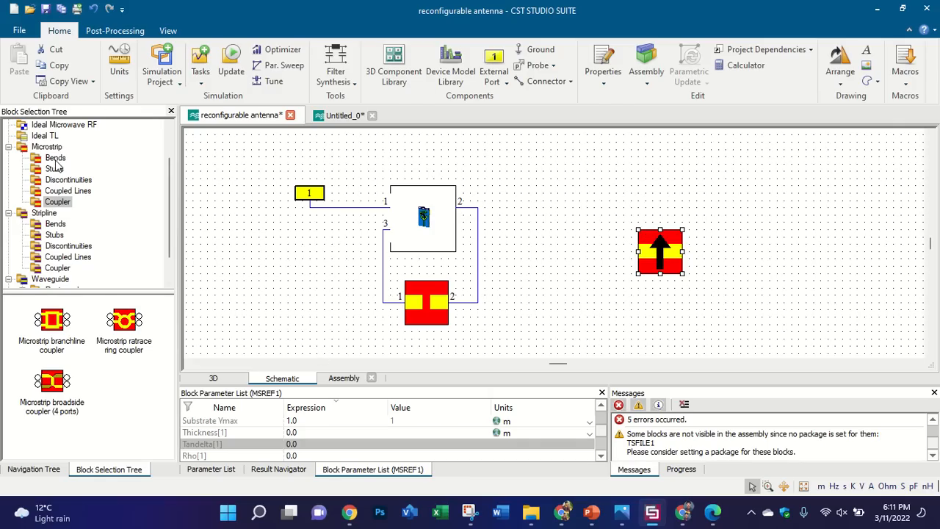
click(55, 159)
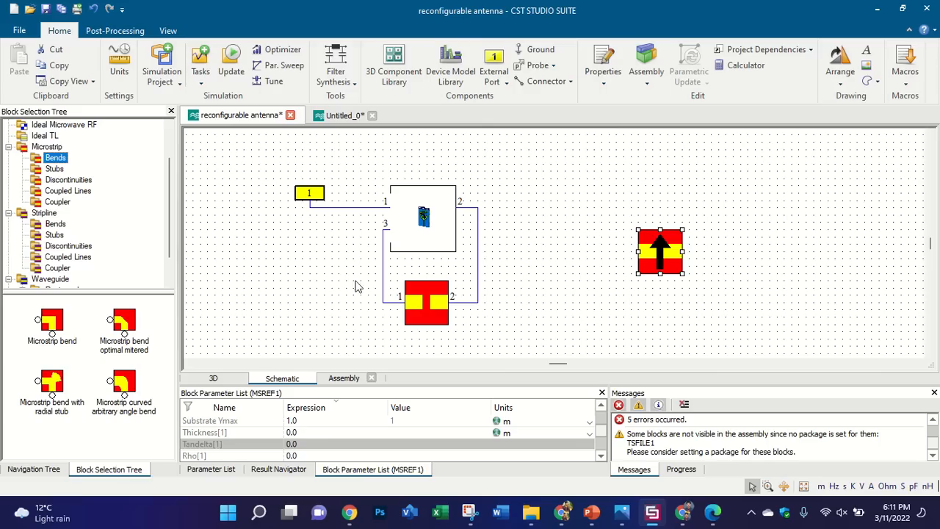
drag(664, 253, 715, 214)
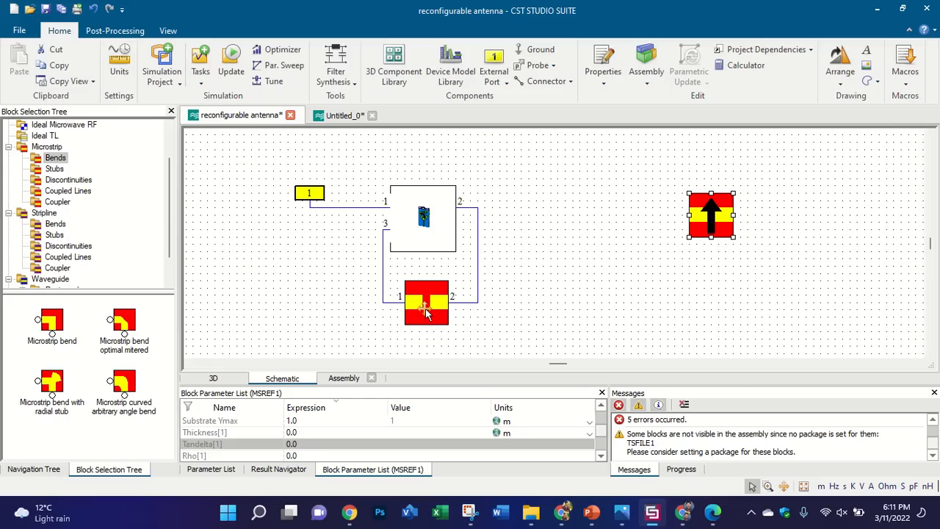
Step: Examine the Microstrip gap block's symbol and its two connections to the antenna block up close
scroll(424, 312, up, 5)
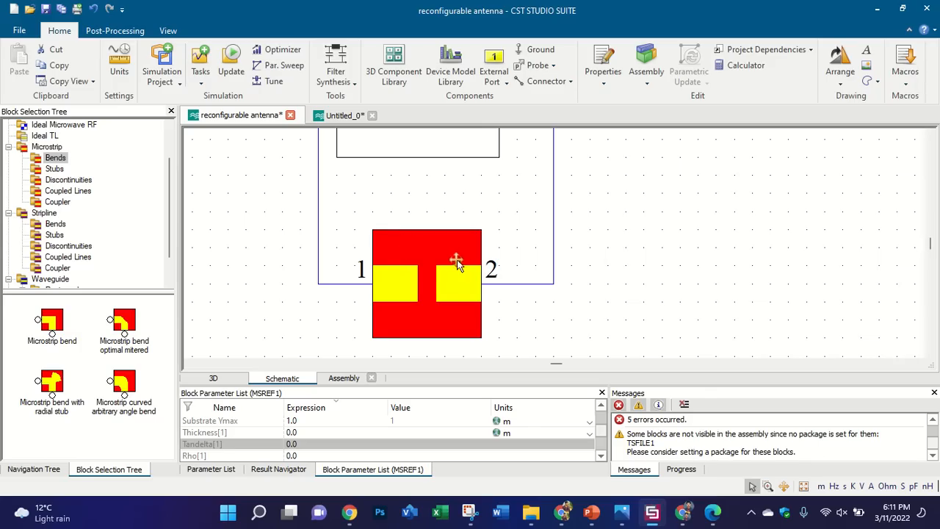
scroll(458, 273, up, 2)
scroll(460, 273, down, 3)
scroll(459, 271, down, 1)
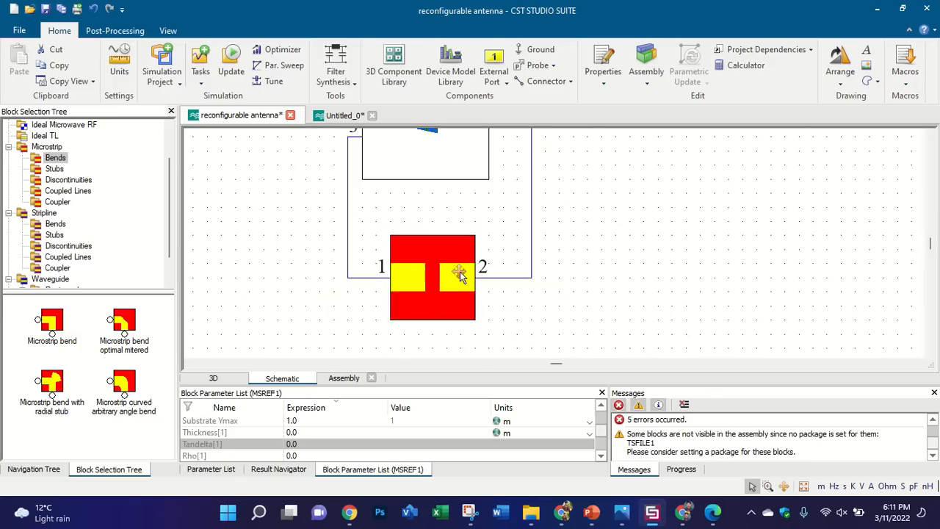
scroll(456, 273, down, 2)
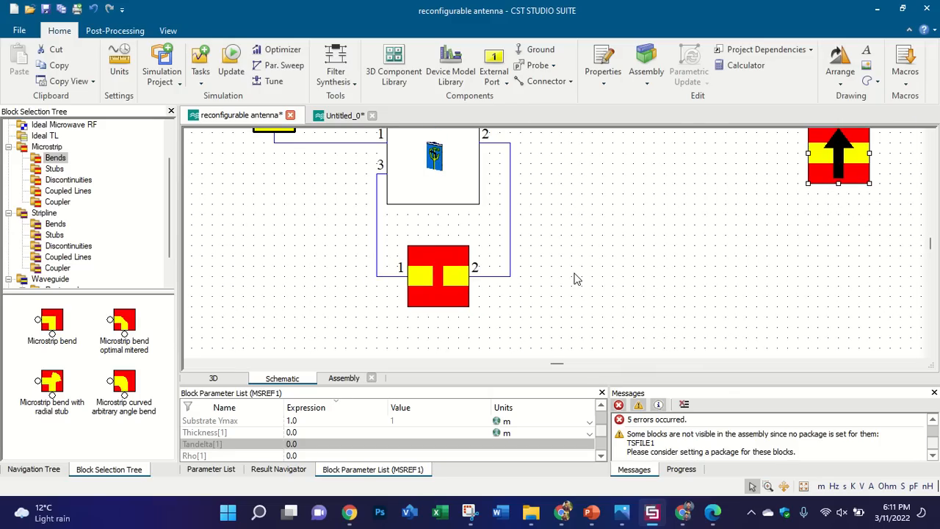
scroll(575, 278, down, 1)
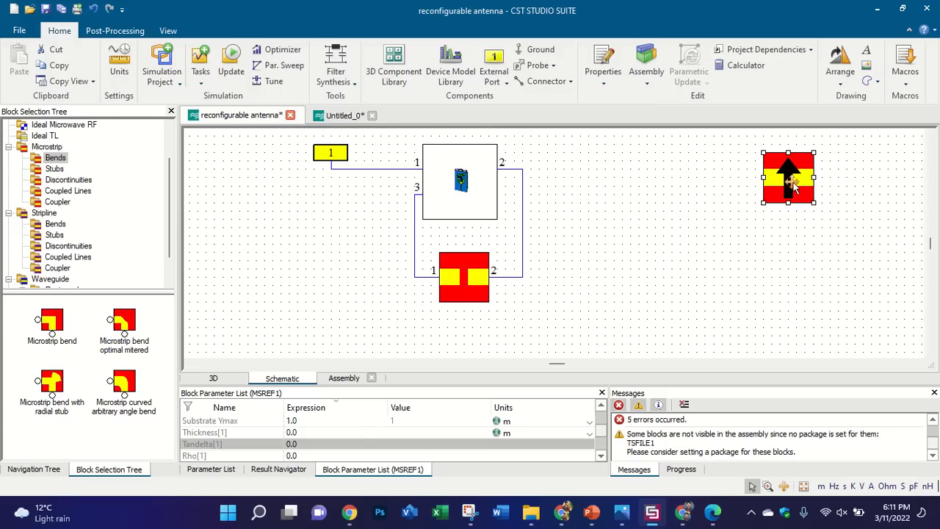
Step: Move the microstrip reference block slightly lower and place a Microstrip bend block beside the circuit, below external port 1
click(659, 281)
drag(786, 189, 777, 223)
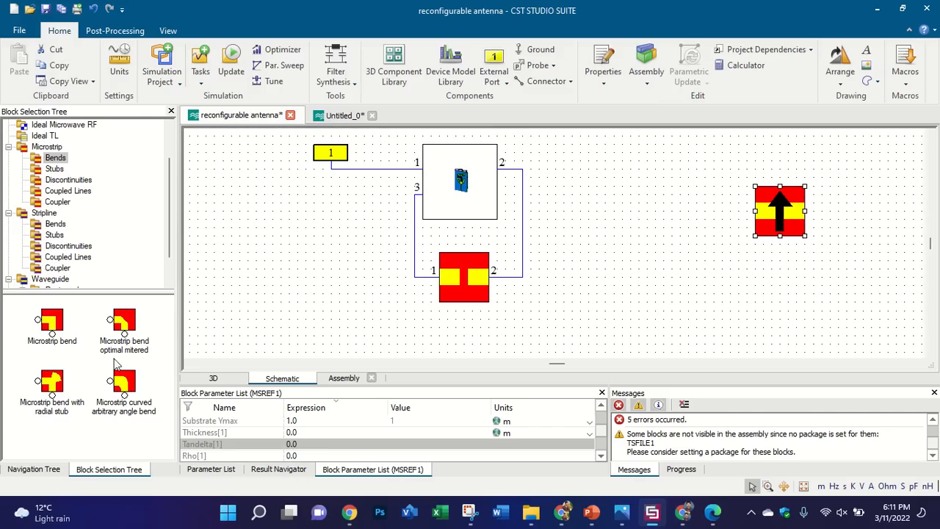
drag(63, 320, 263, 259)
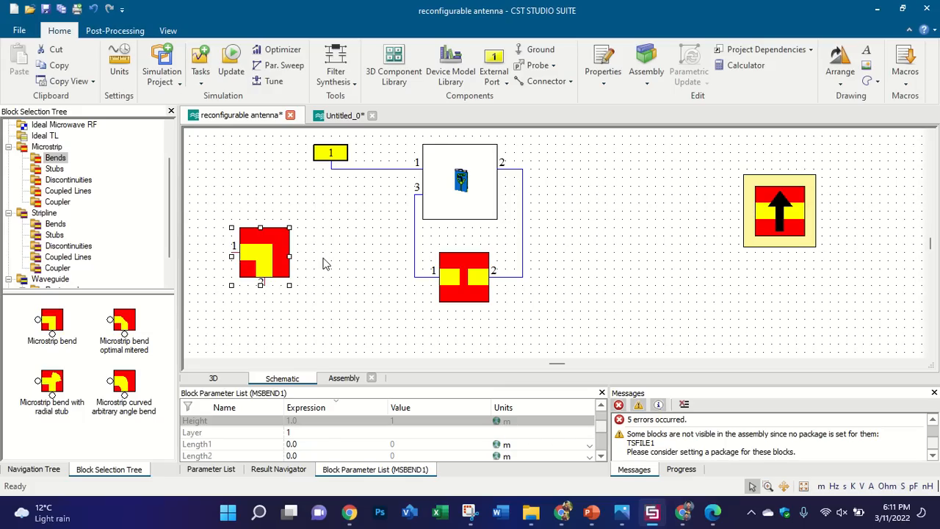
click(301, 268)
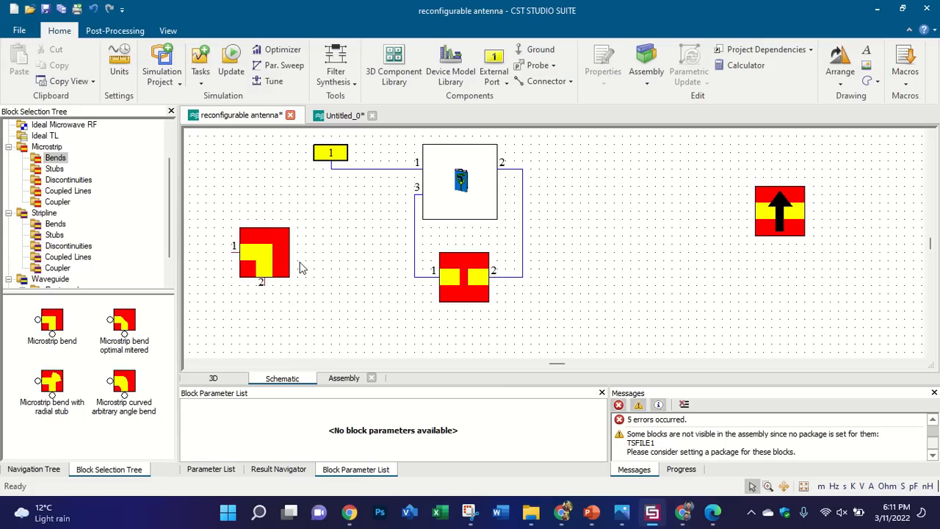
Step: Enlarge the block parameter list of the microstrip reference block and select its Epsilon[1] expression
click(767, 202)
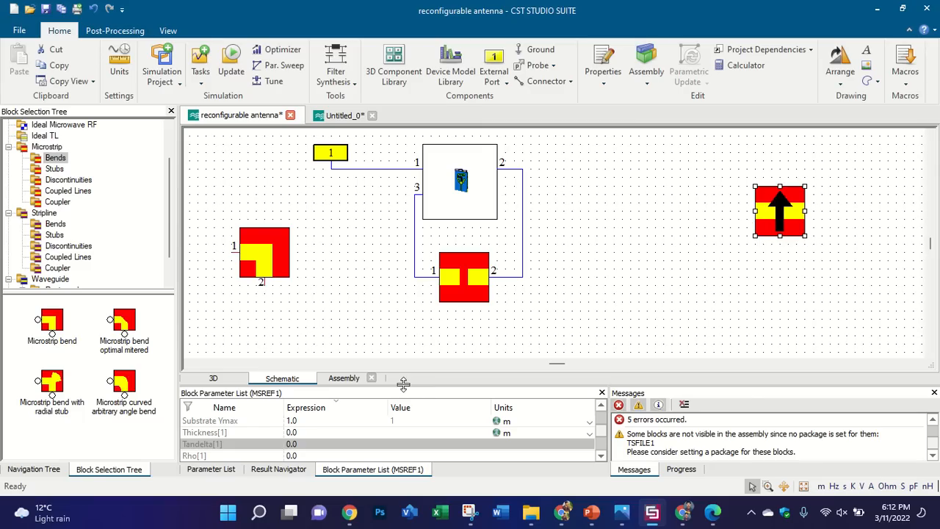
drag(403, 381, 419, 192)
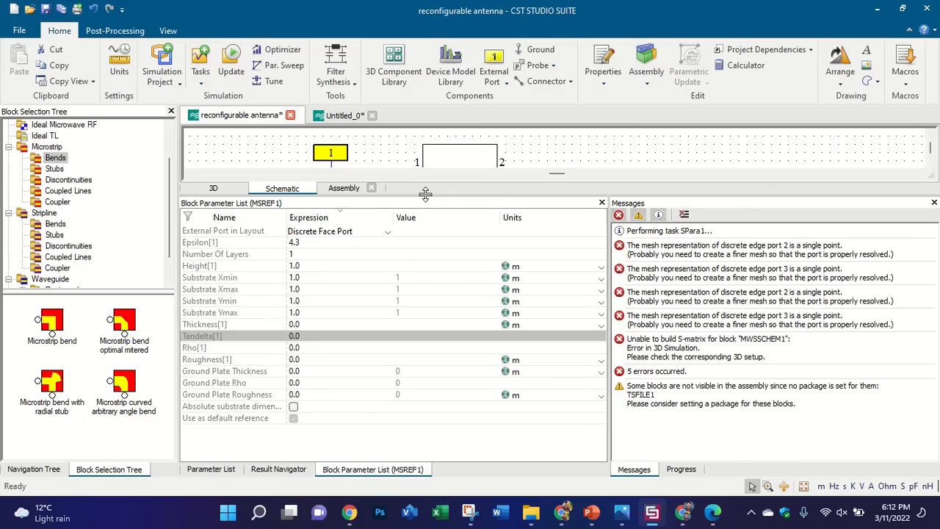
click(301, 243)
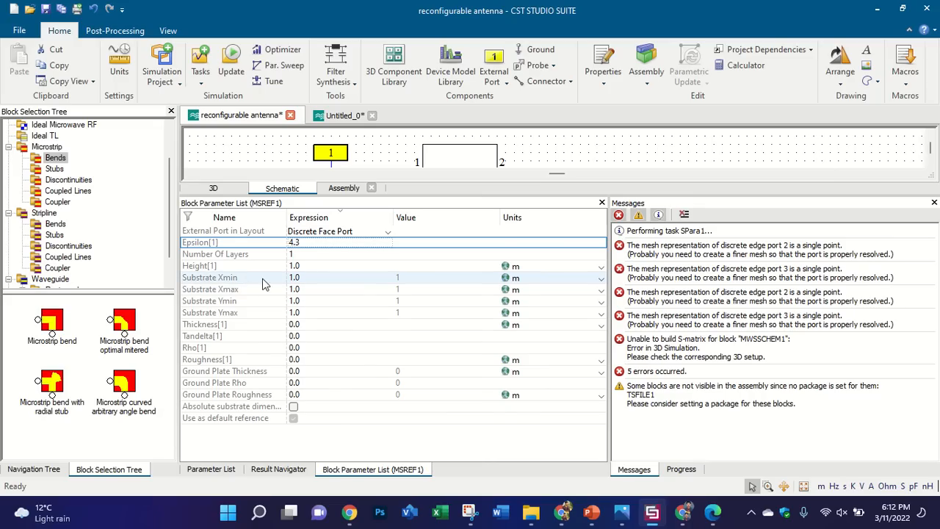
Step: Set both Substrate Xmin and Substrate Xmax of the microstrip reference block to 2
double_click(307, 279)
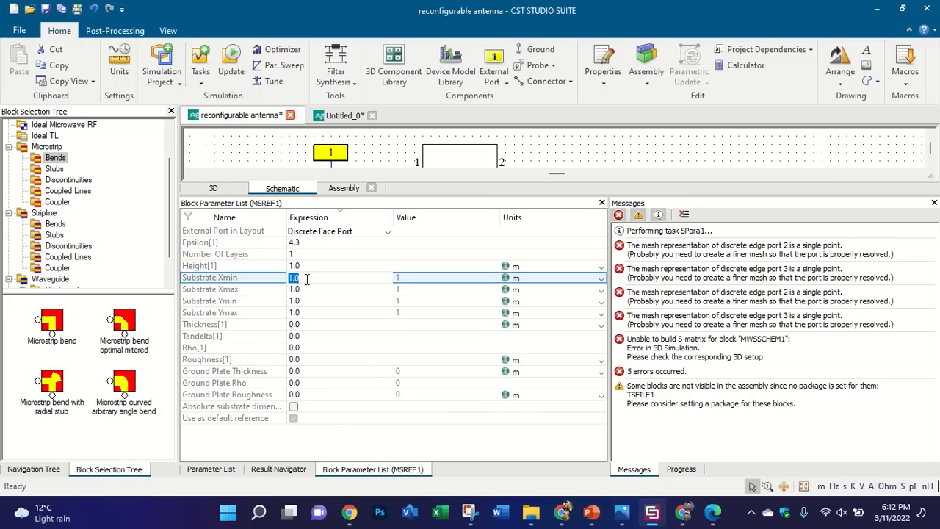
click(309, 287)
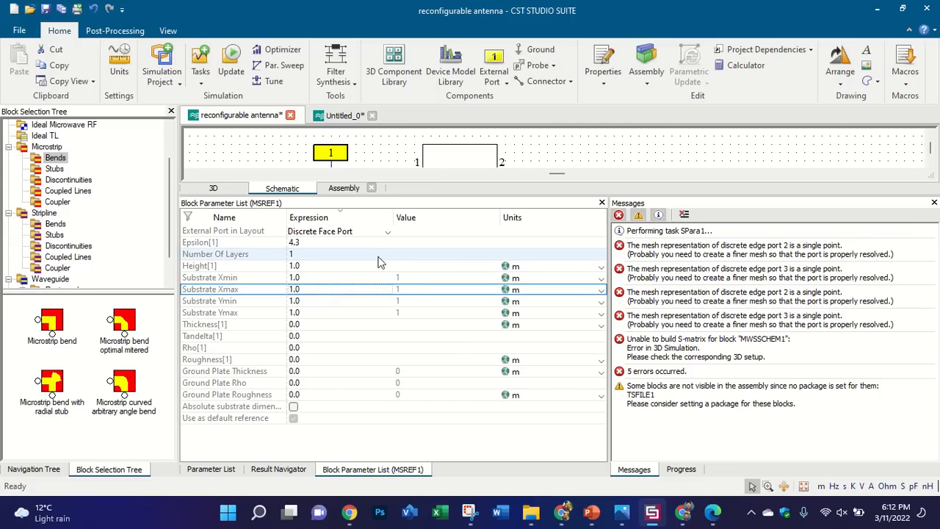
click(301, 280)
click(307, 279)
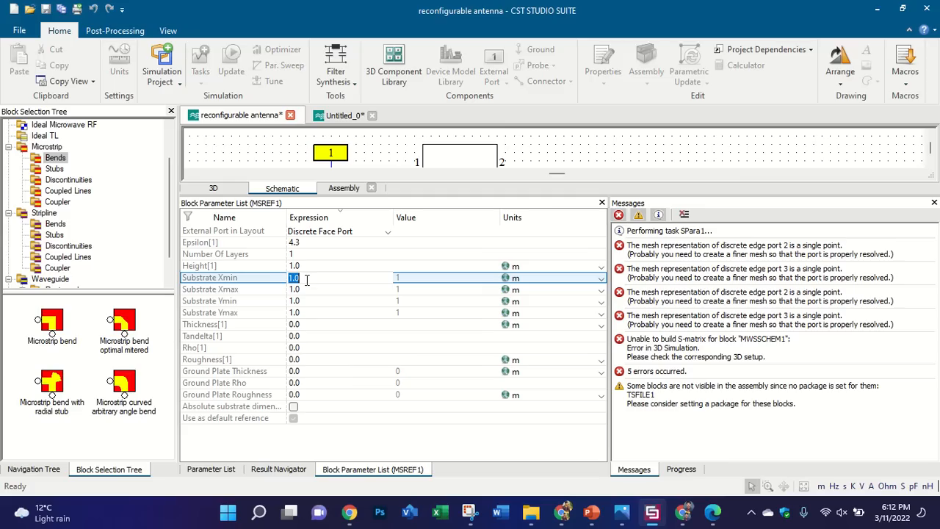
text(2)
key(Return)
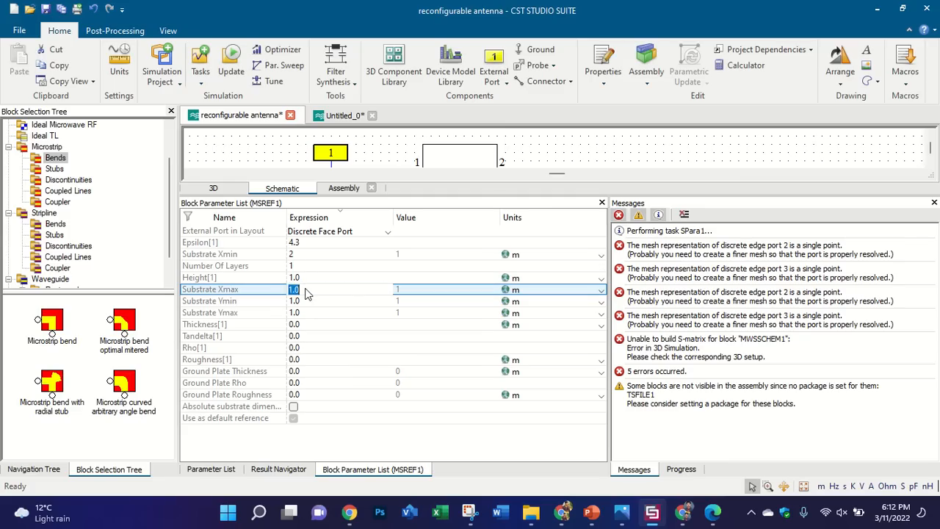
text(2)
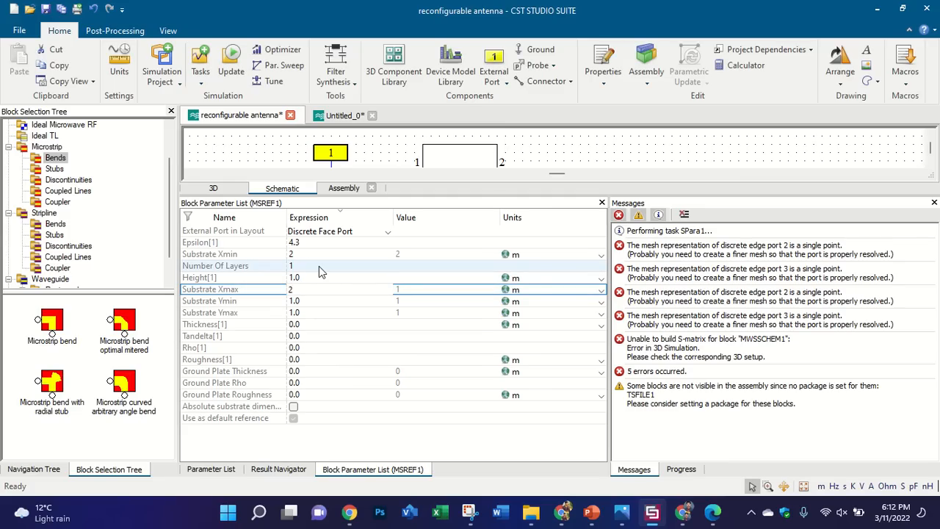
click(319, 267)
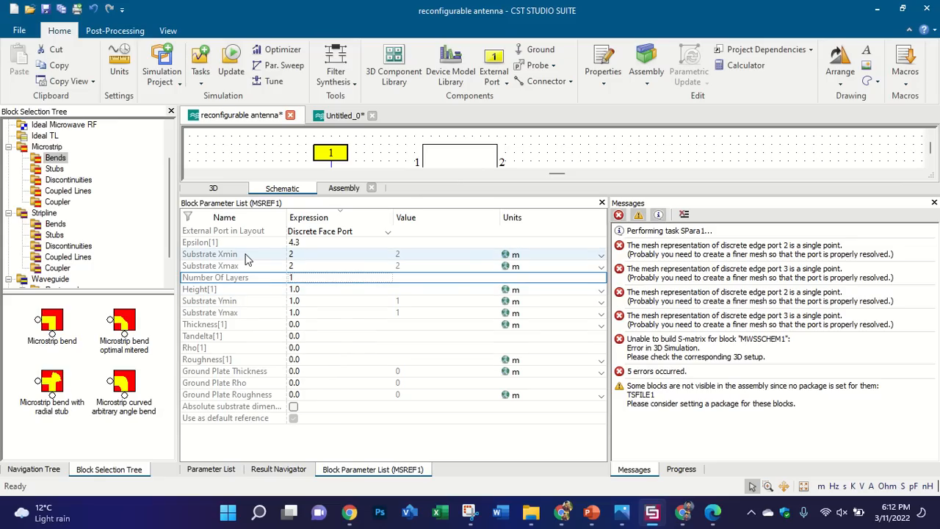
Step: Check the coordinate range fields of a new brick in the 3D model, cancel the brick and return to the schematic
click(216, 190)
click(103, 30)
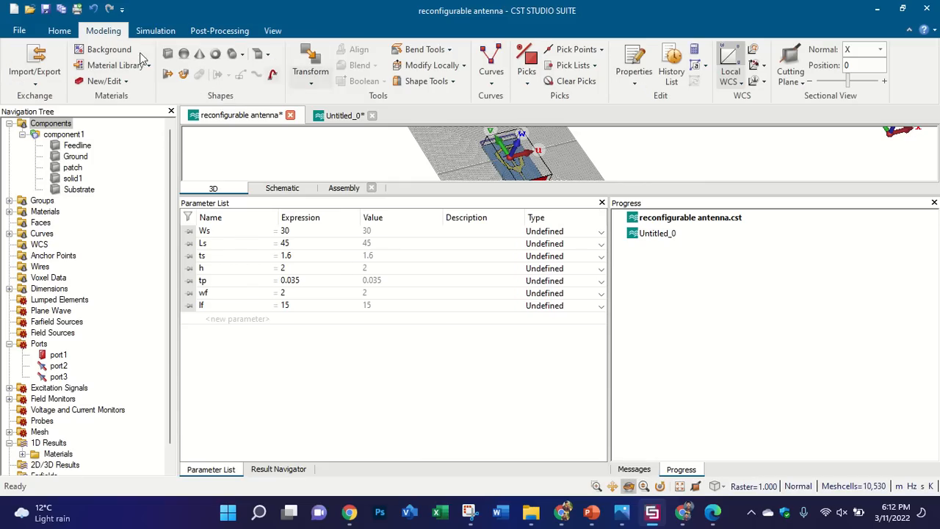
click(168, 53)
key(Escape)
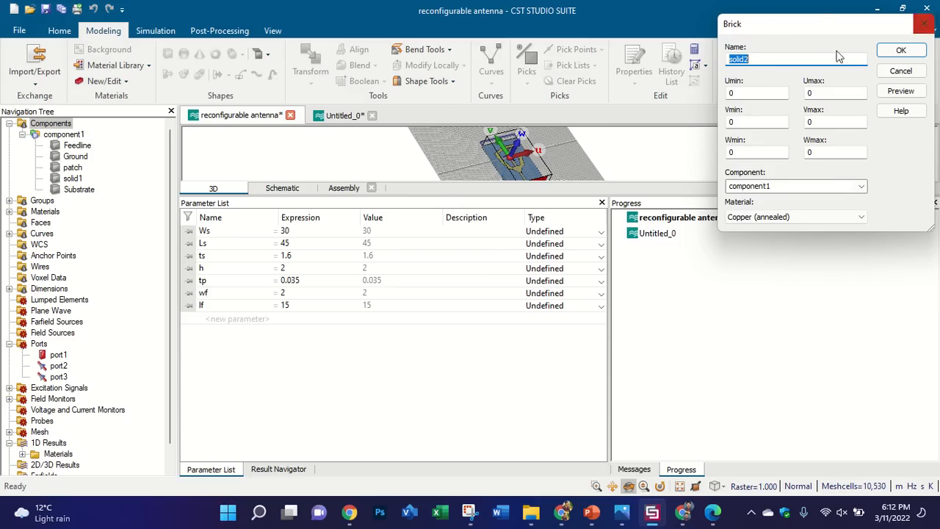
click(282, 188)
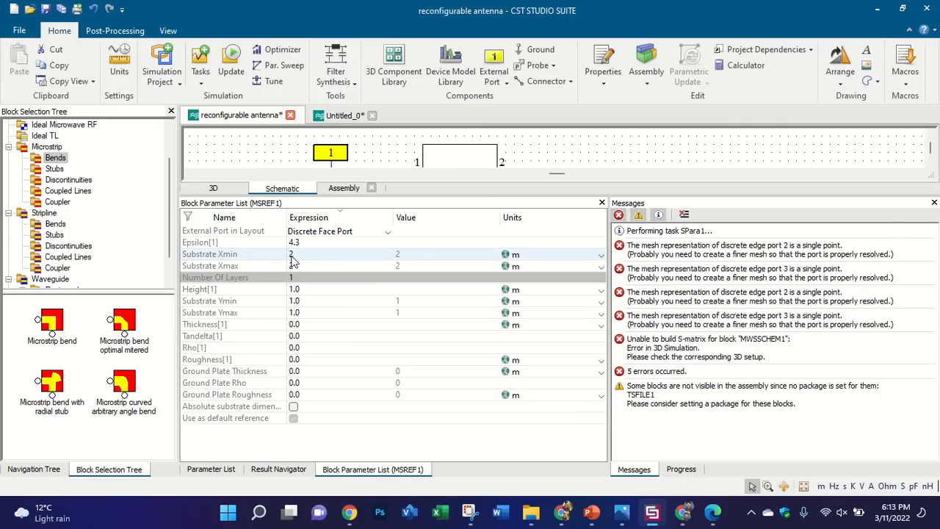
Step: Set both Substrate Ymin and Substrate Ymax of the microstrip reference block to 3
double_click(299, 301)
double_click(319, 309)
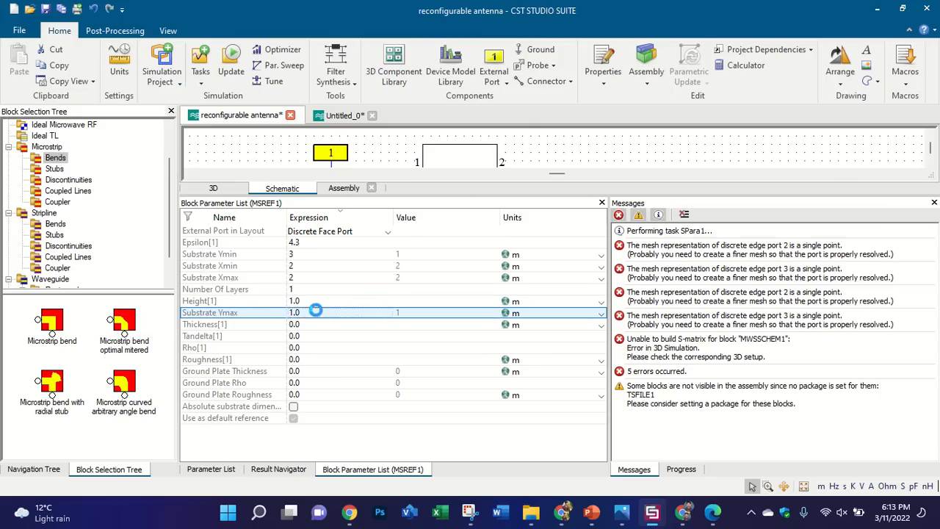
text(3)
click(307, 327)
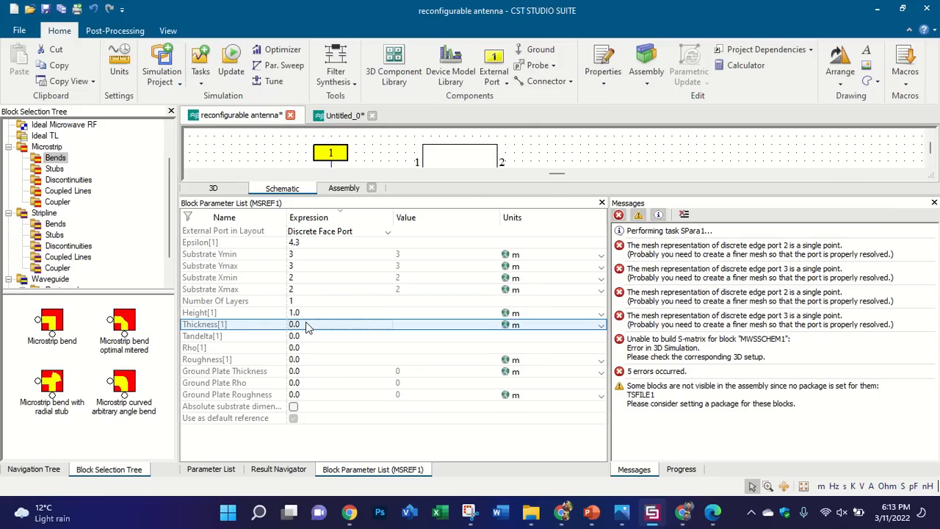
Step: Open the Thickness[1] expression of the microstrip reference block for editing
double_click(307, 323)
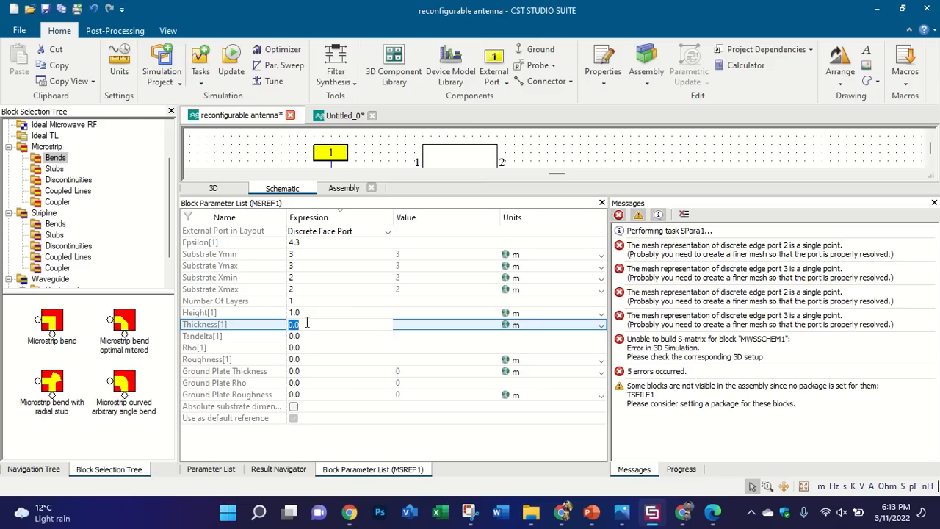
Step: Set the microstrip reference block's Thickness[1] to 1.6 mm
text(1.)
text(7)
click(318, 303)
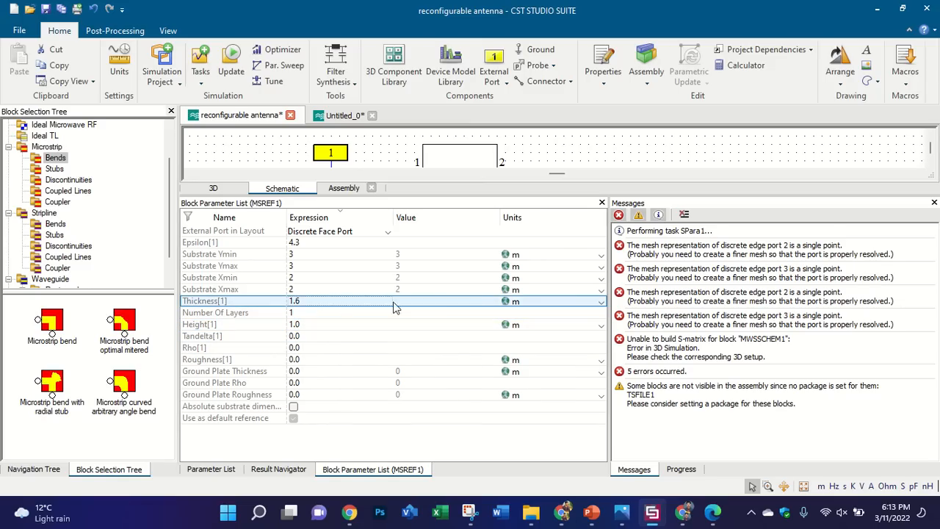
click(600, 305)
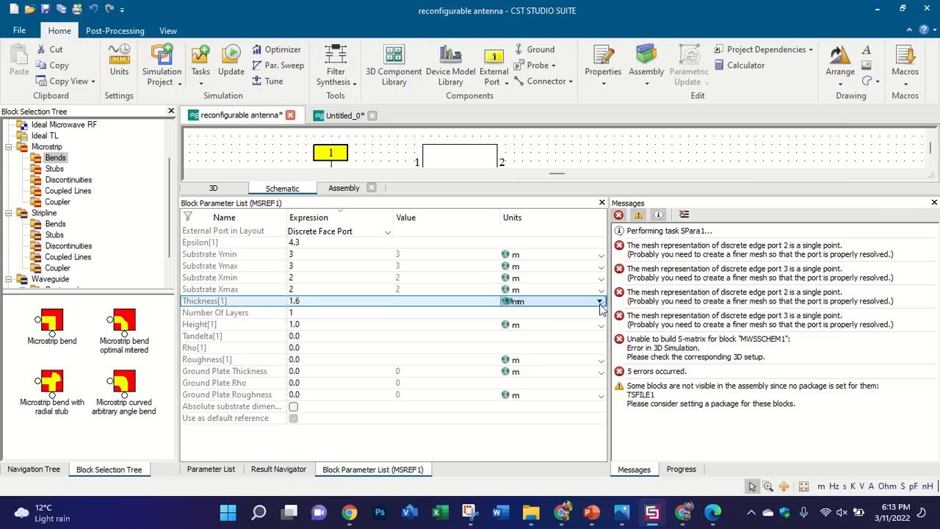
click(600, 303)
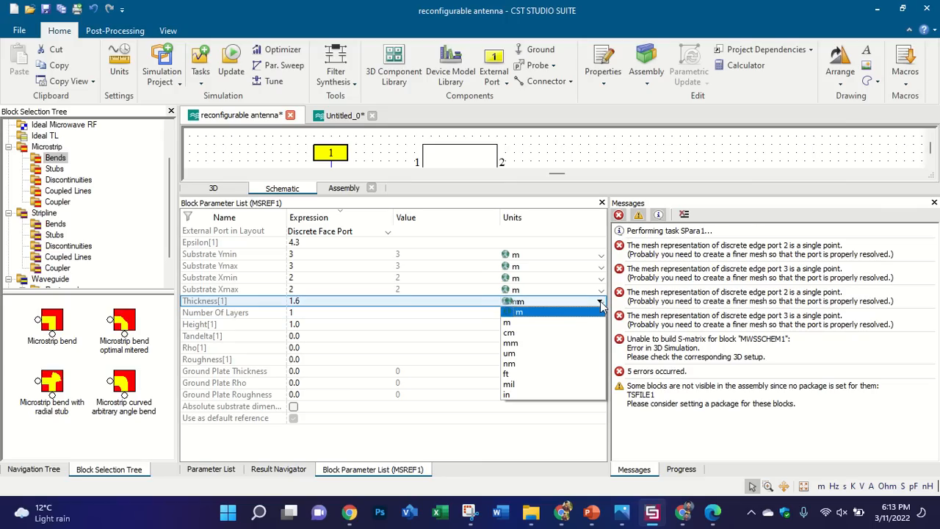
click(547, 343)
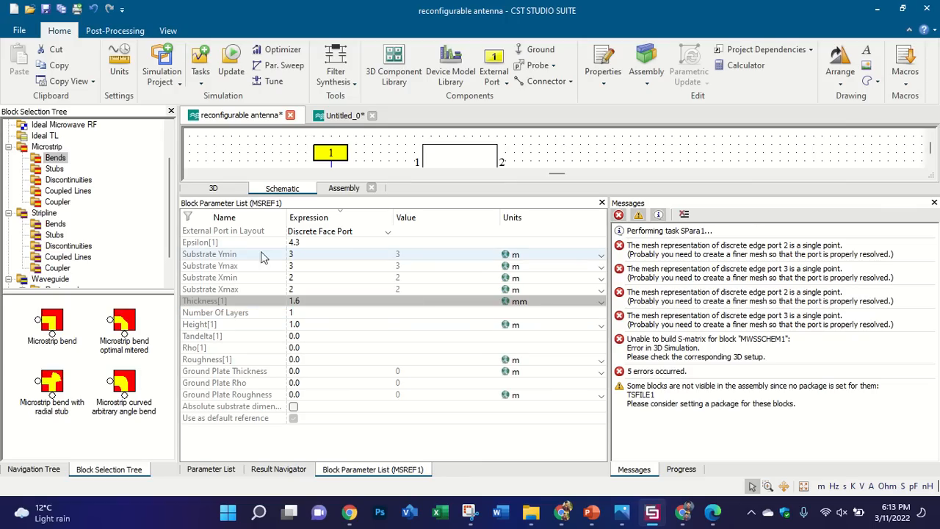
Step: Change the units of Substrate Ymin, Ymax, Xmin and Xmax to mm for the microstrip reference block
click(600, 257)
click(588, 296)
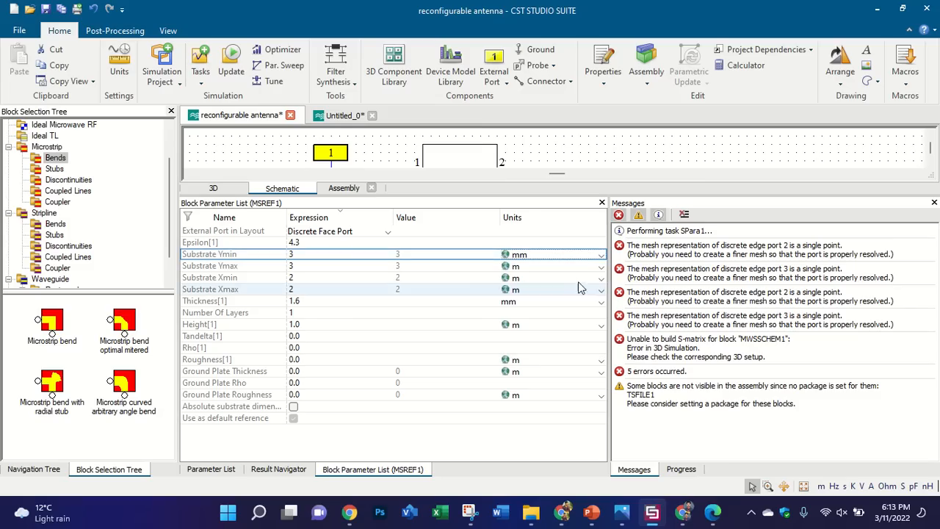
click(599, 268)
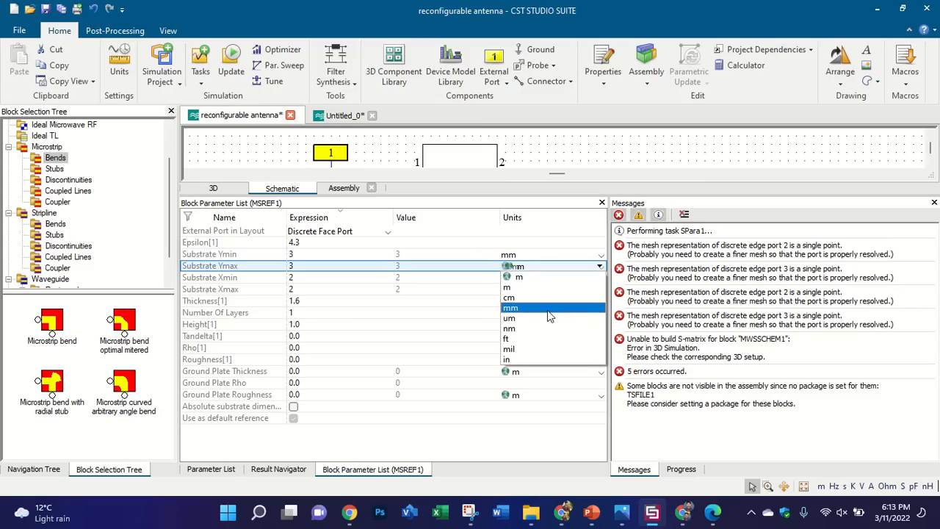
click(550, 317)
click(601, 289)
click(536, 330)
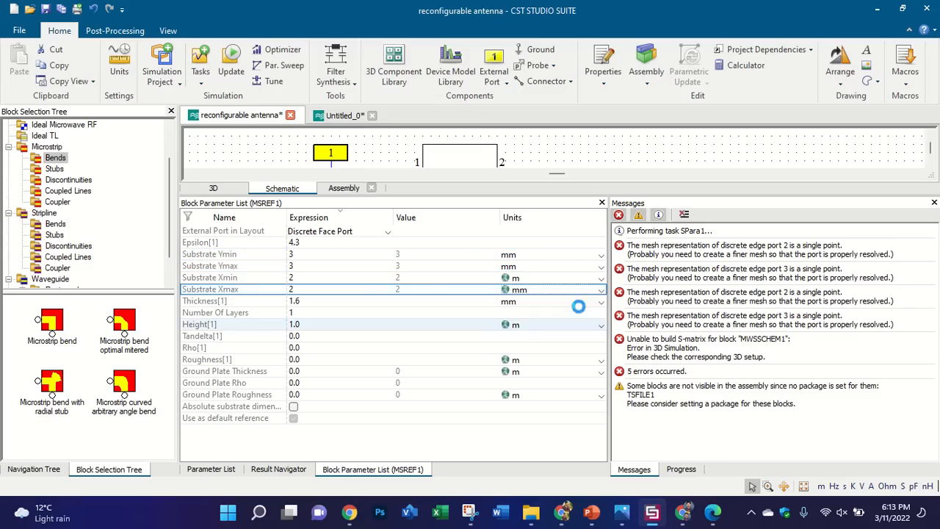
click(601, 278)
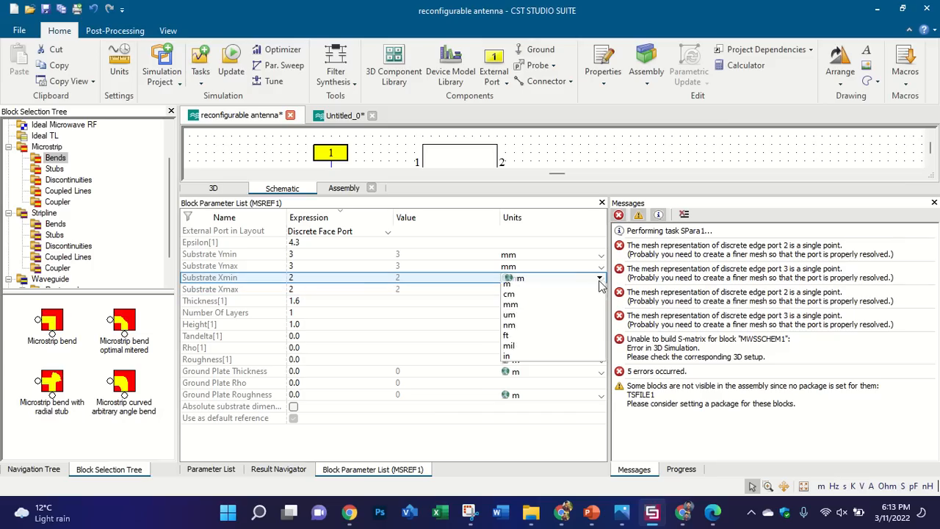
click(547, 321)
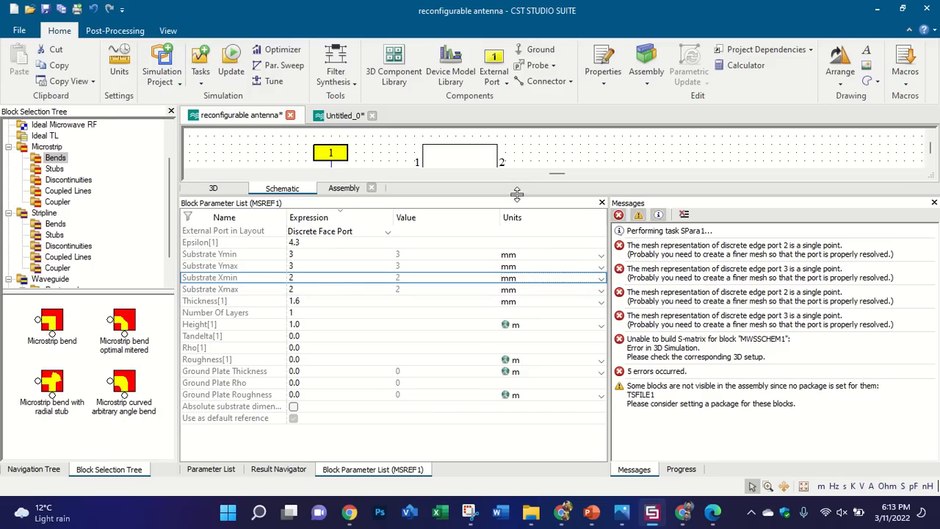
Step: Examine the microstrip gap block's placement on both sides of the antenna board in the 3D assembly
drag(517, 193, 536, 380)
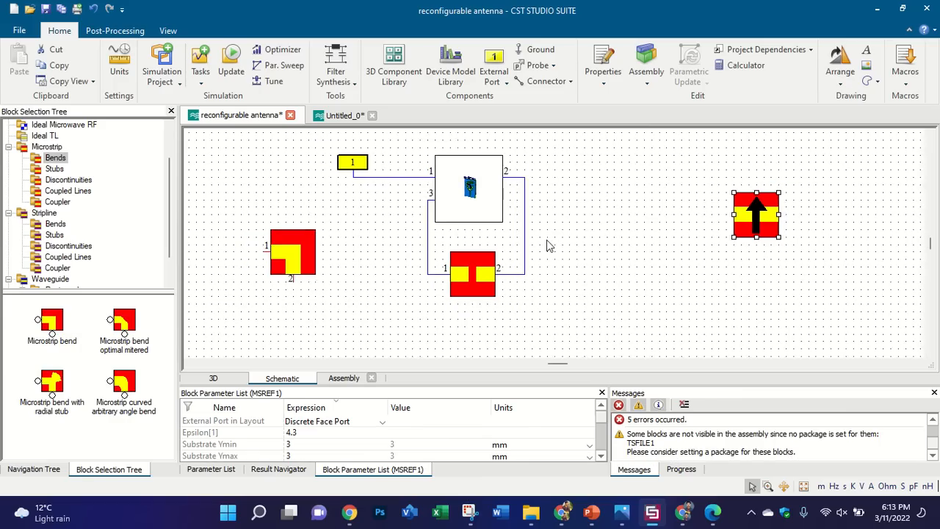
click(496, 278)
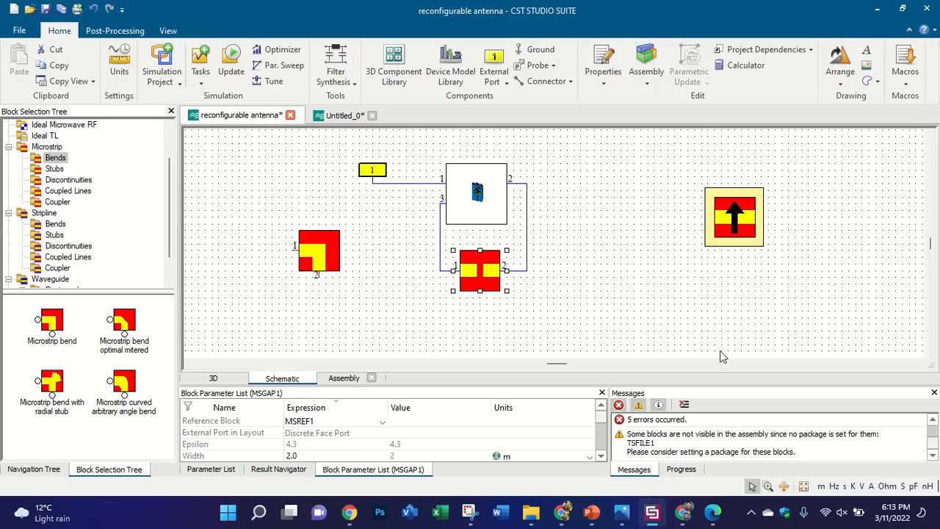
click(342, 379)
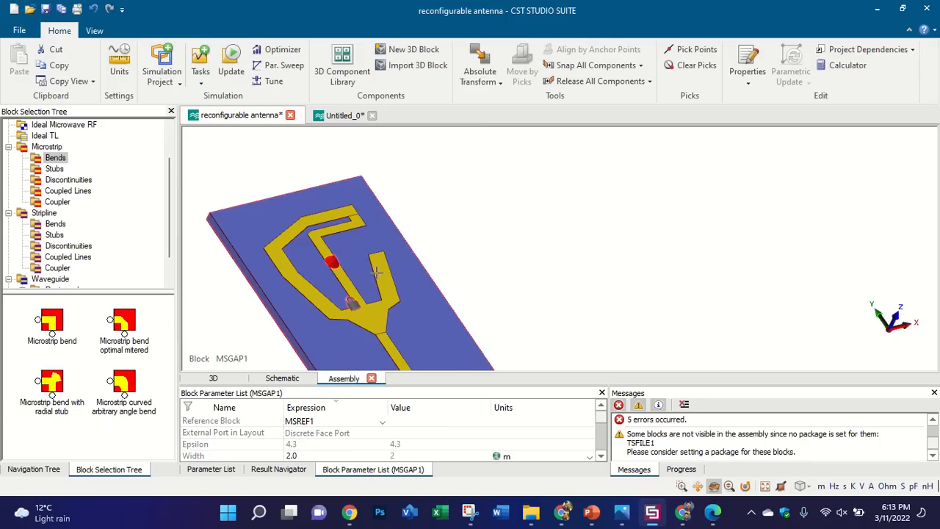
scroll(378, 244, down, 2)
drag(355, 289, 570, 195)
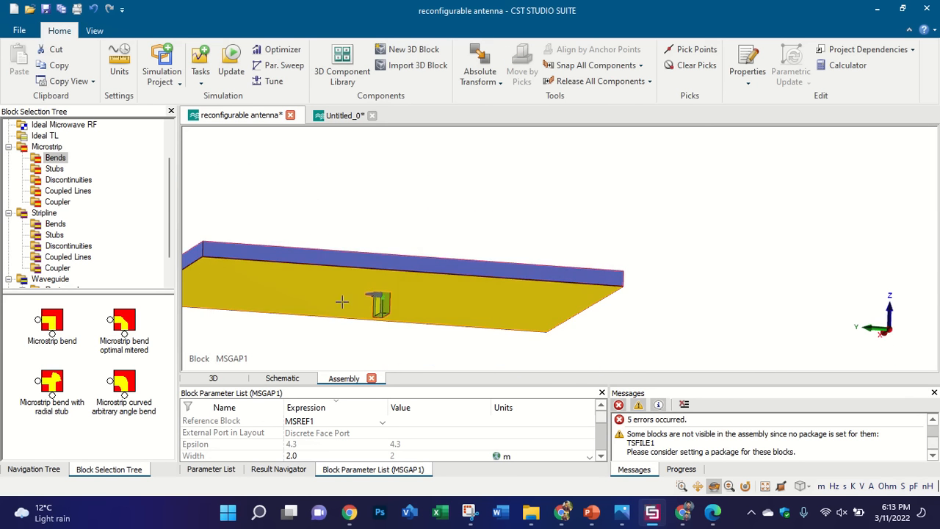
scroll(342, 300, up, 2)
mouse_move(467, 270)
mouse_down()
mouse_move(478, 193)
mouse_move(505, 234)
mouse_move(436, 308)
mouse_move(447, 334)
mouse_move(615, 218)
mouse_move(671, 221)
mouse_move(585, 234)
mouse_up()
scroll(497, 314, up, 1)
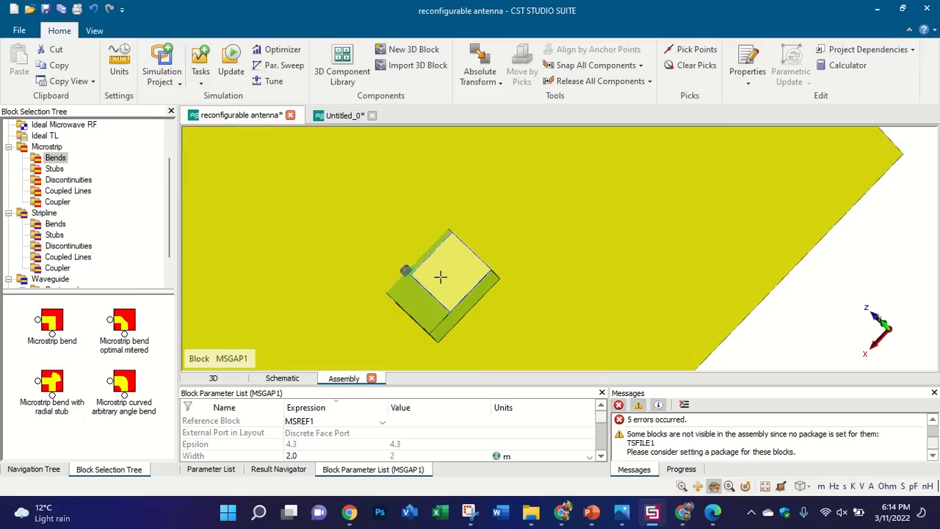
scroll(440, 276, down, 2)
scroll(455, 300, up, 1)
click(304, 381)
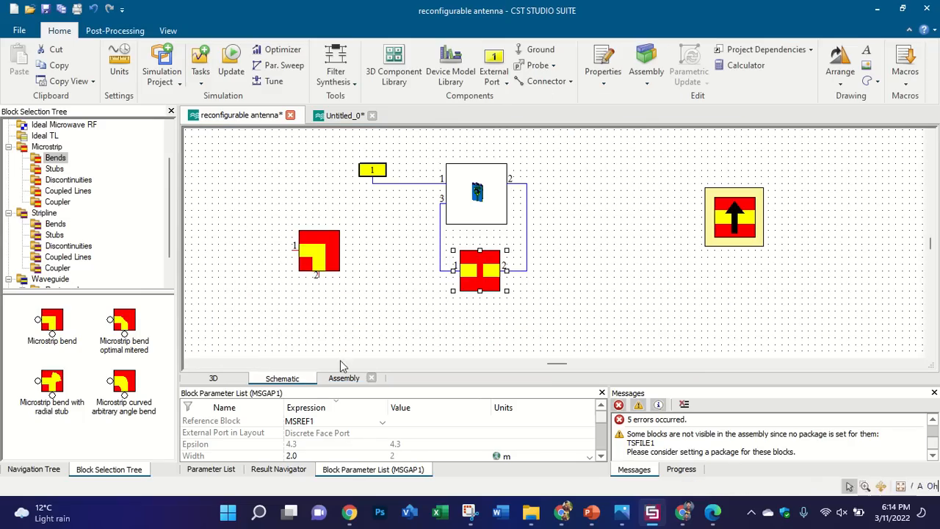
click(348, 384)
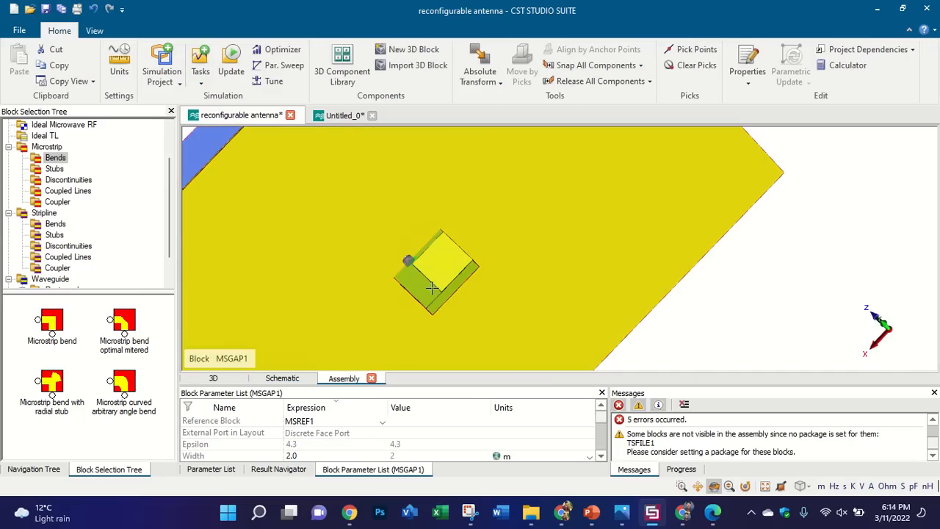
scroll(434, 274, down, 1)
drag(437, 272, 385, 323)
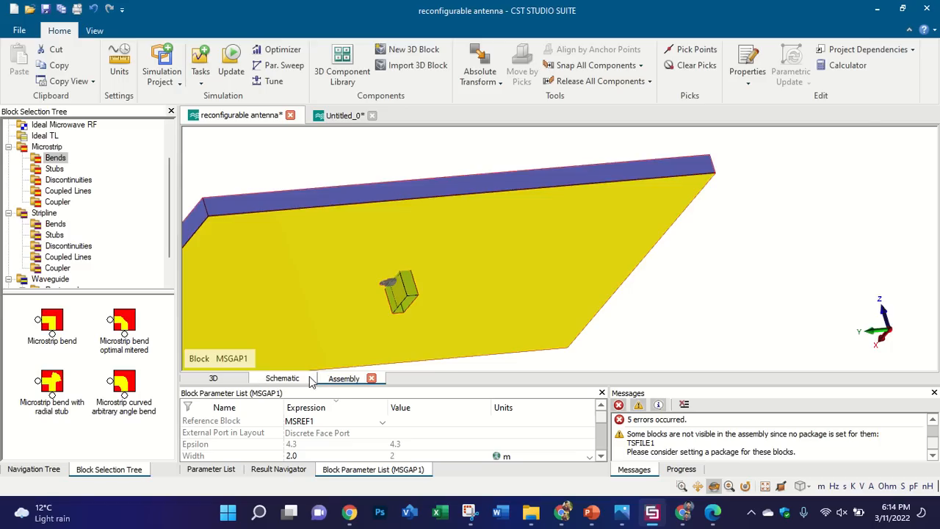
Step: Return to the schematic and move the microstrip reference block directly below the microstrip bend
click(282, 378)
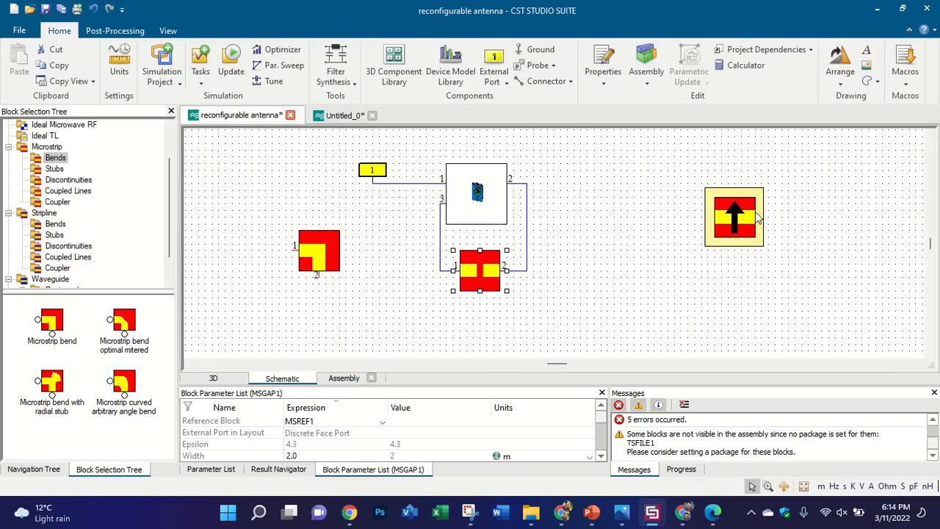
click(738, 229)
drag(738, 229, 309, 309)
Step: Add a circular waveguide block from the Waveguide library to the schematic, in the empty area beside the antenna block
scroll(76, 216, down, 1)
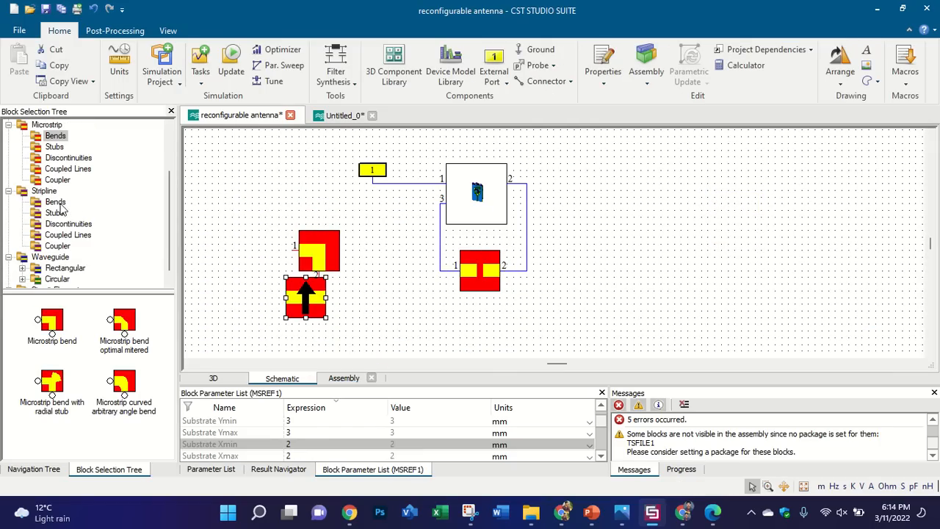
click(57, 204)
scroll(82, 220, down, 1)
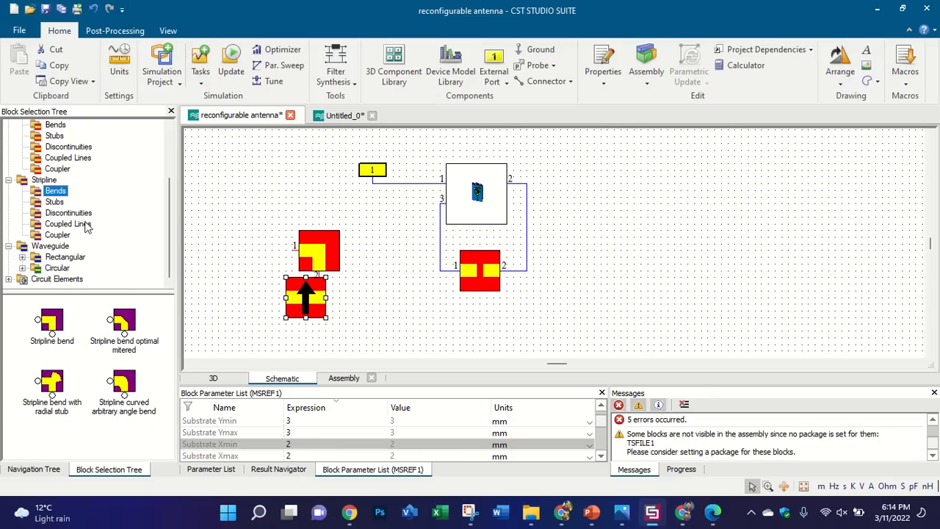
click(60, 259)
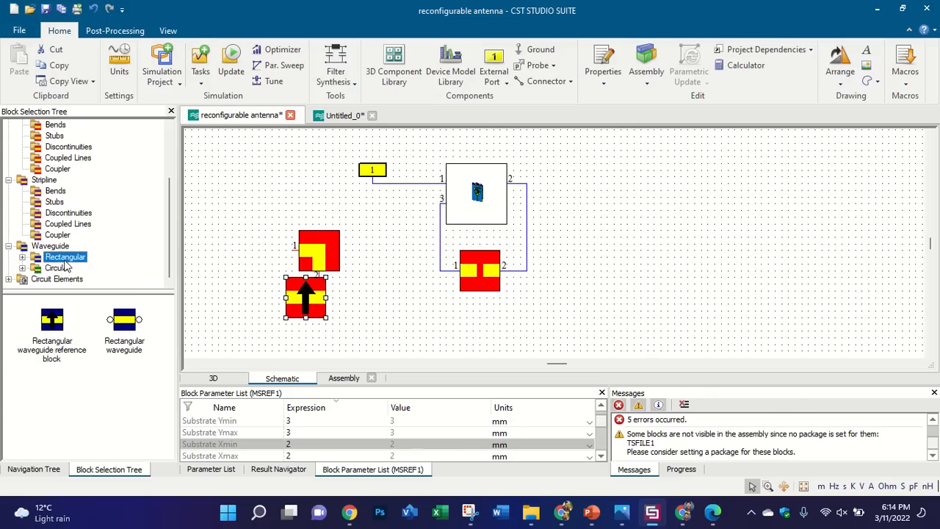
click(59, 268)
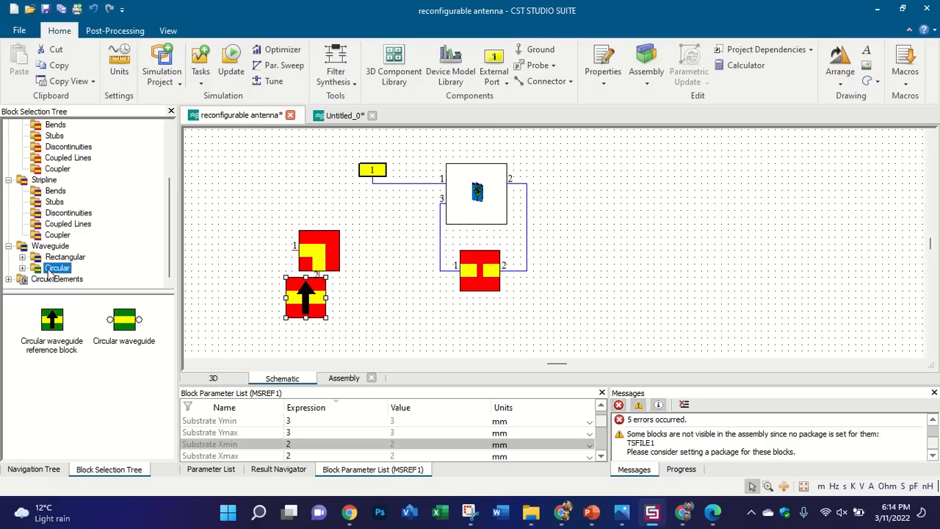
click(23, 268)
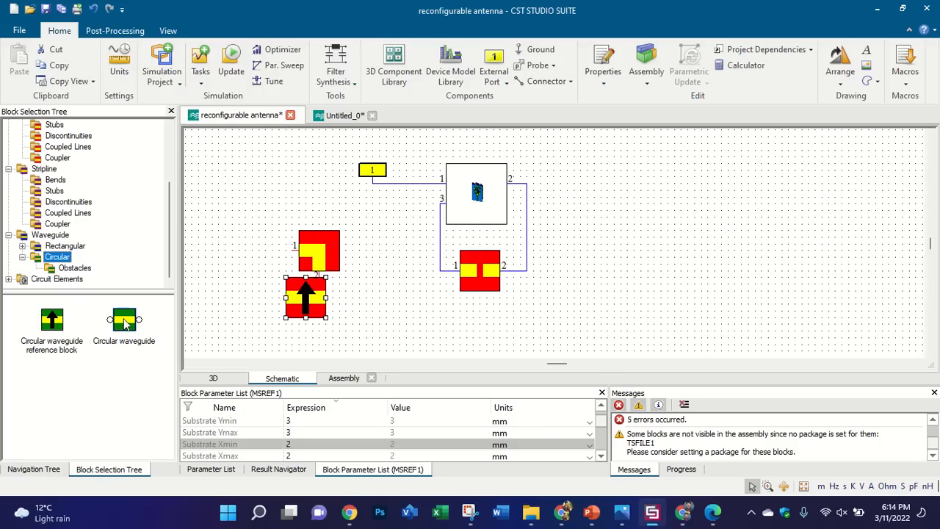
drag(126, 320, 640, 238)
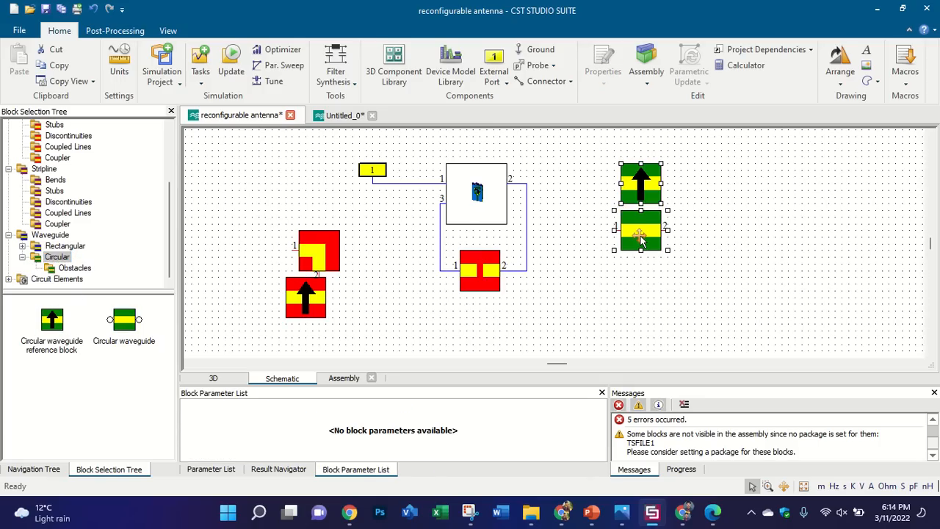
Step: Move the circular waveguide reference block aside and line up the circular waveguide and microstrip bend to the right of the microstrip gap
click(654, 237)
click(648, 179)
drag(643, 179, 756, 191)
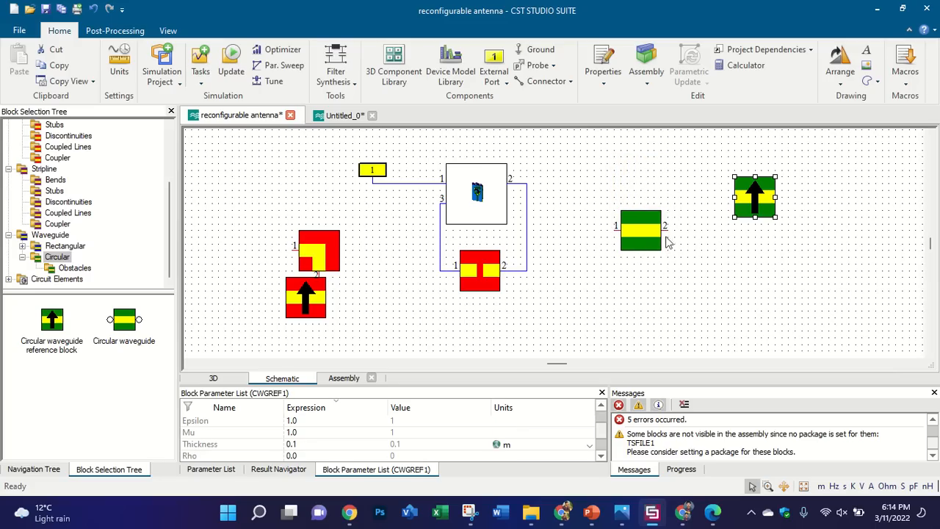
drag(643, 235, 513, 274)
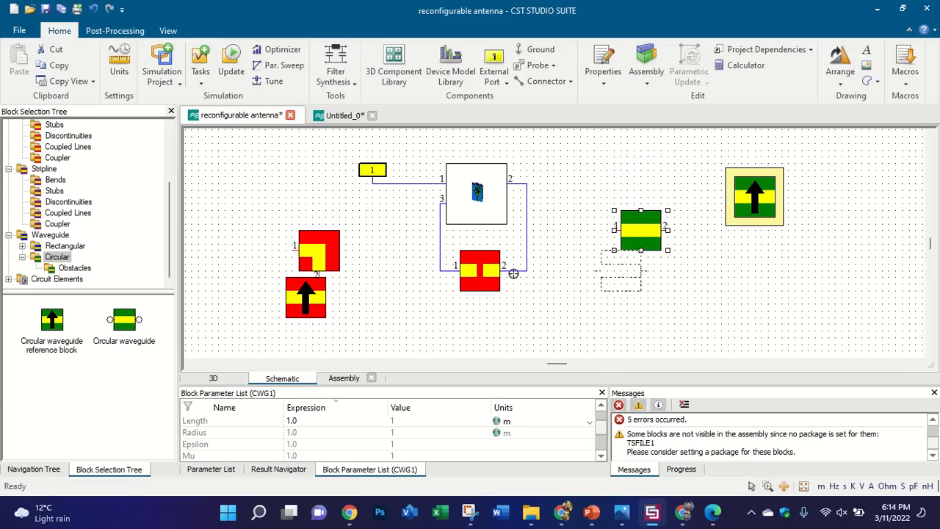
drag(329, 254, 691, 277)
scroll(558, 205, down, 2)
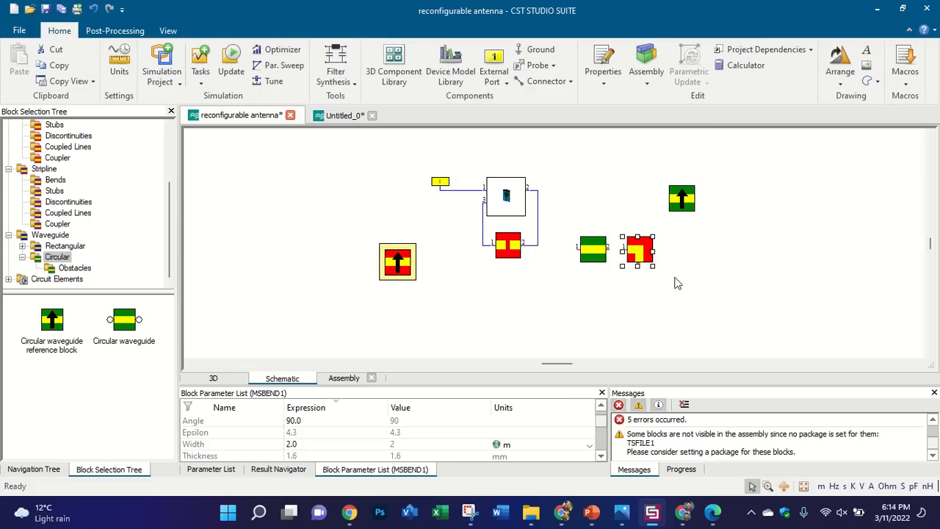
scroll(665, 284, up, 2)
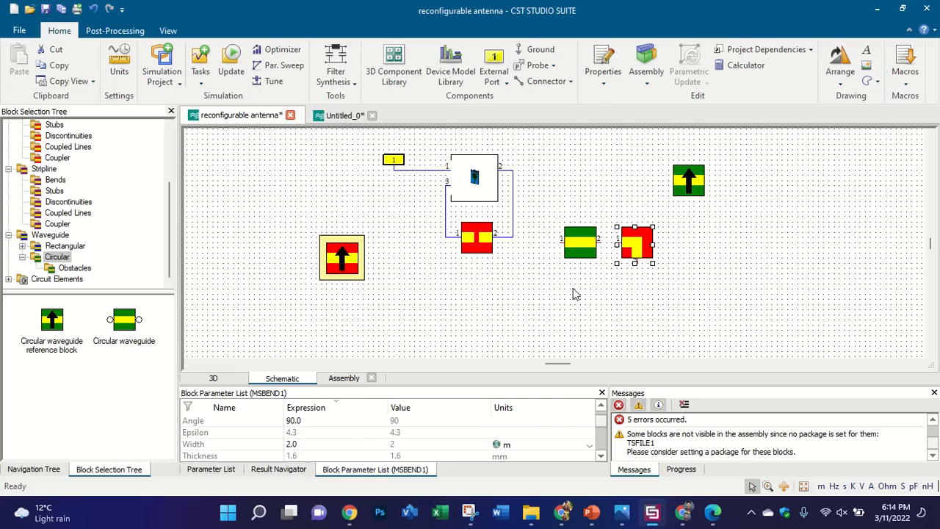
Step: Inspect the microstrip bend and the microstrip gap in turn in the 3D assembly to compare their positions on the board
click(332, 378)
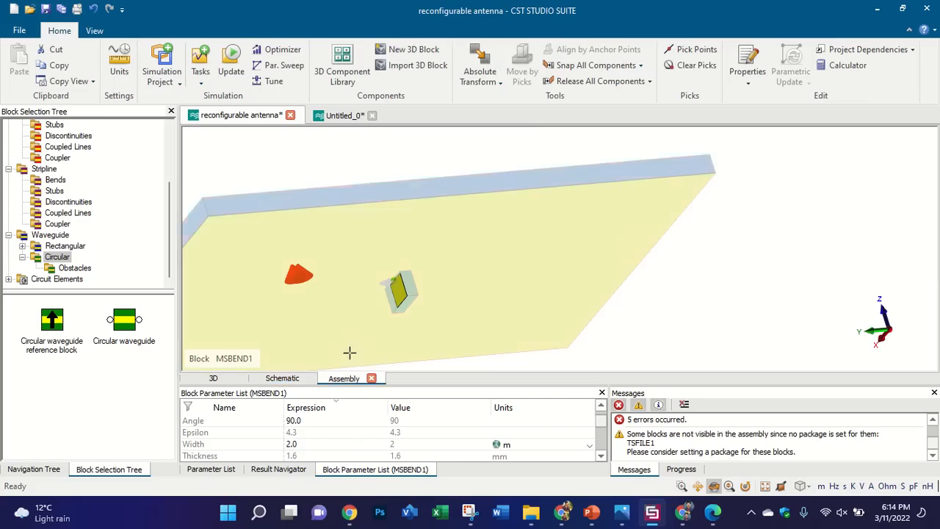
drag(376, 277, 417, 277)
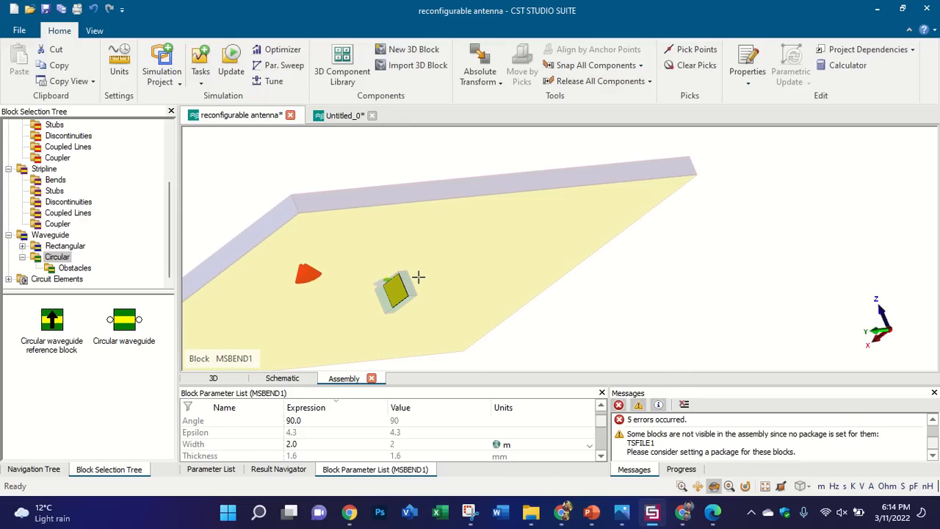
click(281, 378)
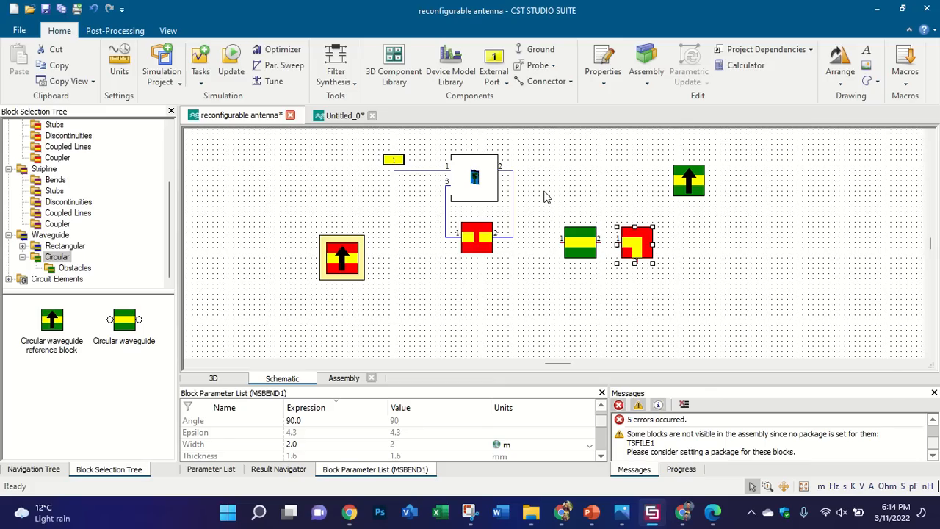
click(484, 233)
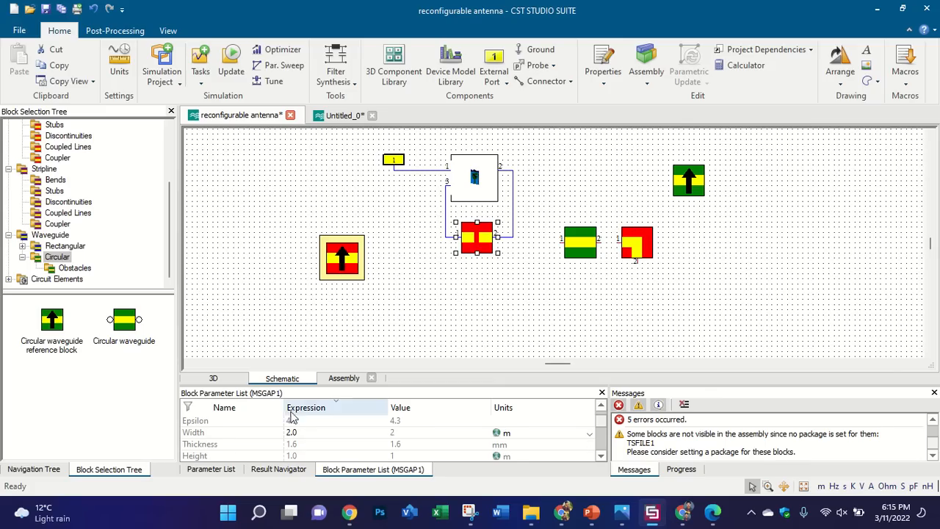
click(344, 378)
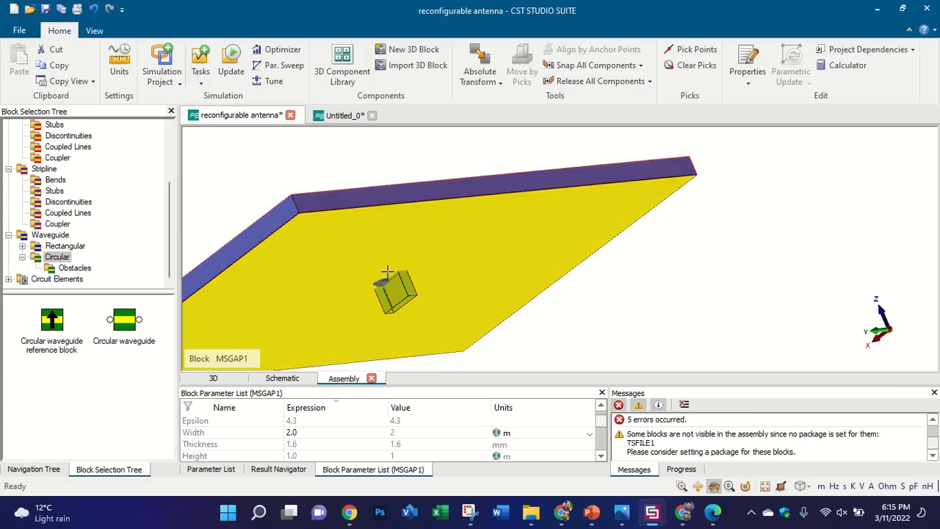
scroll(396, 290, up, 3)
mouse_move(420, 316)
mouse_down()
mouse_move(309, 330)
mouse_move(438, 310)
mouse_move(373, 318)
mouse_up()
click(282, 377)
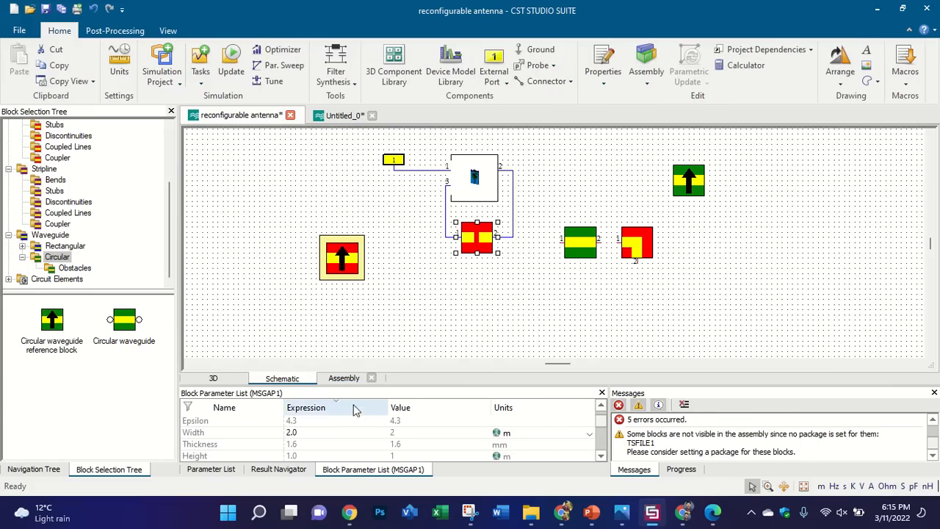
Step: Examine the full parameter list of the microstrip gap block and compare it with the parameters of the 3D model
drag(412, 389, 408, 258)
scroll(308, 331, up, 1)
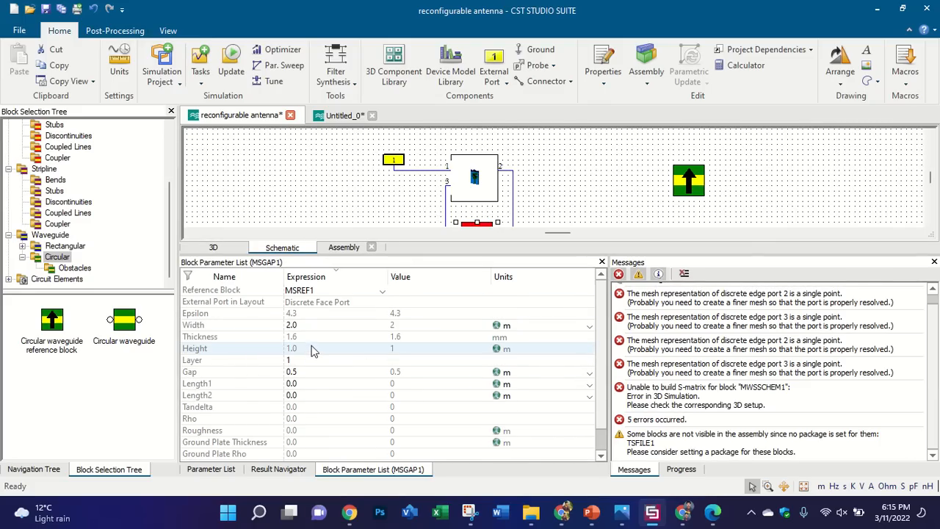
click(230, 250)
key(Tab)
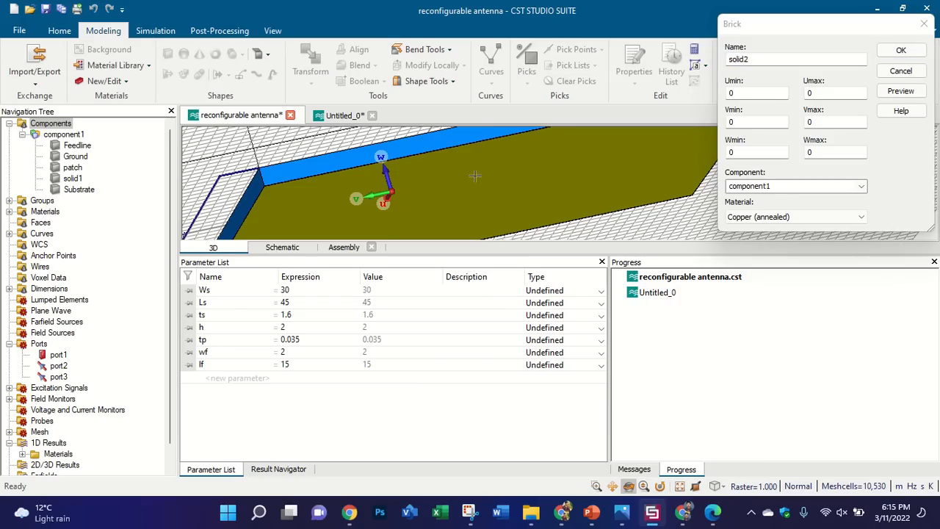
click(924, 23)
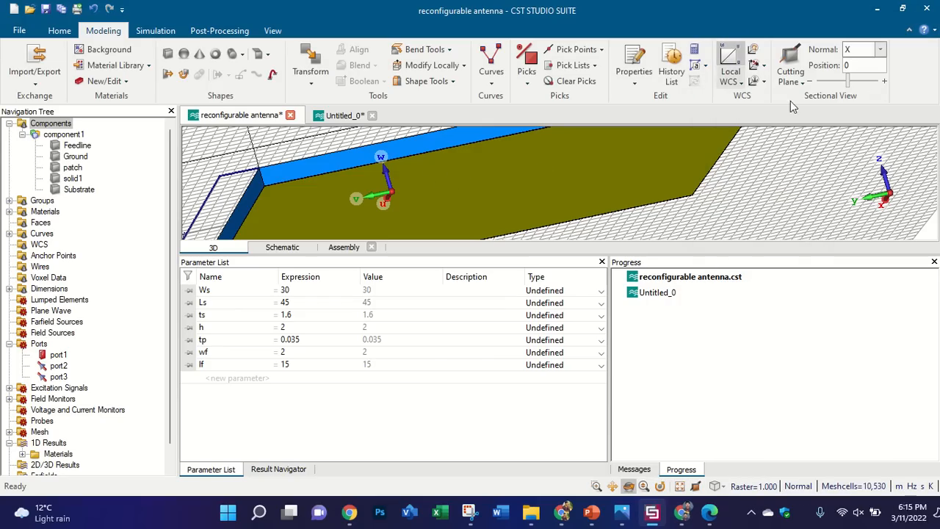
click(282, 246)
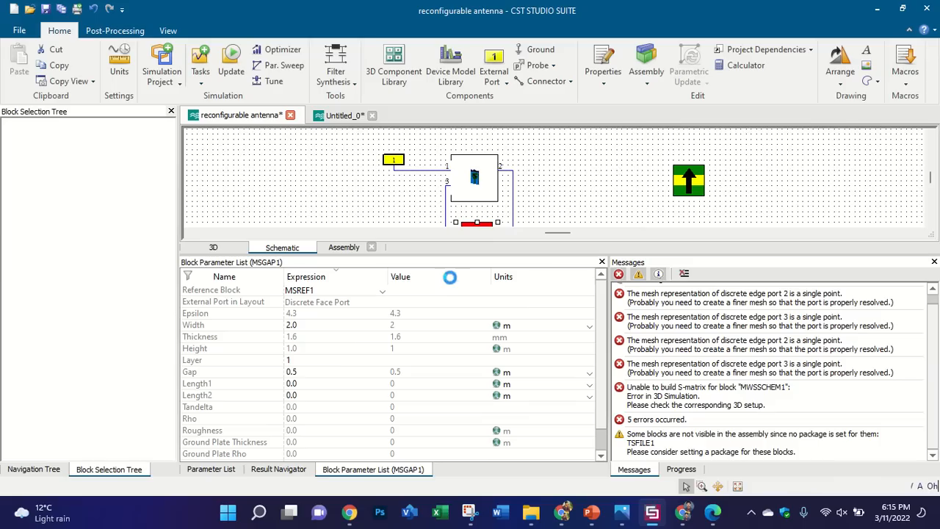
scroll(306, 361, down, 1)
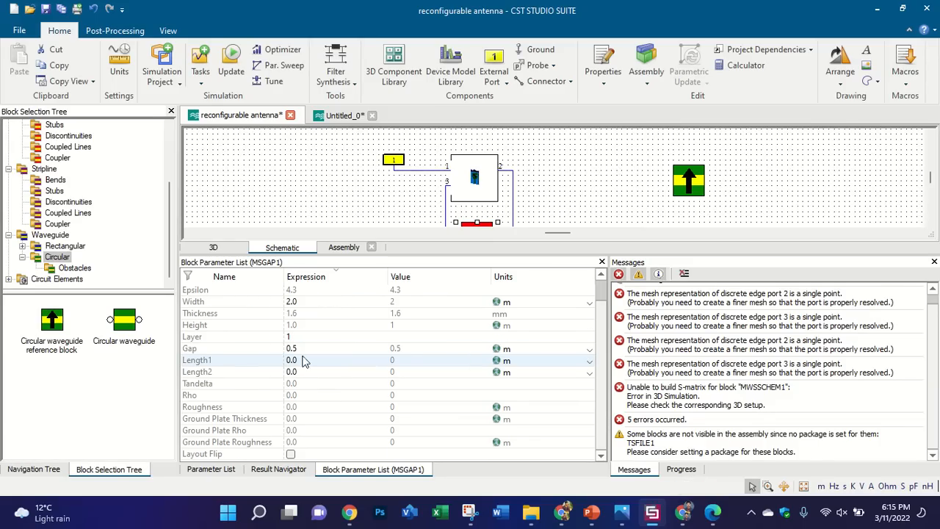
scroll(314, 372, up, 1)
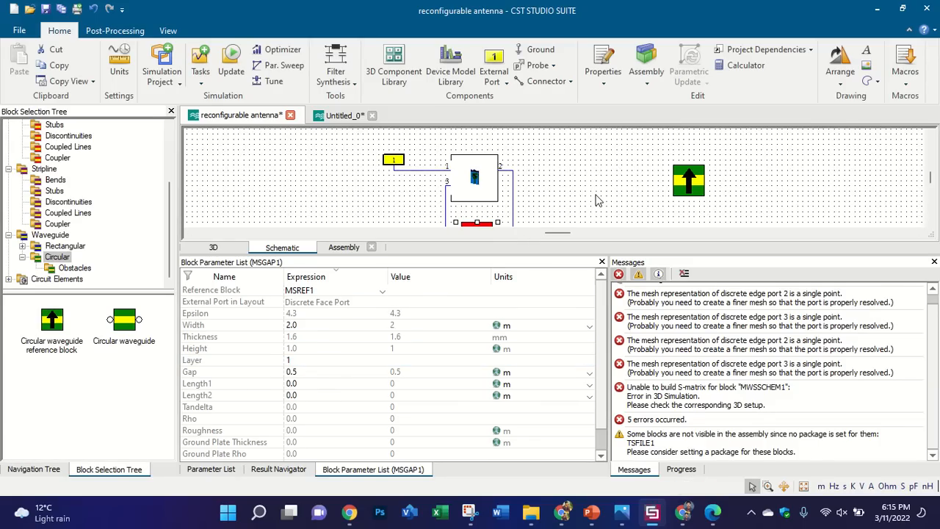
Step: Set Substrate Ymax and Substrate Ymin of the microstrip reference block to 2 mm
scroll(720, 184, up, 1)
scroll(543, 193, up, 1)
scroll(502, 183, down, 2)
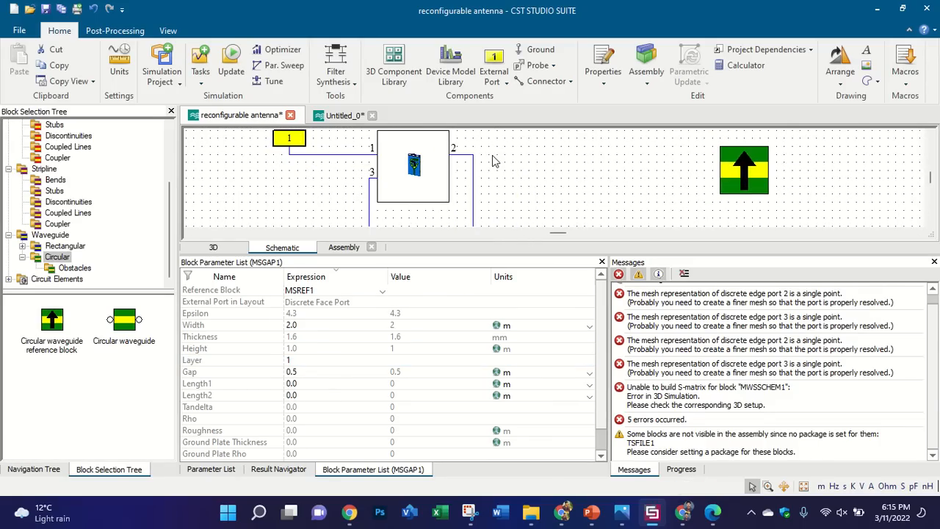
scroll(493, 160, down, 2)
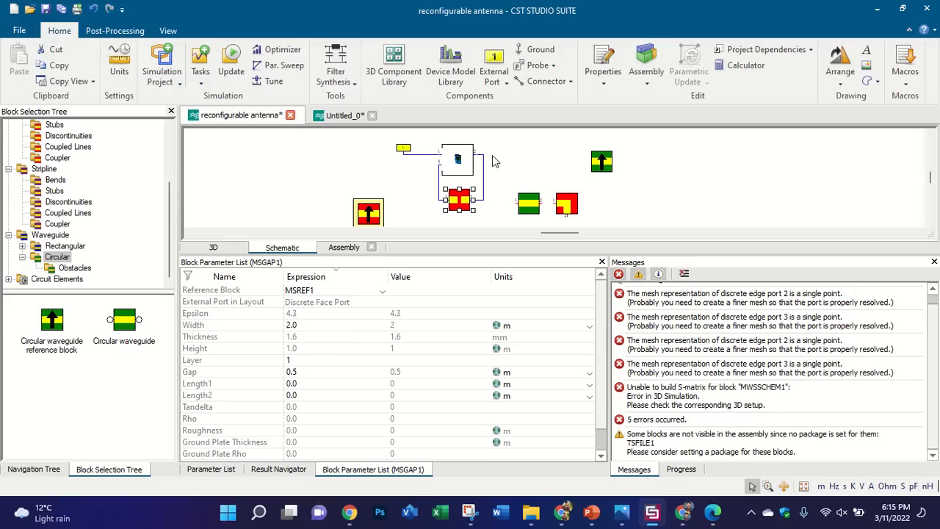
click(365, 212)
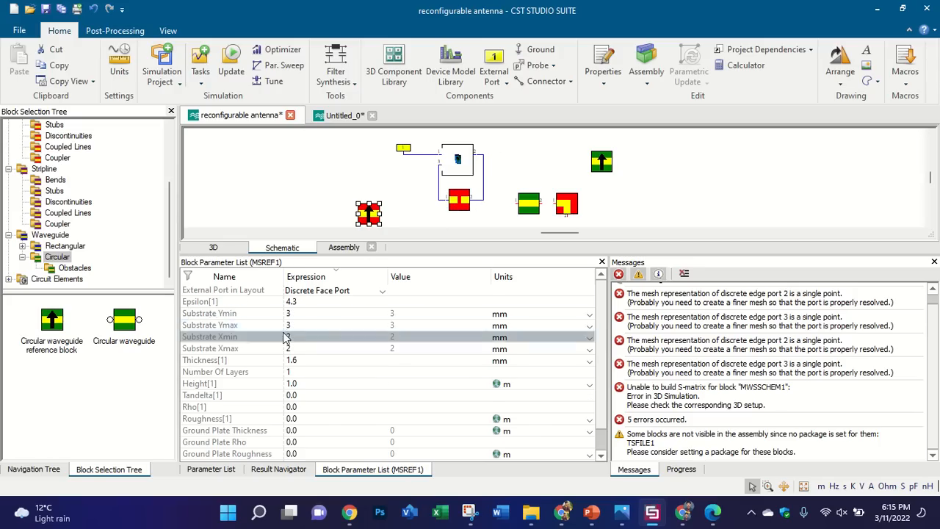
click(306, 324)
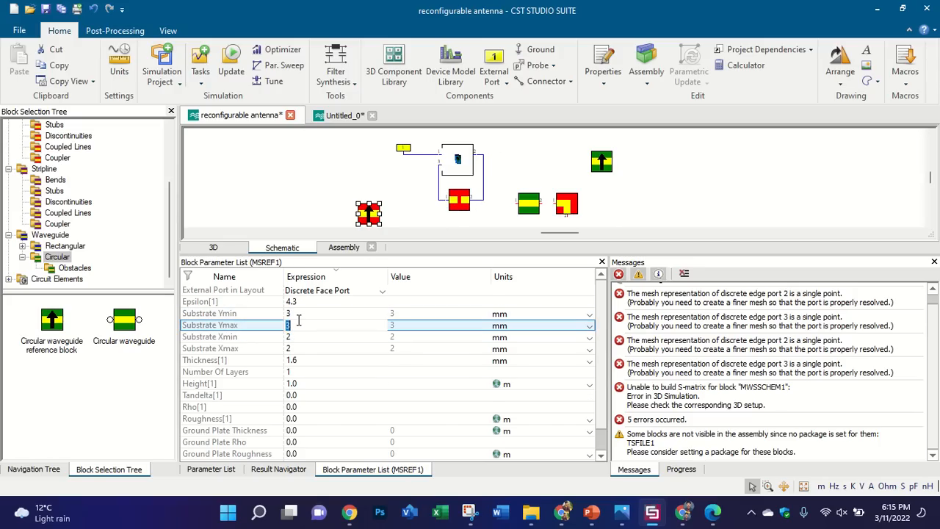
text(2)
key(Return)
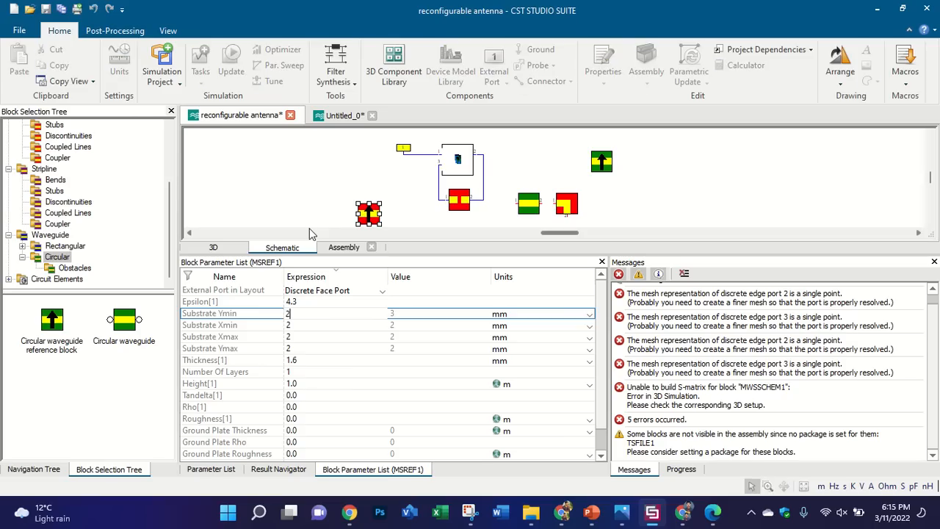
Step: Inspect the size of the microstrip gap's substrate on the board in the 3D assembly, then return to the schematic
click(343, 247)
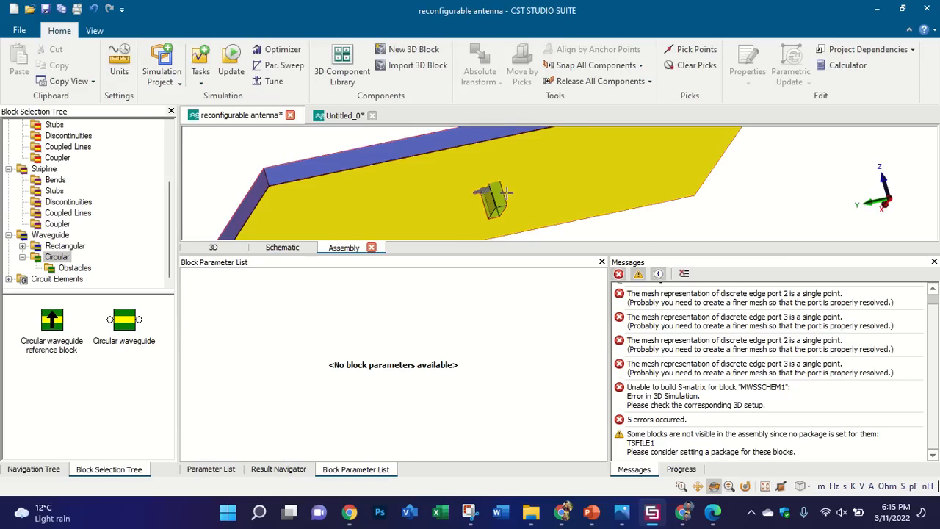
drag(504, 203, 408, 200)
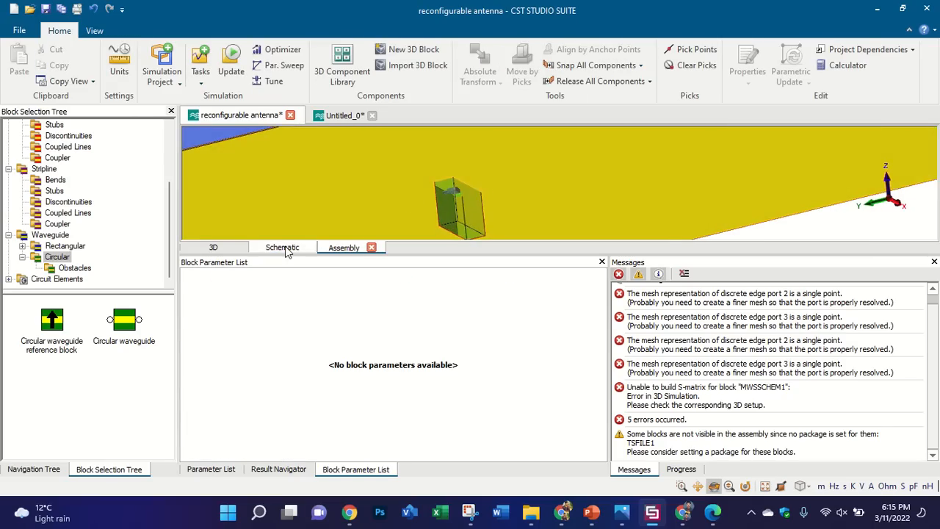
click(282, 248)
click(285, 469)
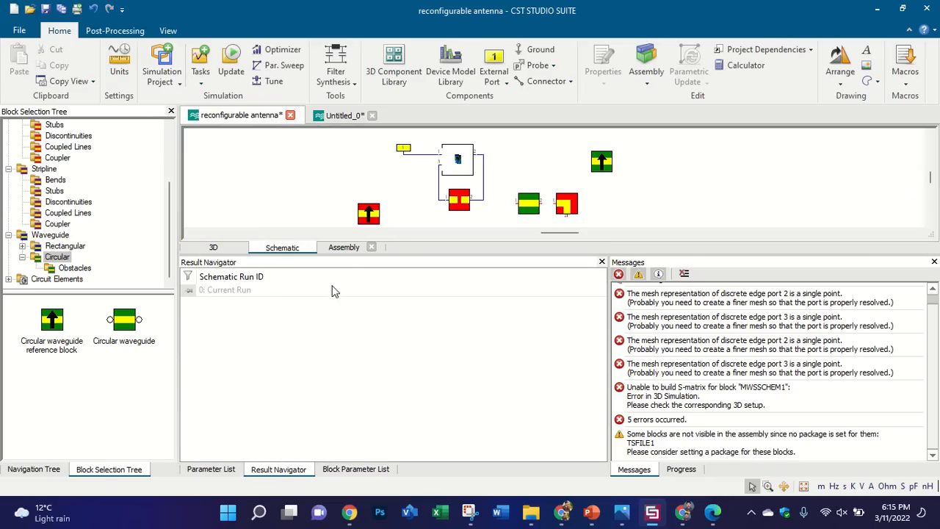
click(343, 248)
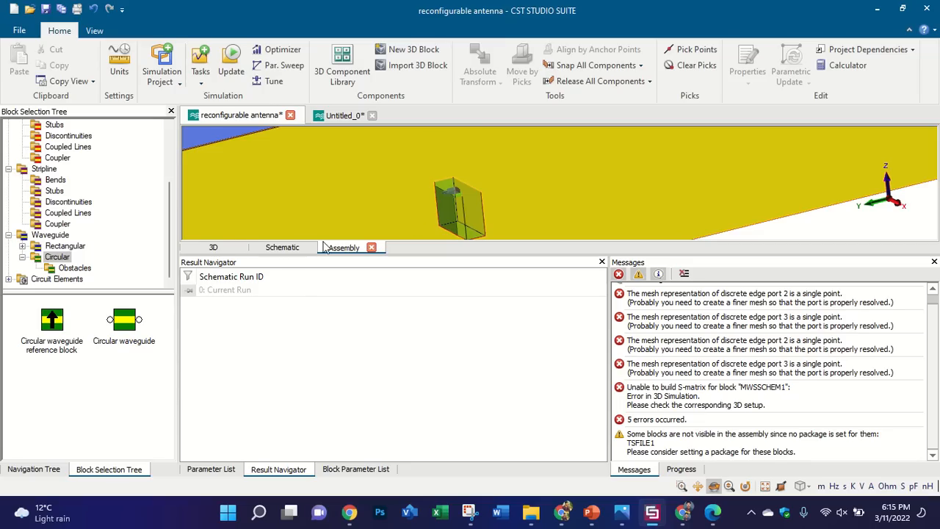
click(272, 250)
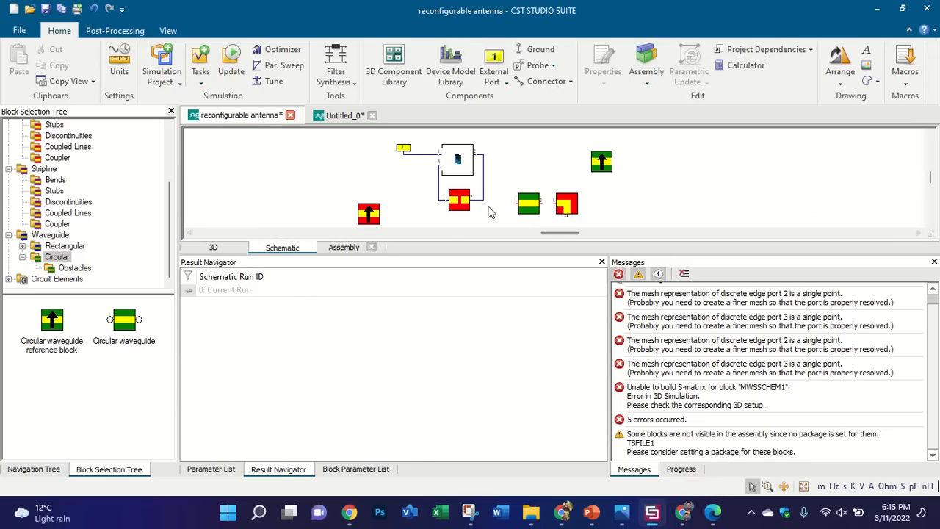
Step: Select the microstrip reference block, close the message list and enlarge the schematic drawing area
click(370, 214)
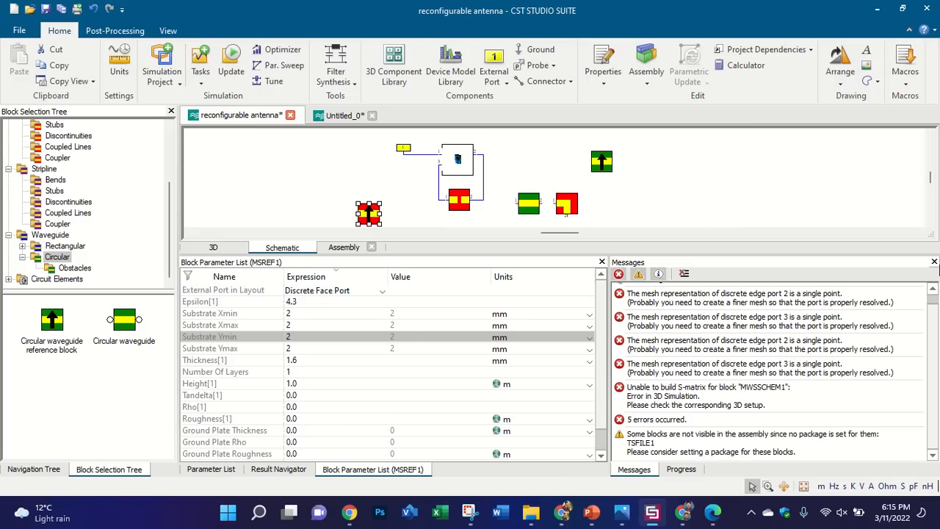
click(934, 262)
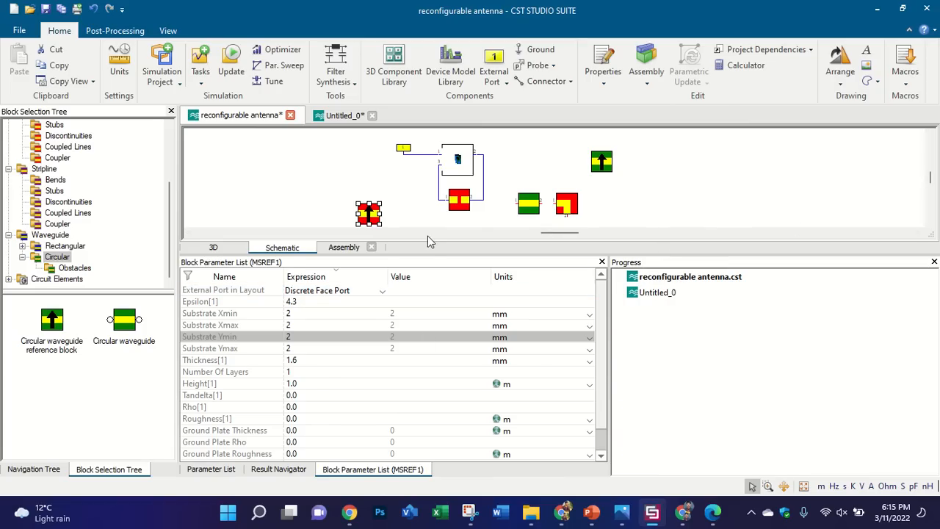
drag(430, 254, 431, 400)
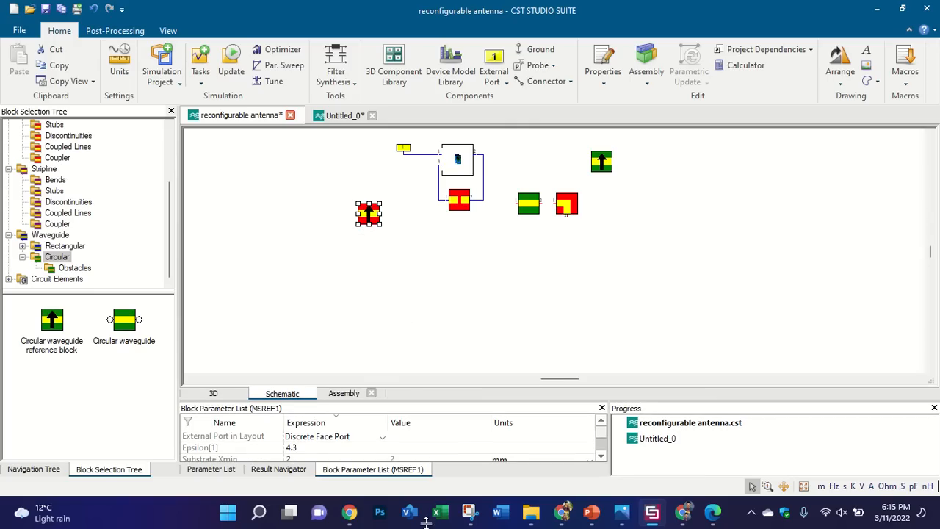
scroll(484, 213, up, 3)
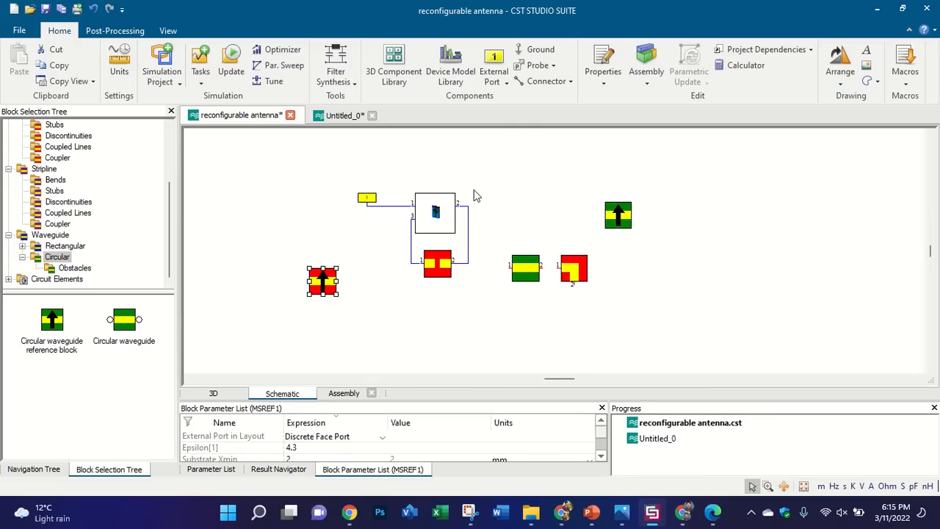
scroll(474, 196, up, 1)
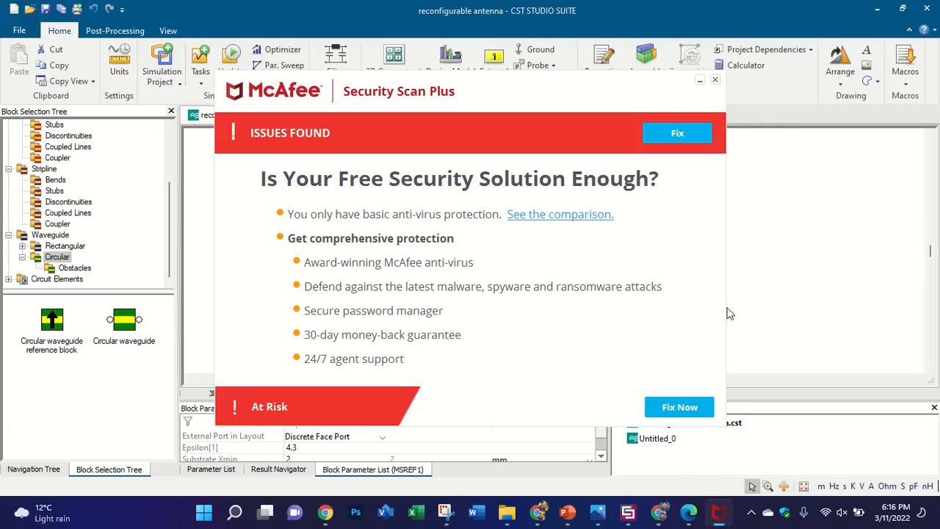
Step: Dismiss the McAfee security pop-up and return to the CST schematic
click(715, 79)
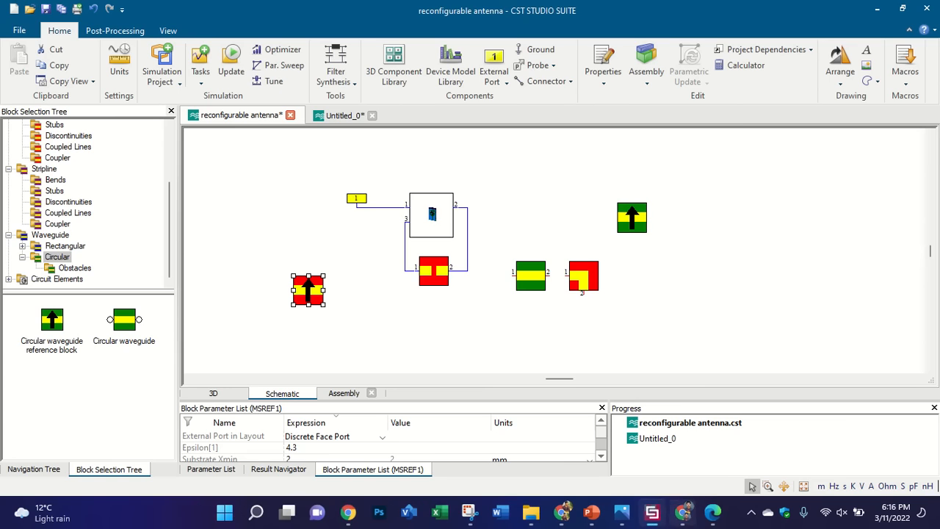
click(652, 512)
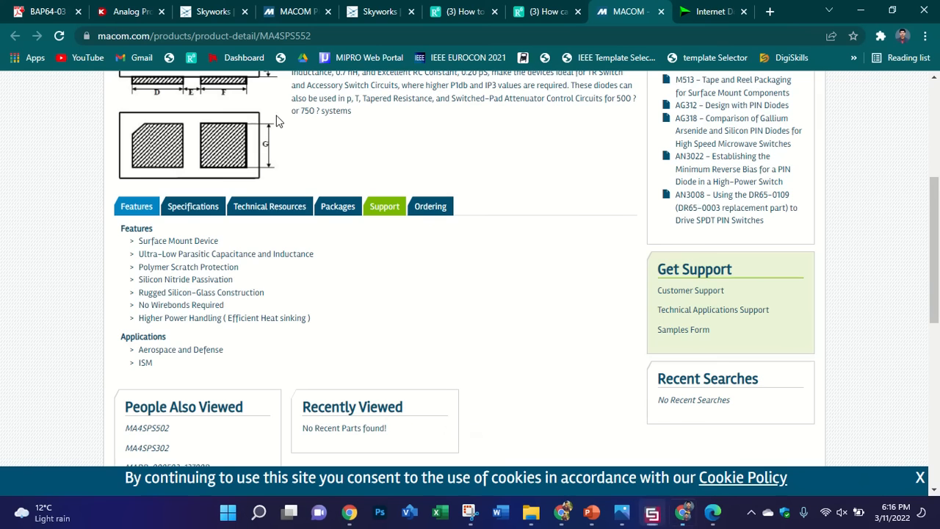
click(652, 511)
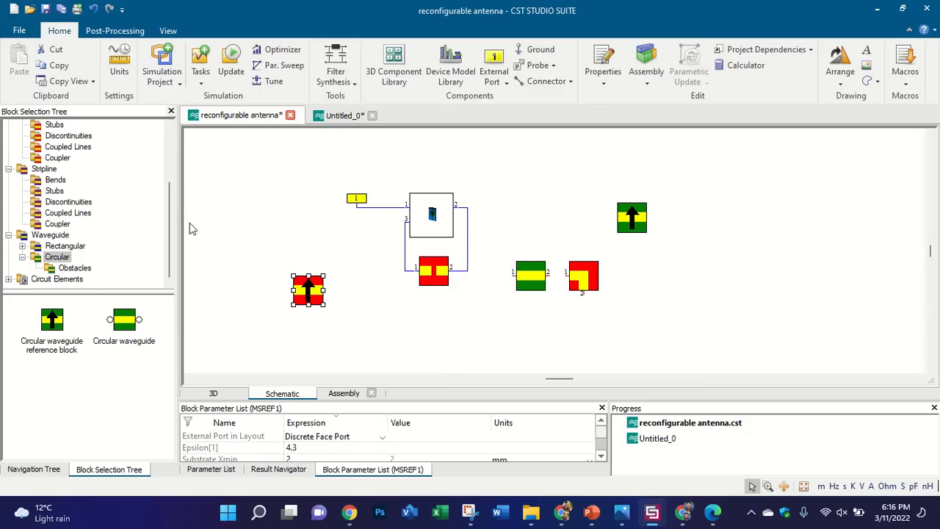
Step: Collapse the Microstrip, Stripline and Waveguide groups in the block library tree
scroll(39, 181, up, 2)
scroll(39, 182, up, 2)
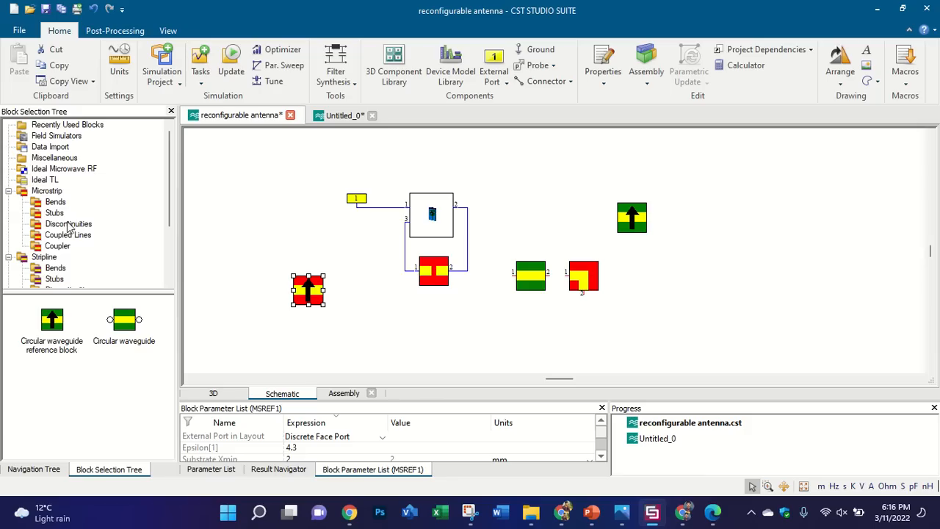
scroll(74, 242, down, 4)
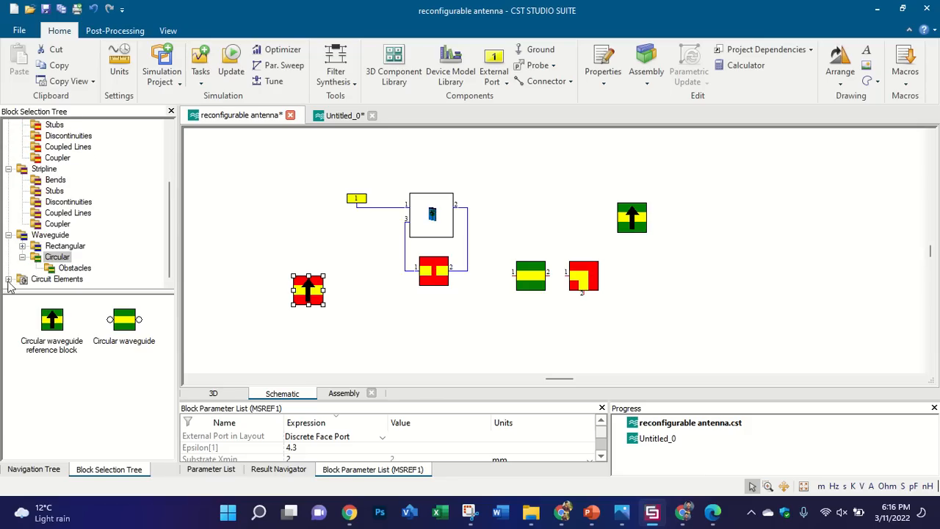
click(12, 179)
click(8, 169)
click(8, 235)
click(8, 190)
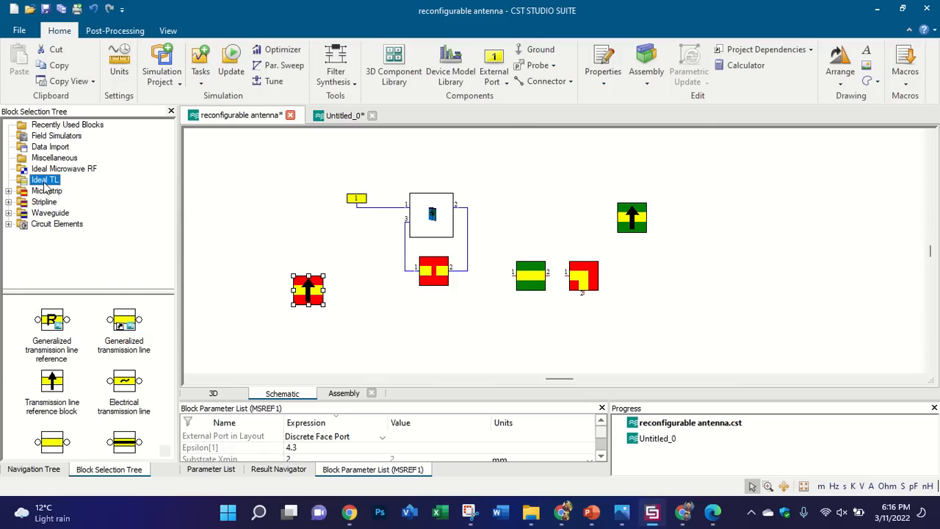
Step: Look through the blocks offered in the Ideal TL, Ideal Microwave RF, Microstrip and Miscellaneous library categories
scroll(111, 351, down, 5)
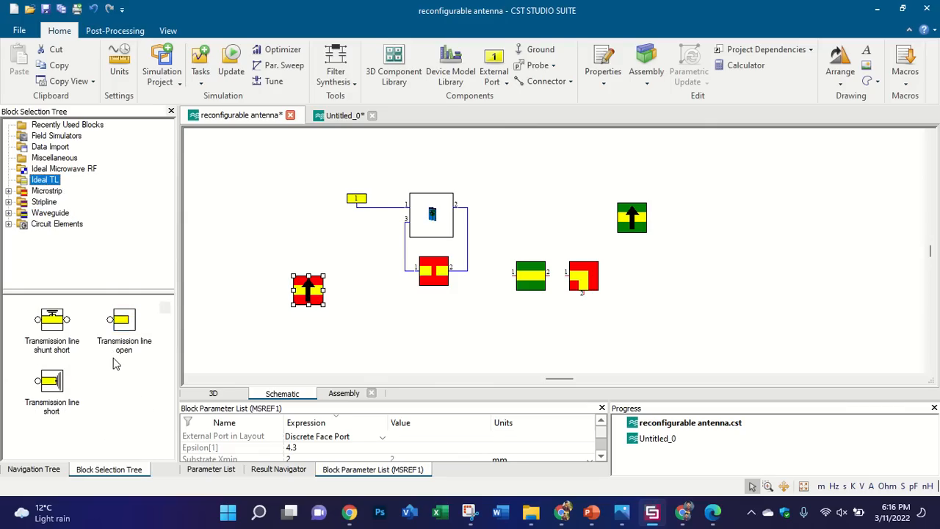
scroll(112, 356, up, 5)
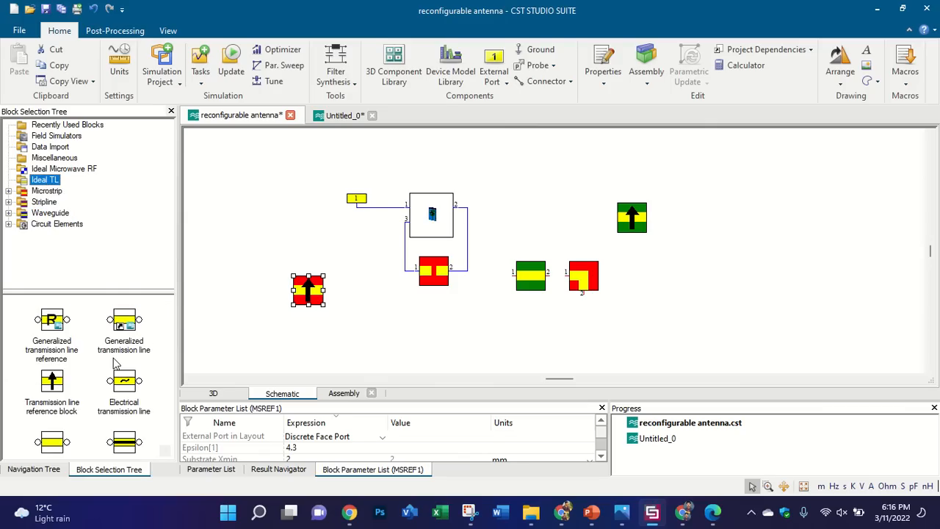
click(64, 169)
click(59, 191)
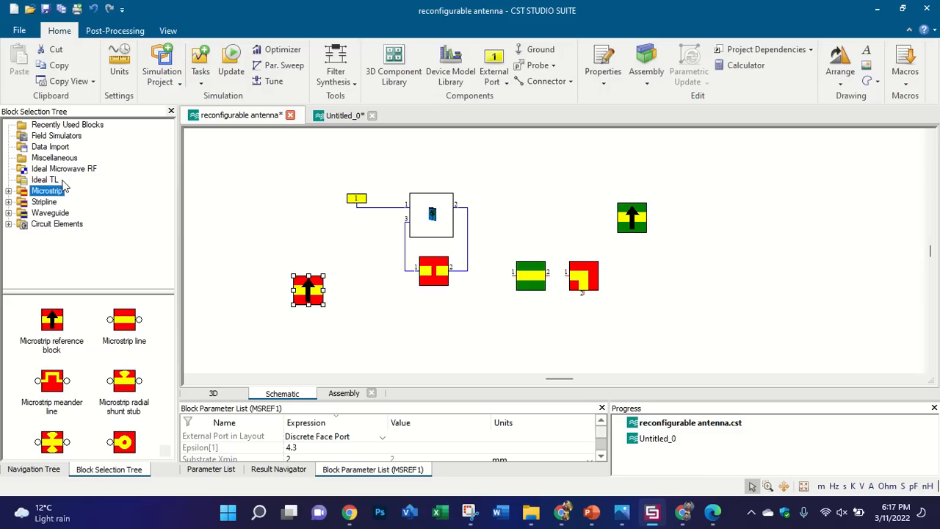
click(65, 180)
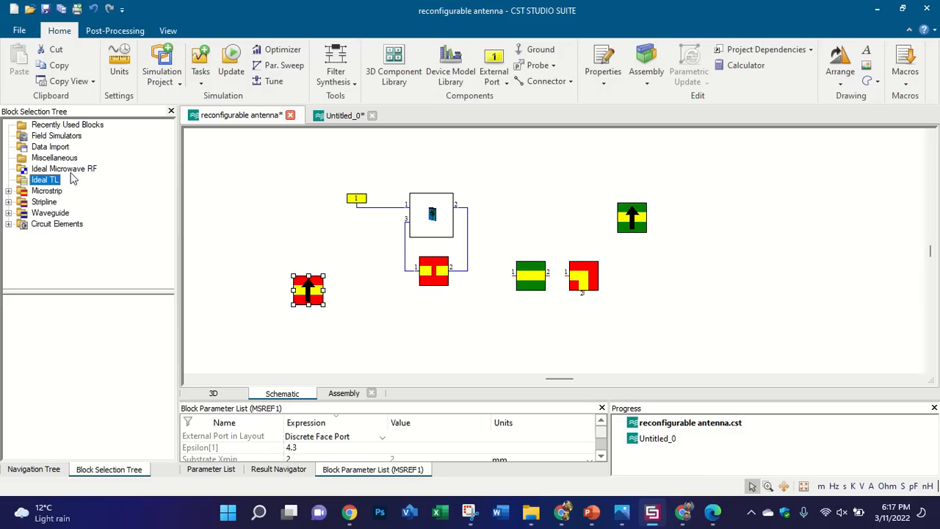
click(72, 171)
click(66, 158)
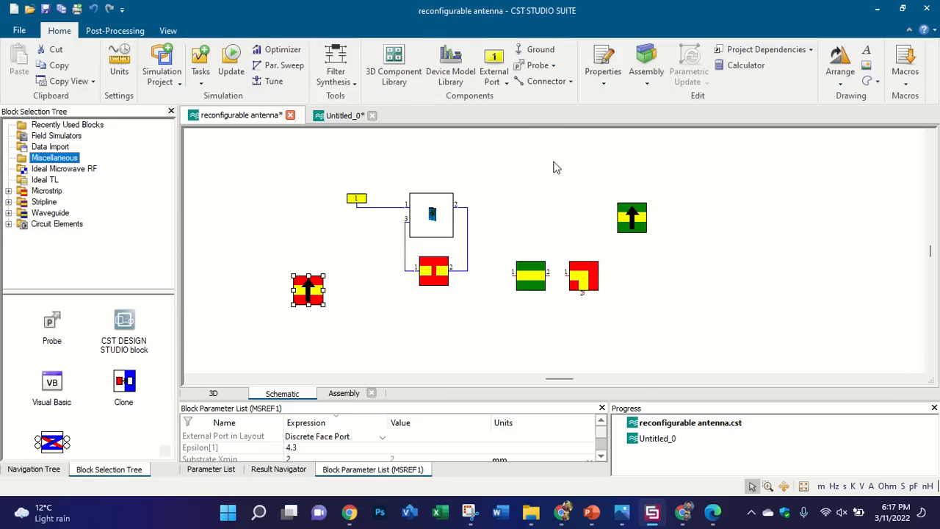
Step: Try to delete the microstrip reference block from the schematic
scroll(432, 212, up, 1)
scroll(510, 200, up, 2)
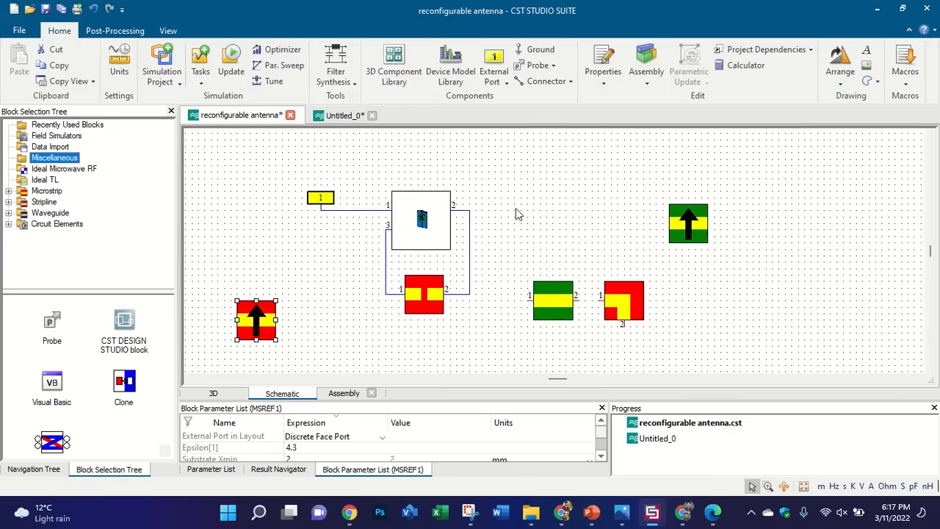
key(Delete)
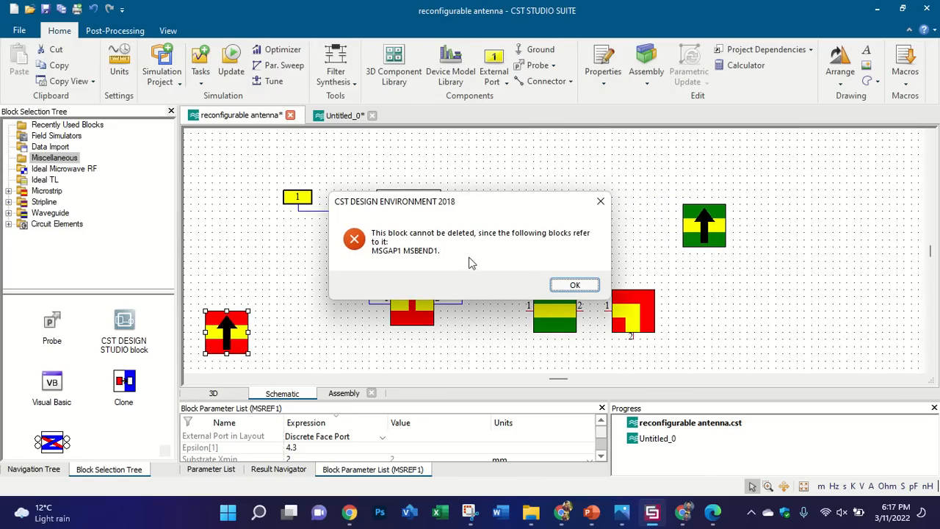
click(575, 285)
Step: Delete the microstrip bend block, the circular waveguide block and the waveguide reference block from the schematic
click(639, 311)
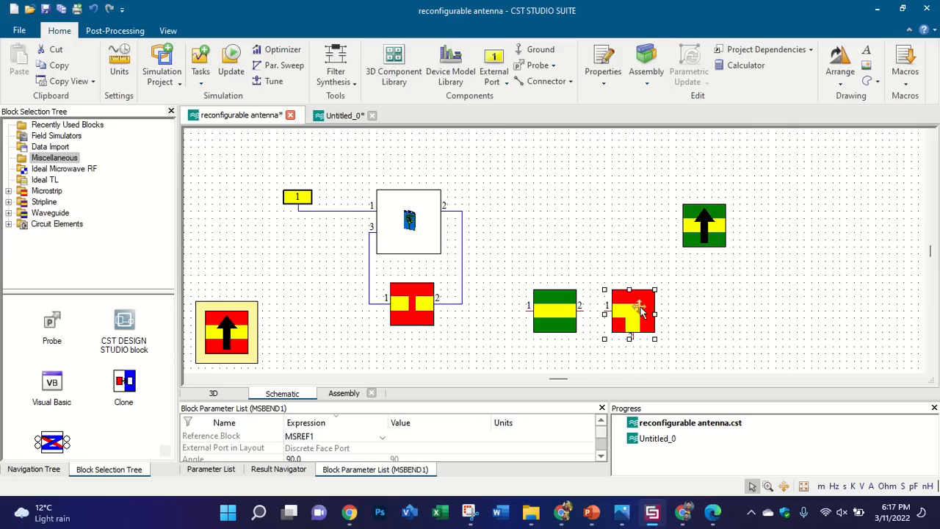
key(Delete)
click(558, 296)
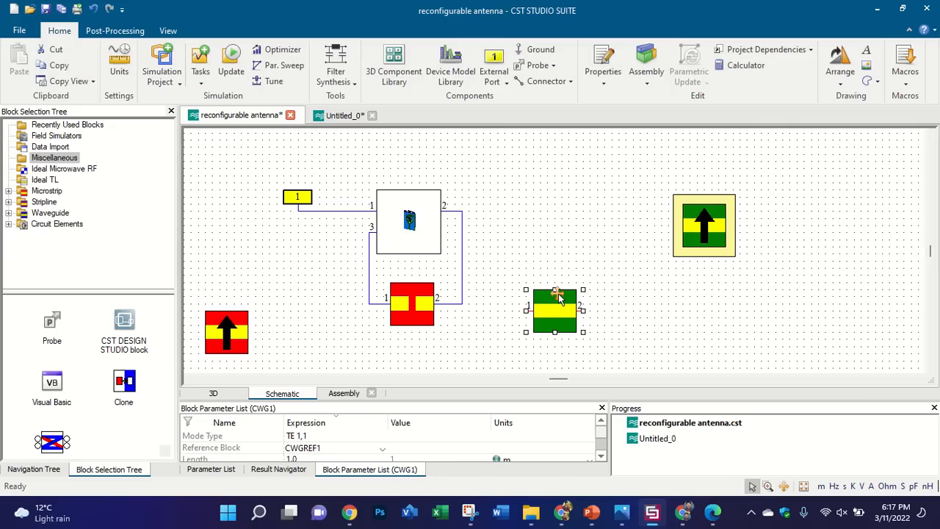
key(Delete)
click(694, 221)
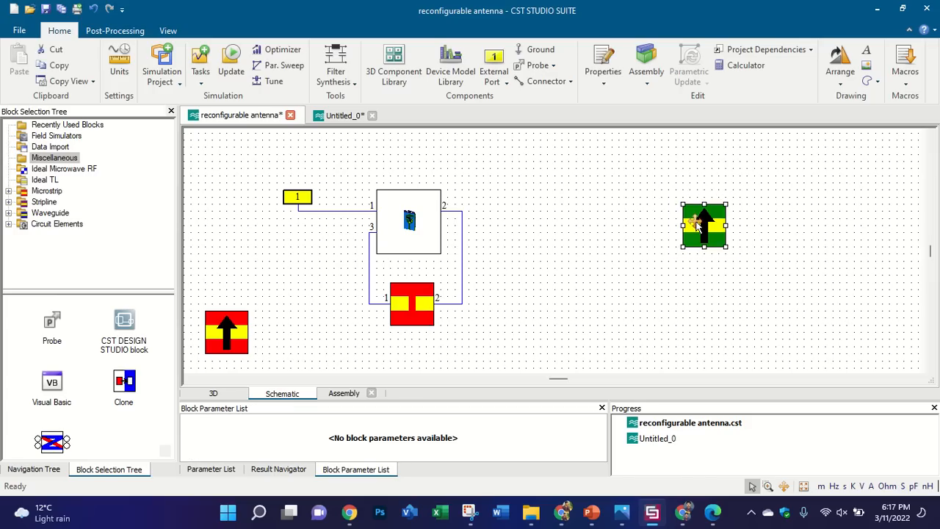
key(Delete)
Step: Try to delete the microstrip reference block again and dismiss the error message
click(225, 342)
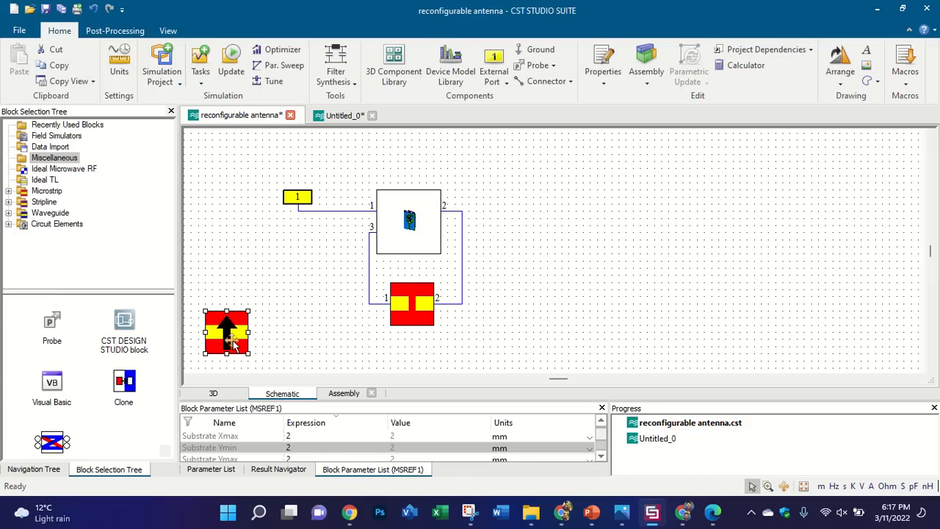
key(Delete)
click(605, 200)
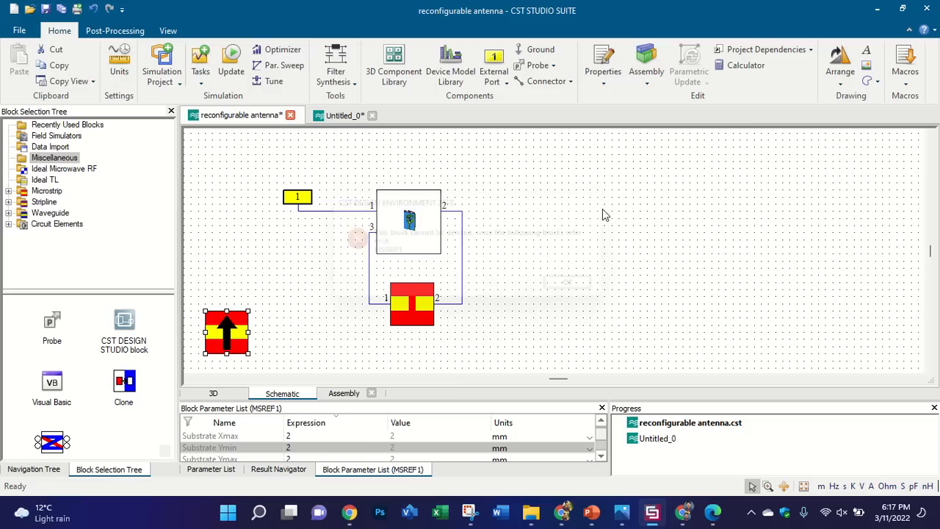
Step: Compare the parameters of the microstrip gap block with the gap dimensions between the ports in the 3D model
click(421, 298)
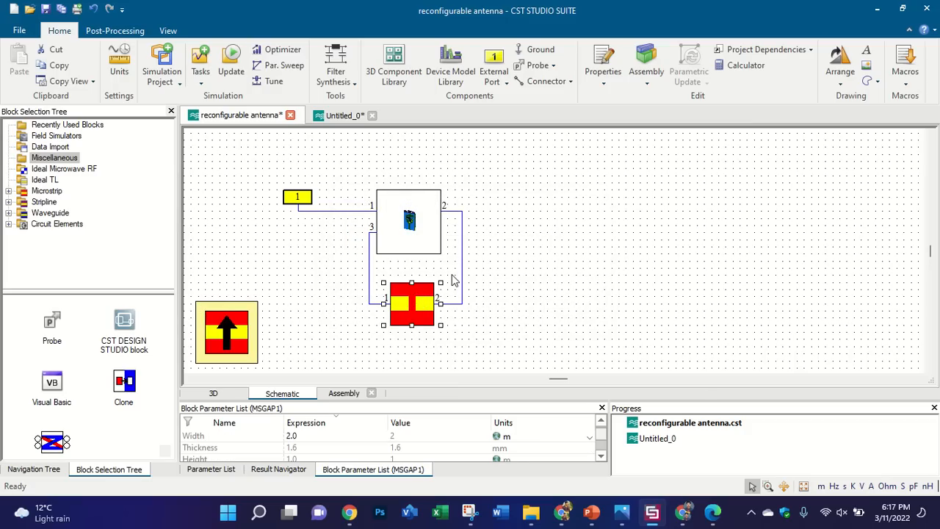
click(213, 393)
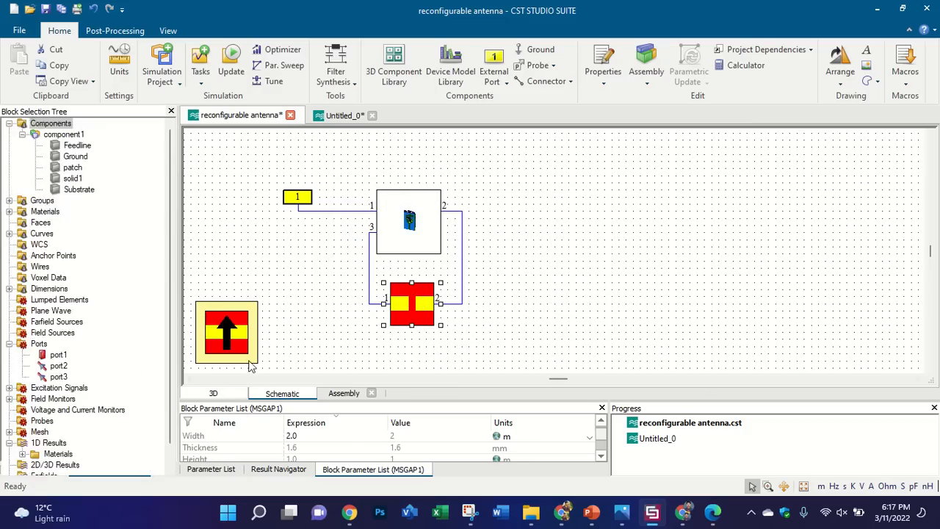
scroll(339, 250, up, 2)
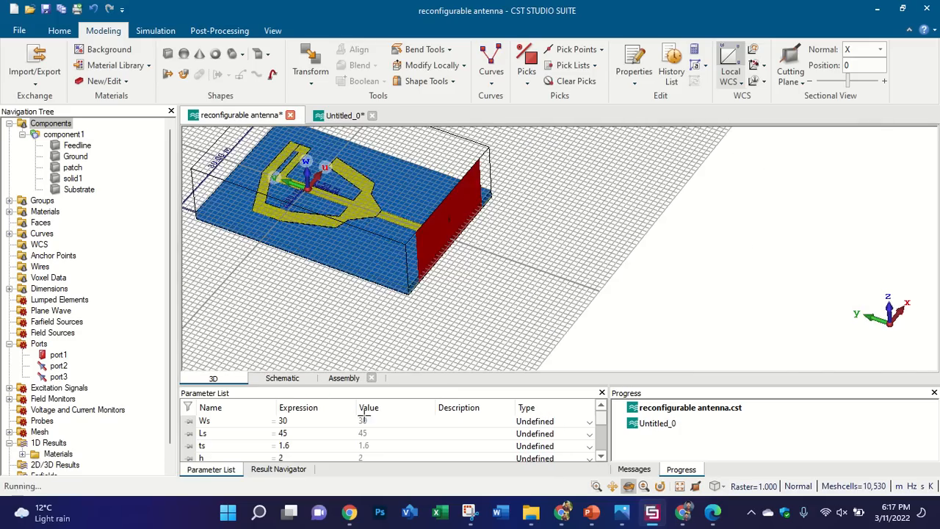
scroll(286, 199, up, 2)
scroll(338, 190, up, 2)
scroll(378, 228, up, 2)
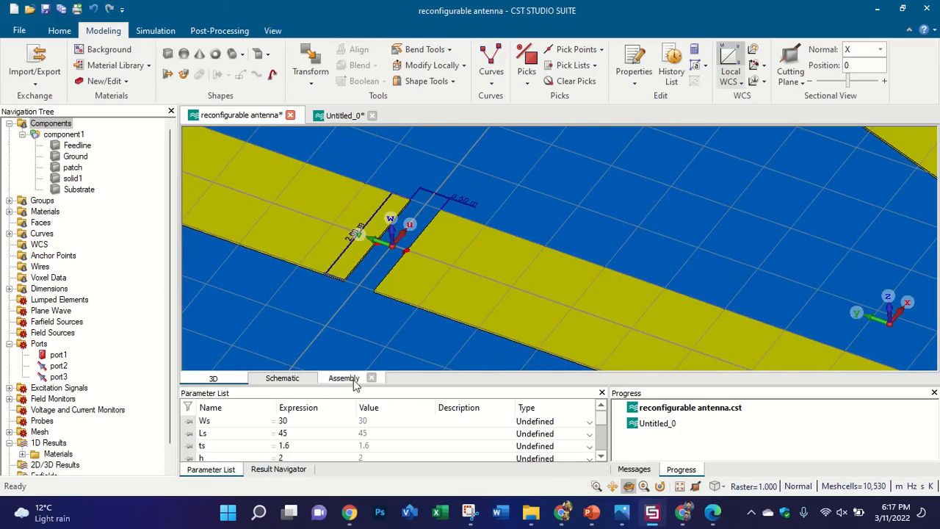
click(285, 379)
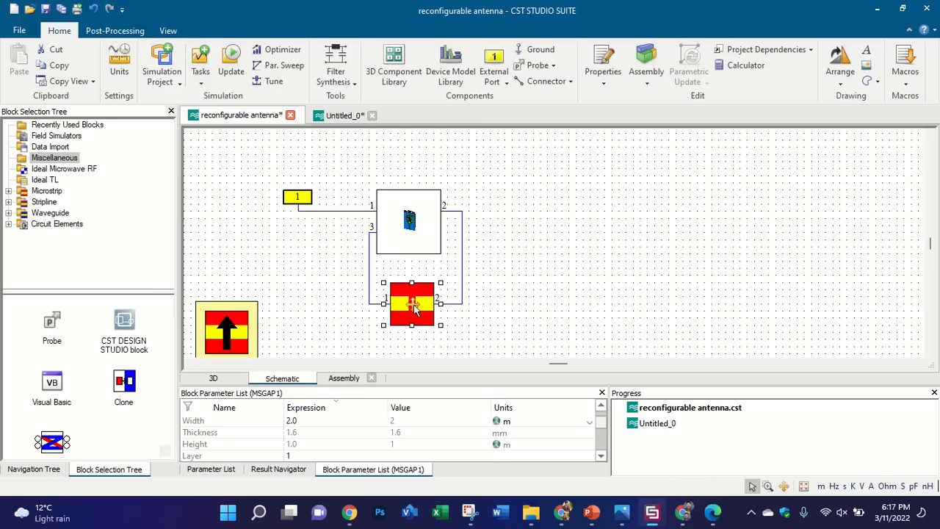
click(213, 378)
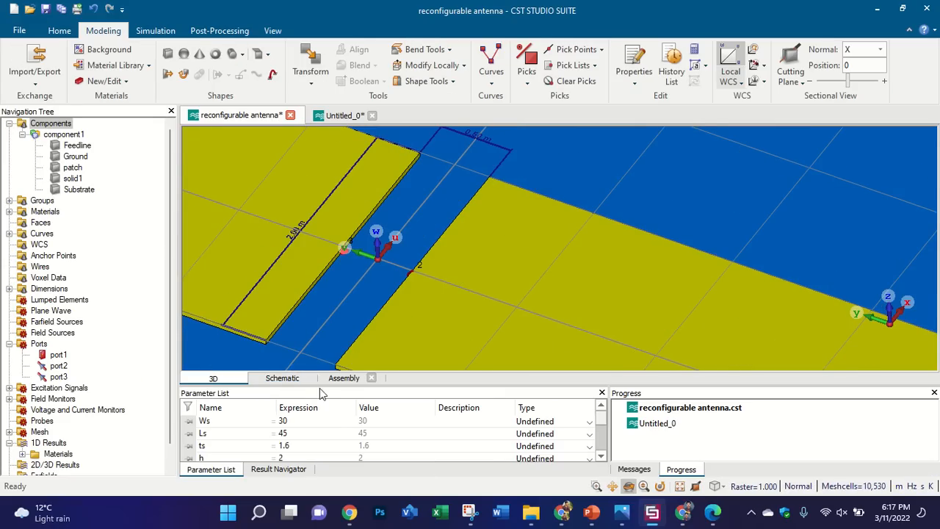
click(285, 378)
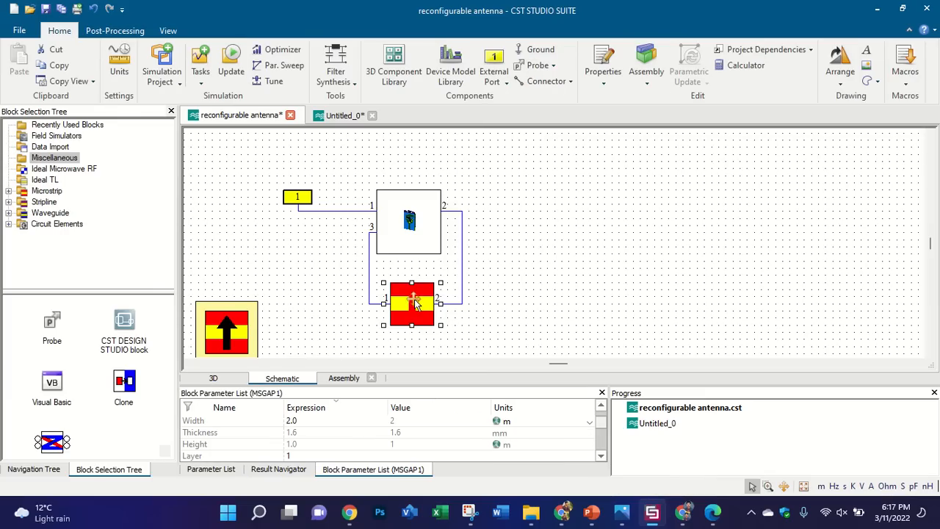
Step: Delete the microstrip gap block wired between ports 2 and 3 of the antenna block
click(213, 308)
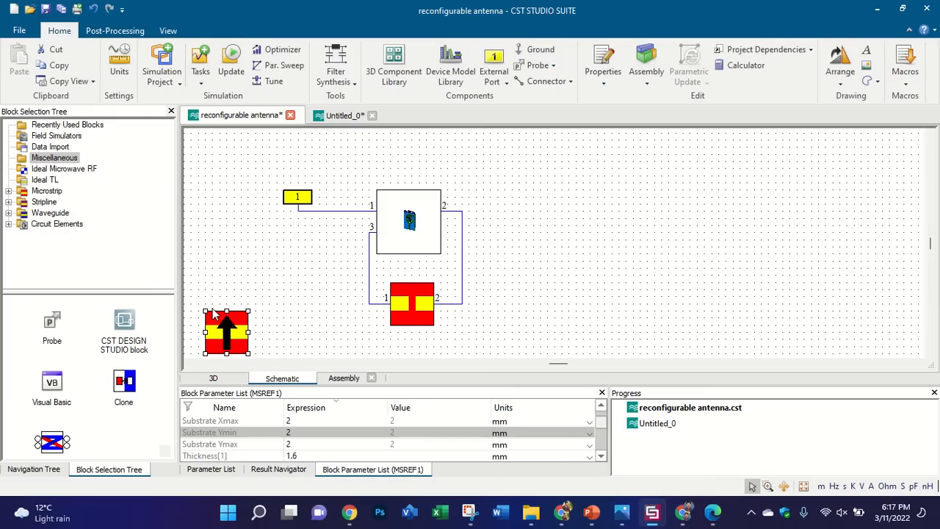
key(Delete)
click(600, 202)
click(429, 284)
key(Delete)
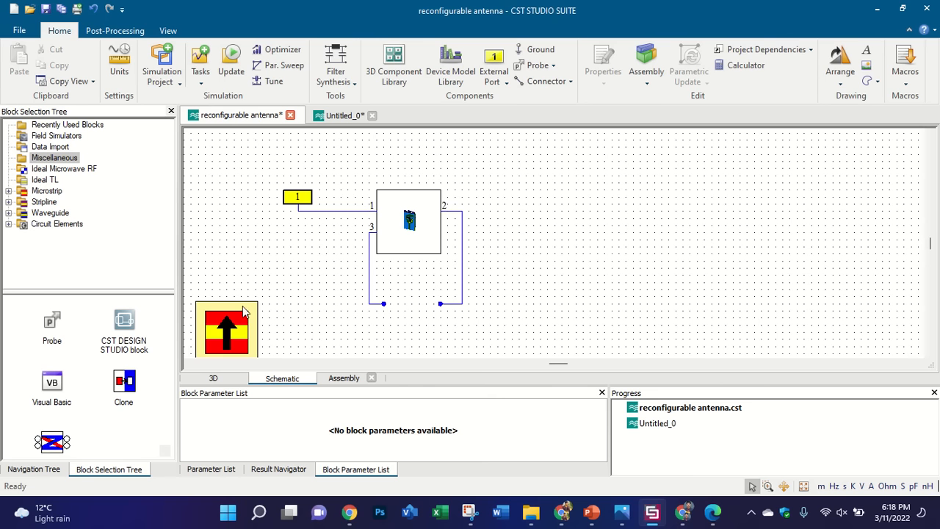
Step: Check the gap ports in the assembly, and delete the microstrip reference block from the schematic
click(344, 377)
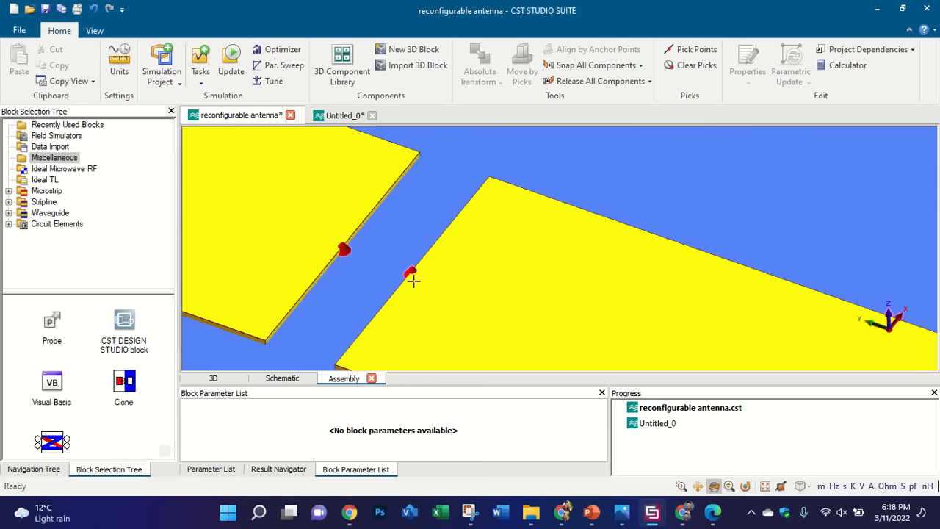
scroll(381, 257, up, 5)
scroll(371, 240, down, 5)
drag(373, 243, 419, 225)
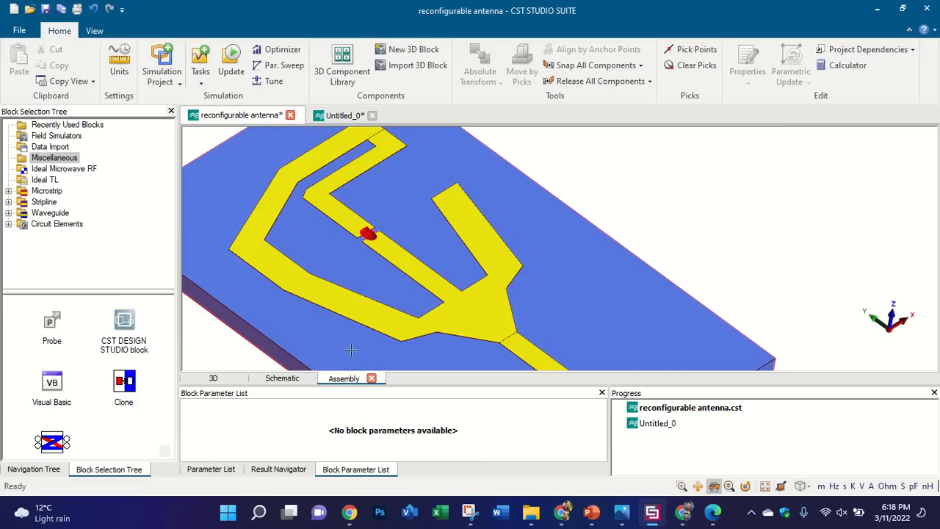
click(279, 378)
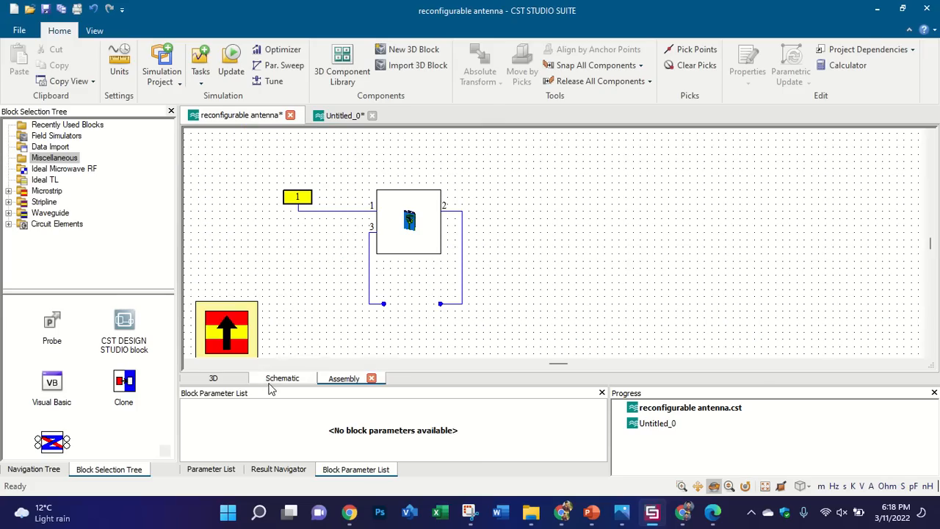
click(239, 331)
key(Delete)
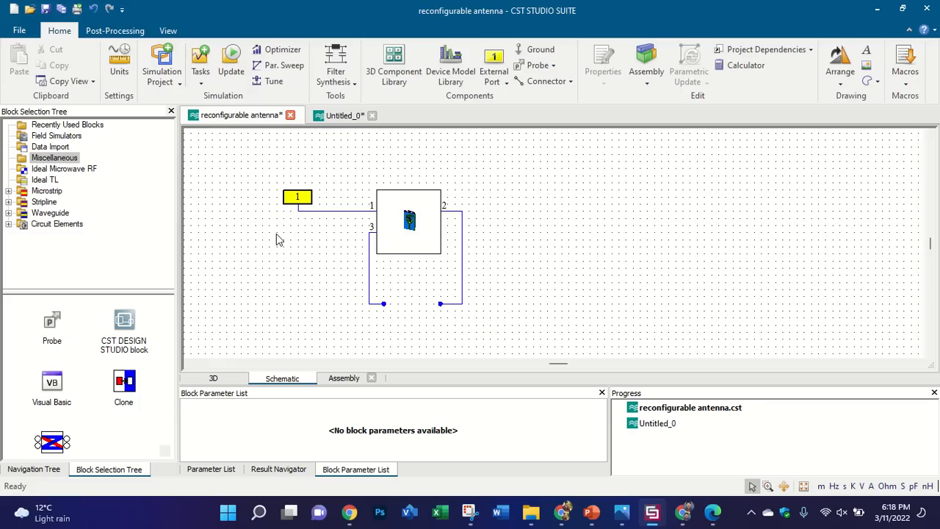
Step: Look through the blocks offered in the Circuit Elements and Ideal TL library categories
click(24, 224)
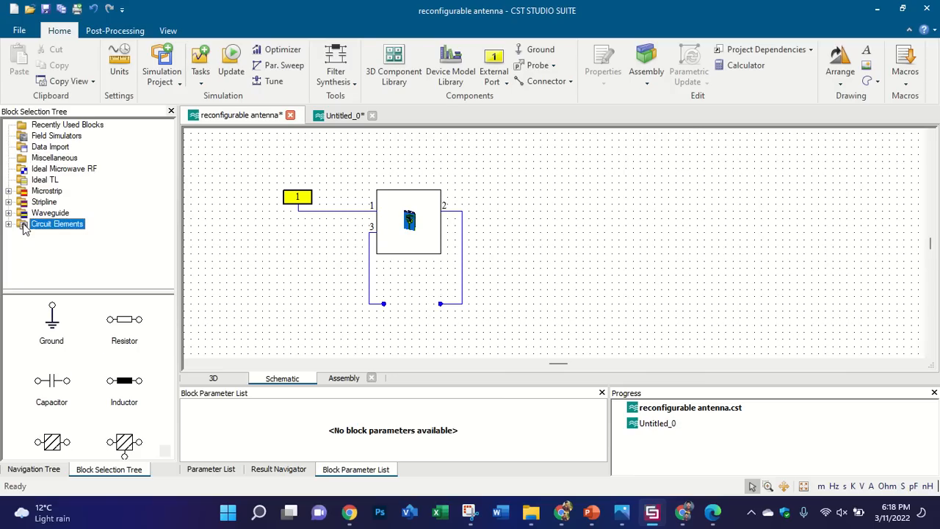
scroll(127, 409, down, 4)
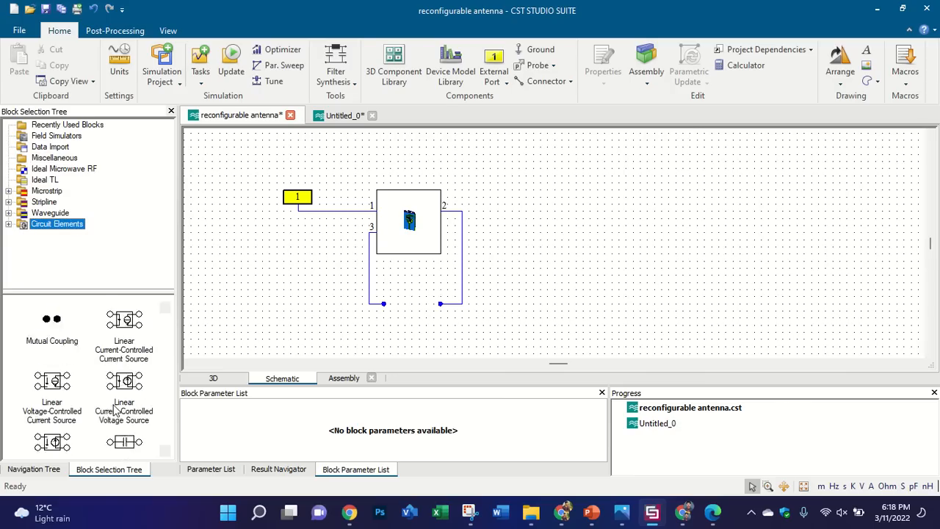
scroll(116, 407, up, 3)
scroll(114, 402, up, 1)
drag(124, 388, 133, 375)
scroll(134, 378, down, 2)
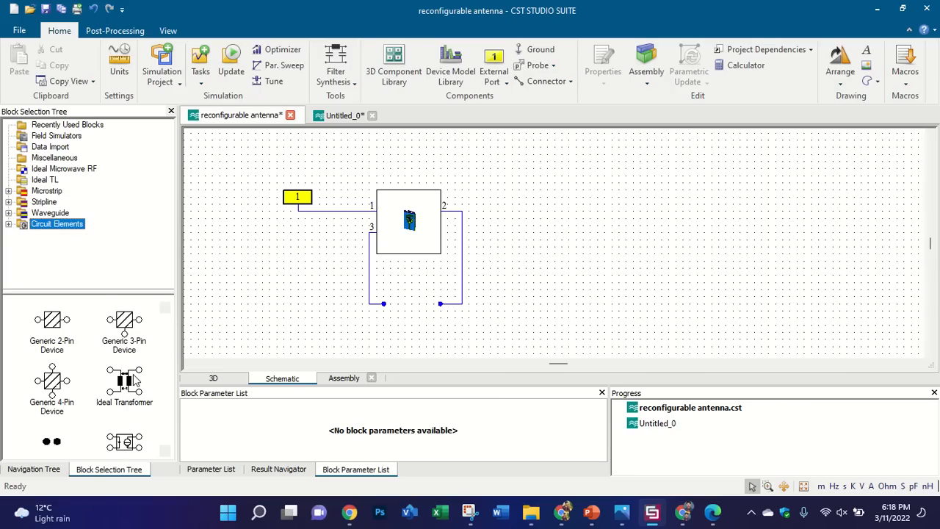
scroll(124, 367, up, 2)
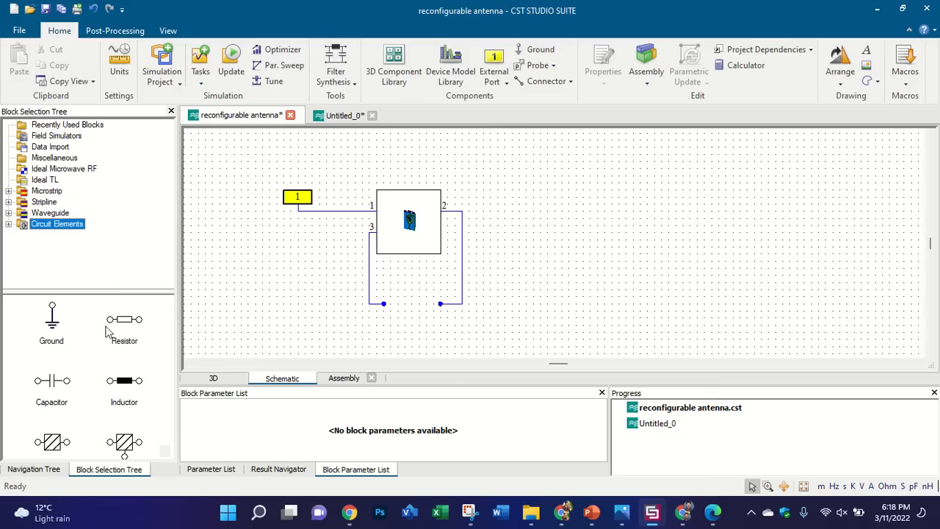
click(51, 180)
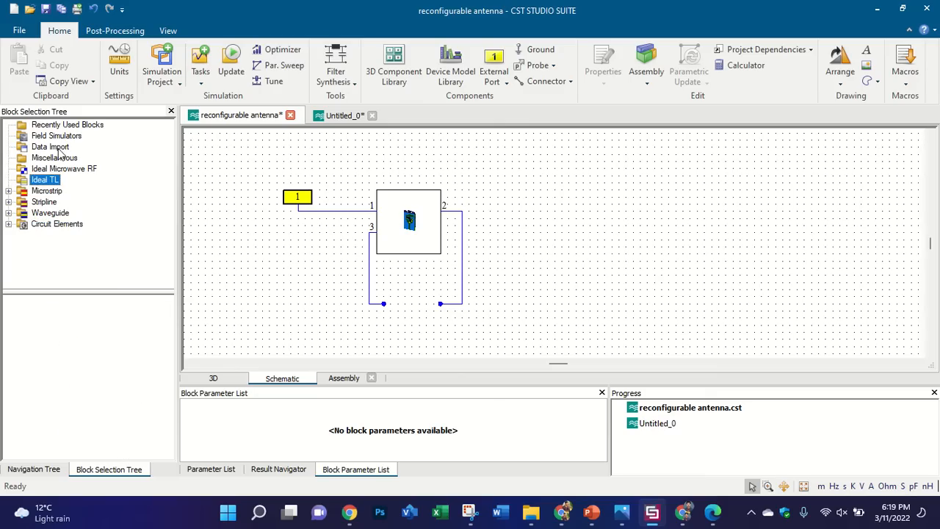
Step: Try to place a SPICE file block from Data Import, check the importable file types, and cancel the import
click(59, 149)
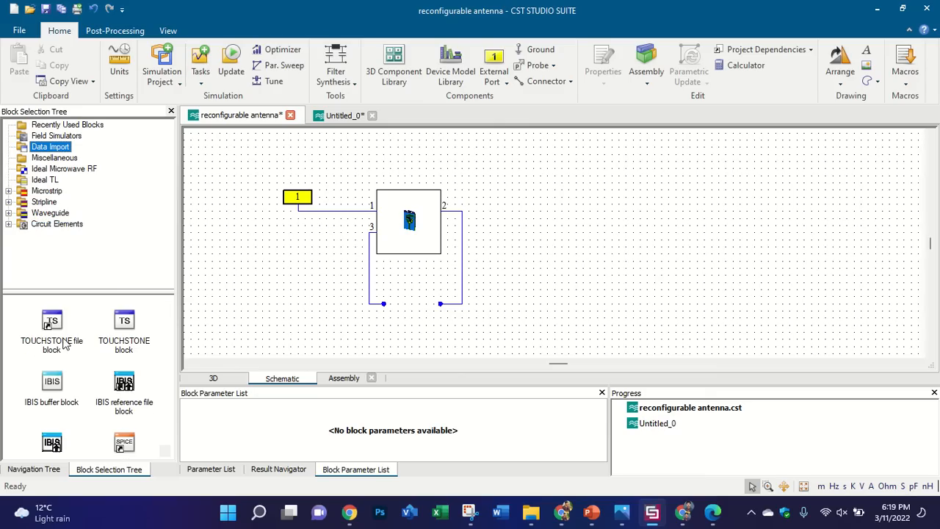
scroll(64, 345, down, 1)
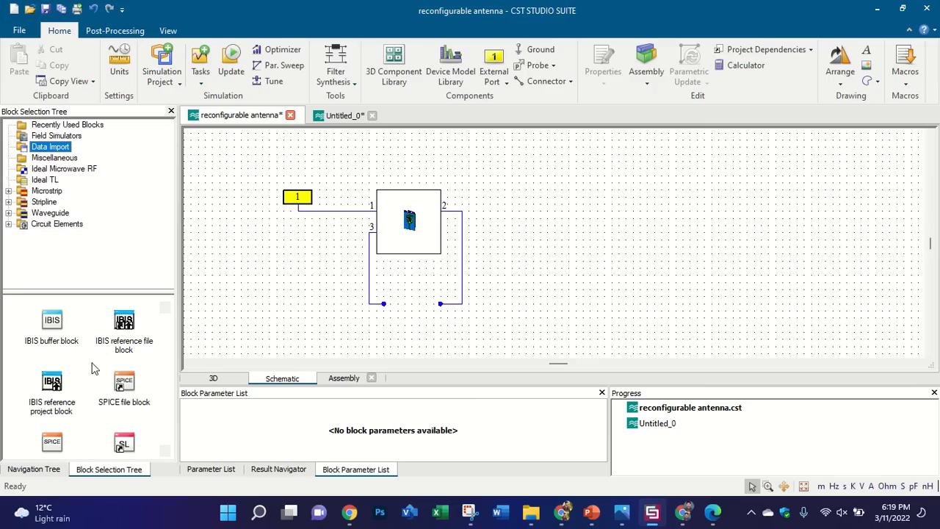
drag(122, 385, 222, 337)
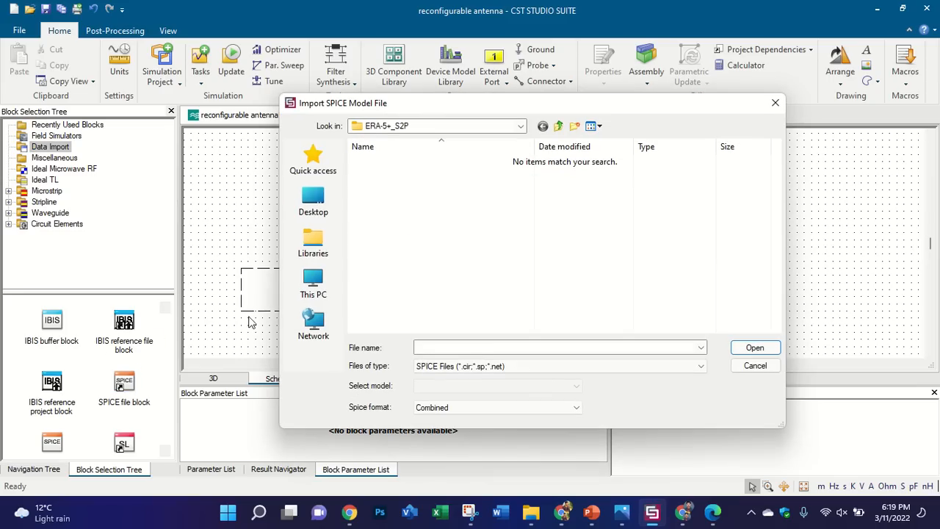
click(639, 365)
click(702, 365)
click(755, 365)
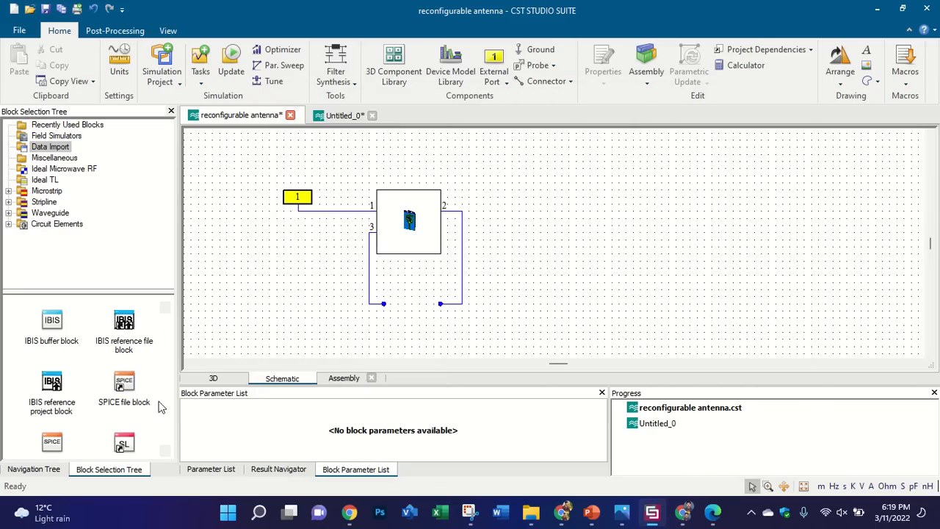
Step: Look through the Data Import blocks and recheck which file types the SPICE model import offers, leaving without importing
scroll(35, 376, up, 1)
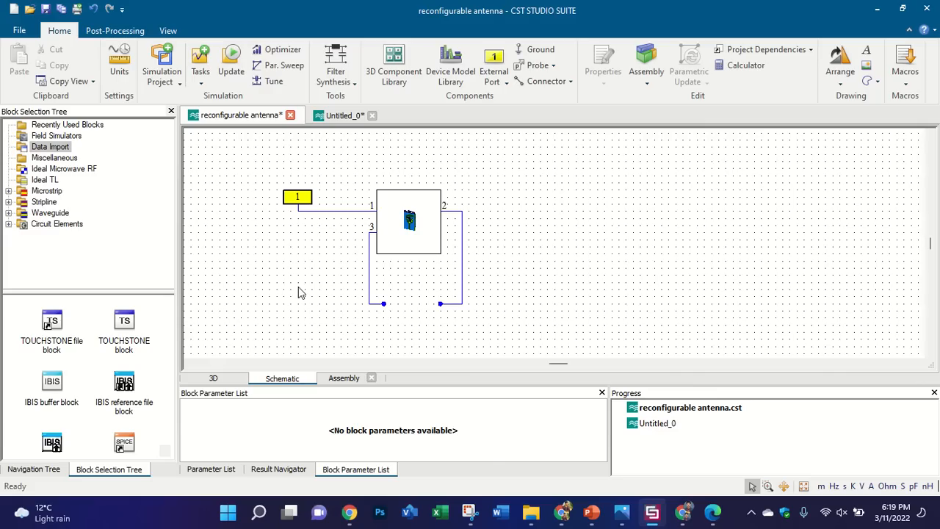
scroll(123, 378, down, 2)
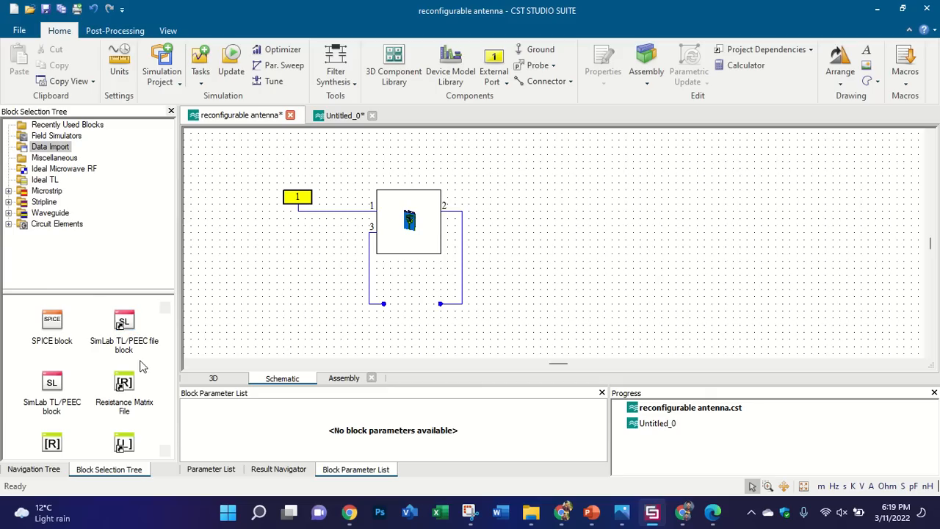
scroll(142, 375, down, 1)
scroll(143, 383, up, 3)
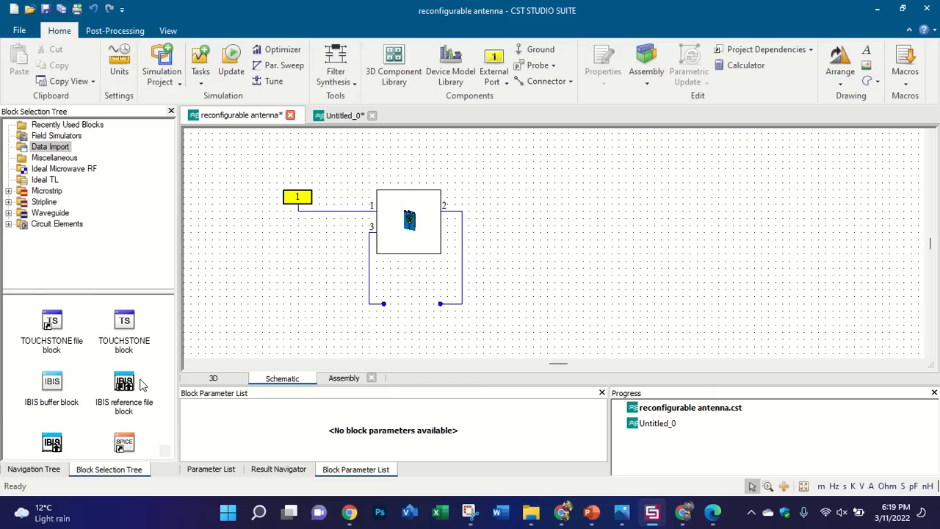
scroll(139, 382, down, 1)
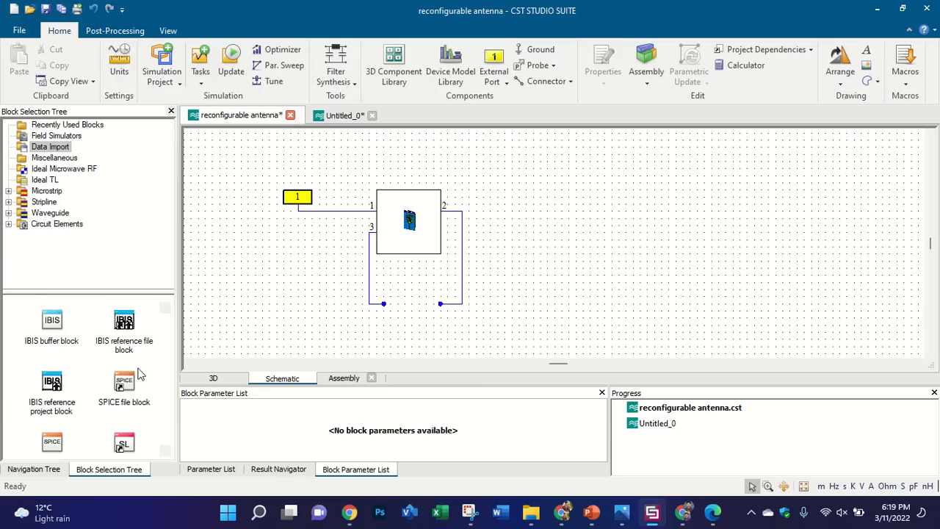
click(297, 263)
click(559, 368)
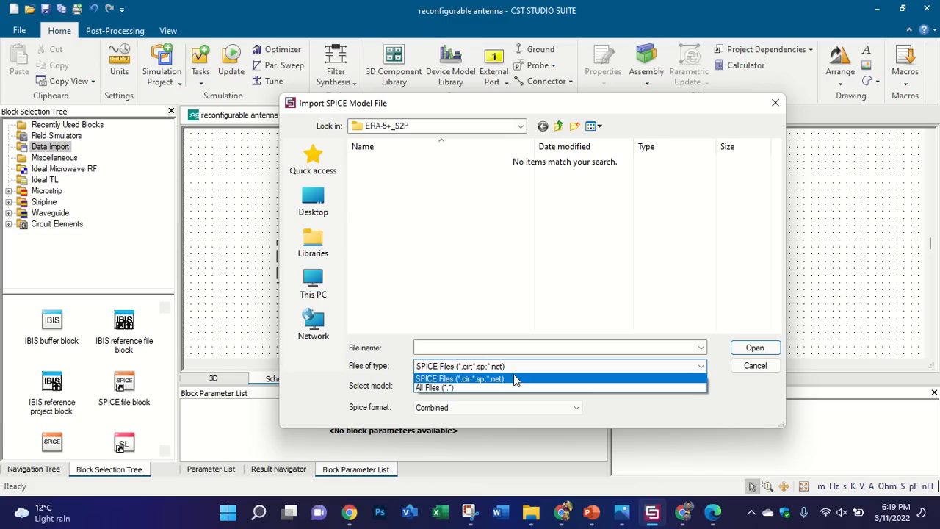
click(750, 366)
click(750, 365)
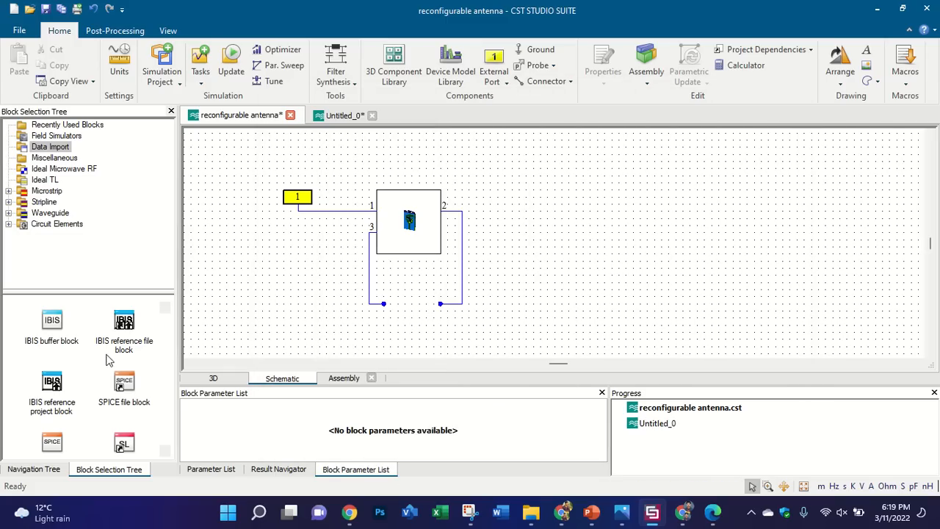
Step: Add a TOUCHSTONE file block below external port 1 using the file ERA-5+___52mA___Minus45degC.S2P
scroll(103, 360, up, 1)
drag(51, 323, 282, 273)
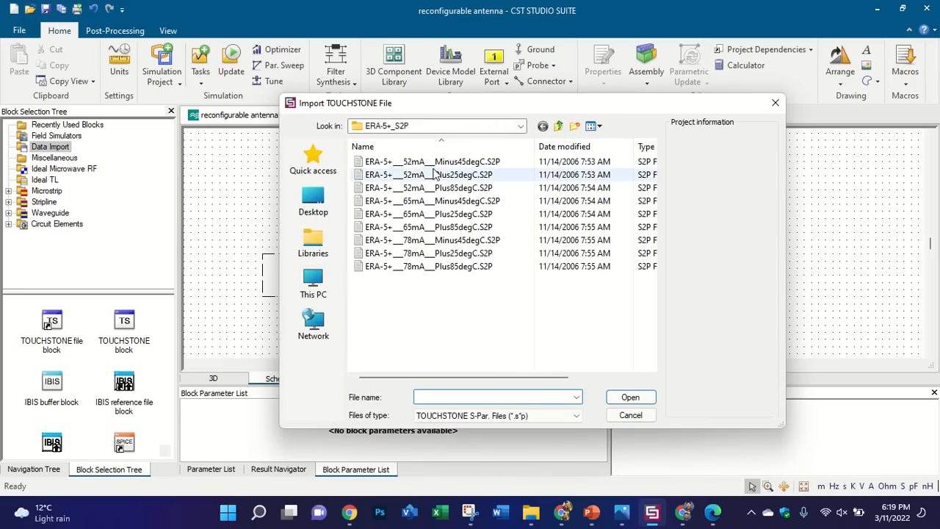
double_click(378, 161)
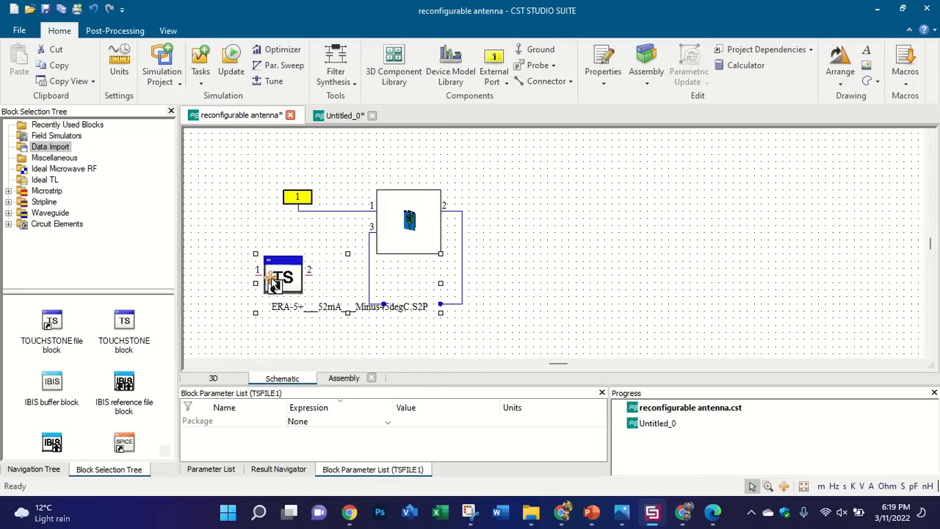
Step: Move the TOUCHSTONE file block away from the antenna connections and delete it from the schematic
drag(276, 281, 555, 260)
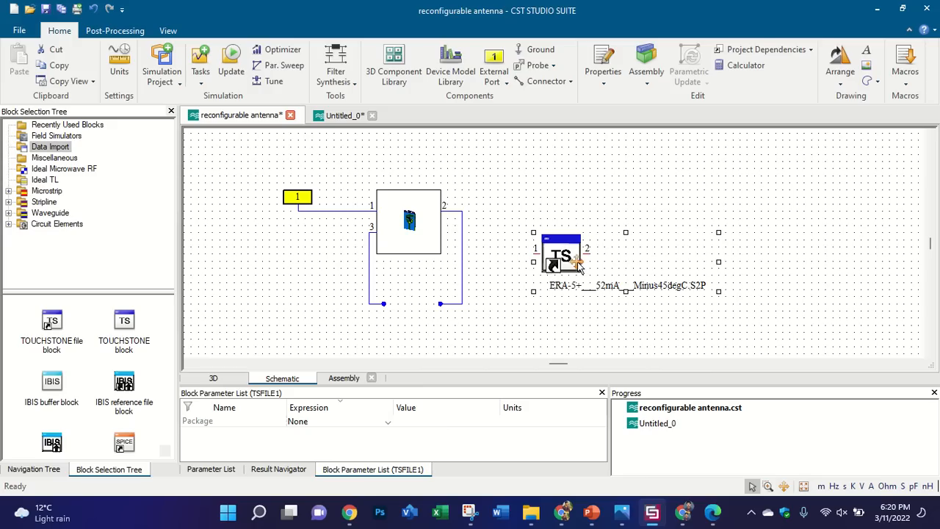
drag(577, 264, 549, 322)
key(Delete)
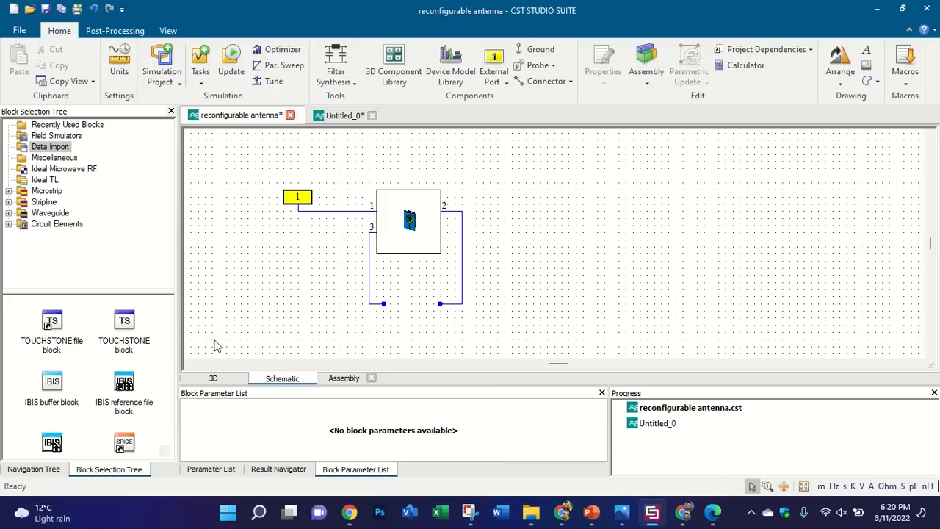
Step: Switch from the schematic to the 3D antenna model and examine the gap in the inner patch strip up close and within the whole antenna
click(217, 378)
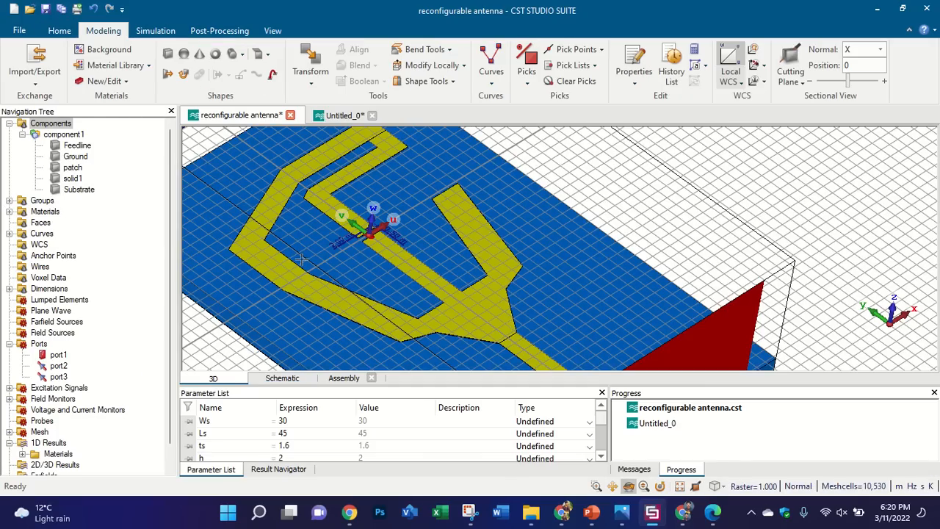
click(282, 378)
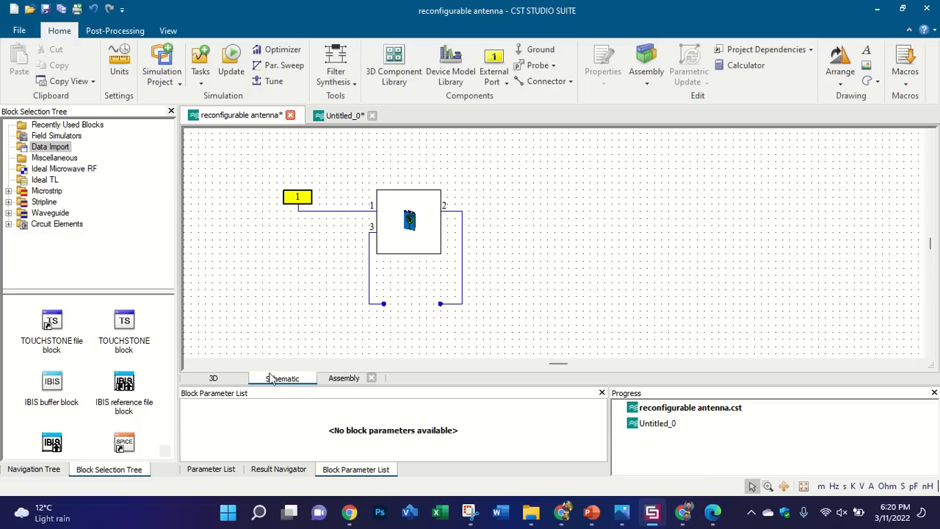
click(217, 377)
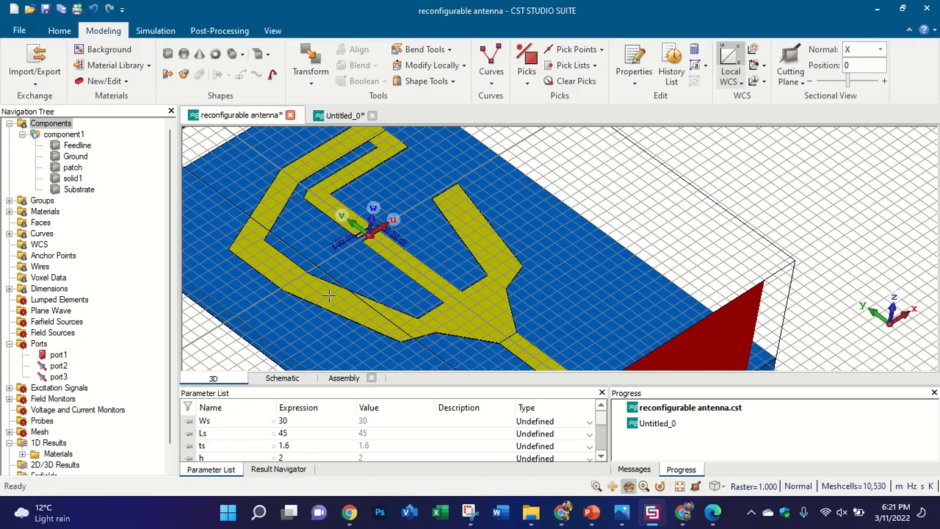
scroll(334, 217, up, 3)
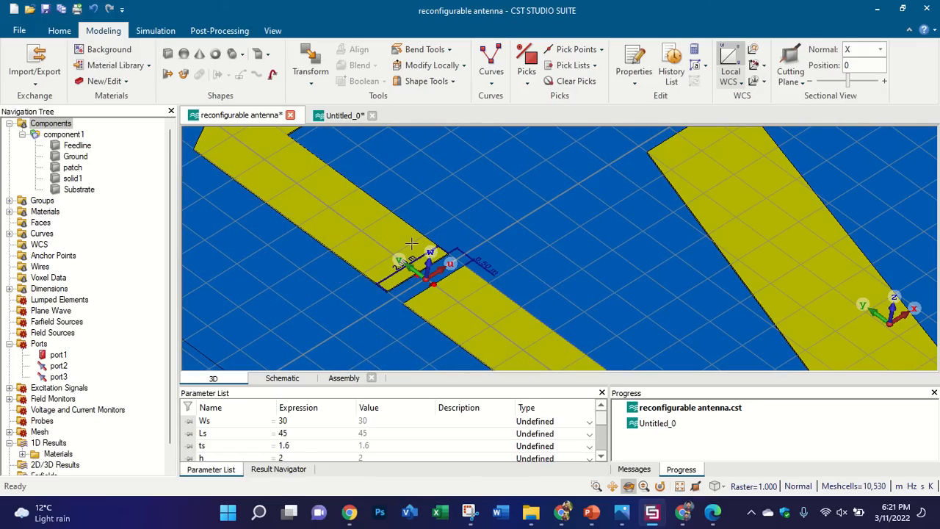
scroll(411, 243, down, 2)
scroll(411, 244, down, 2)
scroll(412, 257, up, 2)
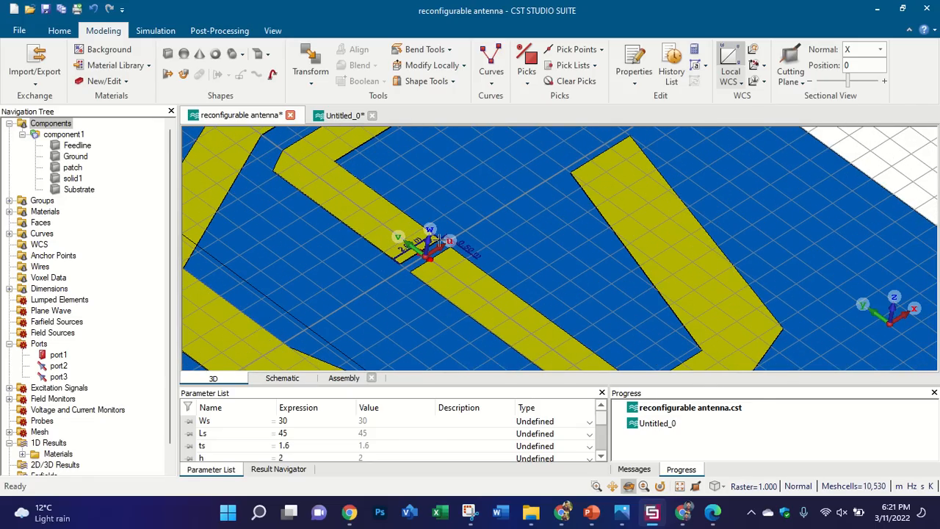
scroll(438, 240, down, 2)
scroll(439, 229, up, 3)
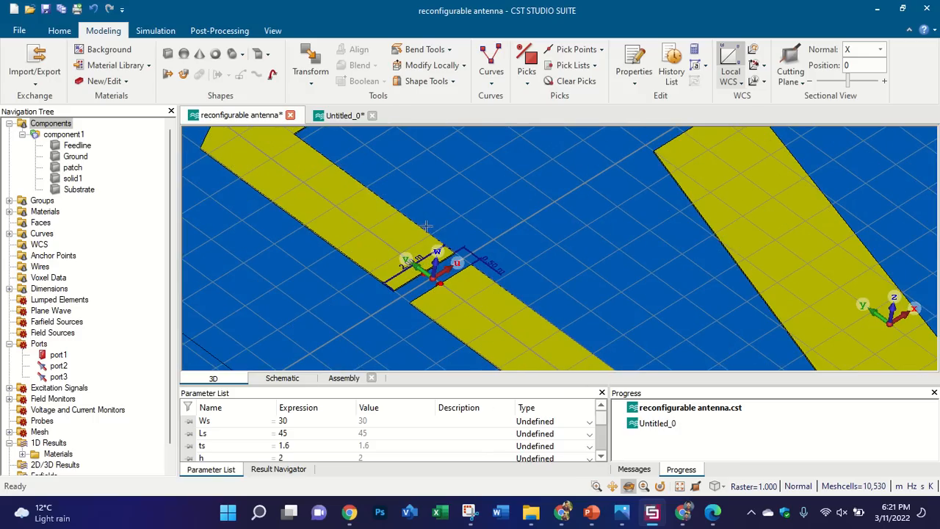
scroll(440, 226, down, 2)
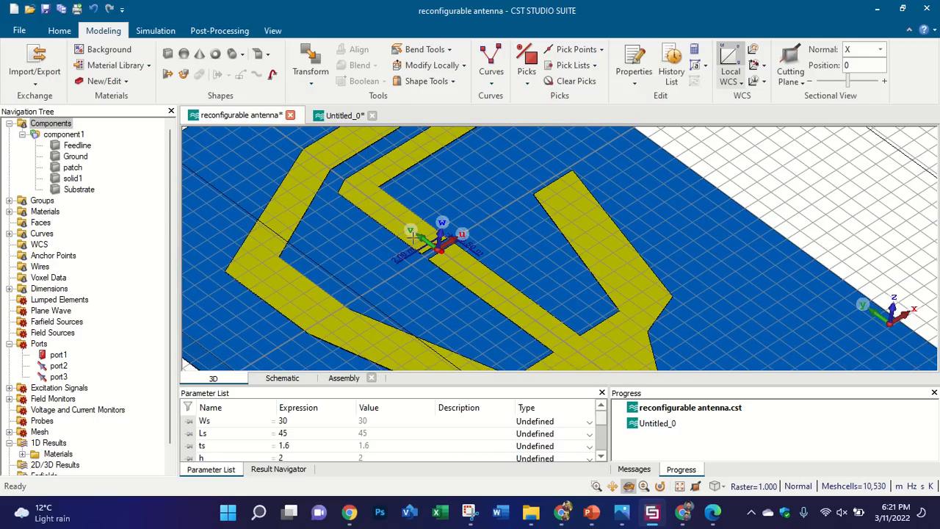
scroll(506, 254, down, 2)
scroll(332, 249, up, 4)
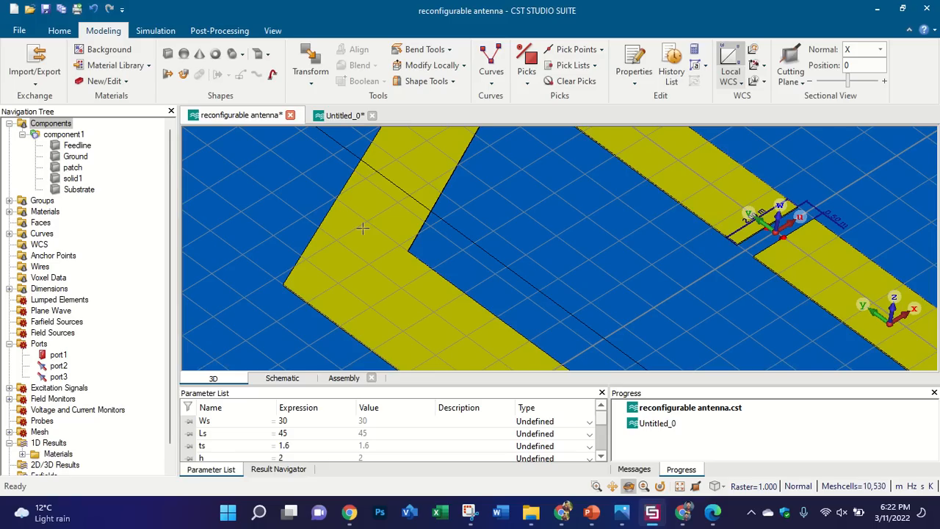
scroll(367, 221, down, 5)
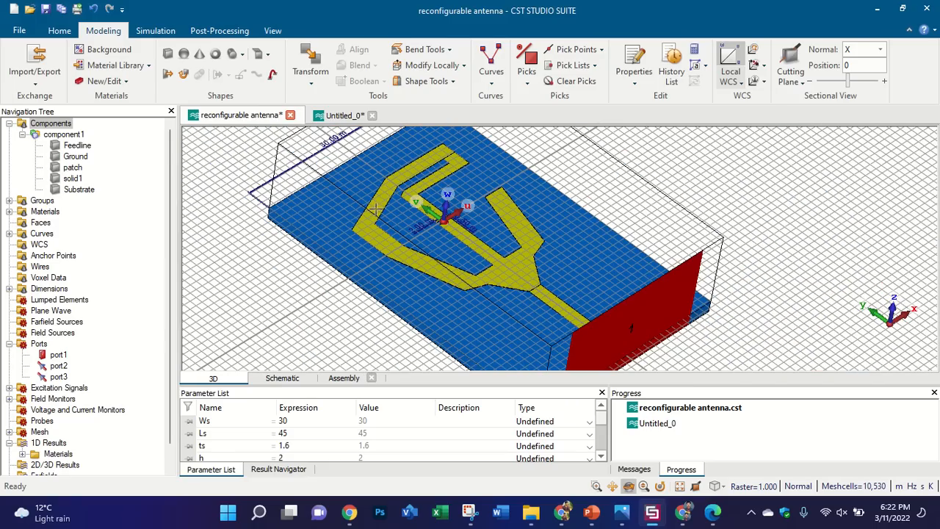
Step: Switch to File Explorer and open the NEW RECONFIGURABLE folder inside ALL DATA on drive E
click(532, 511)
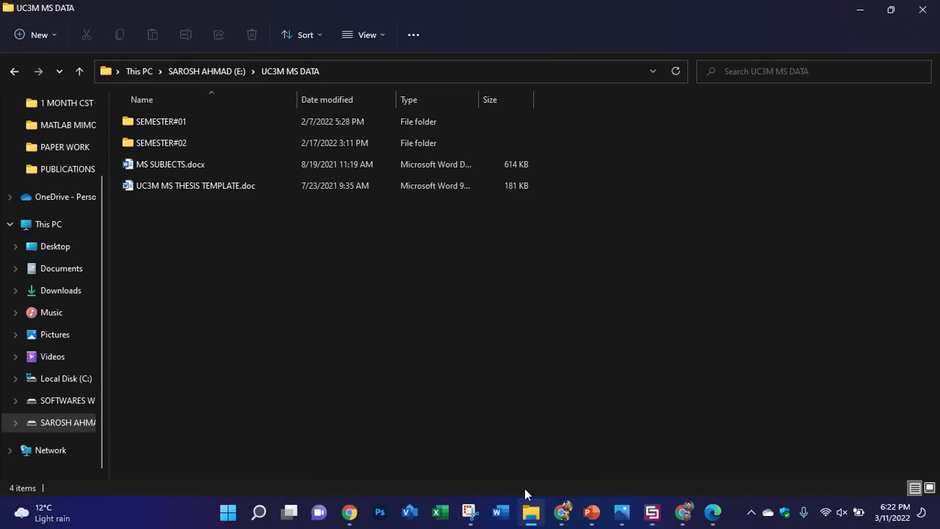
click(50, 246)
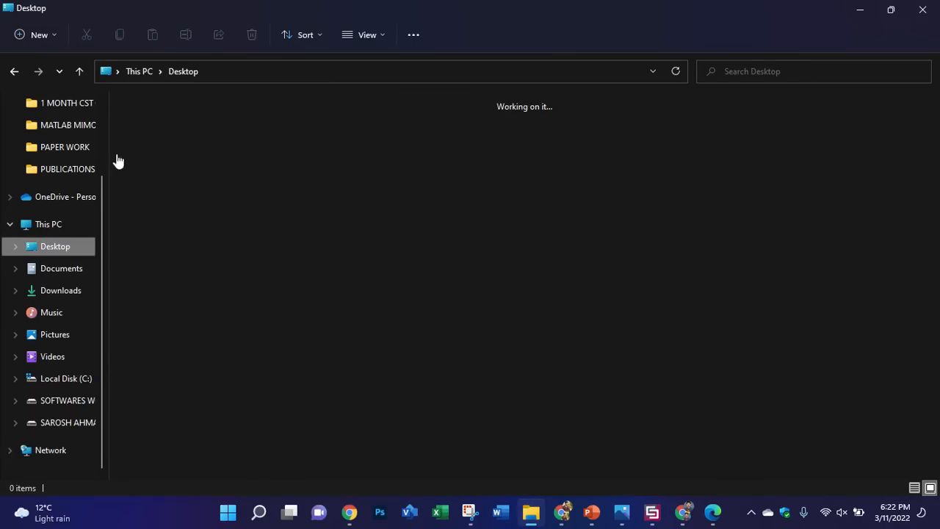
click(68, 422)
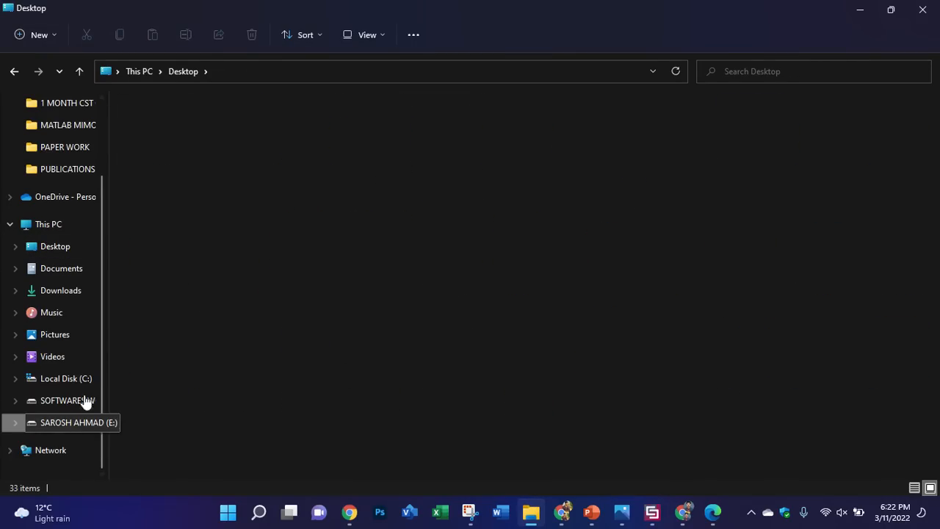
double_click(215, 130)
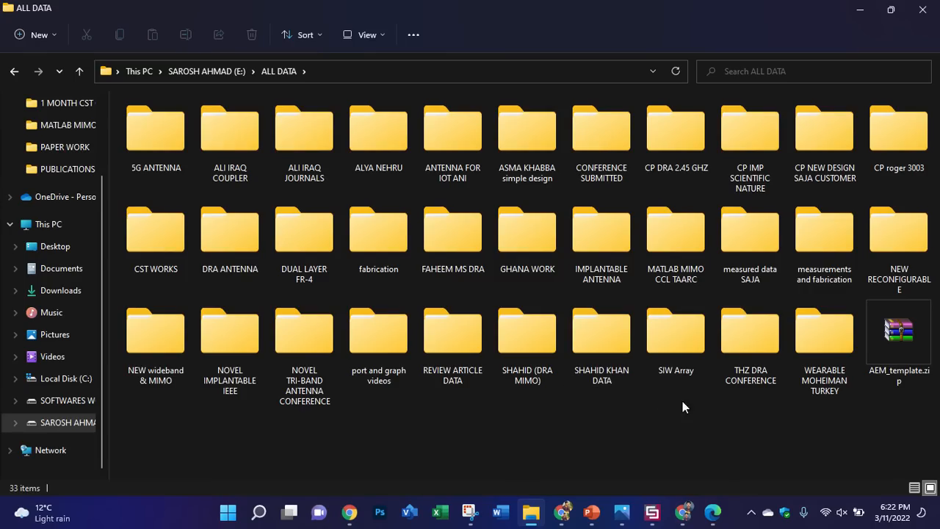
double_click(892, 238)
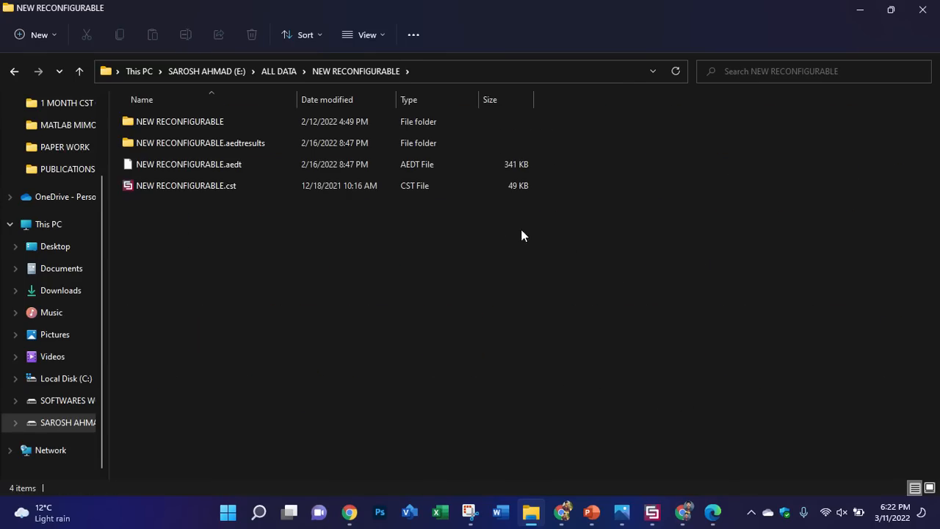
Step: Switch to the LECTURE 15.pptx presentation in PowerPoint, go to blank slide 13, and return to CST STUDIO SUITE
click(652, 512)
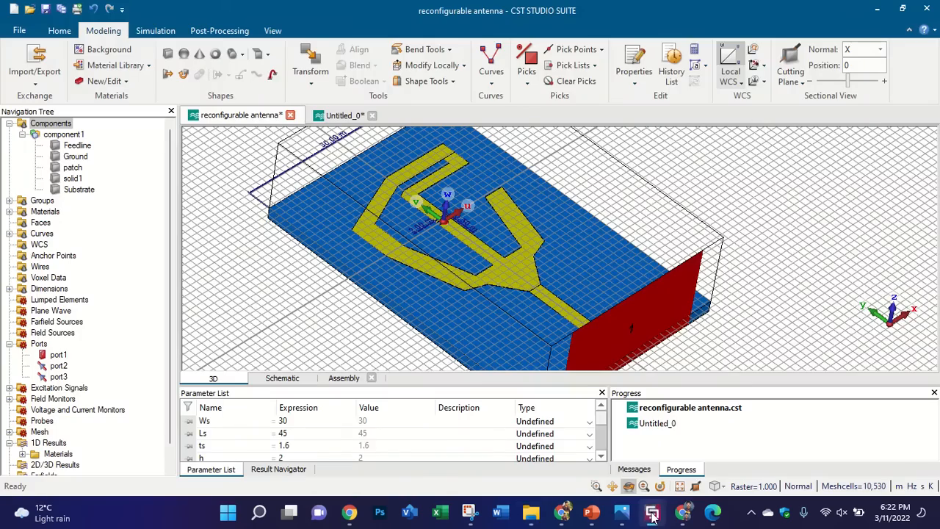
click(652, 513)
click(652, 513)
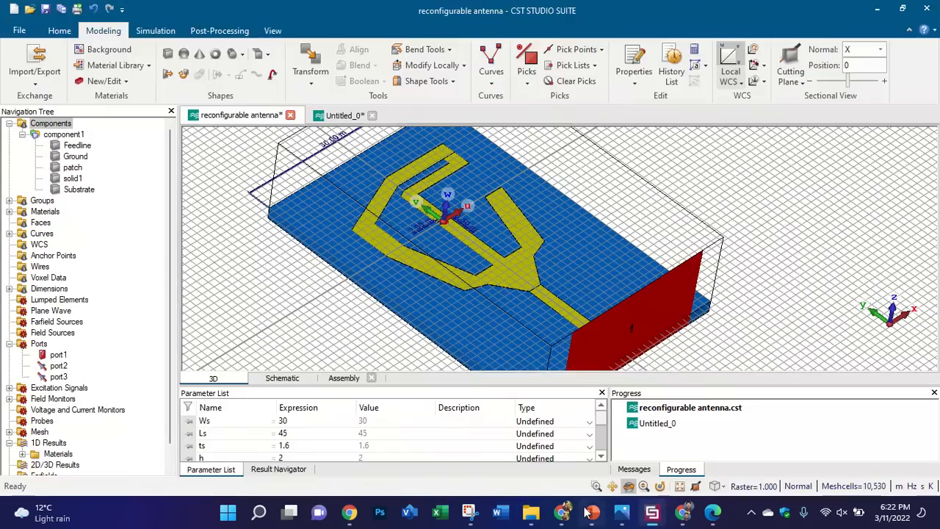
click(592, 512)
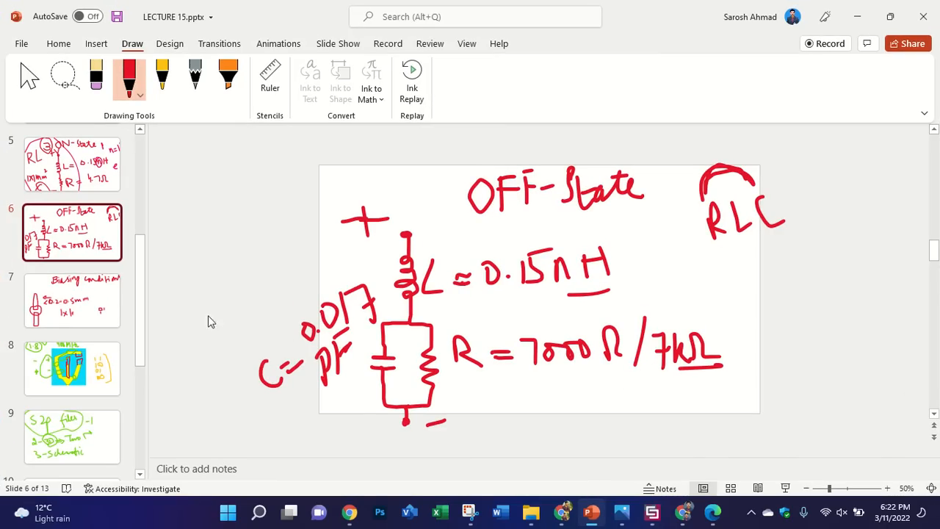
scroll(73, 352, down, 5)
click(85, 375)
click(72, 454)
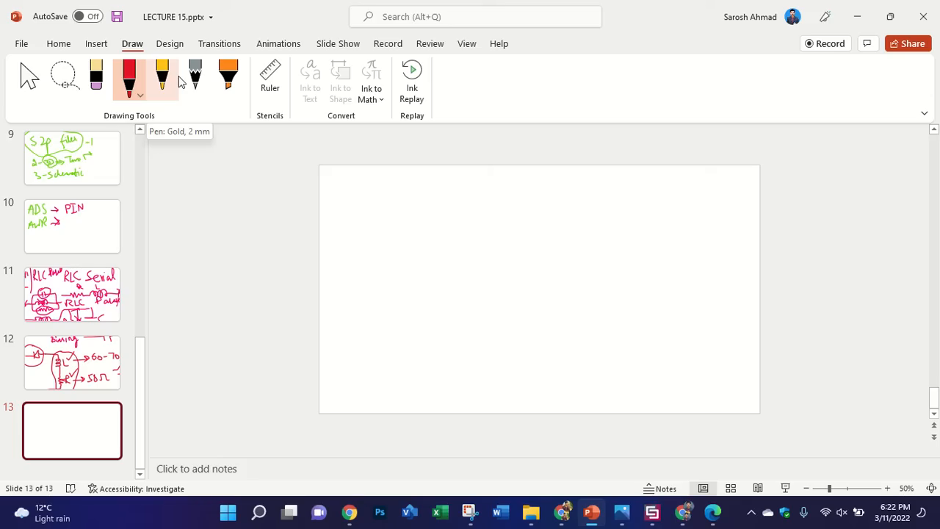
click(652, 512)
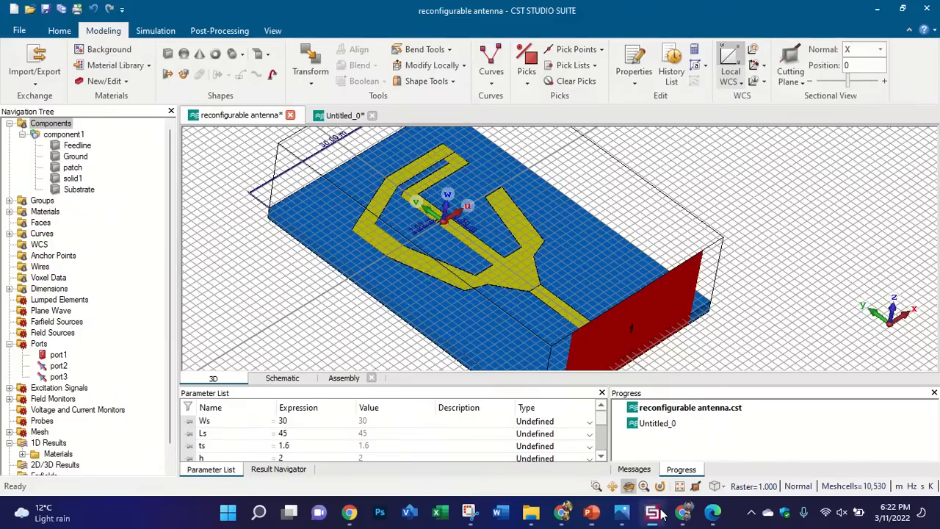
Step: Try to open the NEW RECONFIGURABLE.cst project from File Explorer while the current CST projects are open, dismissing the error messages
click(591, 512)
click(531, 512)
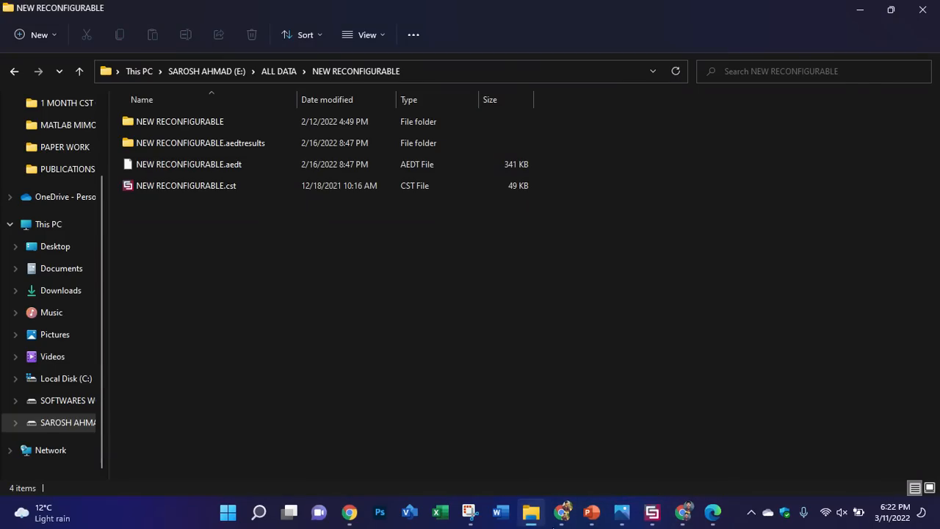
double_click(345, 185)
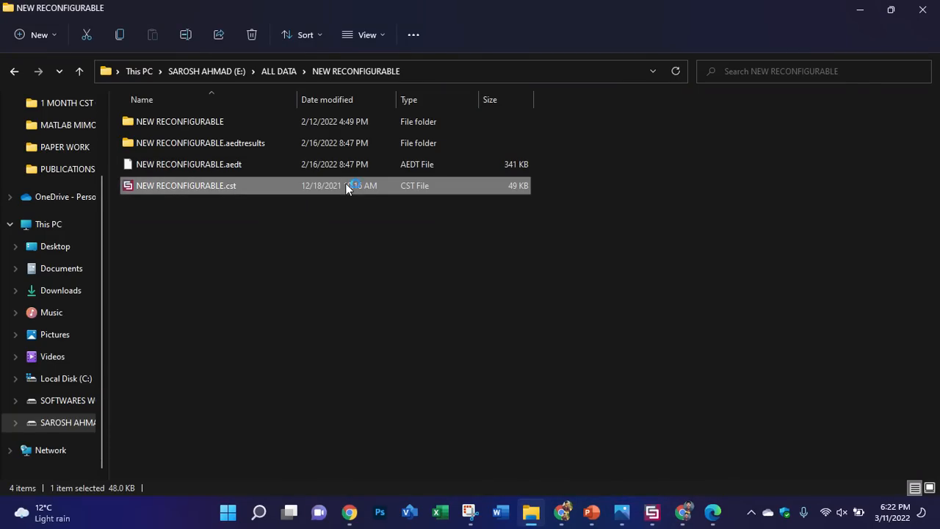
click(652, 512)
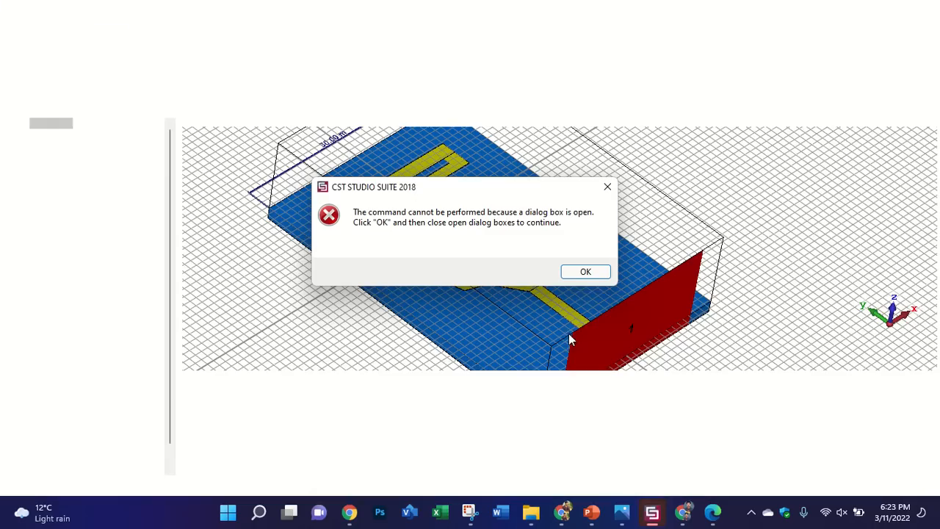
click(588, 273)
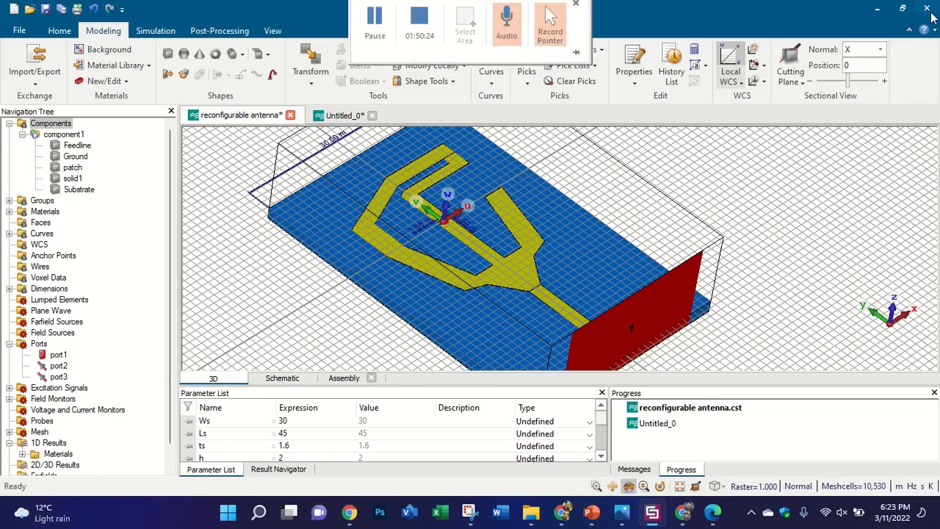
click(531, 512)
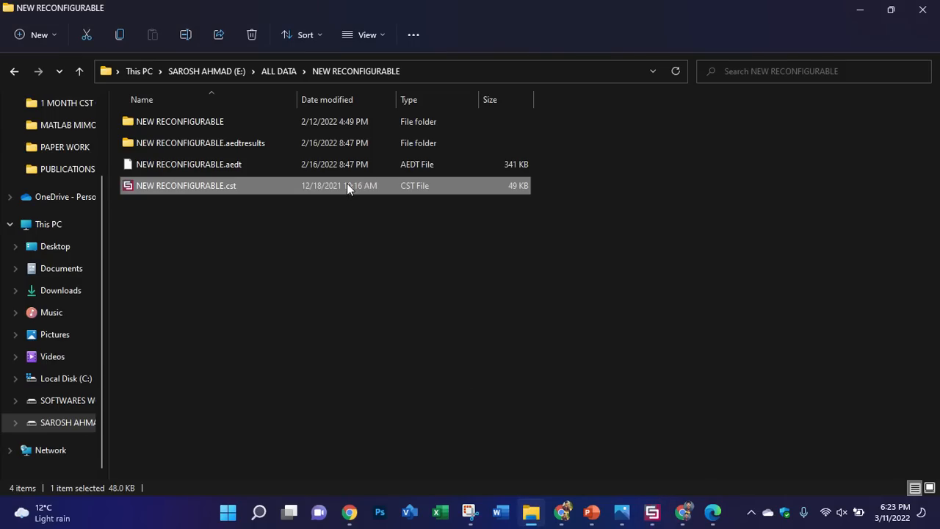
click(652, 513)
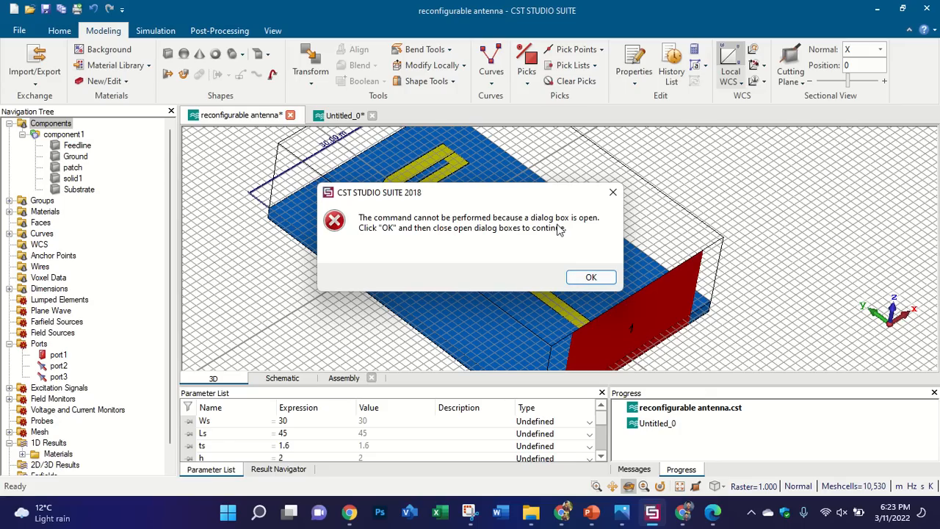
click(612, 192)
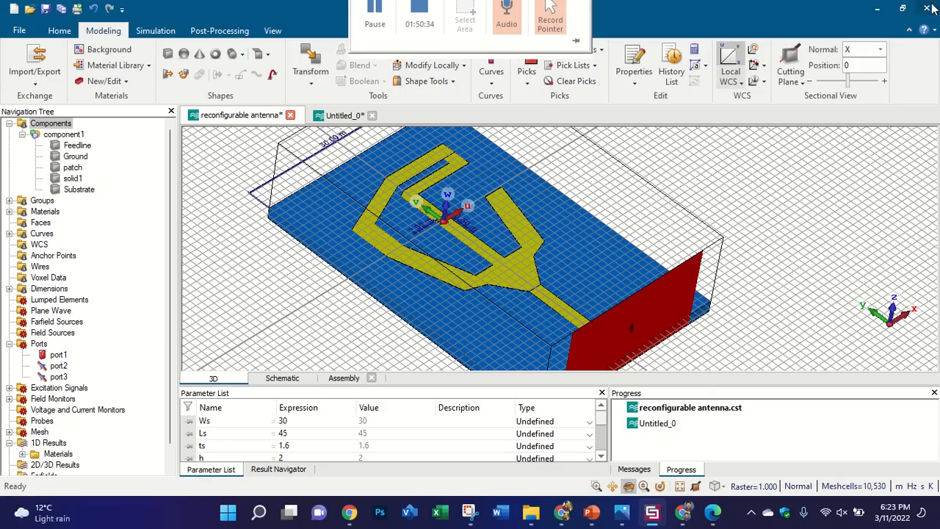
Step: Close CST STUDIO SUITE together with the open reconfigurable antenna and Untitled_0 projects
click(524, 276)
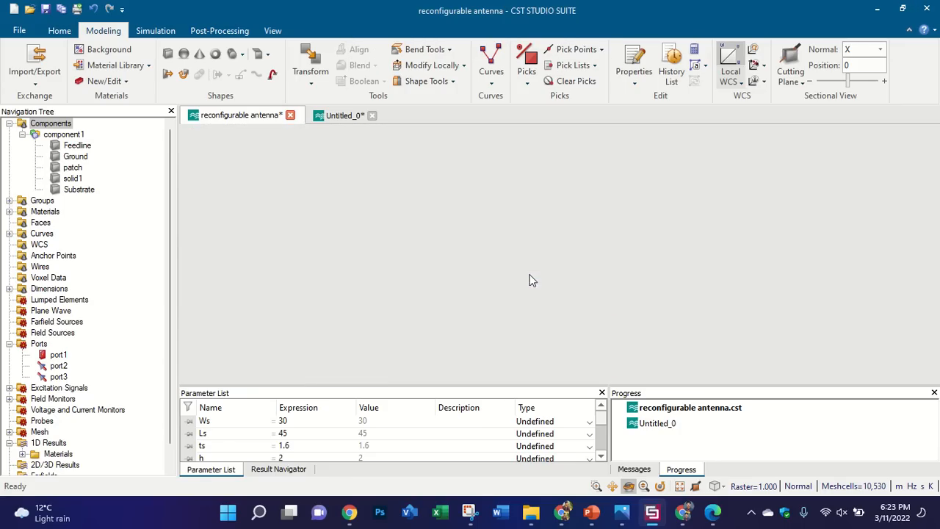
click(519, 278)
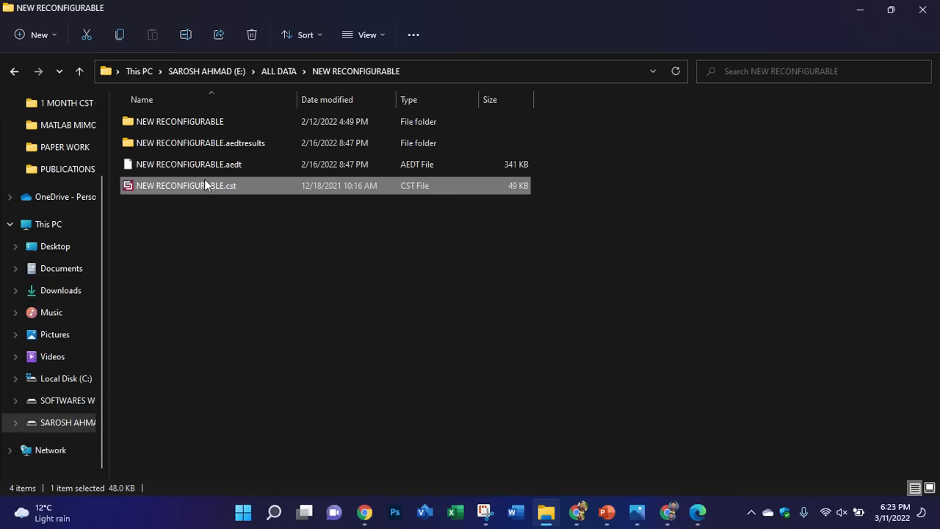
Step: Refresh the NEW RECONFIGURABLE folder, open NEW RECONFIGURABLE.cst in CST STUDIO SUITE, and view the antenna's front face up close
right_click(251, 228)
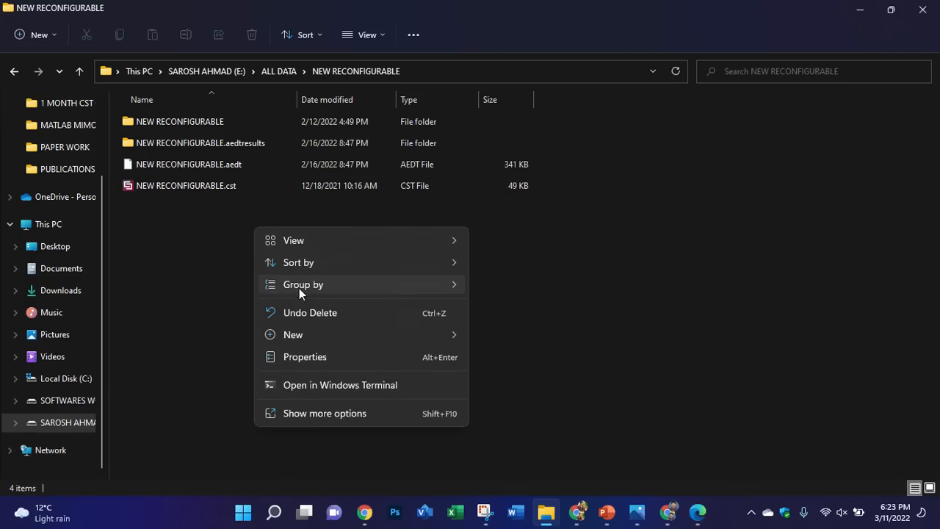
click(327, 413)
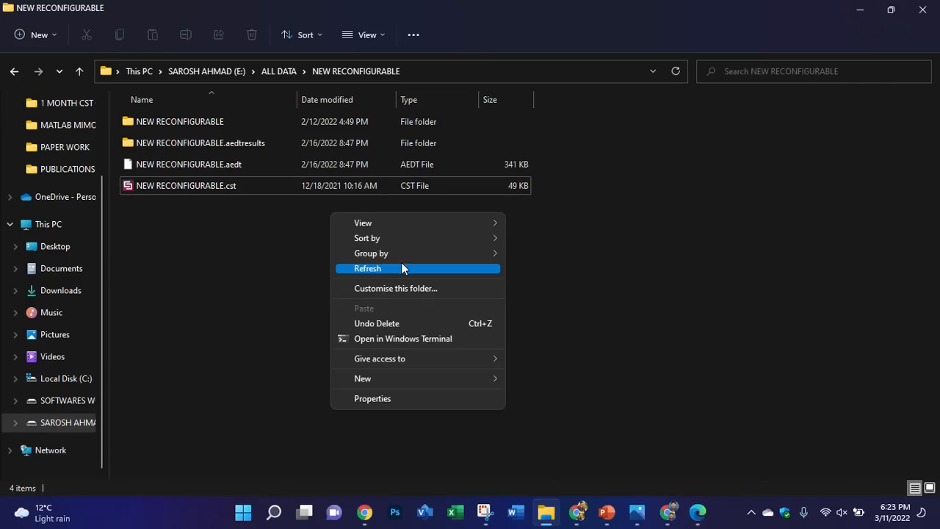
click(401, 268)
click(215, 189)
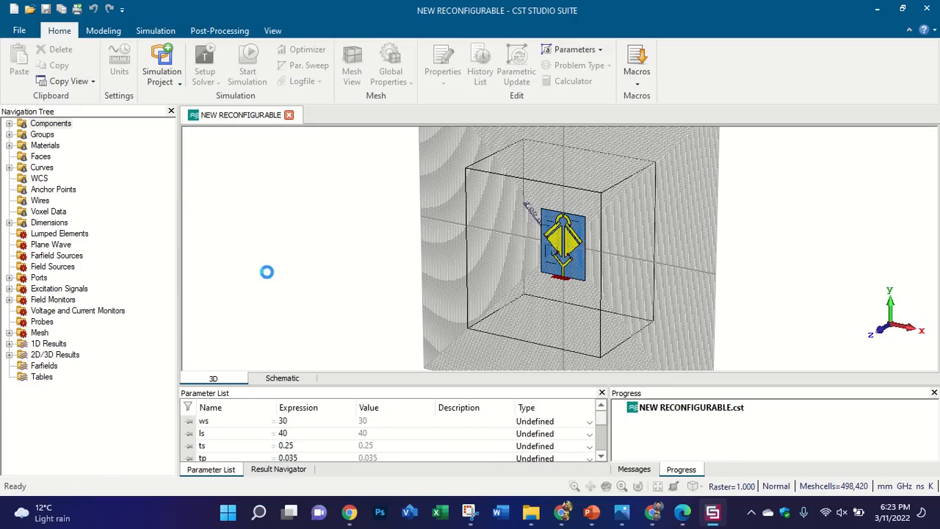
scroll(628, 255, up, 5)
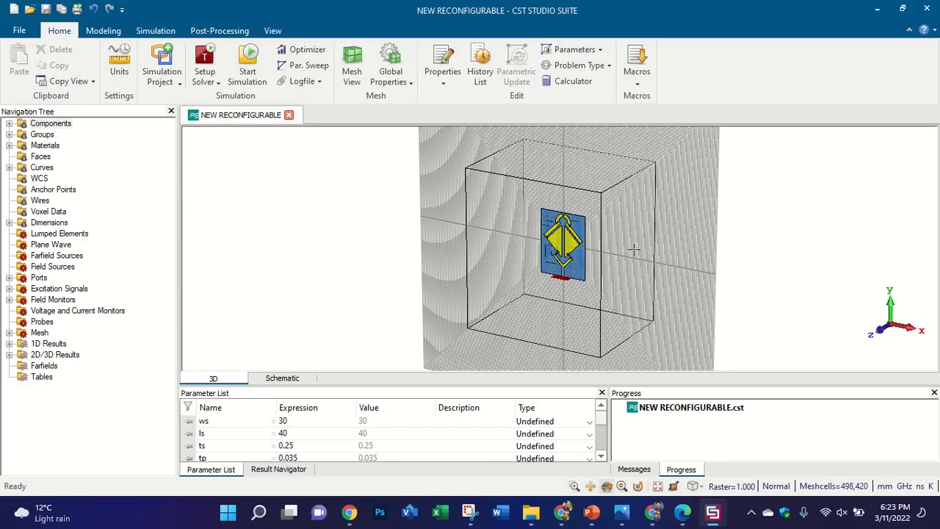
drag(554, 259, 526, 236)
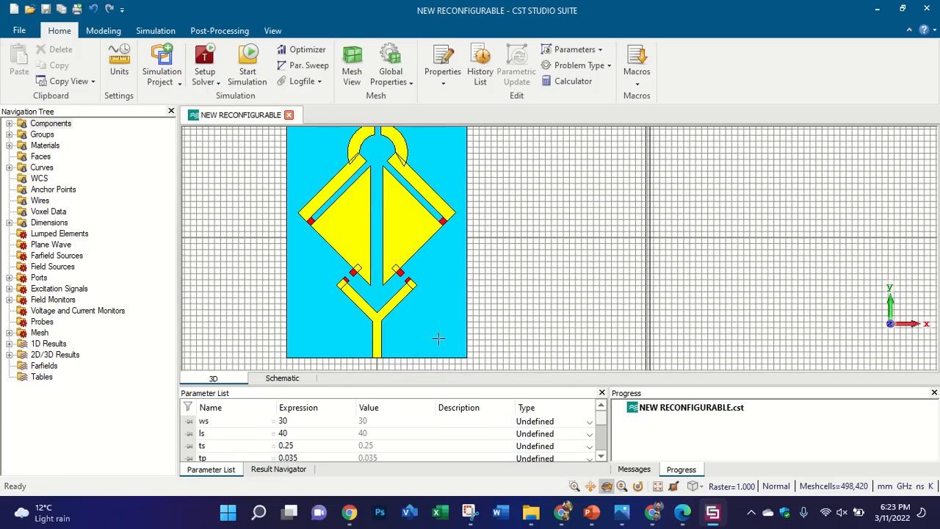
Step: Switch to the LECTURE 15.pptx presentation in PowerPoint and show slide 3 on reconfigurable antenna types
click(591, 512)
scroll(85, 253, up, 5)
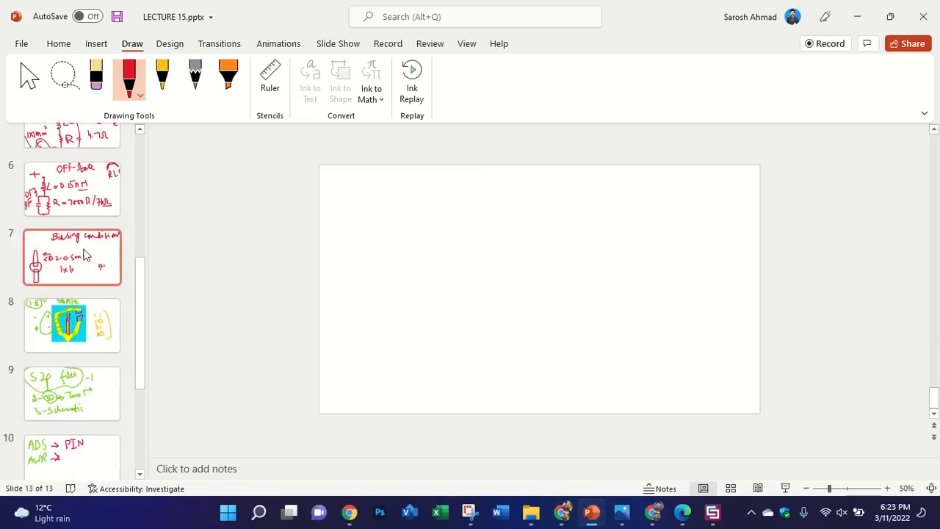
scroll(84, 253, up, 5)
click(72, 300)
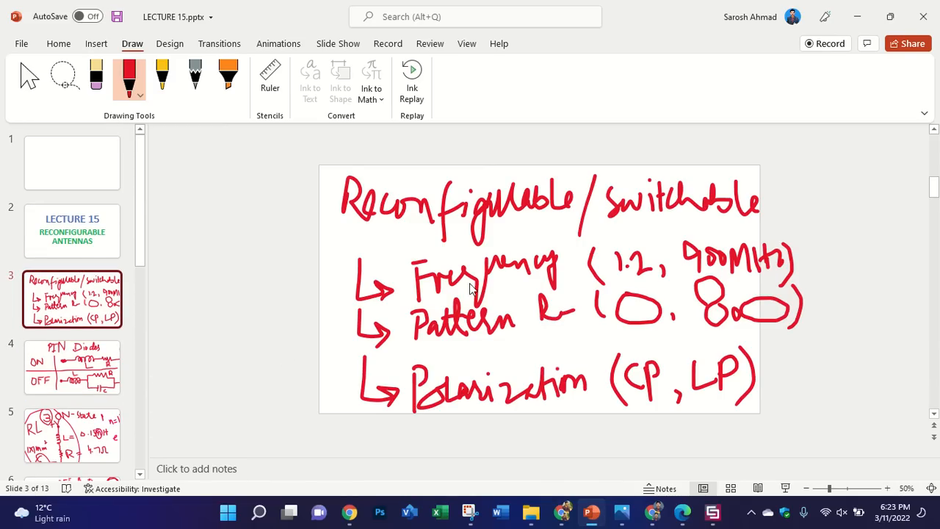
Step: Switch to File Explorer, look inside the NEW RECONFIGURABLE project subfolder, and return to its parent folder
click(531, 511)
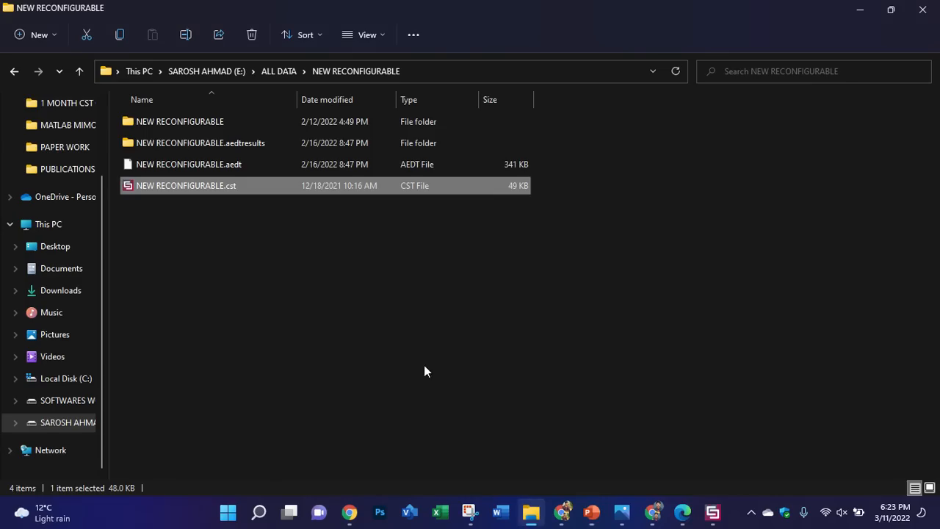
double_click(238, 122)
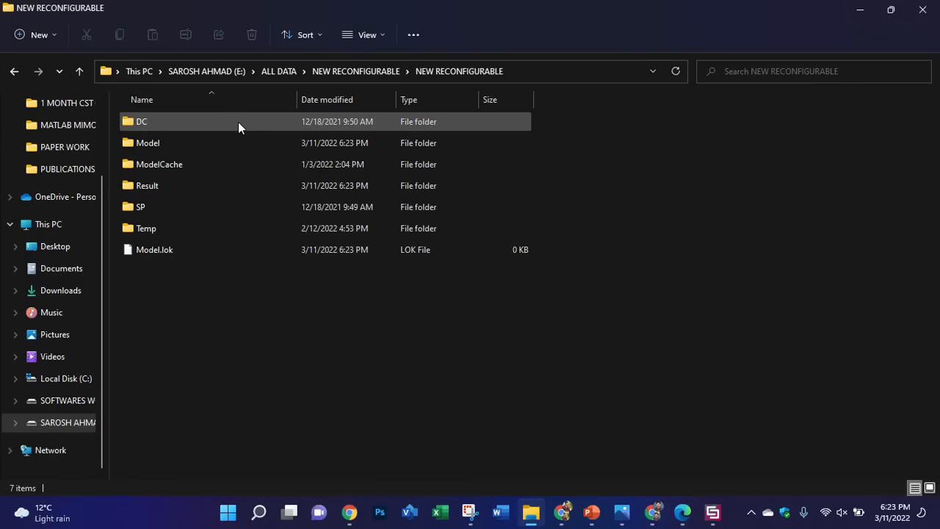
key(BackSpace)
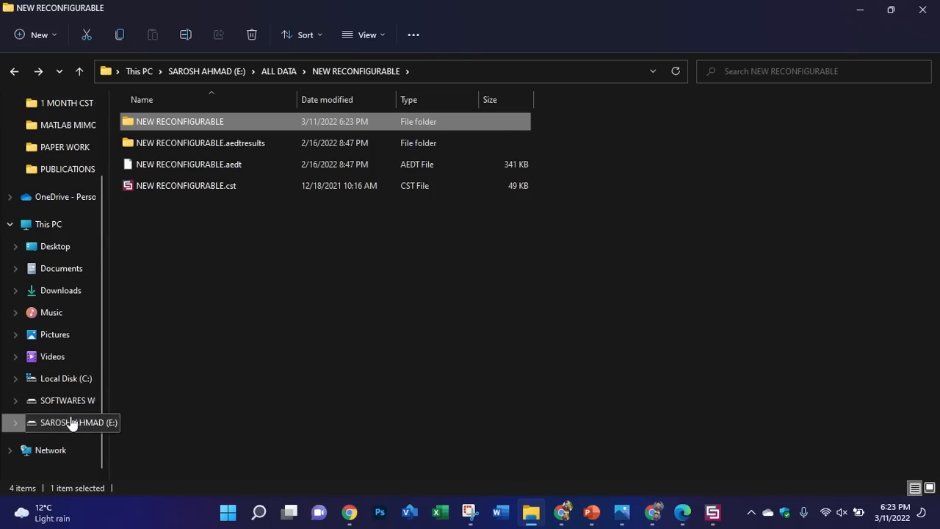
Step: Browse the E: drive to ALL DATA, look through the CONFERENCE SUBMITTED folder, and return to ALL DATA
click(74, 423)
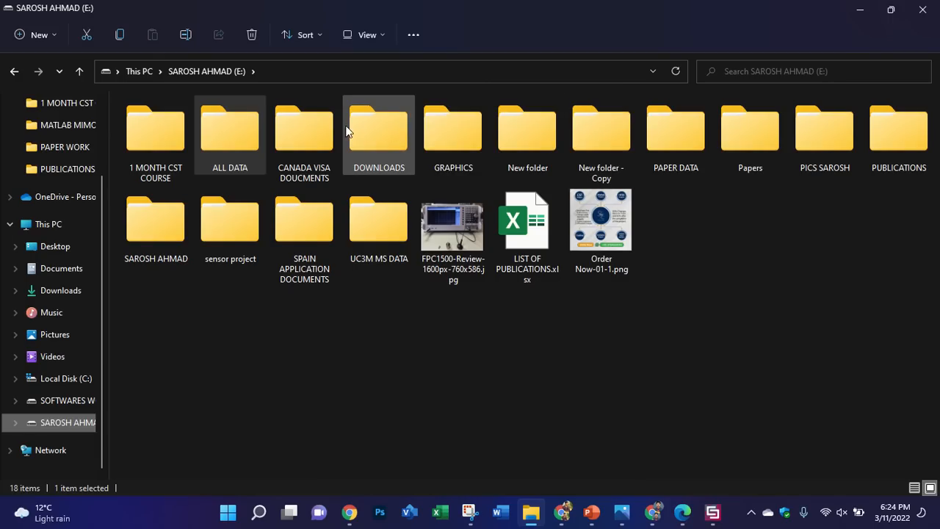
double_click(213, 136)
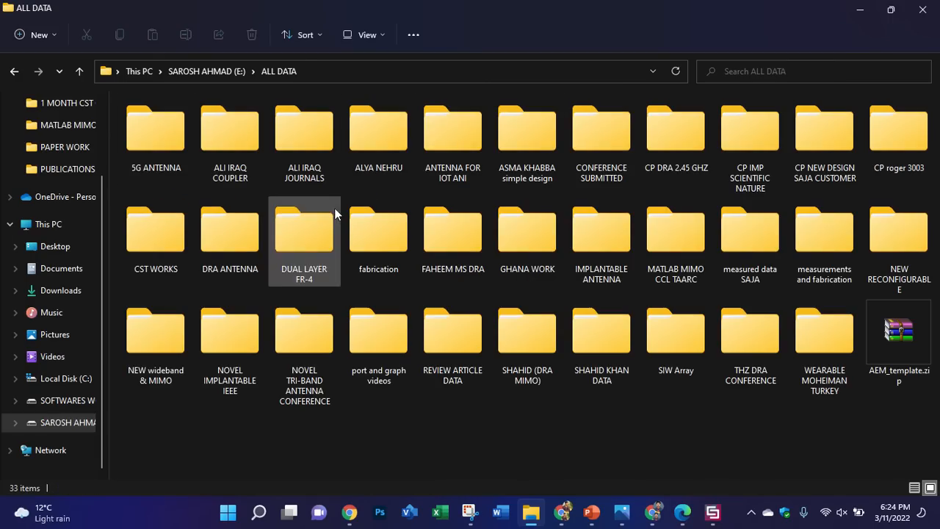
double_click(613, 139)
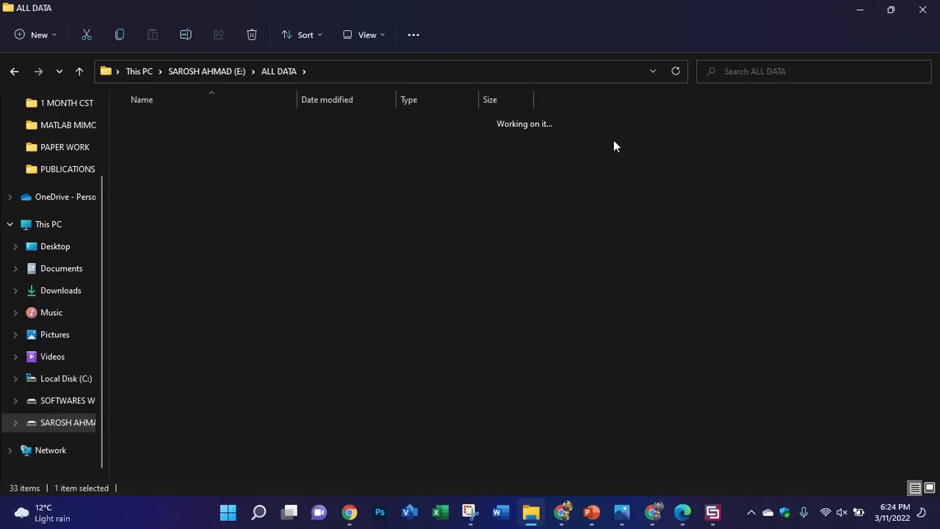
scroll(566, 213, down, 5)
scroll(527, 178, up, 5)
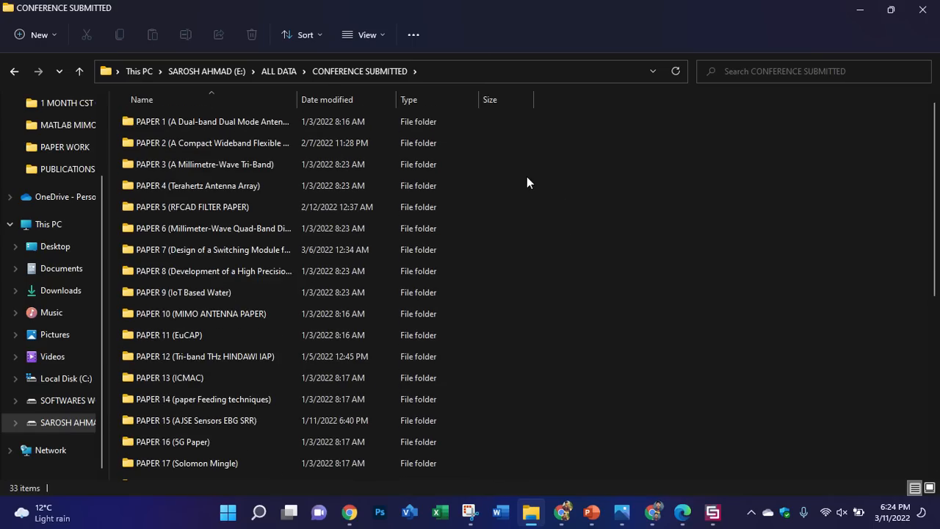
click(279, 71)
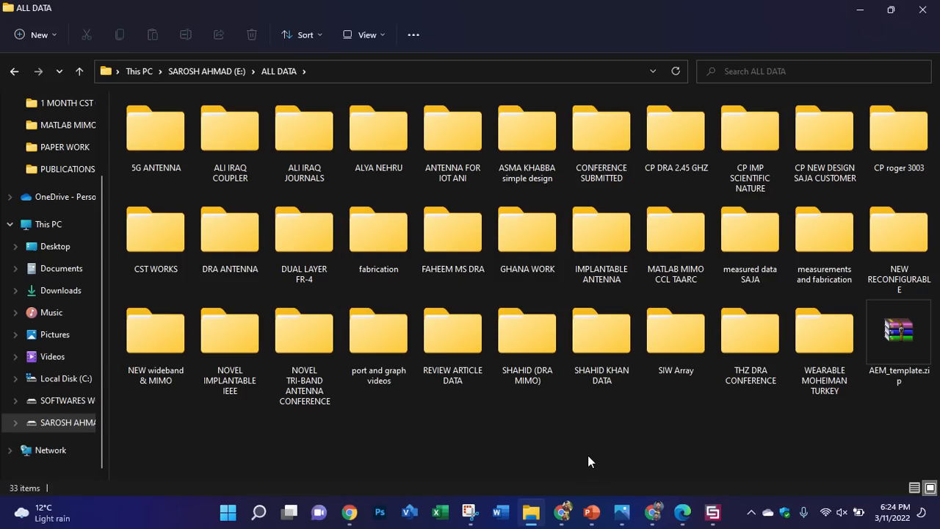
Step: Revisit slide 3 in PowerPoint, switch to CST STUDIO SUITE, and view the antenna tilted and from the front
click(592, 512)
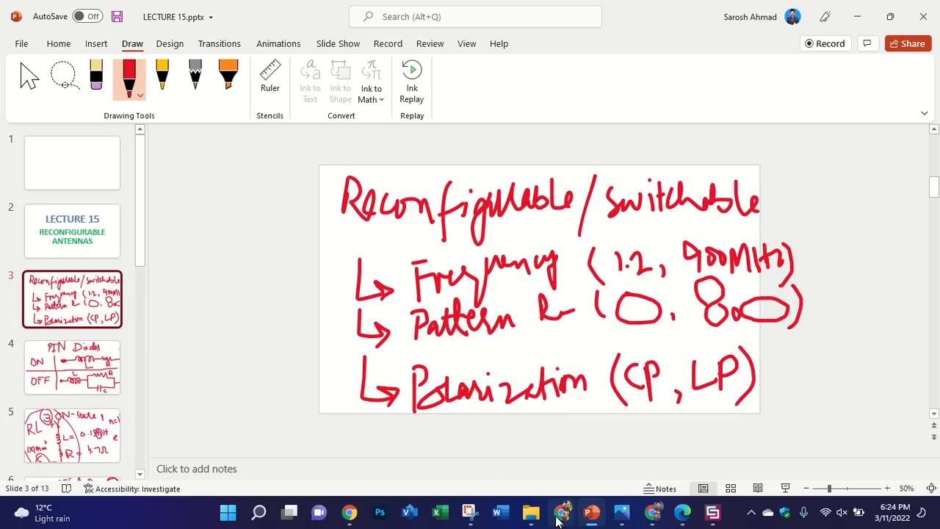
click(526, 516)
click(530, 514)
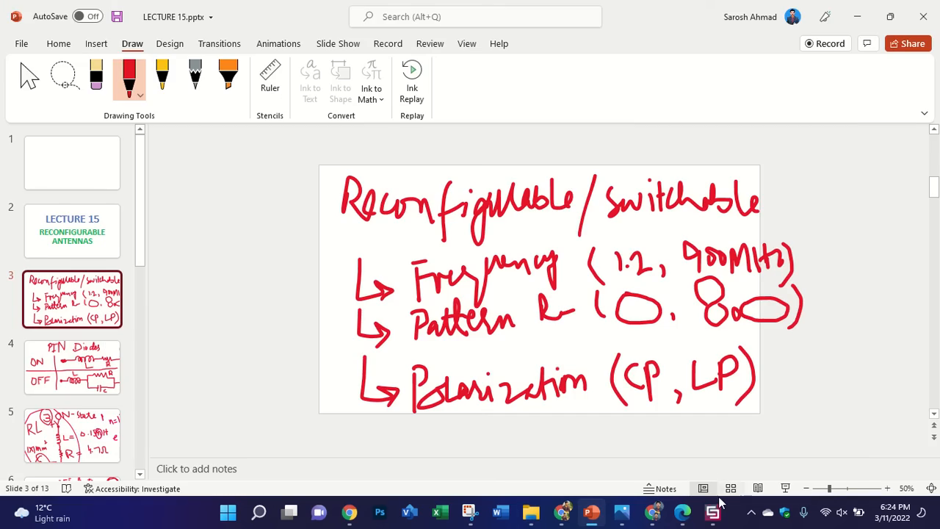
click(712, 512)
scroll(425, 284, down, 3)
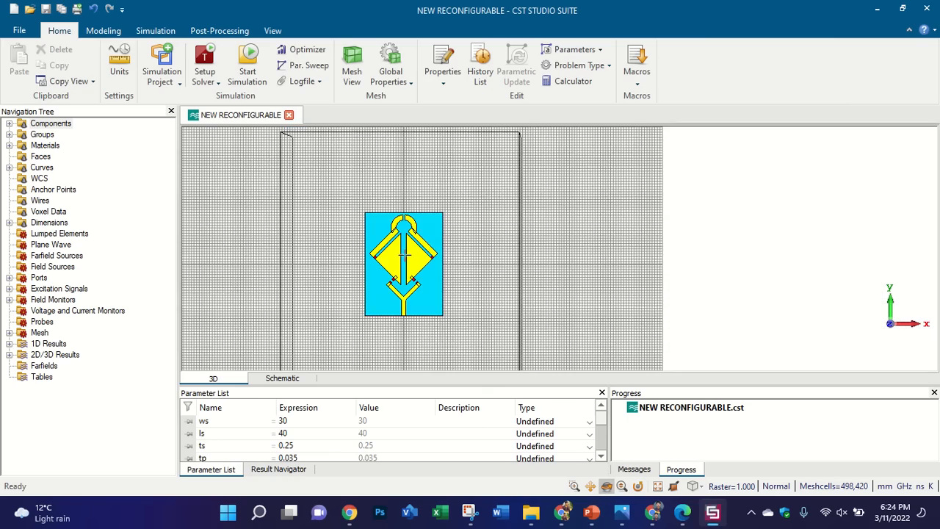
scroll(407, 270, up, 5)
drag(412, 286, 486, 178)
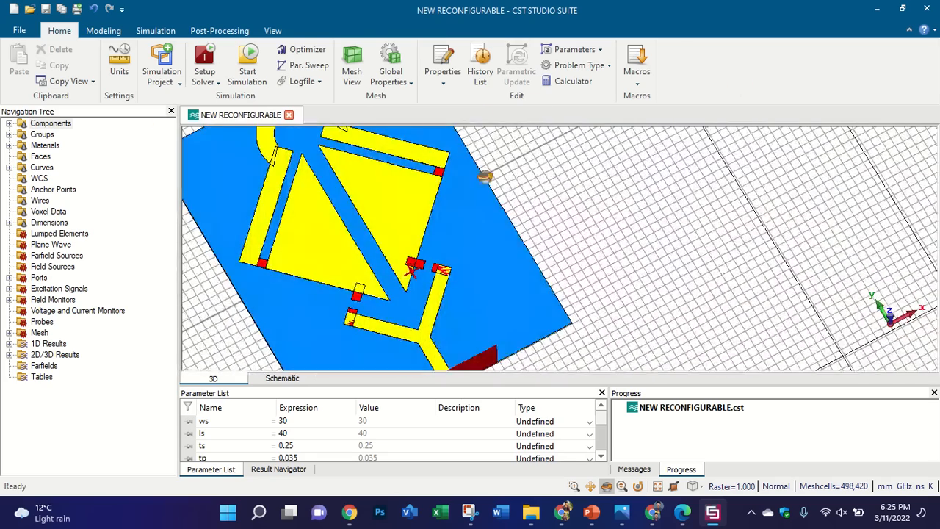
key(5)
scroll(380, 287, down, 4)
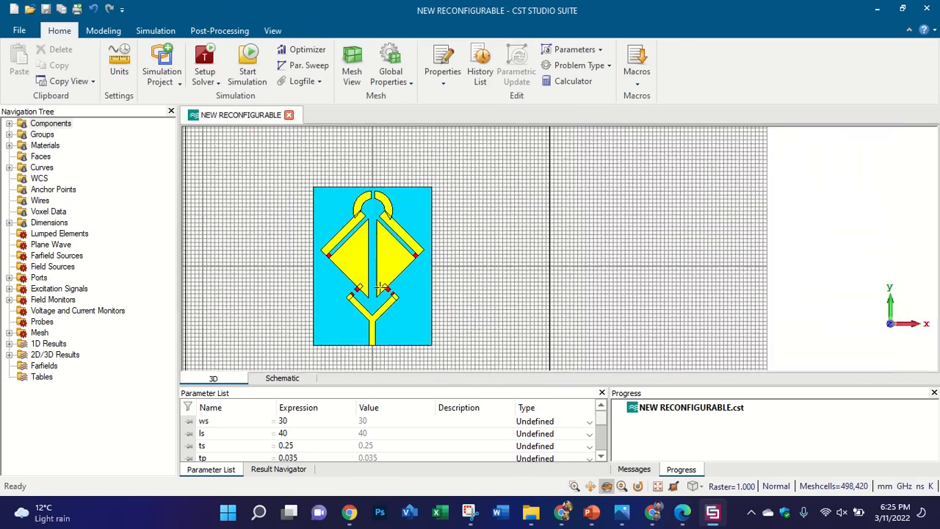
Step: Examine the red pads and gaps between the Y-shaped feed line and the two triangular patches up close
scroll(377, 262, up, 4)
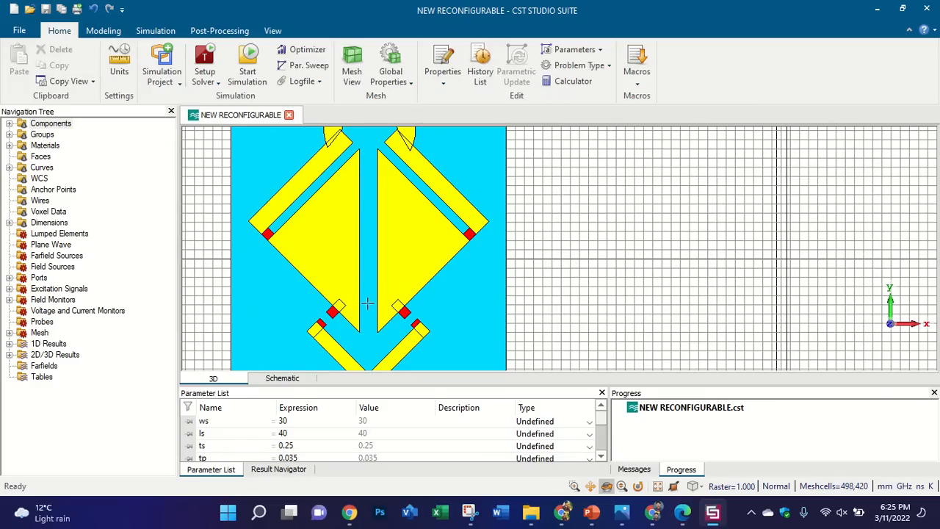
scroll(315, 252, up, 2)
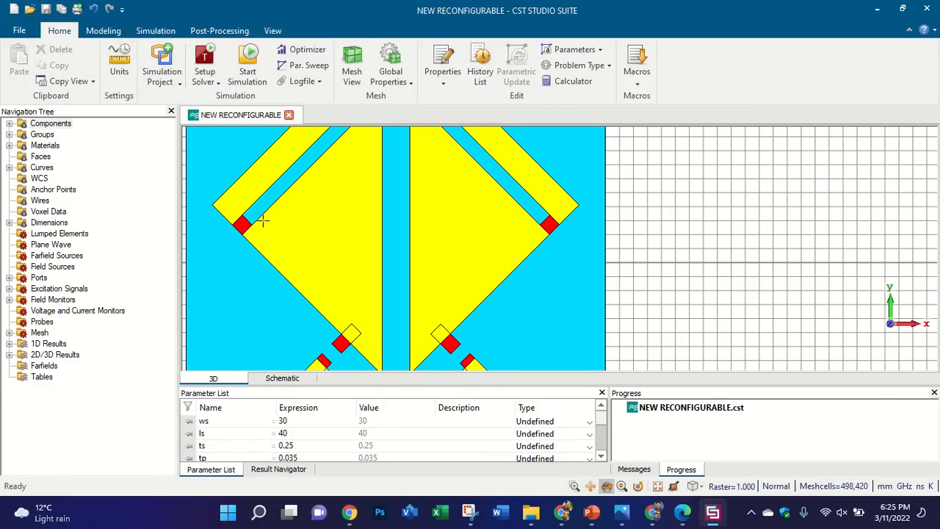
scroll(263, 221, down, 3)
scroll(298, 268, up, 5)
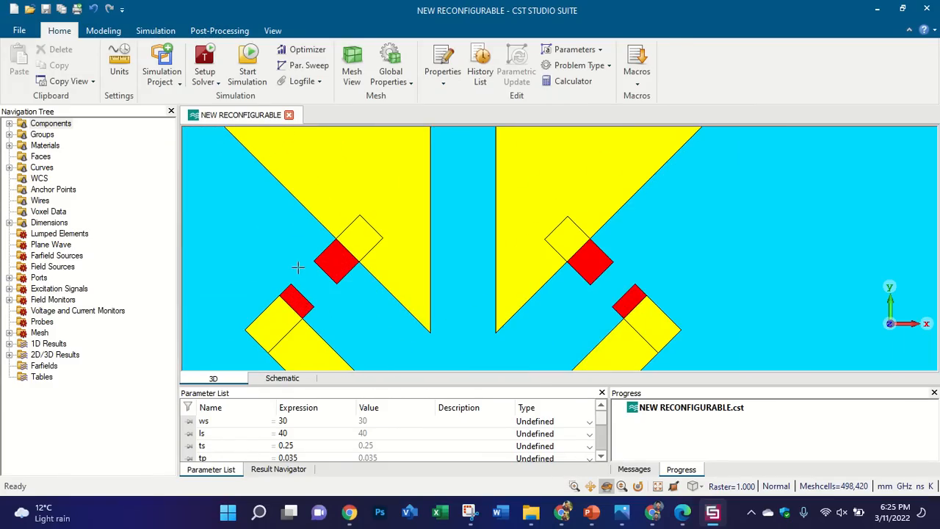
scroll(369, 289, up, 2)
drag(300, 276, 290, 248)
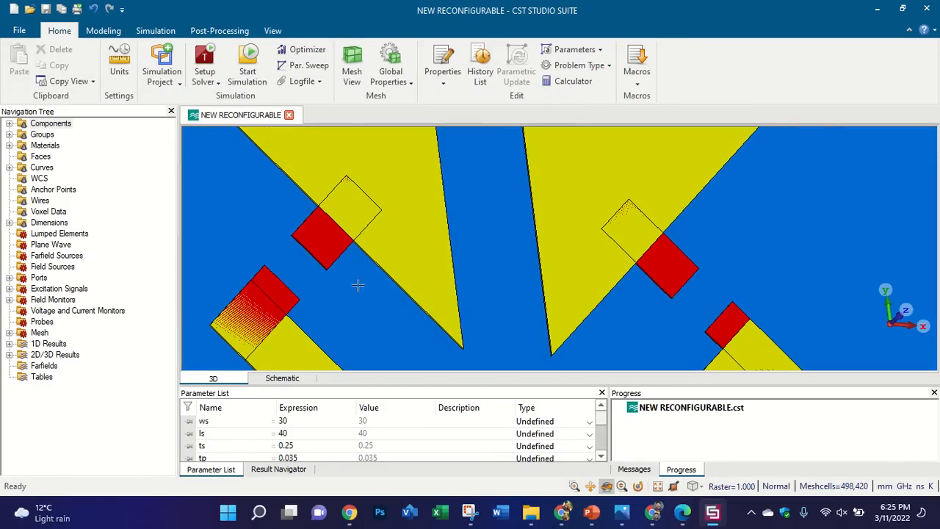
scroll(737, 294, up, 2)
scroll(617, 270, down, 2)
scroll(660, 289, up, 1)
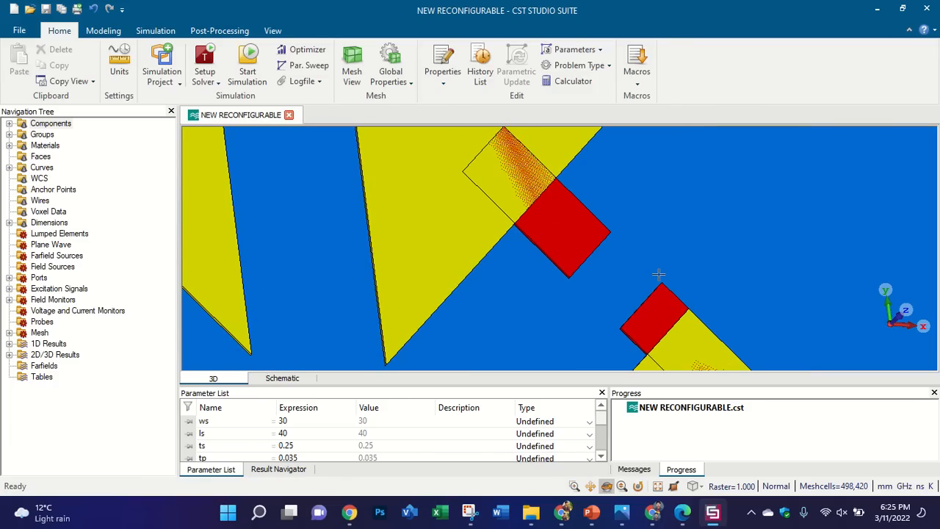
scroll(659, 274, down, 2)
scroll(659, 275, up, 1)
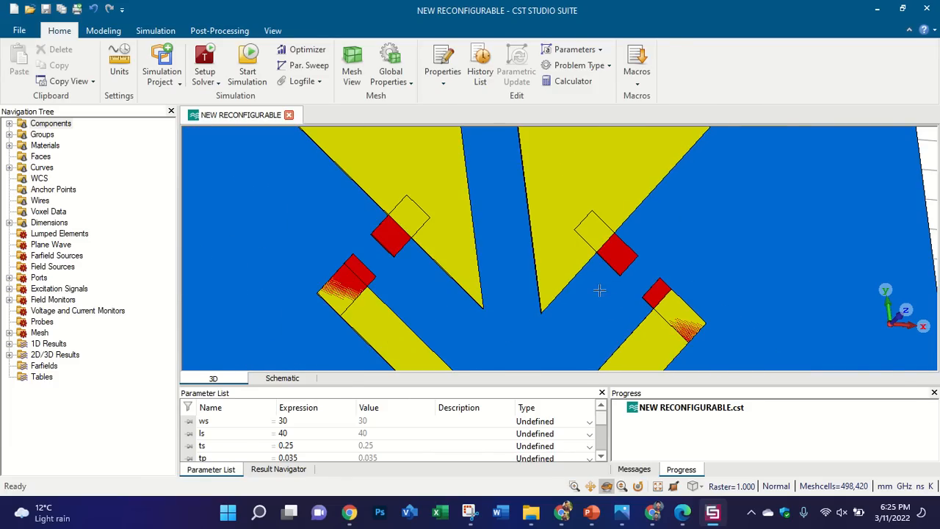
scroll(600, 291, down, 2)
scroll(649, 293, down, 3)
scroll(647, 193, up, 2)
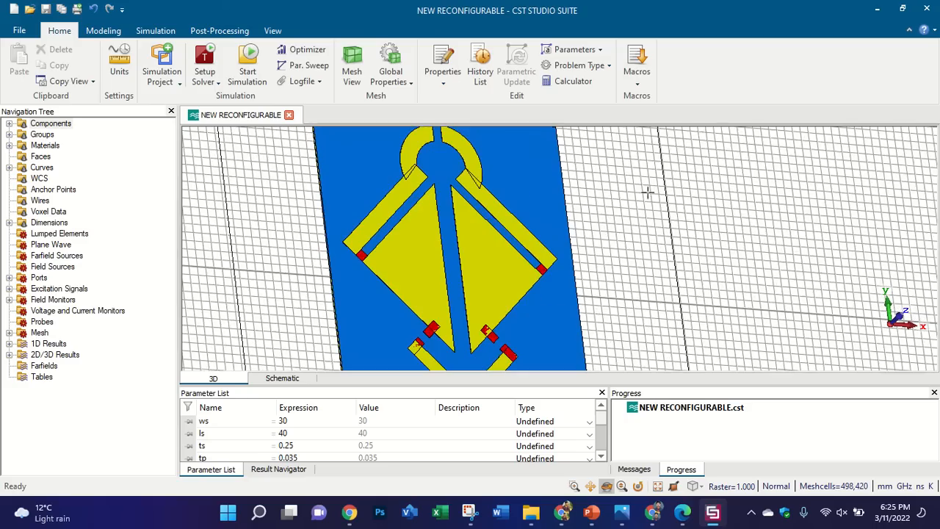
scroll(447, 261, down, 2)
Step: Examine the gap between the two curved arms at the upper end of the antenna in front view
key(5)
scroll(461, 166, up, 4)
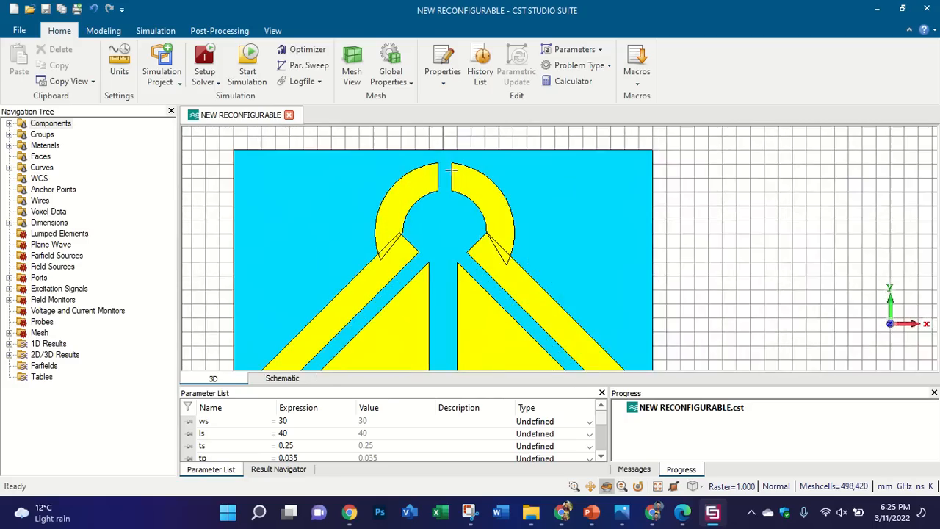
scroll(423, 137, up, 2)
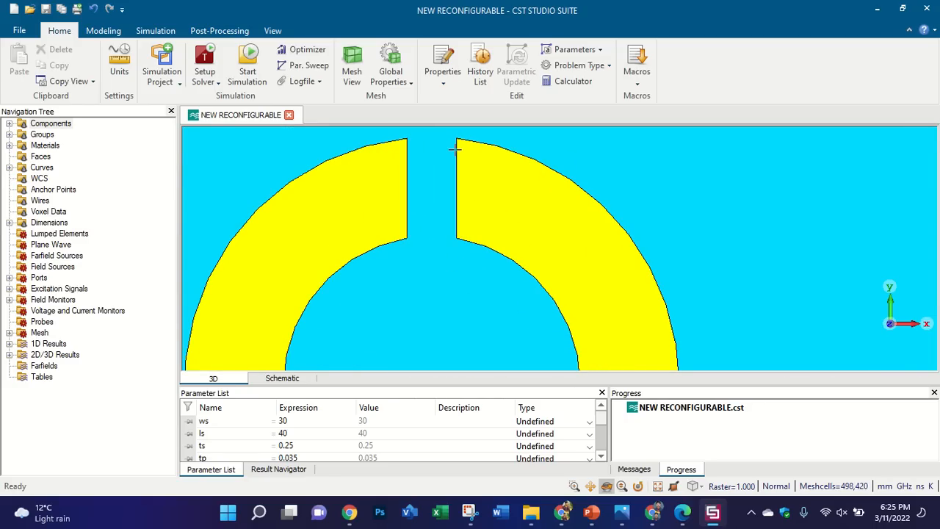
scroll(423, 197, down, 5)
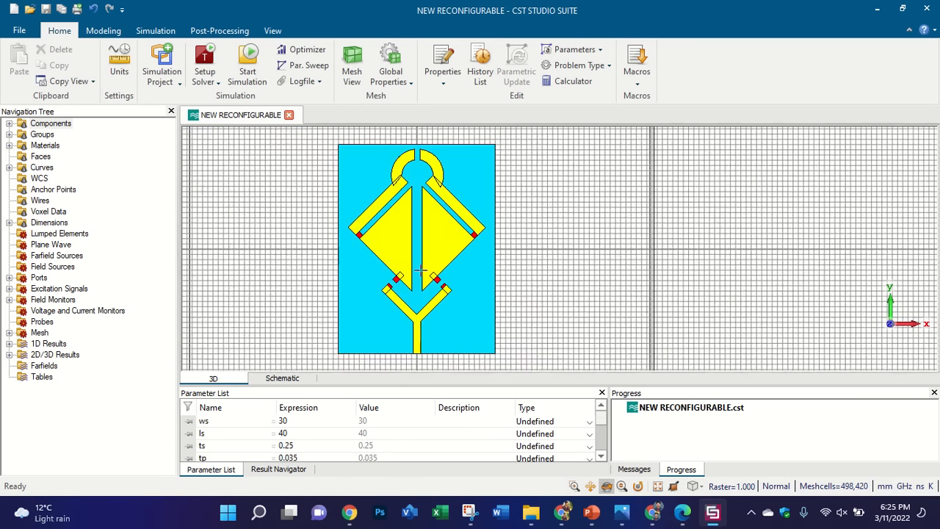
Step: Examine the red diode block joining the left diagonal arm to the left triangular patch
scroll(406, 288, up, 3)
scroll(406, 289, down, 3)
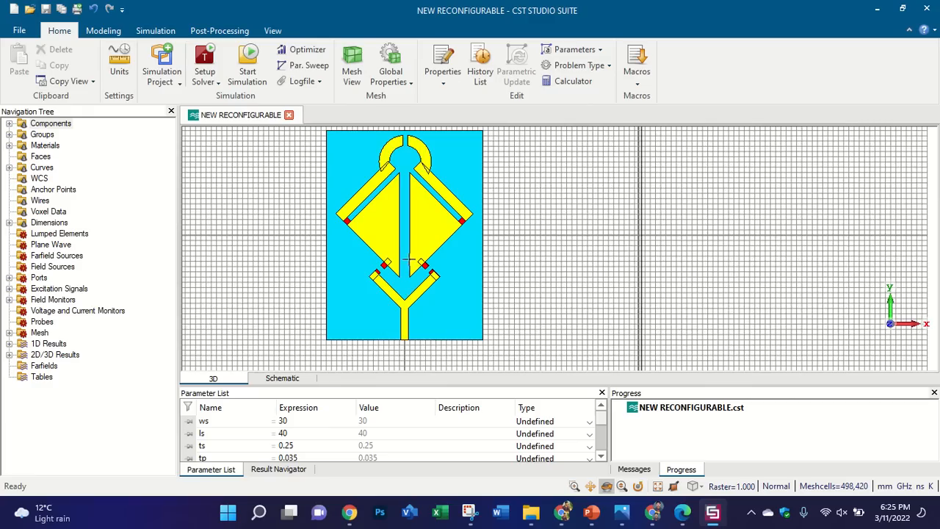
scroll(408, 258, up, 2)
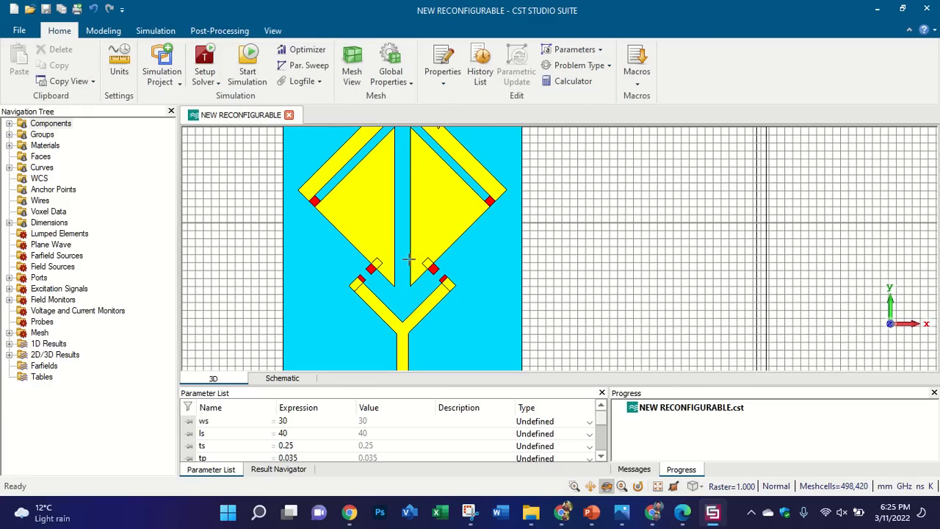
scroll(326, 194, up, 5)
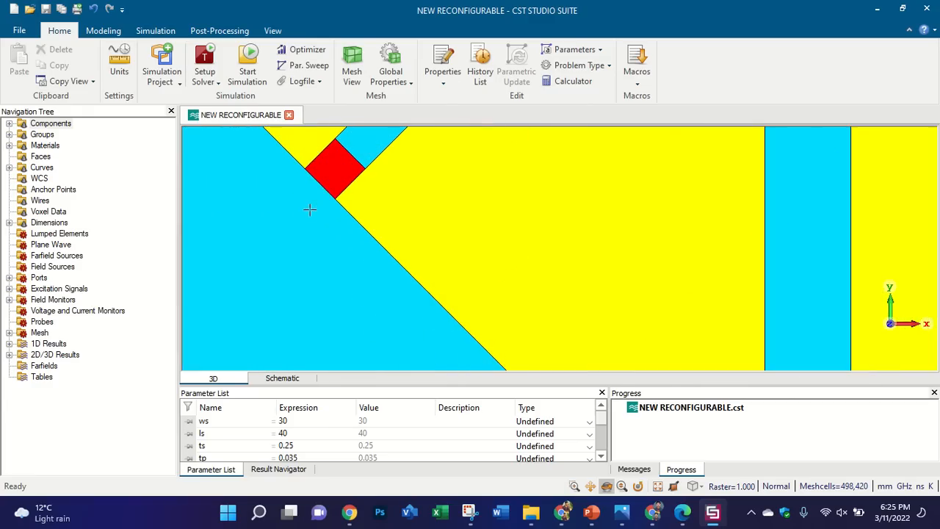
scroll(331, 245, down, 4)
scroll(300, 210, up, 4)
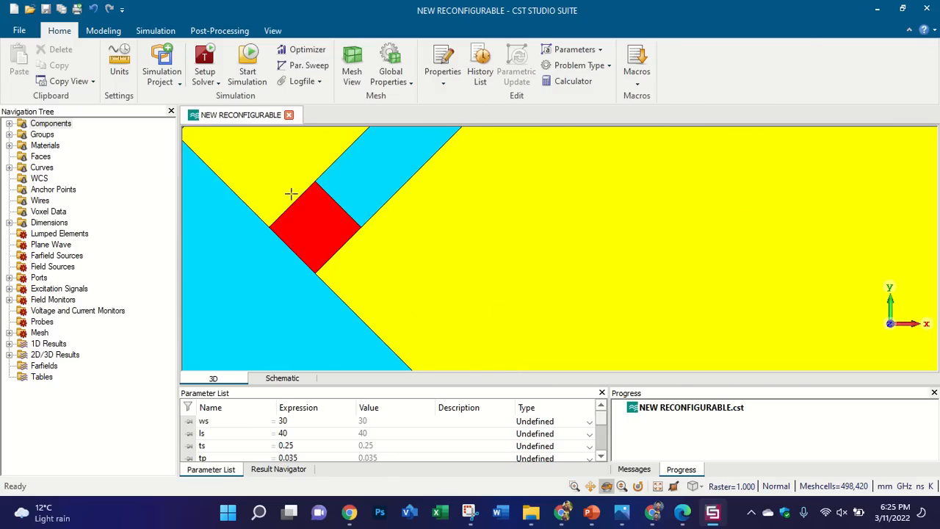
mouse_move(291, 193)
mouse_down()
mouse_move(304, 178)
mouse_move(380, 168)
mouse_up()
key(5)
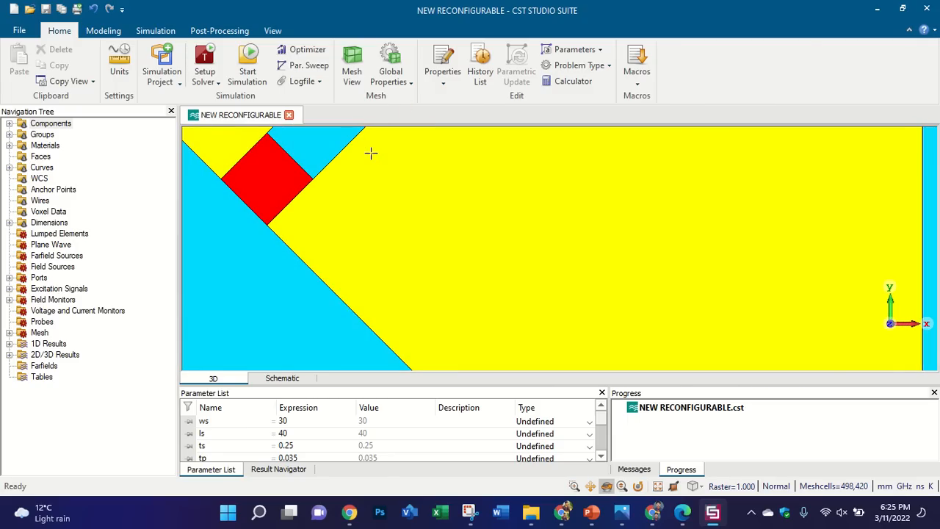
scroll(325, 220, down, 4)
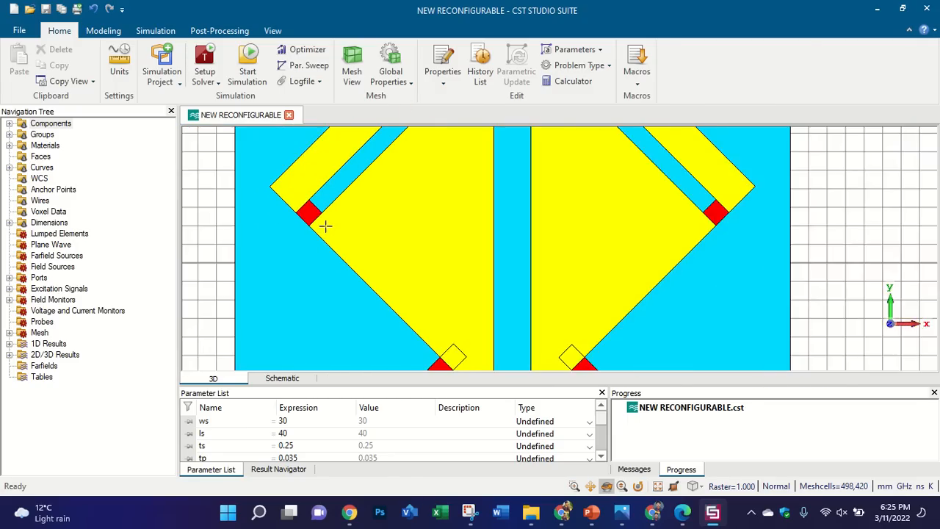
scroll(235, 183, up, 4)
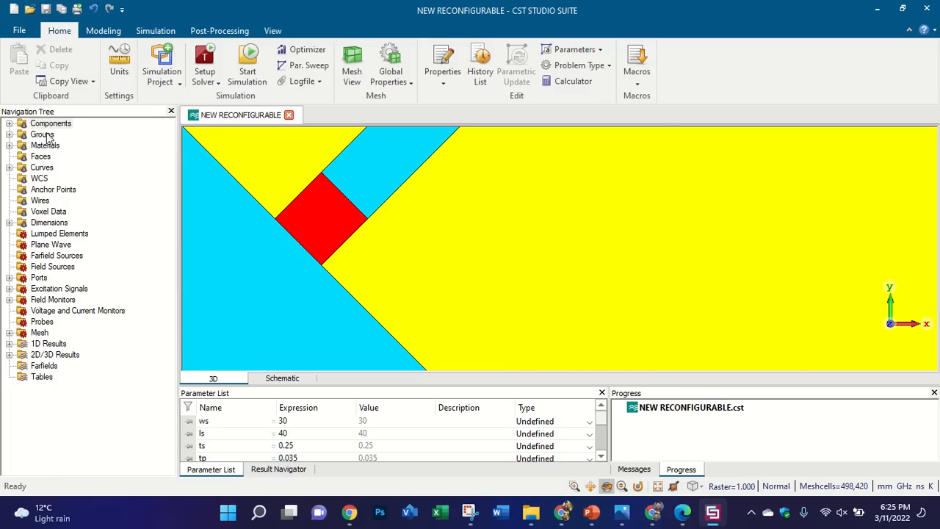
Step: Expand component1 and component2 in the model's components, and inspect solid5 of component2 and solid6 of component1
click(9, 123)
click(22, 135)
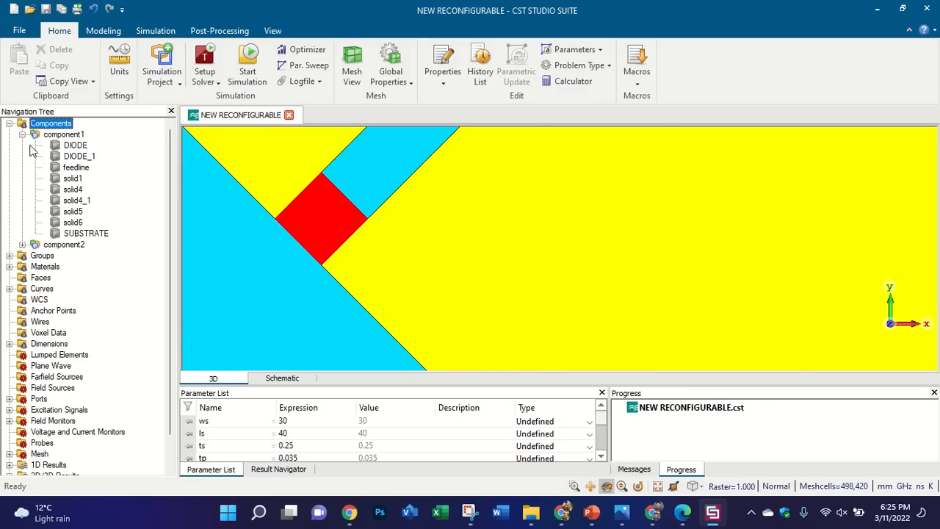
click(22, 244)
click(60, 256)
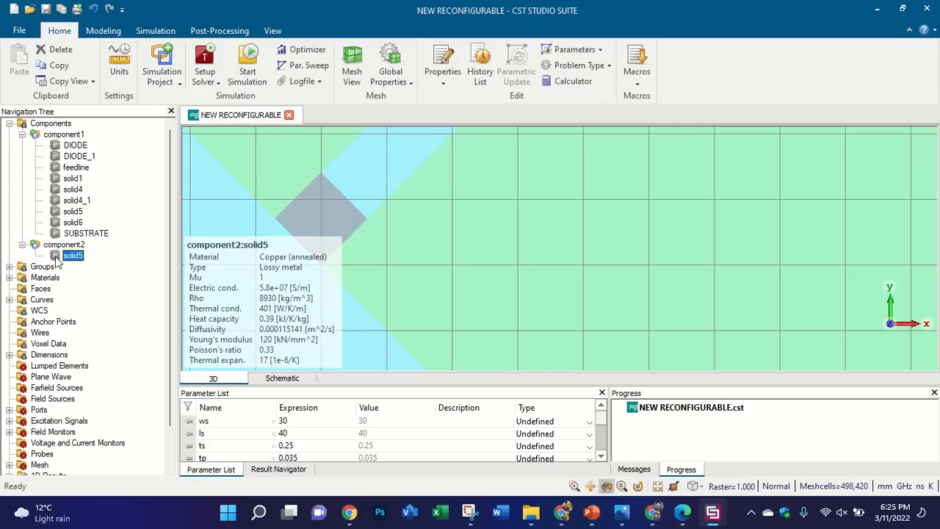
click(73, 221)
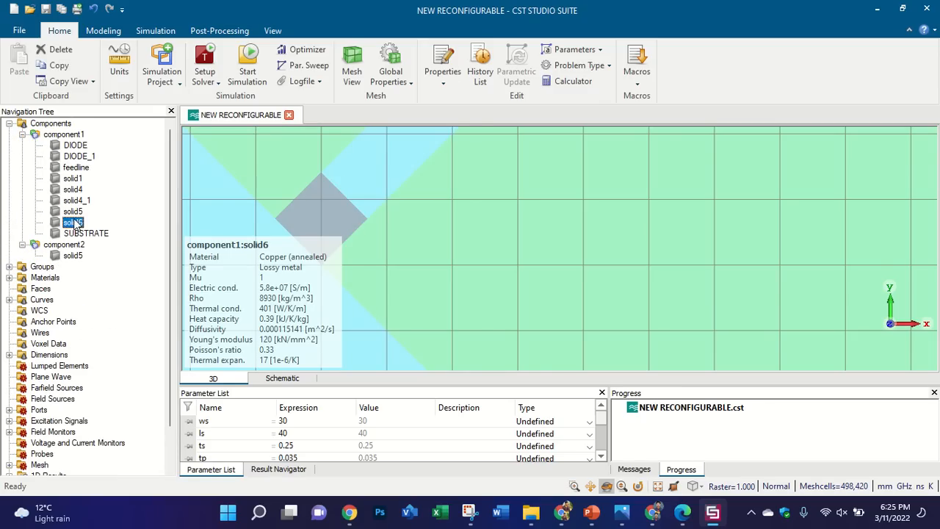
Step: Collapse component2 and inspect the DIODE solid of component1
click(79, 146)
click(77, 135)
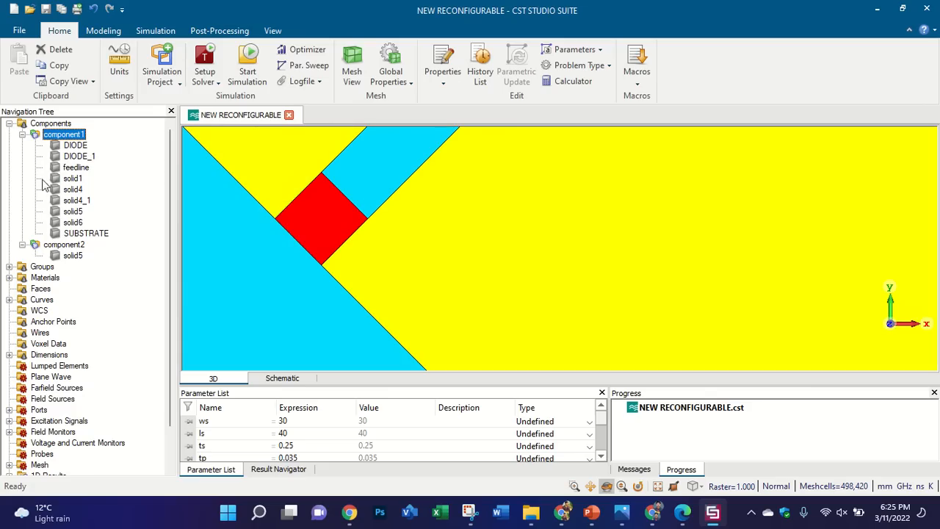
click(23, 244)
click(74, 145)
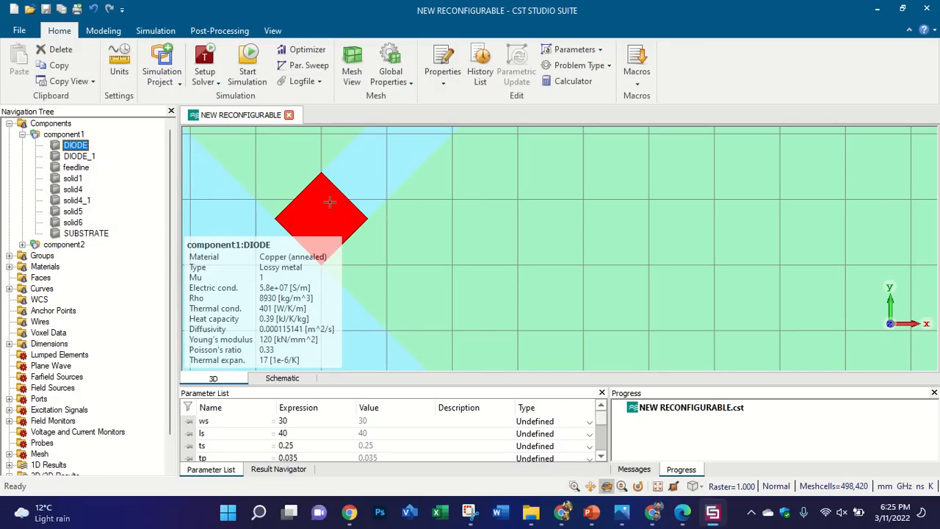
click(86, 137)
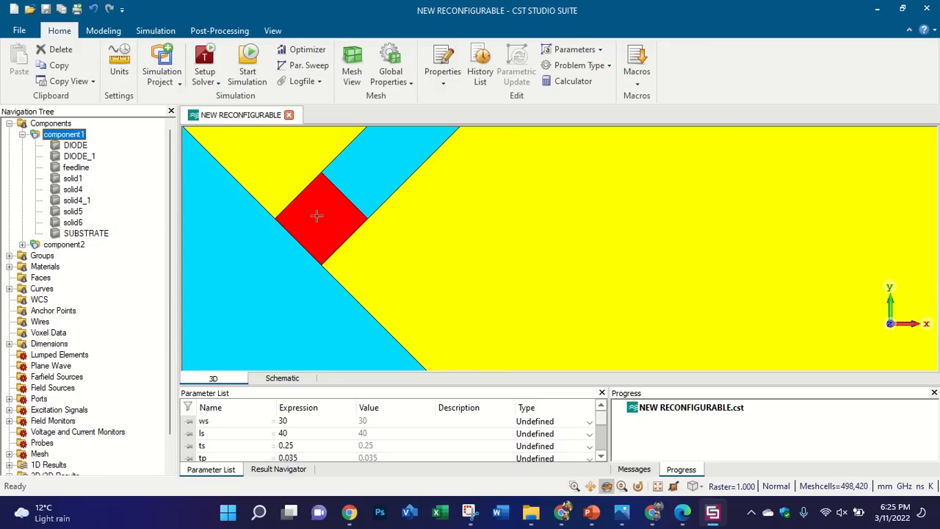
Step: Examine the DIODE block and its thin edge up close from a tilted angle, isolating it from the rest of component1
scroll(280, 226, up, 3)
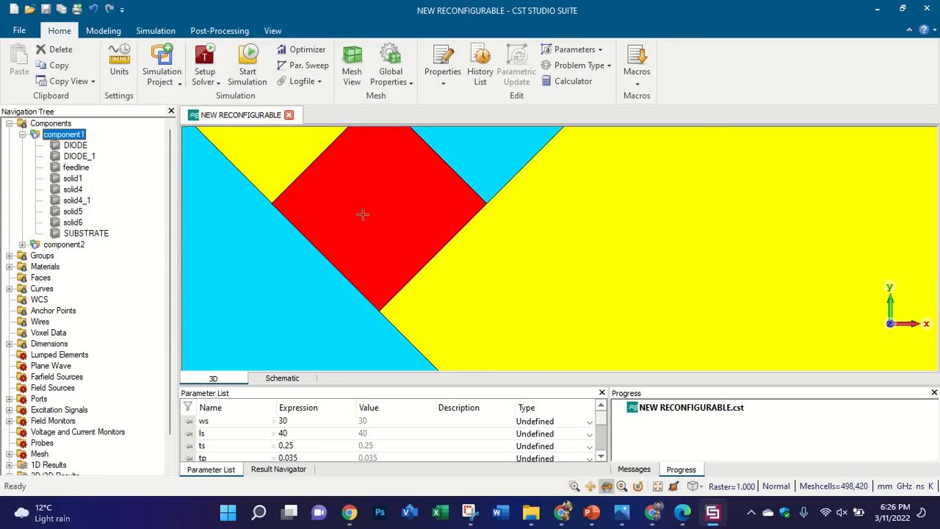
drag(363, 215, 463, 111)
click(86, 145)
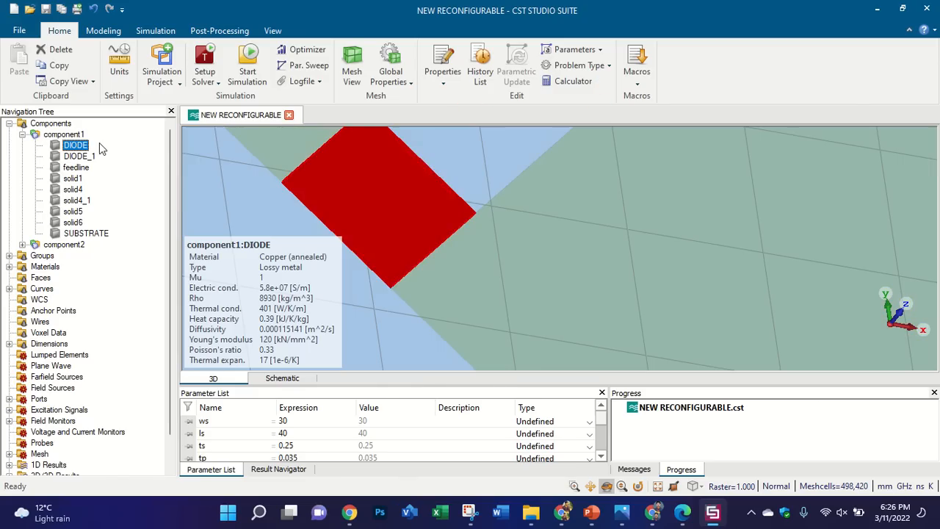
click(81, 135)
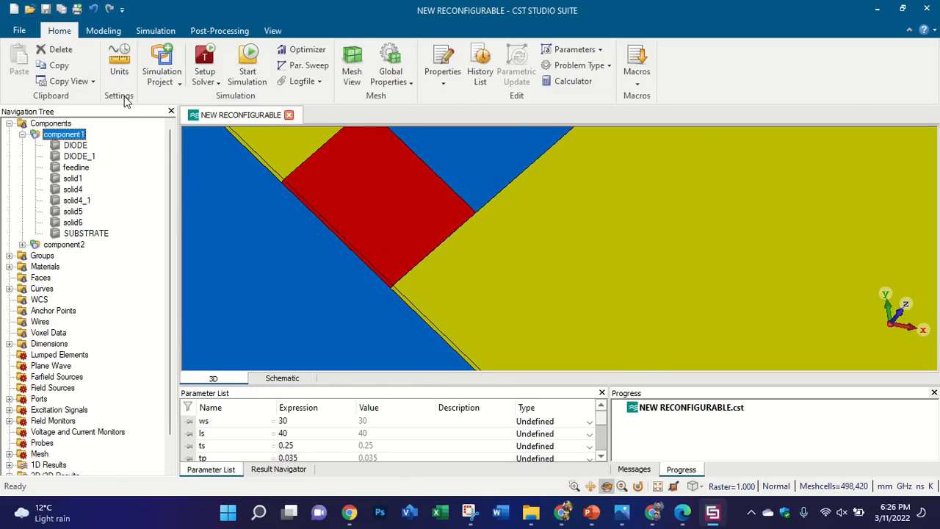
scroll(300, 248, down, 2)
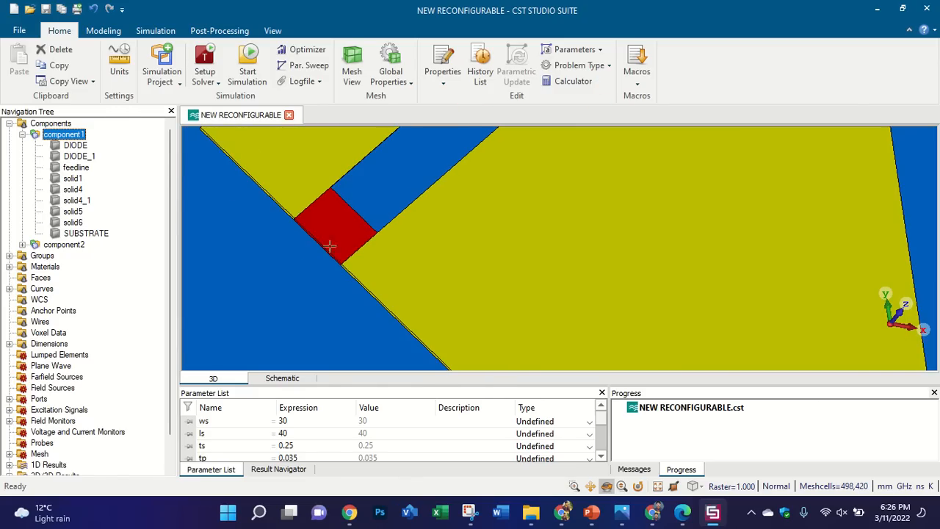
Step: Switch to LECTURE 15.pptx in PowerPoint and handwrite "1 X 1 mm²" in red ink on blank slide 13
click(591, 512)
scroll(62, 379, down, 8)
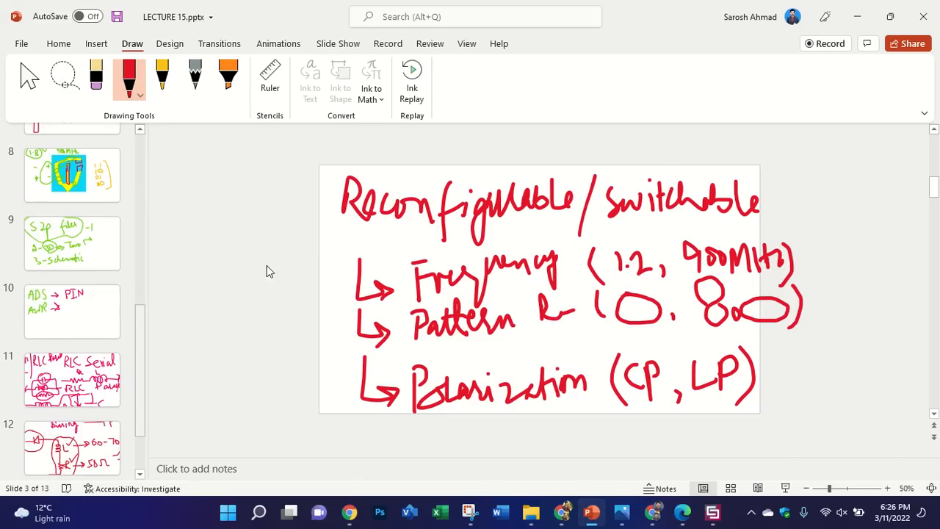
click(94, 413)
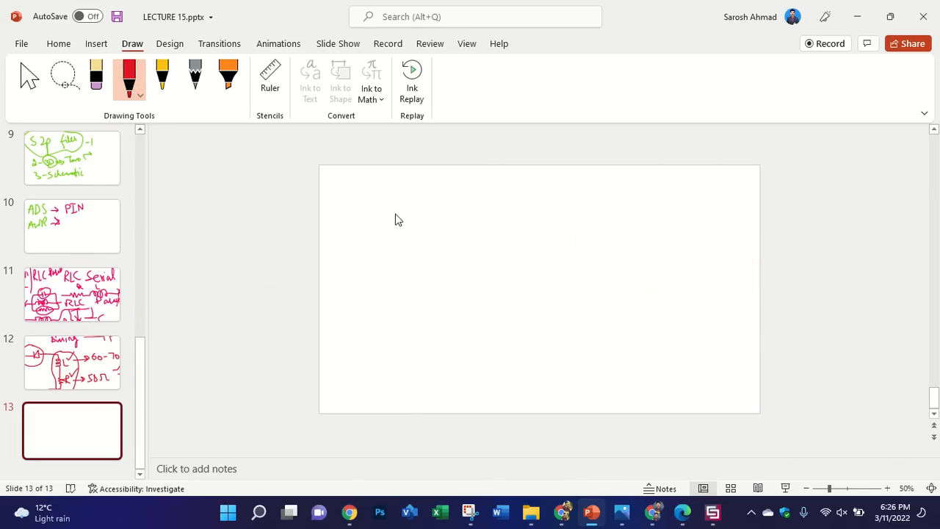
drag(395, 213, 392, 253)
drag(445, 211, 426, 250)
drag(425, 231, 452, 251)
mouse_move(467, 206)
mouse_down()
mouse_move(470, 251)
mouse_move(533, 237)
mouse_move(563, 244)
mouse_up()
drag(567, 207, 588, 225)
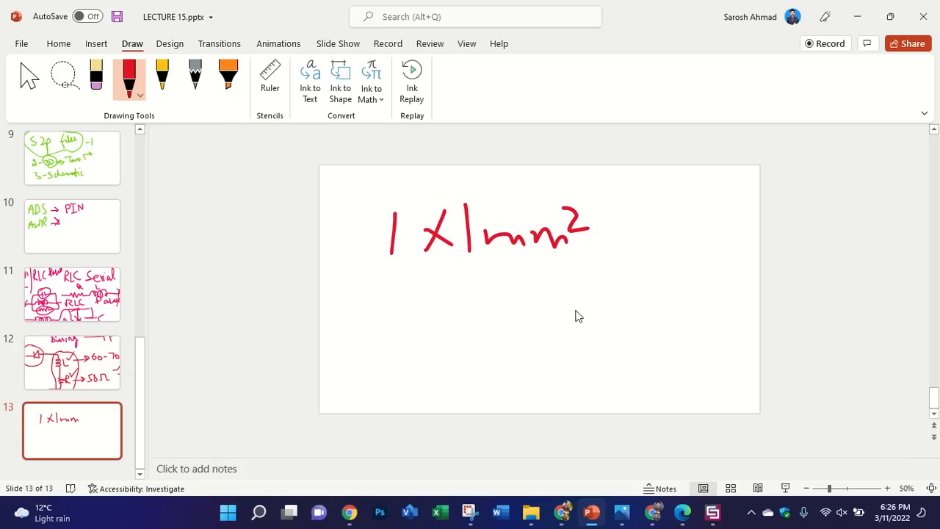
Step: Switch back to CST Studio Suite and align the local WCS with the outer edge of the red DIODE block
click(714, 517)
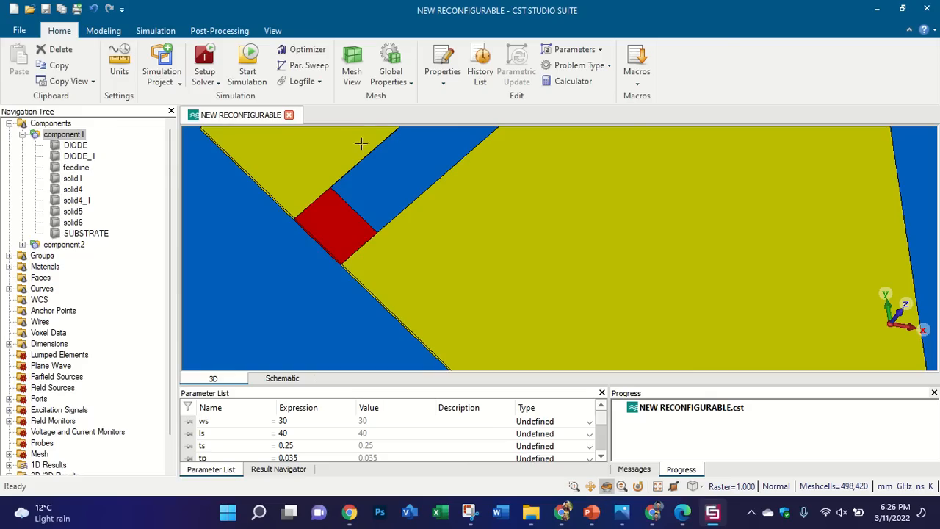
key(5)
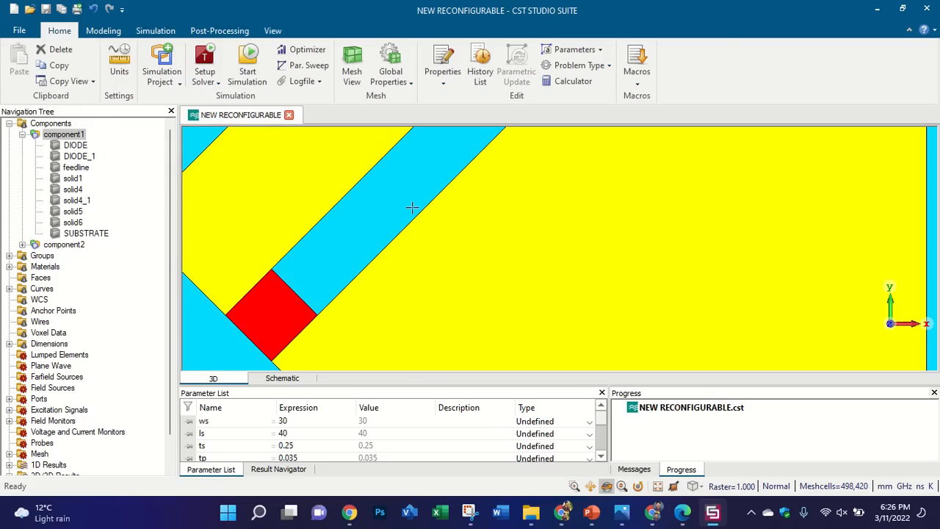
scroll(428, 184, down, 2)
scroll(304, 275, up, 4)
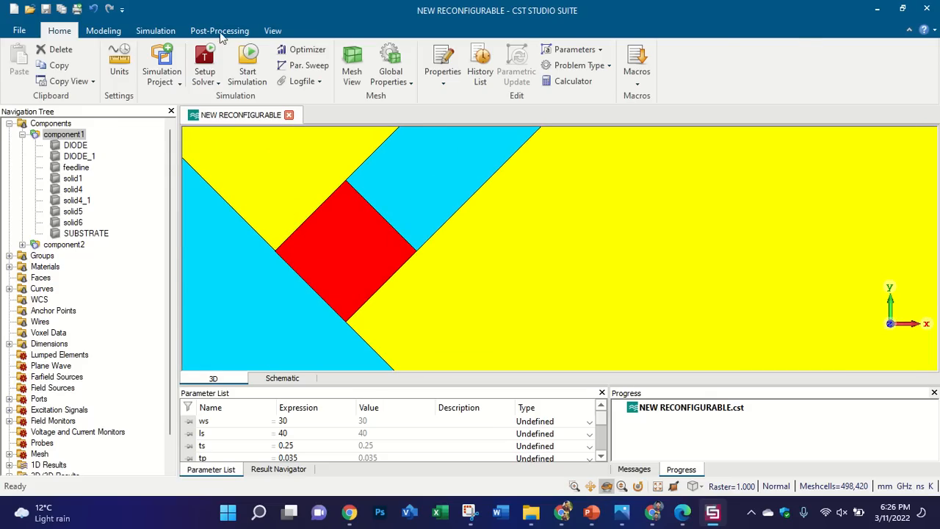
click(111, 35)
click(731, 63)
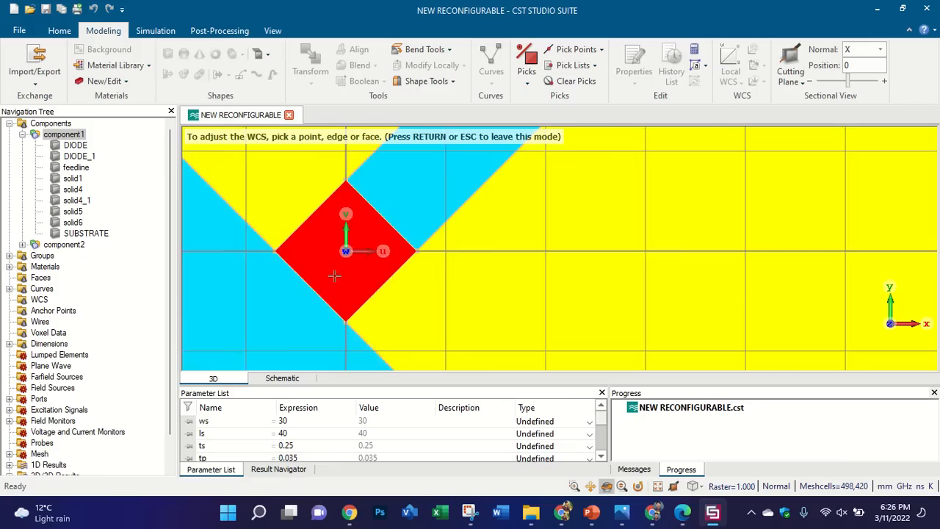
click(310, 287)
Step: Translate the DIODE solid by -1 along U, accepting deletion of the current and parametric results
click(75, 144)
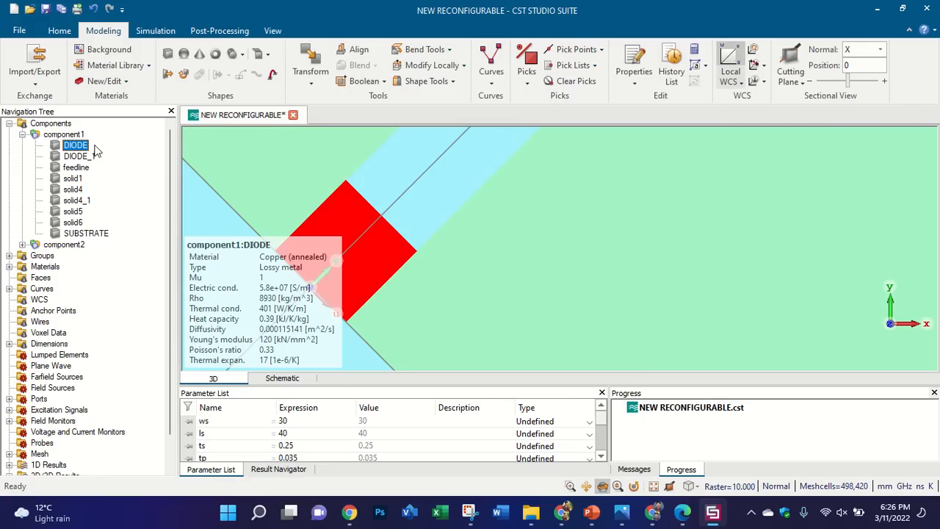
click(311, 67)
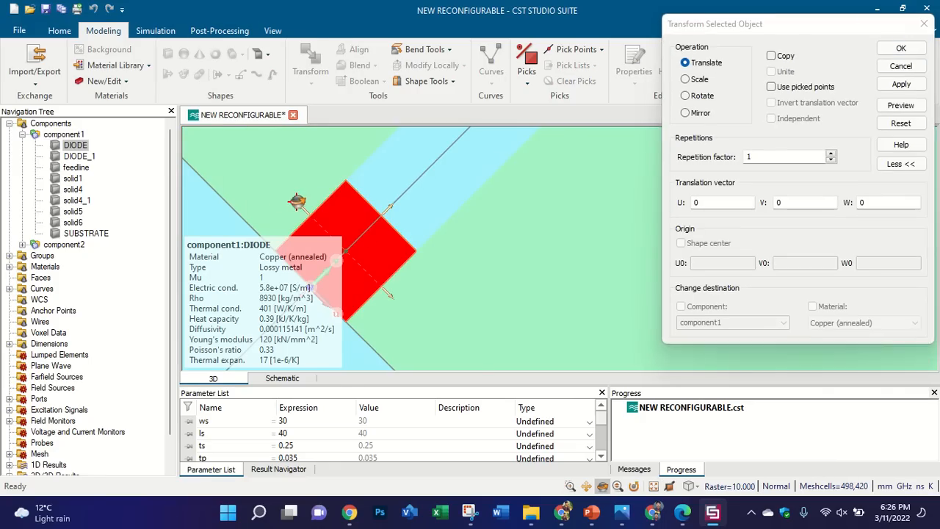
key(KP_7)
scroll(350, 279, down, 8)
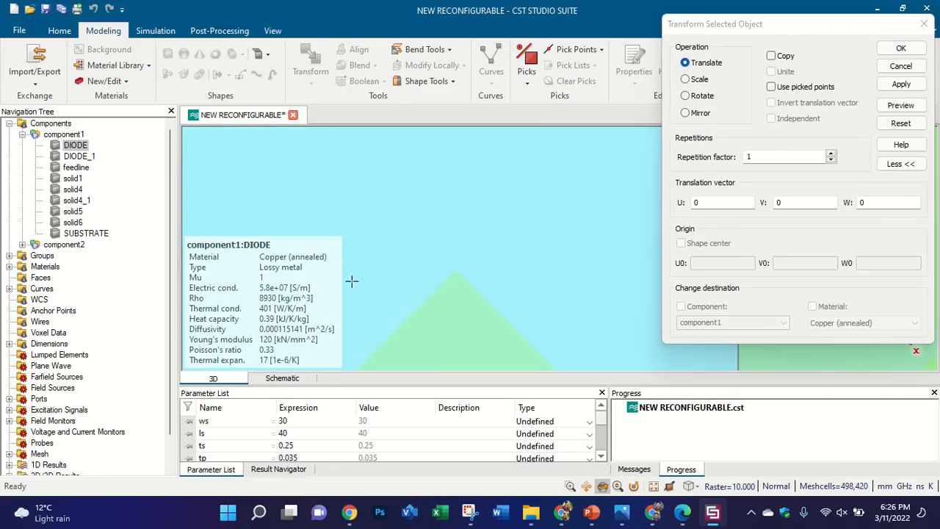
scroll(439, 204, up, 5)
scroll(435, 252, down, 7)
drag(435, 252, 423, 209)
key(KP_7)
scroll(441, 253, up, 7)
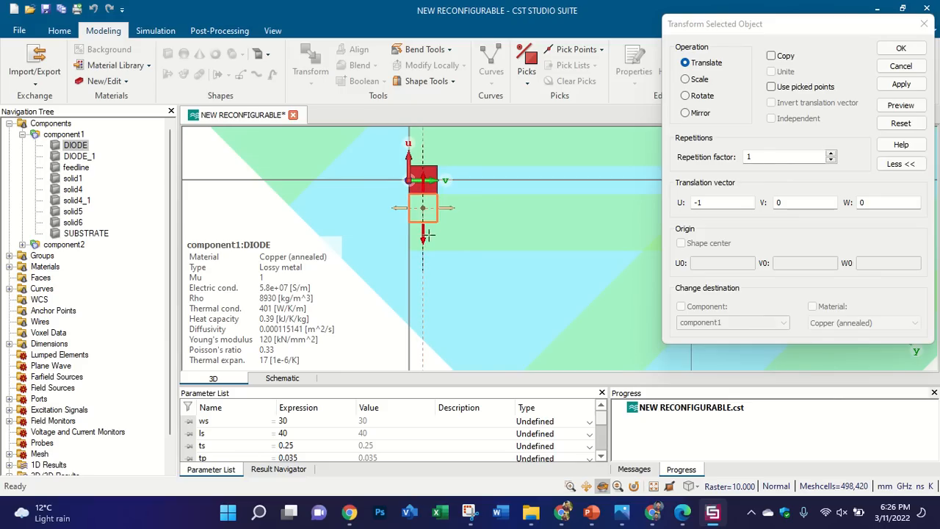
click(901, 48)
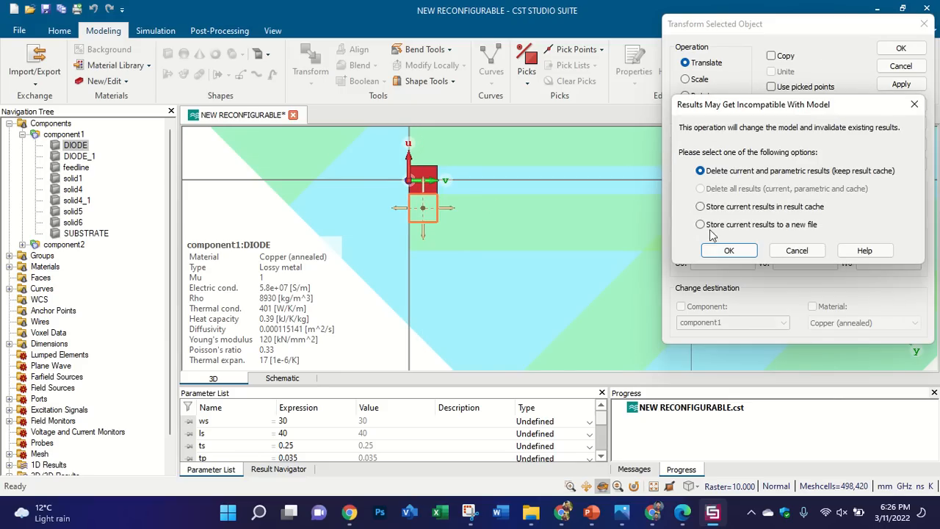
click(722, 253)
Step: Examine the moved DIODE block beside the gap between the diagonal arm and the triangular patch
click(91, 134)
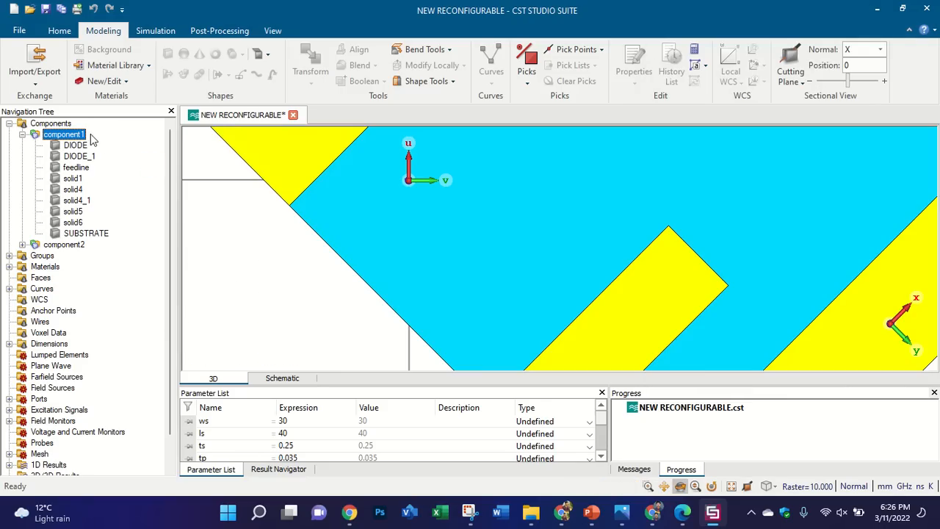
scroll(329, 248, down, 5)
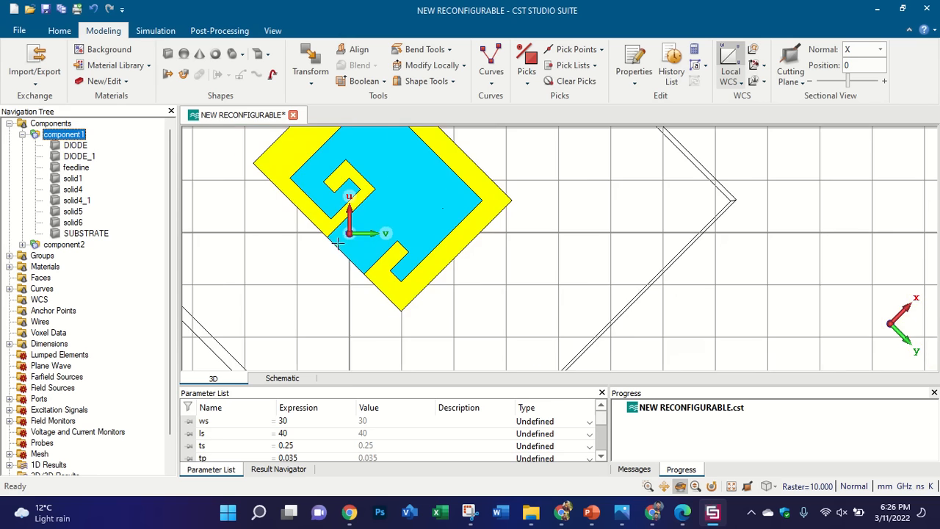
drag(516, 199, 47, 360)
drag(586, 144, 502, 180)
scroll(504, 179, up, 10)
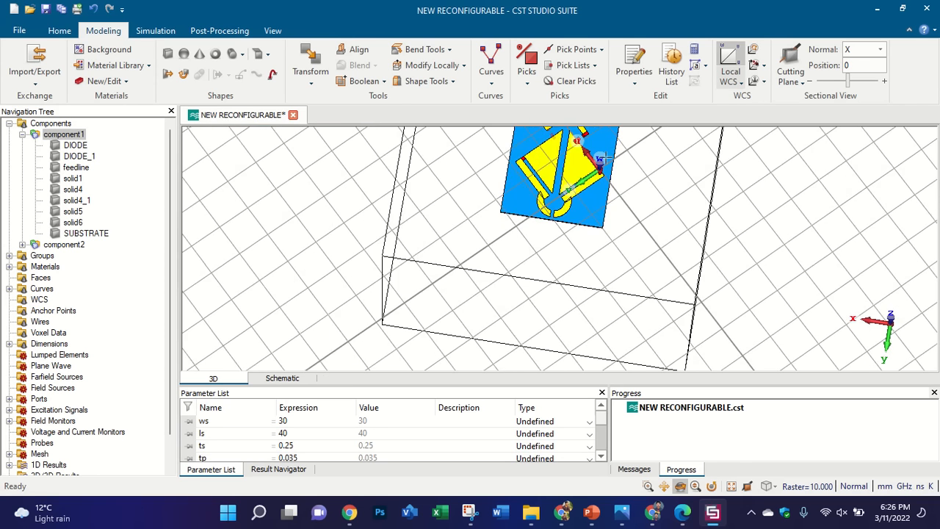
drag(582, 246, 558, 281)
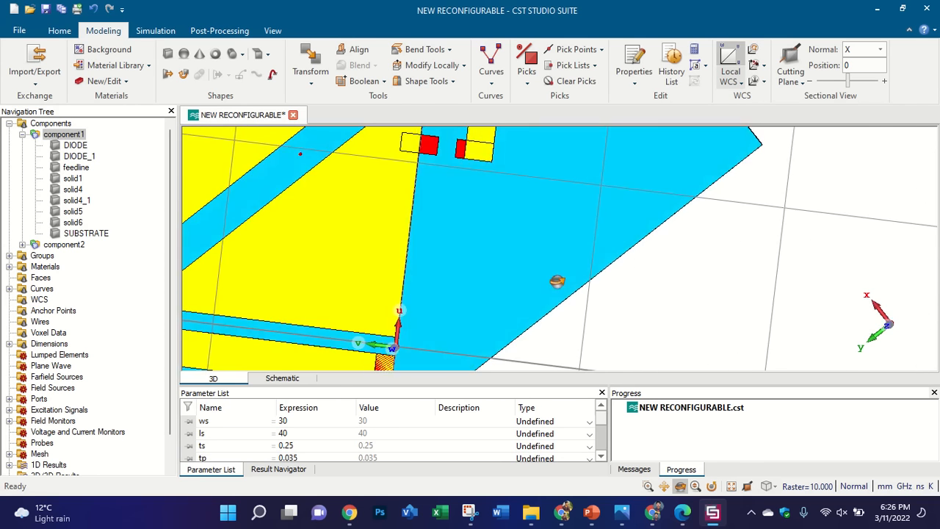
scroll(521, 203, down, 4)
scroll(443, 255, up, 4)
scroll(504, 264, up, 2)
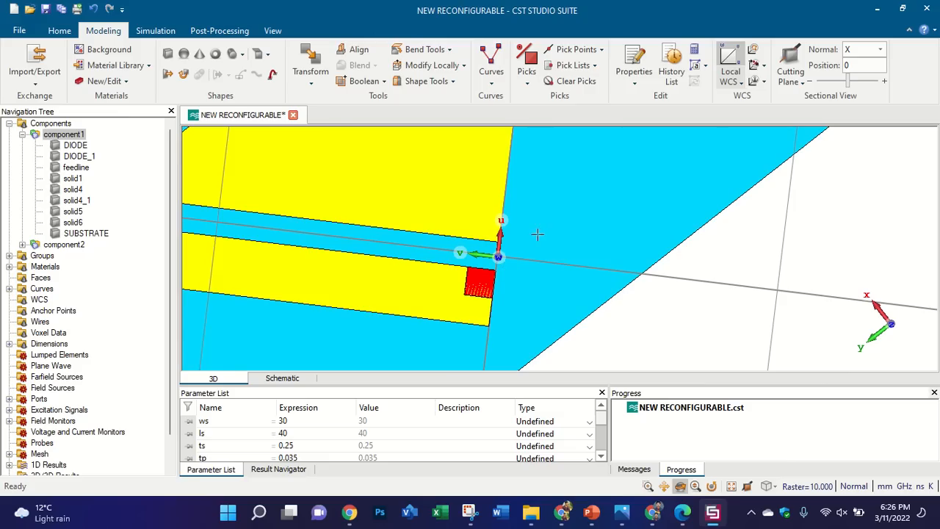
scroll(484, 270, up, 2)
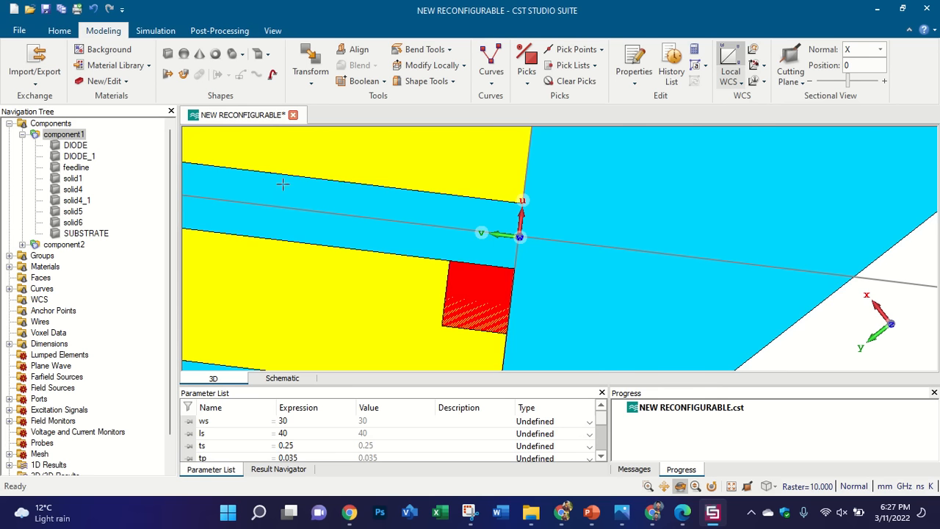
Step: Examine the red diode pads across the whole antenna with all components shown
scroll(386, 238, down, 5)
drag(416, 262, 506, 272)
scroll(505, 272, down, 4)
scroll(455, 207, up, 6)
click(46, 124)
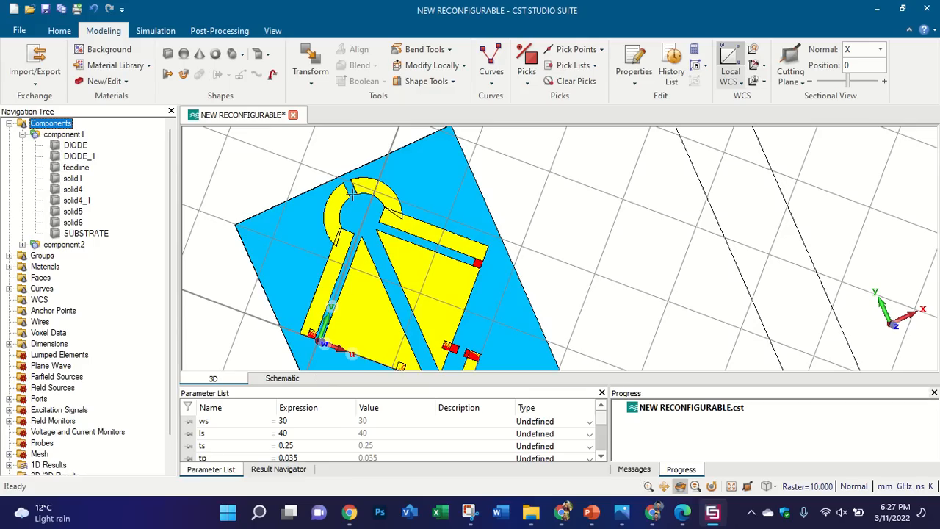
scroll(354, 194, down, 2)
scroll(327, 296, up, 5)
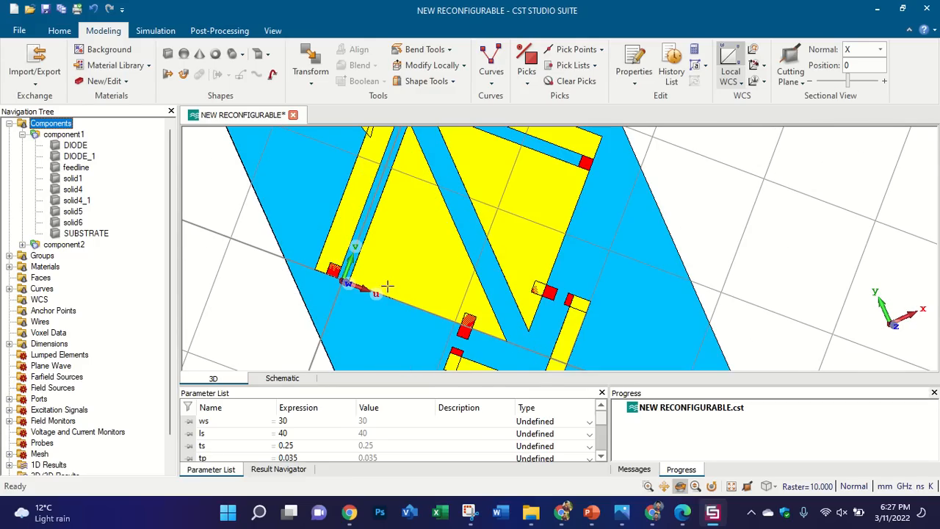
Step: Switch to LECTURE 15.pptx in PowerPoint and review the handwritten RLC serial and parallel circuits on slide 11
click(591, 512)
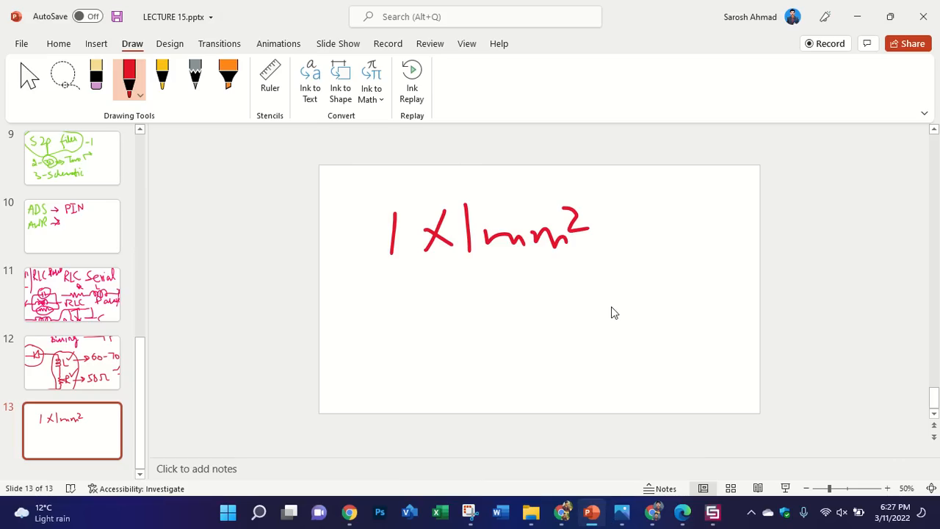
click(101, 350)
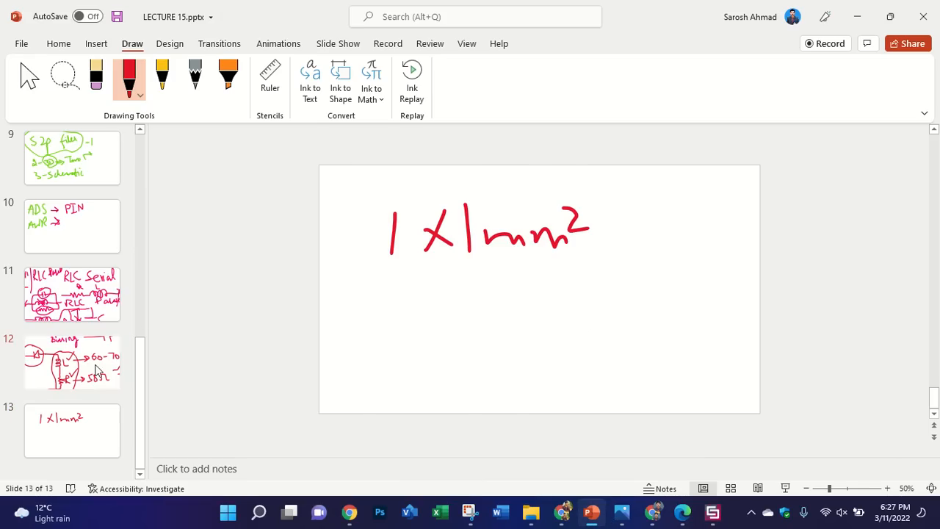
click(109, 301)
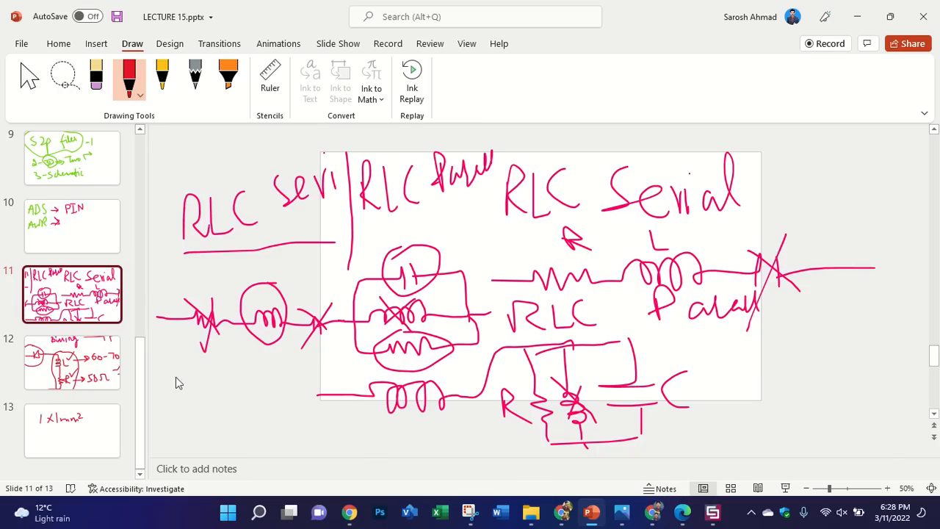
scroll(80, 248, up, 5)
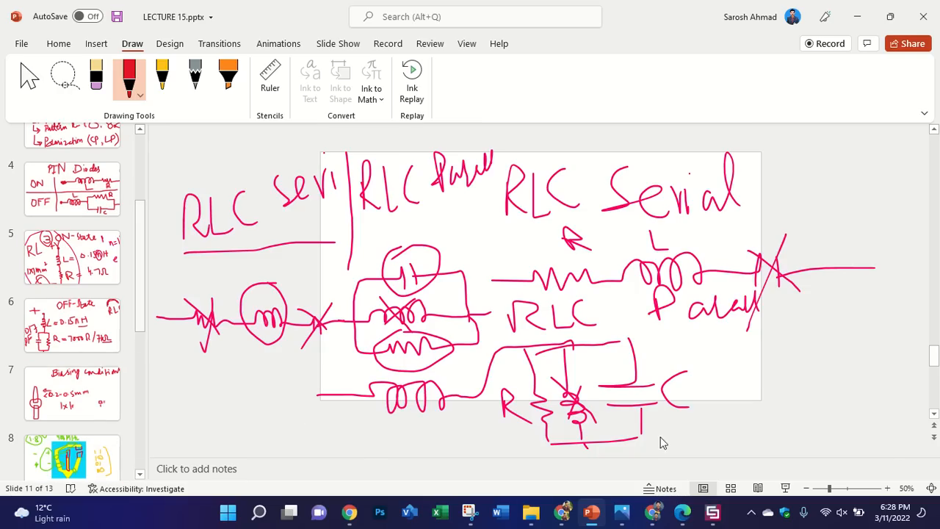
scroll(110, 338, down, 3)
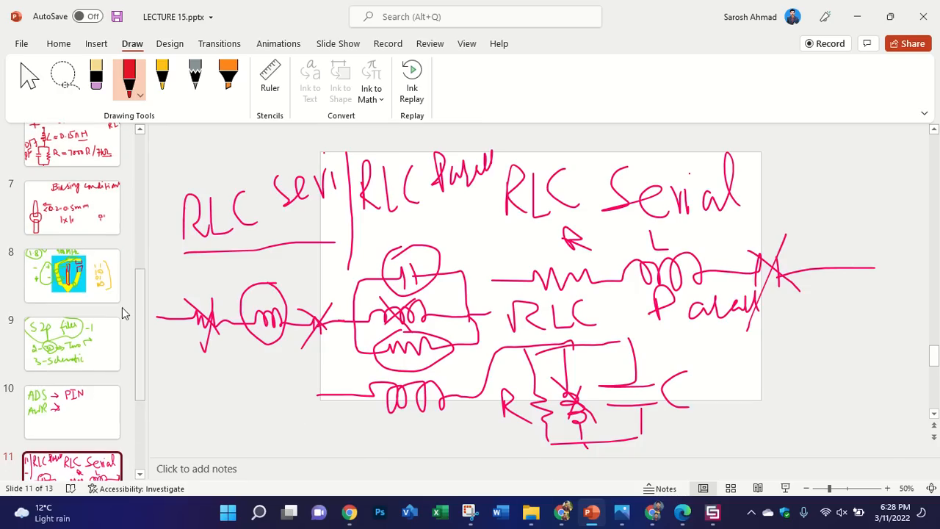
Step: Erase all the ink annotations on and around the antenna picture on slide 8
click(73, 283)
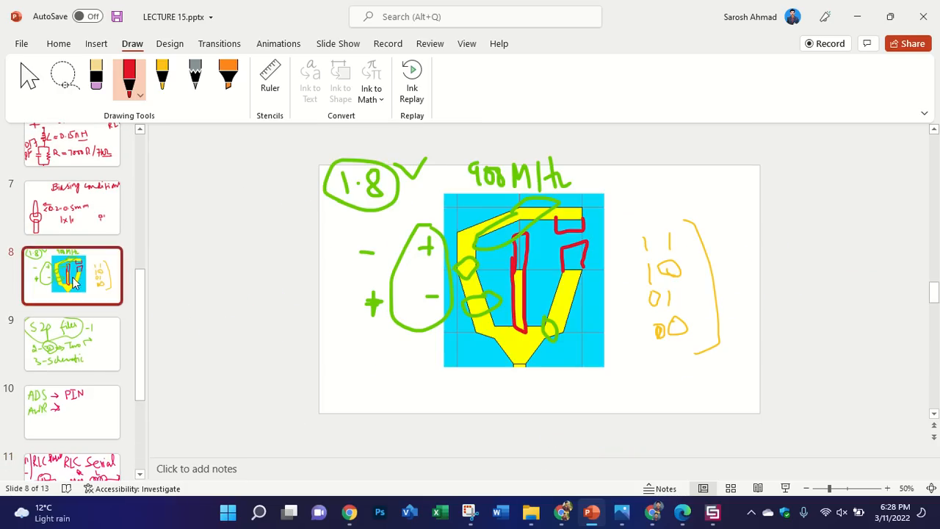
click(96, 77)
drag(373, 216, 318, 195)
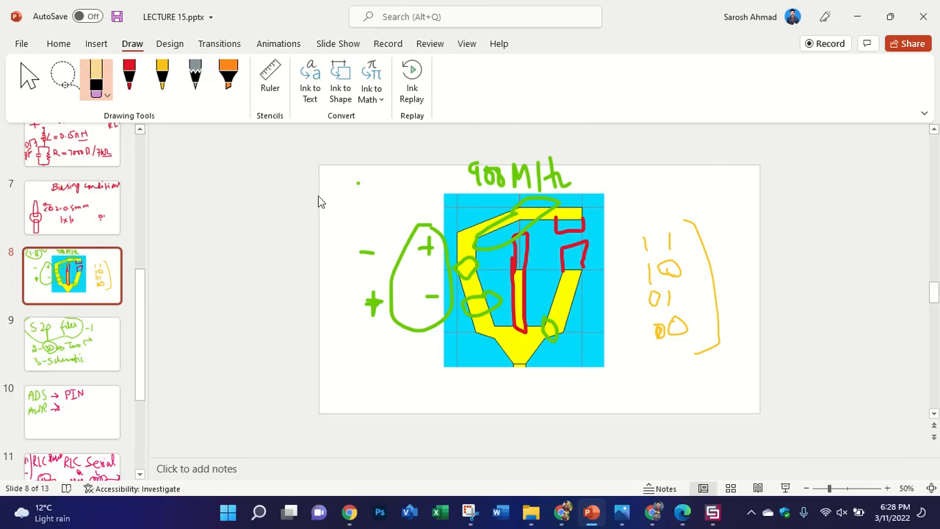
click(357, 182)
mouse_move(400, 294)
mouse_down()
mouse_move(436, 279)
mouse_move(437, 237)
mouse_move(350, 330)
mouse_move(549, 201)
mouse_move(443, 178)
mouse_move(539, 284)
mouse_move(494, 334)
mouse_move(574, 315)
mouse_move(694, 222)
mouse_move(682, 313)
mouse_move(645, 238)
mouse_up()
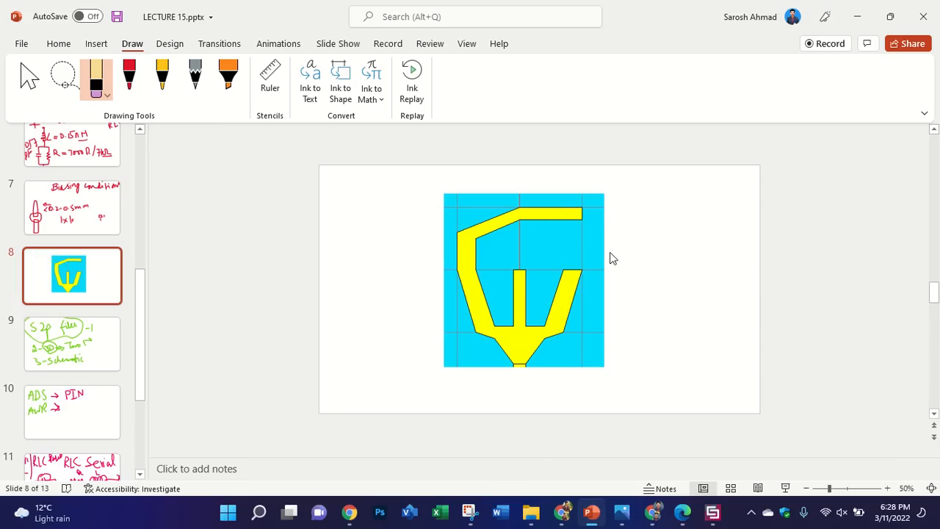
Step: Draw a red rectangle in the gap between the central stub and the upper arm of the antenna on slide 8
ctrl+scroll(585, 223, up, 10)
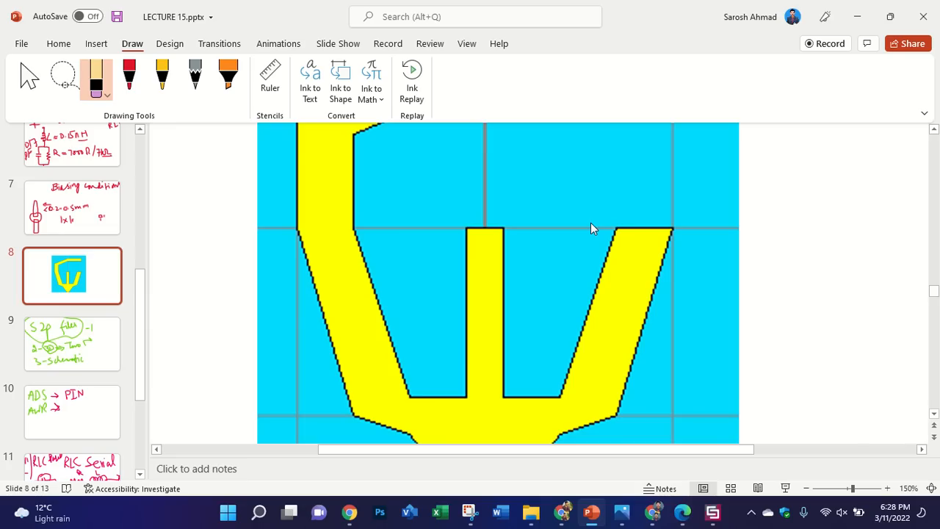
ctrl+scroll(570, 215, down, 5)
ctrl+scroll(570, 215, up, 5)
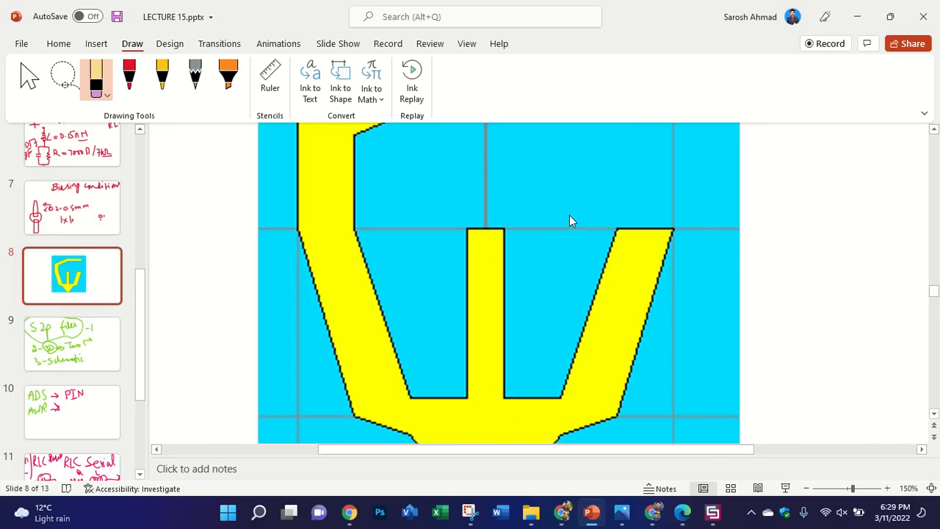
ctrl+scroll(453, 186, down, 2)
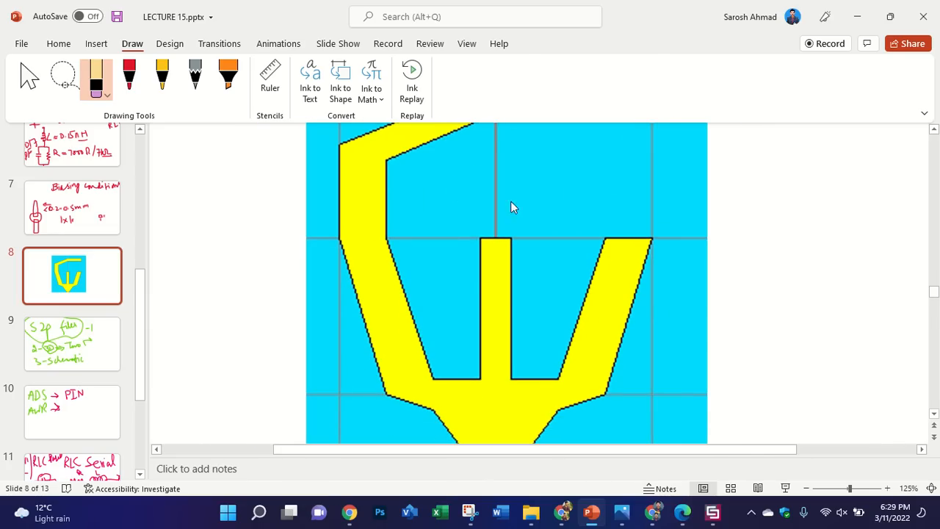
scroll(510, 204, up, 2)
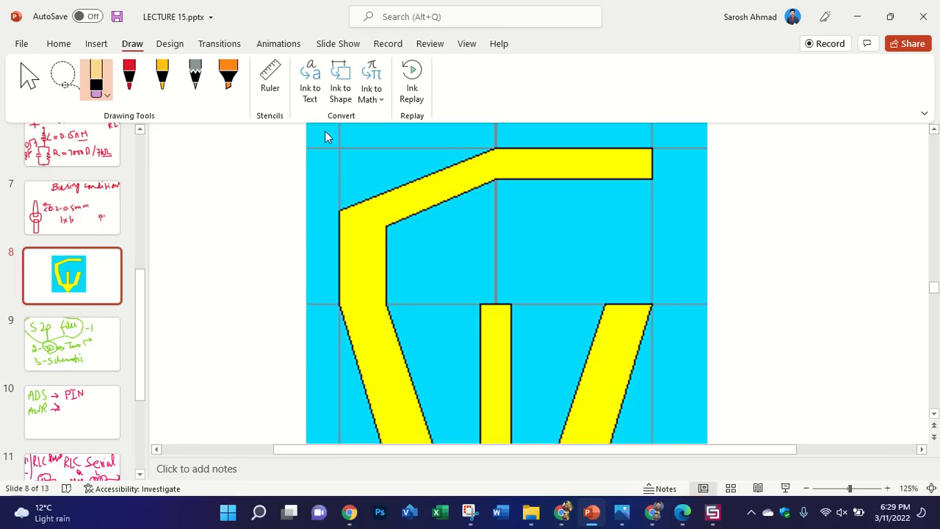
click(131, 80)
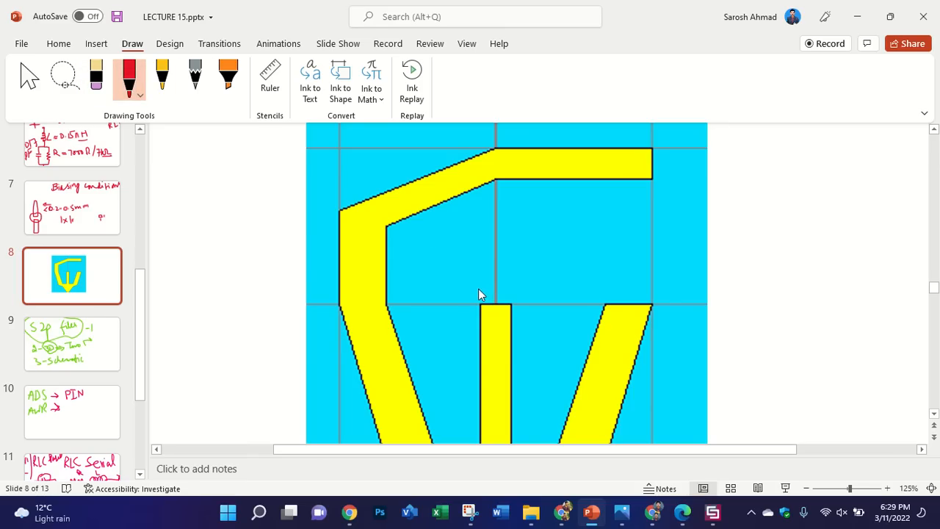
mouse_move(478, 292)
mouse_down()
mouse_move(472, 197)
mouse_move(494, 200)
mouse_up()
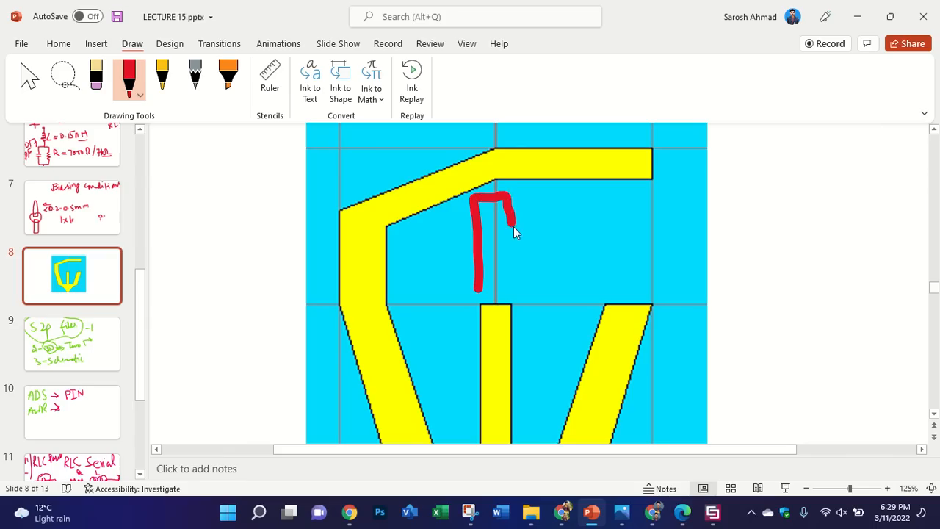
drag(513, 291, 478, 287)
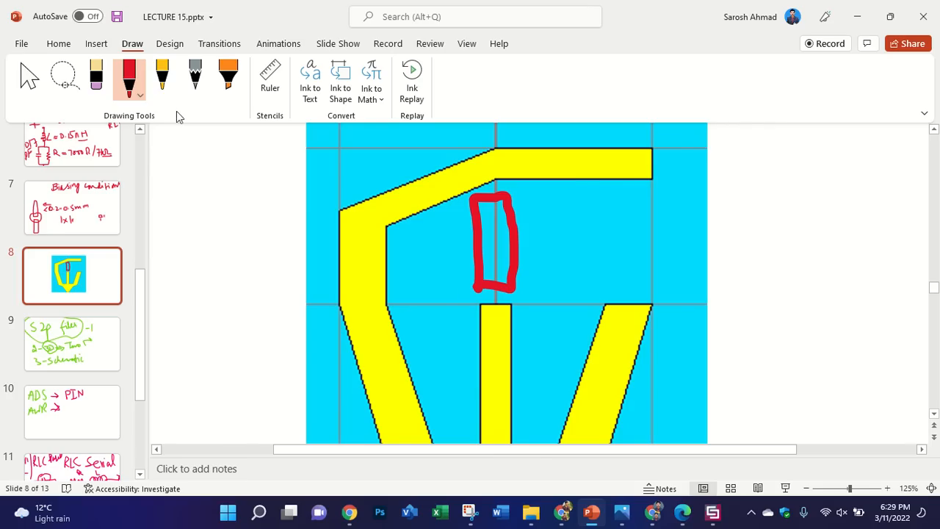
Step: Circle the junction of the red rectangle and the central stub in green ink, and erase both marks
click(130, 79)
click(200, 212)
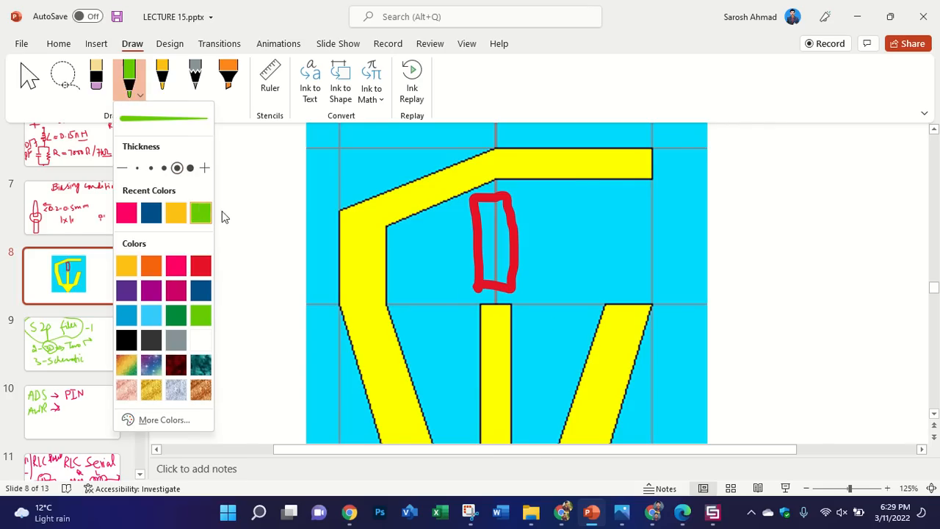
mouse_move(498, 263)
mouse_down()
mouse_move(454, 282)
mouse_move(569, 317)
mouse_move(484, 270)
mouse_up()
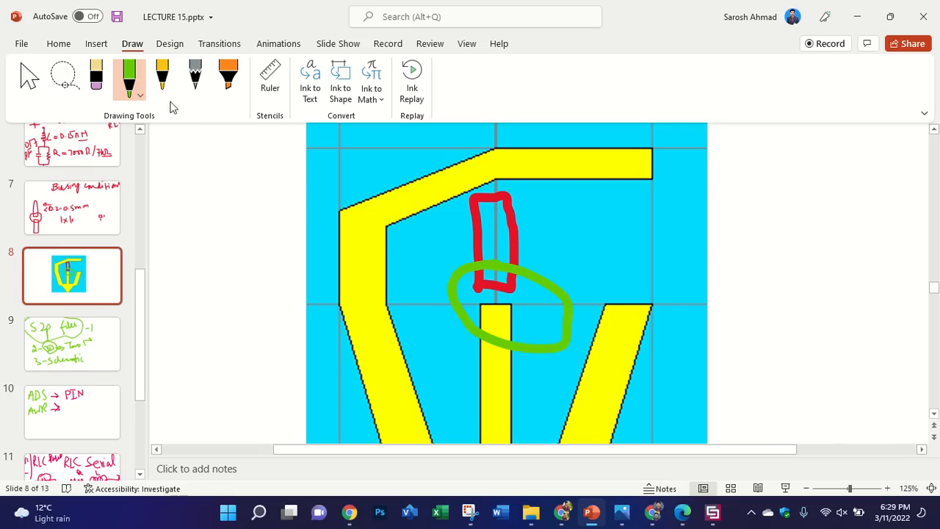
click(96, 77)
drag(509, 256, 505, 307)
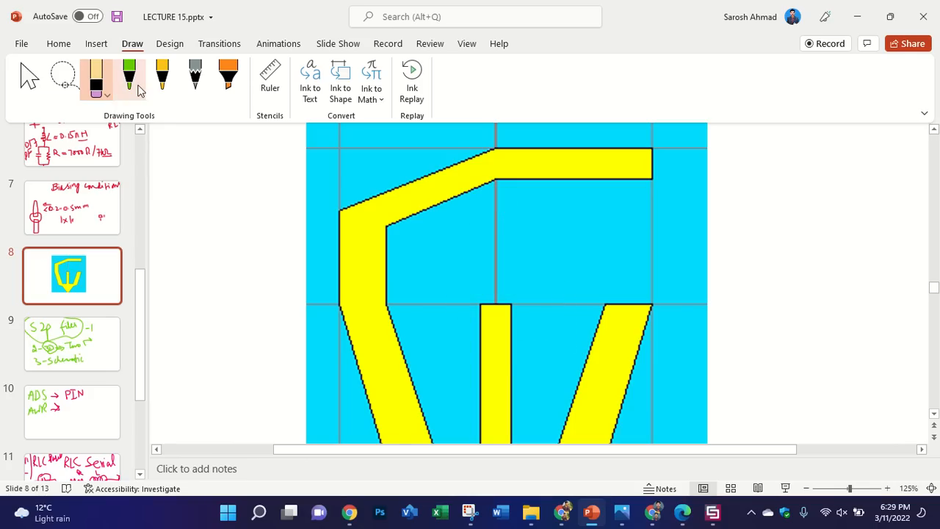
Step: Draw a green rectangle in the gap directly above the central stub
click(129, 78)
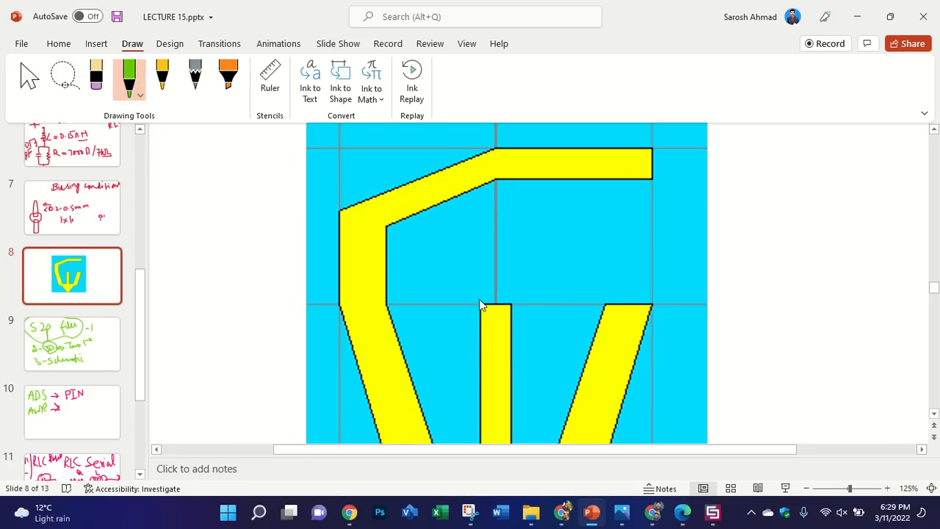
drag(479, 301, 493, 211)
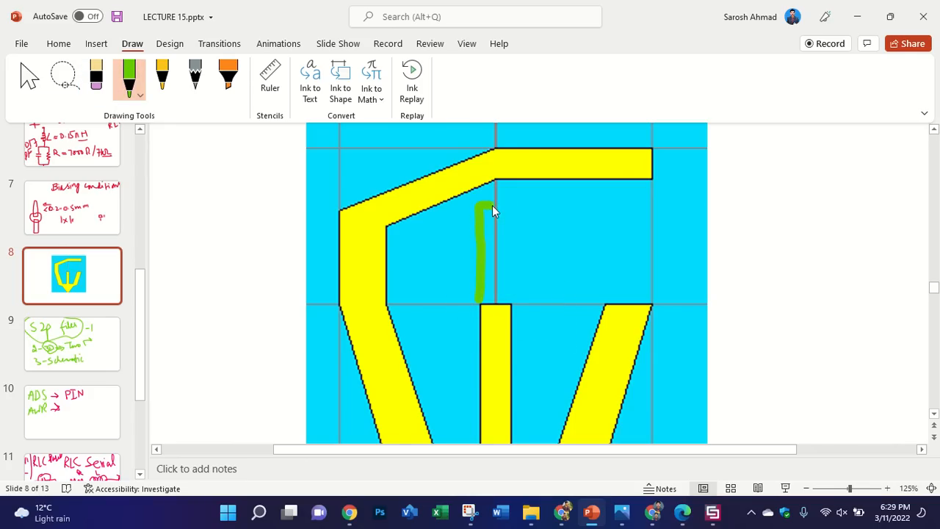
drag(519, 295, 480, 297)
Step: Examine the position of the green rectangle relative to the central stub and the upper arm
scroll(529, 279, down, 2)
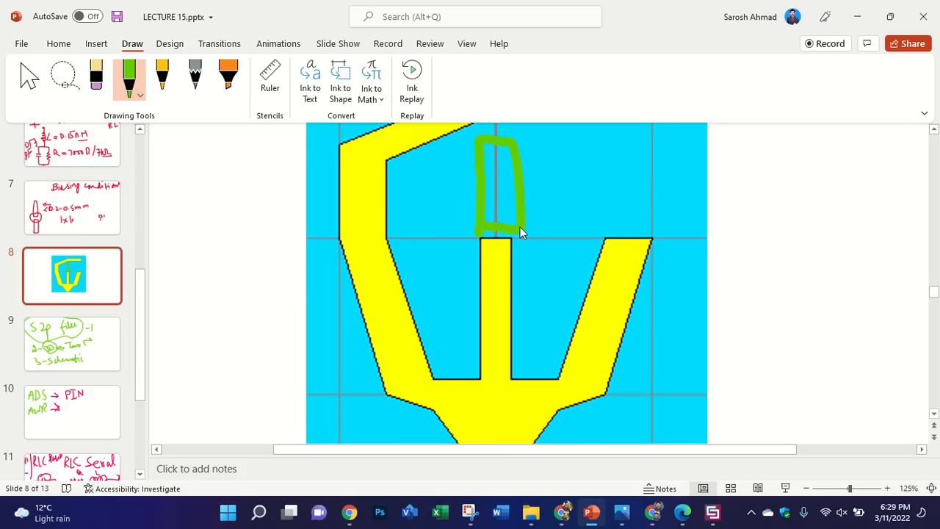
ctrl+scroll(514, 226, up, 5)
scroll(449, 268, up, 2)
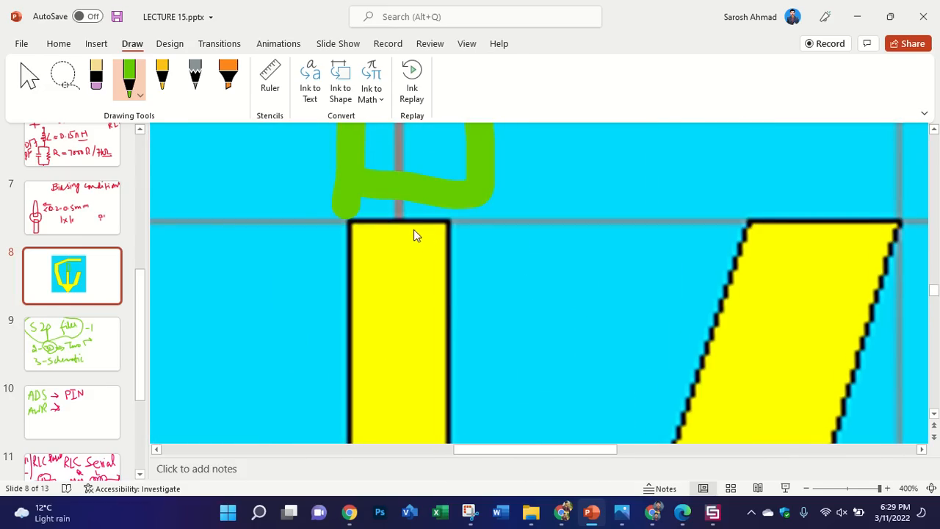
ctrl+scroll(431, 257, down, 5)
ctrl+scroll(431, 263, up, 5)
scroll(466, 279, up, 1)
ctrl+scroll(455, 282, down, 5)
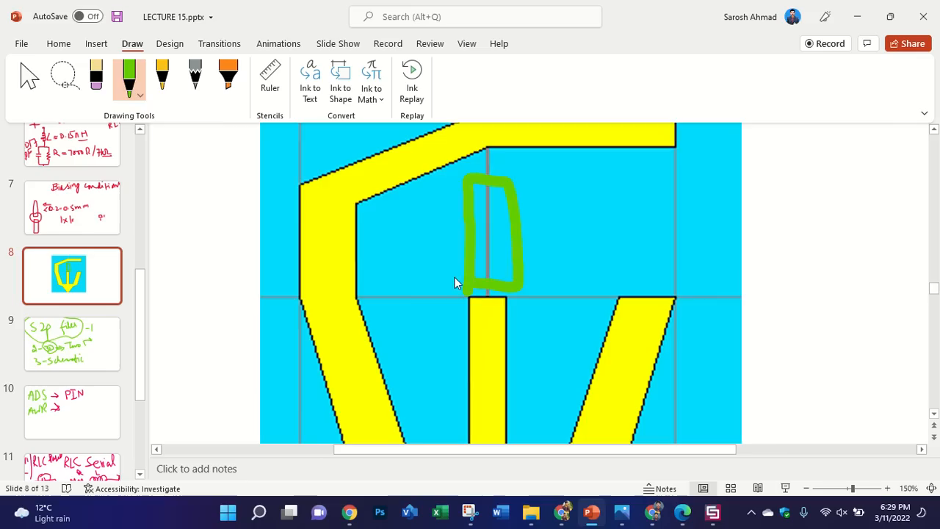
scroll(604, 234, up, 1)
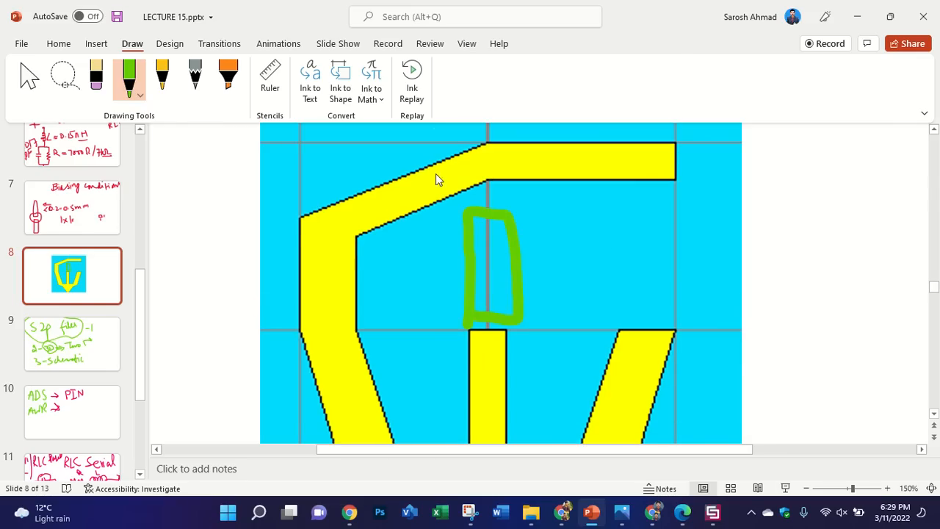
Step: Draw an orange bent line with a round pad at each end beside the green rectangle, and shade the far pad grey
click(164, 87)
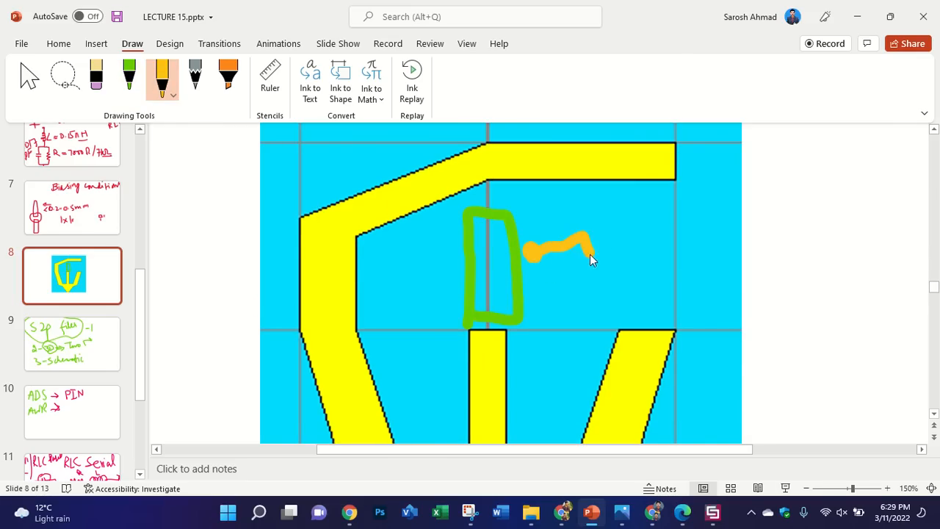
drag(586, 265, 606, 268)
click(194, 77)
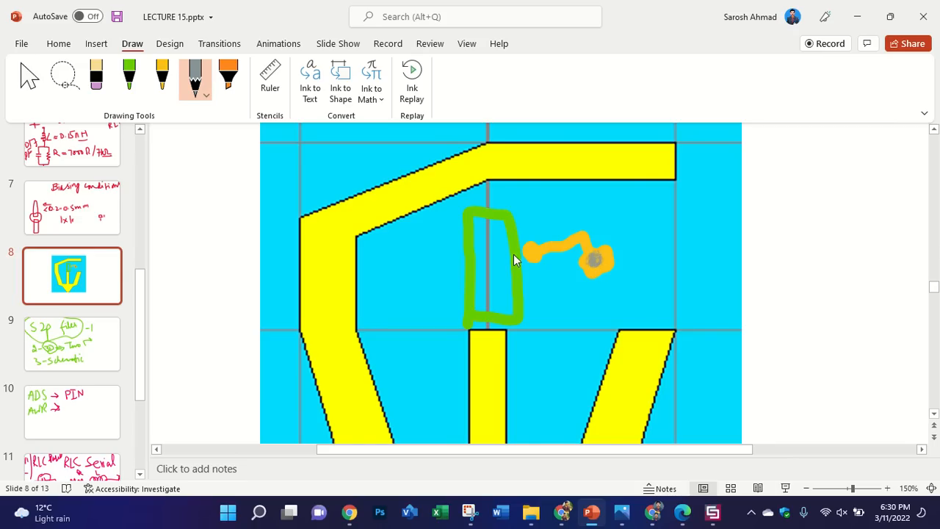
Step: Set the pencil to black, shade dots inside the green rectangle and on the nearer orange pad, and circle both dots
click(199, 92)
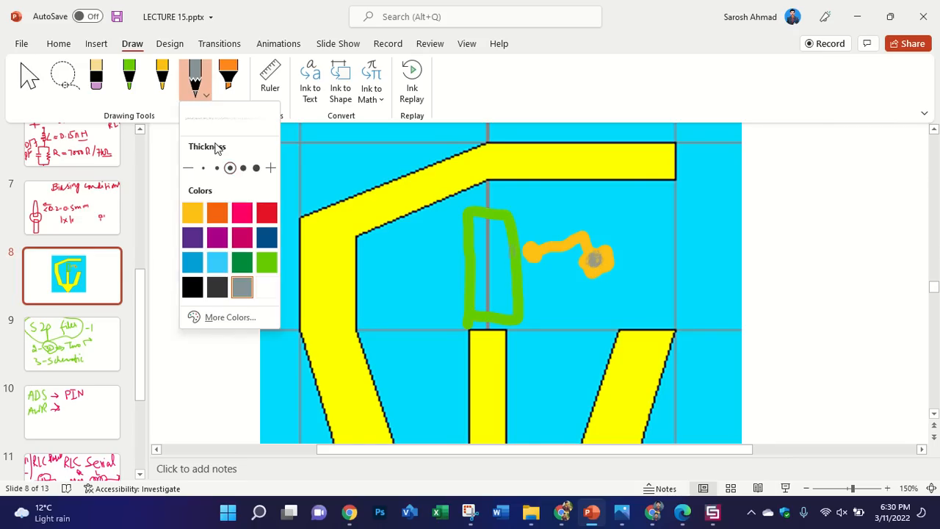
click(192, 287)
drag(499, 252, 502, 252)
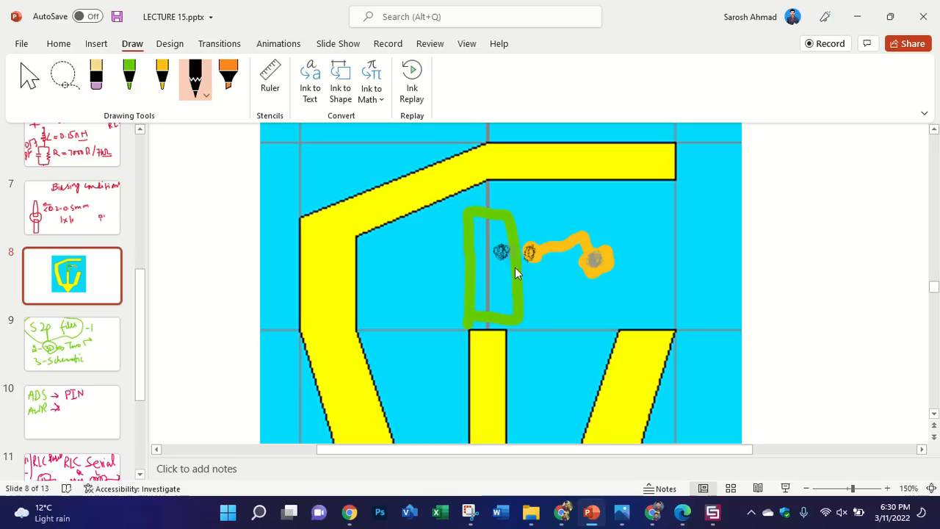
mouse_move(516, 226)
mouse_down()
mouse_move(506, 229)
mouse_move(543, 256)
mouse_move(545, 237)
mouse_up()
scroll(552, 202, down, 1)
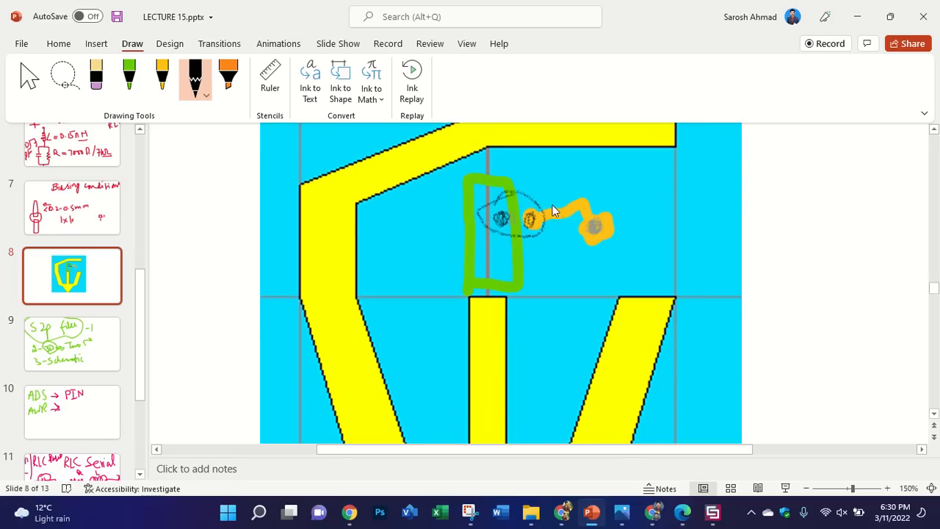
scroll(558, 253, up, 1)
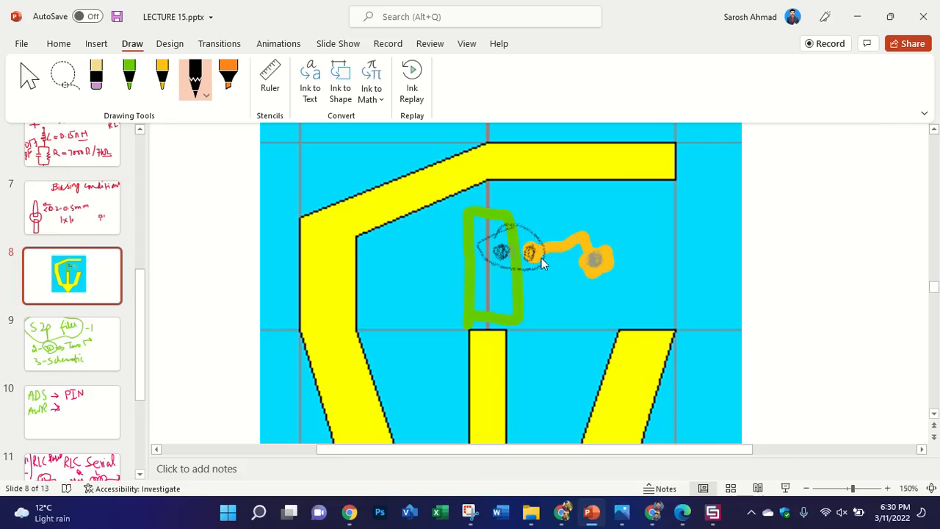
Step: Circle the orange line in black pencil and sketch a bent line ending in a shaded dot beside the antenna picture
mouse_move(584, 230)
mouse_down()
mouse_move(524, 218)
mouse_move(582, 292)
mouse_move(597, 235)
mouse_up()
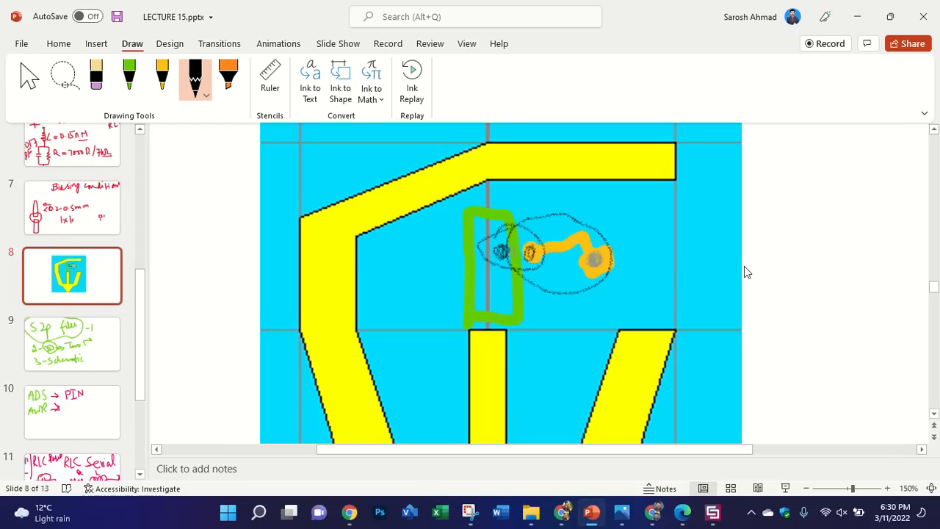
mouse_move(777, 253)
mouse_down()
mouse_move(819, 196)
mouse_move(857, 237)
mouse_move(859, 227)
mouse_move(848, 233)
mouse_up()
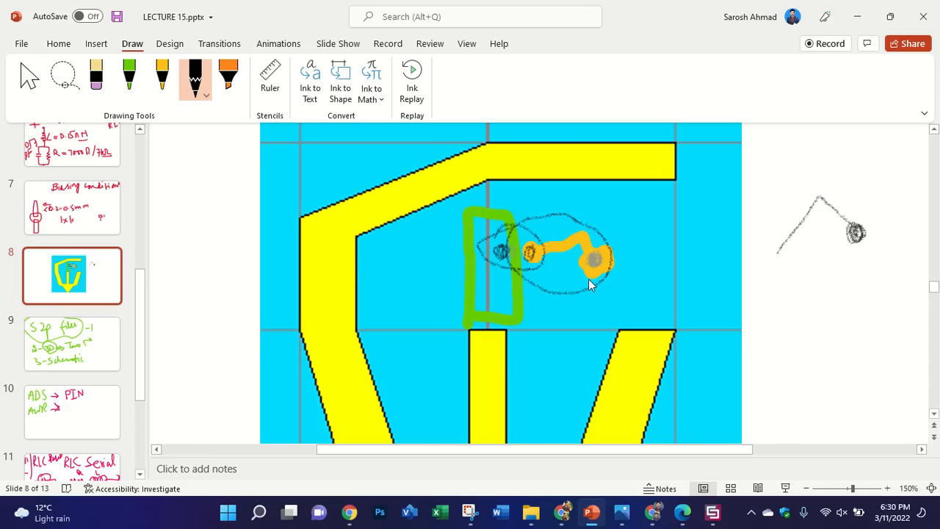
ctrl+scroll(514, 279, down, 5)
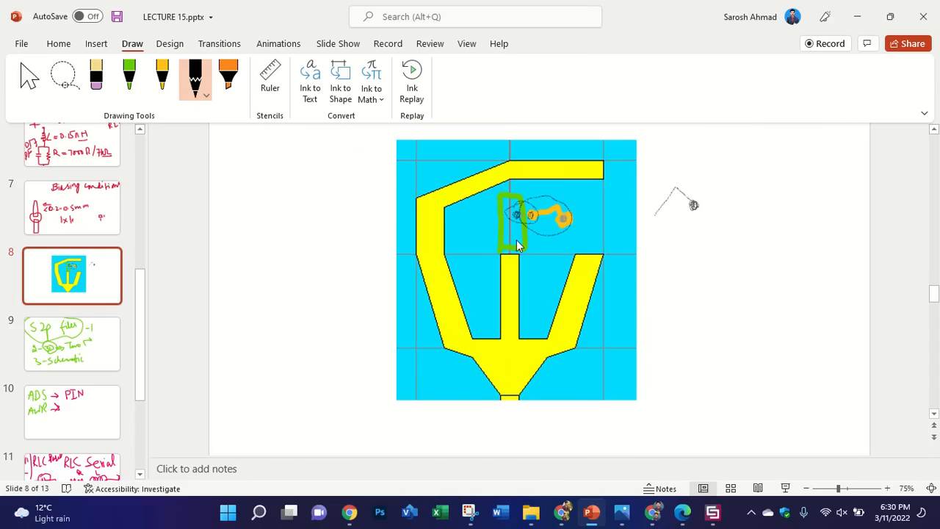
Step: Switch to File Explorer, look through the NEW RECONFIGURABLE folder and return to ALL DATA
click(530, 514)
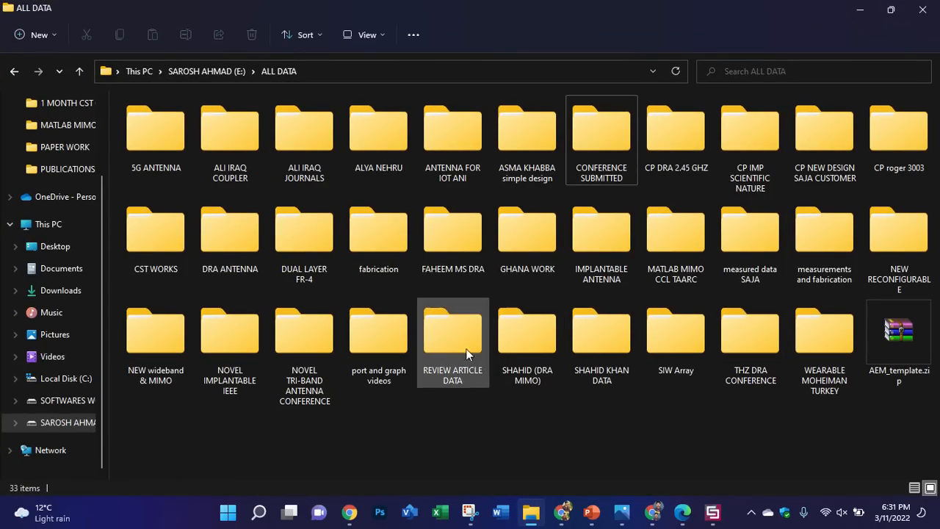
double_click(879, 245)
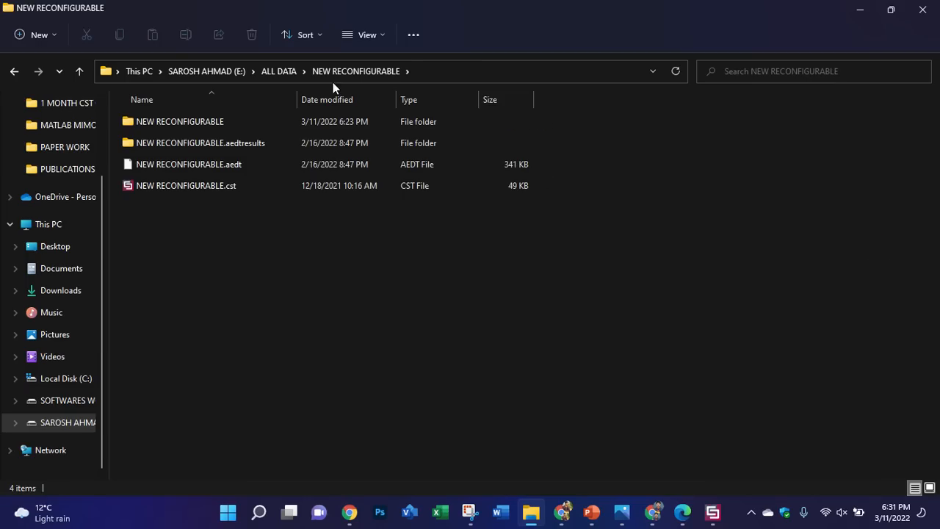
click(279, 72)
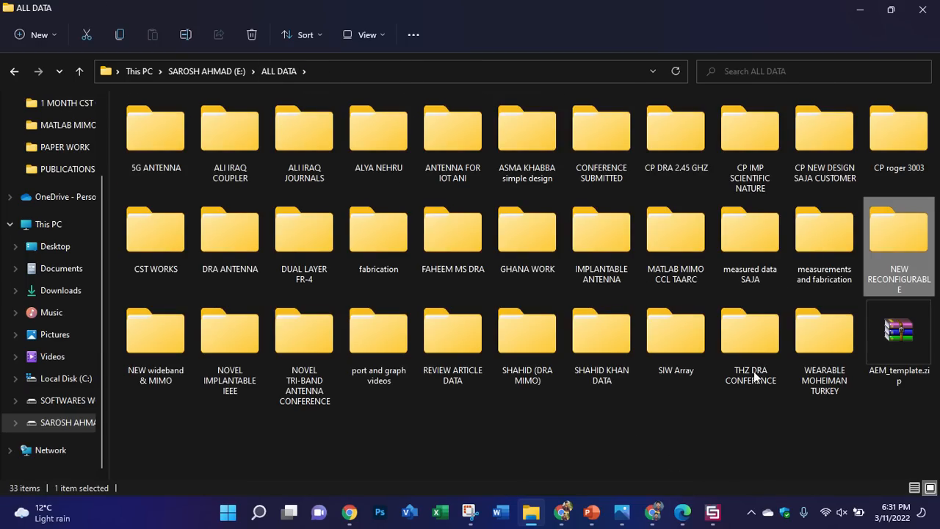
Step: Switch to CST Studio Suite and examine the red diode pads and yellow patches of the antenna
click(712, 512)
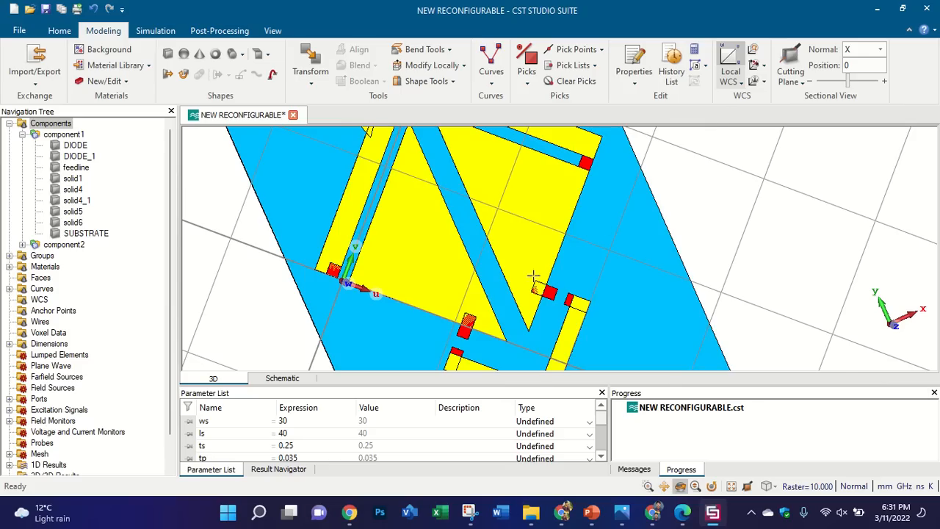
scroll(507, 262, down, 3)
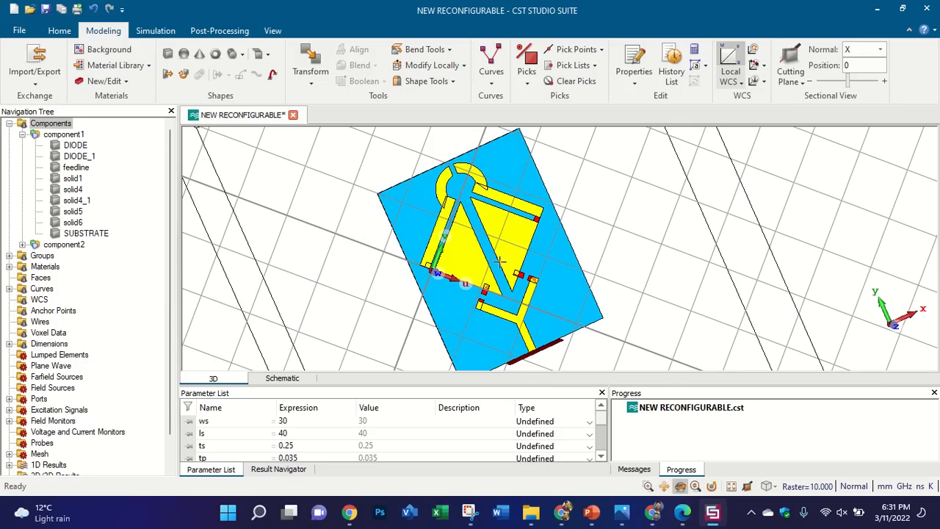
scroll(500, 233, up, 5)
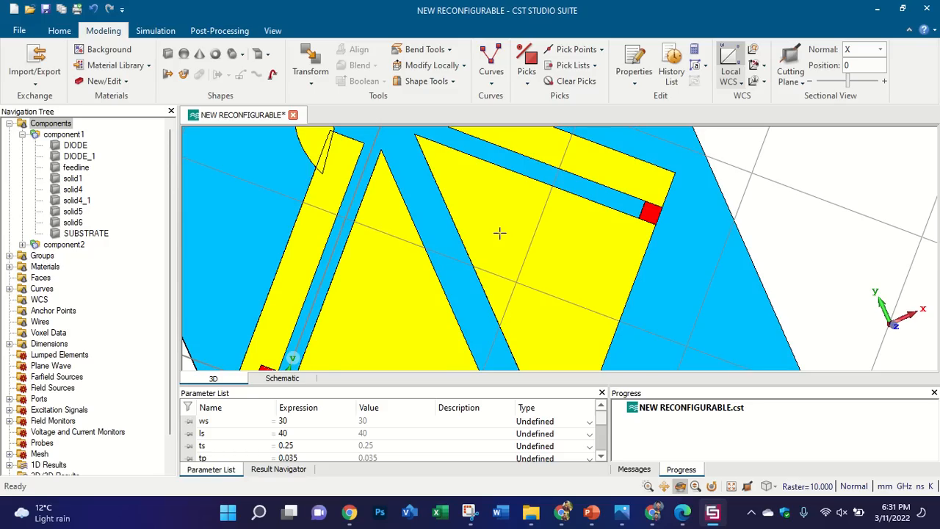
Step: Switch to File Explorer, look through the Downloads folder and the E: drive, and return to CST Studio Suite
click(531, 512)
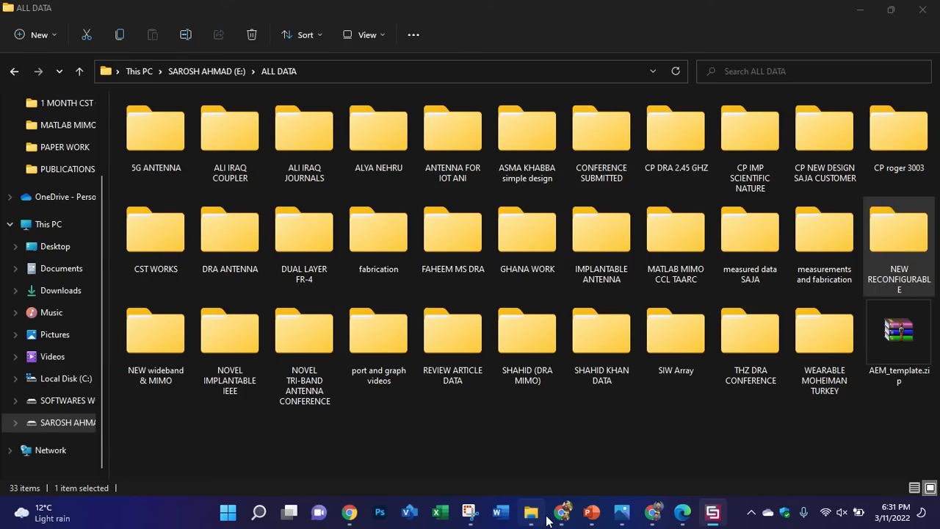
click(65, 290)
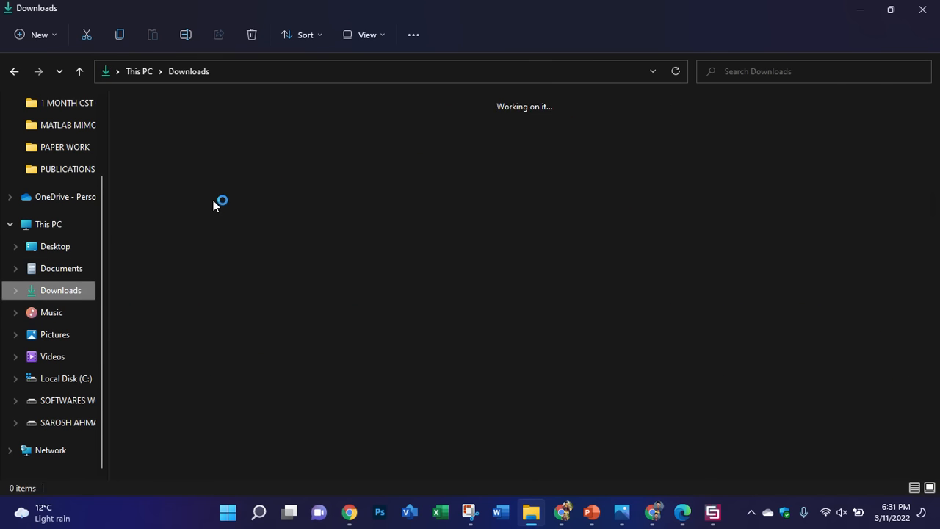
scroll(866, 111, down, 9)
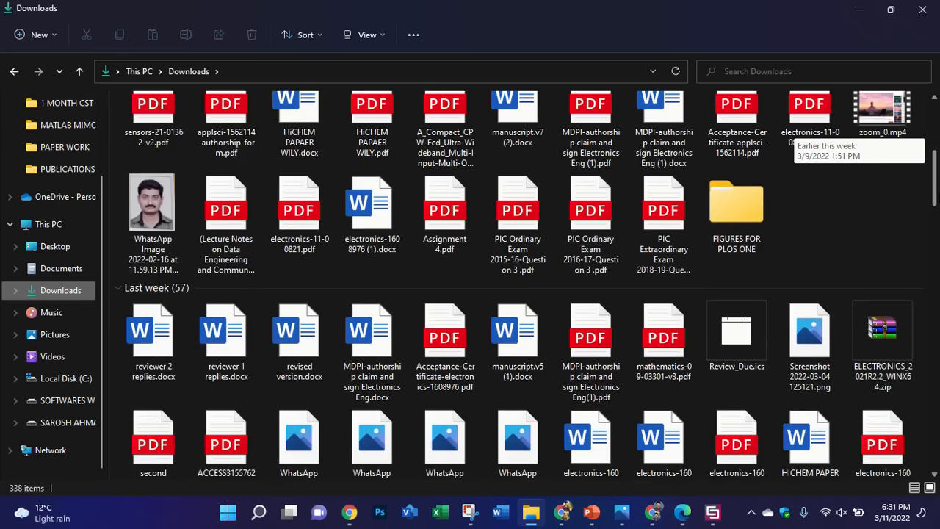
scroll(299, 279, up, 10)
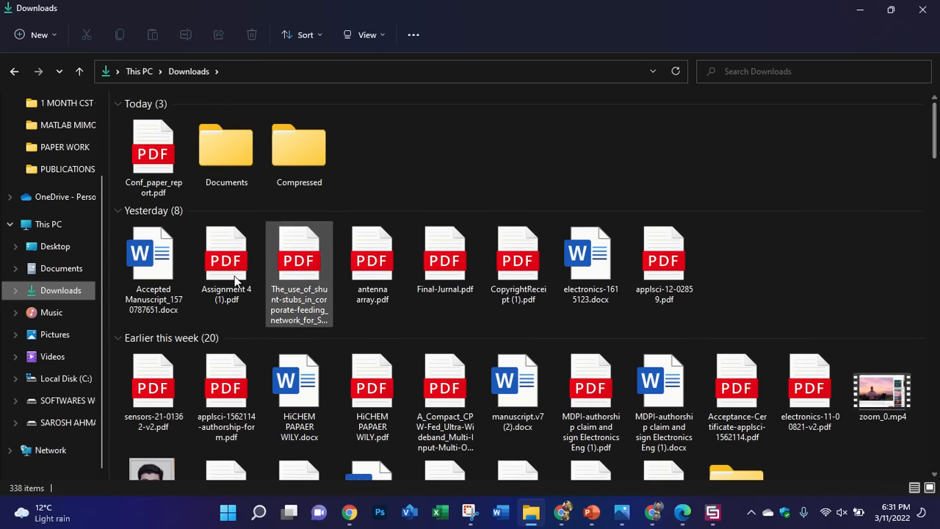
click(73, 423)
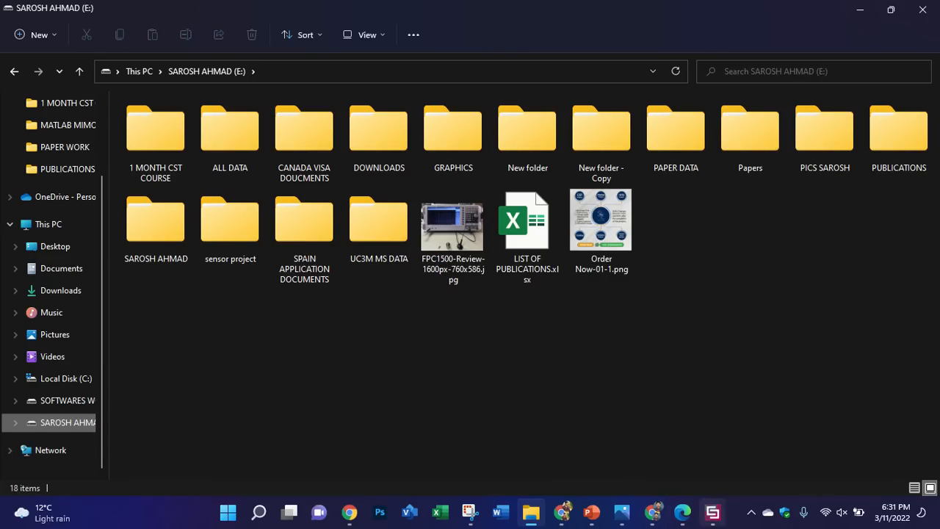
click(713, 512)
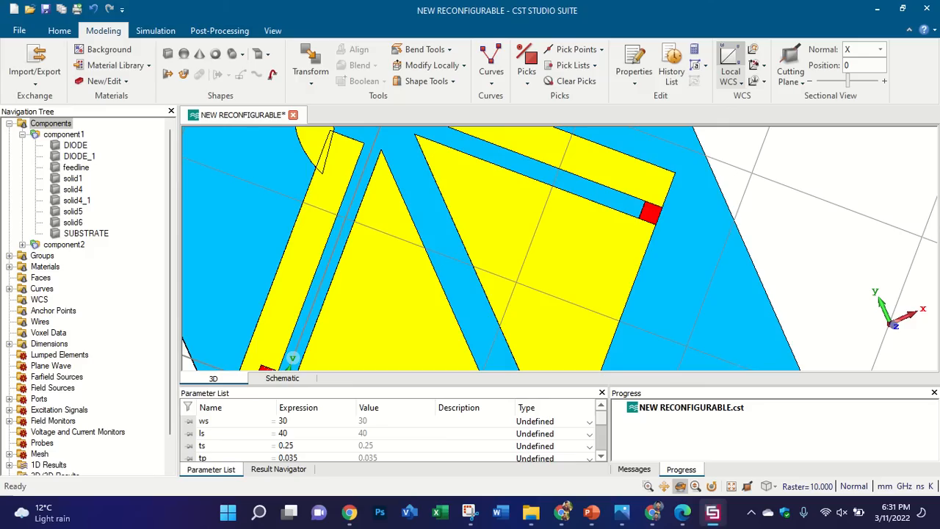
Step: Switch to the LECTURE 15 presentation in PowerPoint and delete all the handwriting on slide 13
click(592, 513)
scroll(74, 382, down, 2)
scroll(66, 389, down, 1)
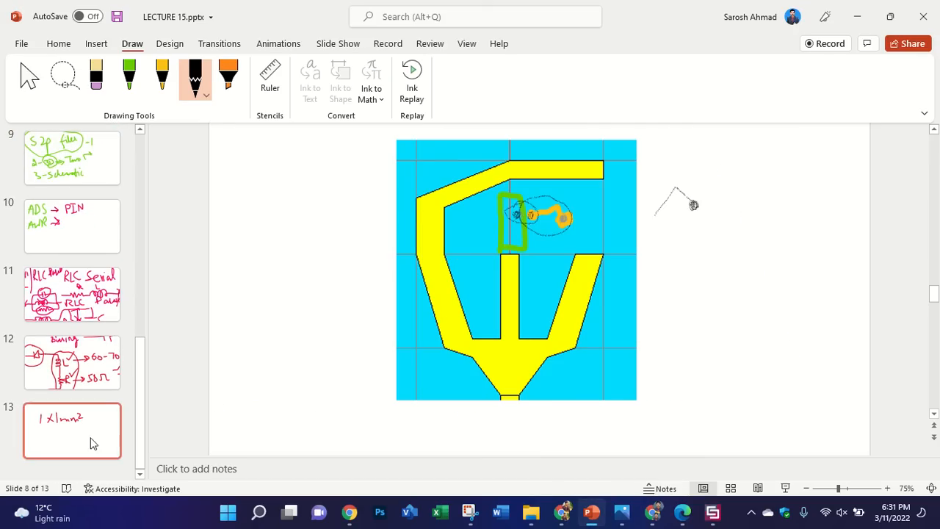
click(91, 441)
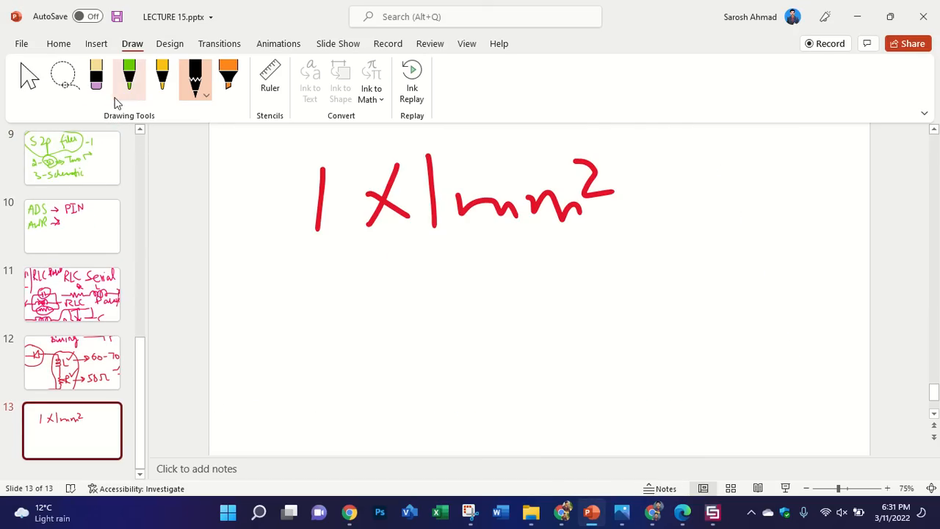
click(29, 80)
key(ctrl+a)
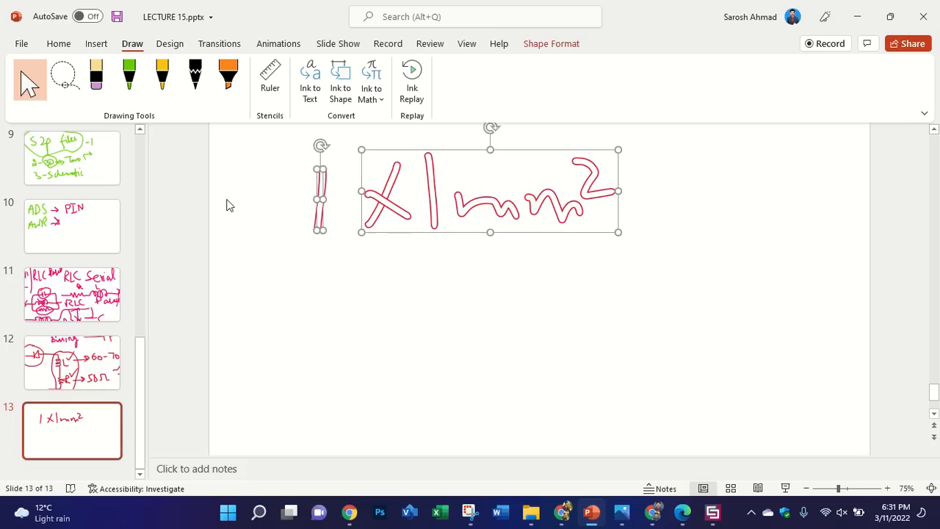
key(Delete)
Step: Sketch a green rectangle in the middle of the empty slide with two small pads side by side inside it
click(140, 80)
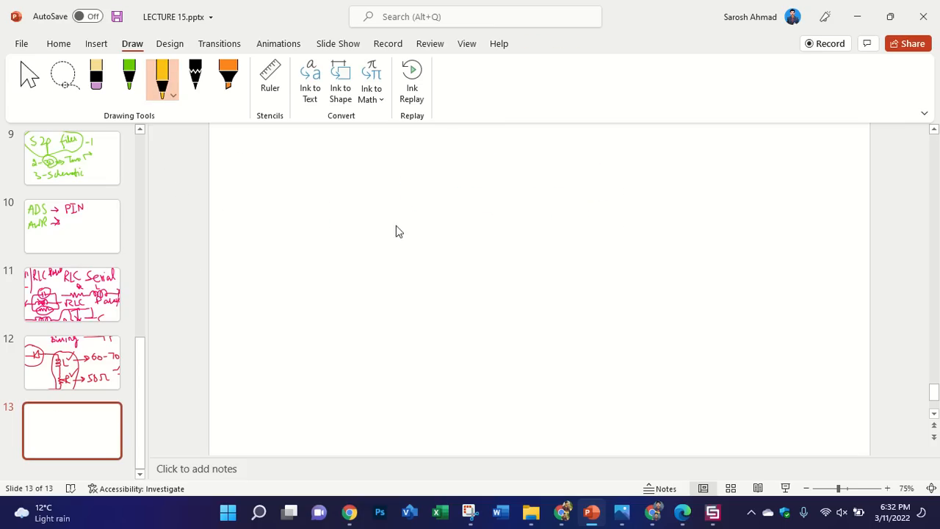
mouse_move(477, 227)
mouse_down()
mouse_move(487, 342)
mouse_move(615, 342)
mouse_move(614, 246)
mouse_move(470, 229)
mouse_up()
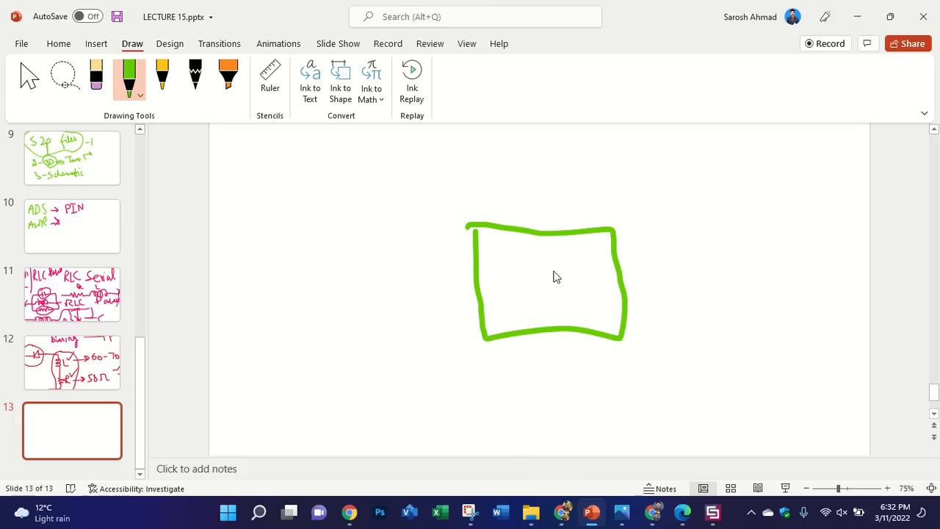
mouse_move(502, 270)
mouse_down()
mouse_move(530, 273)
mouse_move(525, 302)
mouse_move(499, 272)
mouse_up()
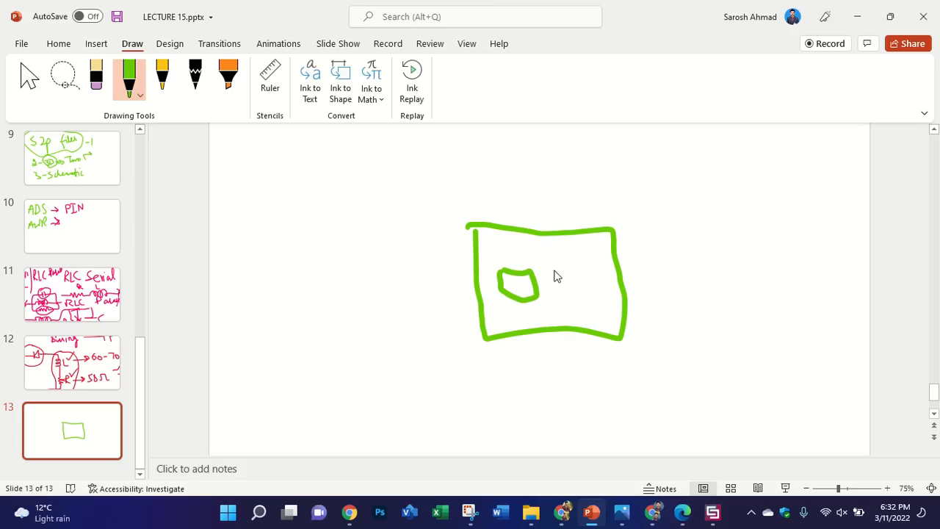
drag(569, 264, 574, 304)
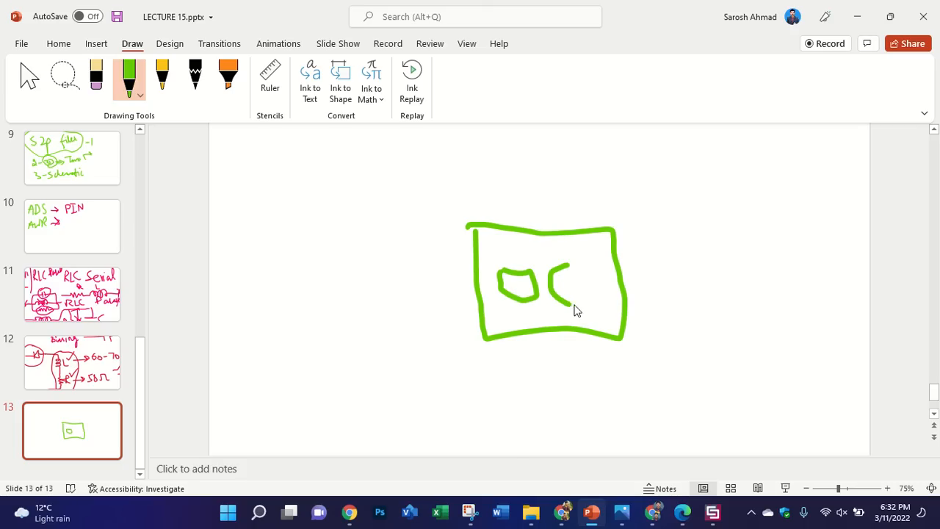
Step: Set the pen to dark blue, circle the gap between the two pads as the diode, and mark the pads plus and minus
click(139, 95)
click(176, 212)
mouse_move(541, 284)
mouse_down()
mouse_move(533, 269)
mouse_move(557, 286)
mouse_move(537, 301)
mouse_move(536, 275)
mouse_up()
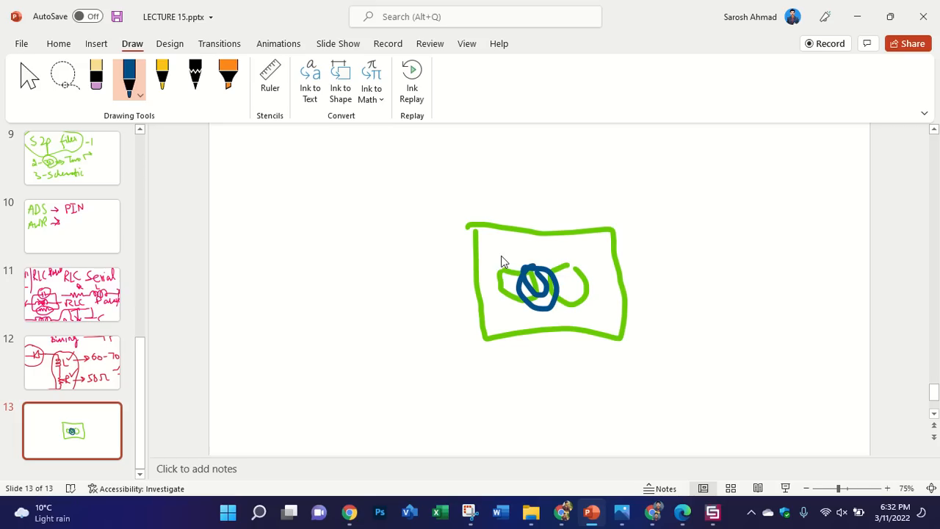
drag(504, 252, 515, 252)
drag(495, 240, 496, 247)
drag(566, 253, 581, 253)
Step: Draw one blue wire from the plus pad and one from the minus pad outward and upward, with a dot at each pad
mouse_move(496, 278)
mouse_down()
mouse_move(411, 235)
mouse_move(361, 181)
mouse_up()
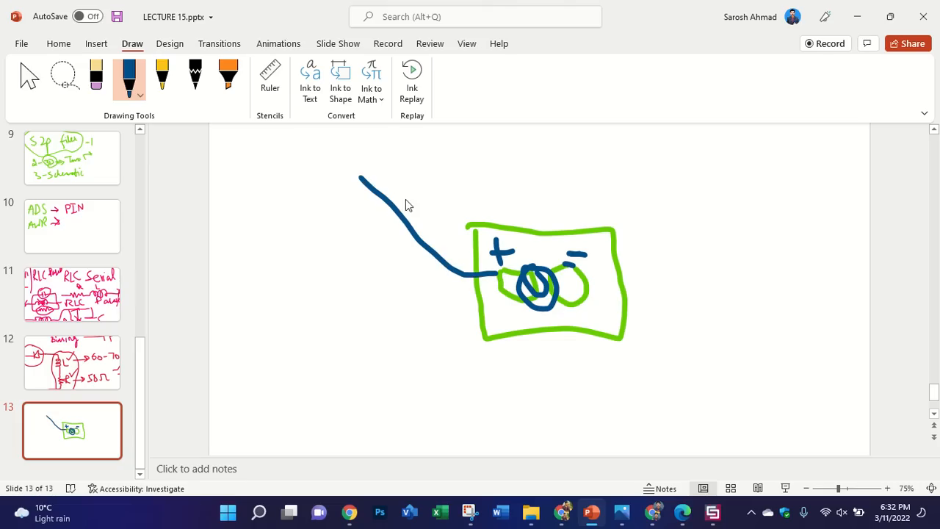
click(495, 272)
mouse_move(580, 276)
mouse_down()
mouse_move(591, 285)
mouse_move(683, 214)
mouse_move(702, 177)
mouse_up()
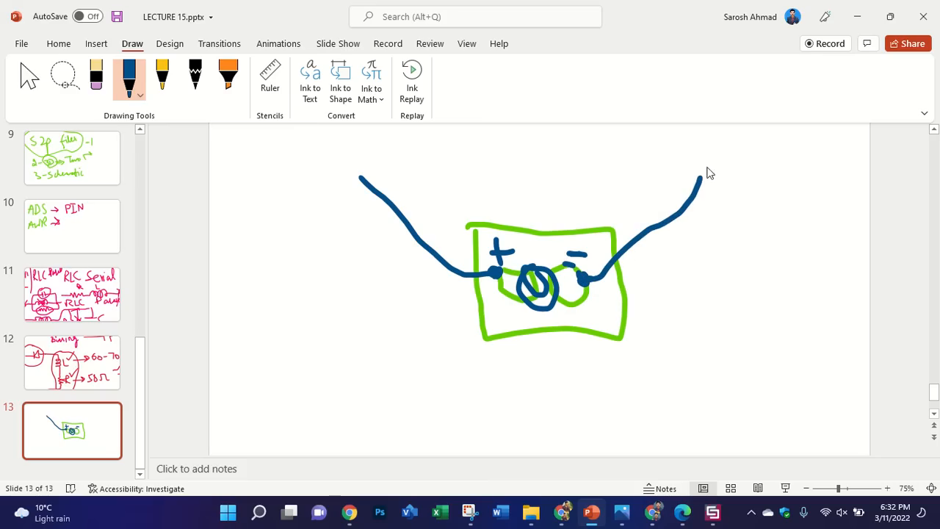
scroll(457, 184, up, 1)
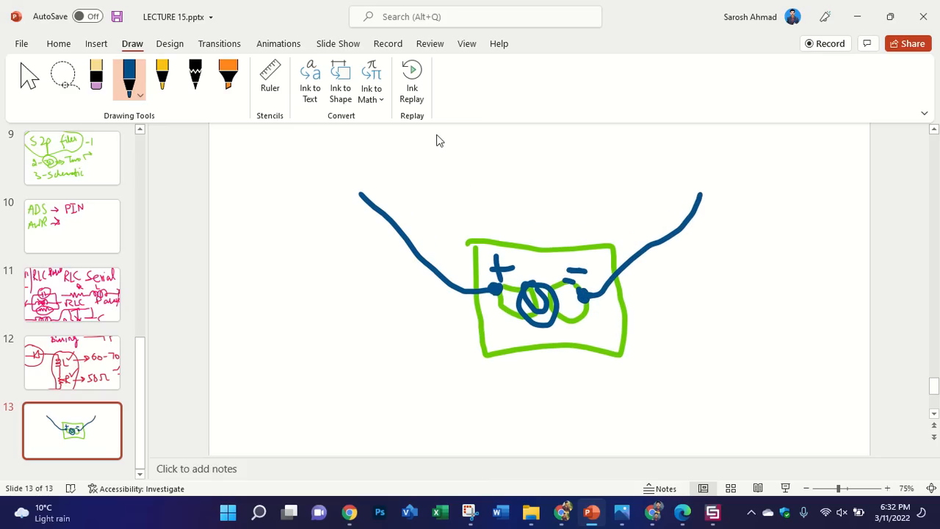
scroll(444, 158, up, 1)
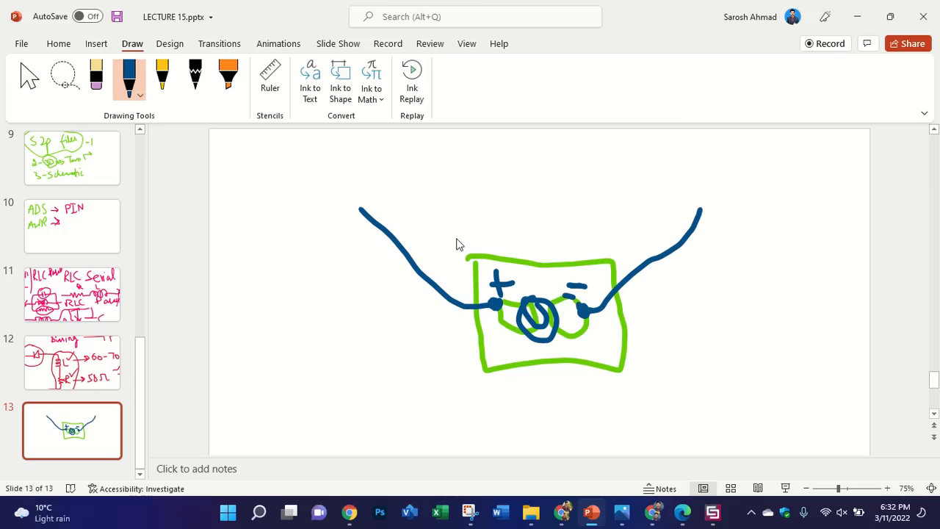
Step: Switch to File Explorer, open Conf_paper_report.pdf from the PAPER WORK folder and enlarge the Figure 6 sensing setup on page 3
click(531, 513)
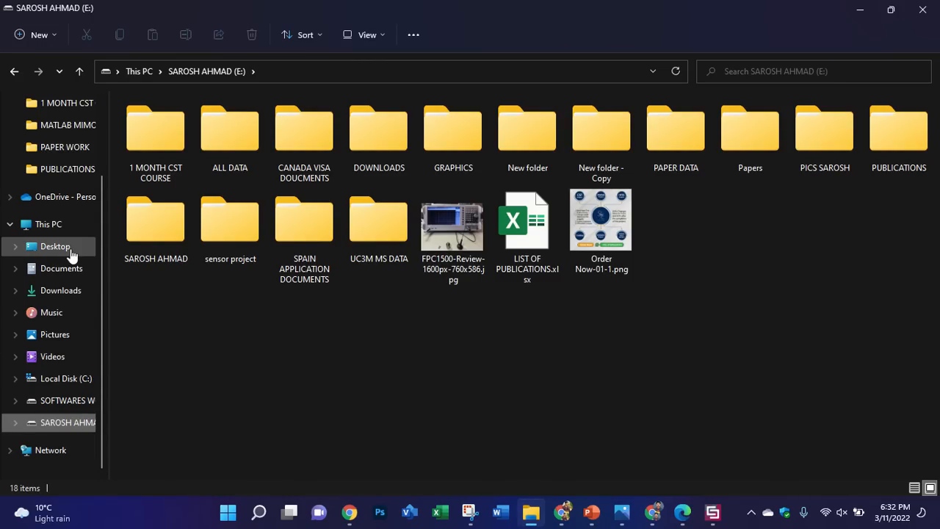
click(78, 151)
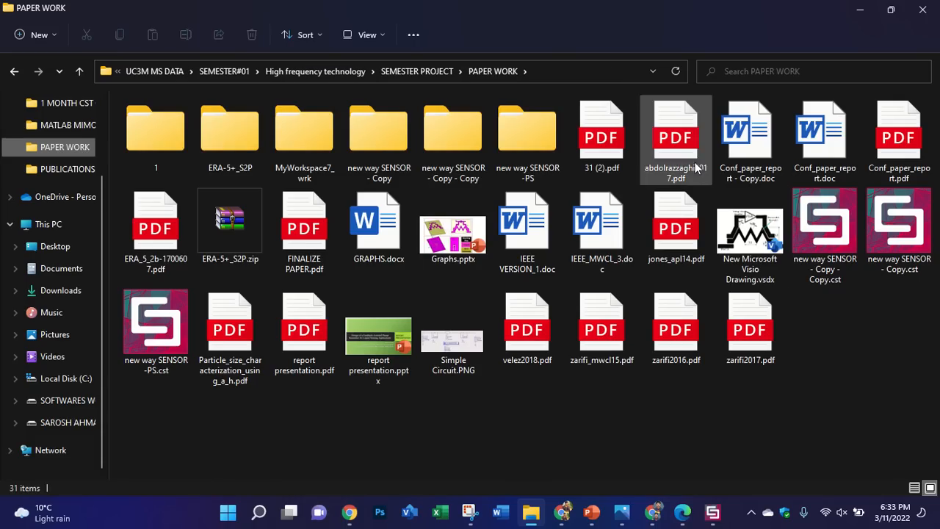
click(903, 144)
double_click(906, 144)
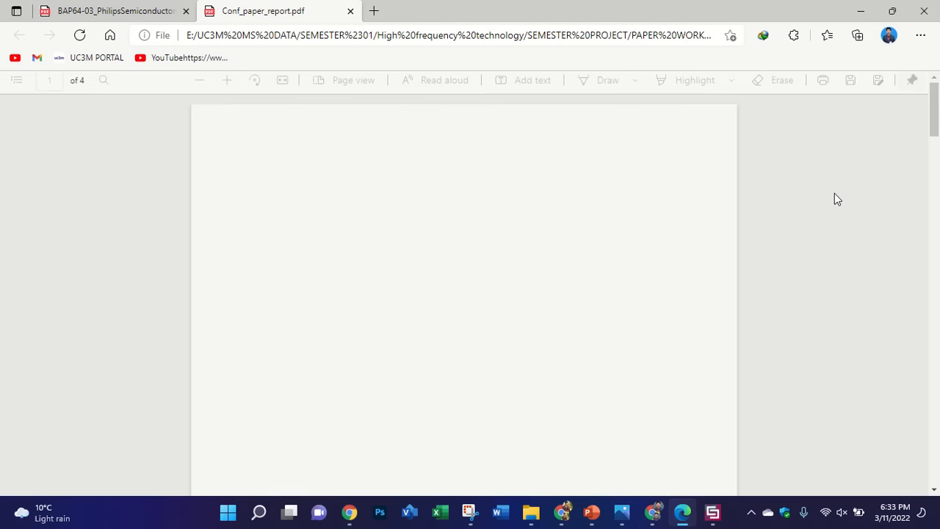
scroll(830, 220, down, 5)
scroll(825, 225, down, 12)
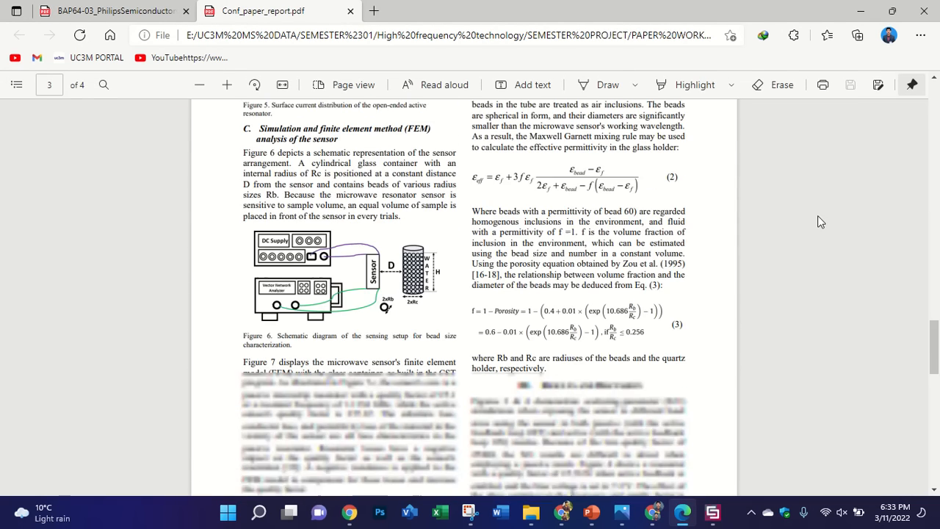
ctrl+scroll(209, 268, up, 5)
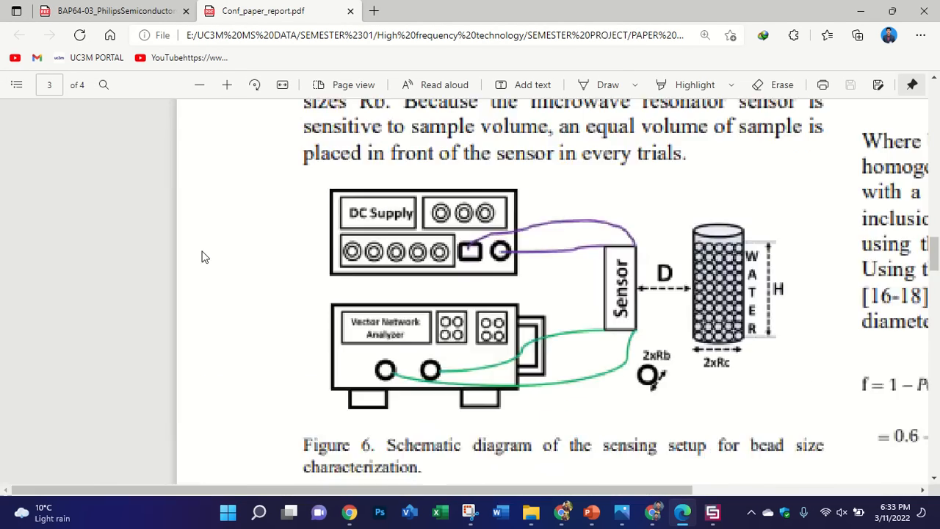
Step: Draw a large cross over the water container in Figure 6 and a check mark above the DC supply wires
click(588, 85)
drag(489, 194, 389, 341)
drag(405, 213, 469, 294)
drag(499, 324, 502, 326)
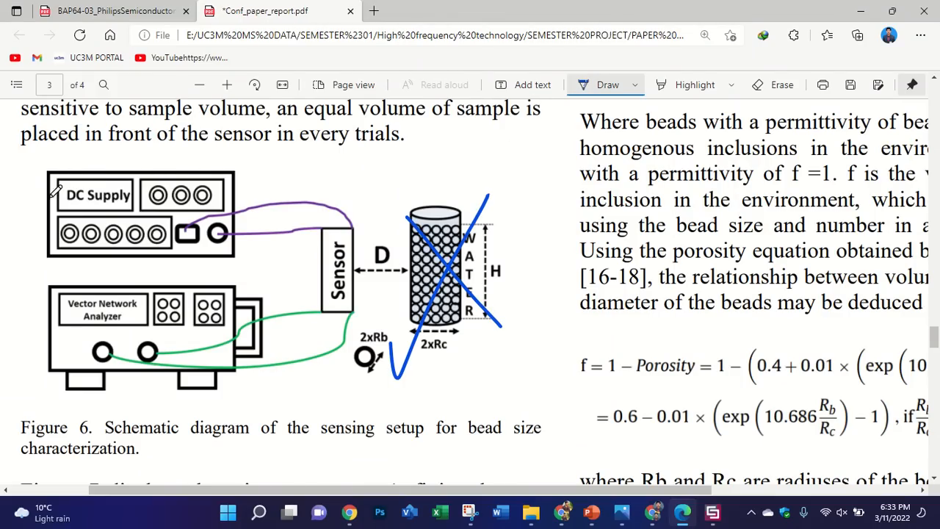
mouse_move(261, 170)
mouse_down()
mouse_move(282, 185)
mouse_move(326, 135)
mouse_up()
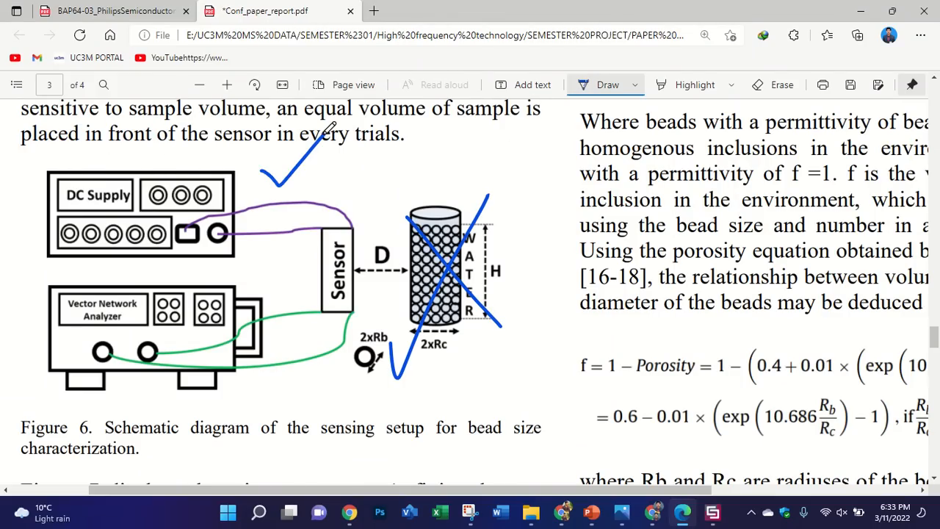
Step: Switch back to PowerPoint, draw a supply box with plus and minus terminals above the rectangle, and connect both wires to it
click(712, 512)
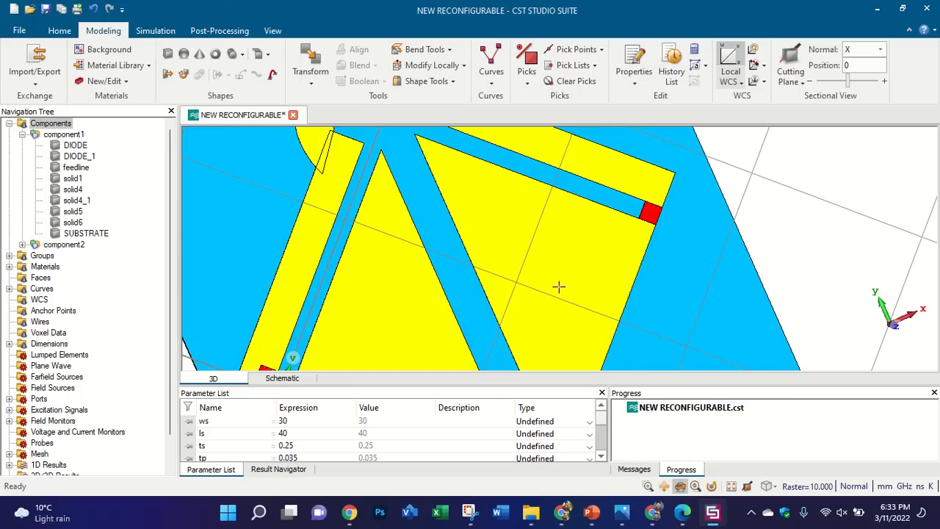
click(592, 512)
mouse_move(472, 139)
mouse_down()
mouse_move(478, 172)
mouse_move(474, 146)
mouse_move(560, 136)
mouse_up()
mouse_move(609, 193)
mouse_down()
mouse_move(470, 189)
mouse_move(466, 174)
mouse_move(563, 168)
mouse_move(530, 189)
mouse_up()
drag(576, 169, 701, 211)
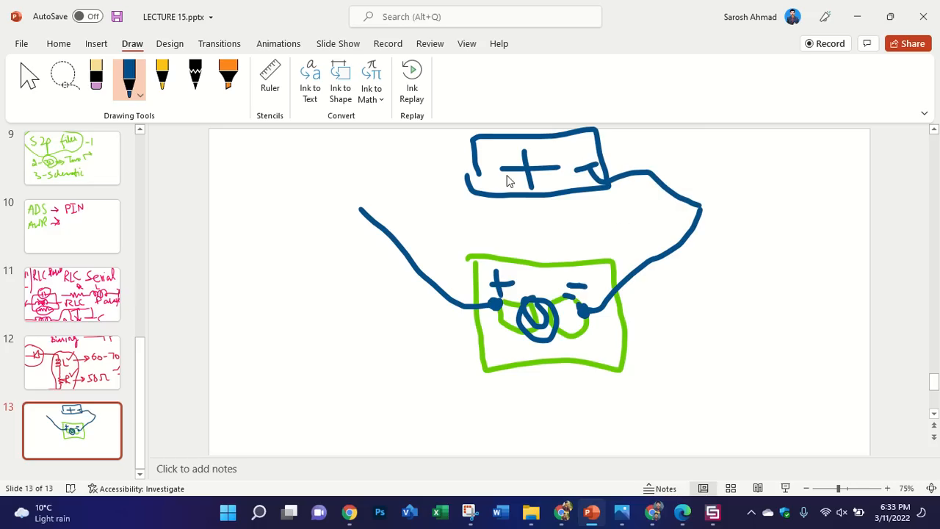
mouse_move(506, 181)
mouse_down()
mouse_move(380, 184)
mouse_move(360, 213)
mouse_up()
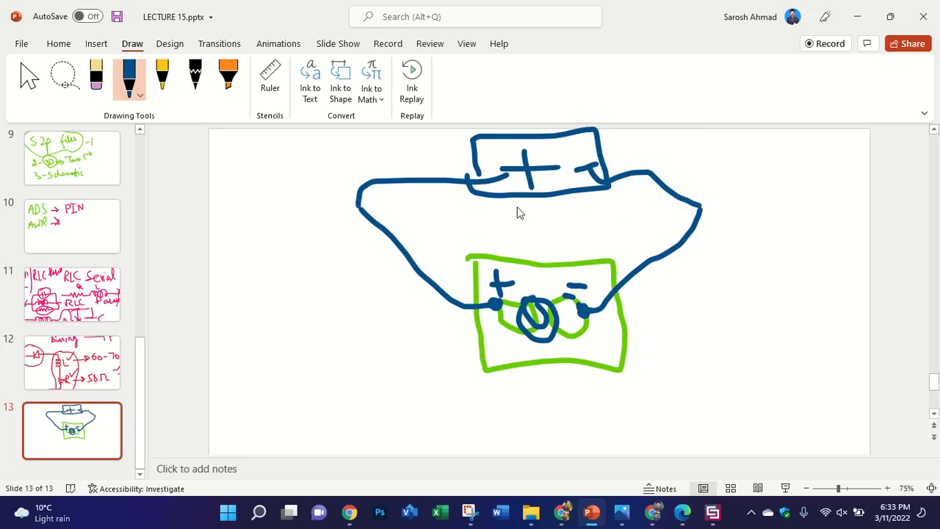
Step: Write the letters V and I beside the supply box
mouse_move(689, 152)
mouse_down()
mouse_move(727, 168)
mouse_move(734, 147)
mouse_up()
mouse_move(801, 157)
mouse_down()
mouse_move(793, 200)
mouse_move(812, 197)
mouse_up()
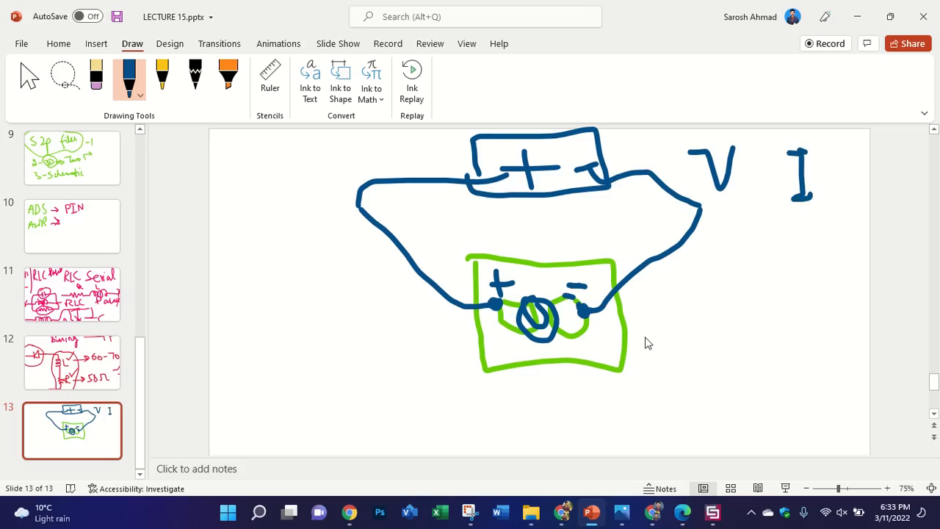
click(580, 309)
Step: Draw a second blue rectangle on the plus side of the green one and fill it with diagonal hatching
drag(252, 317, 245, 380)
mouse_move(252, 316)
mouse_down()
mouse_move(359, 306)
mouse_move(386, 359)
mouse_move(248, 386)
mouse_up()
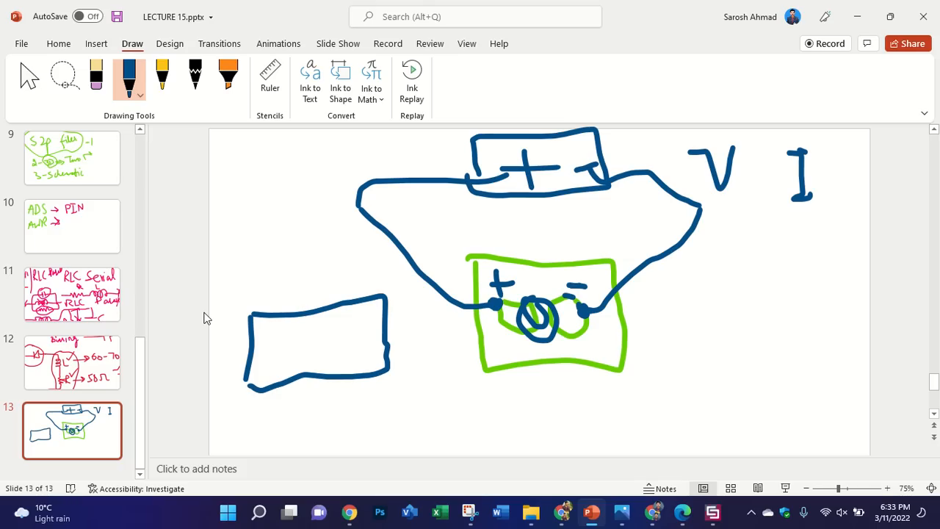
drag(265, 321, 241, 369)
mouse_move(307, 323)
mouse_down()
mouse_move(279, 377)
mouse_move(312, 380)
mouse_up()
mouse_move(371, 320)
mouse_down()
mouse_move(363, 370)
mouse_move(371, 373)
mouse_up()
mouse_move(353, 321)
mouse_down()
mouse_move(318, 374)
mouse_move(257, 363)
mouse_up()
drag(282, 326, 242, 368)
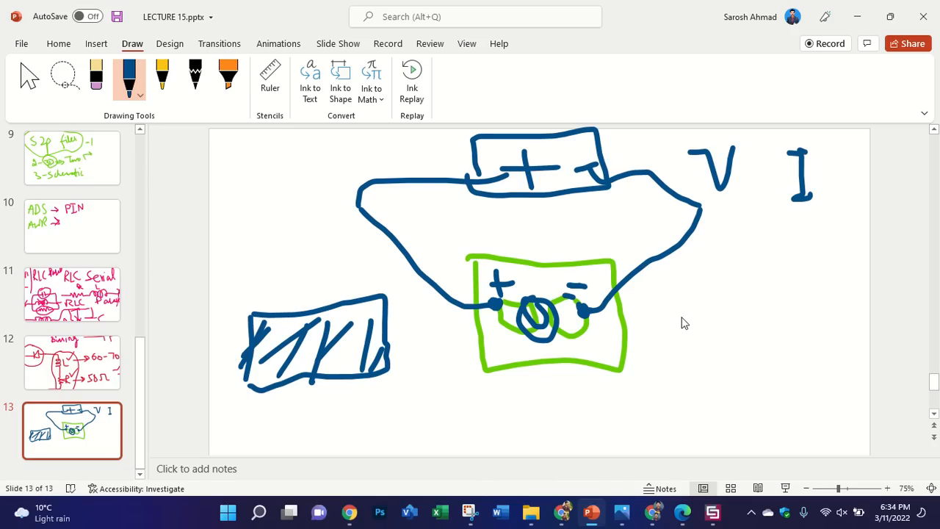
Step: Draw a small blue square on the minus side of the green rectangle and join it to the minus pad with a line
mouse_move(716, 301)
mouse_down()
mouse_move(716, 315)
mouse_move(766, 342)
mouse_move(779, 304)
mouse_move(714, 298)
mouse_up()
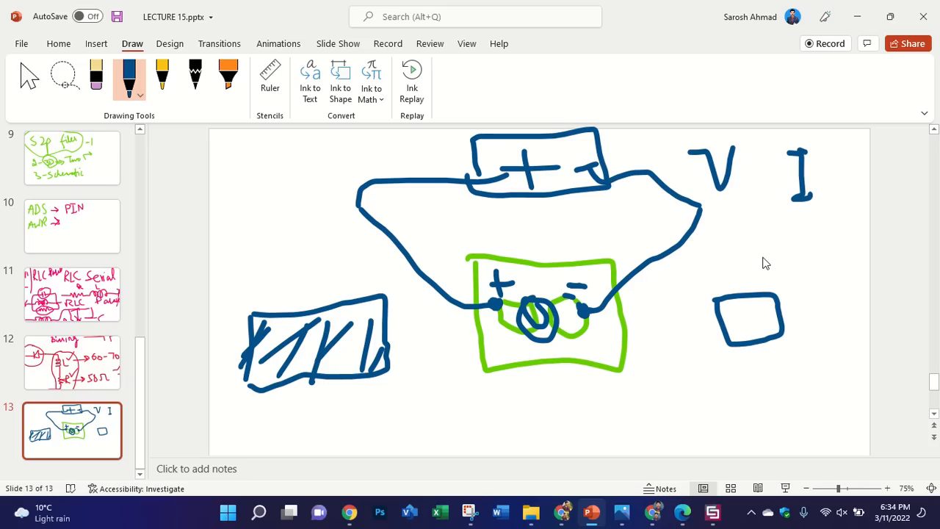
mouse_move(746, 319)
mouse_down()
mouse_move(589, 314)
mouse_move(746, 317)
mouse_up()
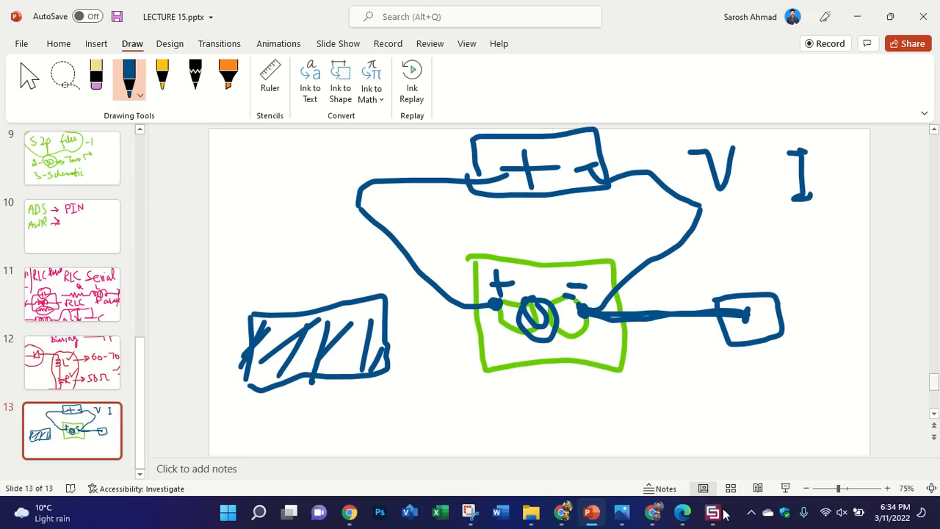
Step: Look through the SEMESTER PROJECT folder and its PAPER WORK subfolder in File Explorer for the sensor reference files
click(530, 512)
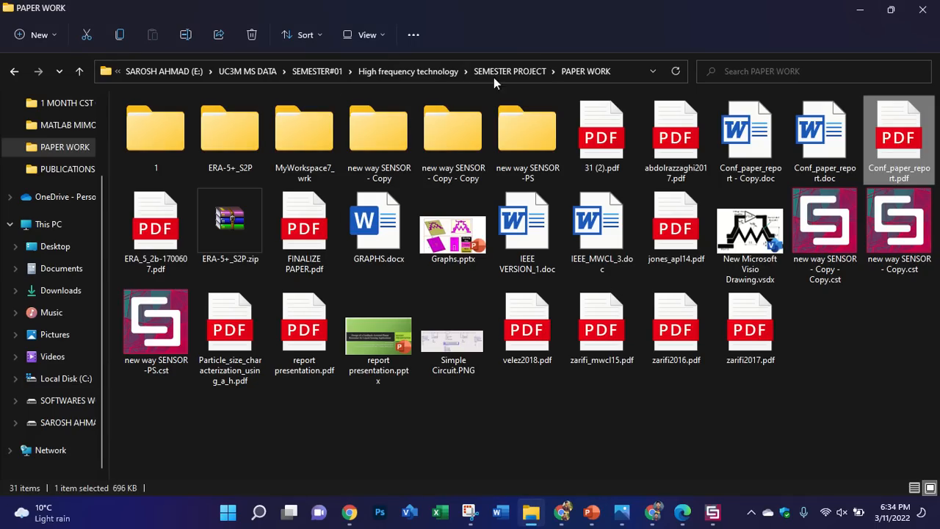
click(513, 71)
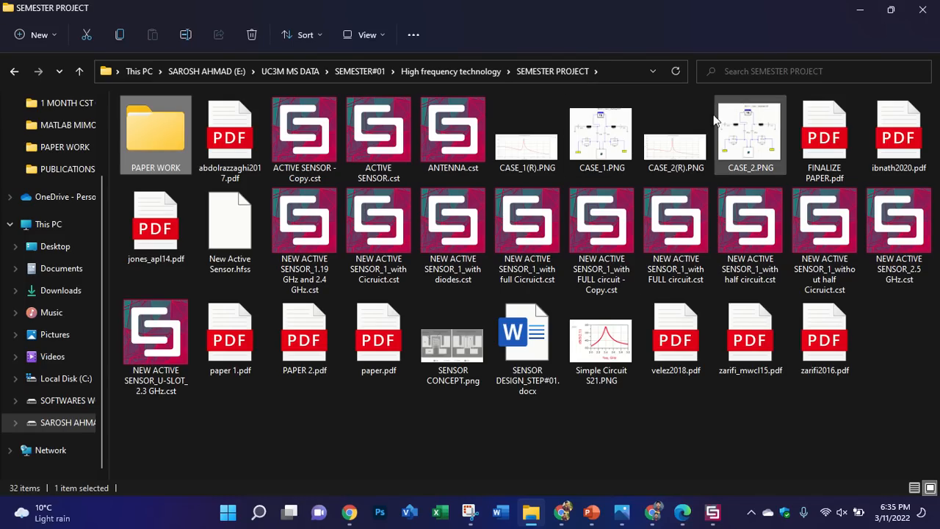
double_click(173, 133)
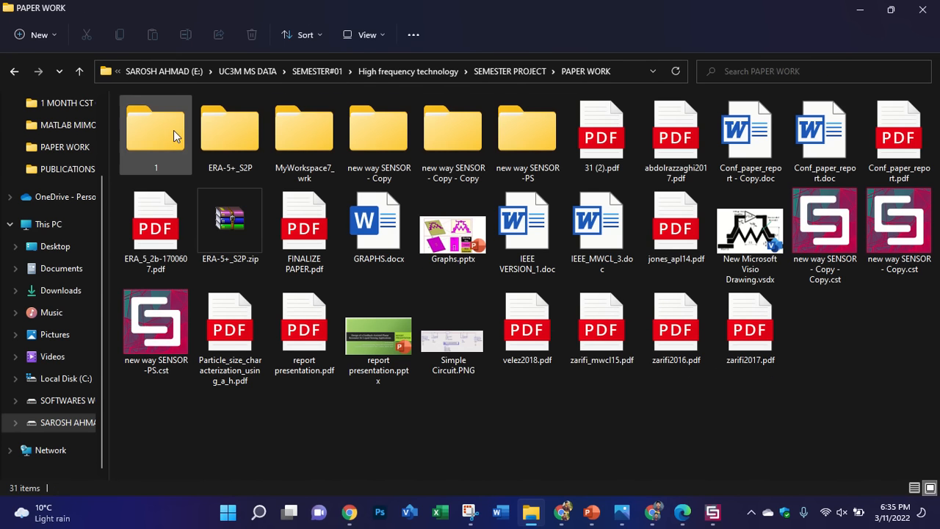
Step: Switch to Gmail in Chrome and search the mail for "sensor"
click(562, 512)
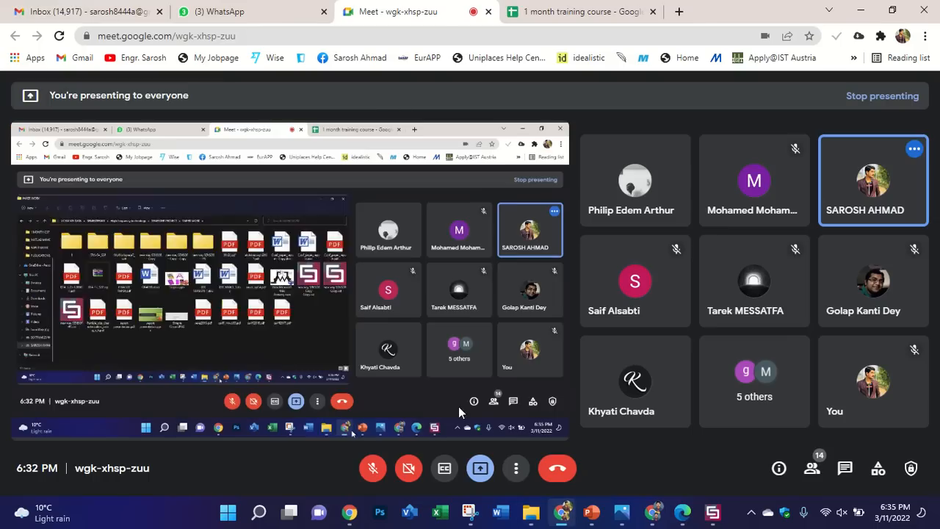
click(49, 9)
click(285, 93)
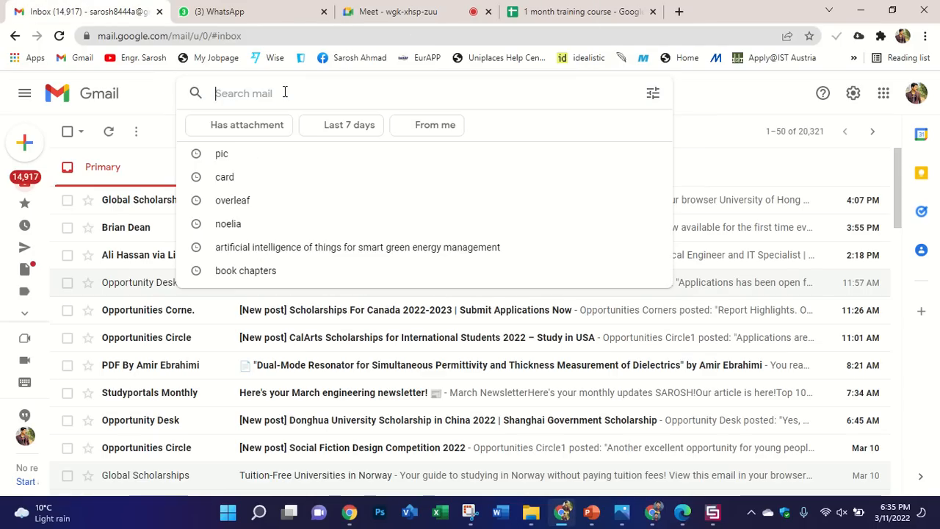
text(sen)
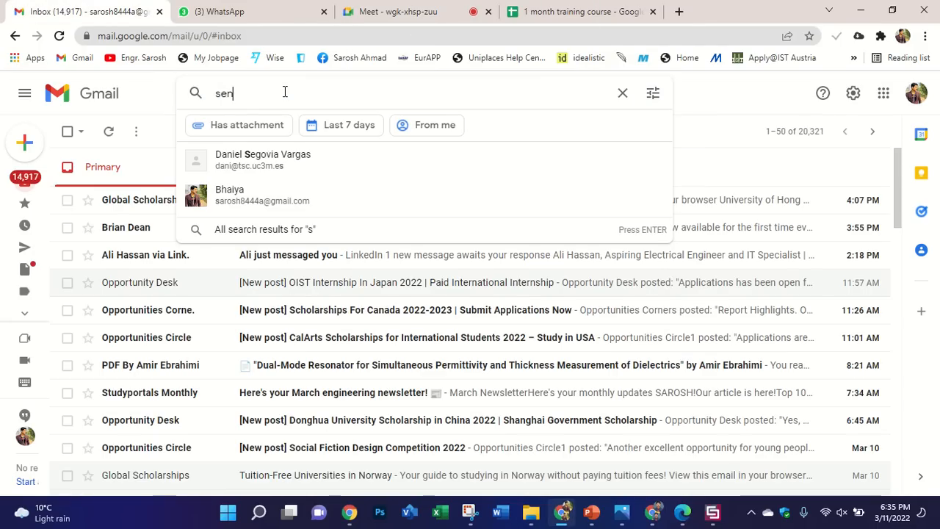
text(sor)
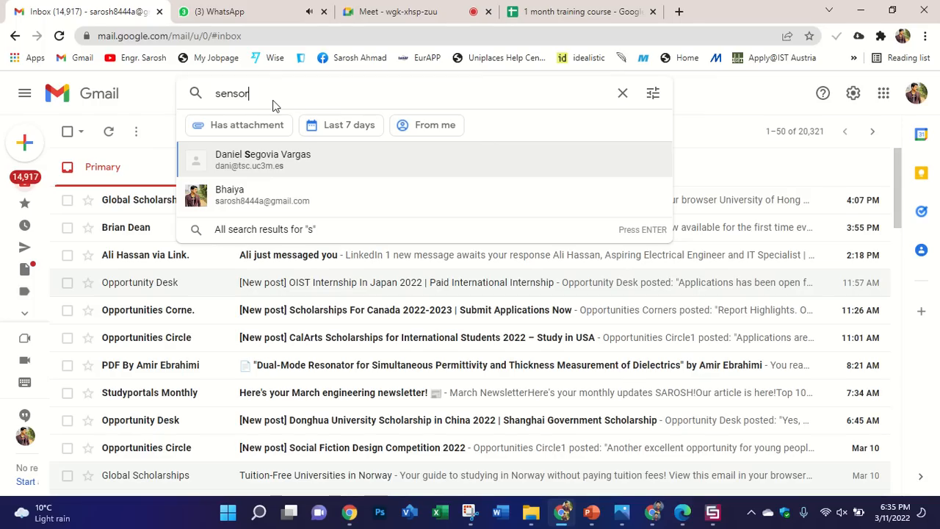
double_click(234, 96)
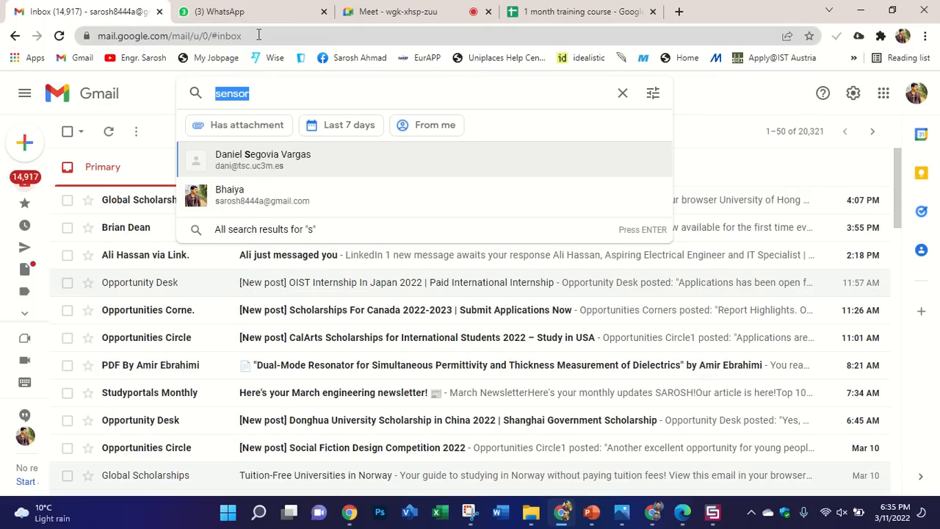
key(Return)
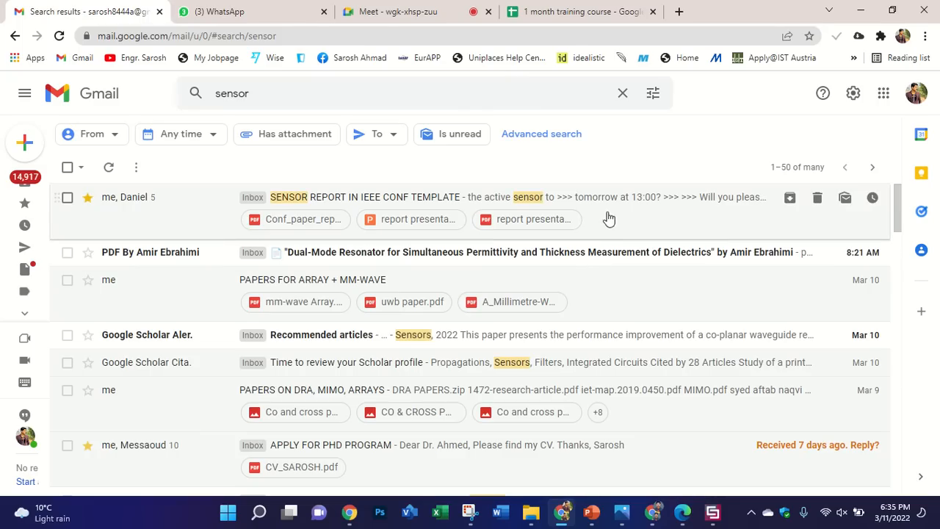
Step: Examine the "sensor" mail results for a conversation with the relevant sensor attachments
scroll(458, 318, down, 3)
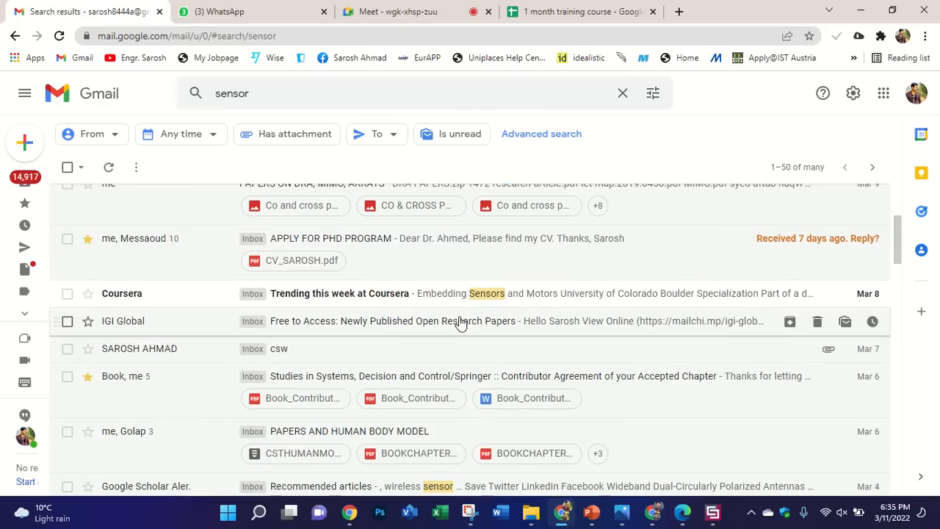
scroll(459, 323, down, 3)
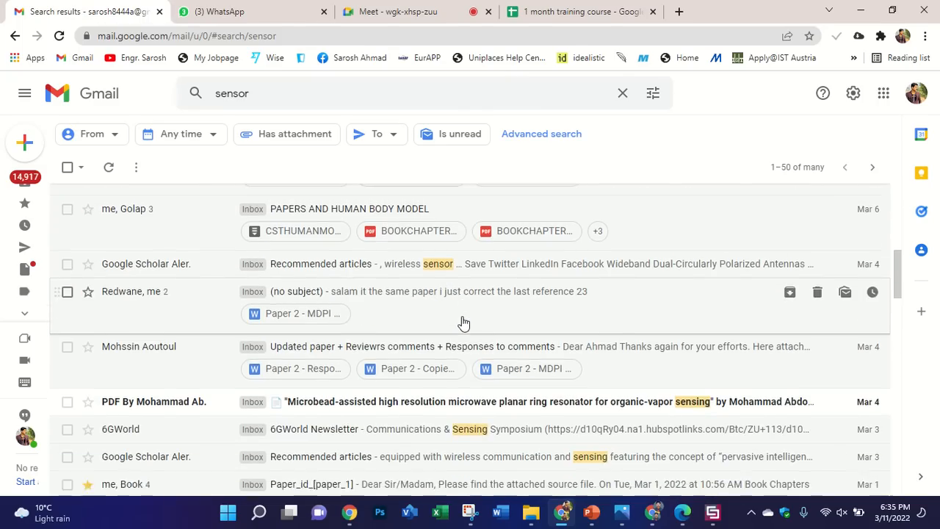
scroll(463, 323, down, 3)
scroll(476, 324, down, 3)
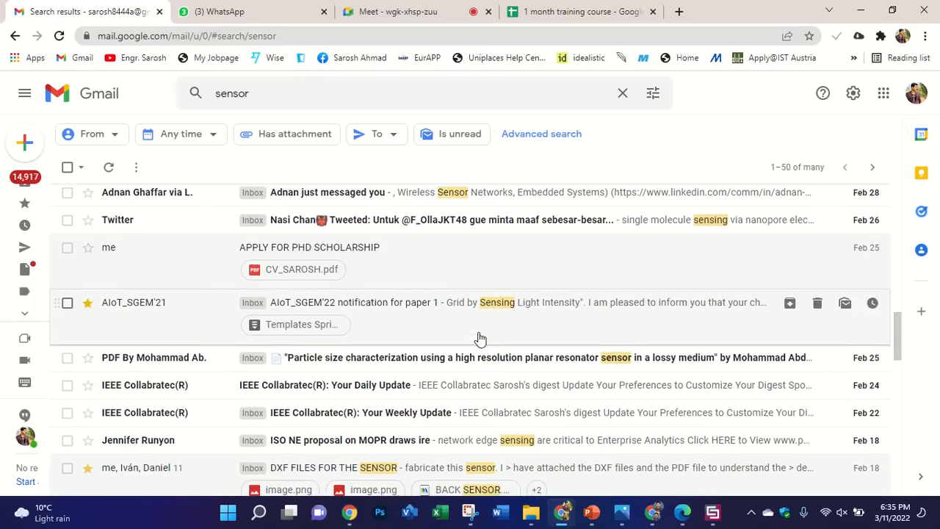
scroll(479, 337, down, 5)
scroll(476, 330, up, 2)
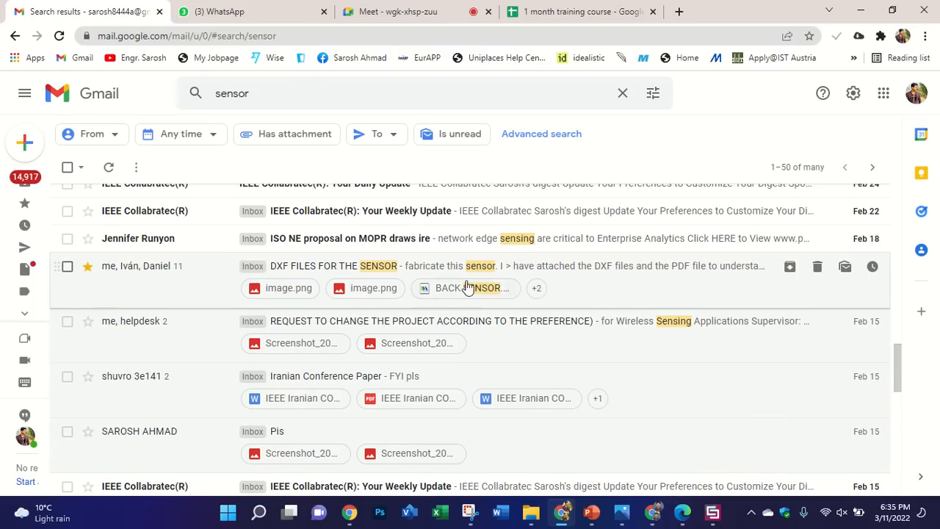
scroll(558, 289, down, 3)
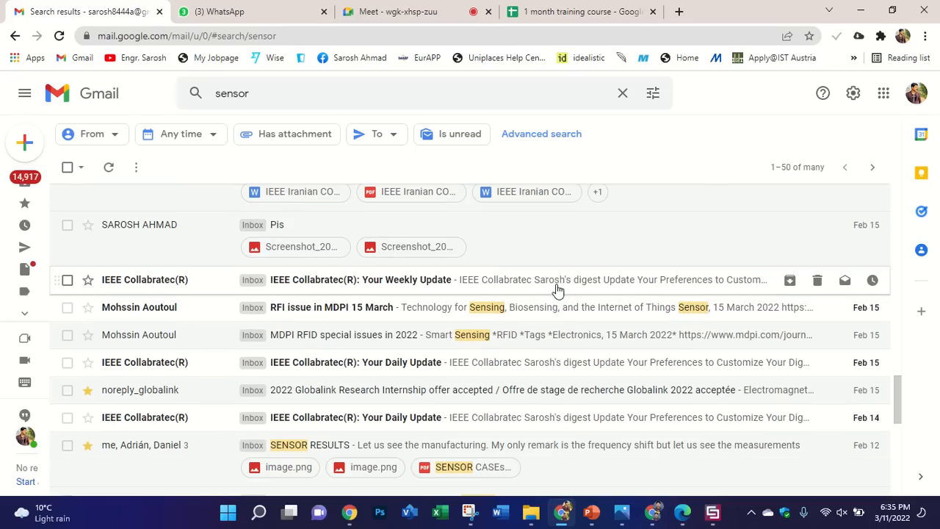
scroll(551, 271, up, 4)
Step: Search the mail by the supervisor's suggested e-mail address and look over the most recent conversations
click(216, 92)
double_click(216, 92)
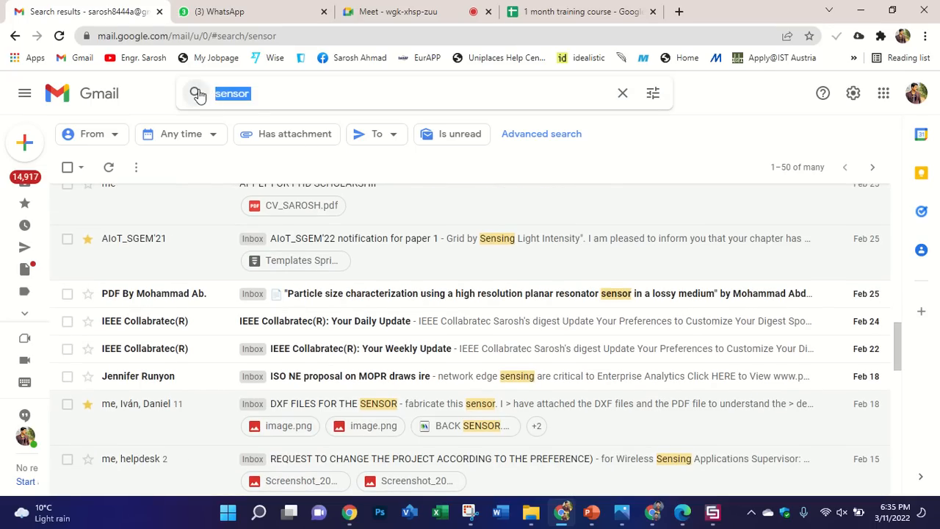
text(da)
click(352, 119)
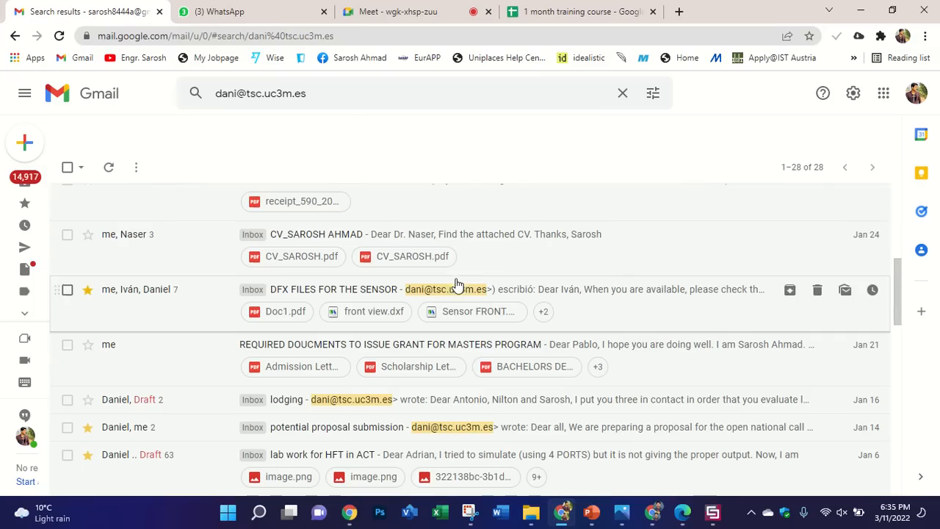
scroll(541, 272, up, 6)
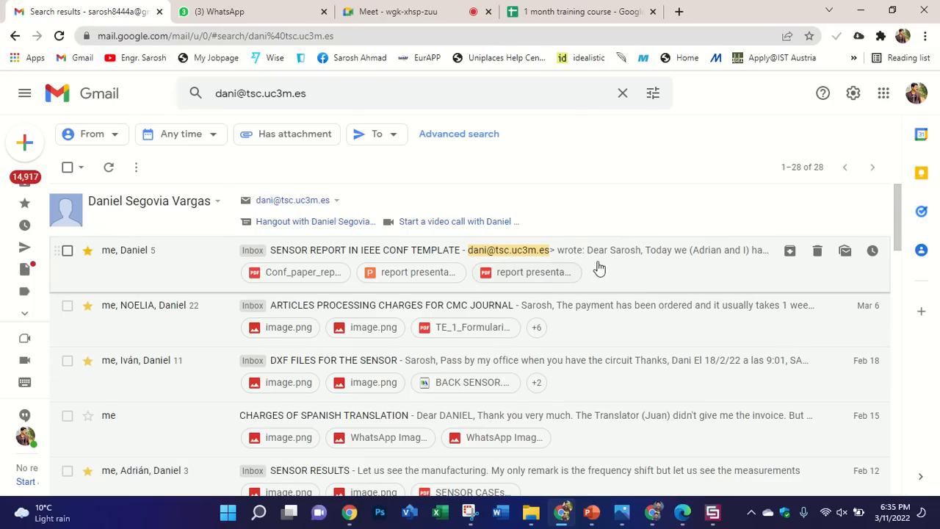
scroll(637, 286, down, 3)
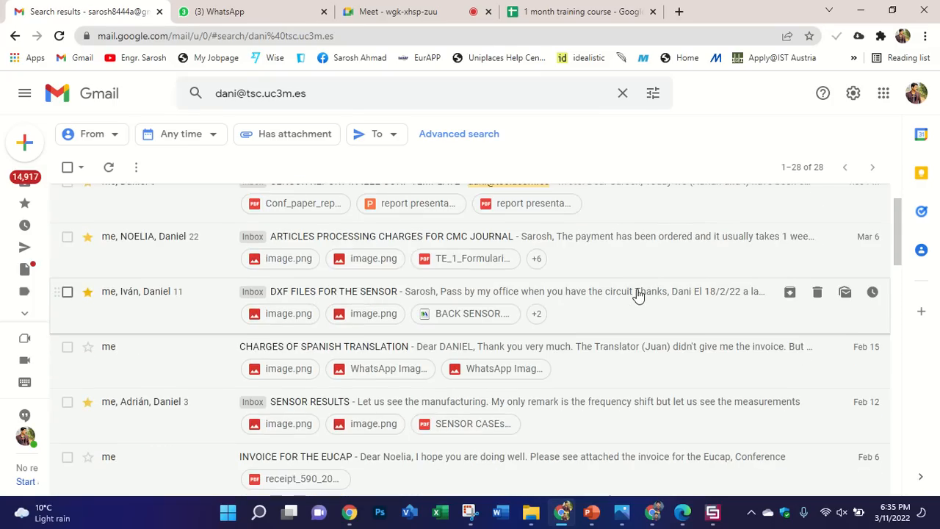
Step: Open the SENSOR RESULTS conversation, expand its earlier messages, read through to the end and return to the results
click(609, 341)
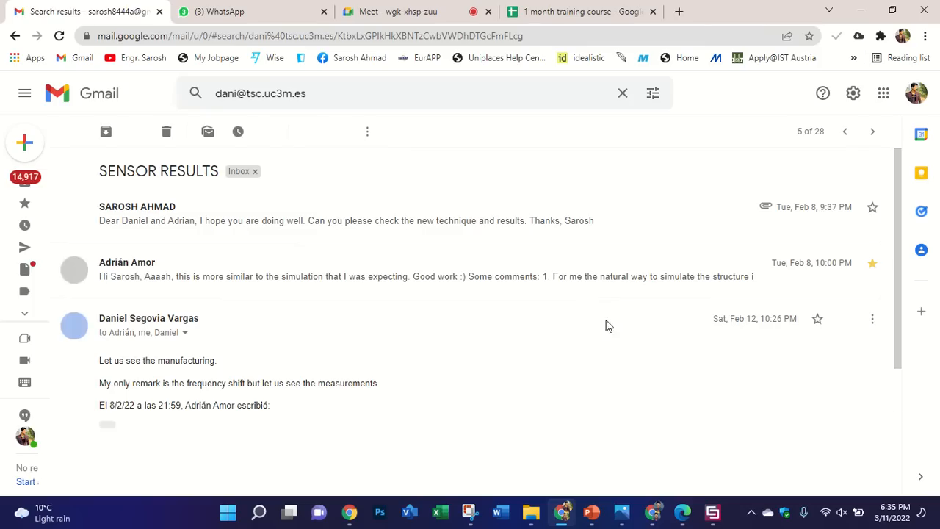
click(491, 272)
click(489, 224)
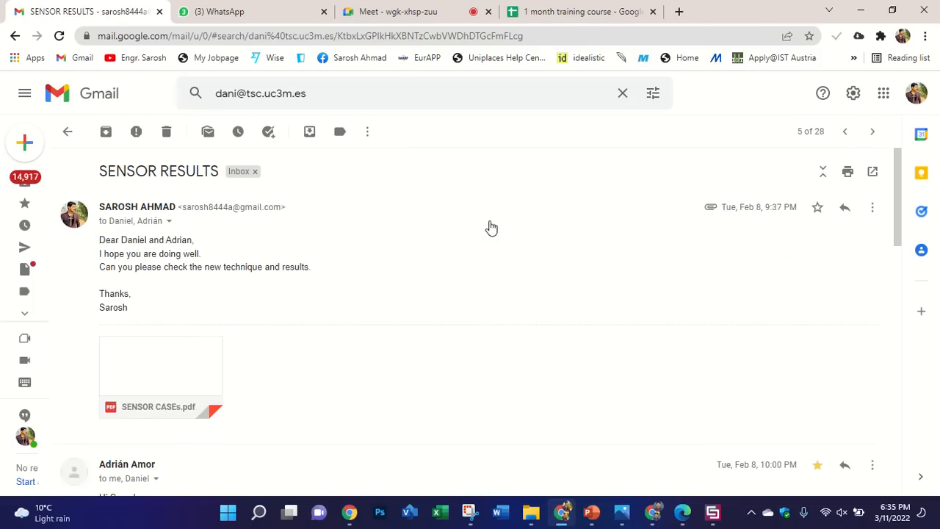
scroll(491, 231, down, 3)
scroll(492, 234, down, 10)
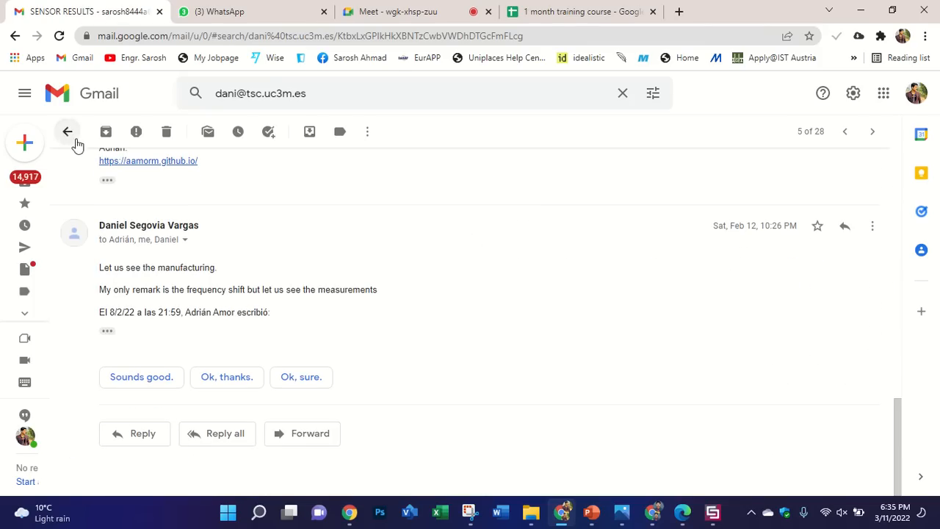
click(68, 133)
Step: Find the older "Fwd: APPLY FOR PHD OFFER" conversation, look through all its messages and return to the results
scroll(431, 269, down, 1)
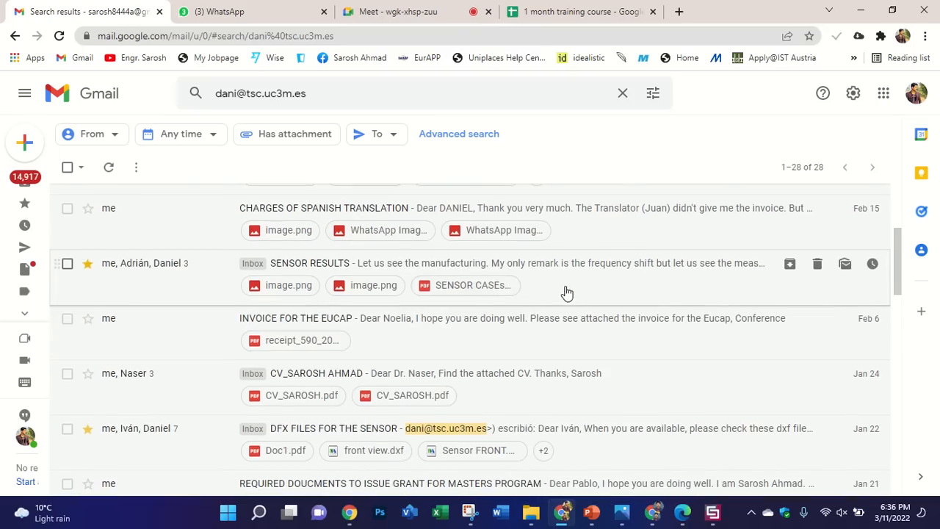
scroll(558, 296, down, 4)
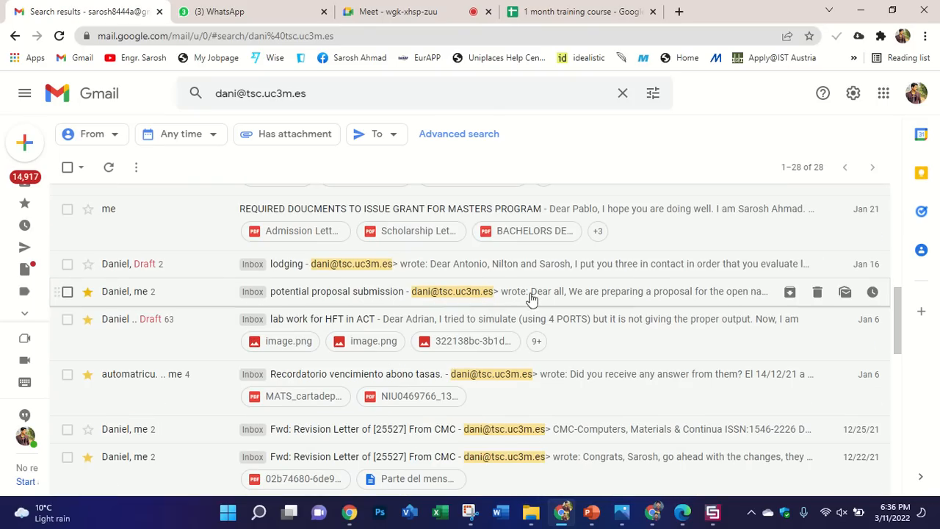
scroll(575, 308, down, 3)
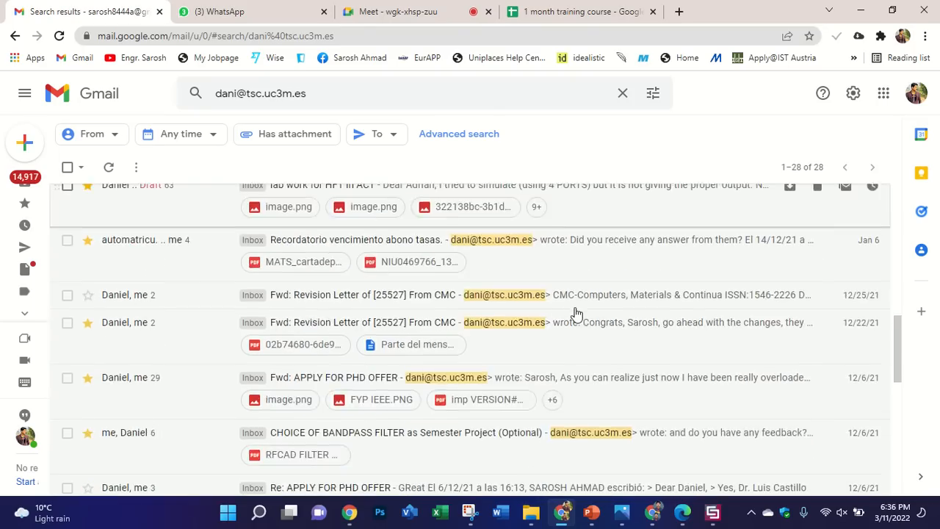
scroll(562, 283, down, 1)
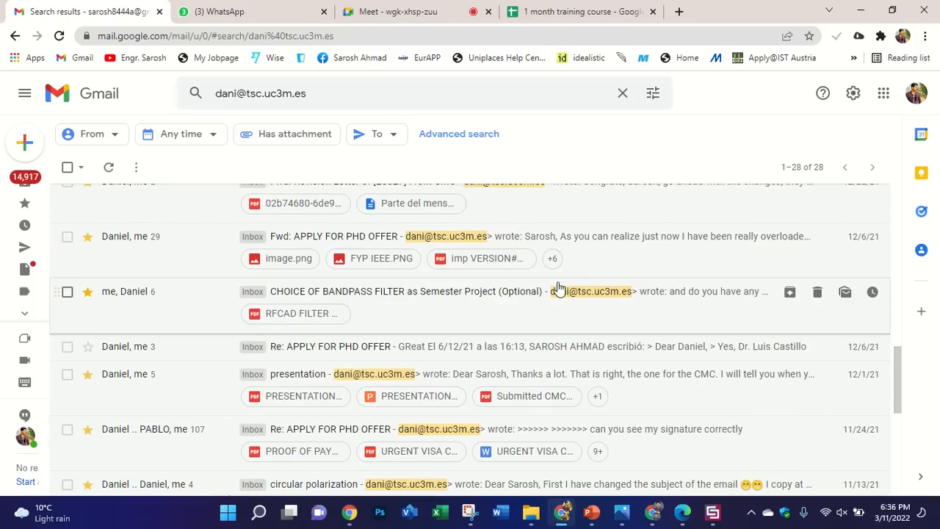
scroll(562, 279, down, 1)
click(604, 272)
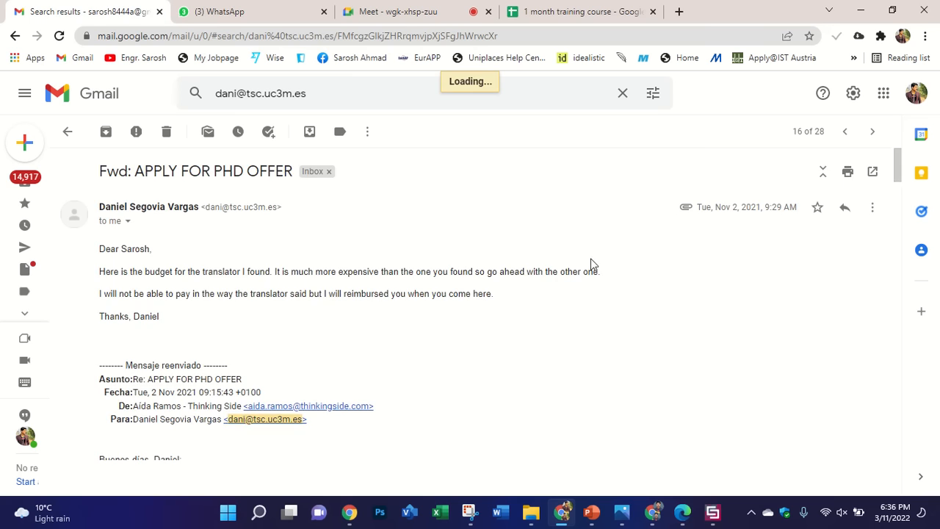
scroll(584, 266, down, 4)
scroll(581, 272, down, 8)
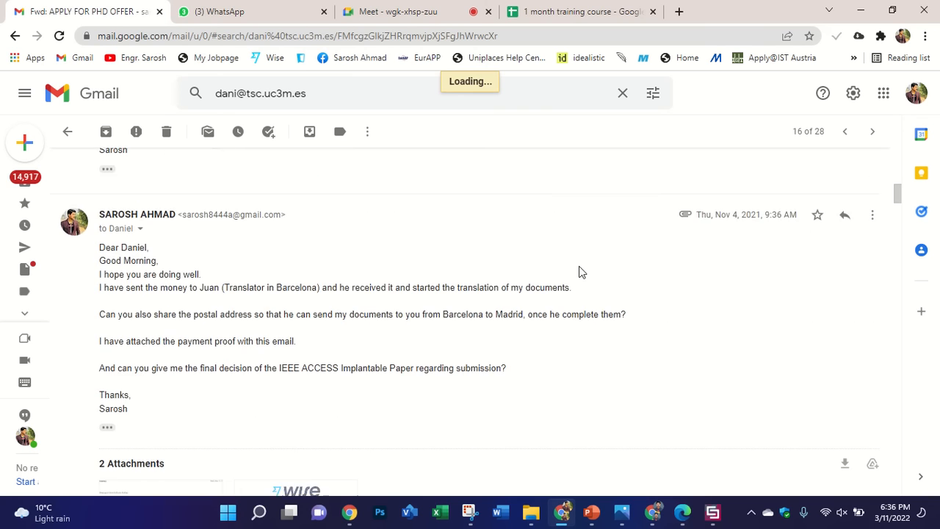
scroll(580, 272, down, 12)
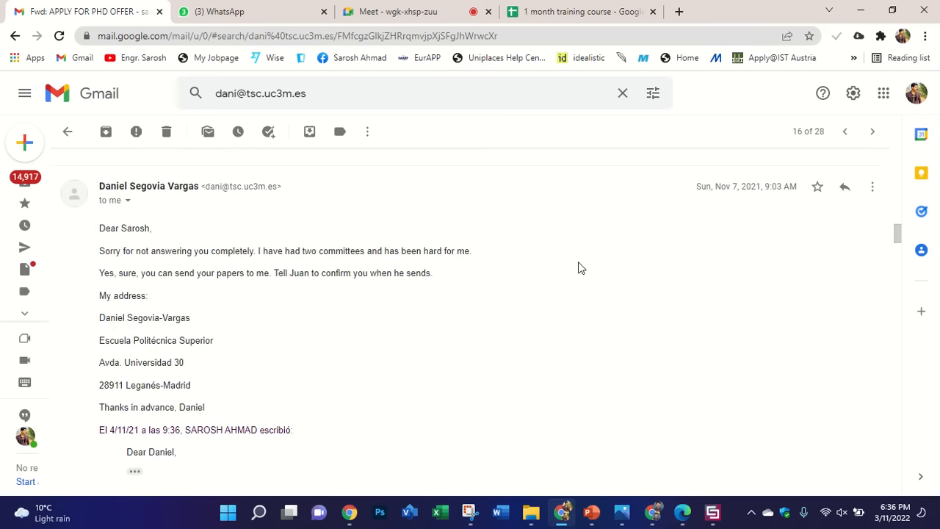
scroll(579, 270, down, 15)
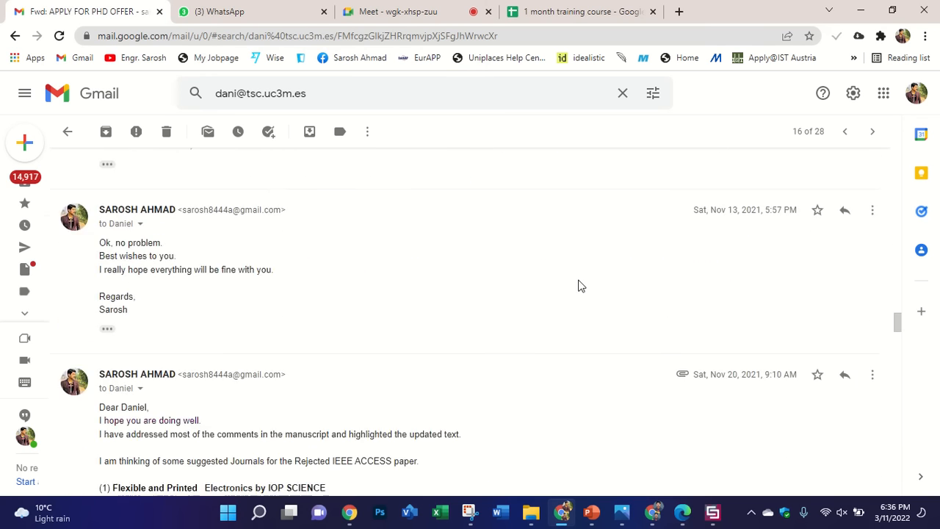
scroll(576, 291, down, 15)
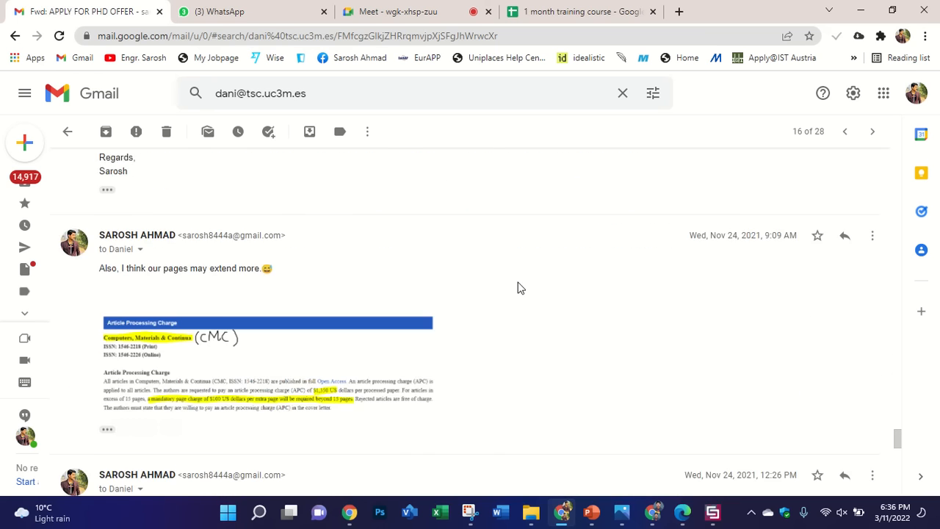
scroll(512, 282, down, 2)
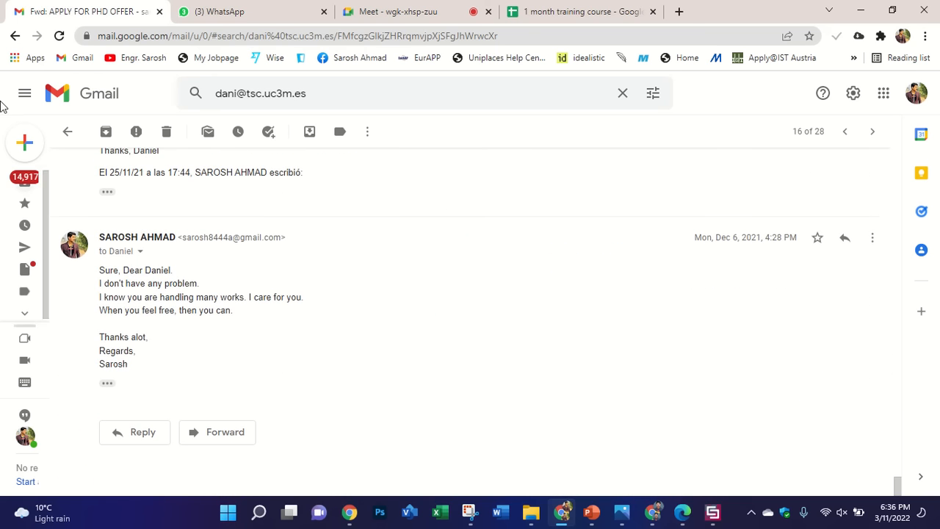
click(68, 130)
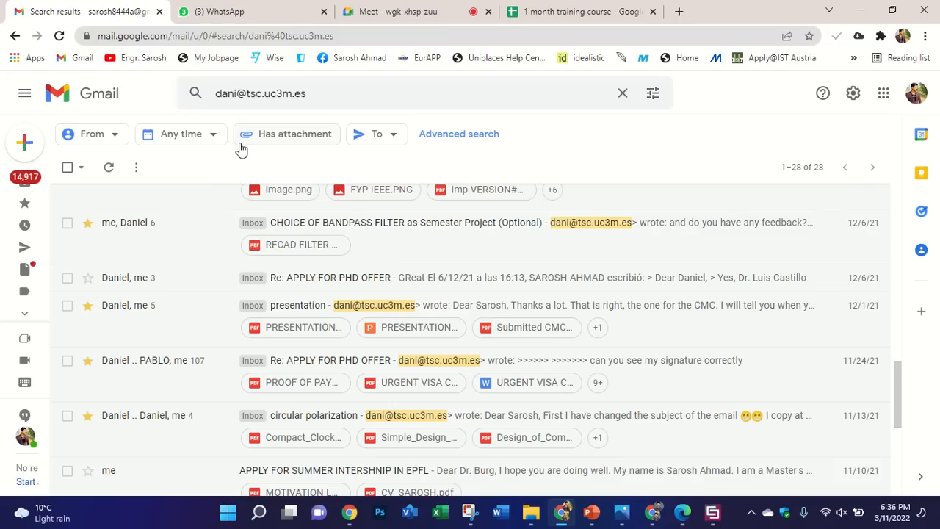
Step: Switch to the 1 month training course spreadsheet and open a new browser tab
click(638, 11)
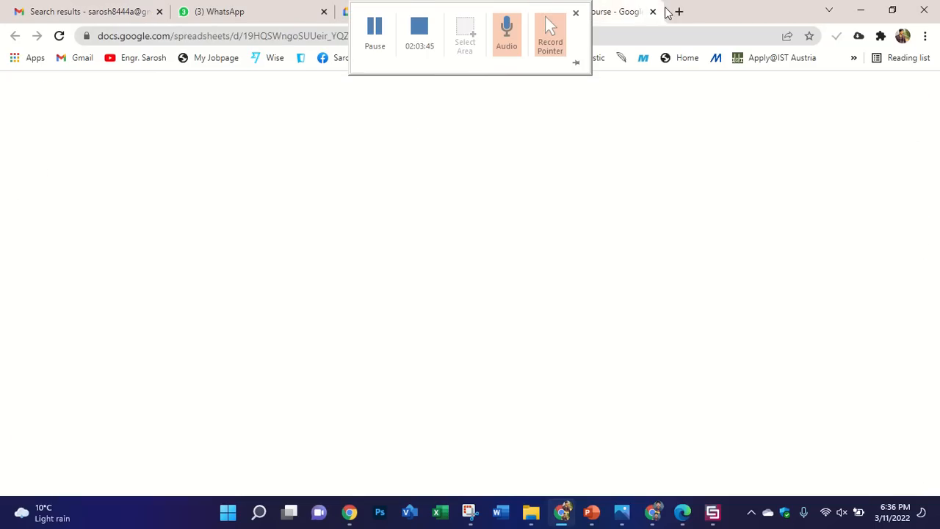
click(677, 11)
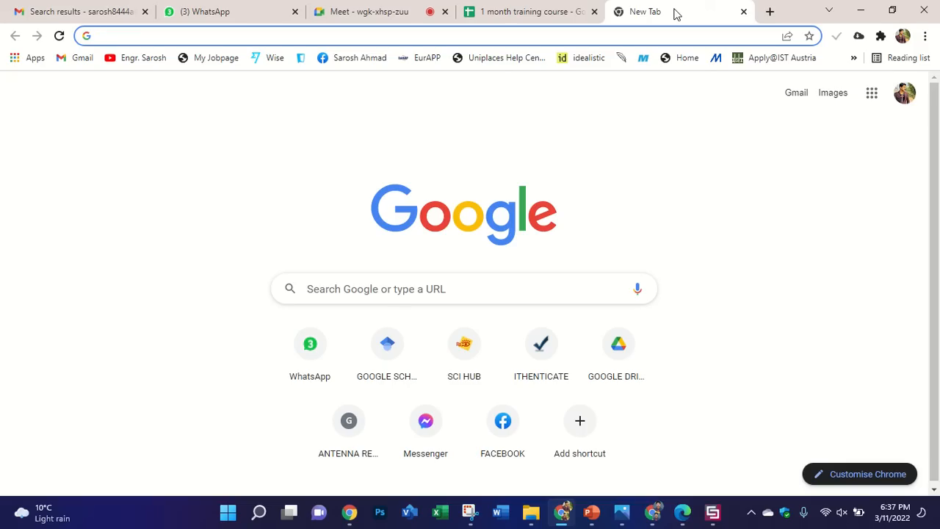
mouse_move(396, 6)
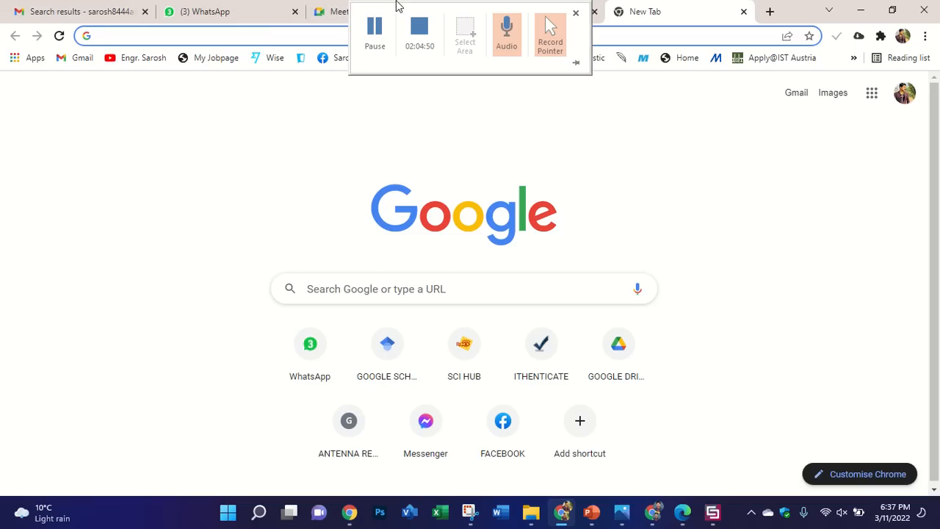
Step: Switch to the RESEARCH TRAINING COURSE chat in WhatsApp, download the fabricated antenna photo, view it enlarged and close it
click(228, 9)
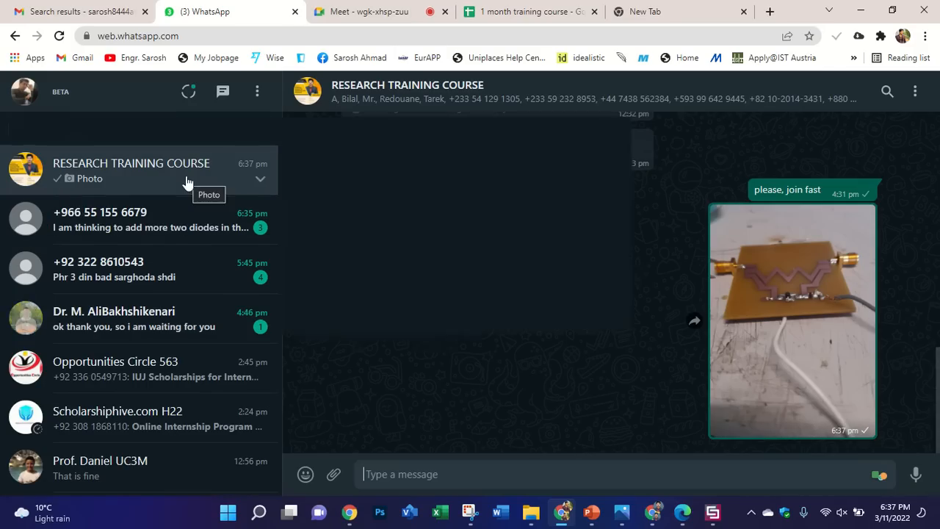
click(755, 274)
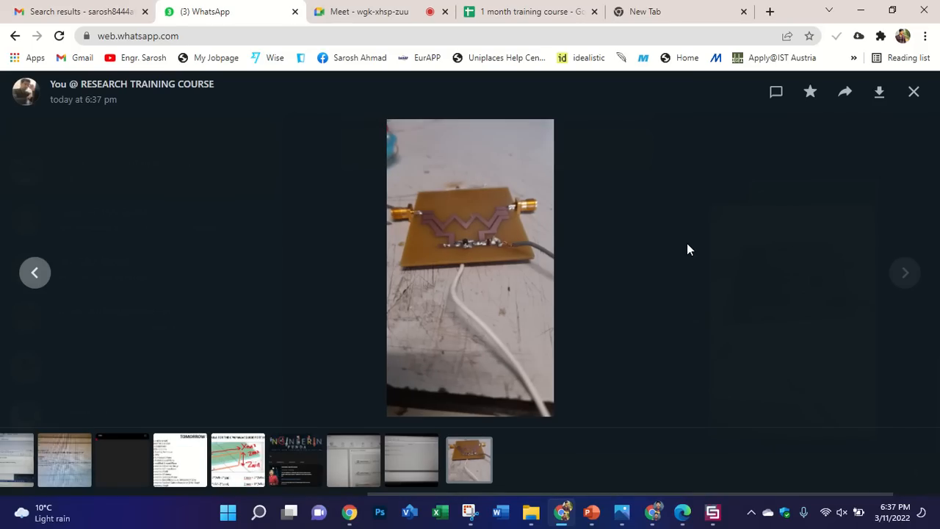
click(878, 91)
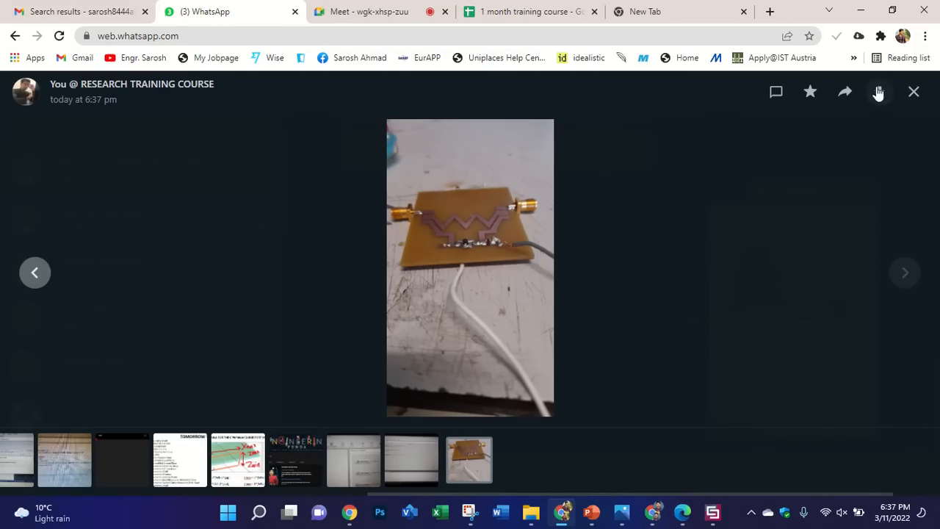
click(528, 260)
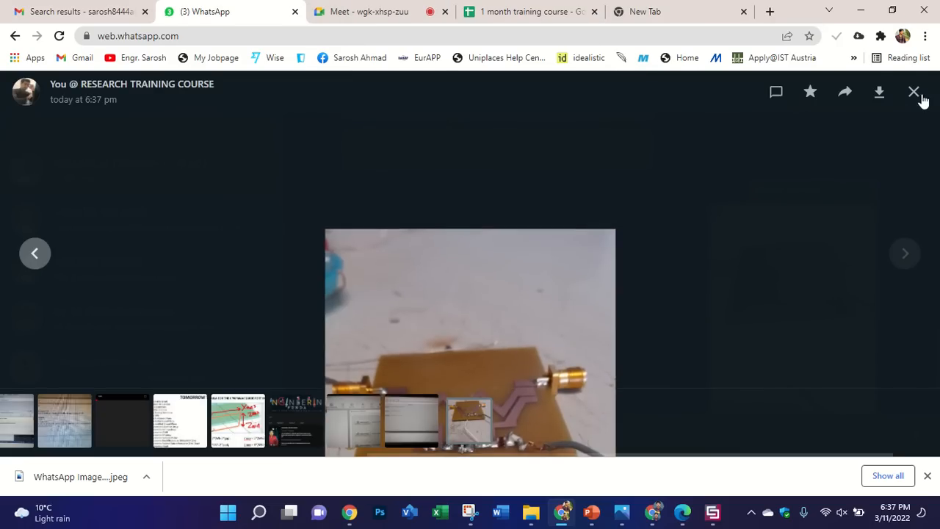
click(914, 93)
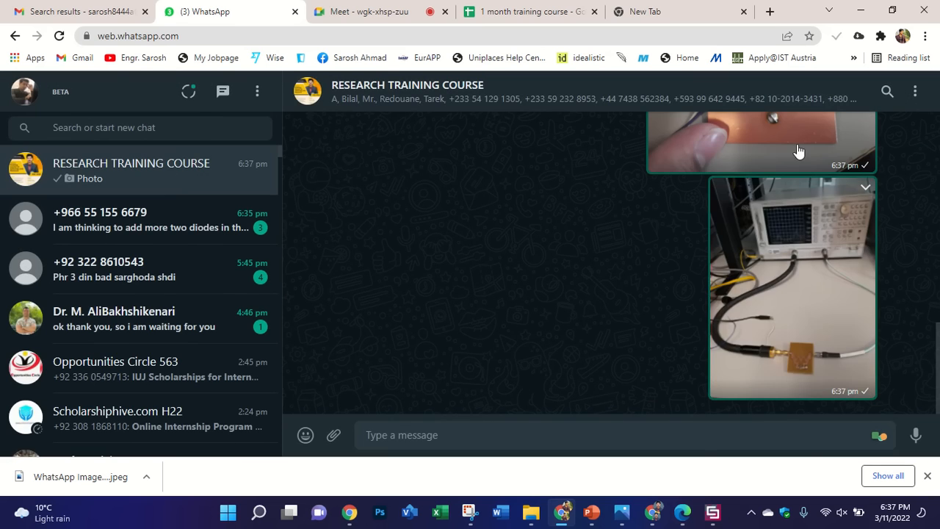
Step: Look through the chat's copper ground-side, network analyzer and dark fabricated board photos, enlarging the analyzer and board ones
click(798, 147)
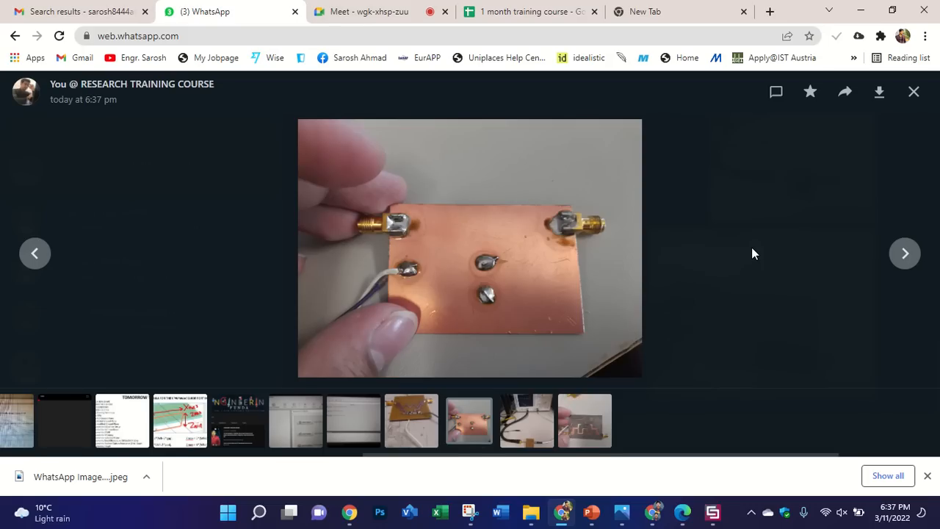
key(Right)
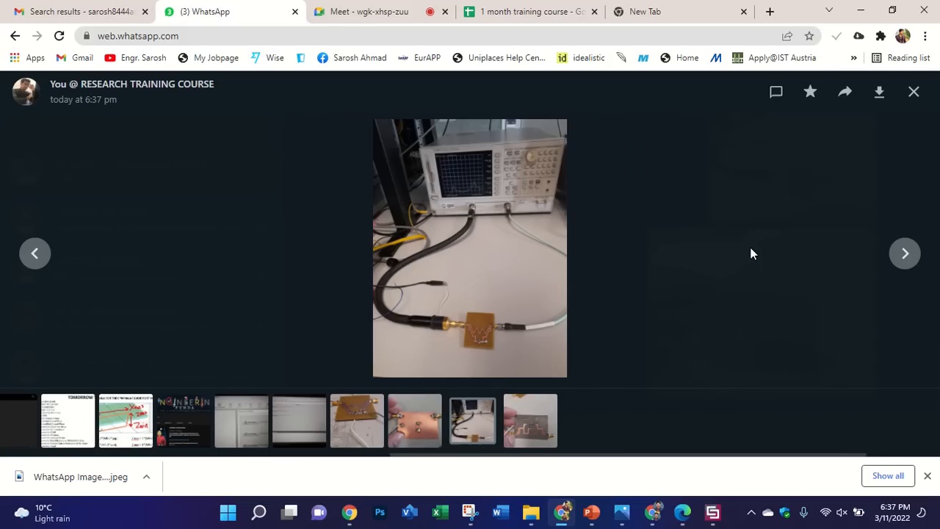
click(514, 327)
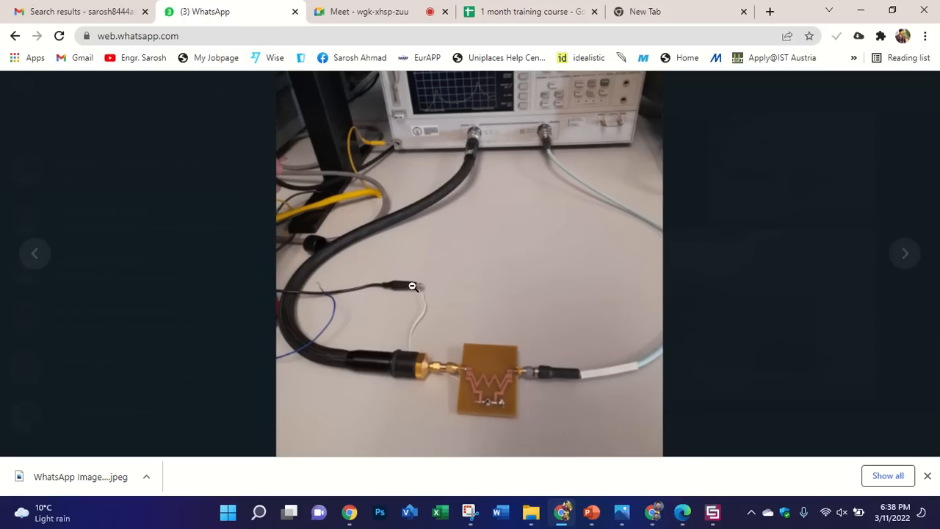
click(447, 308)
key(Right)
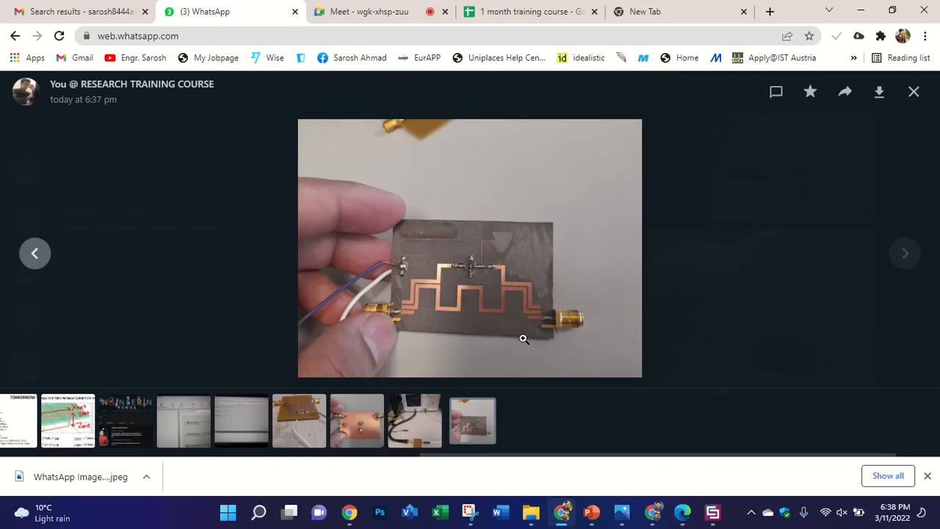
click(370, 260)
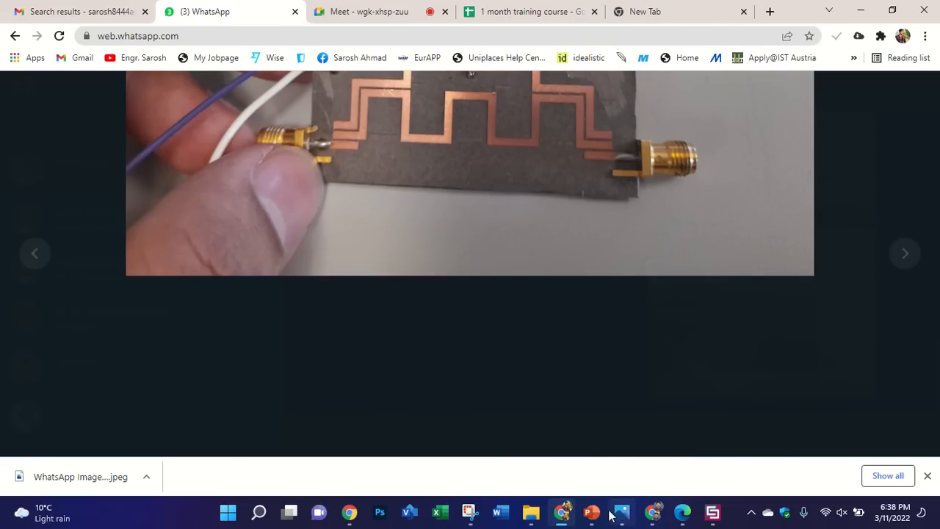
Step: Switch to LECTURE 15.pptx in PowerPoint, look through the slides and show the full Biasing circuit on slide 12
click(593, 512)
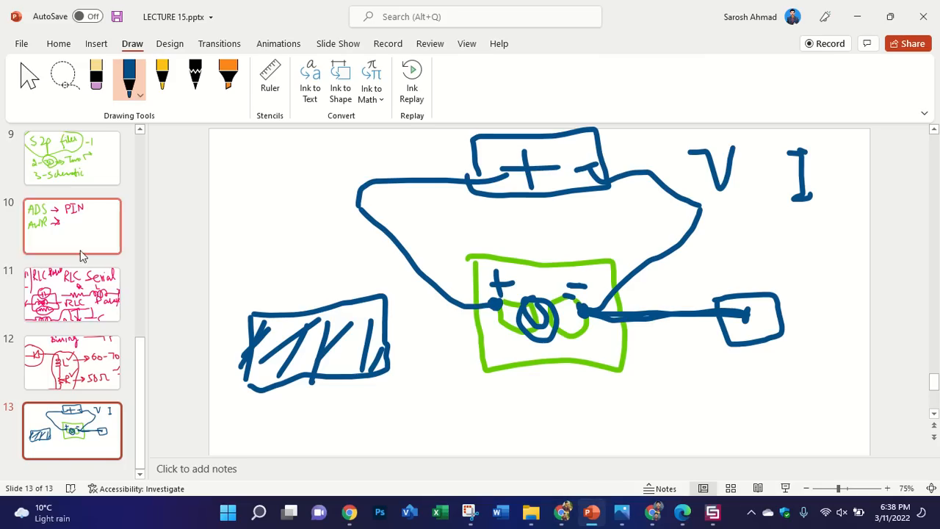
scroll(87, 309, up, 3)
scroll(91, 316, up, 3)
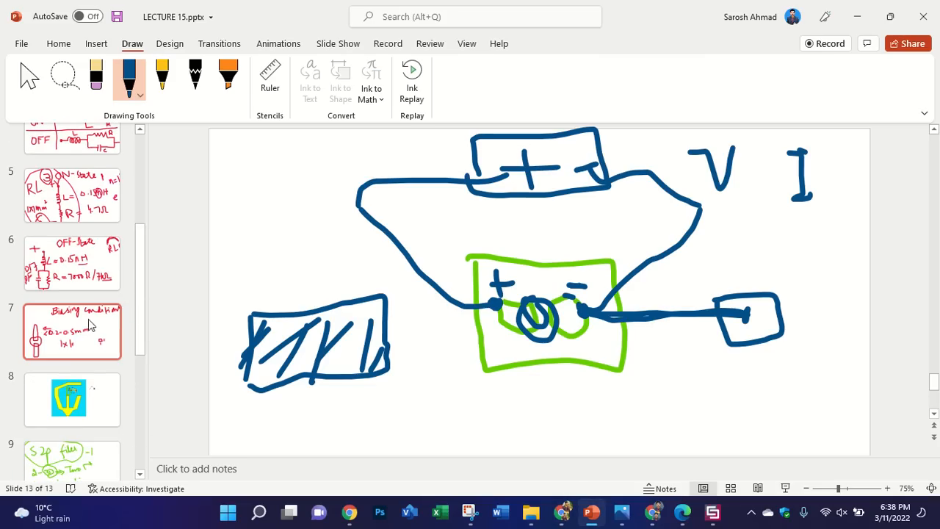
scroll(93, 338, down, 3)
scroll(93, 338, down, 5)
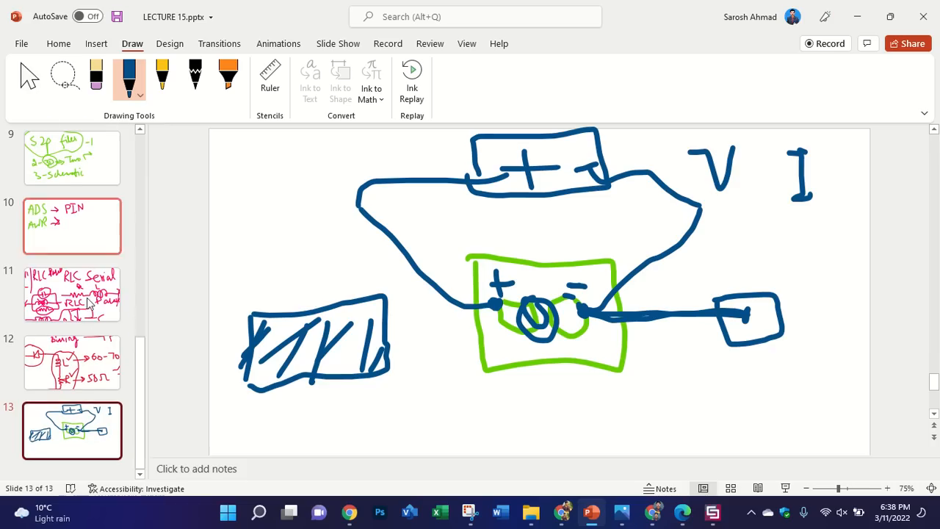
click(117, 338)
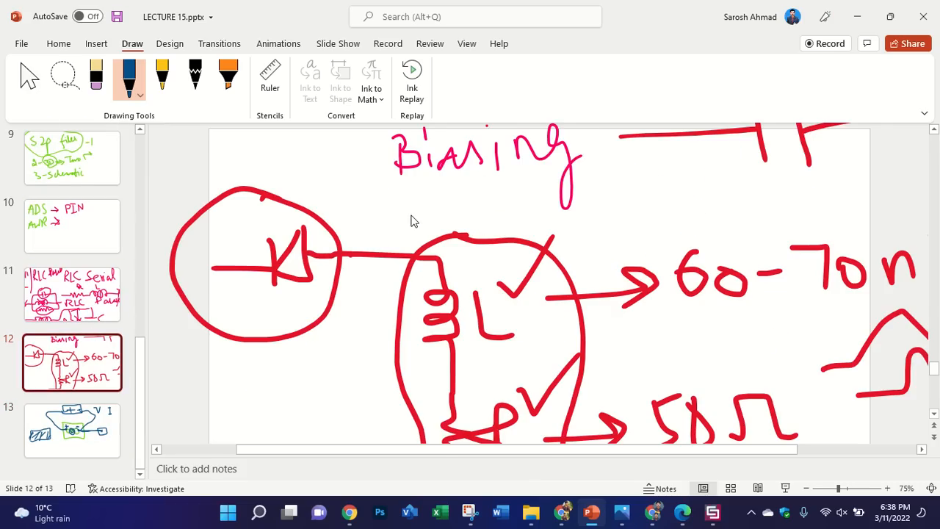
ctrl+scroll(413, 222, down, 2)
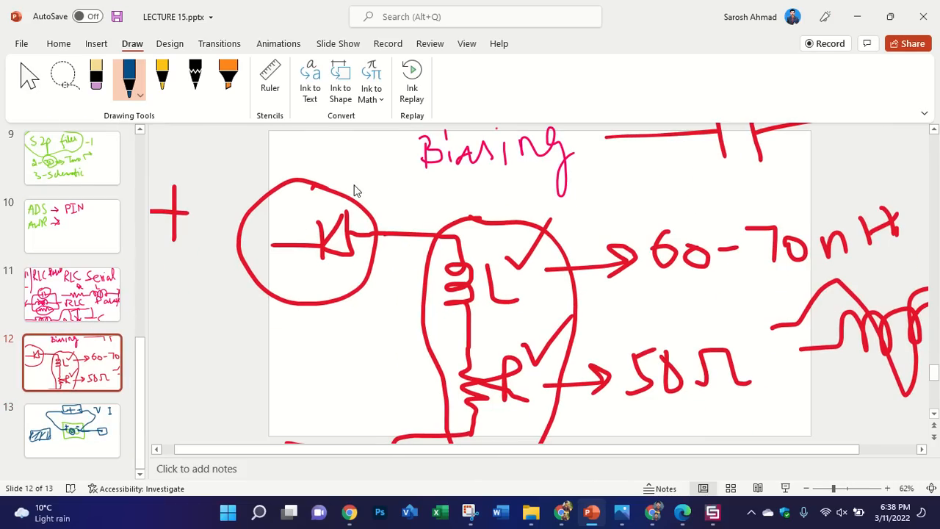
Step: Compare the dark board photo in WhatsApp with the DC supply sketch and Biasing circuit slides in PowerPoint
click(562, 511)
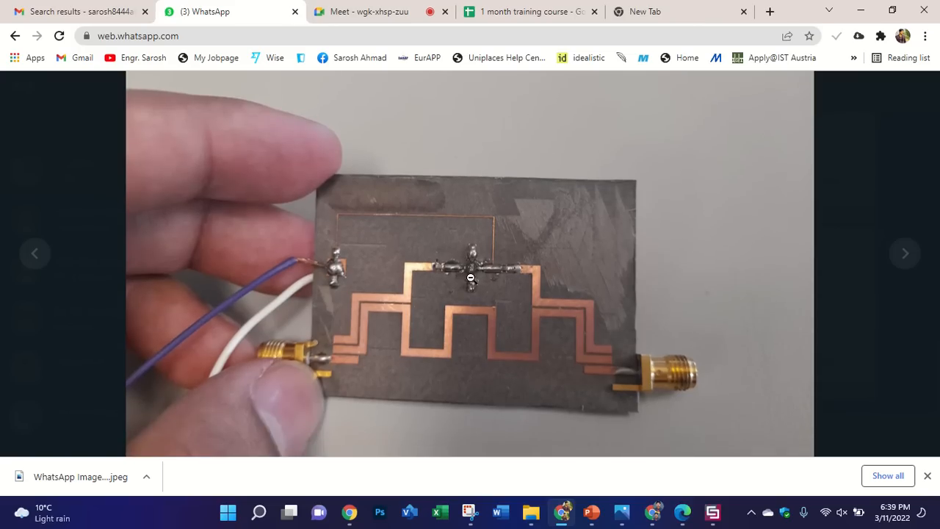
click(475, 267)
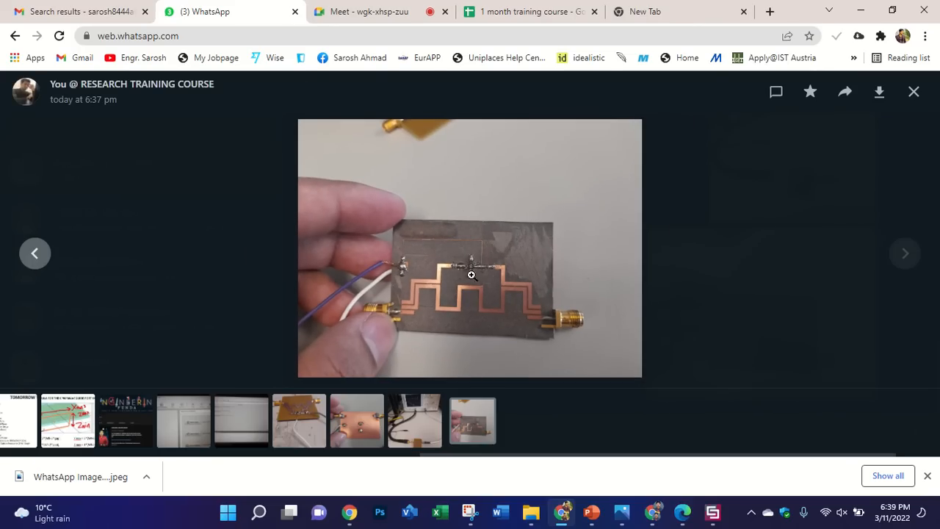
click(591, 512)
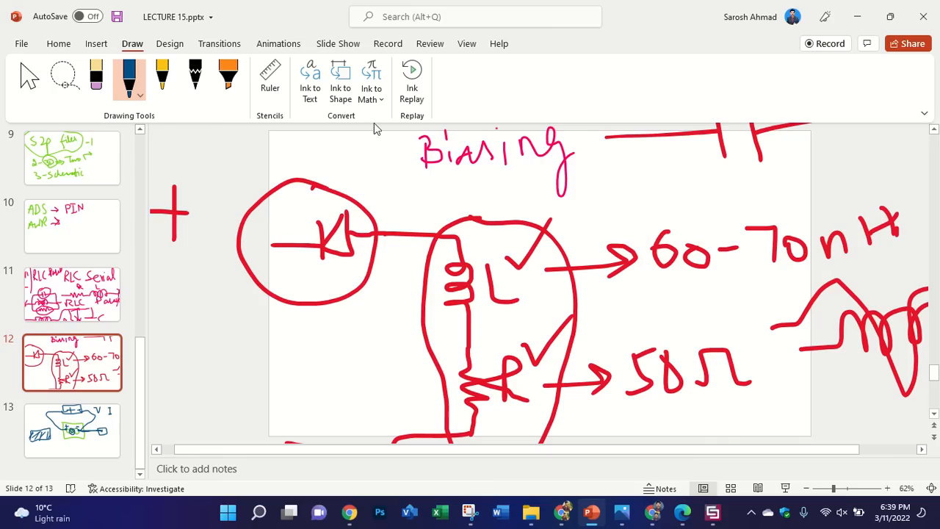
scroll(459, 255, down, 2)
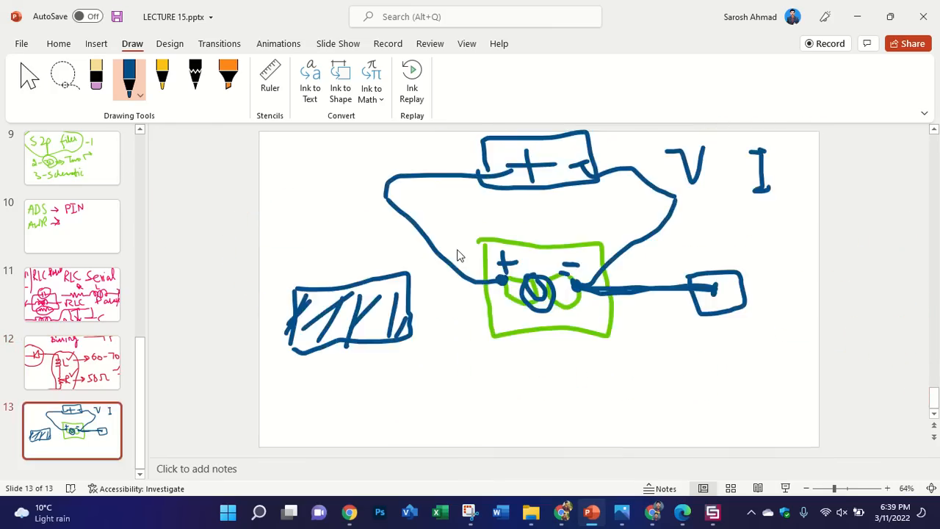
scroll(460, 255, up, 3)
ctrl+scroll(460, 255, down, 2)
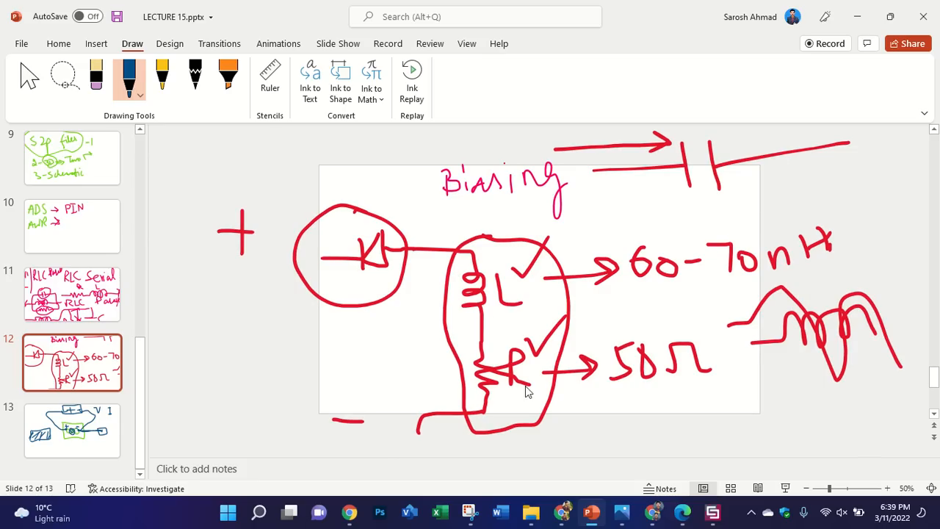
Step: Glance at the CST antenna model, return to the WhatsApp board photo and examine its soldered components and supply wires enlarged
click(711, 511)
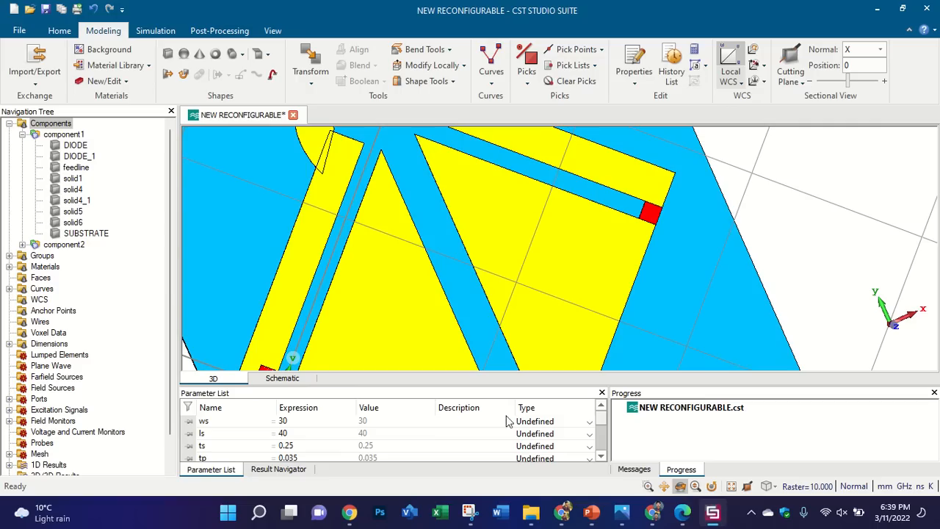
click(562, 511)
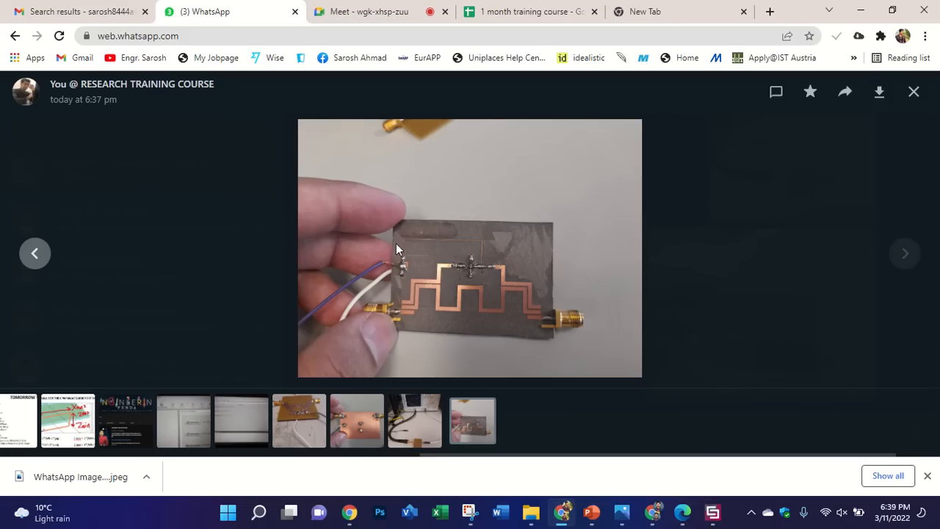
click(444, 243)
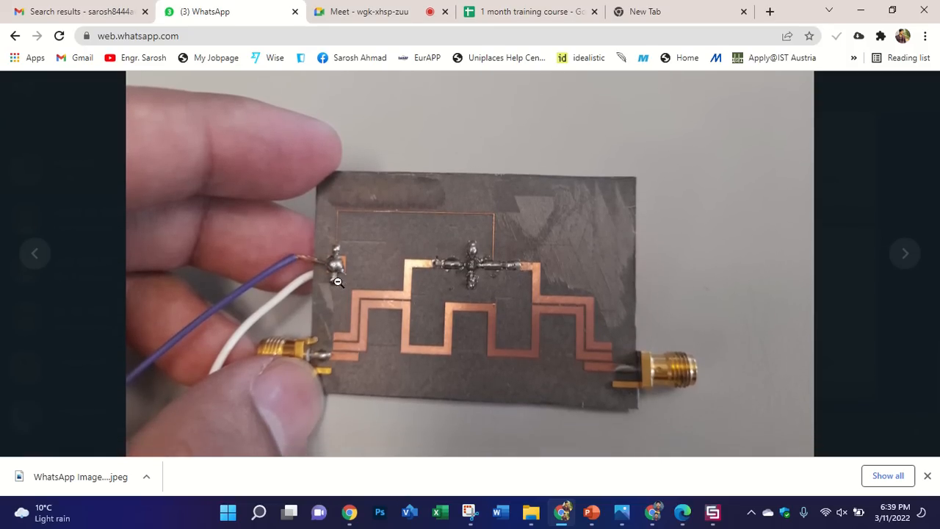
click(333, 283)
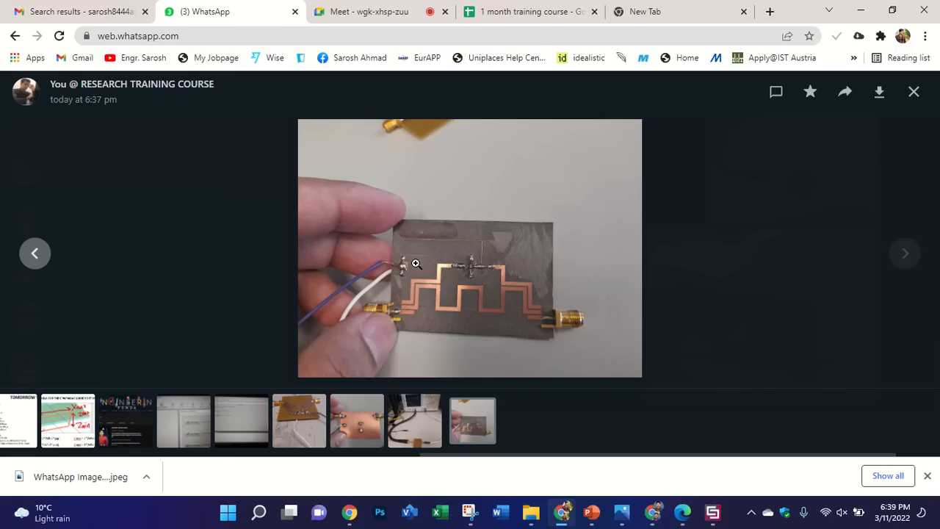
Step: Go back to the copper ground-side photo, examine its solder points enlarged and close the photo viewer
key(Left)
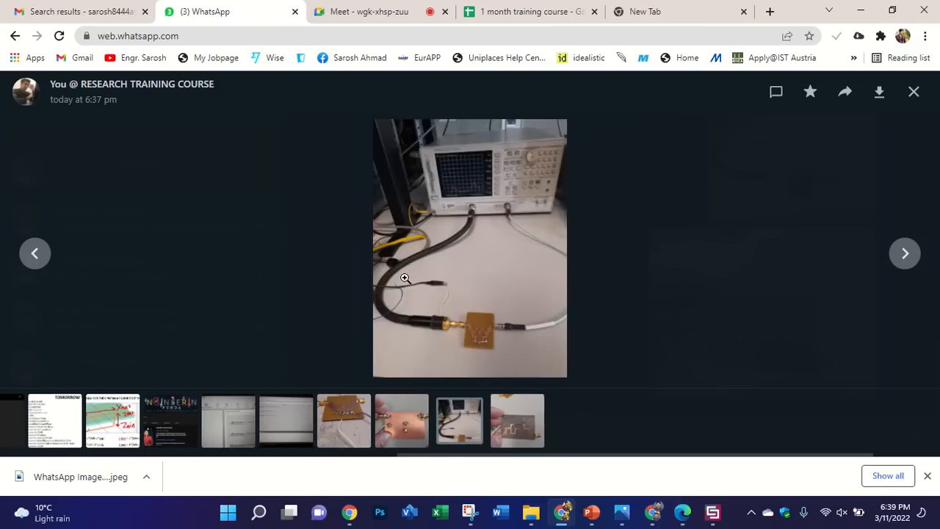
key(Left)
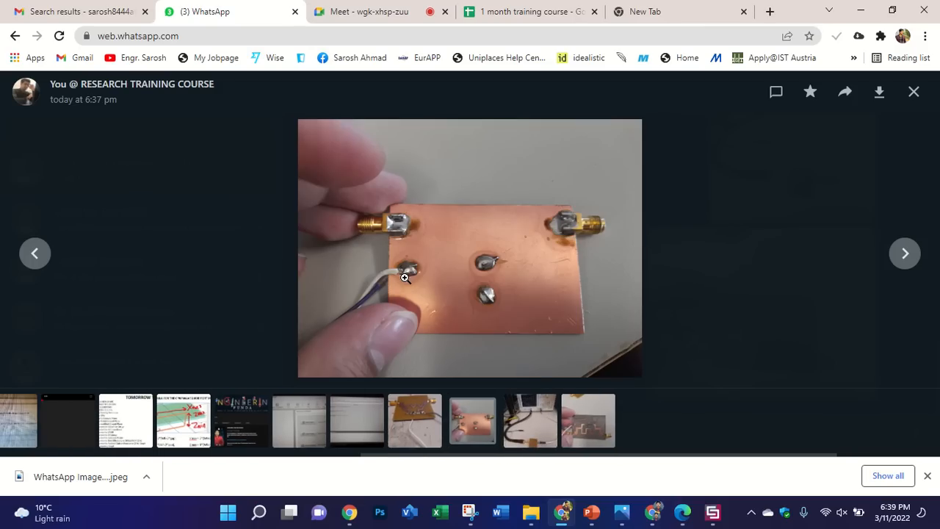
click(405, 277)
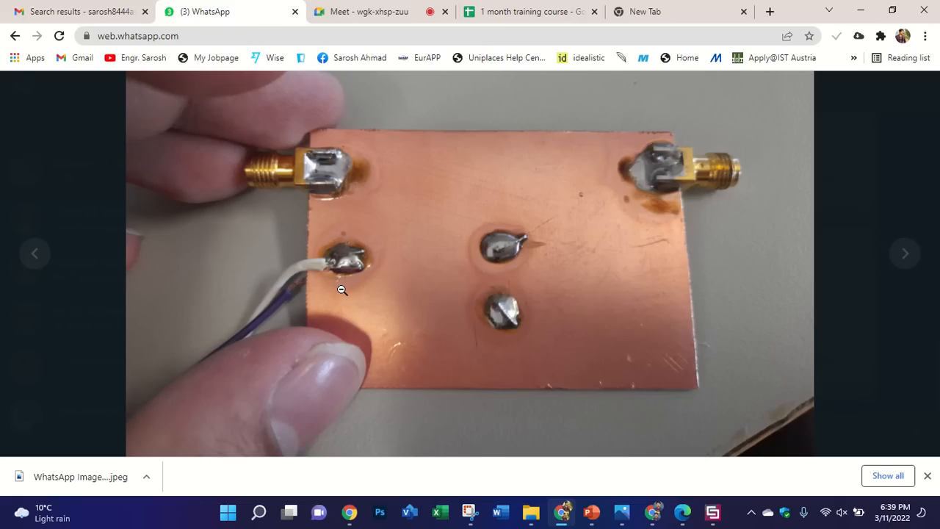
click(342, 290)
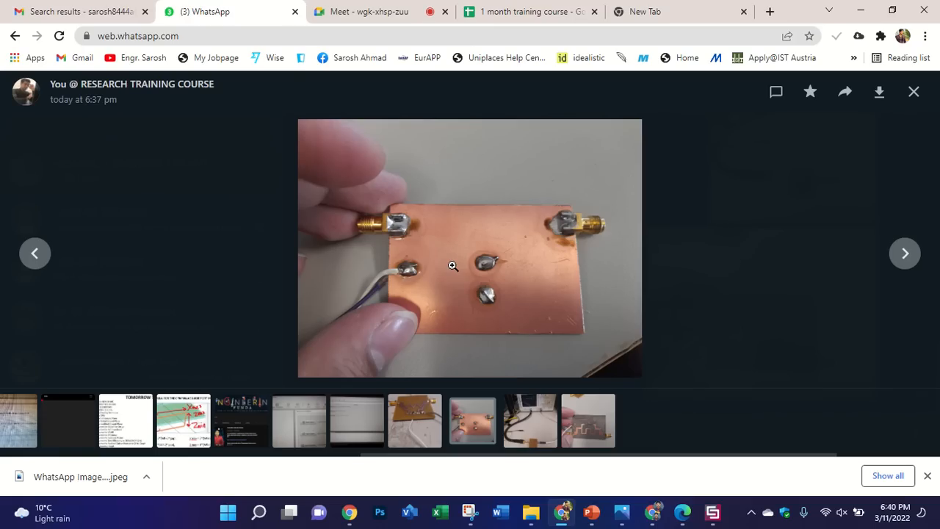
click(914, 91)
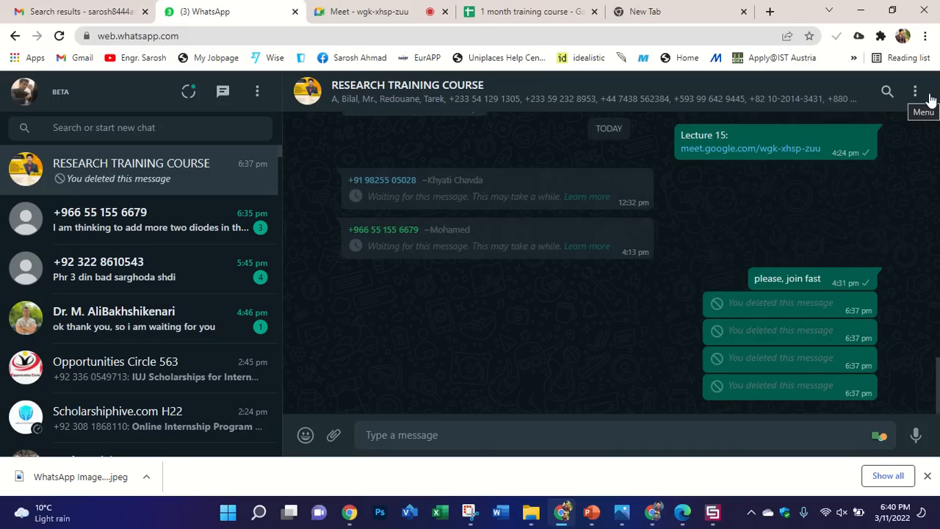
Step: Check the Google Meet call, then in CST view the whole NEW RECONFIGURABLE antenna and look at its schematic
click(331, 11)
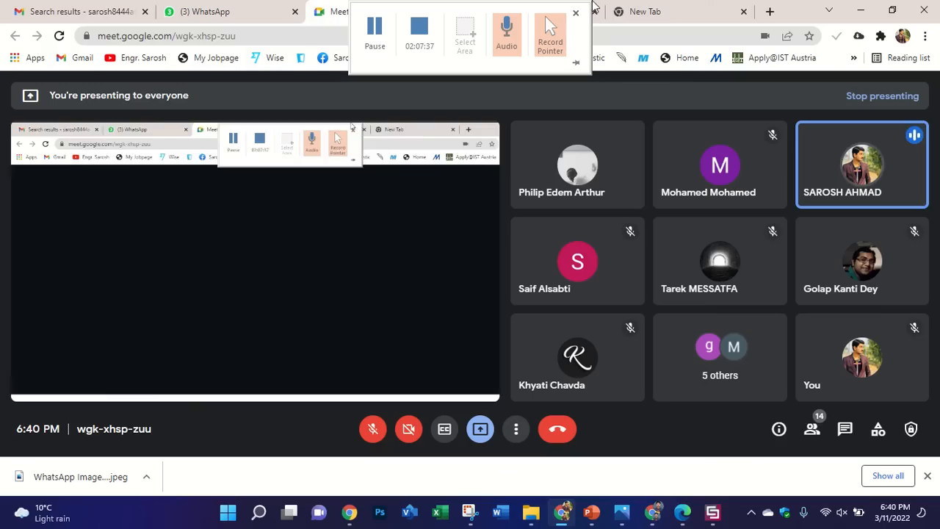
click(714, 515)
scroll(376, 237, down, 5)
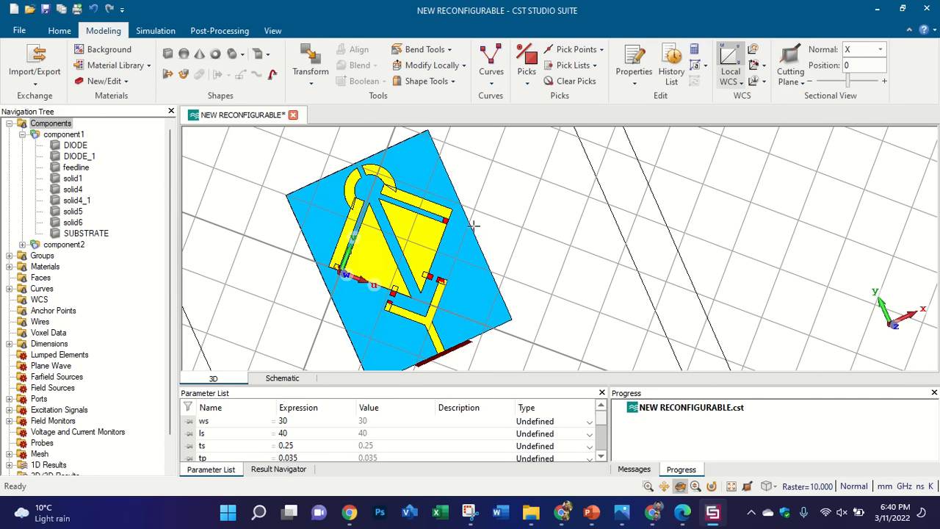
drag(436, 240, 512, 210)
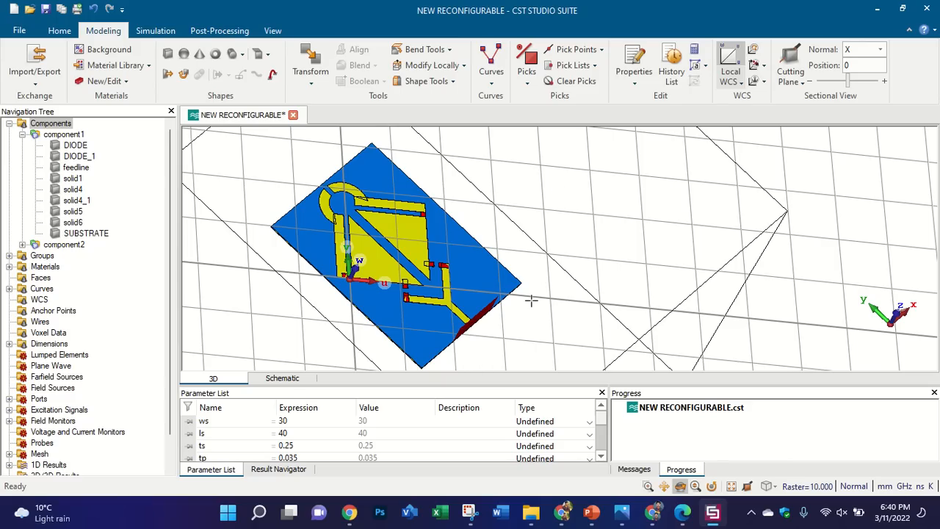
click(290, 379)
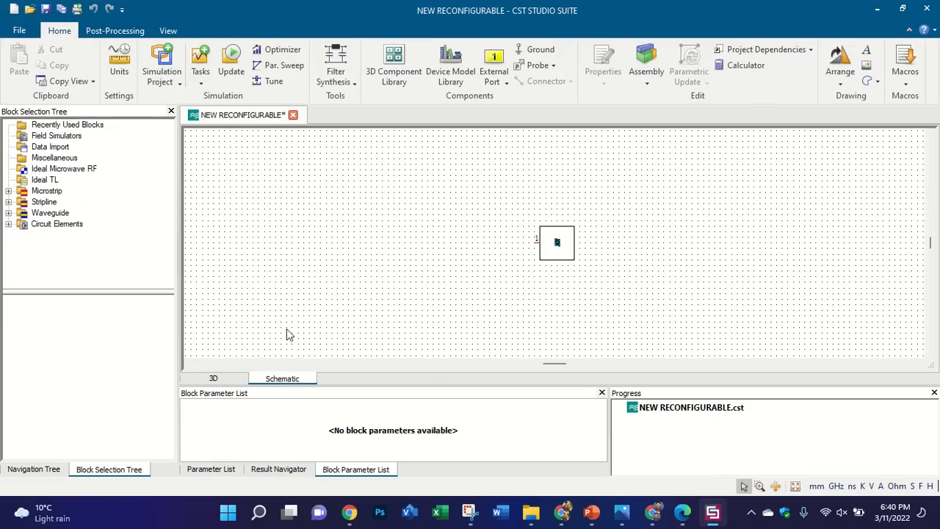
click(213, 378)
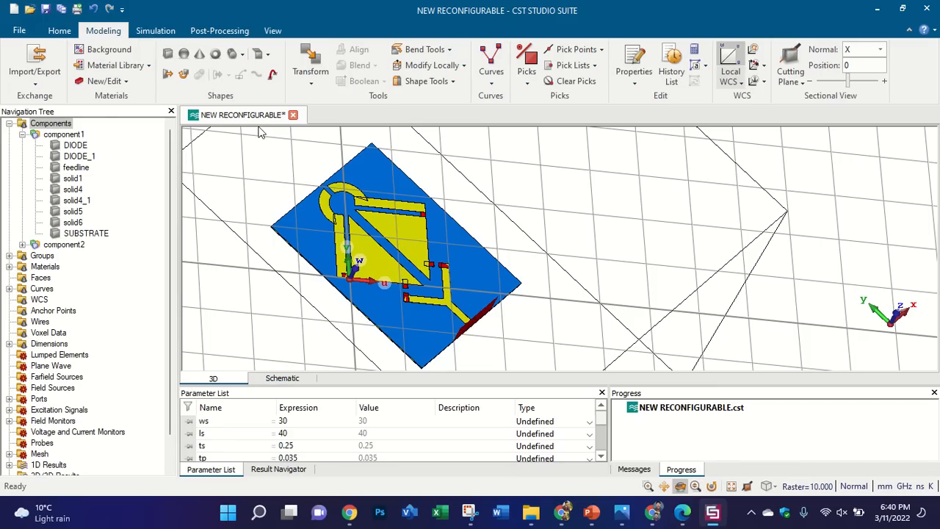
Step: Close the NEW RECONFIGURABLE project without saving its changes and exit CST Studio Suite
click(293, 116)
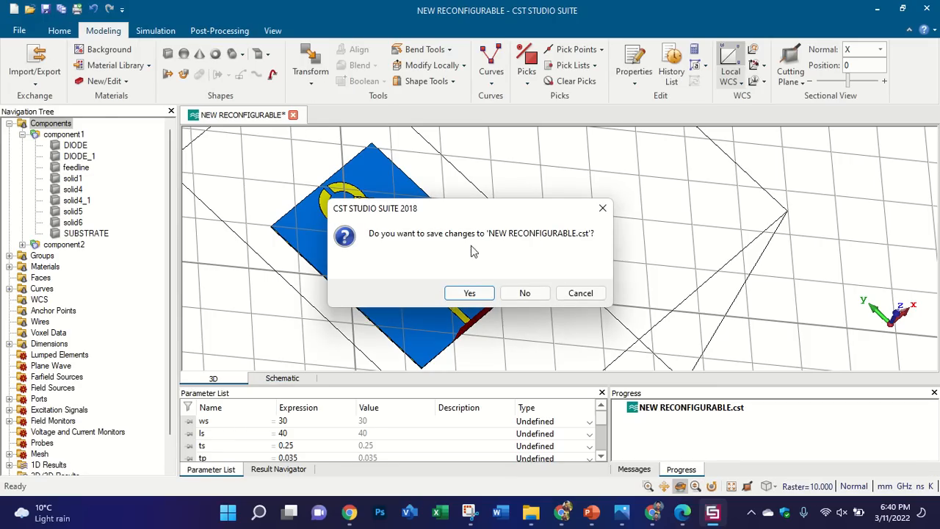
click(525, 292)
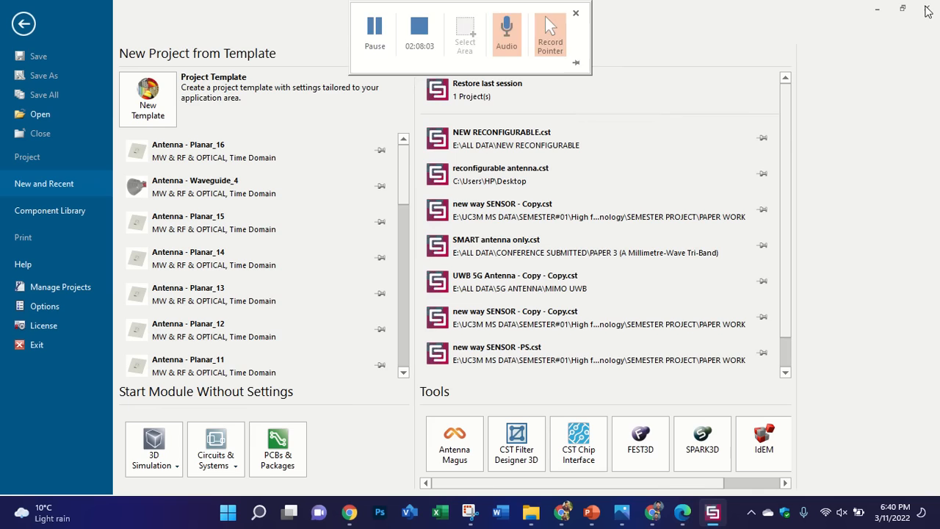
click(926, 8)
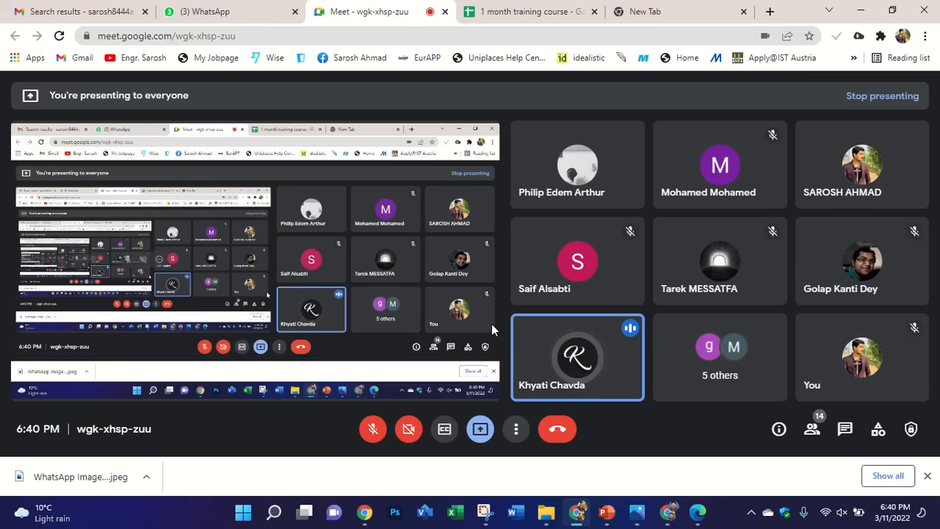
Step: Review the Biasing slide in PowerPoint, then in Chrome the MACOM MA4SPS552 PIN diode page and the ResearchGate question on plotting S-parameters in ADS
click(605, 514)
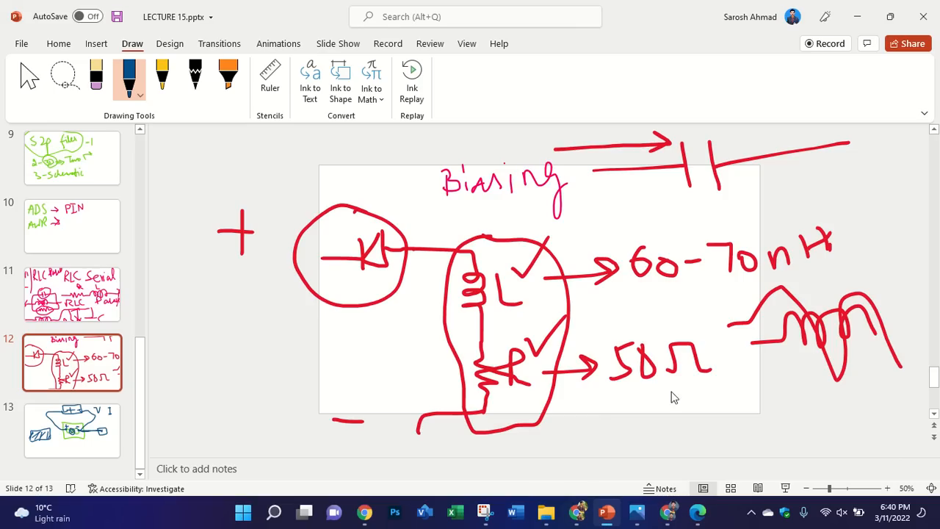
click(669, 514)
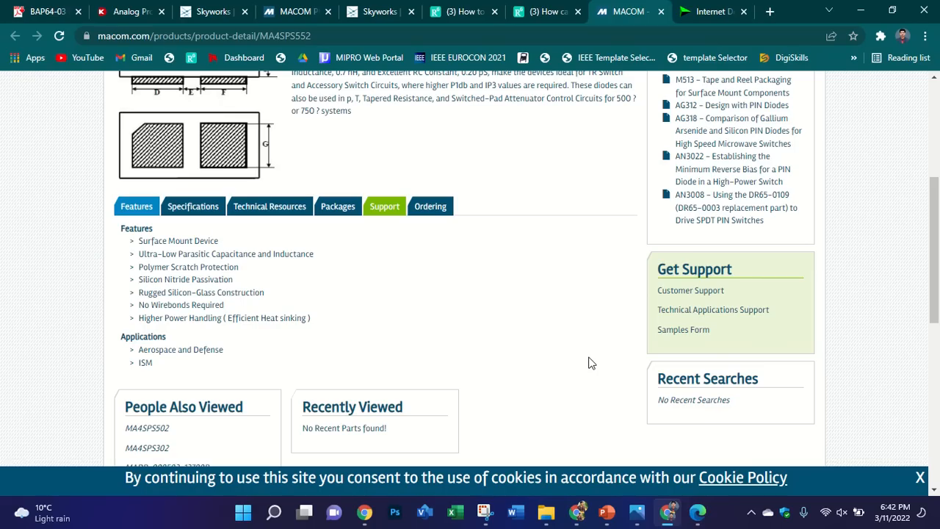
scroll(588, 345, up, 10)
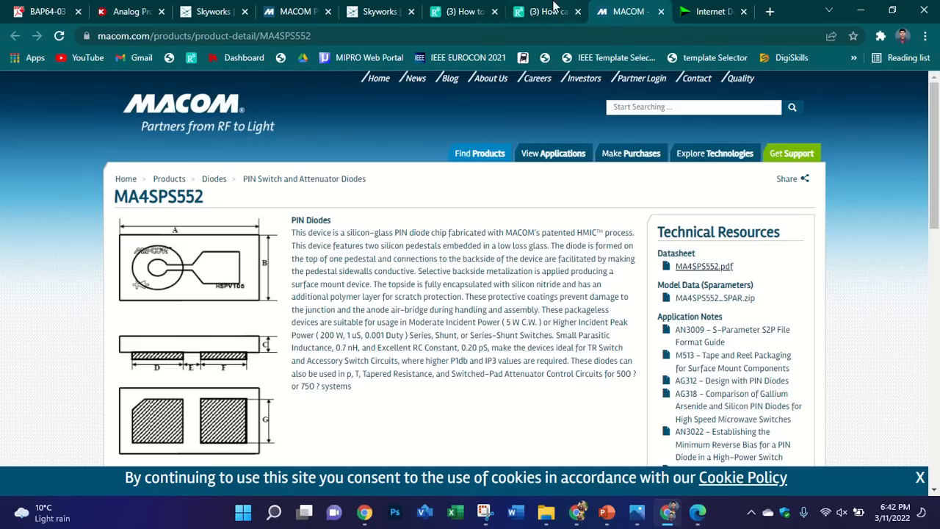
click(556, 10)
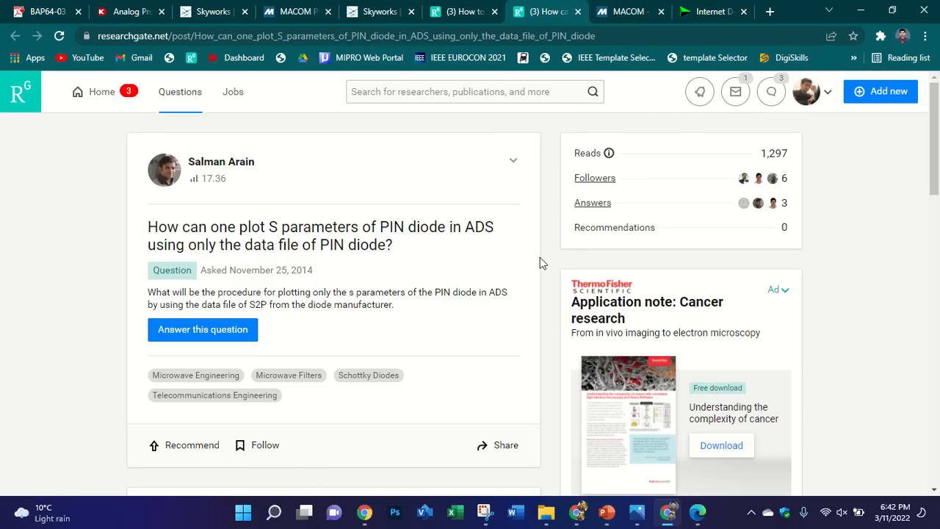
mouse_move(481, 2)
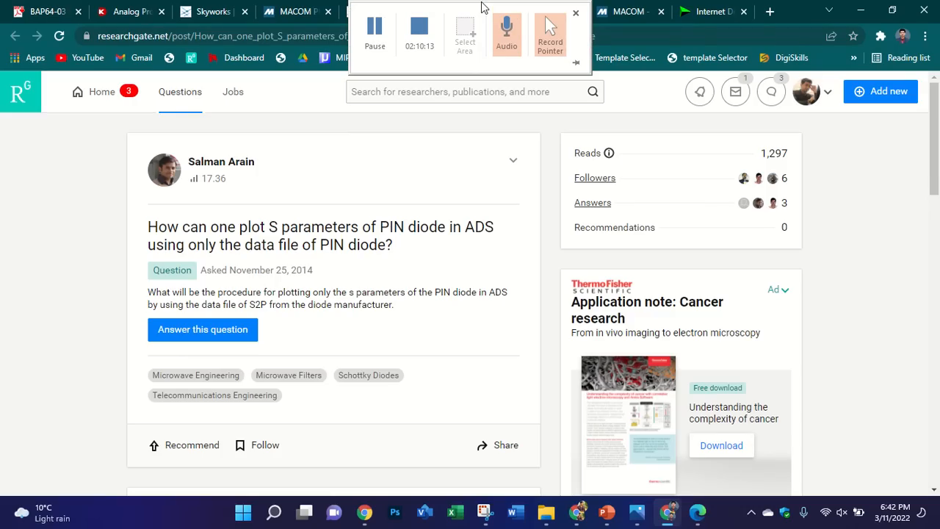